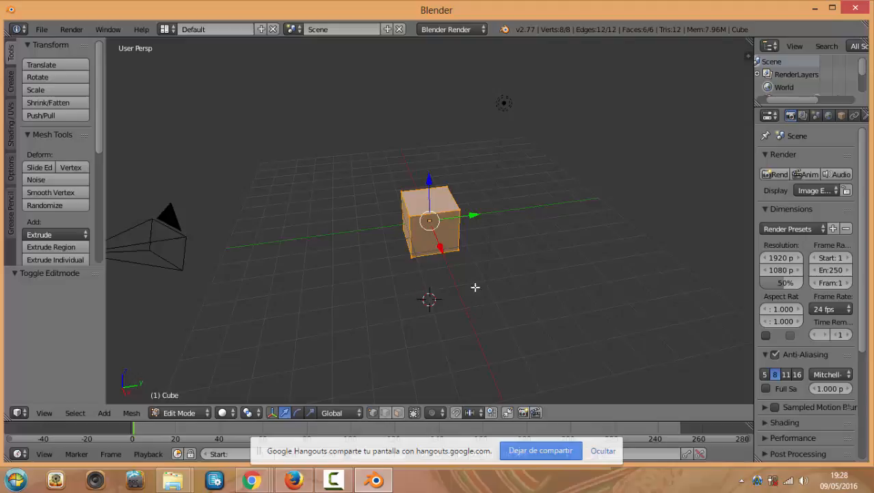
Switch to Object Mode, view from the front, and delete the default cube
key(Tab)
key(KP_1)
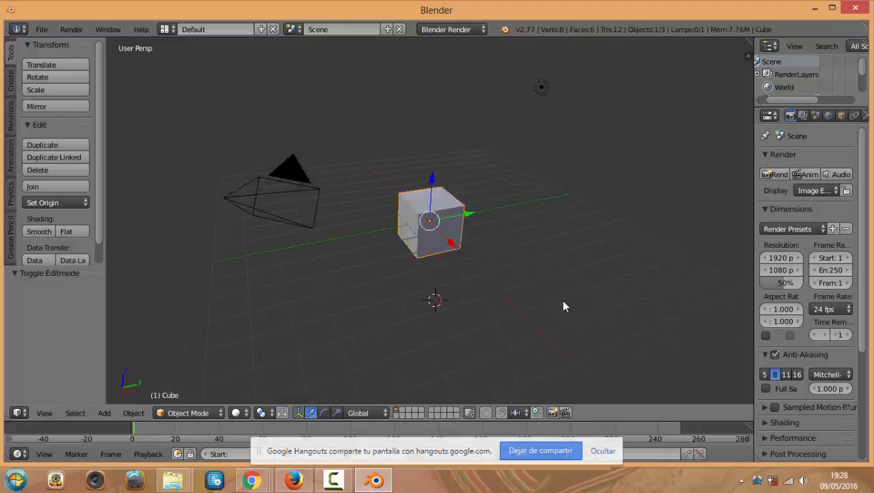
key(x)
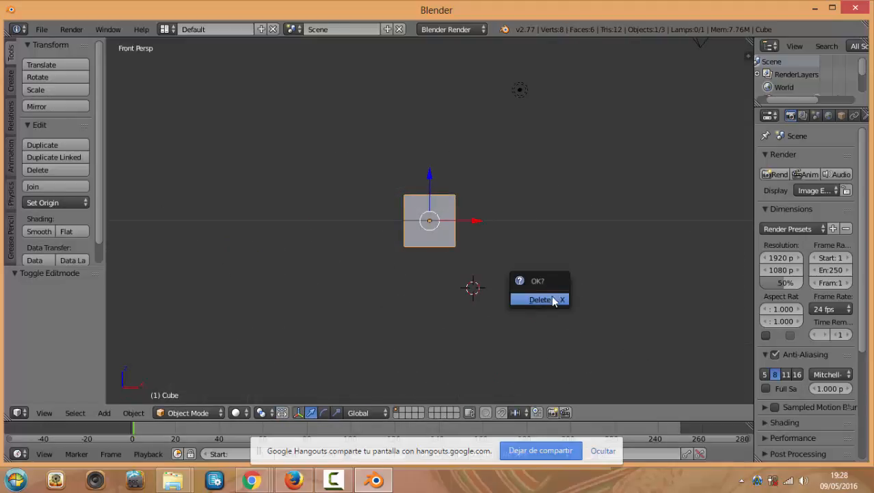
click(557, 299)
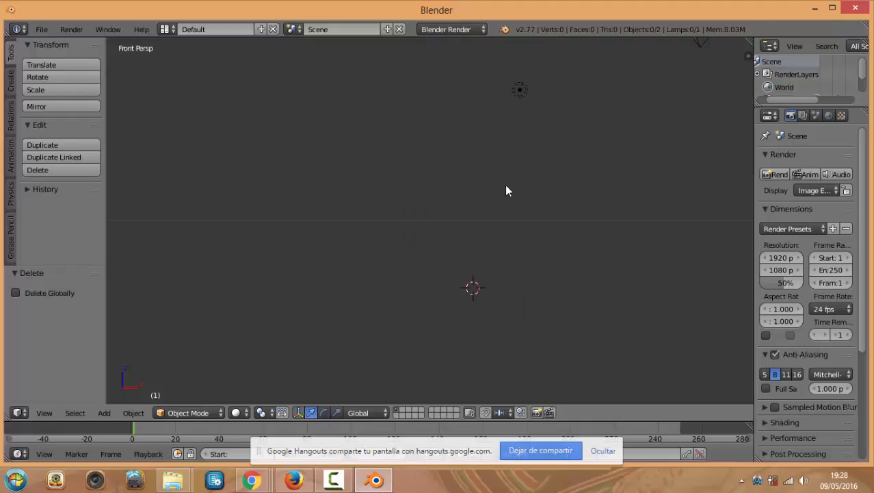
key(l)
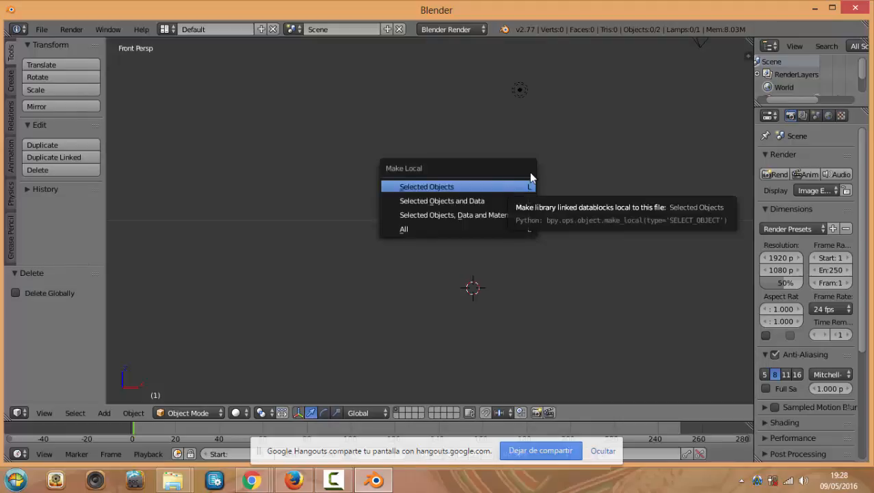
Place the 3D cursor and add a text object there
click(361, 94)
key(shift+a)
mouse_move(394, 169)
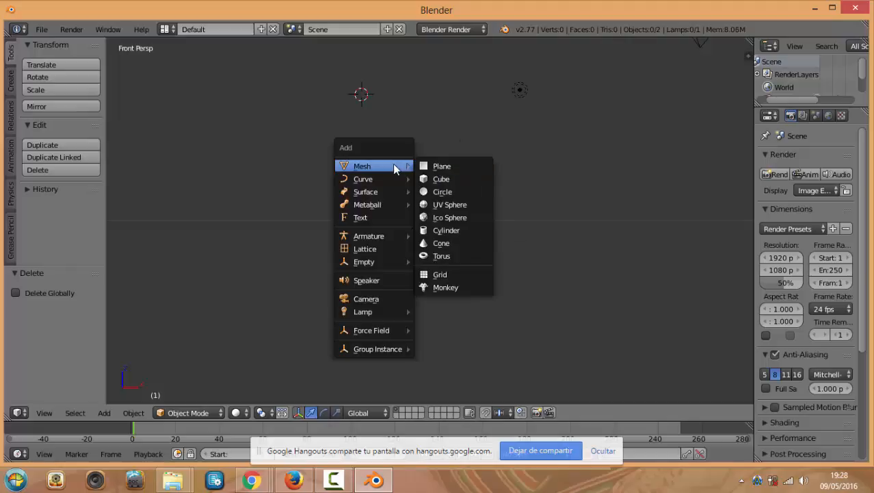
click(385, 217)
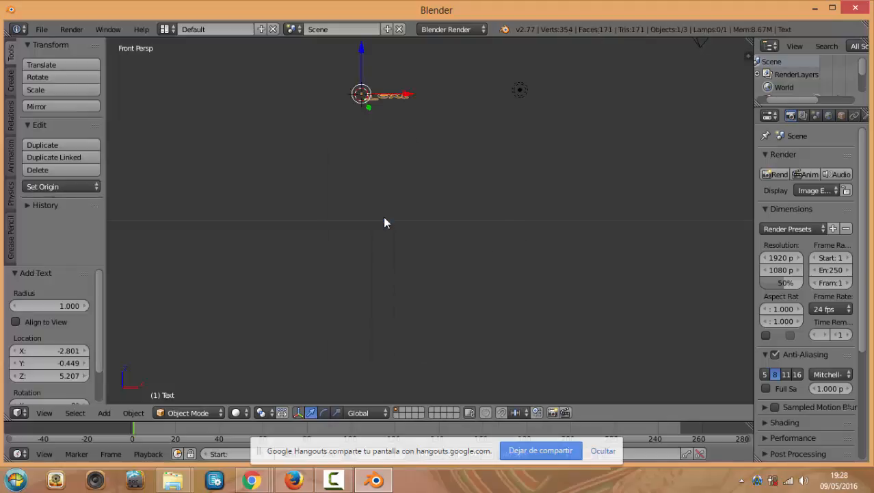
Edit the text object to read Text7, then switch to top view
key(Tab)
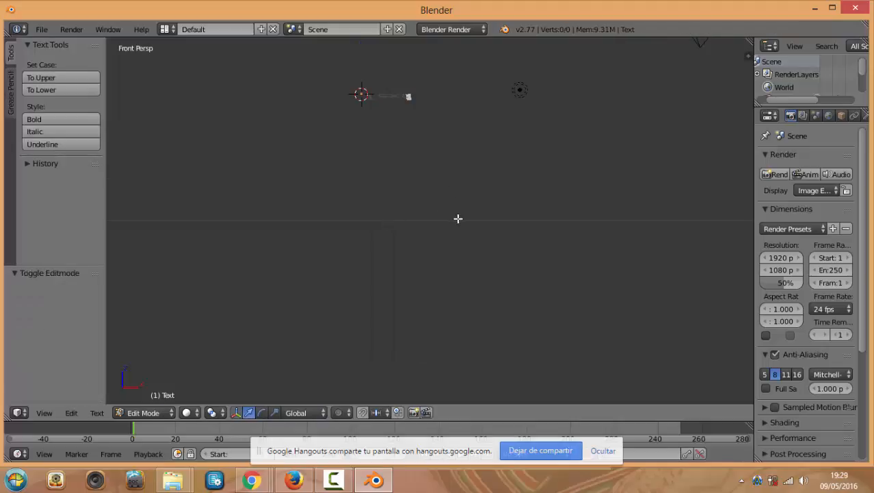
click(458, 218)
text(7)
key(BackSpace)
key(BackSpace)
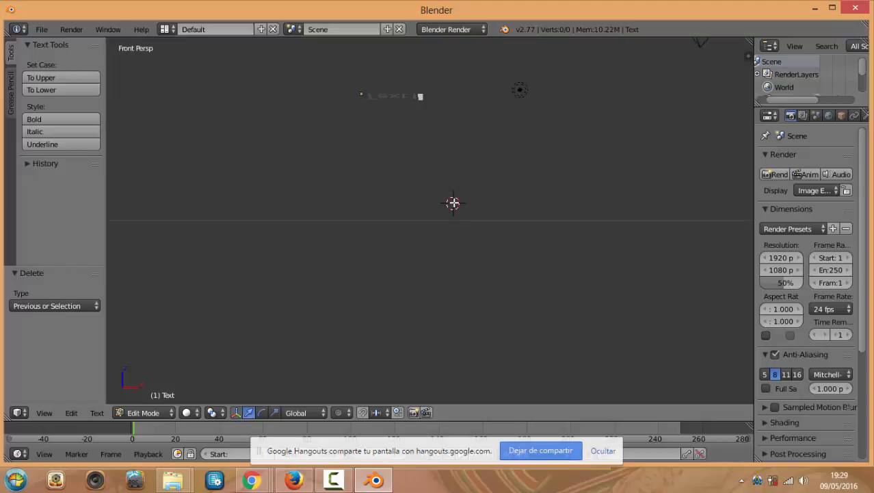
text(7)
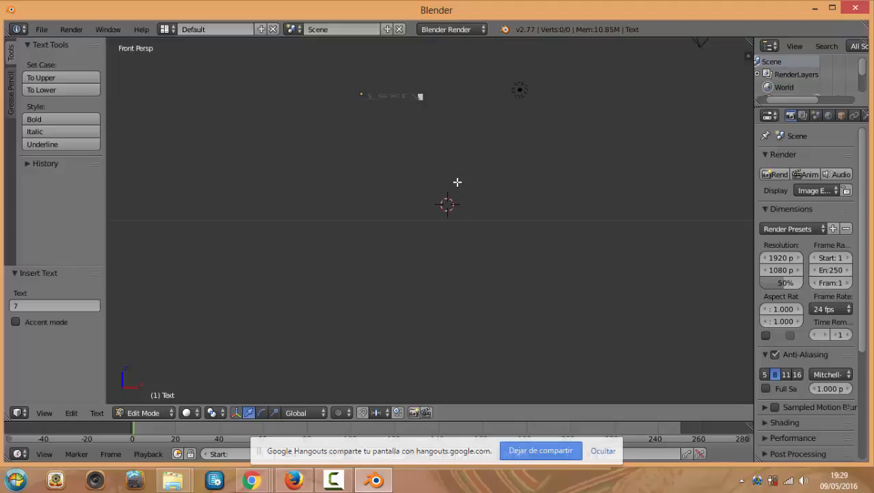
key(Tab)
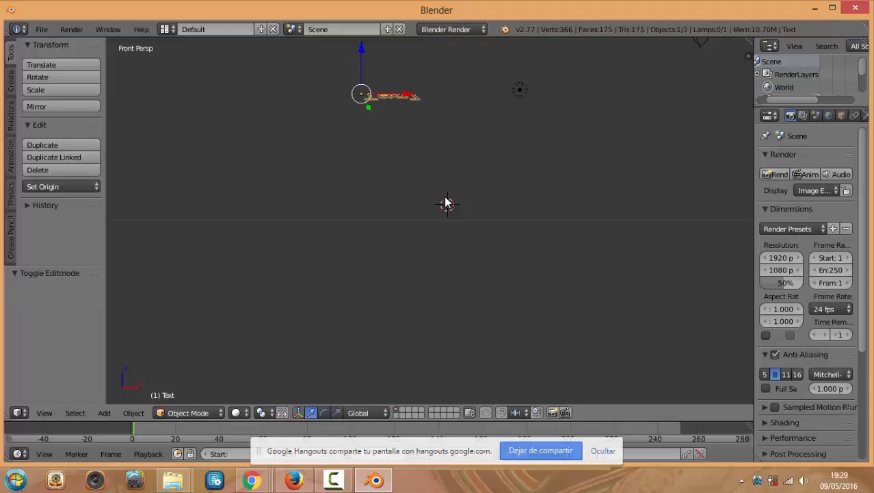
key(KP_7)
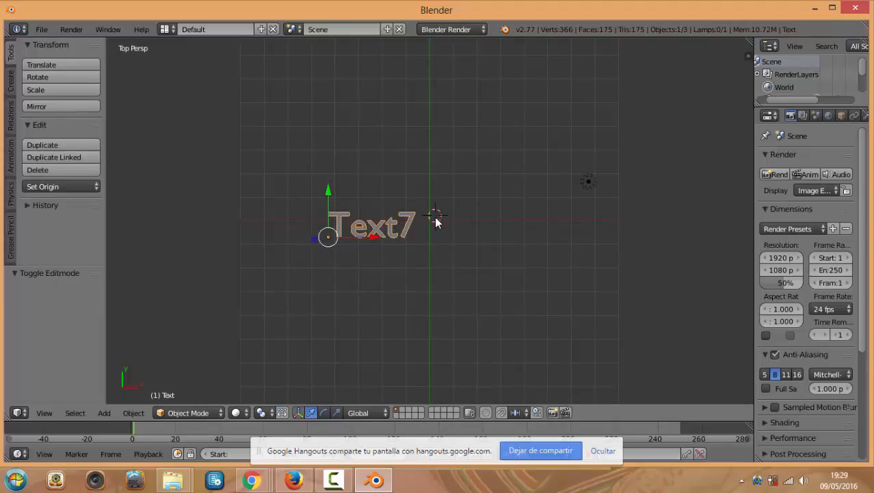
Erase the text object's wording, type an e-mail address instead, and exit text editing
key(1)
key(Tab)
key(BackSpace)
key(BackSpace)
key(BackSpace)
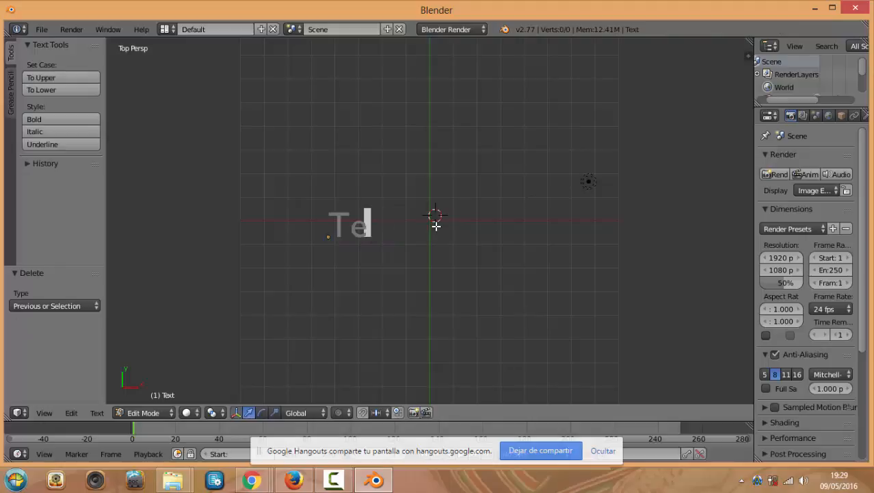
key(BackSpace)
key(BackSpace)
text(Lui)
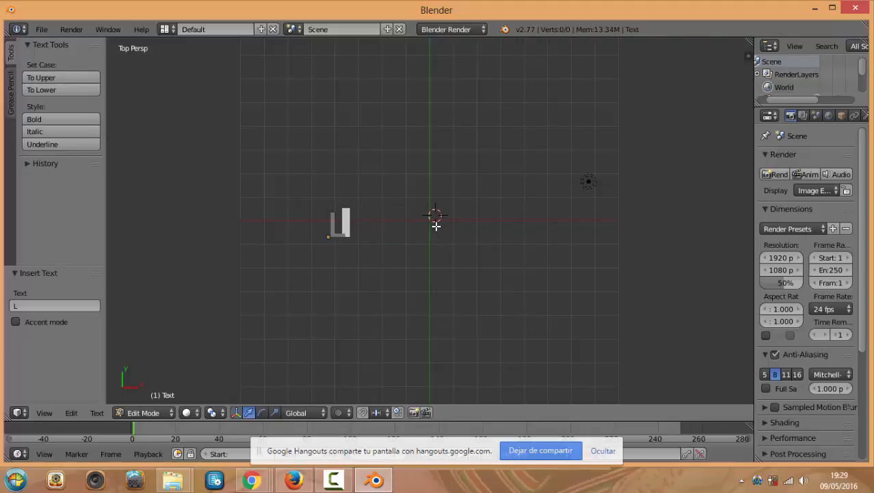
key(BackSpace)
key(BackSpace)
key(BackSpace)
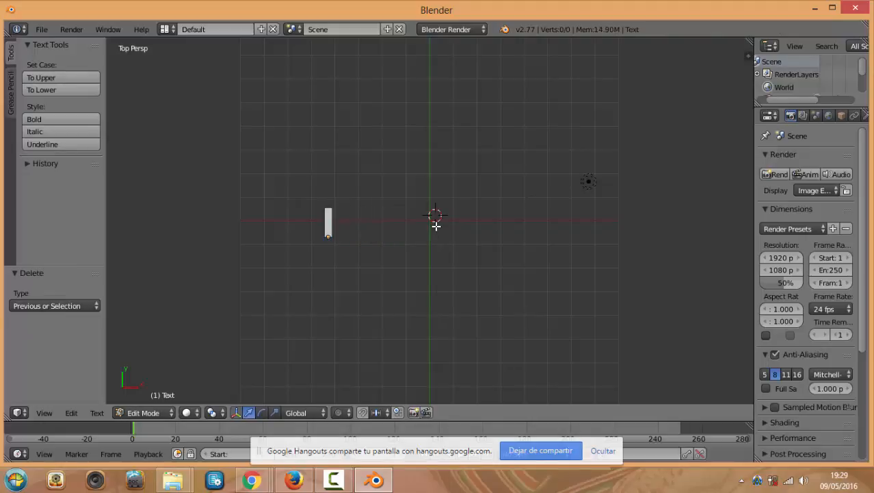
text(ñ)
key(BackSpace)
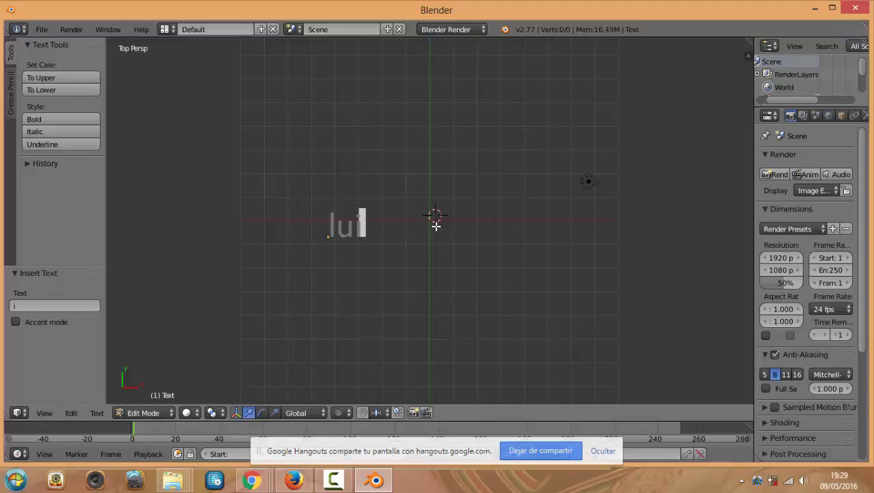
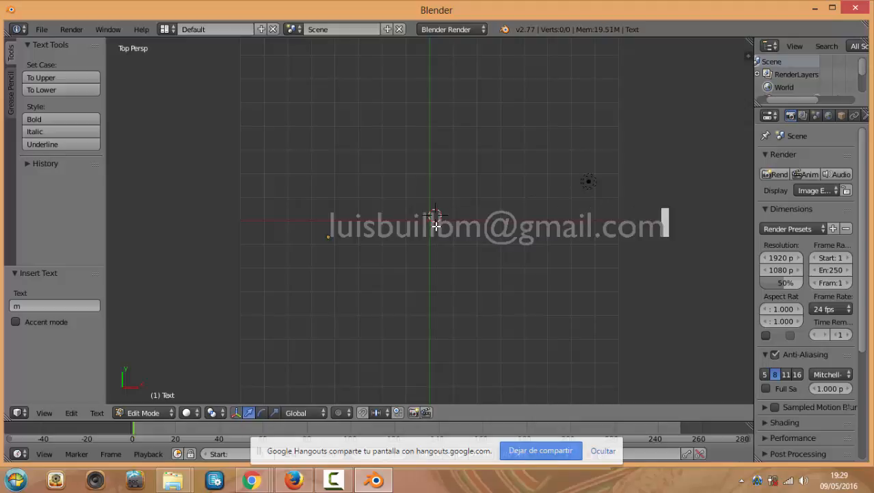
click(481, 291)
key(Tab)
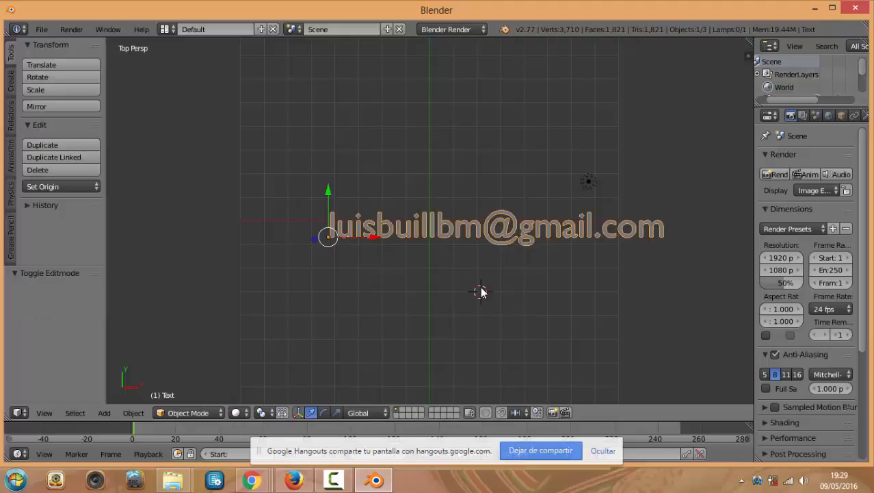
Nudge the e-mail text right along X and up by 0.264 units along Y
middle_drag(492, 270, 477, 287)
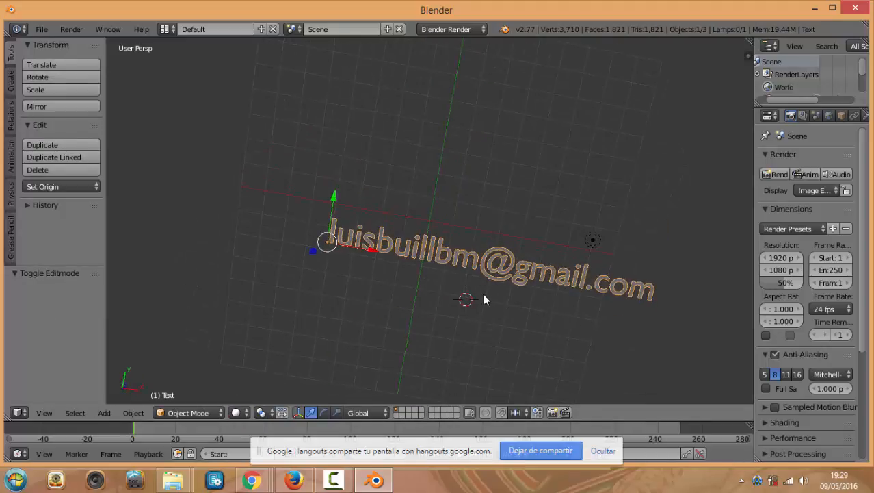
key(KP_7)
key(g)
key(x)
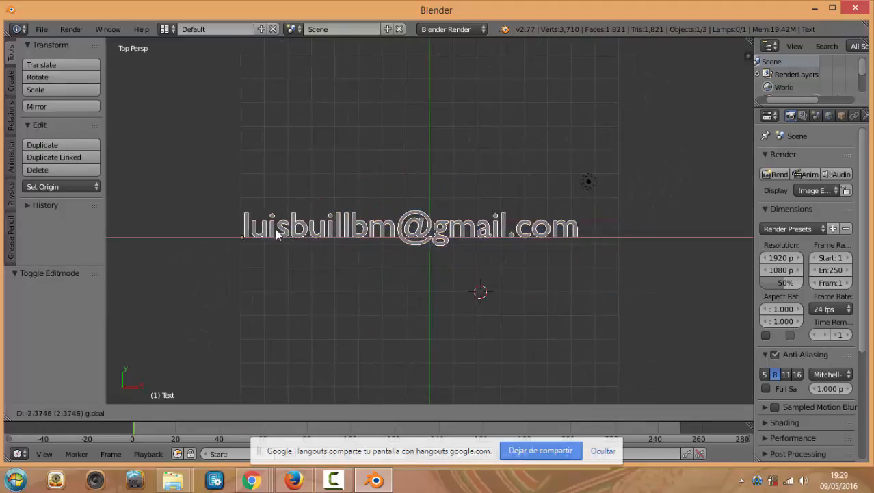
click(303, 245)
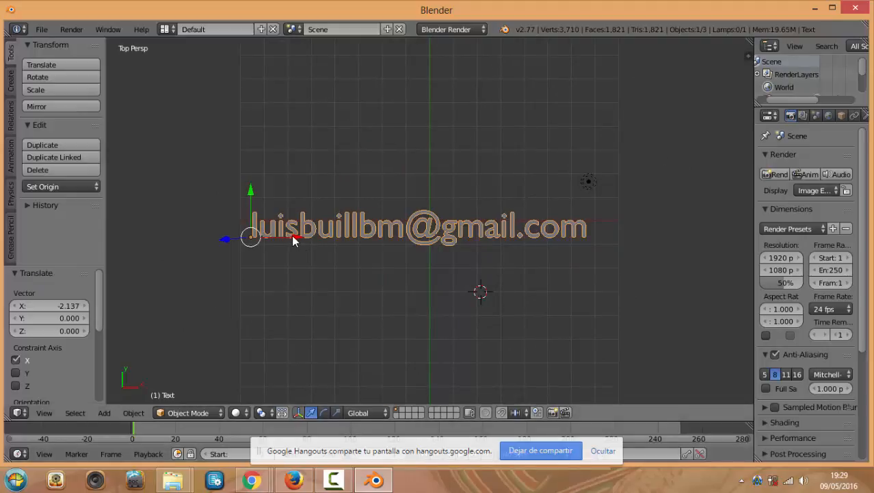
drag(293, 240, 296, 238)
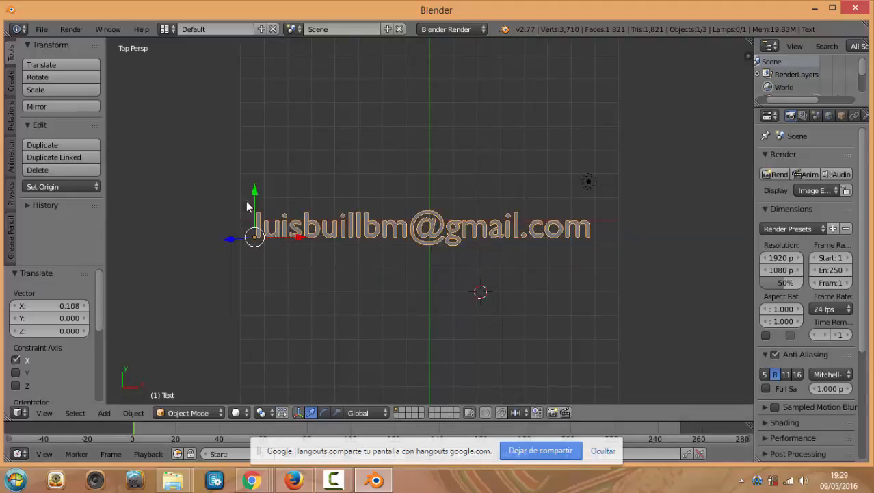
drag(254, 198, 258, 184)
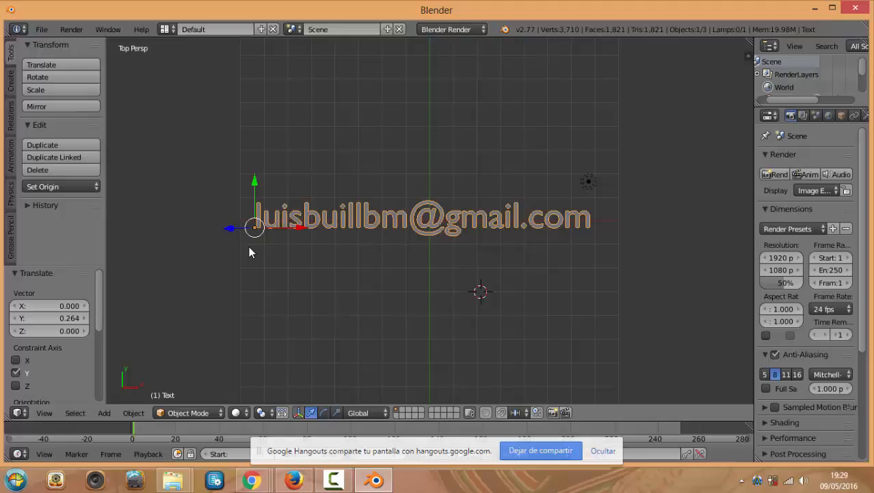
click(477, 269)
scroll(413, 271, up, 1)
scroll(414, 272, down, 1)
mouse_move(254, 480)
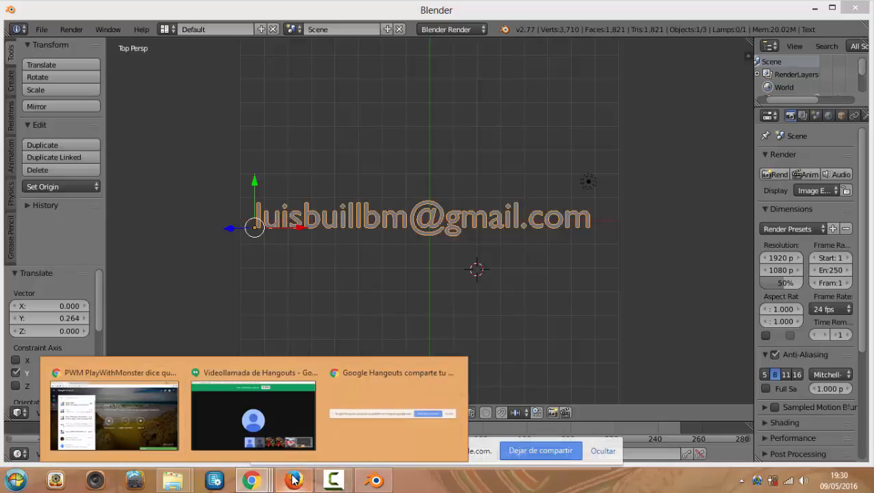
Restore the Blender window from maximized and bring the Chrome browser to the front
click(569, 143)
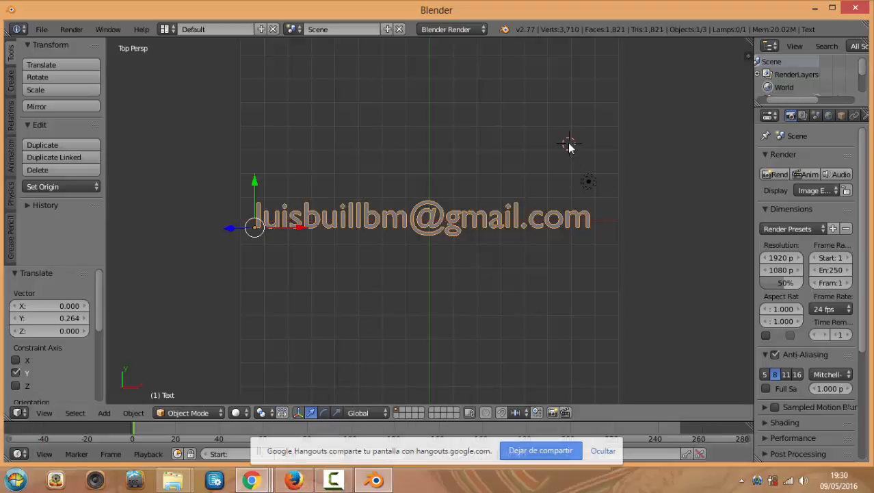
double_click(723, 9)
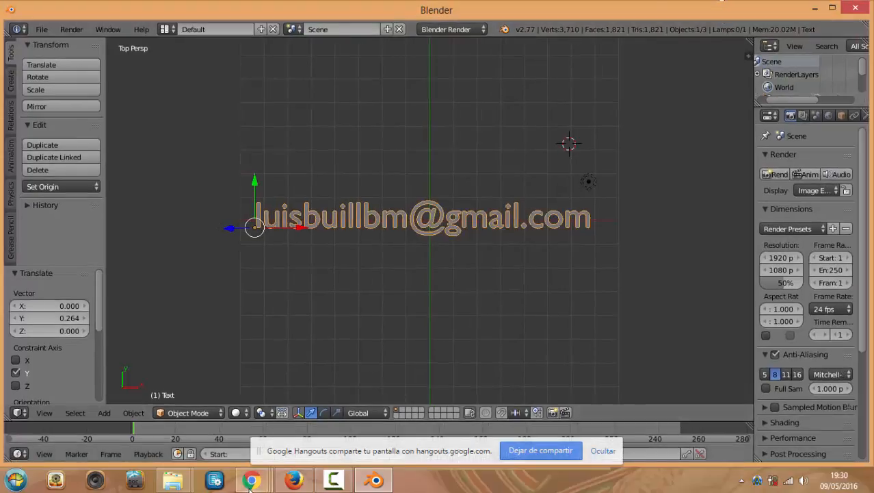
mouse_move(250, 482)
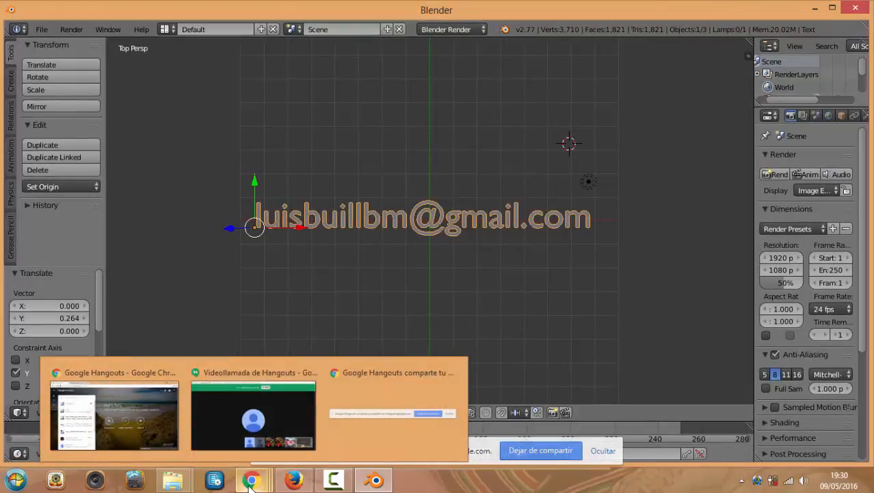
mouse_move(271, 407)
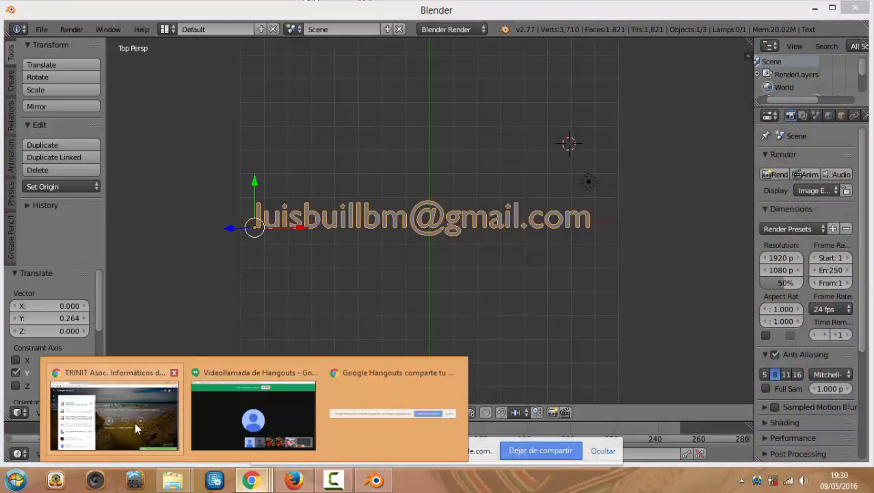
click(134, 422)
Show the Indie Racing Game store page and scroll through it
click(188, 9)
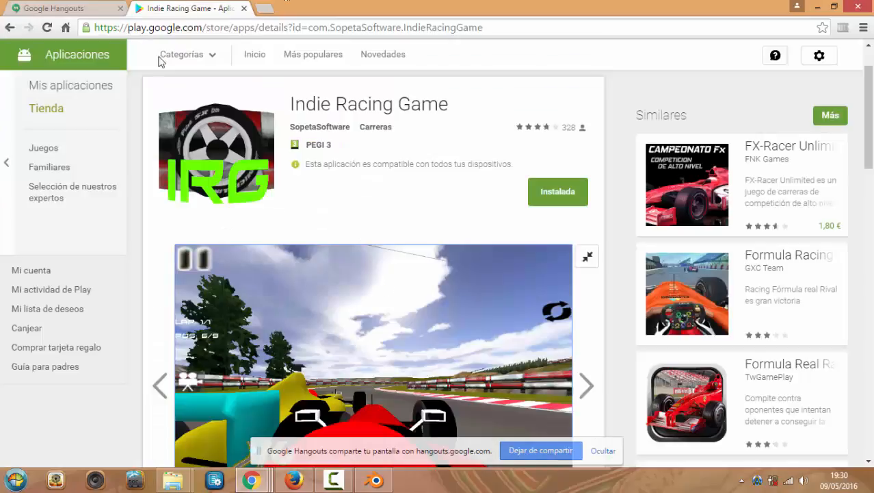
scroll(398, 156, up, 1)
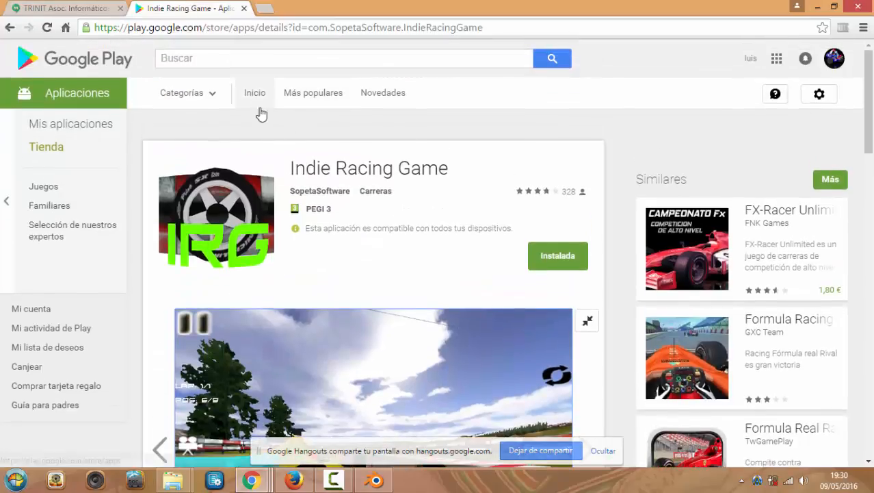
scroll(306, 176, down, 3)
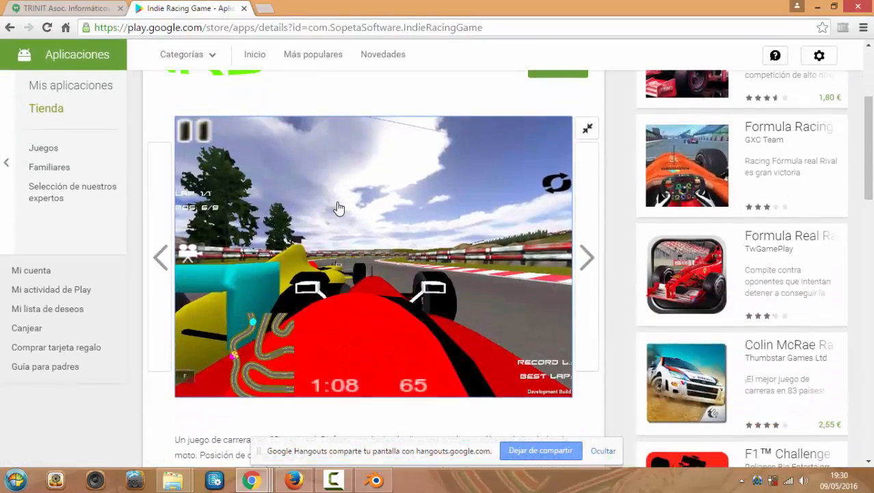
scroll(339, 207, down, 1)
scroll(343, 209, up, 3)
scroll(370, 220, down, 3)
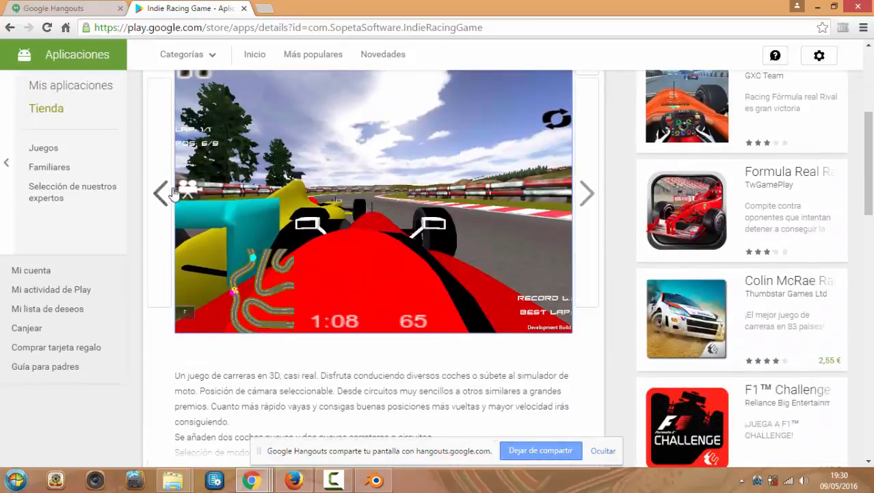
scroll(327, 183, up, 1)
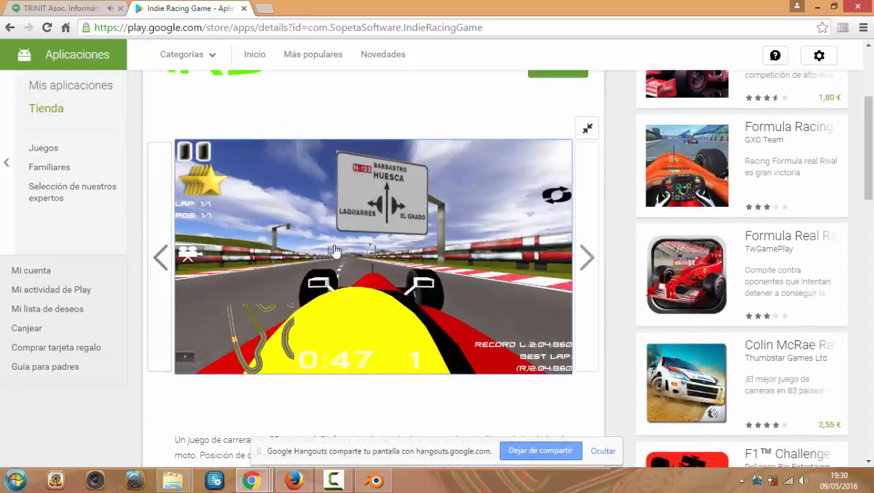
scroll(306, 238, up, 1)
scroll(297, 233, down, 1)
scroll(162, 281, up, 1)
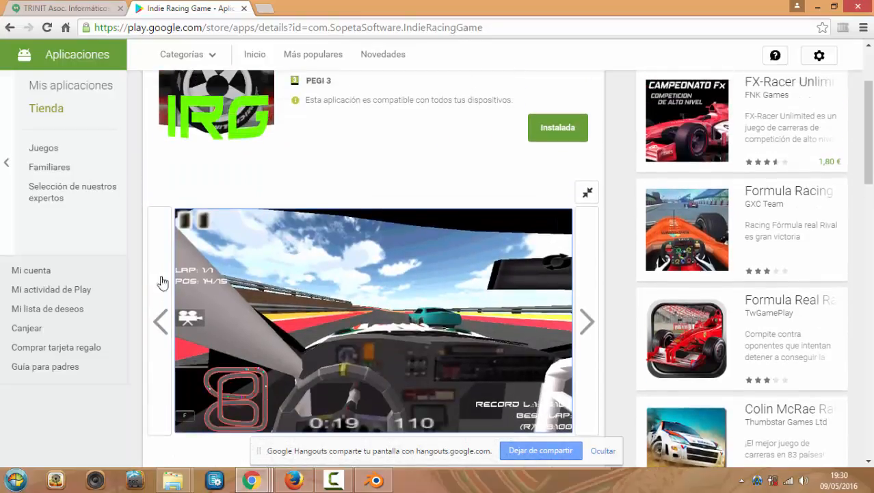
Browse the game's screenshot gallery forward to the track overview screenshot
click(160, 322)
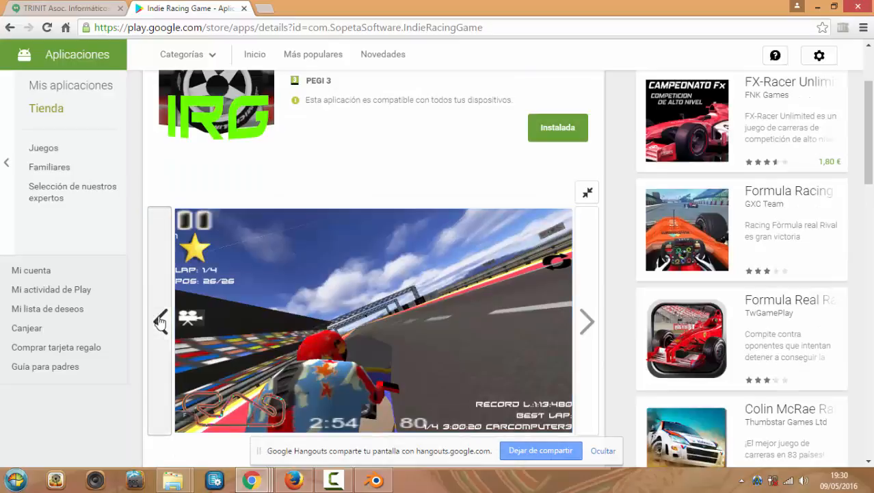
click(586, 321)
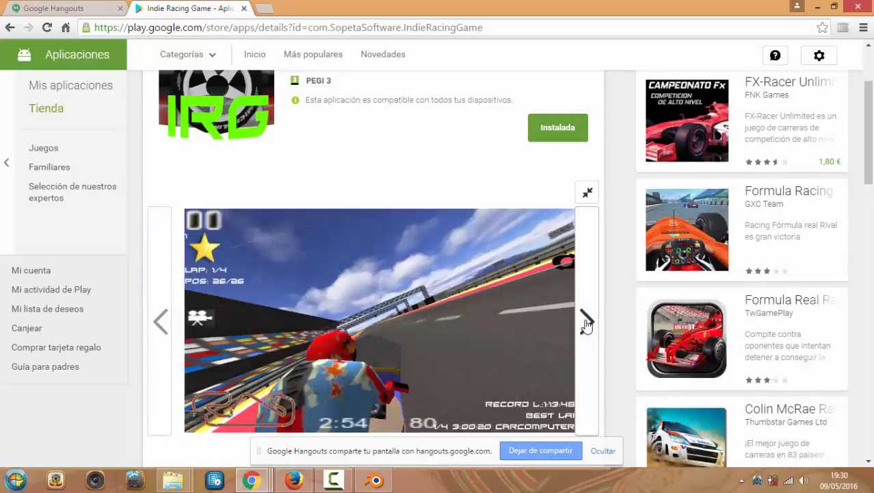
click(586, 322)
click(586, 321)
click(587, 322)
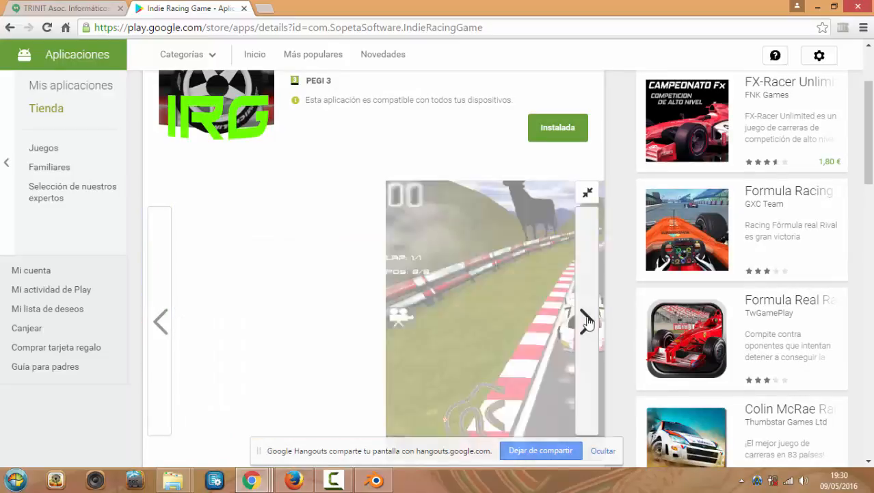
click(587, 320)
click(587, 320)
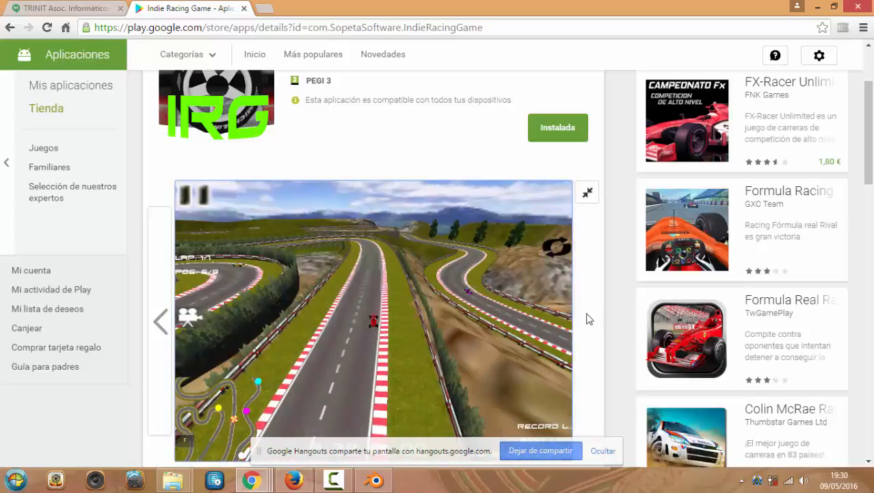
scroll(390, 253, down, 1)
scroll(387, 249, up, 1)
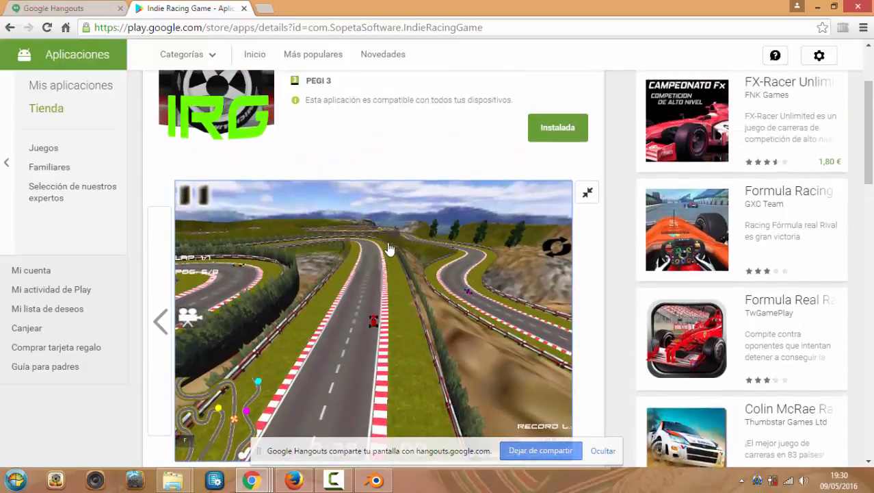
scroll(330, 276, down, 1)
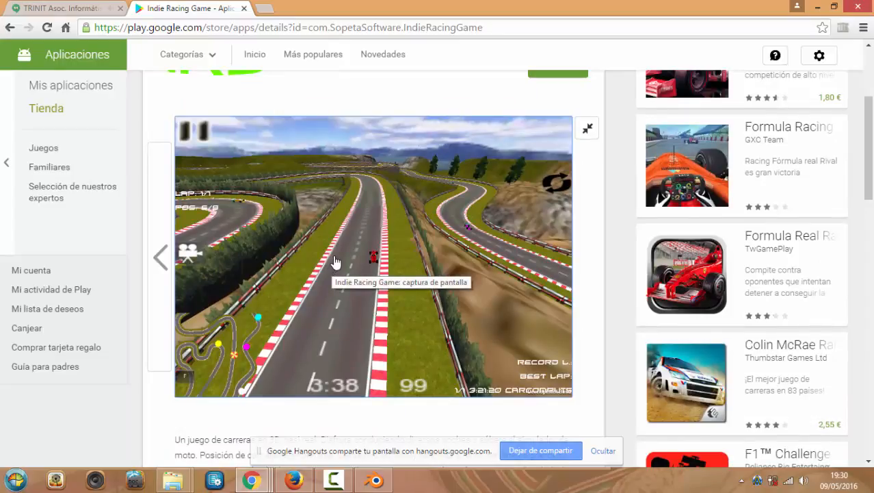
scroll(334, 265, up, 1)
scroll(336, 256, down, 4)
scroll(335, 252, down, 1)
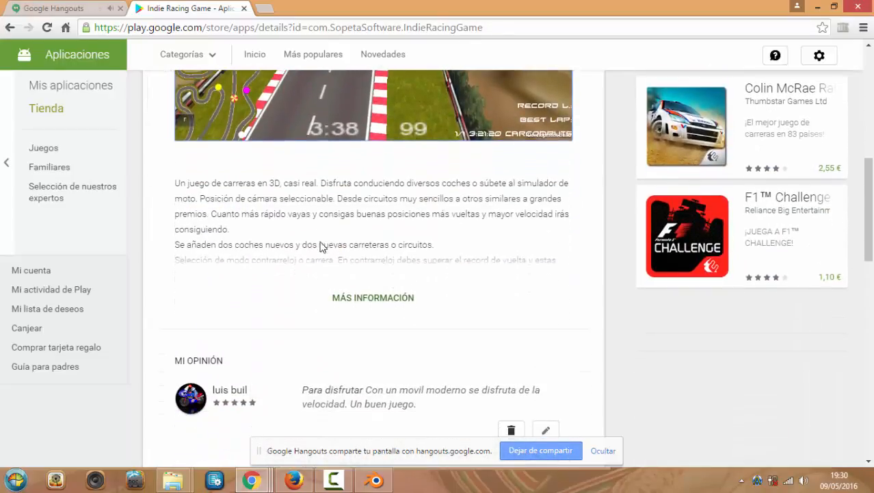
scroll(318, 247, up, 5)
scroll(317, 246, down, 4)
scroll(317, 244, down, 3)
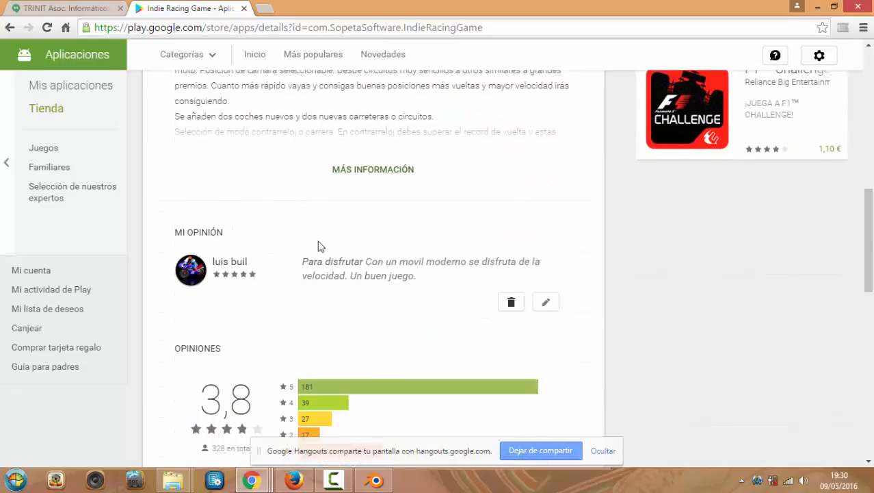
scroll(290, 238, up, 4)
scroll(261, 217, up, 1)
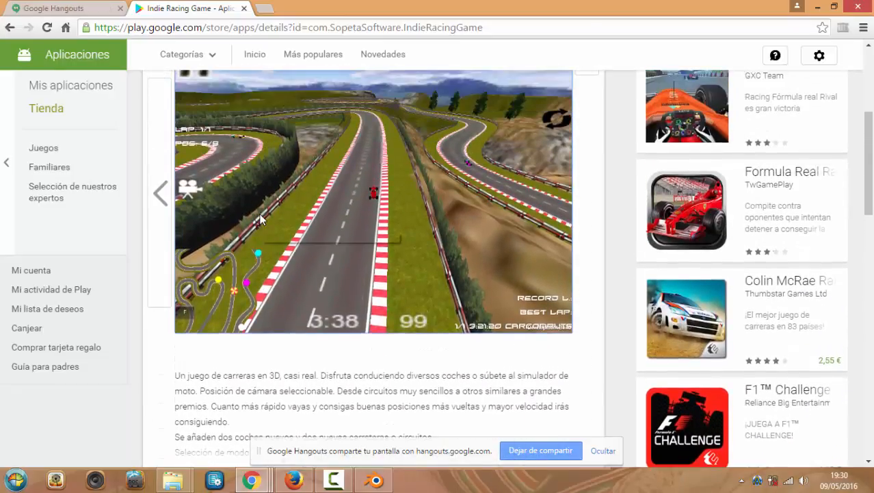
scroll(260, 229, up, 2)
scroll(322, 188, down, 3)
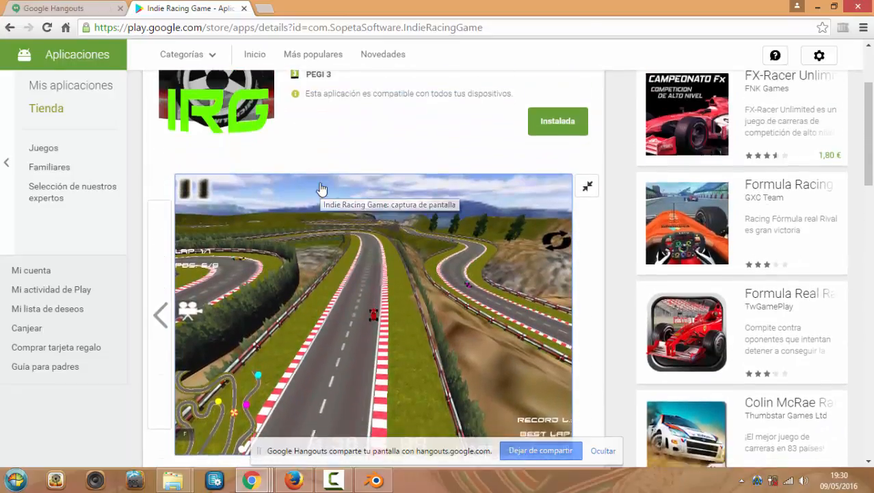
scroll(311, 190, up, 1)
scroll(310, 189, up, 2)
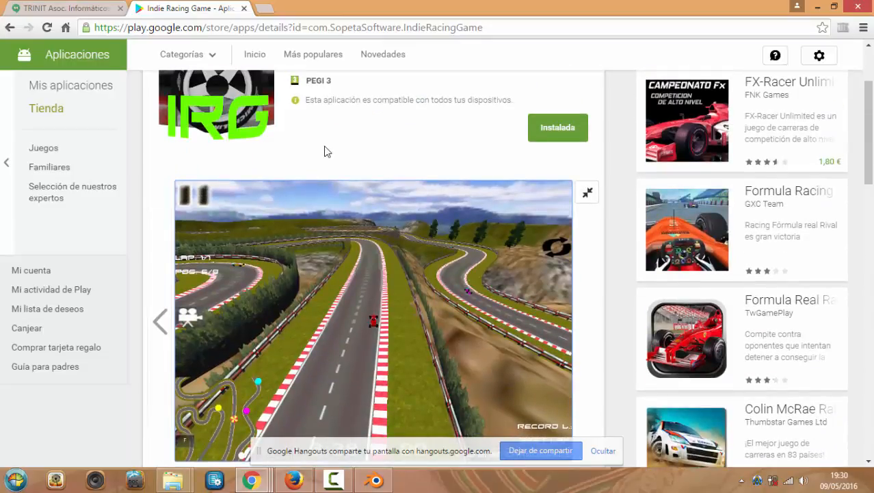
scroll(326, 150, up, 2)
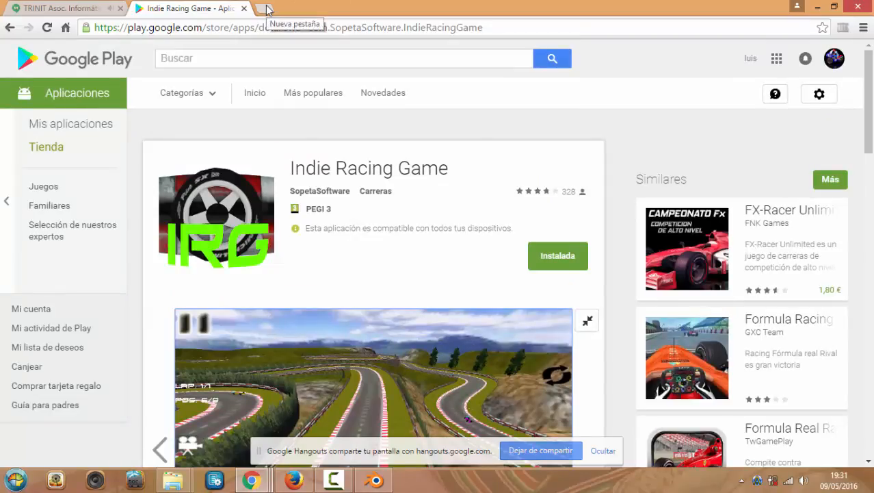
Switch to the Google Hangouts tab, shrink the browser window, and move it over Blender
click(47, 7)
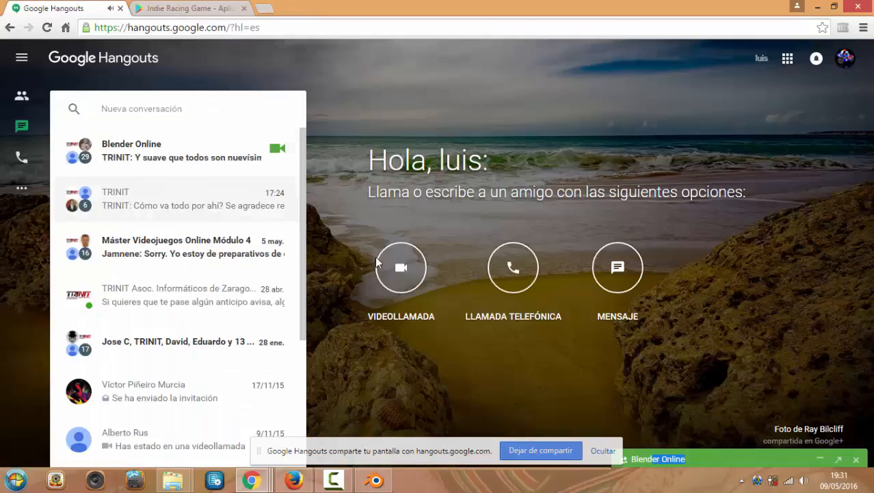
double_click(518, 5)
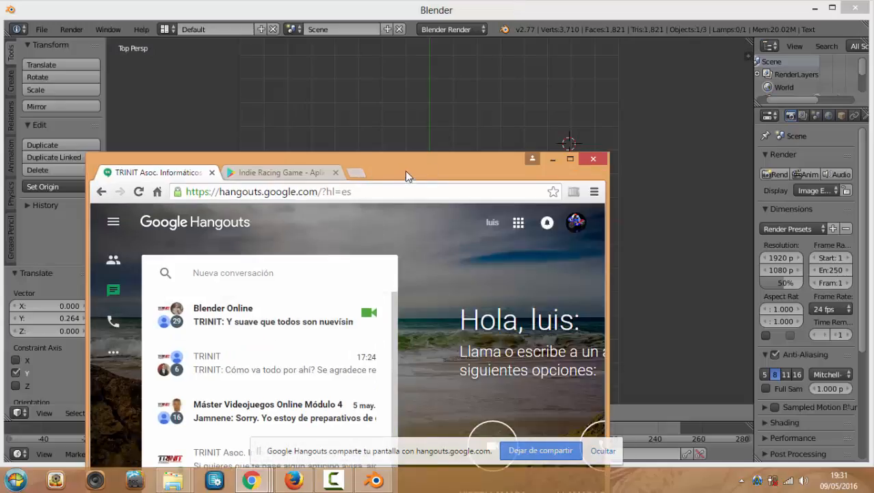
drag(419, 164, 514, 23)
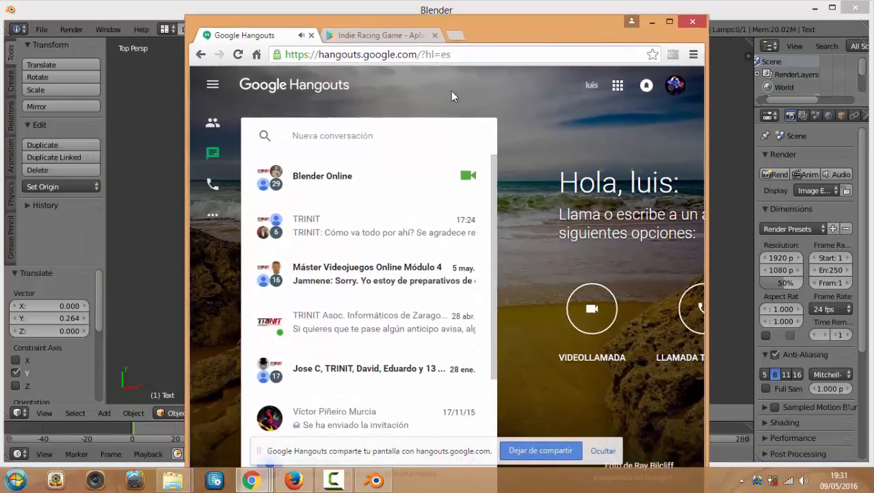
Bring Blender to the front and show, then close, the Blender 2.77 splash screen
click(375, 481)
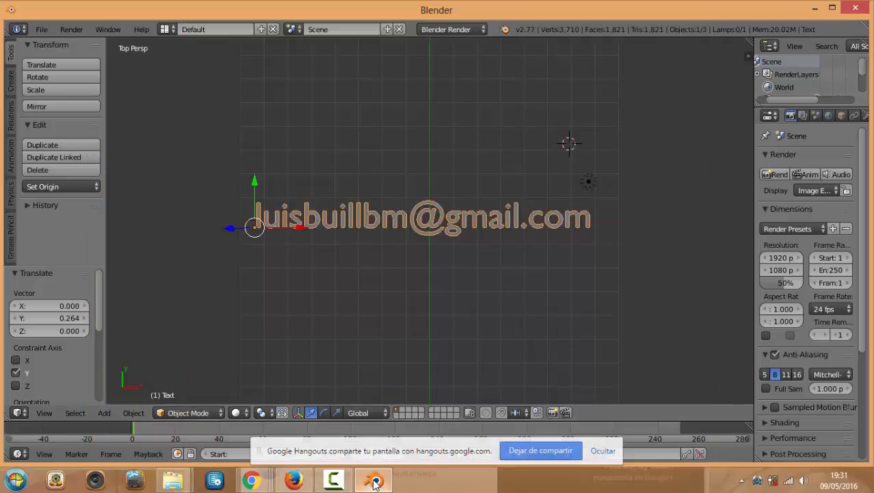
click(42, 29)
mouse_move(141, 30)
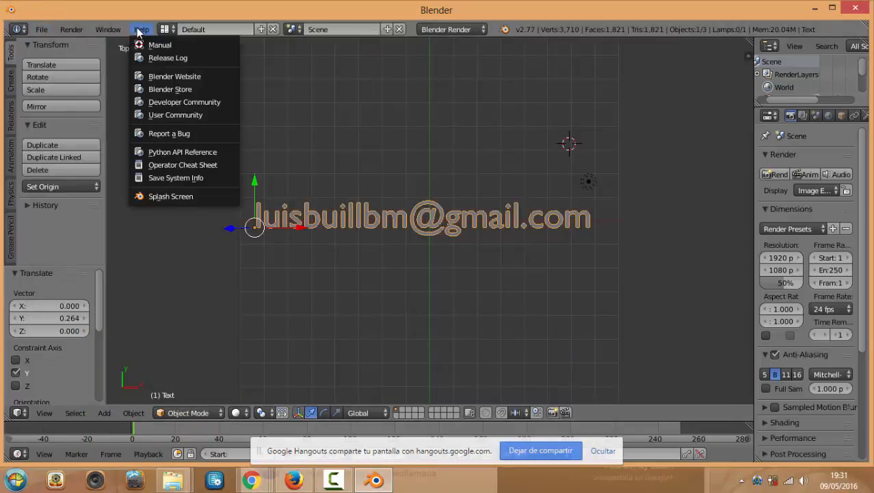
click(171, 196)
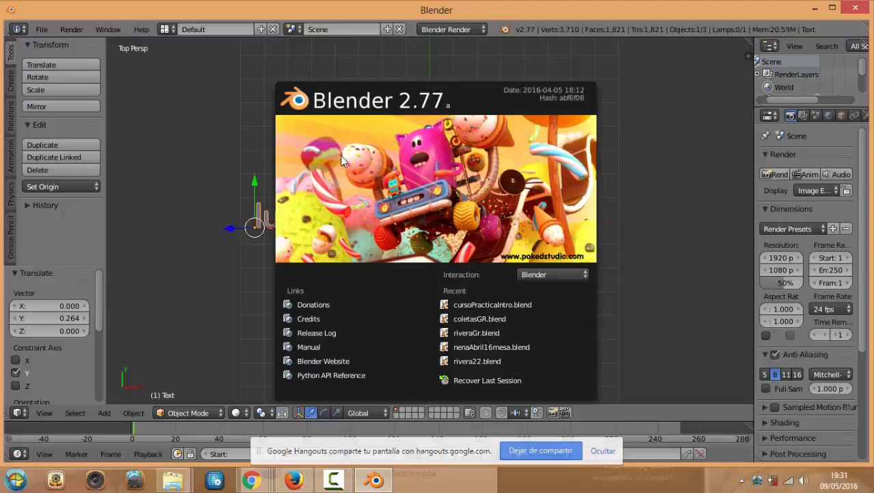
click(233, 157)
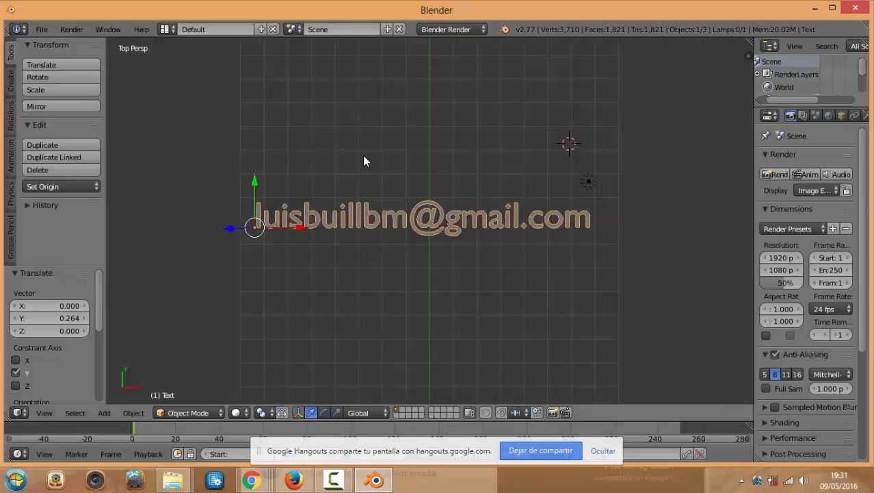
Reopen and dismiss the splash screen again, then hide the Hangouts screen-sharing notice
click(141, 29)
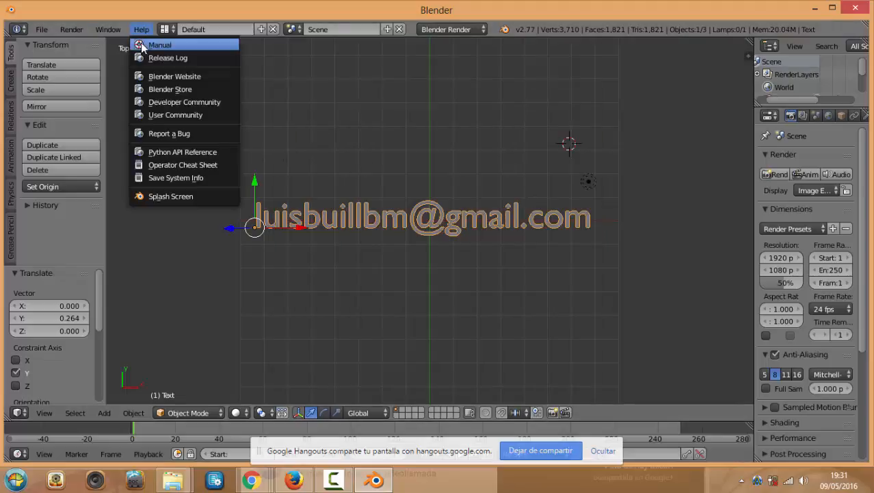
click(157, 195)
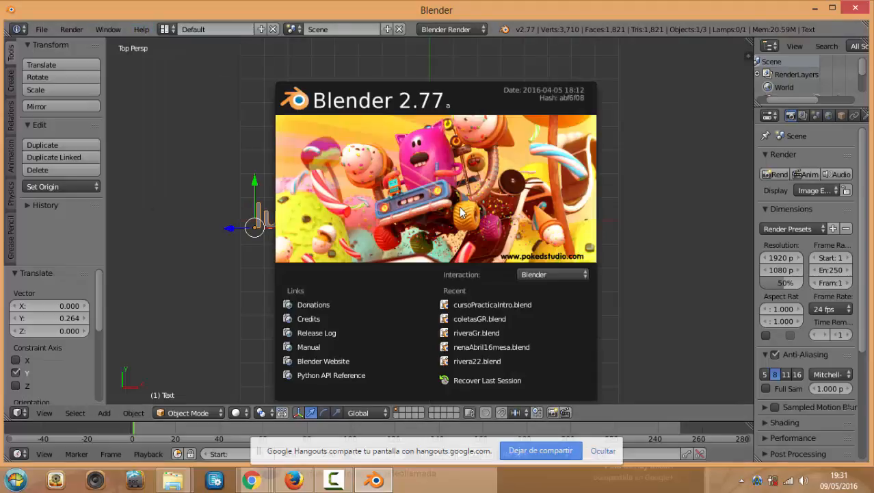
scroll(432, 209, up, 1)
click(140, 30)
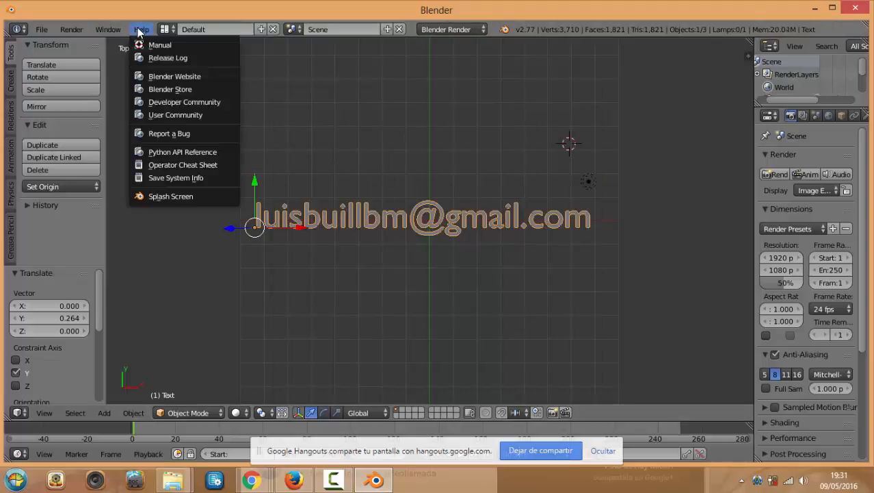
click(186, 195)
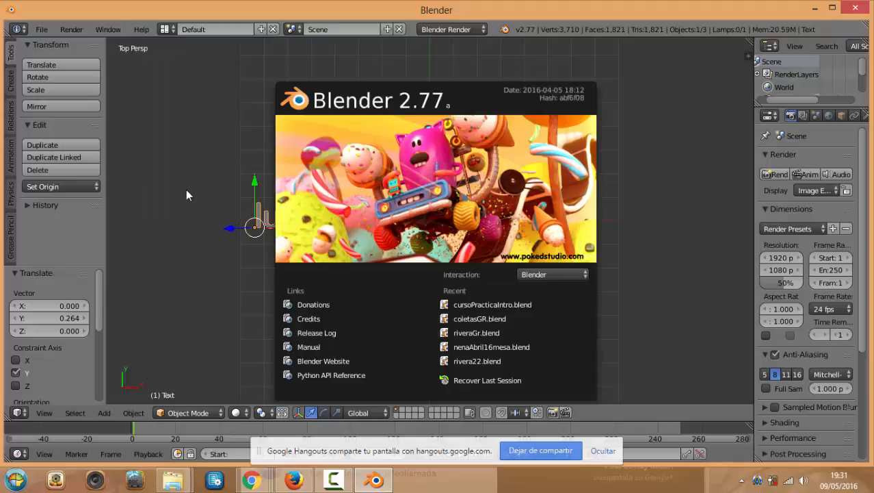
click(216, 151)
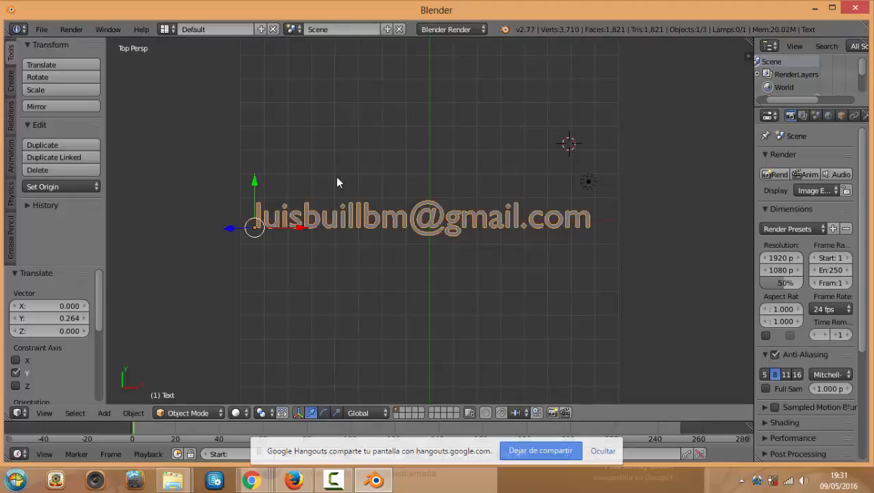
click(603, 451)
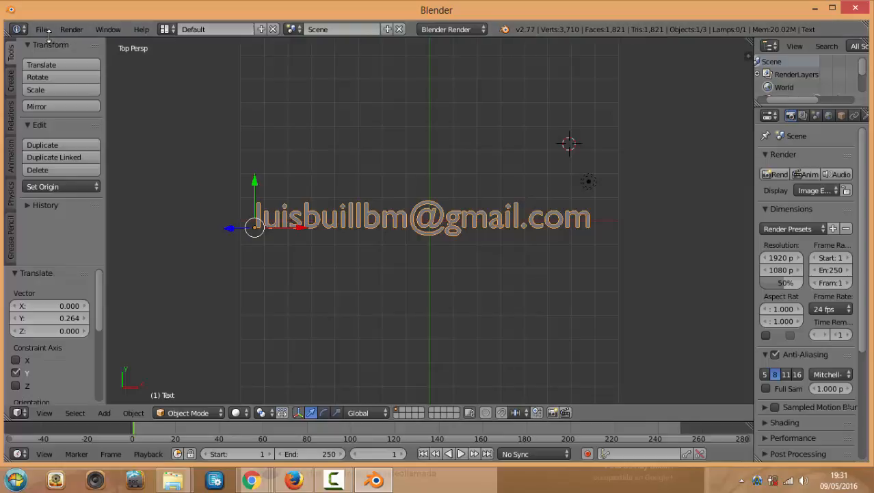
Enlarge the info area and open the system console from Window > Toggle System Console
click(22, 30)
drag(550, 37, 541, 21)
click(42, 29)
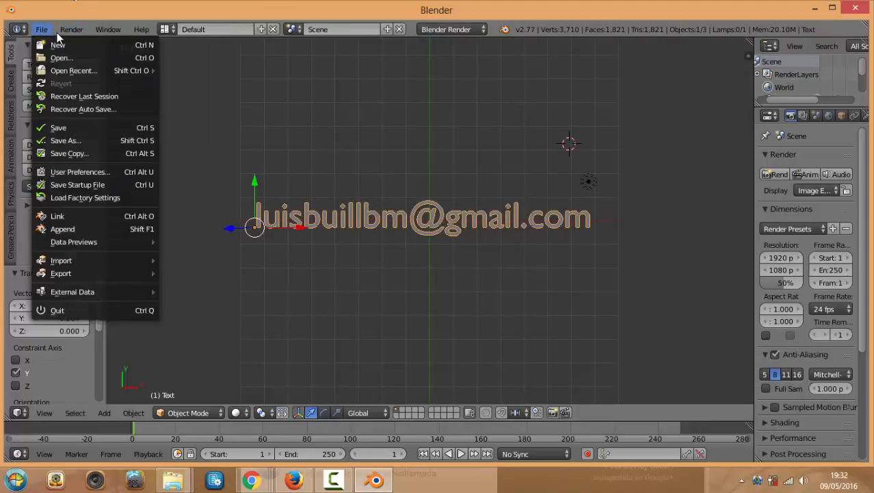
mouse_move(70, 34)
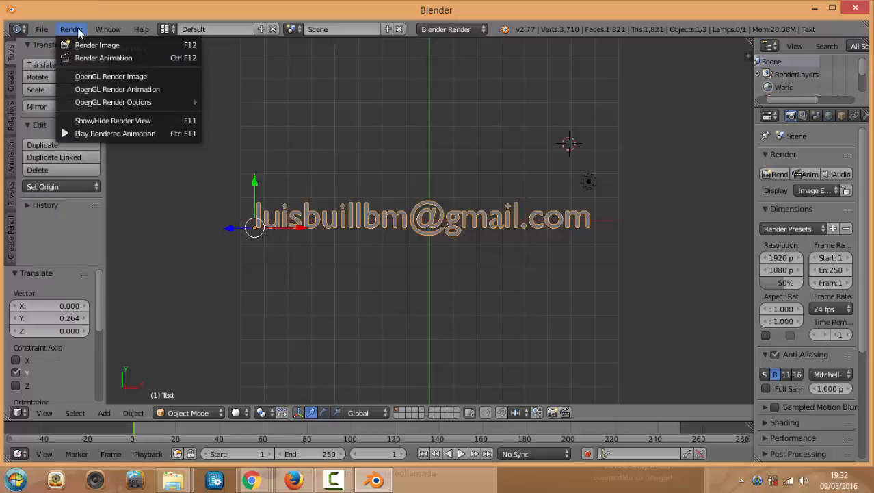
click(107, 29)
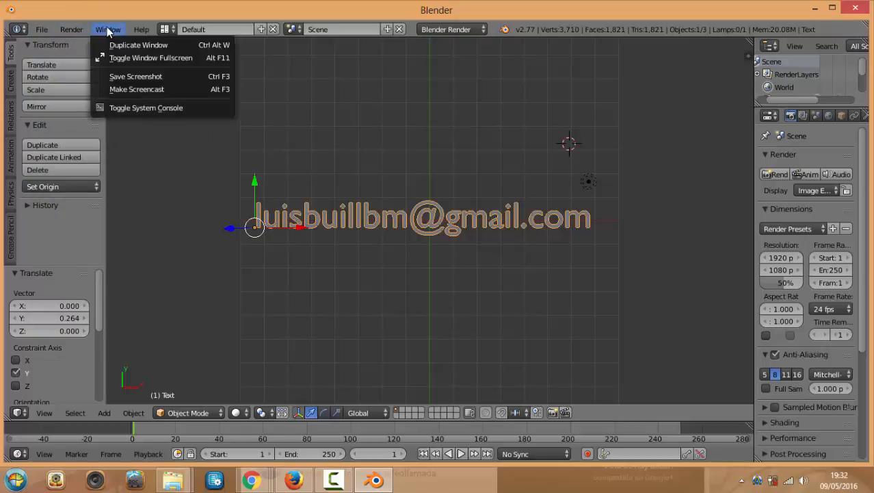
click(130, 110)
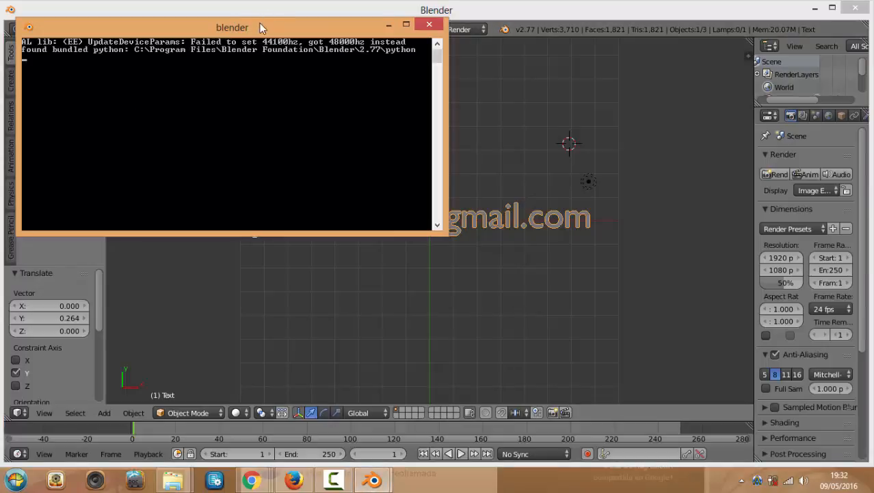
Drag the console window right, then down and left over the 3D view
drag(259, 25, 314, 29)
drag(421, 68, 451, 98)
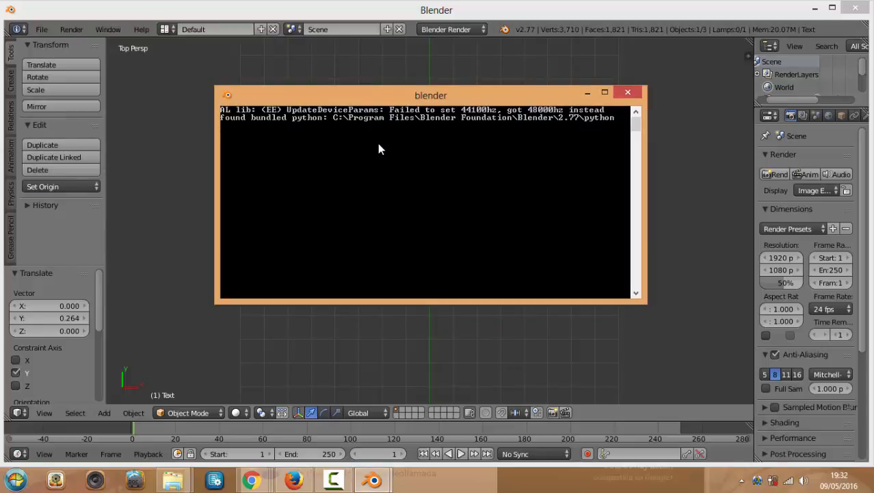
drag(468, 95, 412, 126)
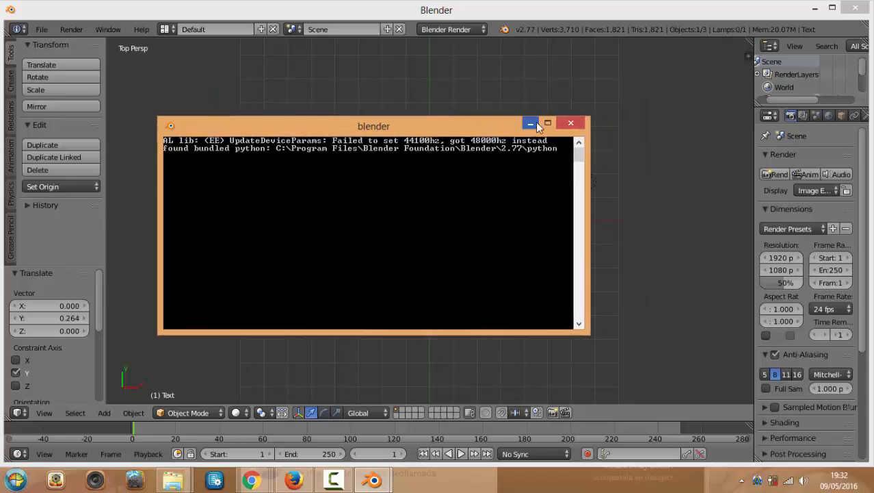
Close the console to quit Blender, relaunch it from the Start menu, and dismiss the splash
click(571, 122)
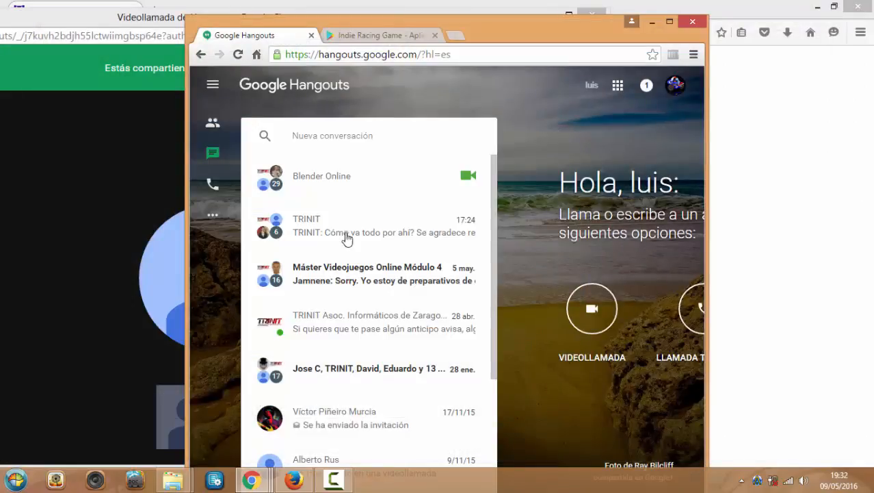
click(15, 479)
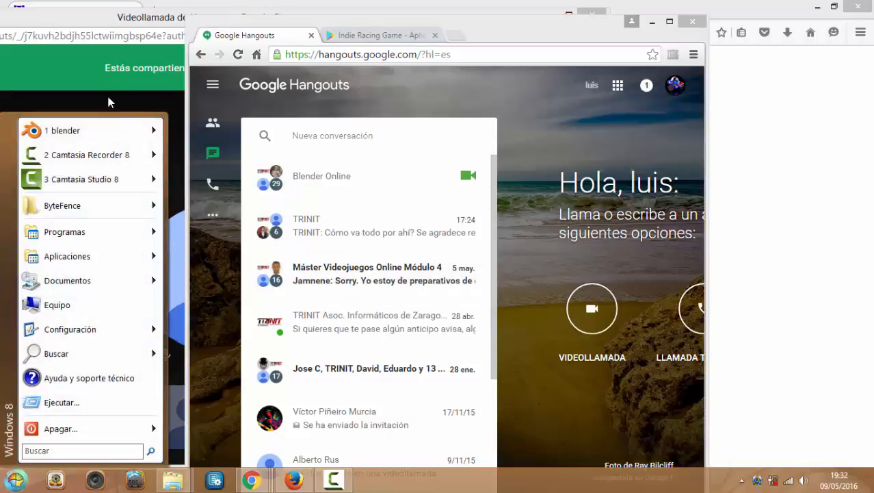
click(88, 133)
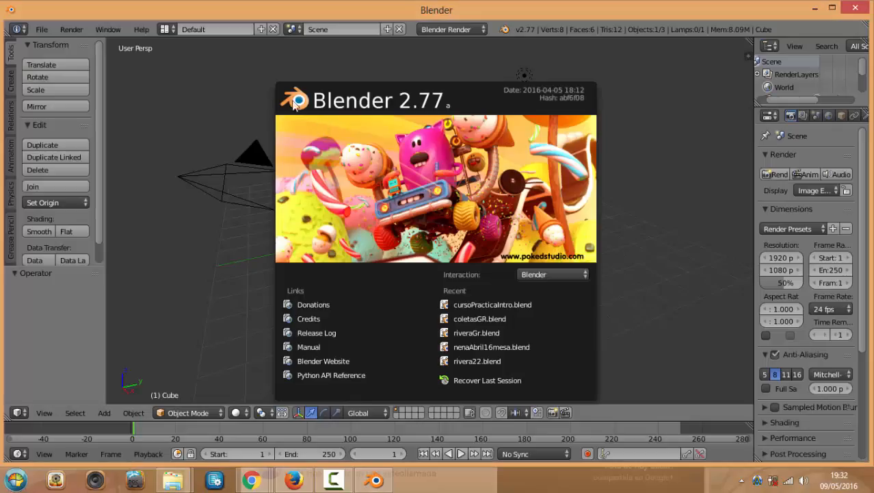
click(185, 30)
click(166, 30)
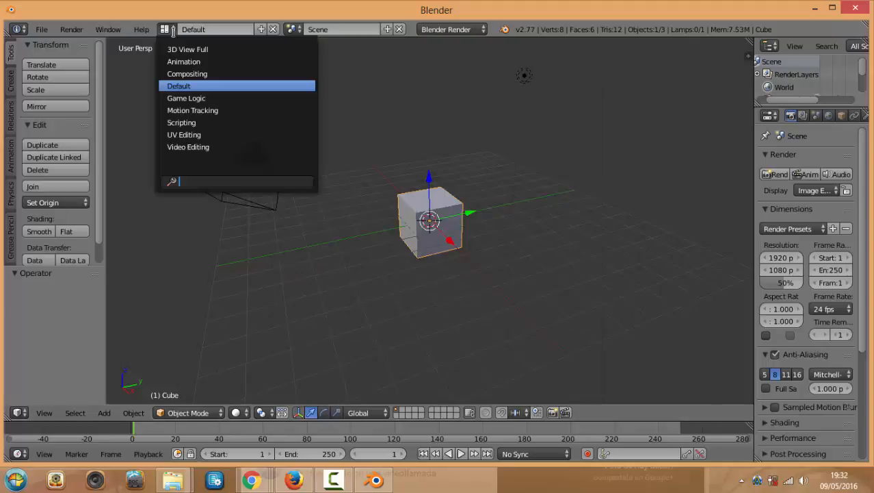
click(196, 59)
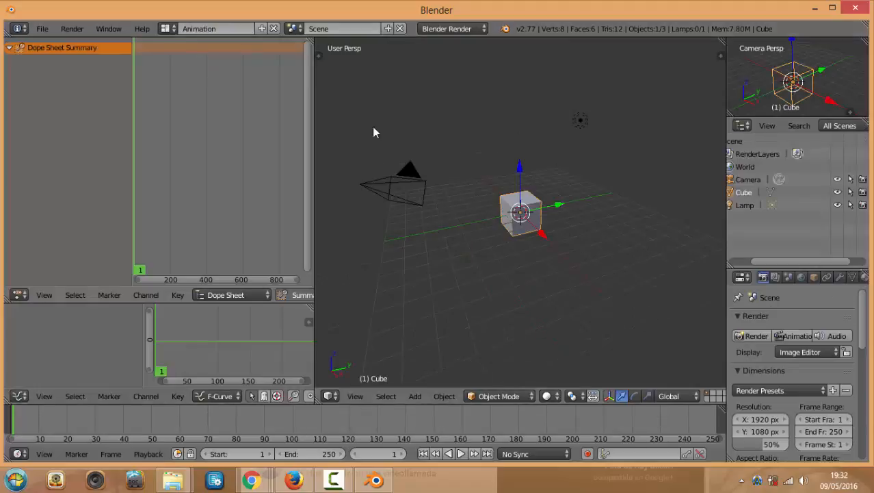
click(175, 29)
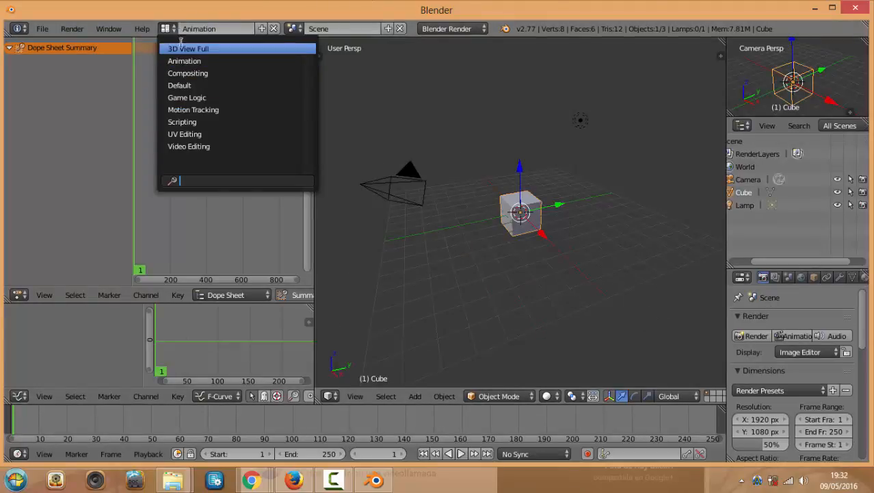
click(187, 97)
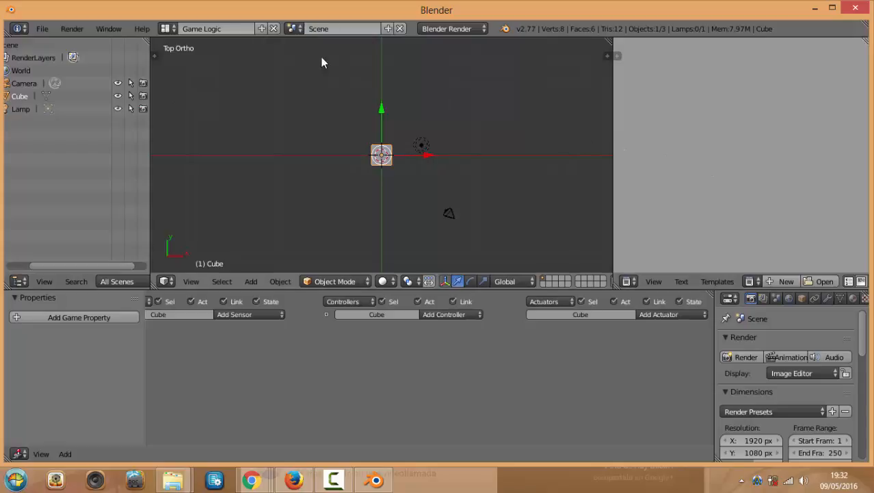
click(166, 29)
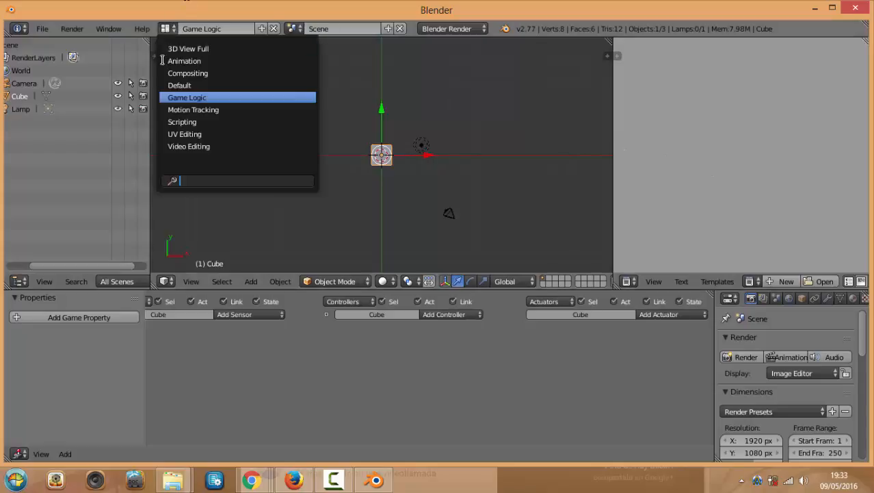
click(179, 134)
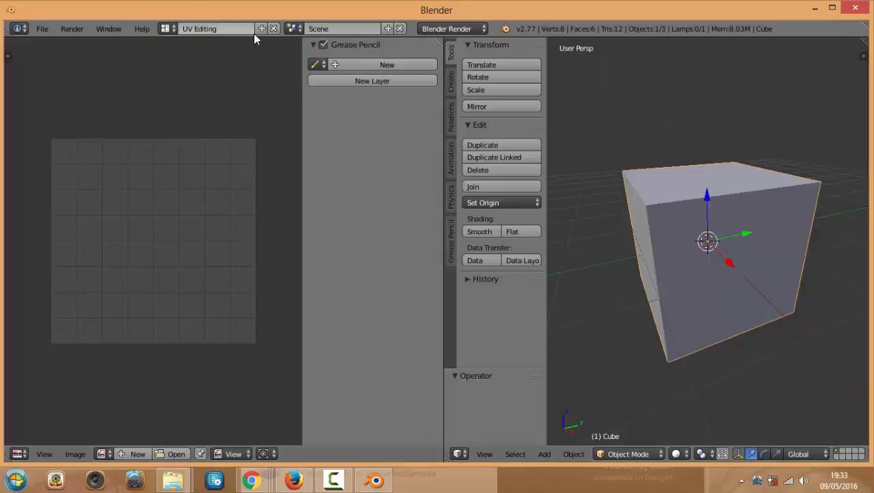
click(169, 29)
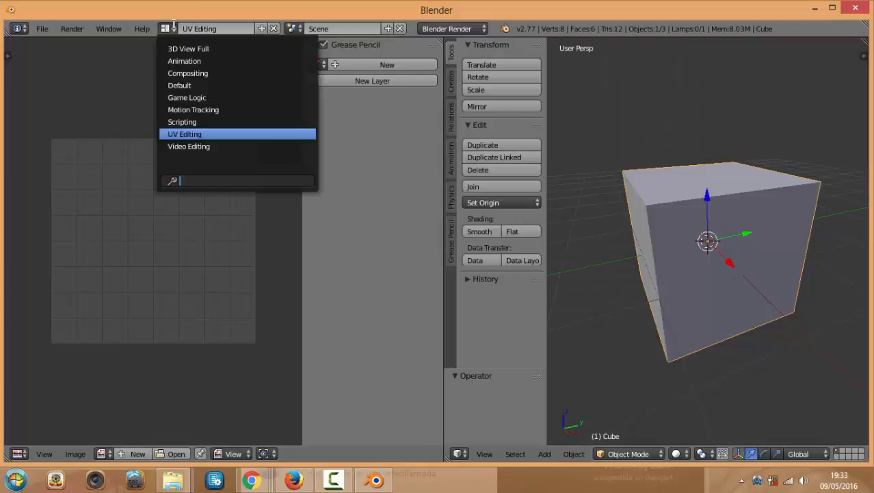
click(178, 85)
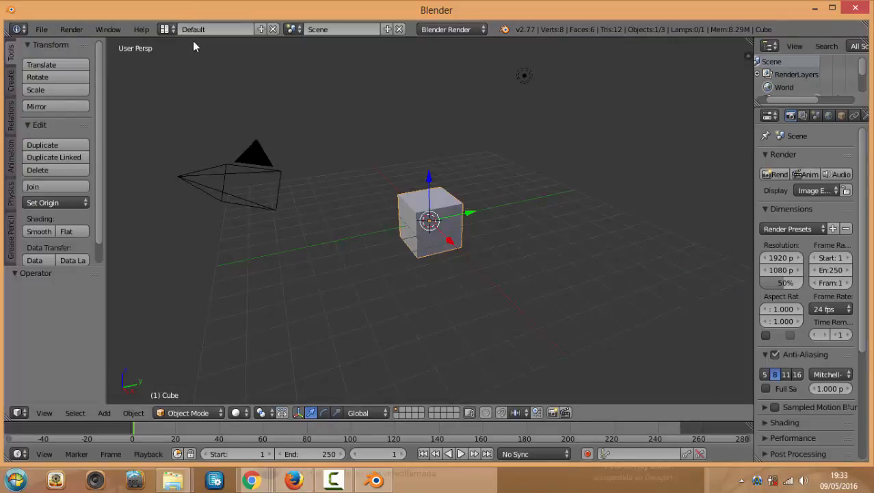
click(295, 30)
click(225, 75)
Place the 3D cursor above the cube, orbit and zoom in, leaving the render engine at Blender Render
click(334, 65)
middle_drag(344, 139, 348, 135)
scroll(404, 152, up, 3)
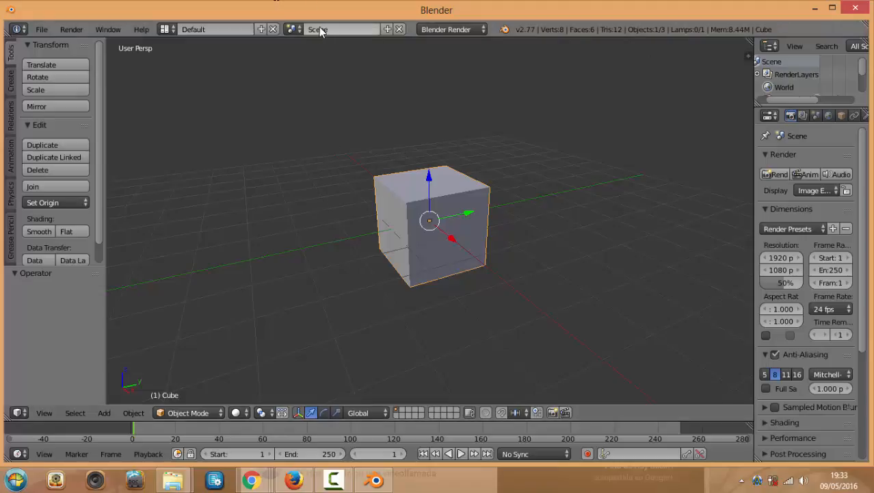
click(354, 107)
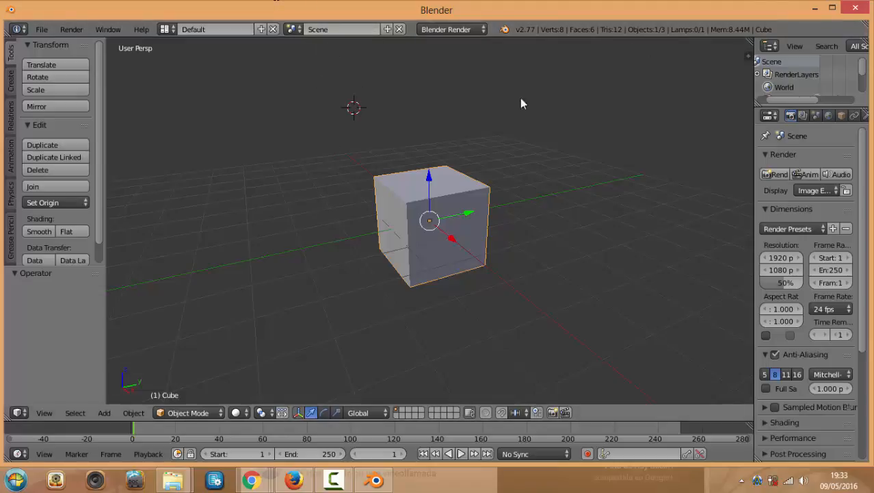
click(482, 30)
click(483, 29)
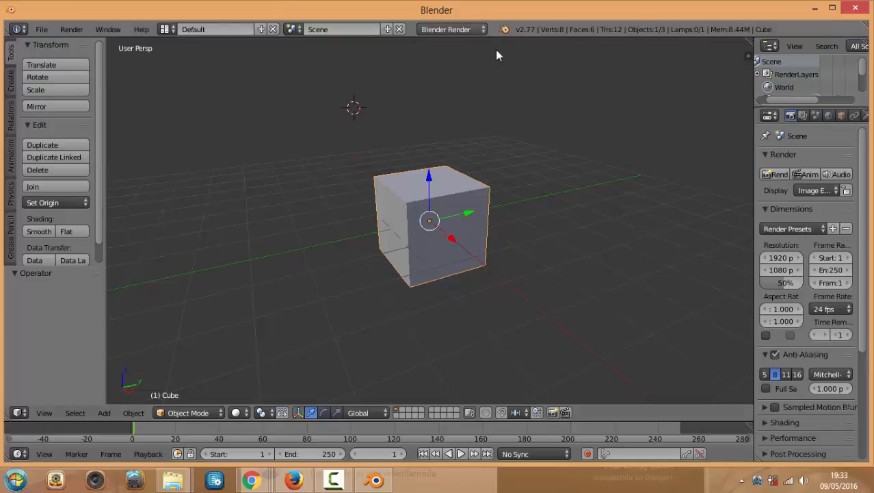
click(510, 82)
click(483, 29)
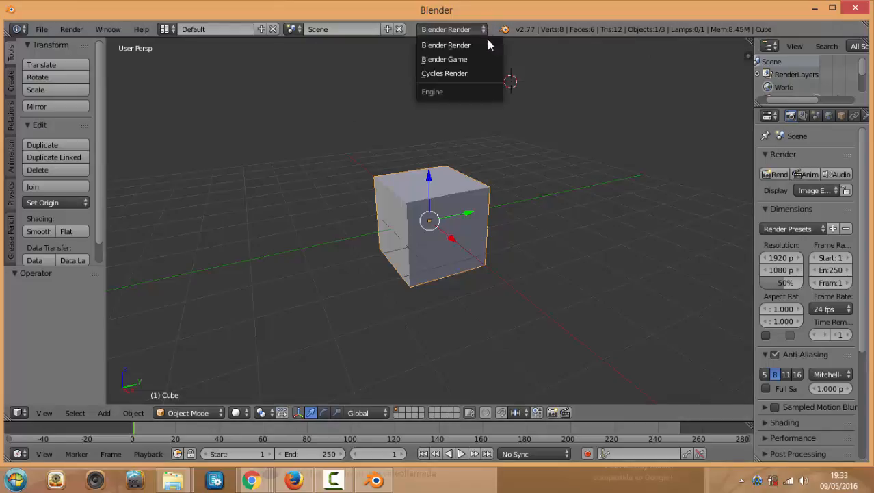
click(483, 30)
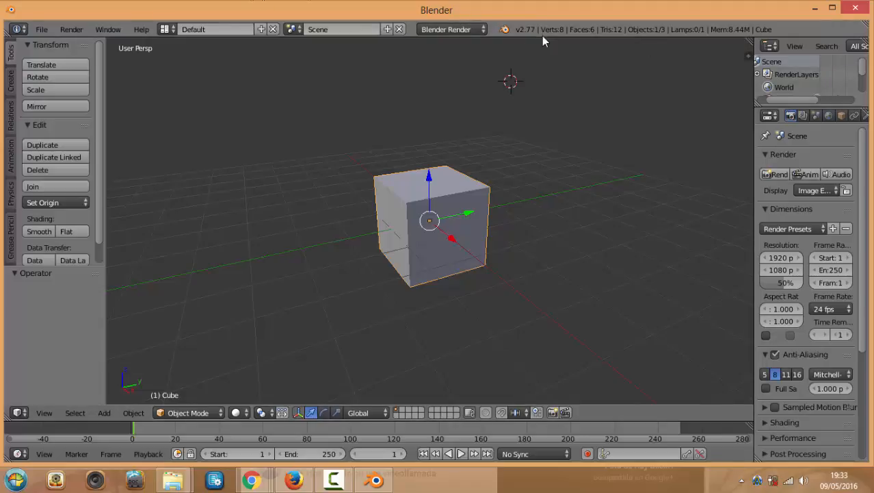
Pull down the Info log, then move the cube to X -0.648, Y -1.539, Z -0.221
mouse_move(542, 39)
mouse_down()
mouse_move(538, 100)
mouse_move(548, 26)
mouse_move(549, 69)
mouse_move(550, 55)
mouse_up()
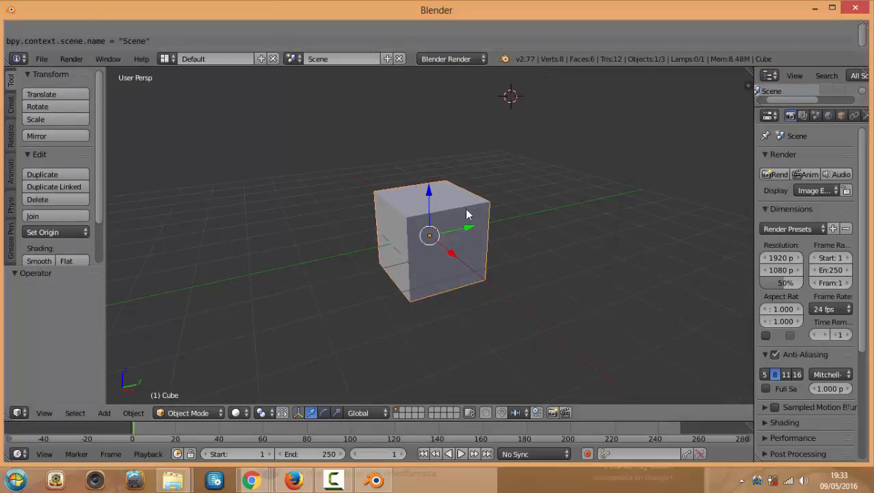
key(g)
click(402, 214)
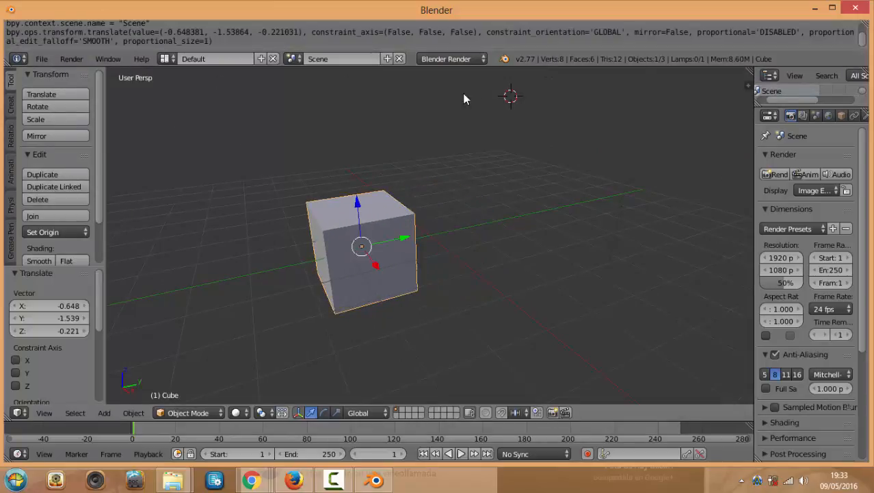
Readjust the Info log, widen the tool shelf and Properties editor, and make the timeline taller
drag(529, 68, 529, 120)
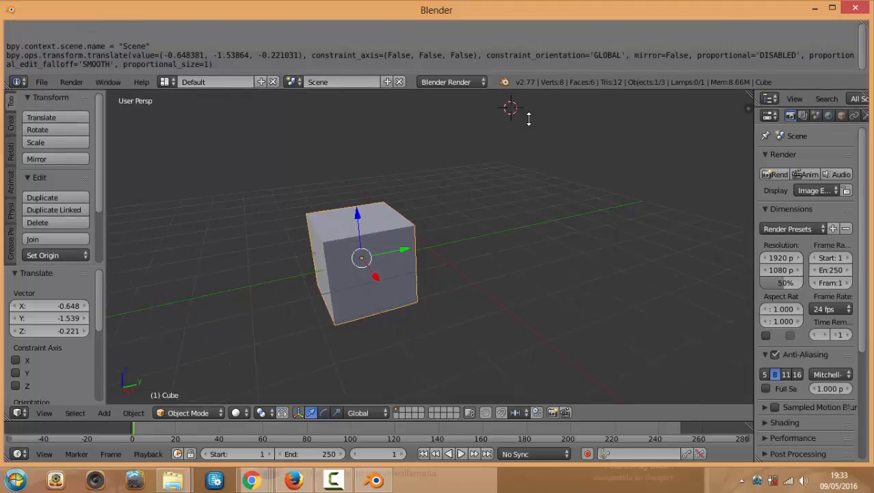
drag(529, 82, 541, 10)
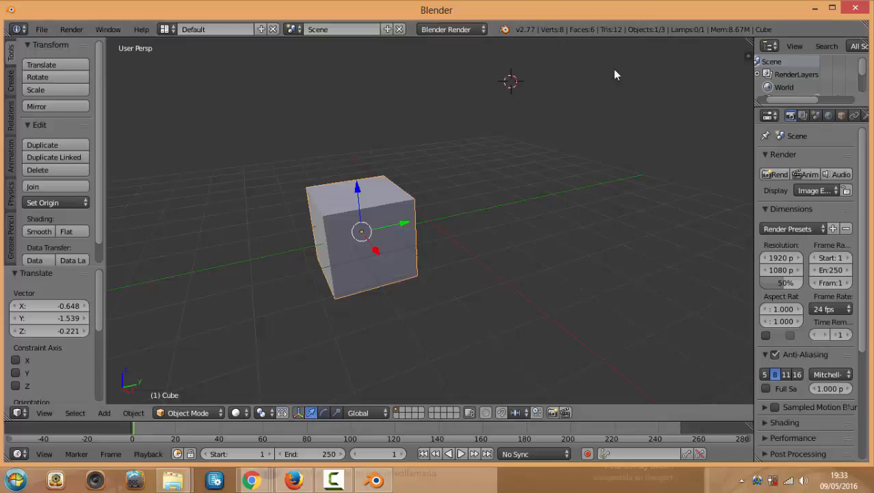
drag(107, 97, 140, 103)
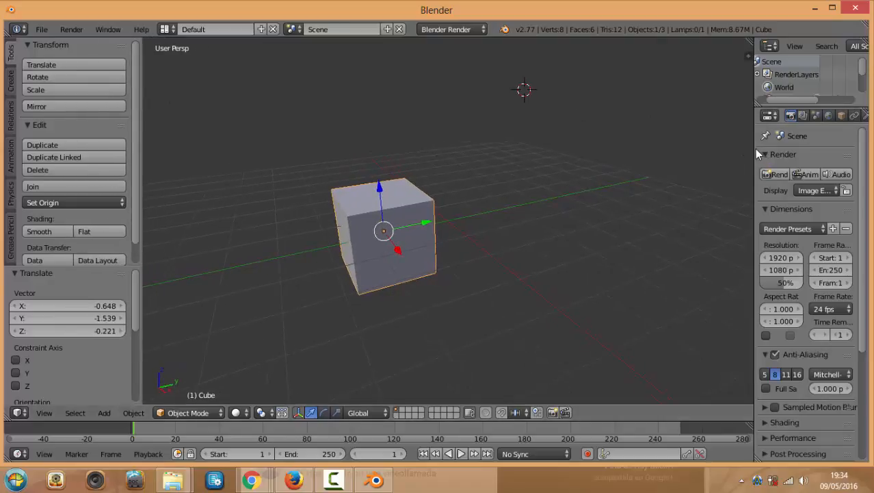
drag(752, 148, 700, 146)
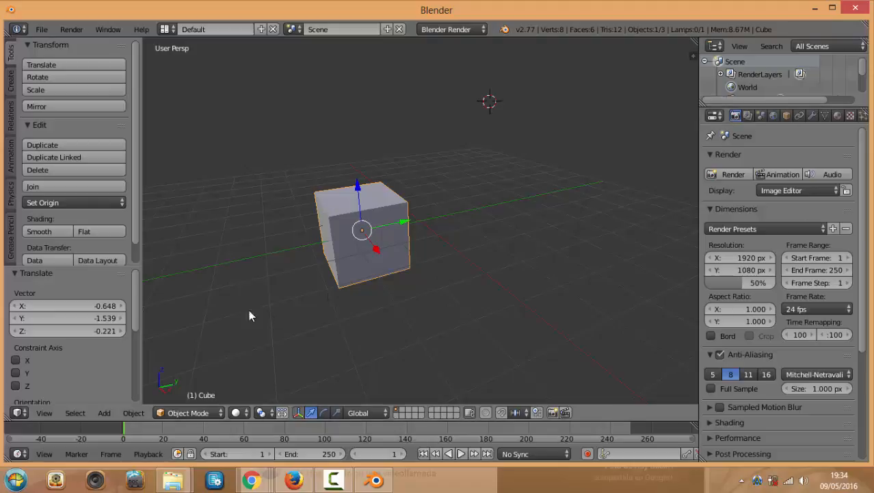
drag(327, 418, 326, 332)
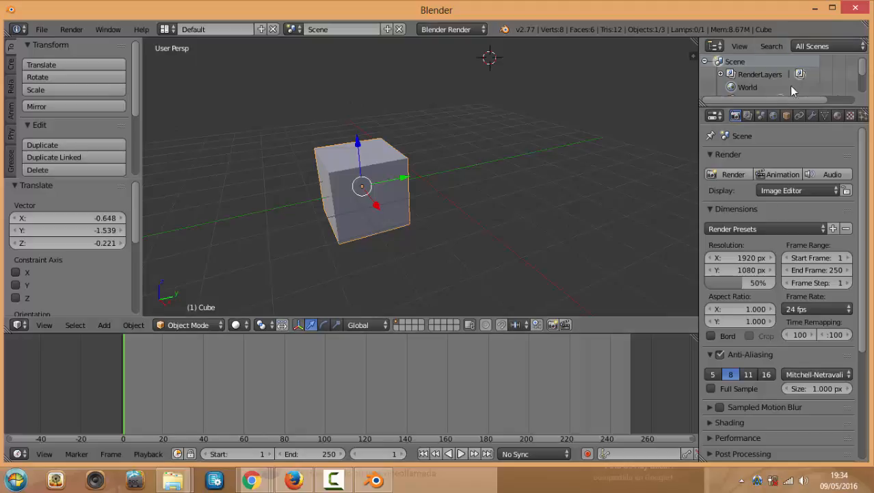
Extend the Outliner to list Camera, Cube and Lamp, select each, and toggle the Cube's visibility
drag(802, 106, 802, 225)
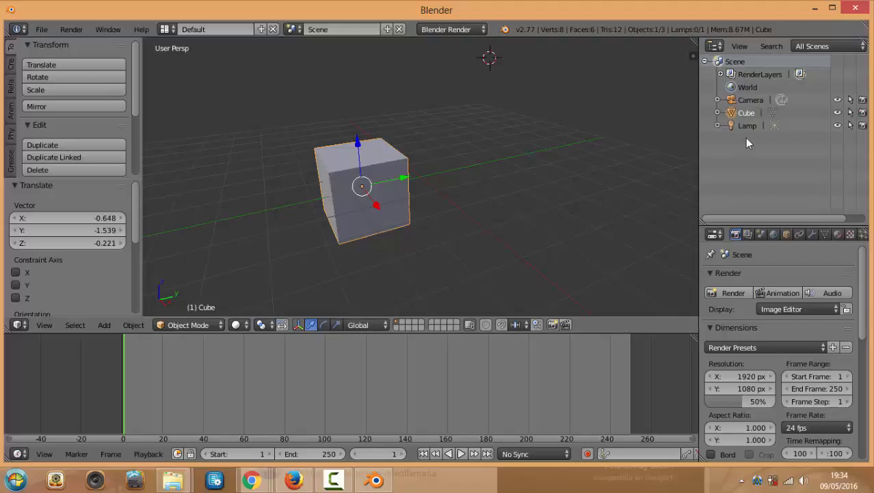
click(753, 100)
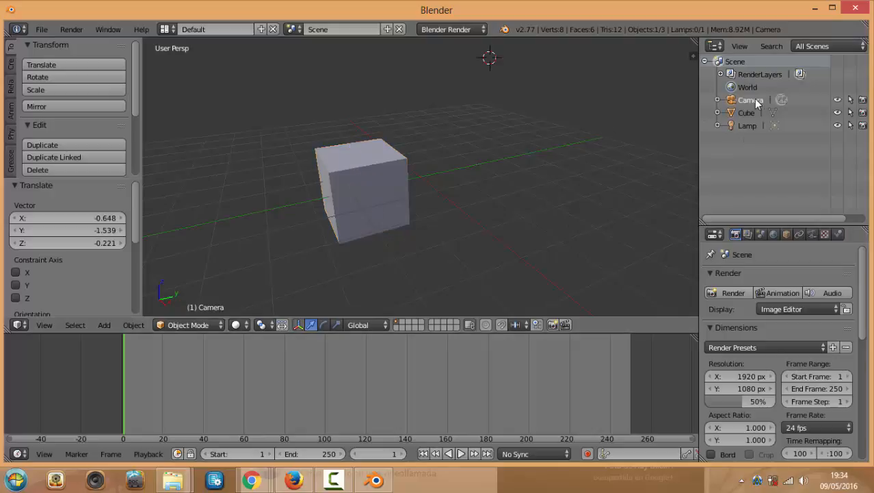
click(751, 114)
click(747, 126)
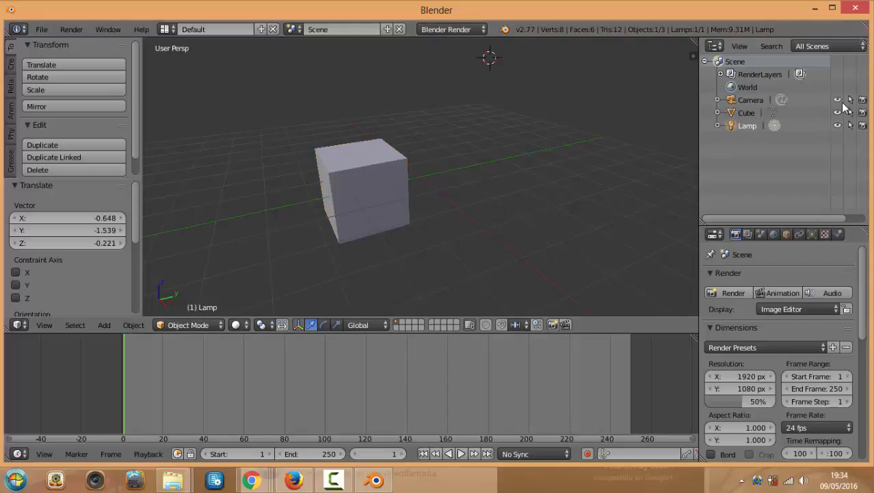
click(838, 113)
click(840, 115)
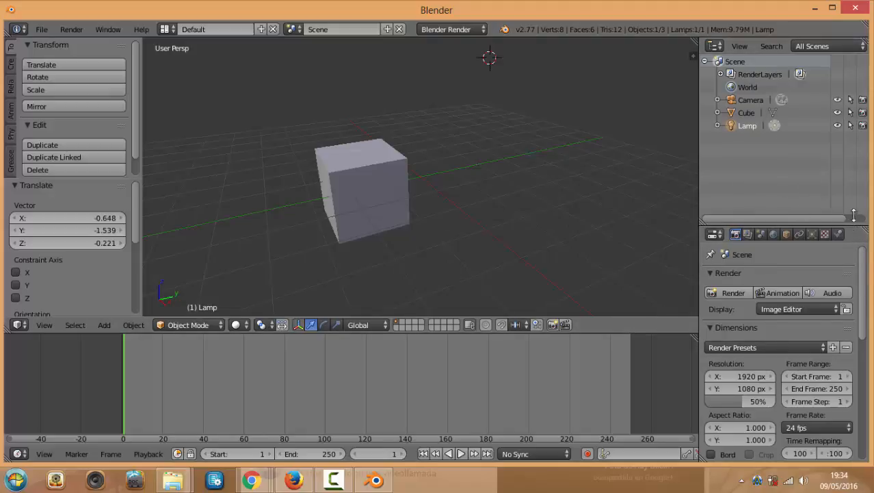
Enlarge the Properties area, set the current frame to 57, and open the timeline's editor-type list
drag(854, 215, 854, 159)
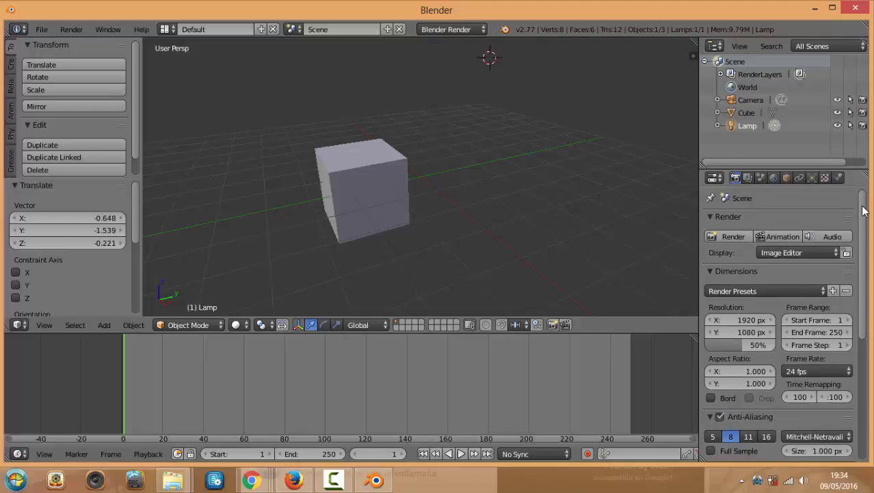
drag(864, 219, 864, 221)
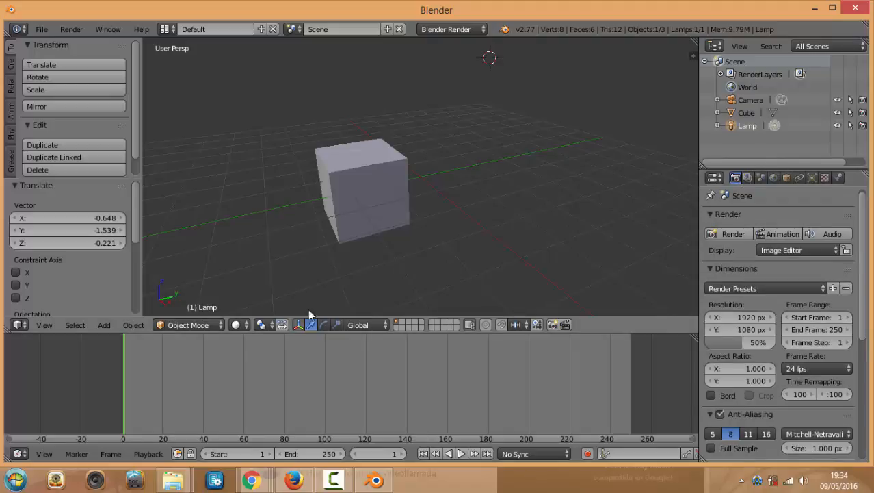
drag(198, 407, 156, 393)
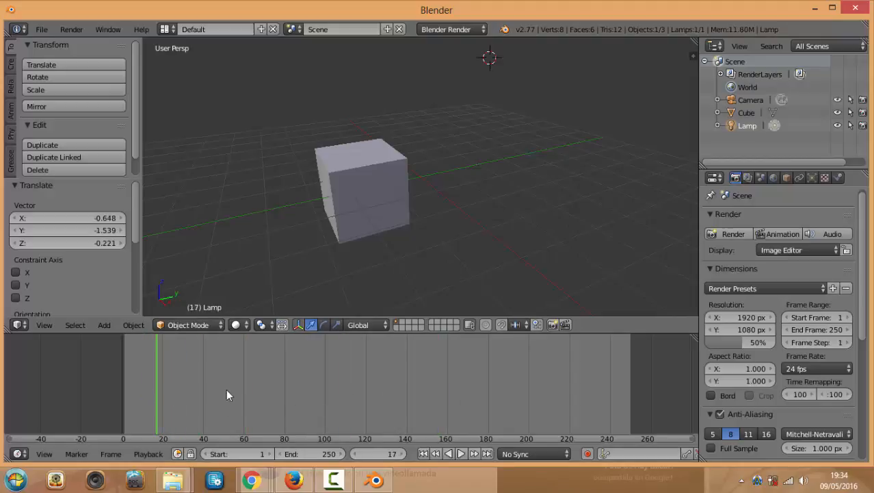
click(238, 383)
click(18, 453)
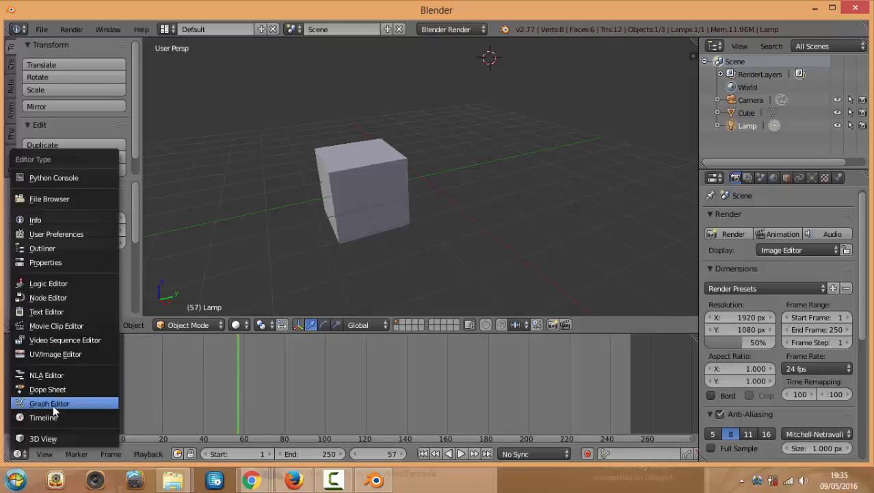
Switch the timeline to the UV/Image Editor and zoom and pan its grid
click(59, 354)
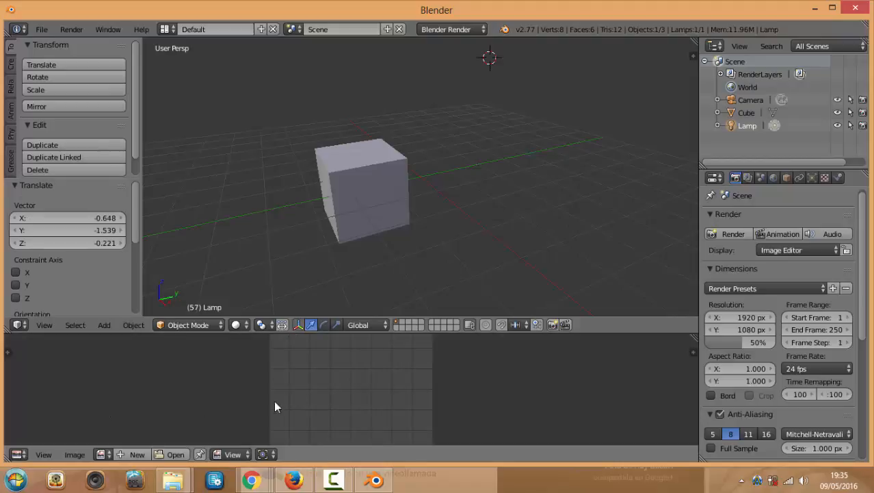
scroll(386, 383, up, 3)
middle_drag(327, 377, 302, 425)
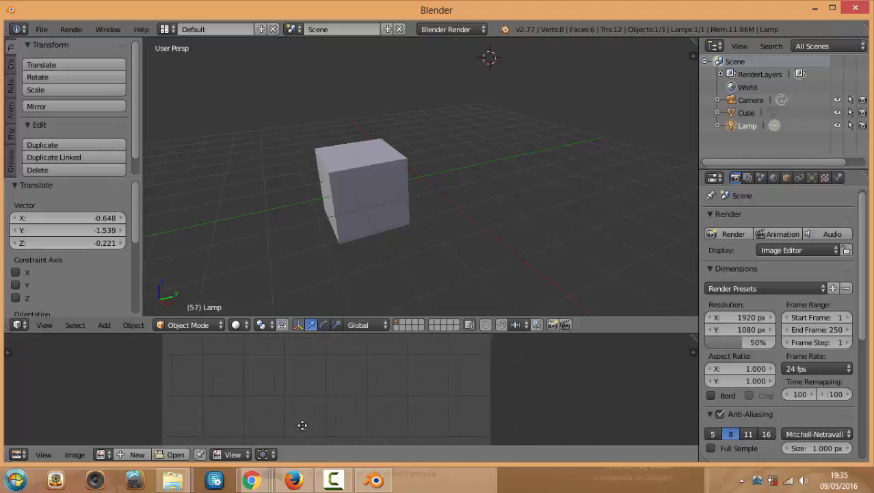
Adjust the 3D view split and widen the Outliner and Properties column
mouse_move(632, 331)
mouse_down()
mouse_move(633, 251)
mouse_move(632, 324)
mouse_up()
mouse_move(701, 331)
mouse_down()
mouse_move(673, 331)
mouse_move(697, 331)
mouse_up()
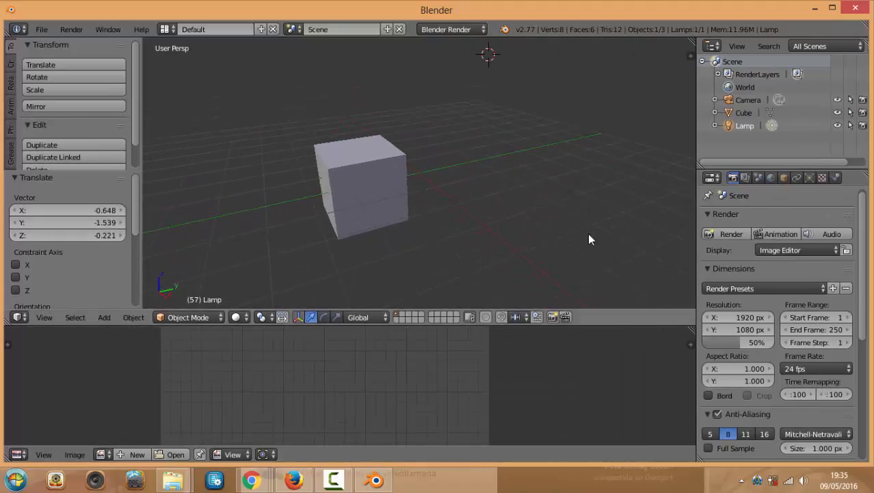
drag(695, 212, 654, 212)
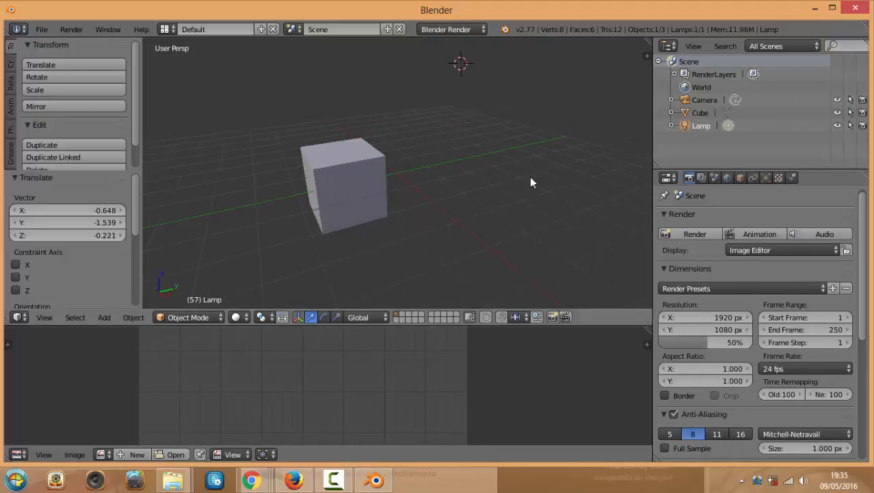
scroll(474, 153, down, 2)
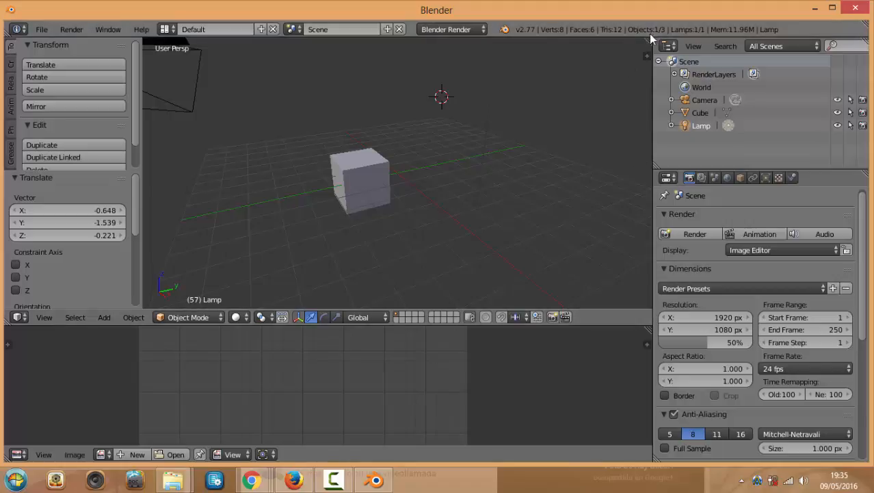
Split the 3D view into three side-by-side views, hiding the right view's side panels
drag(650, 39, 329, 50)
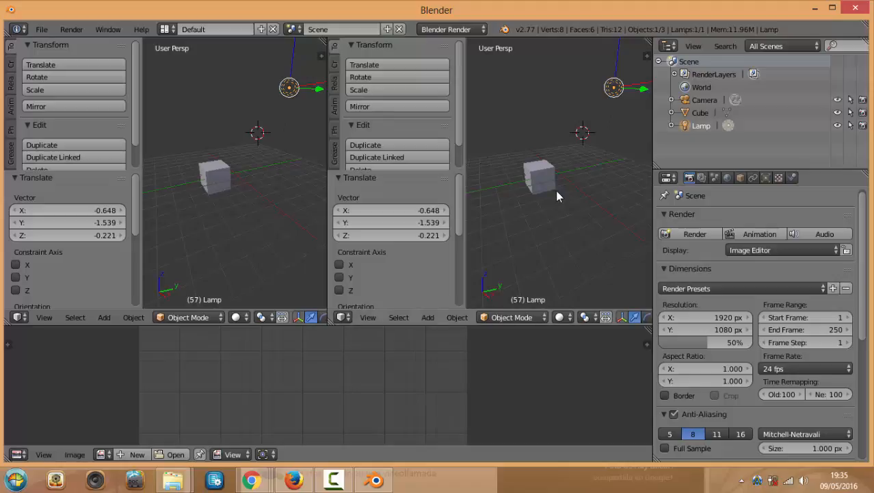
key(n)
key(n)
key(t)
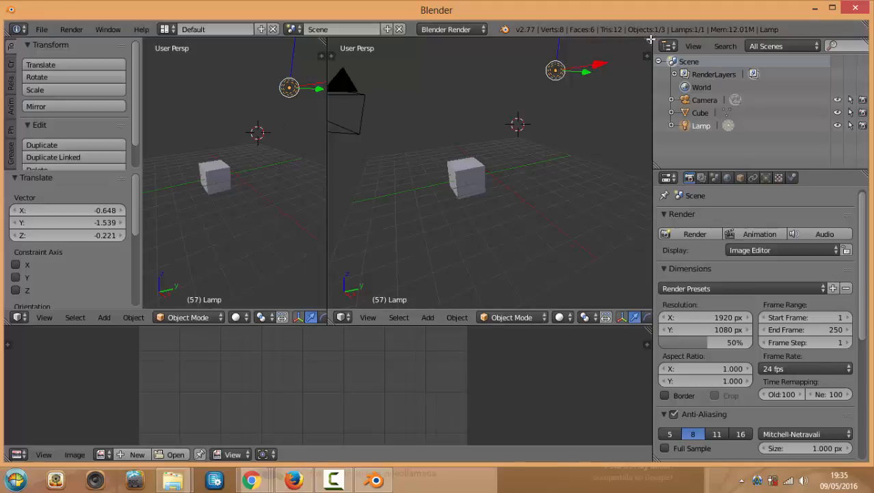
drag(650, 39, 488, 59)
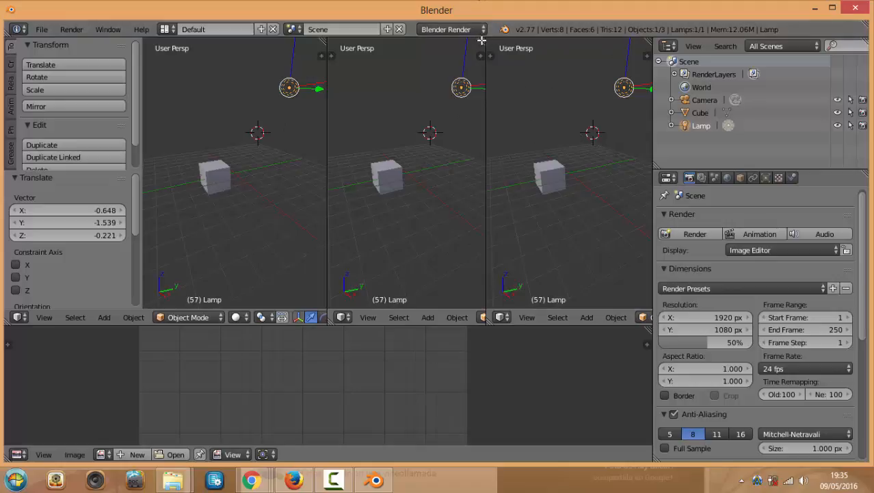
Merge the views back into one 3D view and open the lower area's editor-type list
drag(482, 41, 520, 46)
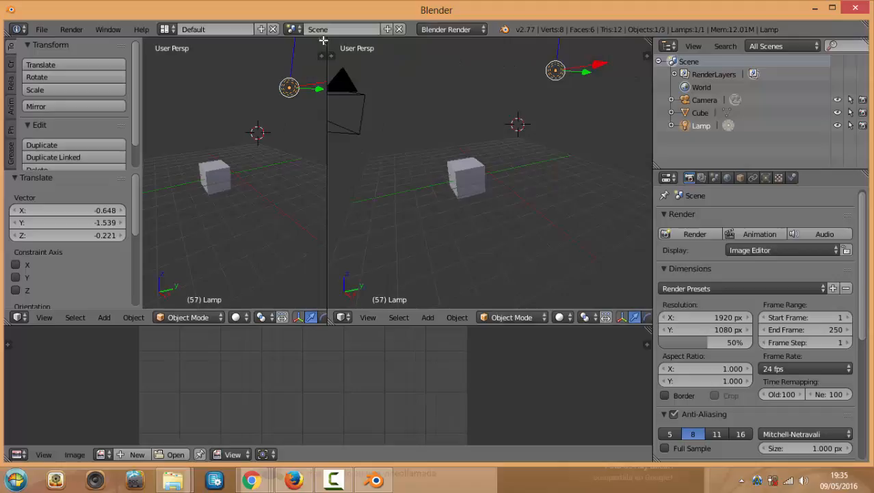
drag(323, 40, 424, 109)
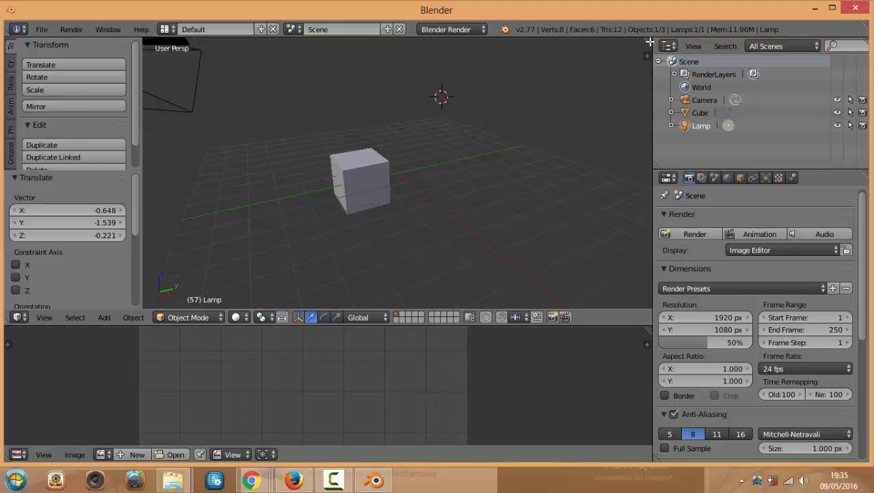
drag(650, 42, 619, 76)
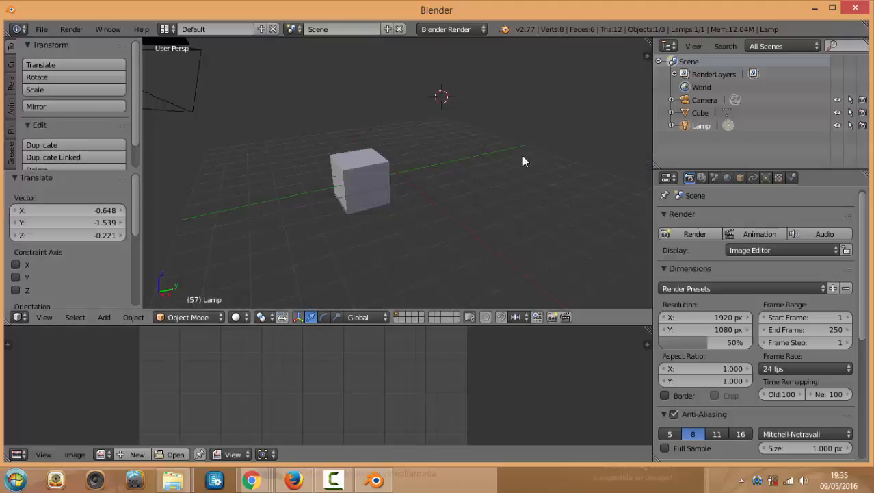
click(19, 454)
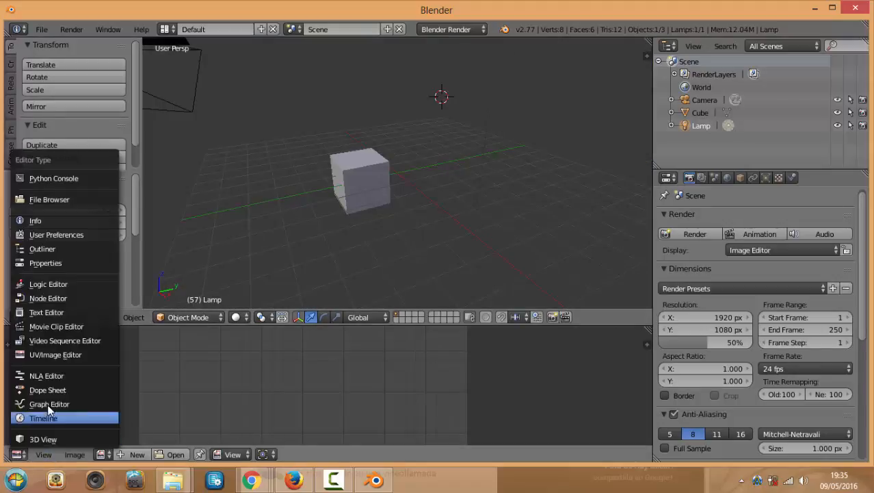
Switch the lower Image Editor to a 3D View and lower the border to heighten the top view
click(40, 438)
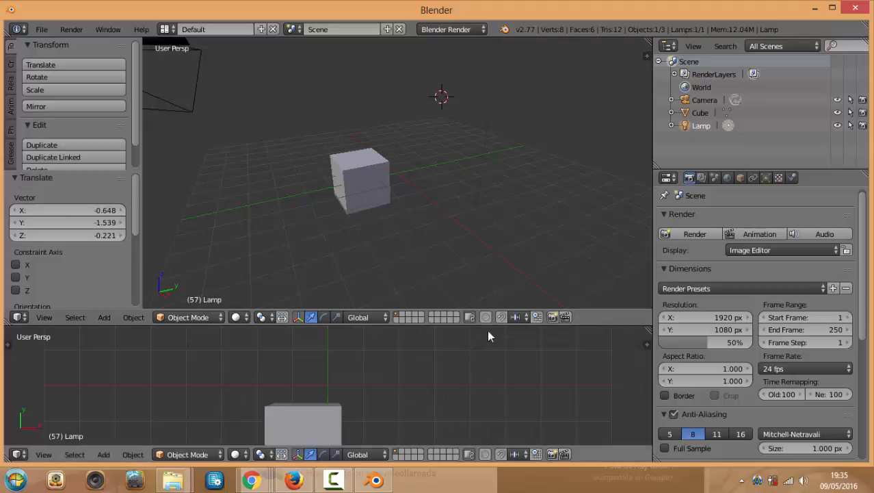
drag(490, 326, 490, 364)
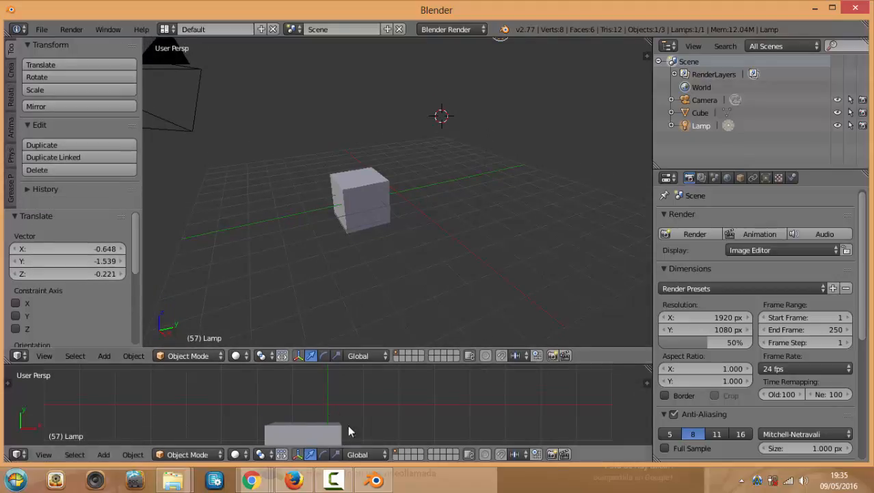
mouse_move(253, 481)
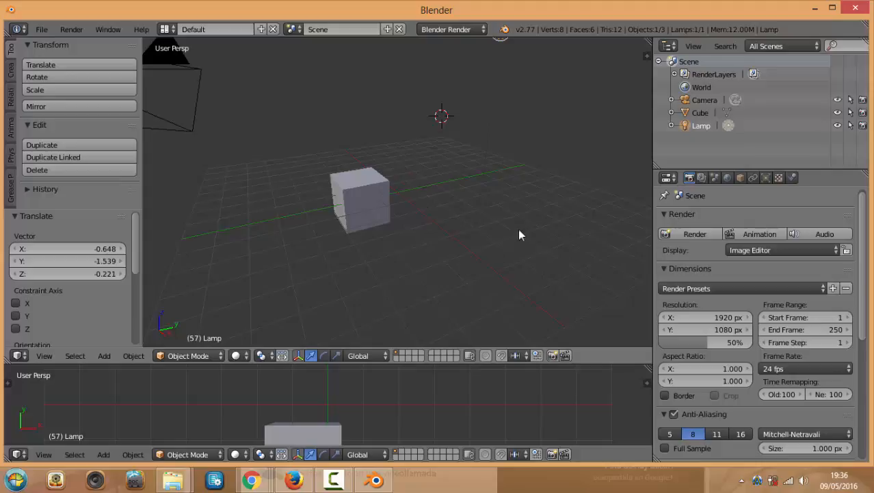
Maximize the Blender window, narrow the Outliner/Properties column, and enlarge the top 3D view
double_click(562, 7)
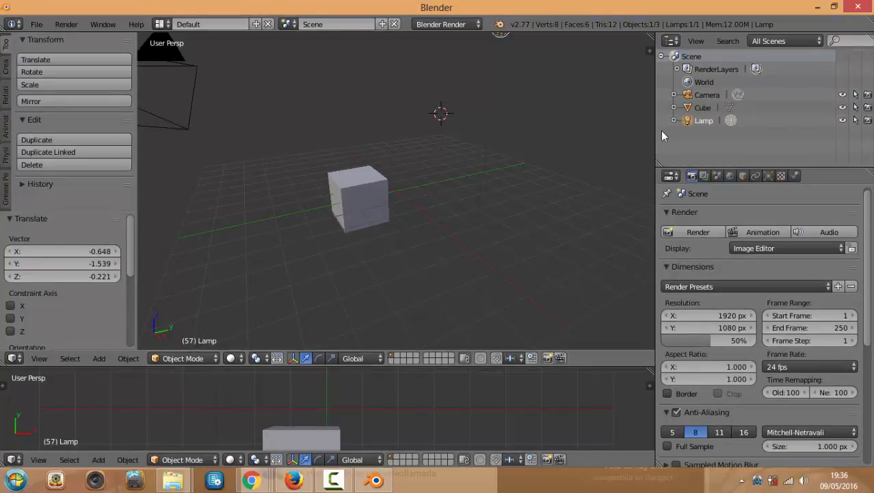
drag(657, 137, 692, 140)
scroll(465, 163, down, 2)
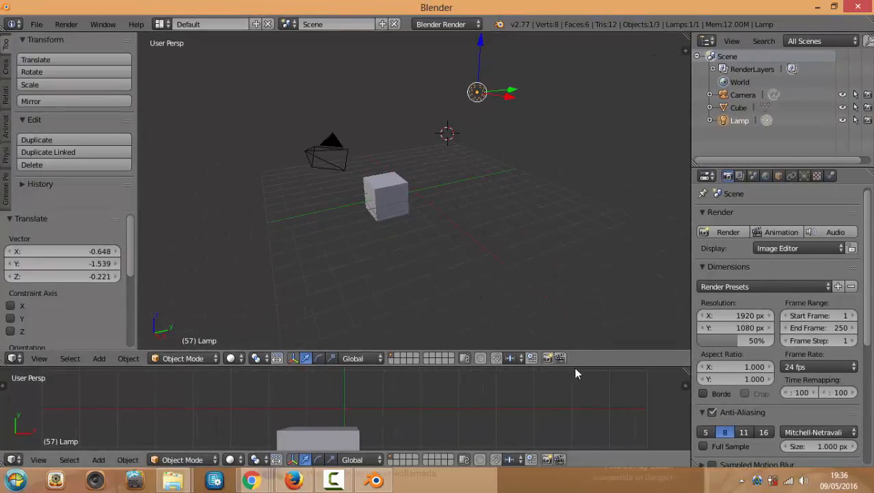
drag(574, 368, 573, 403)
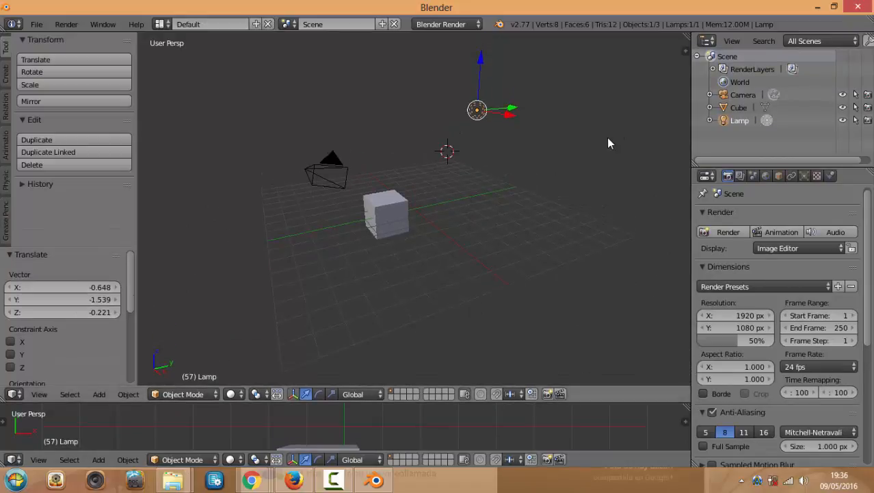
scroll(591, 188, up, 2)
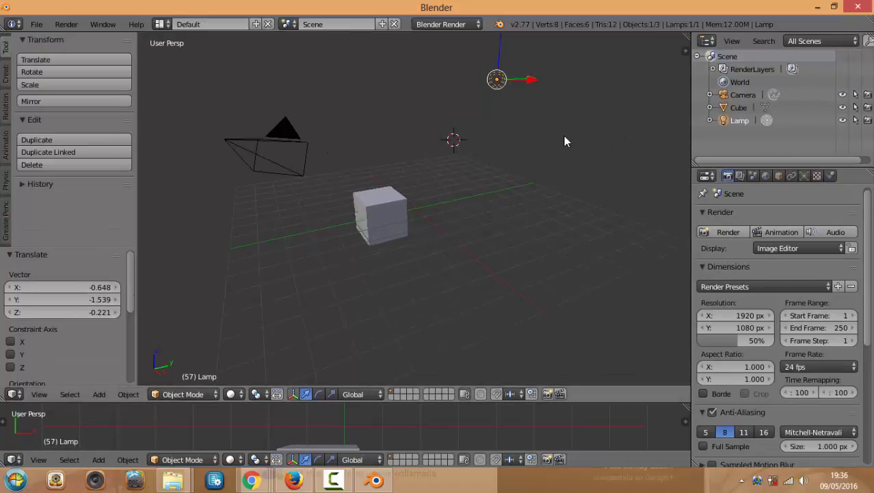
Place the 3D cursor right of the cube, toggle the maximized view, and orbit the scene
click(528, 192)
key(shift+space)
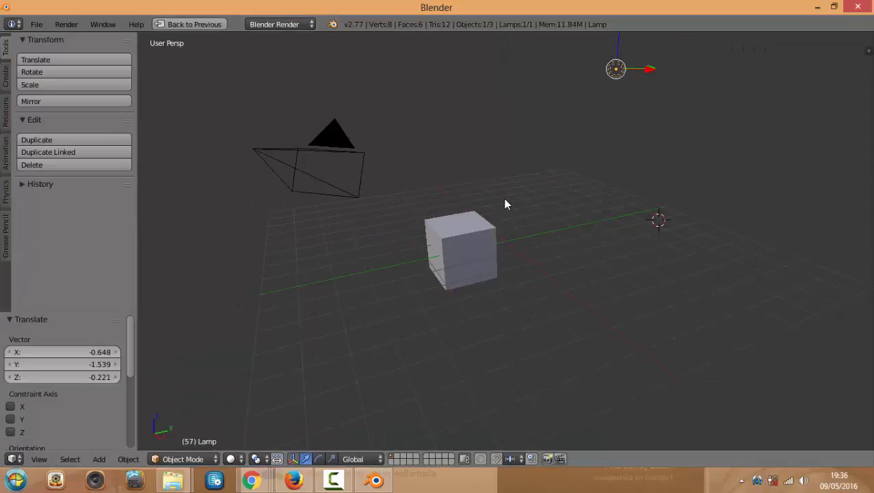
key(shift+space)
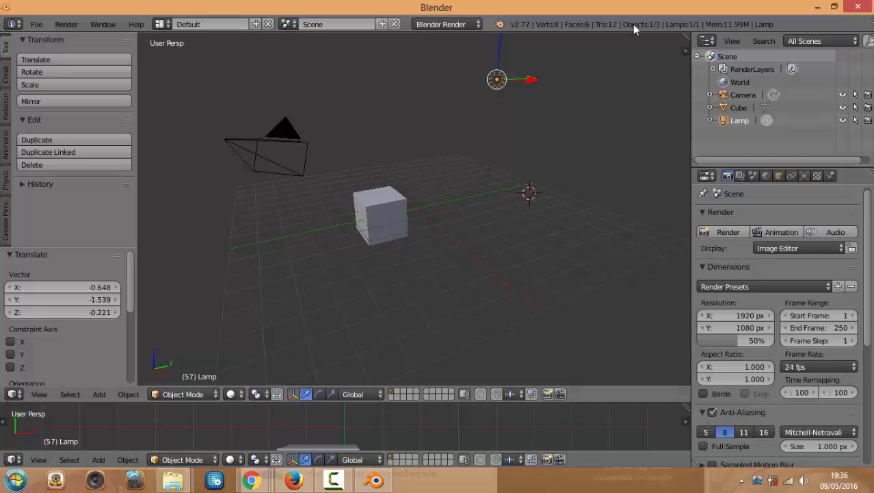
middle_drag(519, 191, 470, 227)
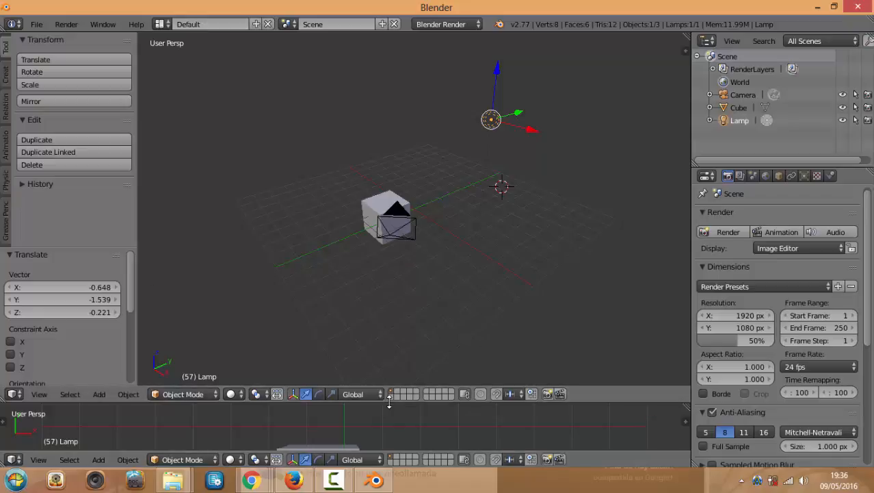
Heighten the main 3D view, select the cube, and place the 3D cursor lower left of it
drag(342, 403, 342, 423)
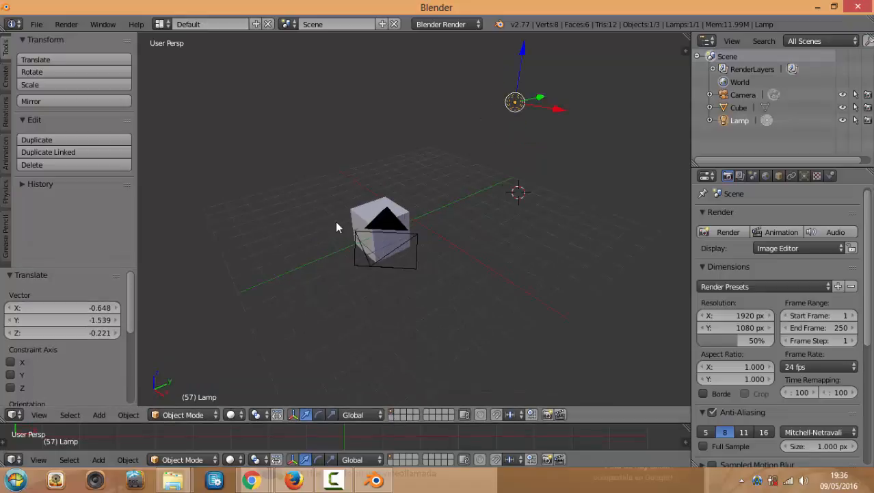
middle_drag(335, 220, 500, 224)
scroll(503, 218, down, 4)
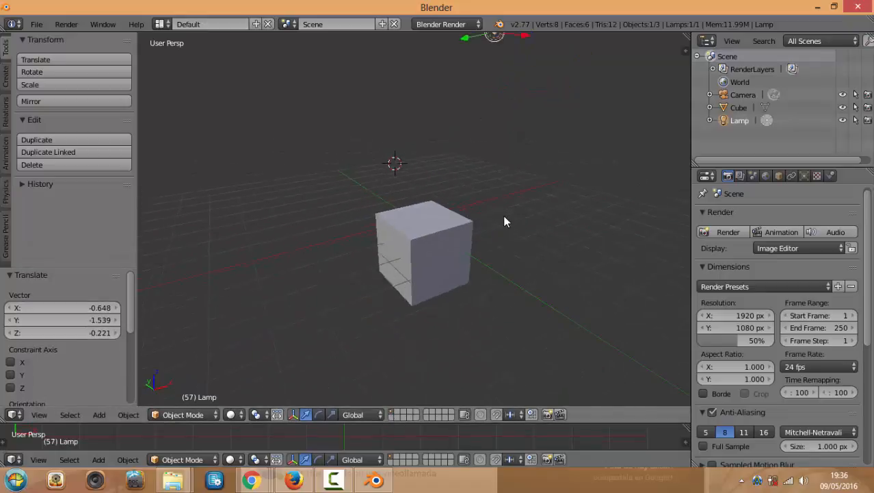
right_click(420, 236)
middle_drag(299, 173, 322, 211)
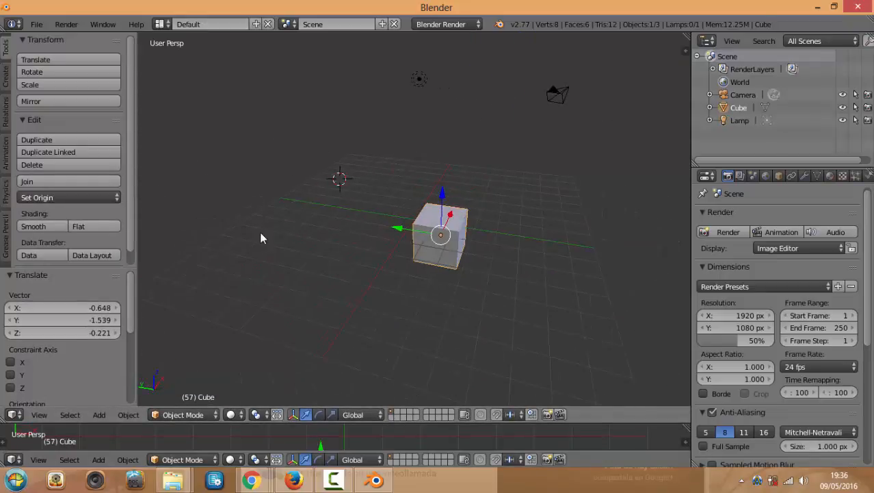
click(257, 312)
Toggle the 3D view's properties panel (N) and tool shelf (T) repeatedly, leaving the tool shelf hidden
key(n)
key(n)
key(t)
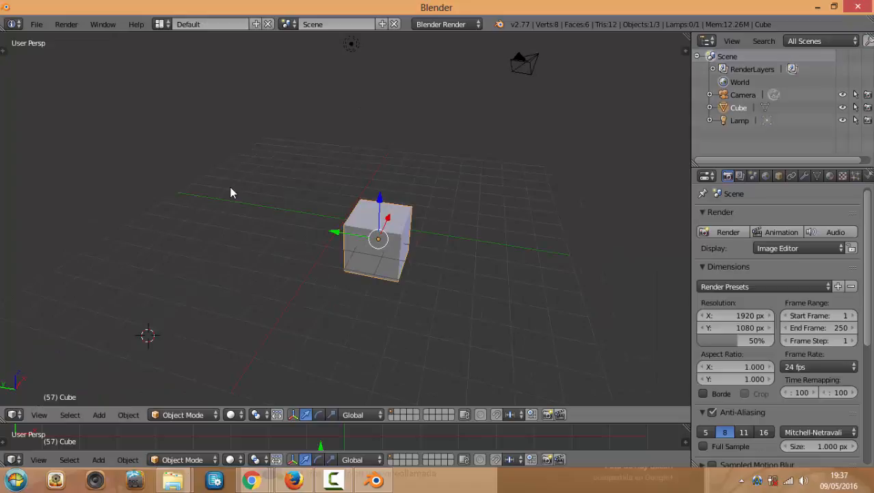
key(n)
key(t)
key(n)
key(t)
key(n)
key(t)
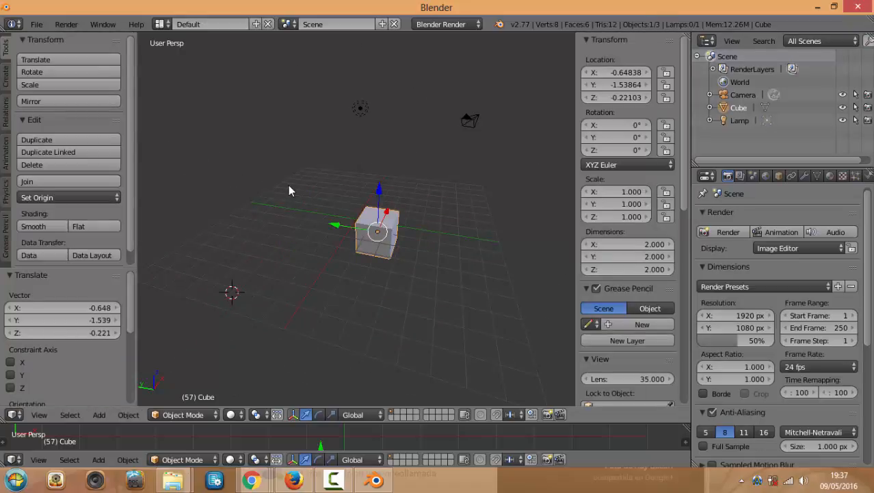
key(n)
key(t)
key(n)
key(t)
scroll(291, 223, up, 1)
ctrl+scroll(291, 222, up, 3)
key(t)
key(t)
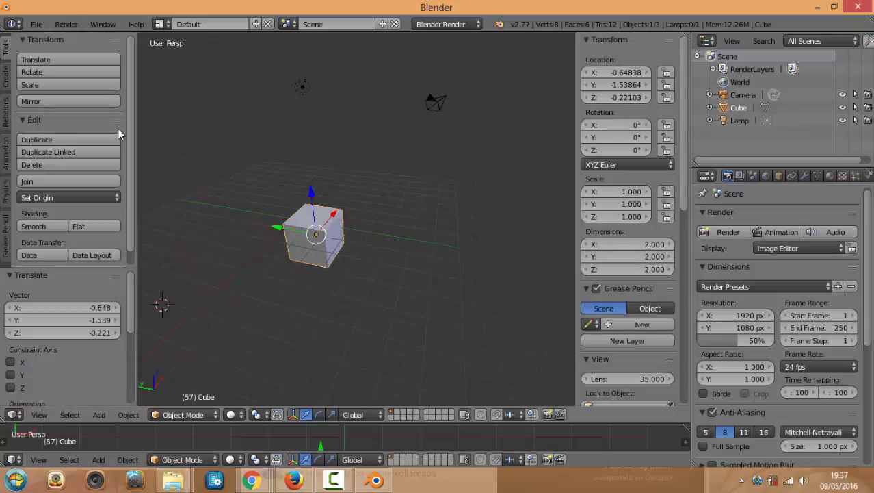
key(n)
key(n)
key(n)
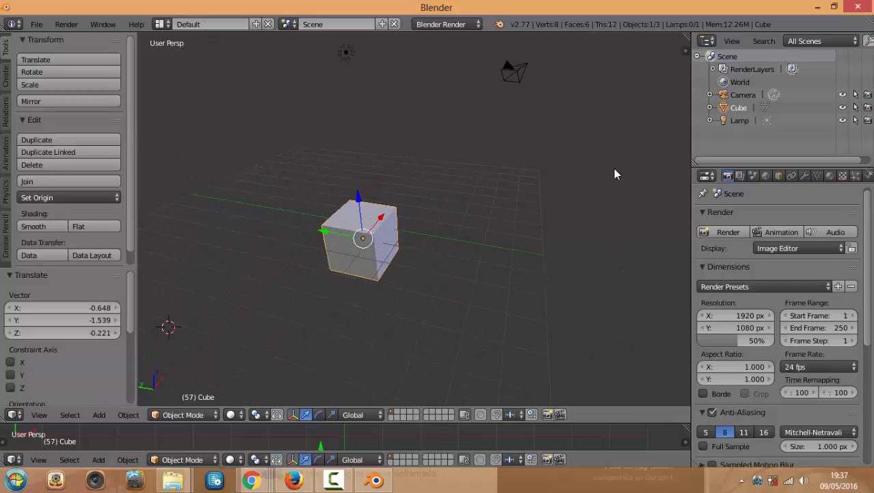
key(n)
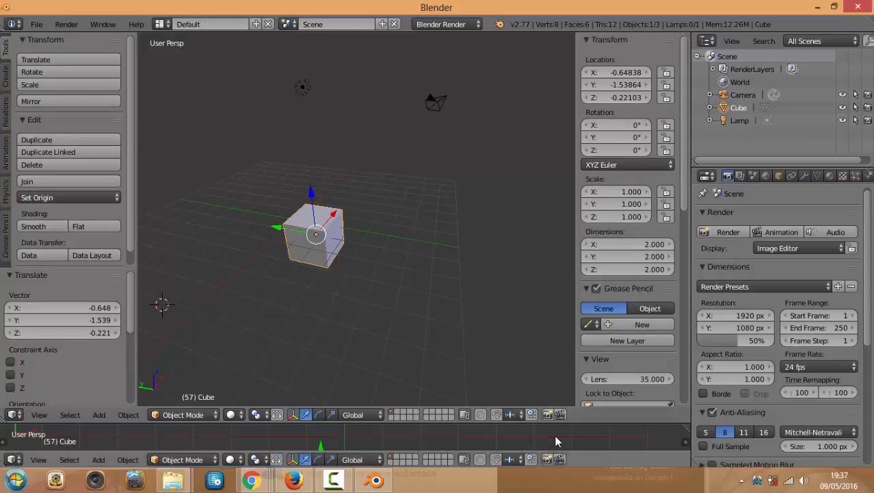
Enlarge the lower area and switch it to the UV/Image Editor
drag(557, 424, 438, 217)
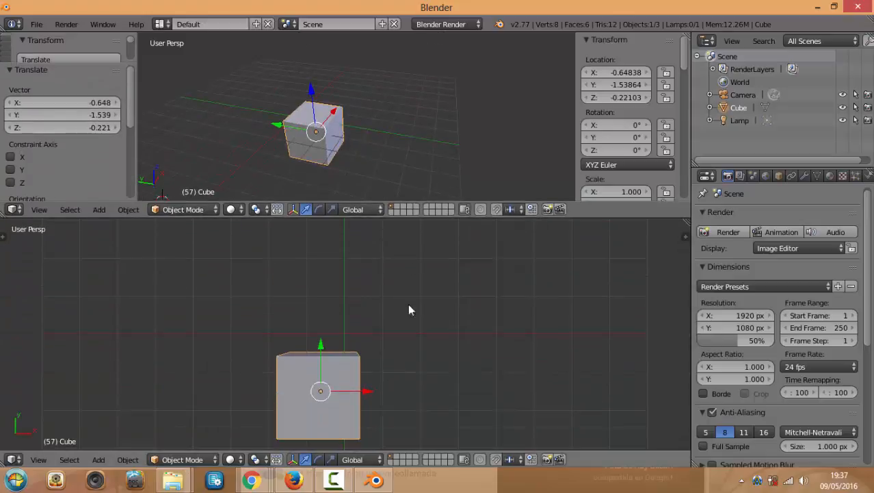
scroll(446, 315, down, 1)
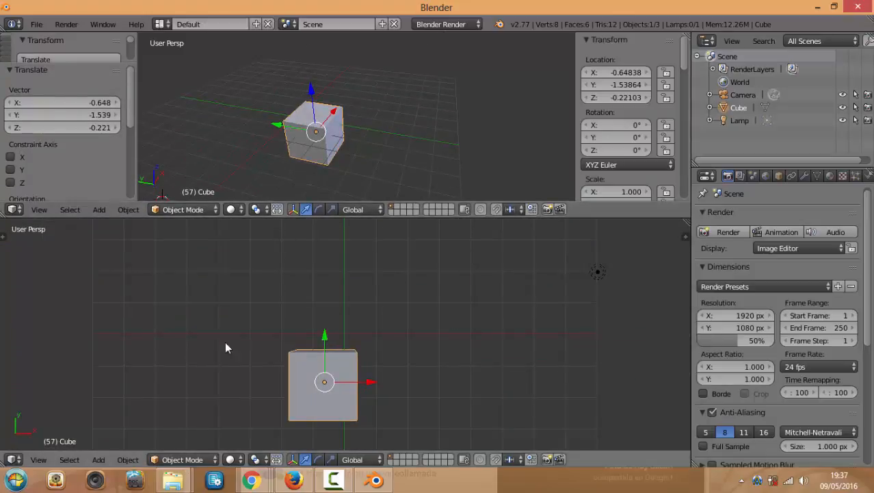
click(14, 460)
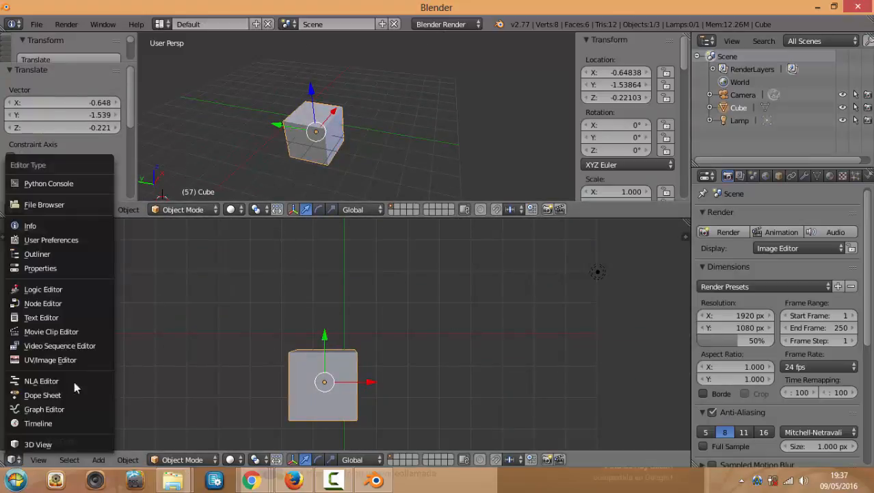
click(48, 360)
scroll(264, 321, down, 4)
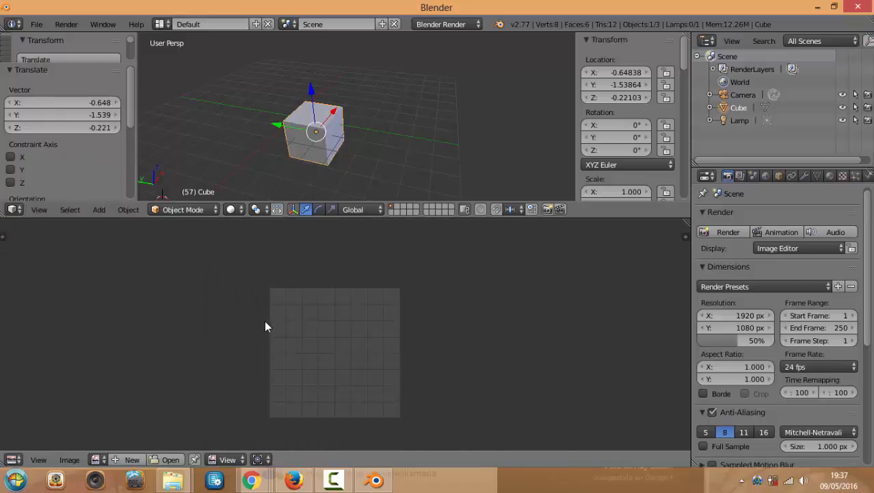
Toggle the Image Editor's tool shelf and properties panel, then enlarge the 3D view over it
key(t)
key(t)
key(n)
key(n)
key(t)
key(n)
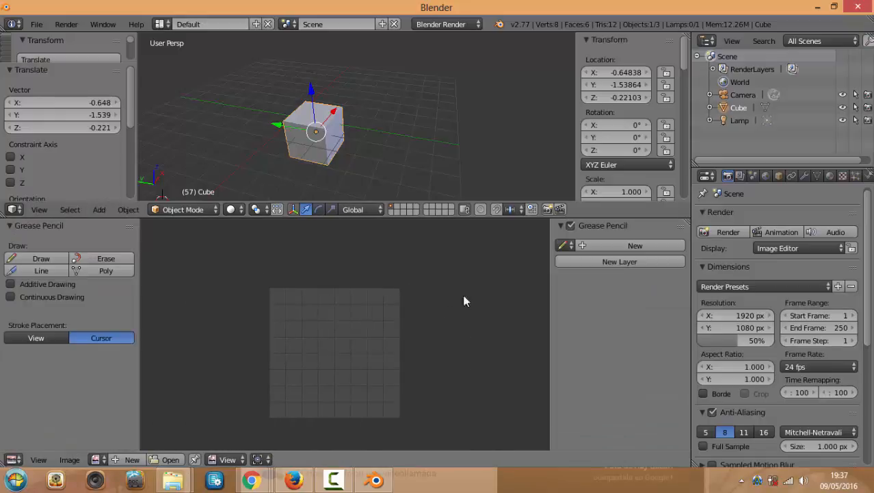
key(t)
key(n)
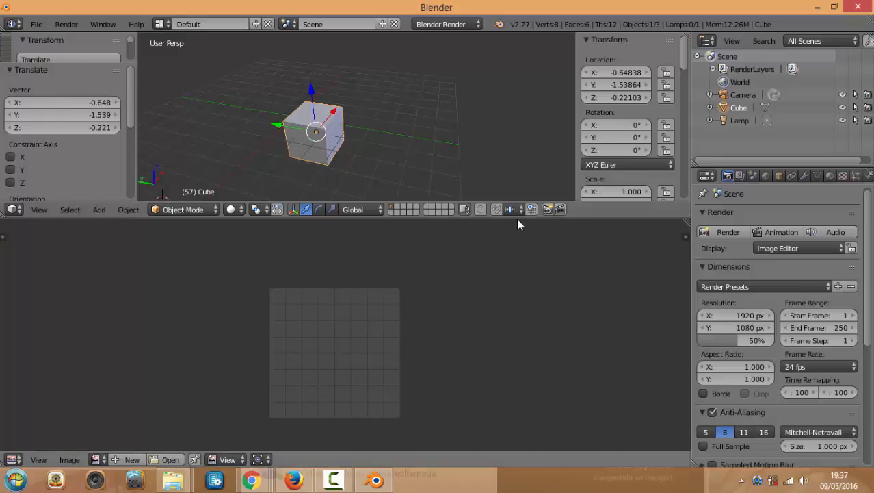
drag(516, 217, 517, 407)
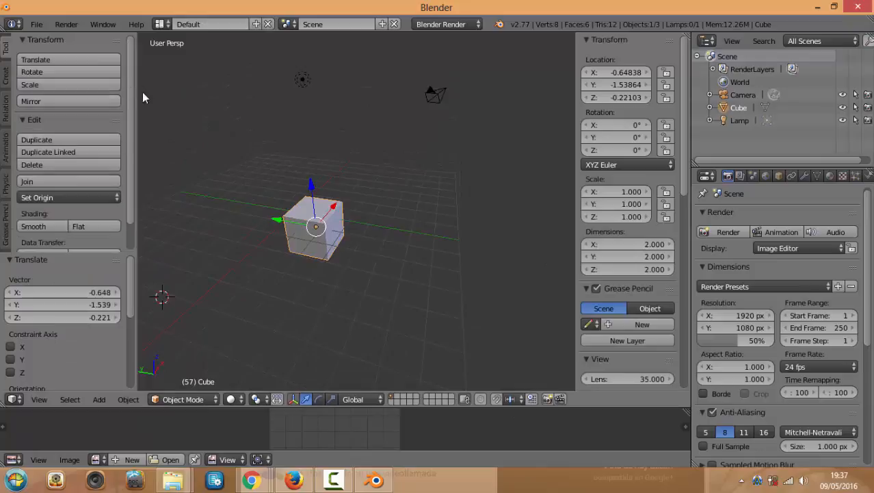
Browse the tool shelf's Create, Relations and Animation tabs, returning to Tools
key(t)
key(t)
click(5, 83)
click(6, 116)
click(7, 143)
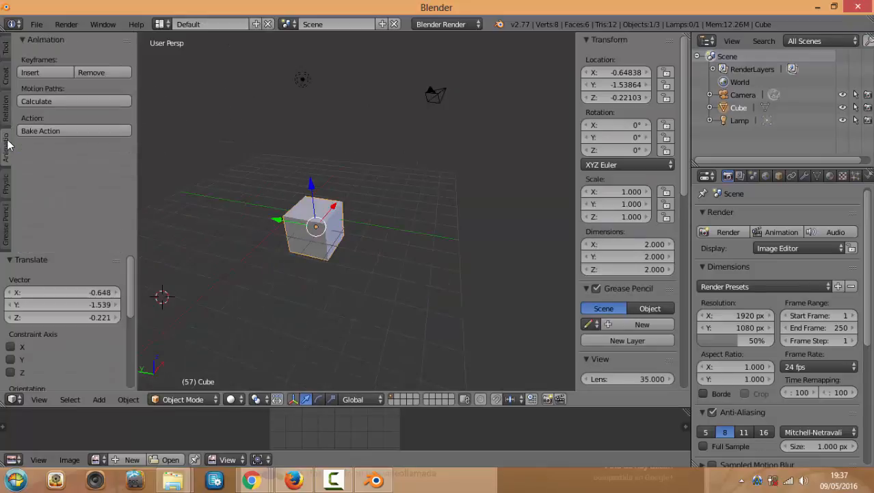
click(5, 49)
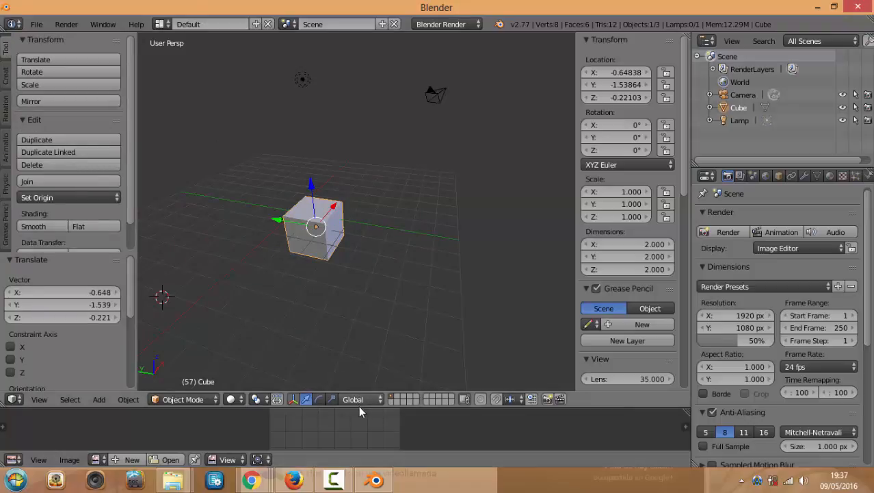
Collapse the Image Editor to its header, put the 3D cursor up-left of the cube, and show Add Primitive
drag(358, 409, 355, 451)
click(221, 146)
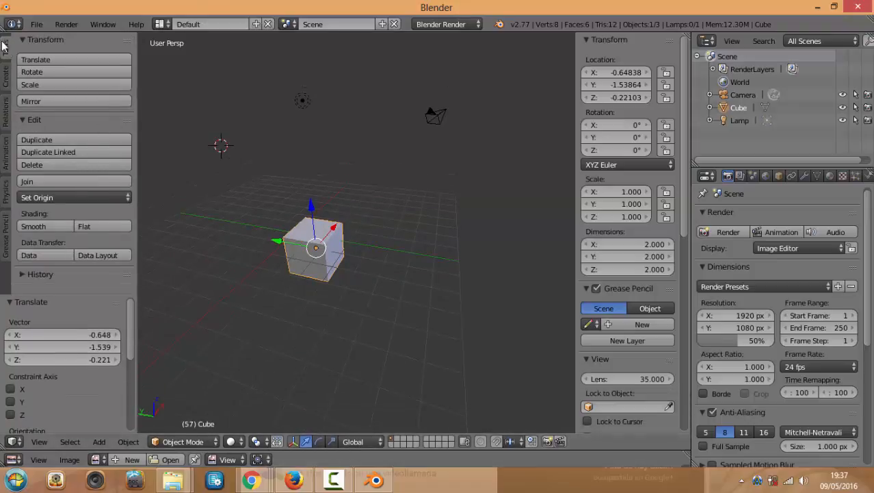
click(2, 78)
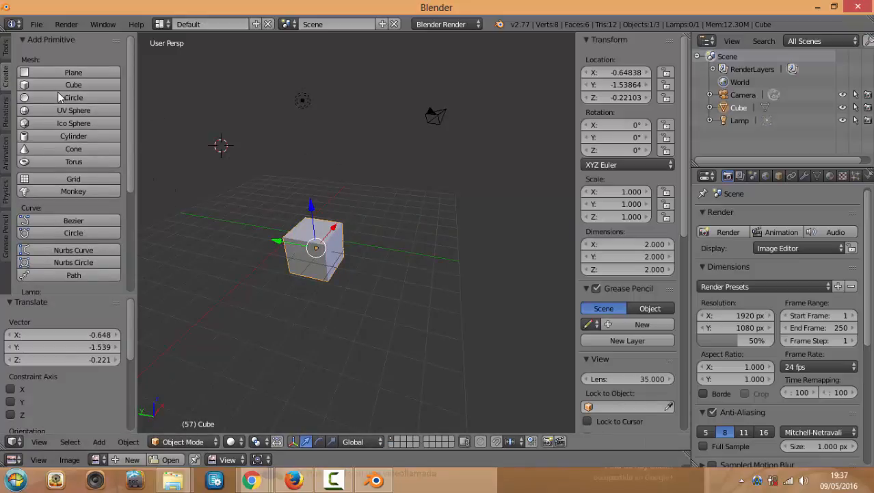
Add a cylinder and move it beside the cube, to X 3.3875, Y -3.608, Z -2.846
click(102, 136)
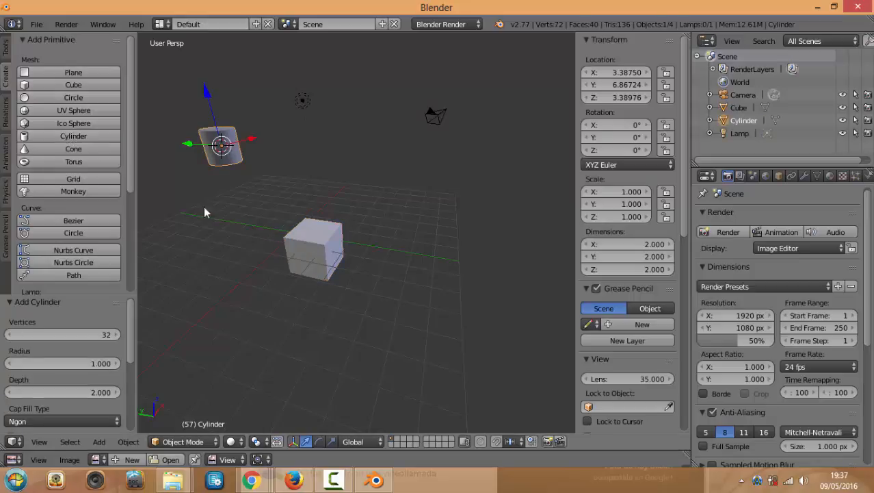
drag(209, 91, 346, 258)
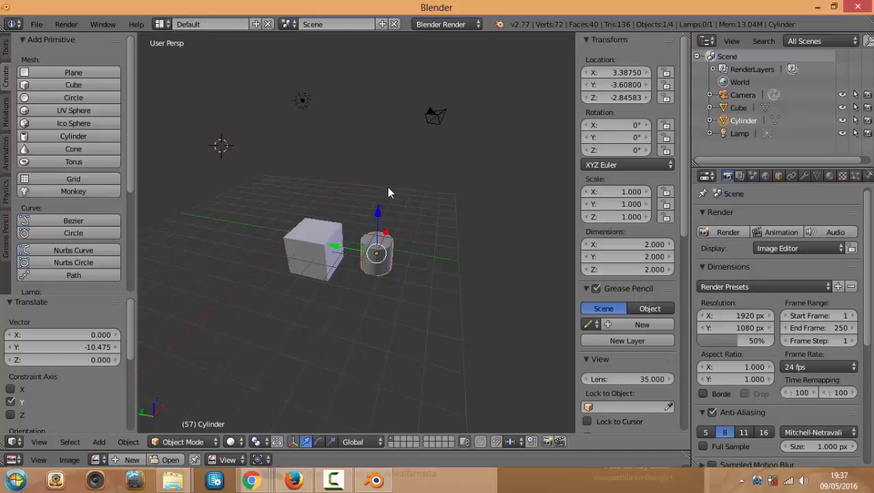
key(KP_7)
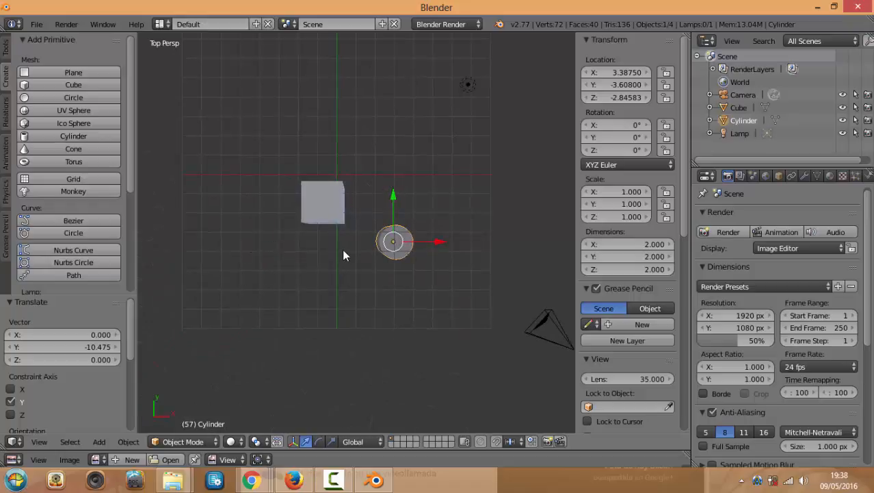
Hide the properties sidebar and tool shelf, and make the 3D view orthographic
key(n)
key(t)
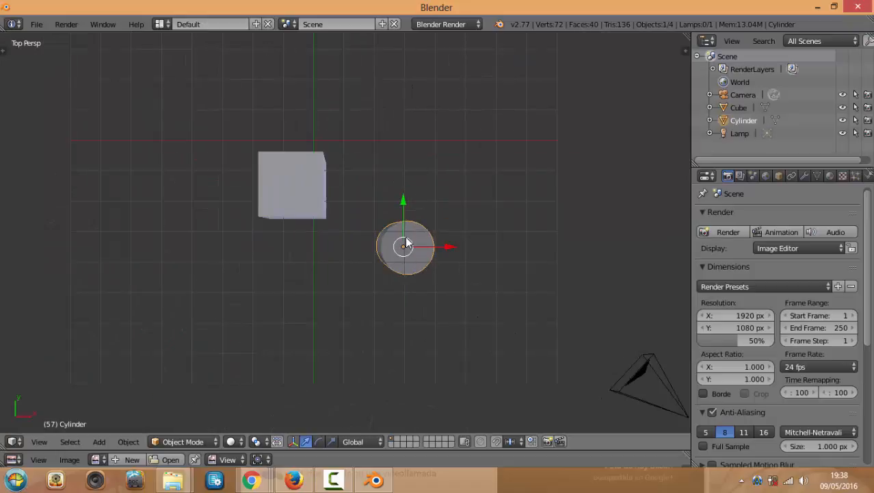
key(KP_5)
Inspect the cube and cylinder from top, front and right views, ending on top view
middle_drag(455, 259, 451, 215)
key(KP_7)
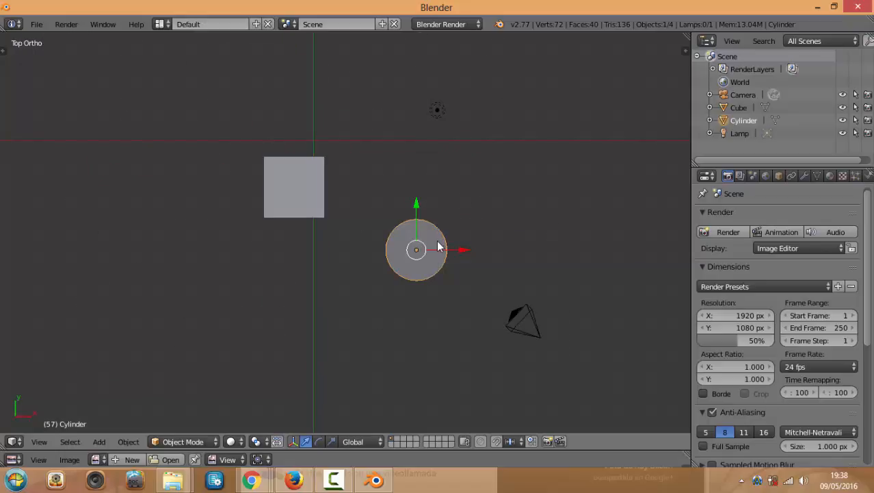
key(KP_1)
key(KP_3)
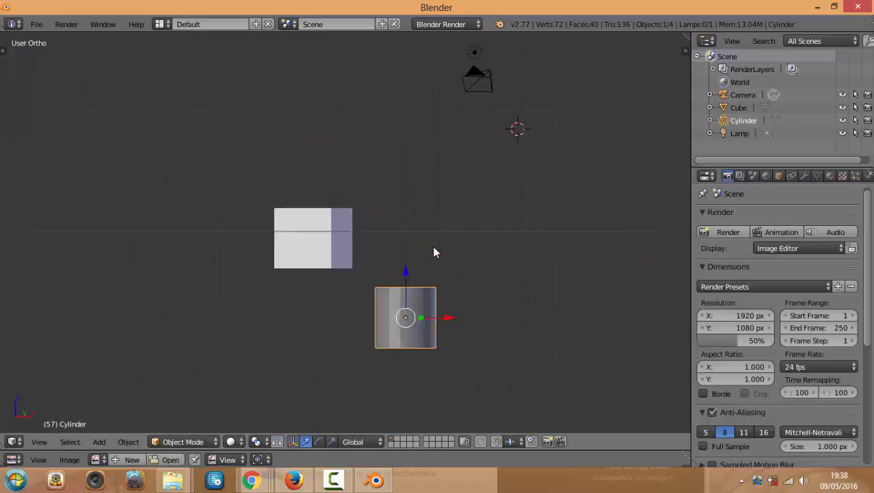
key(KP_1)
key(KP_7)
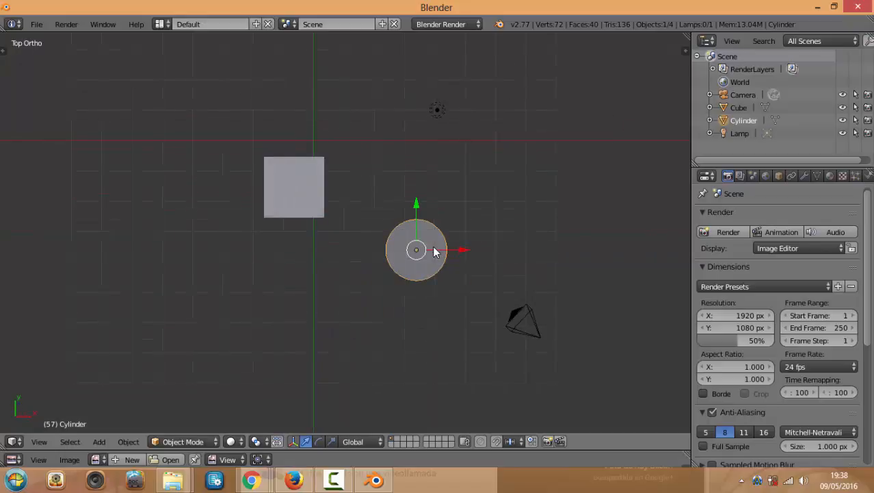
key(KP_1)
key(KP_3)
key(KP_7)
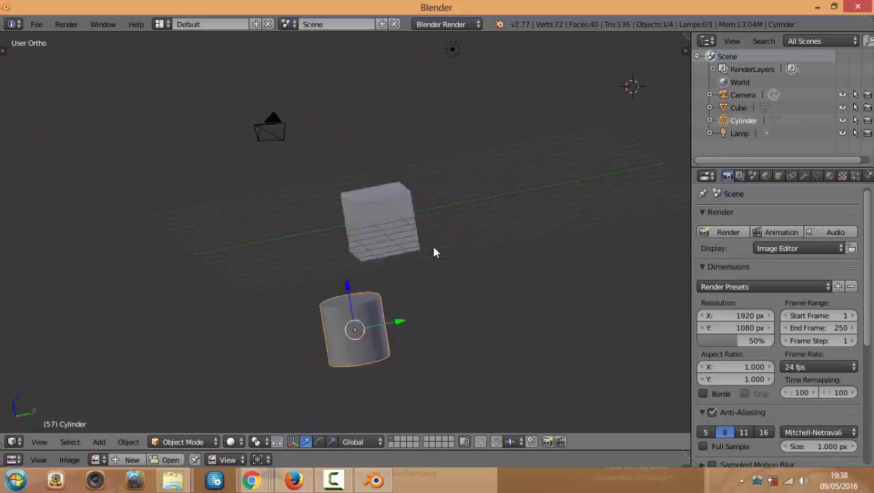
key(KP_1)
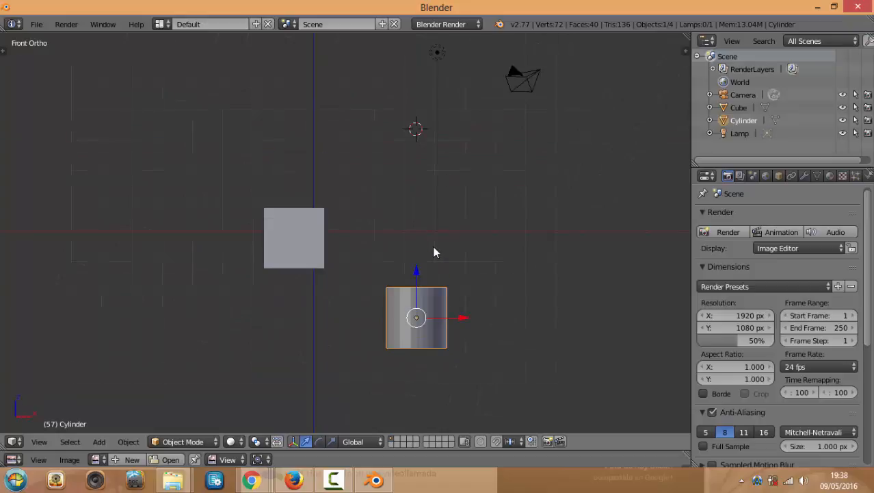
key(KP_3)
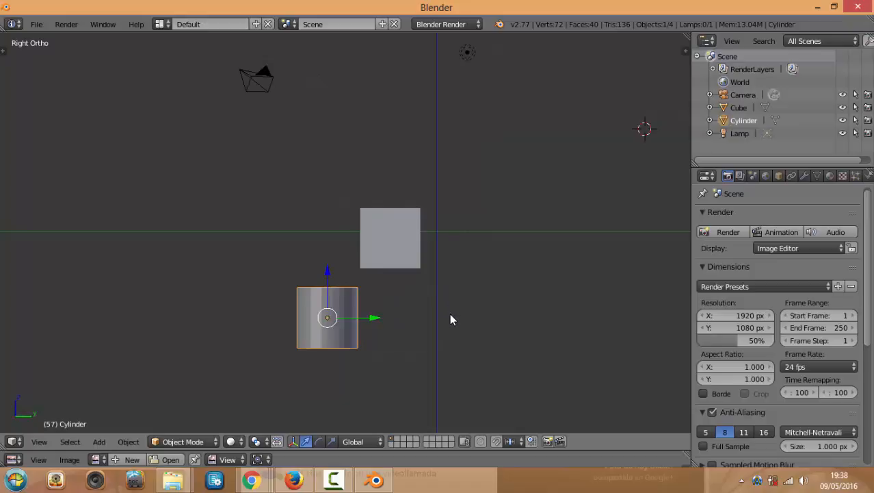
key(KP_7)
middle_drag(439, 275, 444, 215)
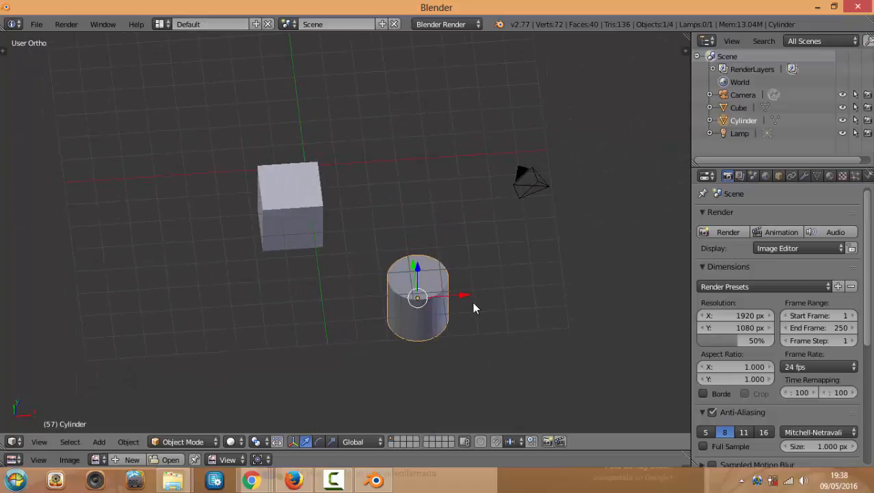
key(KP_7)
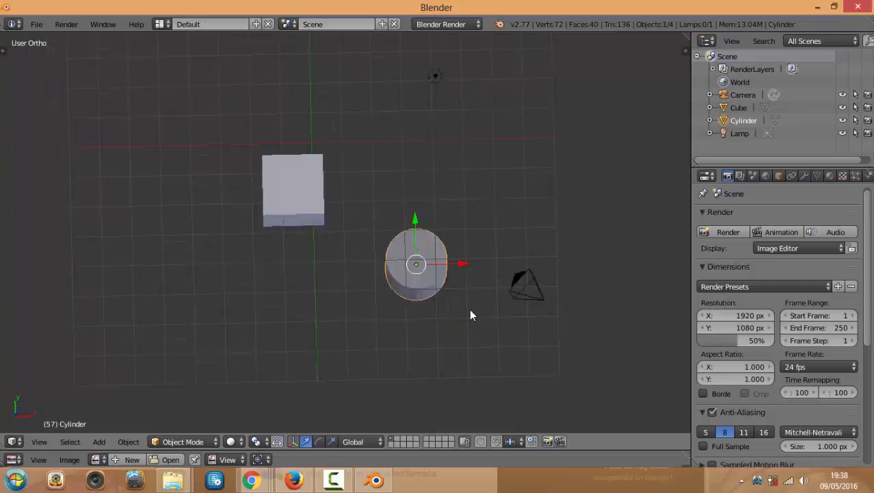
Lift the cylinder along its Z axis so it sits level with the cube
middle_drag(469, 312, 473, 233)
scroll(474, 238, up, 2)
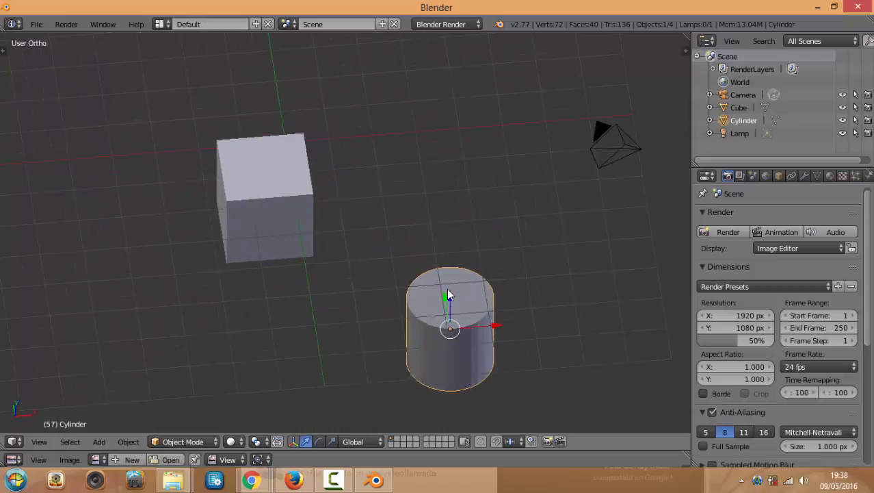
middle_drag(518, 305, 424, 322)
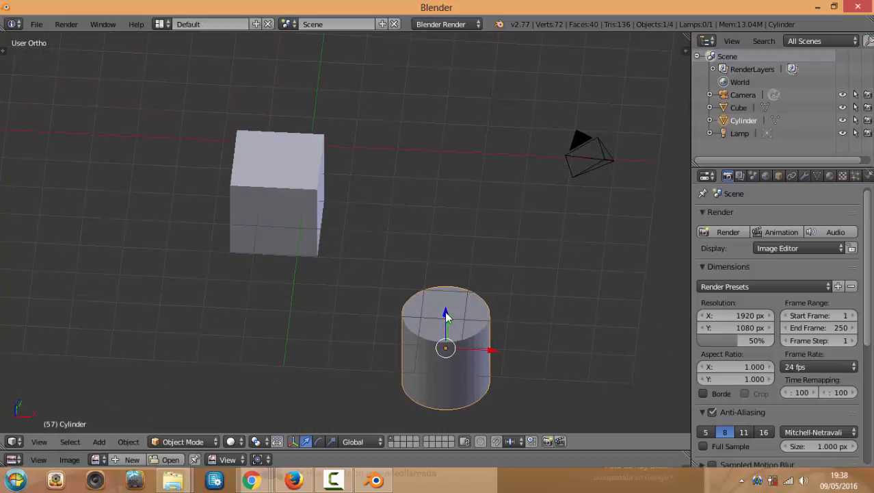
drag(446, 315, 445, 175)
middle_drag(433, 260, 474, 269)
scroll(476, 264, down, 2)
scroll(475, 281, down, 2)
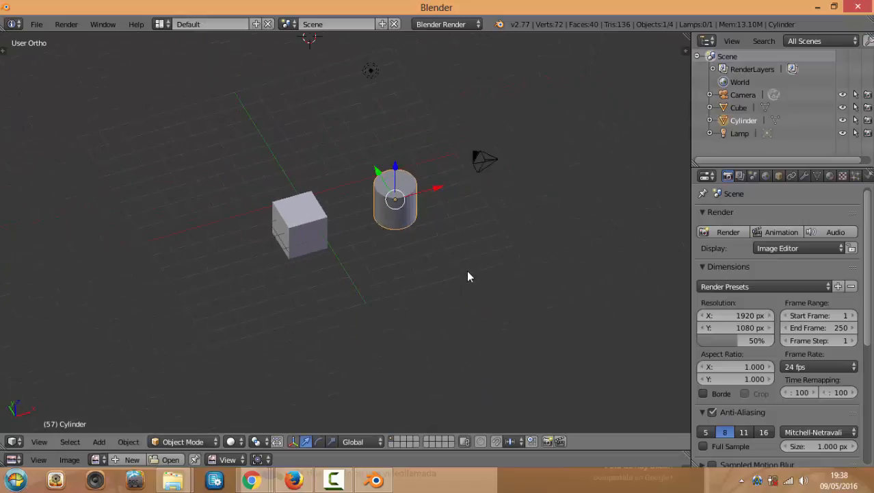
Select the cube, cylinder and camera in turn, ending with the cube selected
right_click(316, 212)
right_click(395, 198)
right_click(293, 220)
right_click(391, 202)
right_click(294, 216)
middle_drag(212, 233, 308, 178)
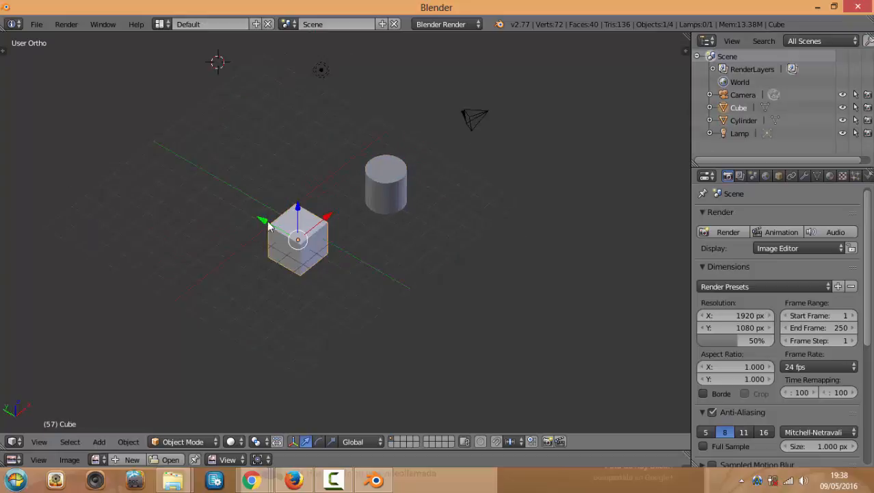
right_click(473, 117)
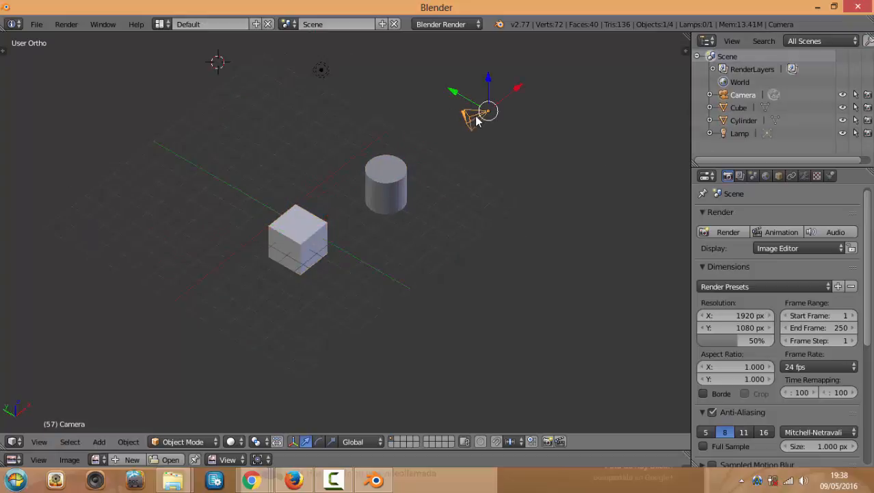
right_click(383, 171)
right_click(310, 217)
right_click(403, 180)
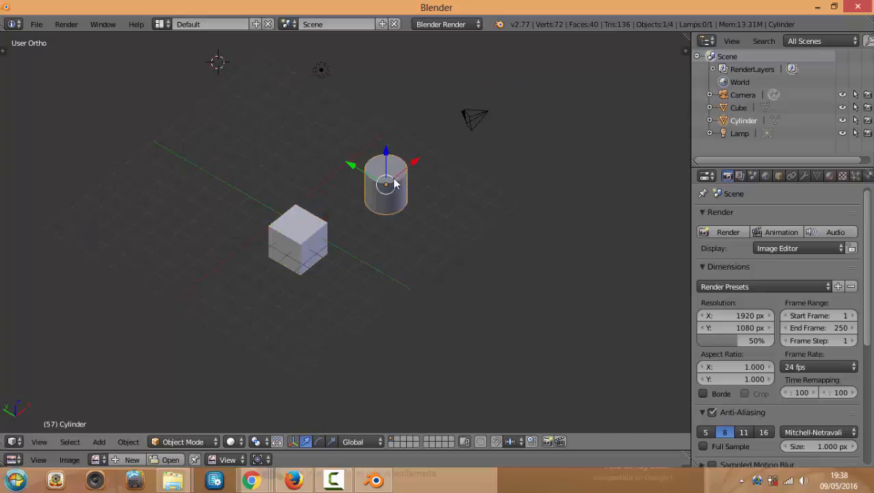
right_click(323, 248)
right_click(474, 122)
right_click(389, 184)
right_click(315, 235)
right_click(386, 184)
right_click(471, 123)
right_click(386, 184)
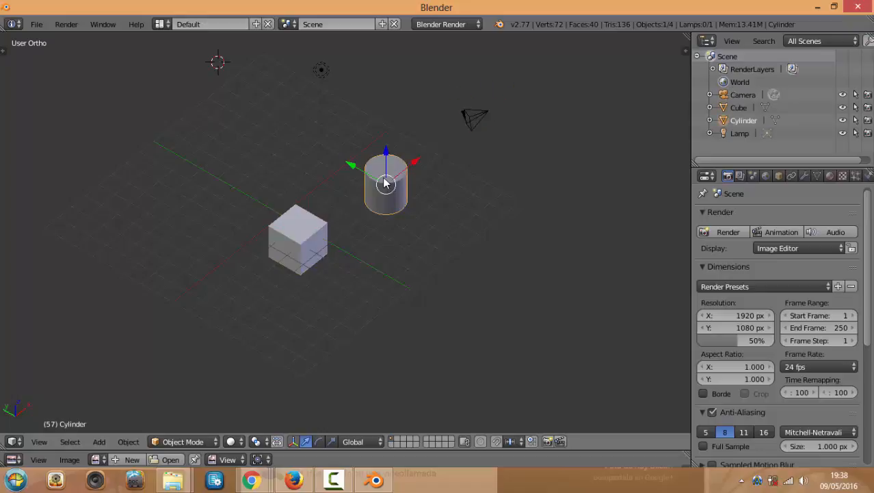
right_click(301, 240)
click(35, 25)
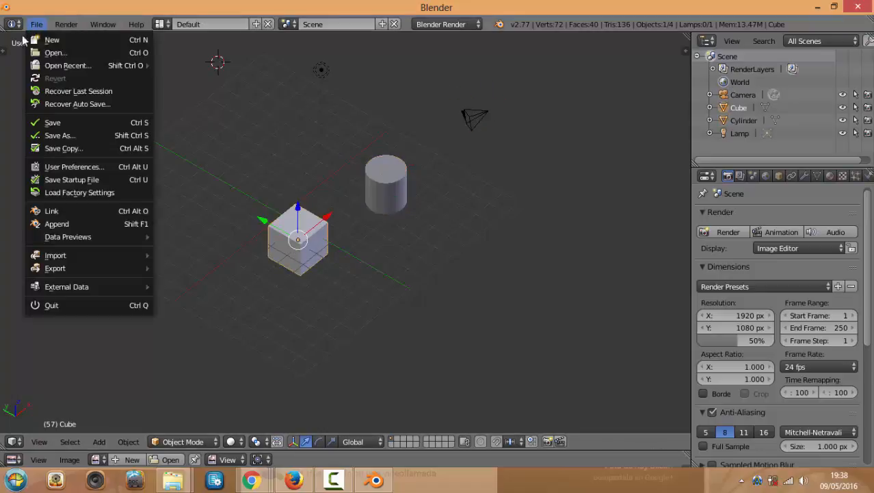
click(69, 168)
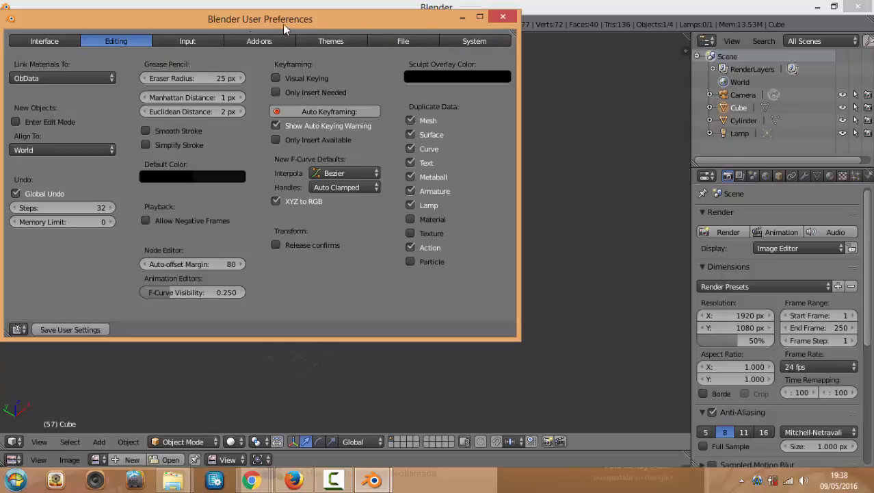
click(503, 17)
middle_drag(465, 205, 442, 201)
Select the cylinder and slide it along the X axis toward the cube
right_click(414, 193)
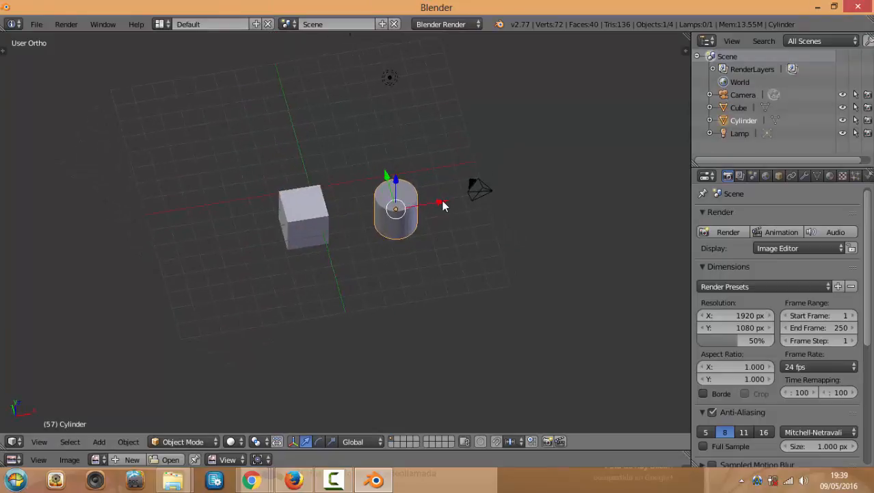
drag(442, 200, 423, 208)
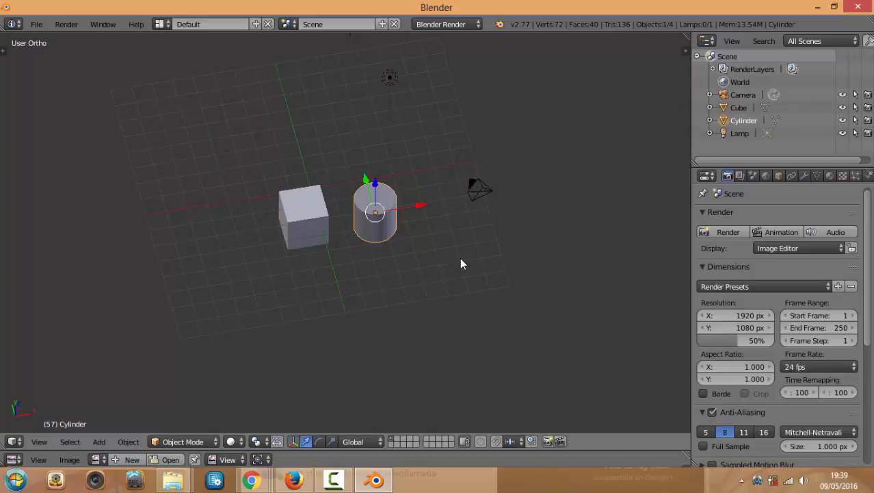
scroll(458, 282, up, 2)
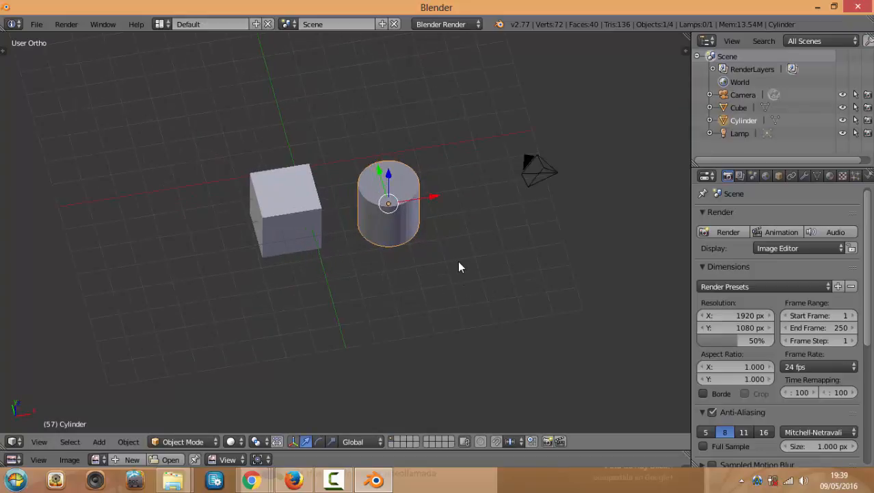
Orbit and zoom around the cube and cylinder, including a look from above
middle_drag(461, 265, 511, 246)
scroll(482, 247, down, 2)
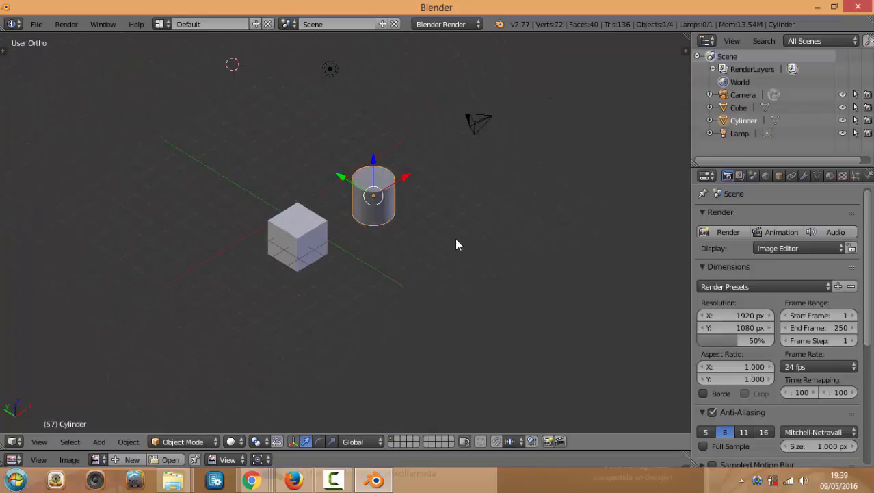
middle_drag(457, 244, 394, 215)
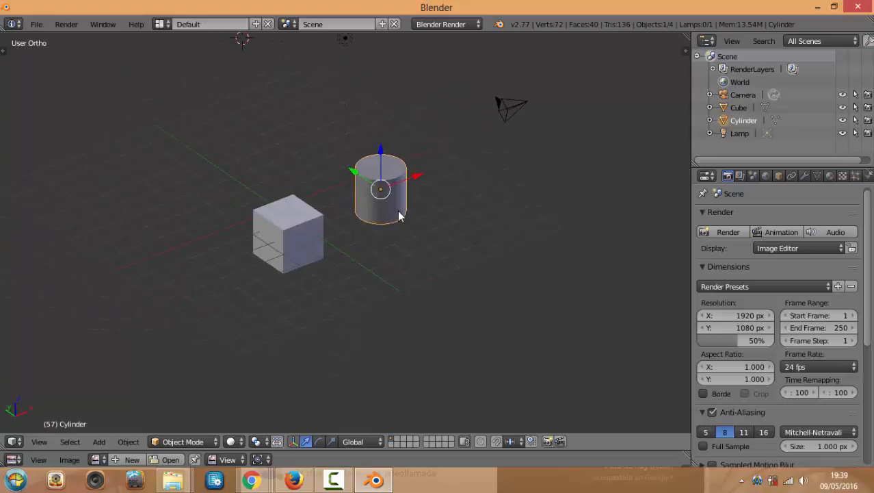
scroll(401, 213, down, 2)
scroll(404, 214, up, 1)
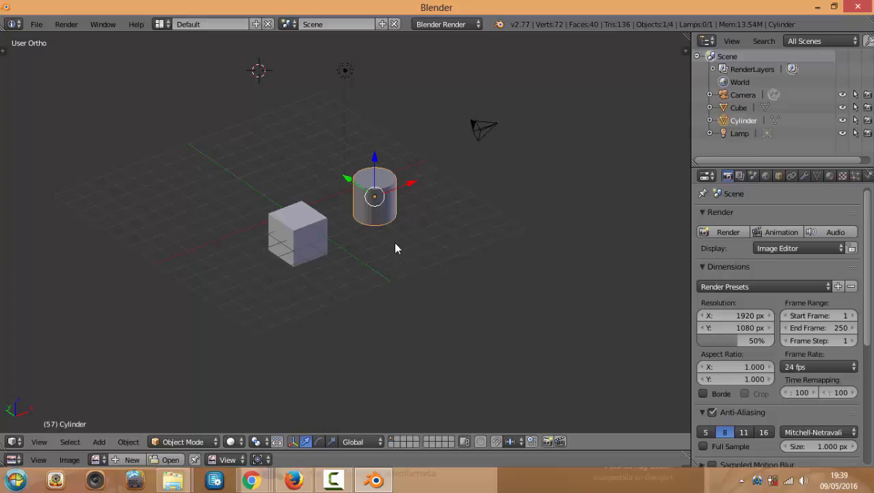
mouse_move(396, 248)
middle_down()
mouse_move(484, 240)
mouse_move(260, 246)
mouse_move(470, 245)
mouse_move(318, 230)
mouse_move(410, 246)
middle_up()
scroll(407, 247, up, 2)
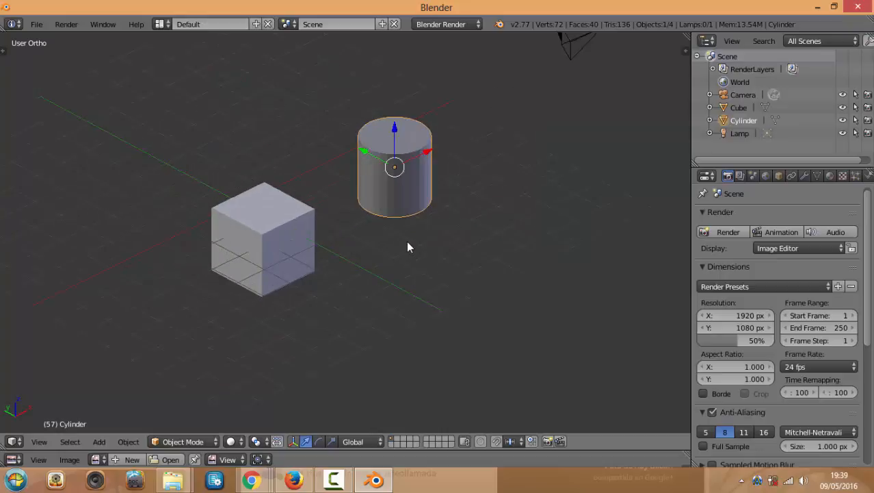
scroll(406, 245, down, 3)
scroll(406, 243, up, 2)
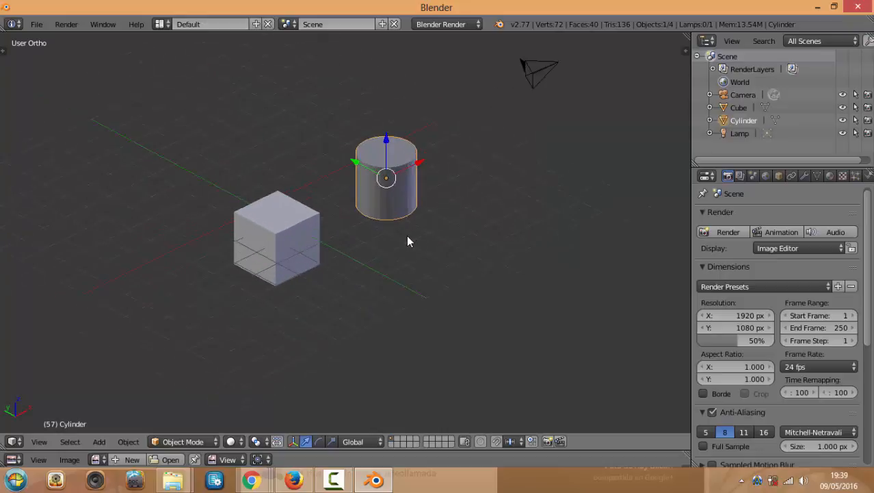
scroll(408, 233, up, 3)
scroll(407, 231, down, 4)
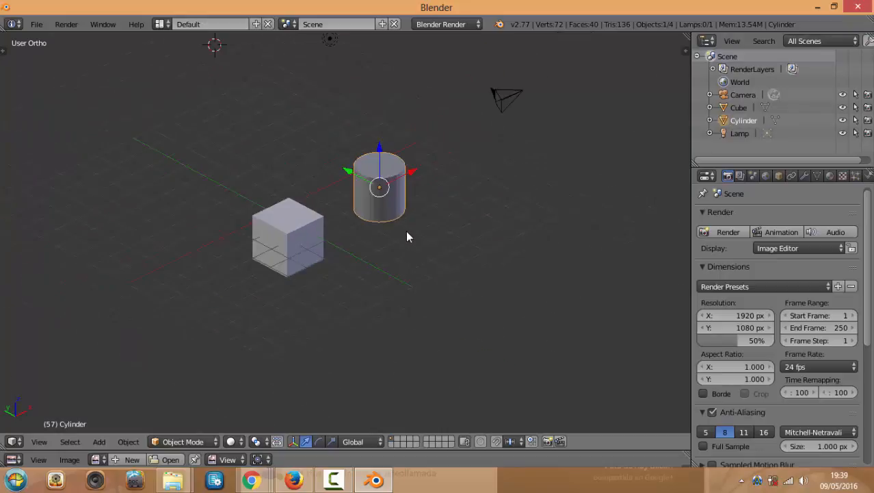
shift+scroll(407, 226, down, 4)
shift+scroll(408, 226, up, 5)
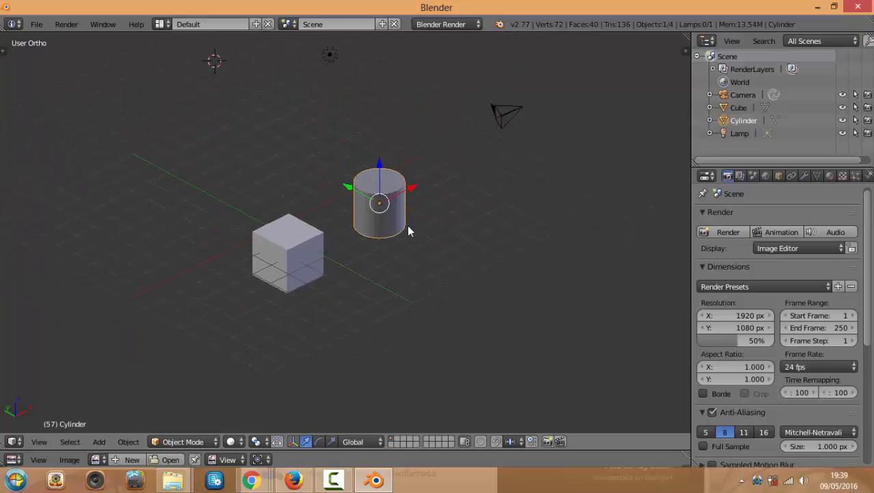
ctrl+scroll(408, 226, up, 1)
ctrl+scroll(408, 231, up, 1)
ctrl+scroll(408, 231, down, 3)
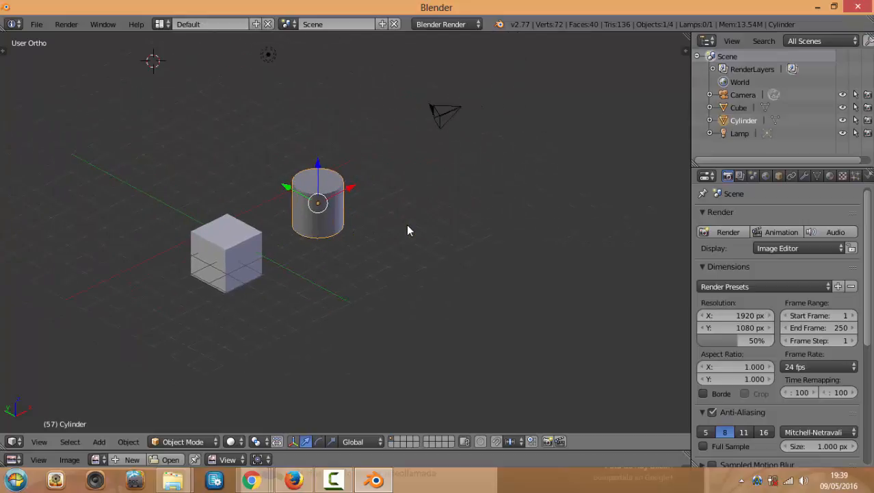
ctrl+scroll(408, 231, up, 4)
shift+scroll(407, 230, up, 2)
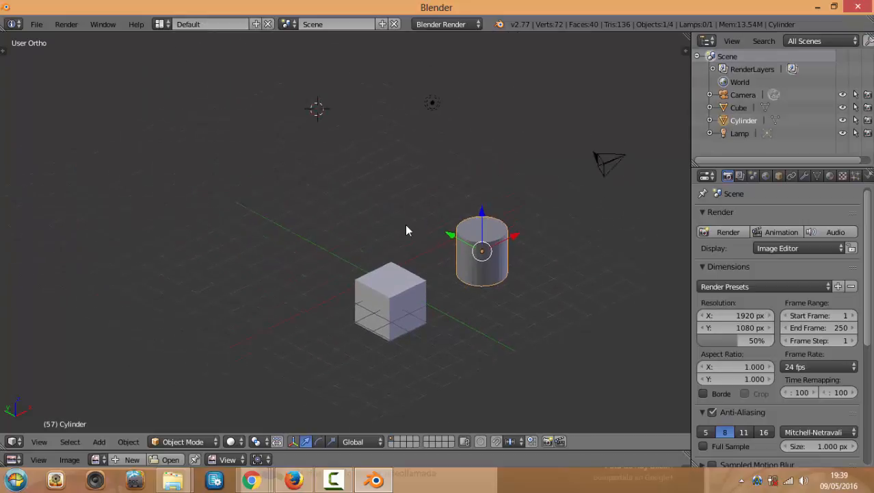
shift+scroll(405, 231, down, 3)
ctrl+scroll(405, 226, down, 4)
shift+scroll(405, 227, up, 3)
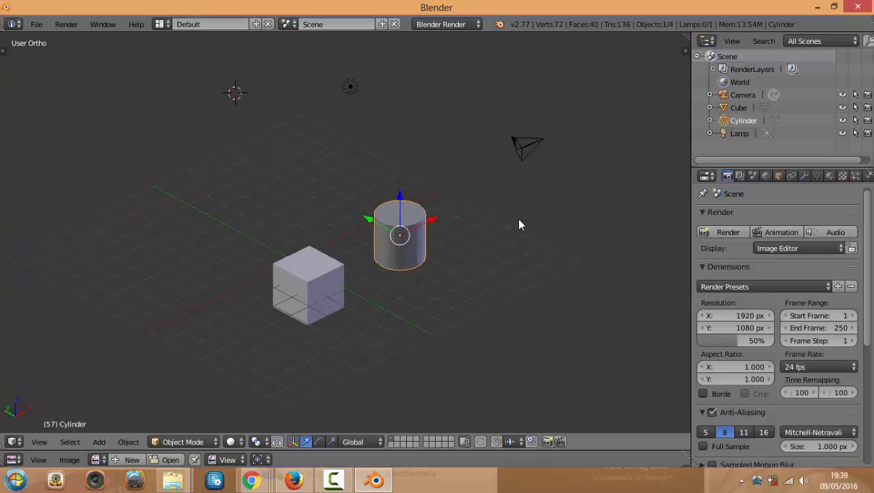
Show the view and object properties sidebar and scroll through it
key(n)
scroll(618, 301, down, 6)
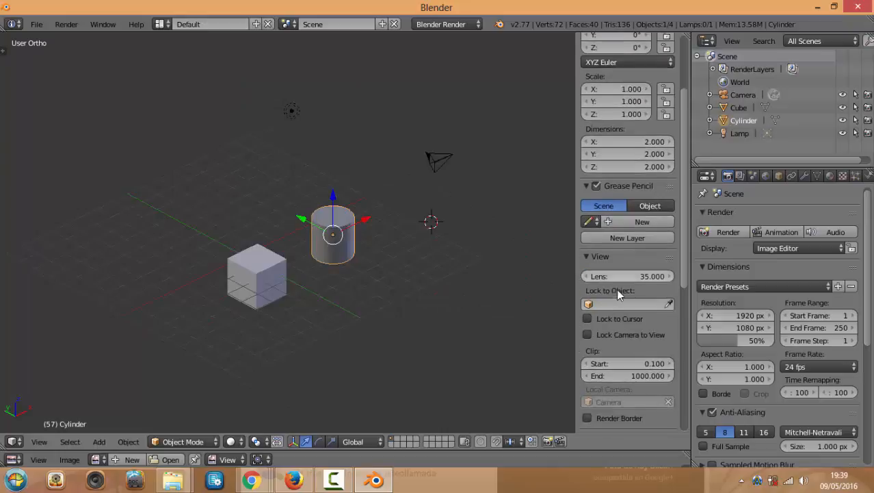
scroll(622, 369, down, 7)
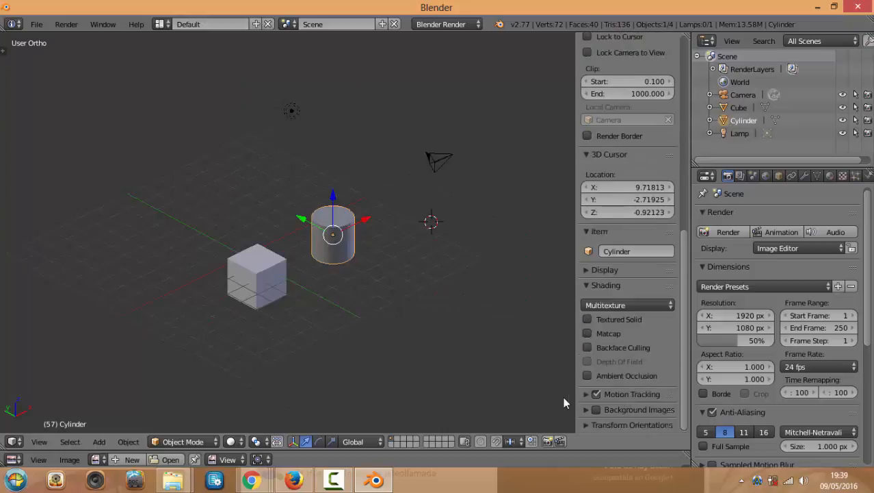
Hide the properties sidebar and open File > User Preferences
key(n)
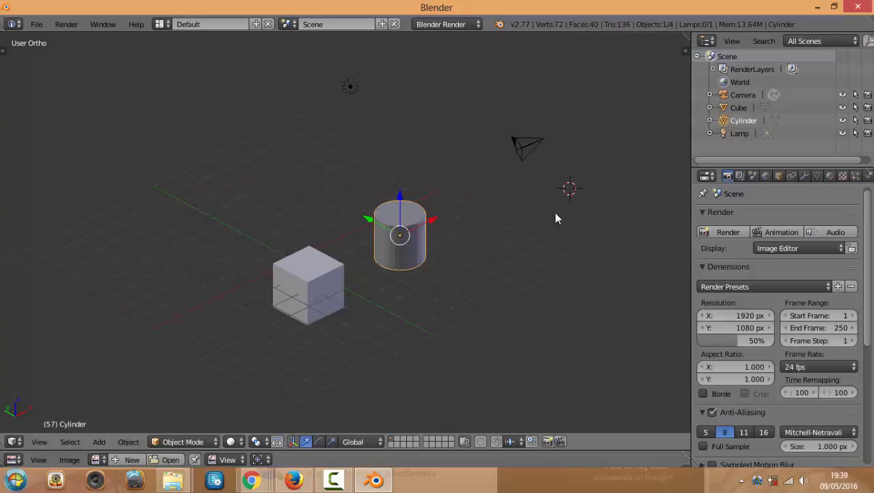
click(37, 24)
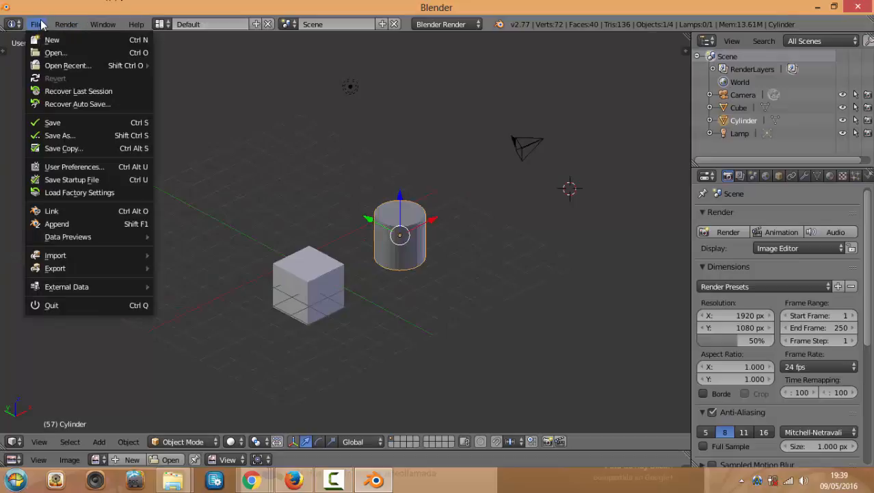
click(56, 167)
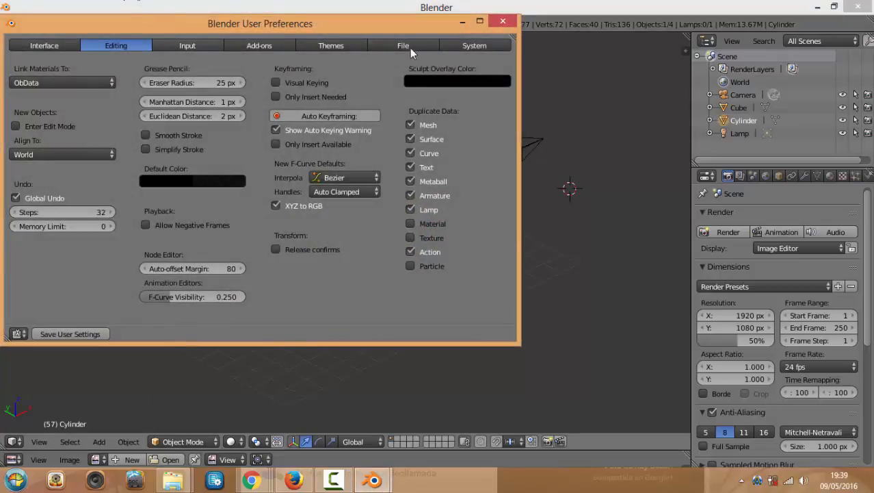
Minimize the User Preferences window, then restore it from the taskbar preview
click(463, 25)
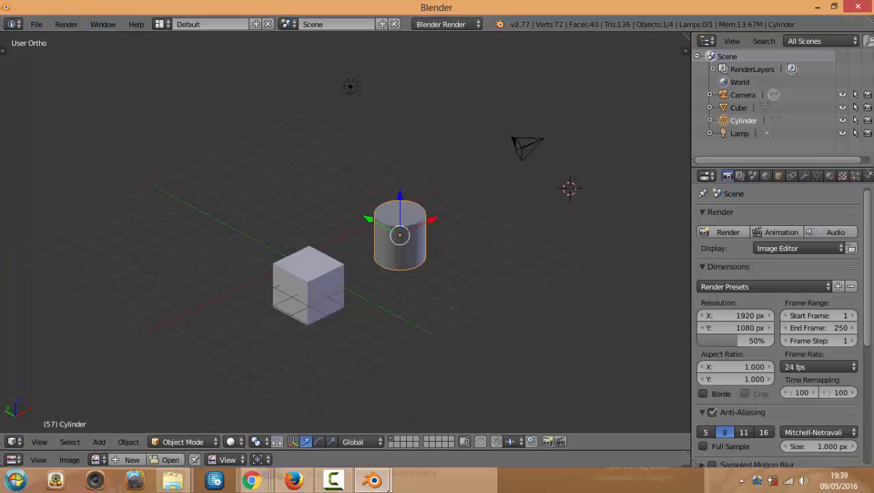
mouse_move(373, 484)
click(425, 358)
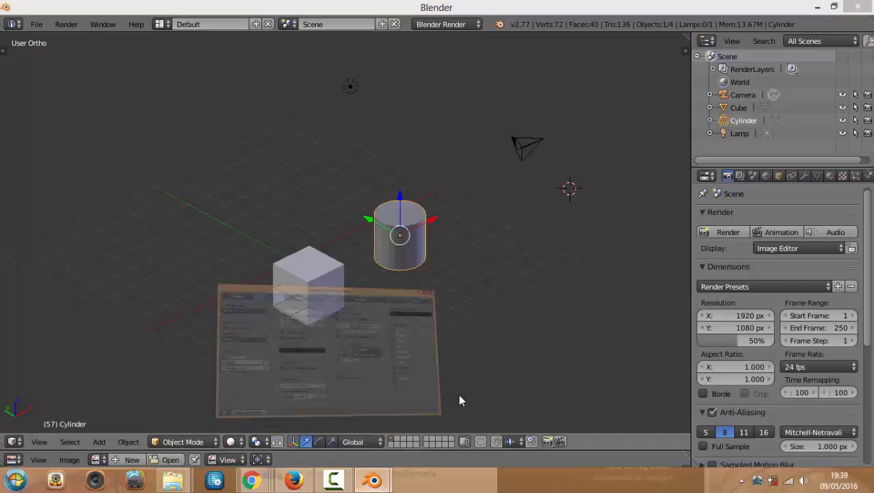
Close the preferences window and reopen File > User Preferences
click(503, 21)
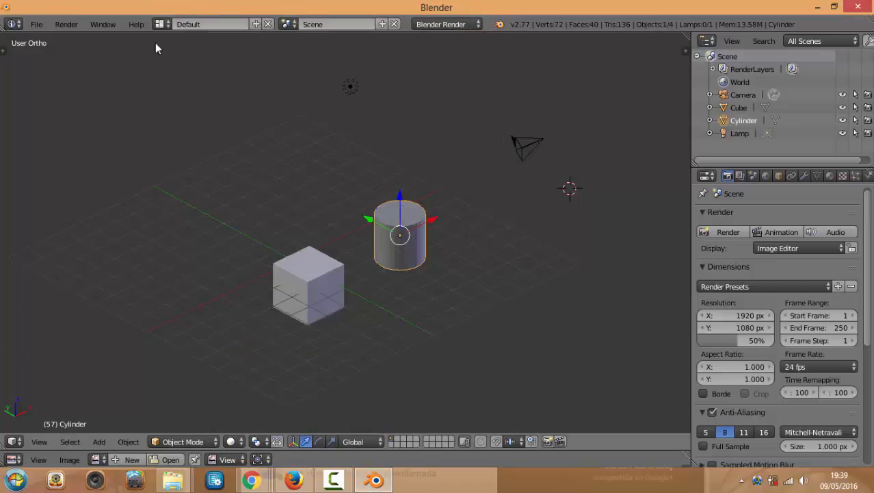
click(36, 25)
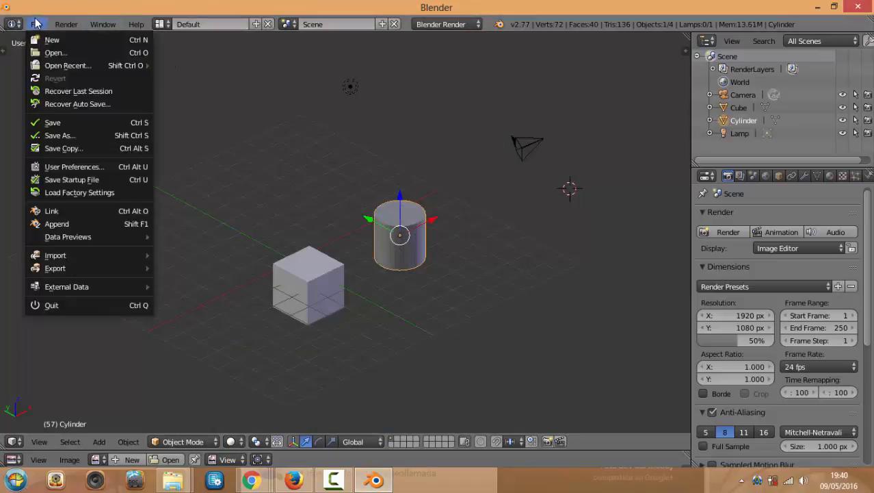
click(49, 167)
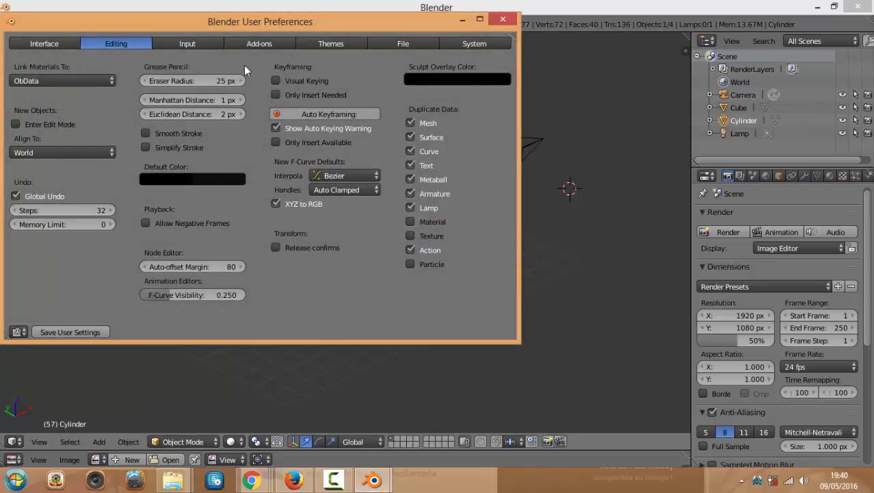
Search the Add-ons list for 'sc', enable 3D View: Screencast Keys, and close preferences
click(277, 44)
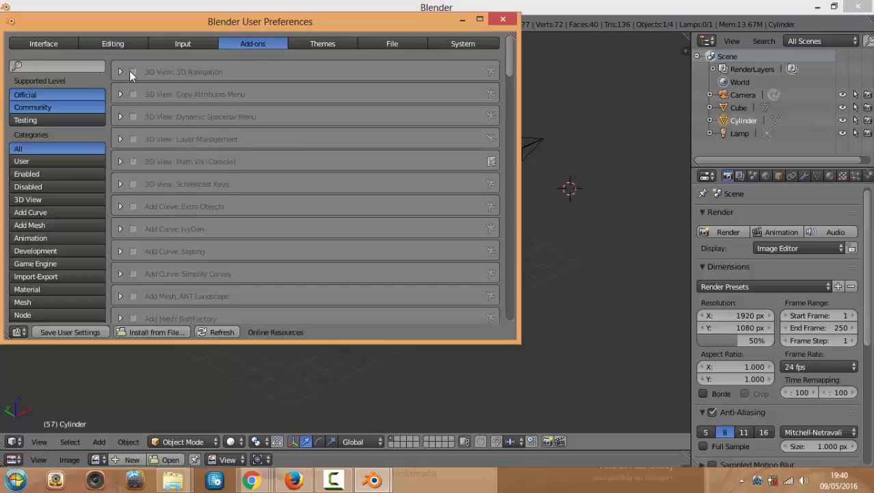
click(68, 65)
text(sc)
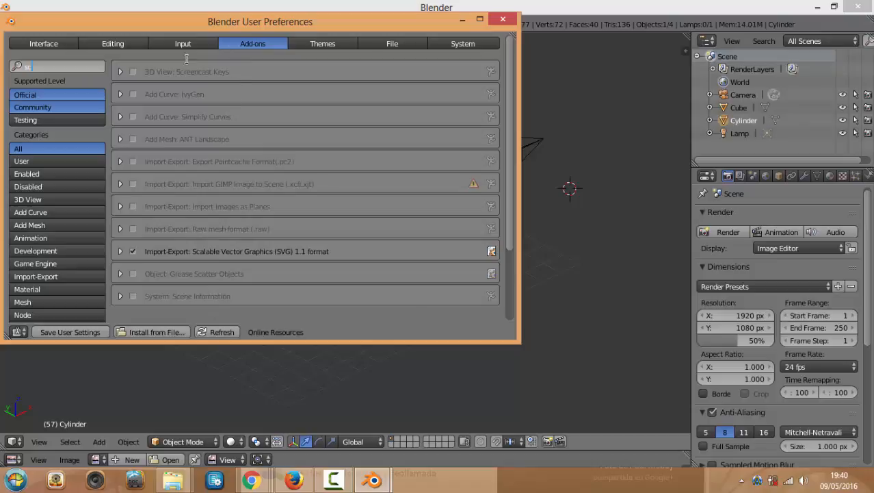
click(134, 72)
click(502, 18)
Start the Screencast Keys on-screen display from the properties sidebar
key(n)
scroll(639, 287, down, 2)
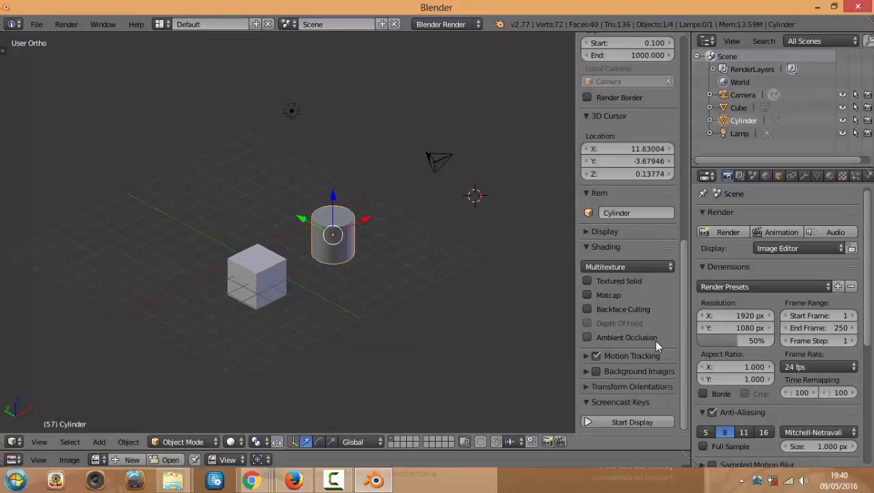
click(625, 422)
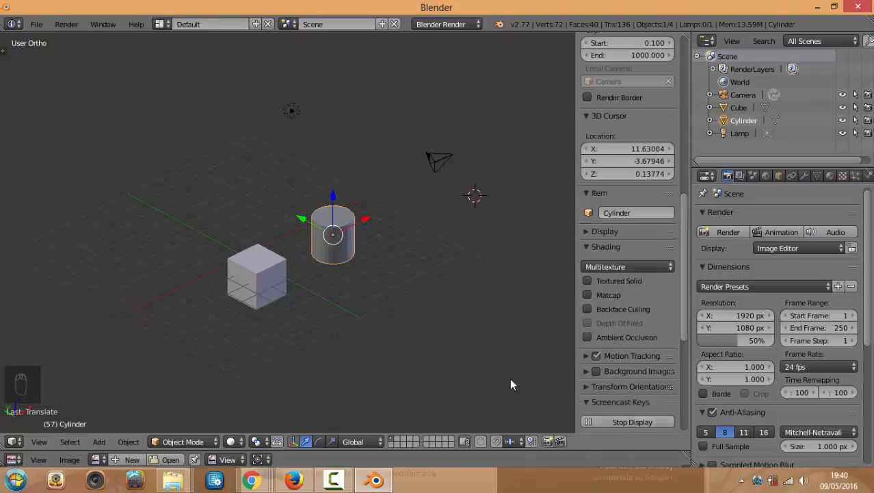
Grab the cylinder twice to place it just behind the cube, then hide the sidebar
key(g)
click(148, 348)
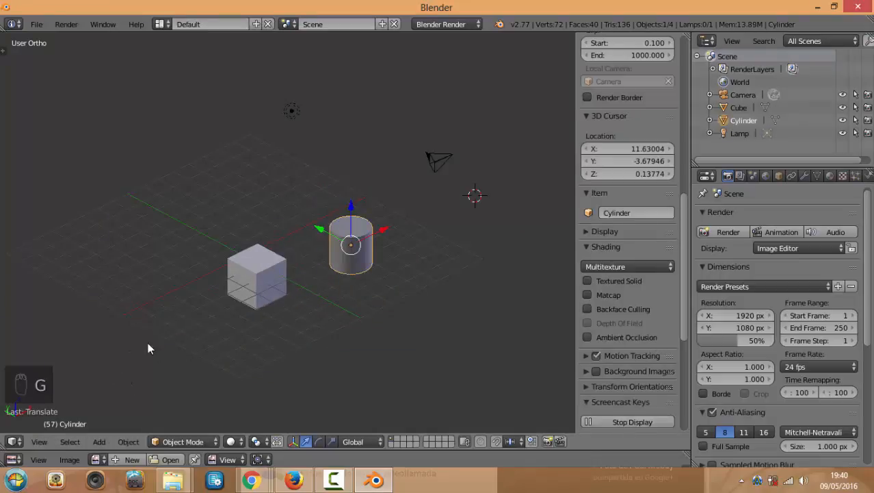
key(g)
click(106, 275)
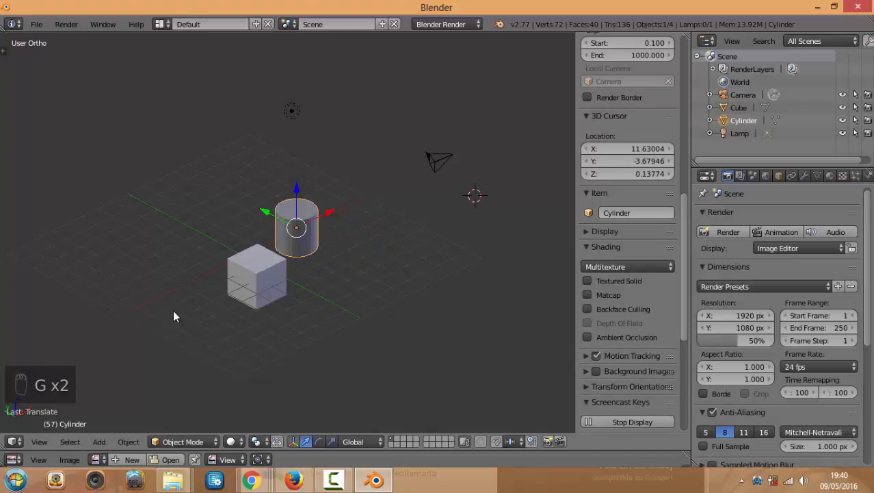
key(e)
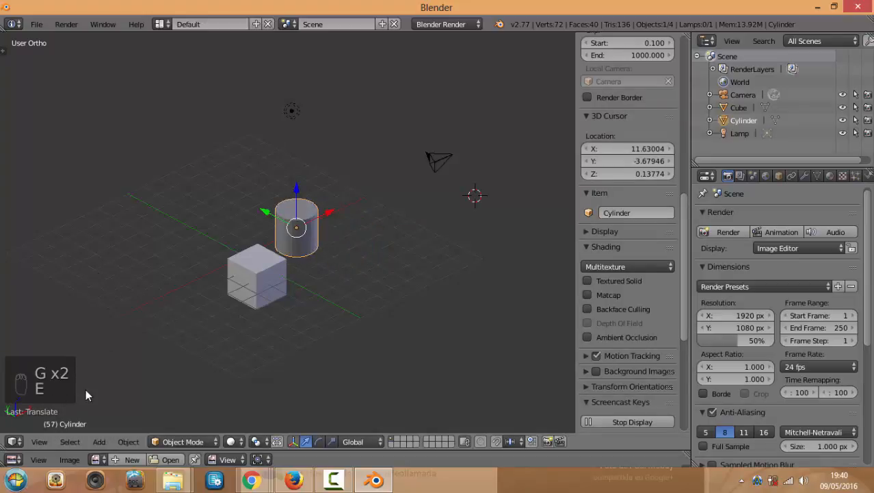
scroll(321, 282, down, 1)
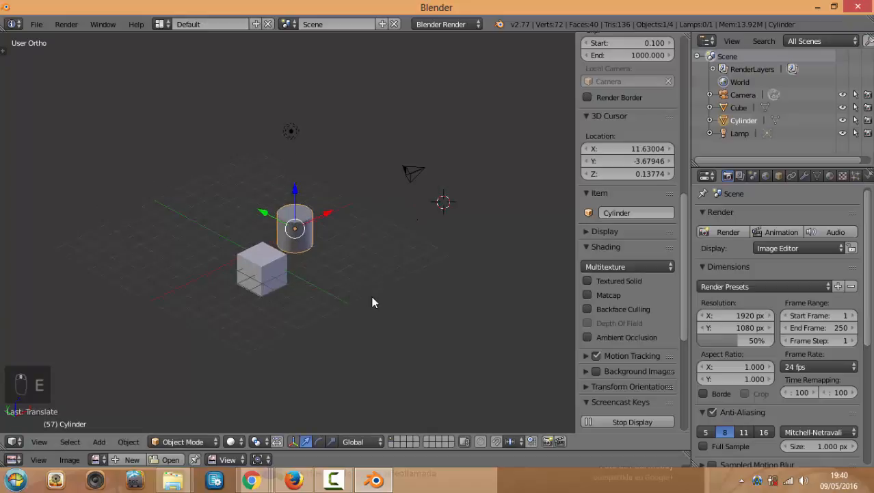
scroll(373, 302, up, 1)
key(n)
middle_drag(381, 278, 397, 306)
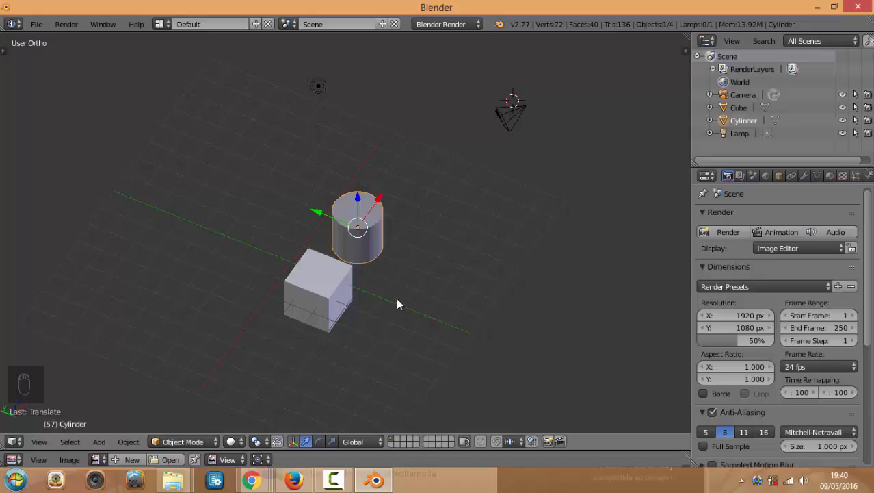
Orbit around the vertical axis and zoom in and out on the cube and cylinder
middle_drag(413, 280, 385, 236)
scroll(400, 274, up, 3)
scroll(400, 273, down, 3)
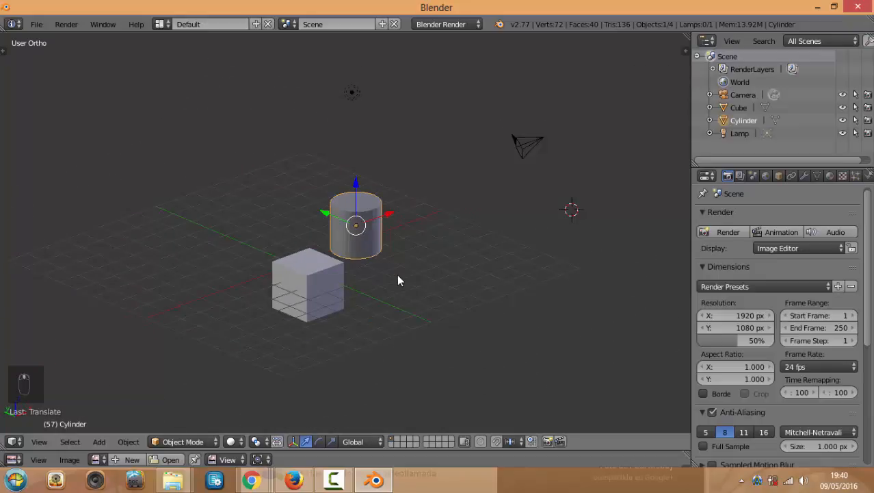
scroll(397, 273, up, 3)
middle_drag(417, 284, 450, 297)
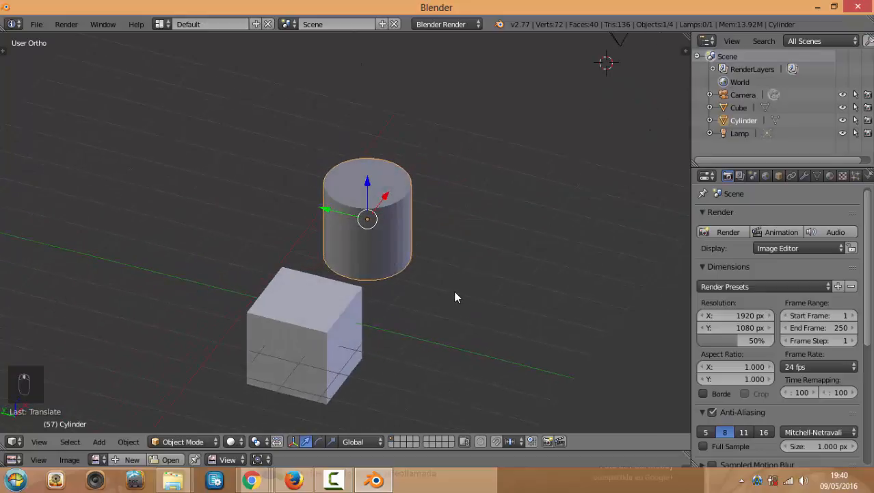
scroll(454, 297, down, 3)
scroll(453, 297, up, 2)
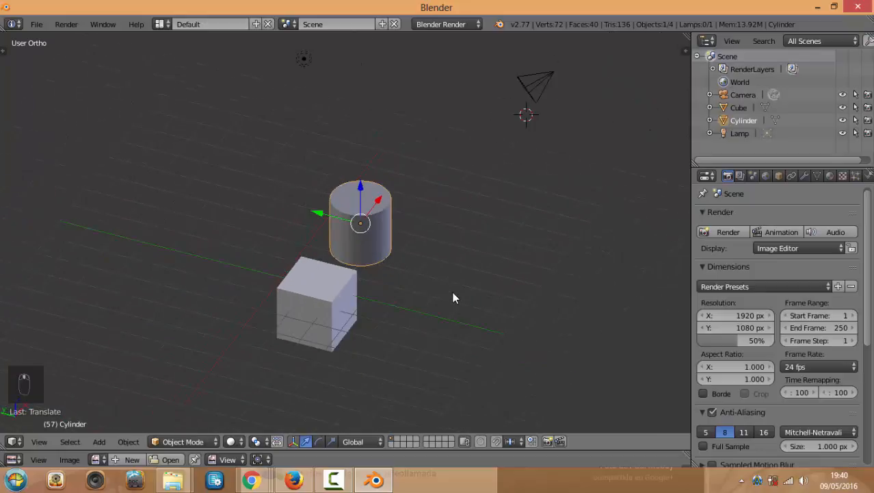
shift+scroll(452, 278, down, 4)
shift+scroll(452, 278, up, 5)
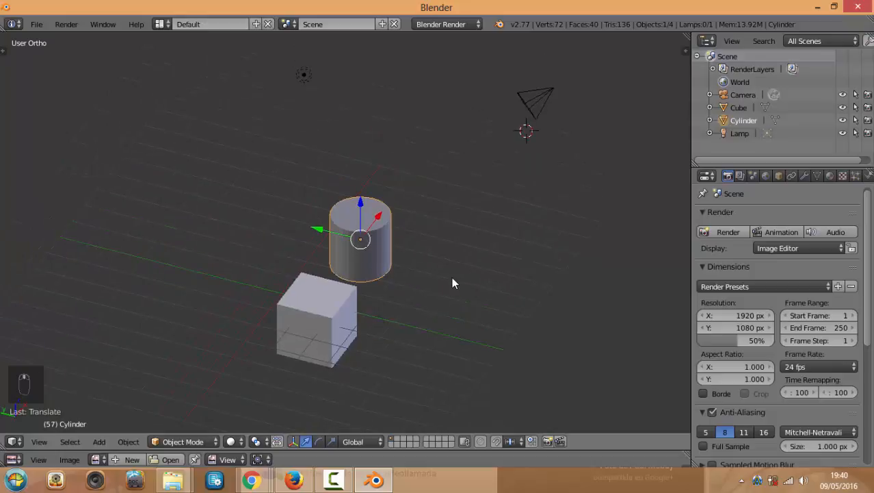
ctrl+scroll(451, 283, down, 2)
ctrl+scroll(452, 286, up, 2)
Check the scene in front, right and top views, then orbit to an angle
key(KP_1)
key(KP_3)
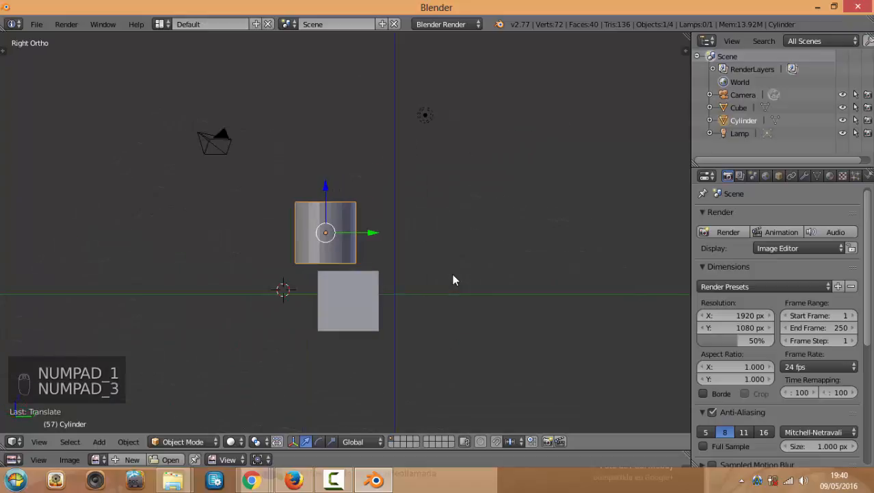
key(KP_7)
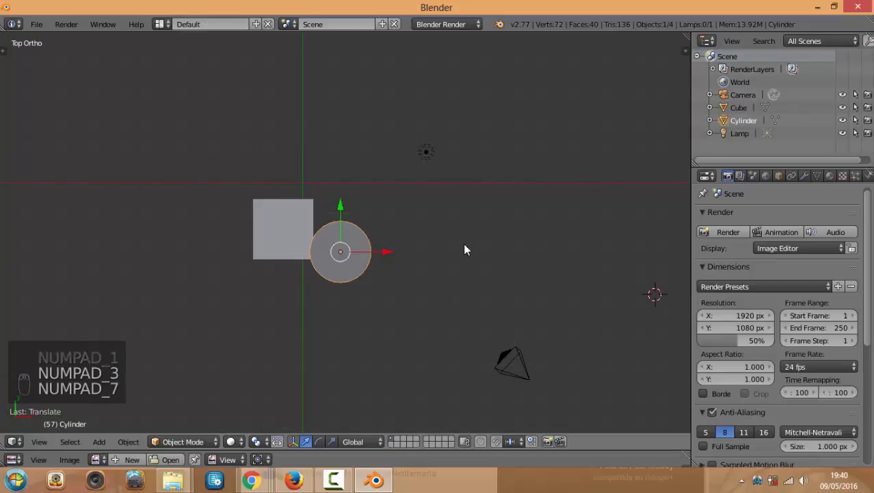
scroll(463, 250, up, 3)
middle_drag(461, 248, 445, 216)
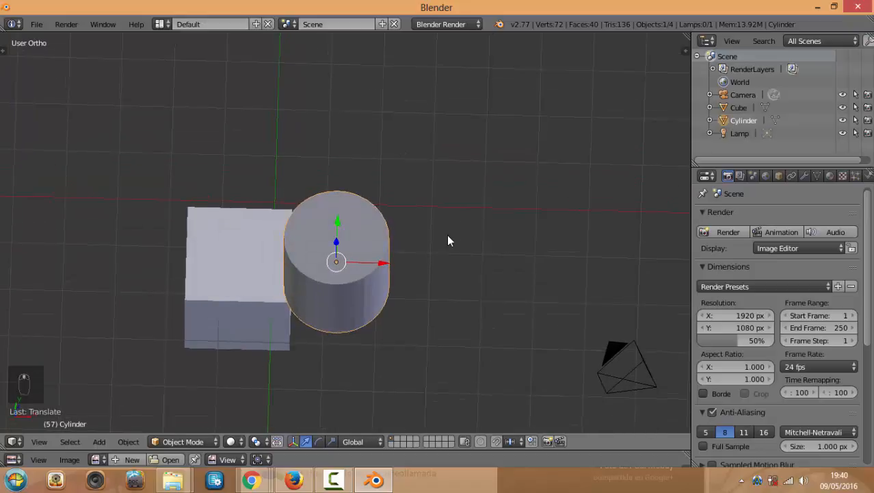
Toggle between perspective and orthographic while orbiting, ending in orthographic front view
key(KP_5)
middle_drag(450, 267, 431, 231)
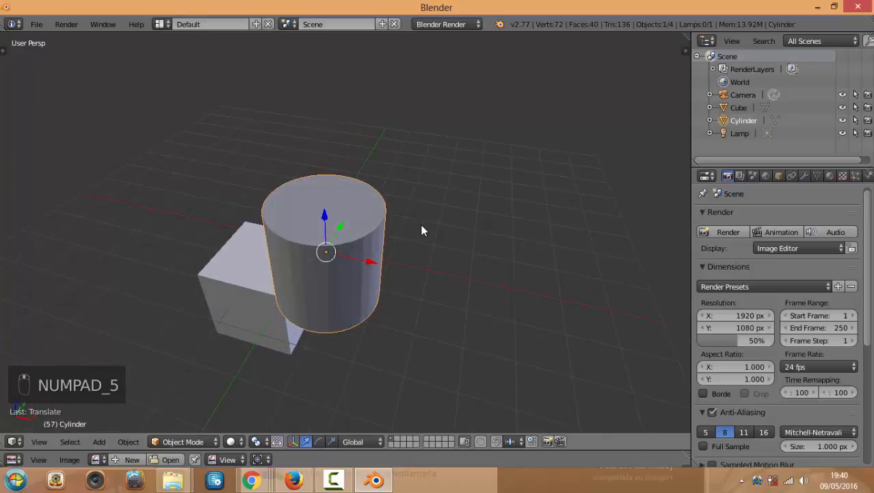
key(KP_5)
key(KP_5)
key(KP_5)
key(KP_5)
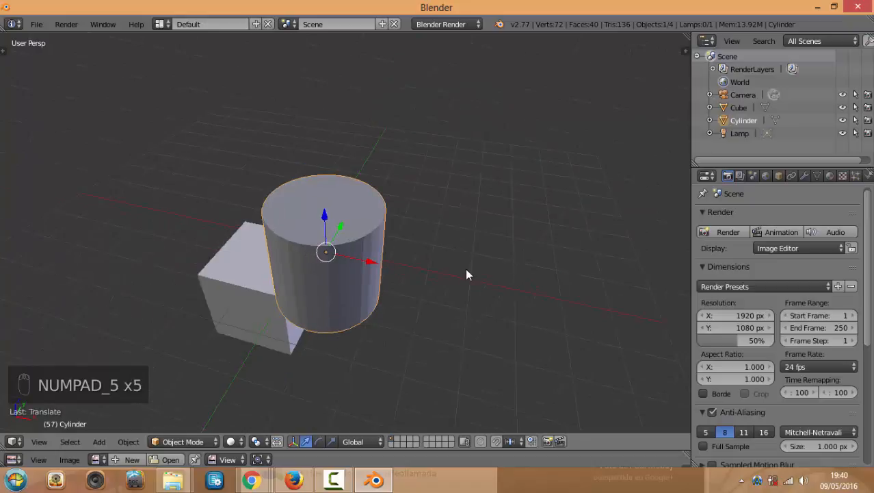
middle_drag(466, 270, 499, 254)
key(KP_5)
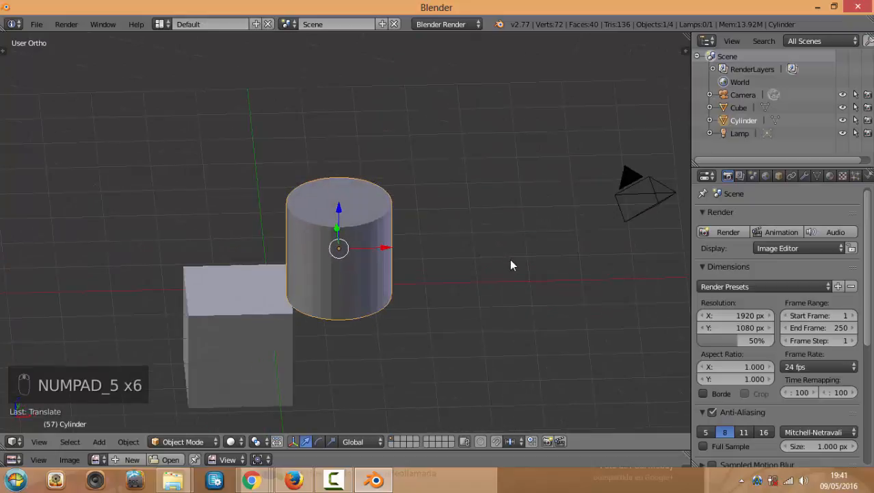
key(KP_5)
key(KP_5)
middle_drag(481, 268, 445, 278)
key(KP_5)
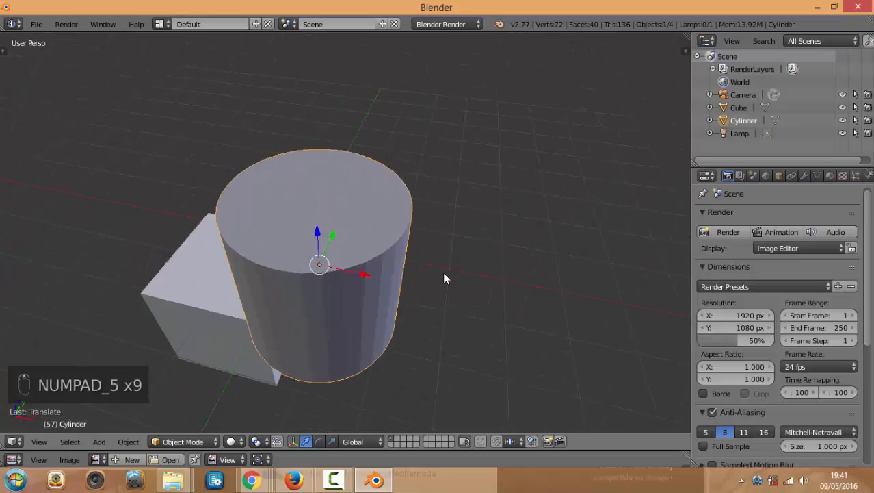
key(KP_5)
key(KP_5)
key(KP_5)
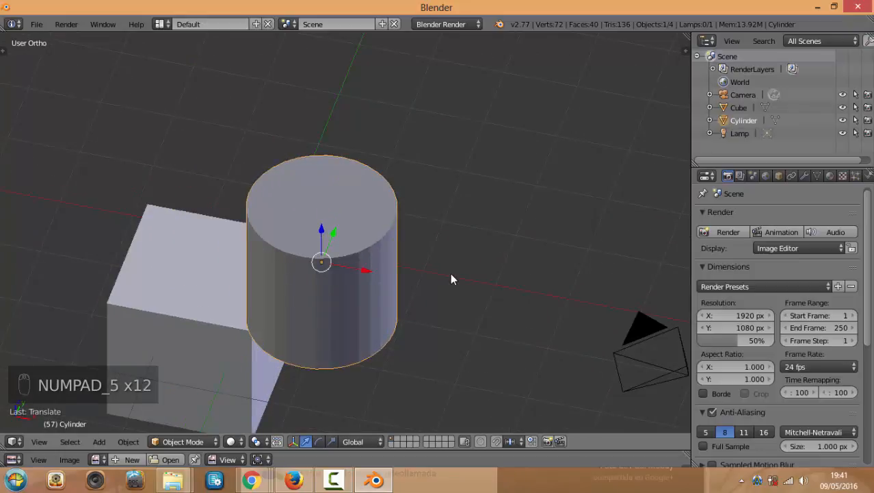
key(KP_5)
key(KP_5)
key(KP_5)
key(KP_5)
mouse_move(450, 276)
middle_down()
mouse_move(481, 279)
mouse_move(460, 277)
middle_up()
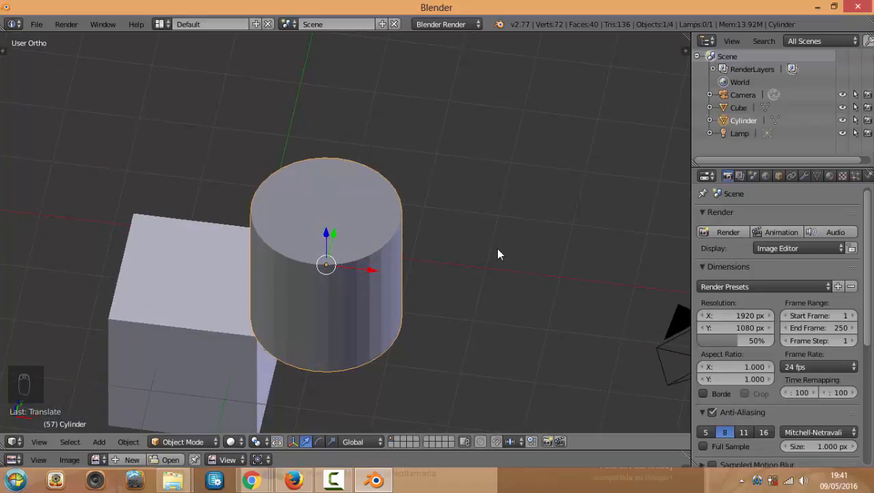
key(KP_5)
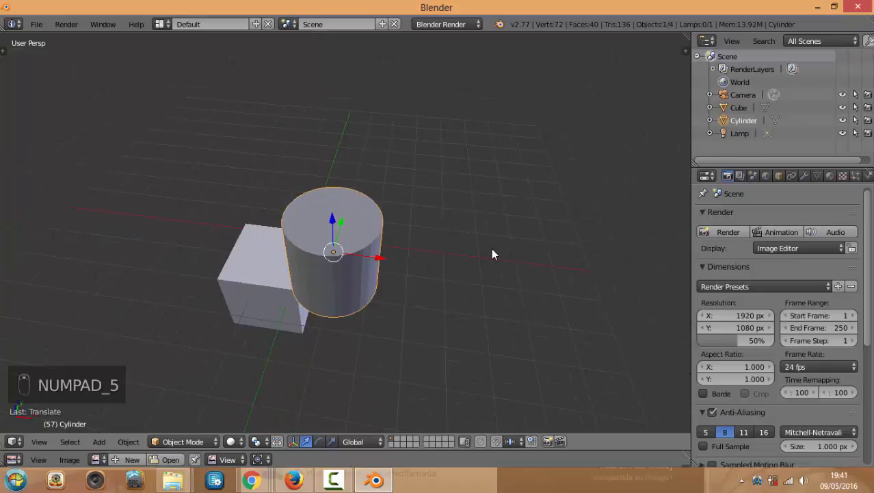
key(KP_1)
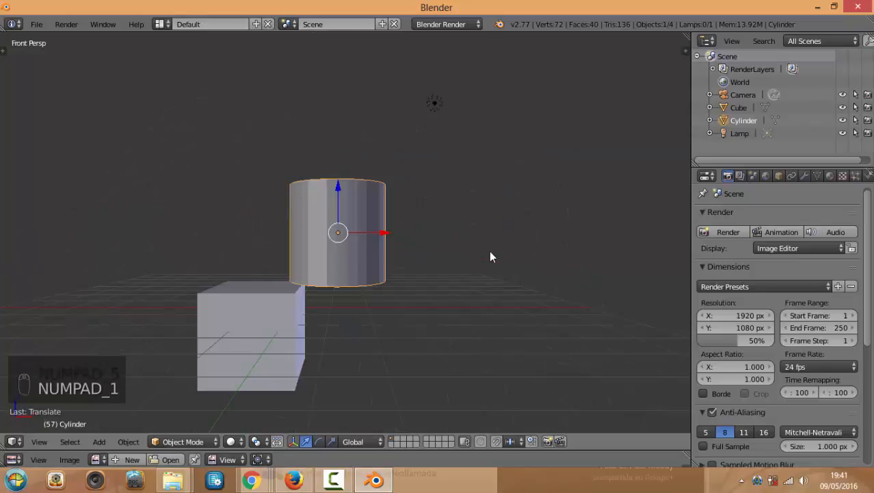
middle_drag(489, 251, 468, 270)
key(KP_5)
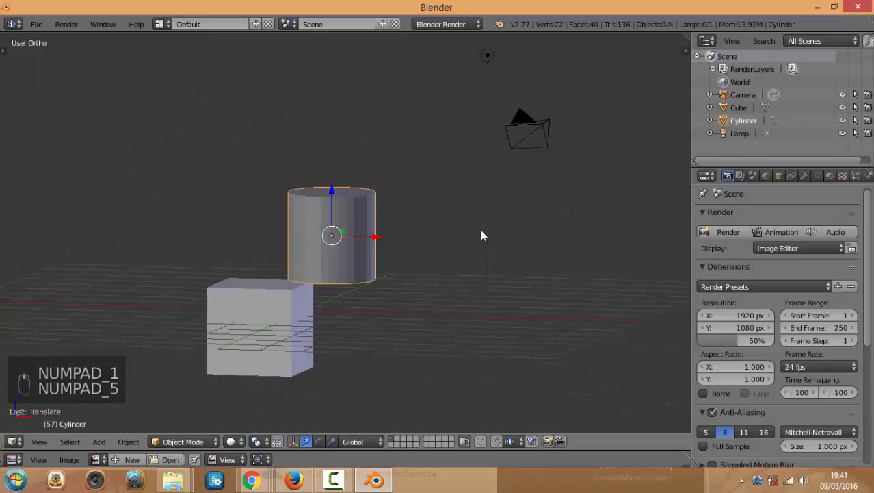
View the scene from above and bring back the tool shelf's Add Primitive list
mouse_move(482, 235)
middle_down()
mouse_move(472, 256)
mouse_move(476, 240)
middle_up()
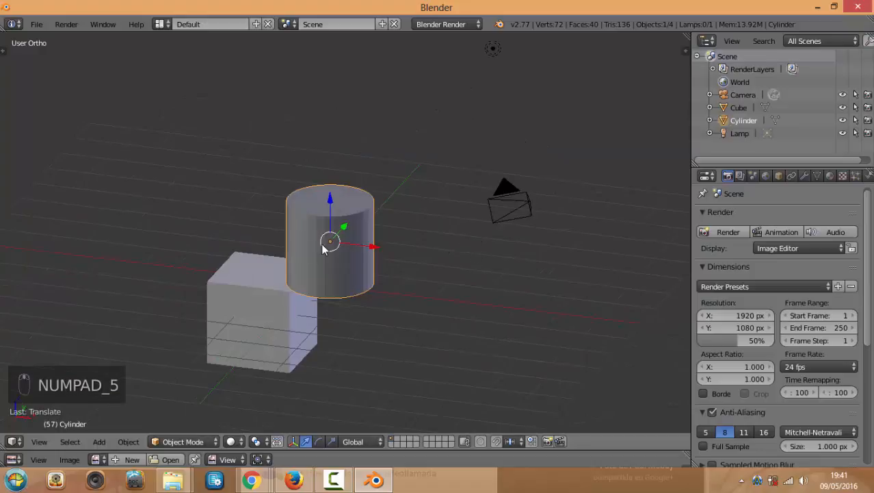
middle_drag(348, 271, 410, 176)
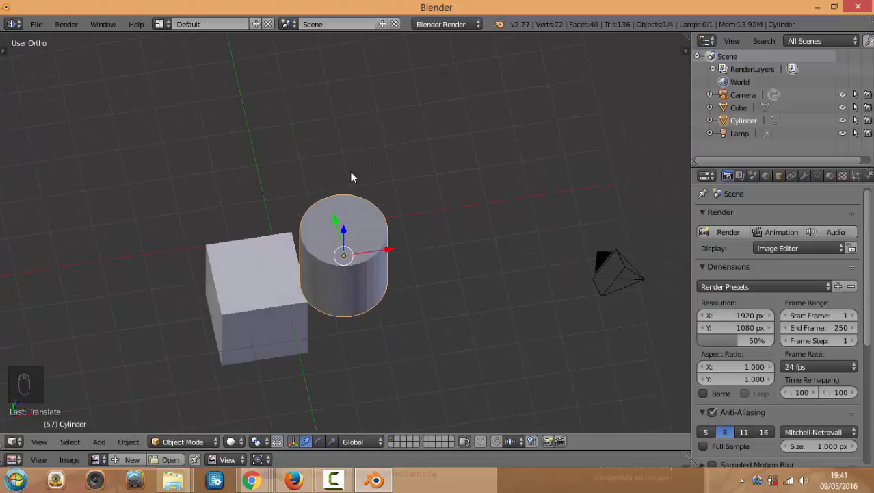
key(t)
middle_drag(311, 176, 238, 148)
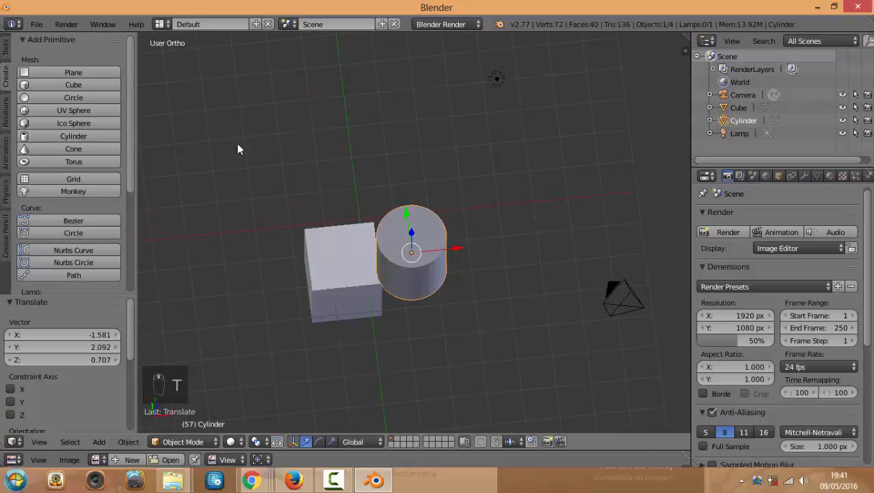
click(6, 47)
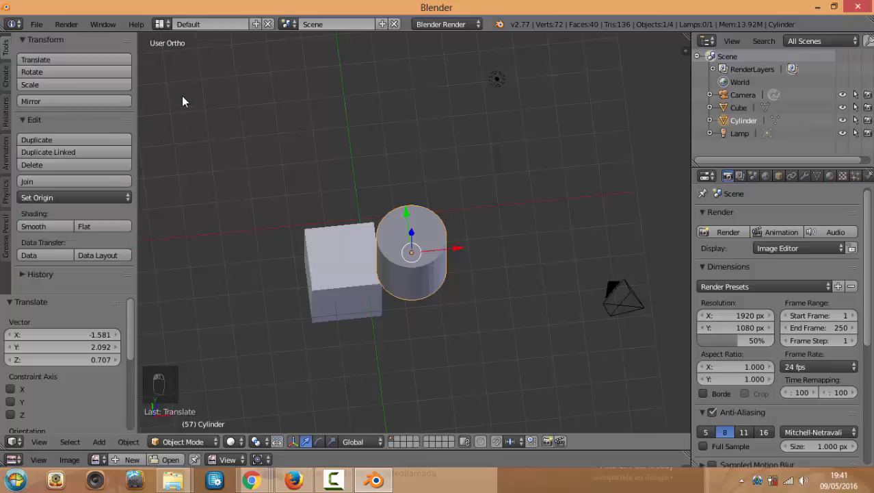
key(t)
key(t)
key(t)
key(t)
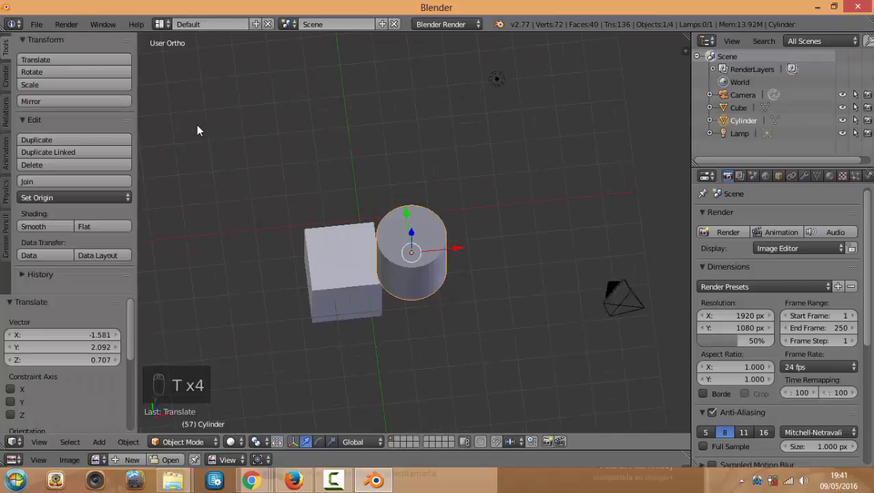
key(t)
key(t)
click(6, 75)
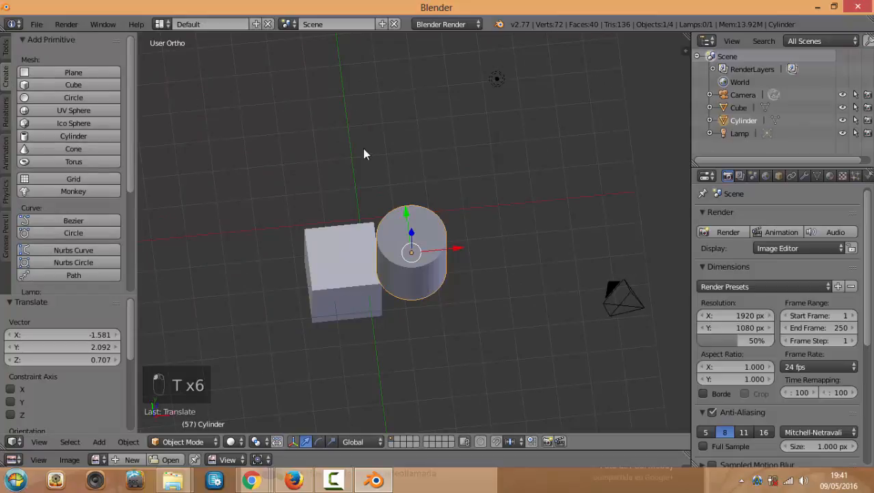
scroll(418, 199, down, 1)
scroll(370, 191, up, 3)
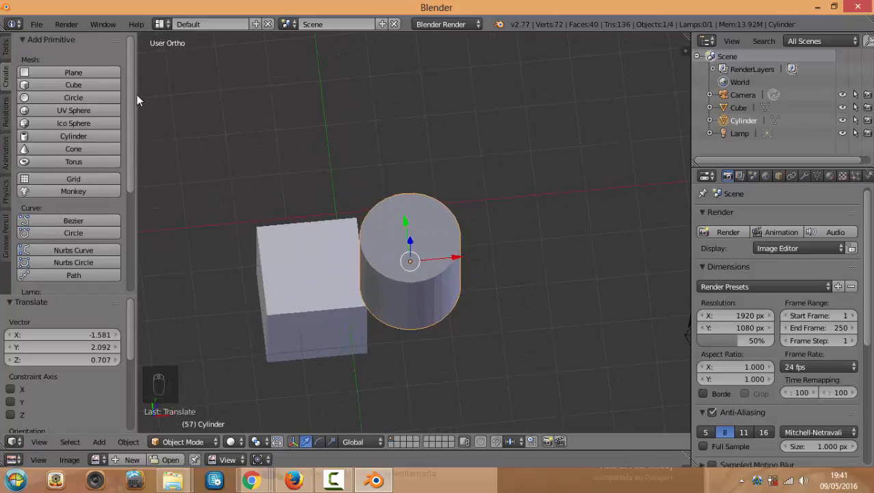
Add a torus and slide it along X to sit right of the cylinder
click(61, 161)
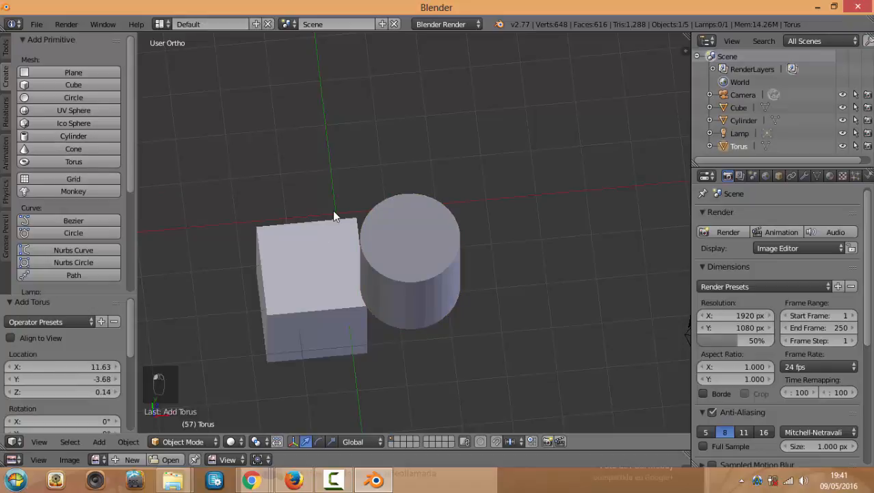
scroll(333, 210, down, 5)
scroll(624, 262, down, 1)
drag(630, 261, 487, 257)
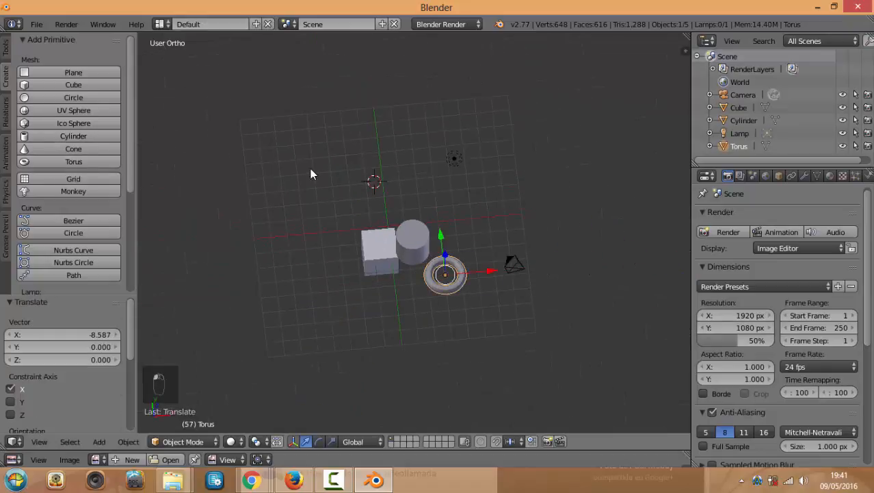
scroll(308, 175, up, 2)
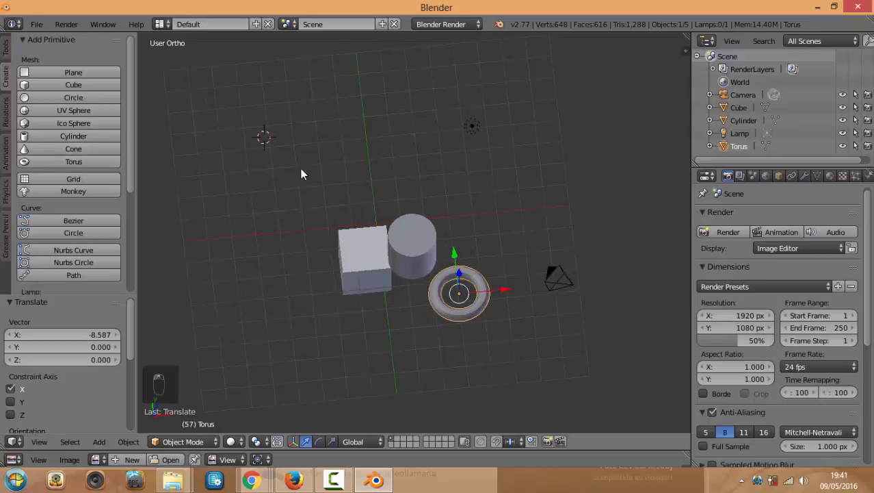
Add a cone and raise it 0.793 units along the Z axis
click(74, 149)
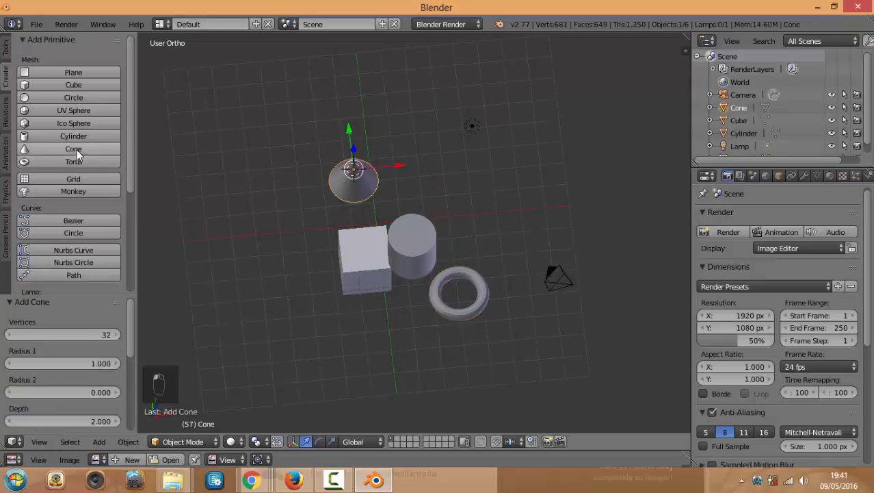
key(g)
key(z)
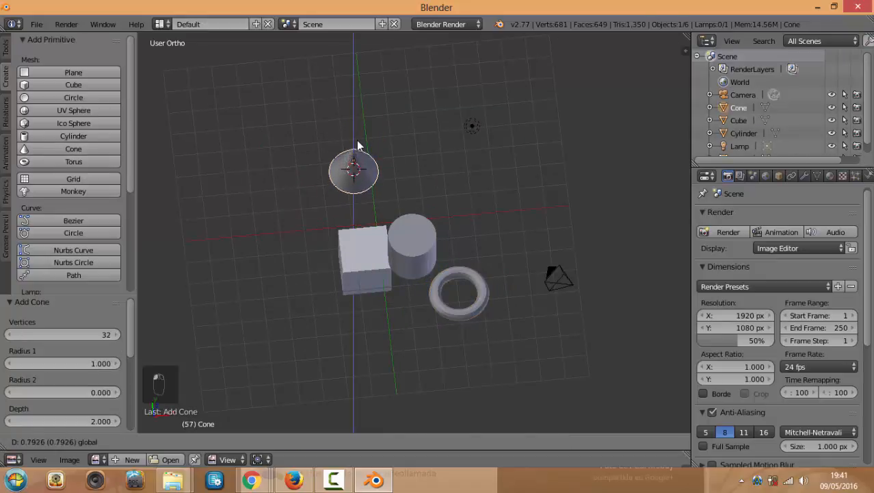
click(358, 145)
Orbit to view all four shapes and restore the primitive shapes list in the tool shelf
middle_drag(256, 201, 137, 162)
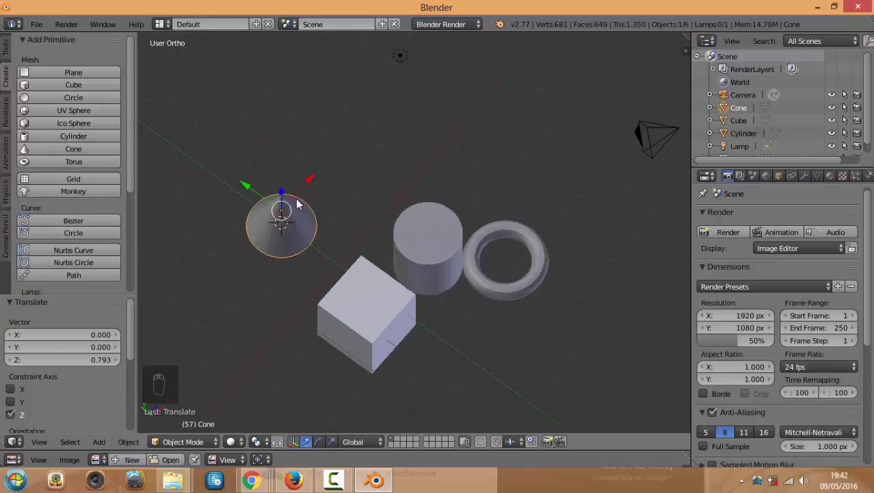
click(6, 49)
click(3, 78)
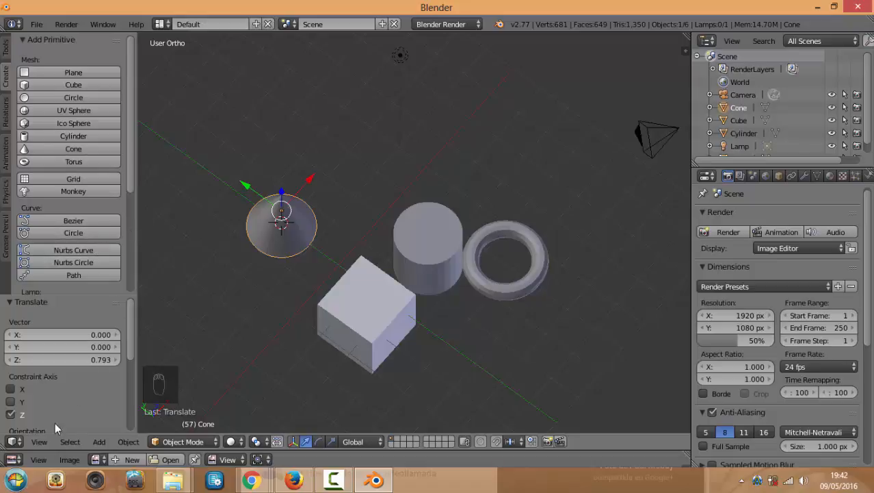
Add a second cylinder, Cylinder.001, and move it 3.777 units along X past the cone
click(39, 442)
mouse_move(70, 442)
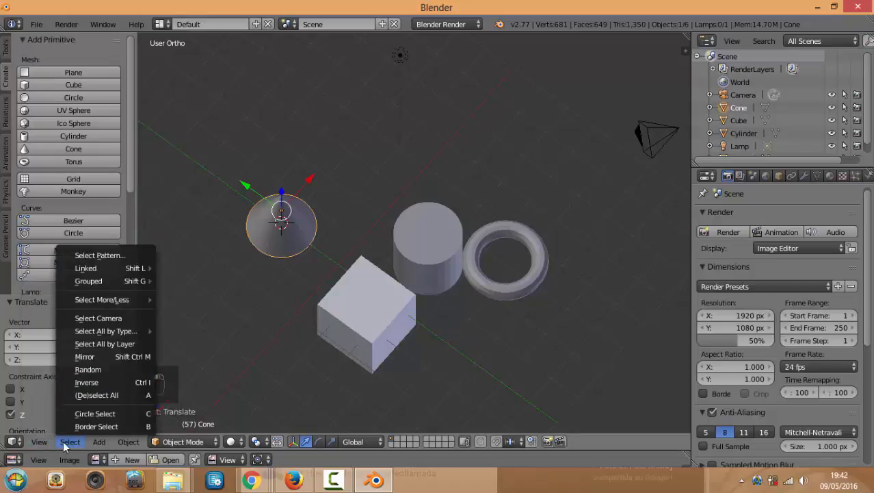
mouse_move(107, 442)
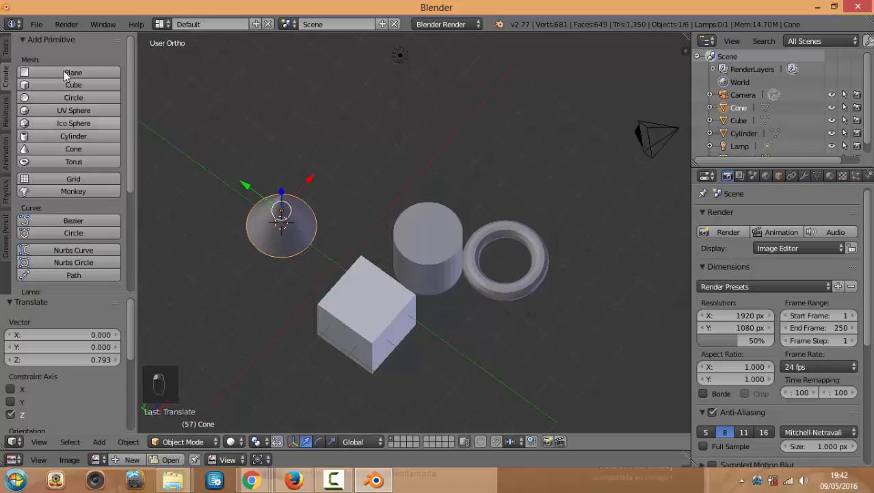
click(97, 442)
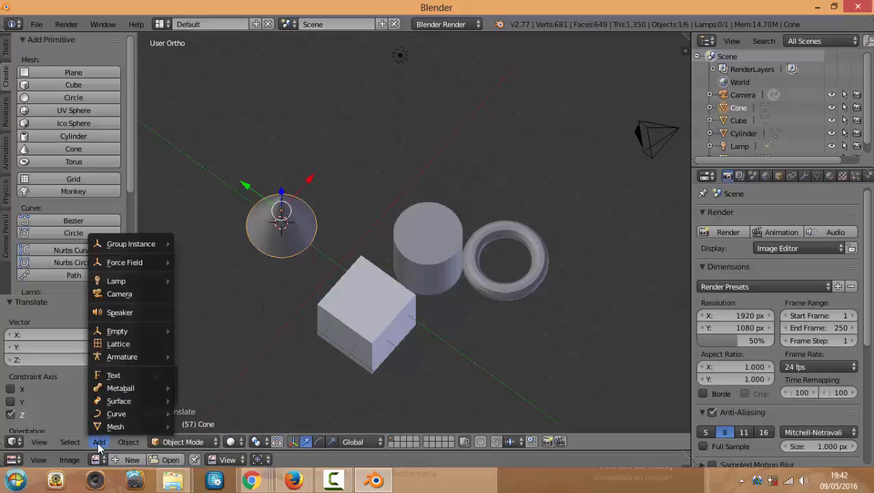
mouse_move(107, 429)
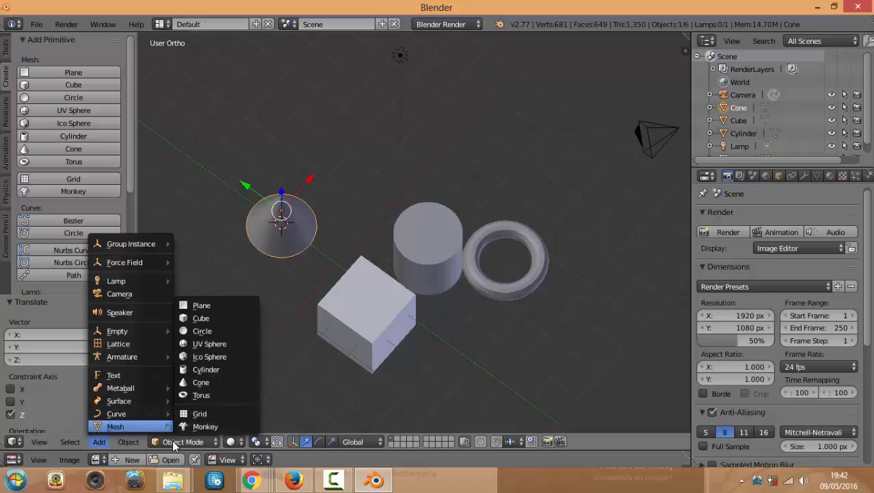
click(216, 370)
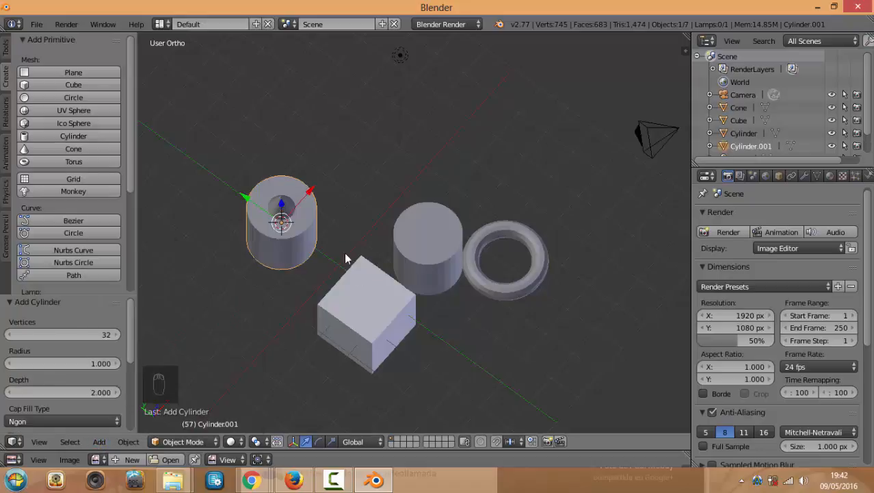
drag(321, 184, 445, 142)
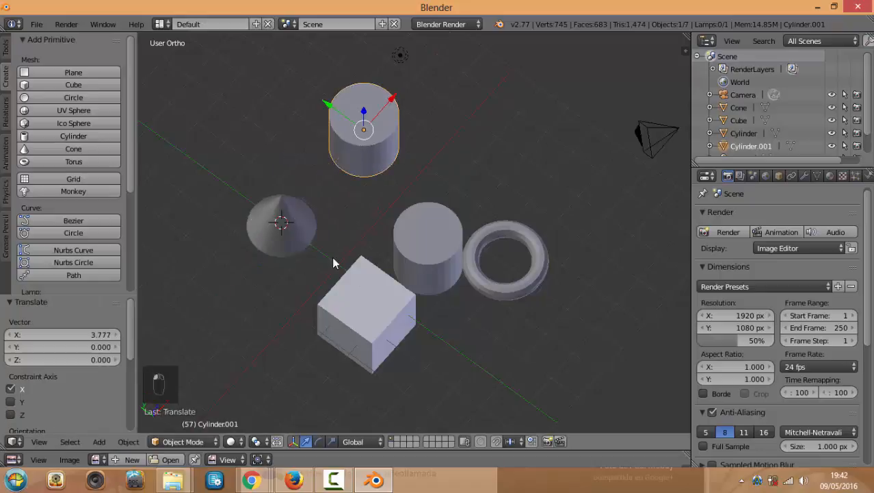
mouse_move(358, 209)
middle_down()
mouse_move(330, 257)
mouse_move(366, 204)
middle_up()
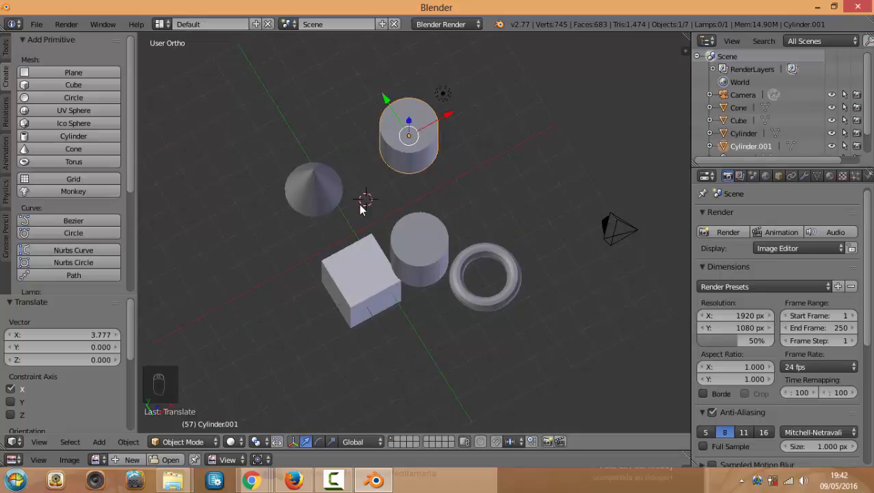
middle_drag(362, 209, 434, 211)
Add a second torus, Torus.001, and move it around the base of the new cylinder
key(shift+a)
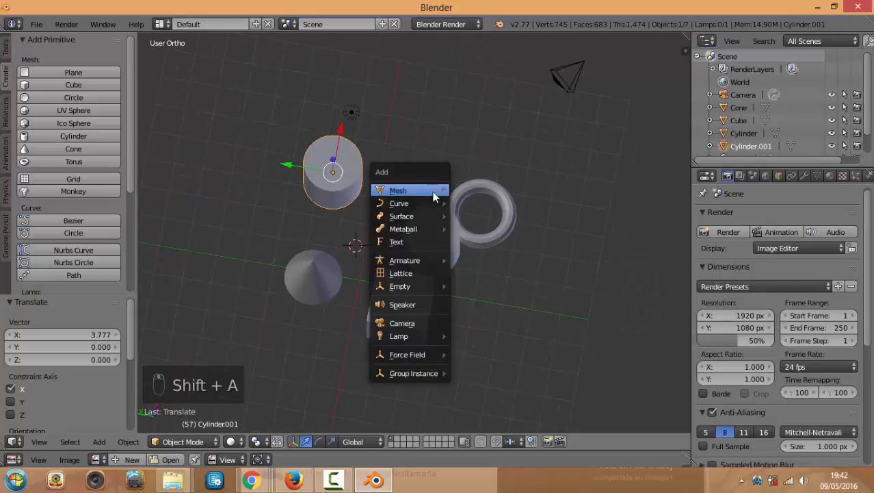
mouse_move(432, 199)
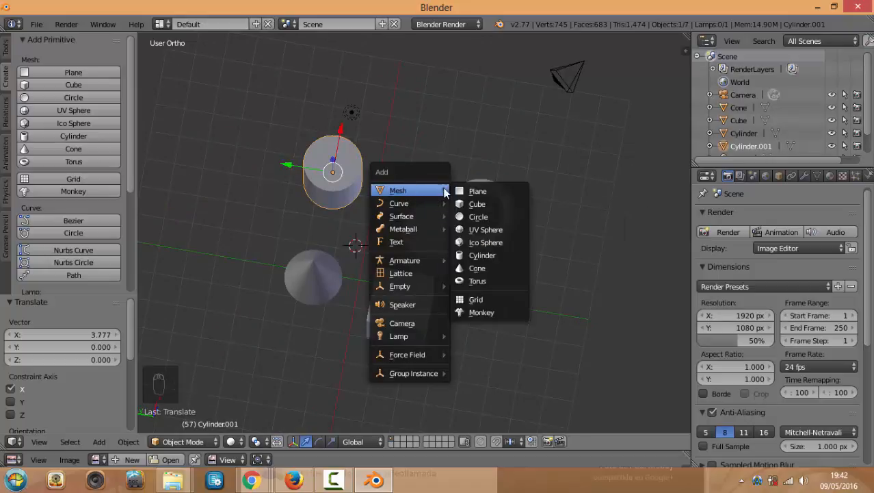
click(483, 282)
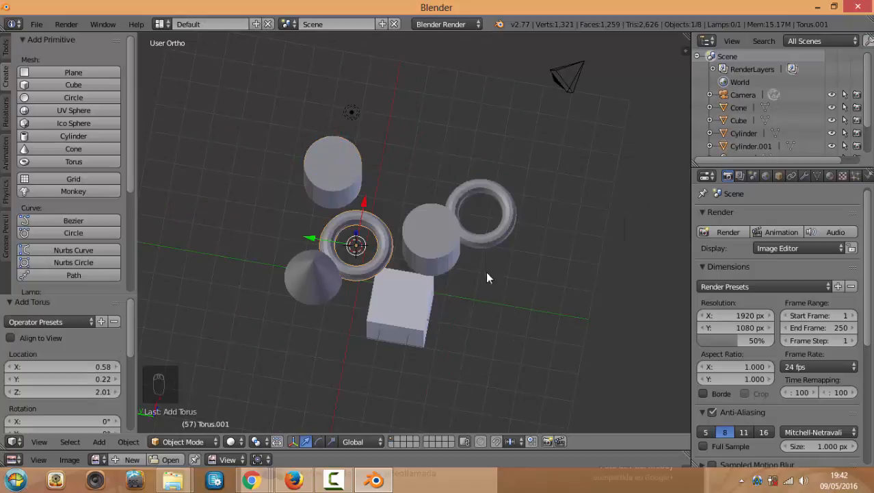
drag(323, 238, 399, 173)
middle_drag(429, 162, 445, 152)
scroll(492, 209, up, 3)
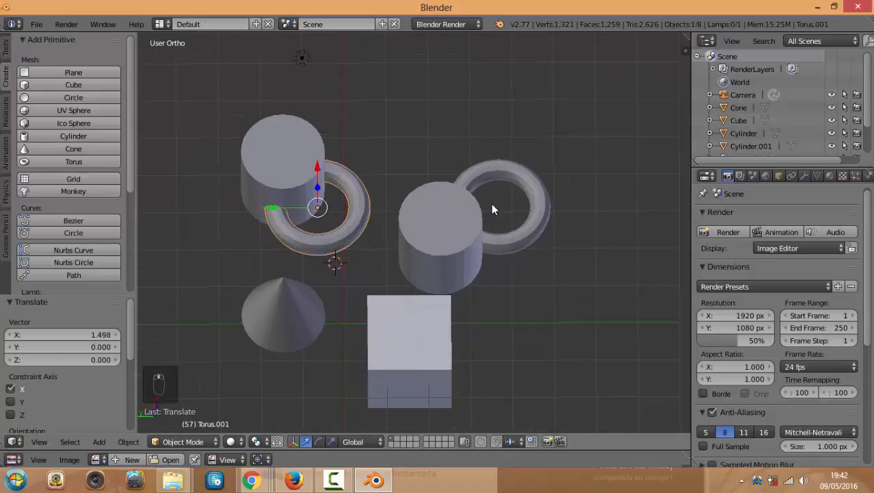
middle_drag(444, 188, 421, 194)
middle_drag(446, 221, 422, 210)
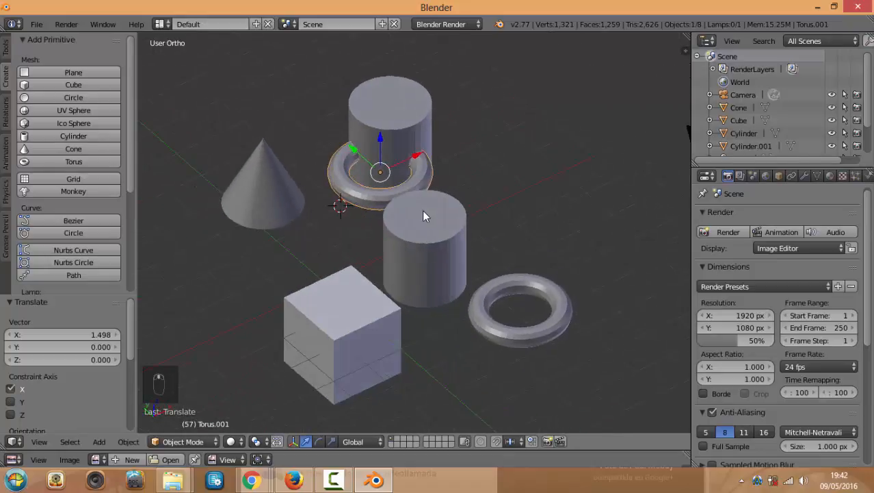
Pick the back cylinder, cone and new torus in turn, switch to top view, and deselect everything
right_click(431, 151)
right_click(296, 188)
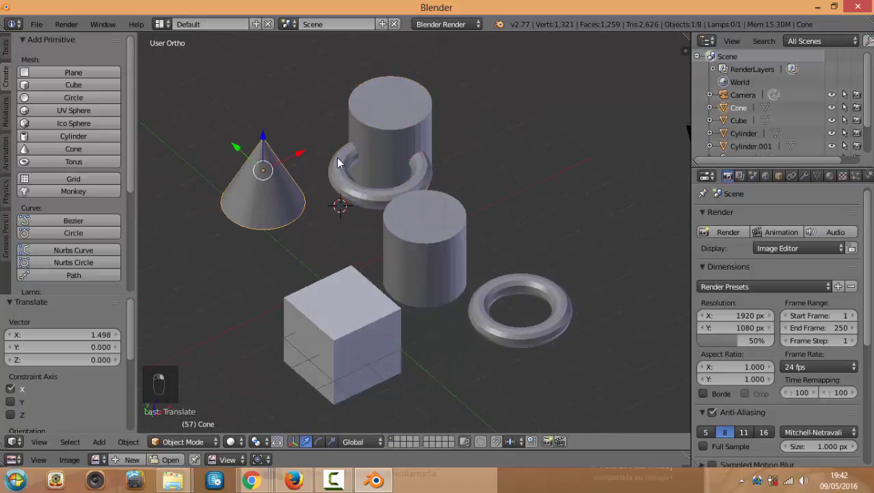
right_click(393, 121)
middle_drag(301, 167, 318, 189)
scroll(318, 186, down, 2)
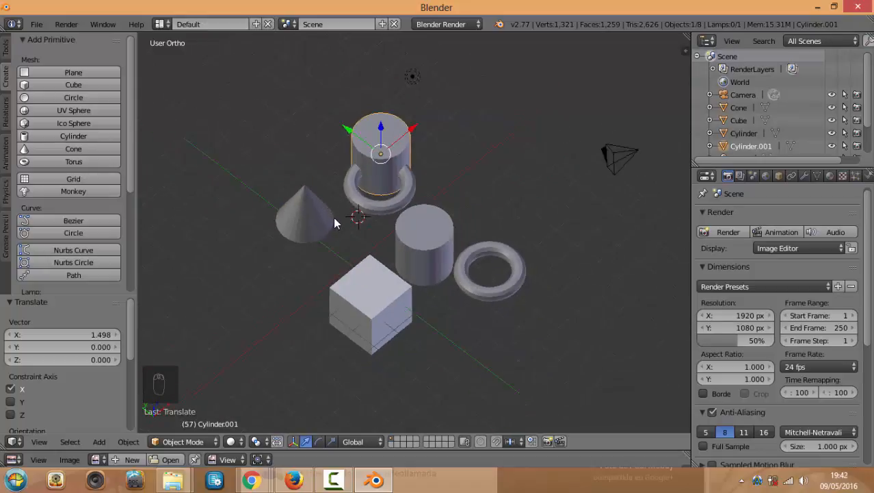
key(KP_7)
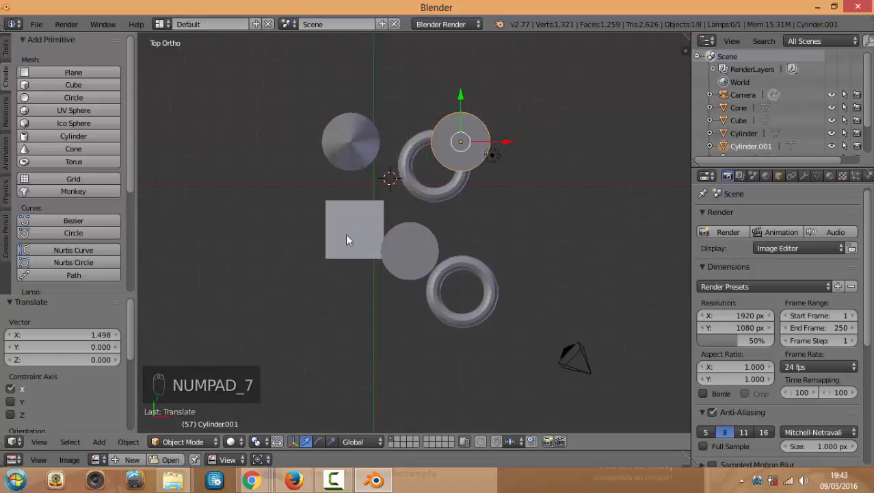
right_click(410, 192)
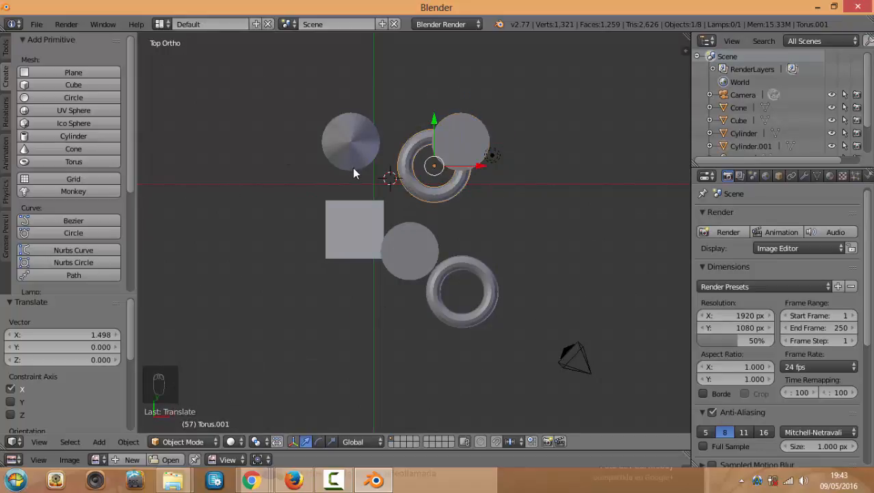
key(a)
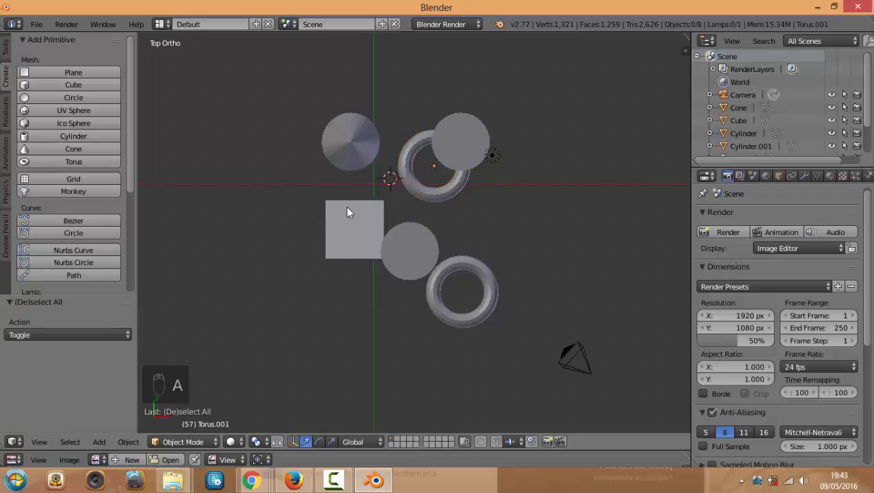
Bring the Chrome Hangouts window forward and select the Indie Racing Game tab's address
click(252, 481)
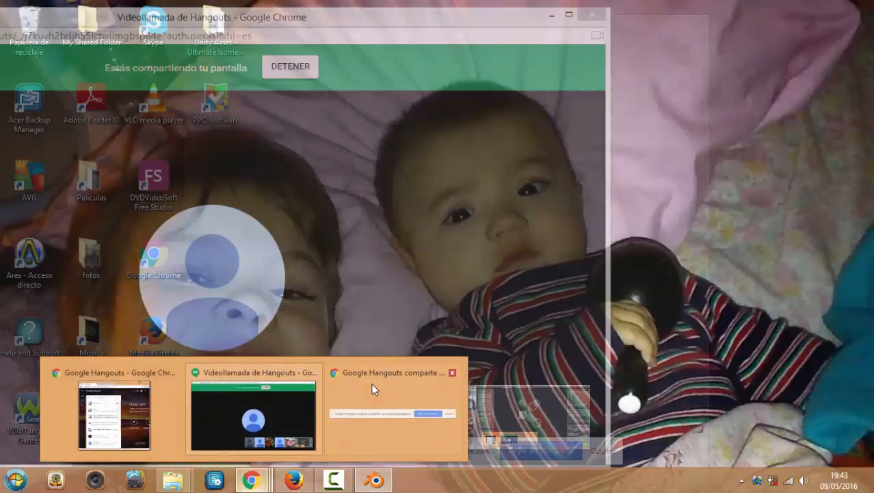
click(371, 383)
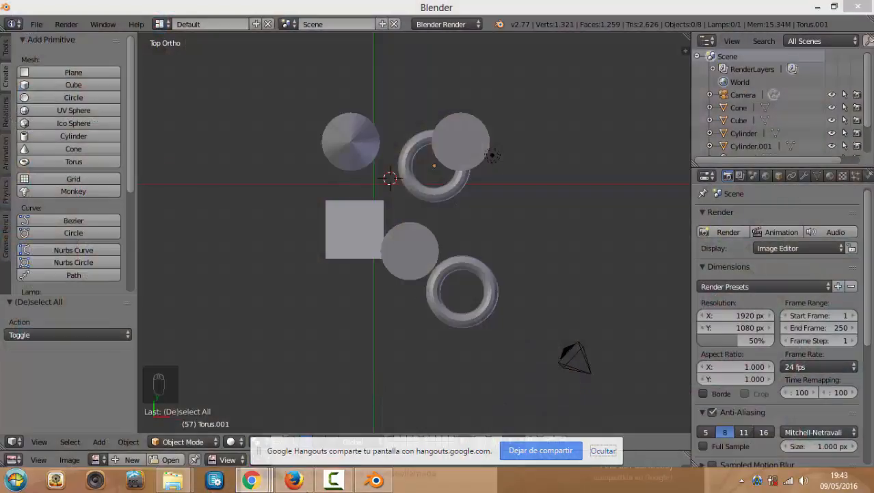
mouse_move(251, 481)
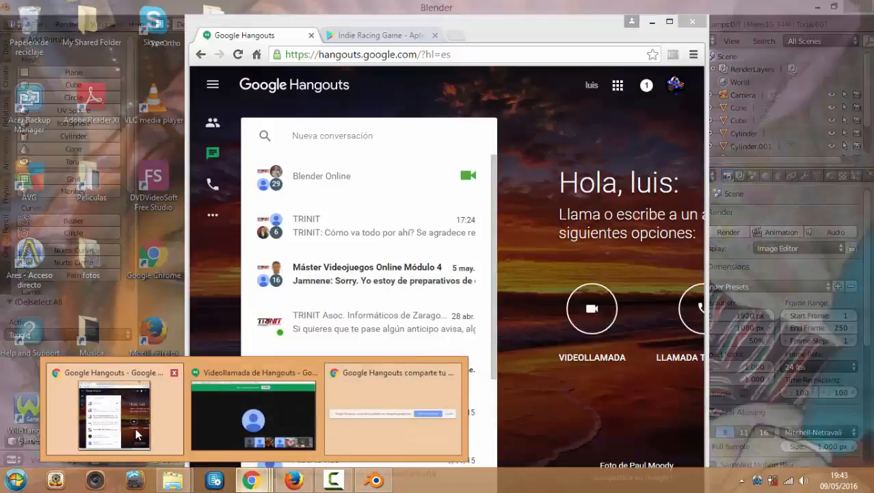
click(135, 427)
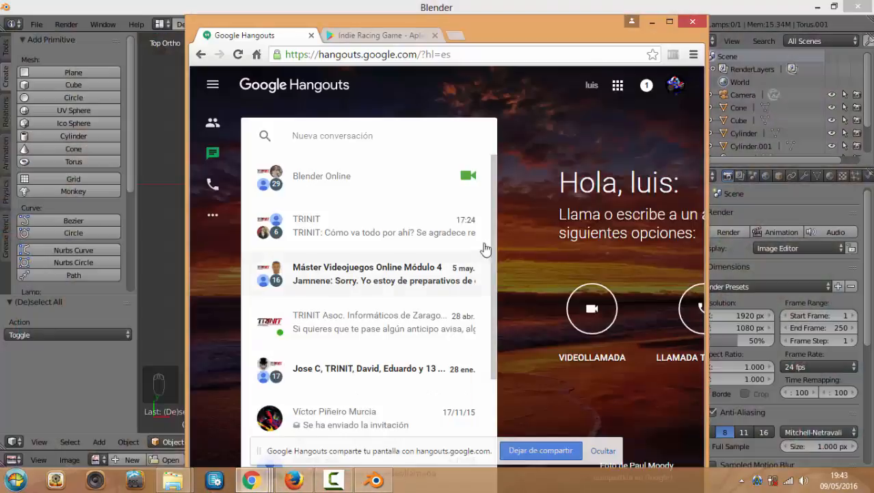
click(387, 34)
double_click(475, 55)
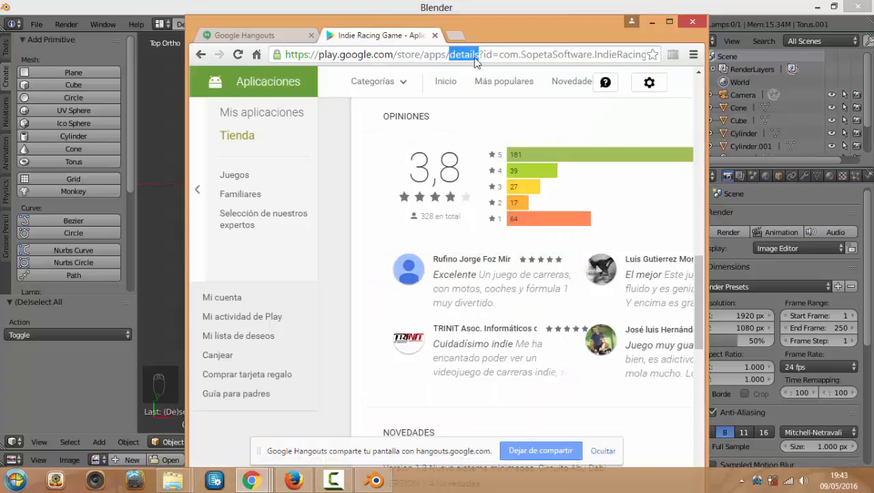
double_click(488, 54)
triple_click(488, 54)
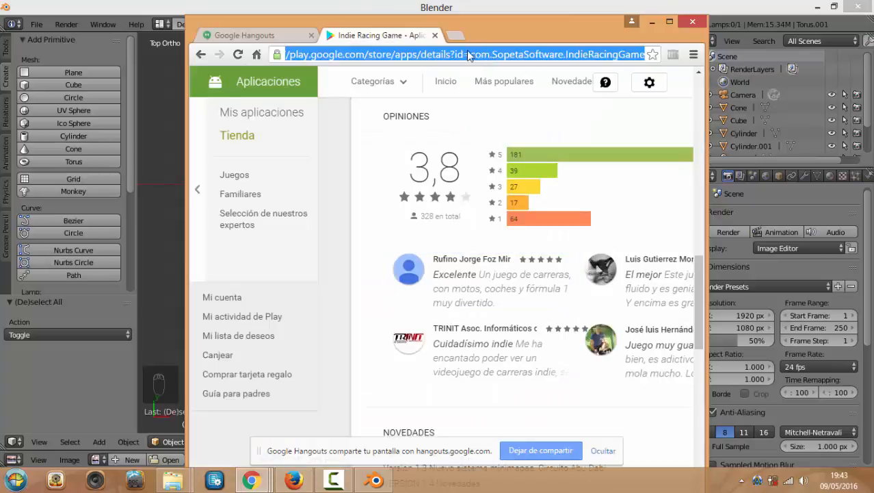
Open the trinit.es/moodle/ campus site in a new tab and skim the page
click(450, 37)
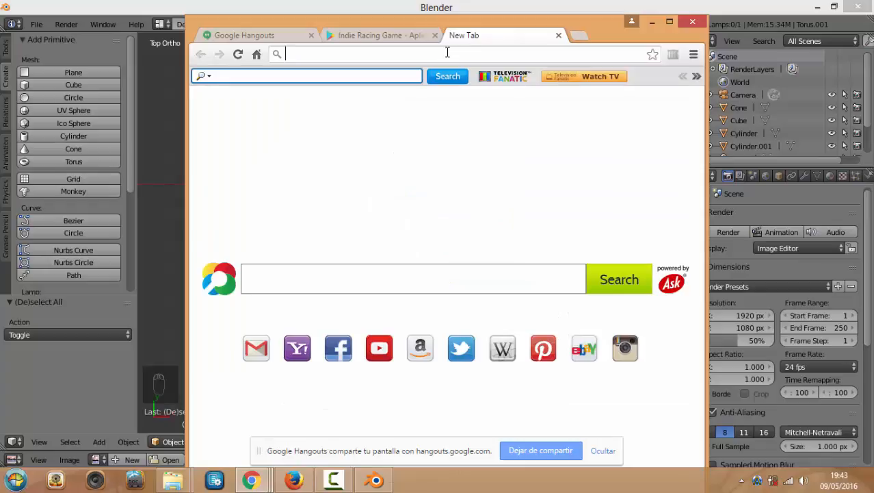
text(trinit.es/moodle/)
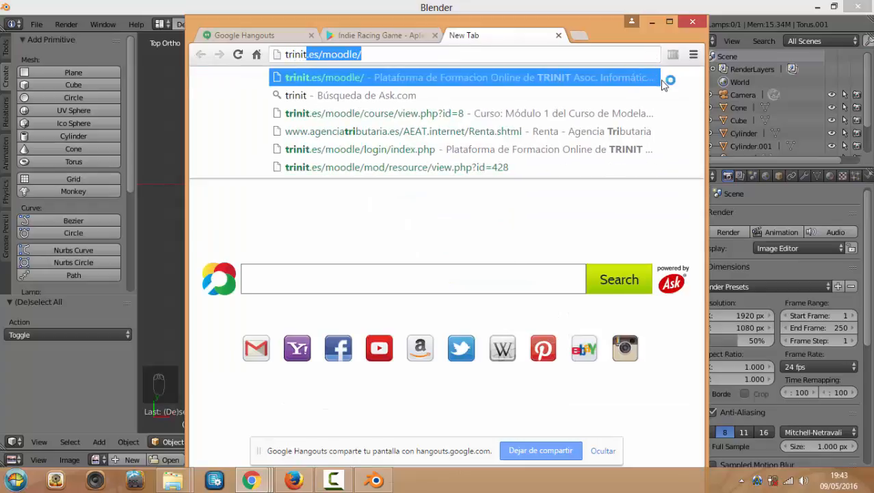
click(522, 75)
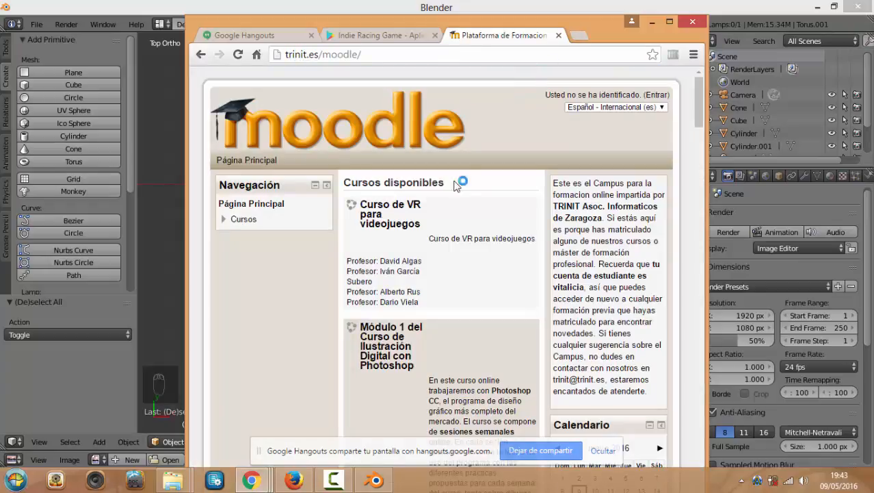
scroll(404, 294, down, 5)
scroll(393, 247, up, 3)
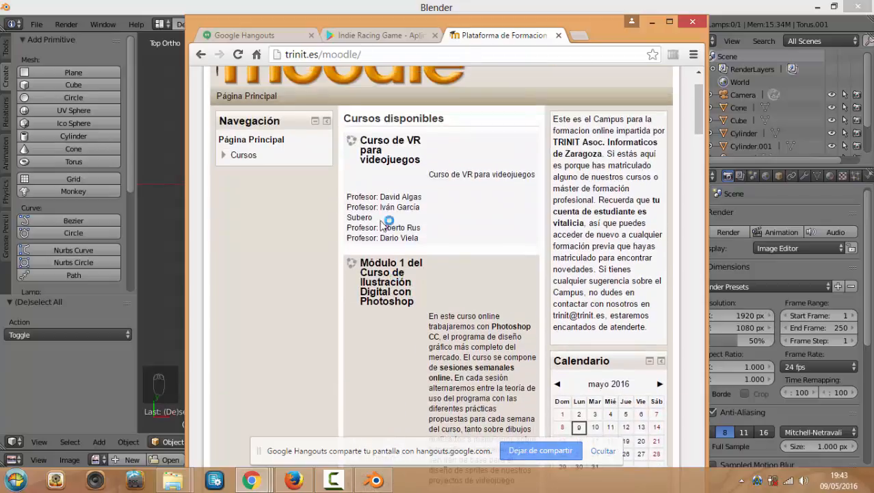
scroll(580, 159, up, 2)
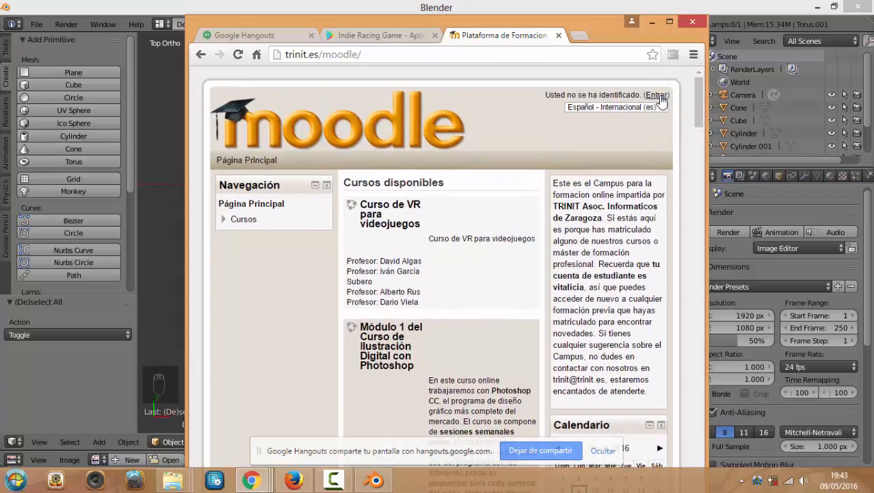
Sign in to the Moodle campus and open the Módulo 1 Blender course
click(657, 95)
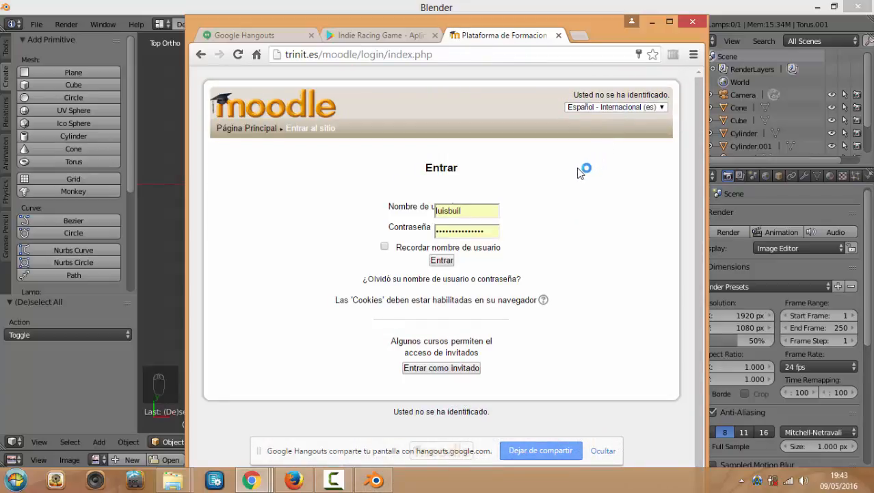
click(444, 260)
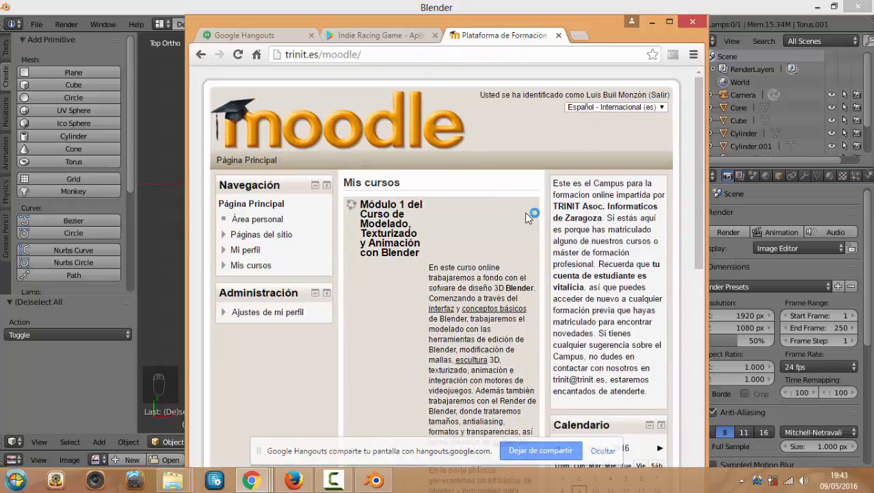
scroll(527, 216, down, 5)
scroll(467, 230, up, 5)
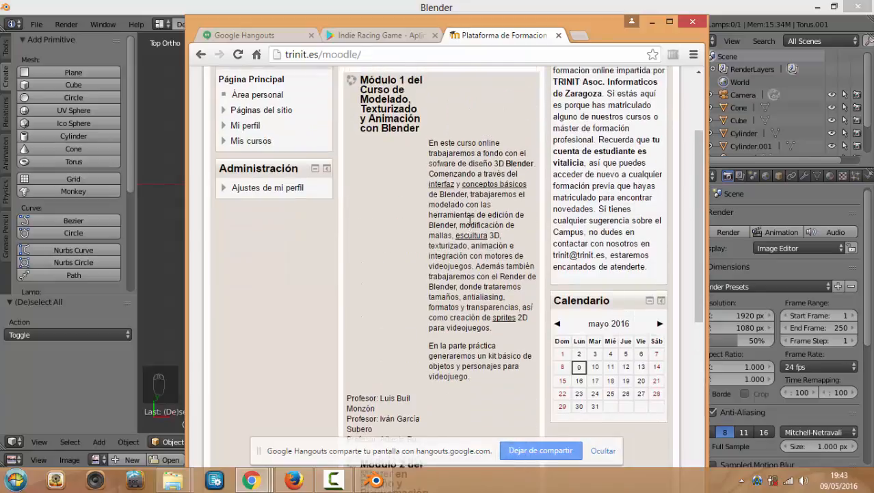
click(390, 179)
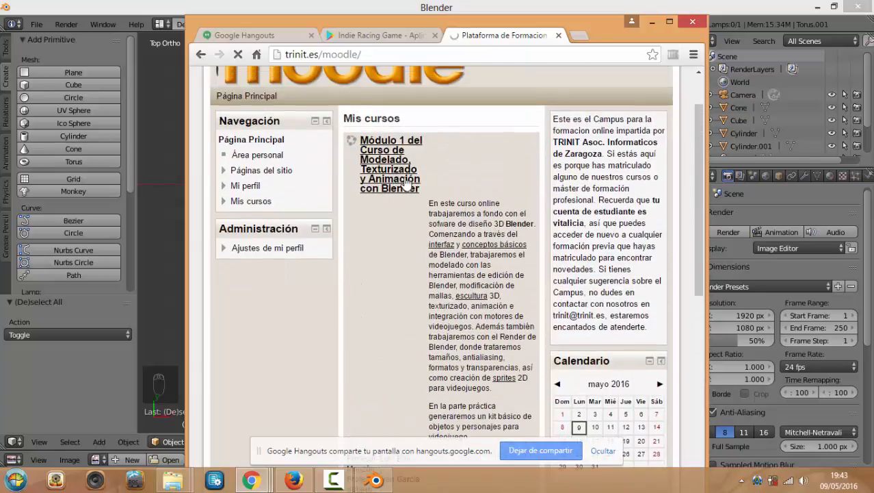
scroll(465, 216, down, 2)
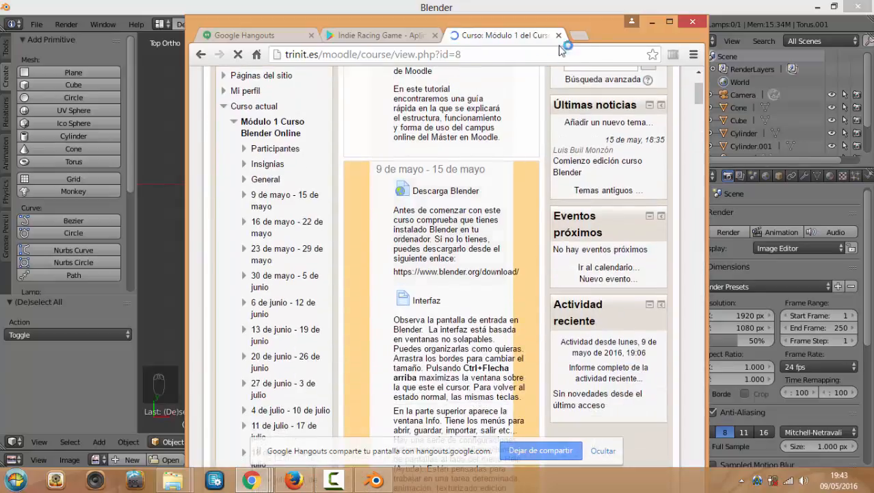
Maximize Chrome and open the giudansky shortcuts infographic from the Shortcuts section
double_click(595, 22)
scroll(375, 228, down, 3)
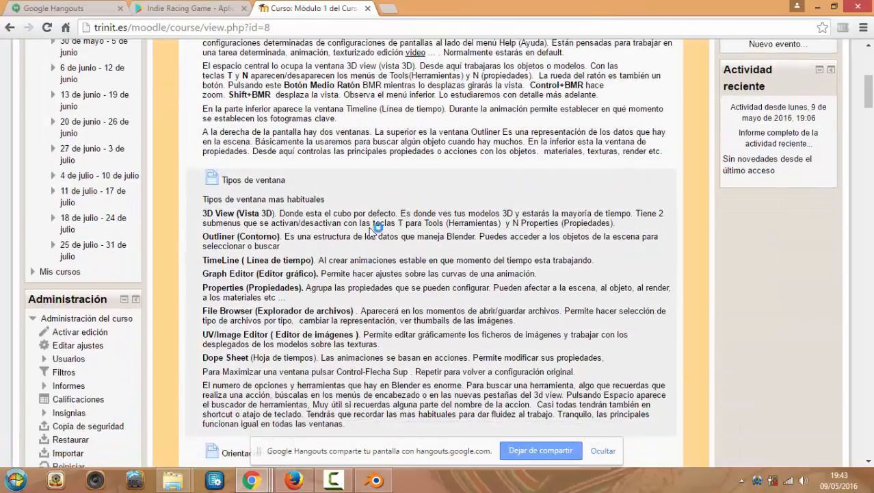
scroll(373, 229, down, 9)
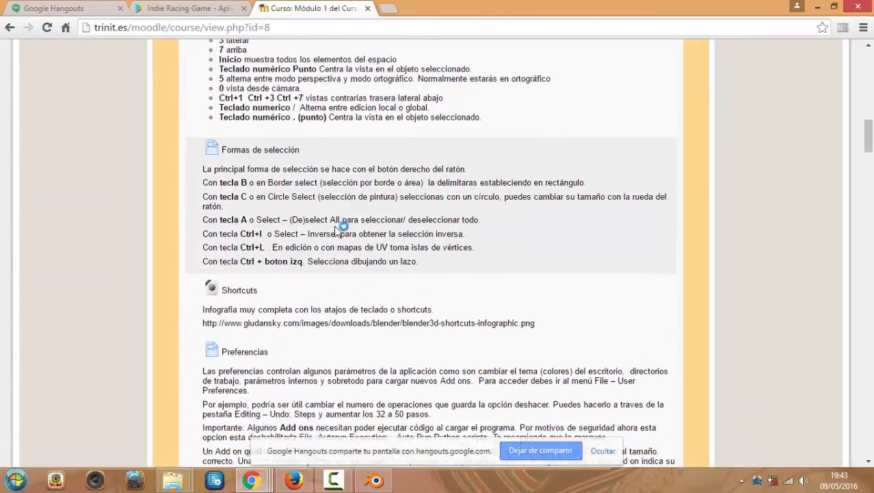
scroll(337, 228, down, 3)
click(259, 148)
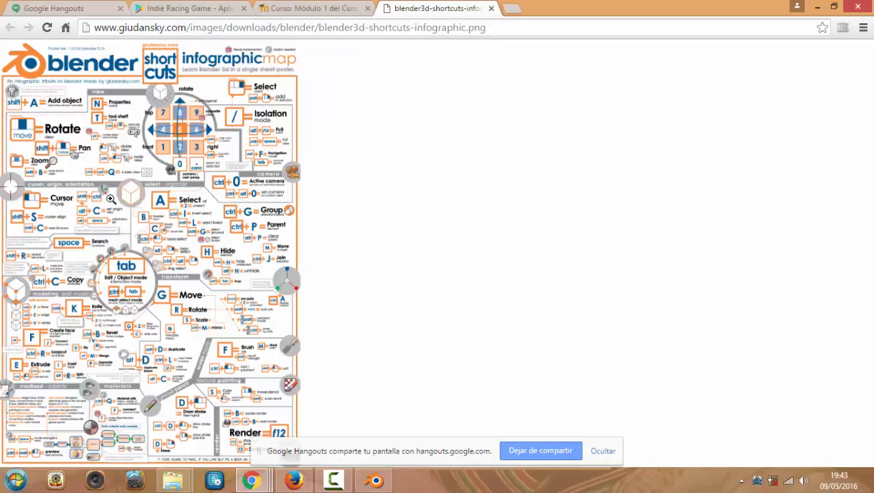
View the Blender shortcuts poster at full size, scroll through it, and return to Blender
click(96, 126)
click(96, 126)
click(96, 125)
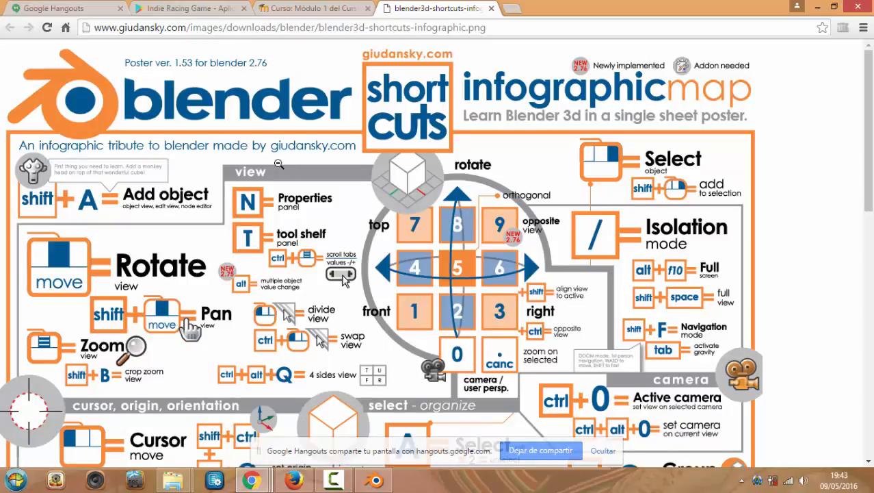
scroll(228, 137, down, 2)
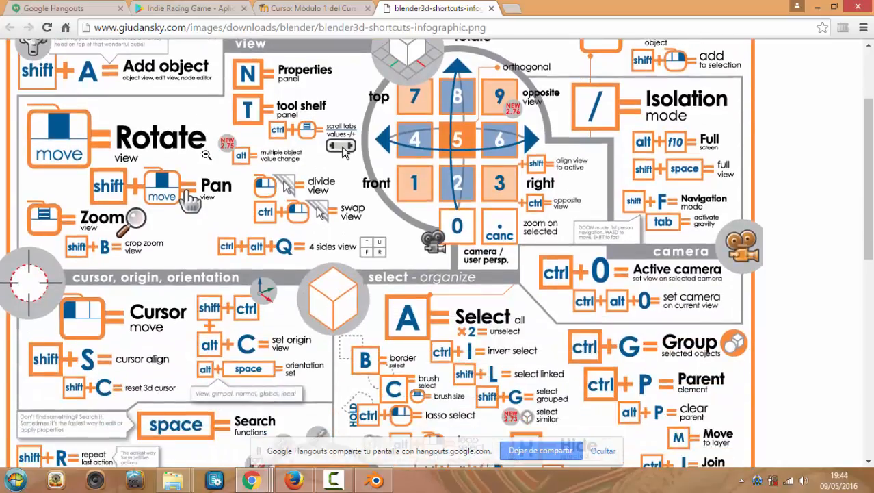
scroll(207, 156, down, 1)
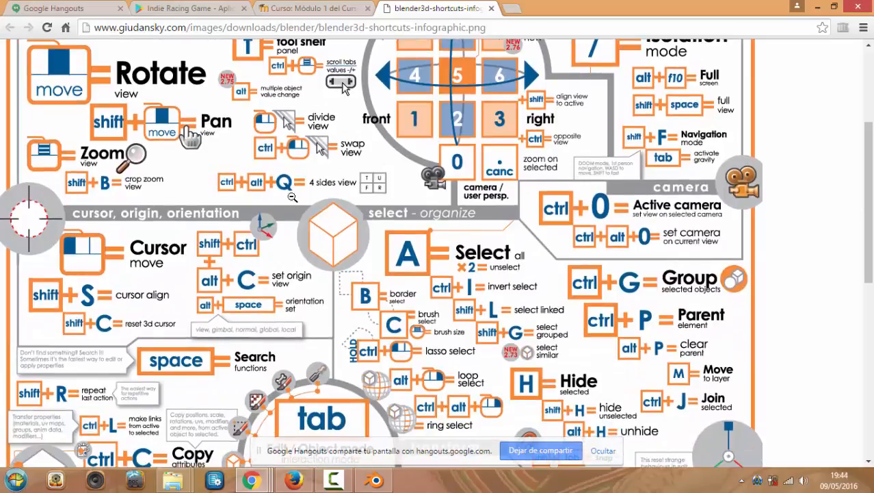
scroll(316, 206, up, 2)
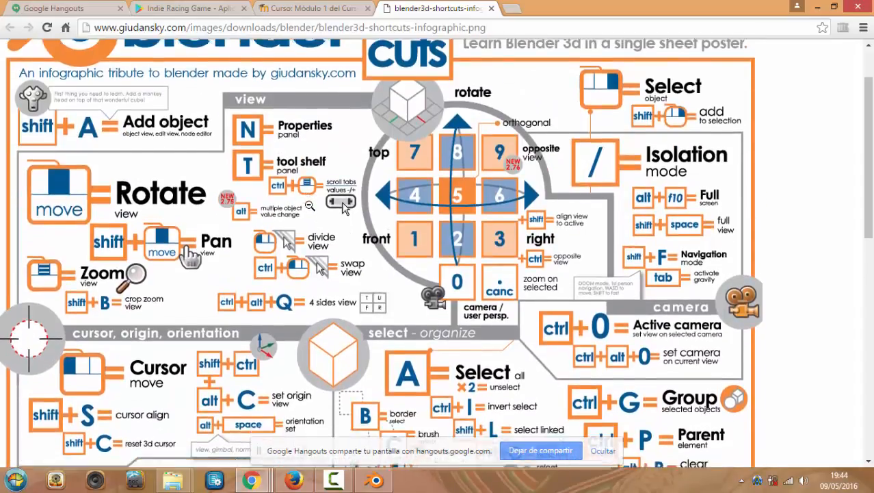
scroll(302, 199, down, 1)
scroll(374, 217, down, 1)
scroll(251, 175, up, 1)
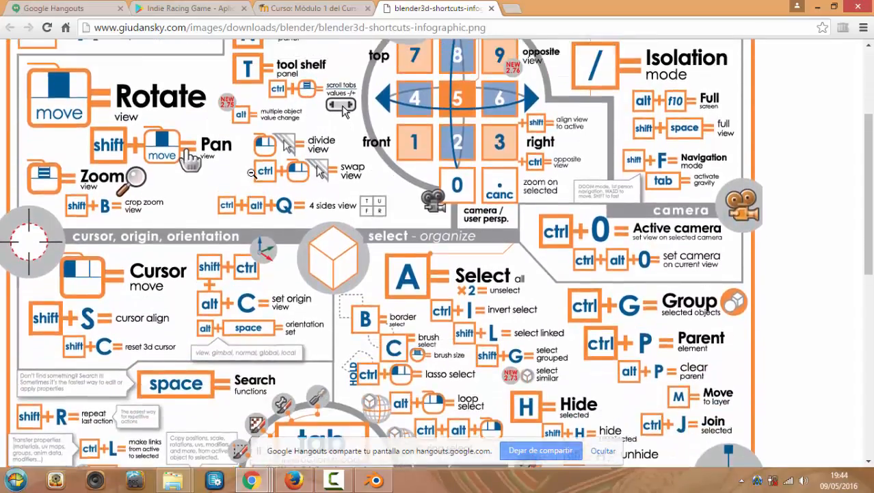
scroll(250, 227, down, 2)
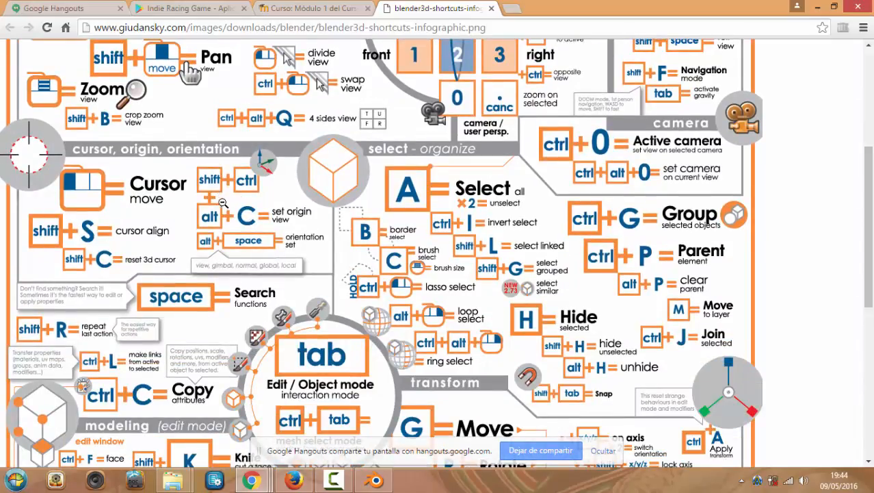
scroll(255, 227, down, 2)
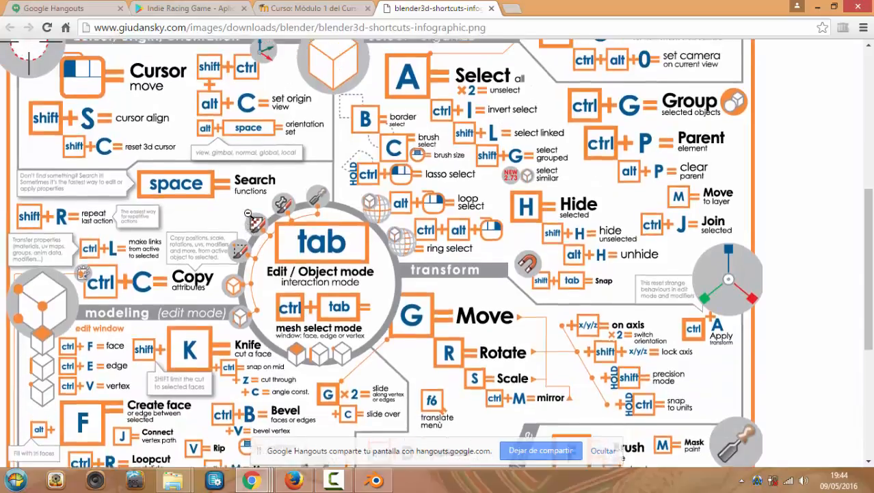
scroll(249, 214, up, 2)
scroll(247, 214, up, 3)
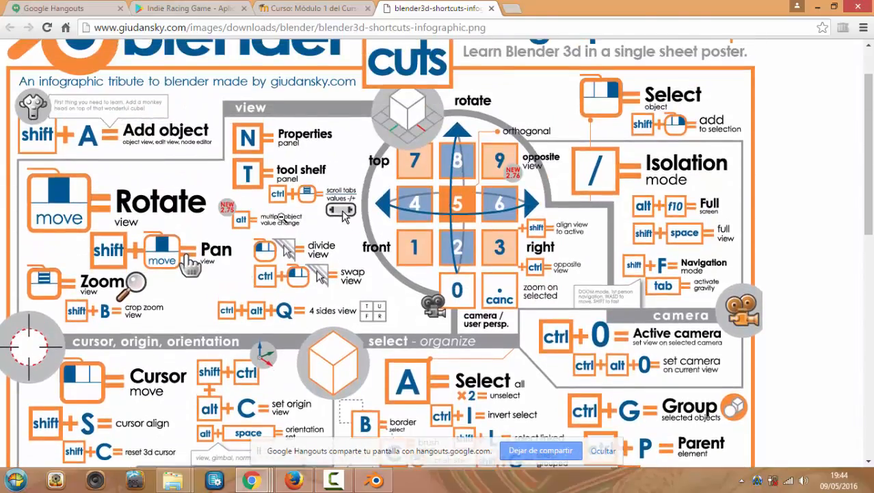
click(374, 480)
Orbit around the scene, selecting the front cylinder and then the cone
middle_drag(486, 304, 457, 273)
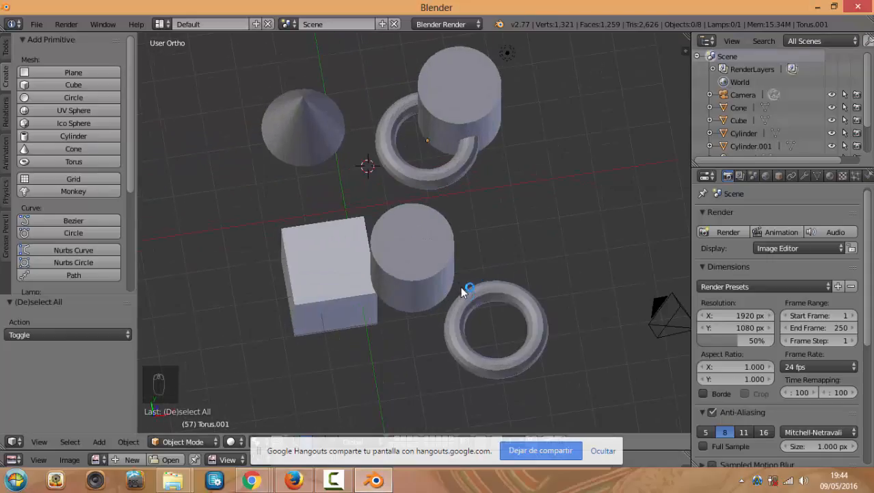
key(KP_7)
middle_drag(420, 292, 458, 258)
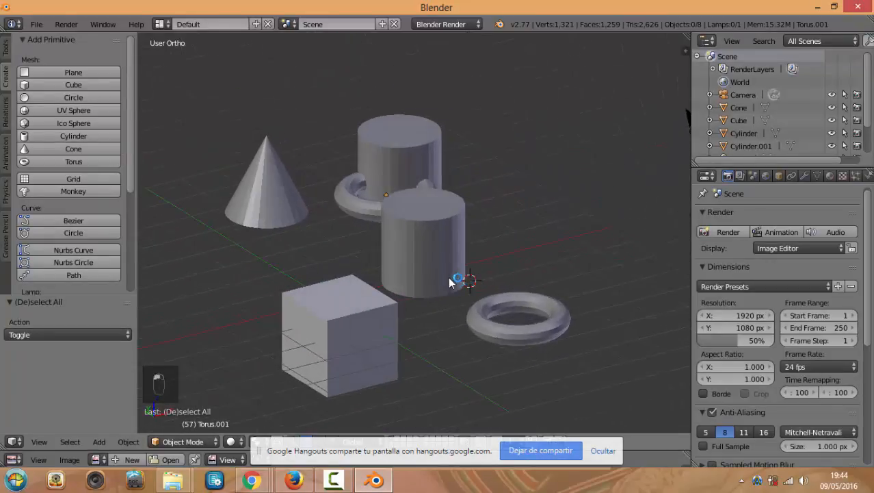
click(459, 274)
right_click(449, 259)
middle_drag(318, 248, 322, 264)
scroll(323, 264, up, 2)
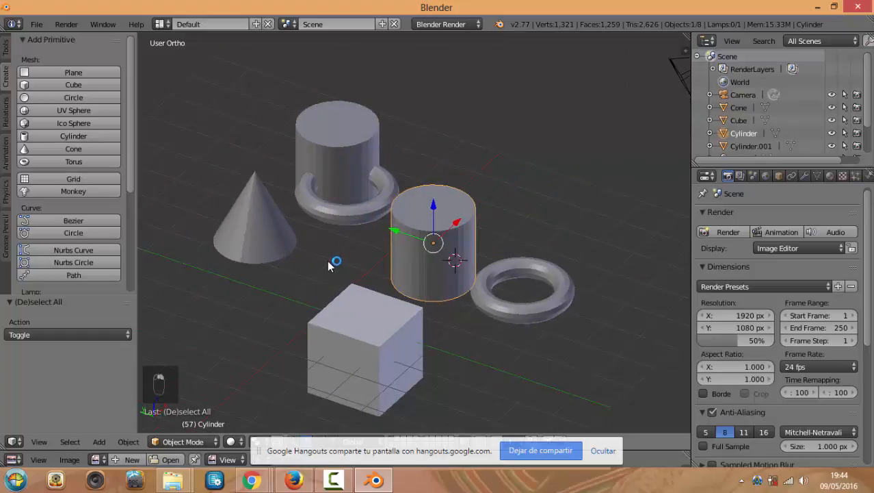
right_click(234, 234)
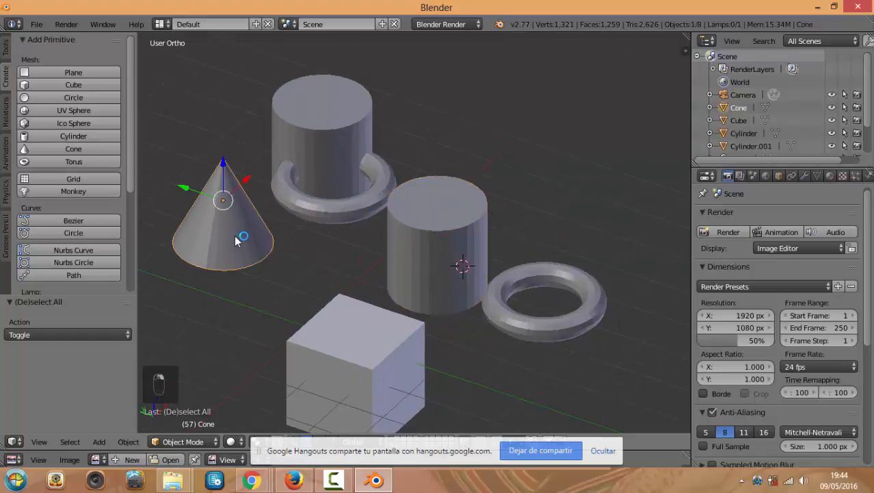
Frame Cylinder.001 and then the torus up close, and hide the screen-sharing notice
right_click(326, 154)
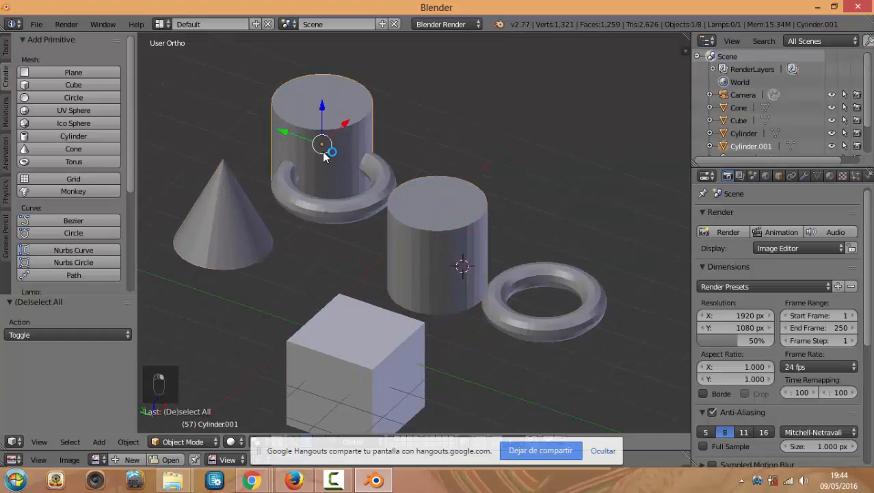
key(KP_Decimal)
scroll(353, 227, down, 3)
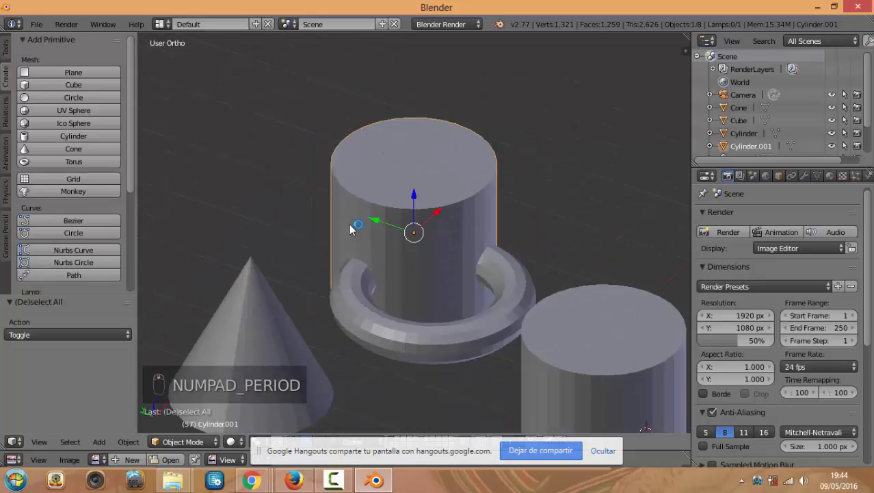
scroll(386, 259, down, 2)
right_click(561, 362)
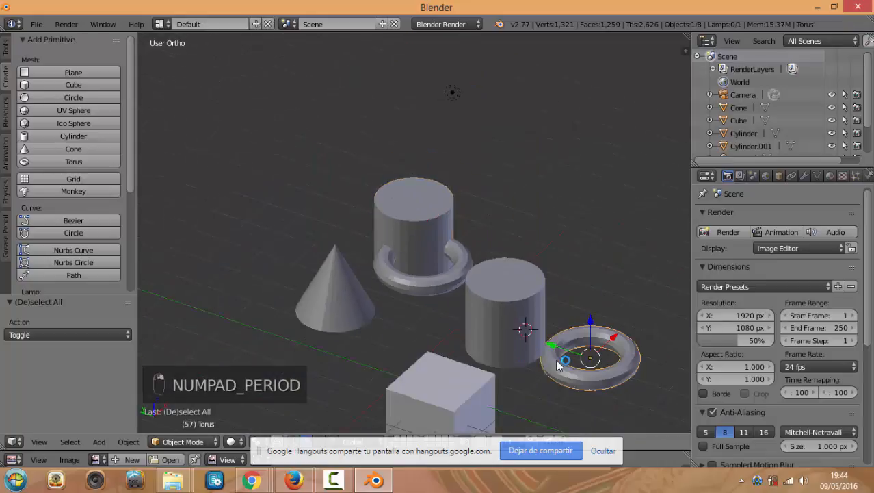
key(KP_Decimal)
scroll(419, 269, down, 3)
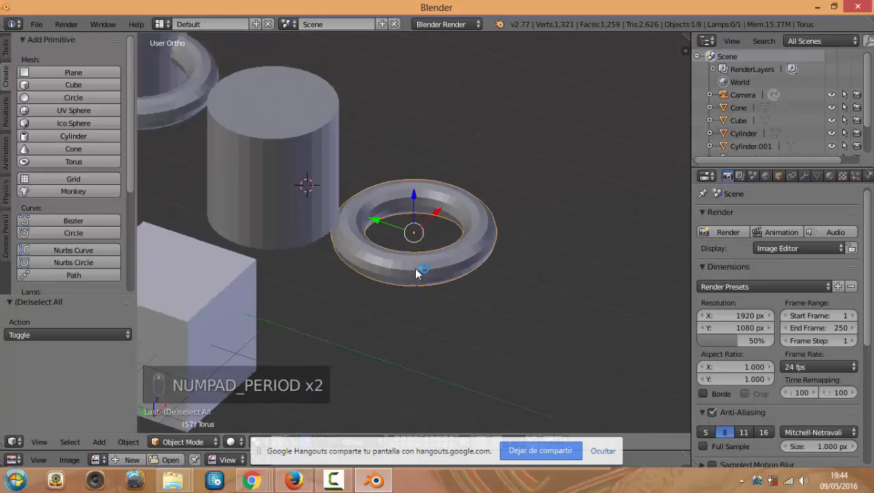
scroll(419, 270, down, 2)
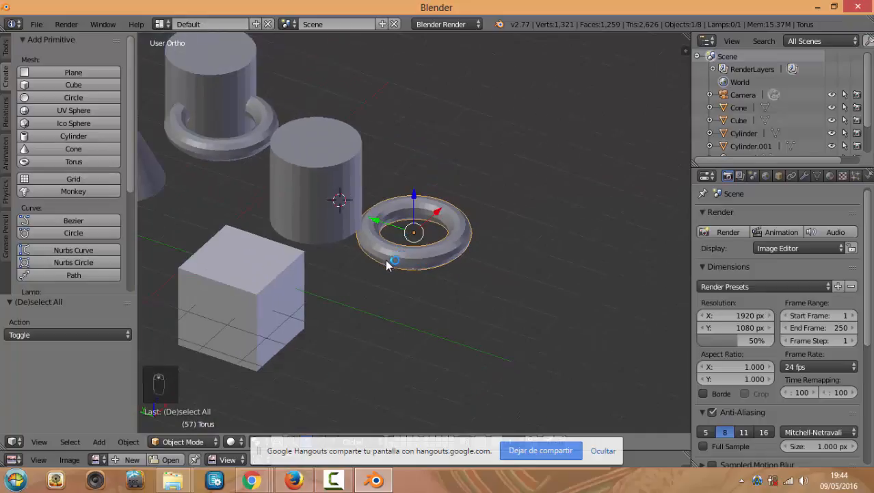
click(609, 454)
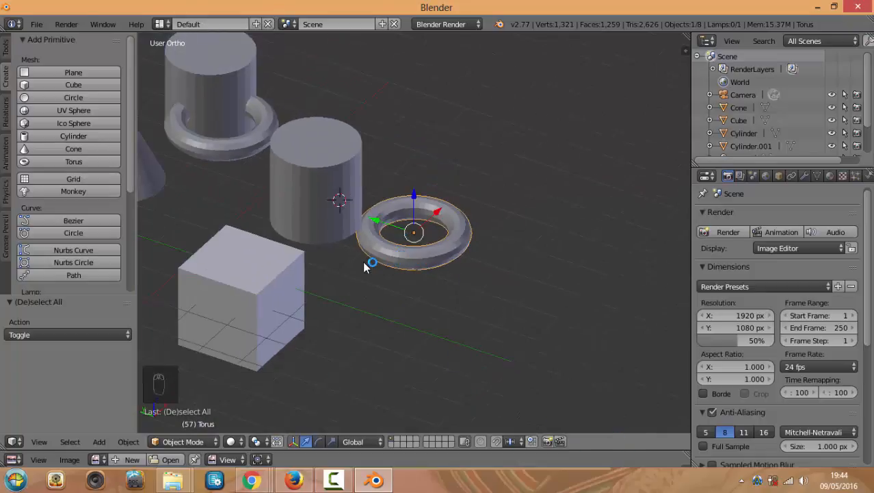
Select both cylinders, both tori and the cube together
middle_drag(371, 265, 430, 273)
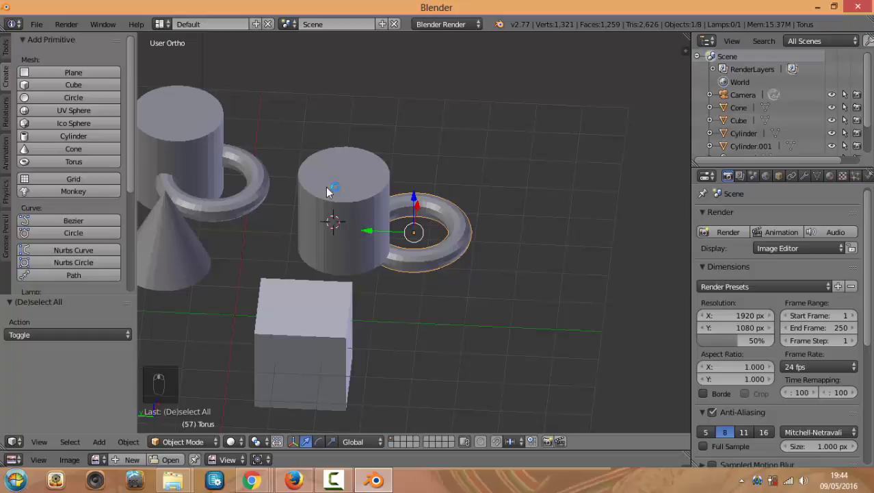
right_click(342, 205)
shift+right_click(441, 255)
shift+right_click(320, 188)
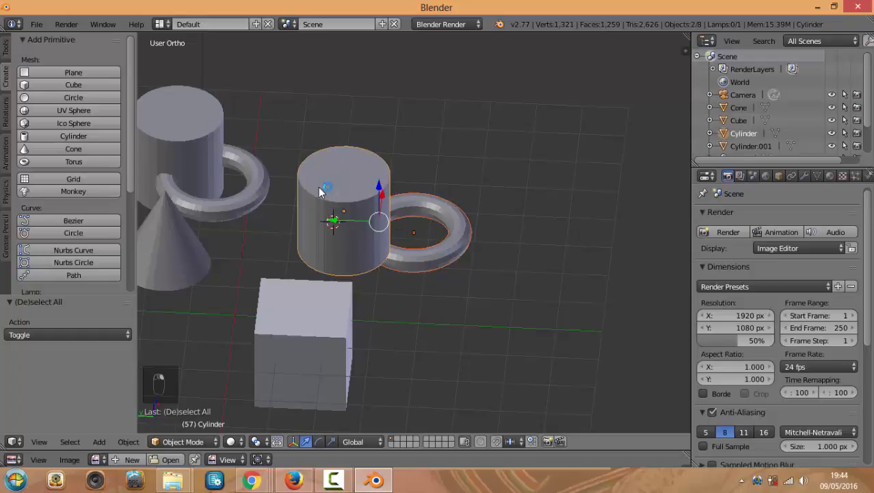
shift+right_click(331, 295)
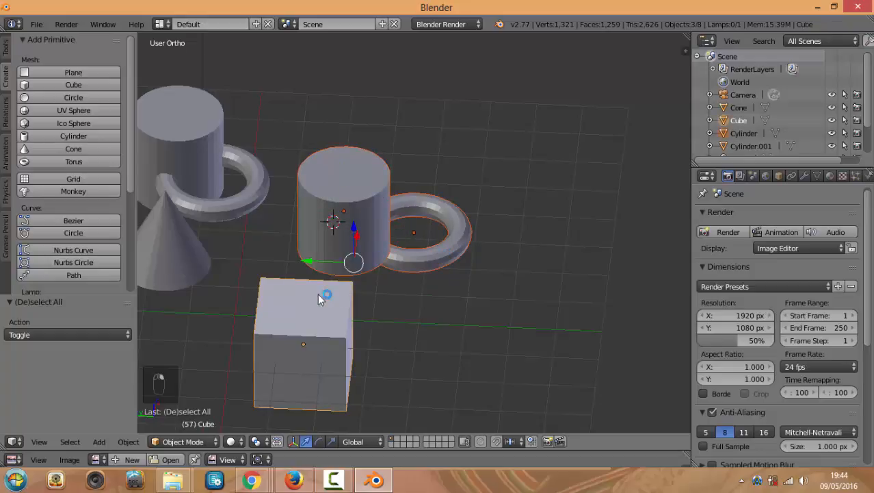
shift+right_click(207, 133)
shift+right_click(237, 204)
Move the five selected objects together by 0.941, -1.614, 0.385
middle_drag(315, 168, 312, 215)
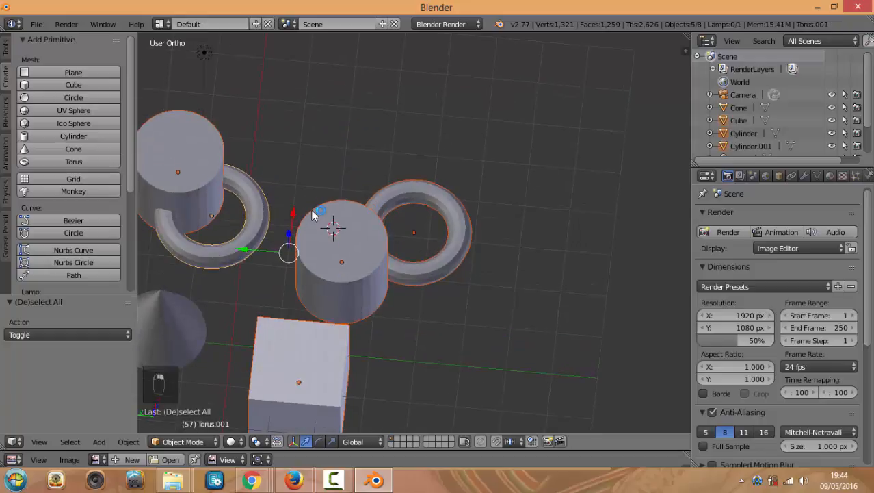
key(g)
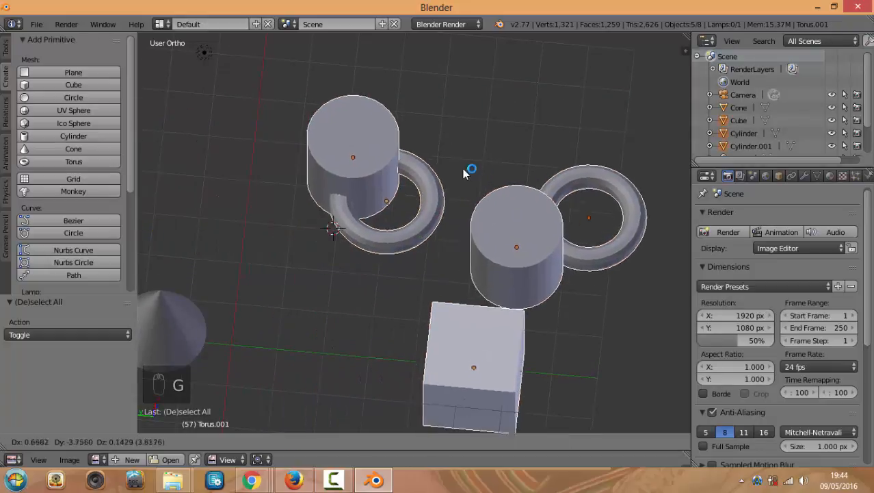
click(364, 214)
middle_drag(357, 165, 340, 155)
Remove the cone and the cube from the selection, leaving the cylinders and tori selected
shift+right_click(243, 283)
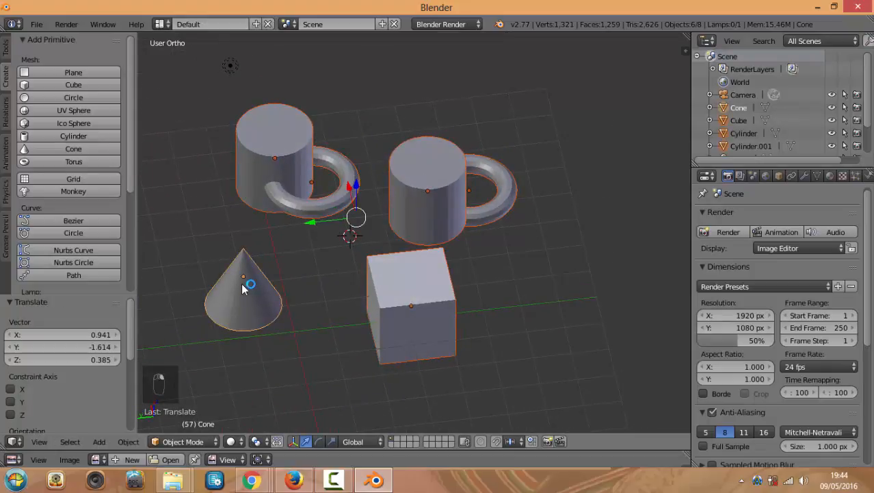
shift+right_click(279, 159)
shift+right_click(244, 279)
shift+right_click(322, 205)
shift+right_click(256, 281)
shift+right_click(256, 281)
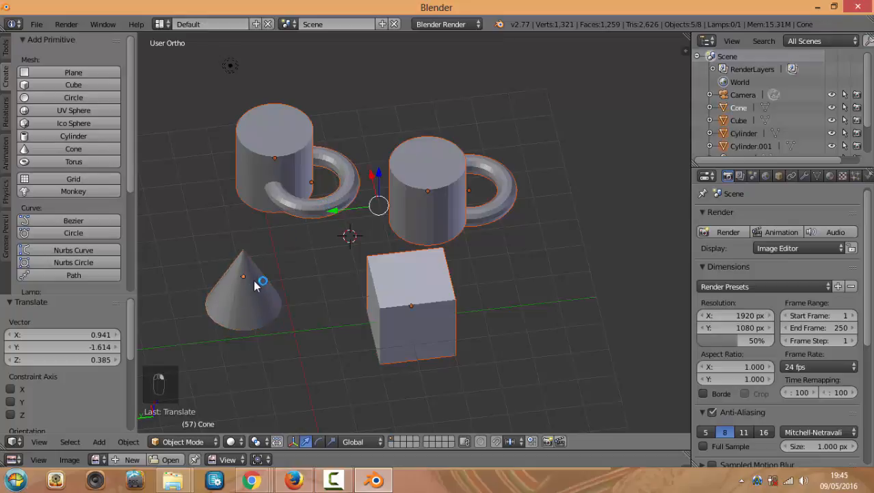
shift+right_click(446, 327)
shift+right_click(446, 326)
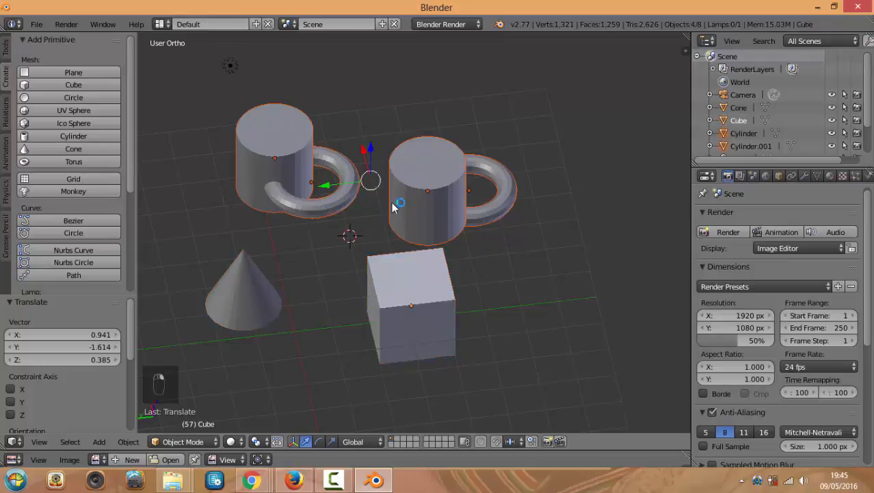
middle_drag(405, 200, 386, 236)
key(KP_7)
scroll(378, 236, down, 3)
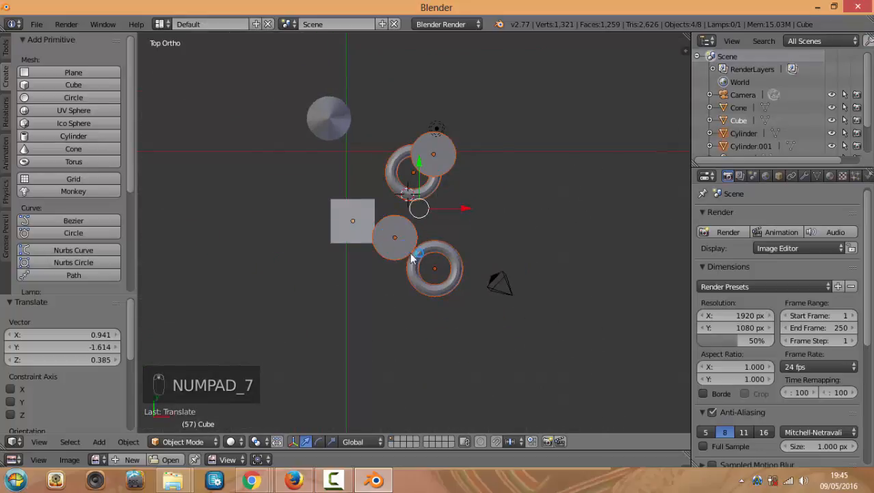
key(a)
key(a)
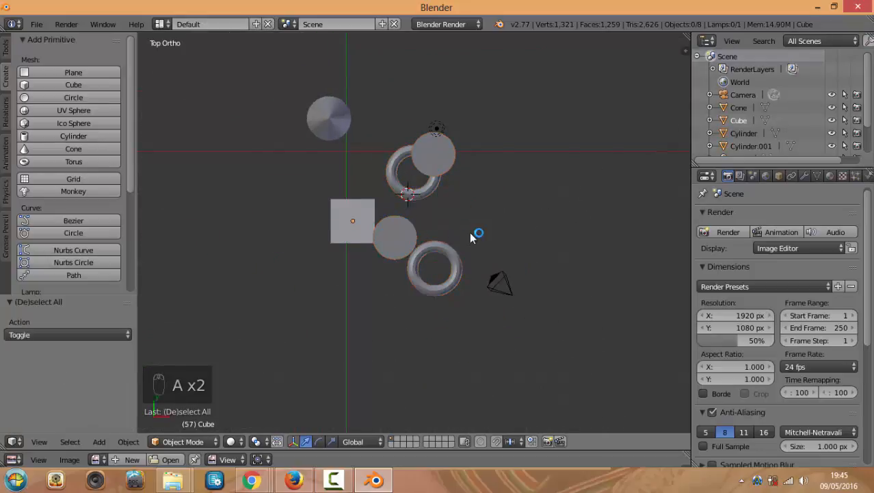
key(KP_1)
key(KP_3)
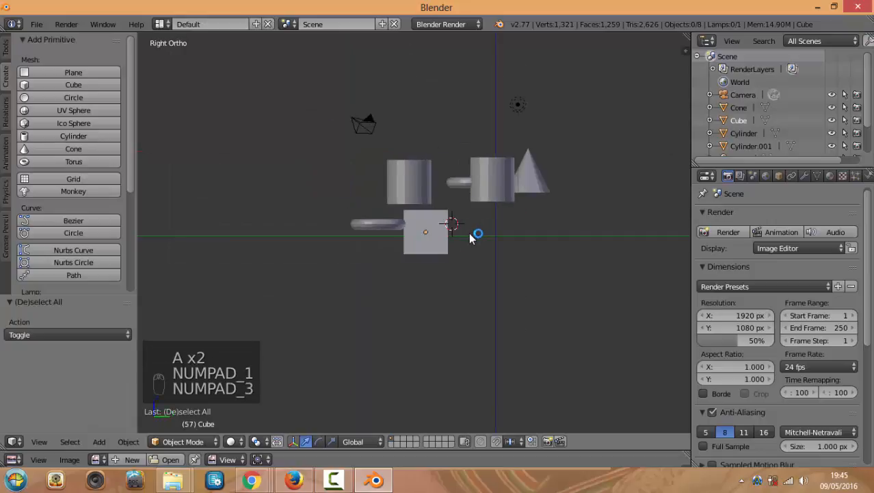
key(KP_7)
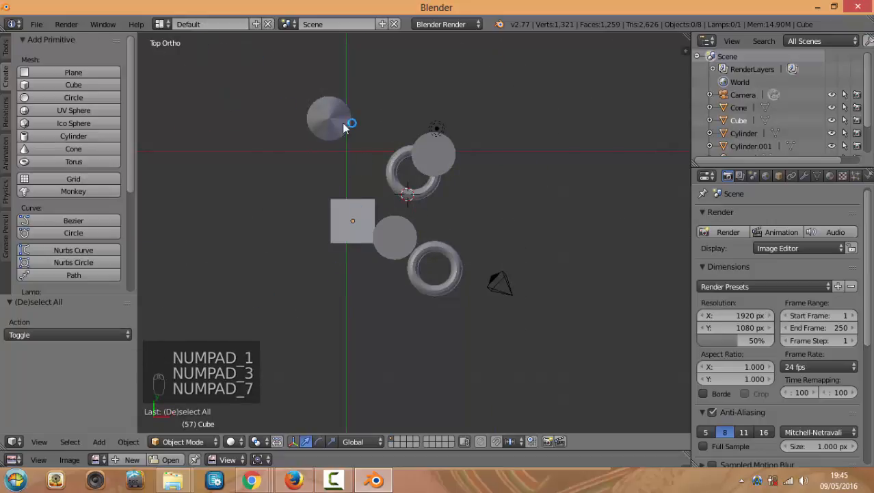
scroll(365, 210, down, 1)
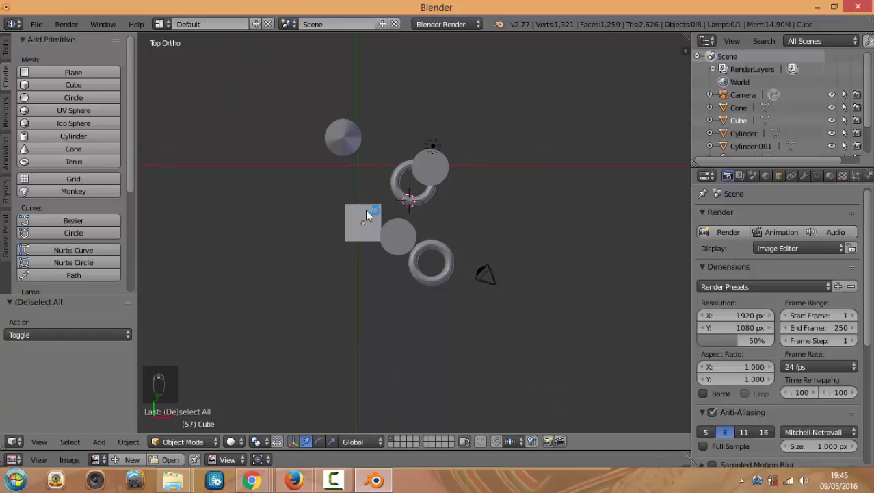
key(a)
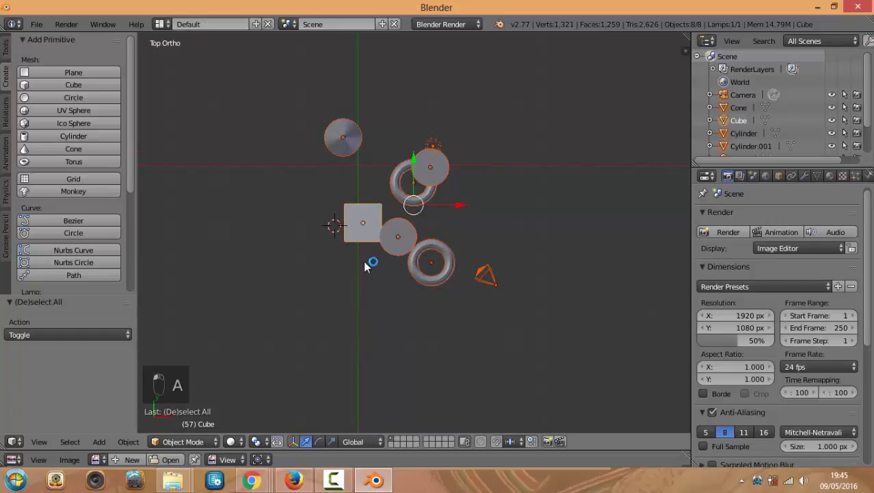
key(b)
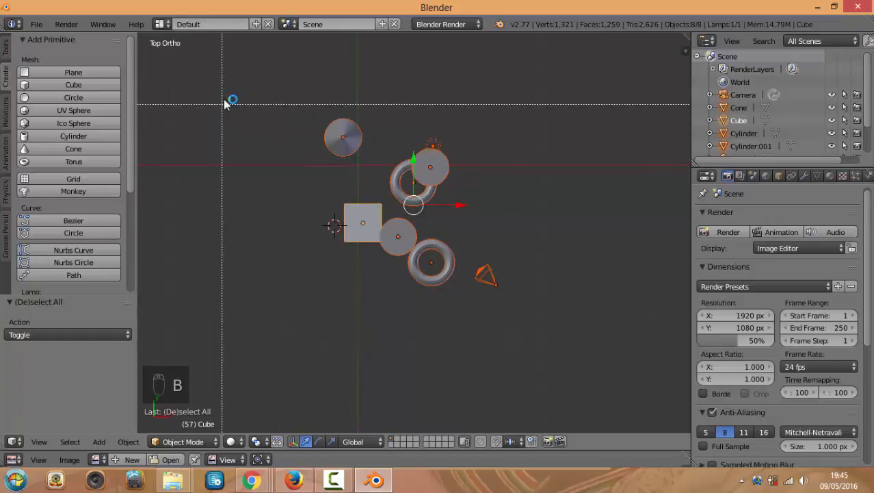
key(Escape)
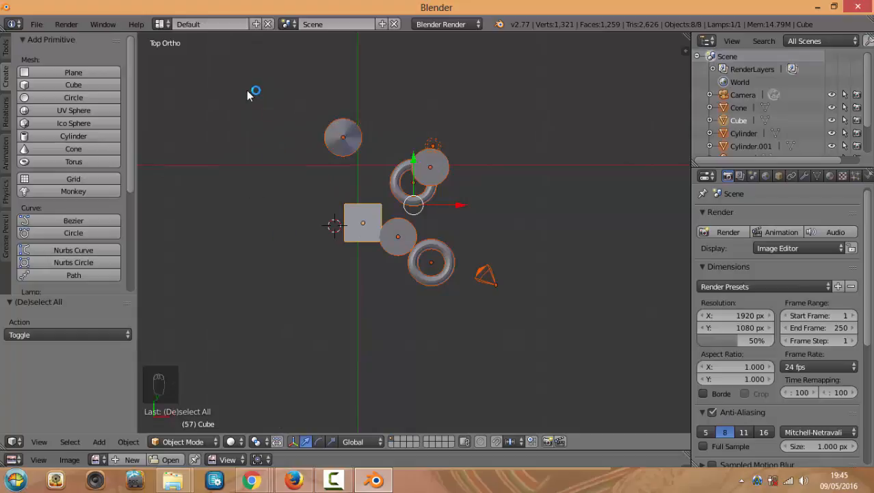
key(b)
drag(221, 70, 515, 297)
key(a)
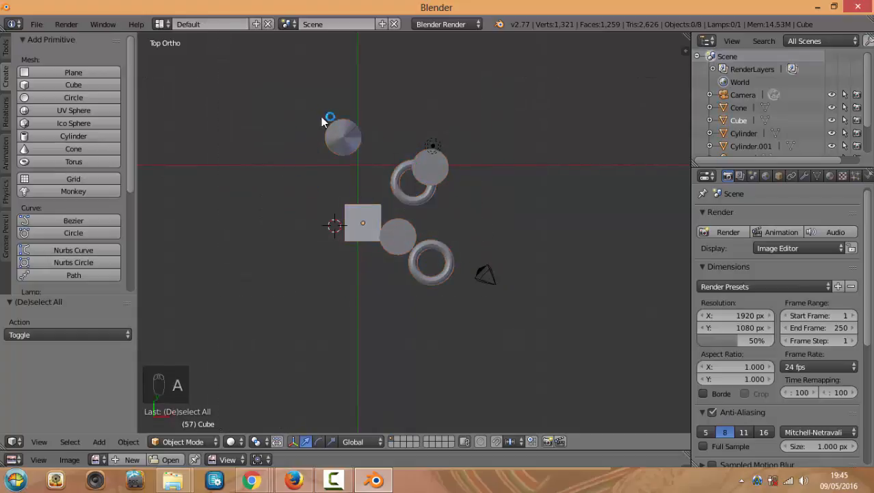
key(b)
drag(208, 69, 503, 228)
scroll(497, 228, up, 3)
middle_drag(498, 229, 441, 200)
key(KP_7)
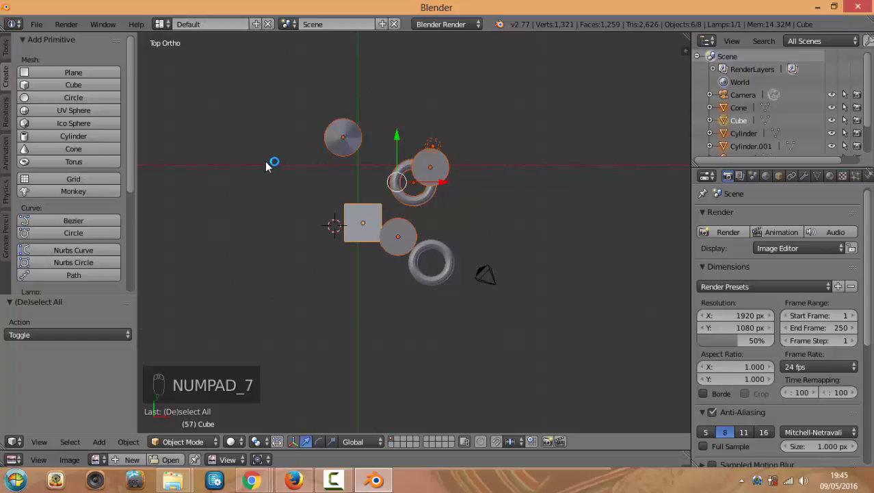
key(a)
key(a)
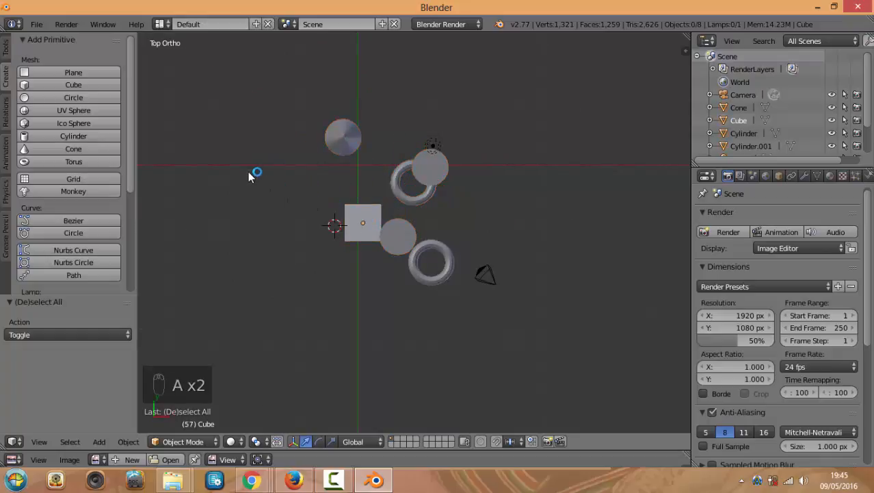
key(c)
Circle-select all the objects, then deselect them and return to top view
scroll(277, 189, down, 4)
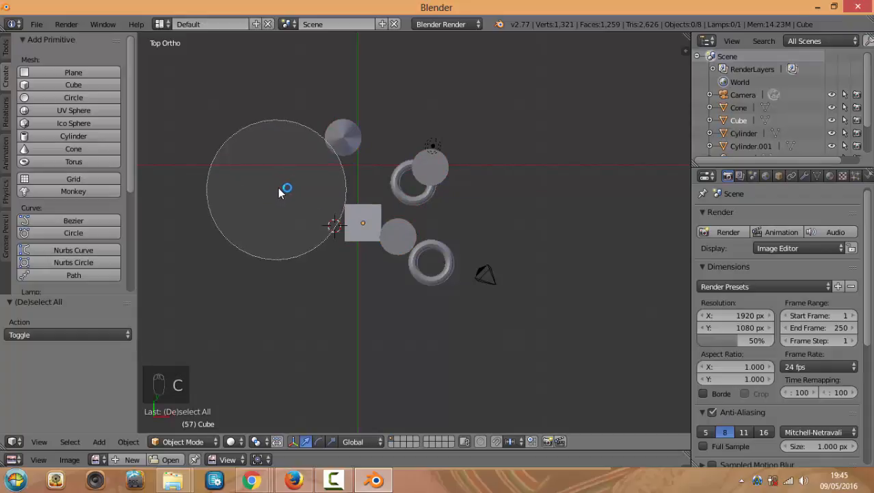
scroll(278, 188, down, 3)
scroll(277, 186, up, 7)
scroll(265, 198, down, 4)
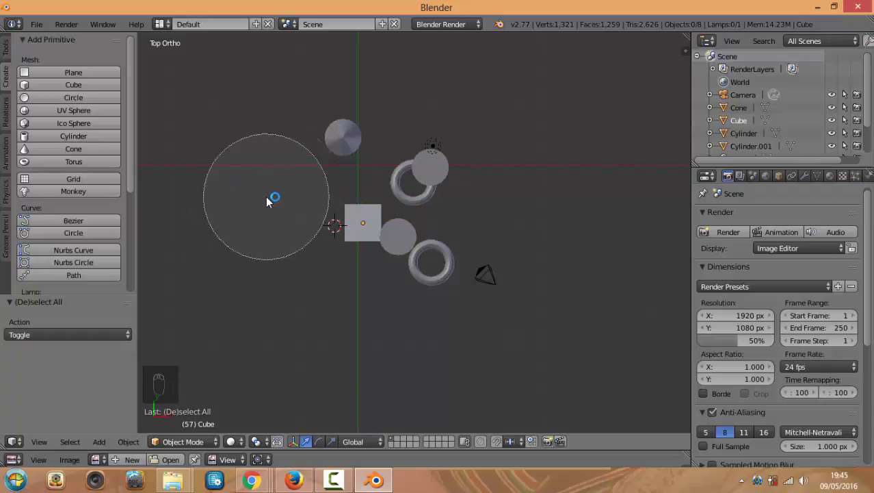
mouse_move(267, 198)
mouse_down()
mouse_move(279, 176)
mouse_move(310, 158)
mouse_move(421, 260)
mouse_move(350, 195)
mouse_up()
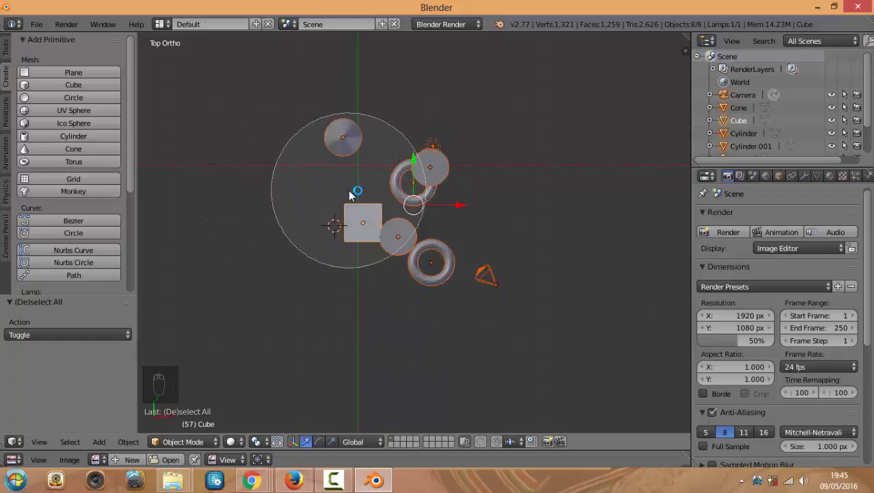
right_click(350, 195)
mouse_move(327, 226)
middle_down()
mouse_move(356, 157)
mouse_move(341, 195)
mouse_move(350, 230)
middle_up()
key(a)
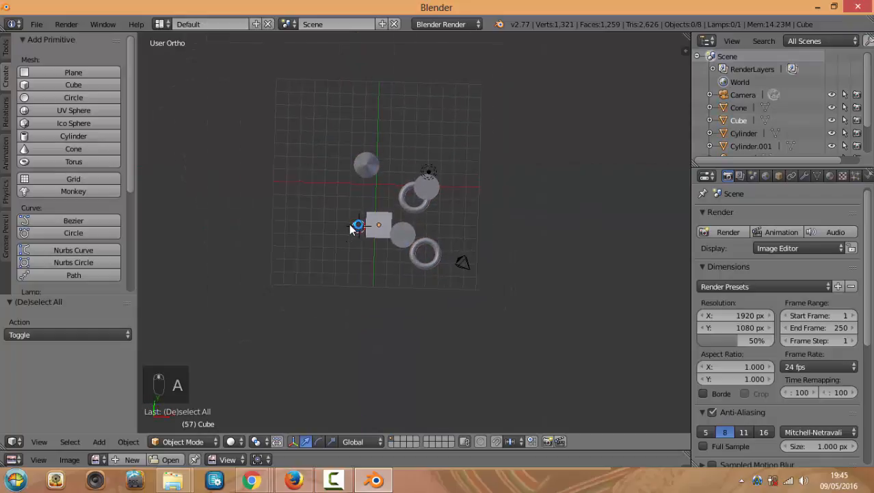
key(KP_7)
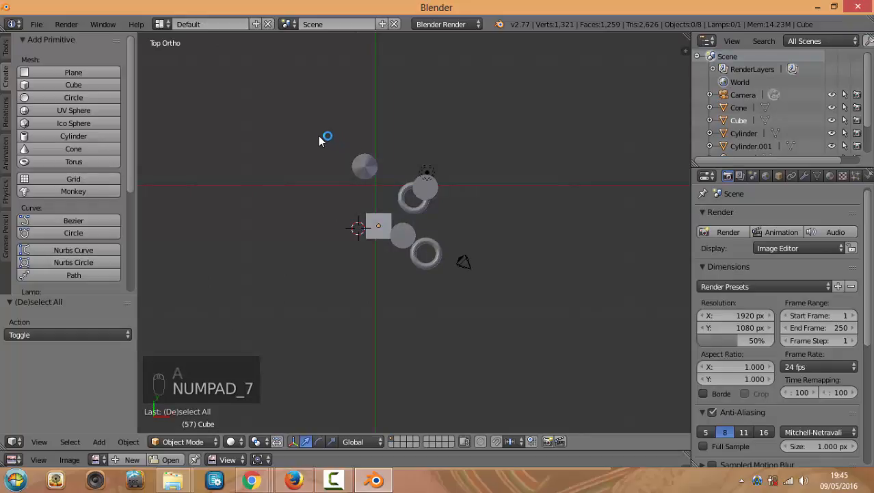
Lasso-select the cone, upper objects and lower torus, then clear the selection
mouse_move(346, 132)
ctrl+mouse_down()
mouse_move(334, 162)
mouse_move(408, 217)
mouse_move(426, 205)
mouse_move(463, 210)
mouse_move(477, 158)
ctrl+mouse_up()
scroll(463, 179, up, 2)
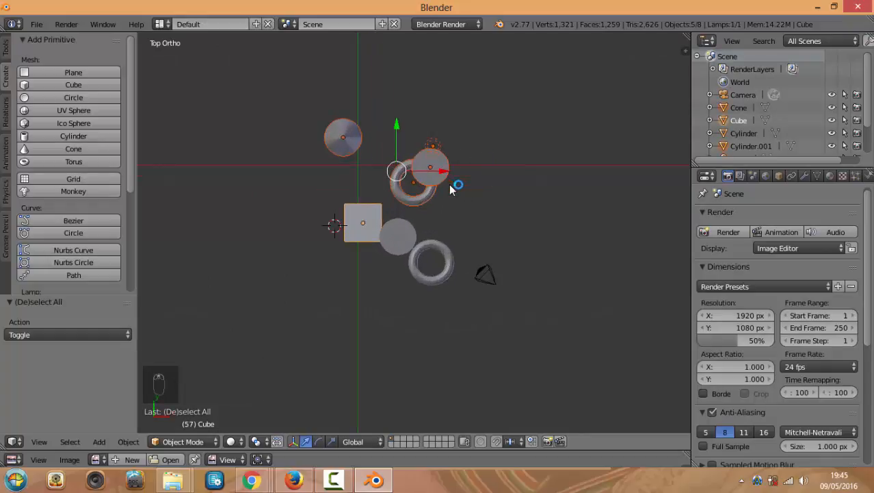
mouse_move(264, 103)
ctrl+mouse_down()
mouse_move(441, 154)
mouse_move(436, 100)
ctrl+mouse_up()
mouse_move(361, 242)
ctrl+mouse_down()
mouse_move(414, 278)
mouse_move(469, 221)
mouse_move(338, 220)
ctrl+mouse_up()
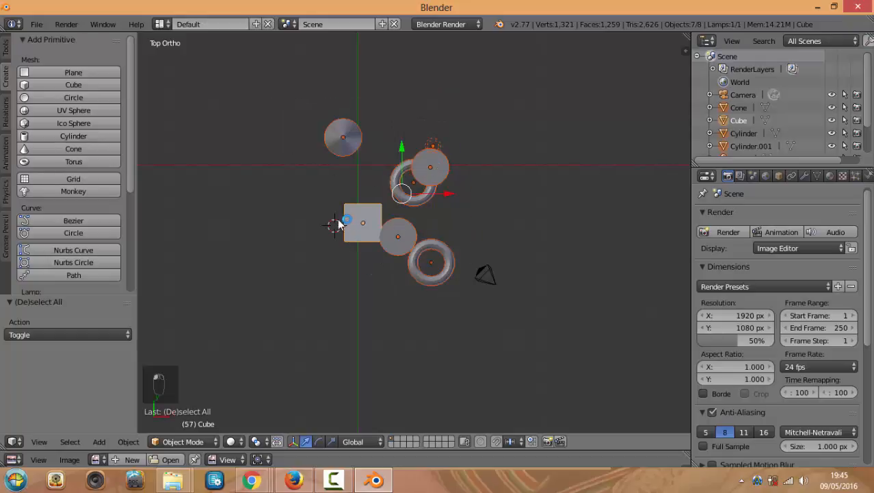
key(a)
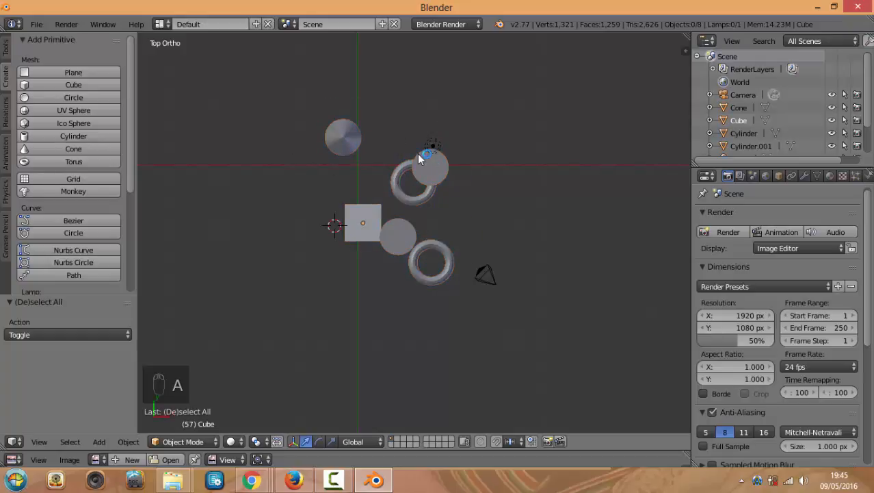
Box-select every object, then clear the selection and select only the cube
key(b)
drag(272, 70, 523, 286)
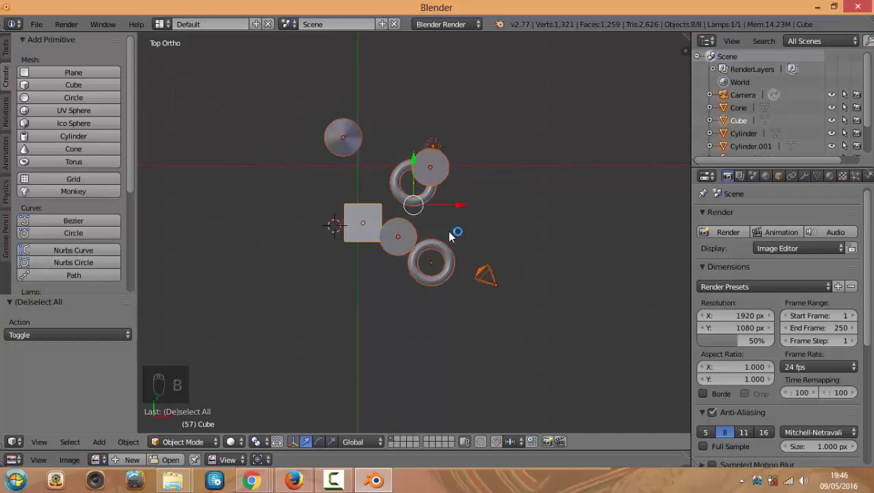
key(a)
key(a)
scroll(431, 254, up, 2)
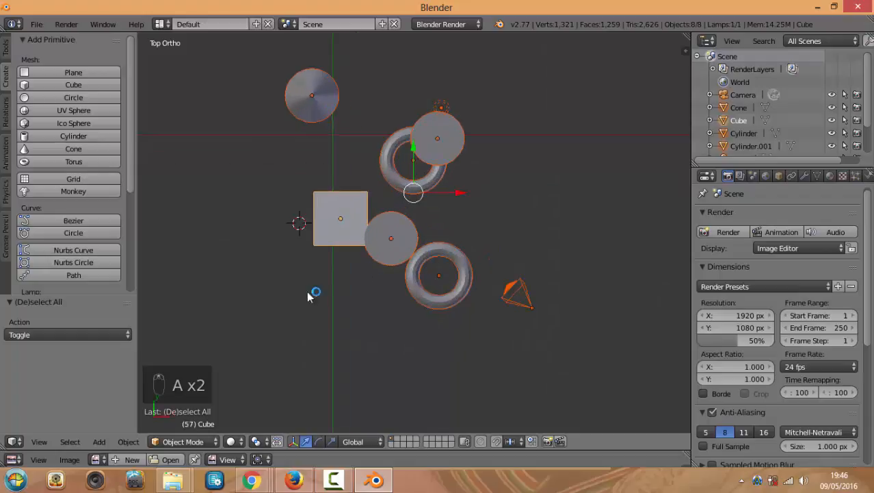
key(a)
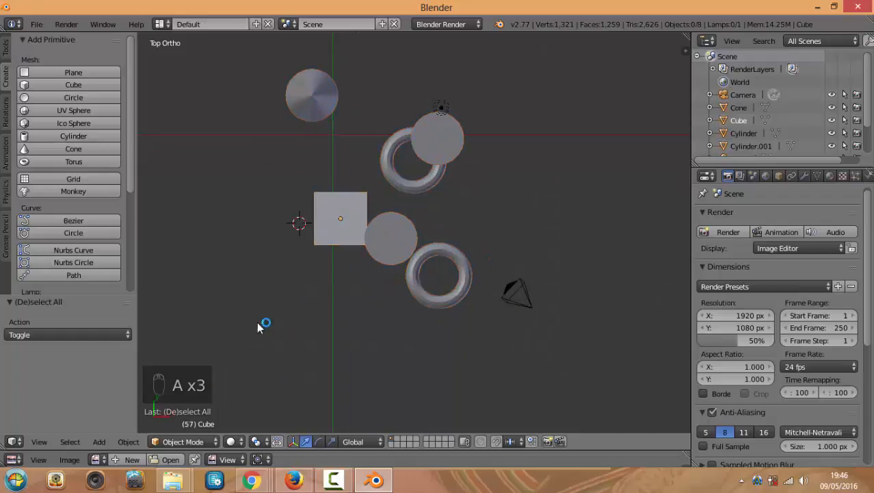
right_click(353, 223)
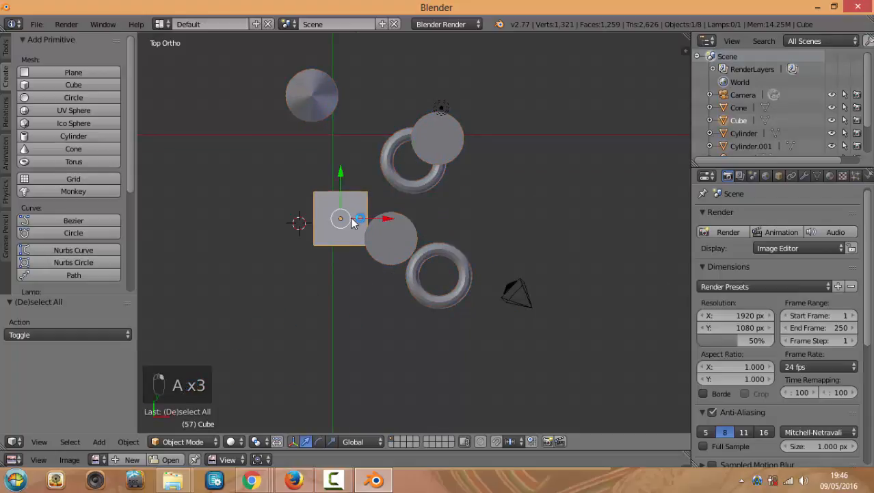
Select and deselect all objects while orbiting, then return to the top view
key(a)
key(a)
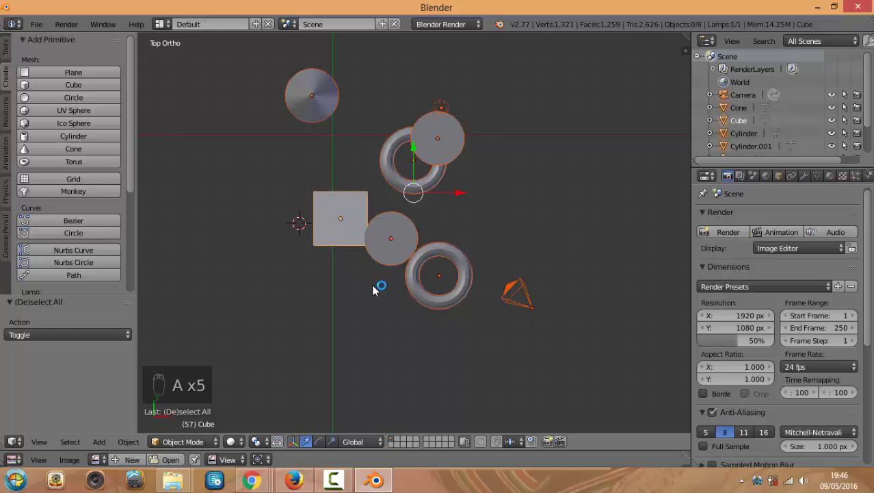
scroll(371, 286, down, 3)
middle_drag(367, 288, 404, 218)
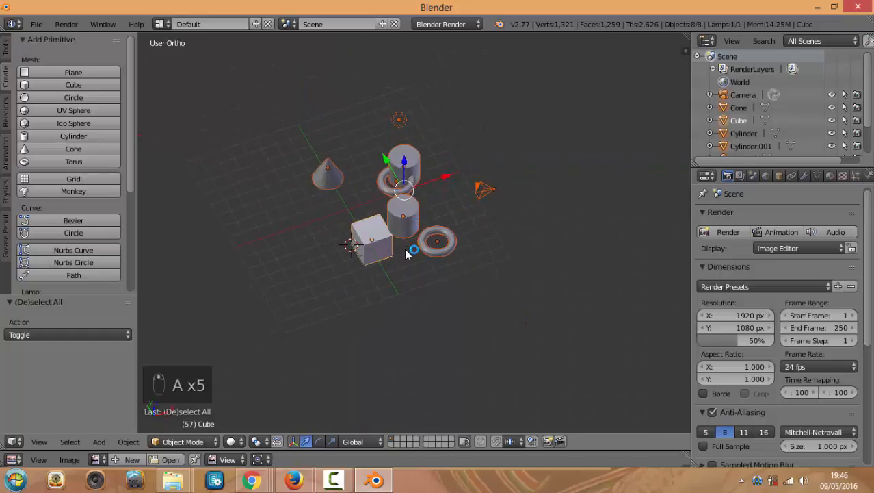
scroll(410, 249, up, 3)
key(a)
middle_drag(455, 256, 443, 270)
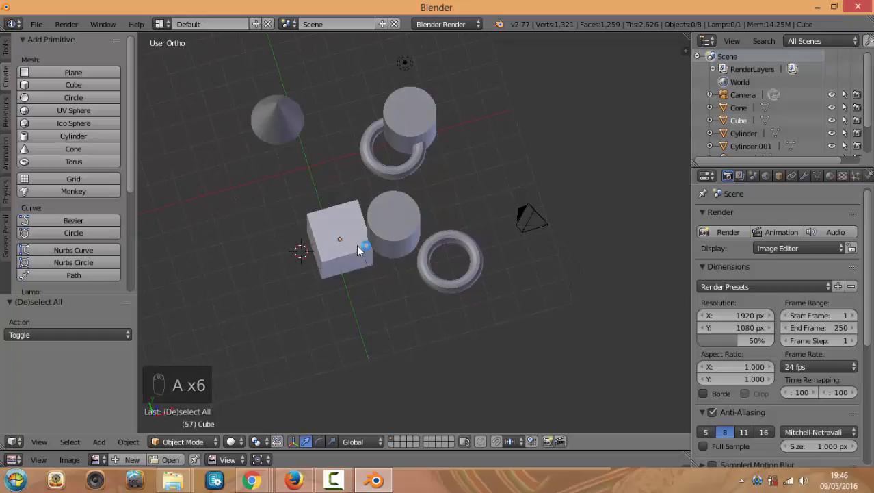
key(KP_7)
Select objects one by one: the upper torus, the lower cylinder, a torus and Cylinder.001
right_click(452, 159)
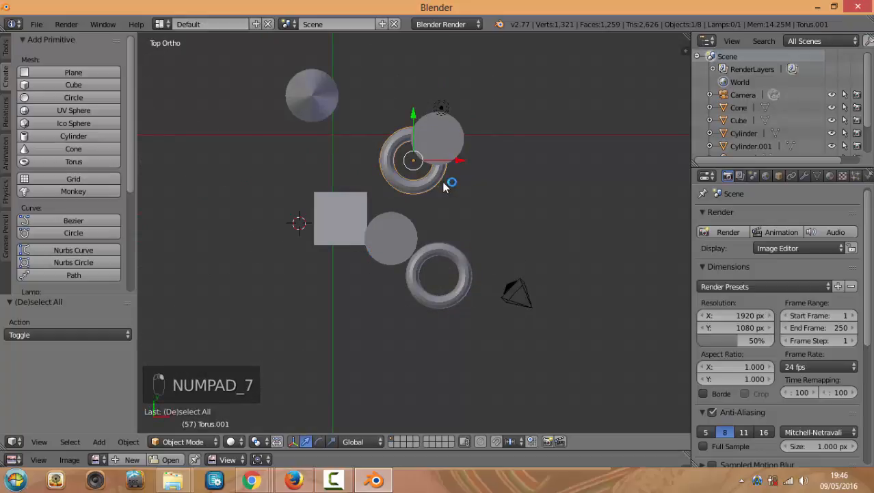
key(a)
key(a)
key(a)
key(a)
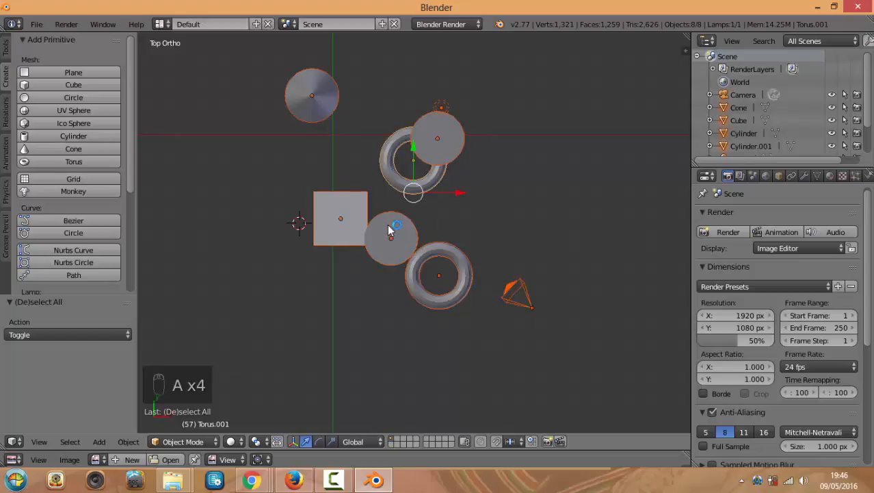
middle_drag(389, 230, 394, 201)
scroll(361, 245, up, 2)
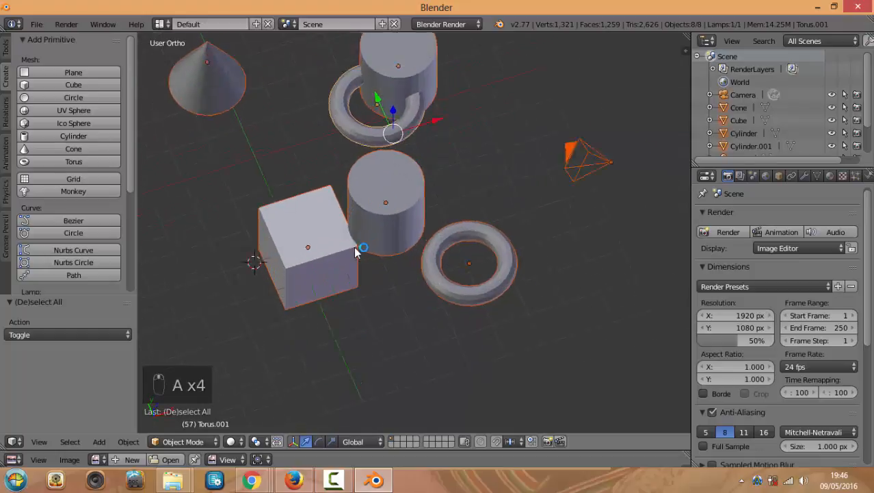
right_click(377, 192)
scroll(397, 206, up, 2)
right_click(331, 134)
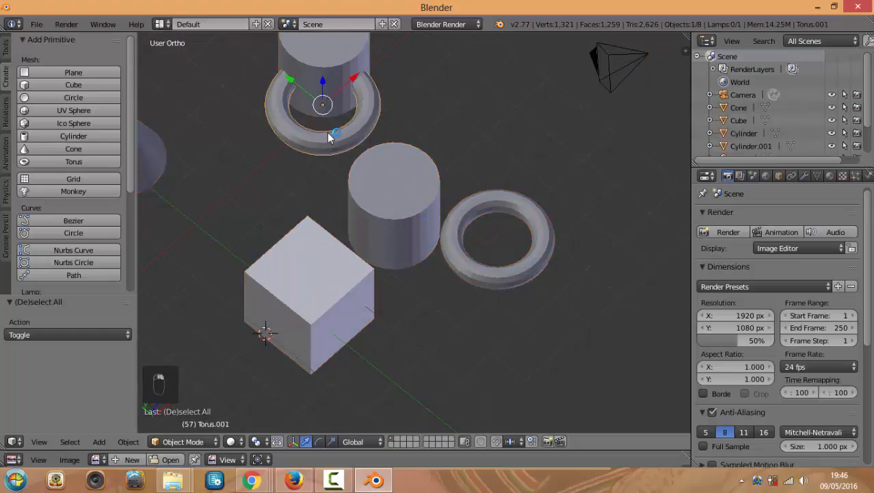
right_click(356, 75)
scroll(429, 210, down, 4)
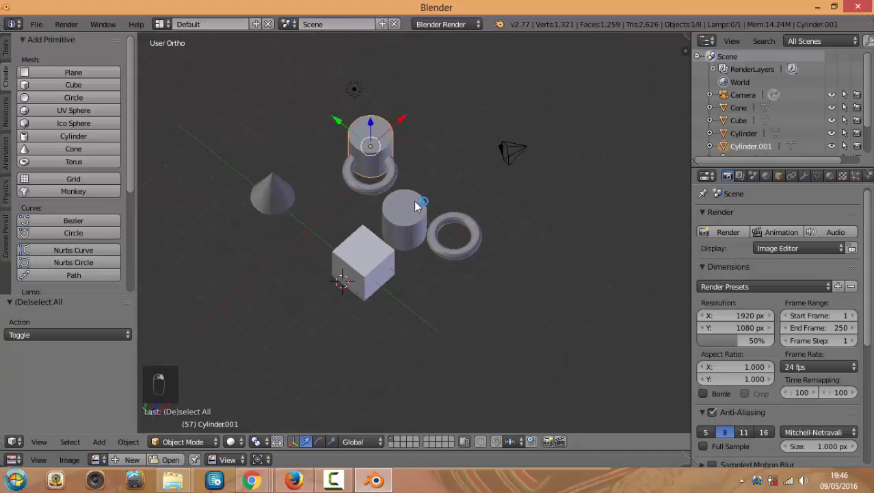
Orbit around the scene to a new angle and select only the cylinder
key(a)
key(a)
key(a)
key(a)
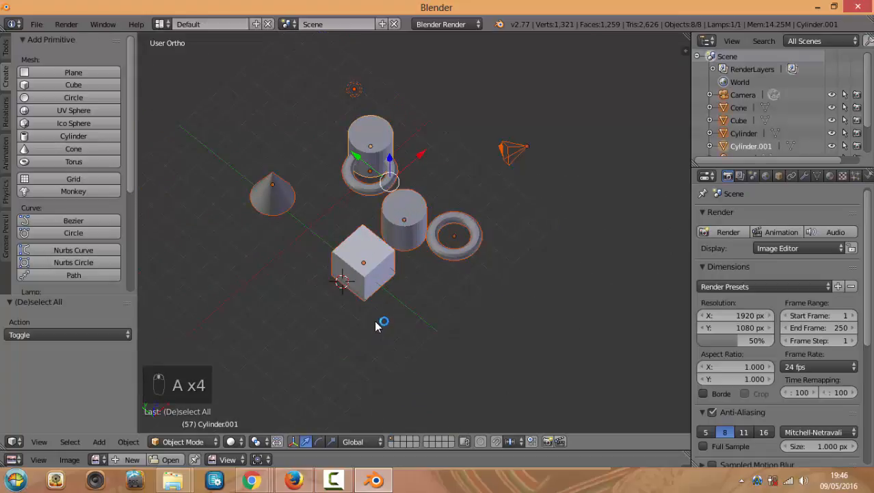
scroll(375, 321, down, 2)
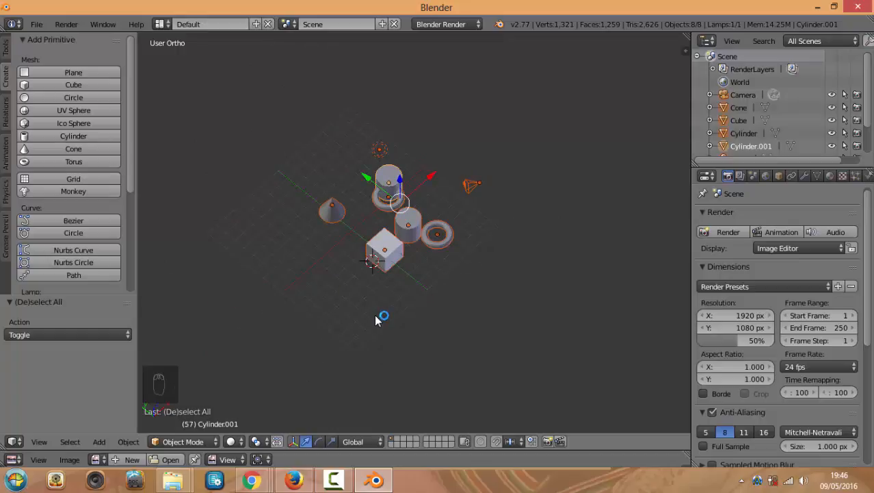
scroll(414, 284, up, 2)
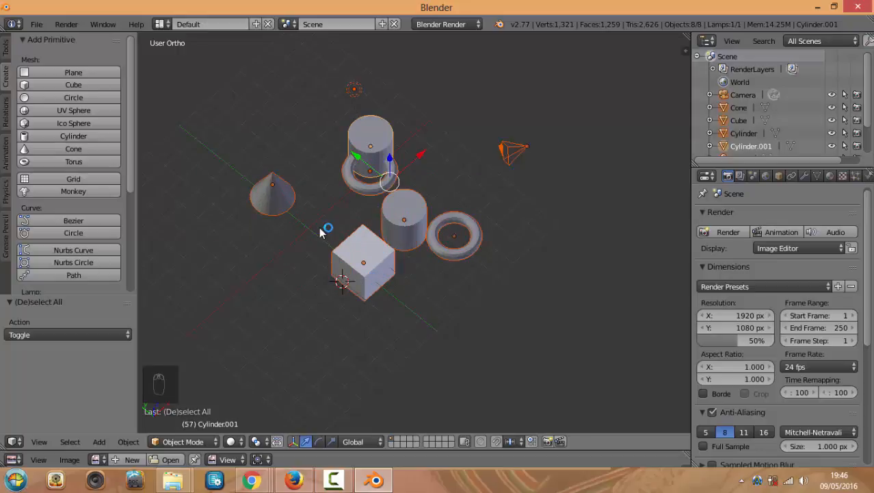
middle_drag(320, 232, 446, 300)
scroll(432, 275, up, 3)
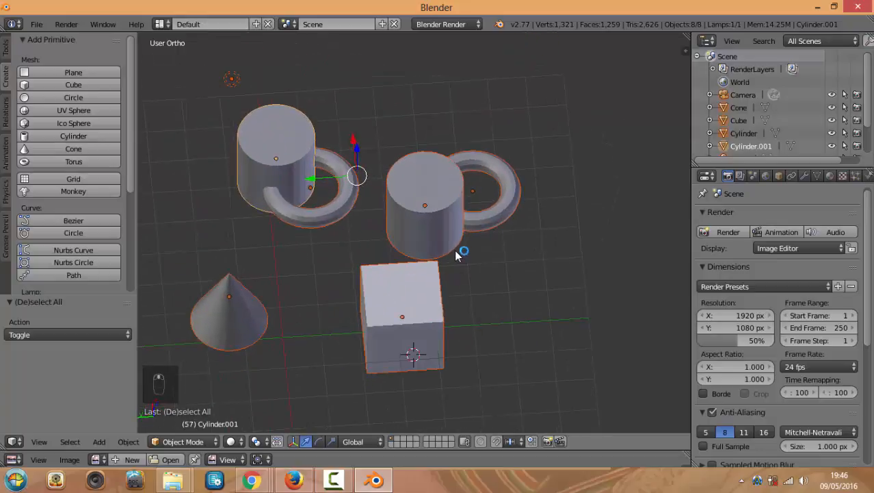
scroll(451, 243, down, 3)
middle_drag(445, 230, 425, 254)
right_click(423, 216)
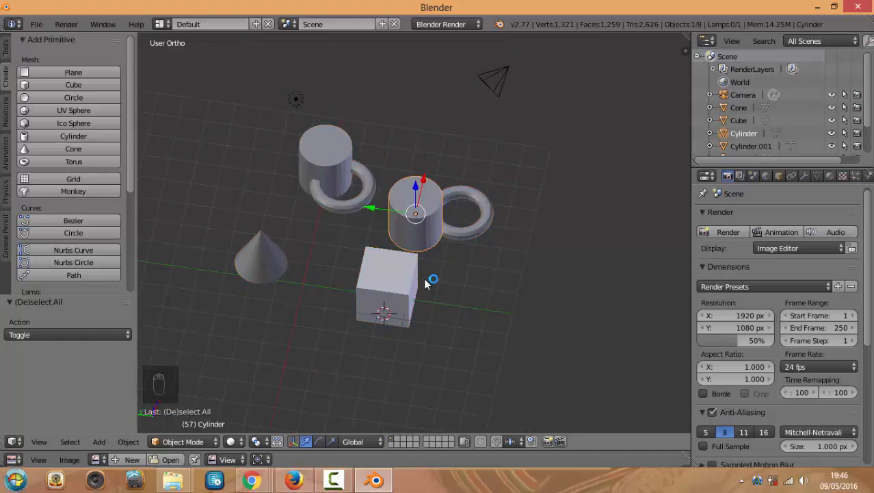
Isolate the cylinder in Local View repeatedly, orbiting it, then switch to Top Ortho view
key(KP_Divide)
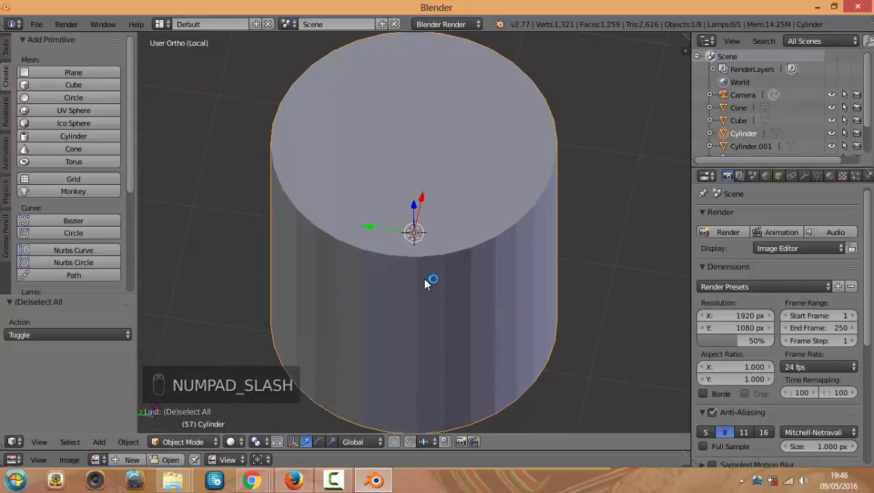
key(KP_Divide)
key(KP_Divide)
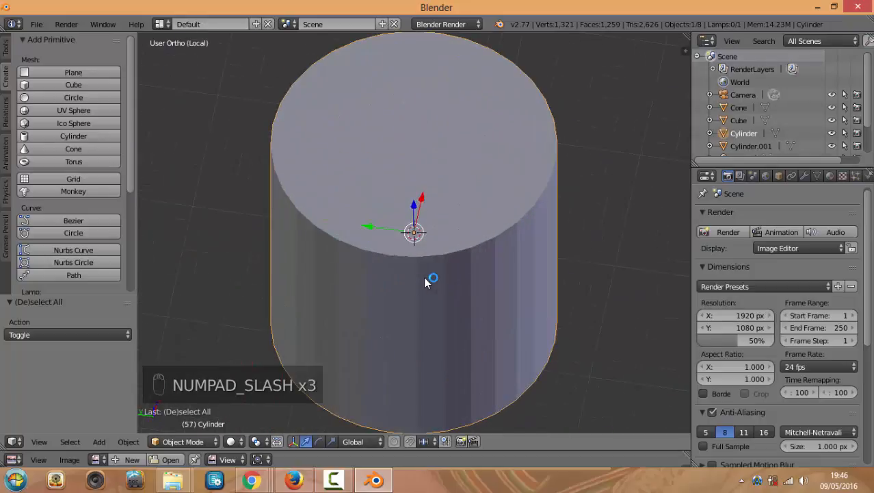
scroll(424, 281, down, 5)
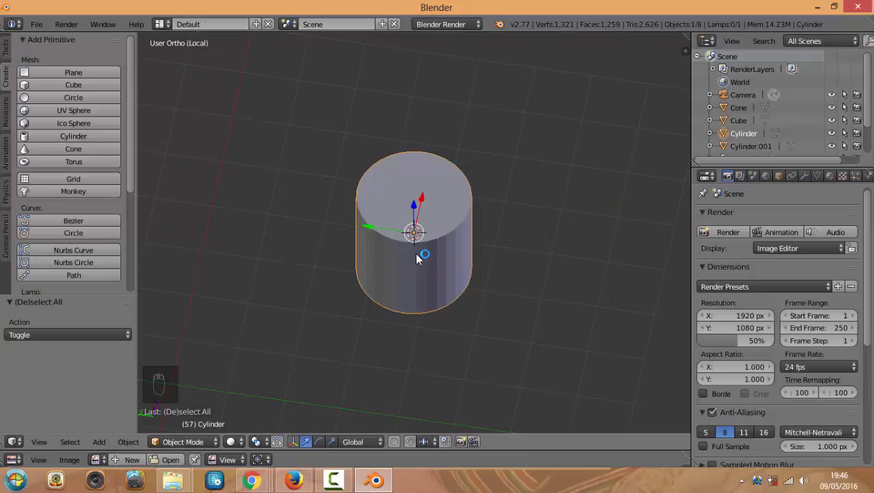
mouse_move(419, 256)
middle_down()
mouse_move(453, 233)
mouse_move(433, 250)
middle_up()
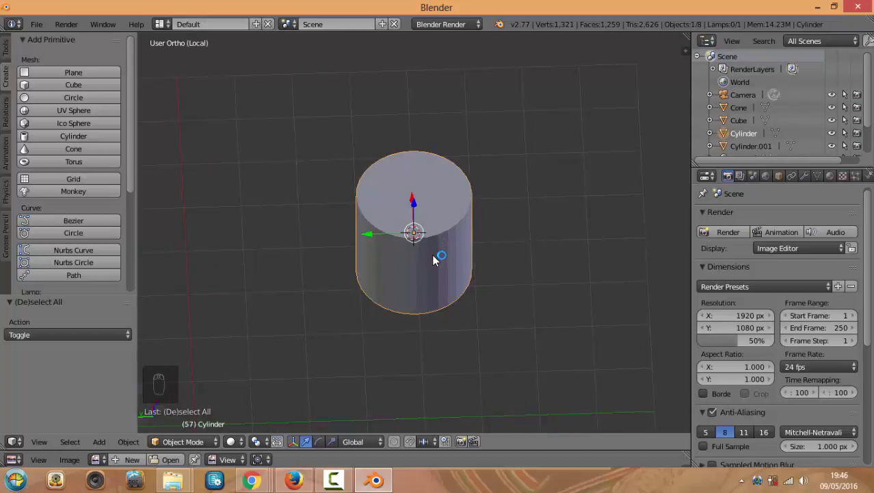
key(KP_Divide)
key(KP_Divide)
key(KP_Divide)
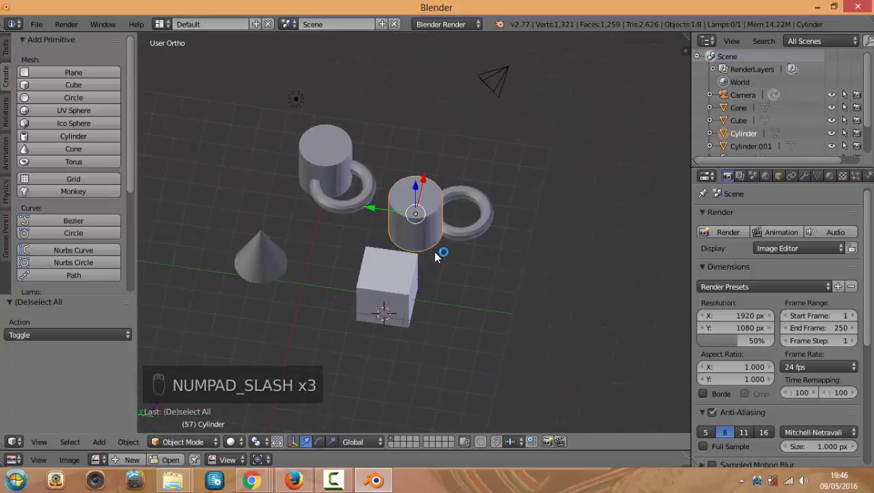
key(KP_Divide)
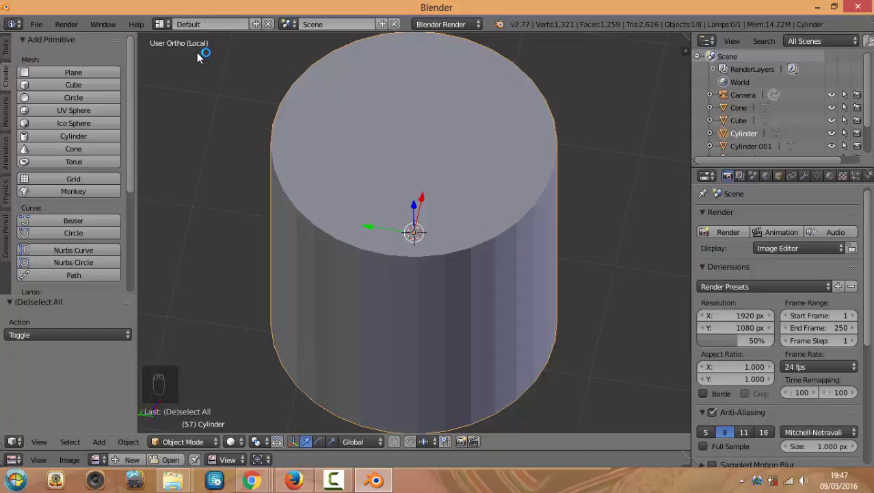
scroll(328, 133, down, 2)
key(KP_Divide)
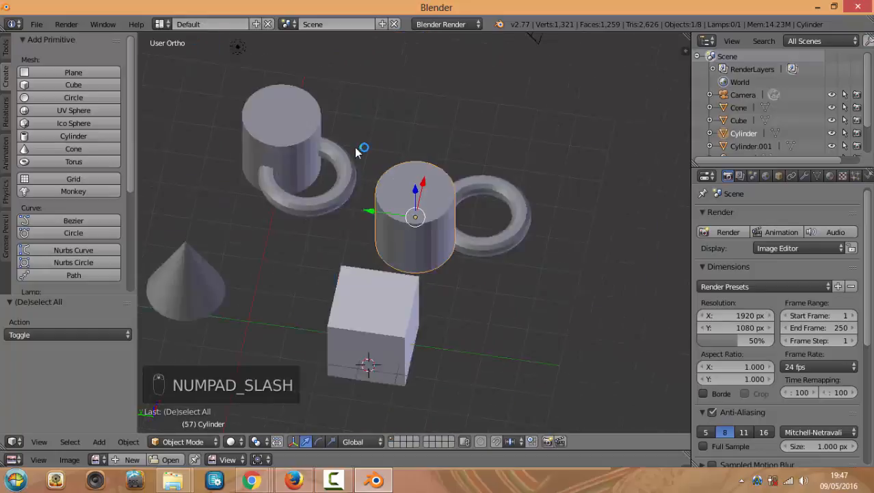
key(KP_Divide)
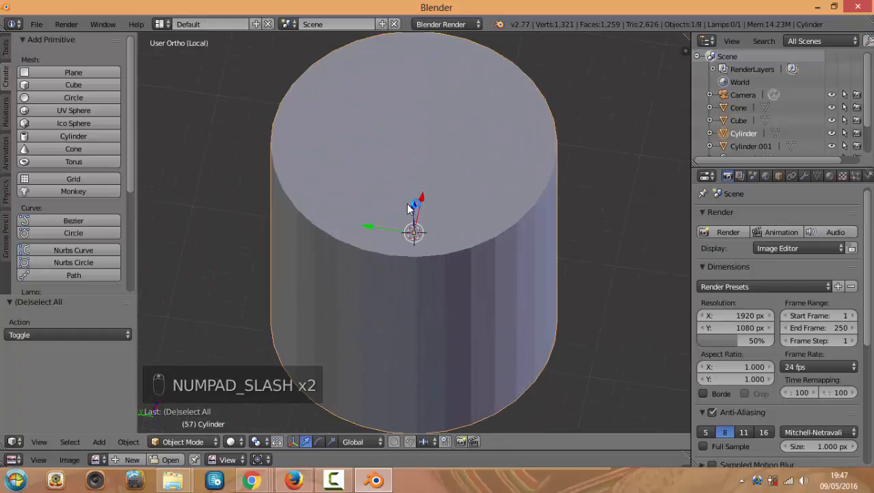
key(KP_Divide)
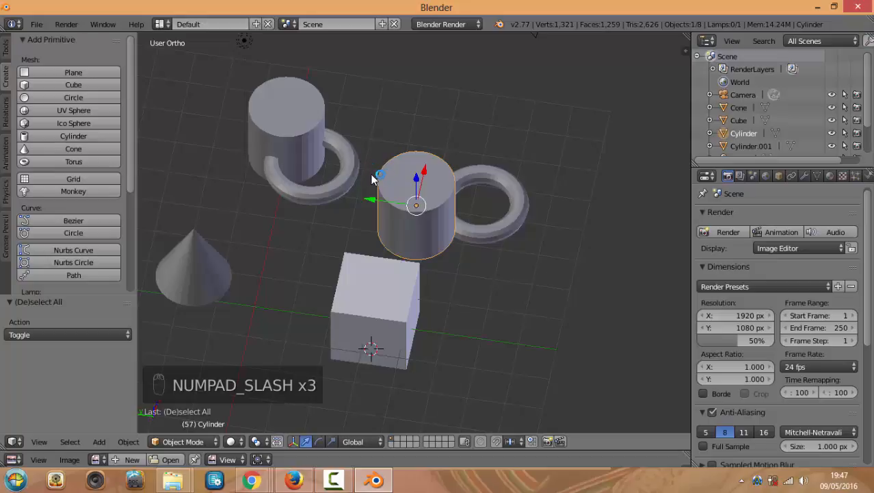
key(KP_7)
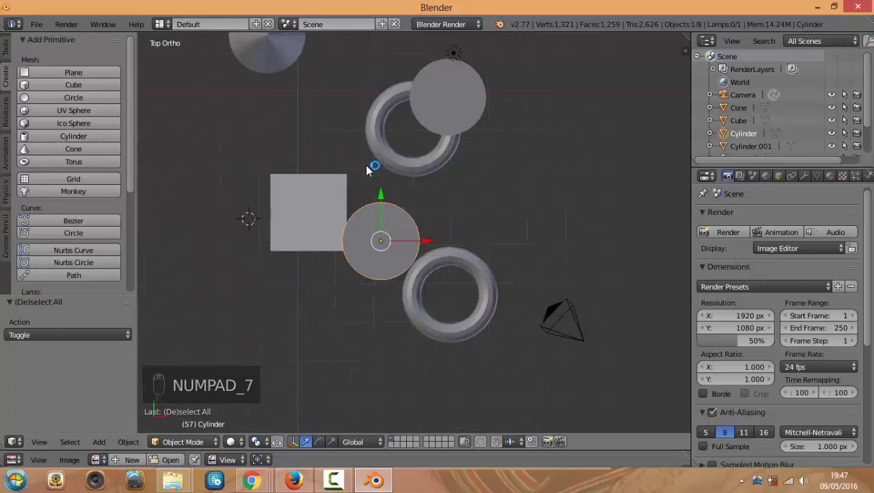
Raise the border twice so the lower image editor grows, keeping the top-down view
scroll(364, 171, down, 3)
middle_drag(373, 218, 388, 205)
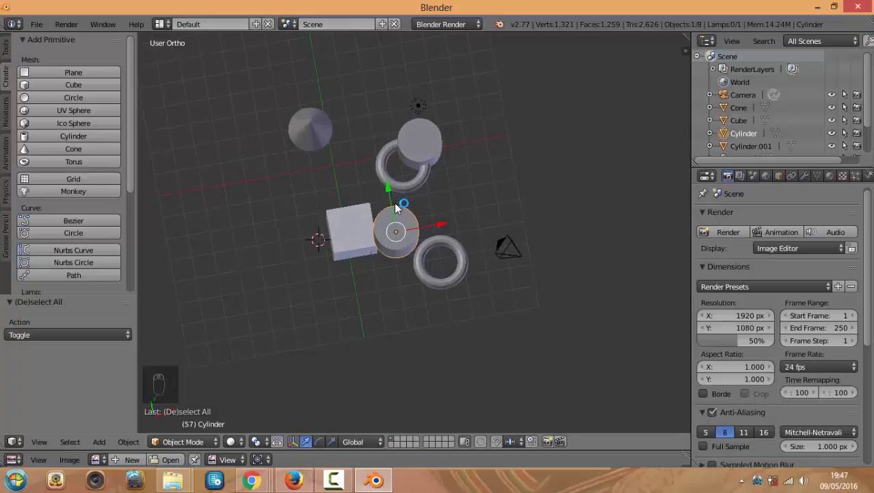
key(KP_7)
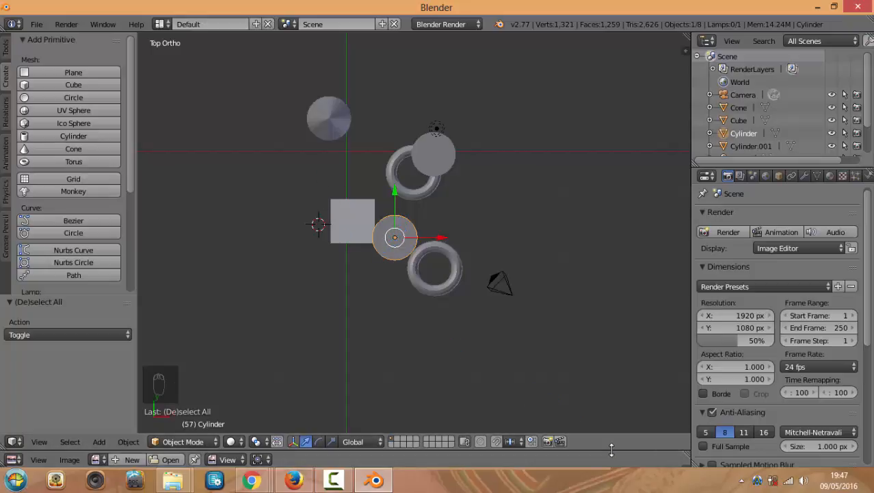
drag(612, 448, 612, 367)
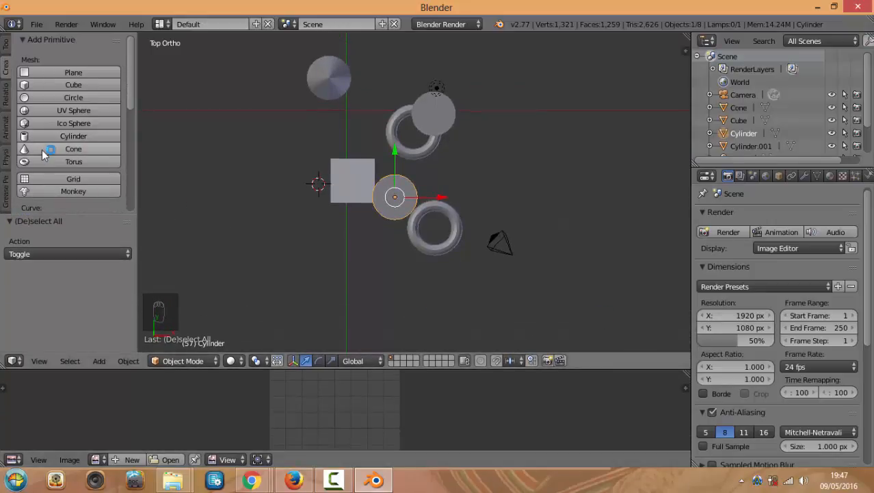
click(13, 360)
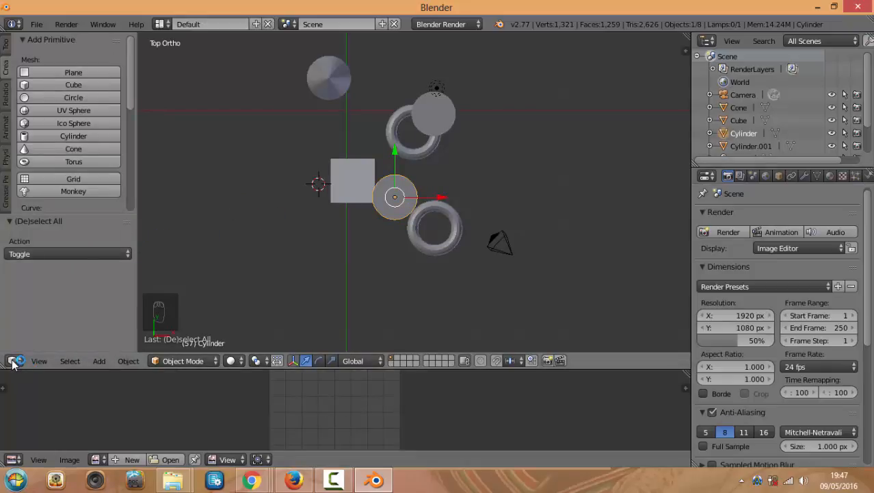
click(14, 362)
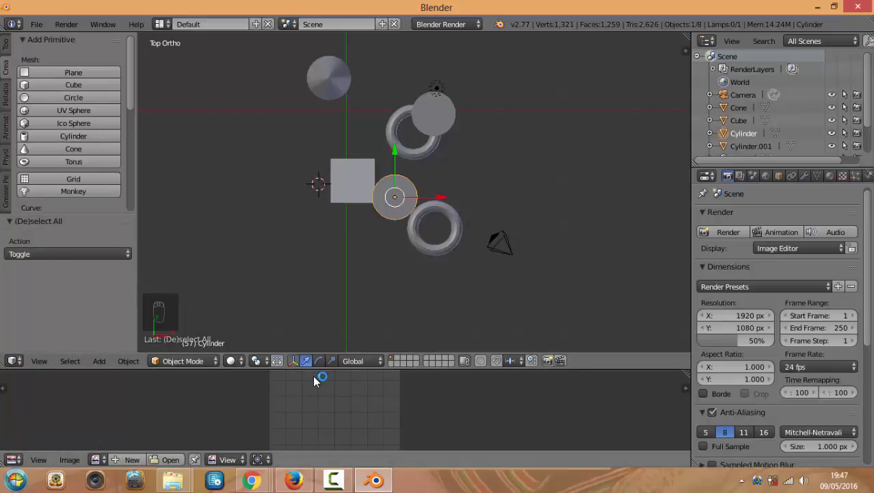
drag(315, 369, 314, 281)
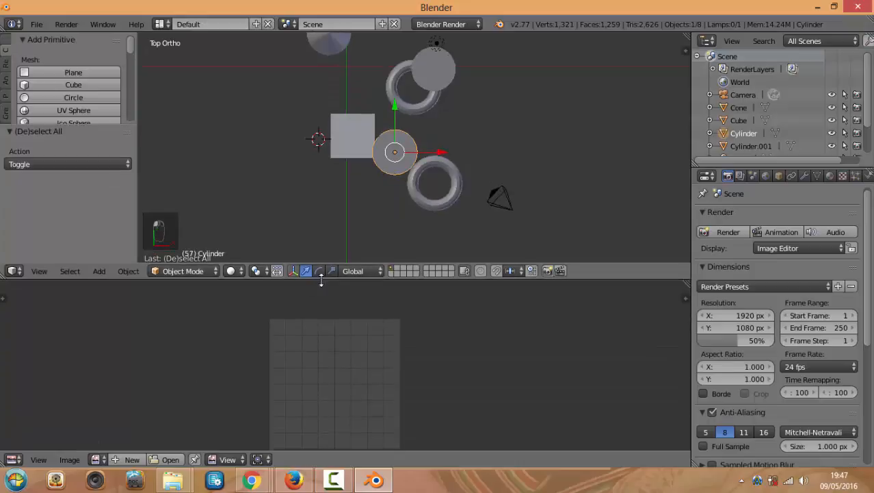
Load rose01.png from C:\luis\textures\ into the image editor, browsing as thumbnails
click(12, 459)
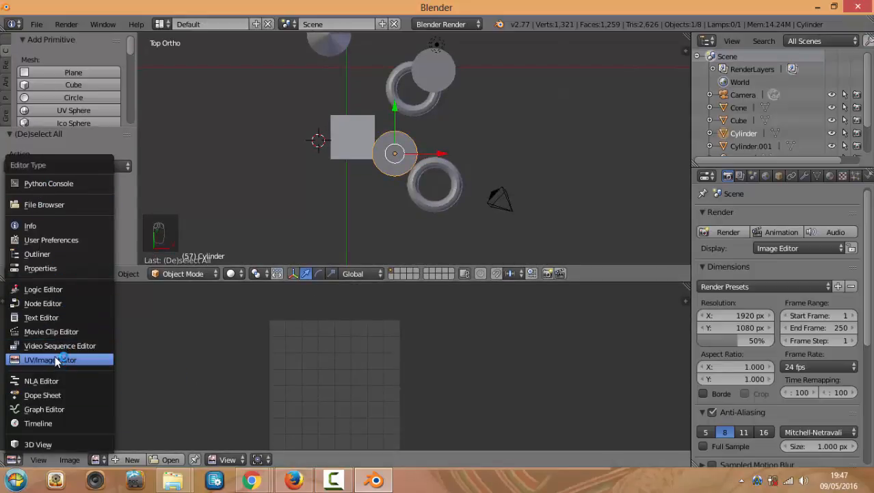
click(33, 360)
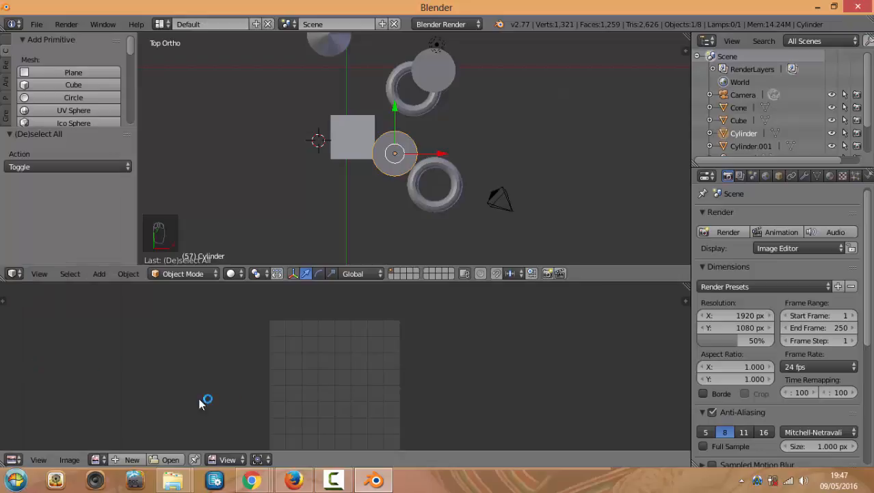
click(165, 460)
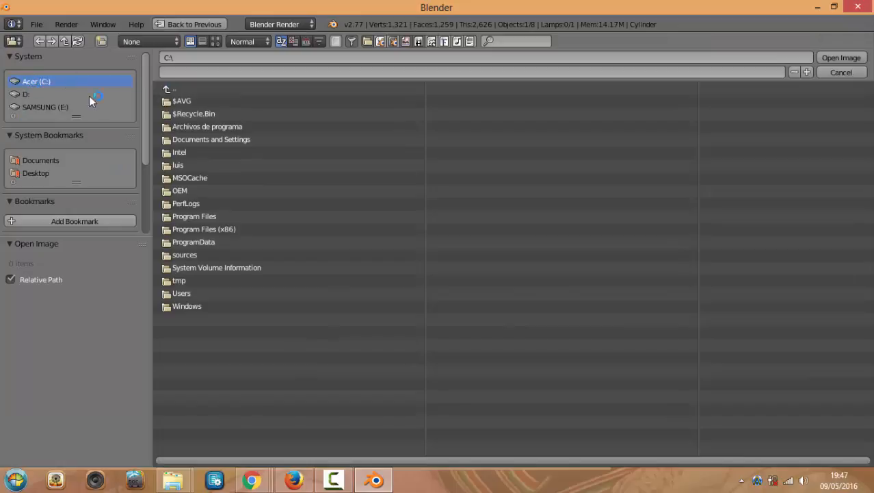
click(174, 165)
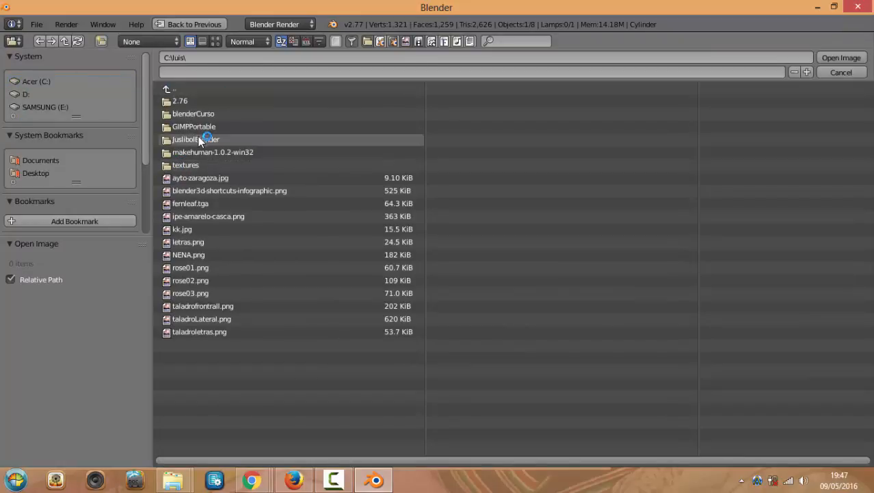
click(193, 165)
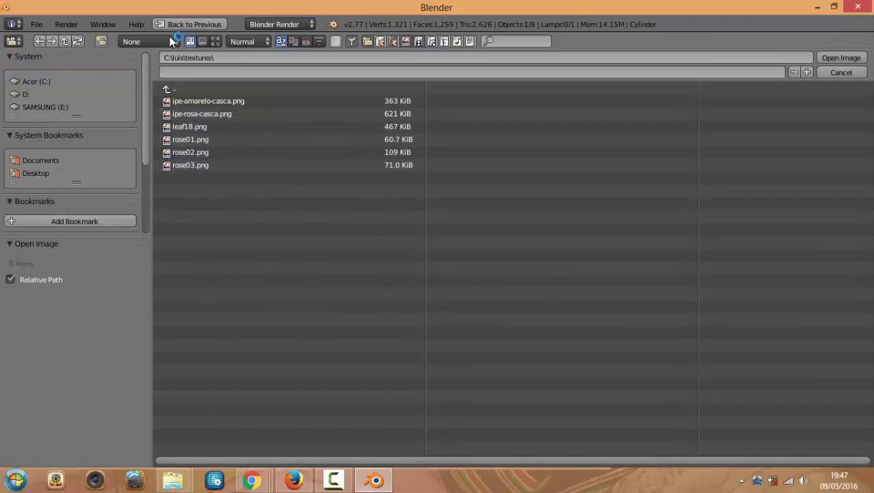
click(215, 41)
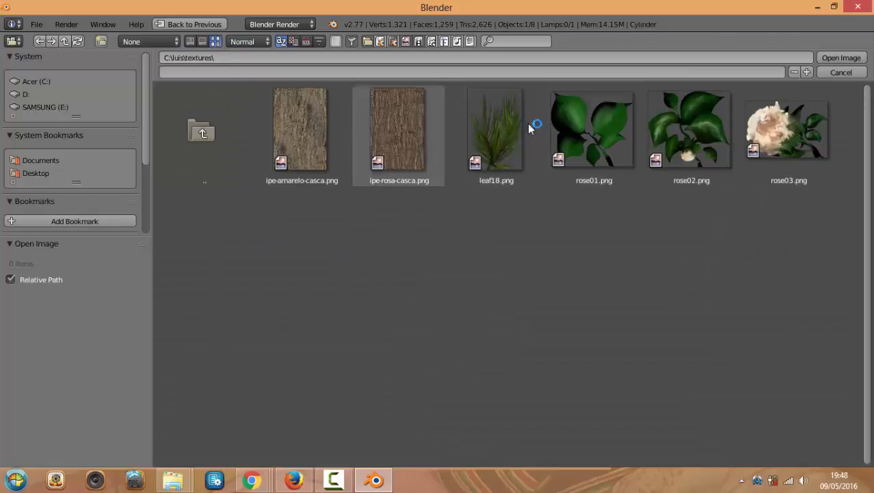
double_click(605, 129)
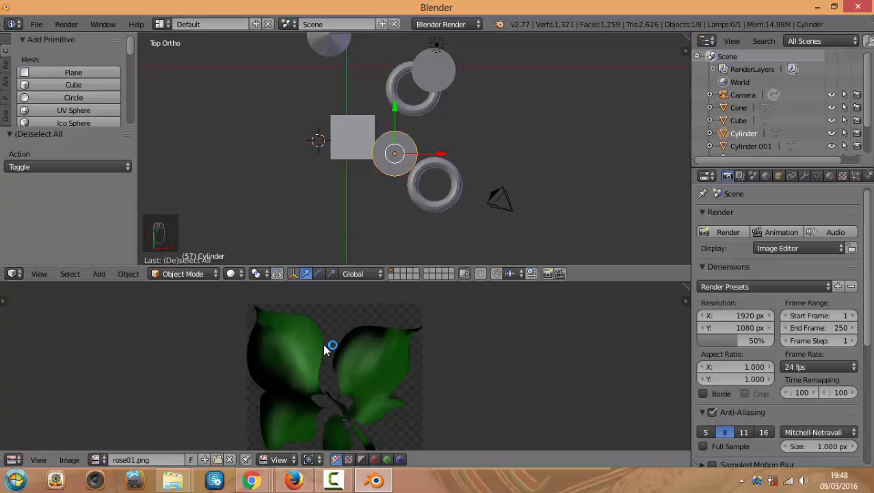
Zoom and pan the rose01.png leaf image and tilt the 3D view away from top-down
scroll(319, 351, up, 2)
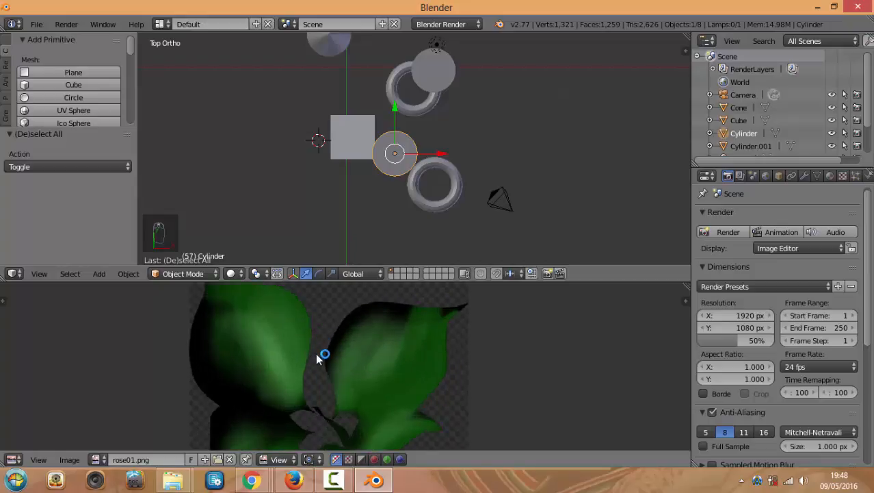
middle_drag(316, 357, 324, 340)
middle_drag(375, 195, 408, 141)
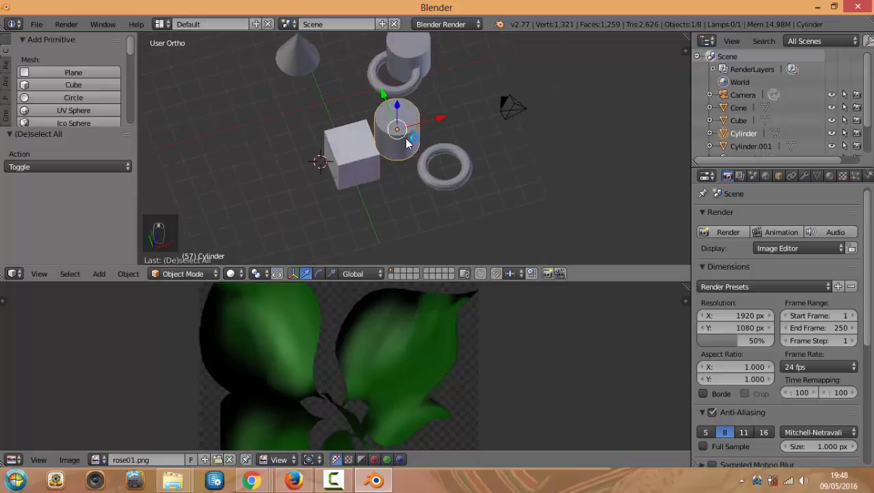
click(15, 459)
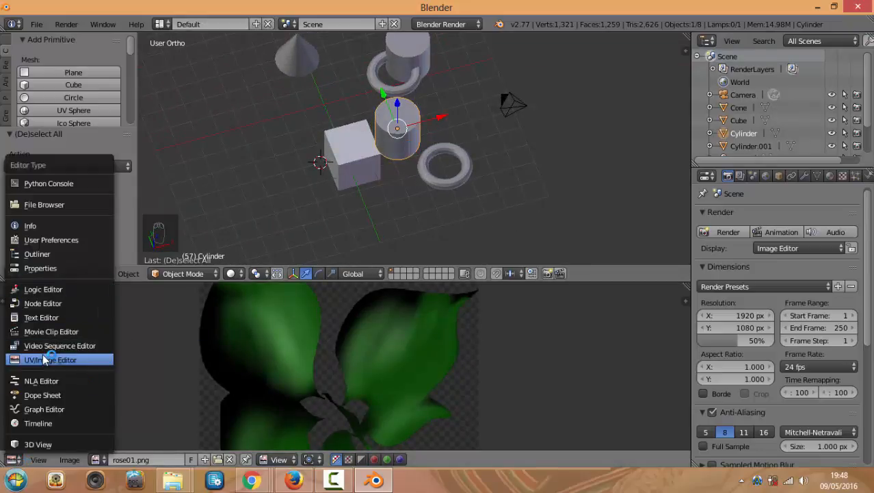
Turn the lower area into a resized Dope Sheet and scrub the timeline to frame 13
click(55, 395)
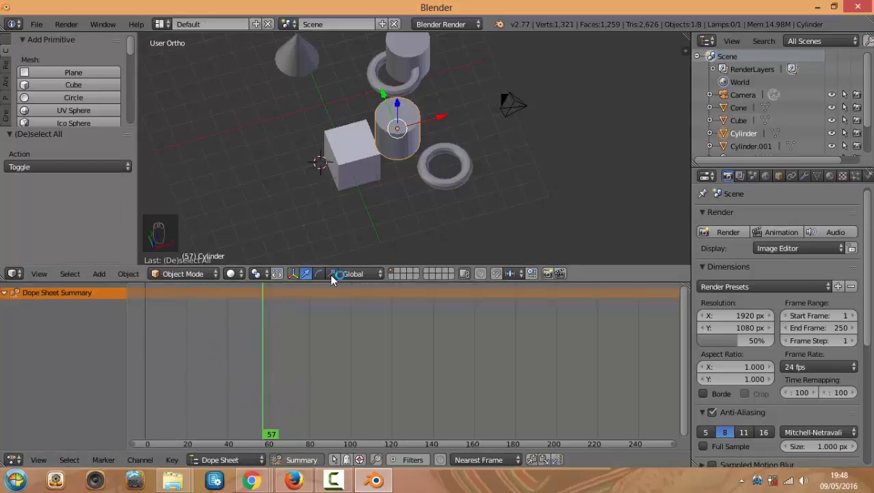
drag(344, 265, 346, 382)
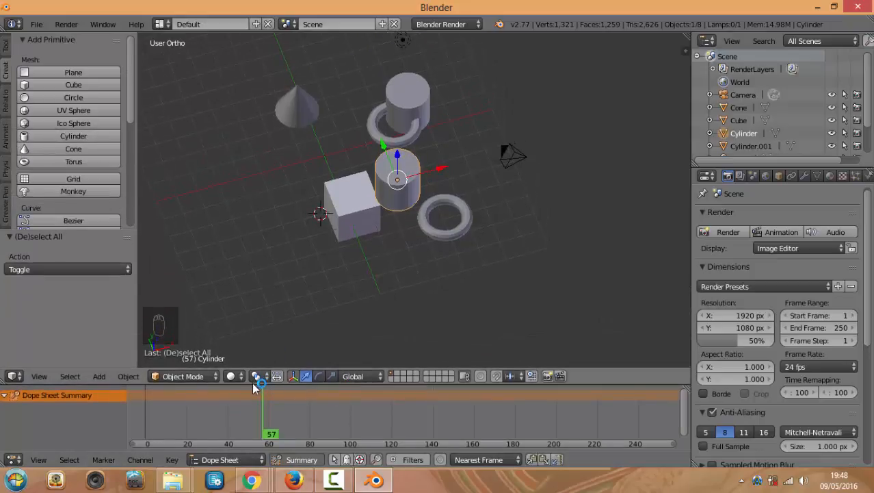
drag(253, 385, 247, 366)
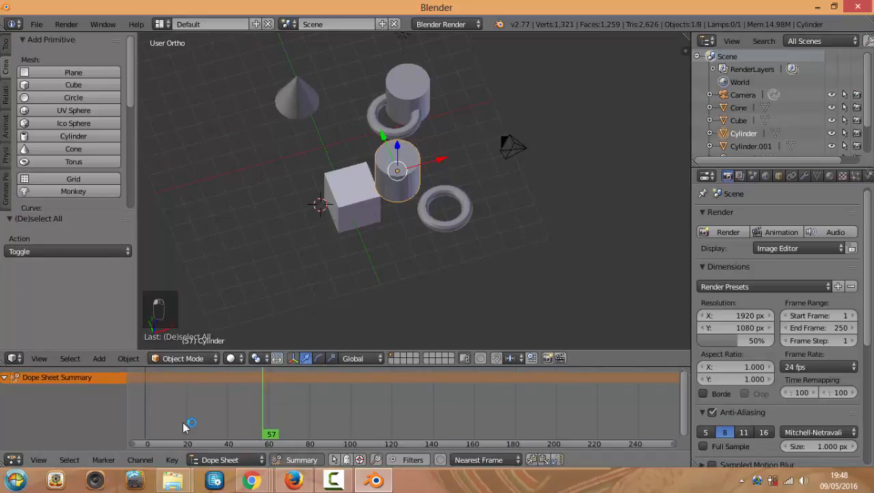
middle_drag(277, 230, 337, 238)
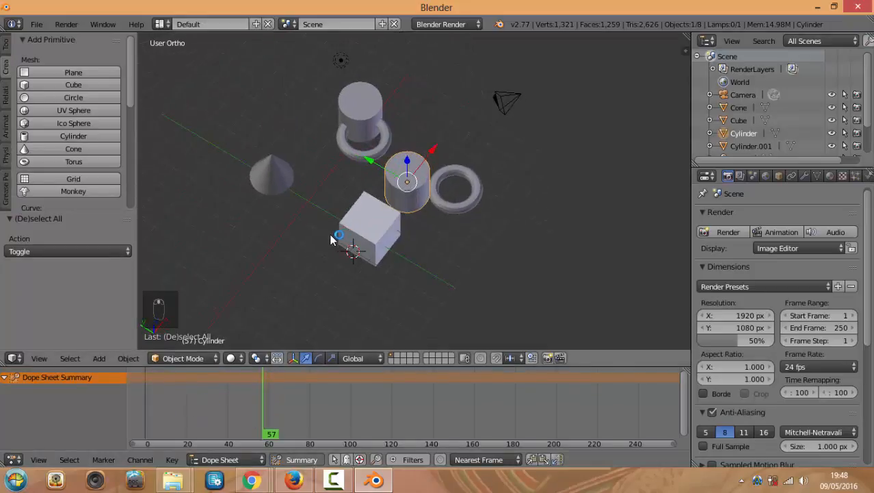
scroll(331, 239, up, 1)
mouse_move(182, 392)
mouse_down()
mouse_move(162, 403)
mouse_move(173, 394)
mouse_up()
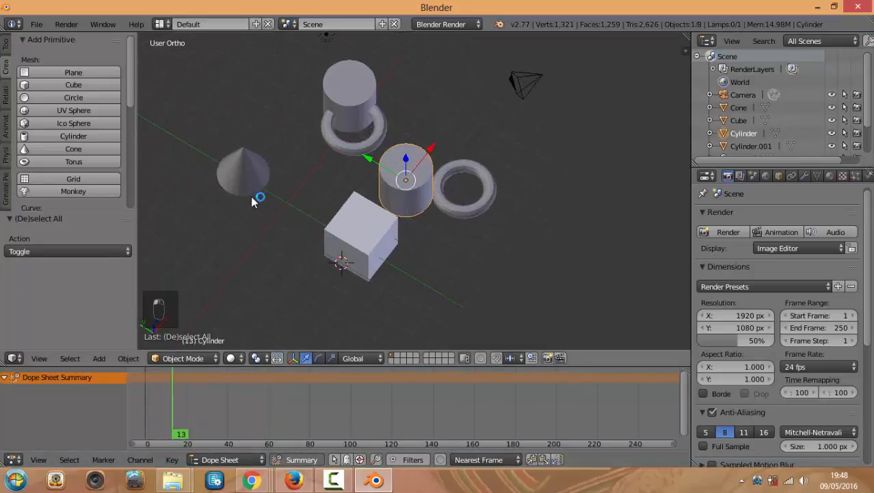
Choose File > Reload Start-Up File, leaving its confirmation prompt showing
middle_drag(242, 191, 308, 157)
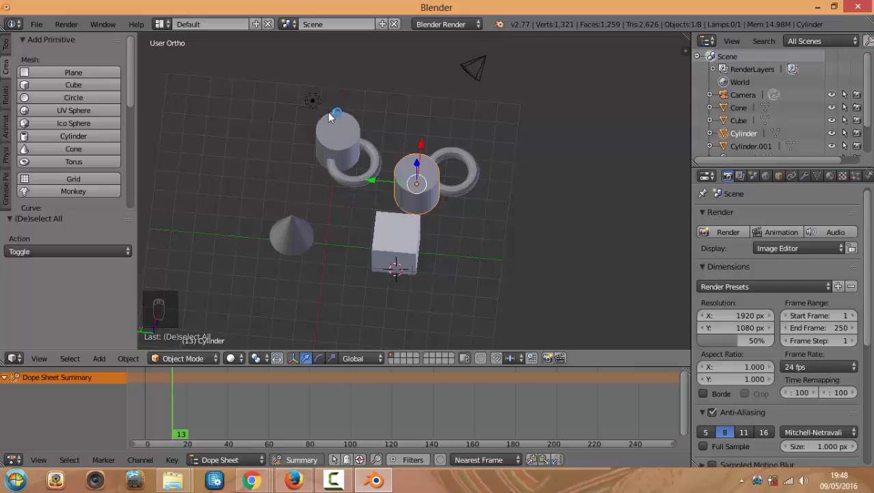
click(37, 25)
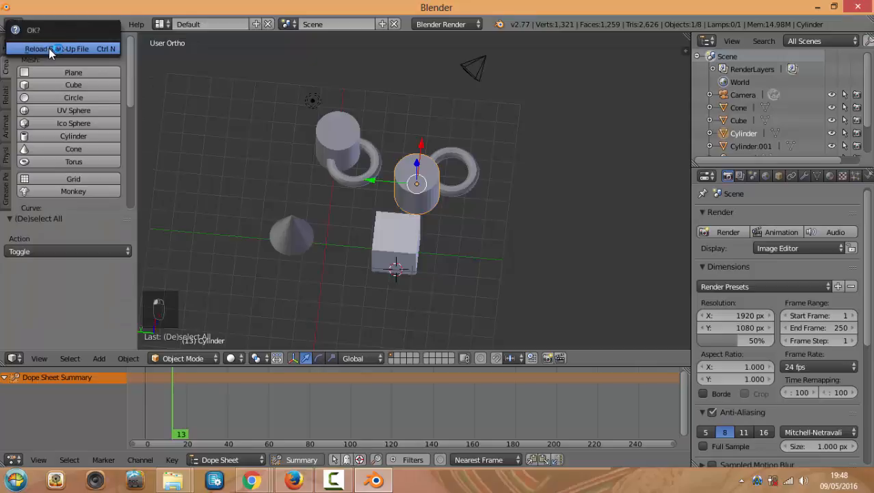
click(49, 48)
Confirm the start-up reload, zoom on the default cube, and show and scroll the properties sidebar
key(KP_7)
scroll(465, 172, up, 4)
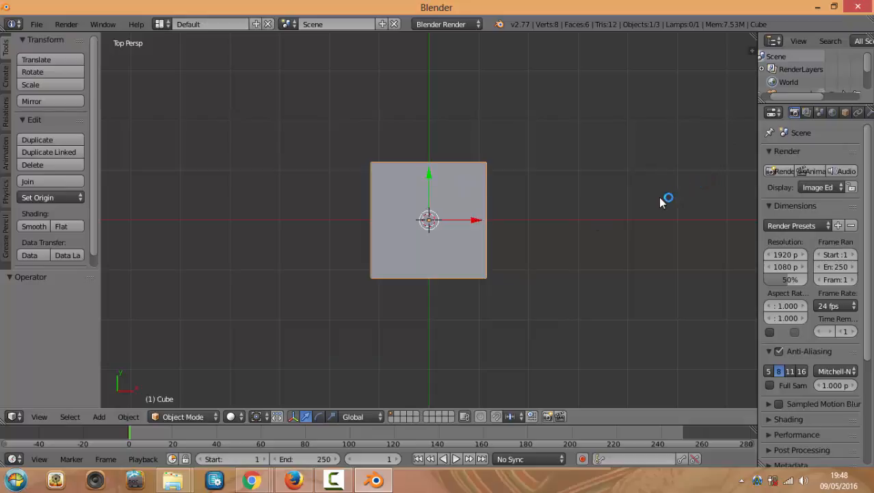
key(n)
scroll(659, 197, down, 5)
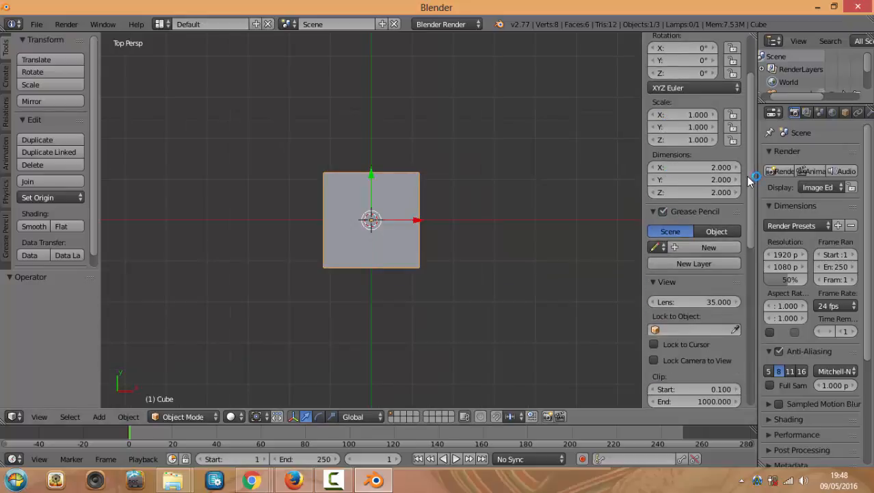
drag(746, 176, 744, 263)
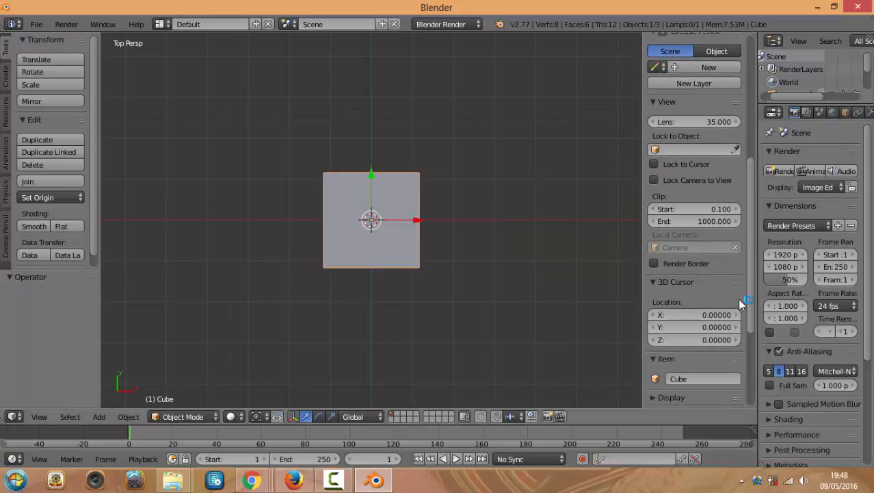
scroll(720, 325, down, 4)
scroll(687, 372, down, 3)
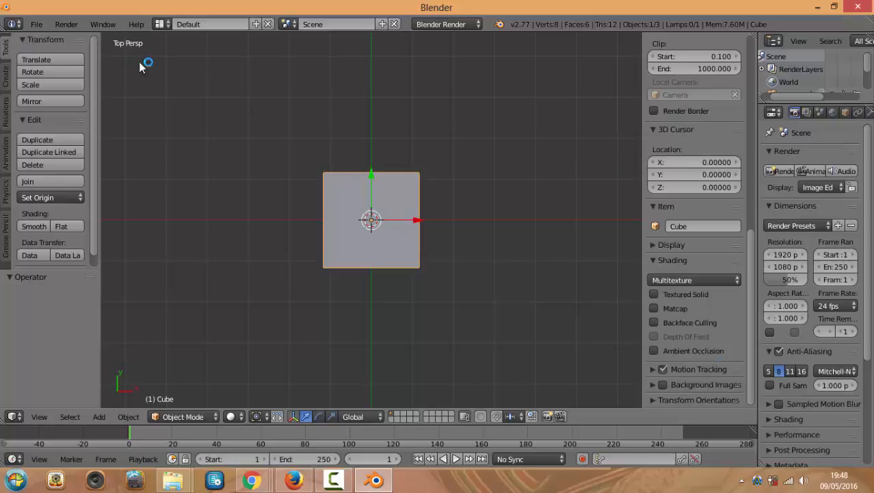
click(28, 27)
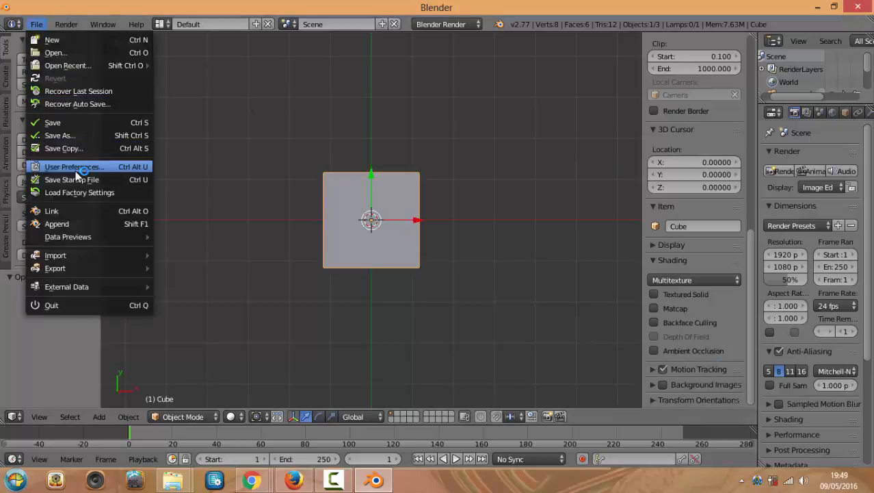
Enable the Screencast Keys add-on by searching 'sc' in the User Preferences add-ons list
click(109, 167)
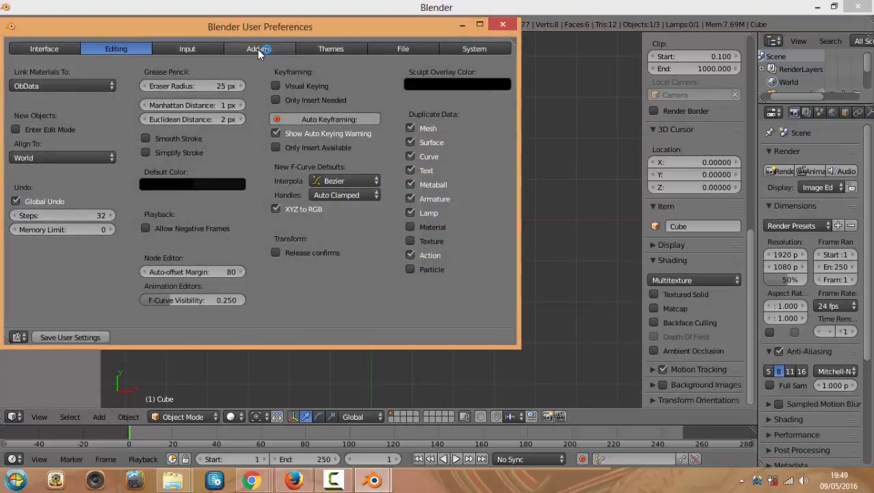
click(253, 49)
click(60, 71)
text(sc)
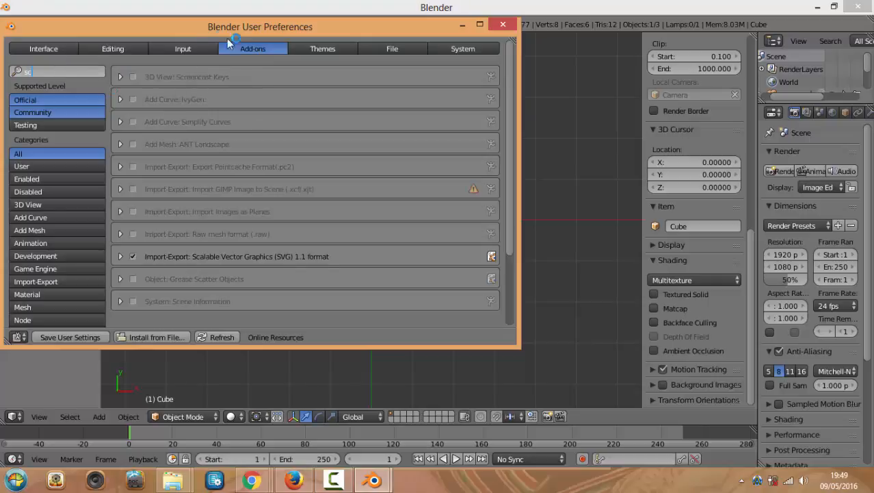
click(135, 77)
click(503, 23)
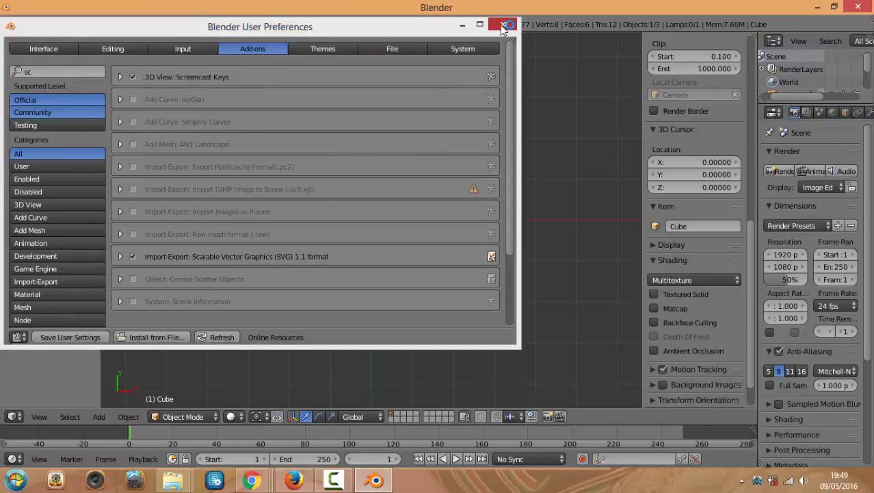
Save the current setup as the start-up file
click(34, 24)
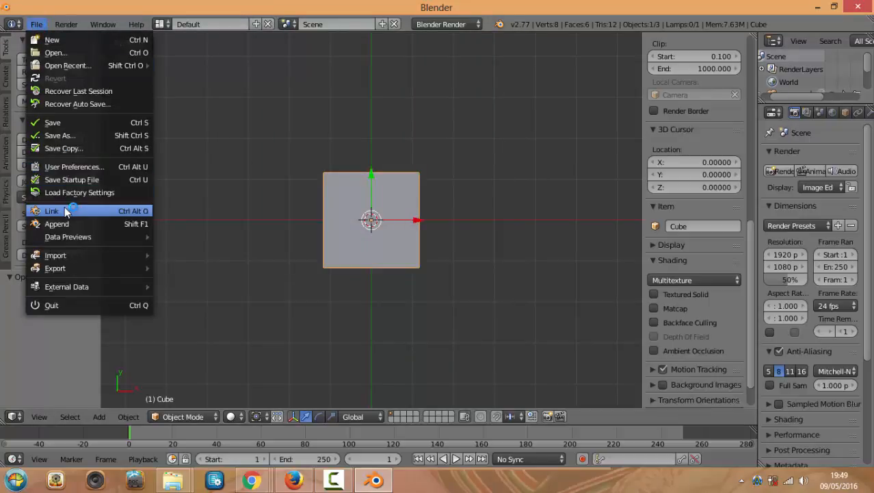
click(91, 179)
click(91, 179)
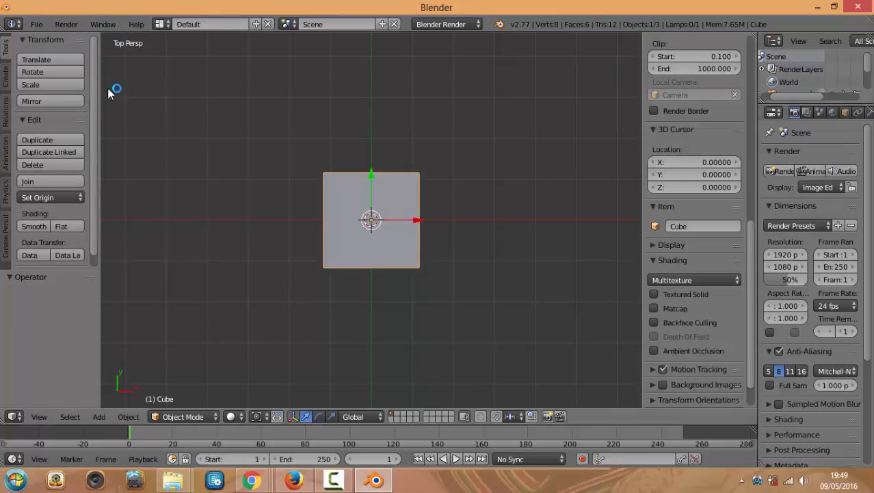
click(37, 26)
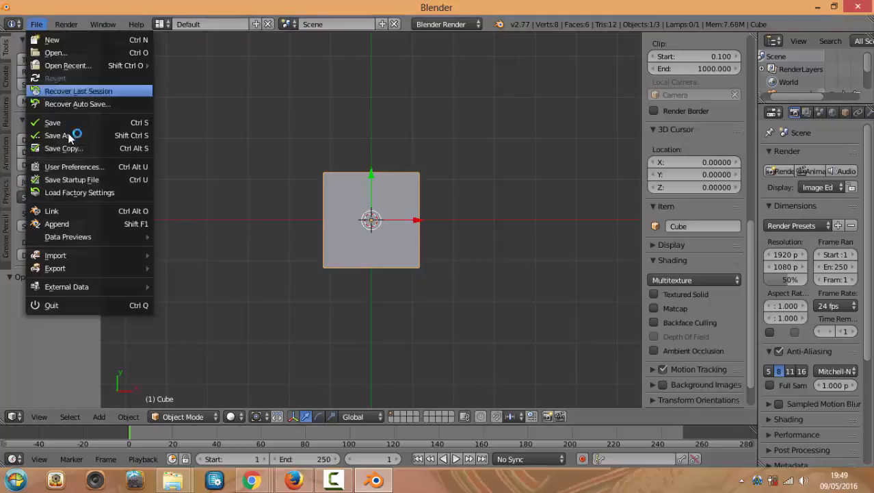
click(85, 184)
click(84, 183)
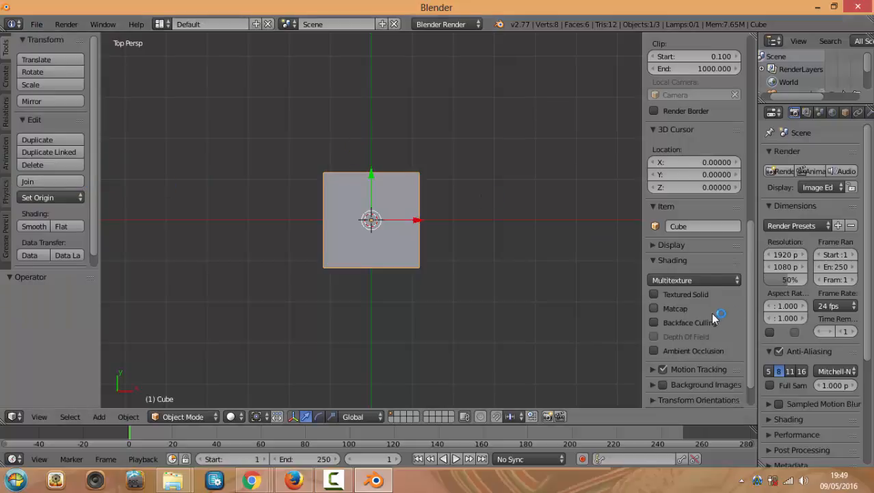
Start the Screencast Keys display and hide the viewport's properties sidebar
scroll(713, 325, down, 2)
click(701, 396)
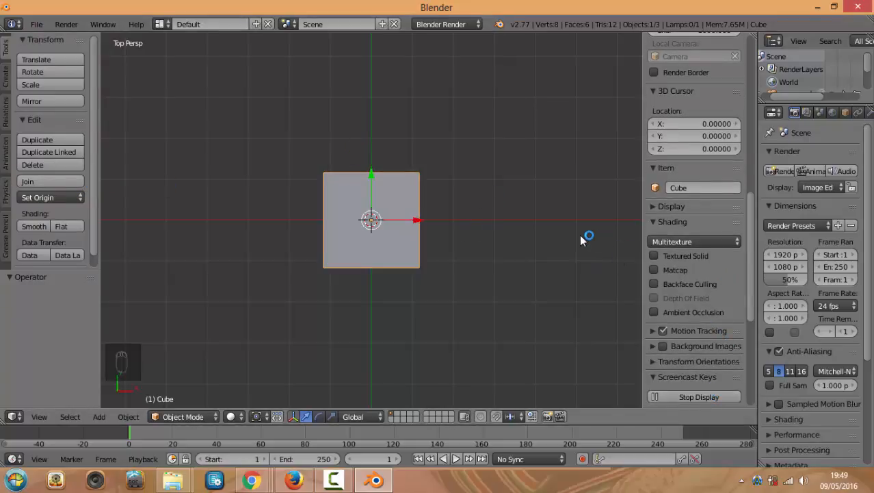
key(n)
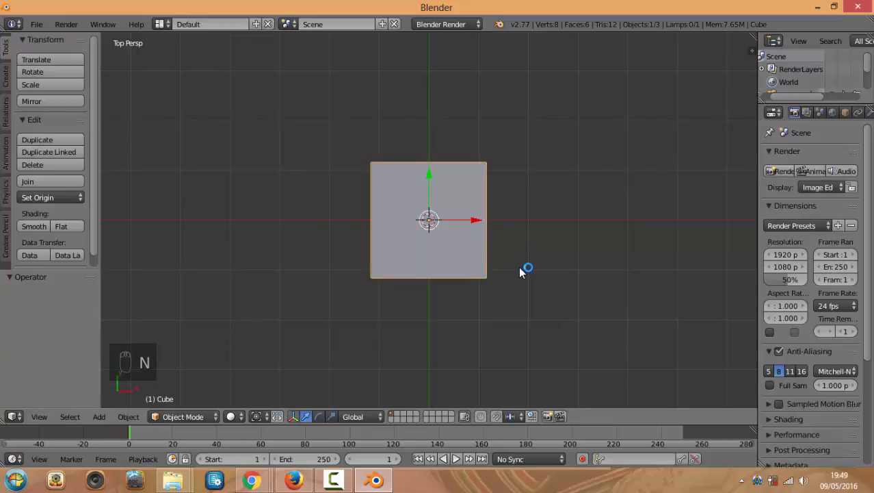
Try moving the cube several times, cancelling each move so it stays in place
middle_drag(515, 261, 459, 199)
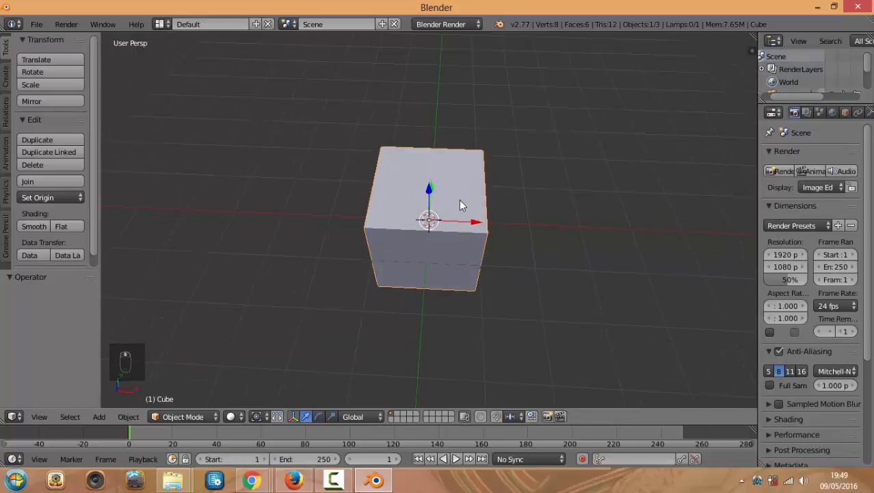
right_drag(459, 200, 457, 198)
right_click(457, 196)
key(g)
right_click(565, 219)
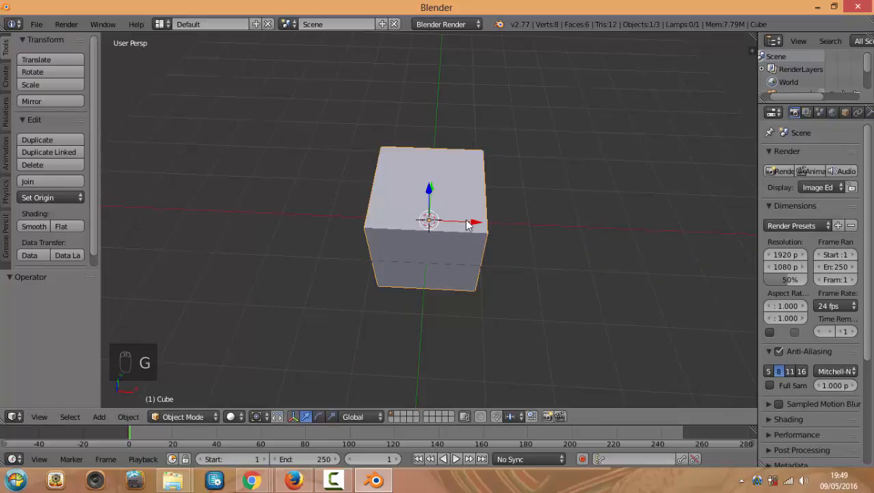
key(g)
right_click(503, 219)
scroll(499, 220, down, 2)
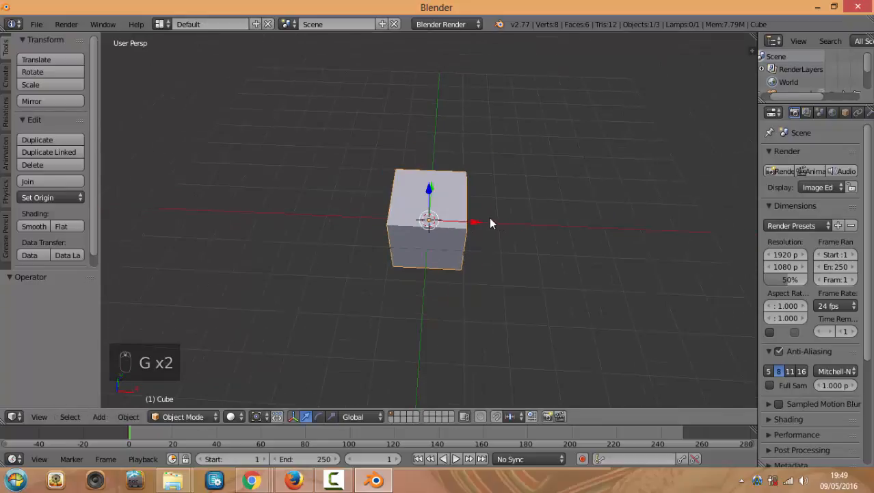
middle_drag(496, 233, 496, 207)
key(g)
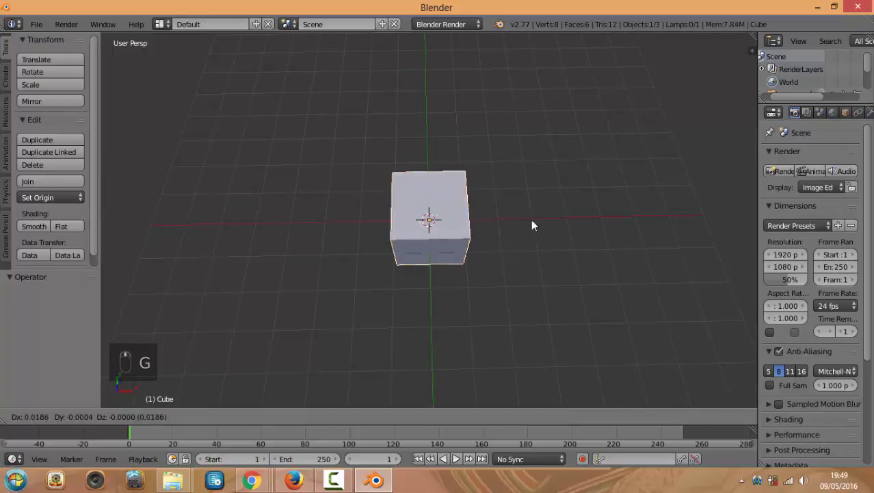
right_click(613, 223)
key(g)
right_click(599, 217)
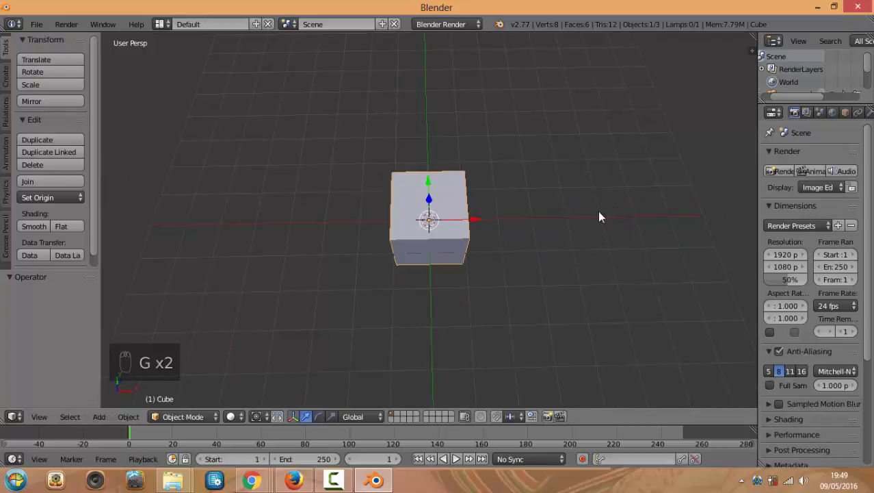
Place the 3D cursor right of the cube and scale the cube uniformly to 1.255
click(541, 208)
middle_drag(511, 209, 545, 244)
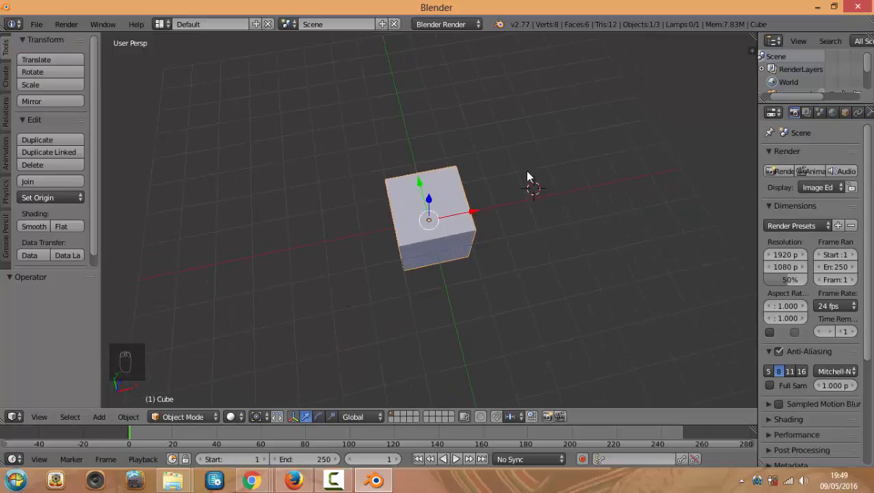
key(s)
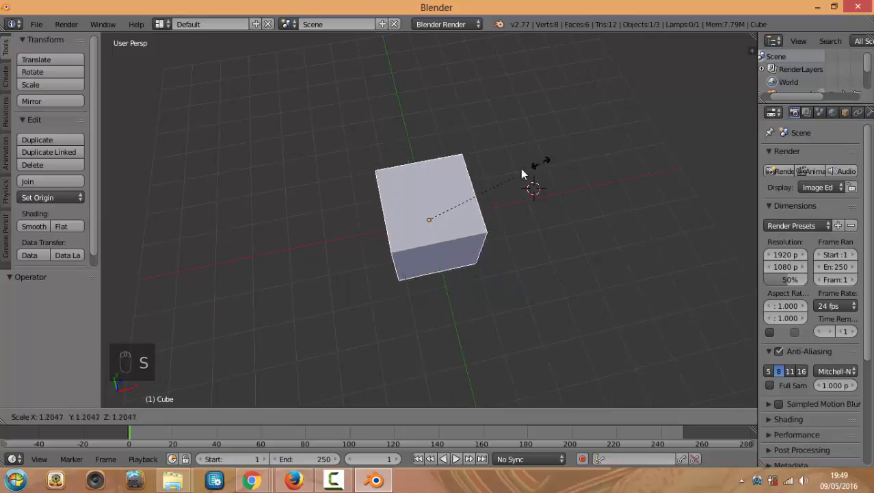
click(548, 146)
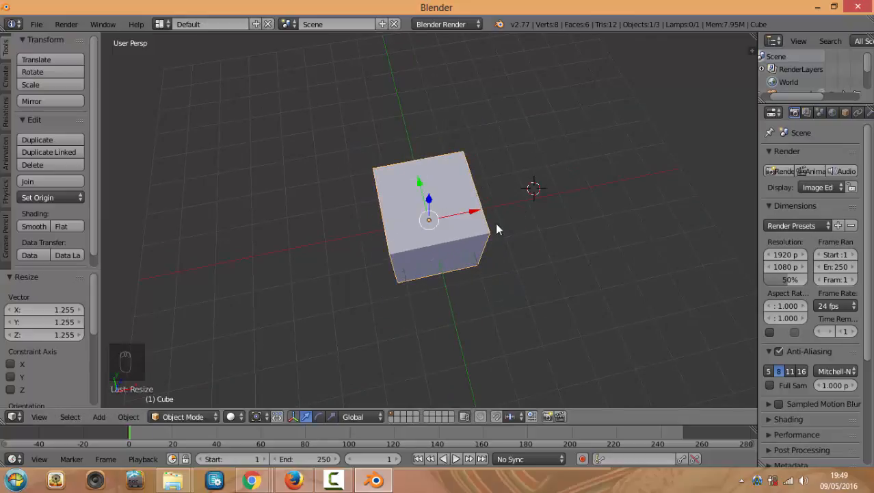
middle_drag(496, 223, 515, 206)
key(r)
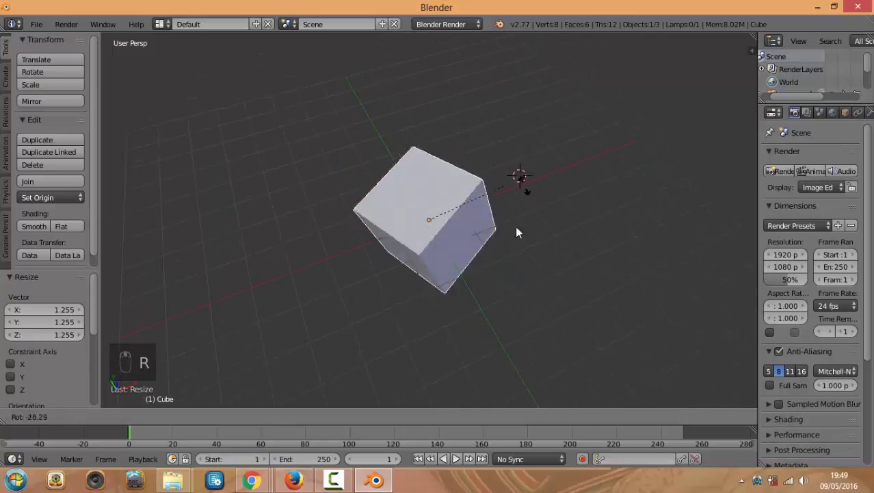
right_click(498, 191)
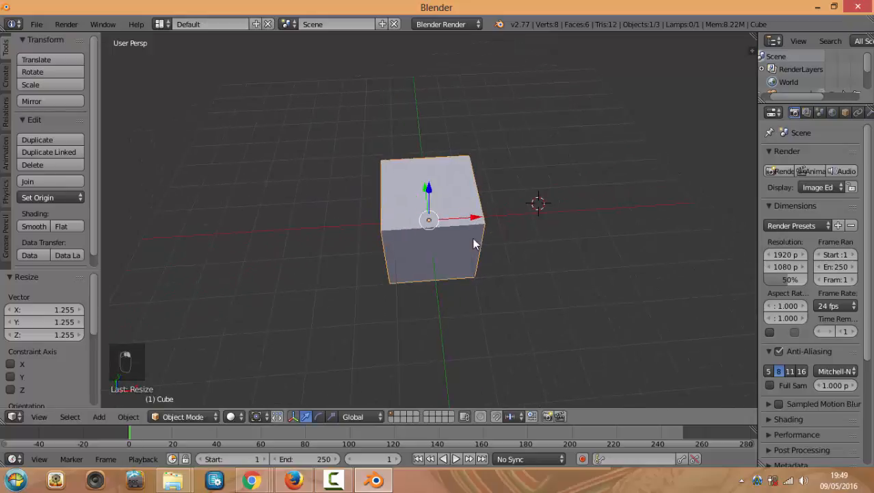
middle_drag(465, 261, 439, 246)
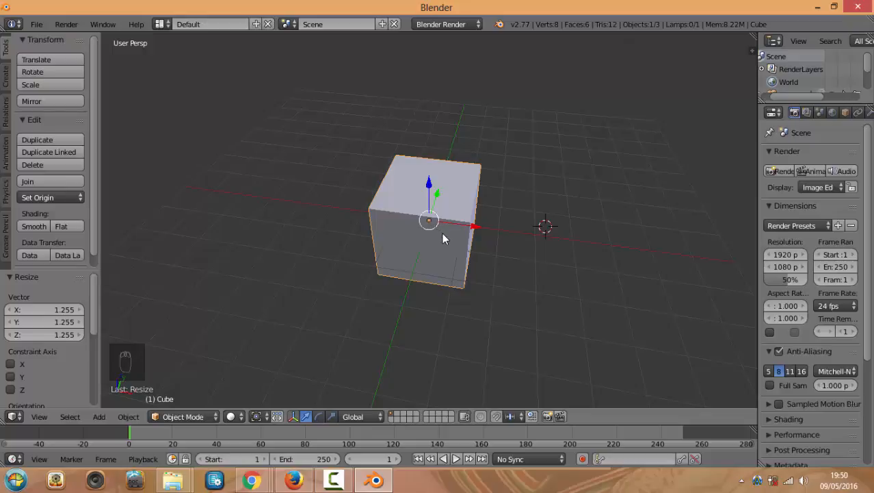
mouse_move(442, 234)
middle_down()
mouse_move(456, 235)
mouse_move(449, 249)
middle_up()
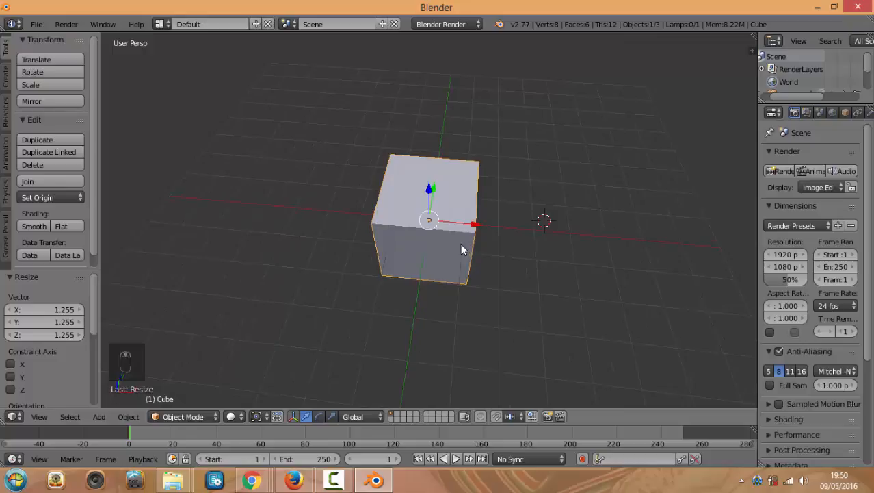
Stretch the cube along X to 3.374, scale along X again, then make it taller along Z
key(s)
key(x)
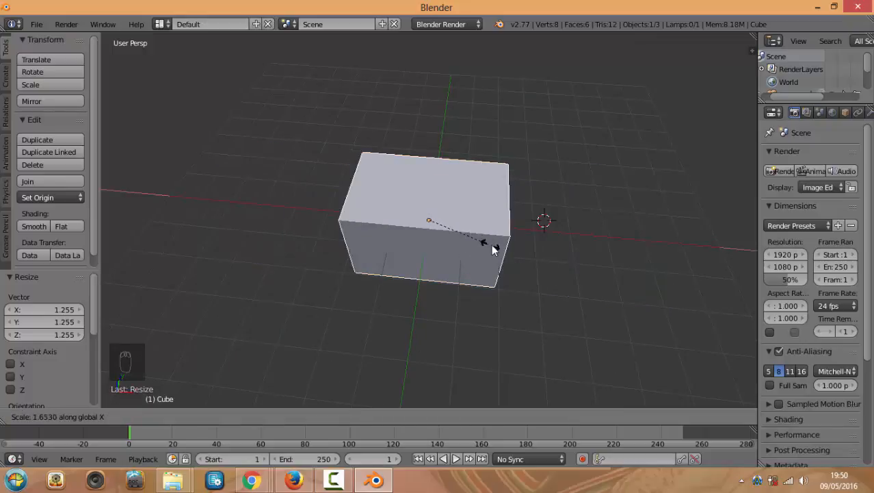
click(559, 254)
middle_drag(576, 284, 553, 260)
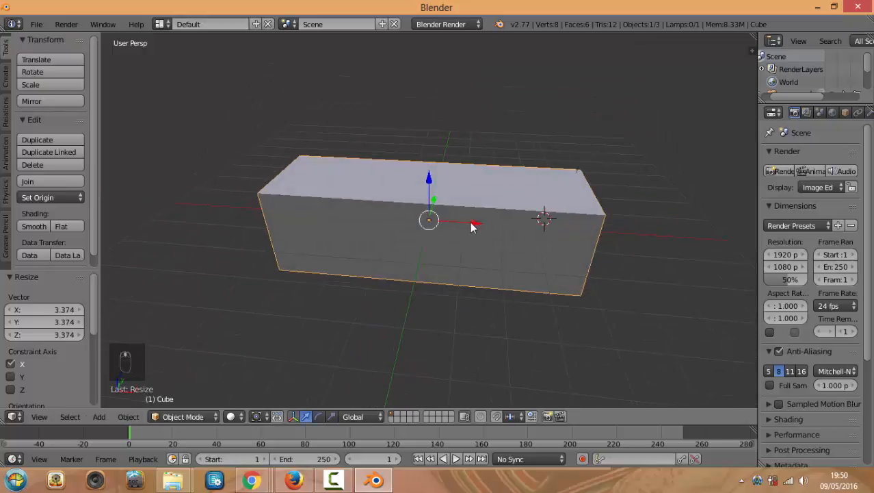
key(s)
key(x)
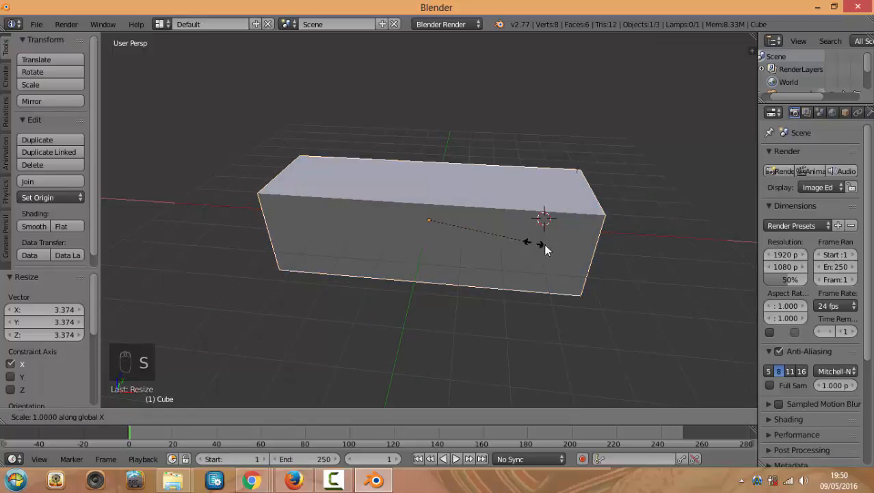
click(547, 247)
middle_drag(509, 203, 454, 164)
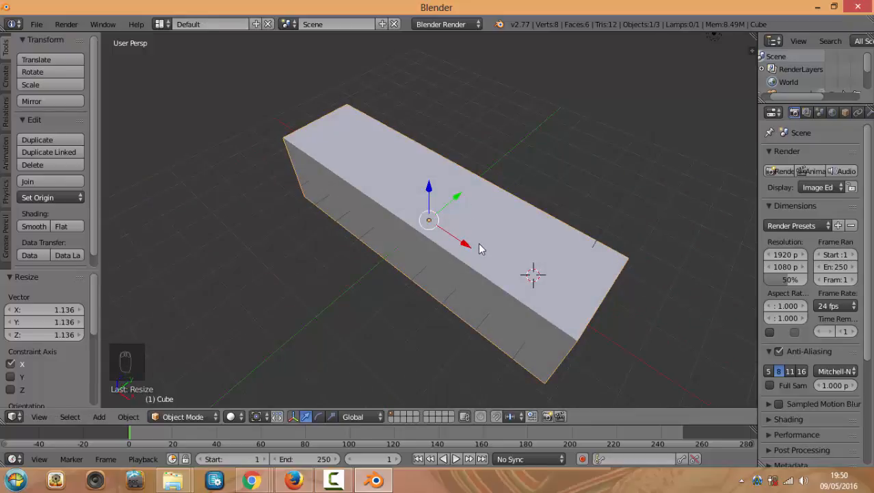
key(s)
key(z)
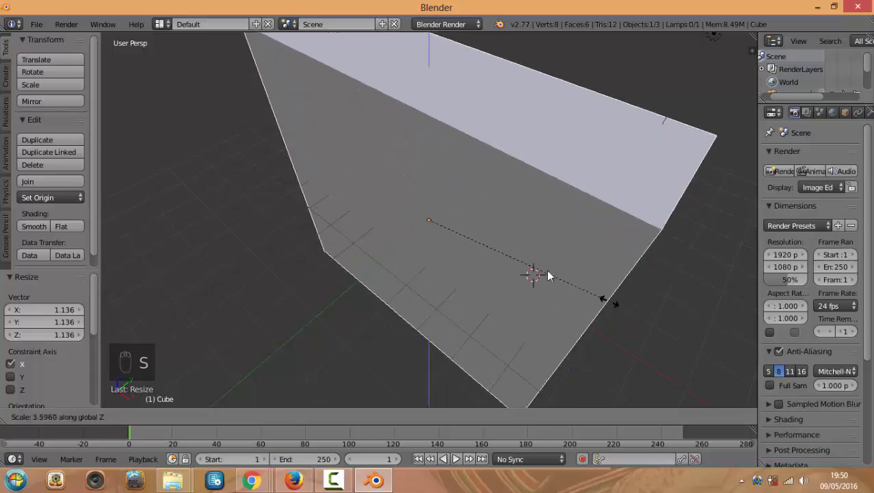
click(541, 266)
middle_drag(479, 263, 518, 264)
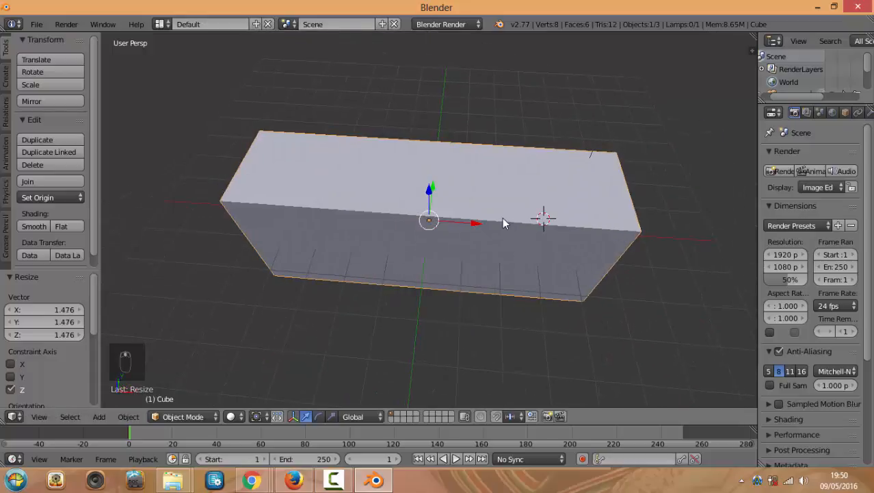
middle_drag(504, 220, 521, 231)
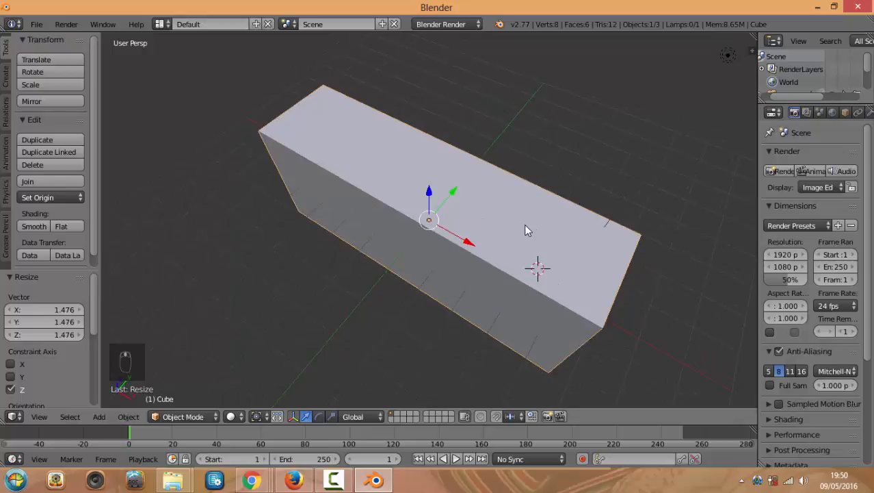
Scale the block to 1.210 along Y and 0.737 along X, checking it from above
key(s)
key(x)
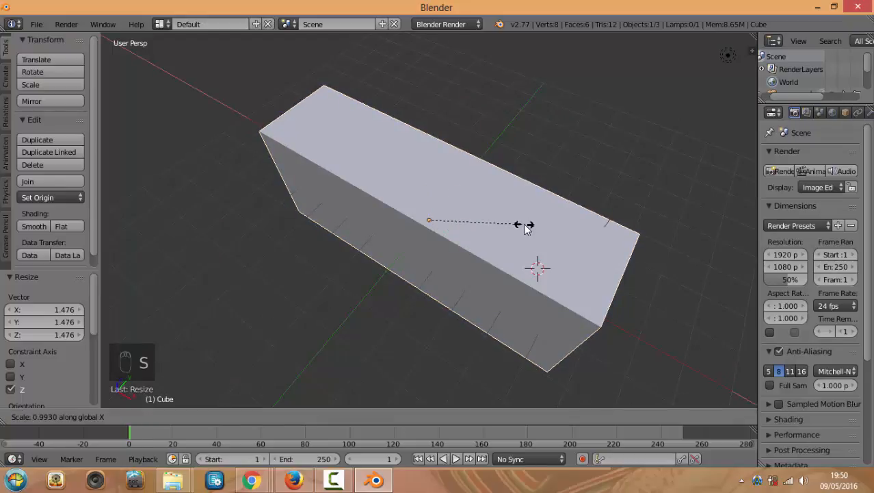
key(y)
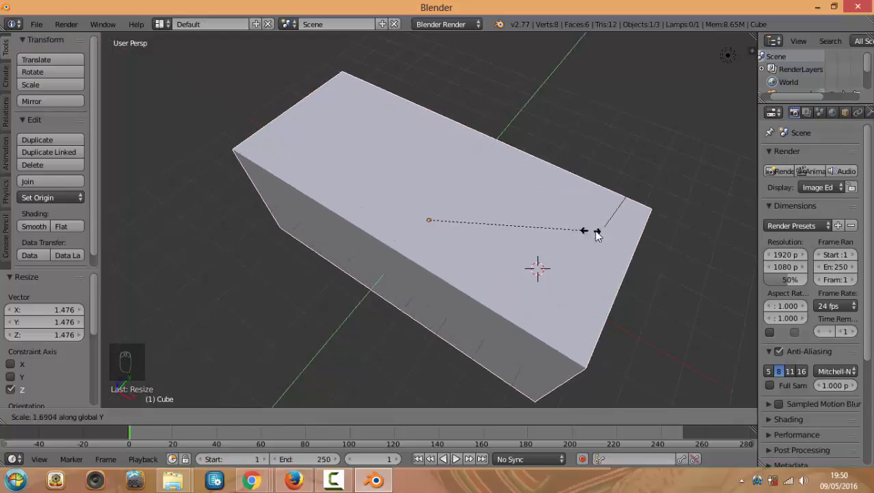
click(549, 232)
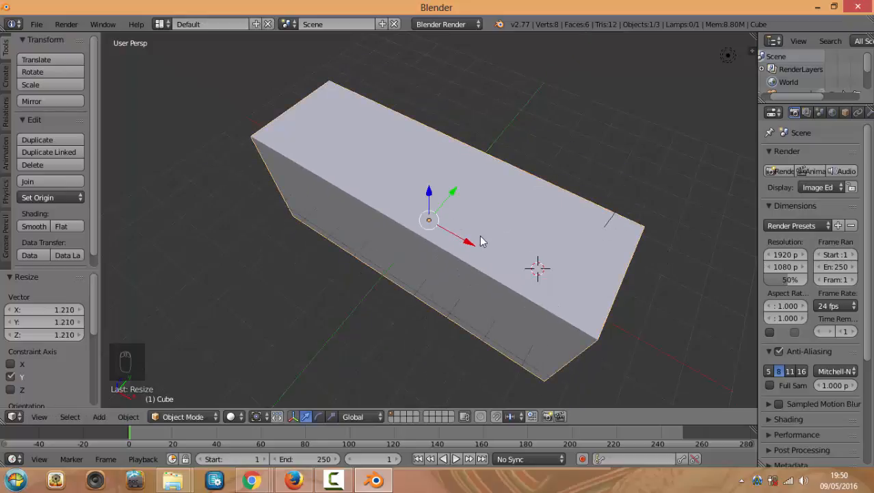
middle_drag(479, 235, 530, 220)
key(s)
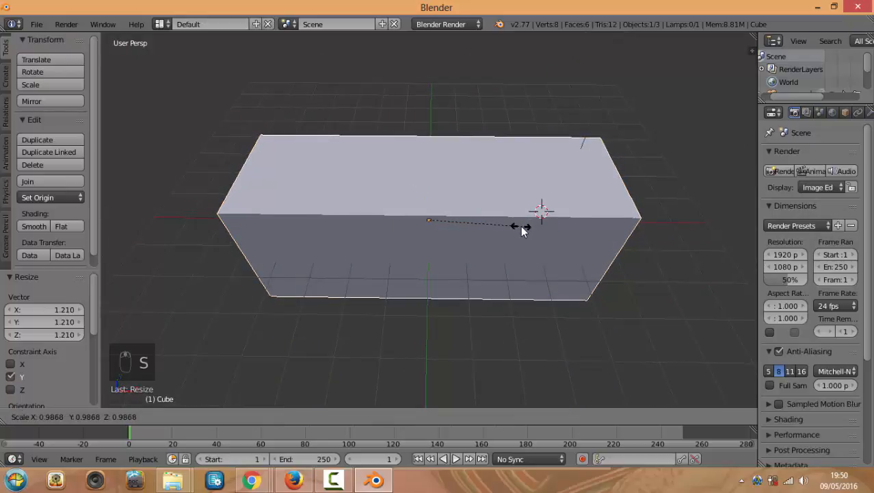
key(x)
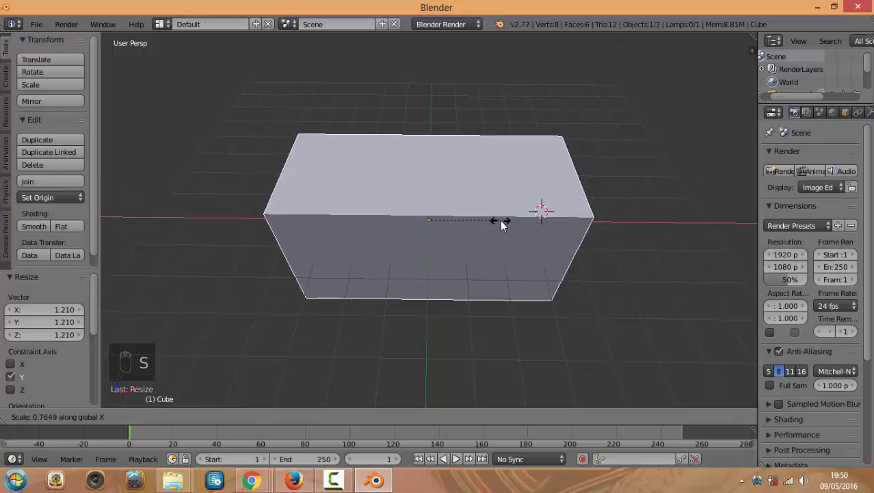
click(497, 219)
middle_drag(523, 209, 523, 234)
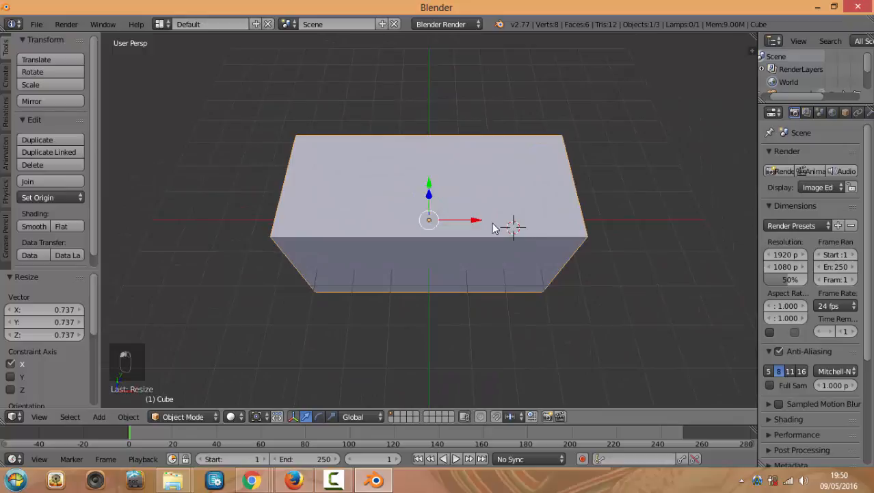
key(KP_7)
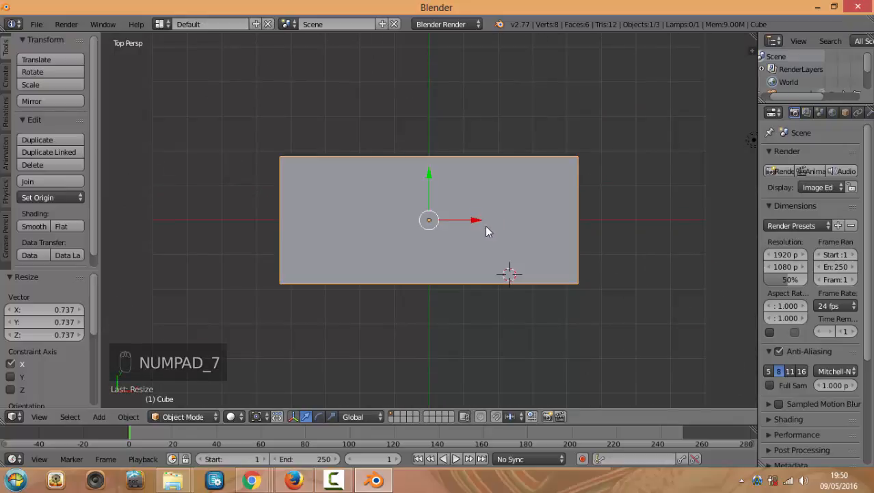
middle_drag(496, 259, 464, 152)
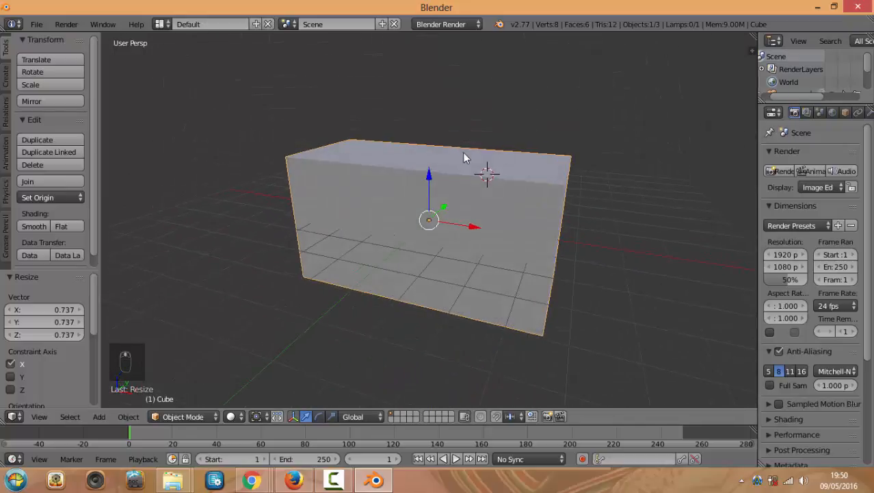
Rotate the block about Z to 351.531°, cancelling a second rotation attempt
key(r)
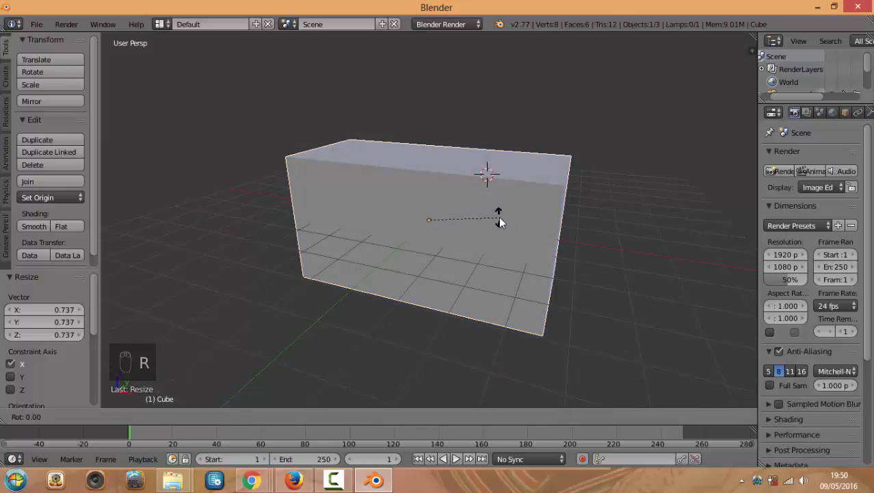
key(z)
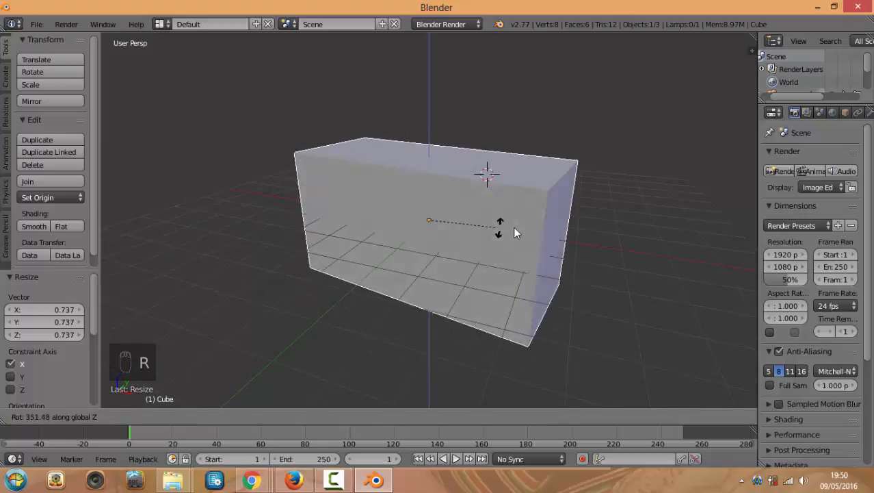
click(474, 224)
middle_drag(539, 237, 513, 239)
key(r)
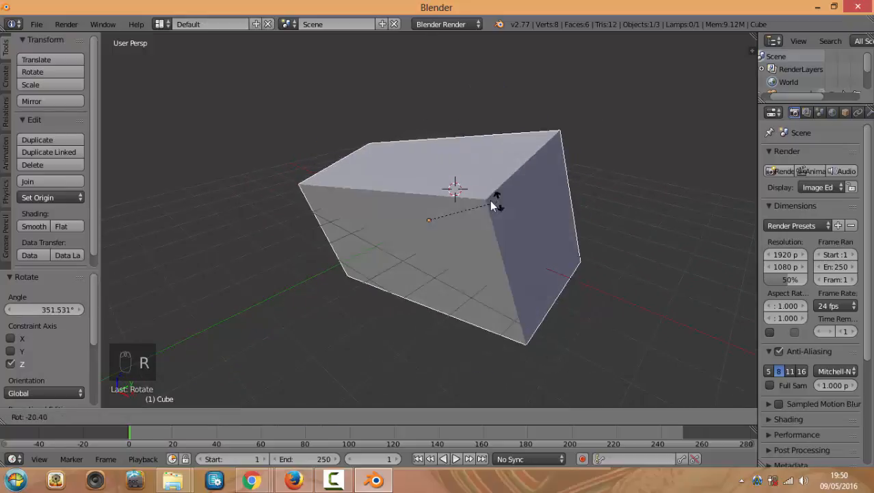
right_click(518, 197)
middle_drag(506, 146, 460, 127)
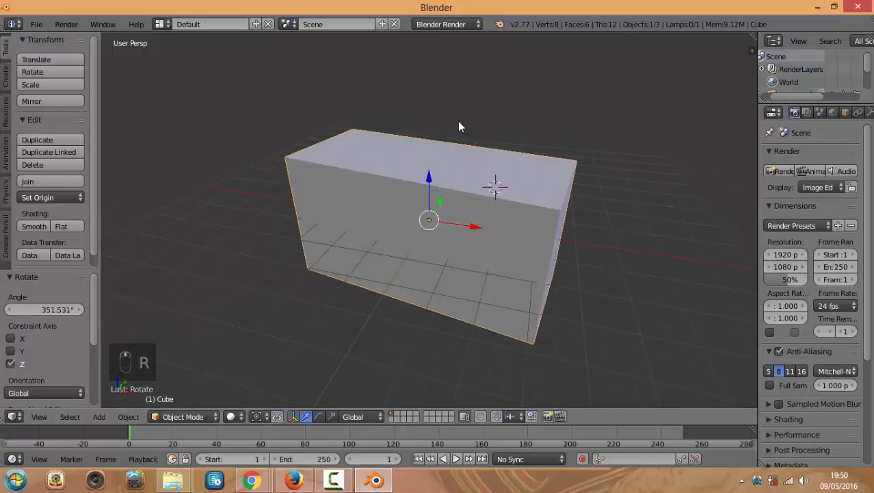
mouse_move(527, 244)
middle_down()
mouse_move(457, 249)
mouse_move(519, 236)
mouse_move(506, 251)
mouse_move(533, 253)
mouse_move(536, 239)
middle_up()
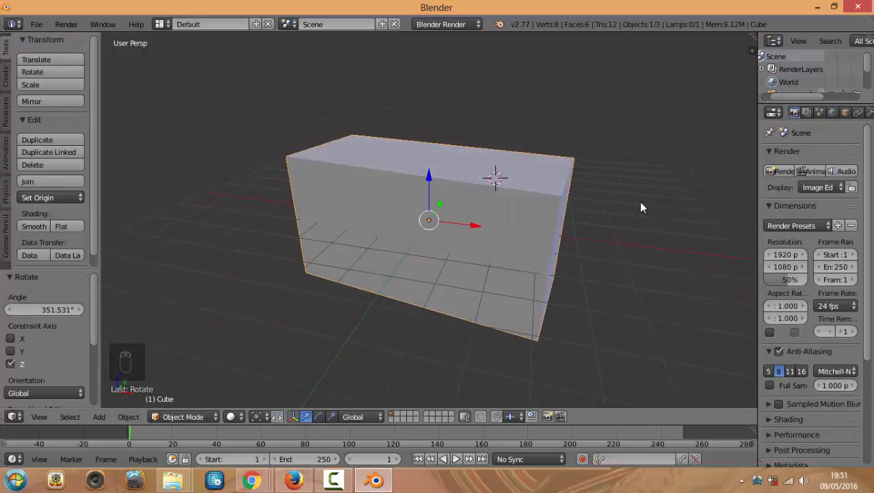
Show the Properties sidebar and check the block from the front, right and top views
key(n)
drag(753, 222, 730, 47)
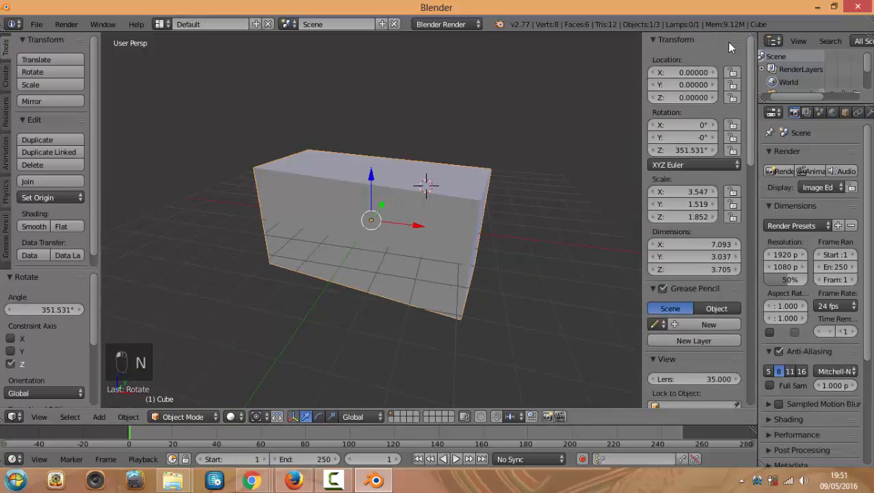
key(KP_1)
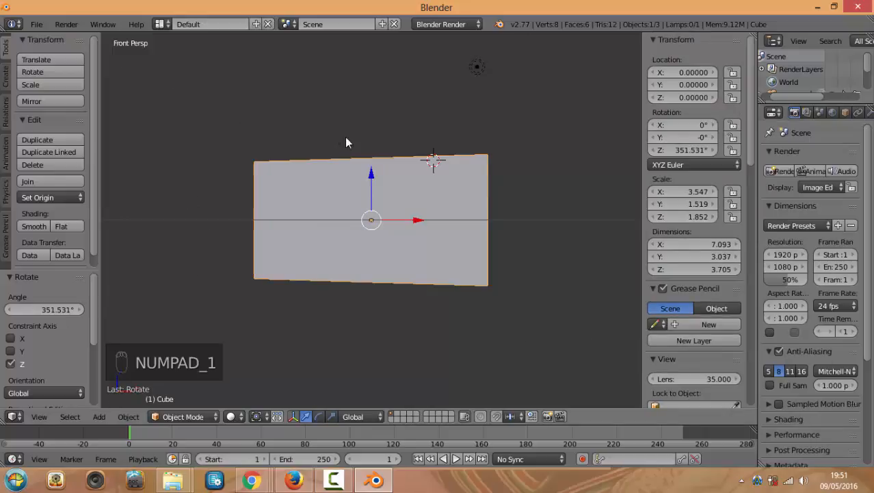
key(KP_3)
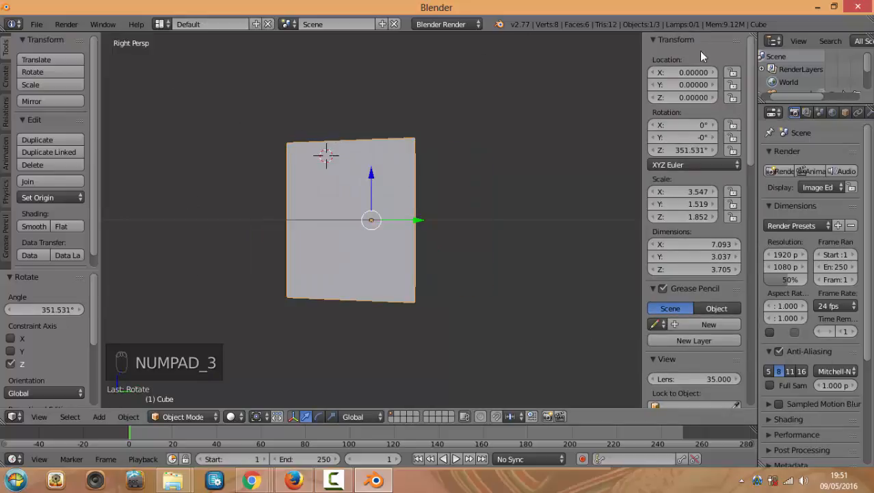
key(r)
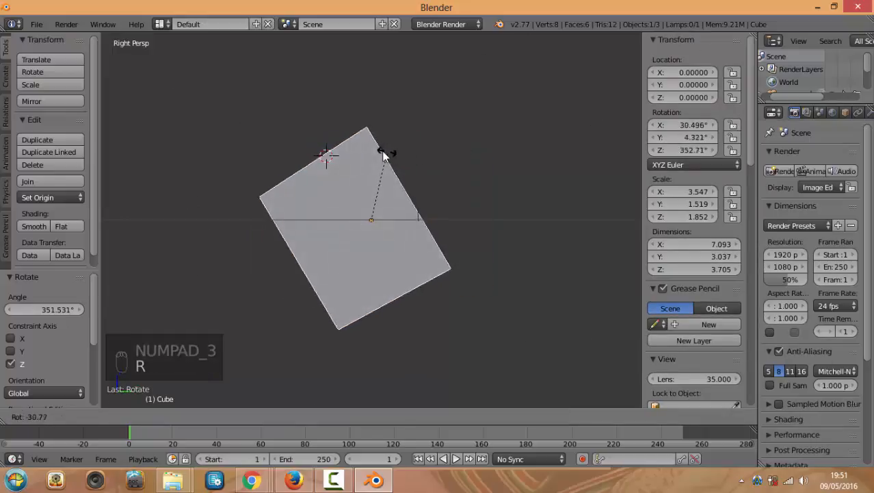
right_click(419, 152)
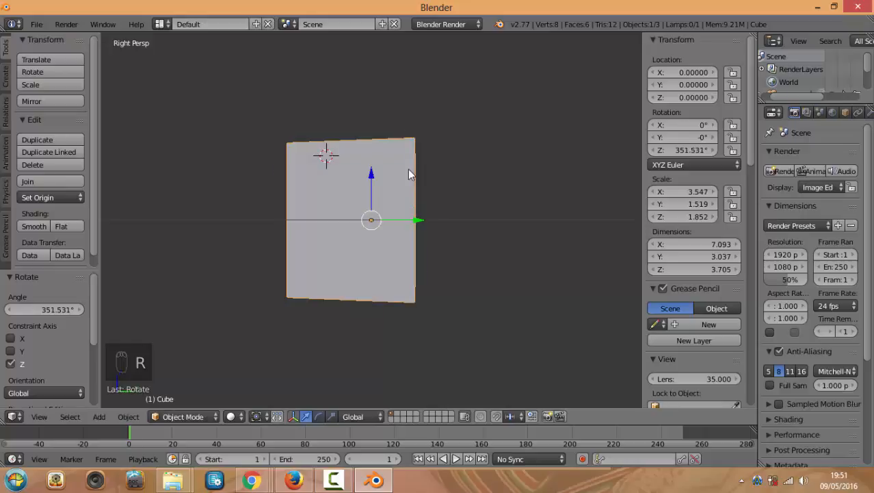
key(KP_7)
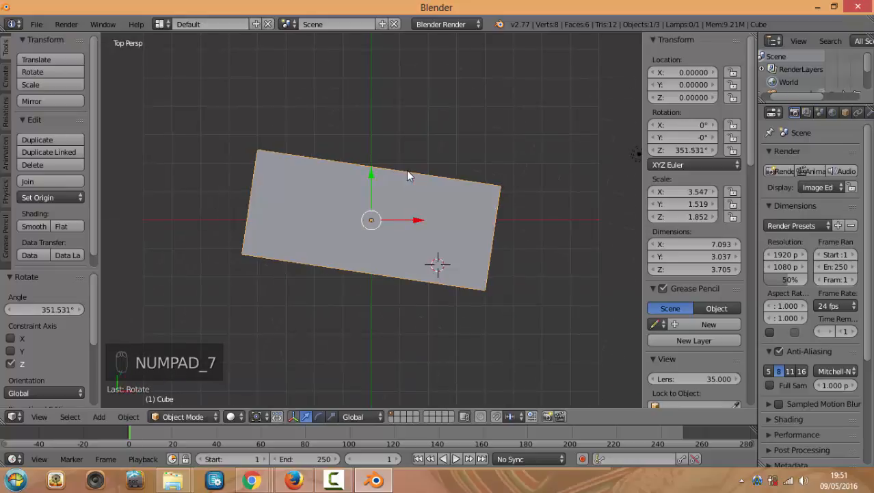
click(406, 169)
Clear the block's rotation and location to zero, then view it front-on and at an angle
key(alt+r)
key(alt+g)
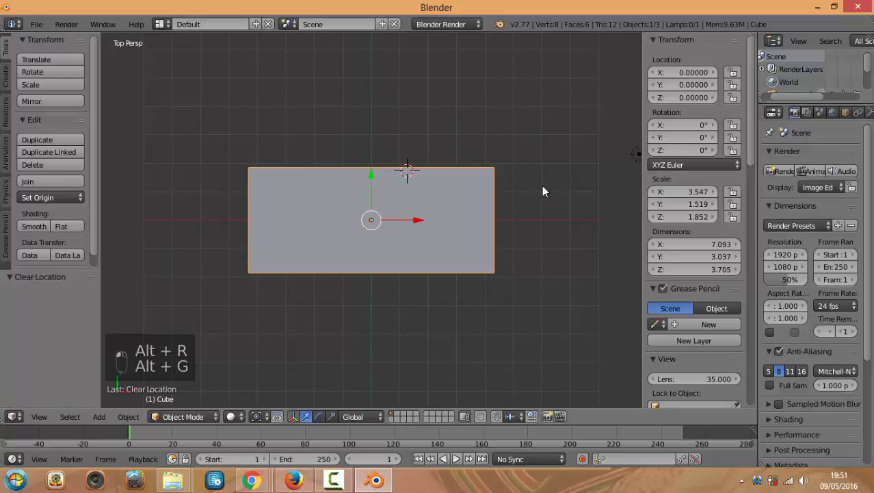
key(KP_1)
key(r)
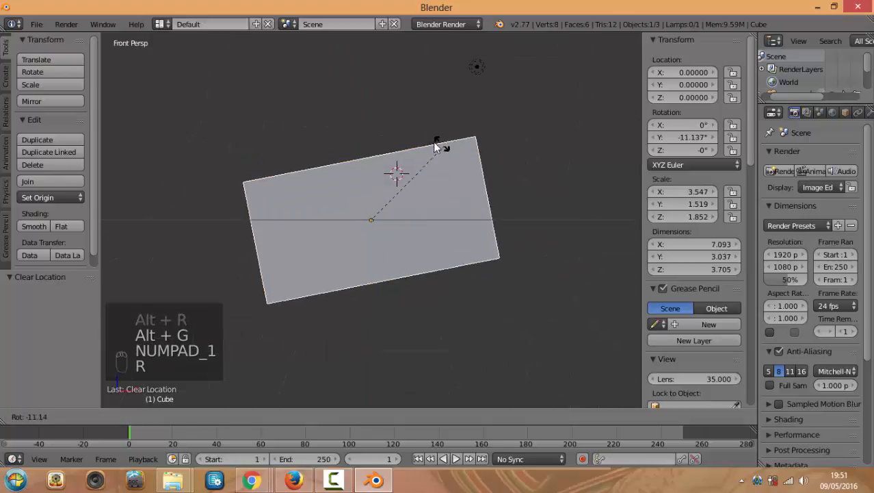
right_click(453, 147)
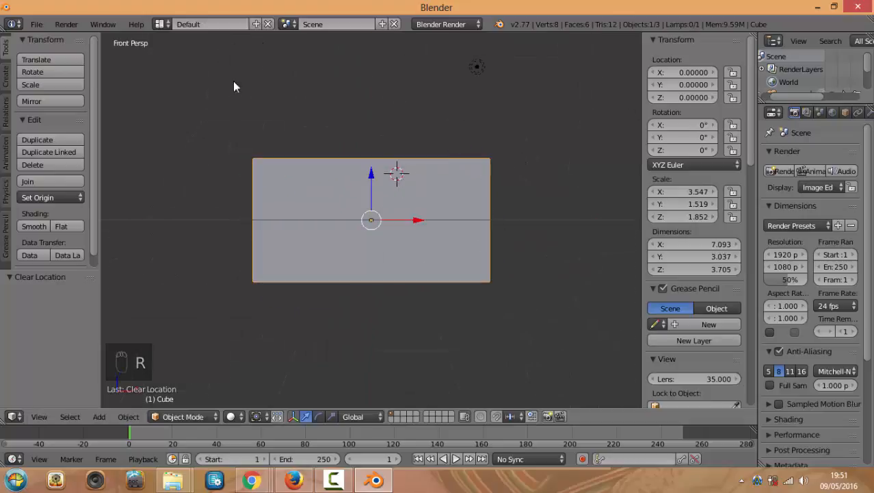
middle_drag(394, 127, 397, 150)
scroll(451, 171, up, 5)
scroll(397, 154, down, 4)
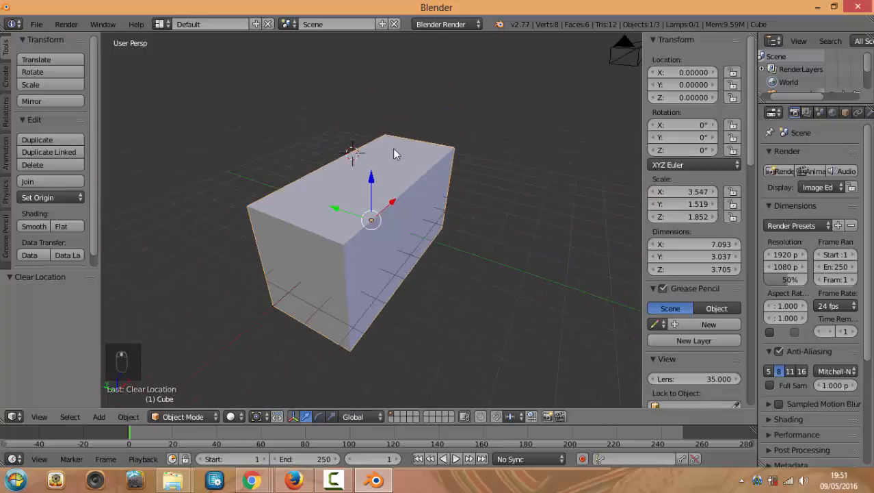
Cycle through the front, top and right views to inspect the stretched block
key(r)
right_click(353, 132)
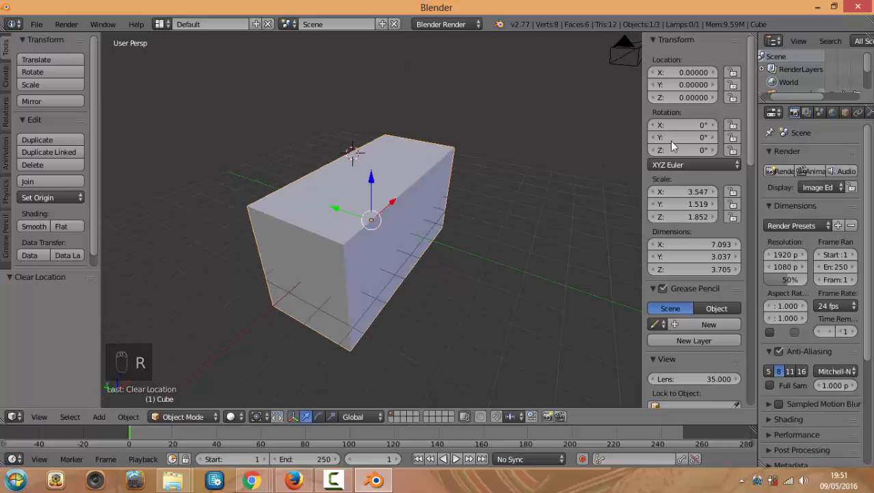
middle_drag(566, 145, 528, 142)
key(KP_1)
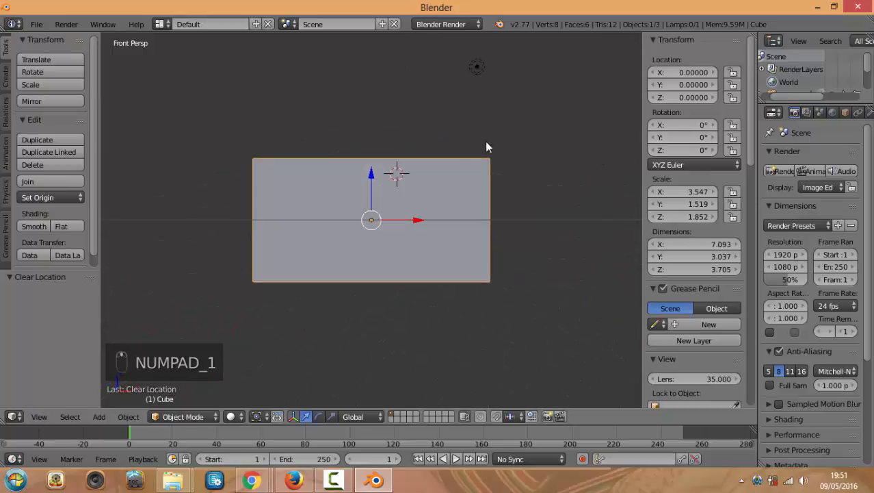
key(KP_7)
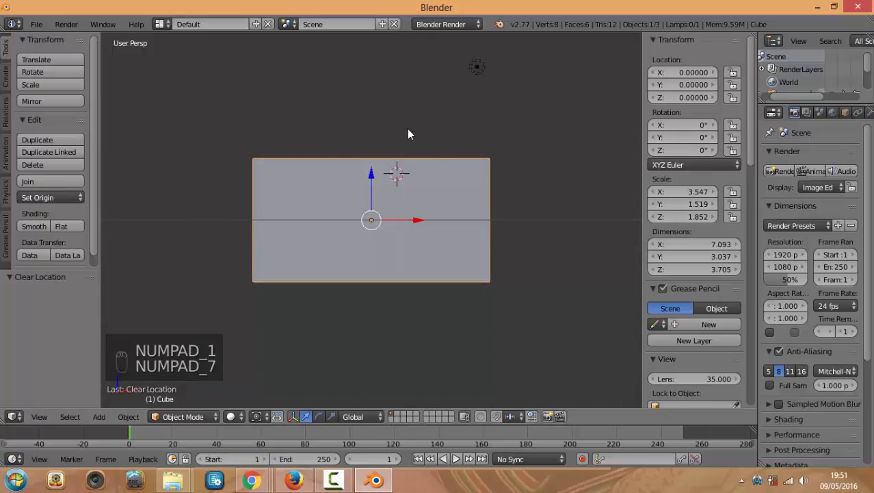
key(KP_1)
key(KP_3)
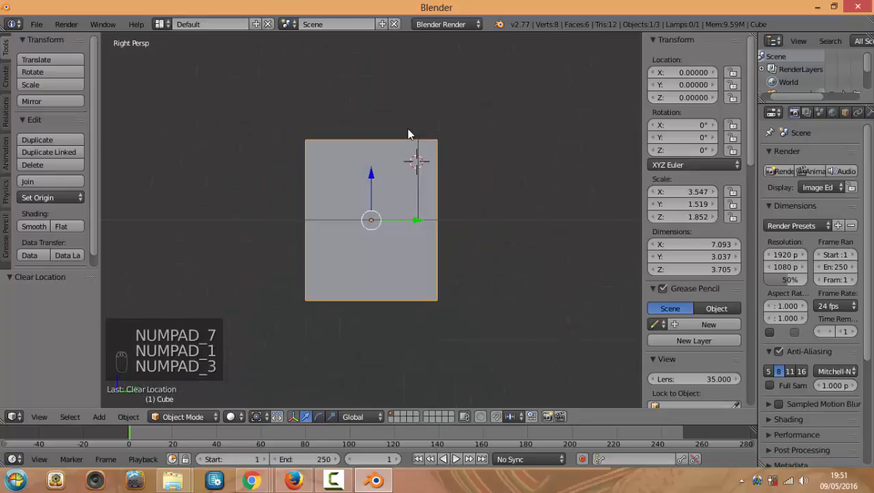
key(KP_7)
key(KP_1)
key(KP_3)
key(KP_7)
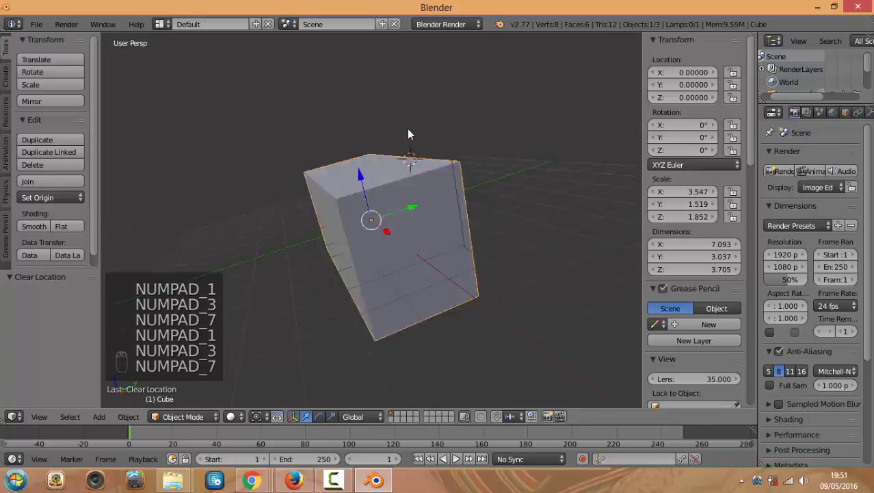
Orbit to angled views between top, front and right checks, ending face-on from the front
middle_drag(405, 149, 373, 108)
key(KP_7)
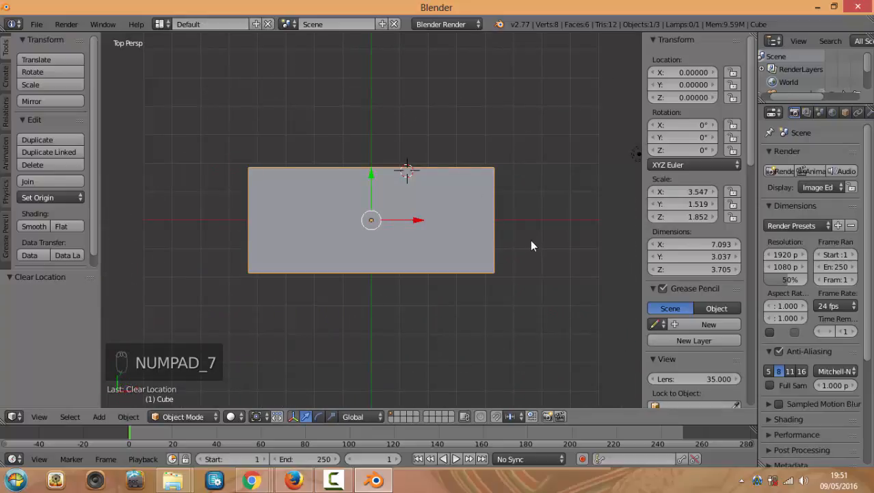
key(KP_1)
key(KP_3)
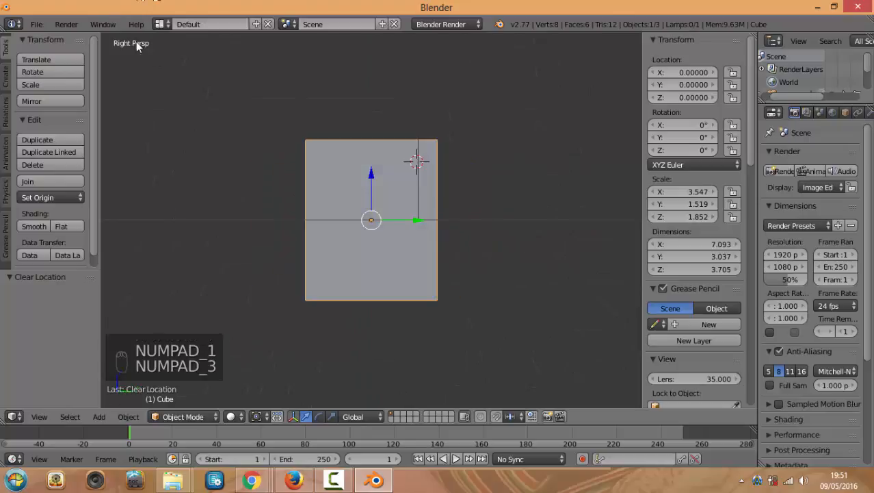
key(KP_1)
key(KP_3)
key(KP_7)
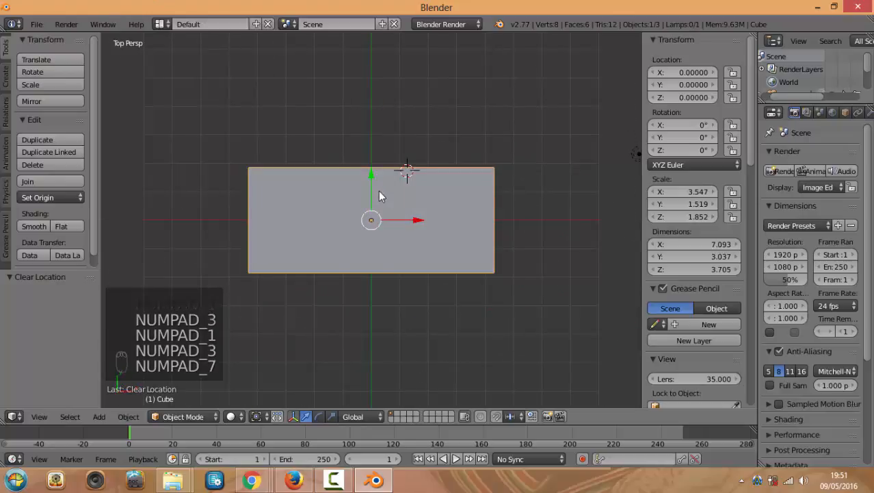
middle_drag(381, 197, 107, 70)
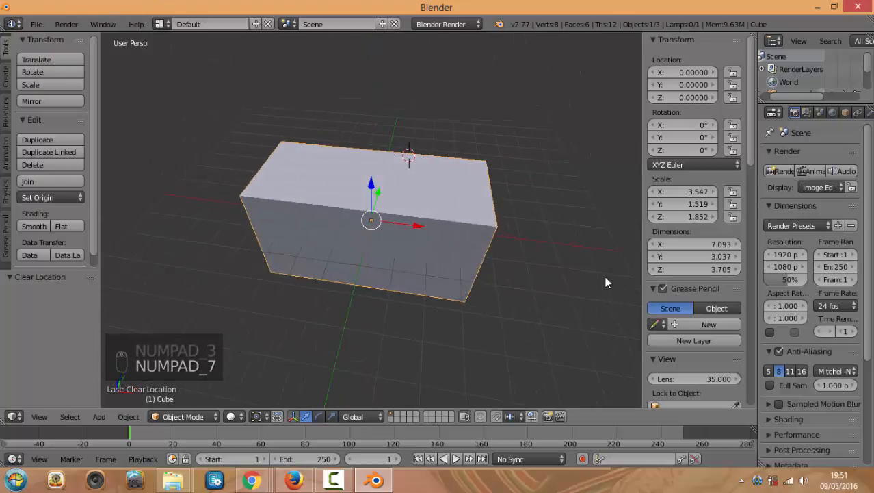
key(KP_1)
key(KP_3)
key(KP_7)
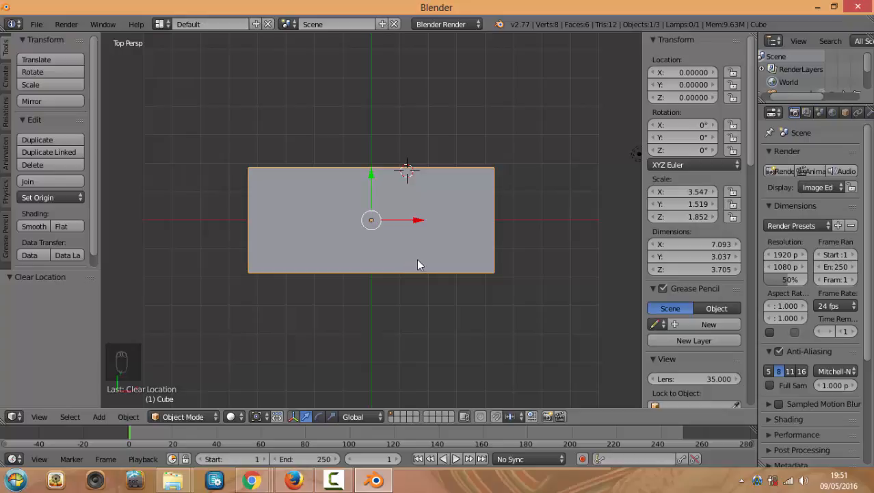
middle_drag(389, 312, 356, 241)
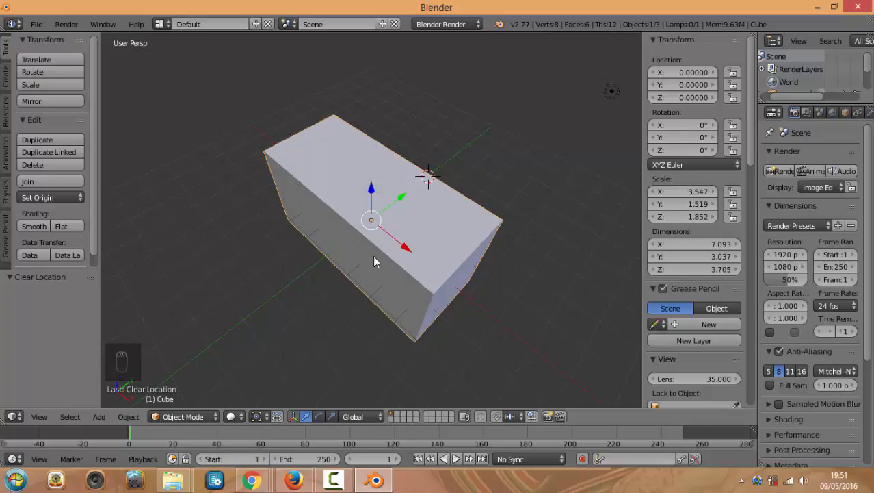
middle_drag(402, 257, 462, 260)
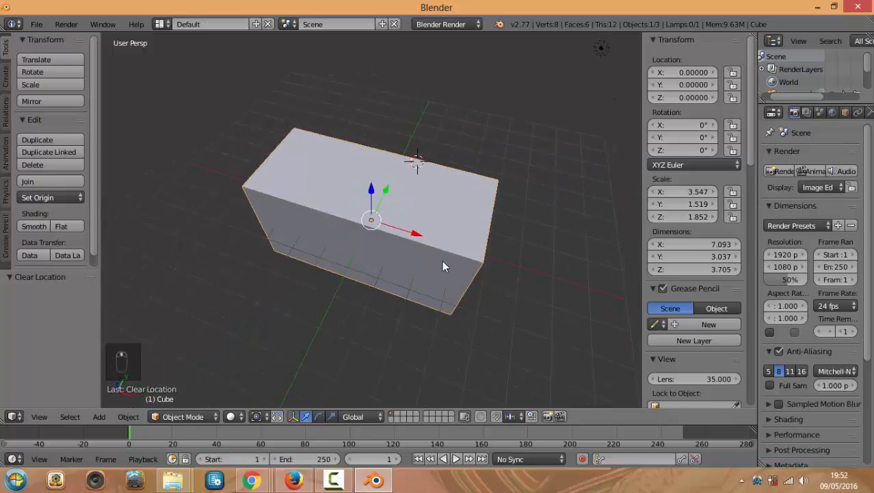
key(KP_1)
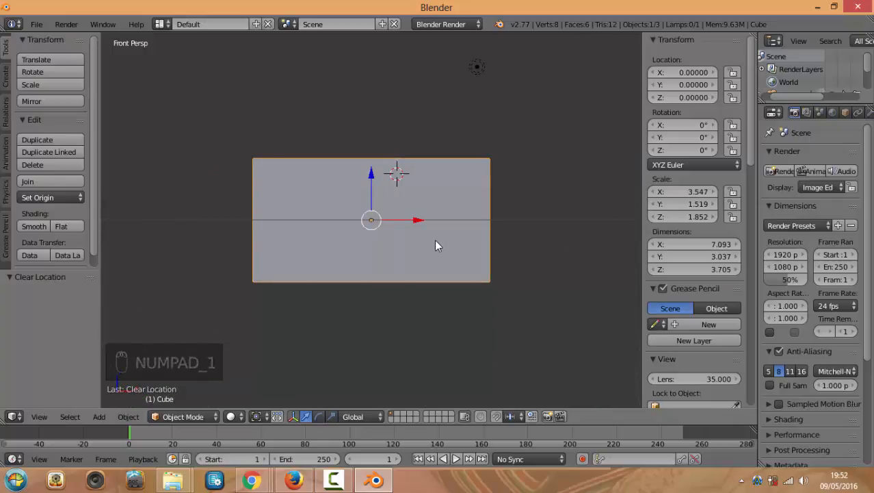
key(r)
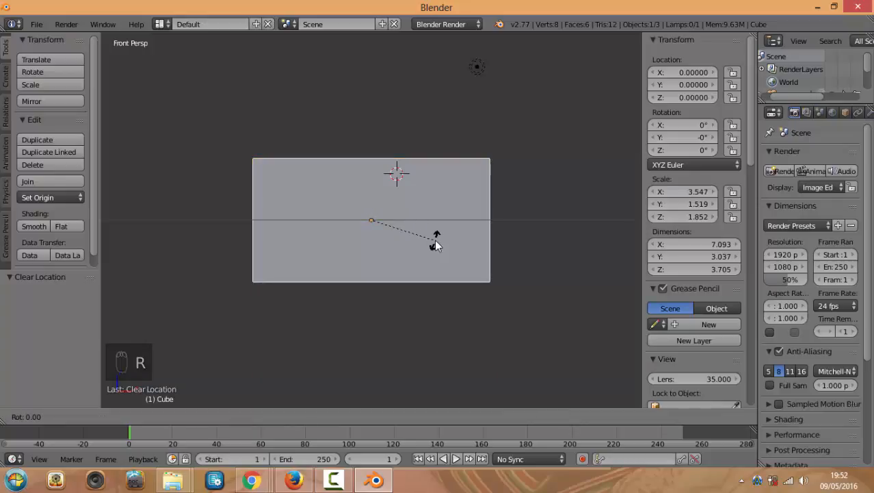
Rotate the block by 90° so it stands upright, then check it at an angle and from the front
text(90)
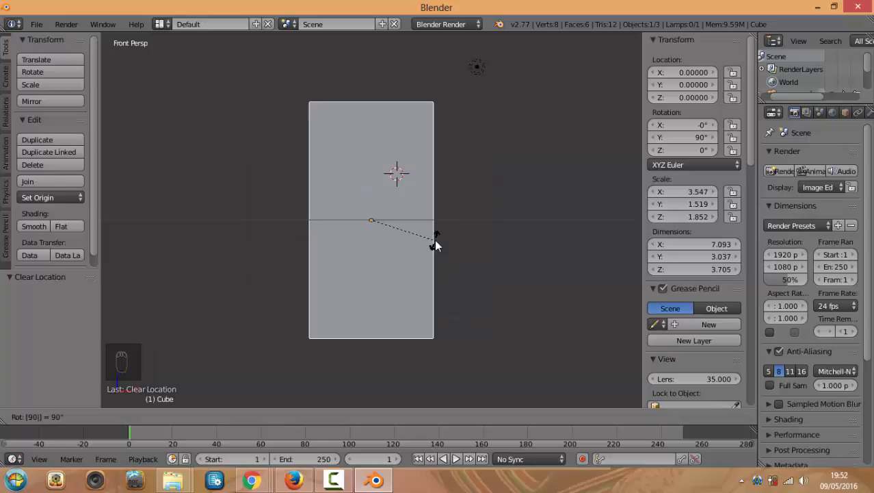
key(Return)
middle_drag(492, 259, 451, 274)
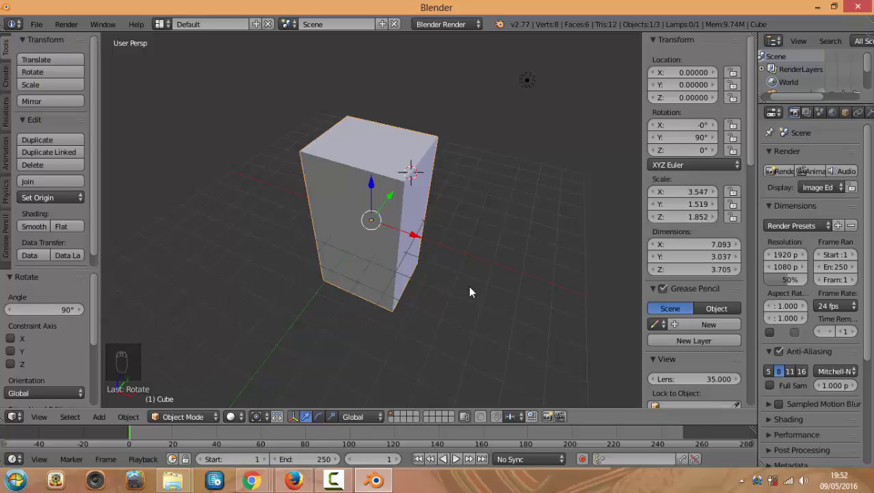
key(KP_1)
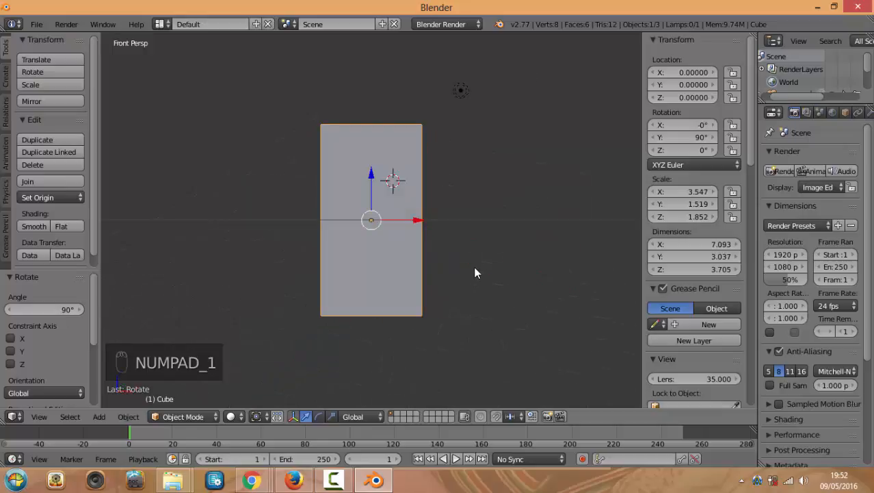
Nudge the block slightly and undo an accidental switch to layer 2
key(g)
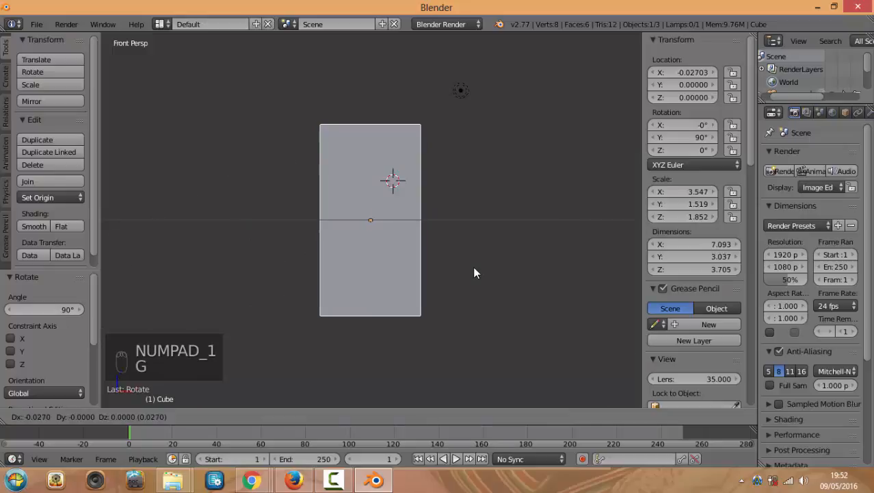
click(473, 266)
key(2)
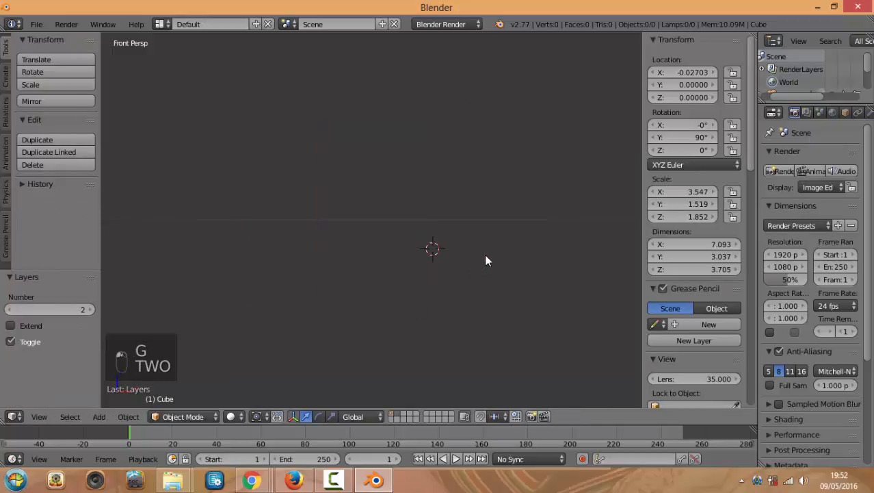
scroll(481, 255, down, 7)
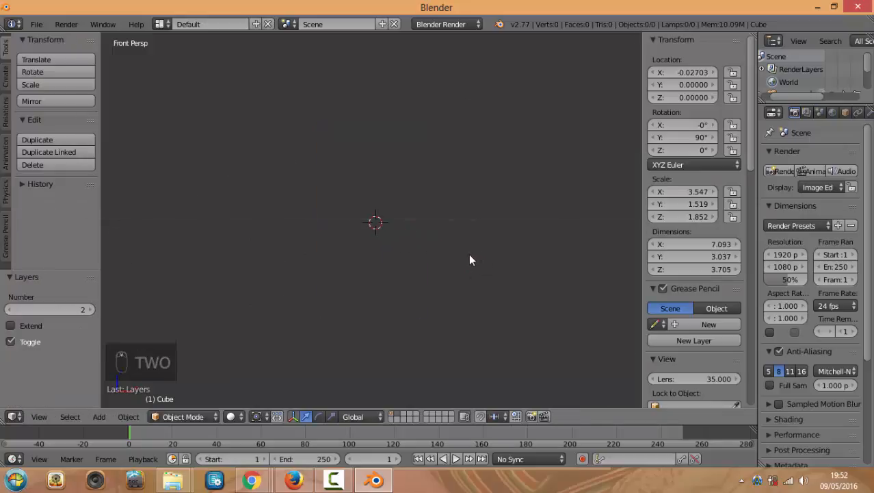
key(ctrl+z)
scroll(400, 256, up, 6)
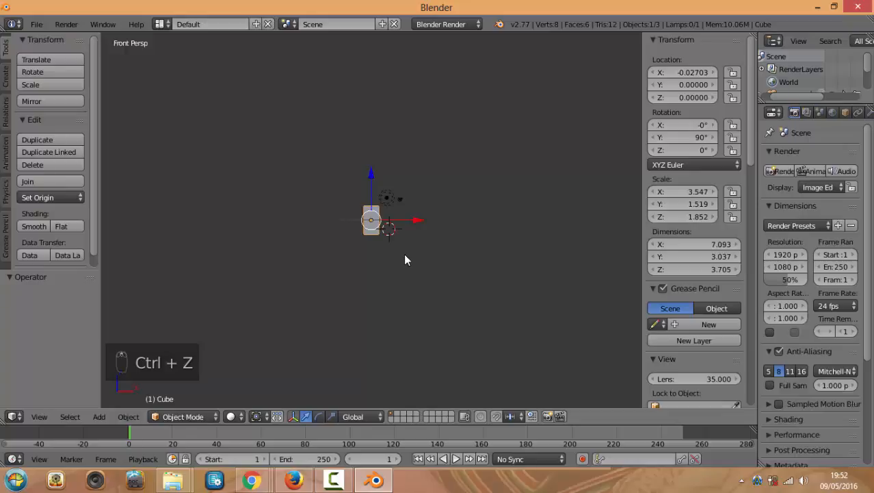
scroll(404, 247, up, 4)
middle_drag(395, 217, 395, 232)
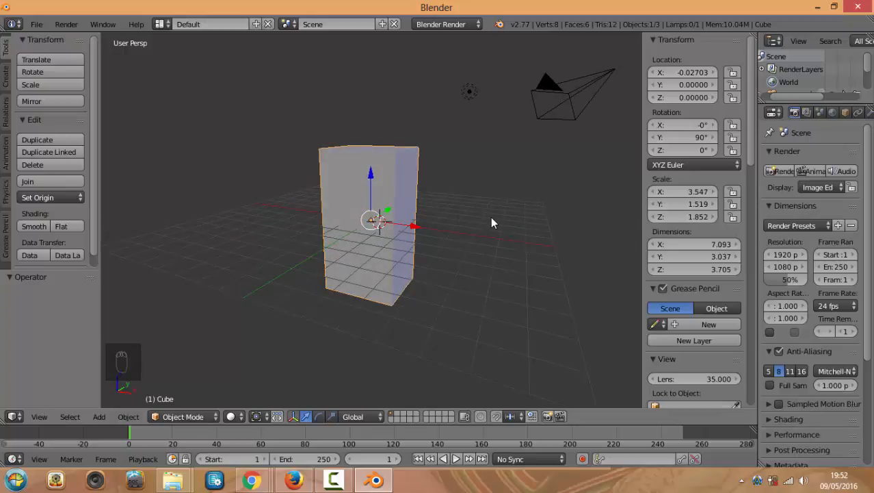
Scale the block by 0.5, then scale it back up by 2
text(s.)
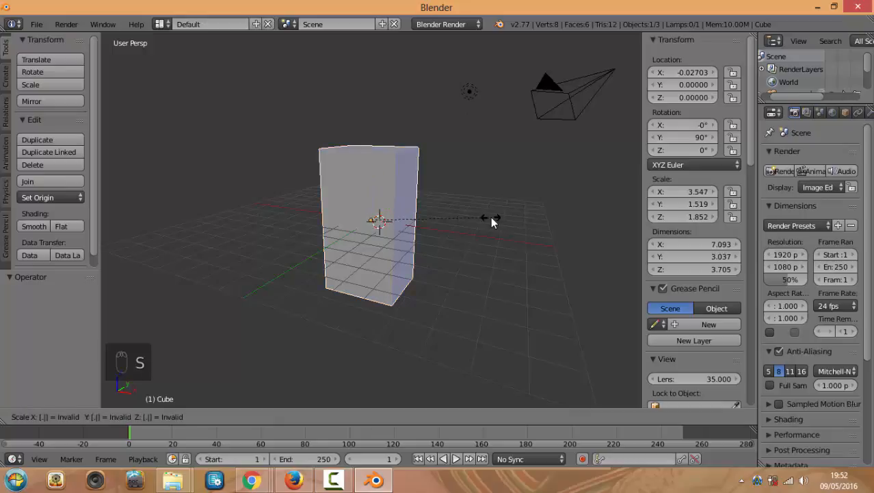
click(492, 222)
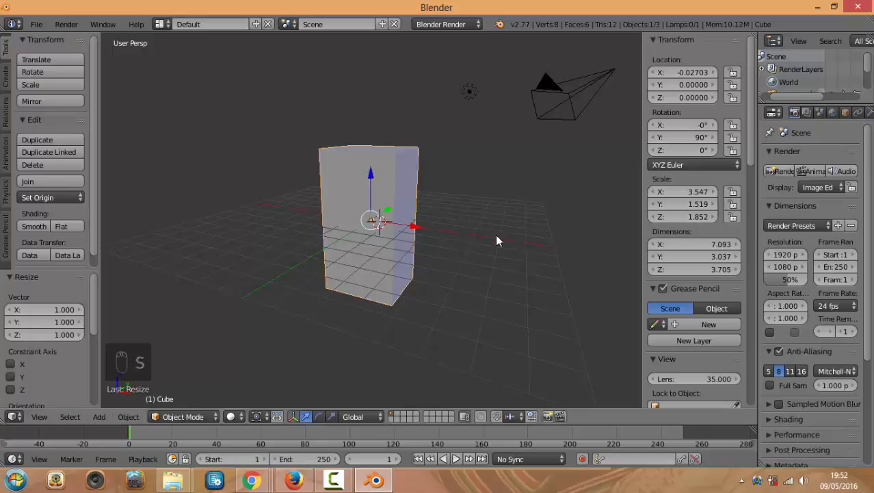
text(s.5)
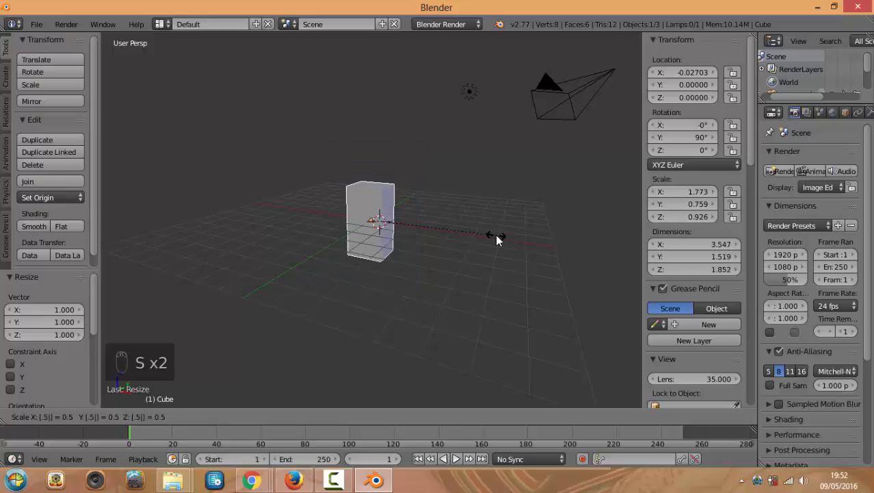
click(496, 234)
scroll(503, 236, up, 2)
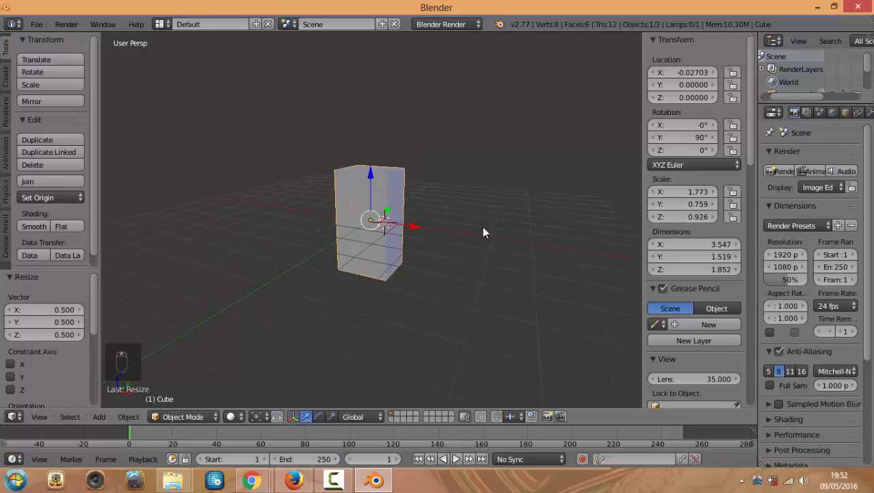
text(s2)
click(489, 236)
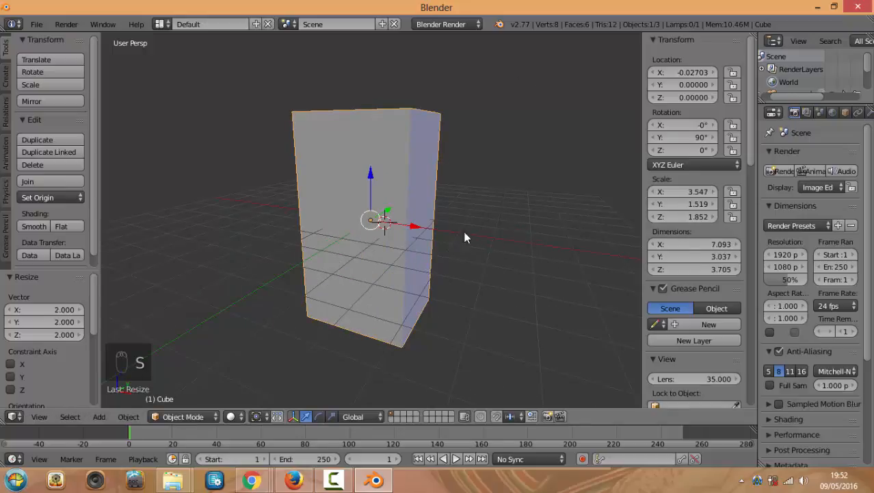
Freely move, slightly shrink and tilt the block to rotation -0.608°, 79.113°, 22.266°
middle_drag(397, 262, 385, 281)
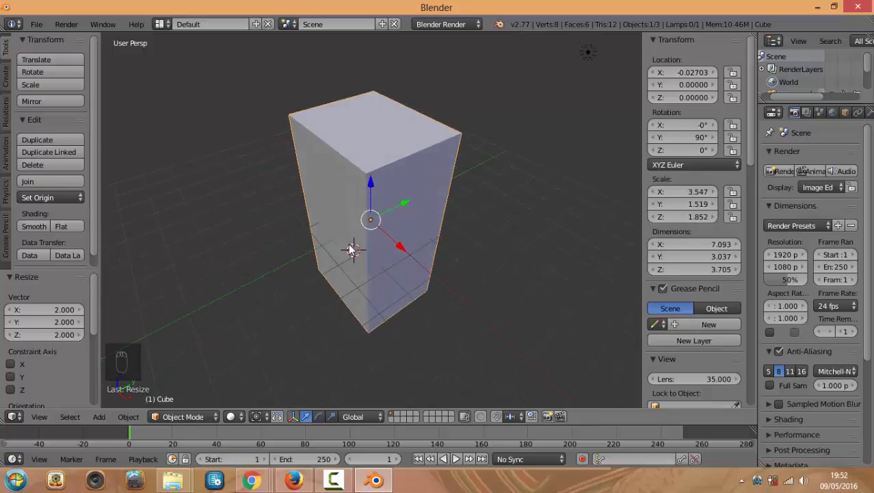
scroll(381, 248, up, 5)
scroll(383, 251, down, 5)
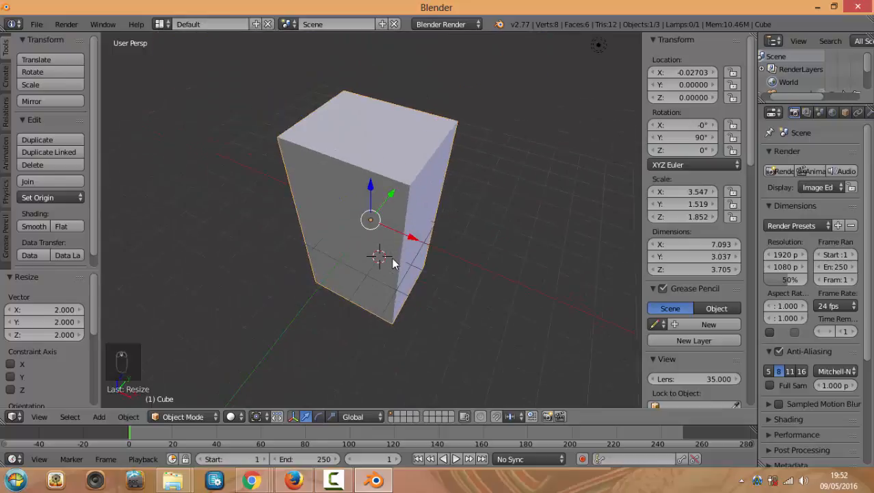
key(KP_7)
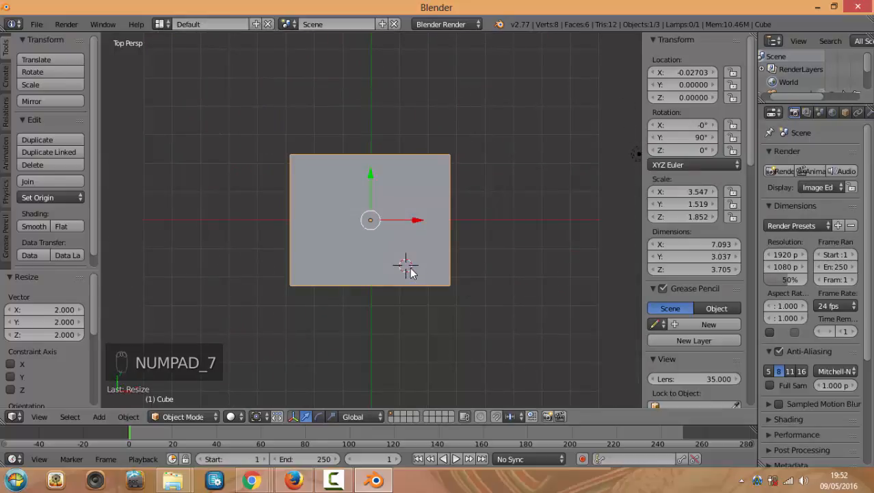
middle_drag(448, 295, 426, 249)
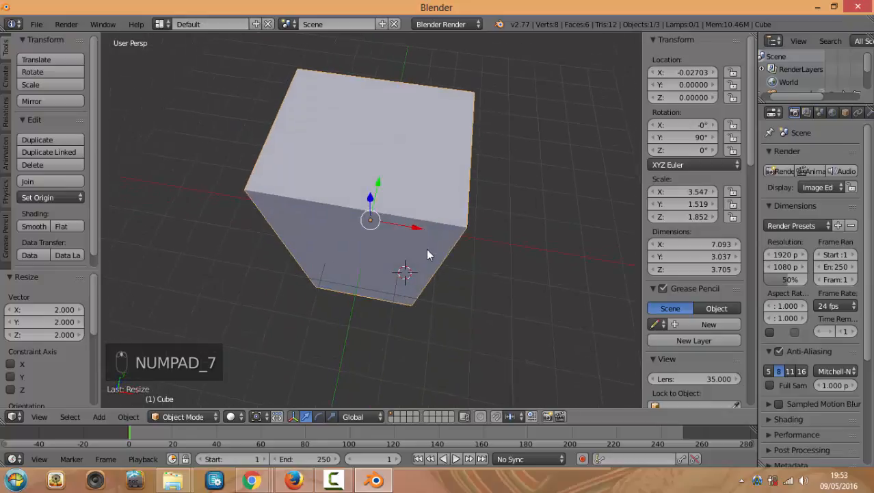
key(g)
click(544, 295)
key(s)
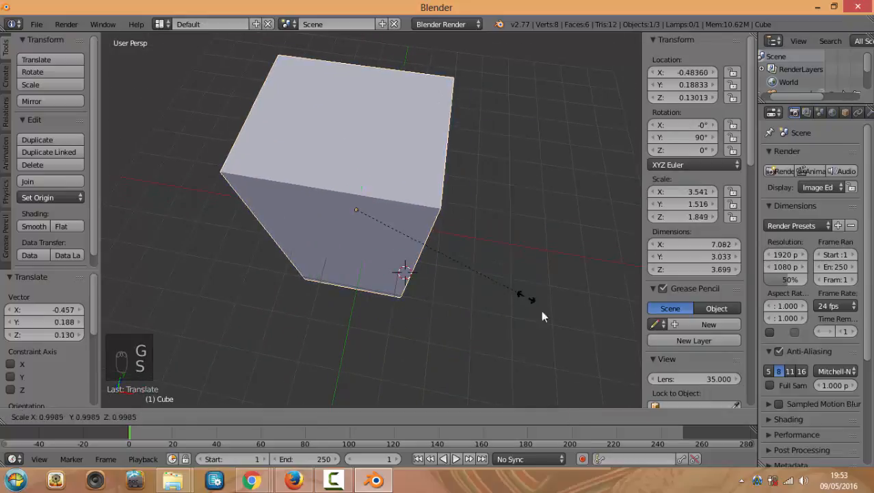
click(497, 286)
key(r)
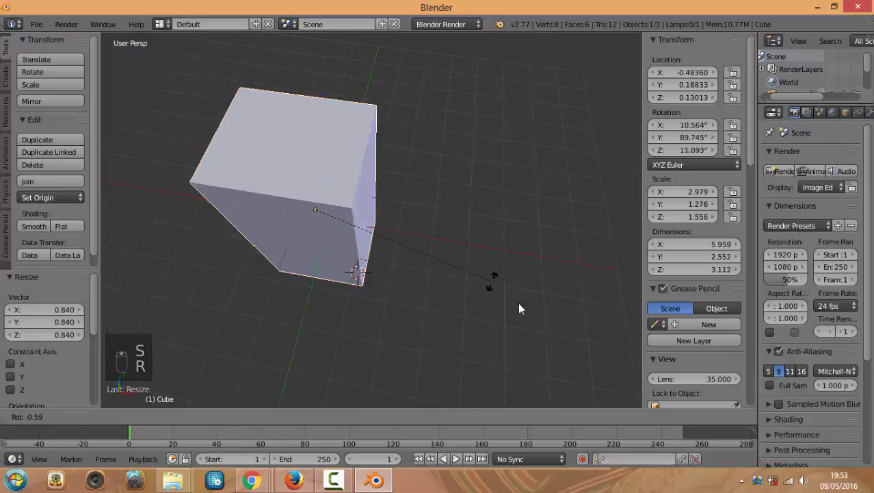
click(488, 213)
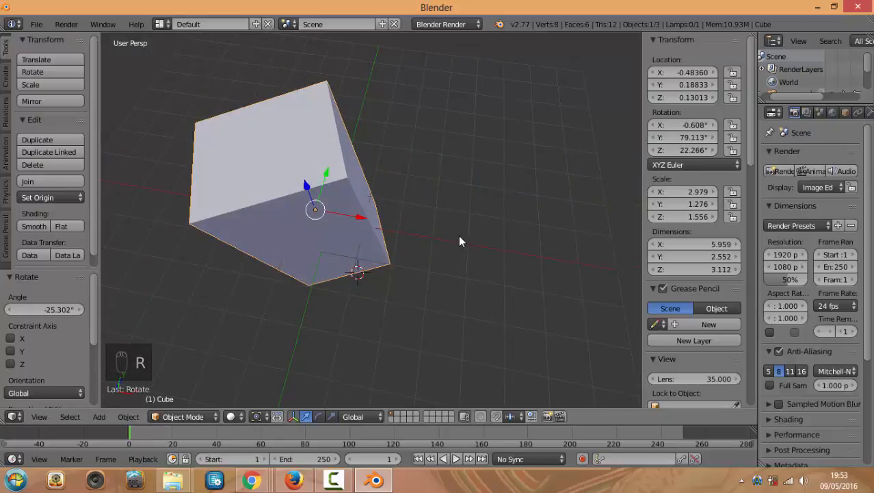
key(KP_1)
key(KP_7)
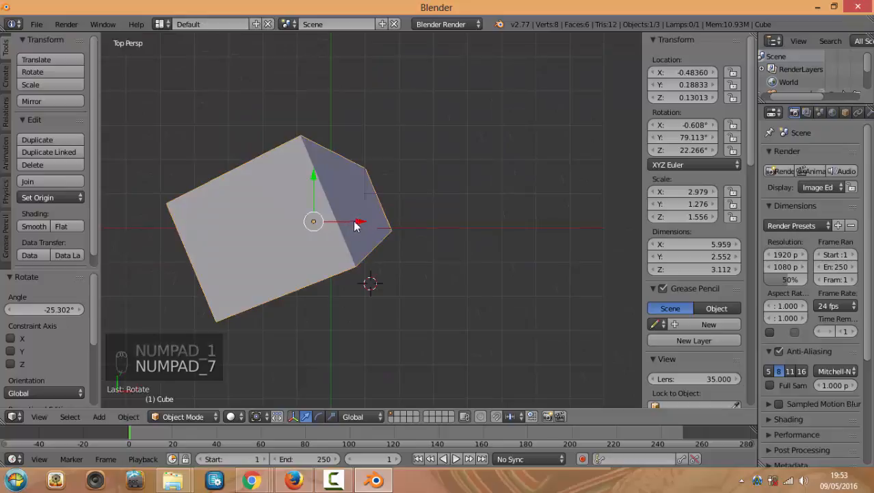
Move the block further right and view it in orthographic front and top views
key(g)
click(424, 215)
key(KP_5)
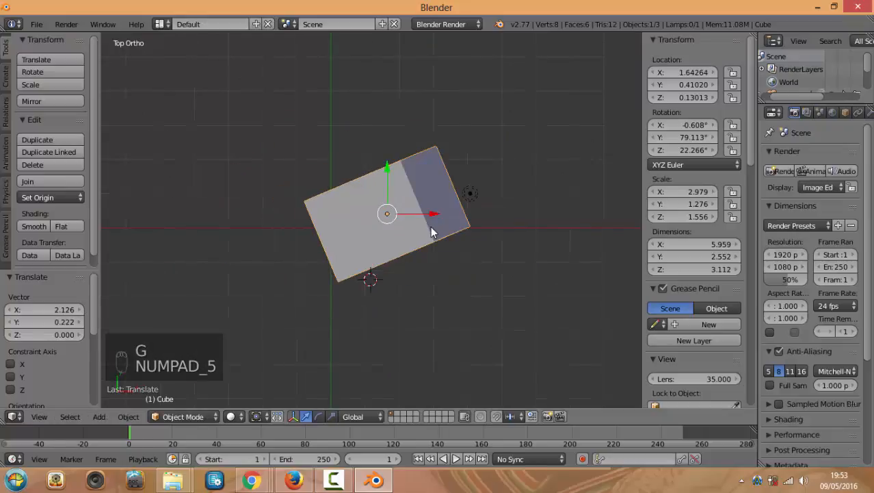
key(KP_1)
key(KP_7)
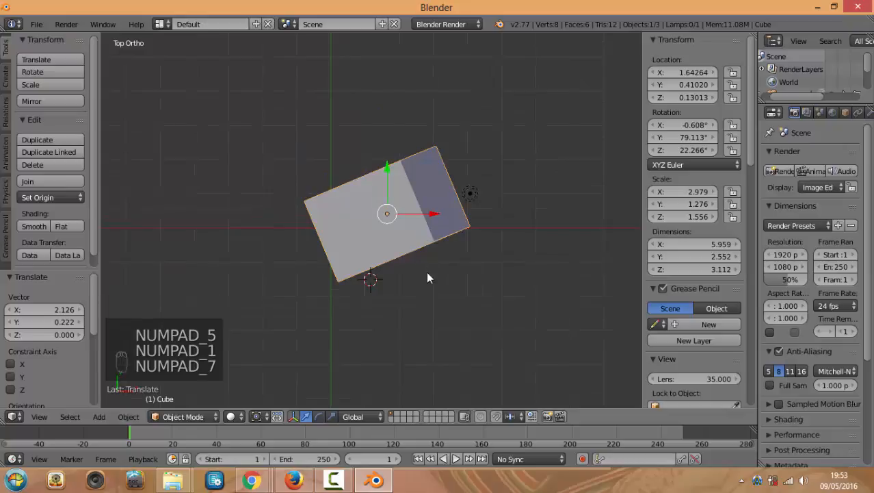
Resize the timeline area, orbit the view and set the current frame to 11
drag(483, 425, 479, 305)
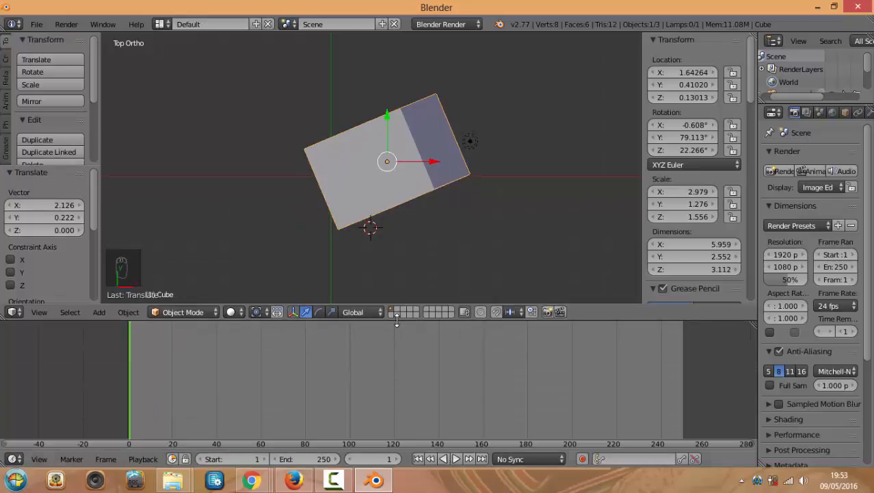
drag(393, 319, 395, 388)
middle_drag(399, 287, 418, 287)
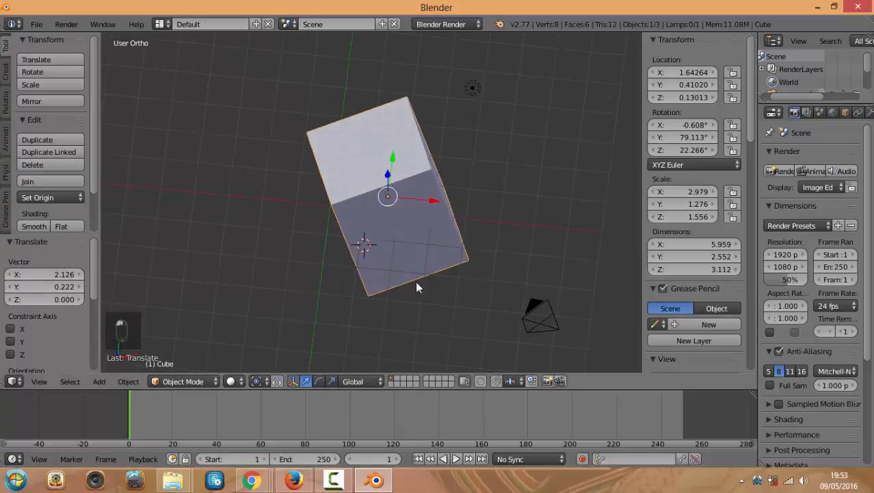
click(13, 459)
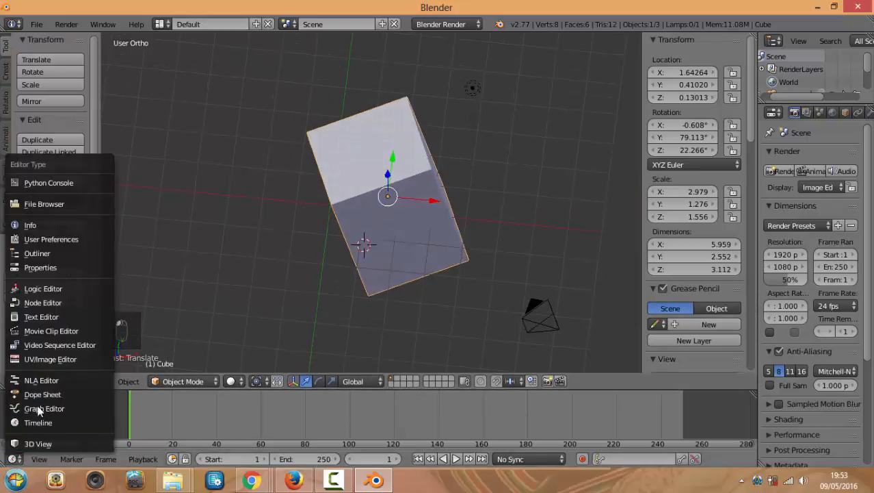
click(151, 427)
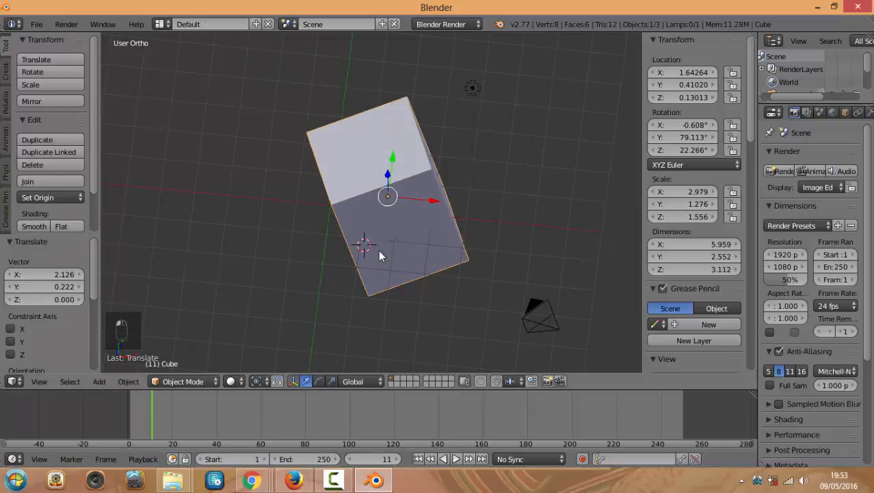
Centre the view on the cube and delete it
key(KP_Decimal)
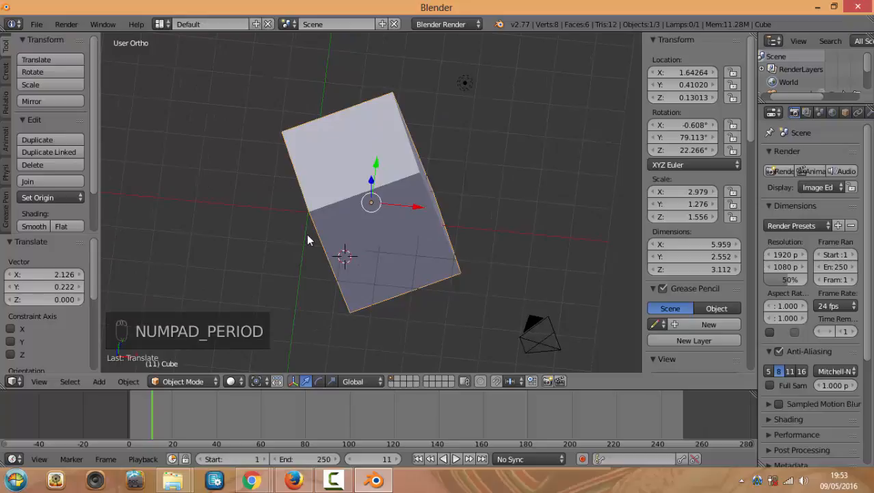
key(Delete)
click(307, 224)
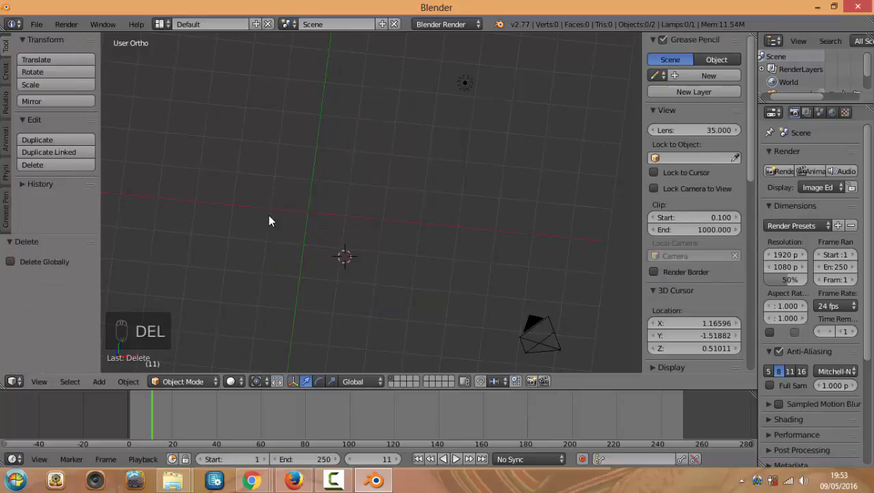
From the top view, set the 3D cursor near the world origin at about -0.046, -0.045, 0.510
middle_drag(269, 215, 314, 214)
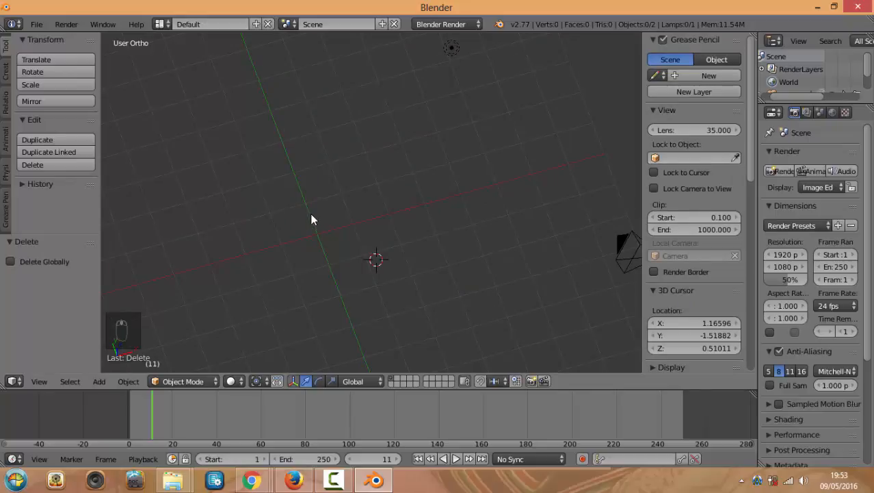
key(KP_7)
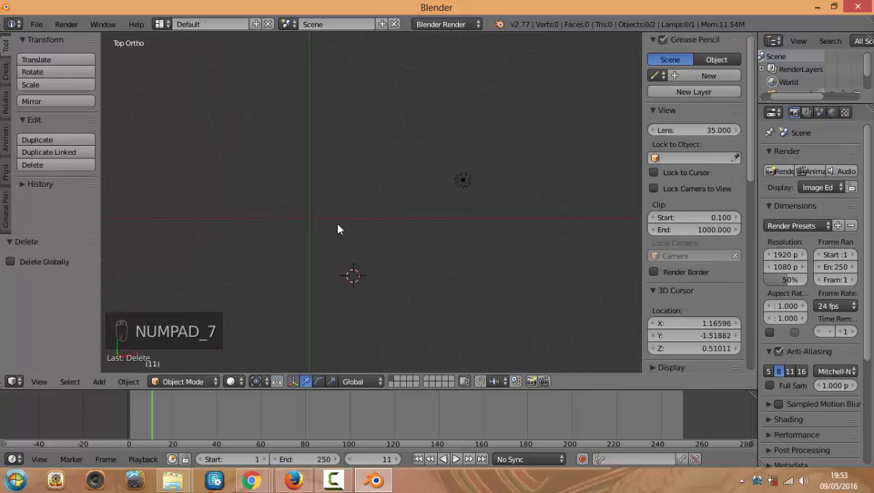
scroll(336, 225, down, 2)
click(334, 213)
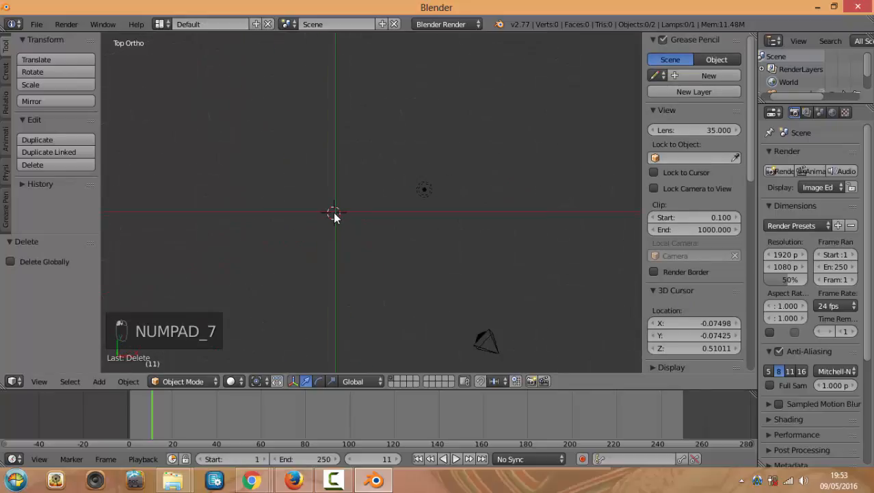
click(334, 209)
click(334, 213)
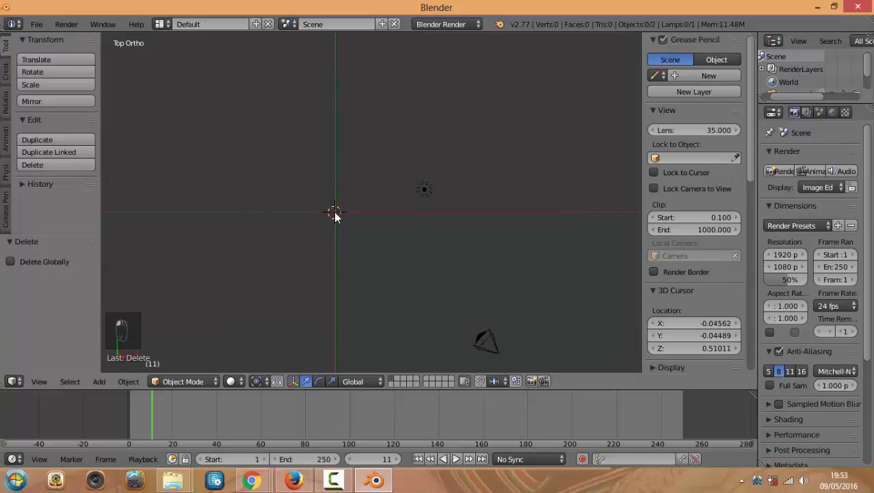
Bring the Hangouts call forward, show the shared screen in the main view and reposition the window
mouse_move(252, 480)
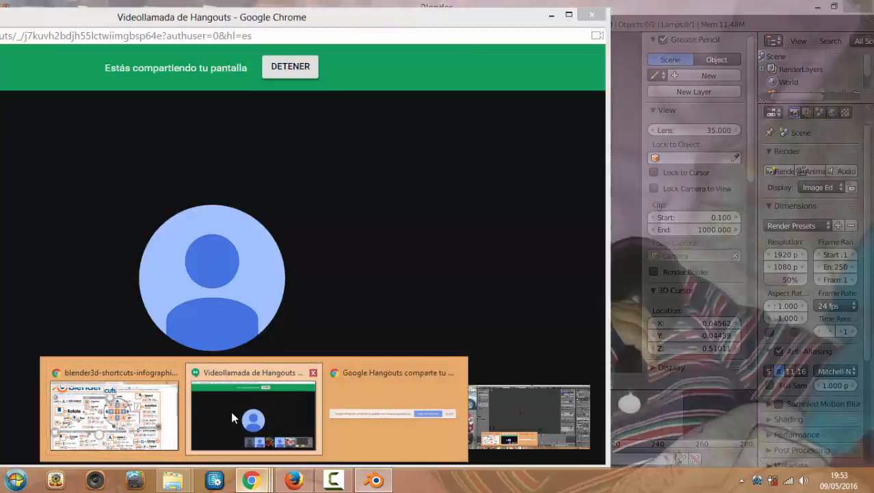
click(193, 414)
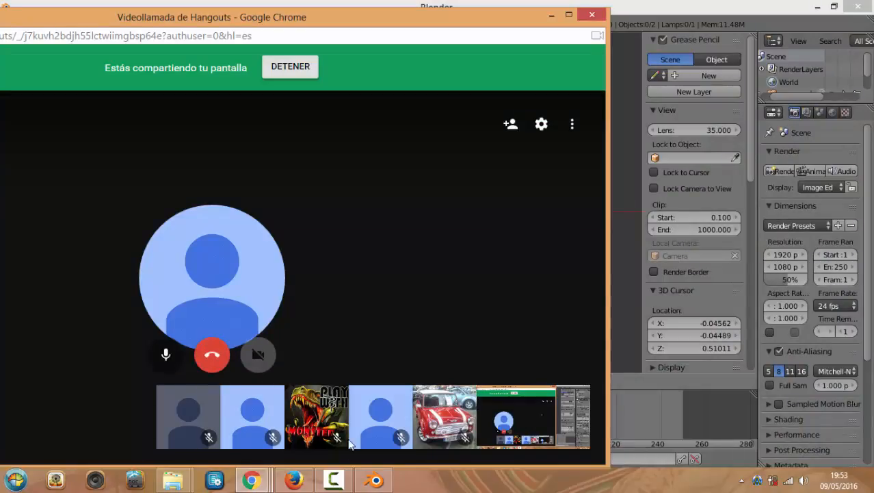
click(521, 419)
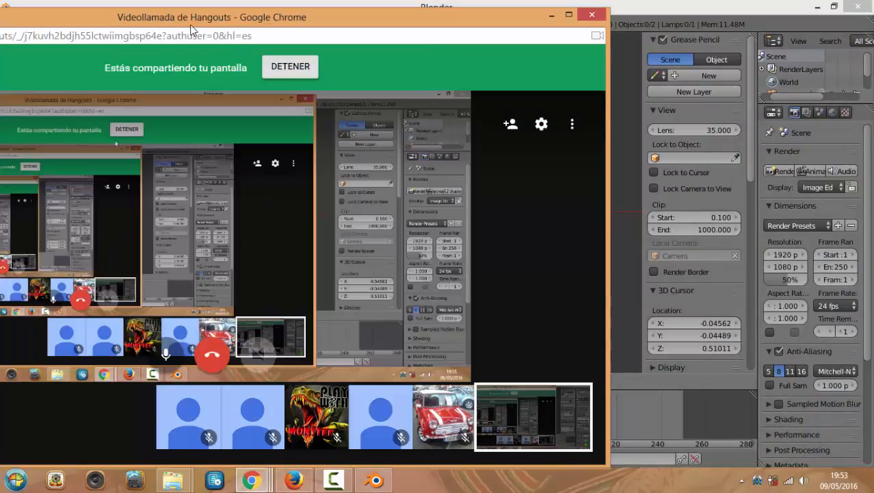
drag(264, 22, 374, 25)
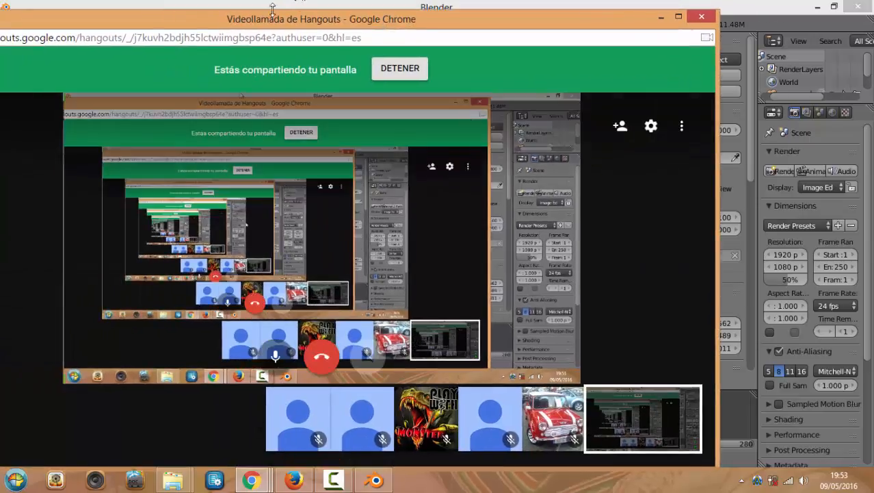
drag(305, 13, 306, 15)
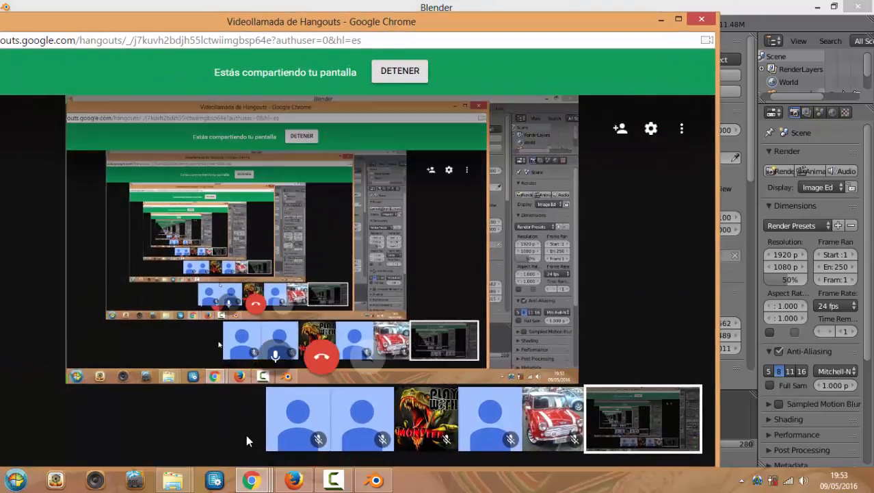
Minimize the Hangouts call window to return to Blender
mouse_move(253, 481)
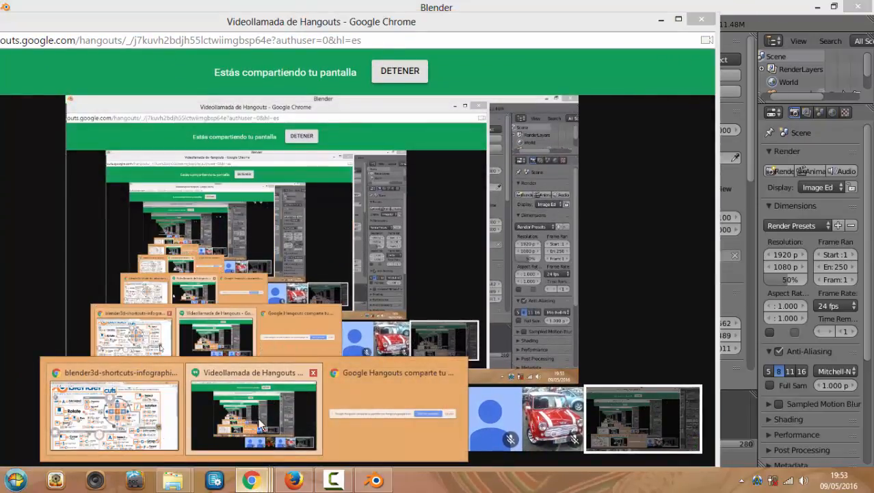
click(259, 420)
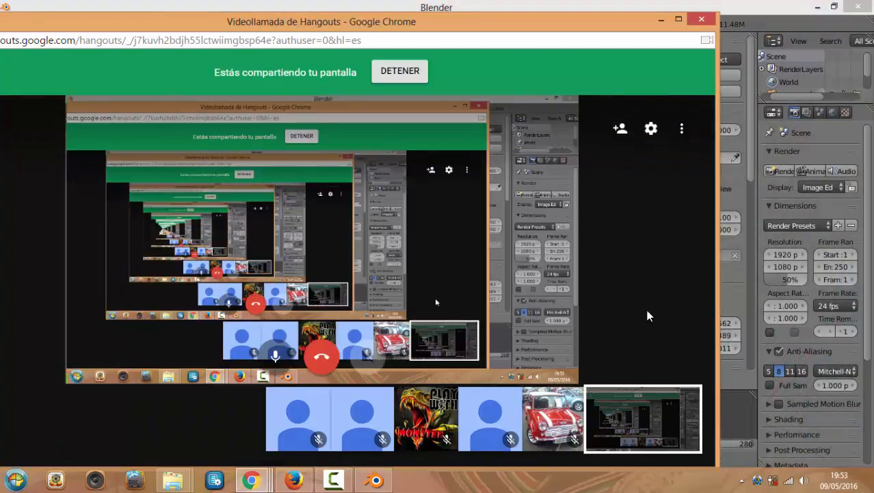
click(660, 20)
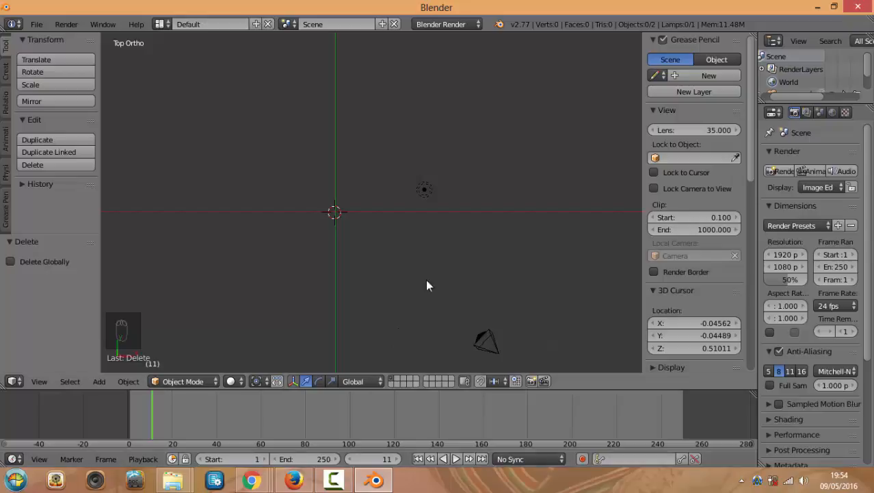
key(shift+s)
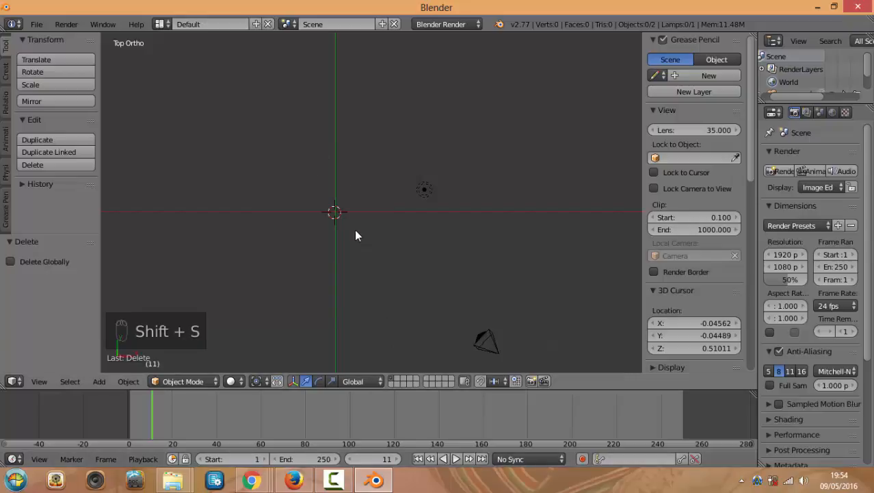
middle_drag(283, 339, 311, 273)
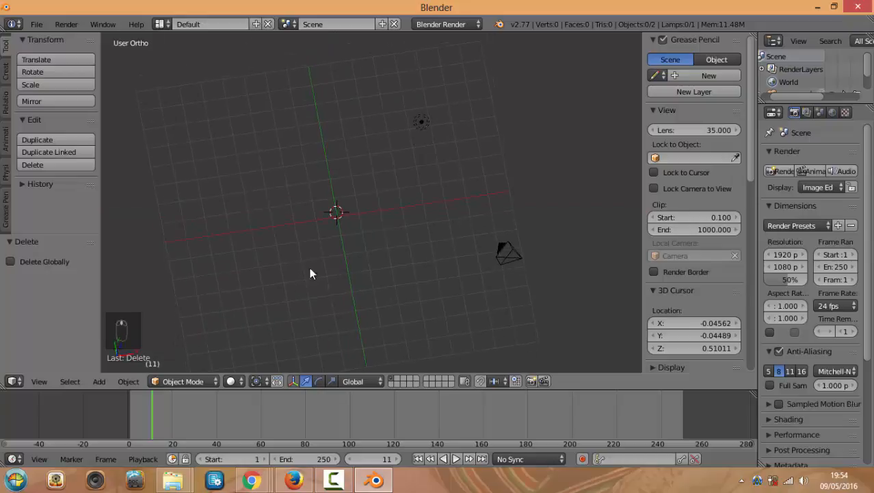
middle_drag(332, 235, 331, 234)
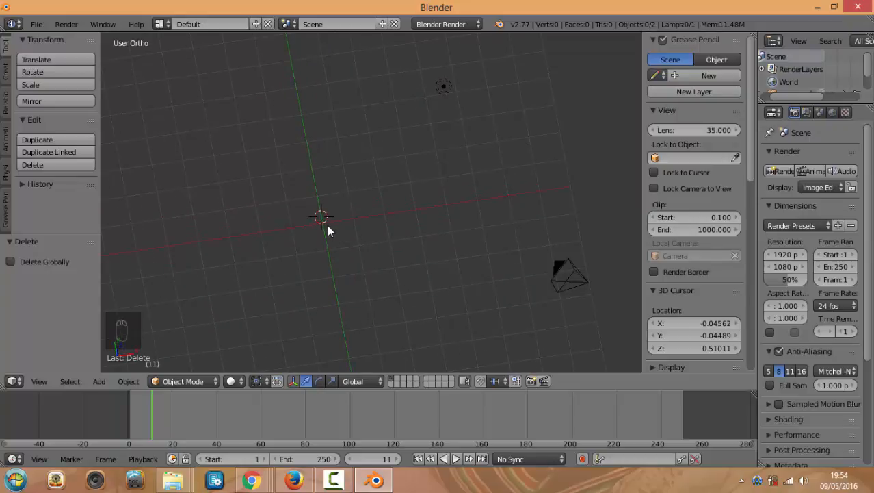
key(shift+a)
mouse_move(343, 215)
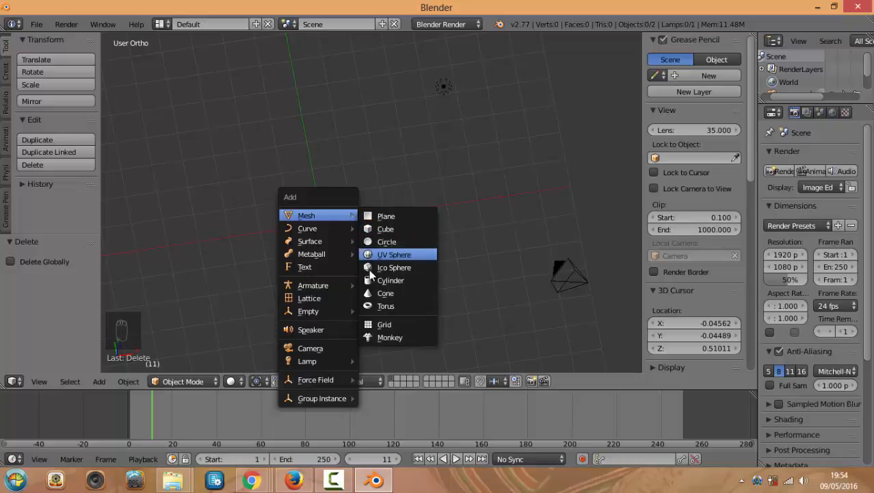
click(378, 482)
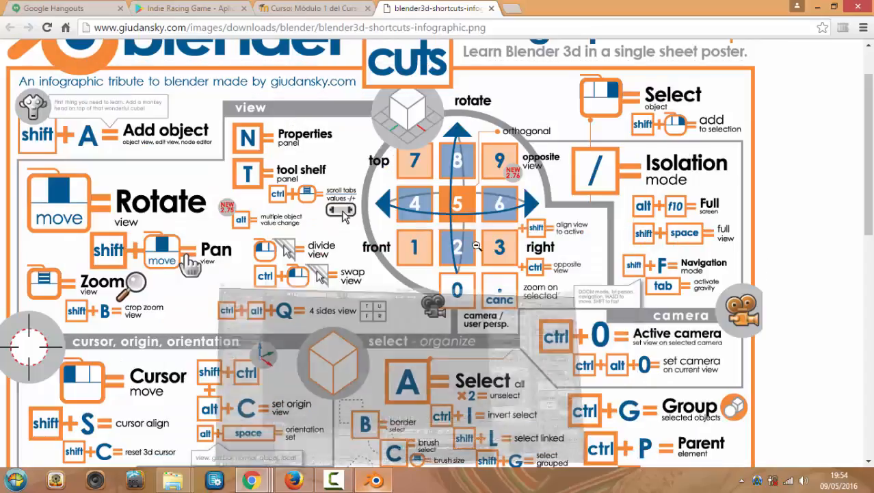
click(378, 481)
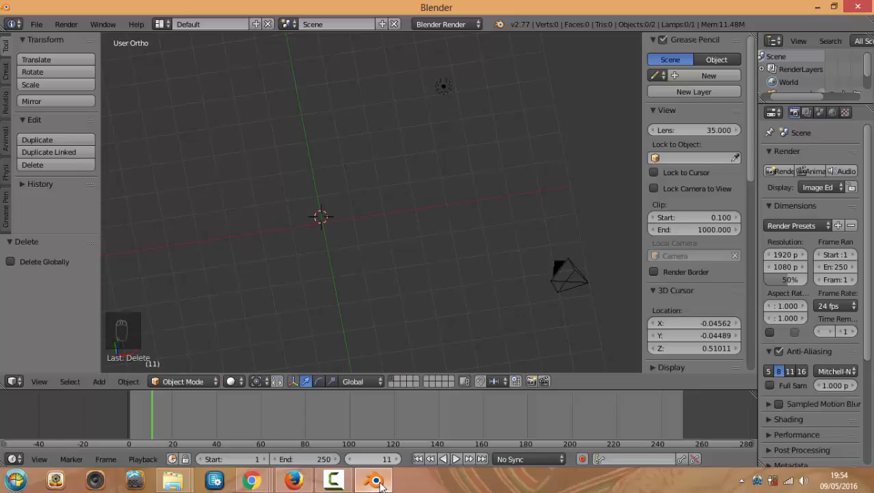
Open the recent file cursoPracticaIntro.blend
click(36, 24)
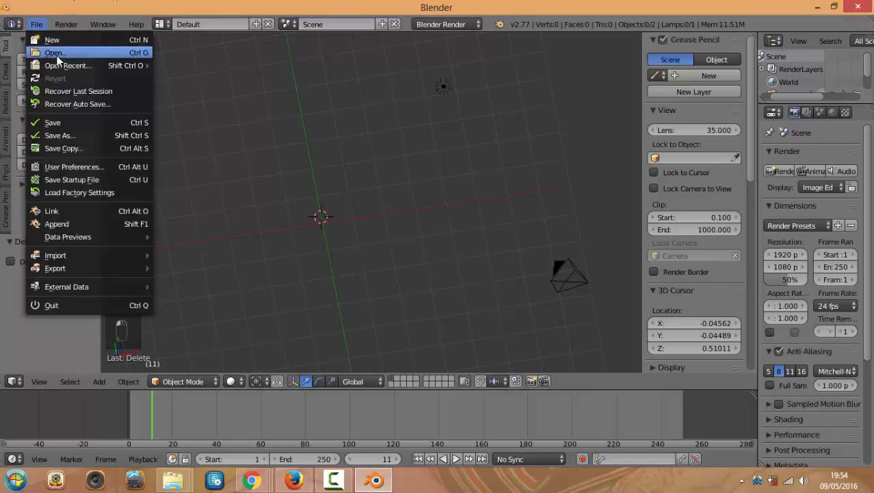
mouse_move(58, 65)
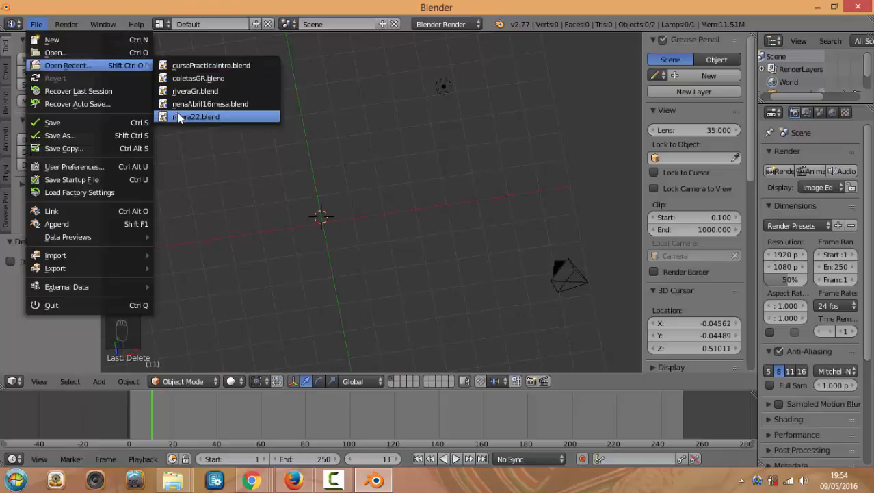
click(198, 66)
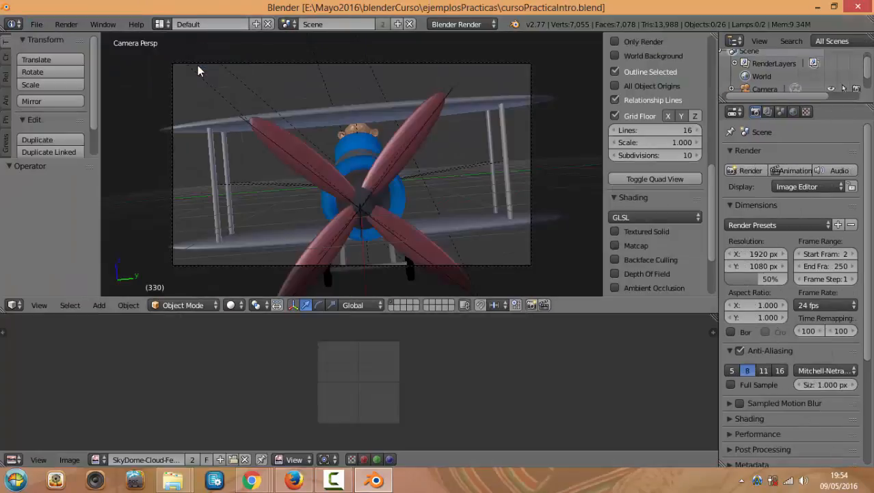
Play the biplane's rendered animation and move the playback window up and right
click(66, 24)
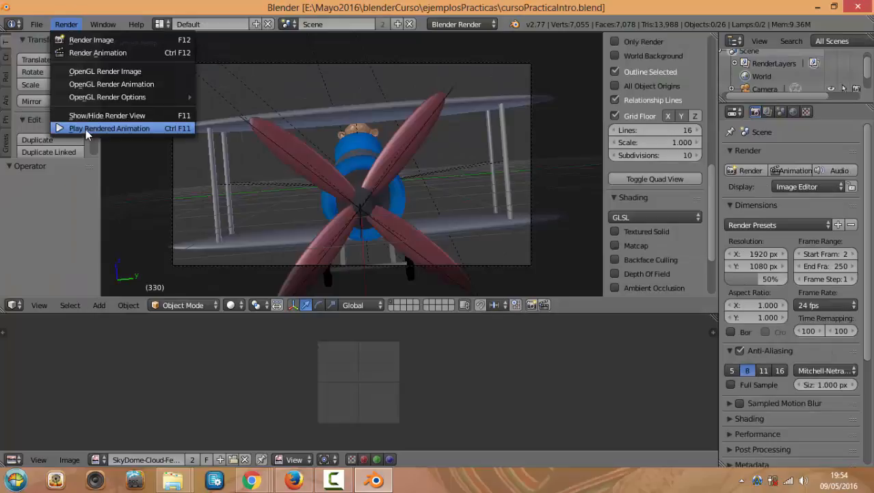
click(86, 129)
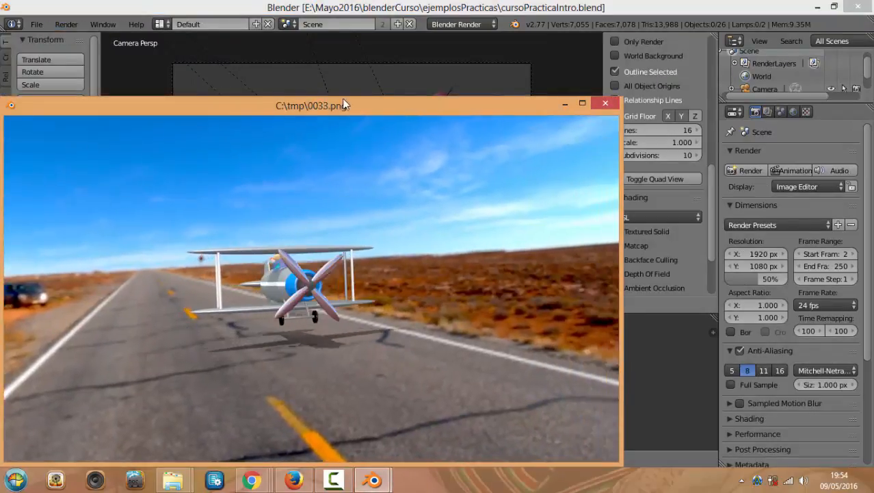
drag(344, 104, 457, 71)
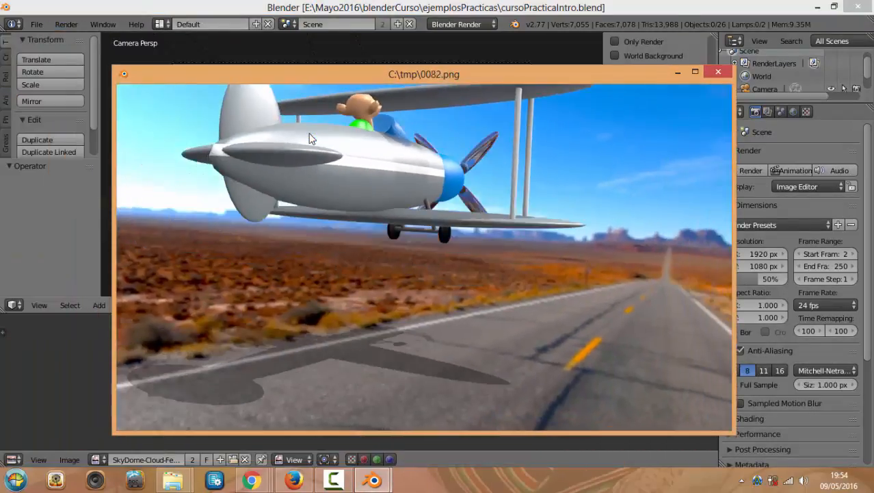
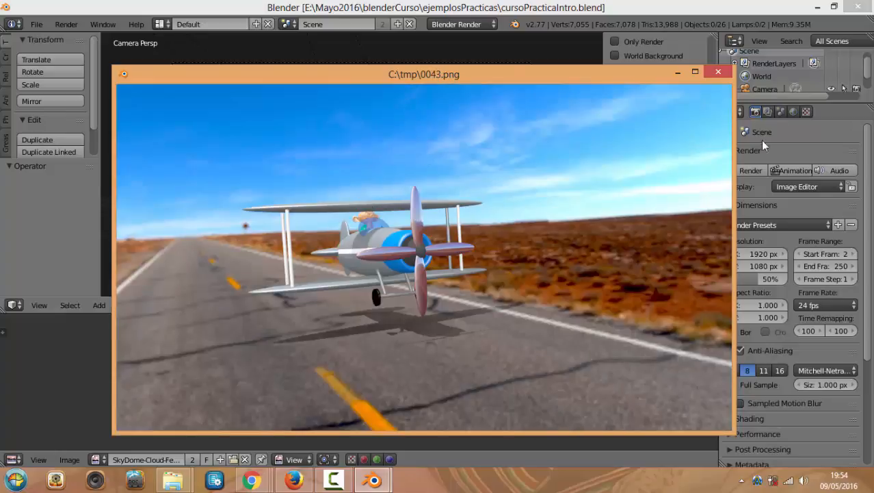
Close the biplane render and reload the start-up file as a new scene
click(719, 72)
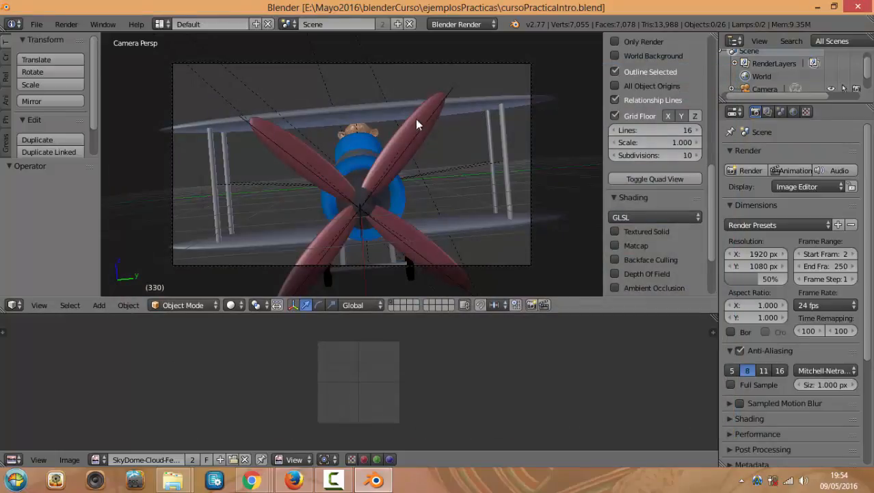
click(36, 24)
click(45, 39)
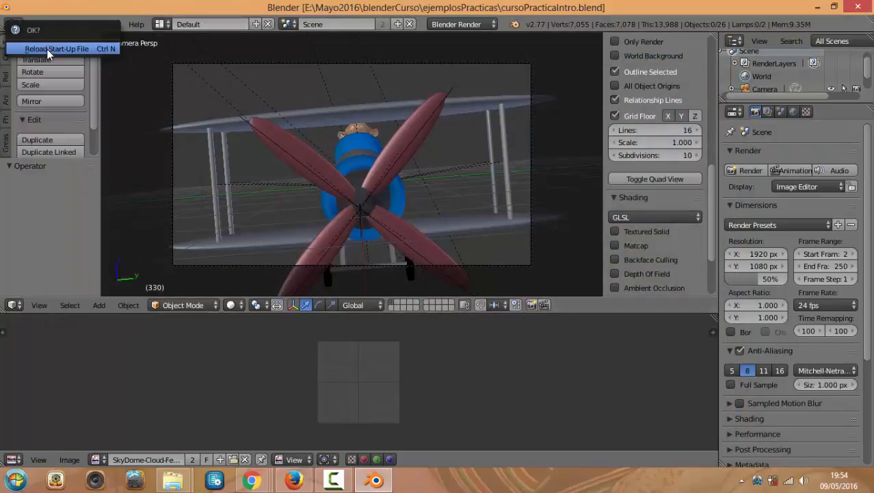
click(46, 48)
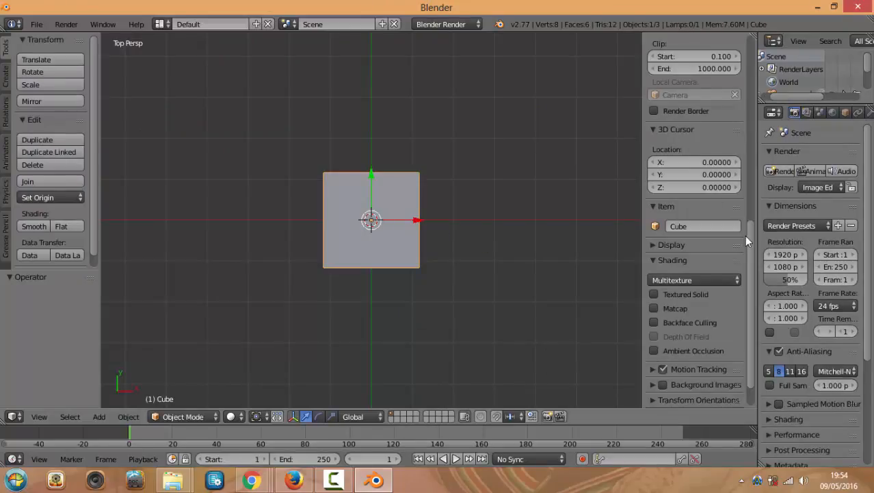
Orbit around the default cube and cycle through the top, front and side views
scroll(746, 247, down, 2)
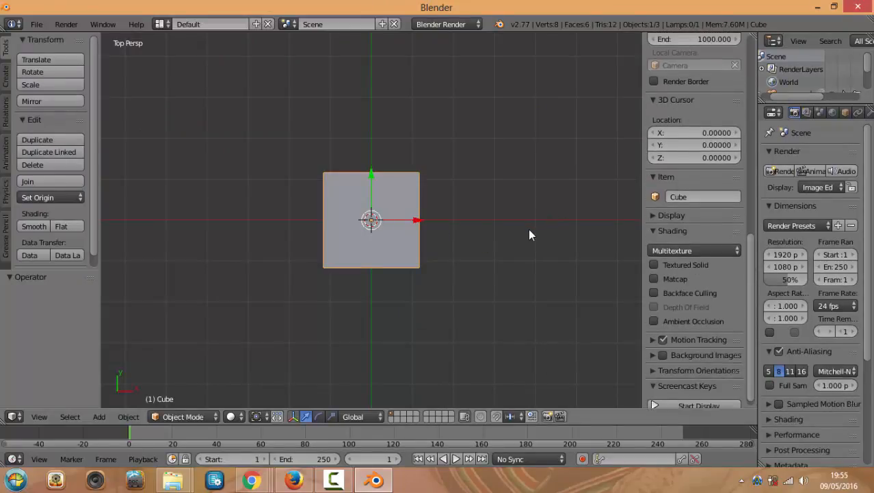
middle_drag(529, 232, 518, 178)
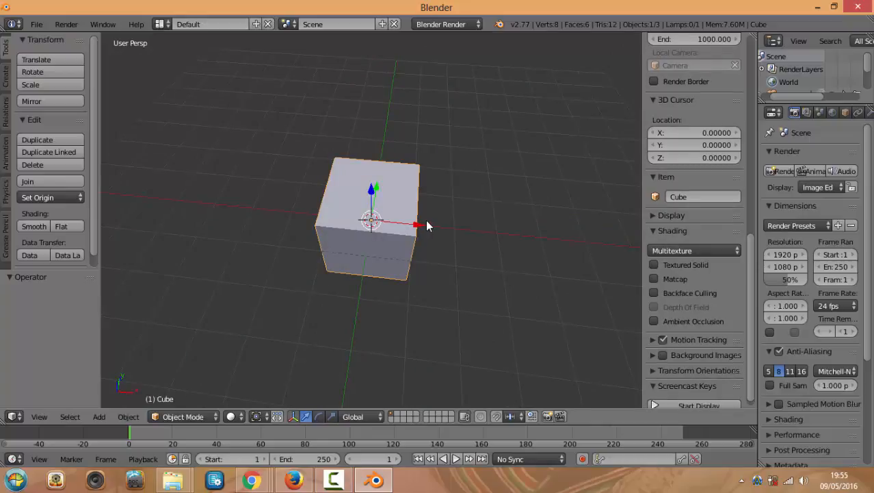
middle_drag(426, 220, 426, 224)
key(KP_7)
key(KP_1)
key(KP_3)
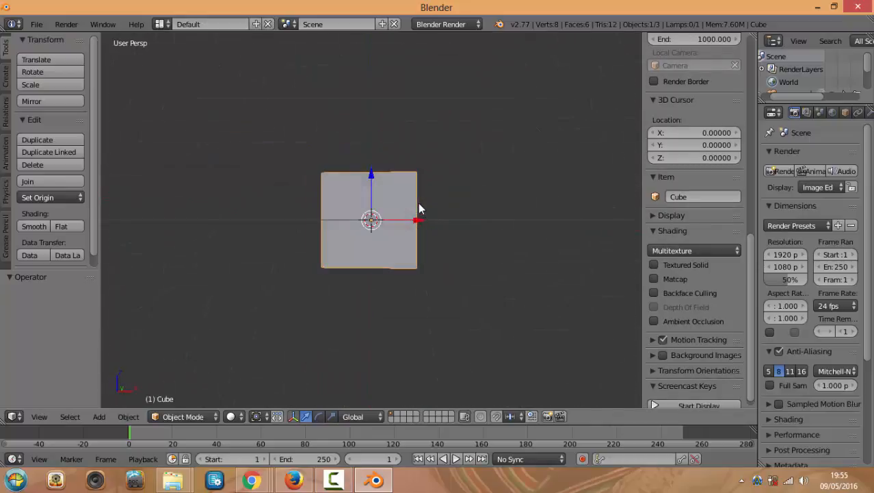
key(KP_7)
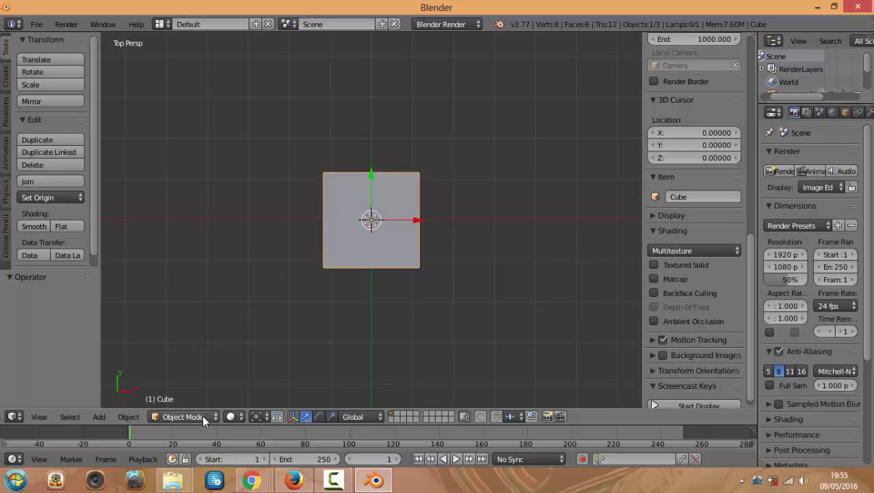
Place the 3D cursor left of the cube, then start a move and cancel it
click(190, 260)
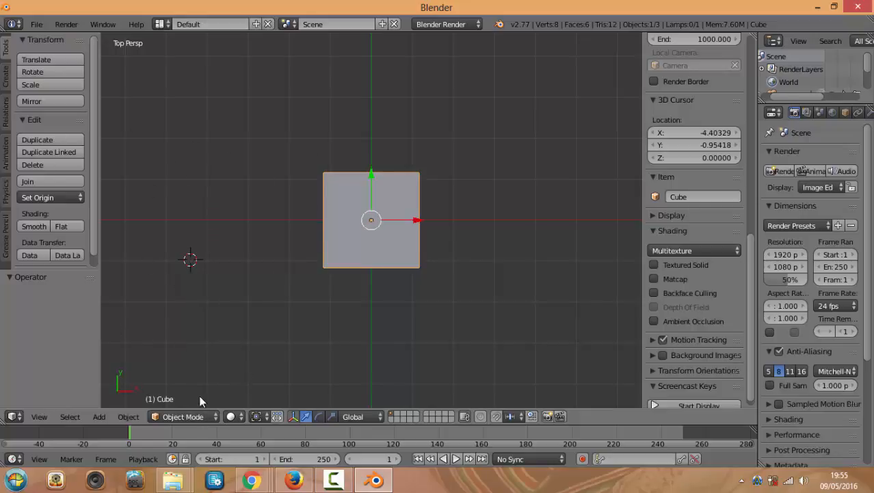
click(199, 416)
mouse_move(389, 258)
middle_down()
mouse_move(398, 260)
mouse_move(391, 244)
mouse_move(400, 249)
middle_up()
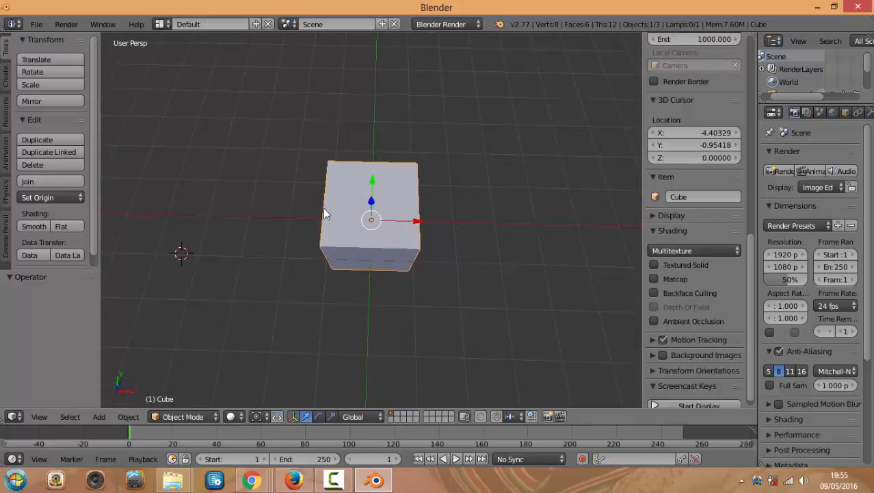
key(g)
key(Escape)
From top view, start rotating the cube and cancel so it stays unrotated
middle_drag(381, 249, 394, 287)
key(KP_7)
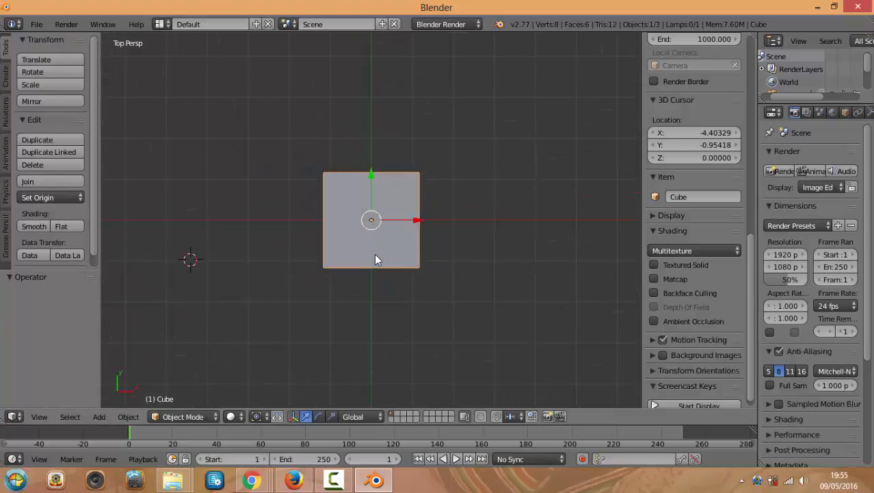
key(r)
key(Escape)
middle_drag(389, 275, 385, 244)
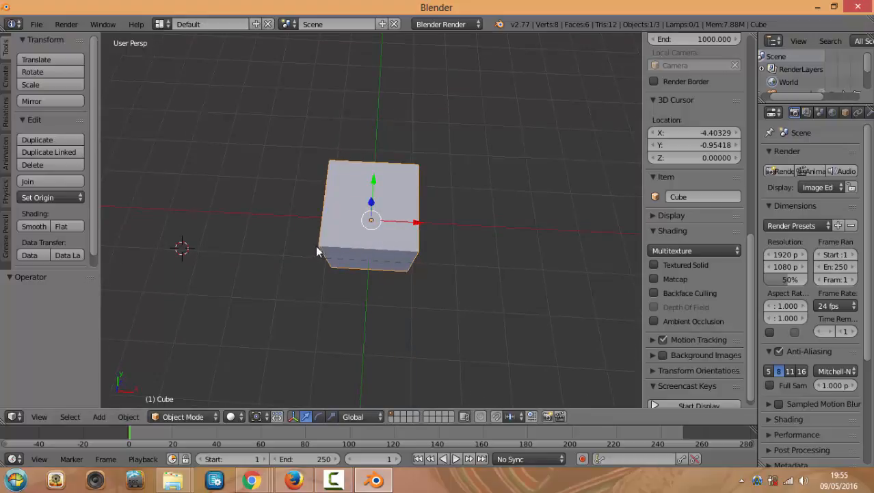
scroll(322, 250, up, 2)
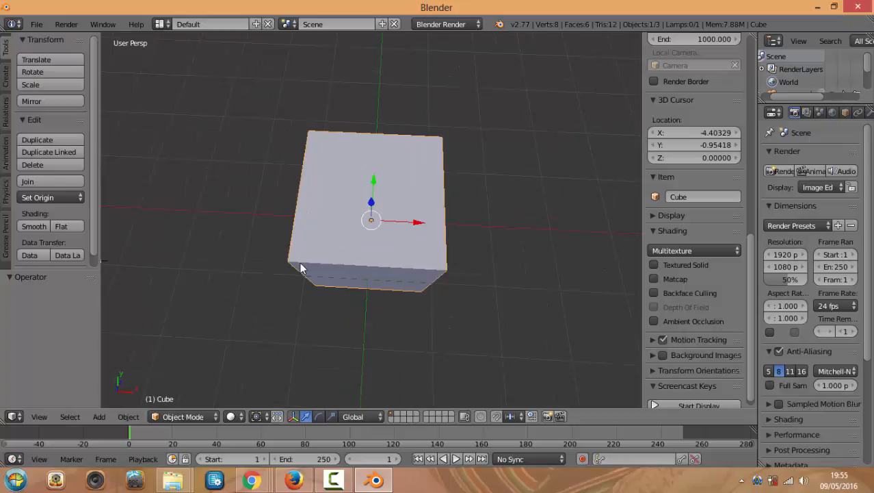
Switch the cube to Edit Mode from the mode list and back to Object Mode
click(204, 416)
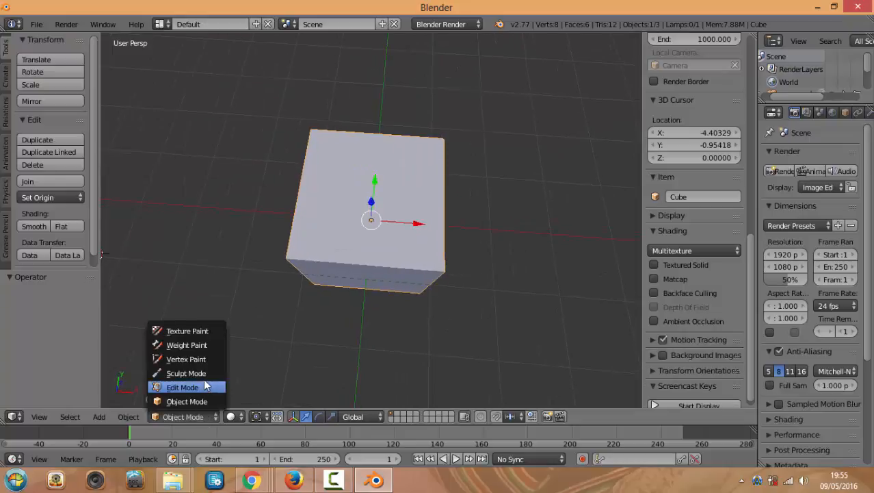
click(181, 414)
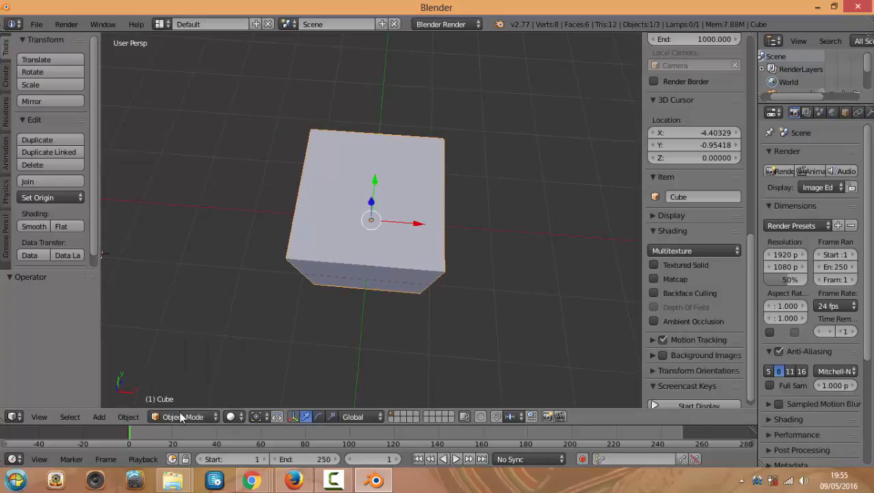
click(199, 414)
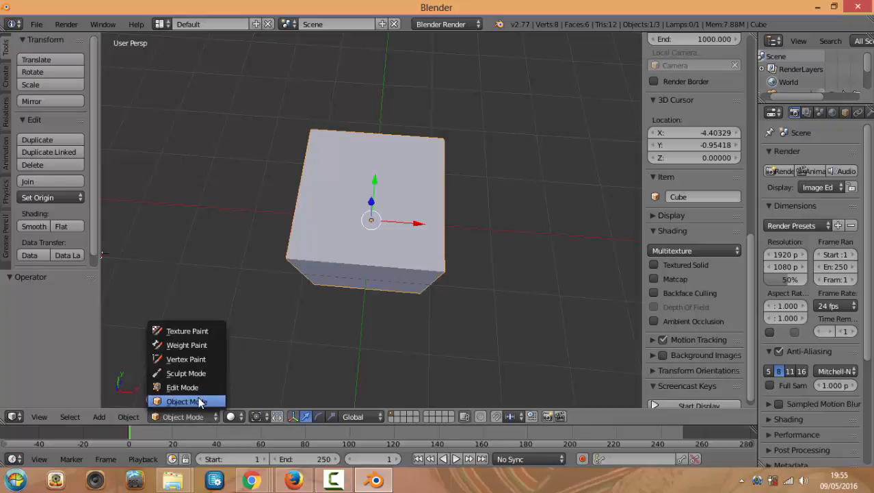
click(188, 402)
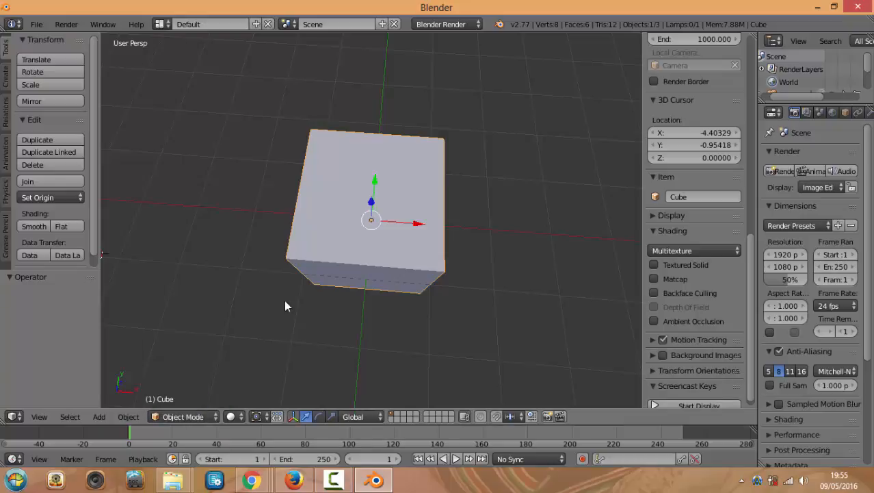
click(179, 419)
click(189, 388)
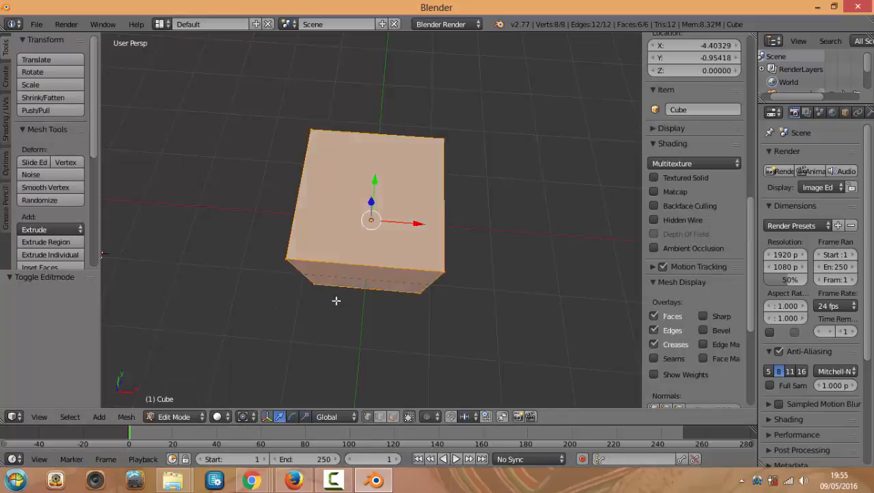
click(188, 414)
click(182, 402)
Toggle the cube between Edit and Object Mode with Tab, ending in Object Mode
key(Tab)
key(Tab)
key(Tab)
middle_drag(273, 285, 312, 284)
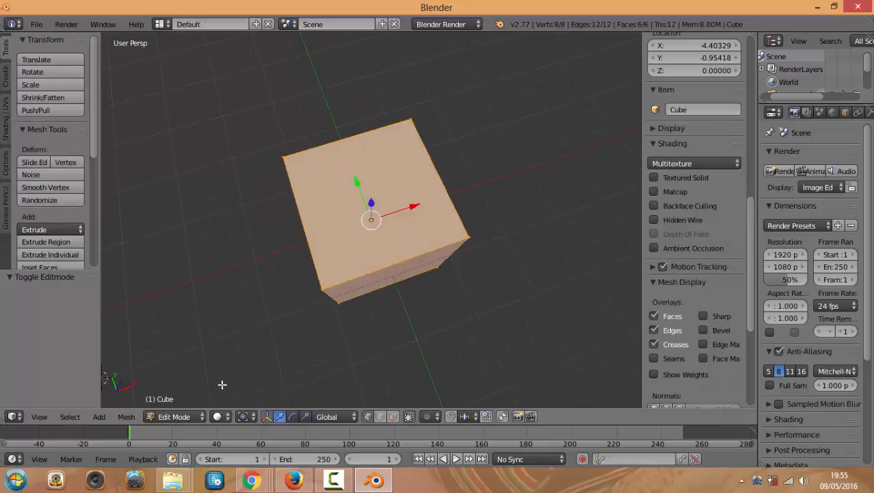
key(Tab)
key(Tab)
key(Tab)
key(Tab)
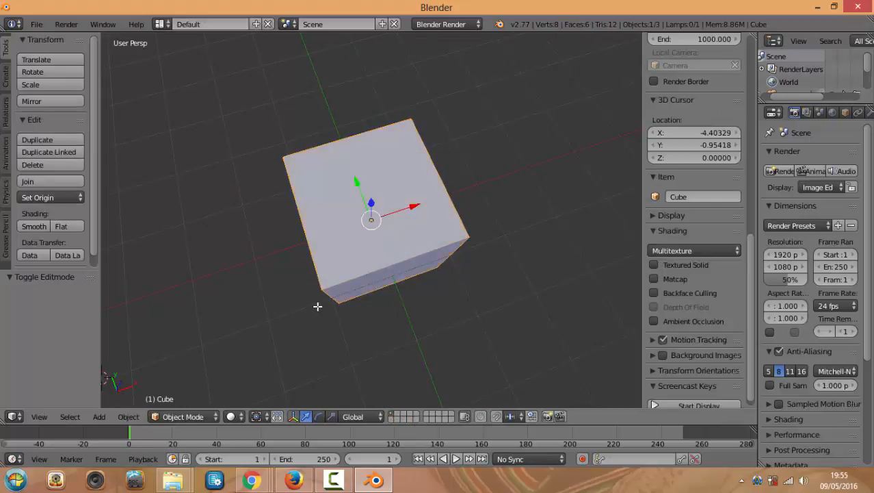
middle_drag(270, 324, 288, 297)
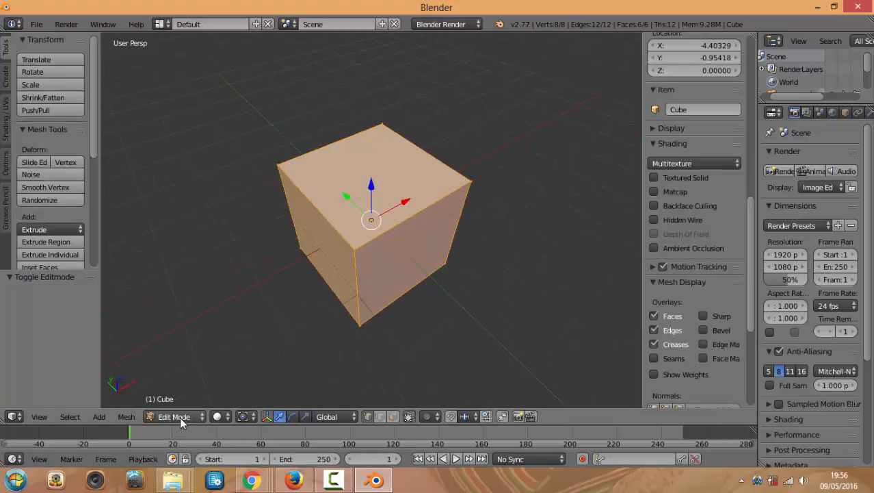
key(Tab)
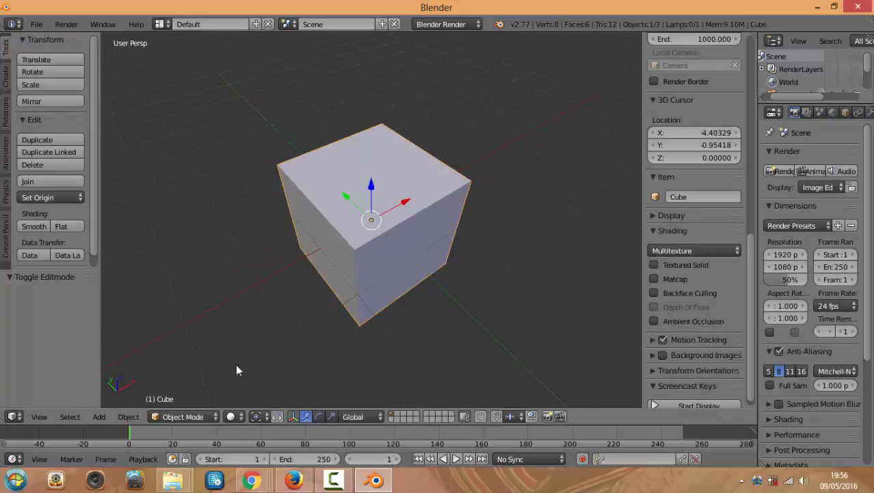
Move the 3D cursor left of the cube to X -2.07706, Y -0.92076, Z 1.35418
click(213, 415)
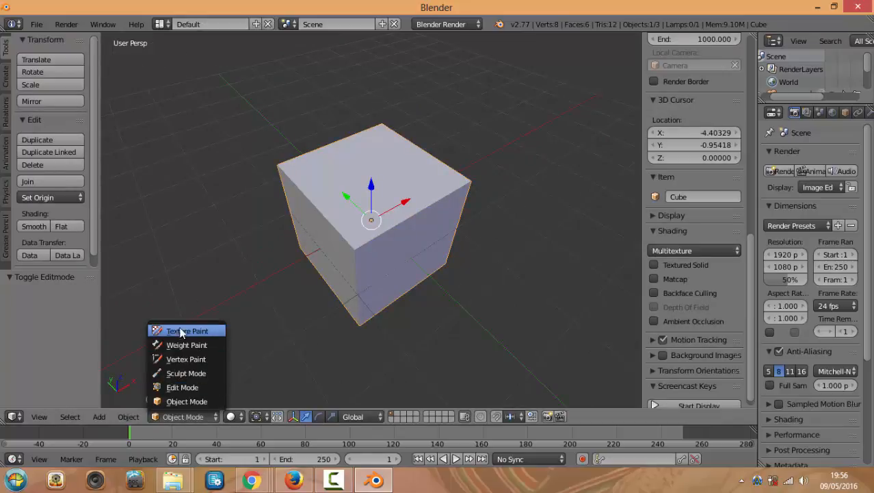
click(213, 416)
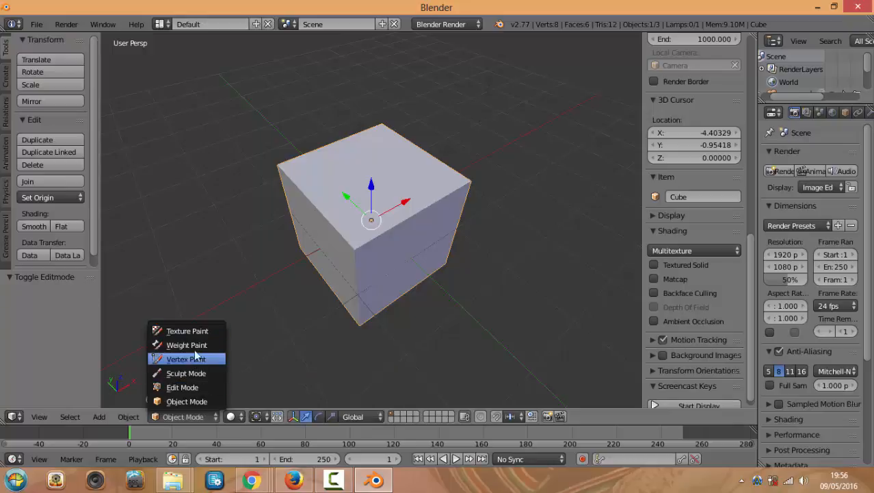
click(248, 278)
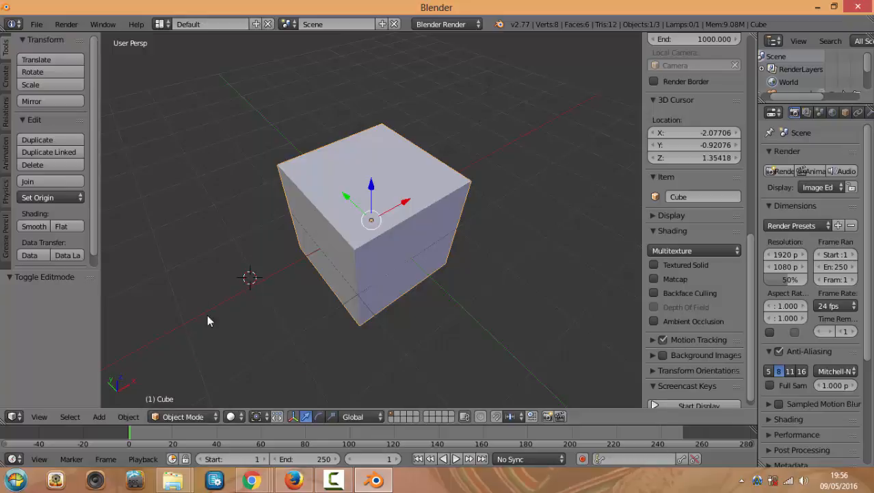
middle_drag(254, 278, 246, 278)
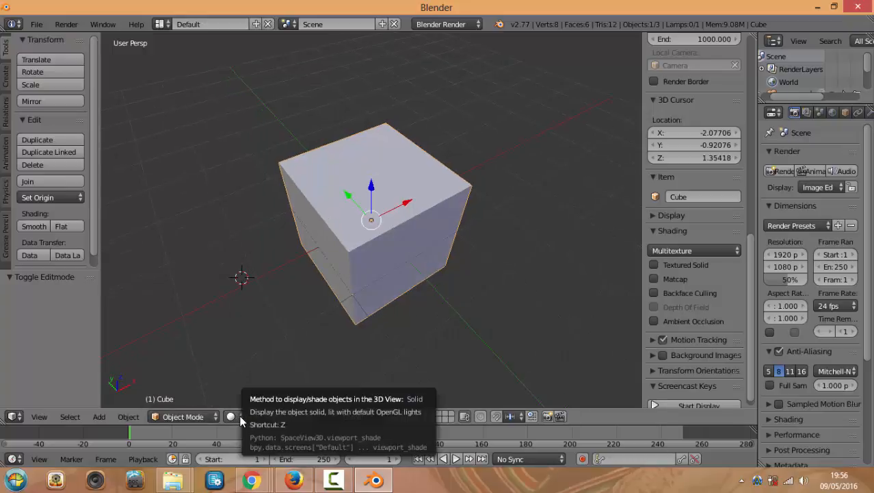
Preview the cube in Solid shading, then in Wireframe shading
click(239, 417)
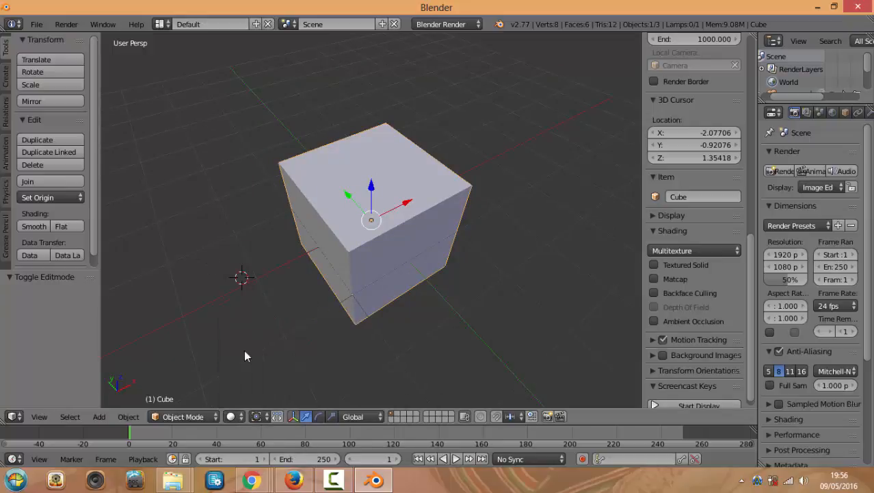
click(241, 417)
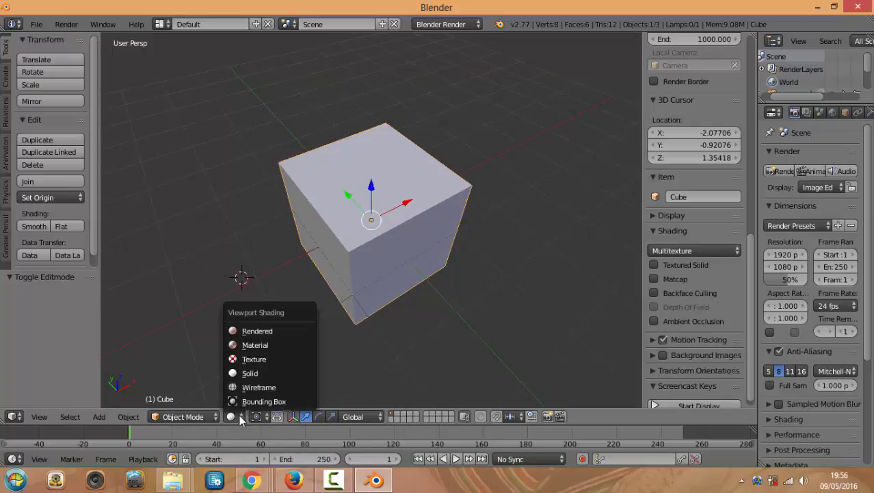
click(262, 375)
mouse_move(249, 284)
middle_down()
mouse_move(314, 280)
mouse_move(297, 271)
middle_up()
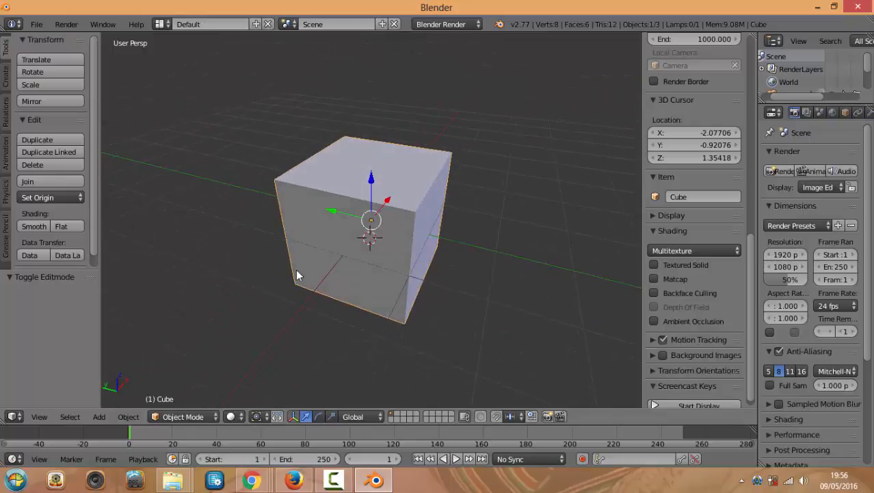
scroll(399, 301, down, 3)
middle_drag(399, 301, 372, 299)
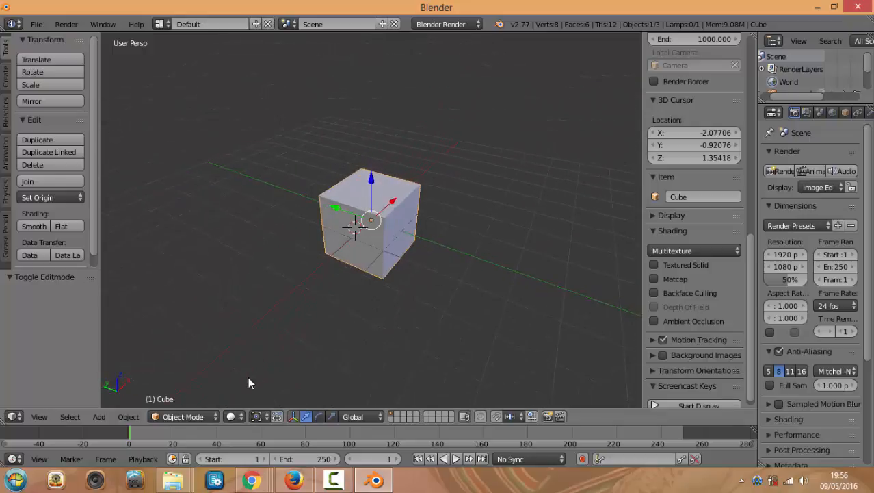
click(236, 417)
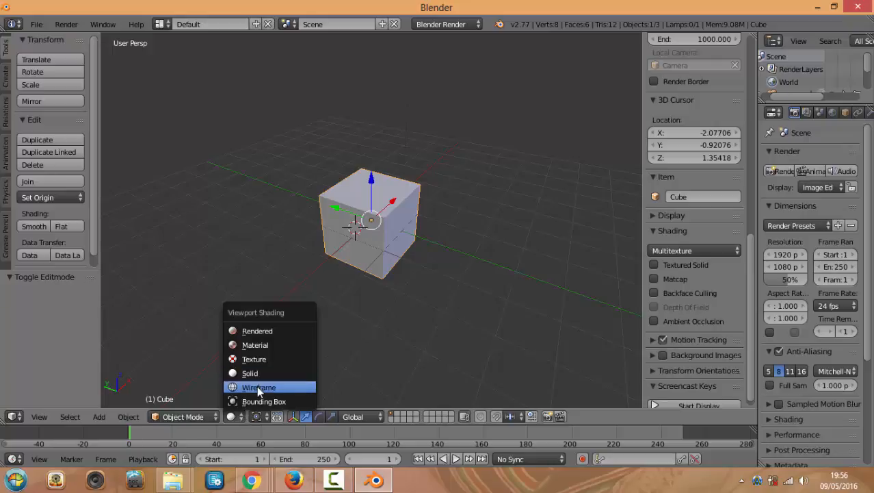
click(259, 388)
middle_drag(367, 276, 323, 351)
scroll(348, 277, up, 3)
Try Texture shading, settle on Material shading, and widen the properties column
click(236, 415)
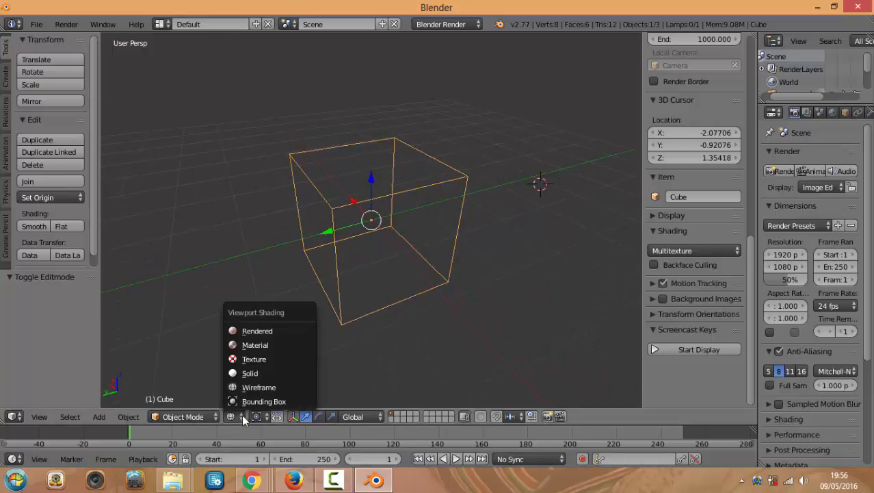
click(251, 359)
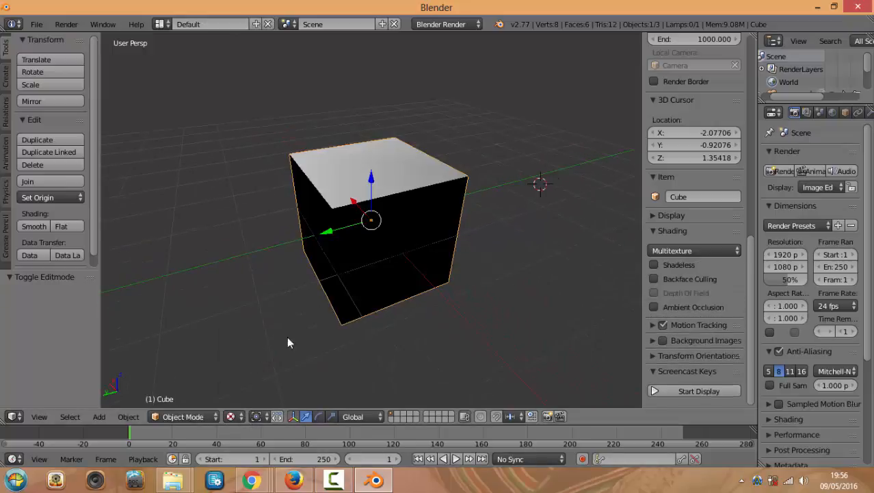
mouse_move(401, 286)
middle_down()
mouse_move(339, 284)
mouse_move(381, 283)
mouse_move(297, 229)
middle_up()
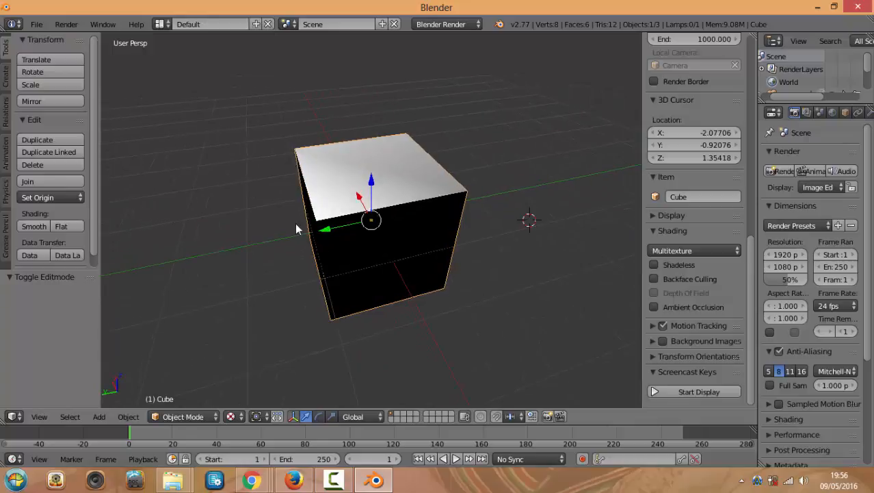
click(240, 415)
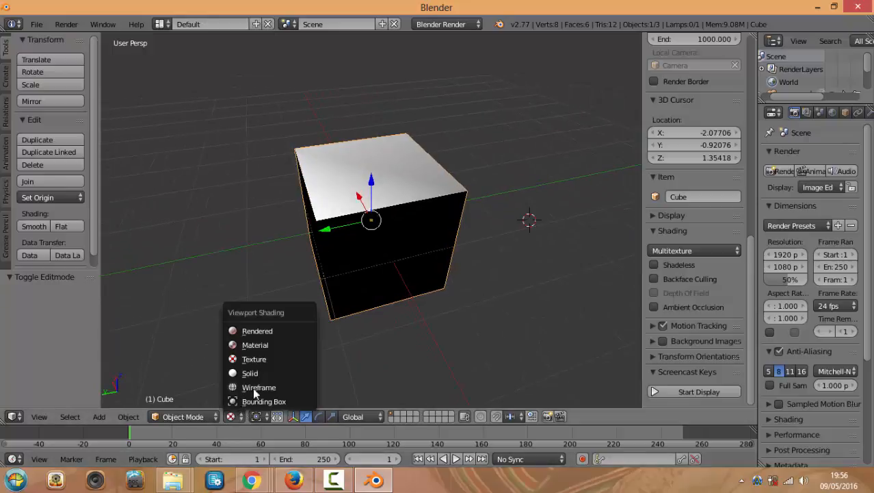
click(265, 346)
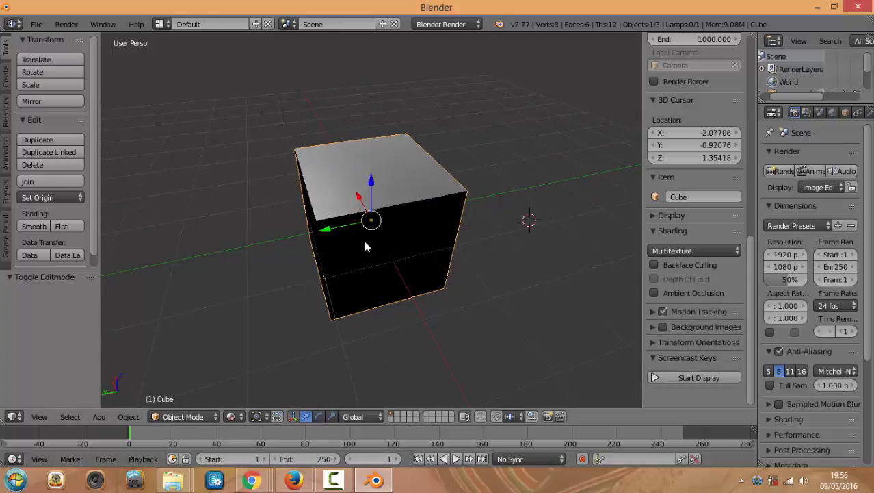
middle_drag(363, 237, 424, 241)
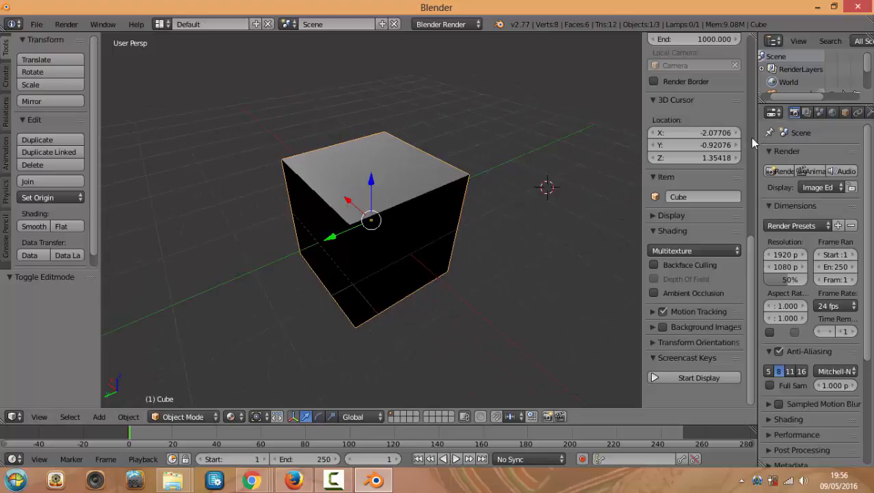
drag(753, 135, 721, 136)
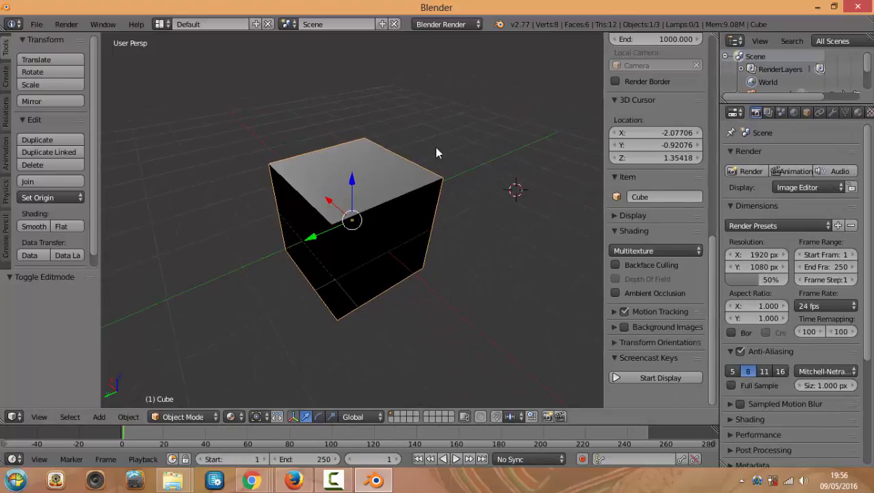
middle_drag(417, 202, 393, 205)
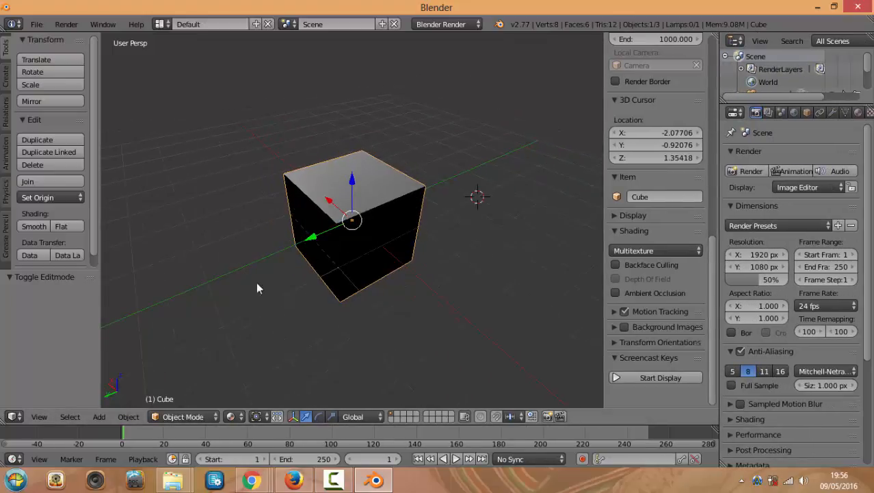
Preview Rendered shading and move the 3D cursor to X 0.97314, Y 3.58692, Z -1.78845
click(236, 416)
click(261, 332)
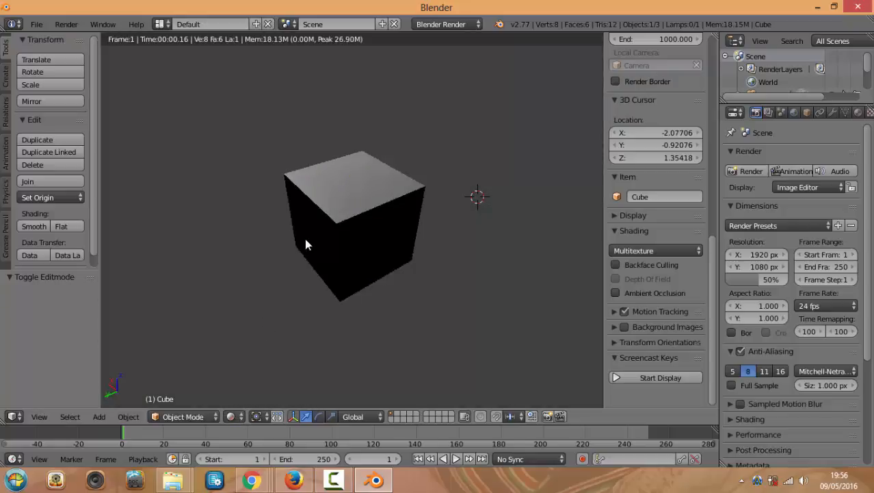
middle_drag(308, 266, 334, 250)
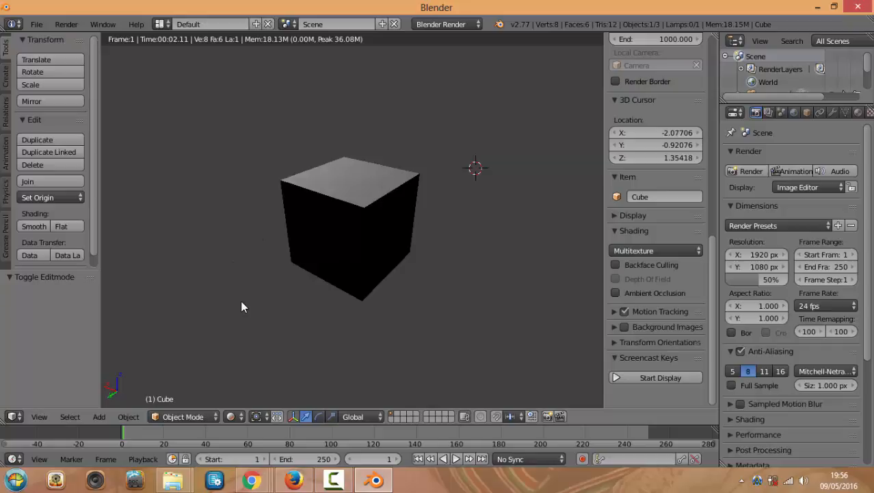
click(306, 387)
click(309, 377)
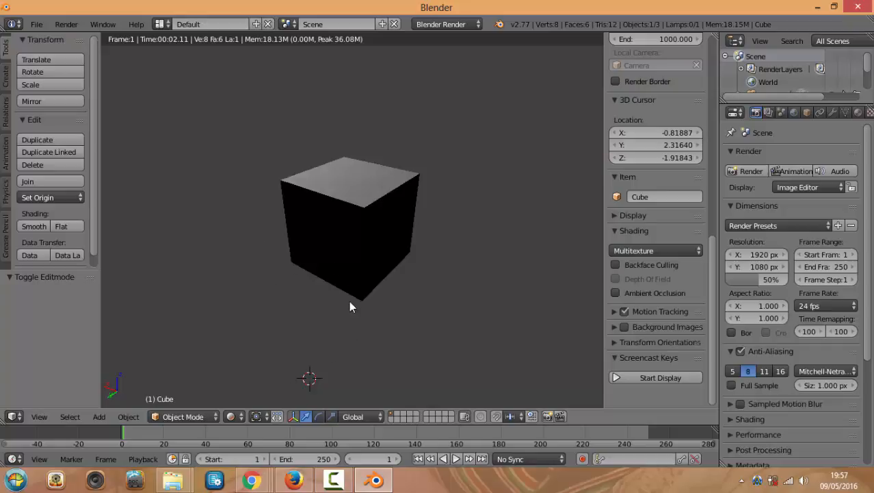
Switch to Texture shading and browse the shading options without changing them
click(230, 416)
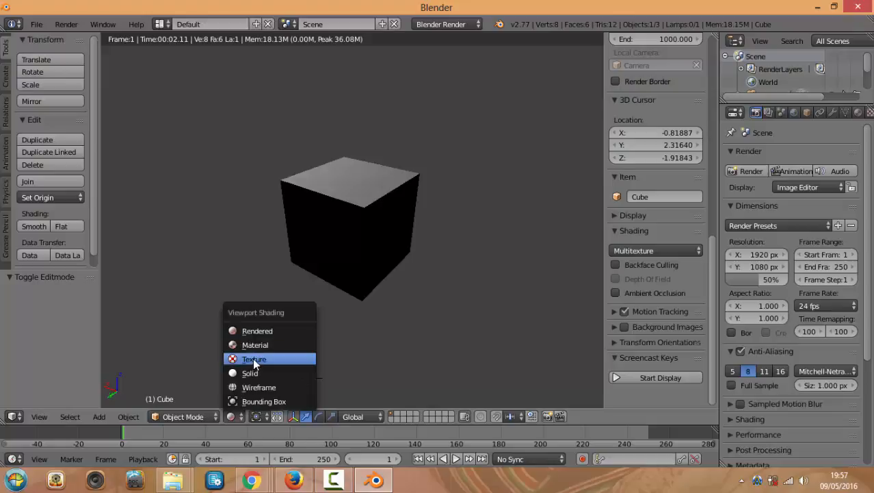
click(253, 359)
click(236, 418)
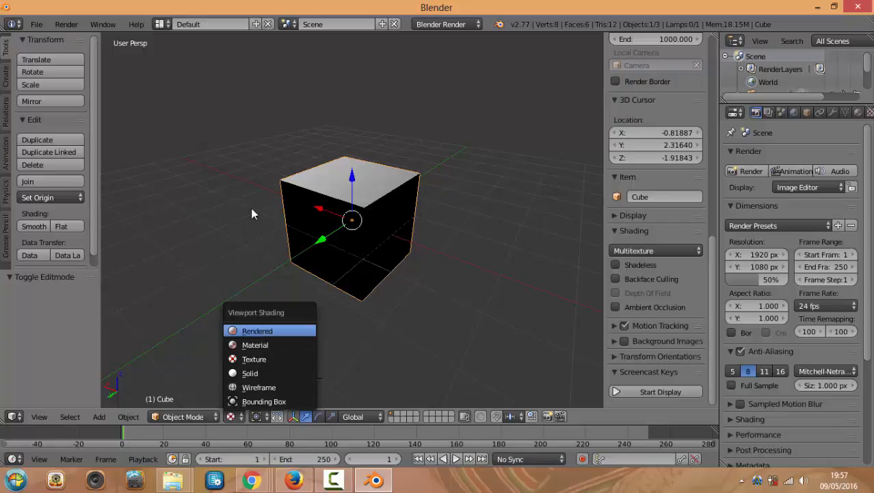
click(235, 142)
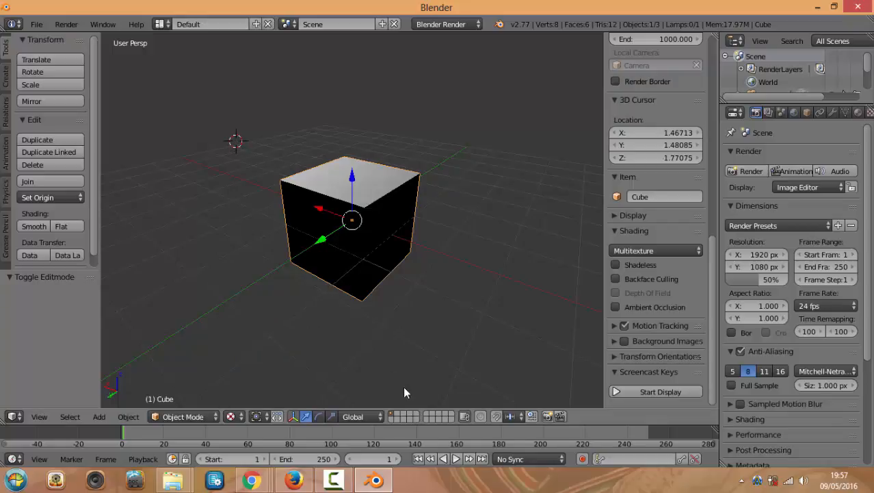
click(231, 416)
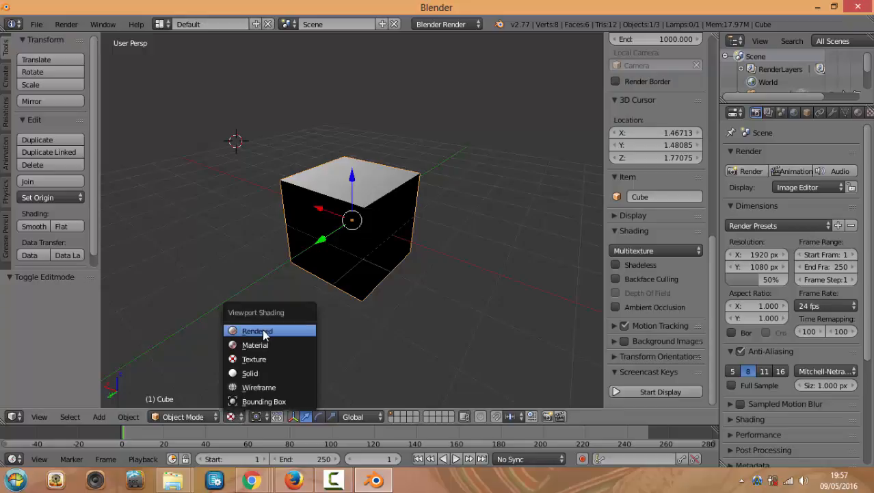
Keep Object Mode, set Solid shading, and view the cube from the top
click(203, 416)
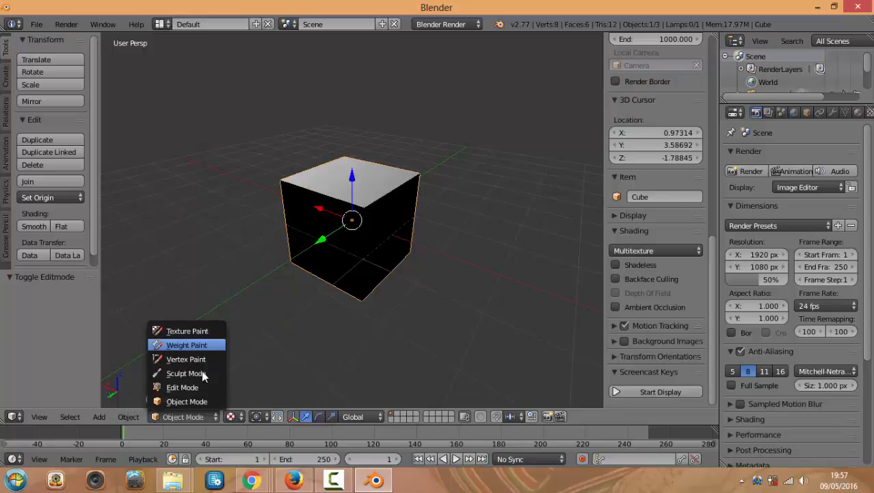
click(198, 401)
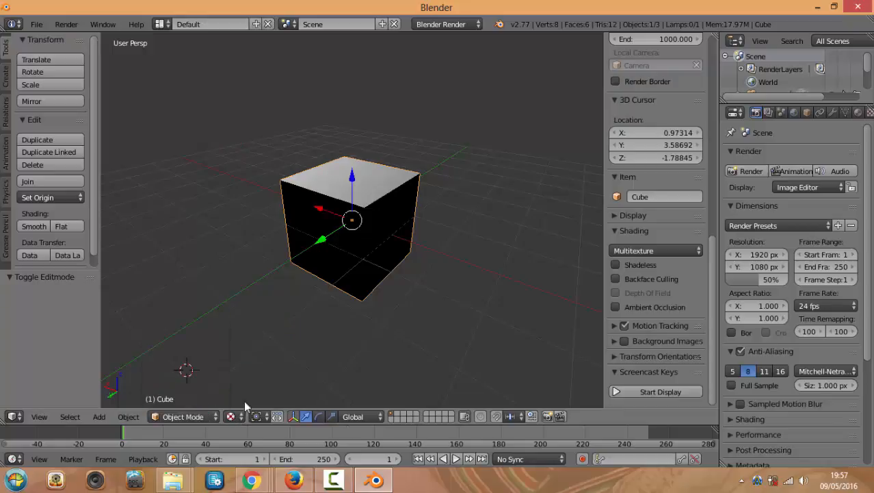
click(240, 419)
click(262, 373)
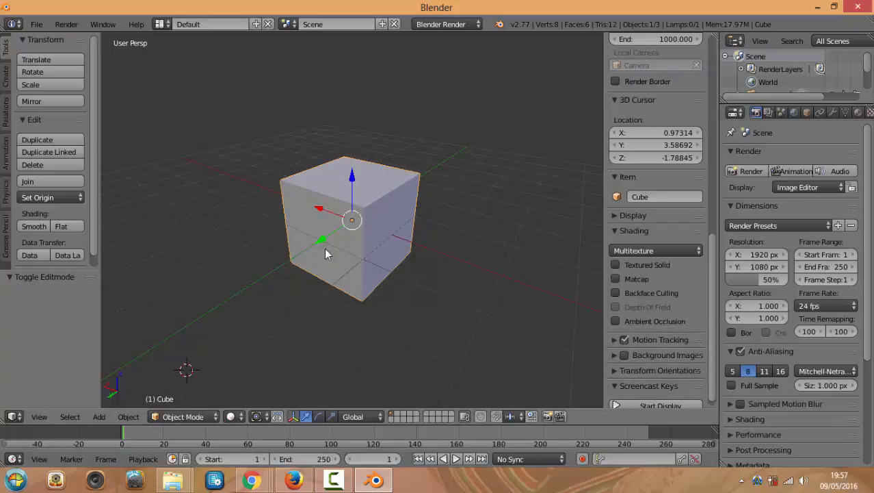
key(KP_7)
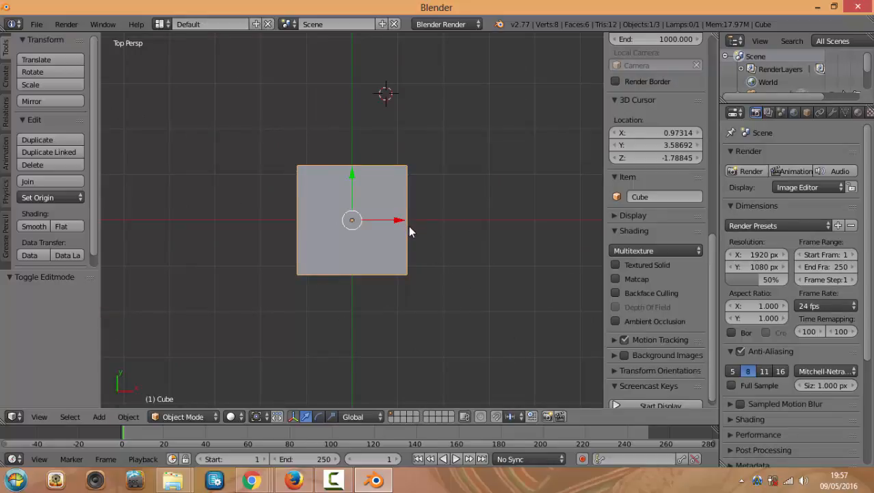
Delete the default cube and turn on Screencast Keys
key(x)
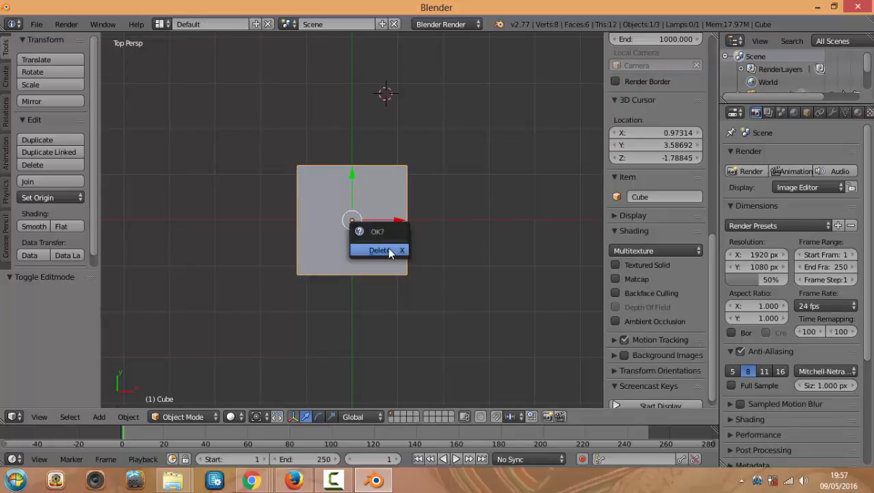
click(388, 247)
click(698, 119)
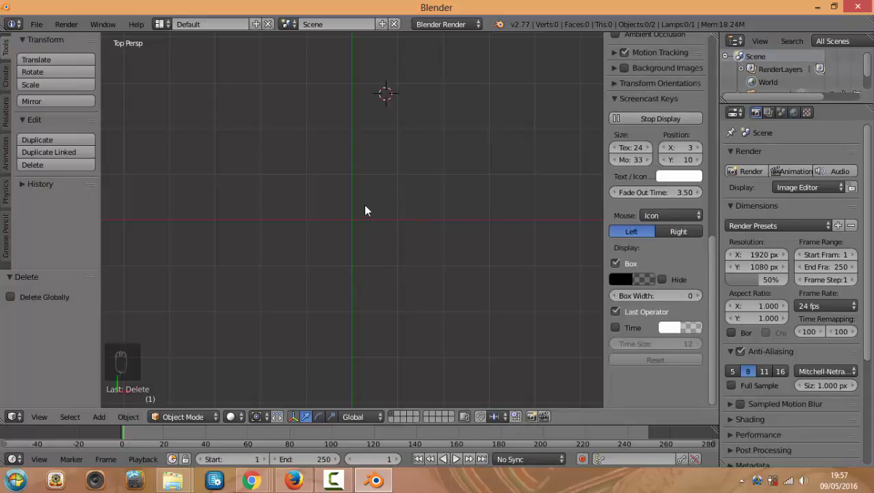
Add a UV sphere (32 segments, 16 rings, size 1) at the scene centre
key(shift+a)
click(350, 216)
key(shift+a)
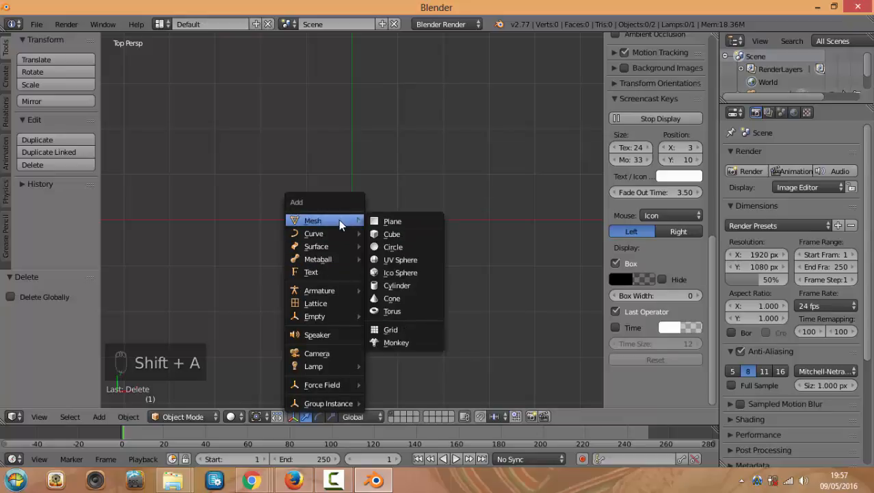
click(416, 259)
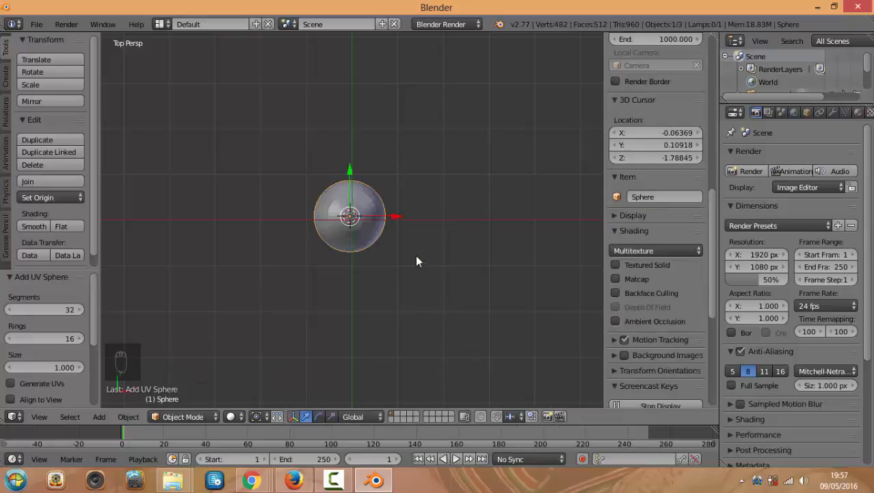
In front orthographic view, drag the sphere 1.726 units up along Z
key(KP_1)
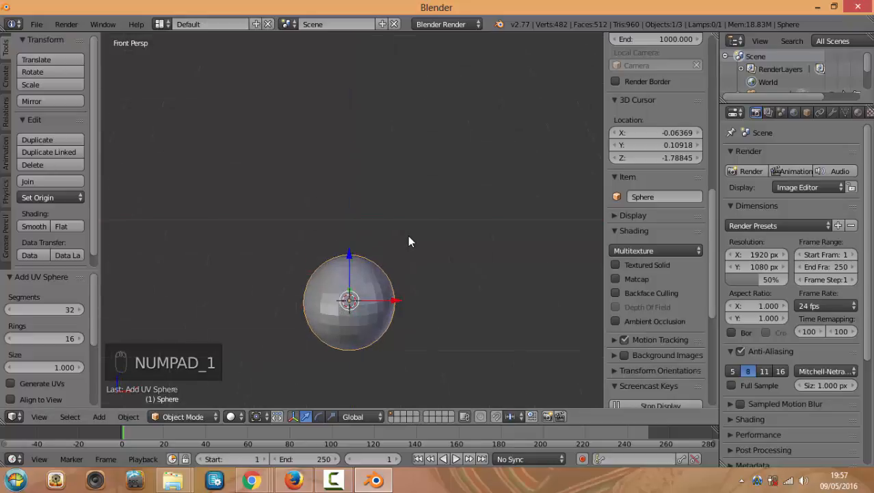
key(KP_5)
drag(347, 258, 353, 198)
scroll(355, 201, up, 3)
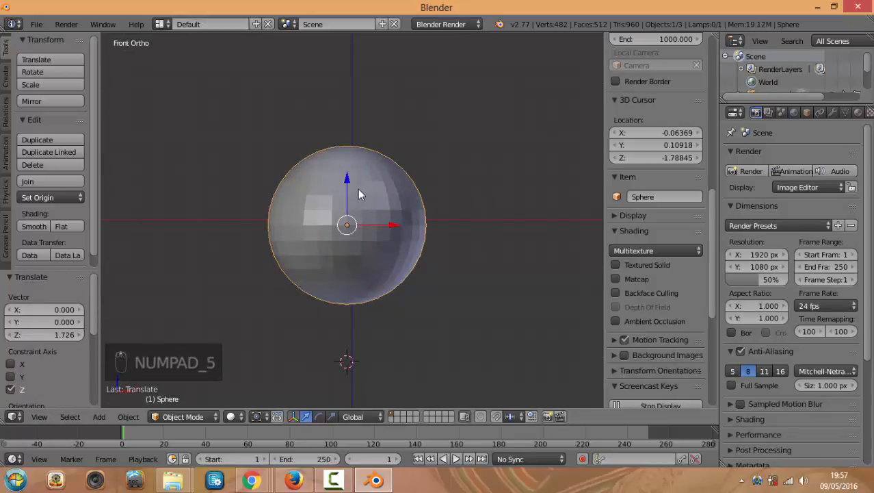
key(KP_1)
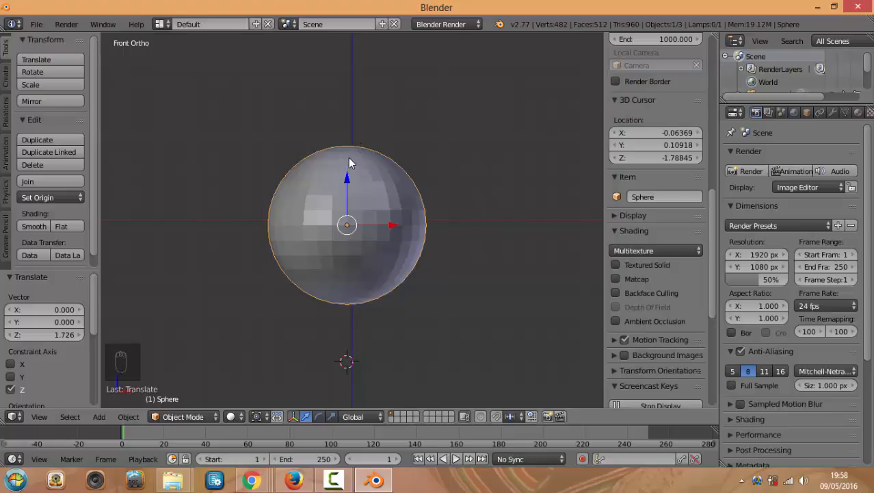
middle_drag(369, 178, 377, 262)
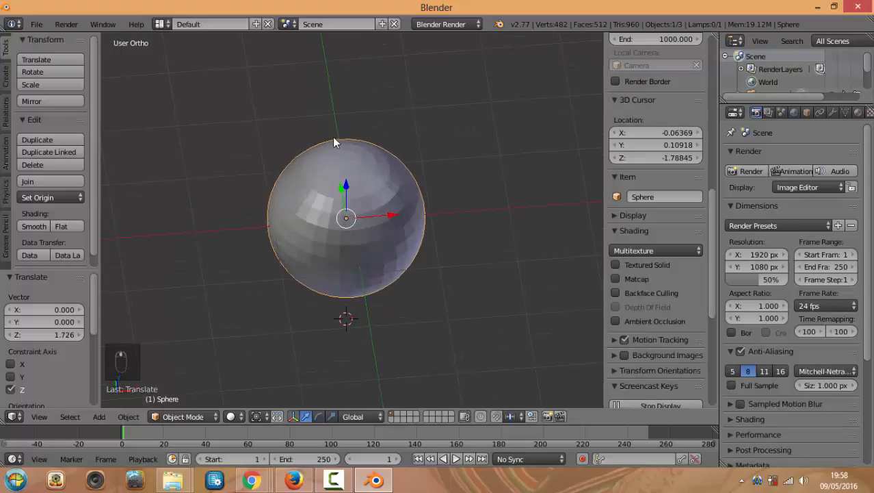
Select the sphere's top pole vertex and a neighbour in Edit Mode, then return to Object Mode
key(Tab)
scroll(373, 164, up, 4)
middle_drag(358, 175, 405, 183)
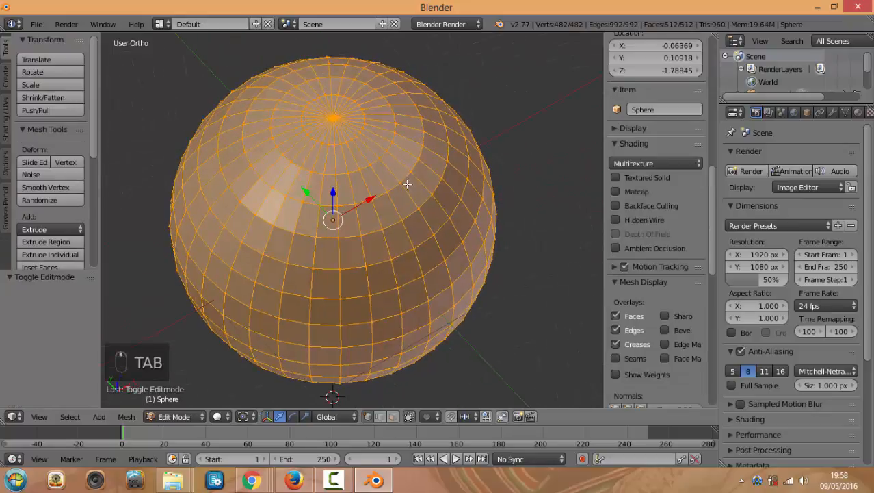
scroll(318, 127, up, 2)
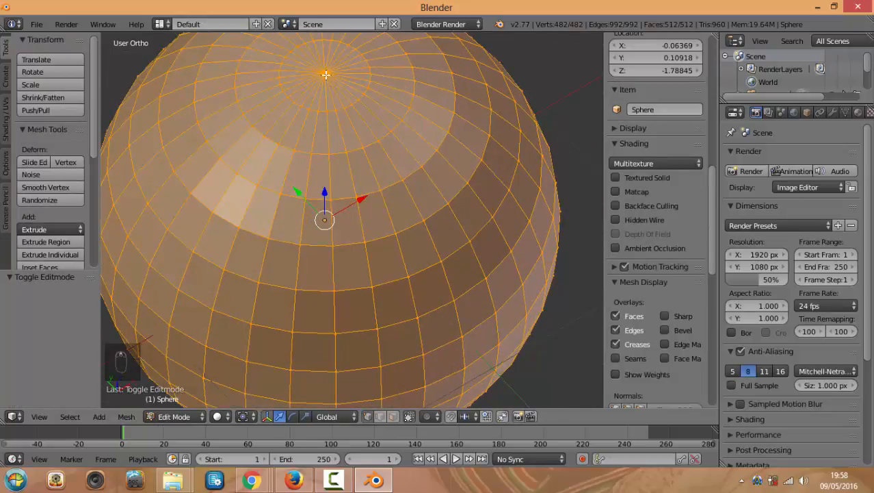
right_click(326, 70)
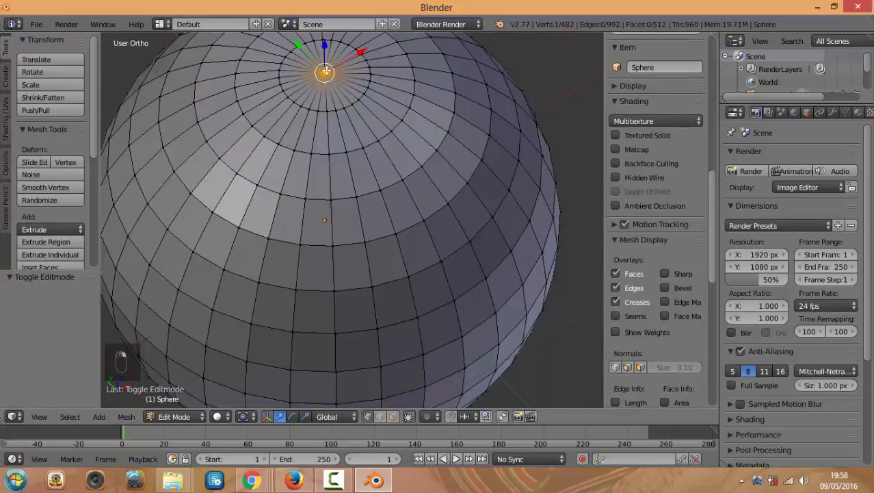
right_click(295, 100)
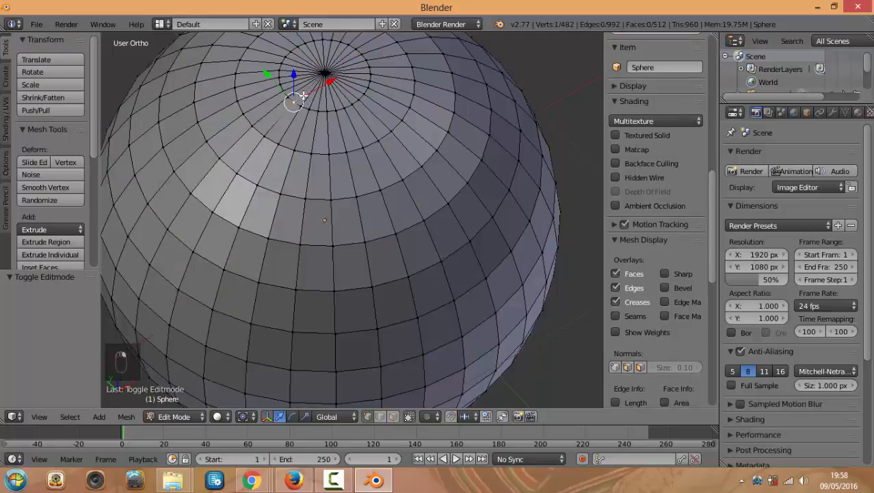
scroll(308, 100, up, 2)
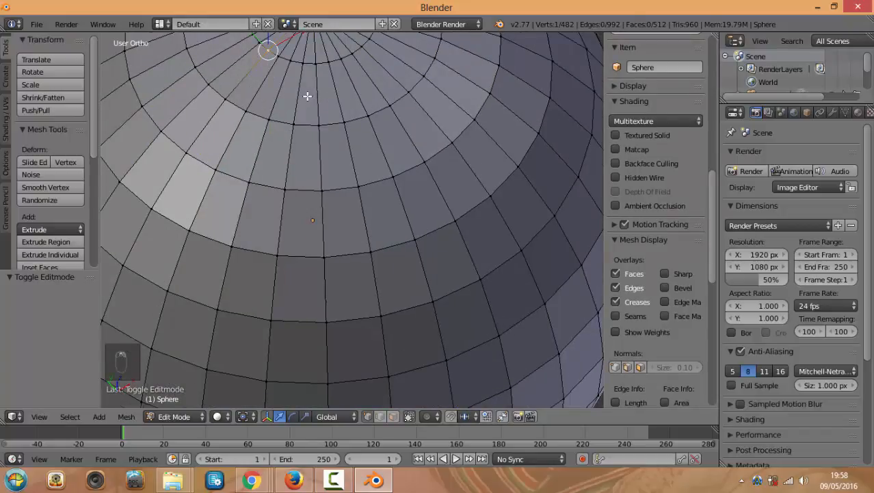
shift+scroll(307, 95, up, 6)
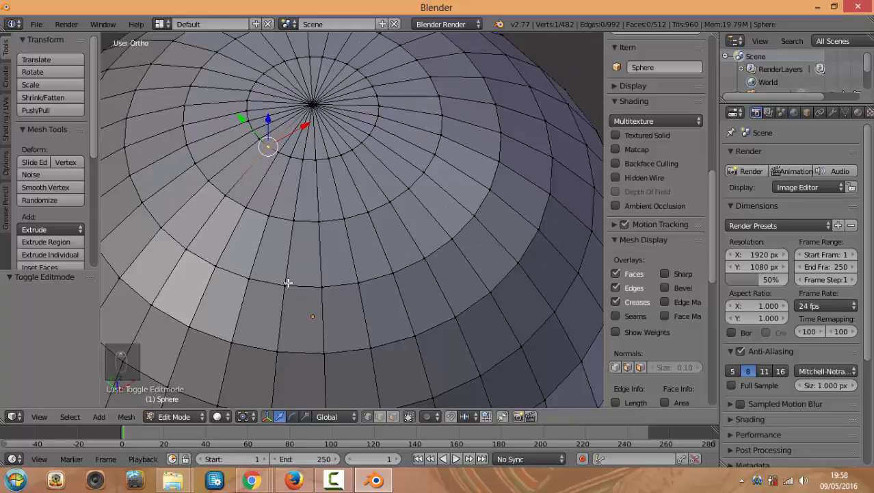
key(Tab)
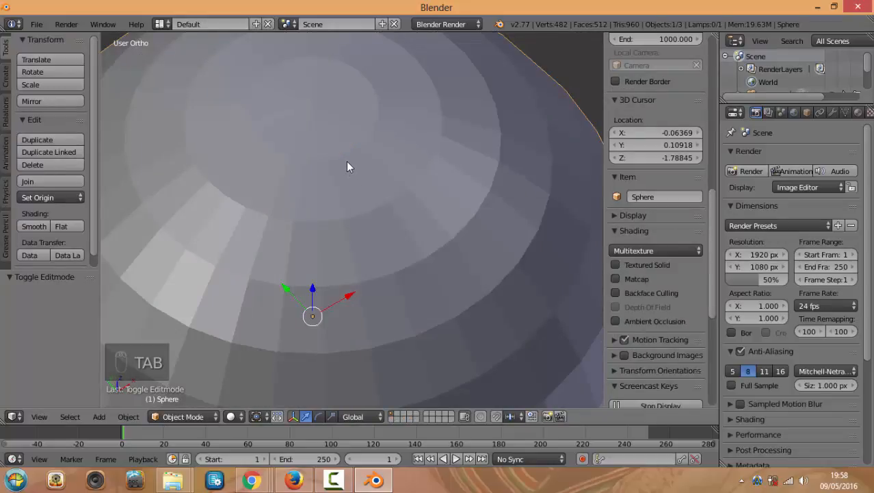
From front view, set the 3D cursor at the sphere's top and rotate the sphere 90° (r90)
key(KP_1)
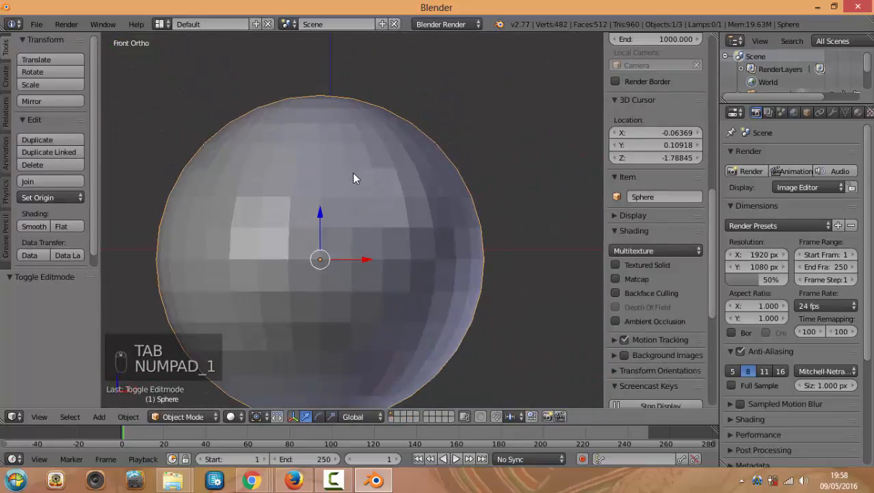
scroll(334, 133, down, 1)
click(335, 134)
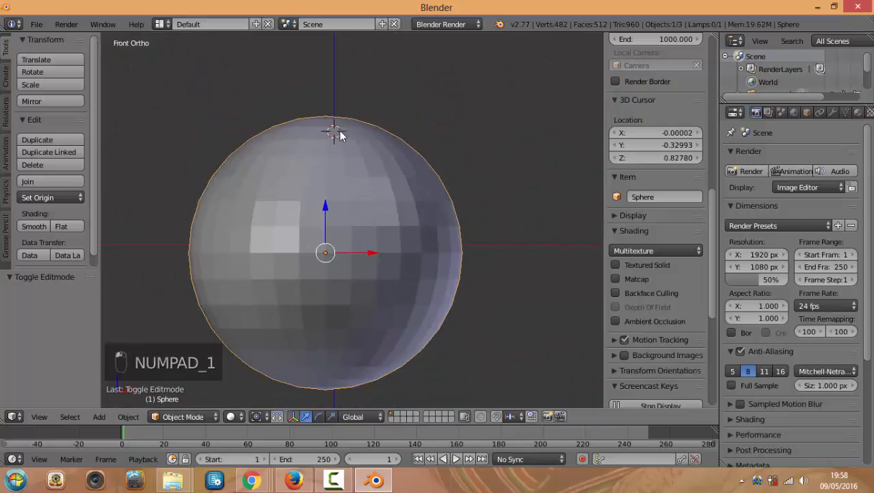
scroll(337, 134, down, 2)
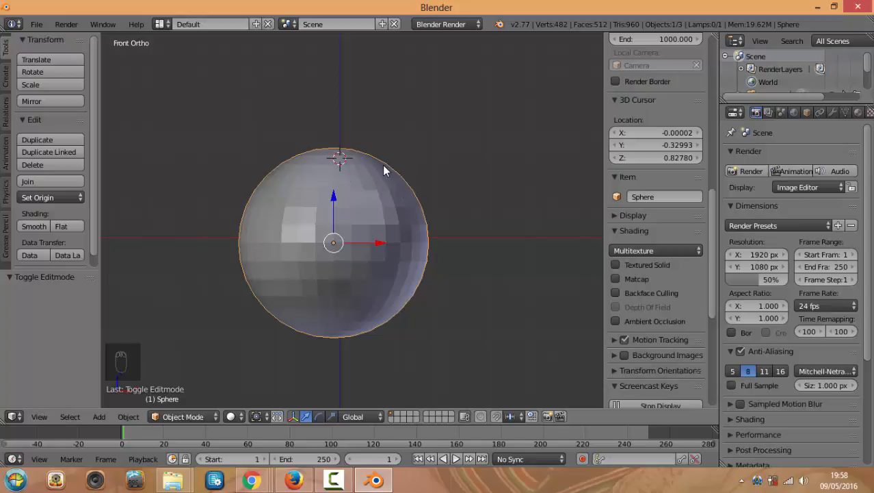
text(r90)
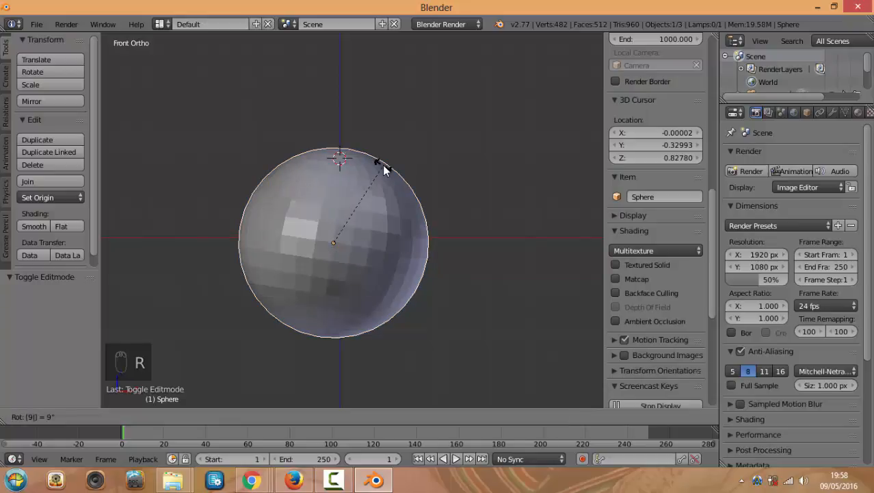
key(Return)
middle_drag(383, 175, 419, 234)
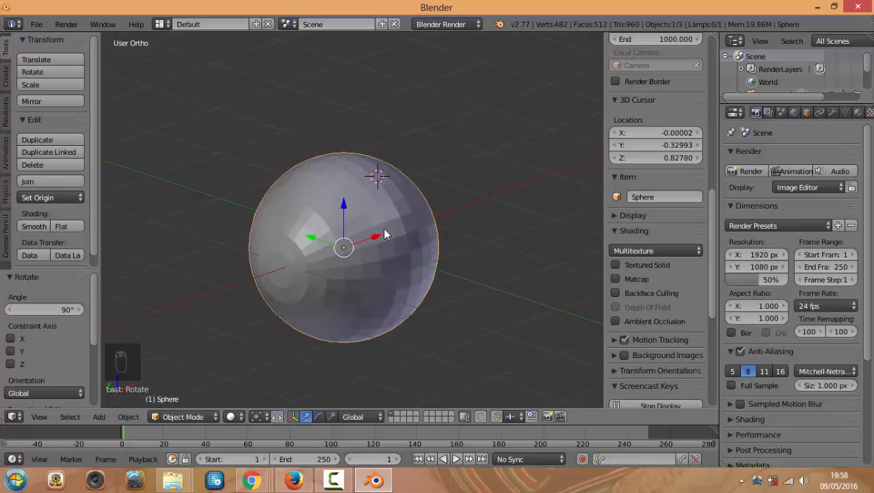
key(KP_1)
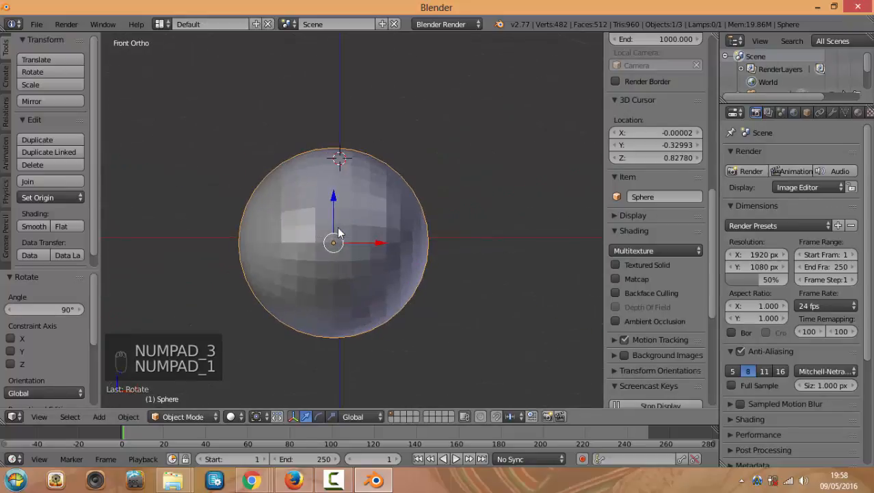
scroll(342, 222, down, 3)
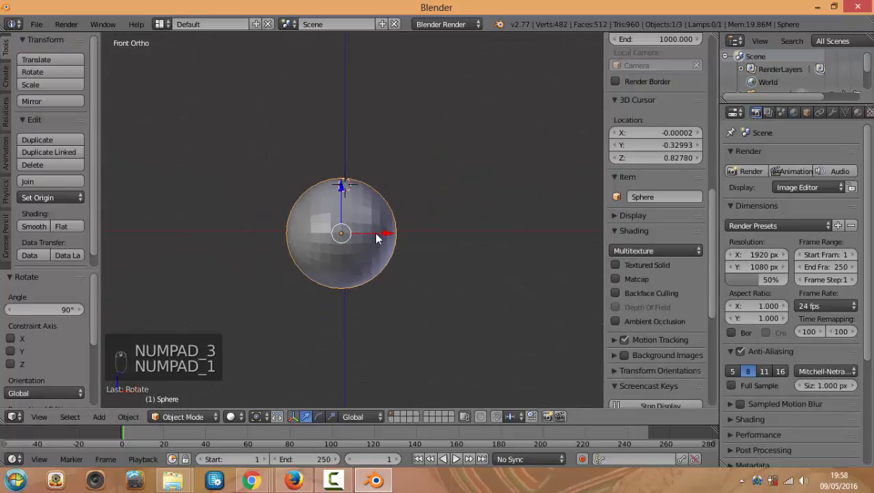
Stretch the sphere along X, then shrink it slightly uniformly
key(s)
key(x)
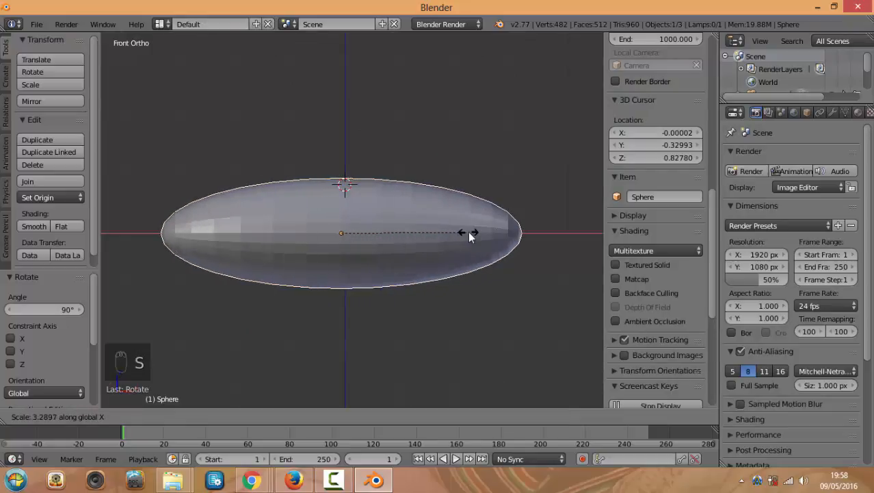
click(460, 230)
middle_drag(460, 231, 462, 283)
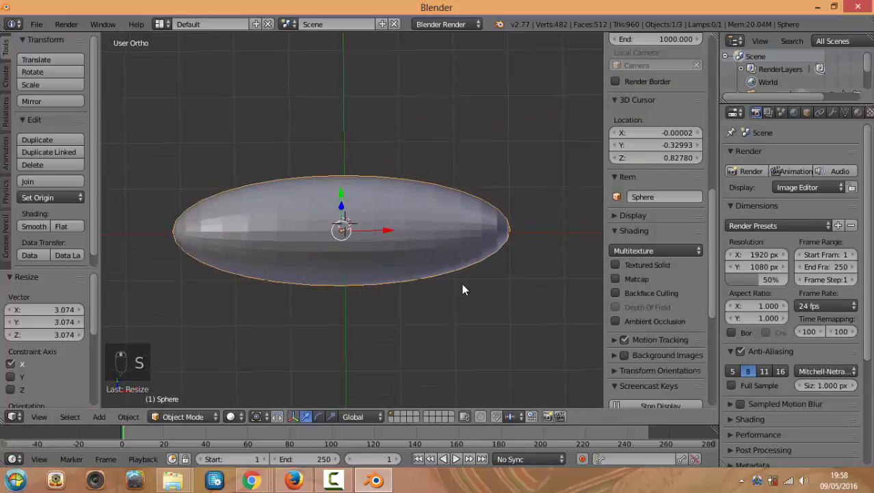
key(s)
click(511, 186)
Stretch the ellipsoid further along X by 1.258 and check it from top and front views
click(493, 245)
click(491, 245)
key(s)
key(x)
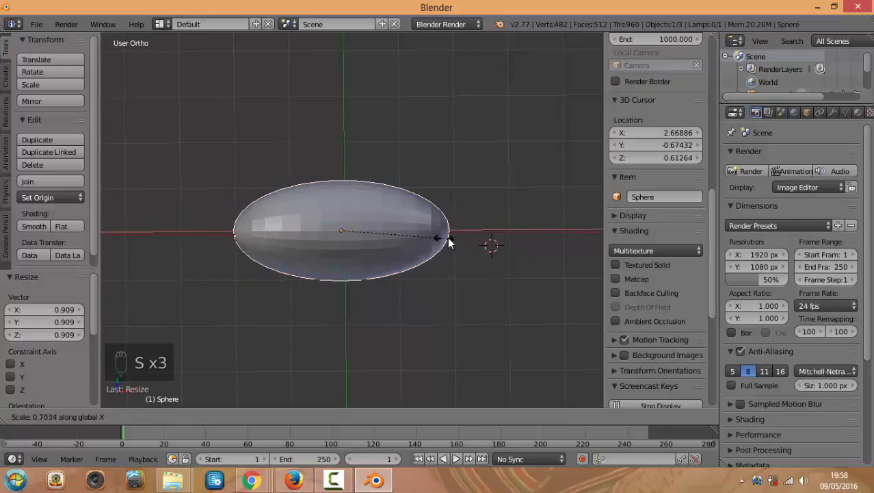
click(525, 233)
key(KP_7)
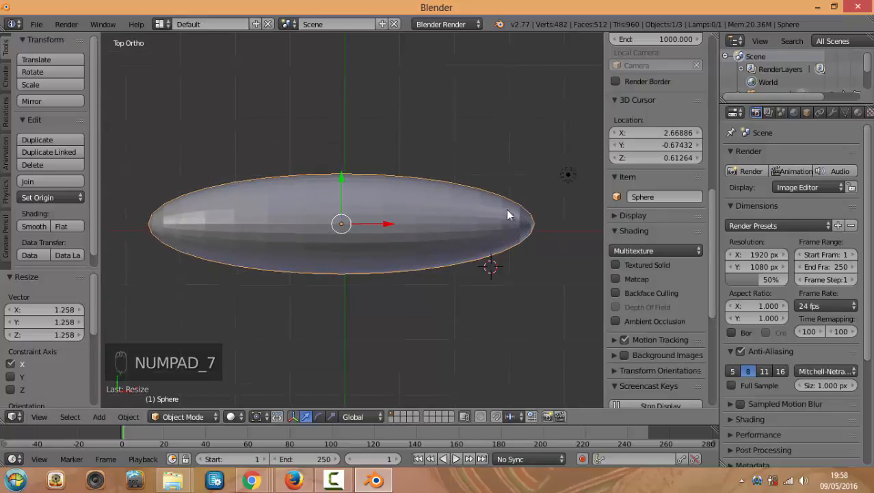
key(KP_1)
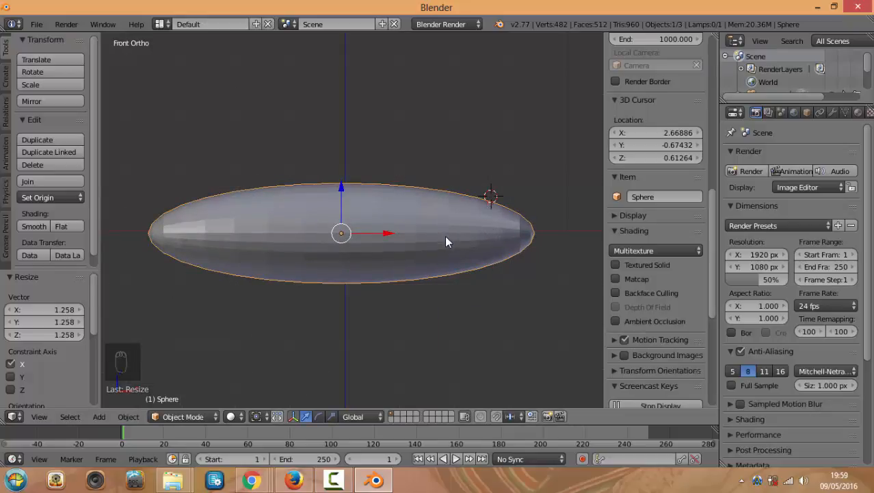
key(KP_7)
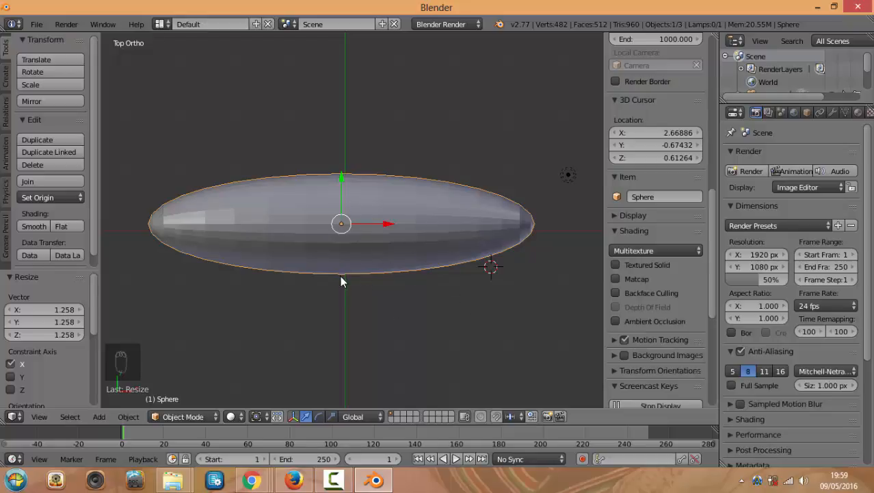
Duplicate the fuselage ellipsoid, turn the copy 90°, and flatten it along Z into a thin disc
key(shift+d)
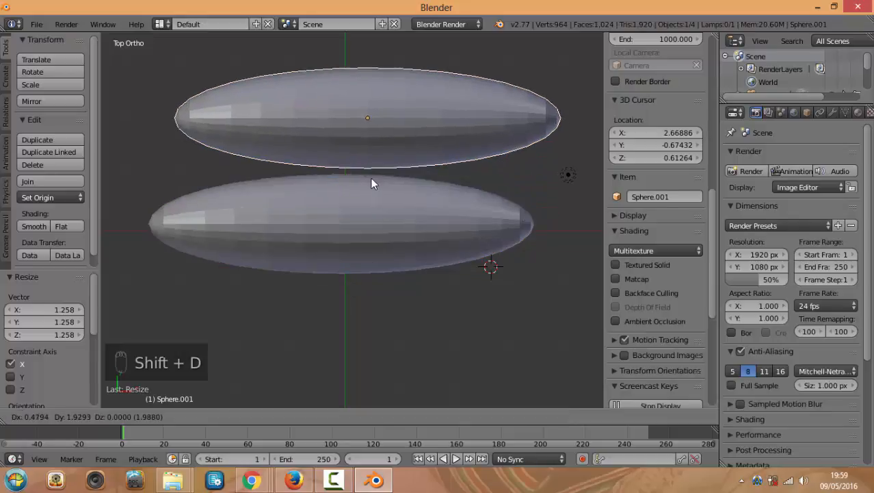
click(370, 177)
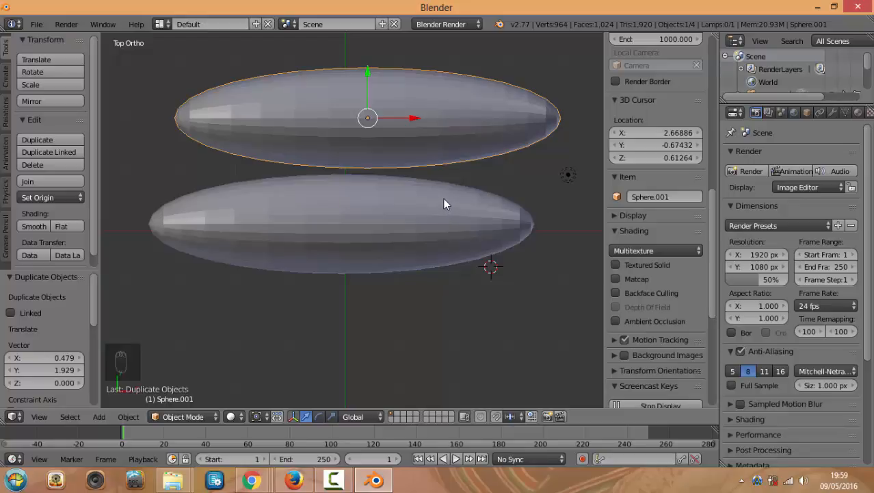
key(r)
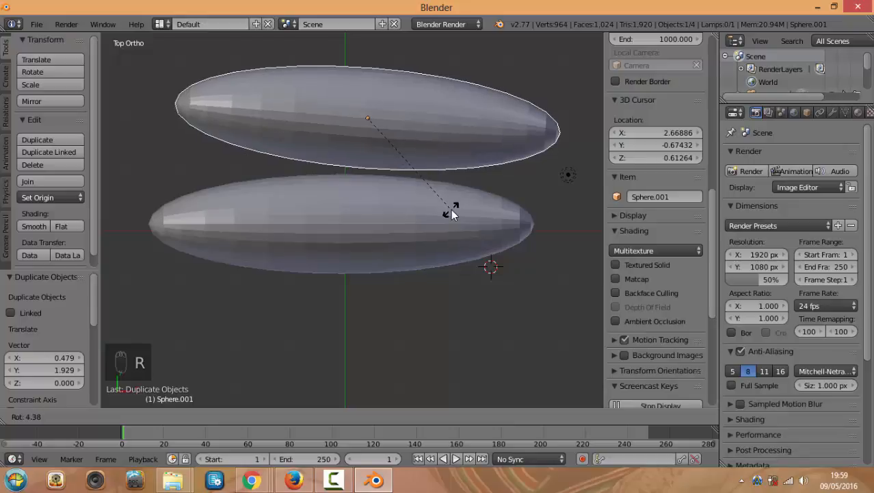
text(90)
click(451, 212)
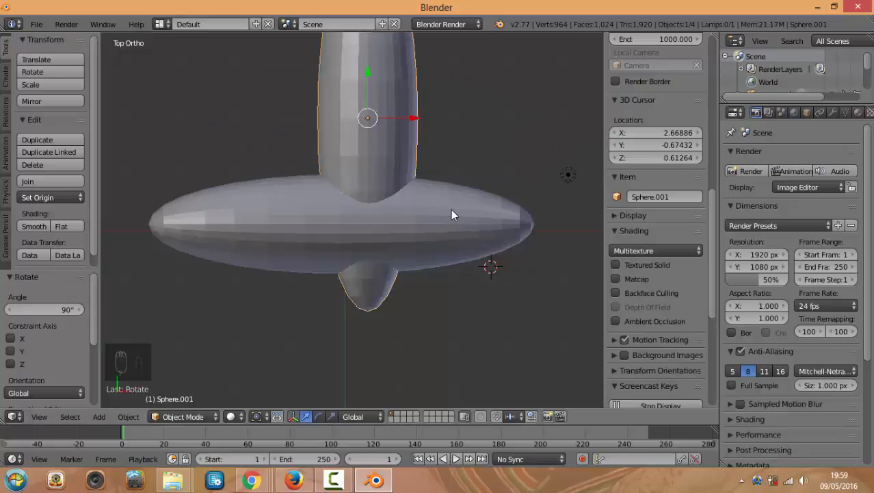
key(KP_1)
drag(368, 192, 353, 310)
key(s)
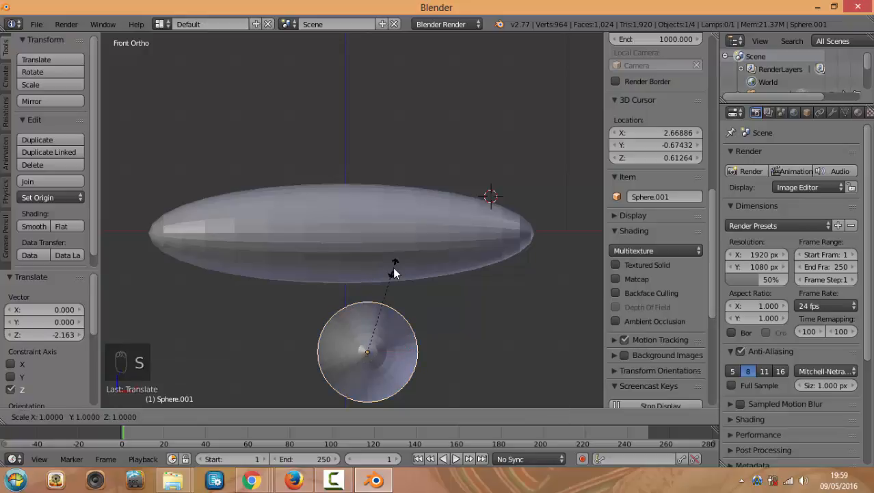
key(z)
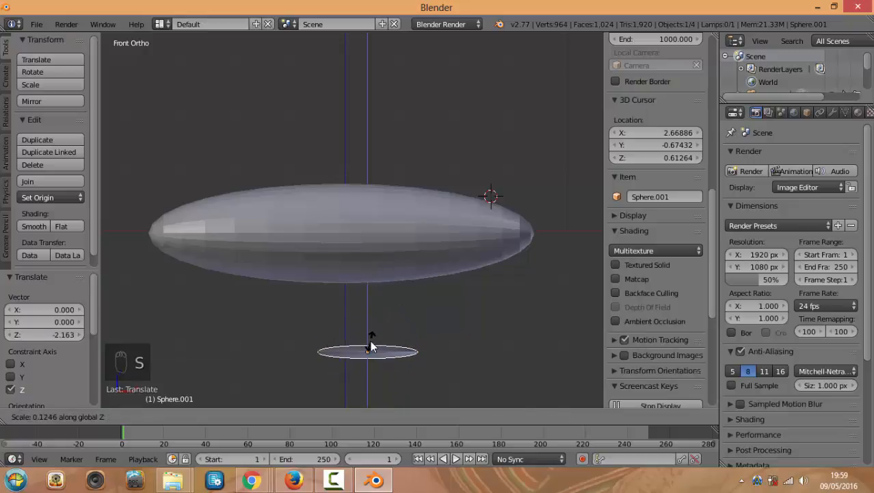
click(371, 340)
drag(368, 319, 375, 235)
Slide the flat copy along Y and X in top view so it lies crosswise over the fuselage
middle_drag(387, 177, 385, 249)
drag(387, 87, 367, 177)
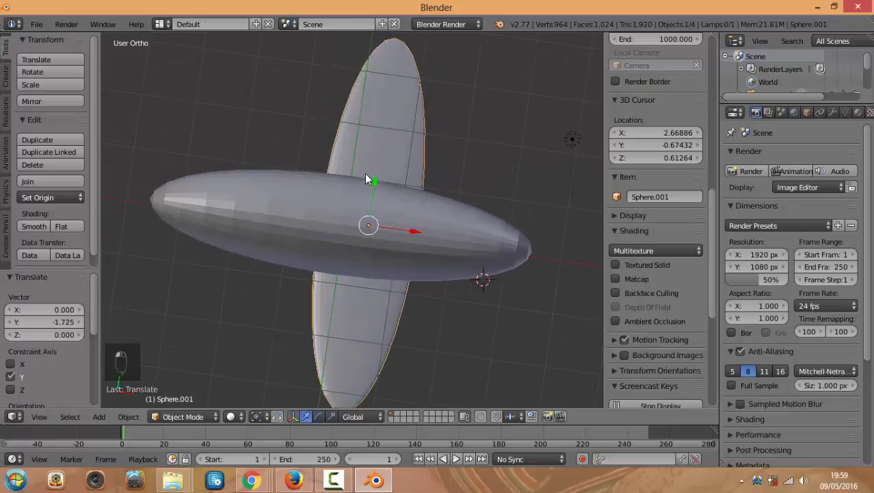
key(KP_7)
drag(421, 210, 388, 211)
drag(335, 178, 336, 188)
scroll(348, 231, up, 1)
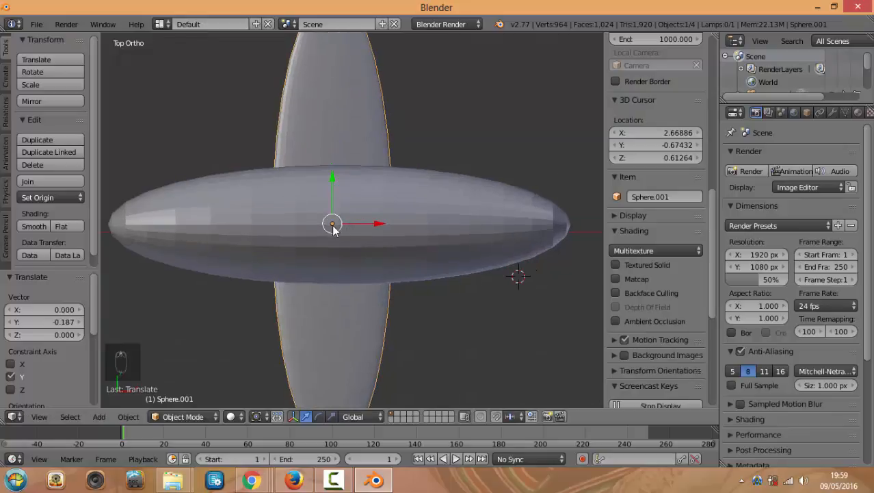
drag(335, 181, 323, 78)
right_click(487, 226)
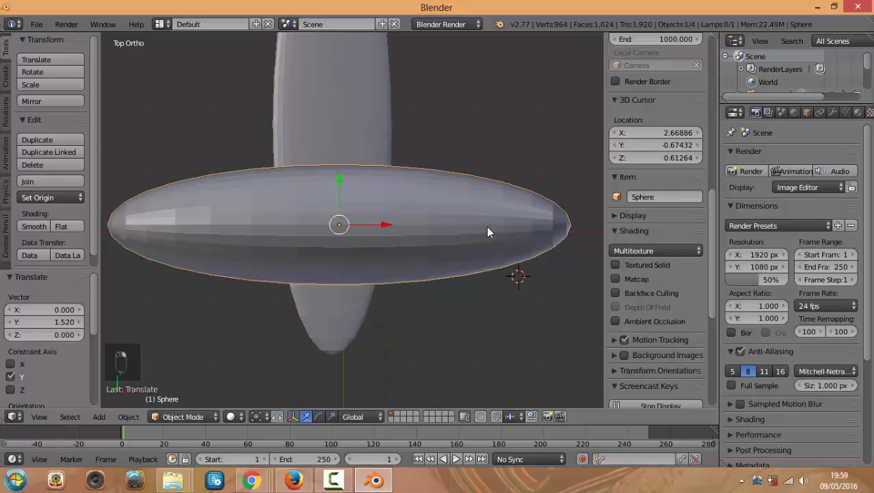
right_click(352, 127)
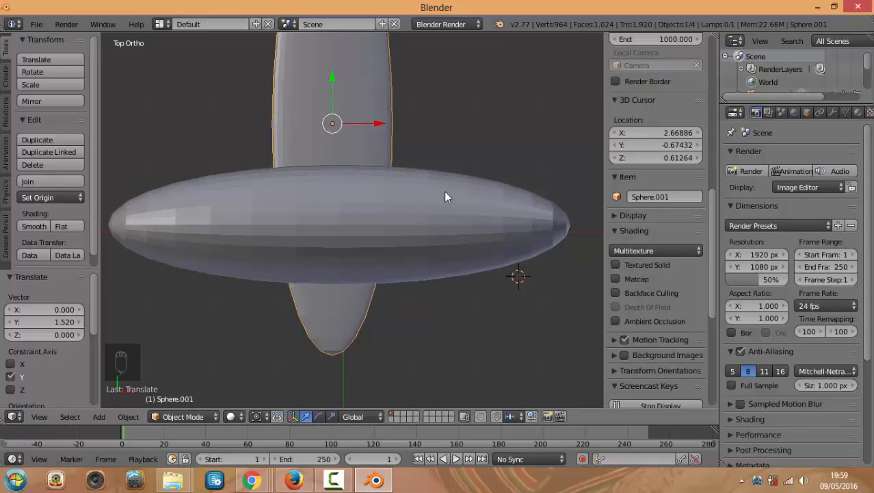
Recentre the wing ellipse over the fuselage middle and nudge it 0.070 along Z
scroll(445, 193, down, 2)
scroll(424, 195, up, 2)
scroll(499, 234, down, 1)
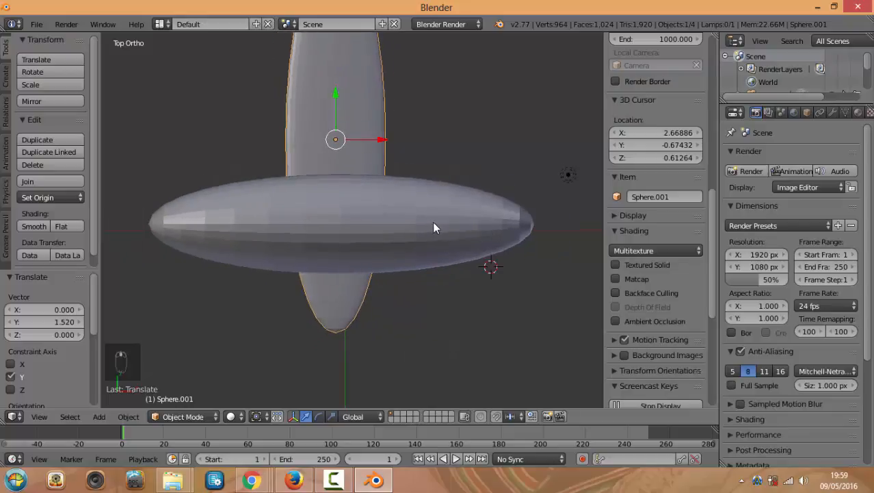
right_click(436, 220)
right_click(337, 99)
key(g)
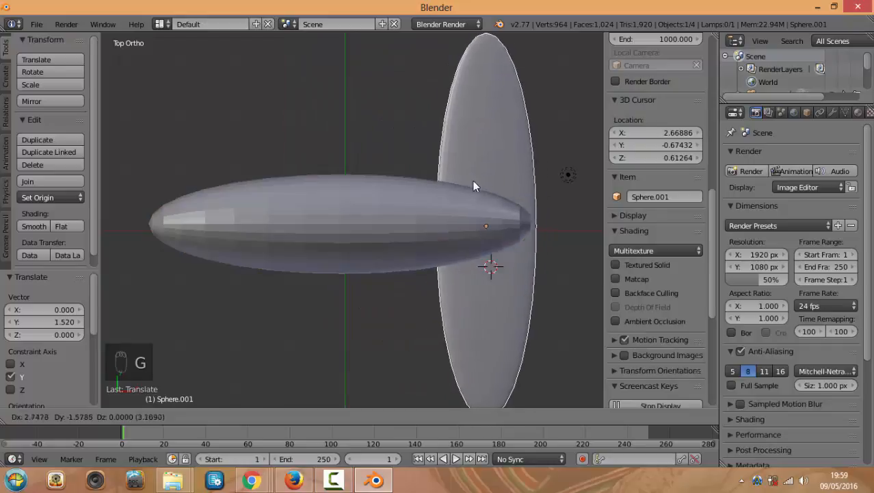
click(344, 182)
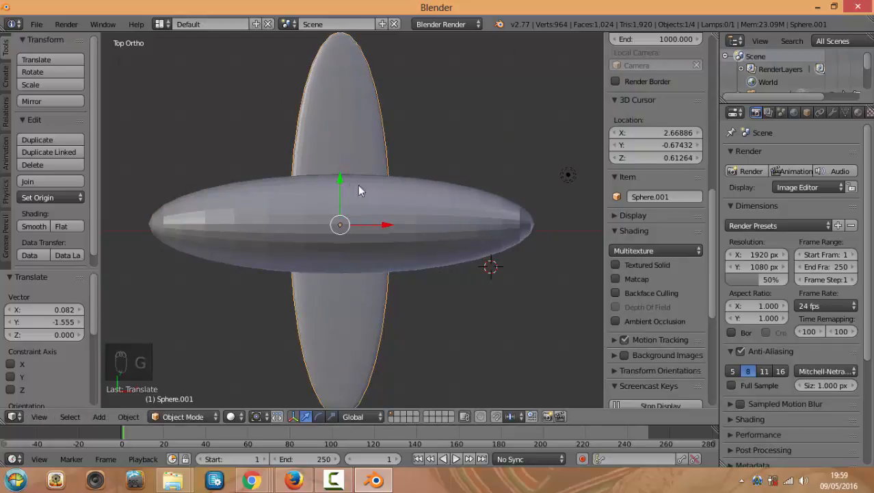
key(KP_1)
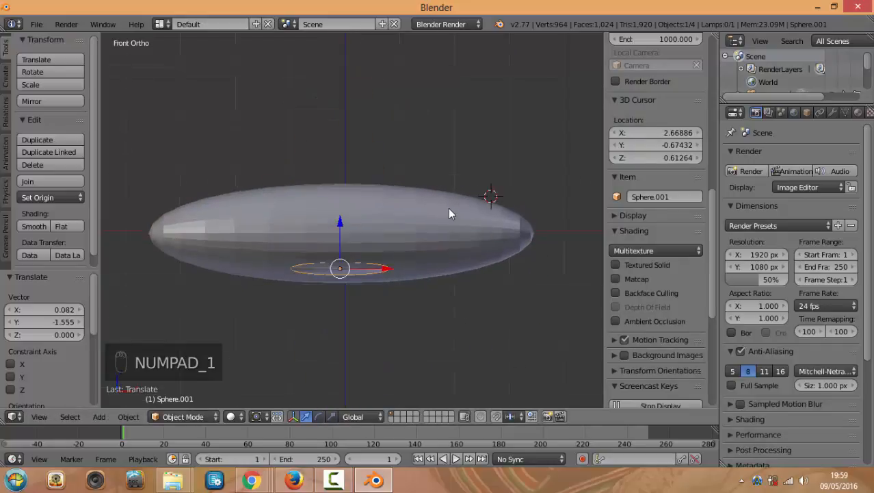
key(g)
key(z)
click(341, 217)
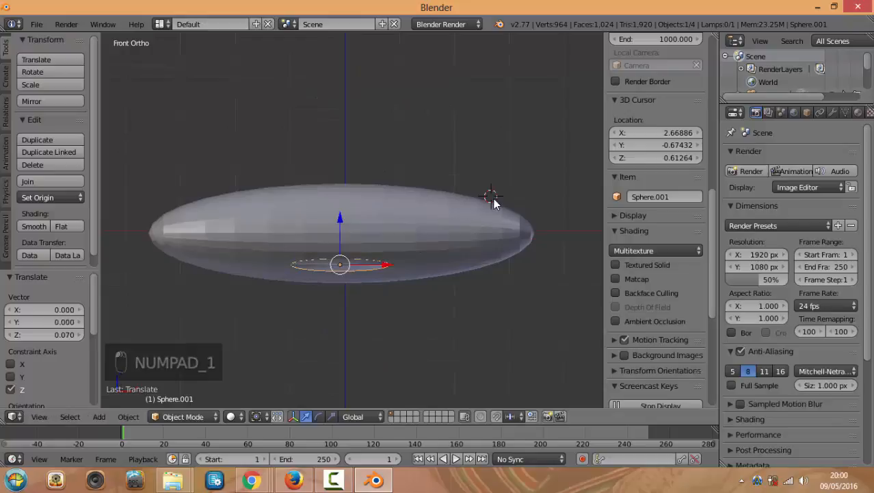
Set the 3D cursor beside the hull and call up the Snap menu
middle_drag(453, 201, 472, 229)
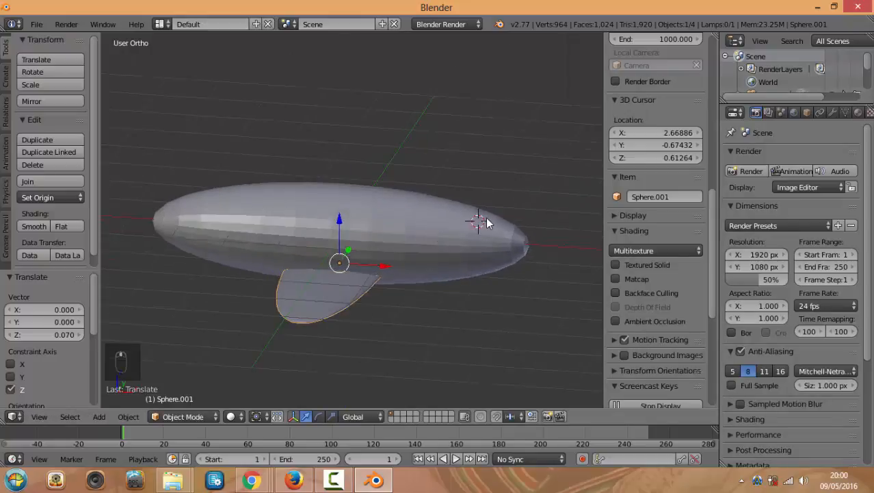
middle_drag(411, 226, 457, 143)
key(KP_7)
scroll(450, 221, up, 3)
middle_drag(449, 221, 432, 256)
key(super)
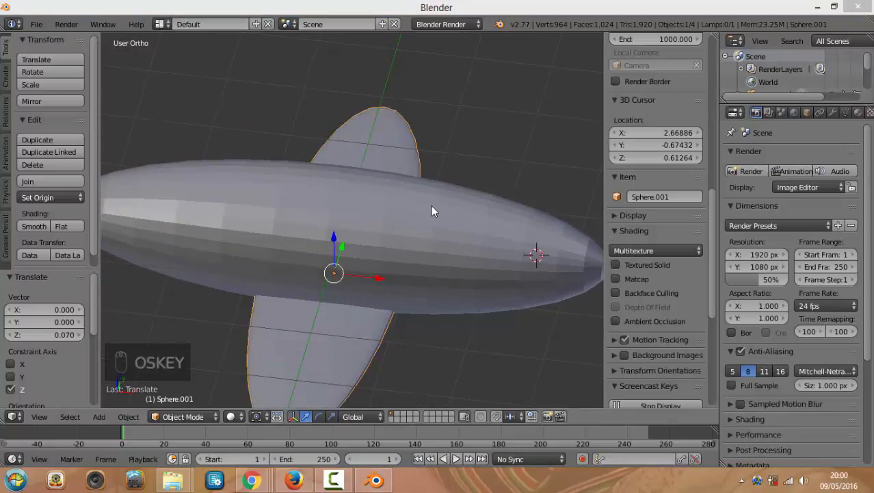
click(469, 180)
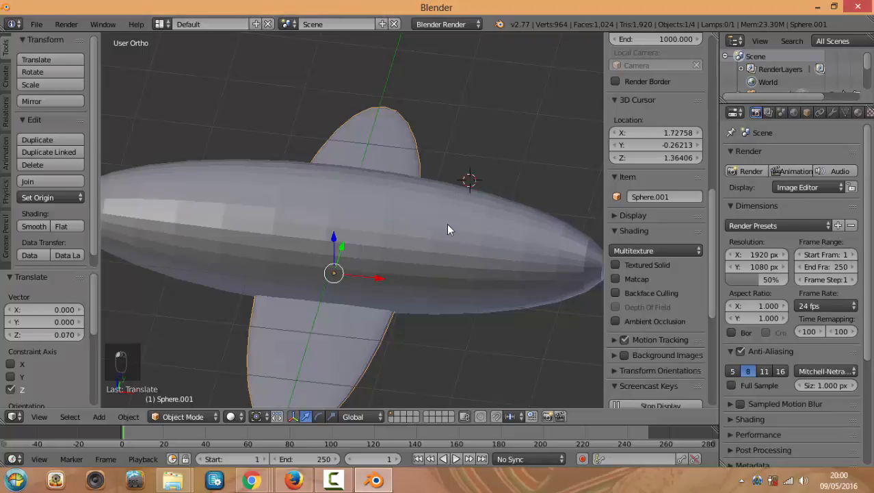
key(shift+s)
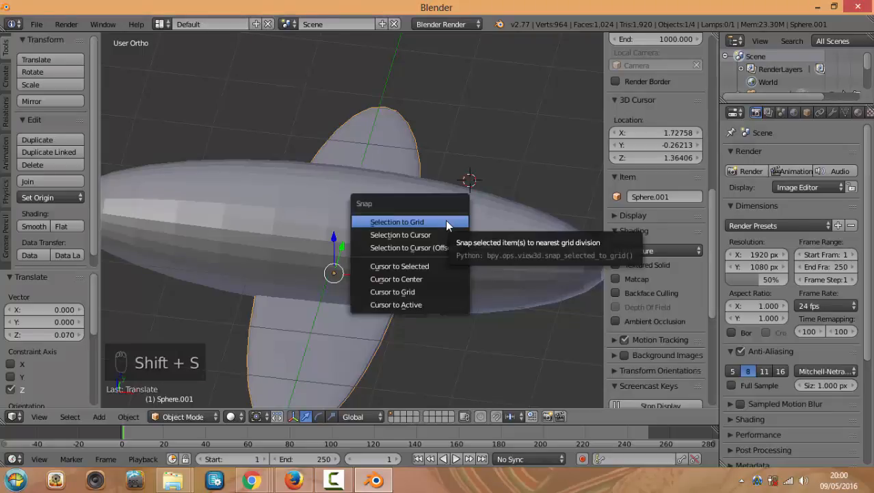
Snap the 3D cursor to the fuselage centre, then snap wing Sphere.001 onto the cursor
click(400, 223)
right_click(291, 230)
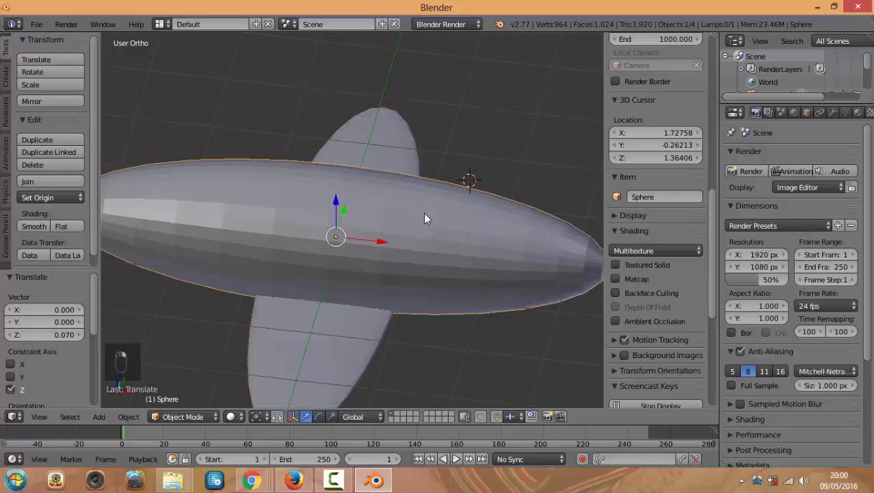
middle_drag(424, 215, 433, 234)
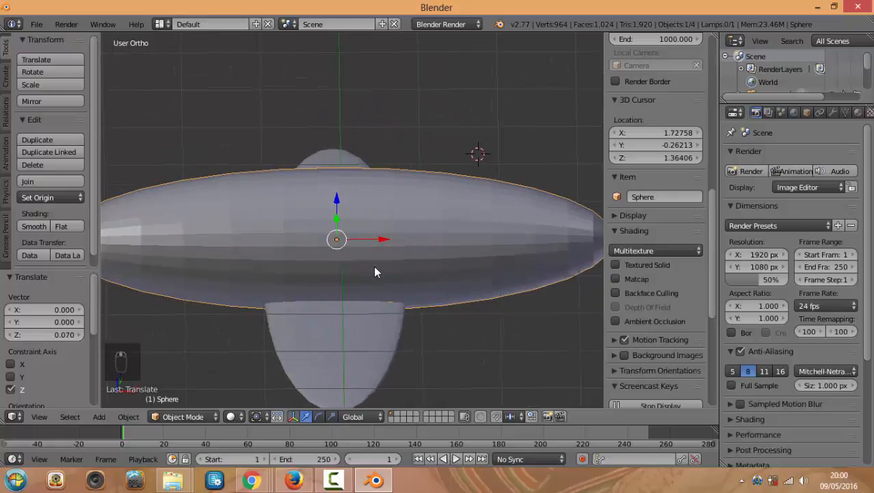
key(shift+s)
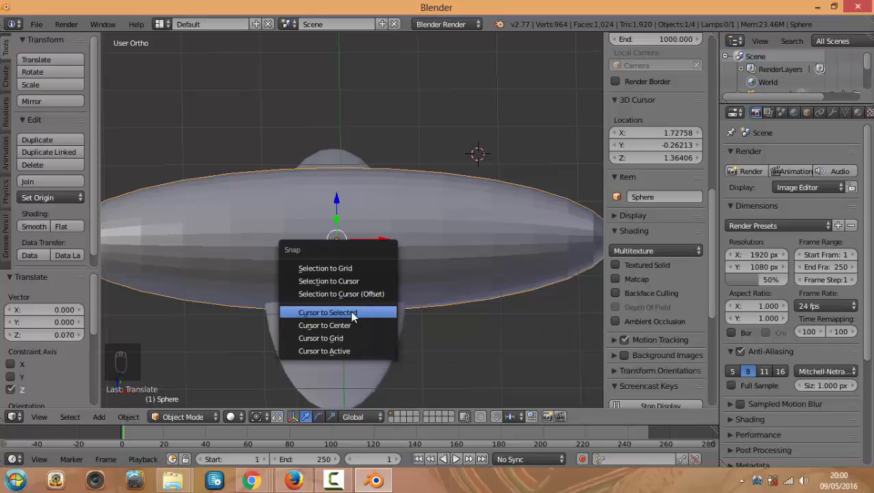
click(351, 312)
right_click(374, 371)
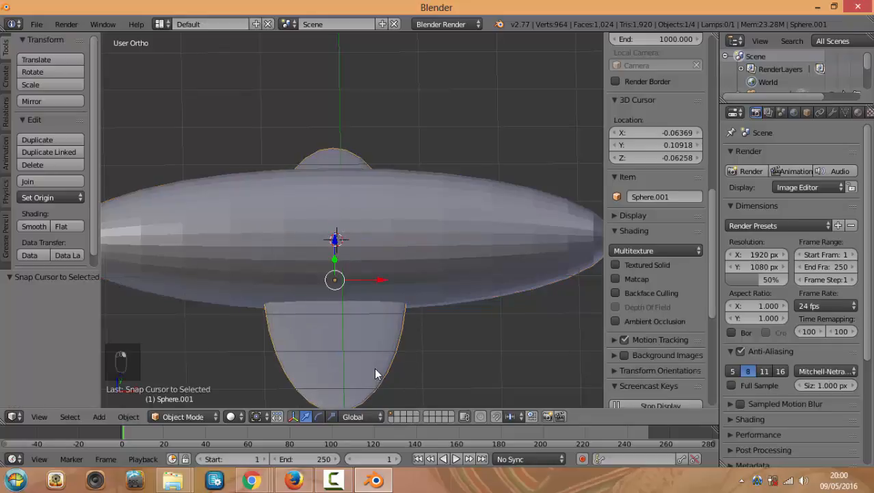
middle_drag(477, 361, 388, 328)
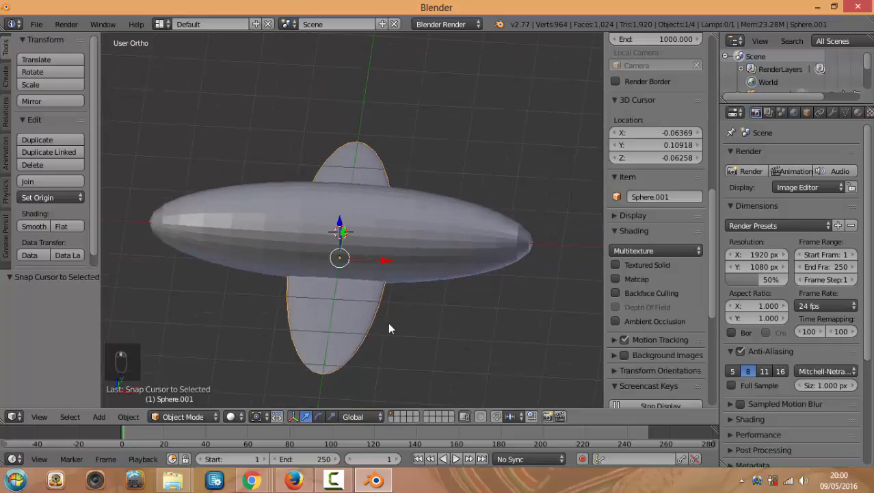
key(shift+s)
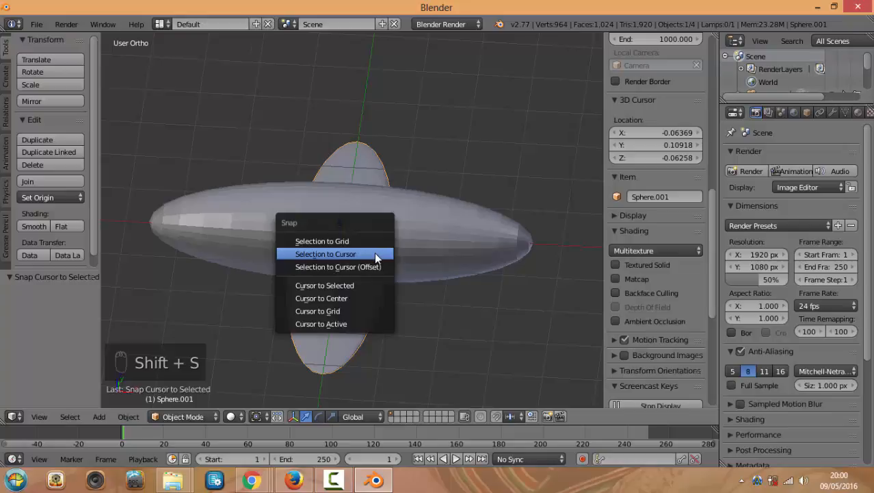
click(374, 254)
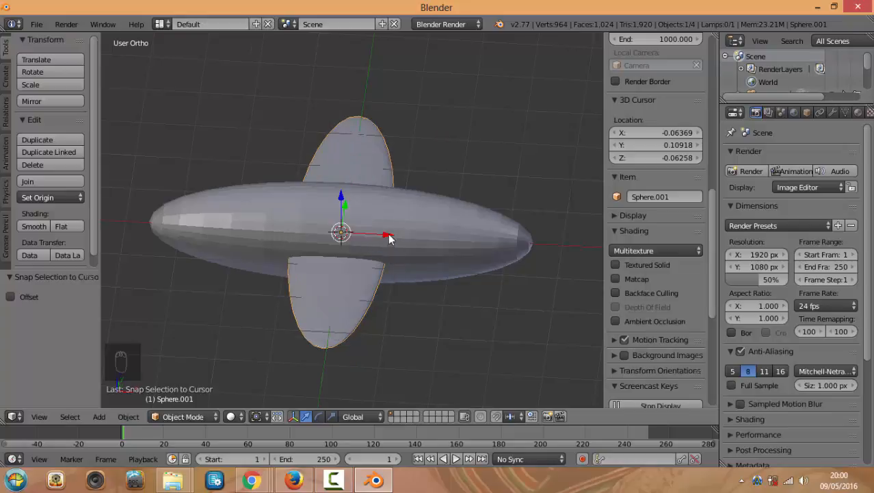
Lower Sphere.001 along Z in front view so it sits beneath the hull
key(KP_1)
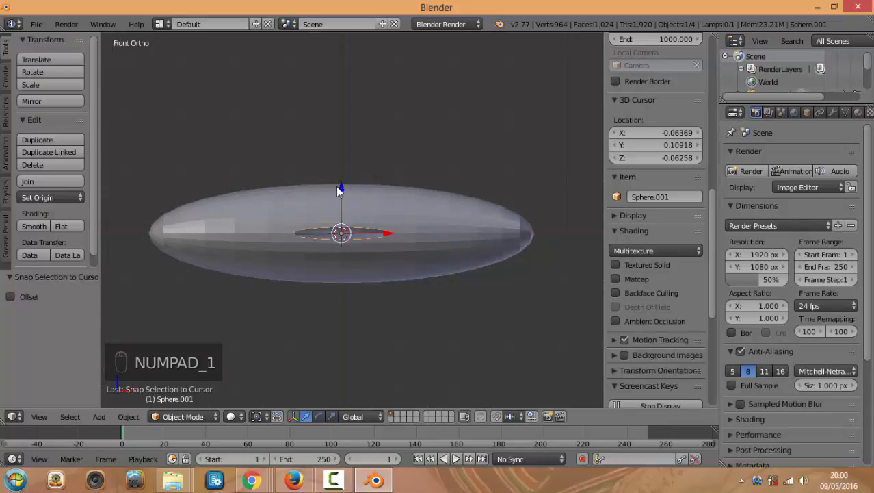
middle_drag(351, 181, 388, 238)
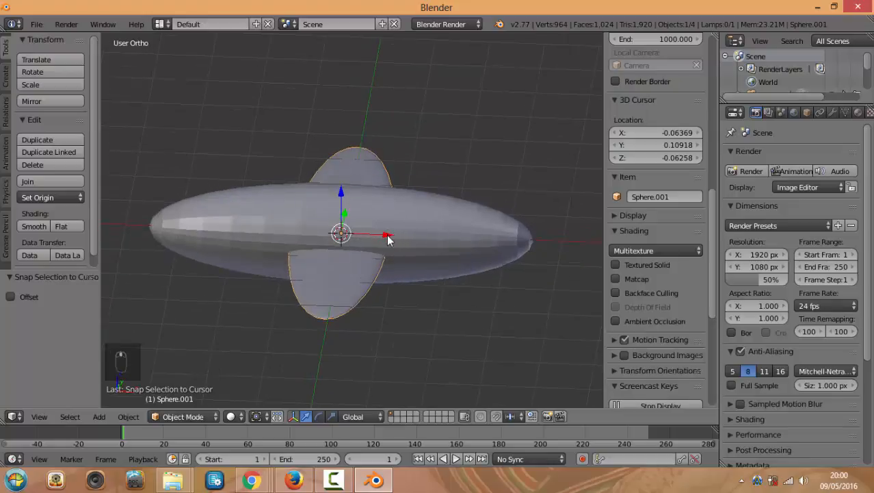
key(KP_1)
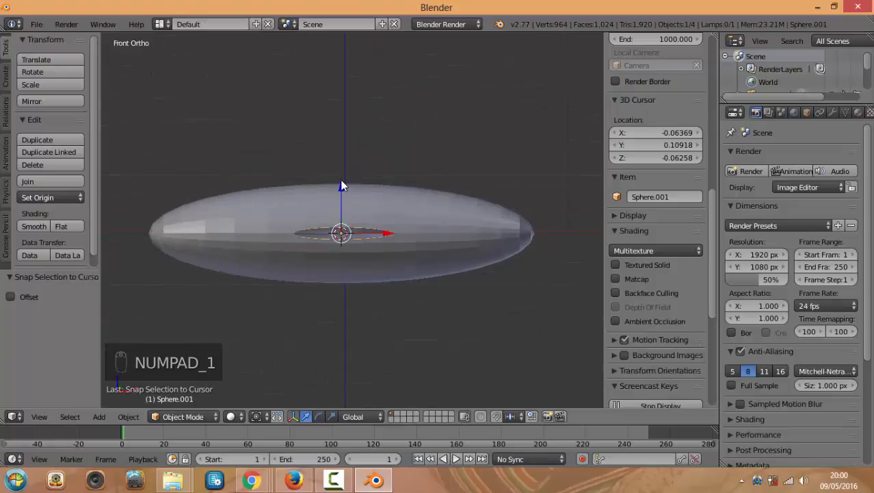
drag(343, 186, 339, 203)
middle_drag(339, 204, 342, 238)
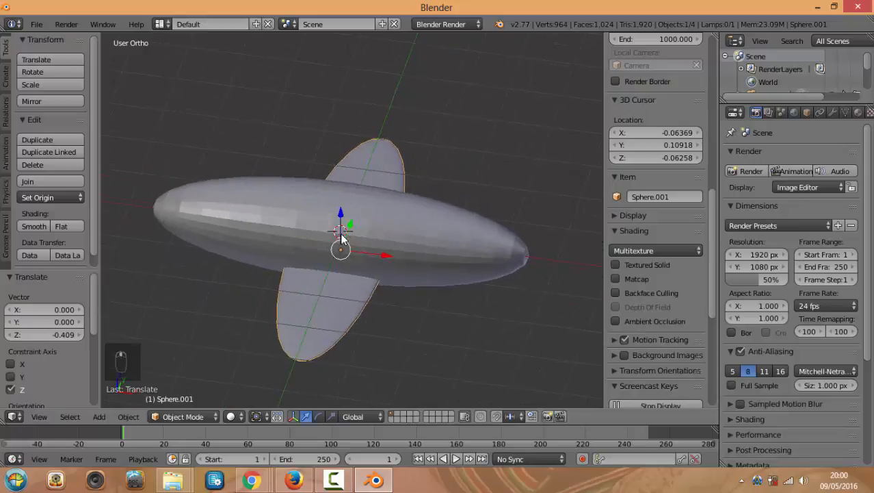
scroll(340, 234, up, 1)
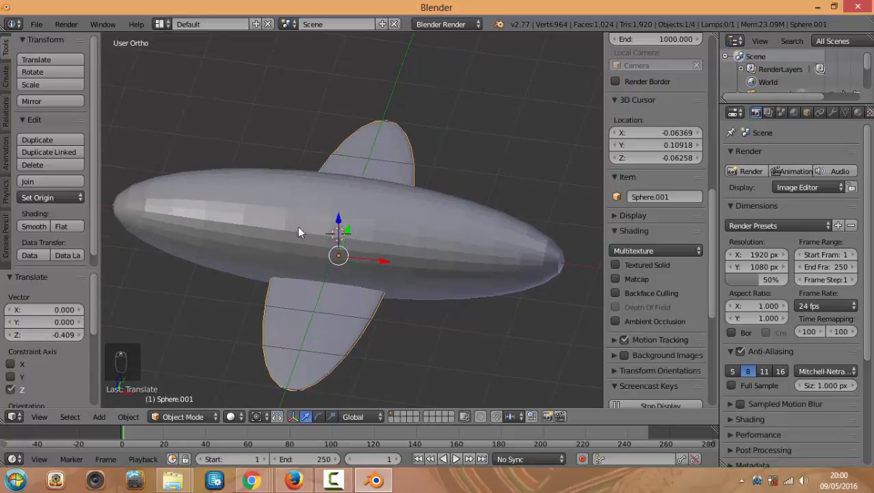
click(256, 196)
click(216, 163)
middle_drag(361, 243, 352, 235)
key(KP_1)
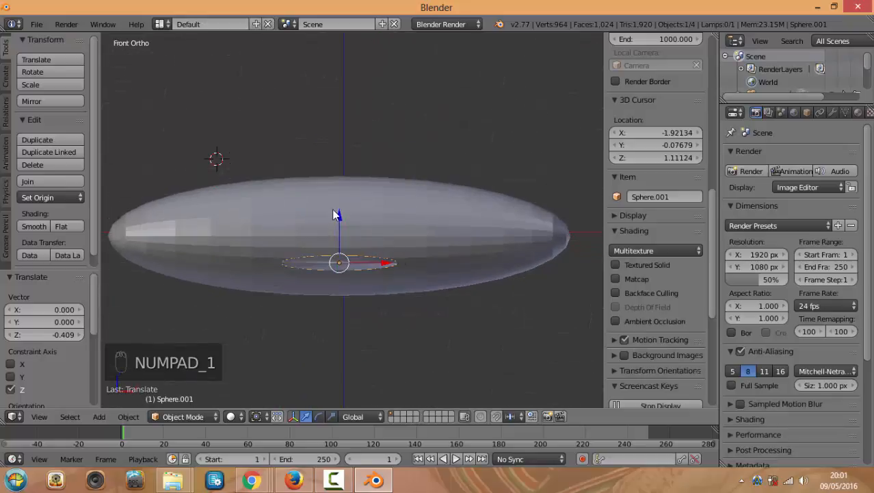
drag(337, 216, 340, 234)
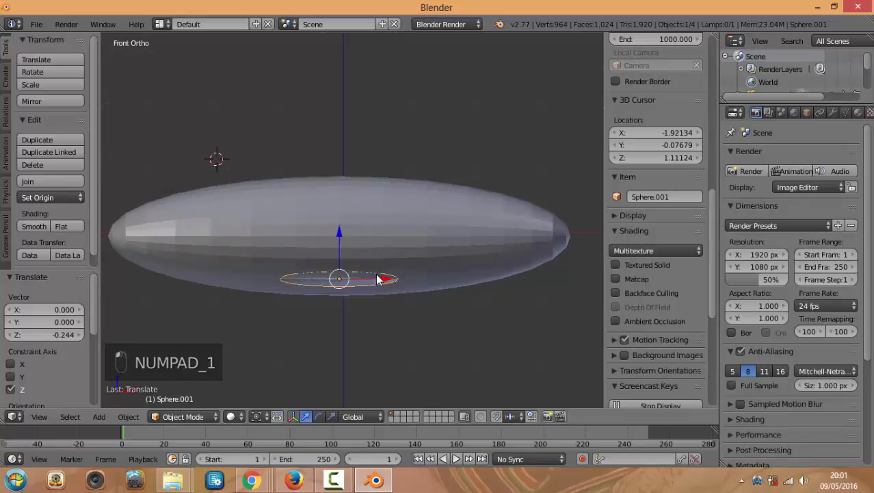
Duplicate the wing as Sphere.002, raise it above the fuselage, and shift both wings up along Z
key(shift+d)
click(370, 233)
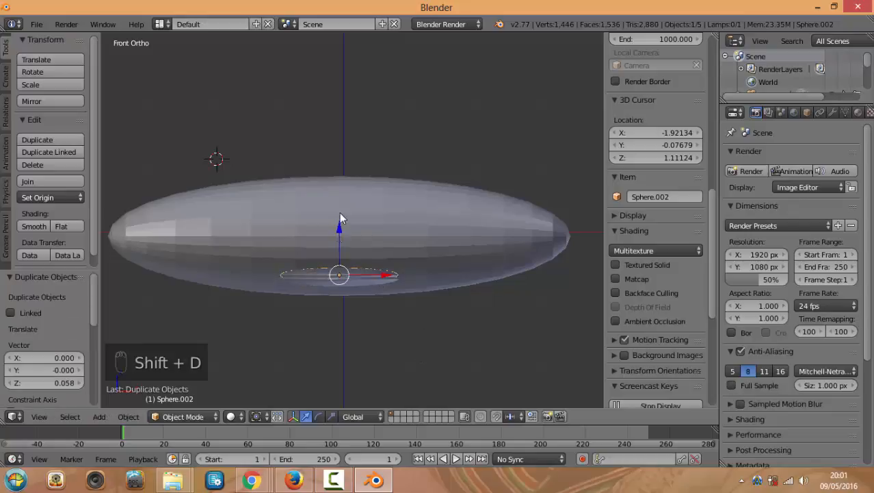
drag(339, 218, 340, 149)
middle_drag(442, 160, 377, 204)
right_click(343, 242)
right_click(331, 307)
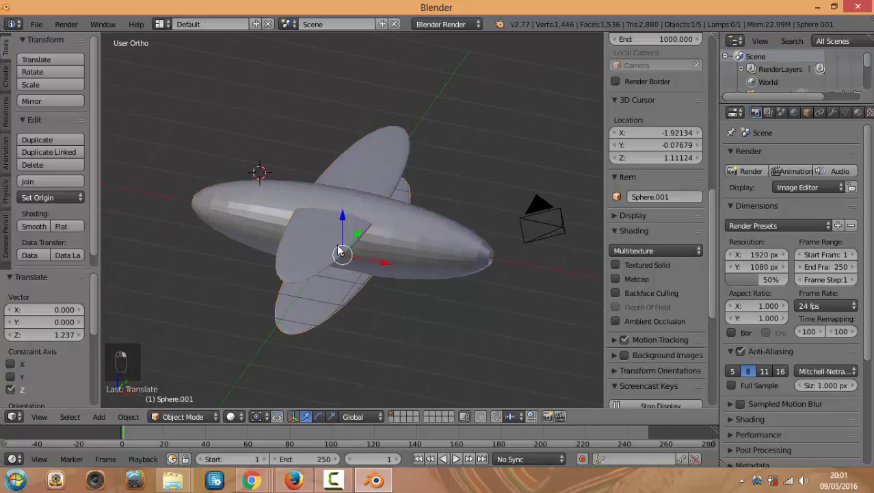
shift+right_click(326, 254)
drag(342, 200, 337, 167)
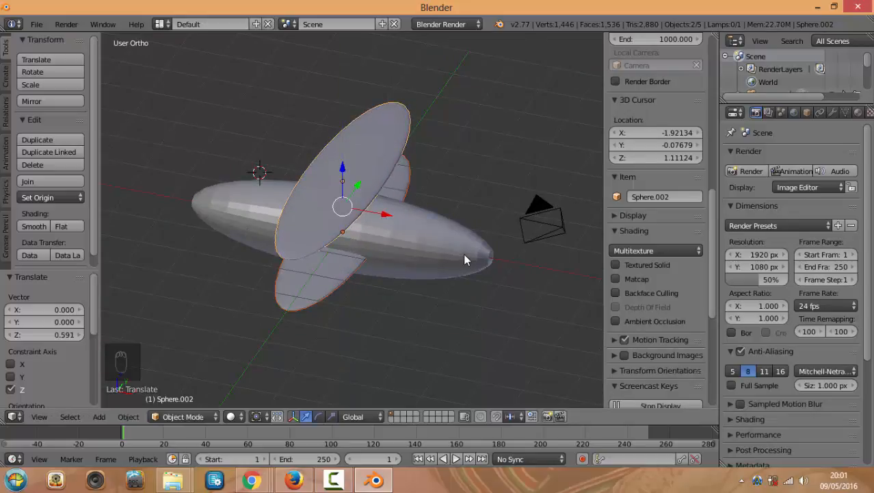
Shrink the fuselage to about 0.624 scale
right_click(463, 224)
key(KP_1)
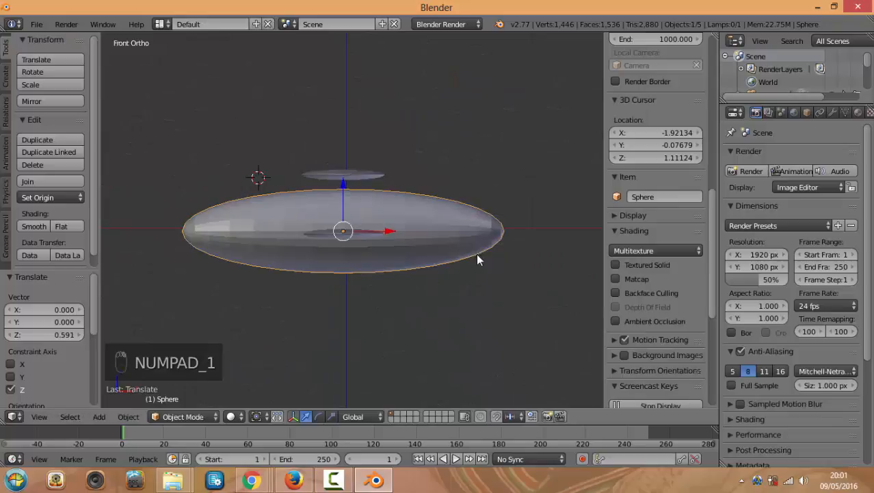
key(super)
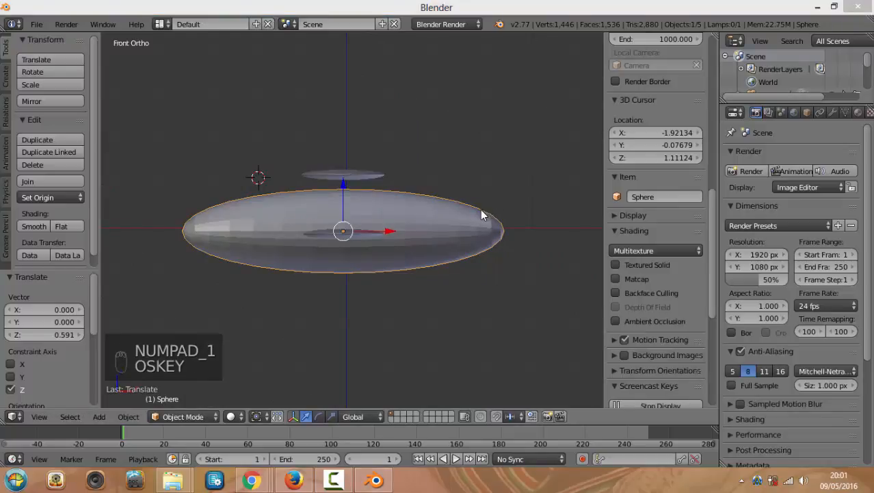
click(475, 156)
key(s)
key(s)
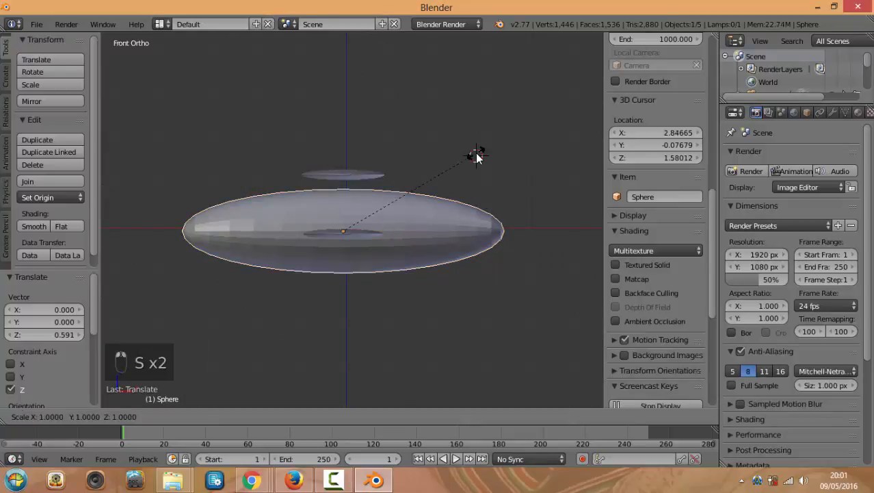
click(429, 185)
middle_drag(467, 186, 397, 186)
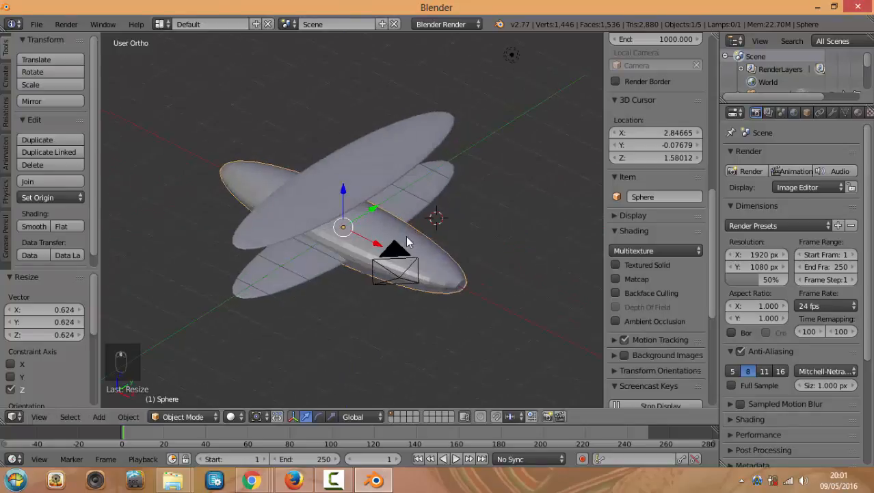
key(s)
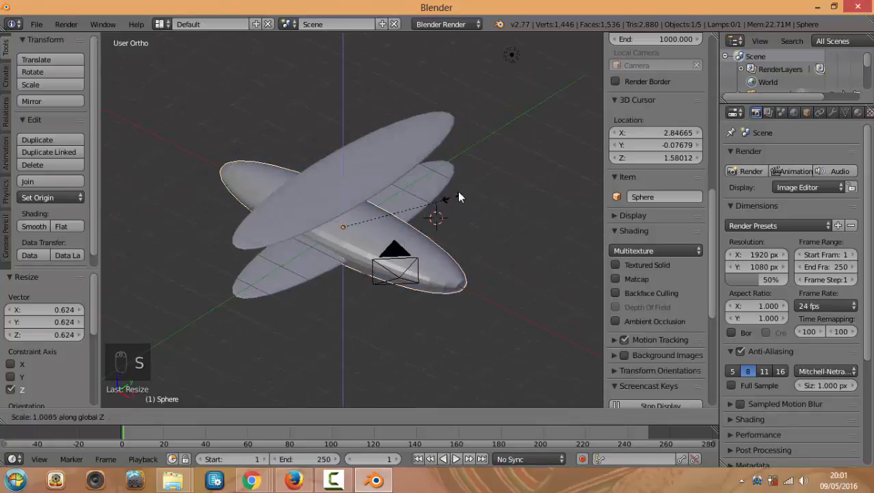
click(466, 172)
Lower the bottom wing a further -0.339 along Z, then deselect everything
right_click(385, 183)
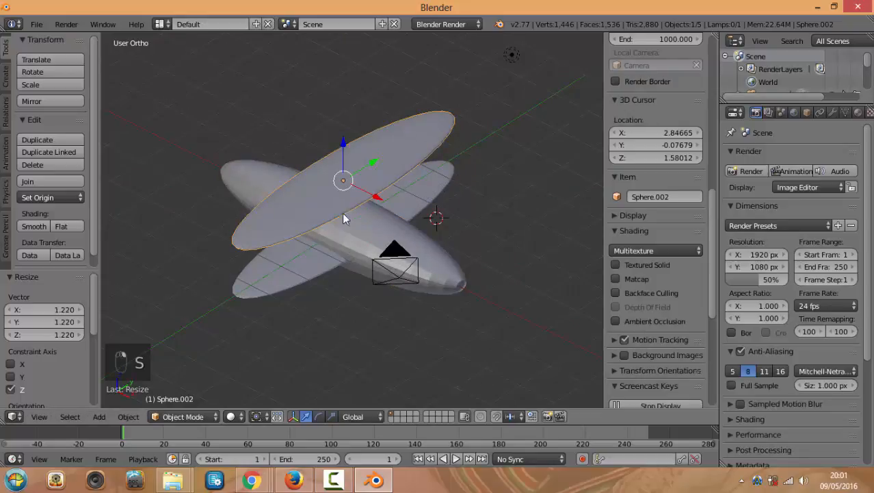
shift+right_click(319, 267)
key(g)
key(z)
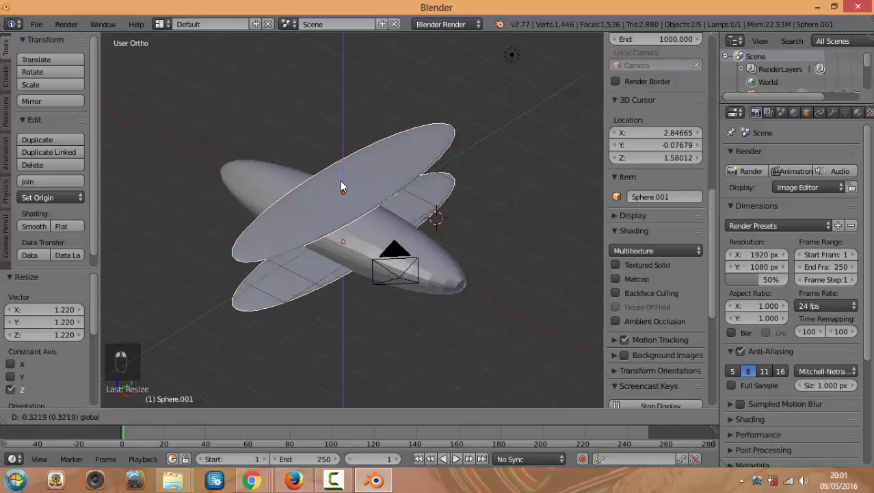
click(339, 177)
middle_drag(340, 178, 448, 247)
scroll(447, 246, up, 3)
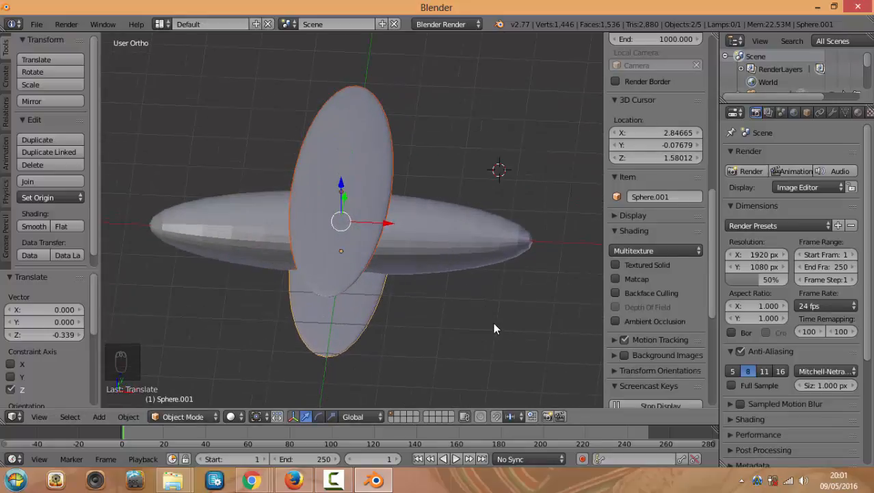
key(a)
key(shift+a)
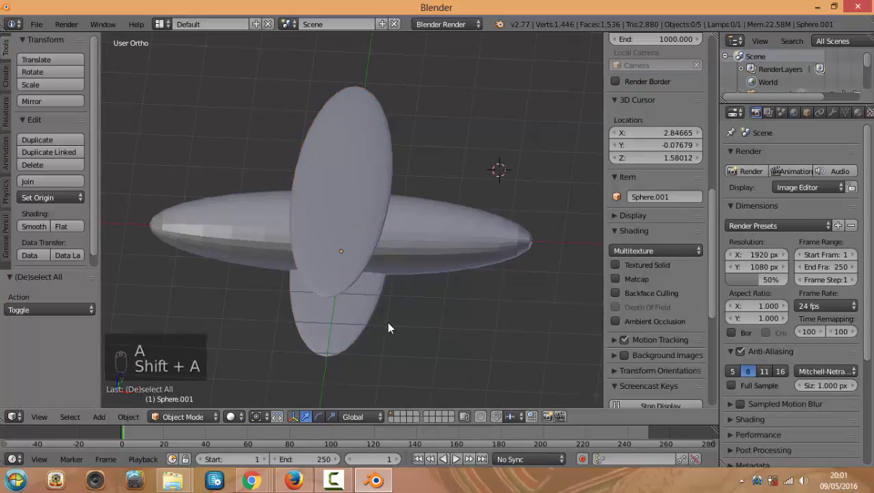
Add a torus at the 3D cursor and stand it upright with a -90° rotation in front view
key(shift+a)
mouse_move(366, 269)
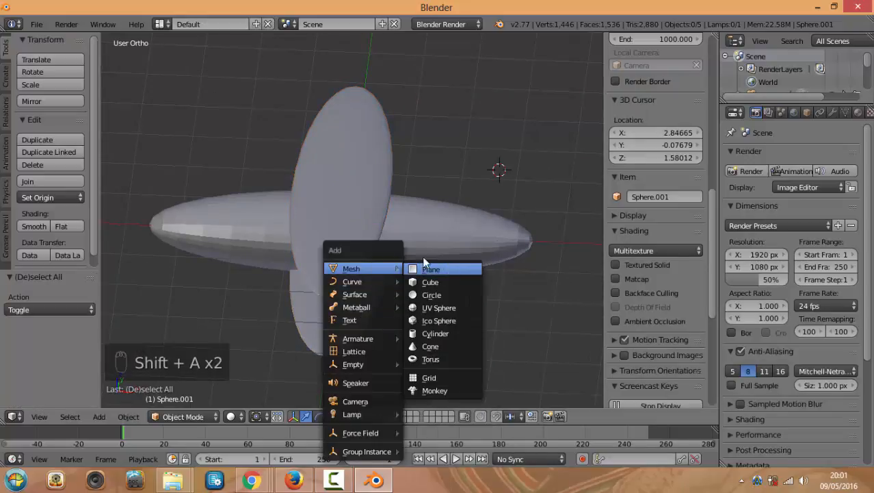
click(434, 358)
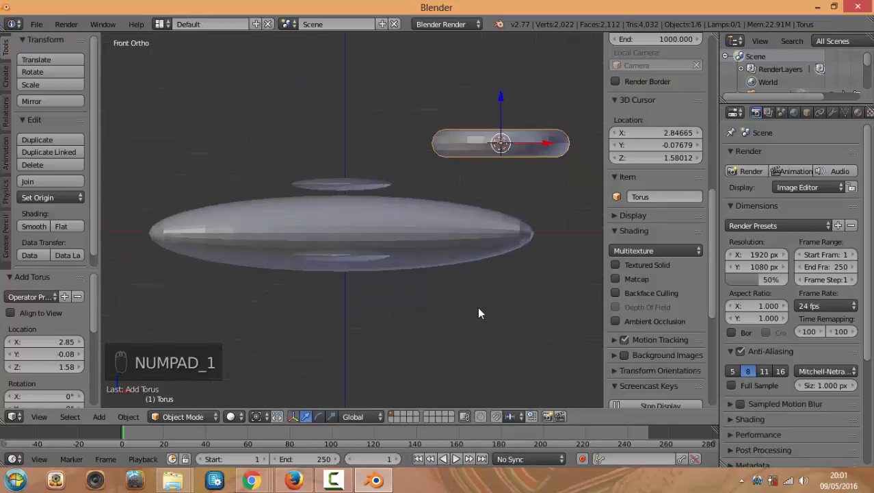
key(KP_1)
key(r)
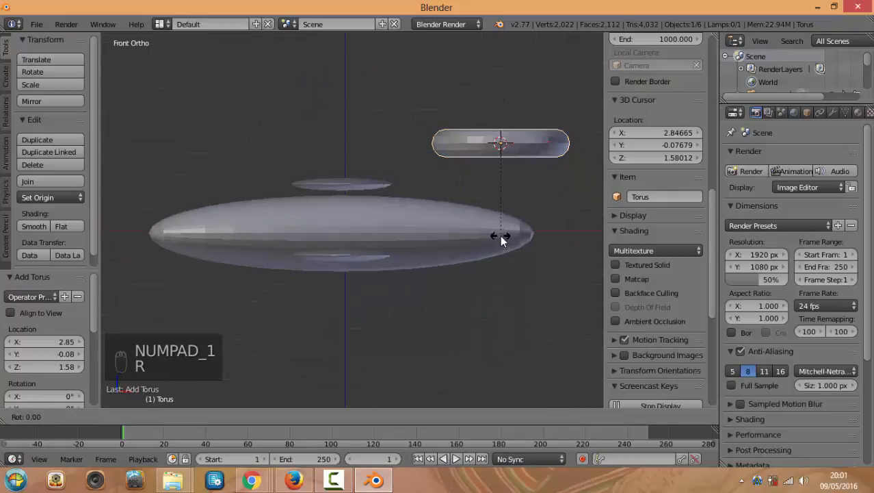
key(r)
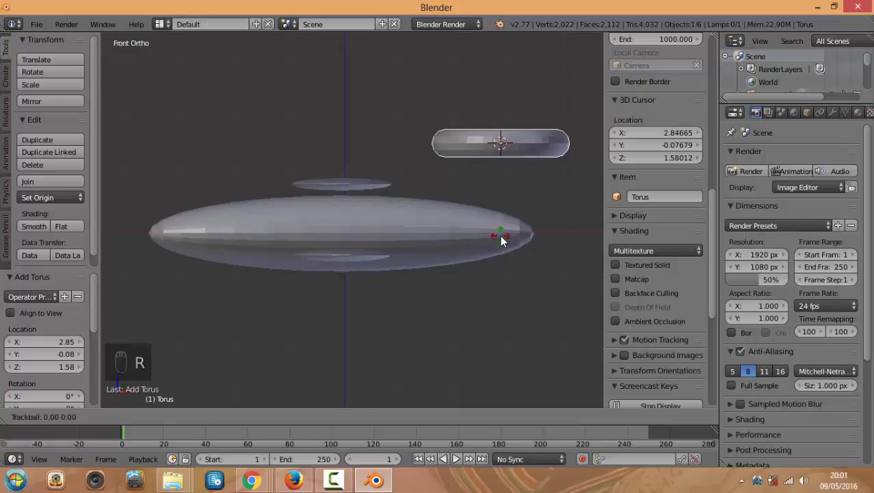
right_click(443, 229)
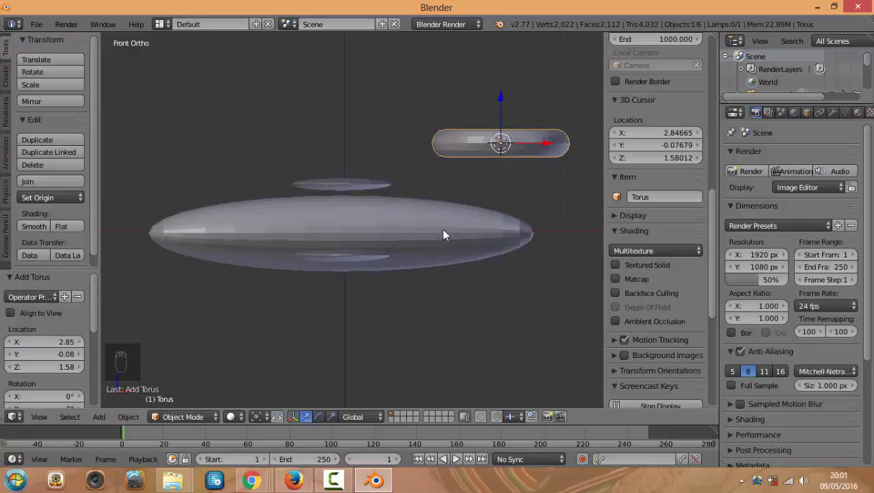
key(r)
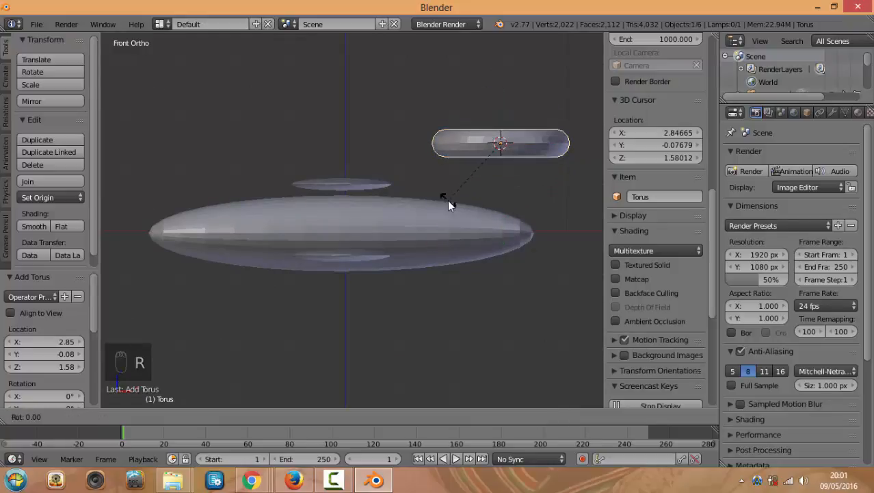
right_click(448, 202)
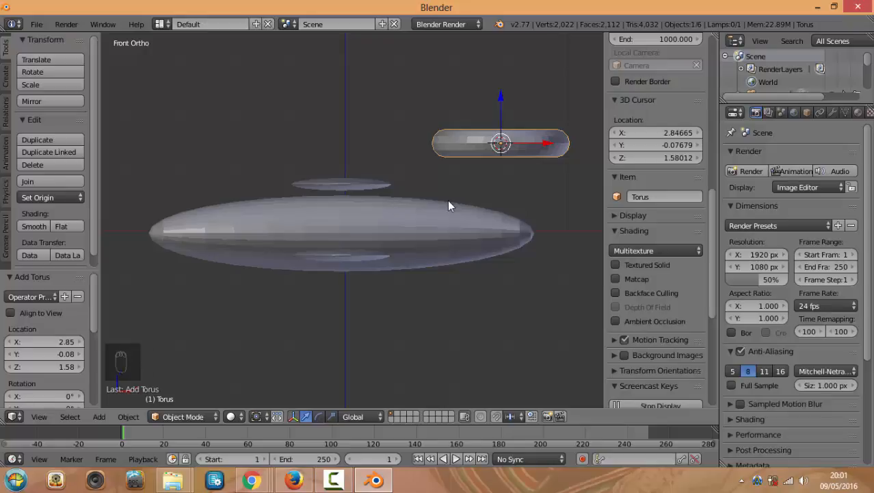
key(r)
click(447, 201)
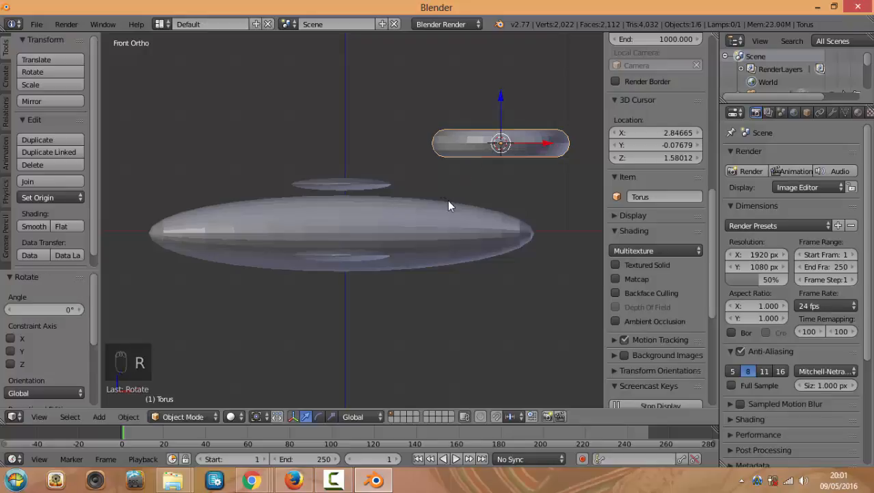
middle_drag(450, 211, 485, 232)
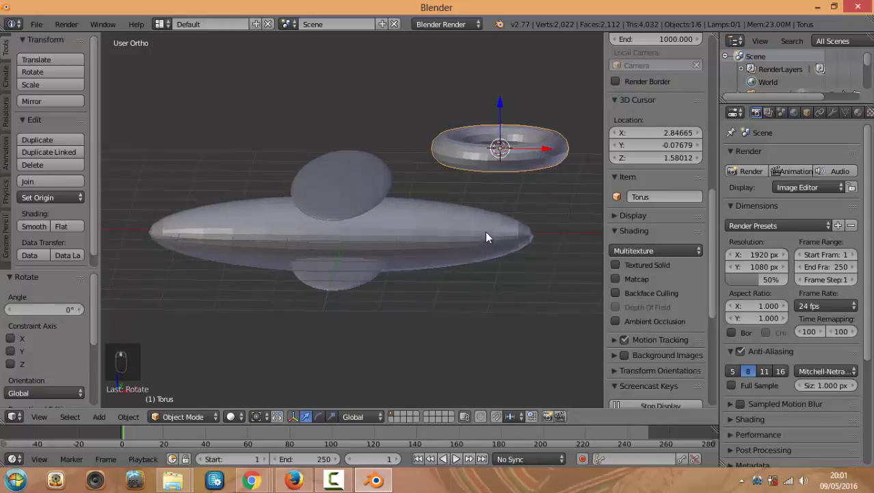
key(KP_1)
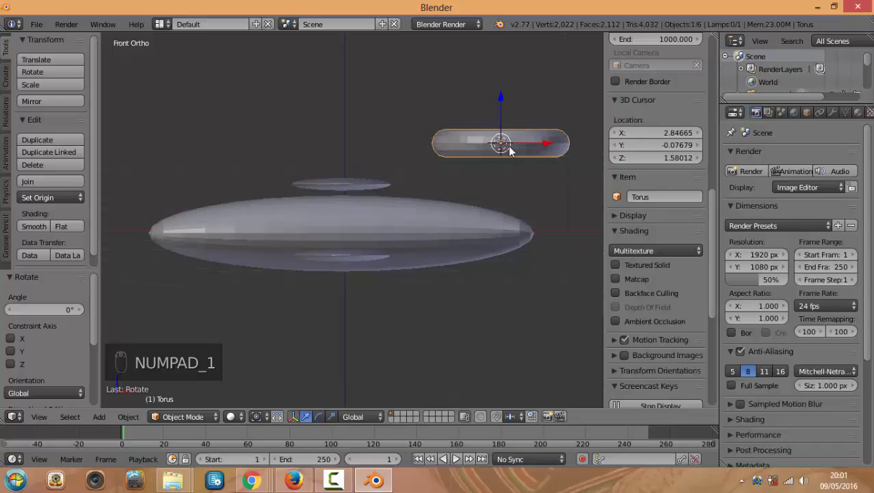
key(r)
click(474, 111)
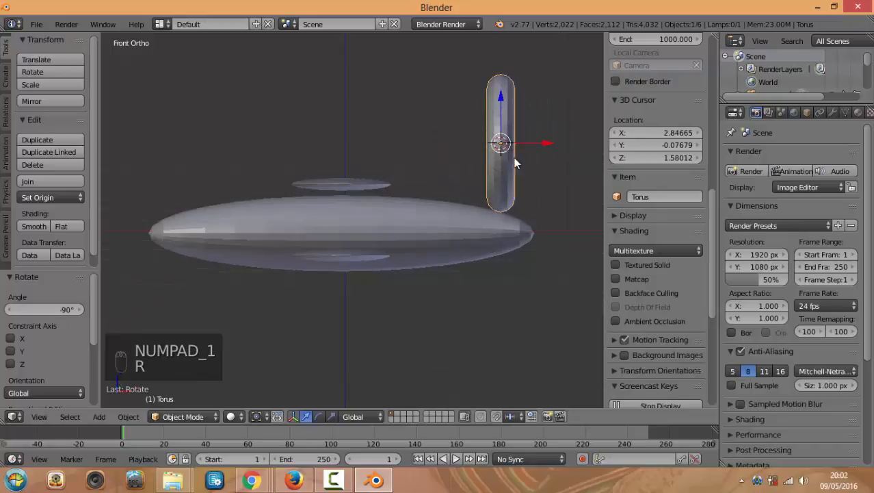
Stretch the torus along X, shrink it to 0.557, and move it down toward the fuselage
key(s)
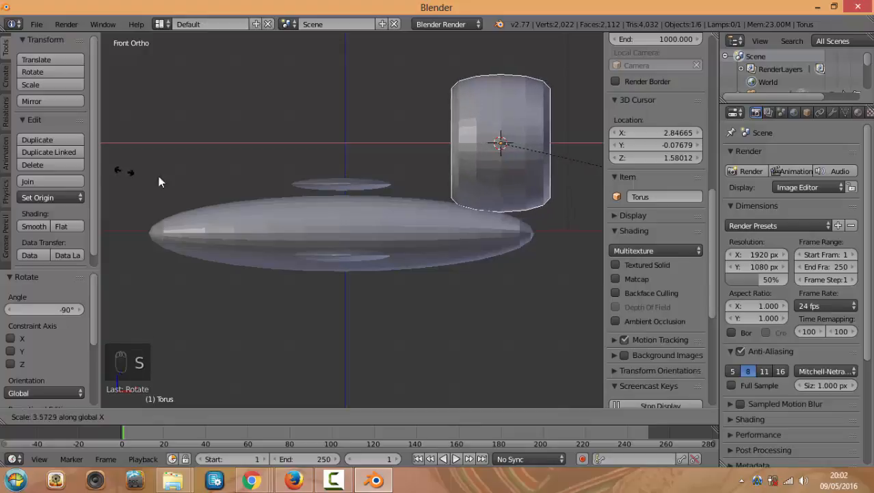
click(256, 186)
scroll(375, 205, down, 2)
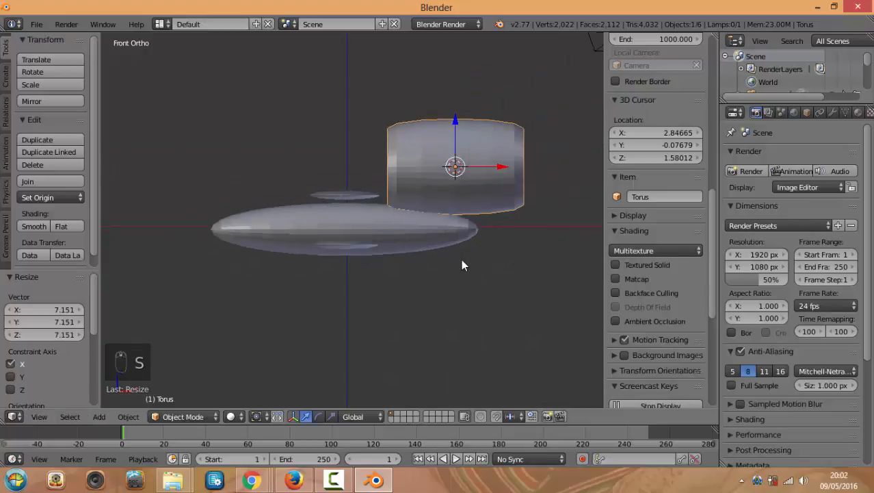
key(s)
click(504, 146)
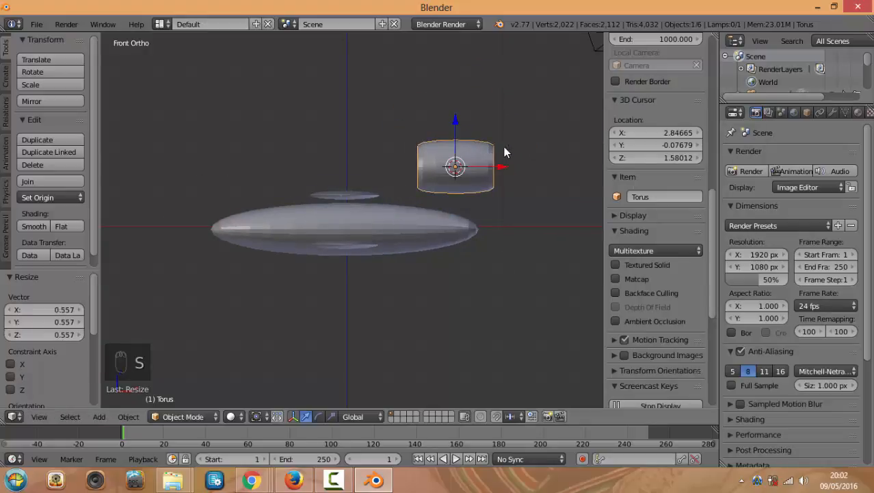
drag(454, 125, 452, 175)
Slide the torus left along X and raise it slightly along Z toward the nose
key(KP_7)
drag(498, 220, 484, 221)
middle_drag(484, 255, 473, 202)
key(KP_1)
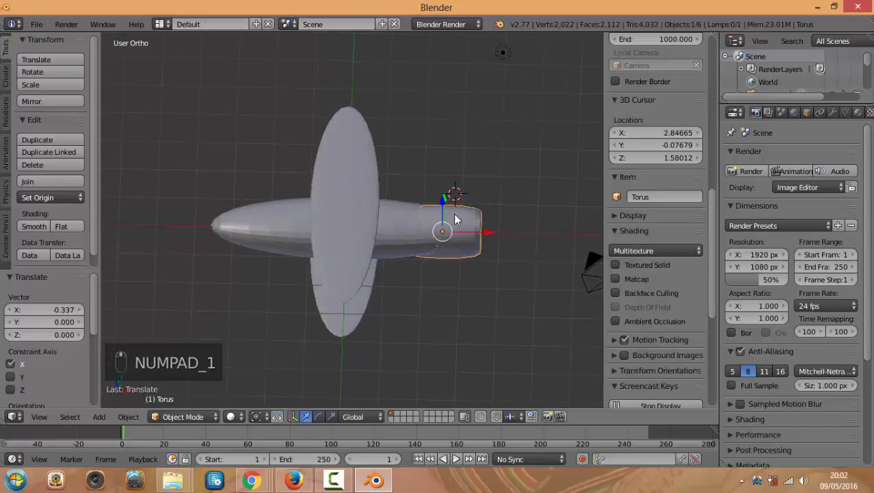
drag(442, 198, 443, 193)
drag(473, 227, 463, 195)
middle_drag(464, 195, 445, 260)
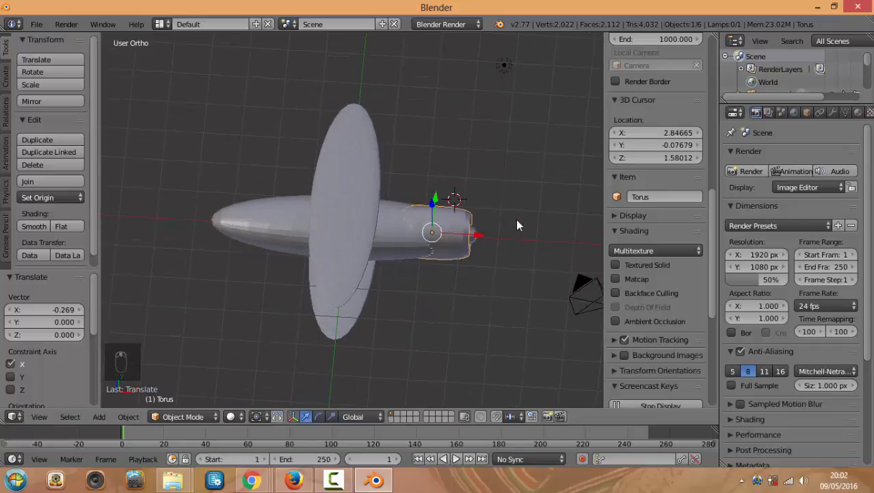
Shrink the torus to 0.599 and slide it forward onto the fuselage nose as a cowling
key(s)
click(479, 222)
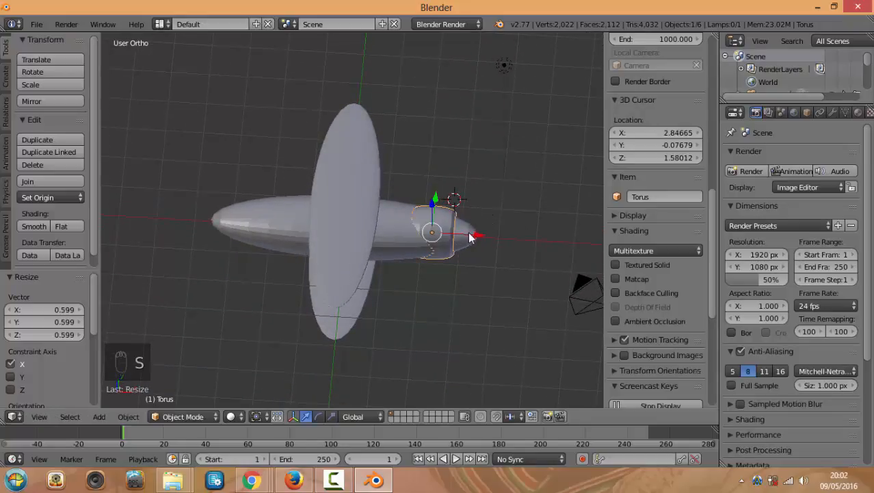
drag(470, 236, 484, 233)
middle_drag(516, 289, 354, 165)
scroll(500, 242, up, 3)
key(KP_1)
key(KP_3)
key(KP_1)
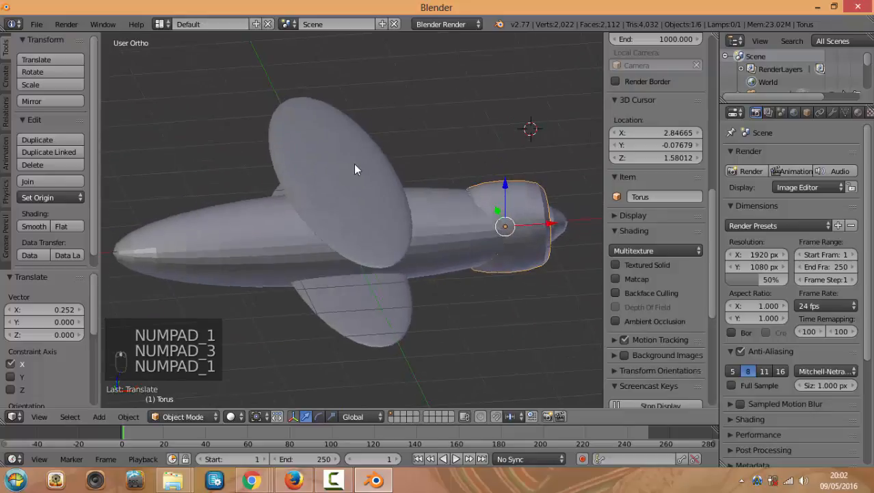
right_click(358, 206)
Duplicate the wing toward the nose and shrink the copy to 0.274
key(KP_7)
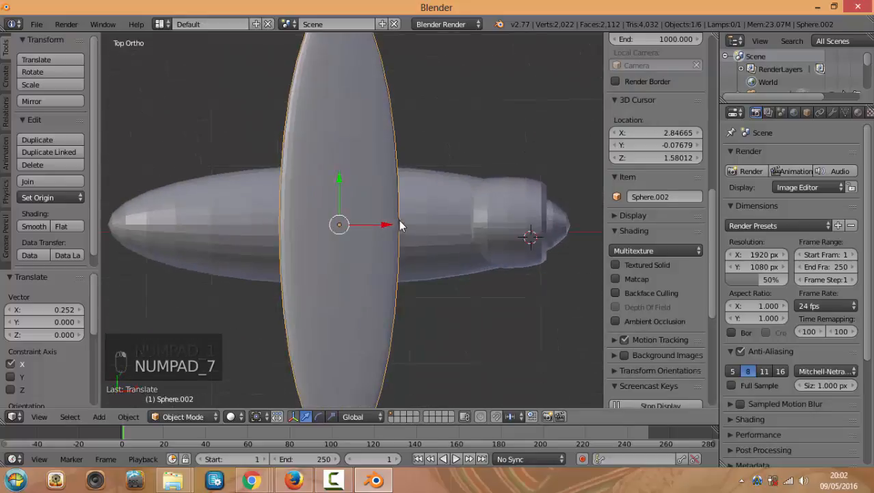
key(shift+d)
click(557, 194)
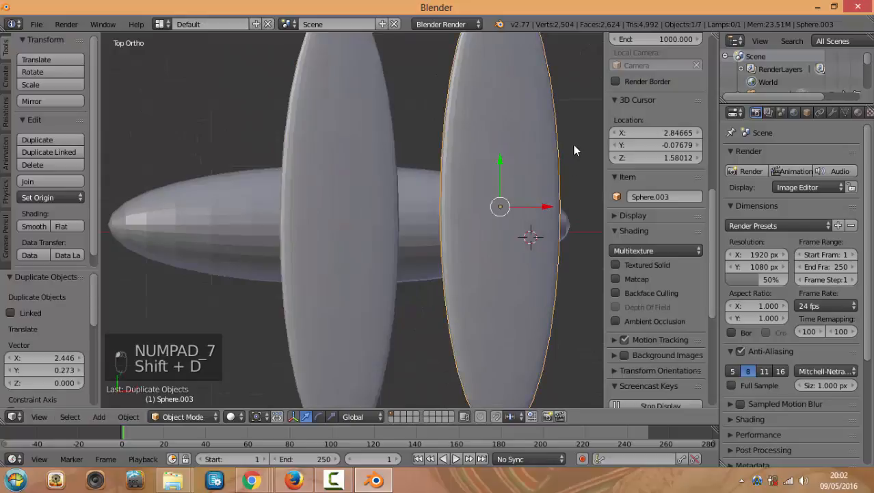
key(s)
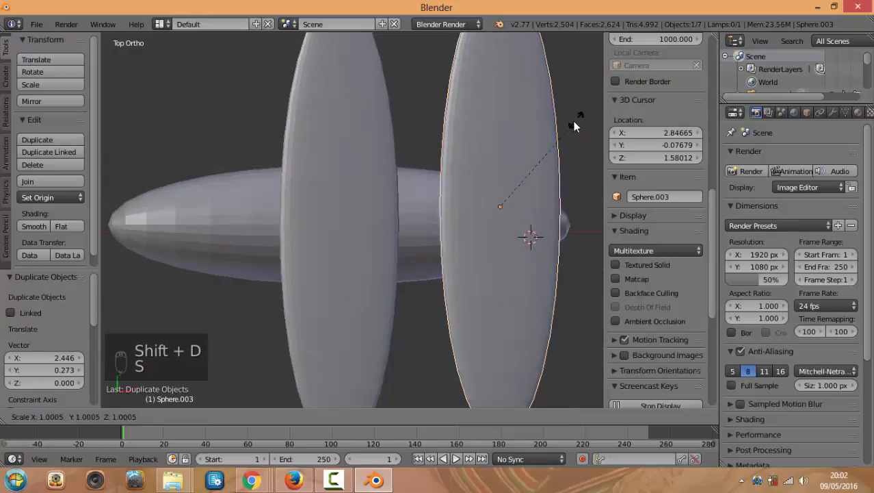
click(515, 178)
Rotate the small wing copy upright so it stands as a propeller blade
key(KP_1)
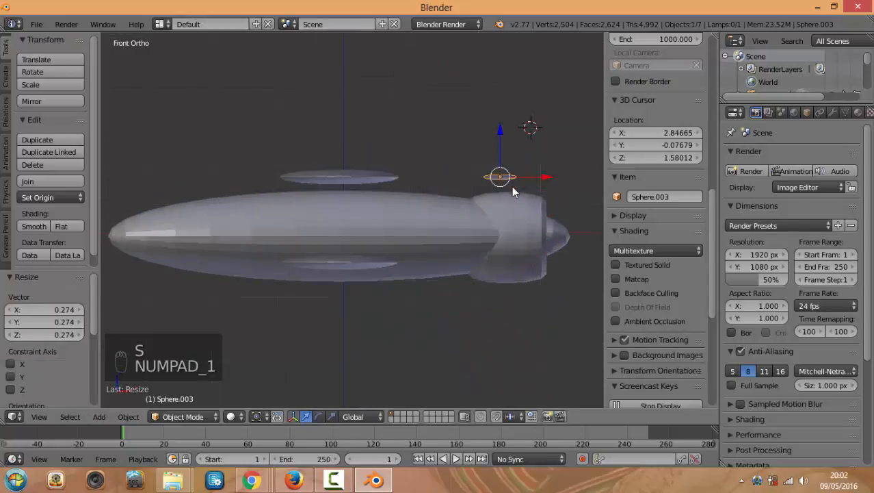
key(KP_3)
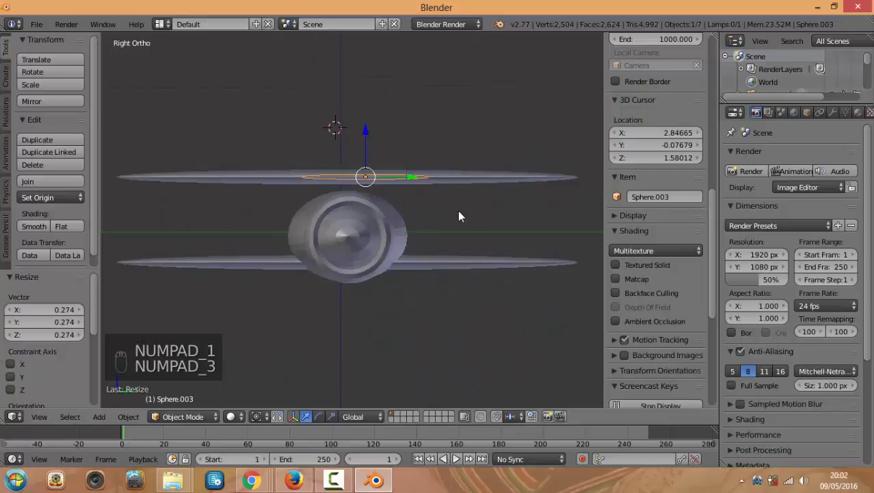
key(KP_1)
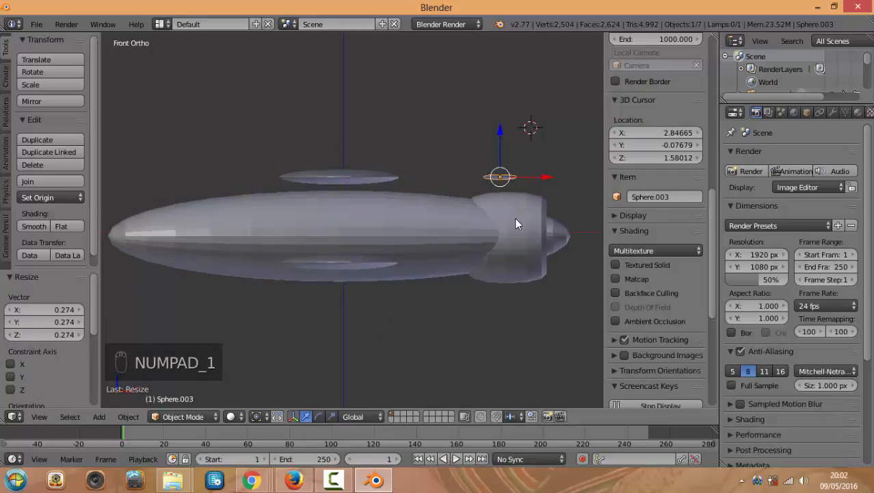
key(r)
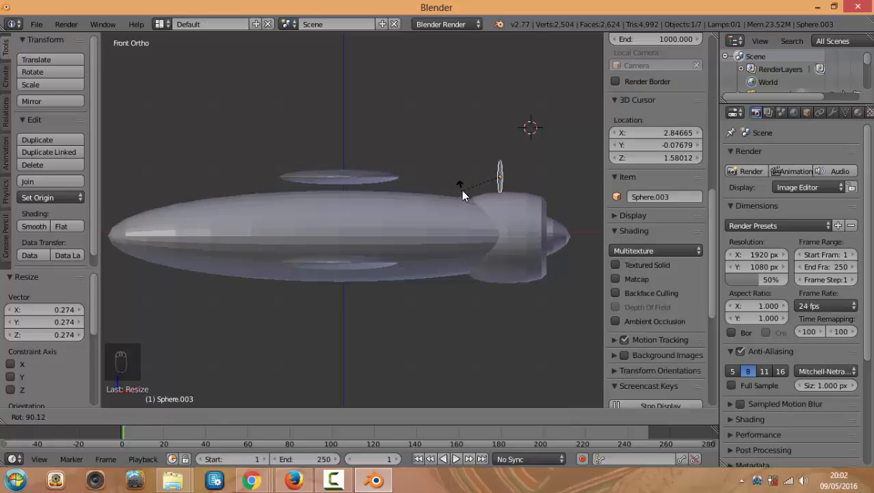
click(504, 189)
Flatten the sphere and shrink it further into a blade shape
scroll(516, 206, up, 2)
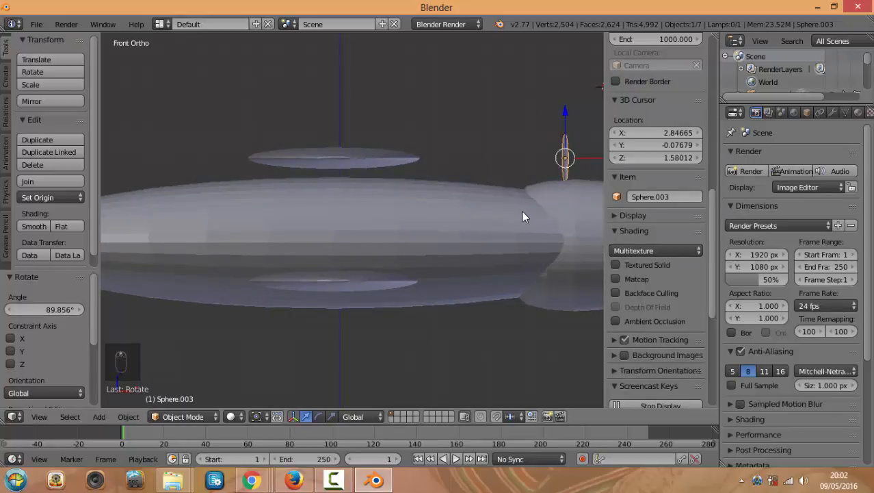
middle_drag(522, 211, 510, 216)
key(KP_7)
scroll(520, 219, down, 2)
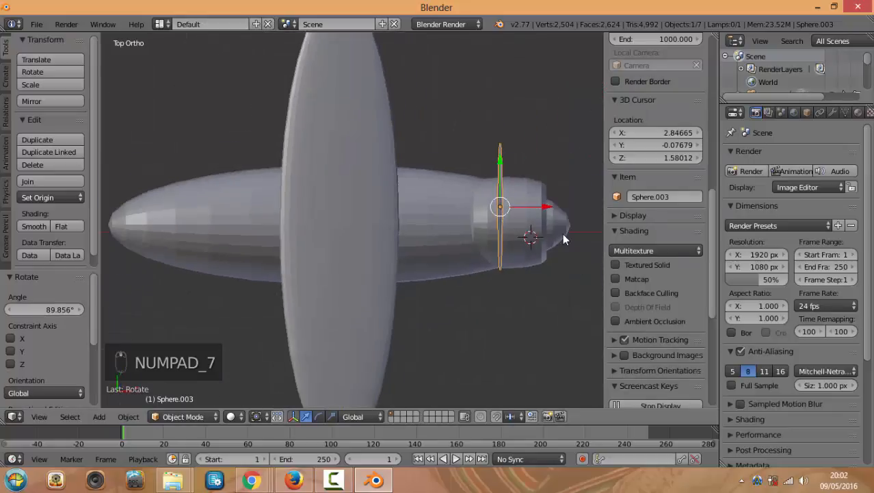
key(KP_1)
key(KP_3)
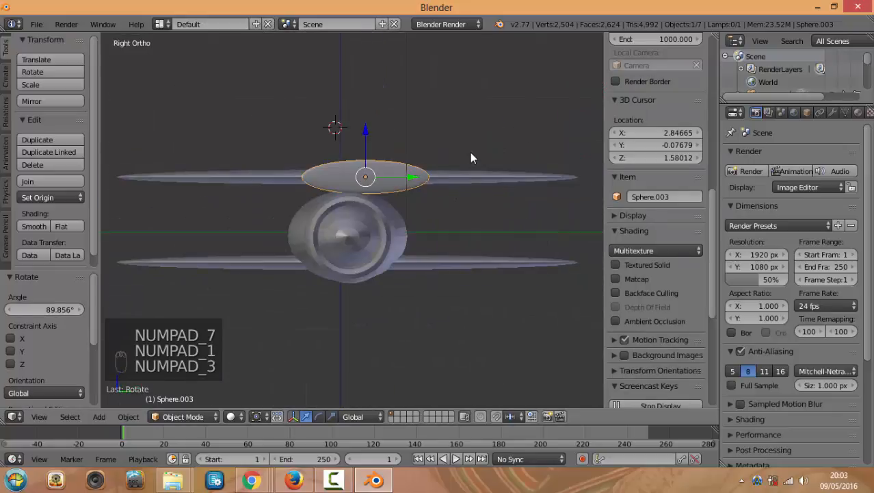
key(s)
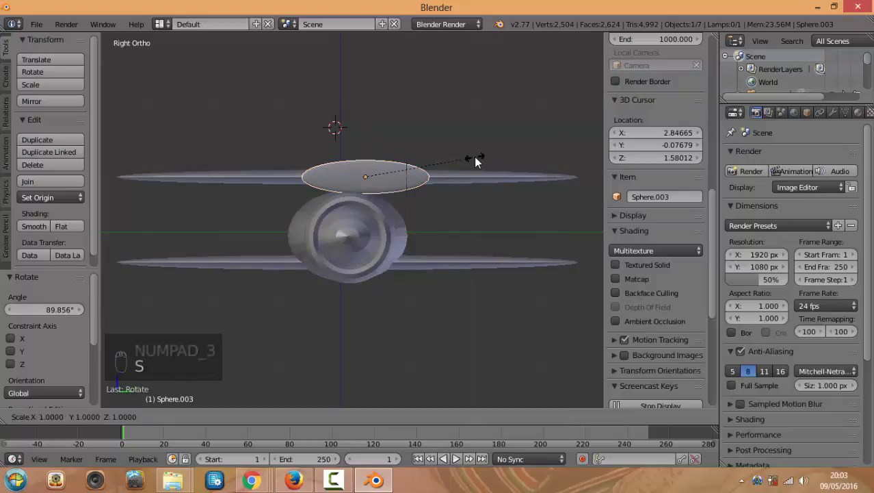
click(417, 158)
key(s)
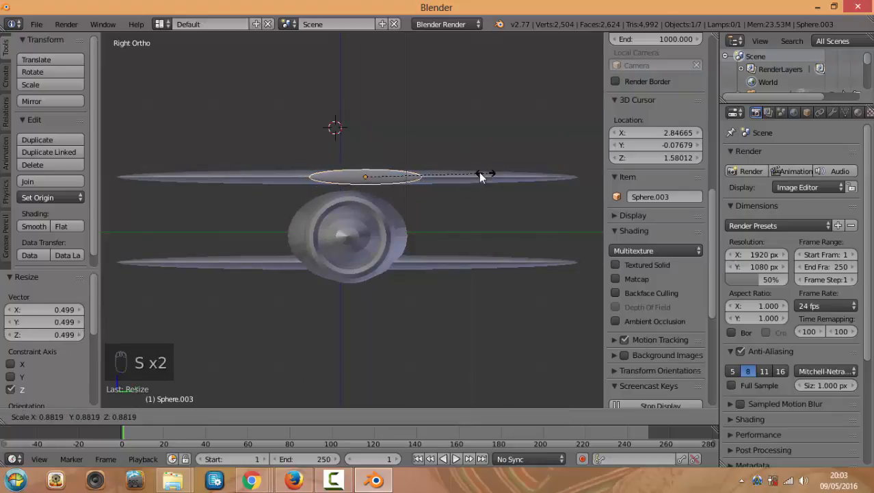
click(405, 178)
Centre the blade on the cowling's nose in top and side views, then duplicate it
key(g)
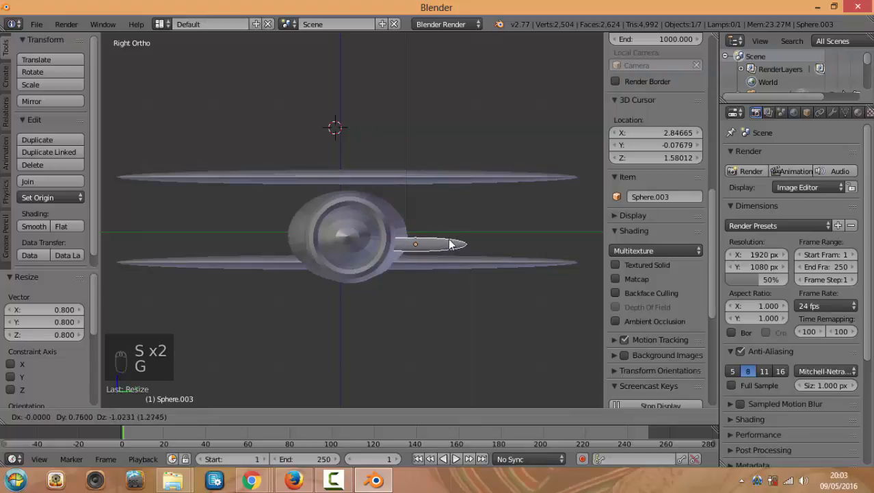
click(457, 235)
key(KP_7)
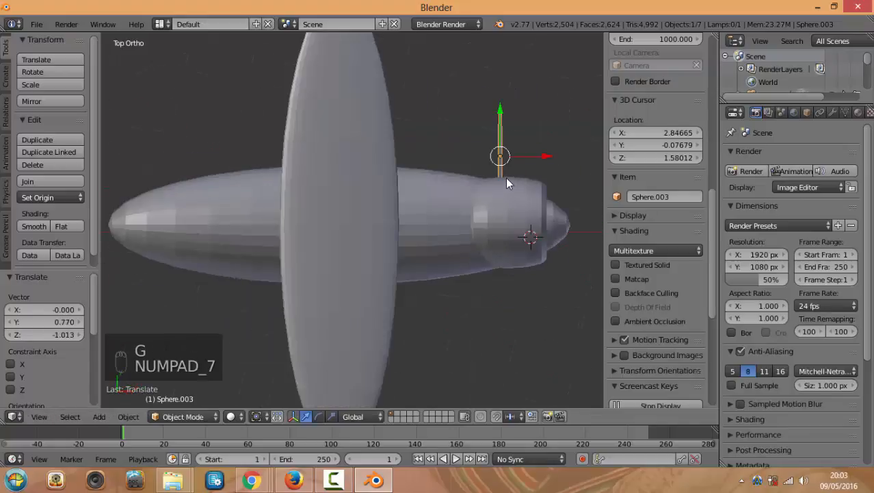
key(g)
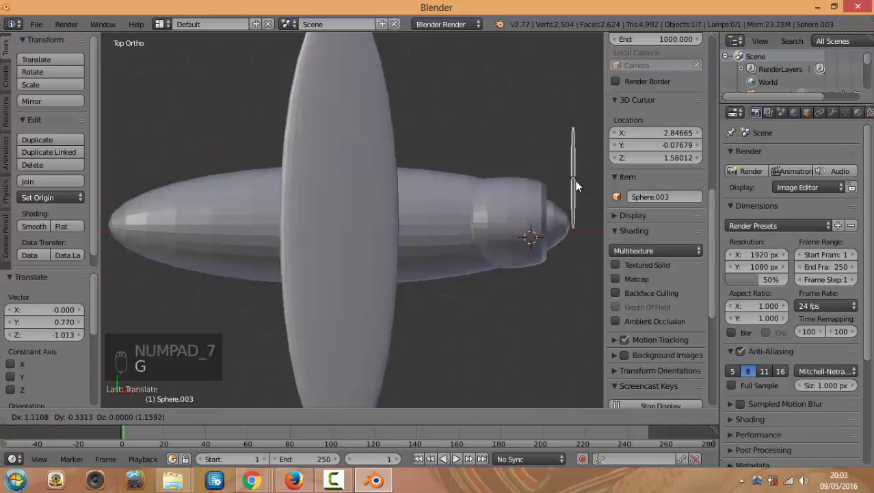
click(576, 185)
key(KP_3)
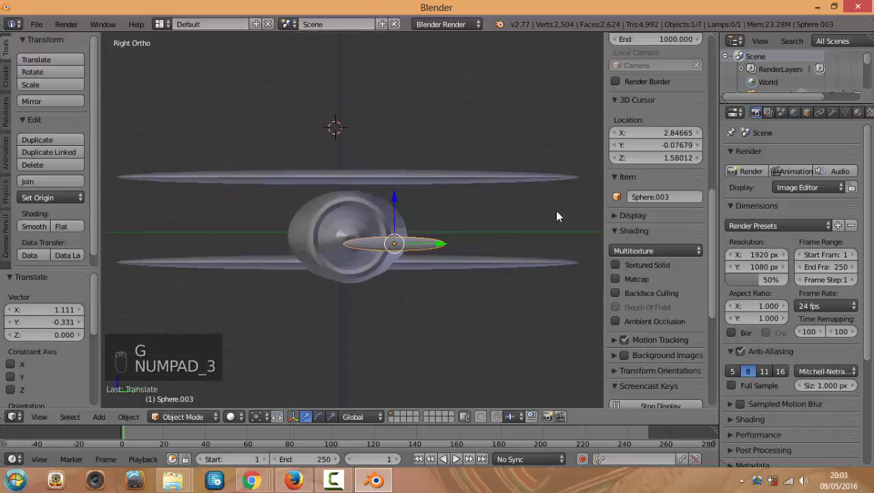
key(g)
click(422, 232)
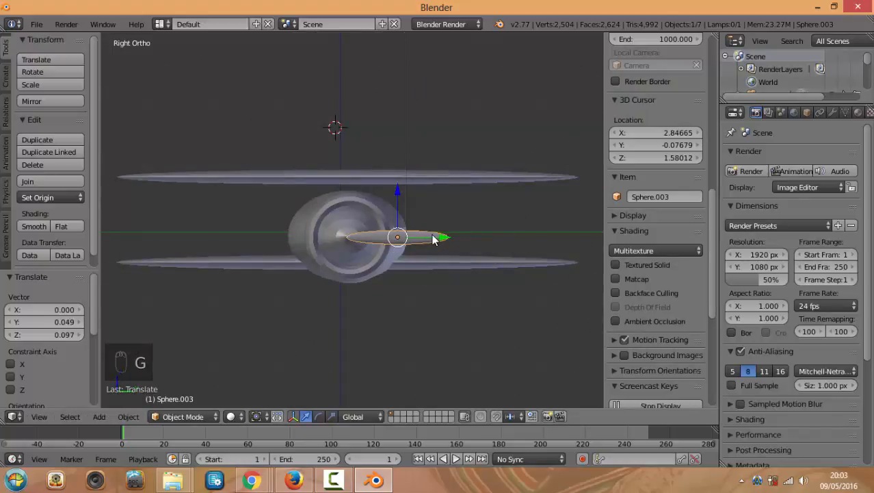
key(shift+d)
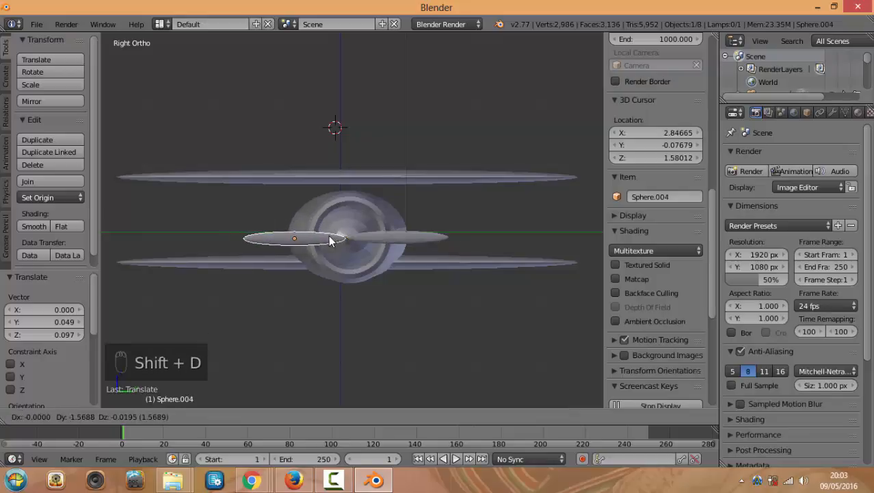
Place the blade copy on the left and select both blades
click(328, 234)
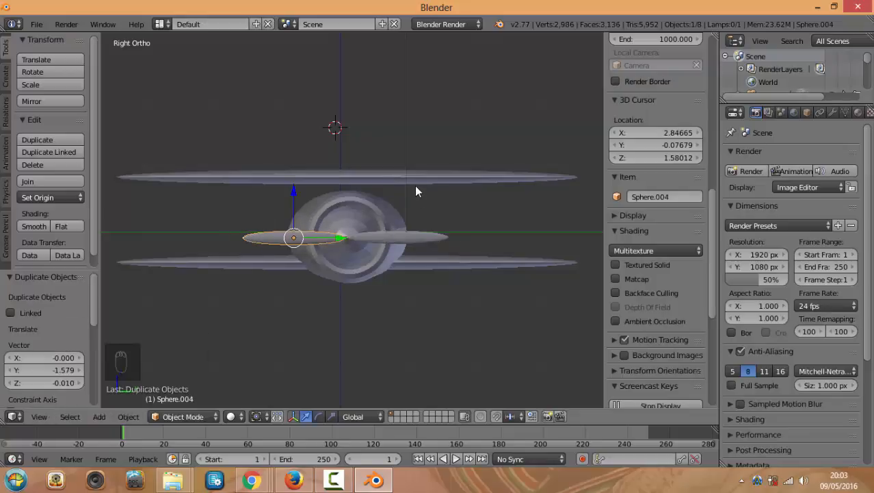
middle_drag(416, 190, 418, 218)
middle_drag(430, 312, 451, 297)
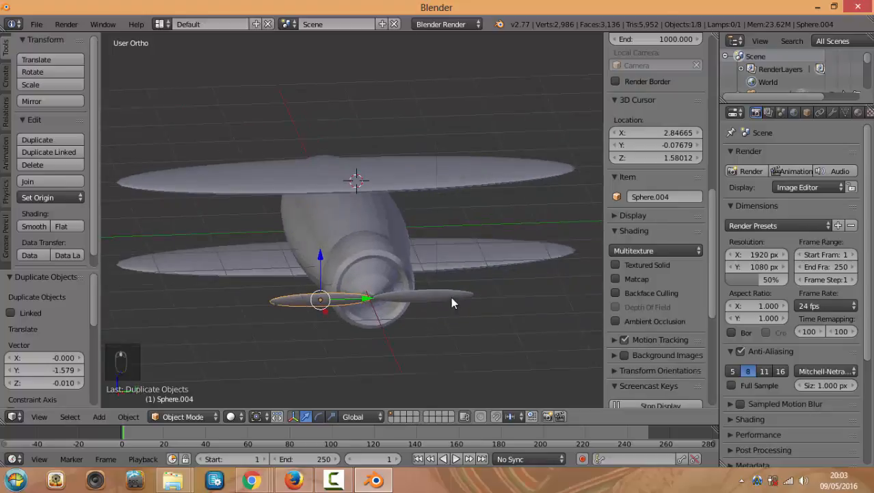
shift+right_click(450, 296)
middle_drag(474, 333, 468, 332)
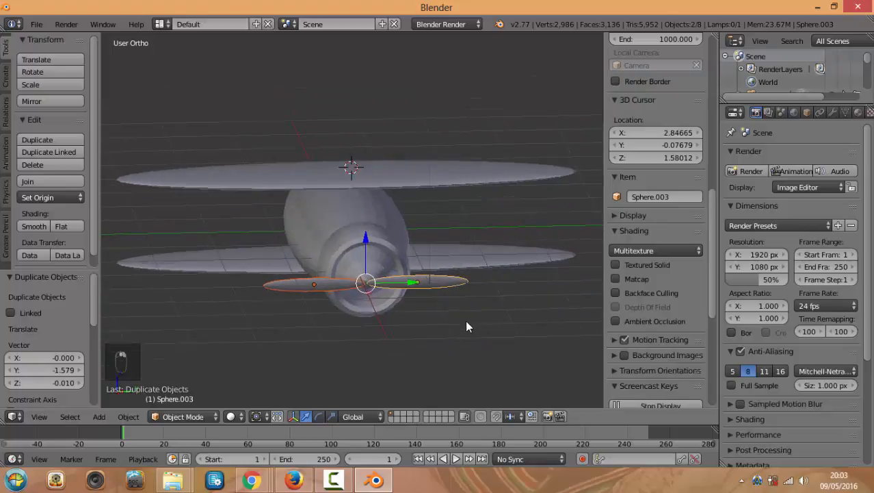
key(KP_1)
key(KP_3)
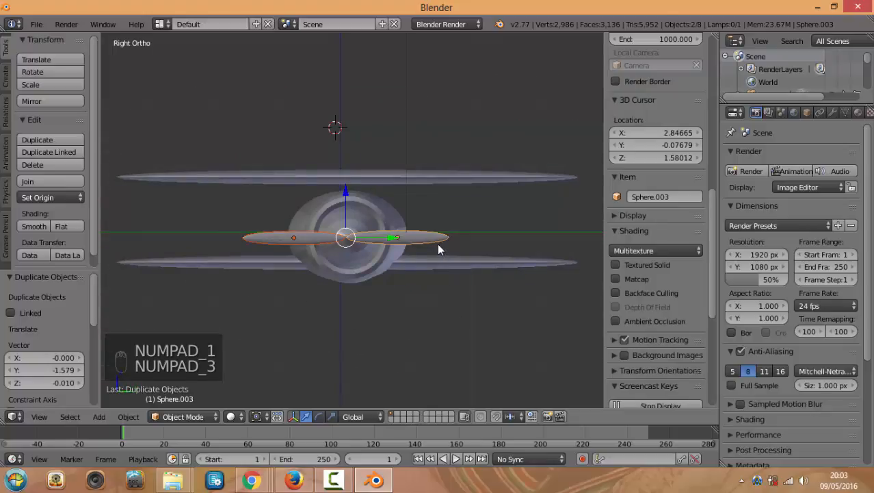
Duplicate both blades in place and rotate the copies 90° upright
key(shift+d)
right_click(438, 250)
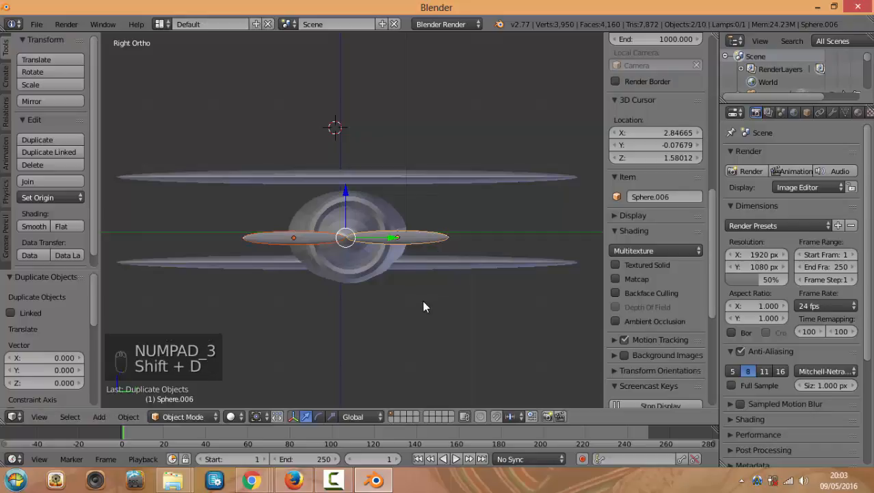
key(r)
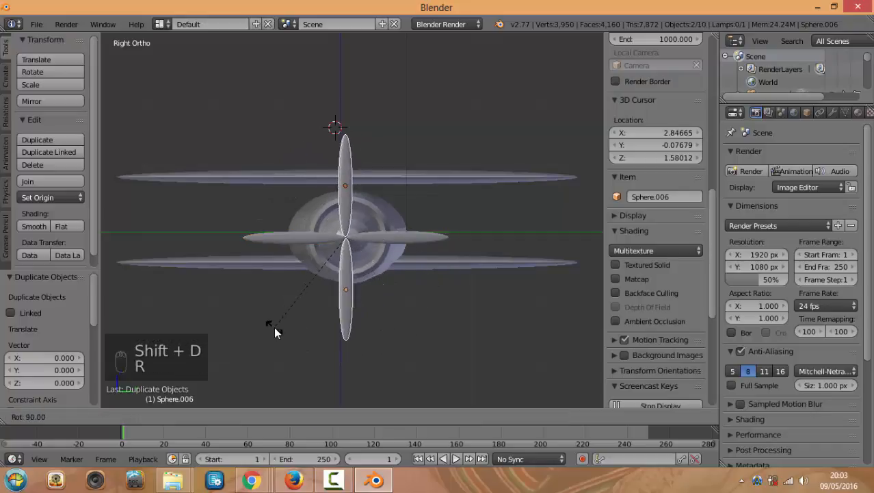
click(274, 327)
Select the upper and lower wings from a low angled view
middle_drag(394, 316, 409, 286)
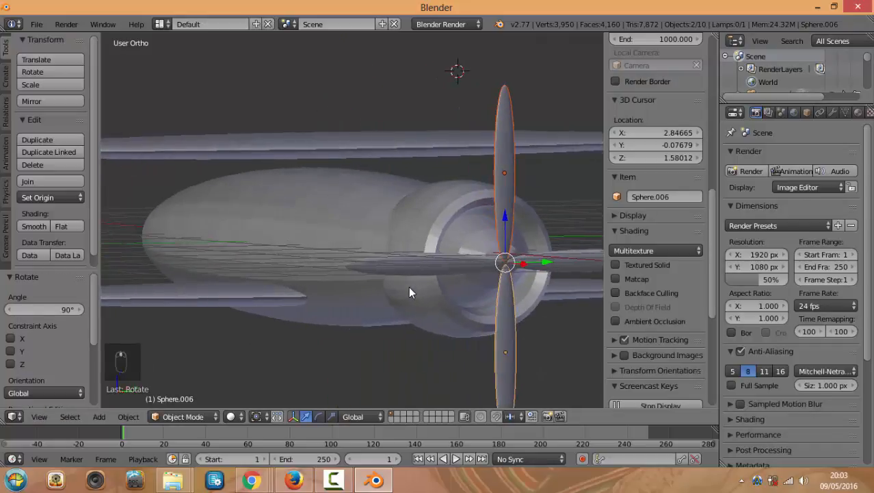
scroll(334, 249, down, 6)
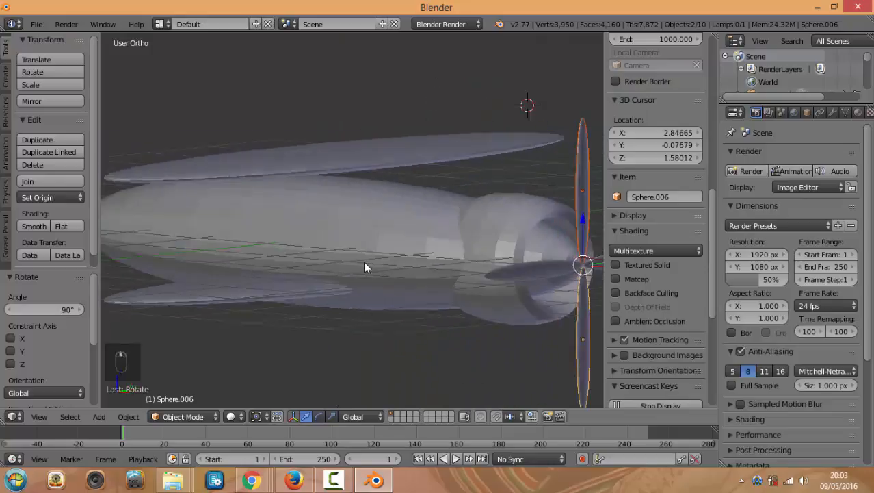
scroll(363, 259, up, 5)
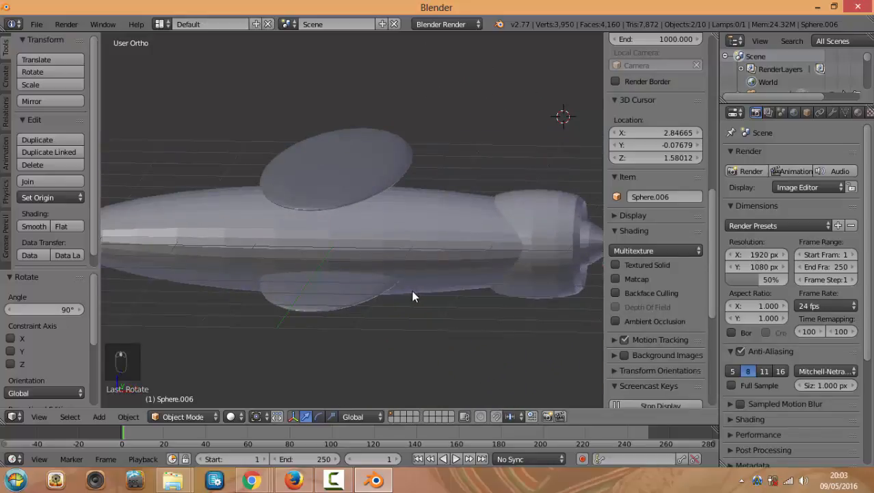
middle_drag(383, 277, 344, 162)
right_click(352, 179)
shift+right_click(369, 265)
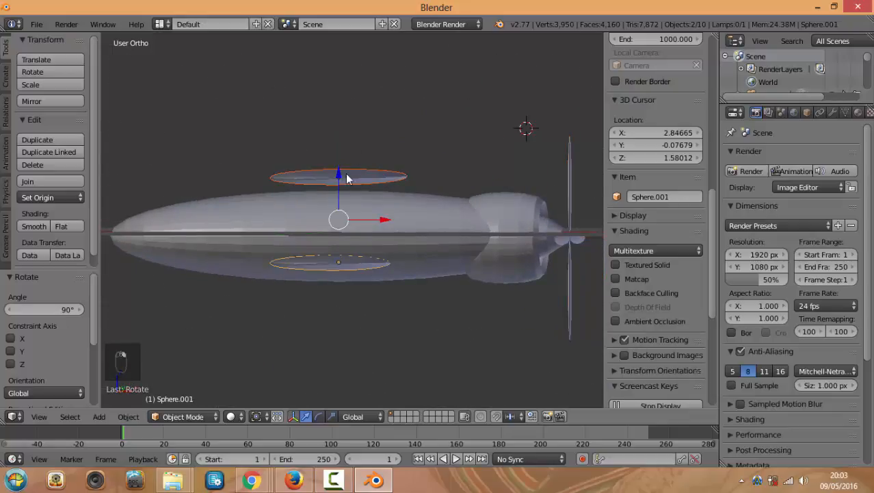
middle_drag(336, 173, 346, 194)
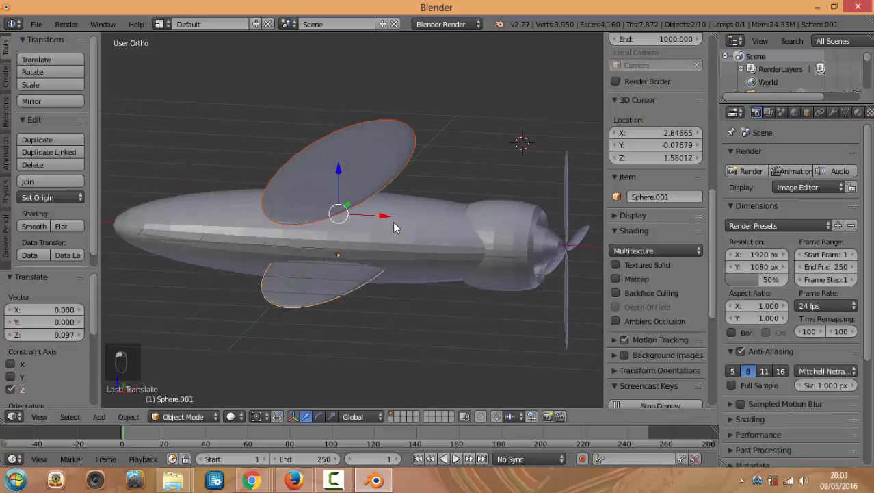
Deselect everything and add a mesh cylinder
key(a)
key(shift+a)
mouse_move(404, 200)
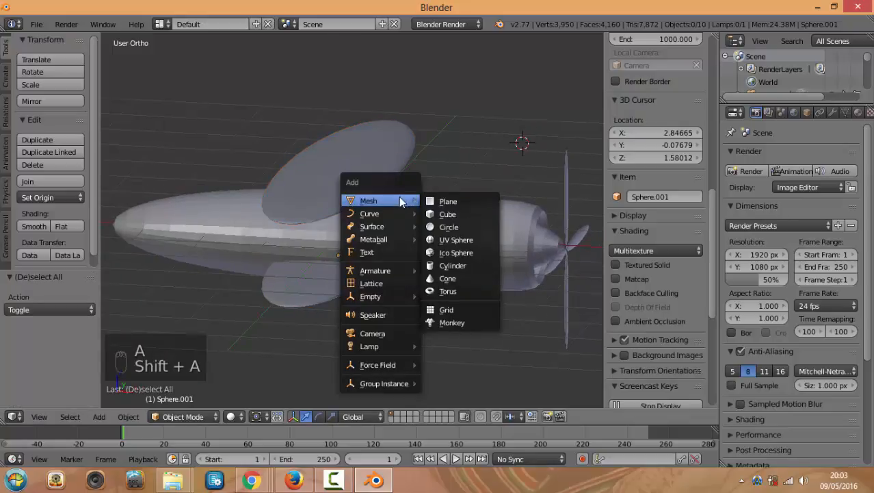
click(455, 266)
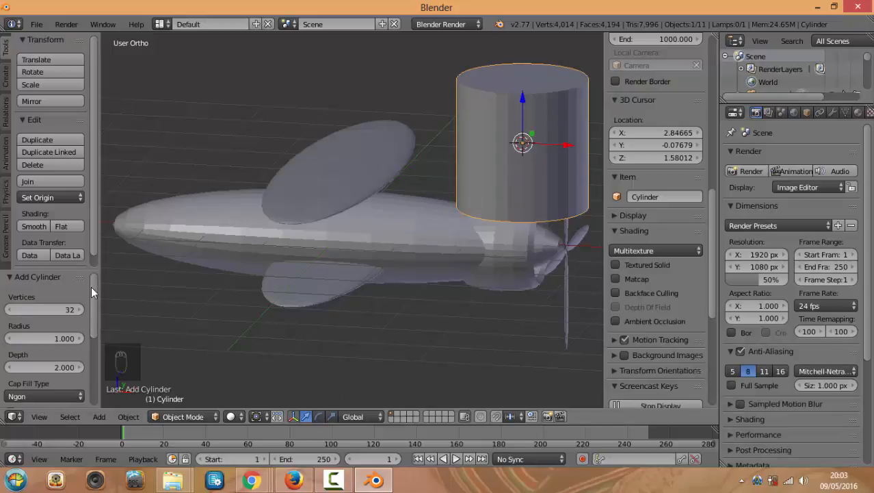
Reduce the cylinder to 18 vertices, radius 0.990 and depth 1.940
key(t)
key(t)
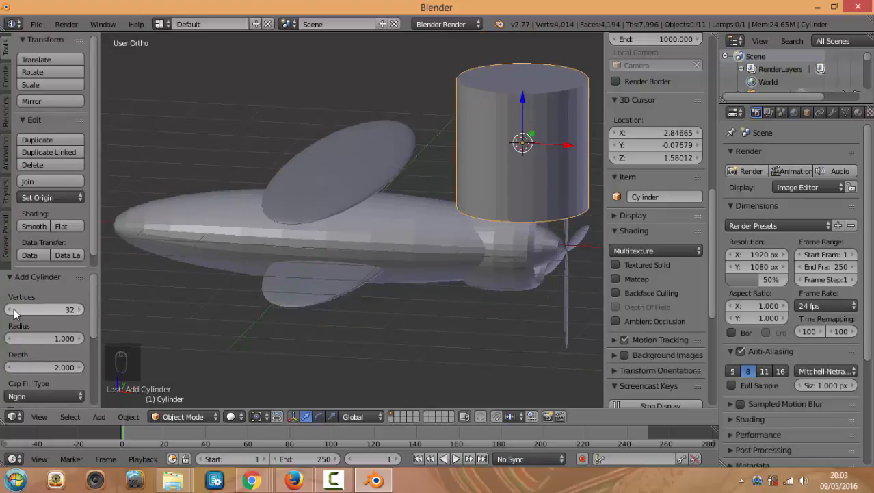
click(13, 310)
drag(13, 310, 4, 313)
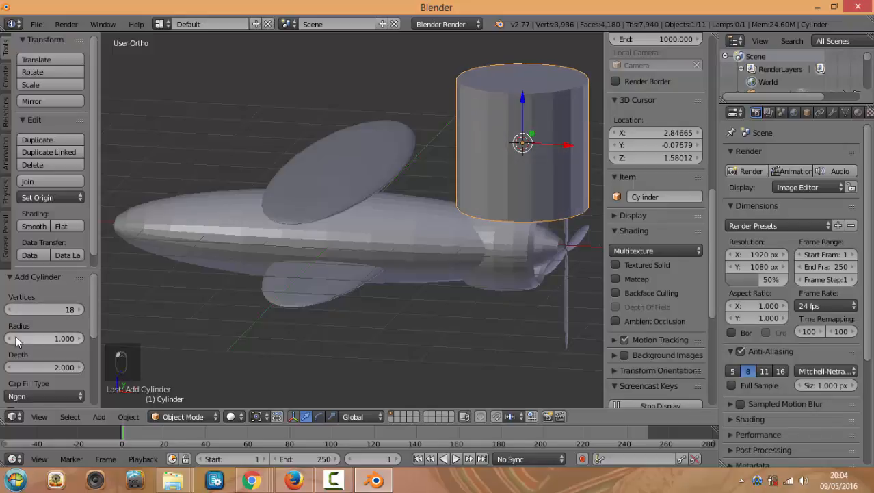
click(11, 339)
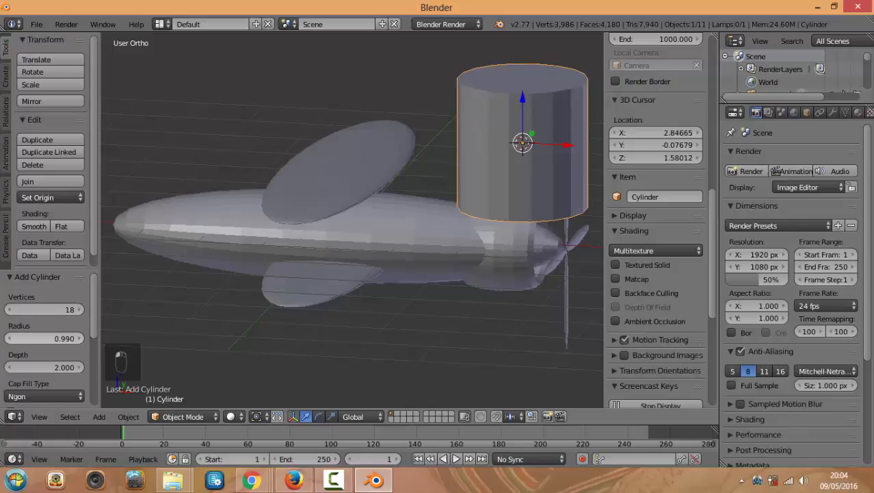
click(15, 368)
click(15, 368)
click(15, 368)
click(15, 368)
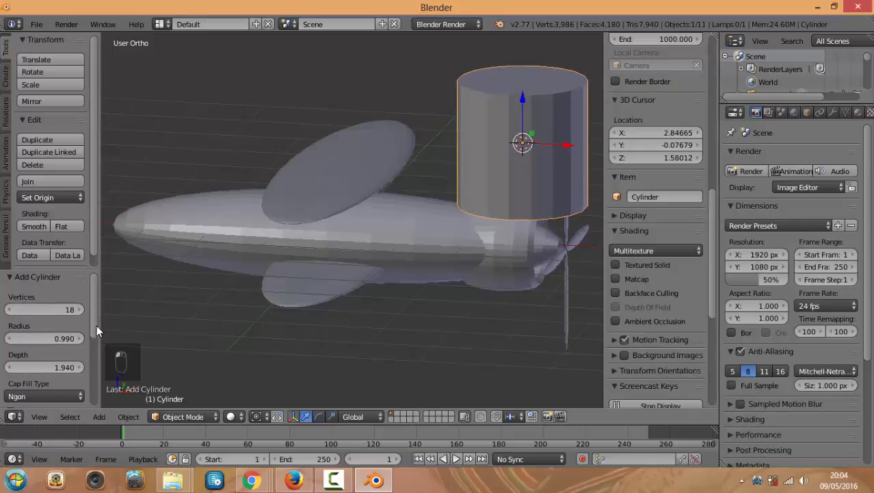
Try Triangle Fan cap fill, then set it back to Ngon
scroll(90, 321, down, 2)
click(79, 343)
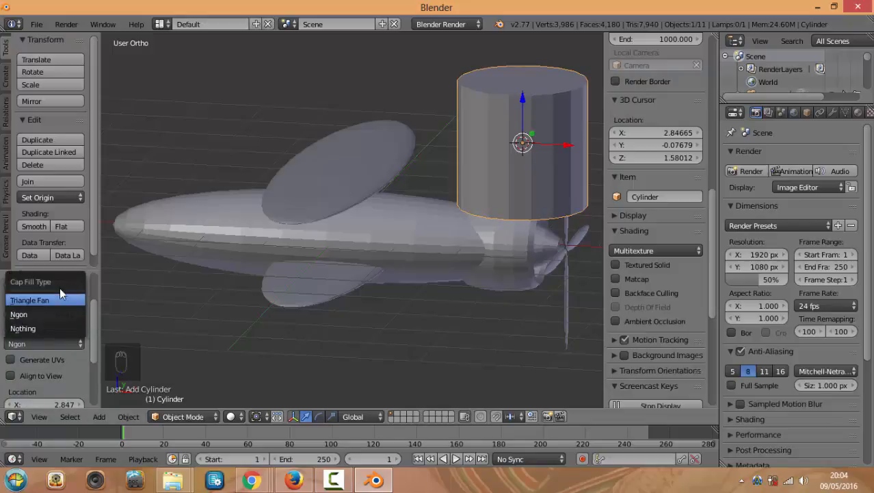
scroll(94, 373, down, 3)
scroll(103, 312, up, 4)
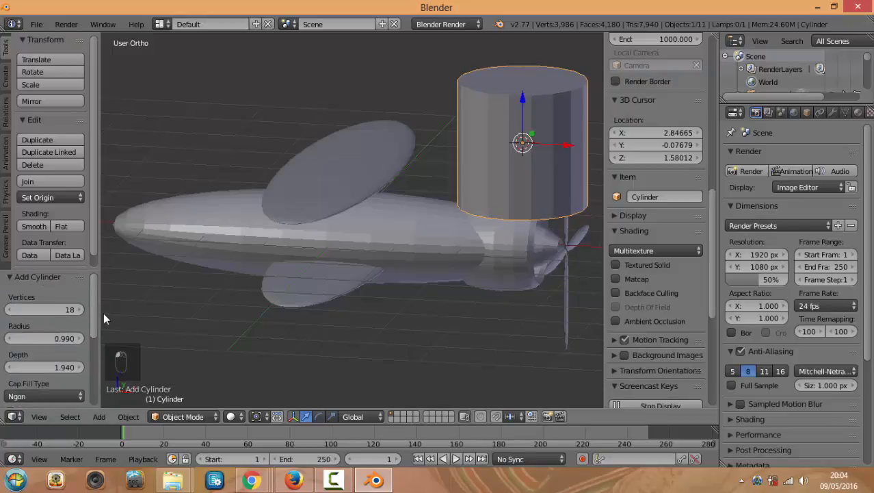
scroll(97, 336, down, 2)
click(79, 349)
click(61, 306)
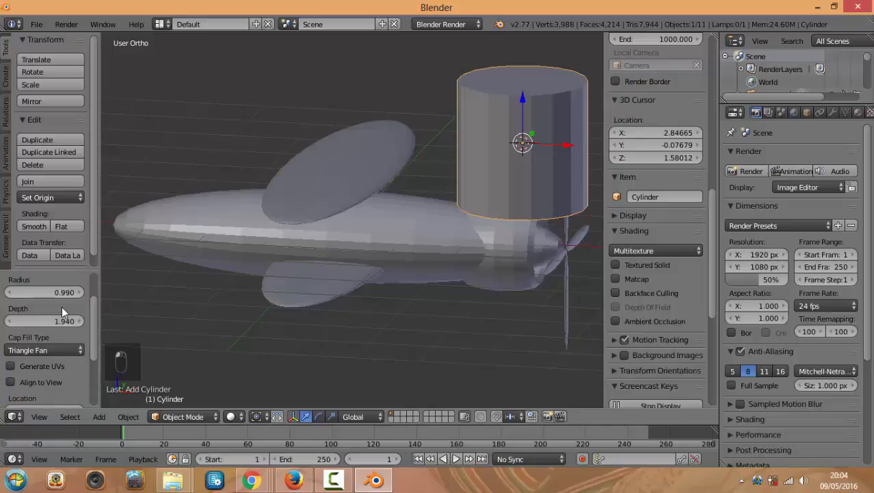
click(65, 350)
click(62, 319)
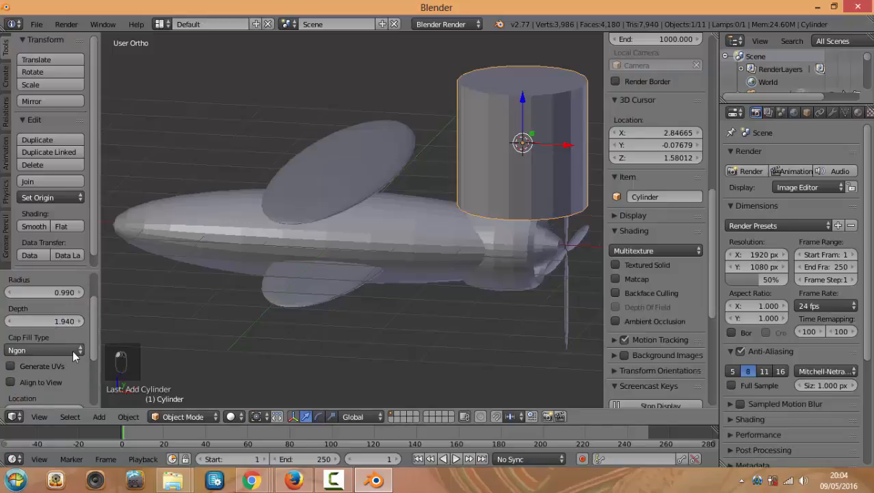
Try open ends with no caps, restore Ngon caps, and view from the front
click(72, 350)
click(65, 334)
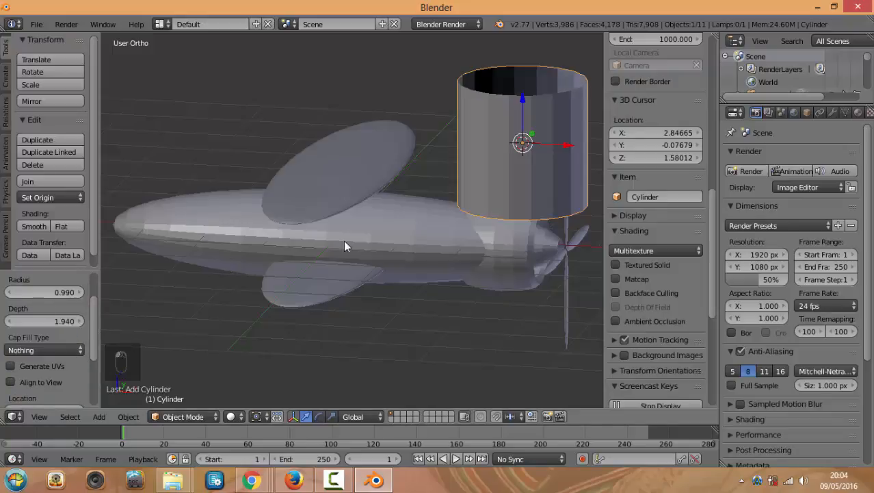
middle_drag(344, 247, 416, 249)
click(74, 350)
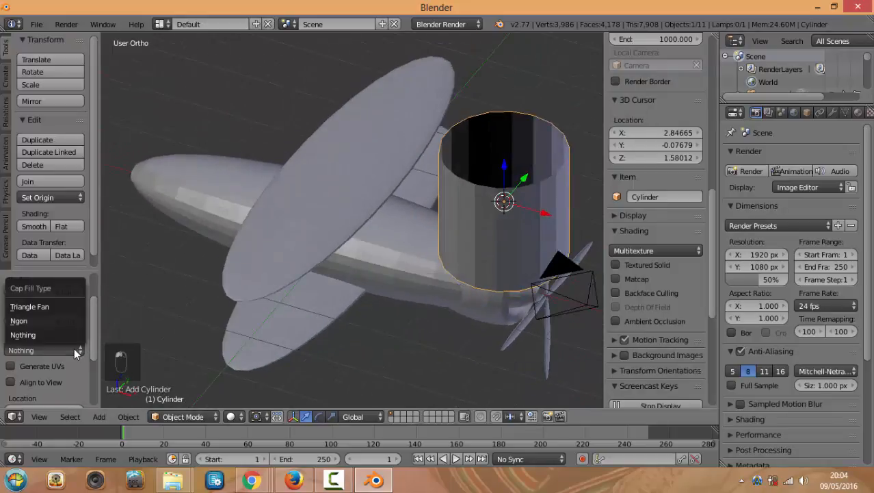
click(68, 321)
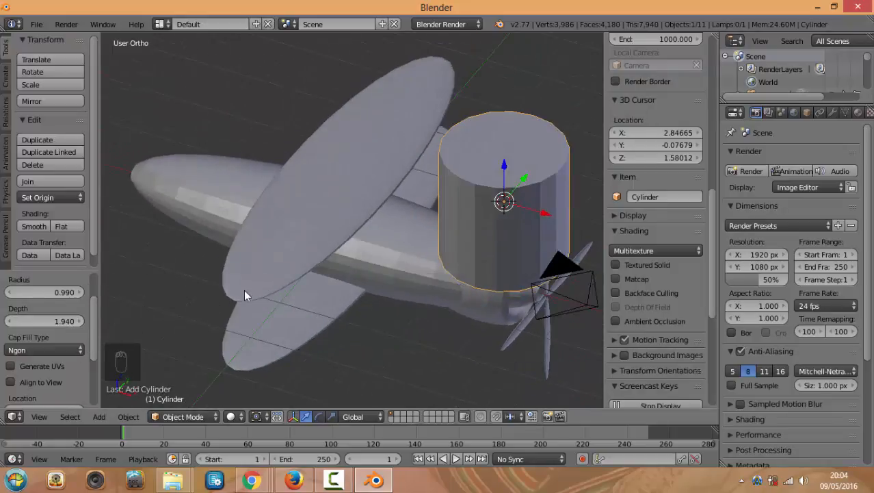
scroll(391, 257, down, 2)
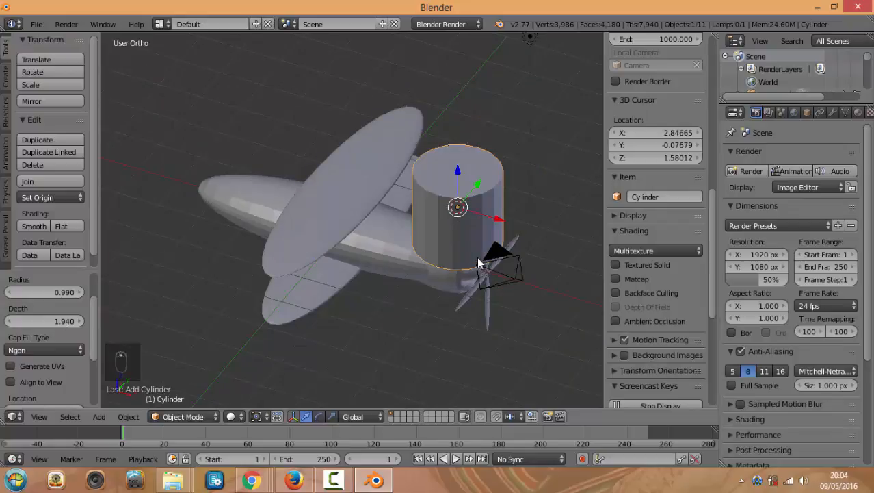
key(KP_1)
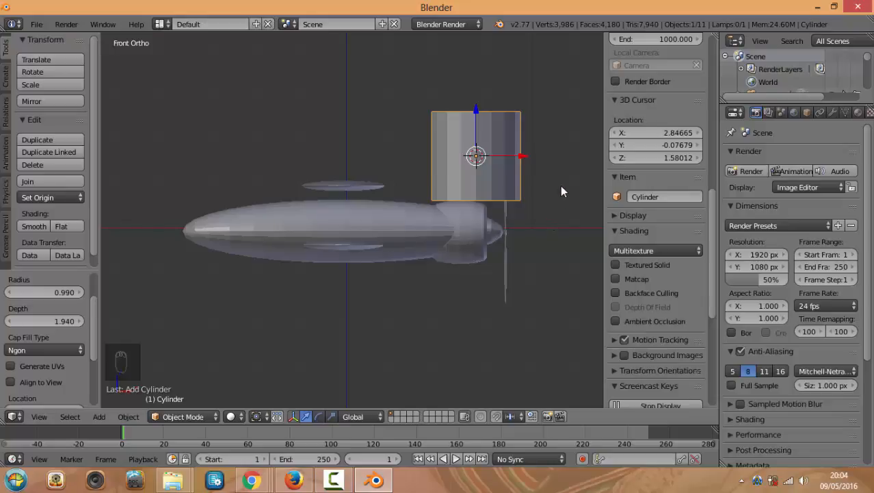
Shrink the cylinder and stretch it along Z into a tall thin rod
key(s)
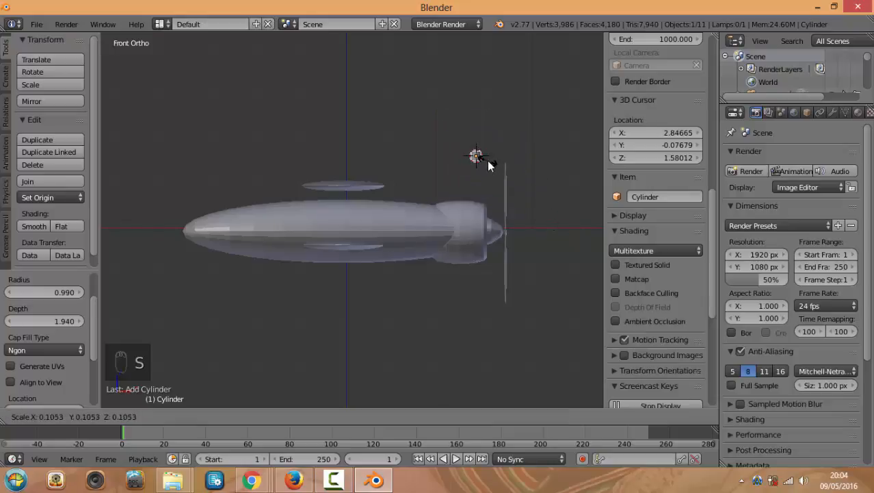
click(487, 164)
scroll(488, 158, up, 3)
key(s)
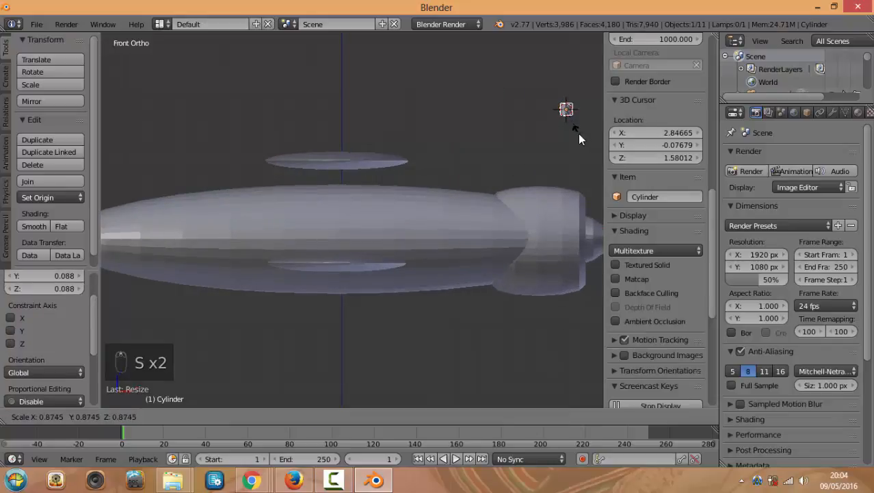
click(578, 133)
key(s)
key(z)
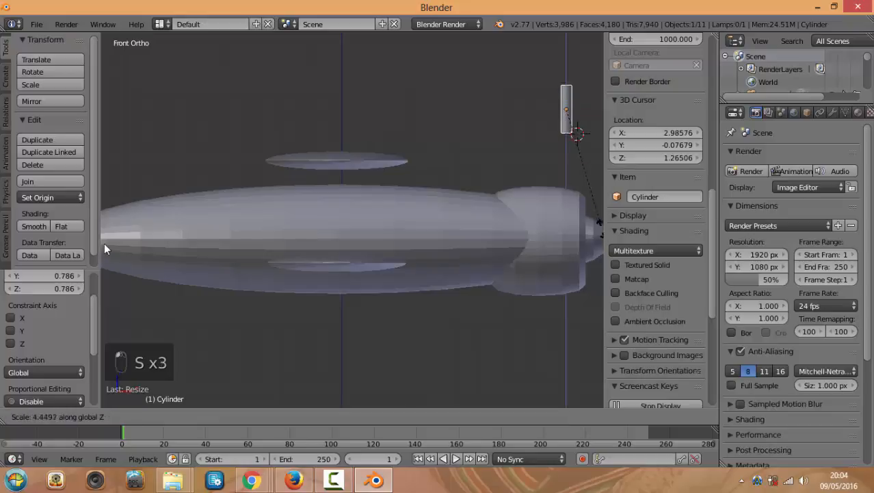
click(176, 334)
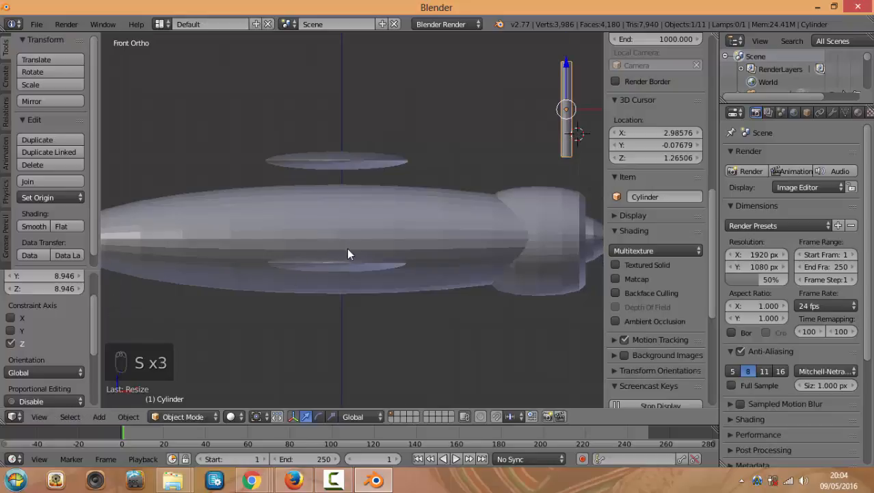
Move the strut near the fuselage centre, then out toward one wing tip
key(g)
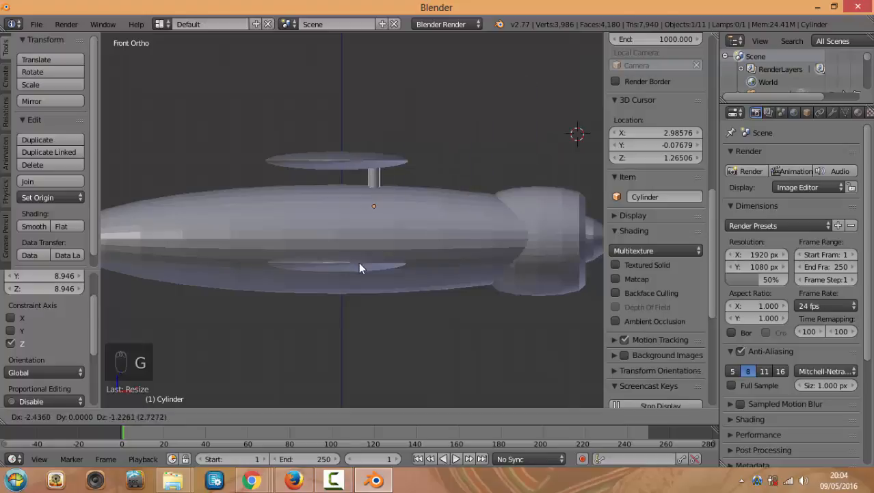
click(364, 260)
key(KP_7)
scroll(387, 235, down, 3)
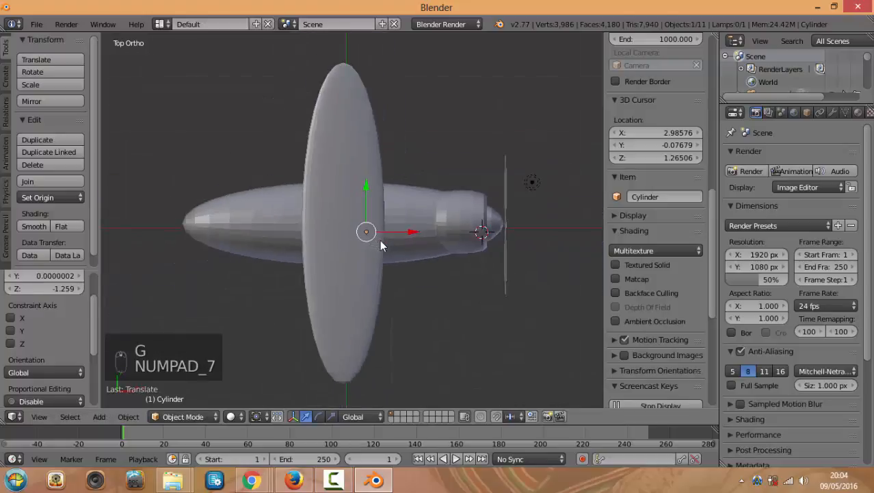
key(g)
click(385, 333)
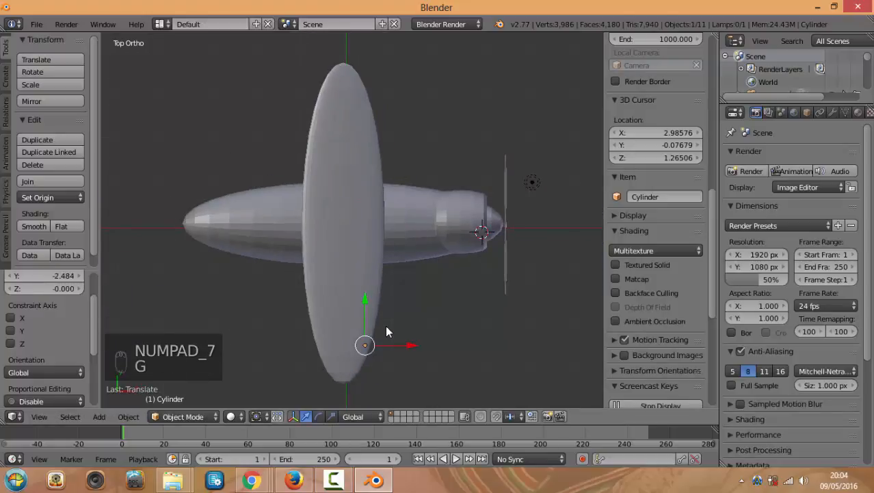
key(KP_1)
scroll(388, 261, up, 5)
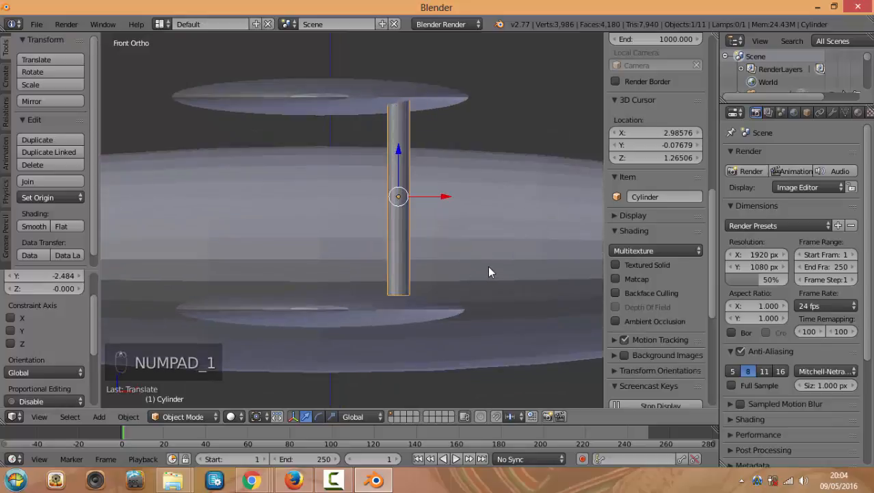
Shrink the strut and size its height to span between the two wings
key(s)
click(454, 249)
key(f)
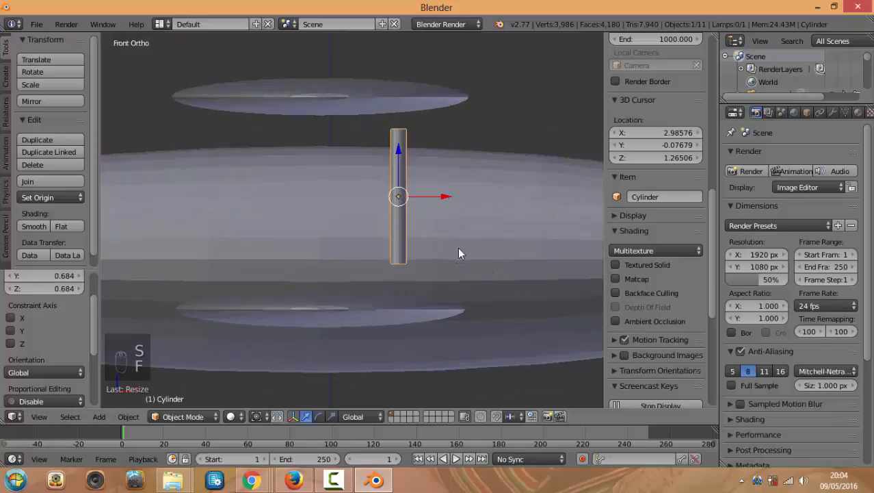
key(g)
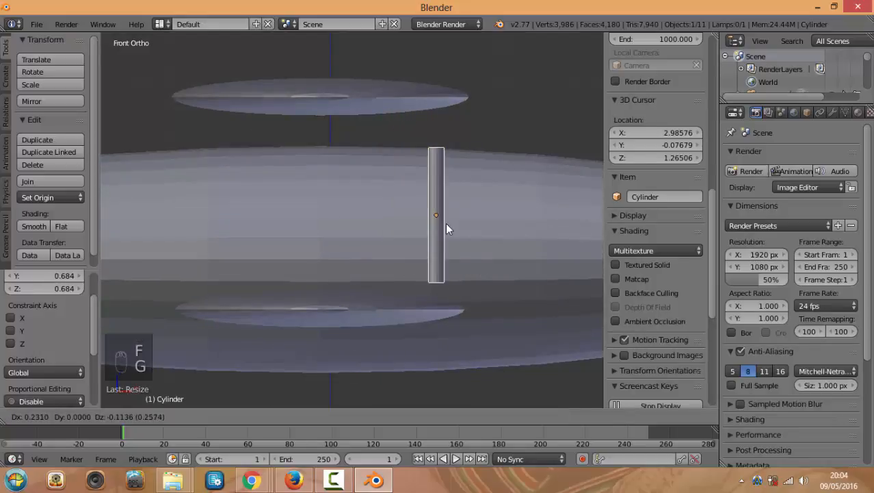
click(446, 224)
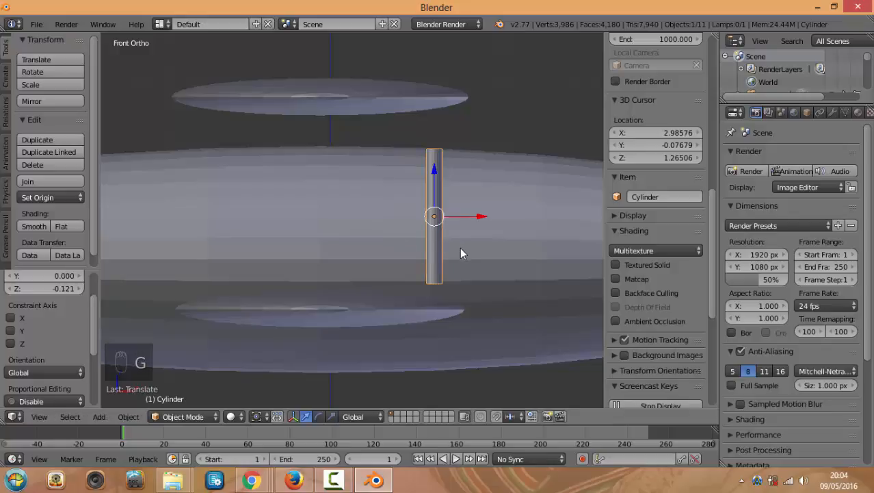
key(s)
key(z)
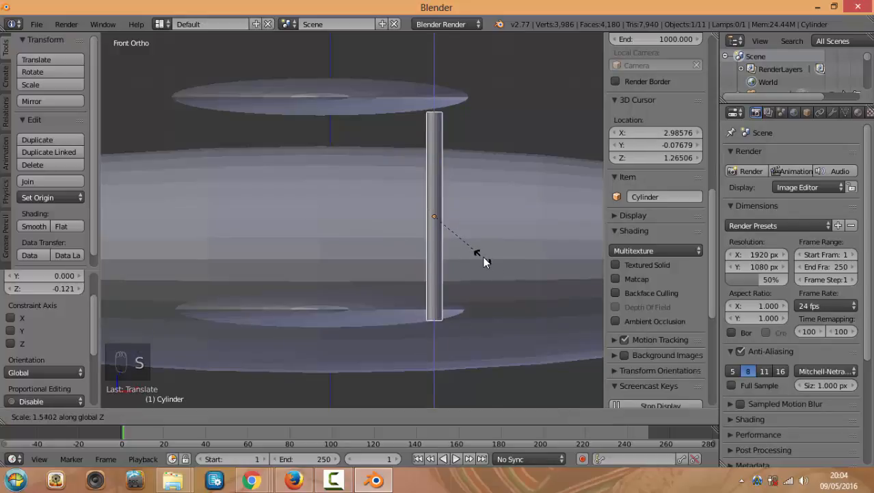
click(484, 257)
drag(434, 175, 434, 160)
Slide the strut along the fuselage axis into position and duplicate it
middle_drag(472, 175, 411, 194)
scroll(411, 199, down, 6)
scroll(261, 210, up, 3)
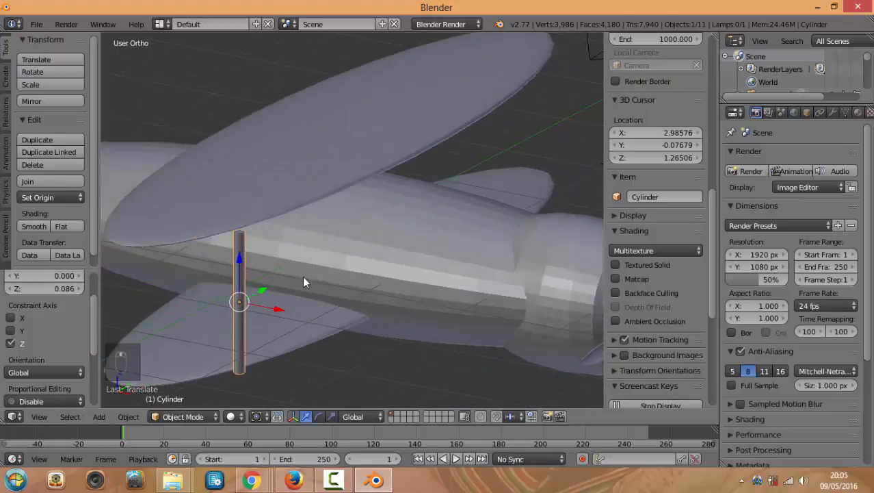
drag(273, 310, 249, 293)
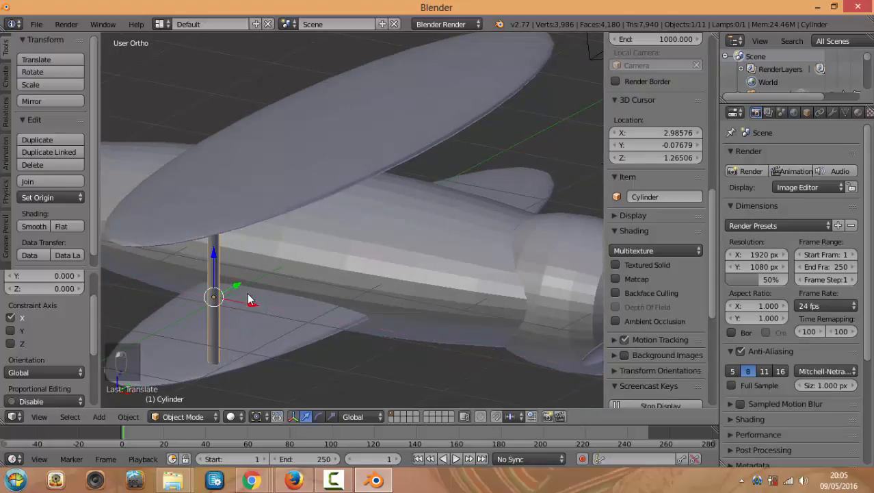
middle_drag(248, 293, 383, 340)
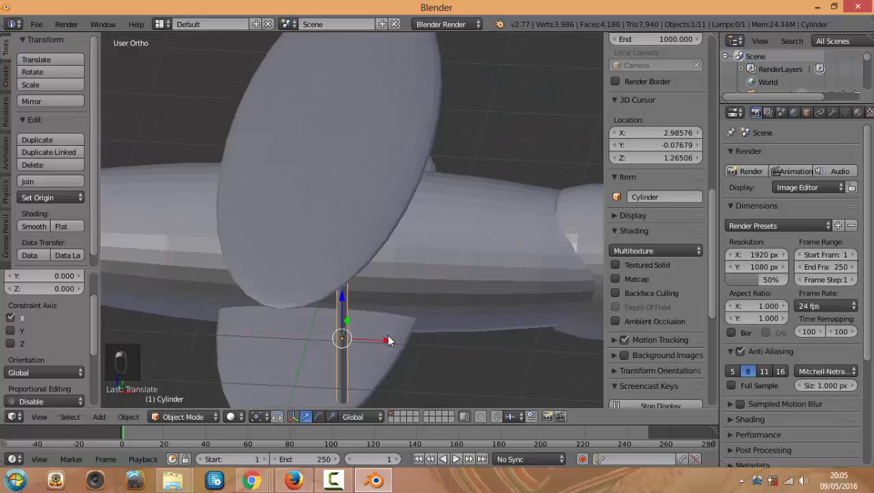
drag(387, 340, 299, 335)
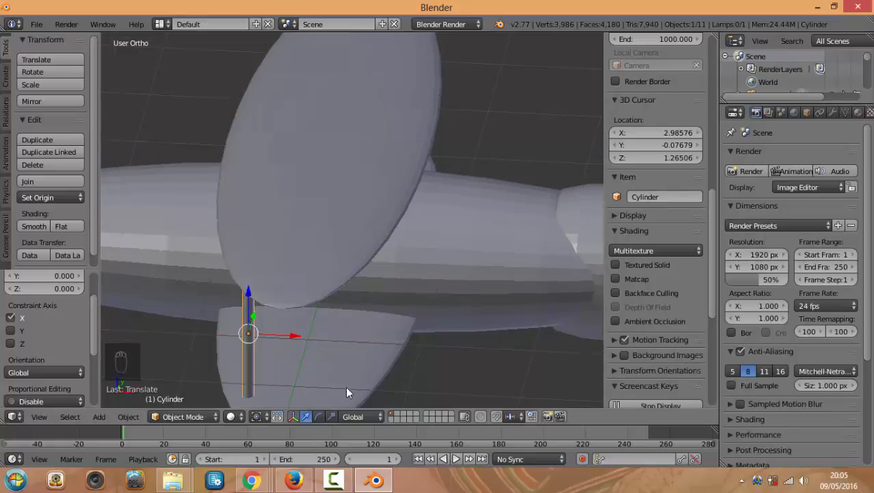
key(shift+d)
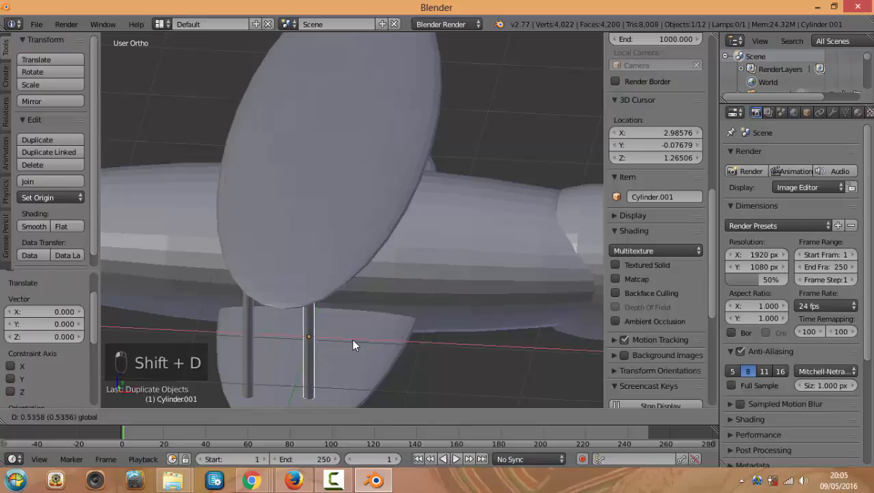
Place the strut copy beside the original and select both struts
drag(353, 340, 379, 340)
middle_drag(404, 344, 373, 329)
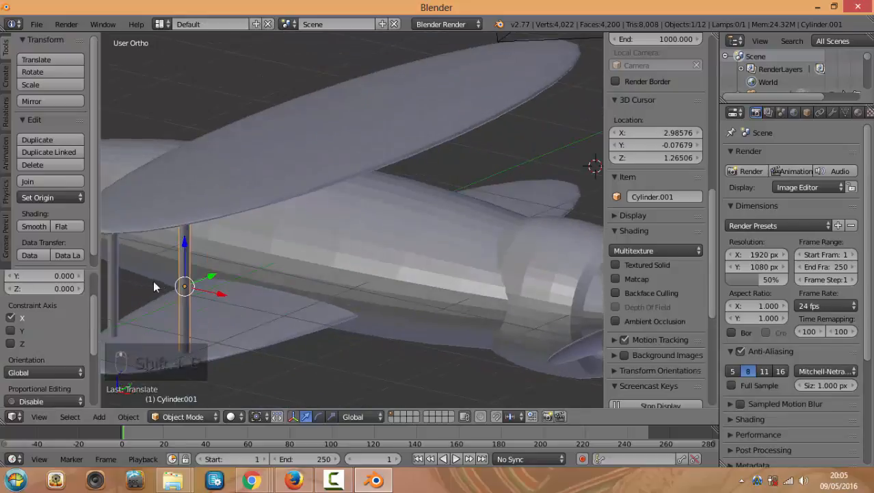
right_click(120, 273)
scroll(220, 266, down, 4)
middle_drag(221, 266, 326, 291)
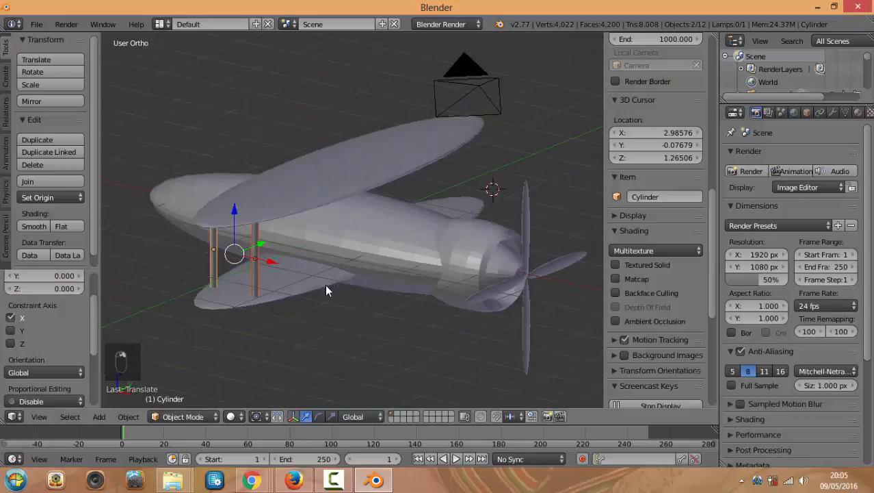
Copy the strut pair to the wings' opposite side, then deselect everything
key(shift+d)
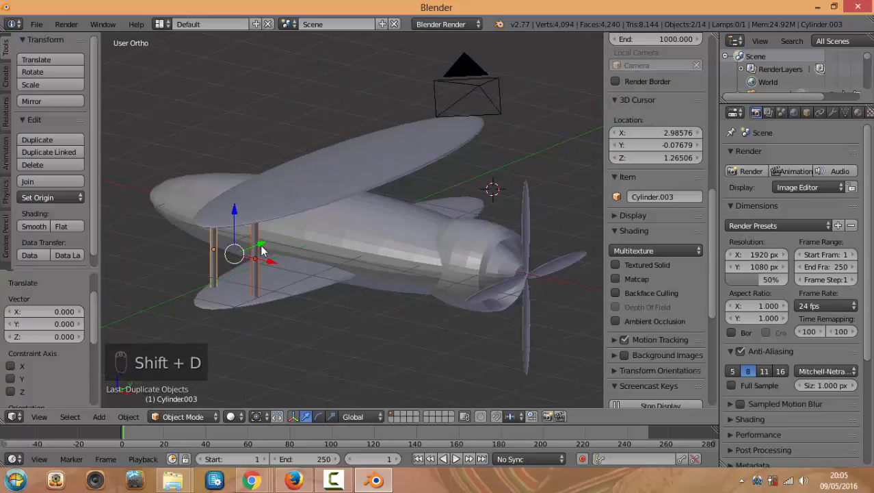
click(478, 185)
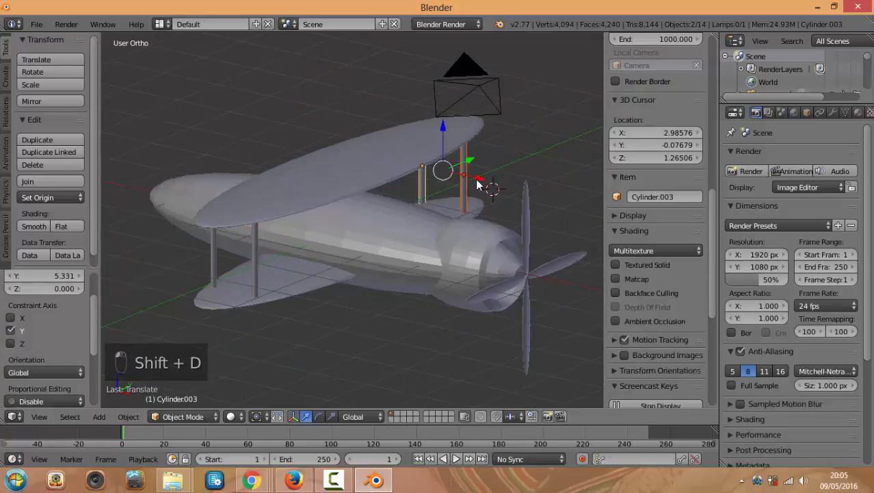
middle_drag(478, 185, 431, 335)
middle_drag(426, 322, 457, 342)
key(a)
scroll(389, 327, up, 3)
mouse_move(389, 326)
middle_down()
mouse_move(418, 317)
mouse_move(403, 323)
middle_up()
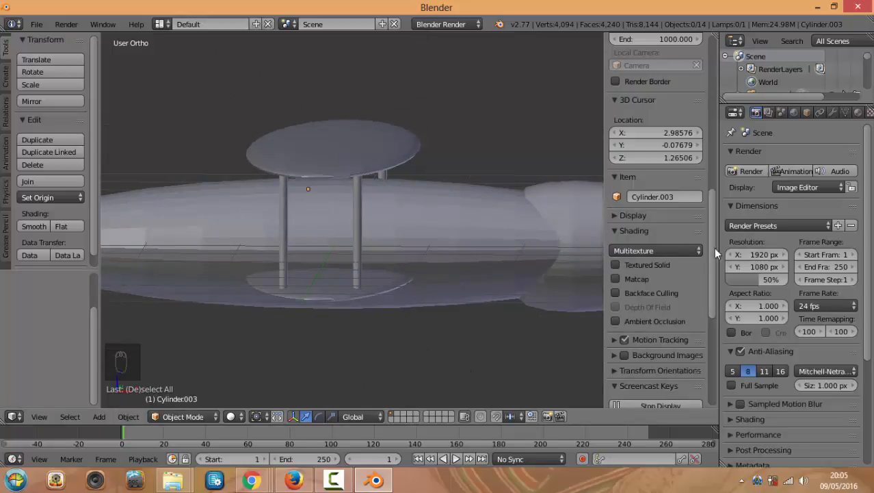
Orbit to a level side view of the wings and select the fuselage
middle_drag(482, 275, 438, 291)
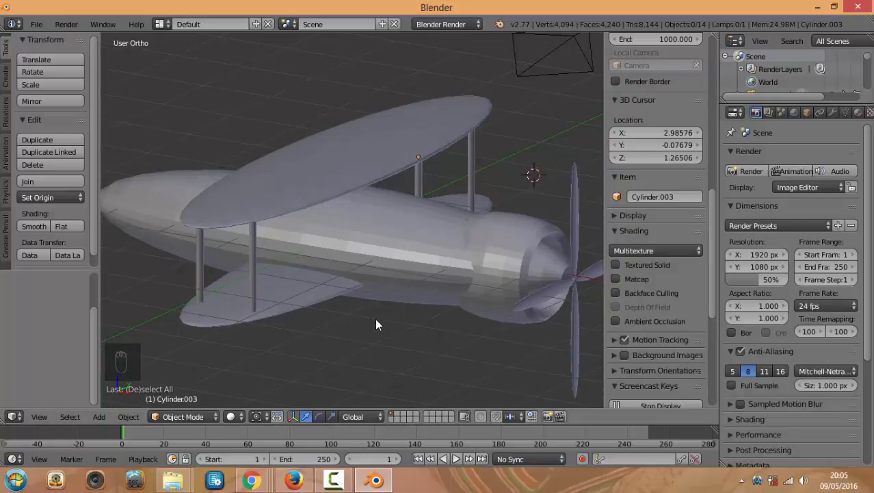
scroll(377, 323, up, 3)
middle_drag(377, 322, 250, 260)
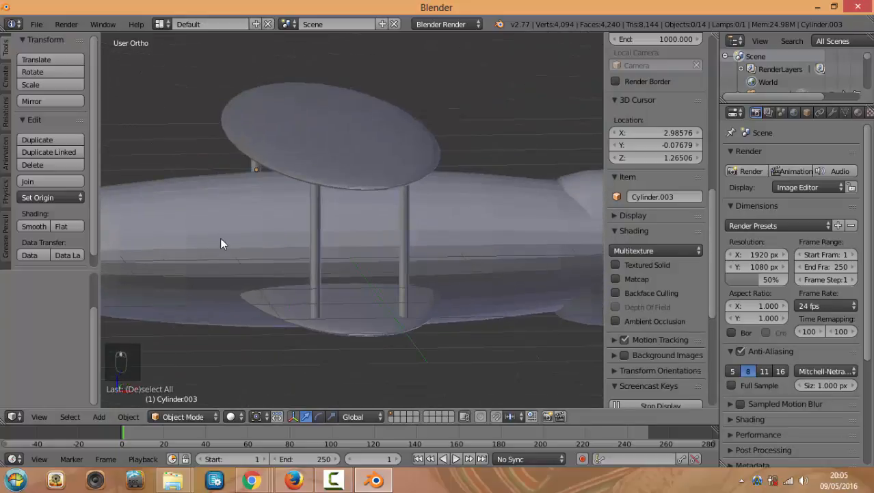
right_click(221, 243)
middle_drag(297, 234, 421, 254)
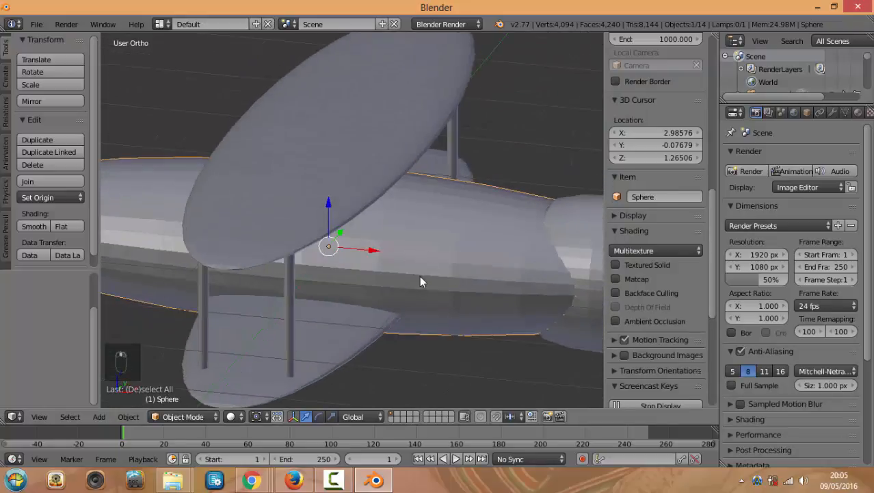
scroll(378, 256, down, 2)
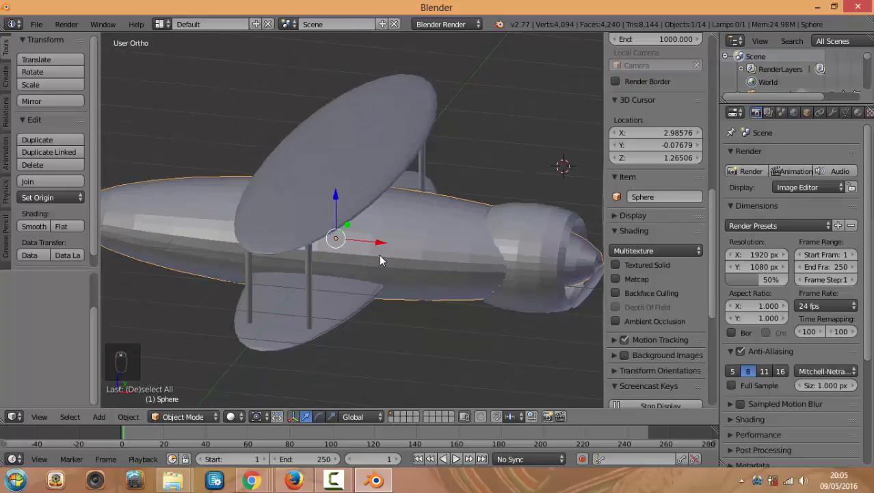
Select the upper wing and inspect it from below with the fuselage and struts
right_click(355, 209)
scroll(391, 249, up, 4)
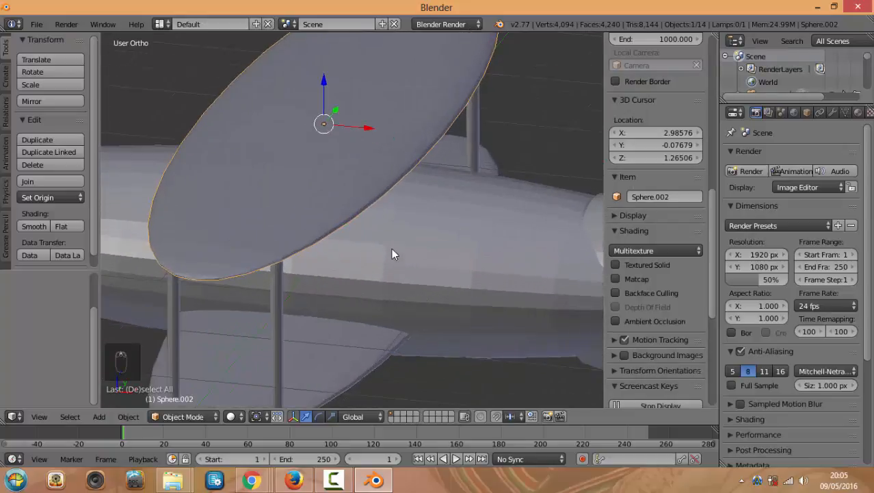
scroll(389, 266, up, 1)
middle_drag(406, 261, 466, 249)
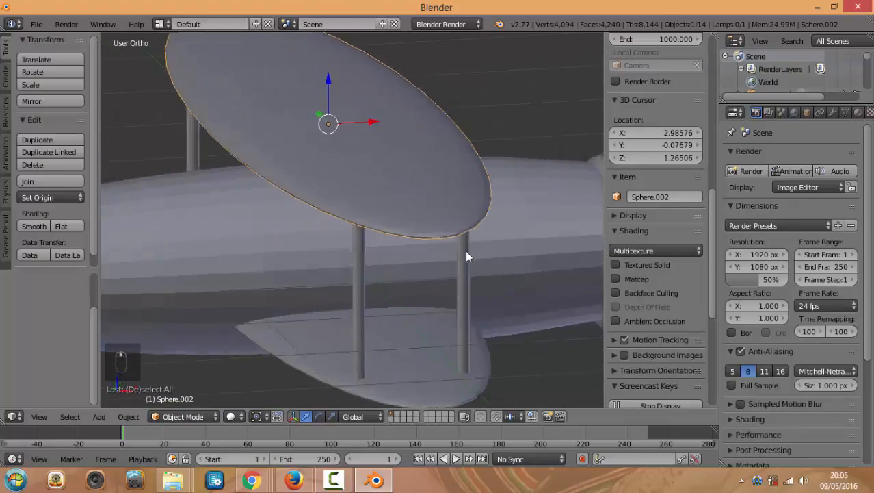
middle_drag(205, 234, 305, 236)
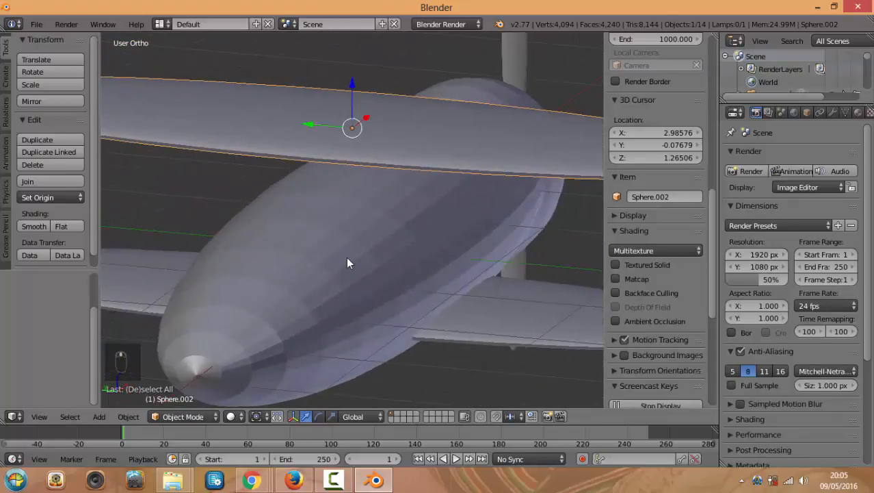
middle_drag(348, 261, 261, 268)
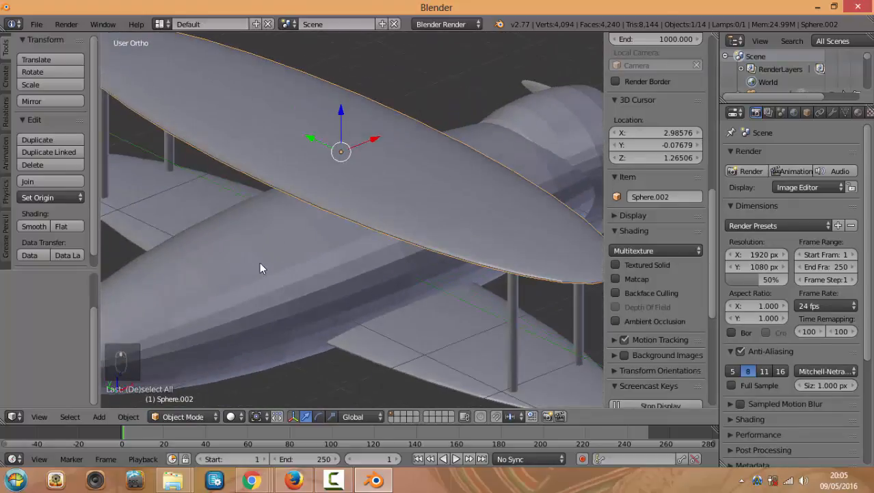
middle_drag(304, 300, 324, 273)
scroll(376, 279, up, 1)
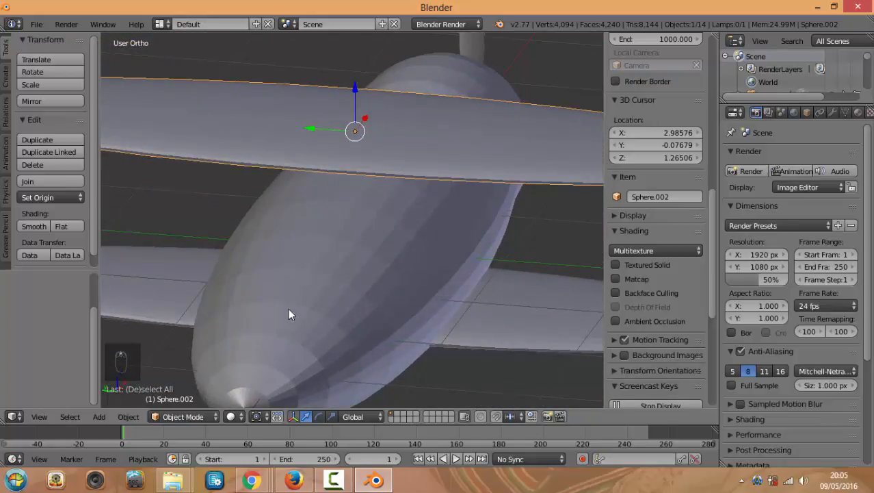
Show the Create tab's primitives, then return to the Tools tab
click(7, 74)
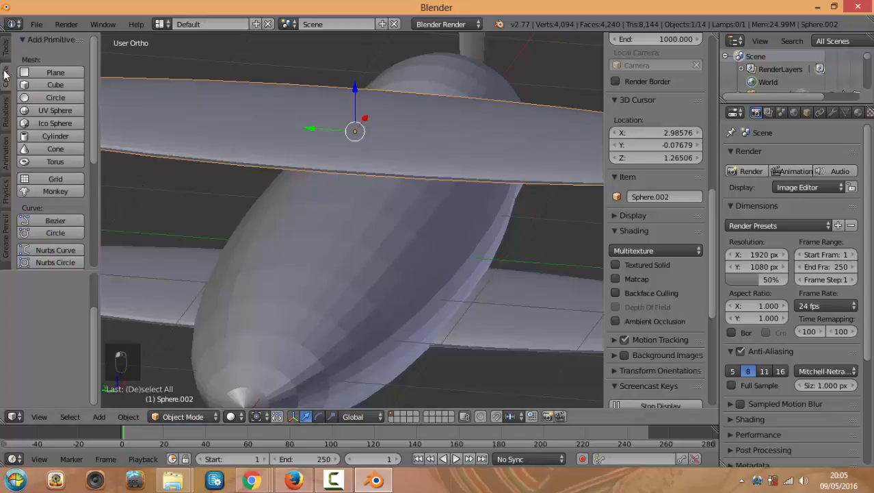
click(4, 54)
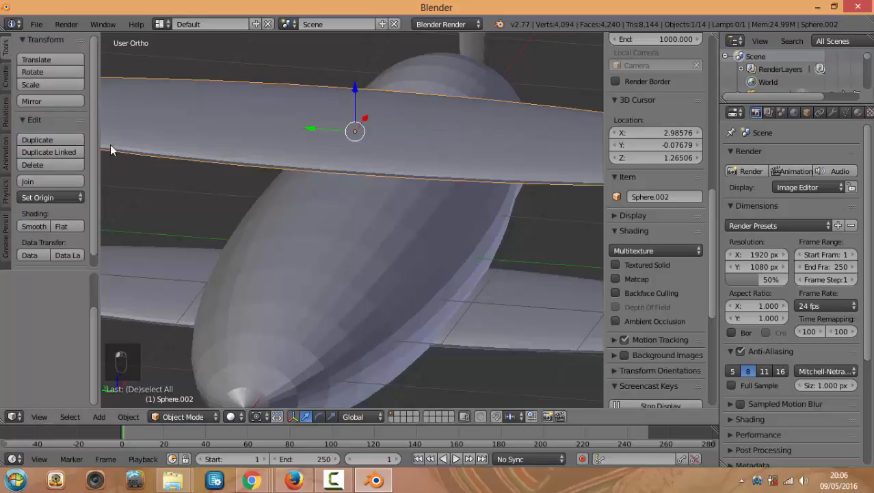
scroll(94, 170, down, 1)
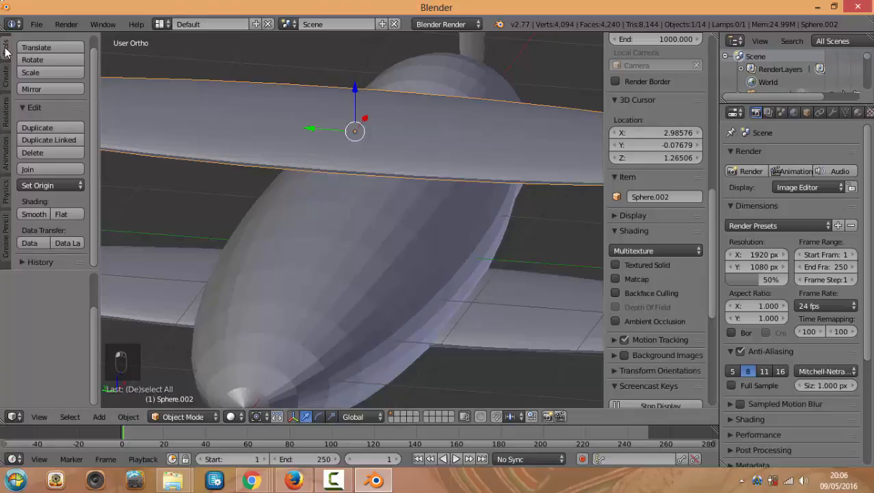
Apply smooth shading to the upper wing, then to the fuselage
click(31, 214)
right_click(297, 253)
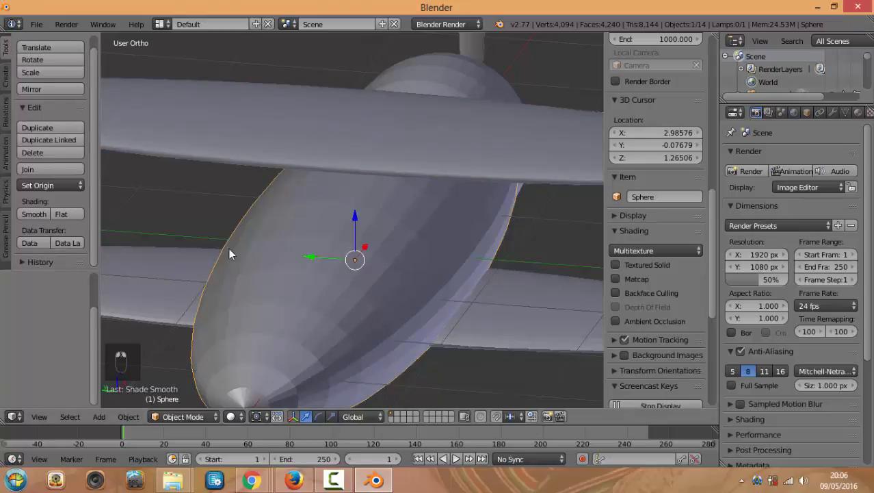
click(31, 215)
mouse_move(190, 248)
middle_down()
mouse_move(239, 248)
mouse_move(231, 247)
middle_up()
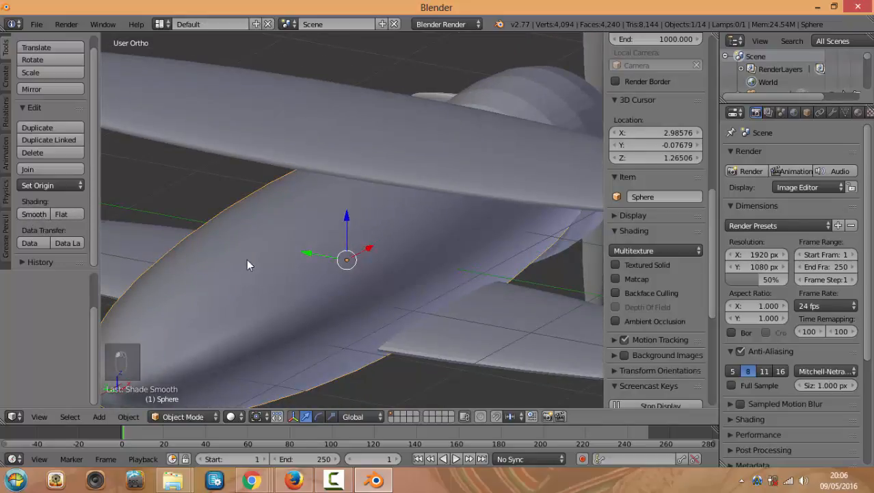
Compare flat and smooth shading on the fuselage, leaving it flat, and return to the front view
click(60, 213)
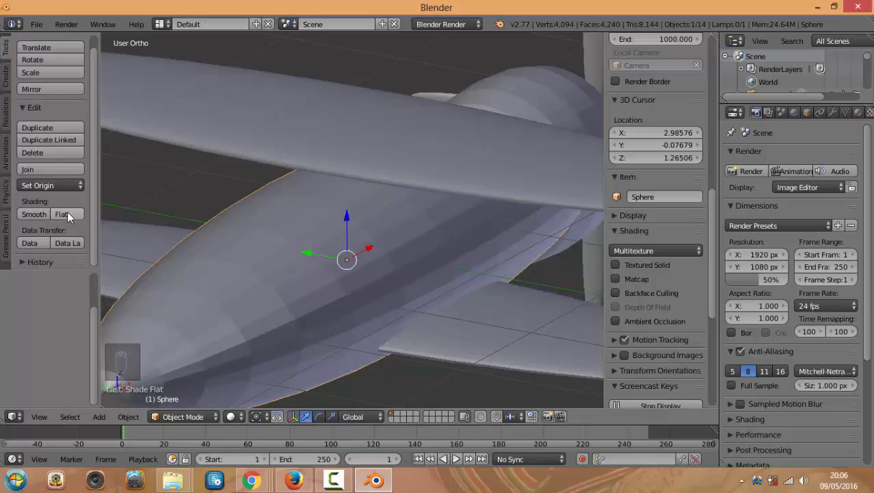
click(31, 215)
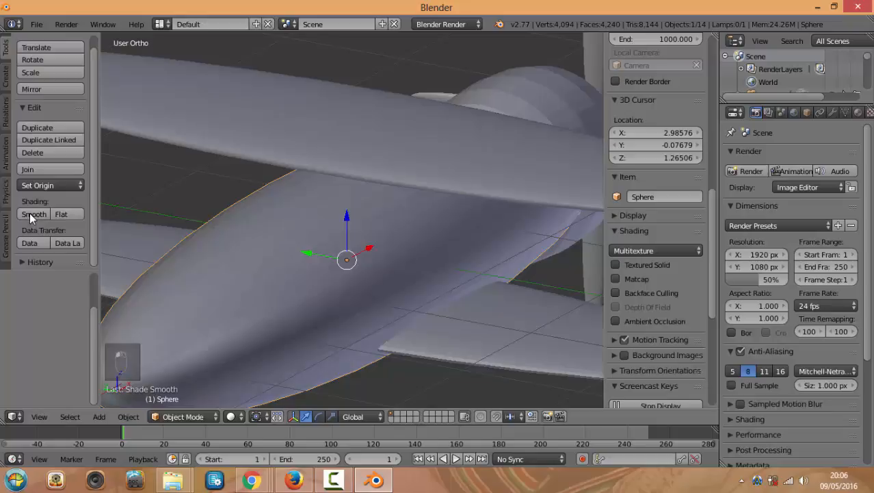
click(64, 215)
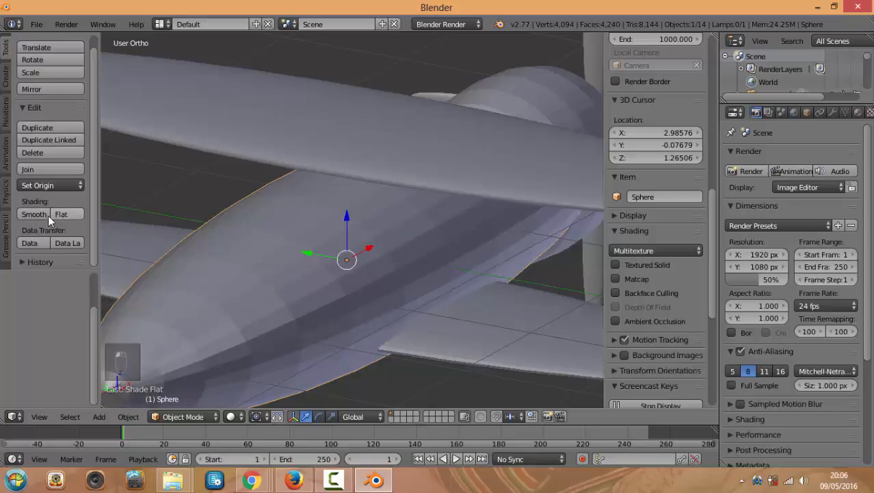
click(44, 215)
click(62, 215)
scroll(281, 241, down, 3)
middle_drag(301, 253, 261, 250)
scroll(327, 228, down, 3)
middle_drag(330, 232, 410, 258)
key(KP_1)
scroll(350, 264, up, 3)
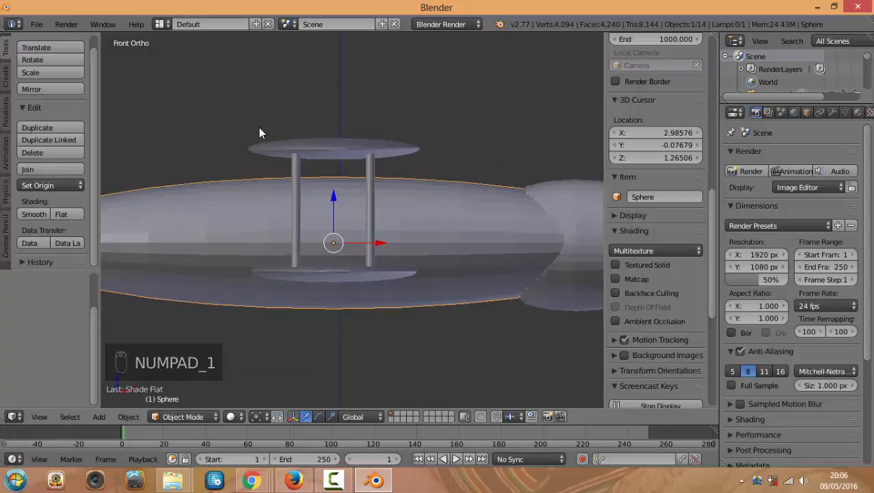
Select the upper and lower wings with their four struts and raise them 0.190 along Z
key(a)
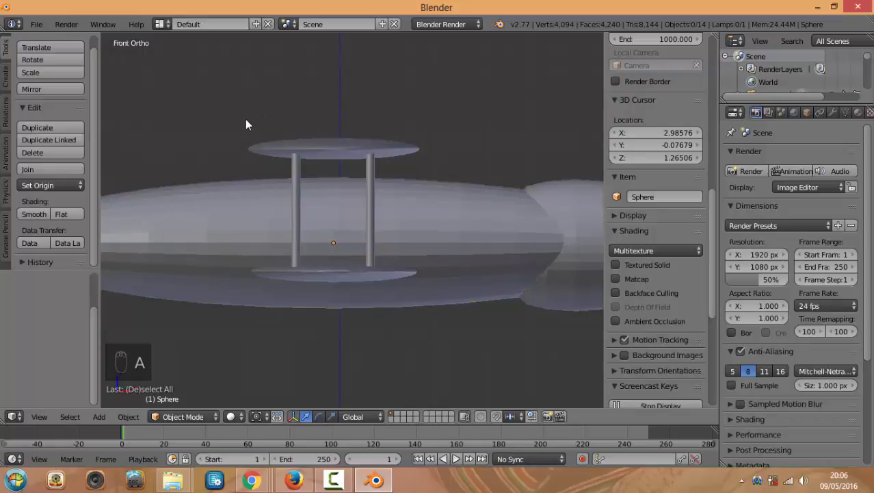
key(b)
drag(214, 98, 457, 177)
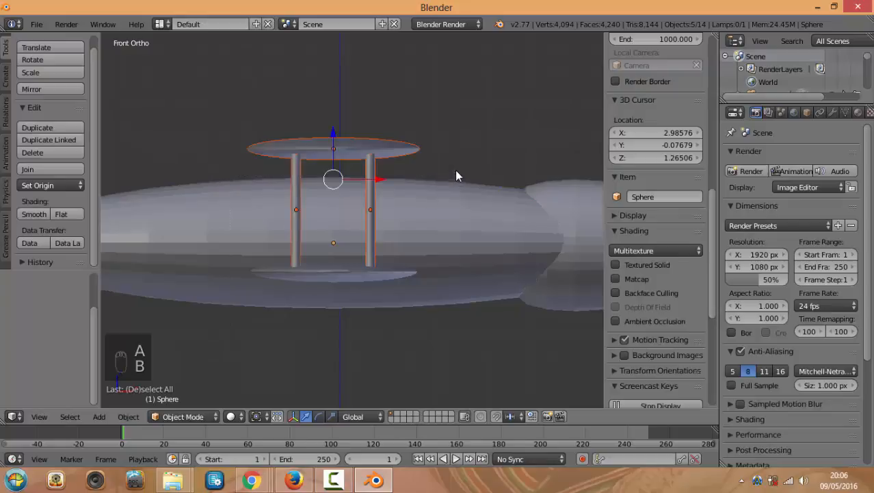
middle_drag(456, 177, 421, 318)
shift+right_click(316, 326)
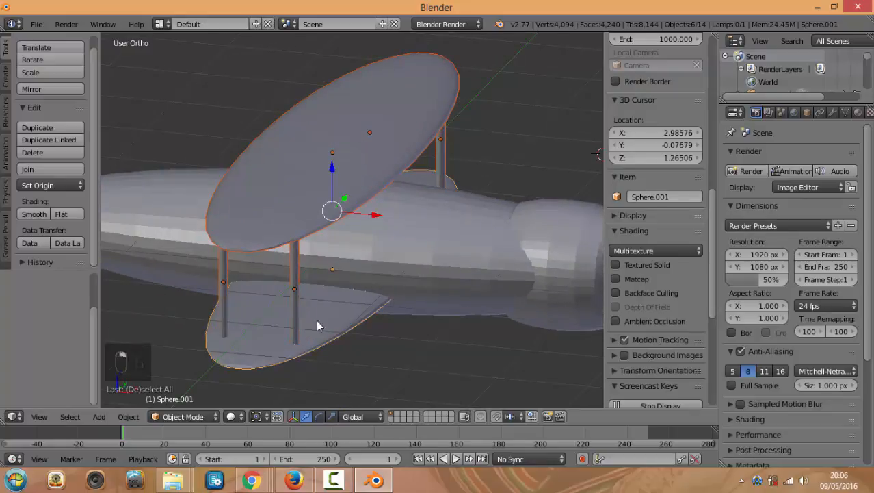
middle_drag(316, 326, 358, 188)
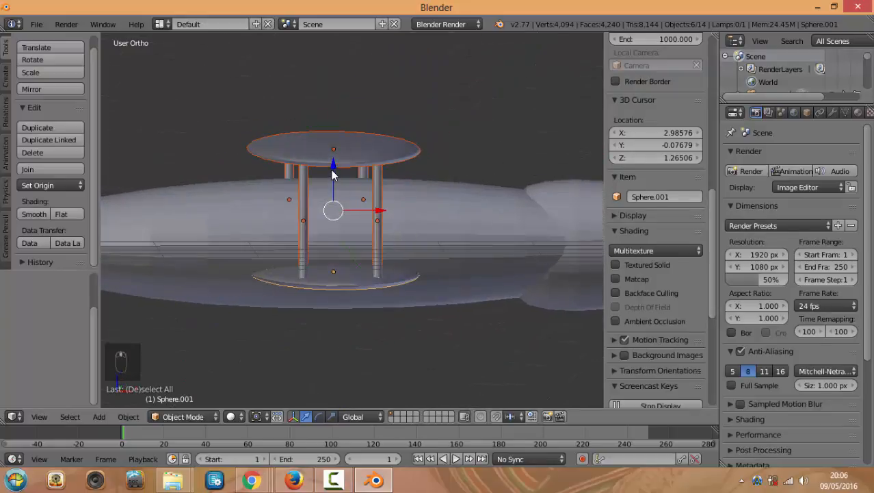
drag(333, 174, 333, 150)
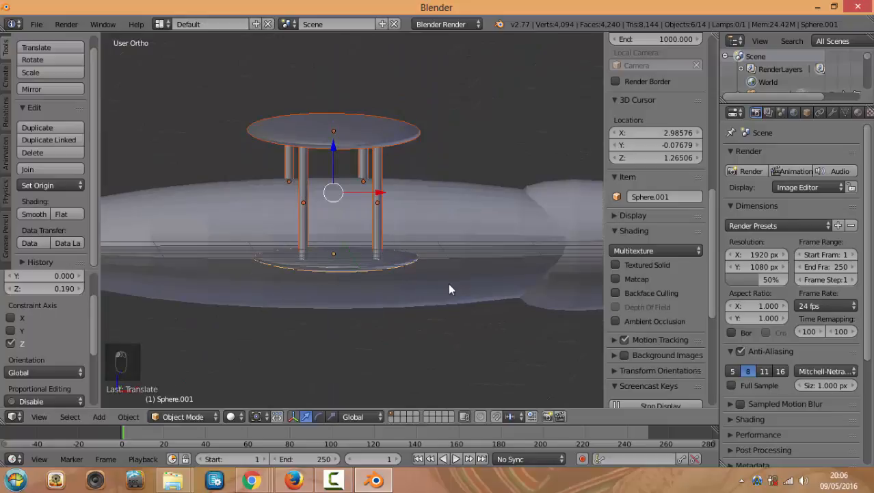
key(KP_1)
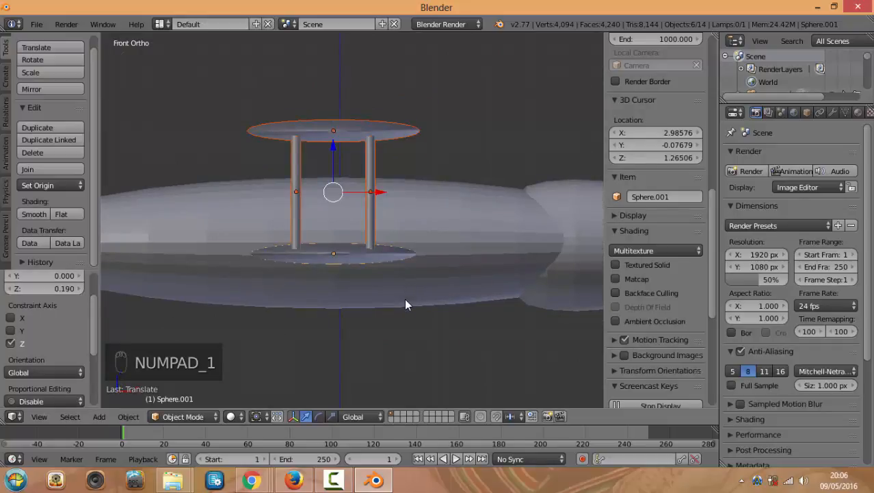
key(a)
key(a)
key(shift+a)
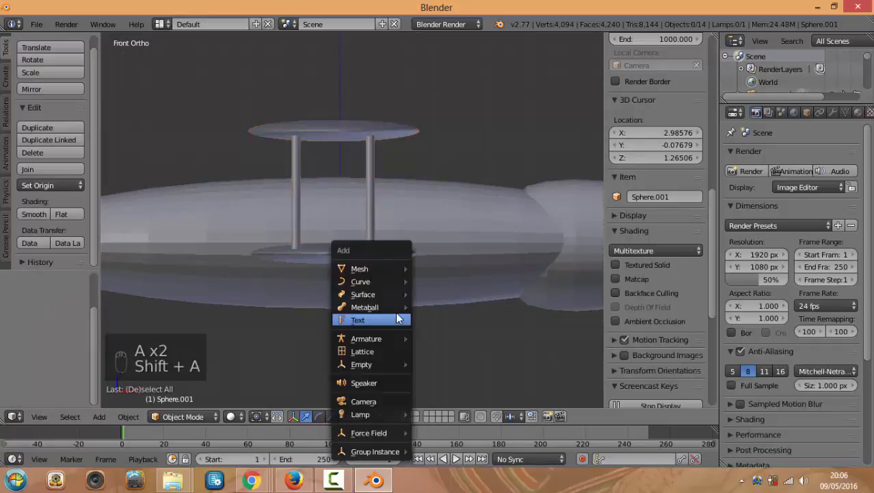
Add a Suzanne monkey head, scale it to about half size and rotate it in top view
mouse_move(386, 270)
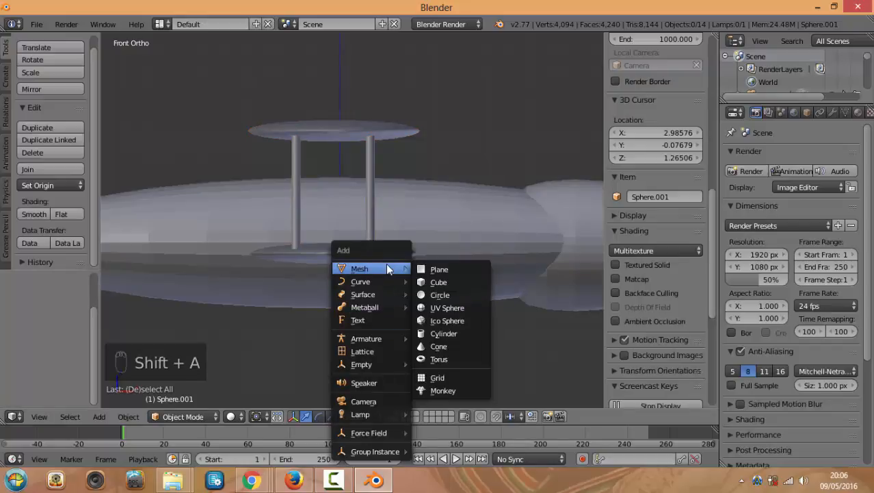
click(442, 391)
scroll(417, 223, down, 3)
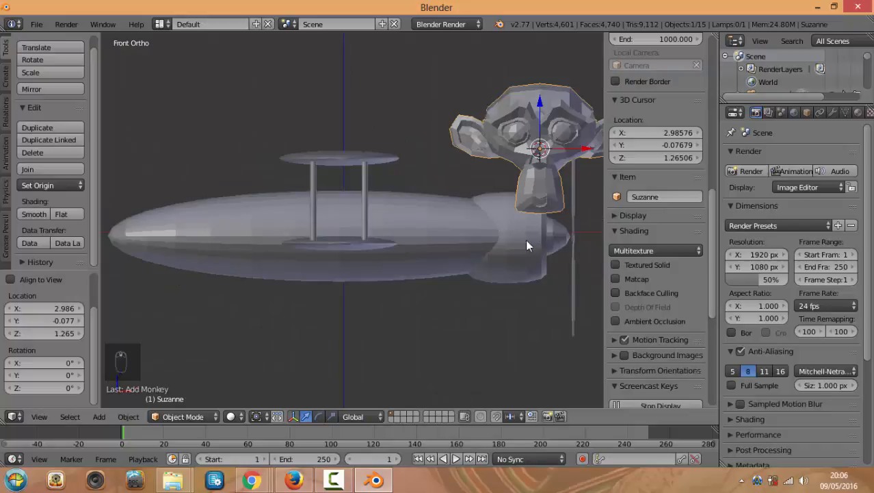
key(s)
click(548, 211)
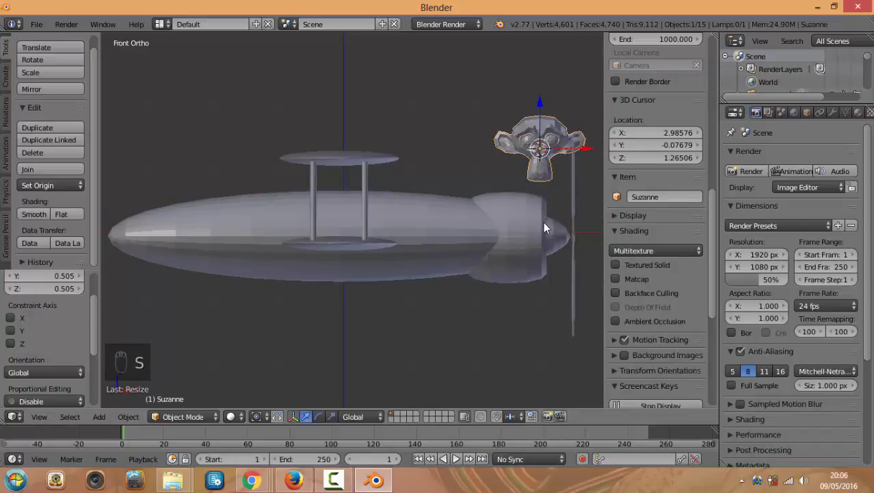
key(KP_7)
key(r)
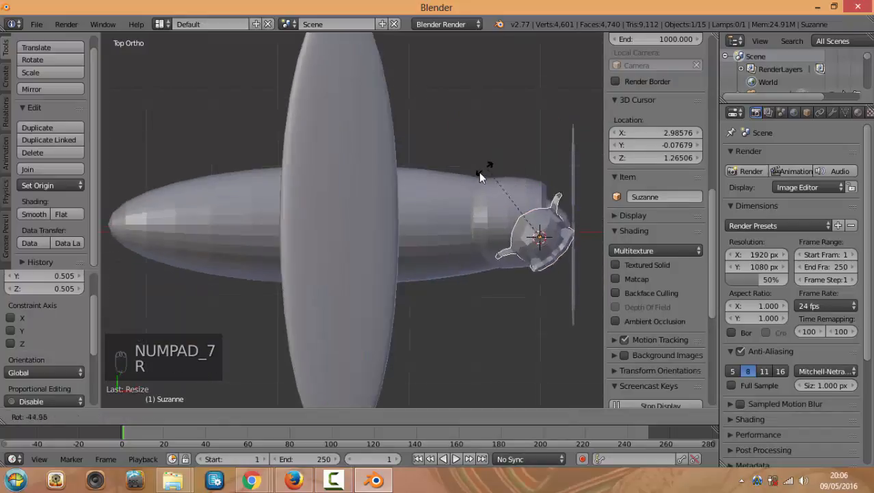
click(458, 227)
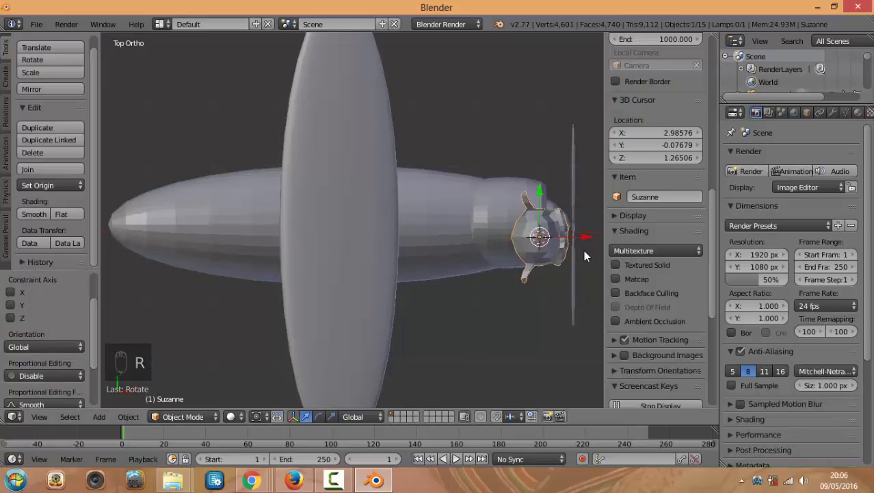
Place Suzanne on the fuselage behind the wing, shrink it further and lower it
key(g)
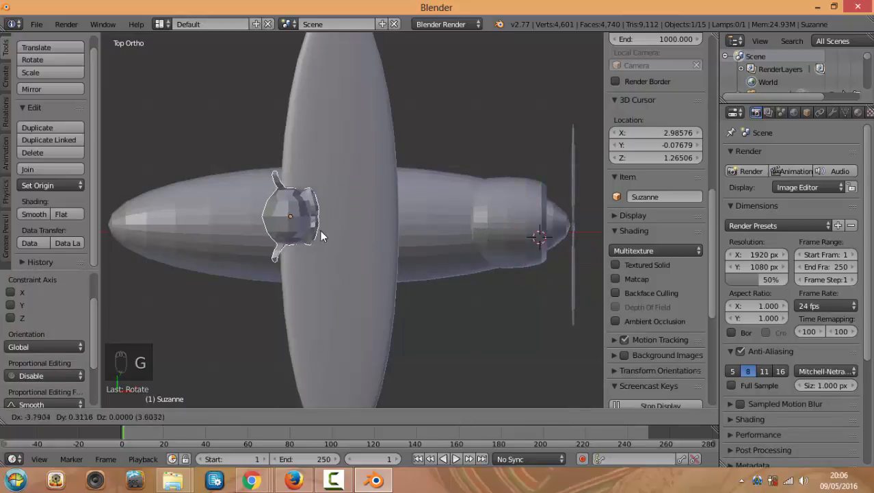
click(334, 238)
key(KP_1)
scroll(318, 154, up, 3)
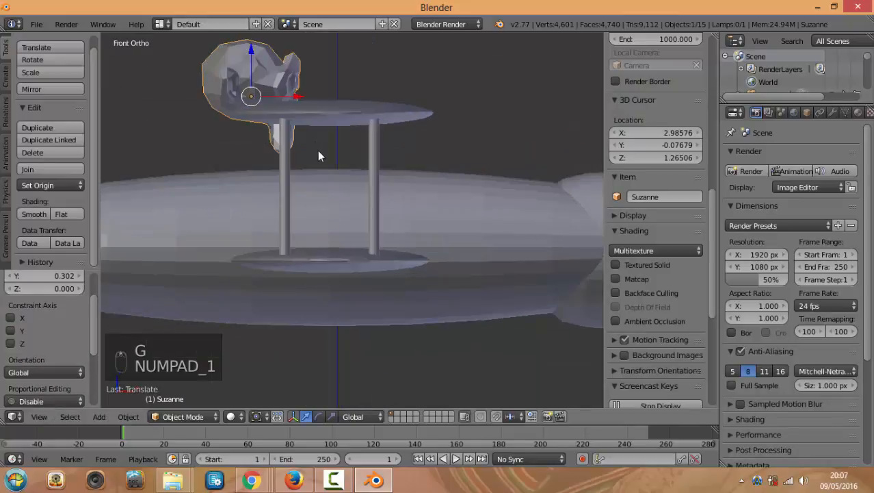
key(s)
click(370, 164)
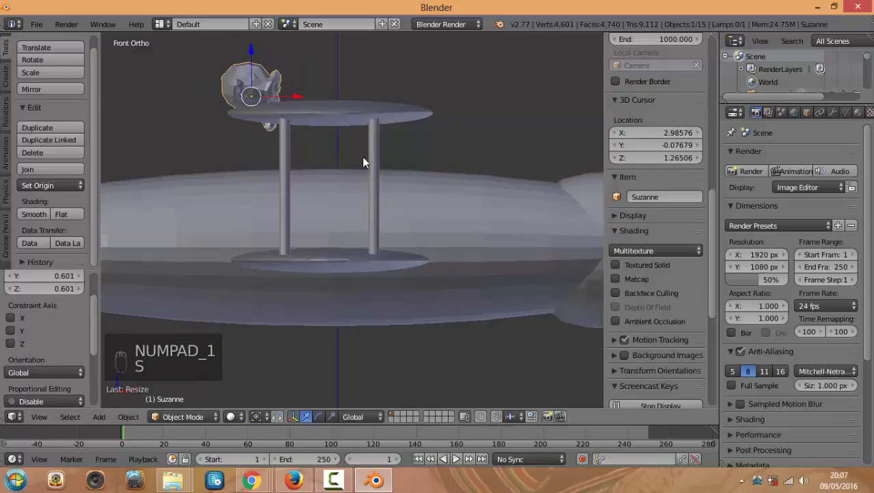
key(g)
click(265, 137)
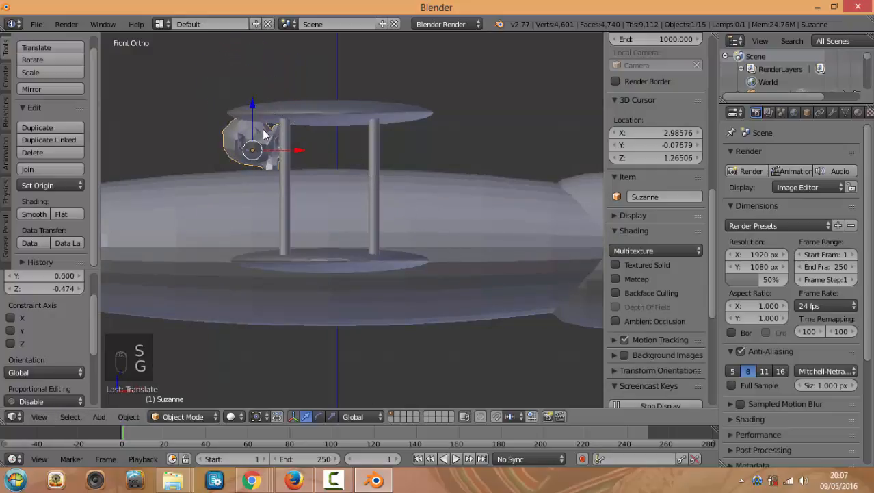
middle_drag(370, 123, 337, 97)
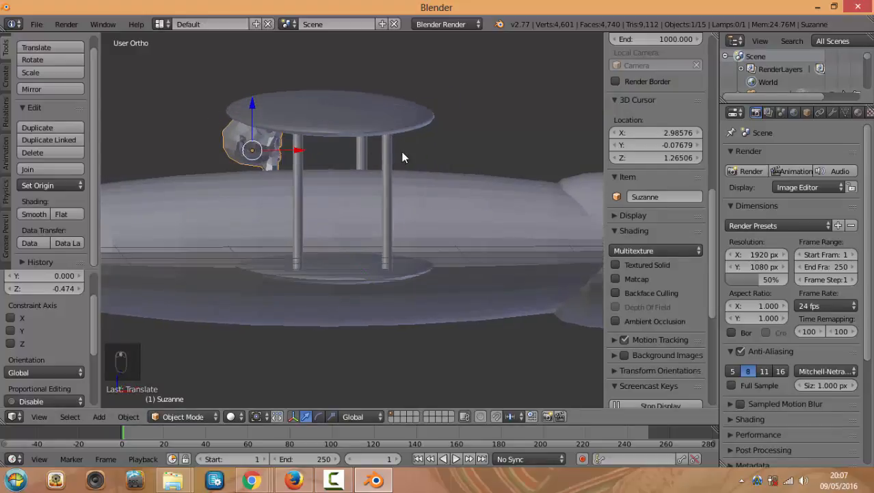
key(KP_1)
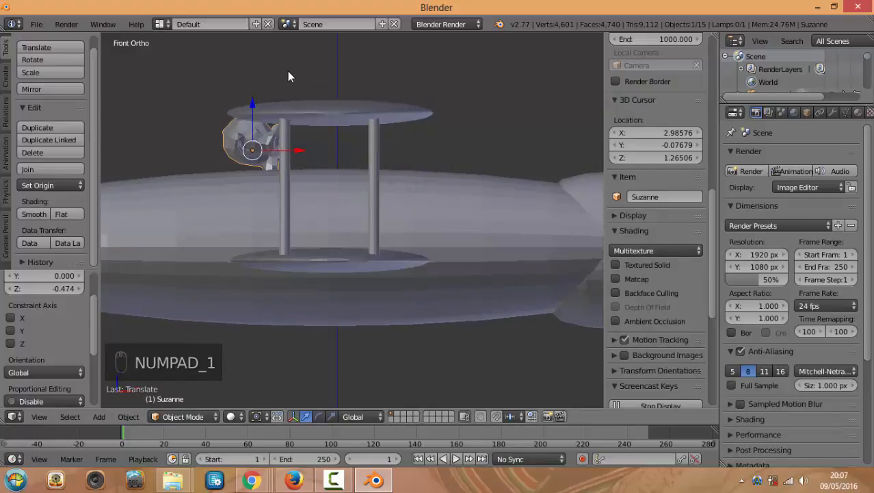
Raise both wings and their struts another 0.354 along Z
key(a)
key(a)
key(b)
drag(283, 75, 446, 133)
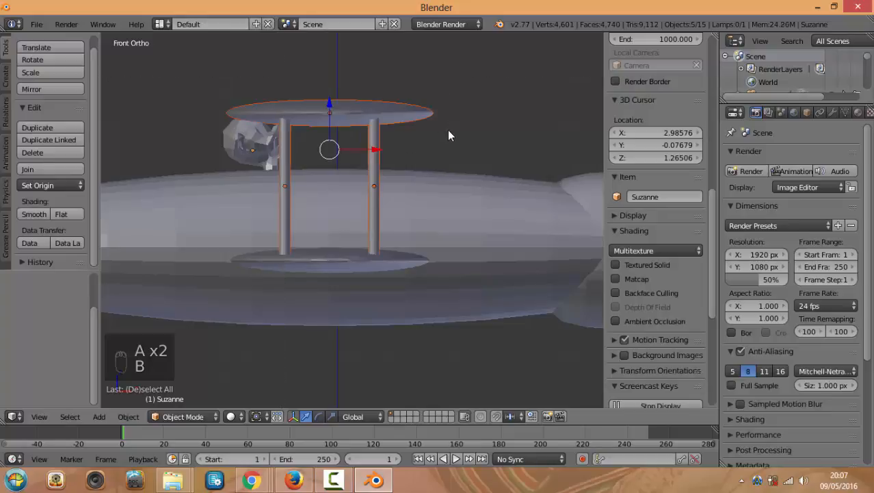
shift+right_click(359, 269)
middle_drag(350, 265, 371, 265)
key(g)
key(z)
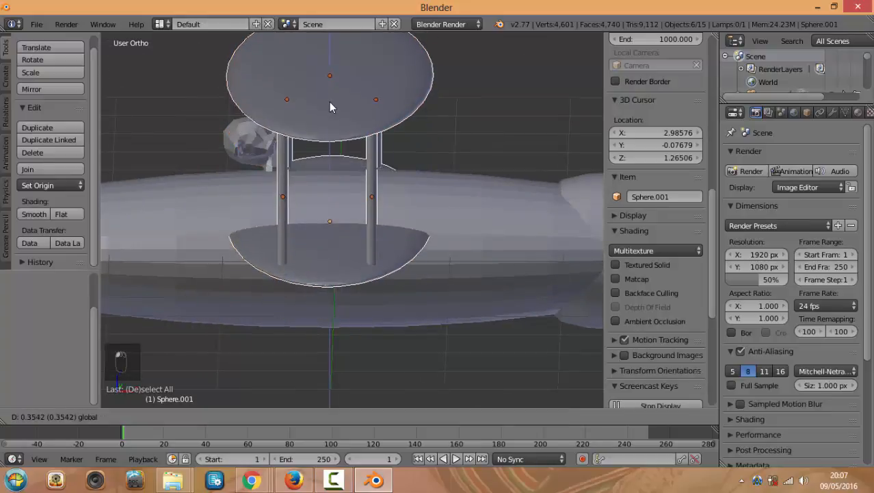
click(329, 101)
middle_drag(363, 217, 299, 132)
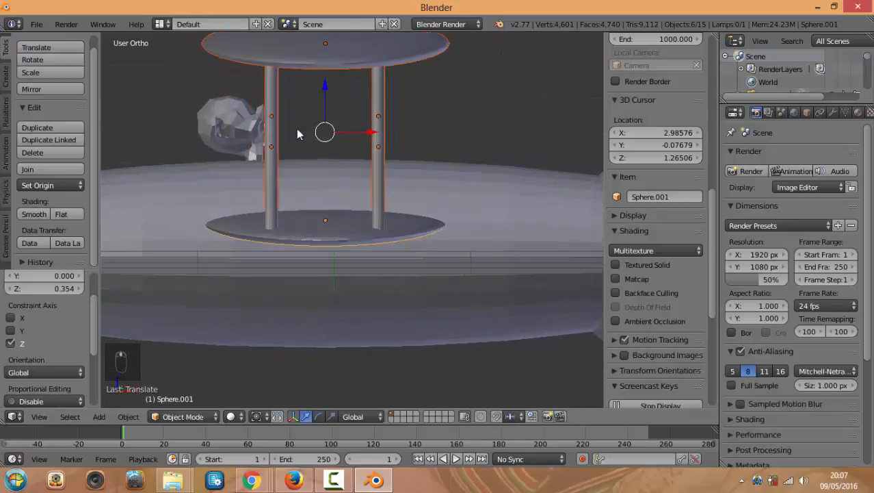
Slide the Suzanne pilot left along X, then select the fuselage hull
right_click(235, 127)
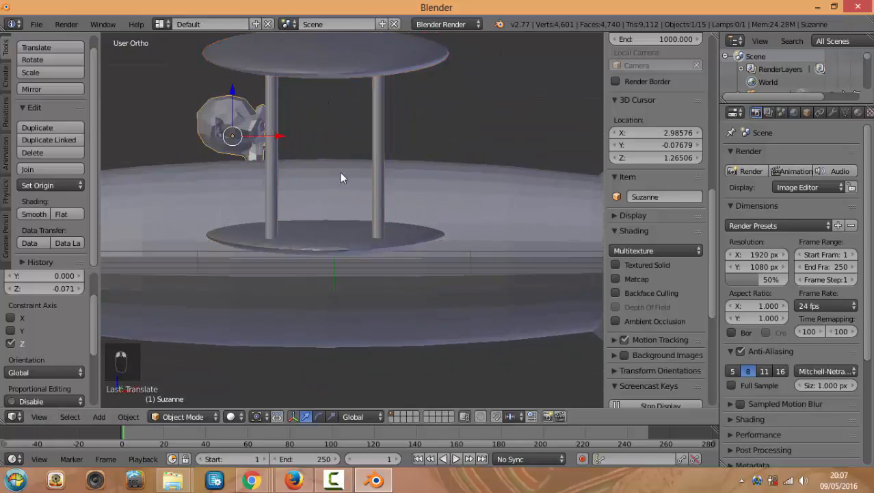
key(KP_1)
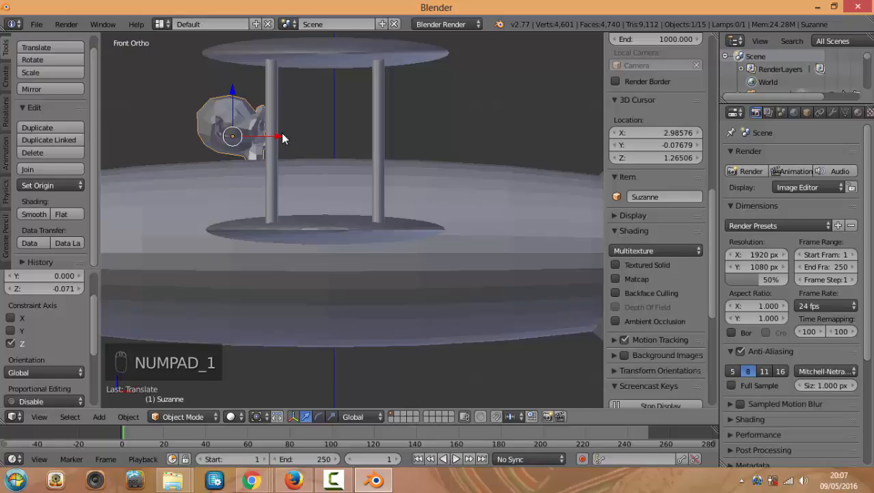
drag(282, 136, 273, 140)
scroll(256, 171, down, 7)
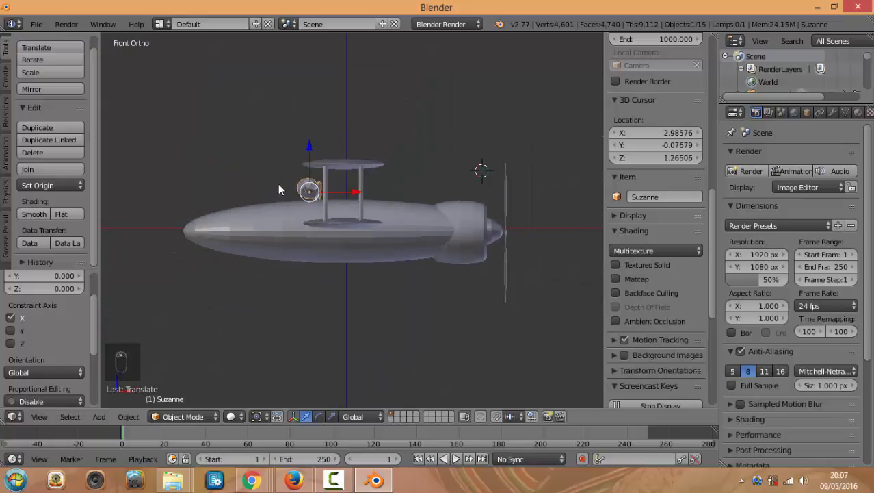
right_click(222, 232)
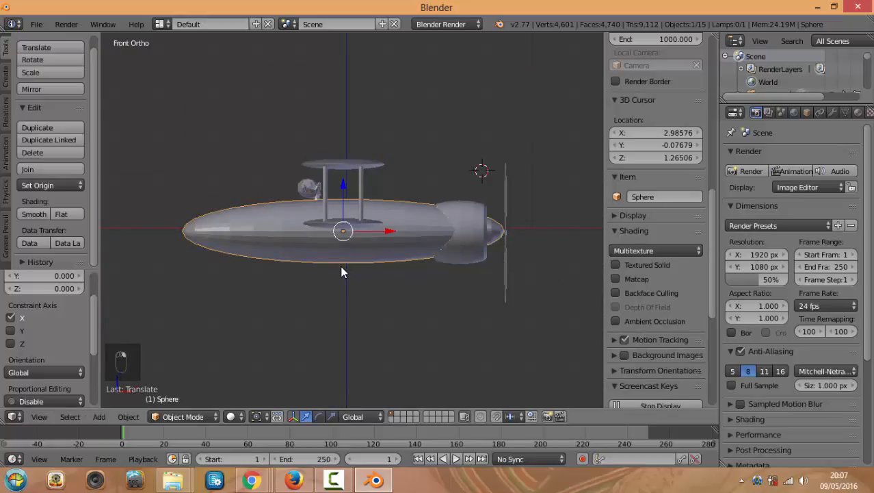
Duplicate the fuselage hull, stand the copy upright, shrink it and move it below the fuselage
key(shift+d)
right_click(342, 272)
key(r)
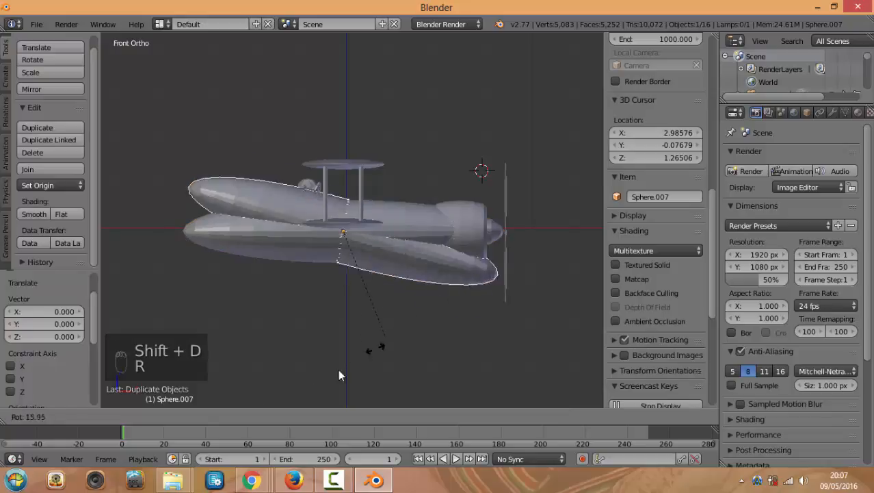
click(203, 355)
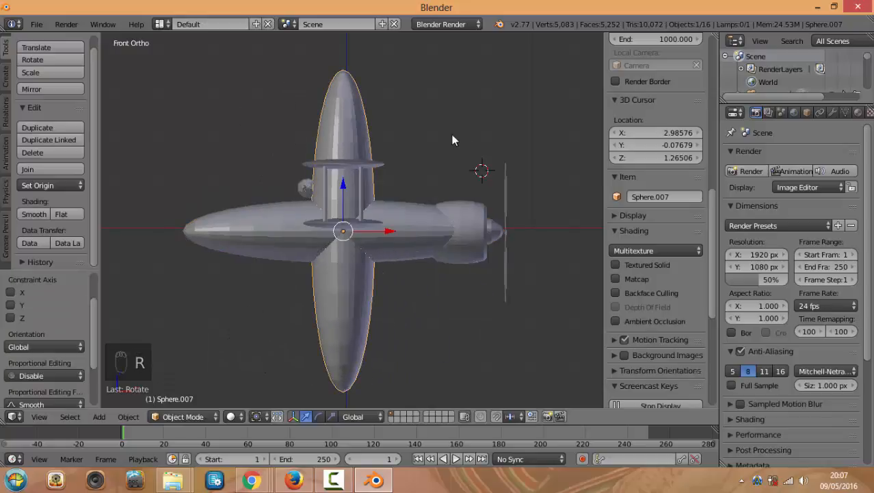
key(s)
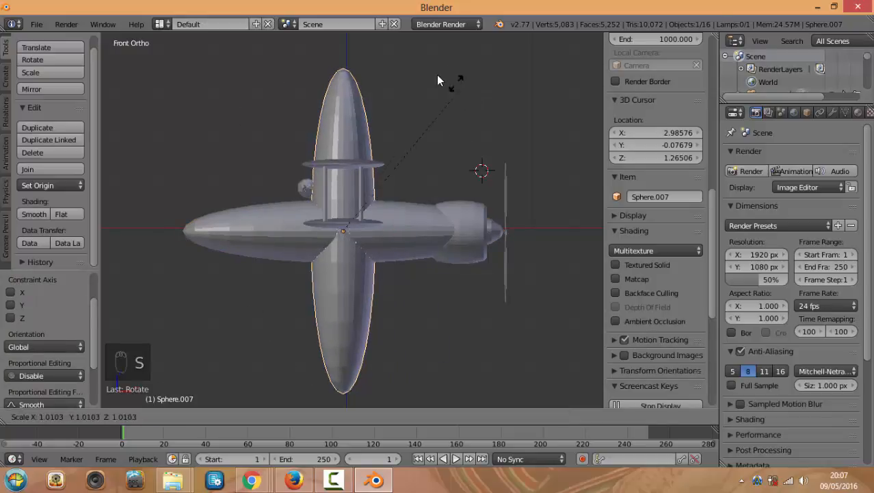
click(363, 187)
scroll(373, 226, up, 4)
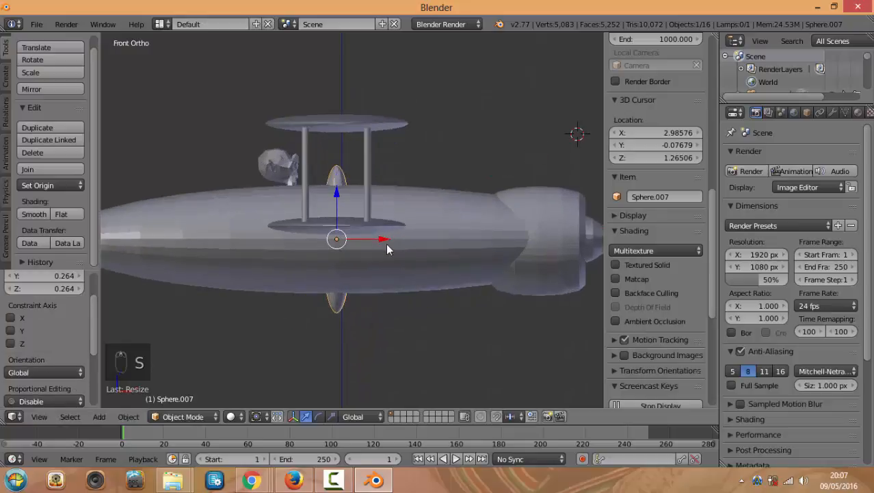
key(g)
click(328, 373)
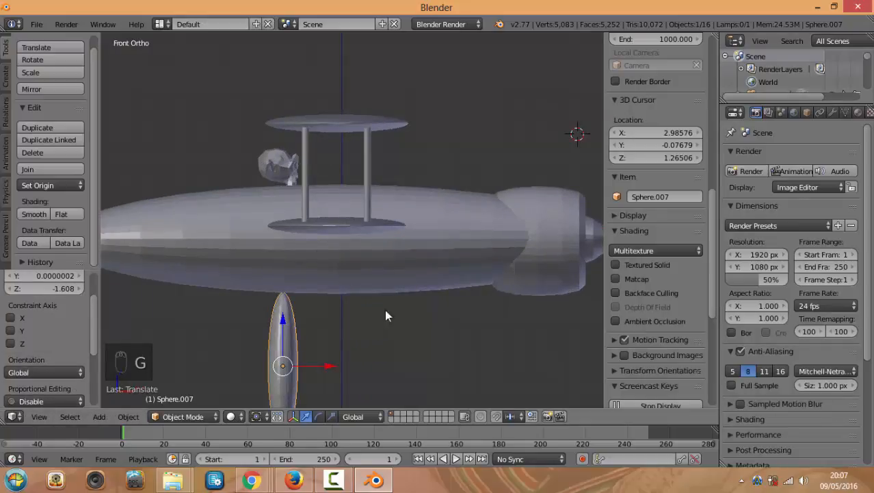
Flatten the copy along Z and place it beside Suzanne's head, raised 2.014 along Z
key(s)
key(z)
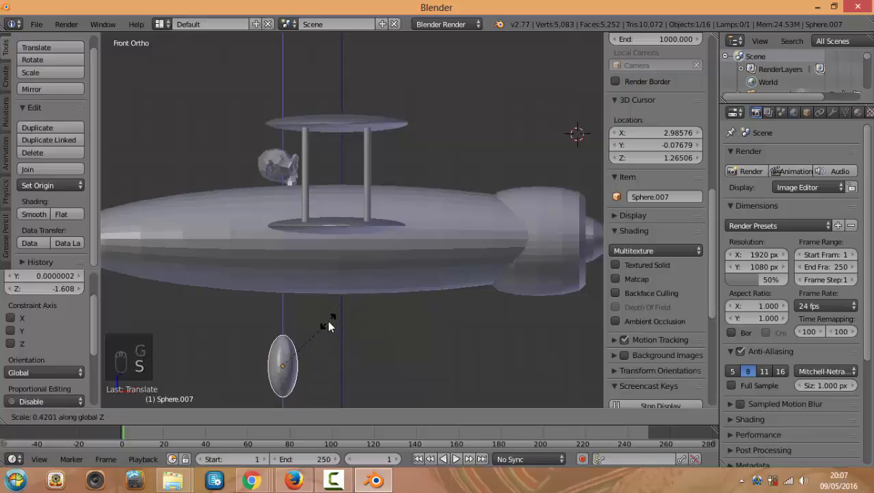
click(327, 320)
key(g)
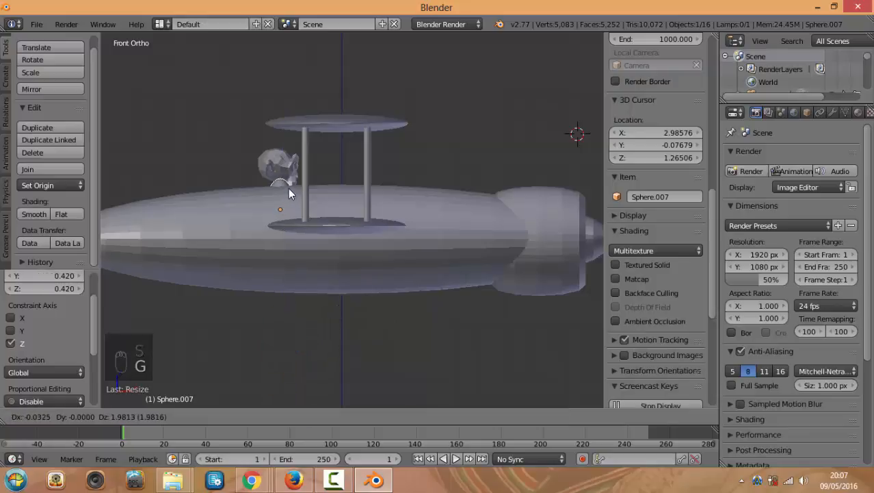
click(288, 191)
key(KP_7)
middle_drag(326, 233, 371, 227)
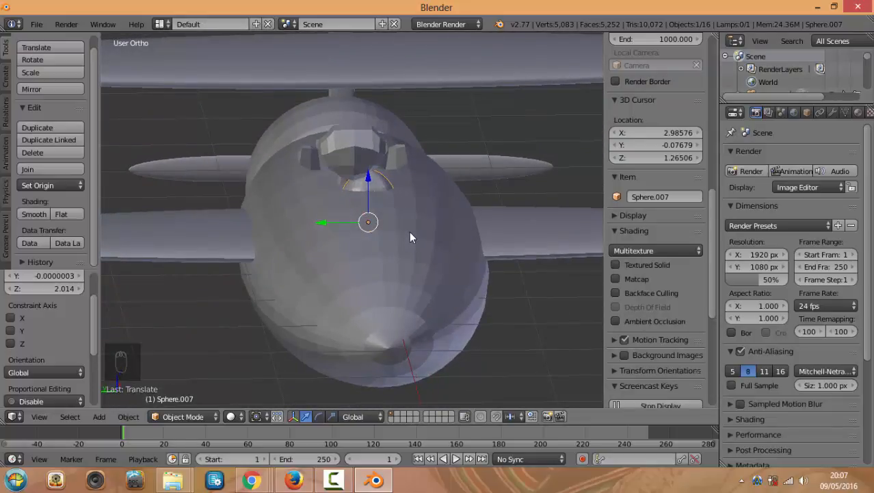
key(KP_1)
Shift the Suzanne pilot -0.150 along Y, then select the cowling ring
right_click(230, 119)
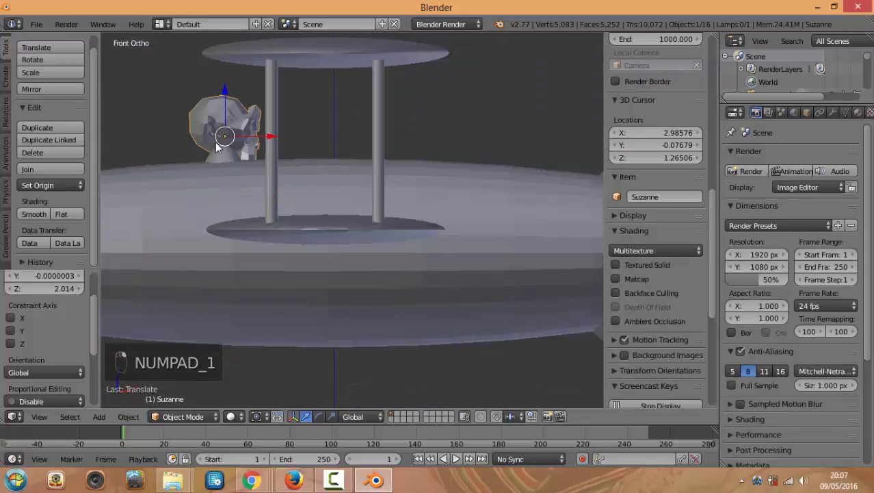
middle_drag(216, 142, 319, 154)
drag(249, 147, 268, 153)
middle_drag(357, 178, 287, 180)
key(KP_1)
scroll(479, 208, down, 4)
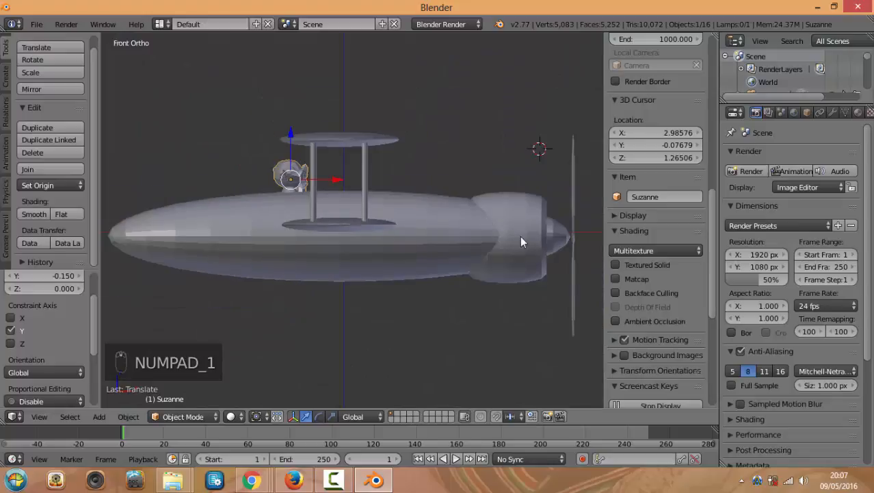
right_click(518, 227)
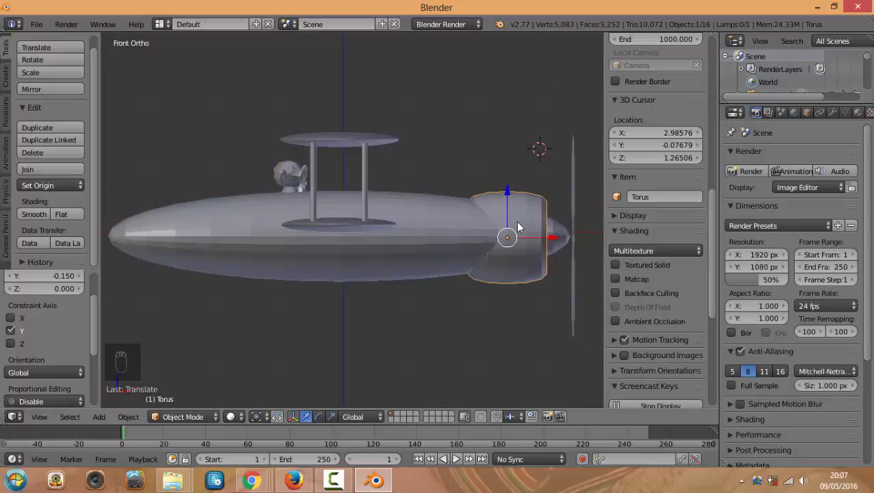
Duplicate the cowling ring, shrink it to 0.613, tilt it and place it behind the upper wing
key(shift+d)
click(401, 185)
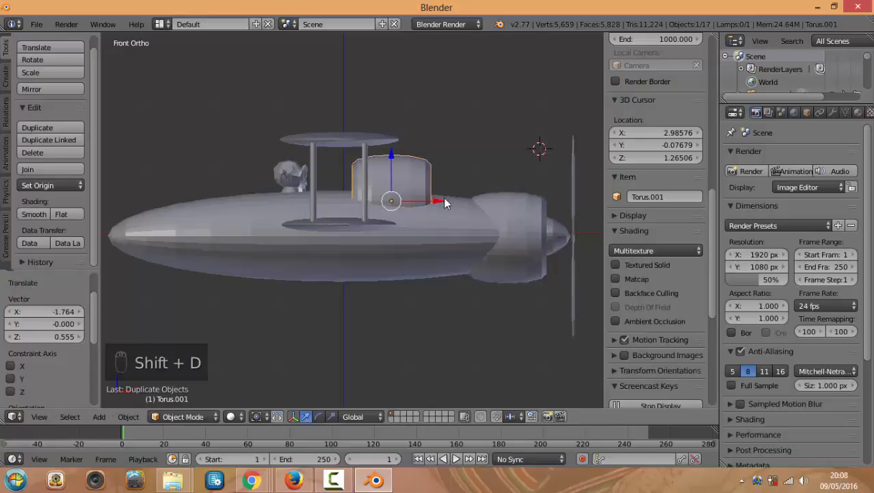
drag(501, 234, 507, 251)
key(s)
click(454, 227)
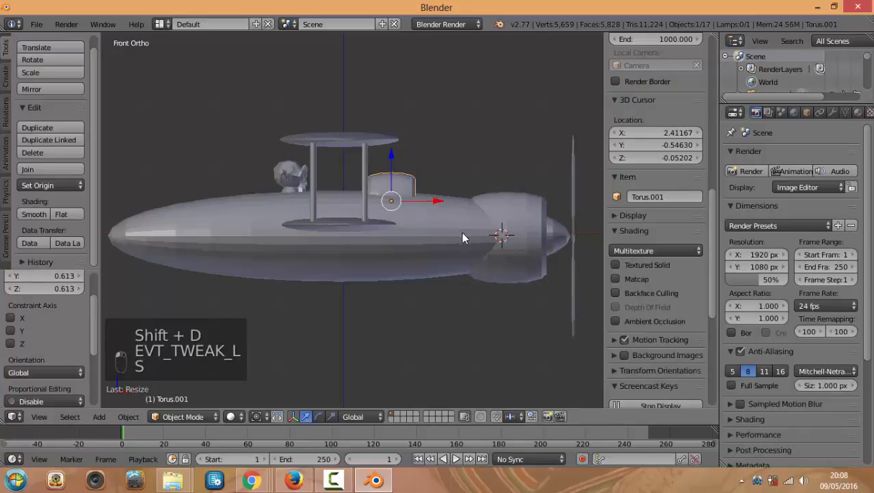
key(r)
click(432, 264)
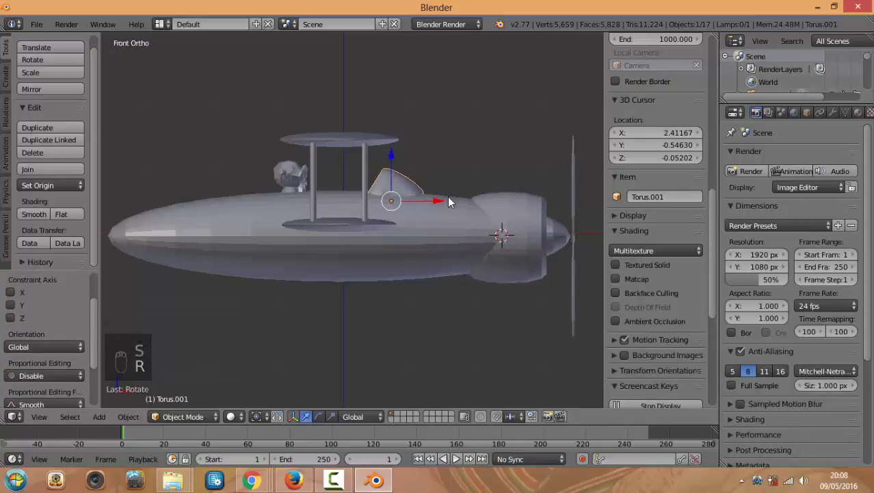
key(g)
click(385, 192)
Duplicate the top wing and move the copy toward the tail, offset -2.537 X and -0.526 Z
middle_drag(526, 247, 500, 247)
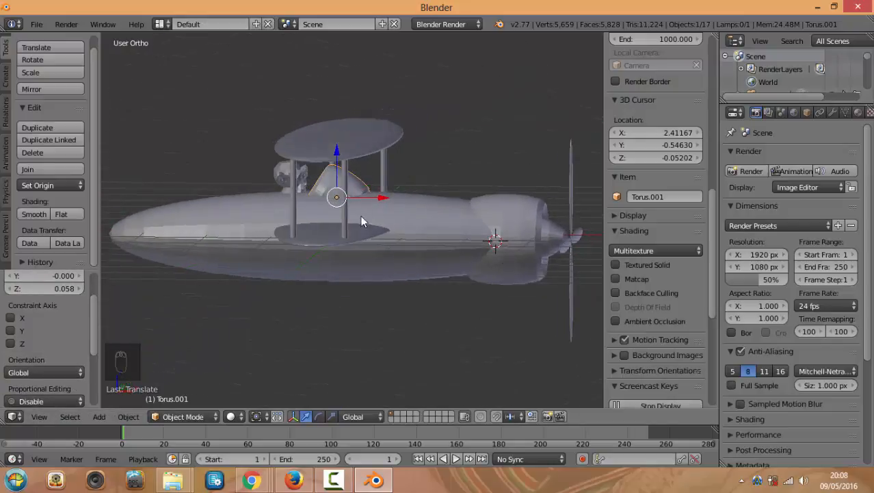
scroll(376, 223, up, 3)
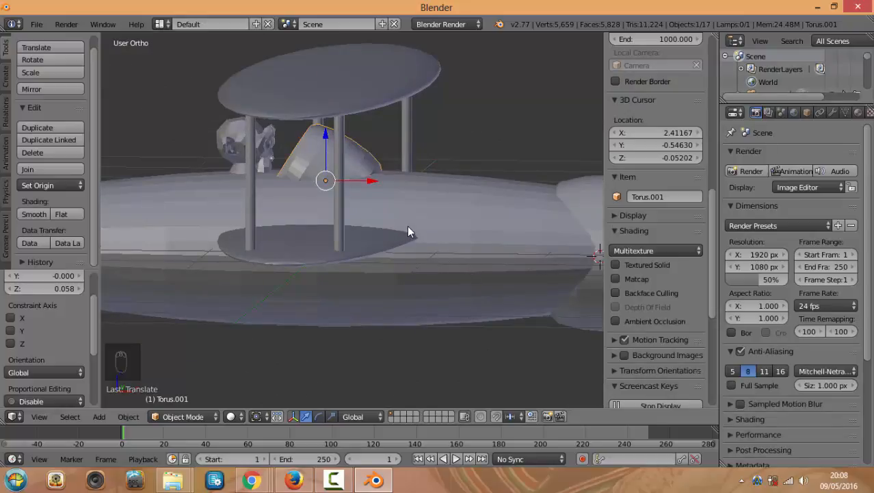
scroll(407, 231, down, 2)
middle_drag(407, 232, 435, 244)
scroll(451, 245, down, 1)
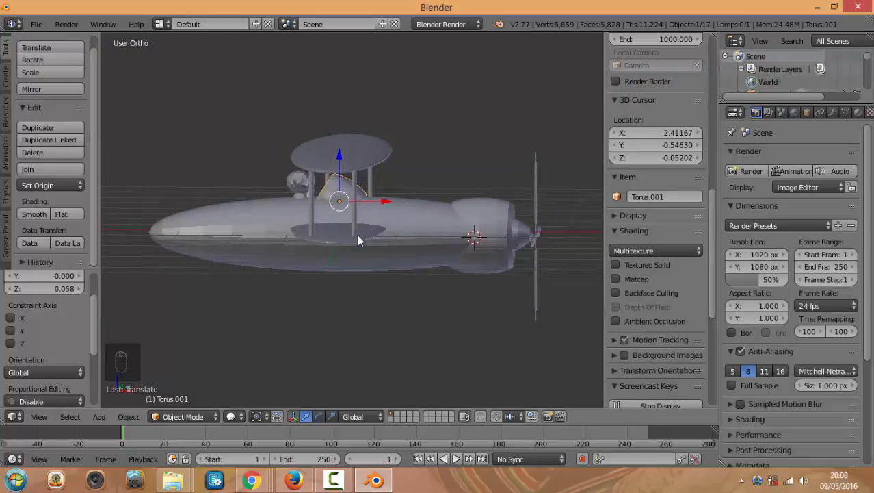
key(KP_1)
right_click(362, 199)
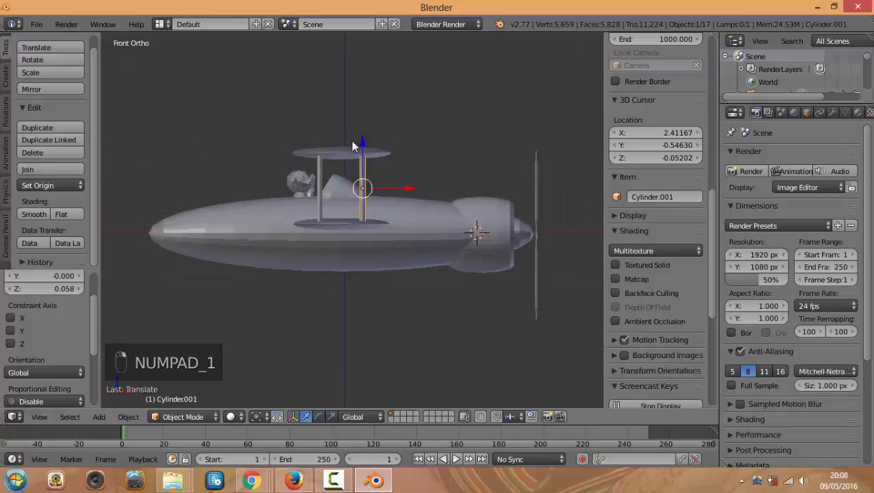
right_click(352, 146)
key(shift+d)
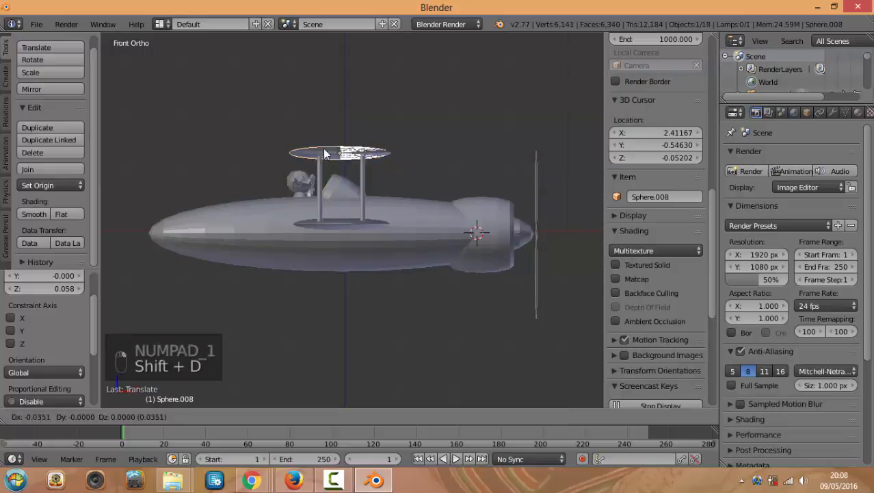
click(284, 185)
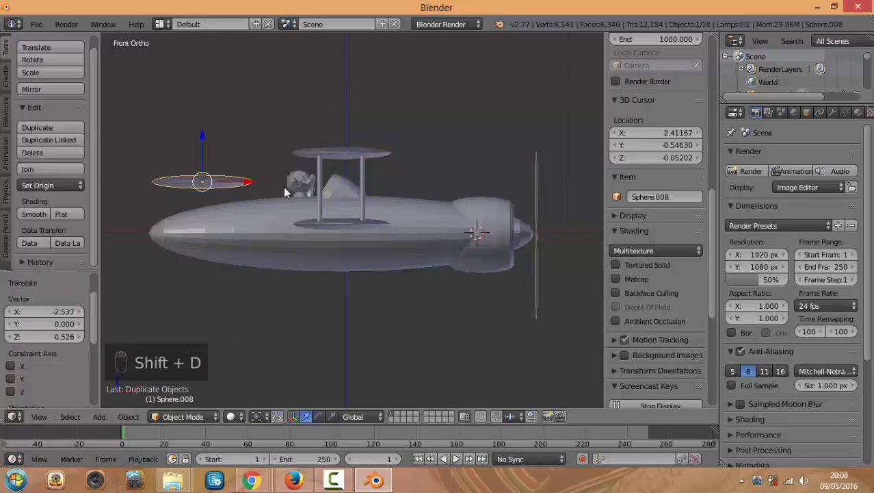
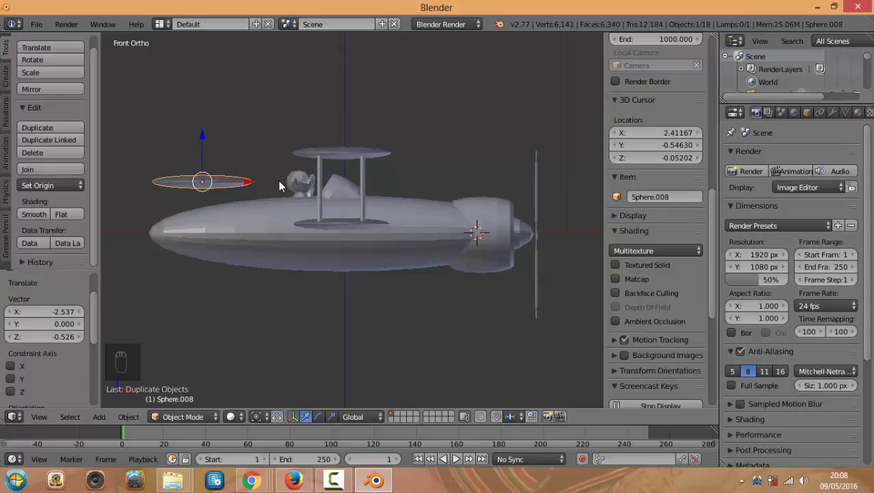
Rotate the flat sphere copy upright and shrink it
key(KP_1)
key(KP_3)
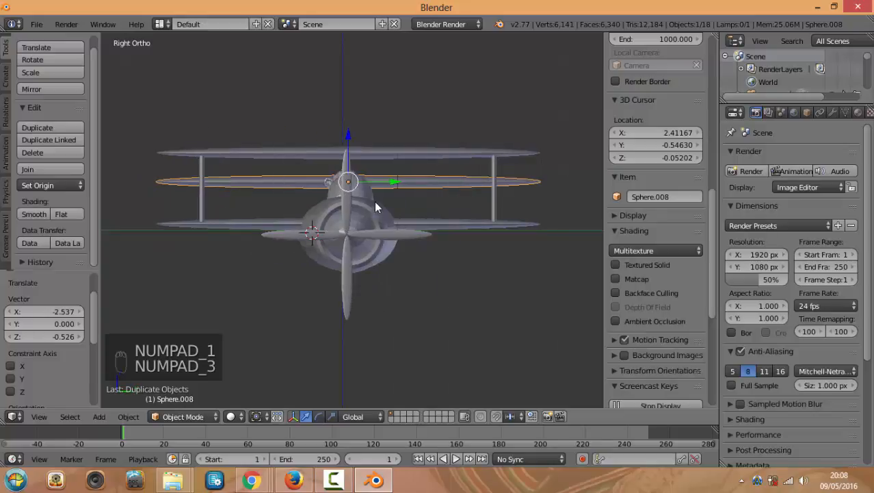
key(r)
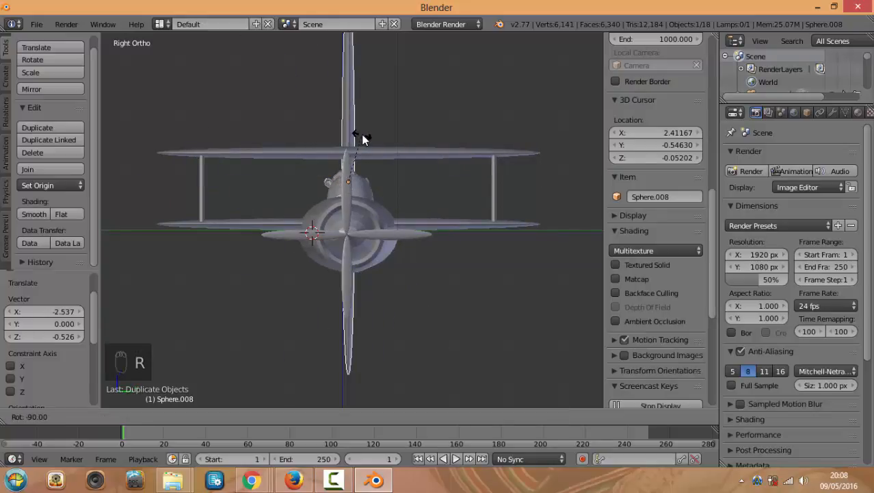
click(362, 141)
key(s)
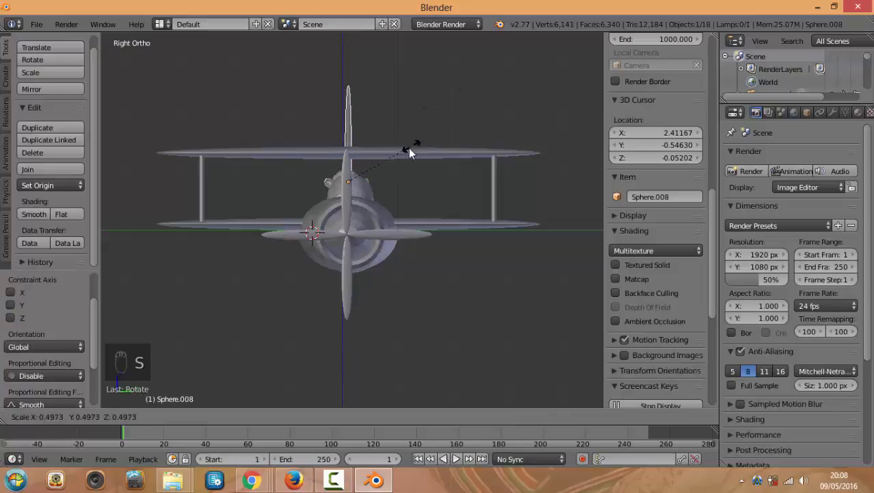
click(393, 163)
Scale the tail fin down, widen it along X and lower it onto the fuselage
middle_drag(311, 186, 282, 182)
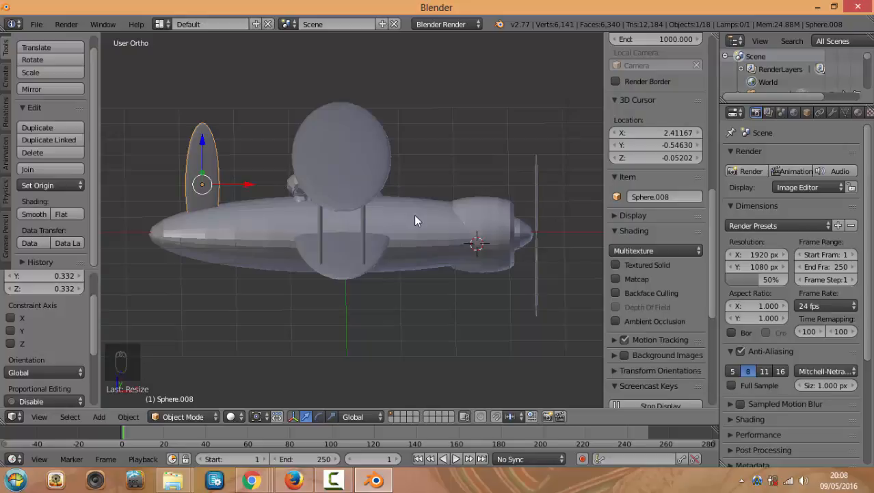
key(s)
click(345, 208)
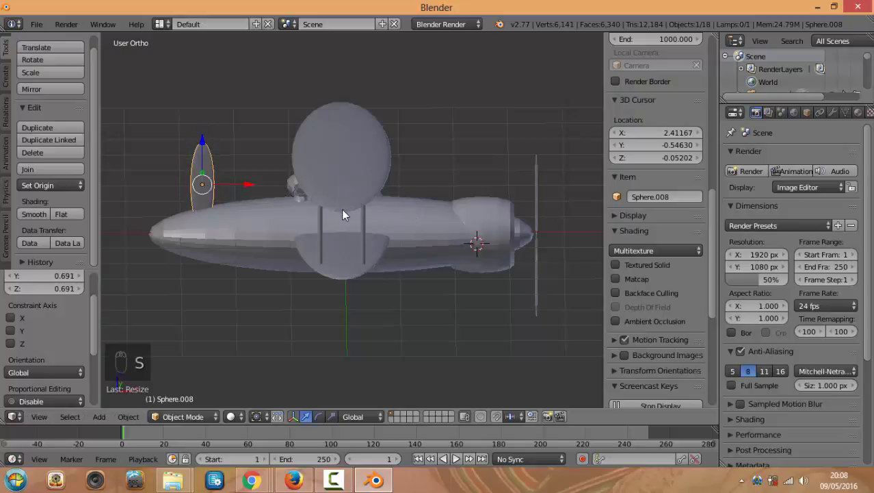
key(s)
key(x)
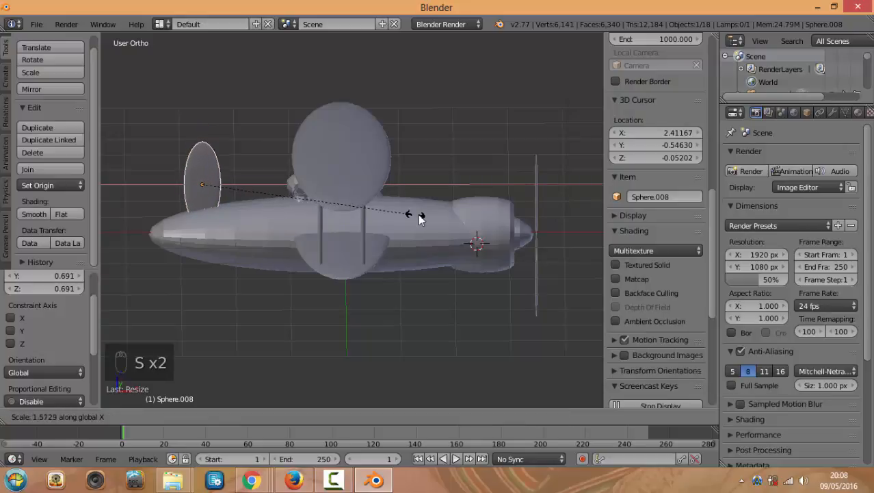
click(281, 190)
scroll(281, 186, up, 2)
drag(137, 131, 135, 158)
Resize the tail fin evenly, then stretch it along the Y axis
key(s)
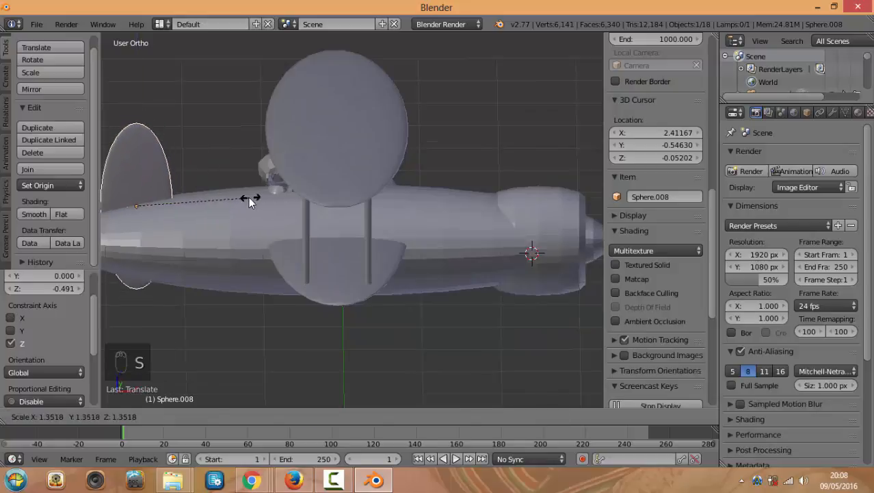
click(248, 197)
middle_drag(249, 198, 398, 318)
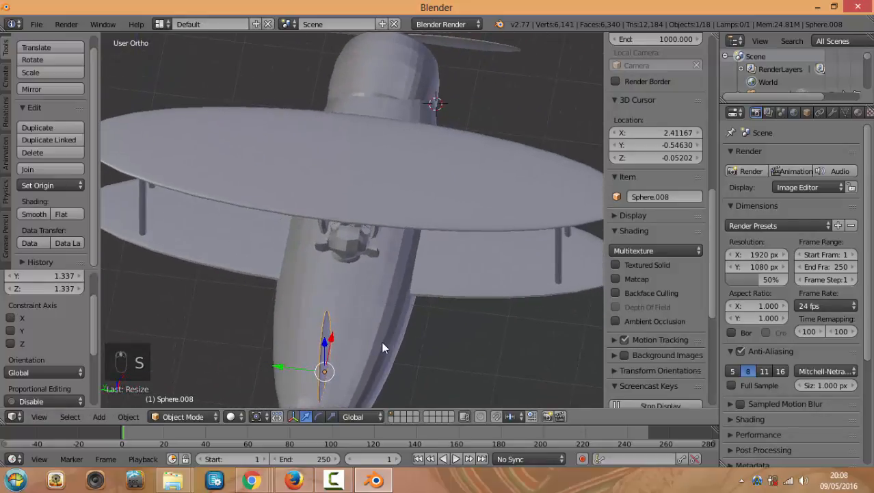
key(super)
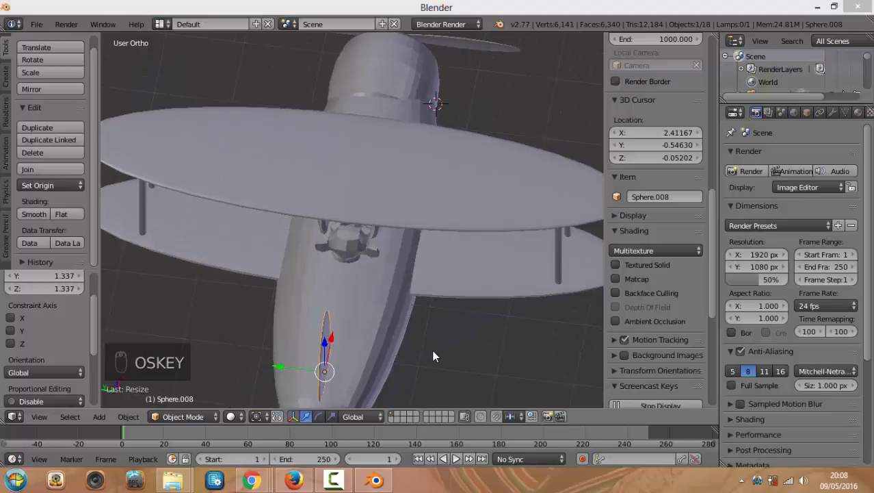
click(408, 340)
key(s)
key(s)
key(y)
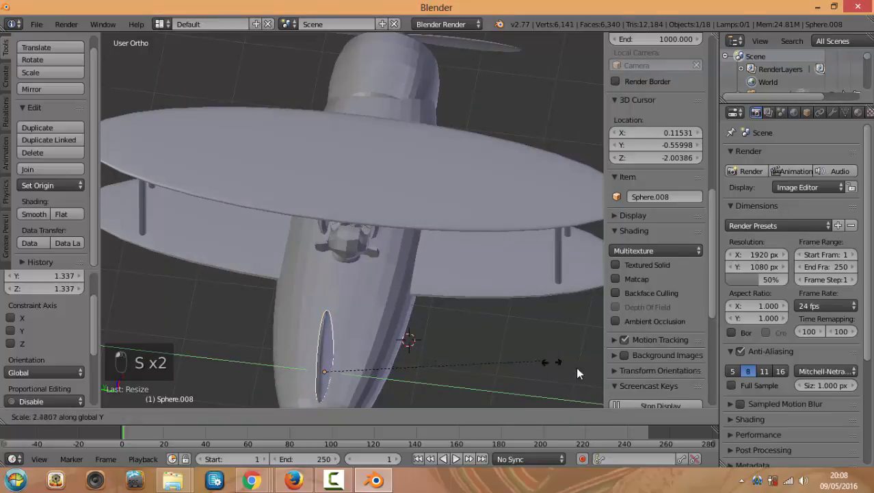
click(336, 355)
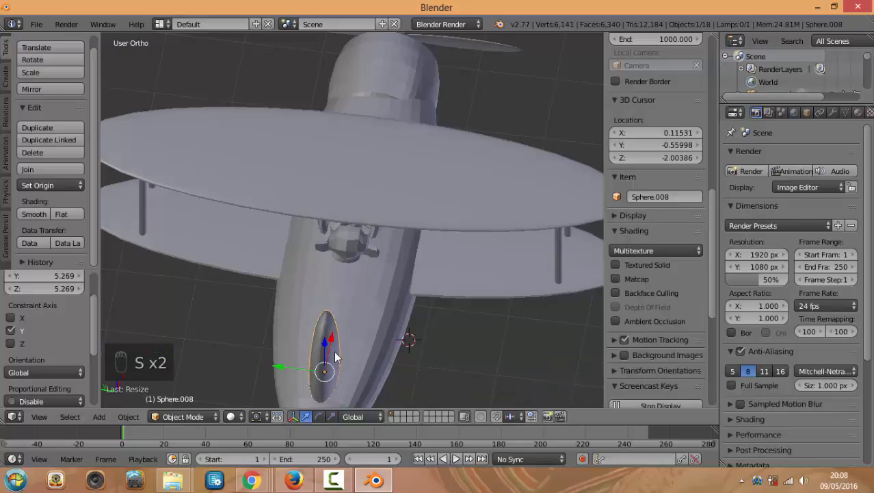
Tilt the tail fin backward in side view, shrink it slightly and move it further rearward
key(KP_3)
middle_drag(228, 208, 248, 201)
drag(213, 214, 207, 210)
key(KP_1)
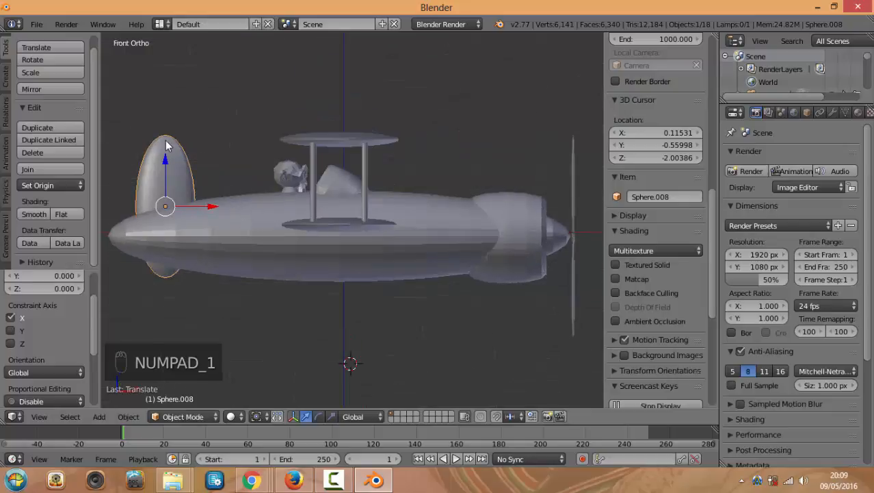
key(r)
click(126, 150)
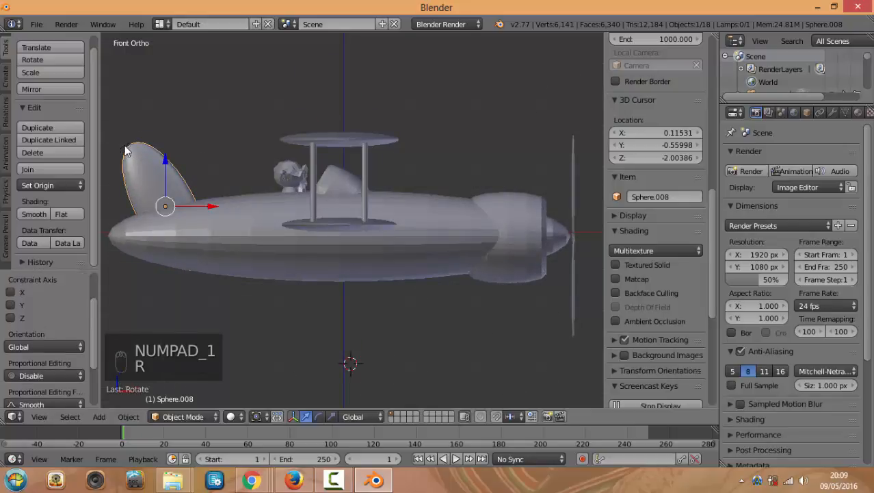
key(s)
click(193, 210)
key(s)
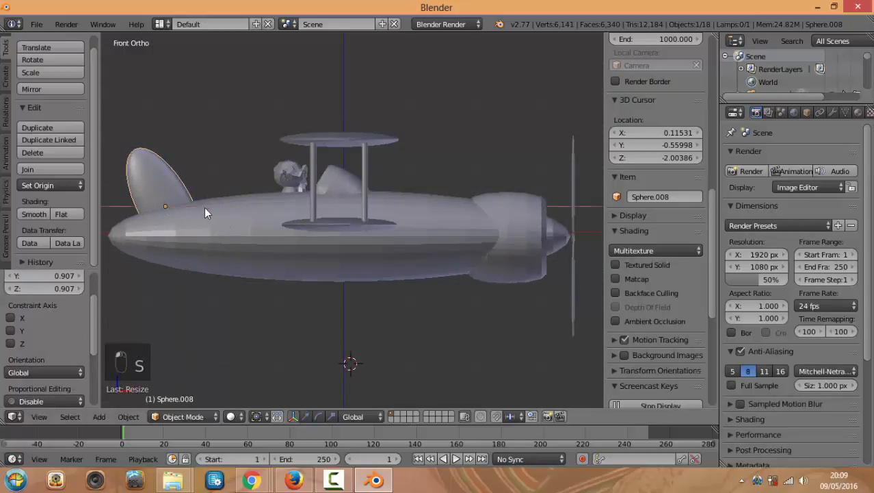
drag(183, 208, 183, 208)
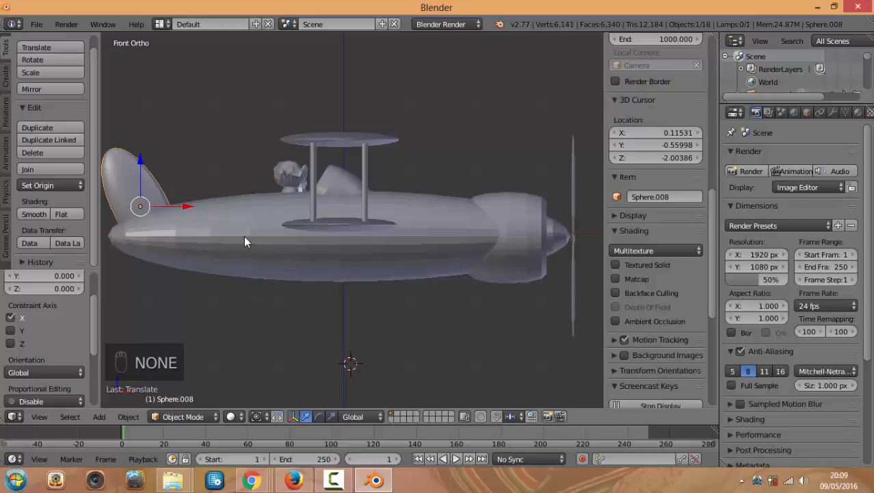
middle_drag(463, 345, 381, 357)
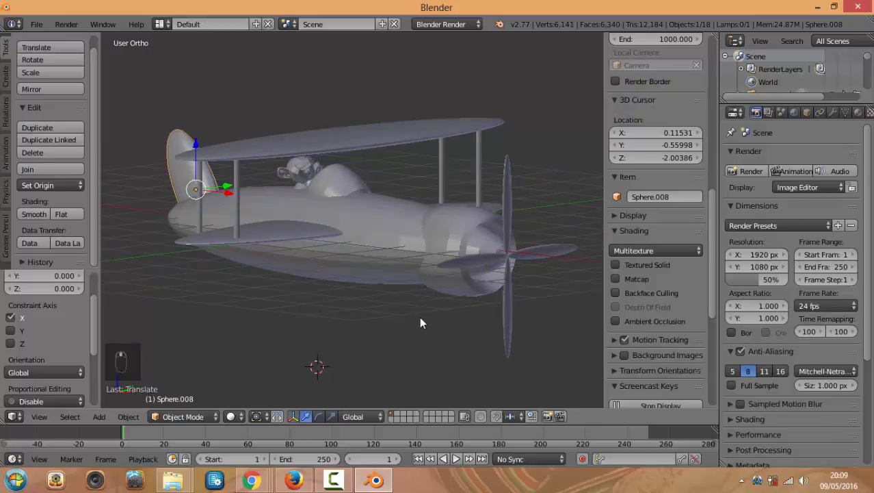
Enlarge the Outliner so more of the scene's objects are listed
scroll(388, 314, up, 2)
middle_drag(346, 306, 340, 307)
right_click(303, 240)
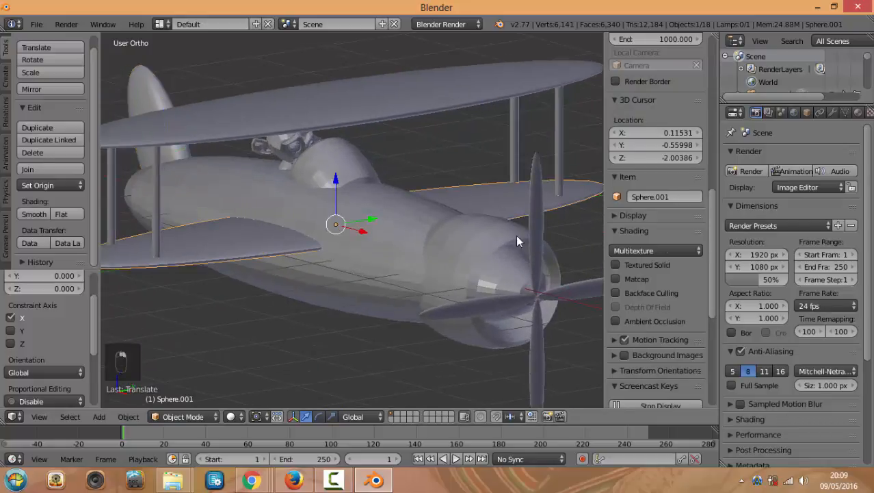
drag(760, 105, 758, 212)
Select the fuselage, upper wing and tail fin in turn to inspect them
middle_drag(438, 192, 381, 281)
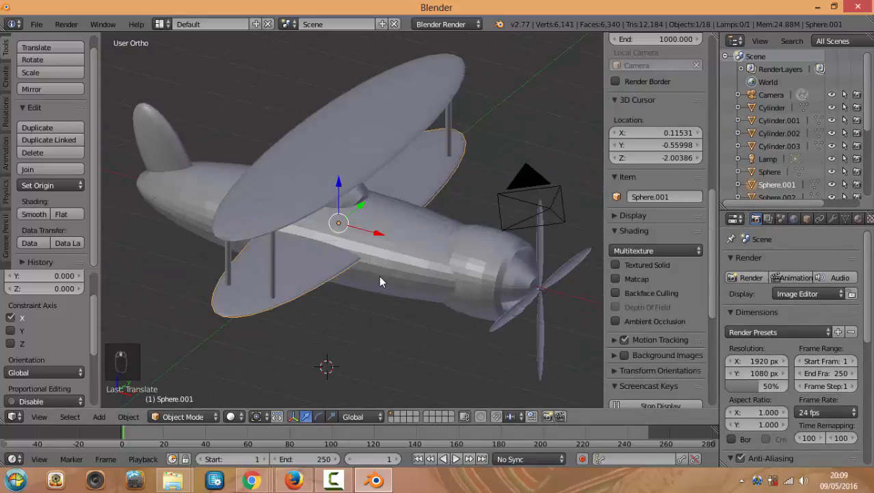
scroll(402, 219, up, 1)
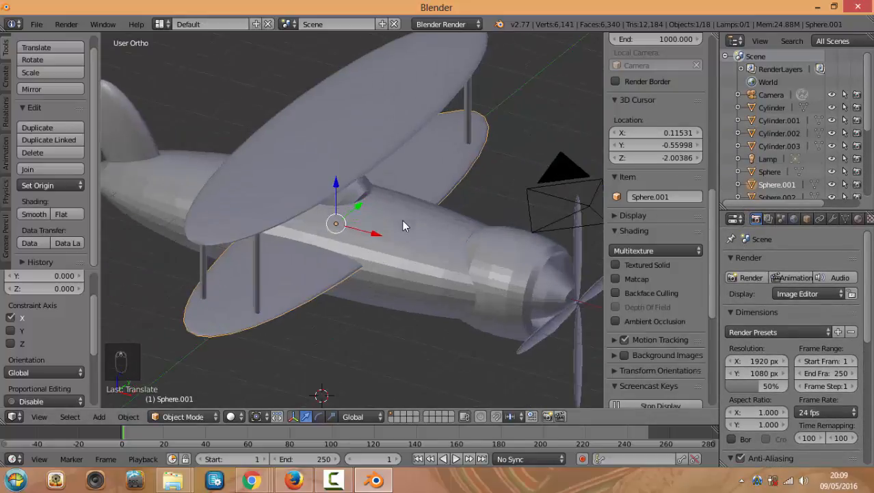
scroll(408, 216, down, 2)
middle_drag(343, 252, 409, 215)
right_click(408, 208)
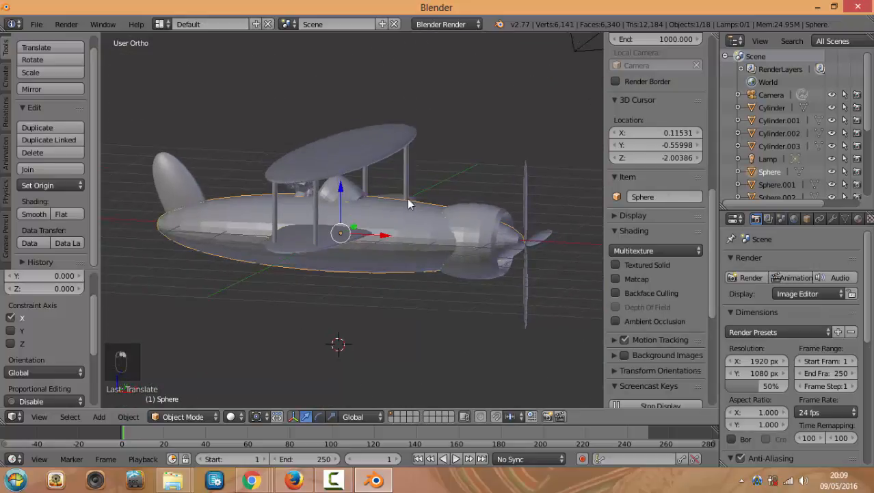
right_click(392, 148)
right_click(178, 180)
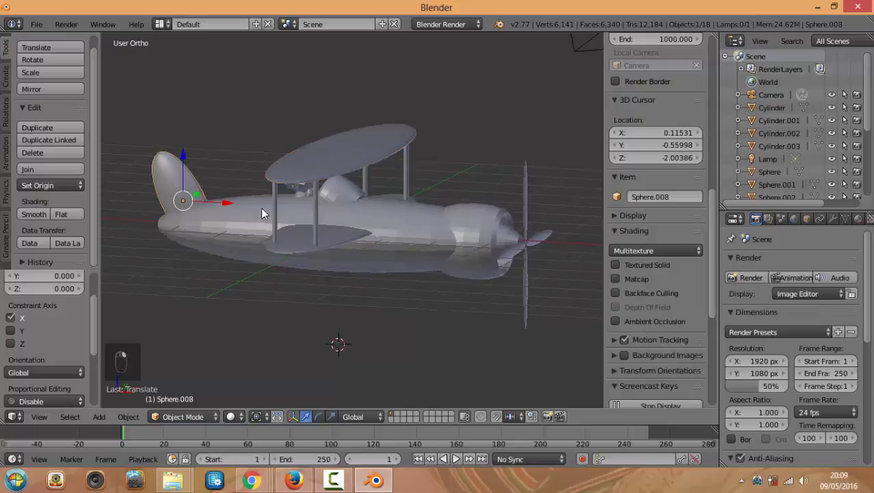
key(KP_1)
right_click(265, 236)
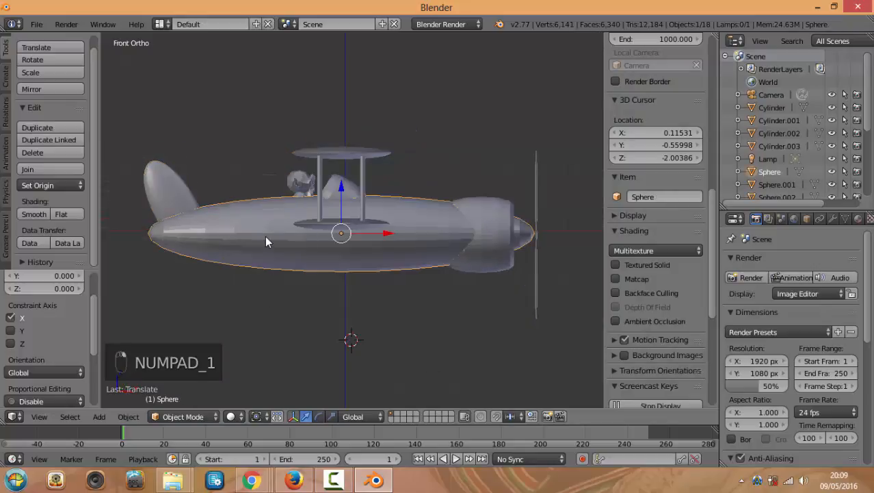
Slide the fuselage along its length, then undo the move
middle_drag(387, 253, 357, 289)
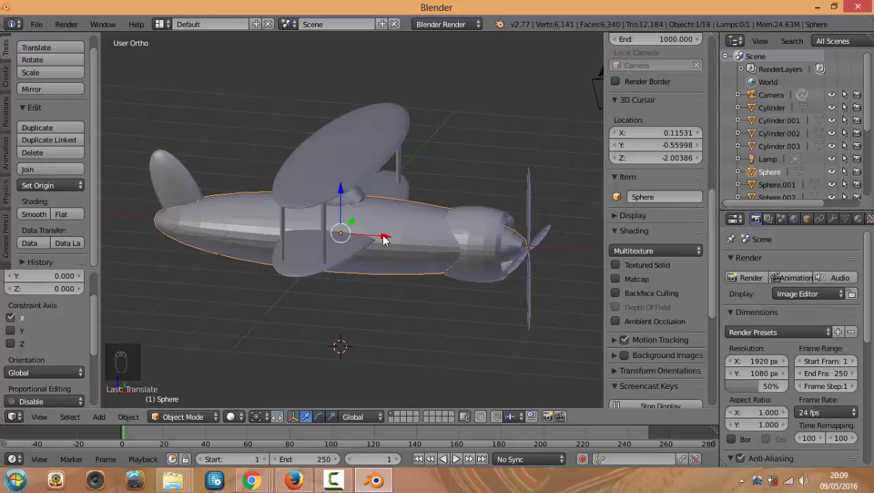
drag(383, 239, 415, 251)
key(ctrl+z)
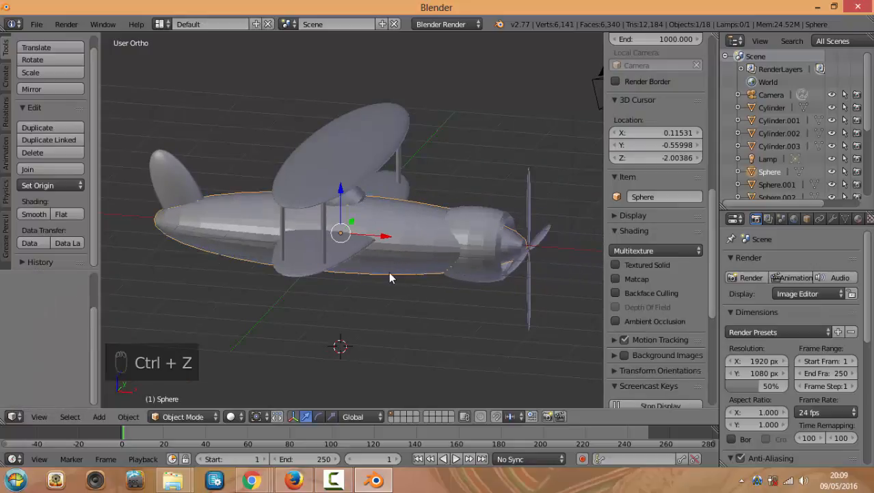
middle_drag(385, 276, 392, 260)
scroll(389, 223, up, 2)
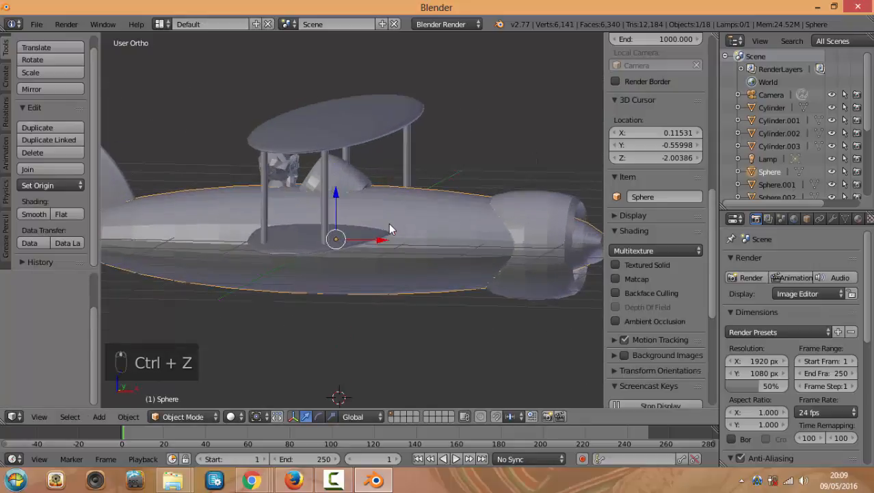
scroll(419, 283, down, 3)
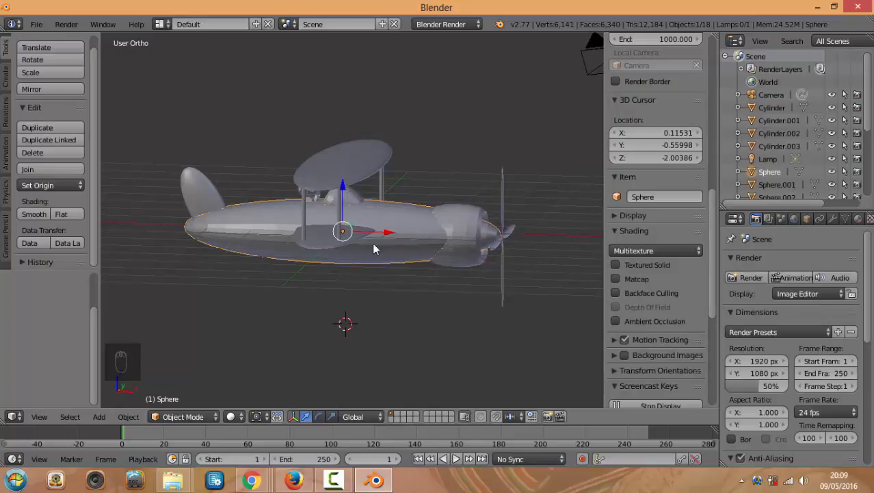
scroll(315, 246, up, 1)
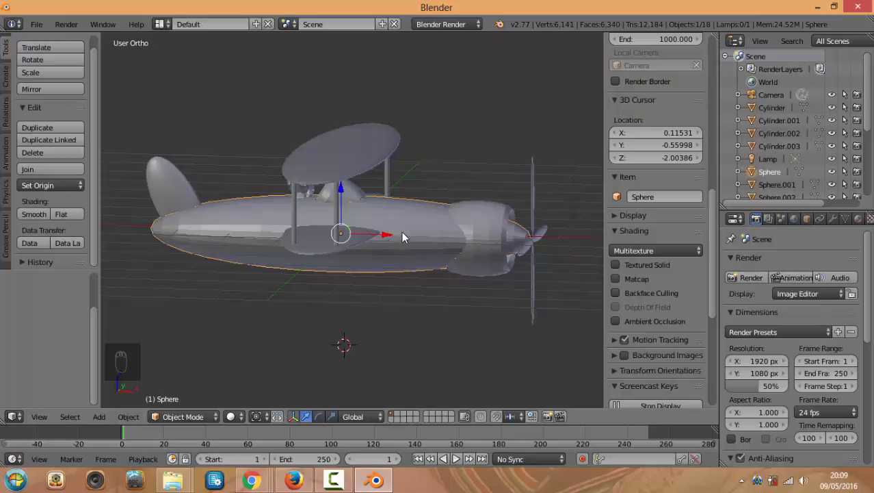
key(KP_1)
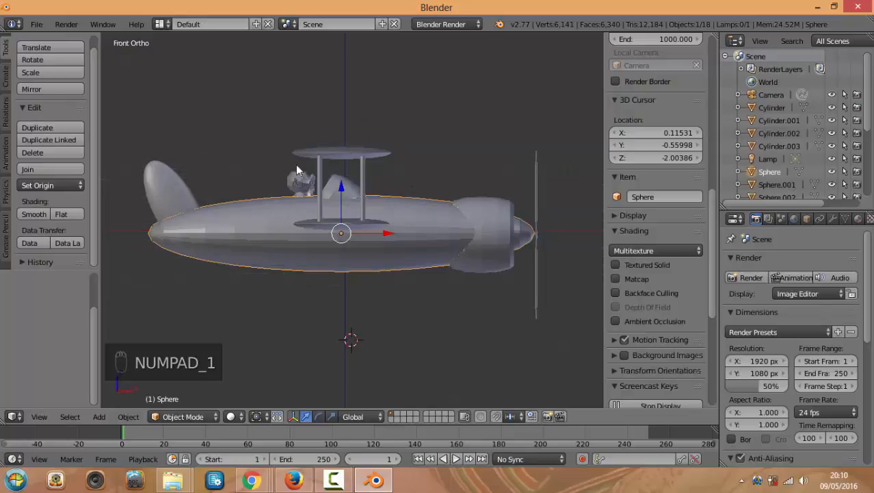
Box-select every biplane part, keeping the fuselage as the active object
key(a)
key(a)
key(b)
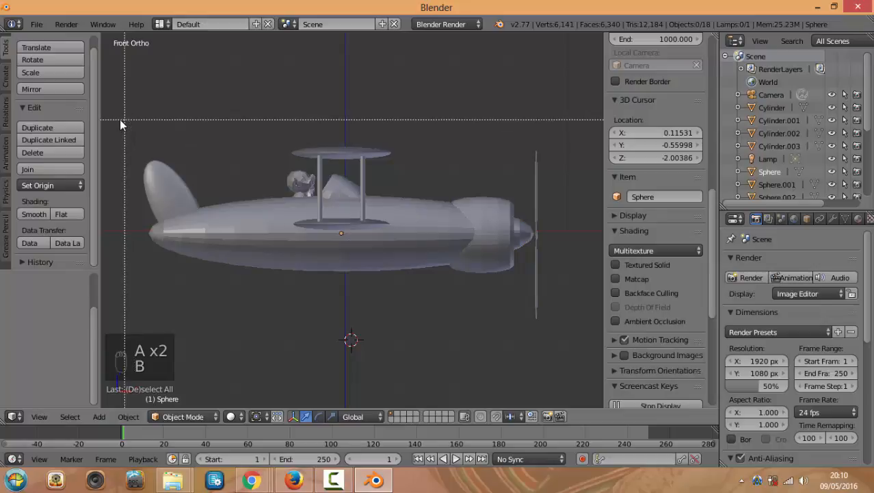
drag(124, 117, 566, 331)
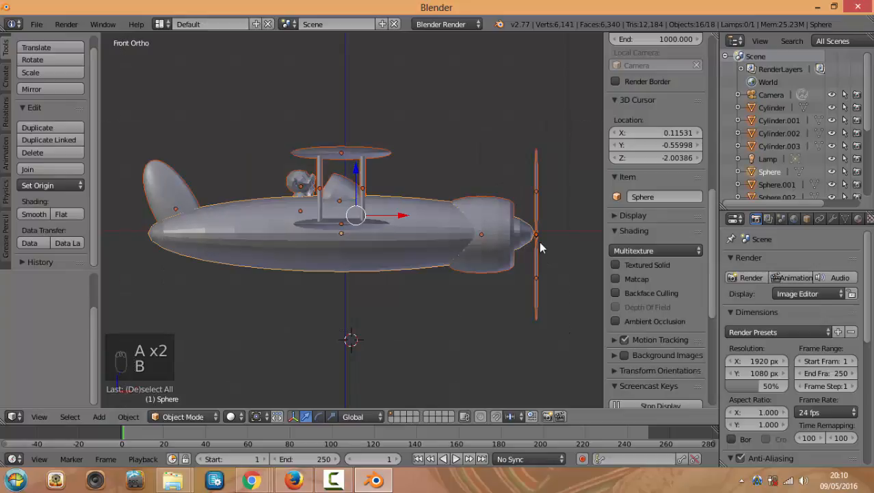
middle_drag(541, 246, 513, 287)
shift+right_click(410, 240)
shift+right_click(411, 239)
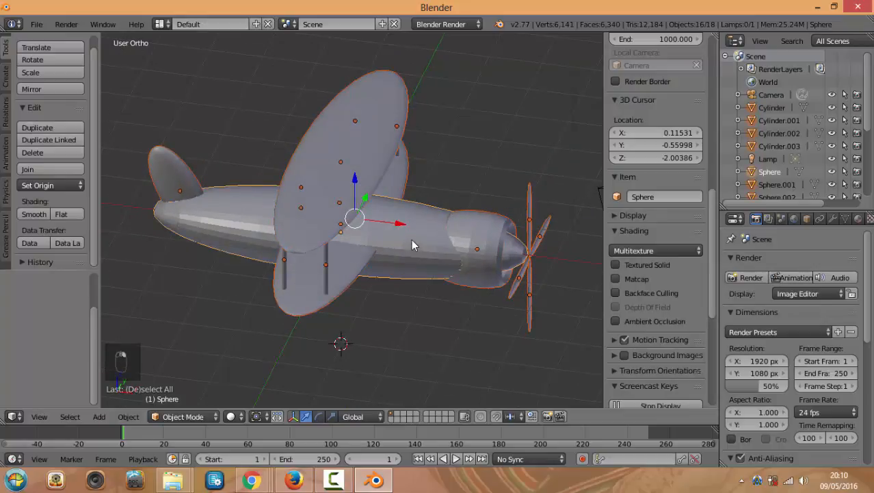
scroll(410, 253, up, 1)
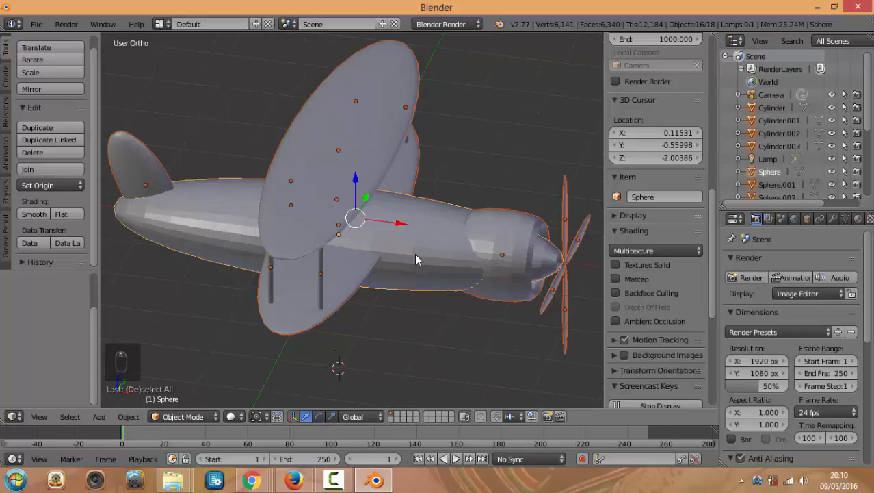
scroll(414, 253, up, 1)
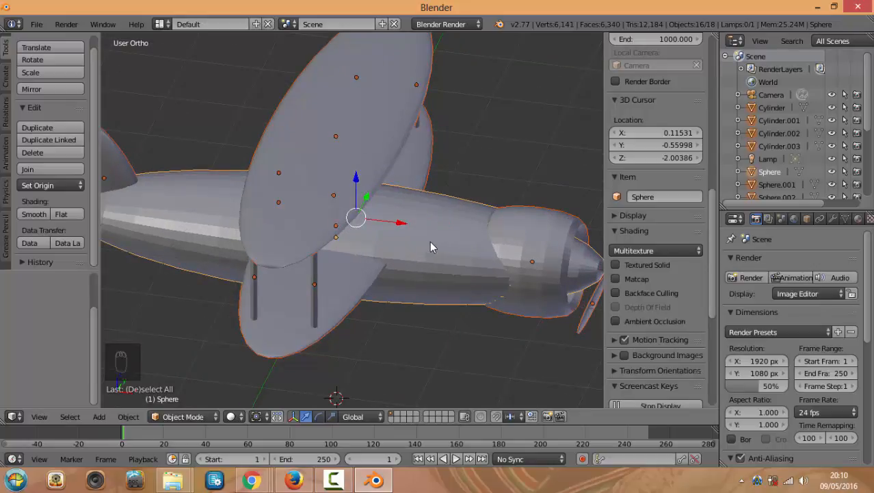
Parent the selected parts to the fuselage with Ctrl+P > Object
key(ctrl+p)
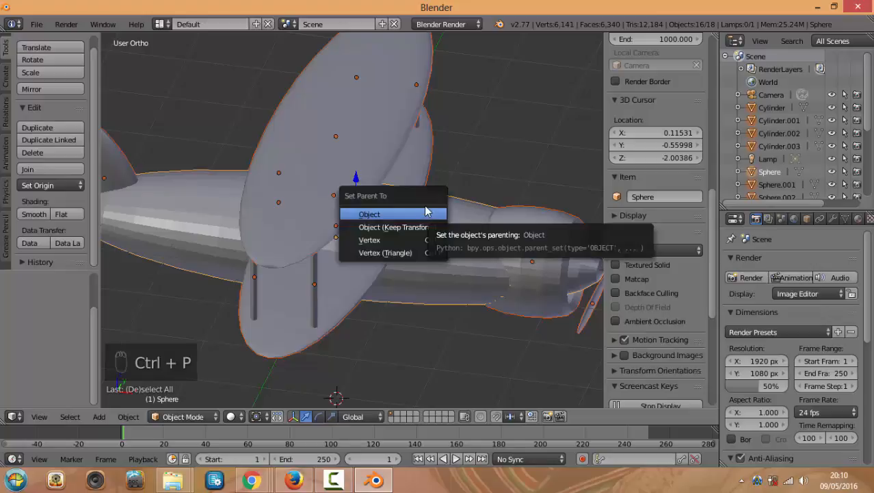
click(387, 215)
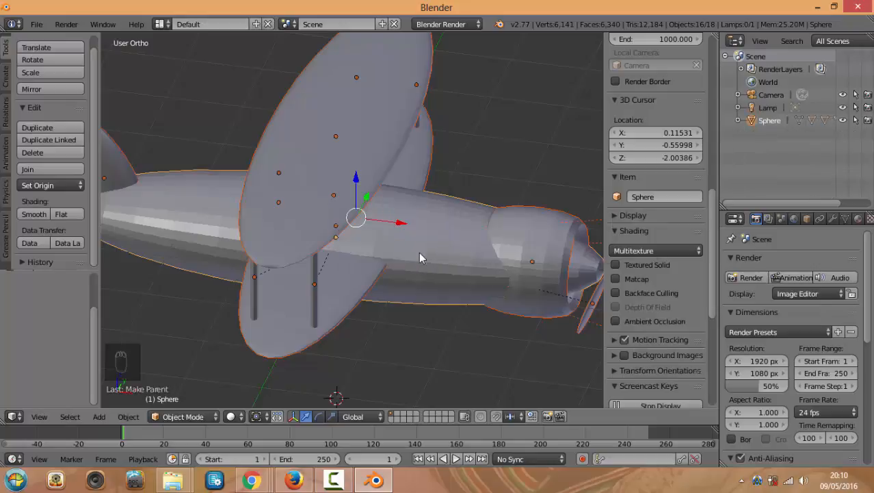
scroll(434, 271, down, 5)
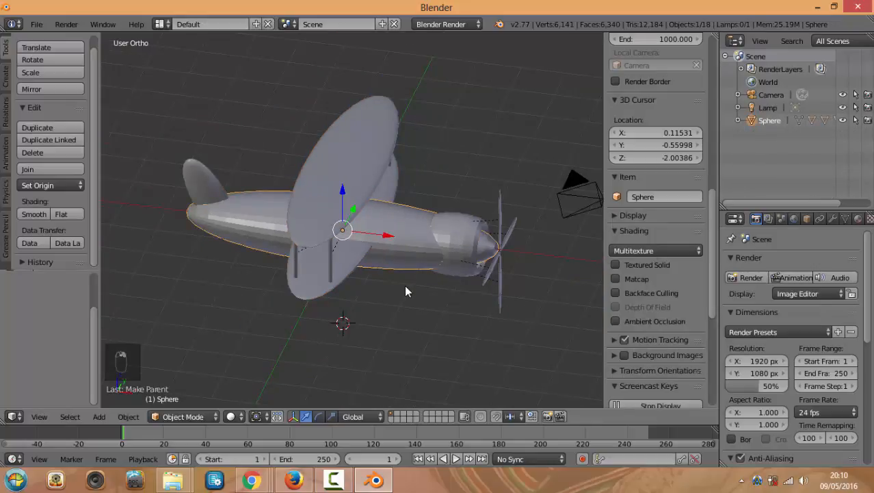
key(KP_1)
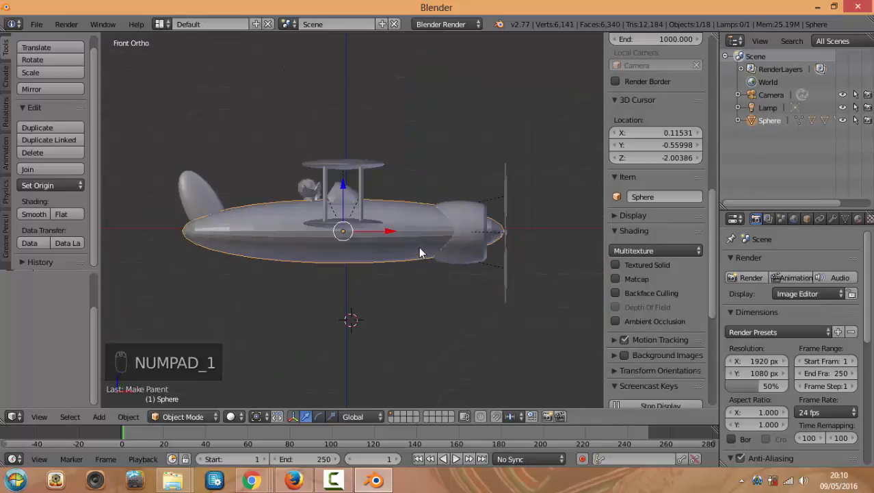
Move the whole parented plane along the X axis
drag(392, 234, 368, 240)
middle_drag(393, 240, 358, 249)
scroll(373, 287, up, 4)
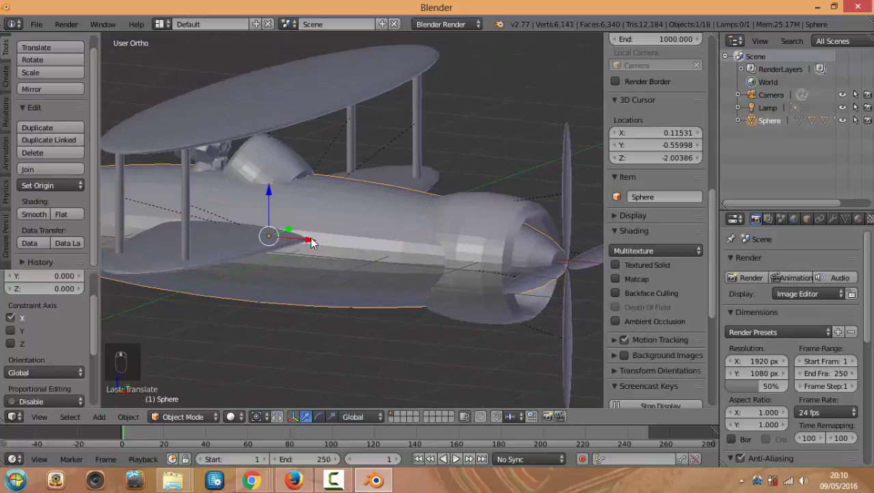
mouse_move(312, 240)
mouse_down()
mouse_move(392, 255)
mouse_move(311, 233)
mouse_up()
scroll(311, 233, down, 4)
middle_drag(416, 295, 455, 285)
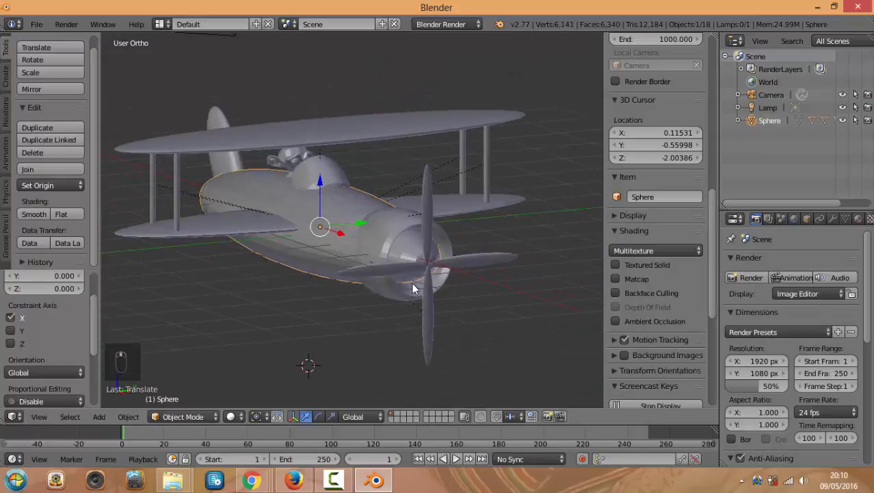
scroll(459, 284, up, 3)
Select each propeller blade and the fuselage in turn to confirm they move together
right_click(500, 285)
right_click(429, 285)
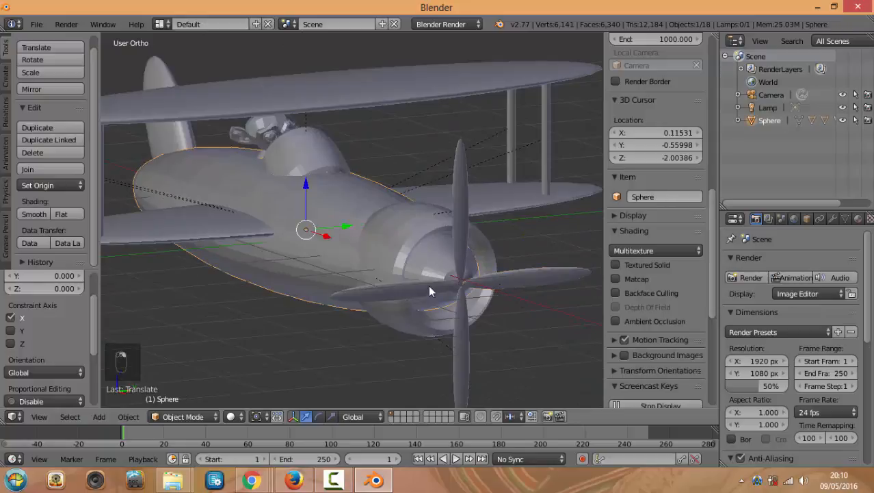
right_click(464, 214)
right_click(406, 288)
middle_drag(422, 299, 471, 319)
scroll(513, 283, down, 4)
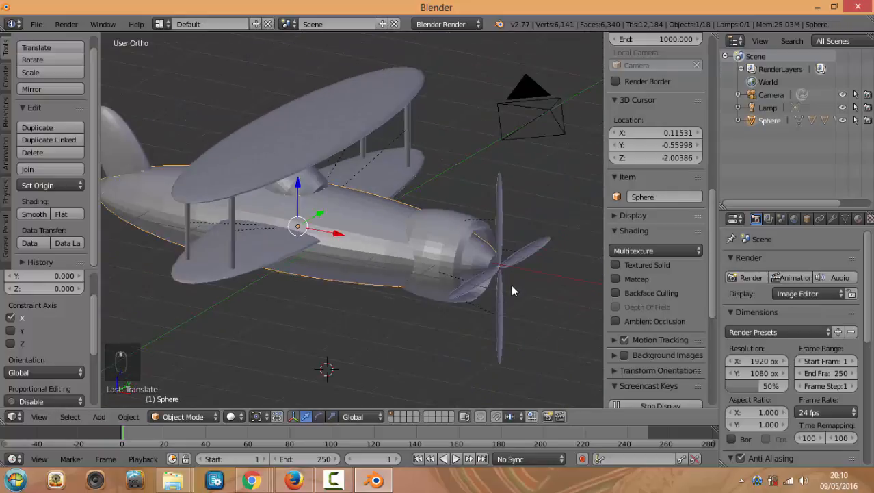
middle_drag(513, 288, 498, 274)
right_click(517, 263)
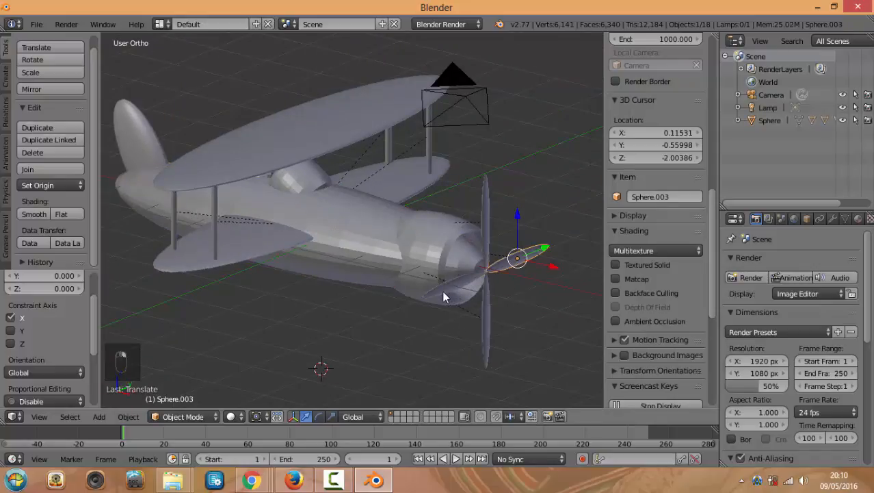
right_click(442, 290)
right_click(492, 304)
right_click(517, 262)
right_click(485, 229)
right_click(435, 296)
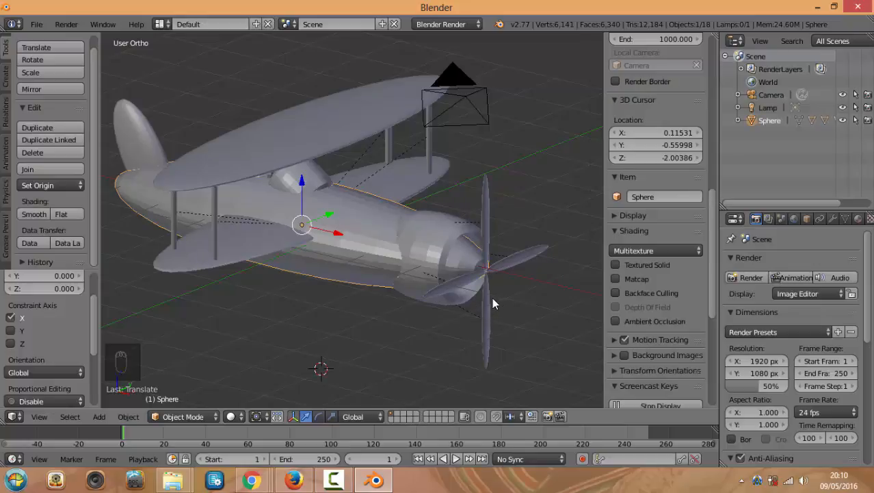
key(KP_0)
View the biplane through the scene camera, select the camera and open the 3D View's View menu
scroll(424, 263, up, 3)
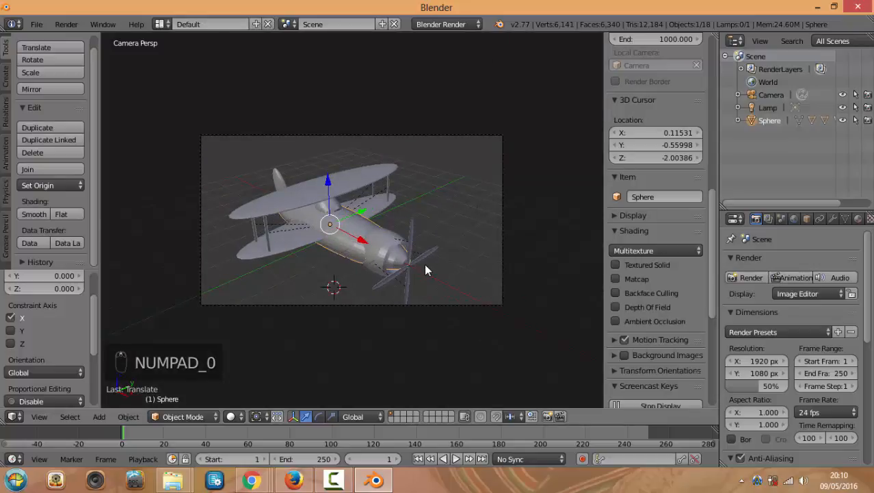
key(KP_0)
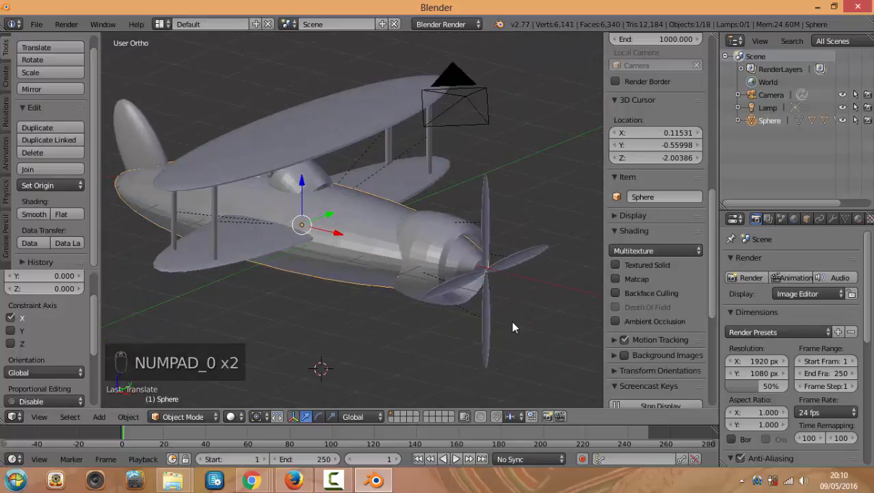
key(KP_0)
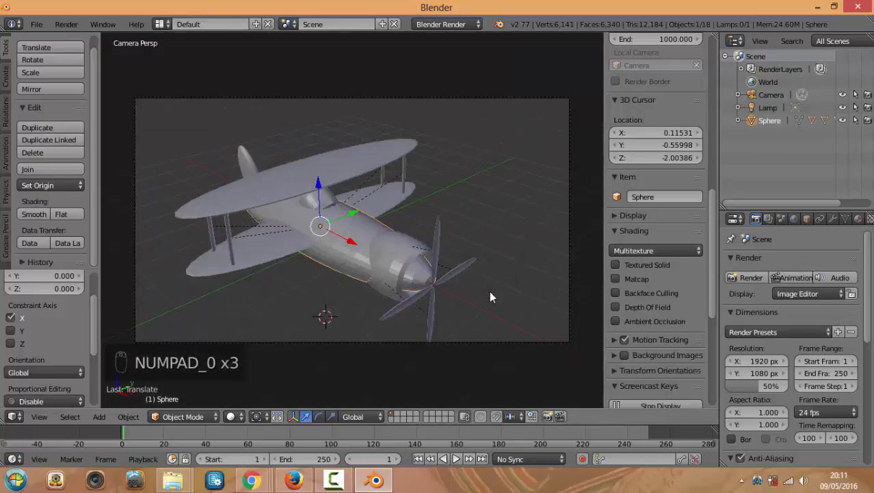
key(KP_0)
key(KP_0)
scroll(474, 295, up, 2)
scroll(476, 297, down, 2)
right_click(492, 337)
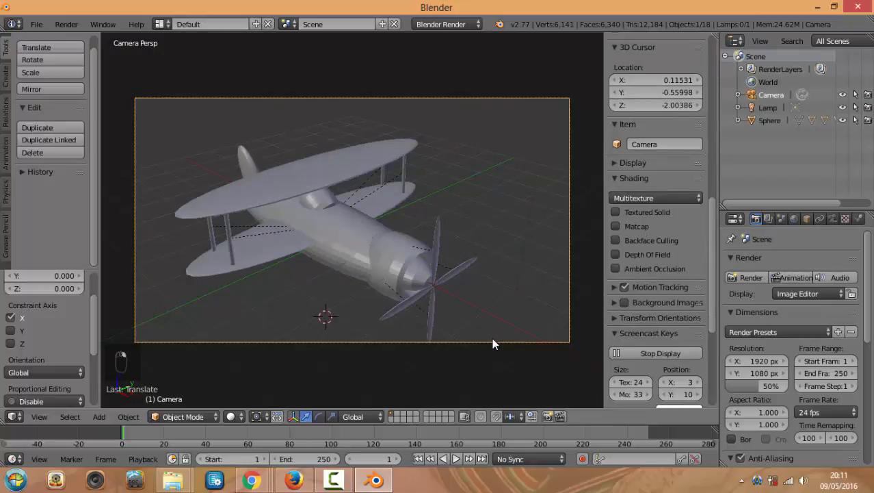
key(KP_0)
key(KP_0)
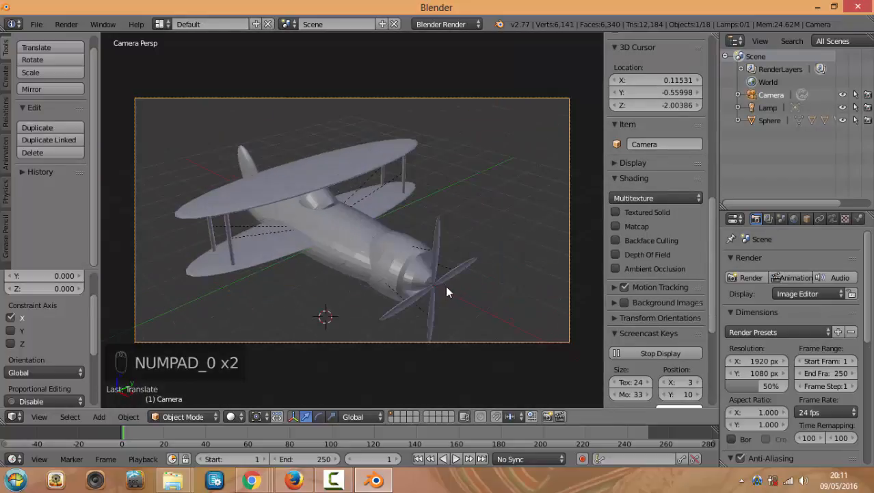
scroll(452, 294, down, 1)
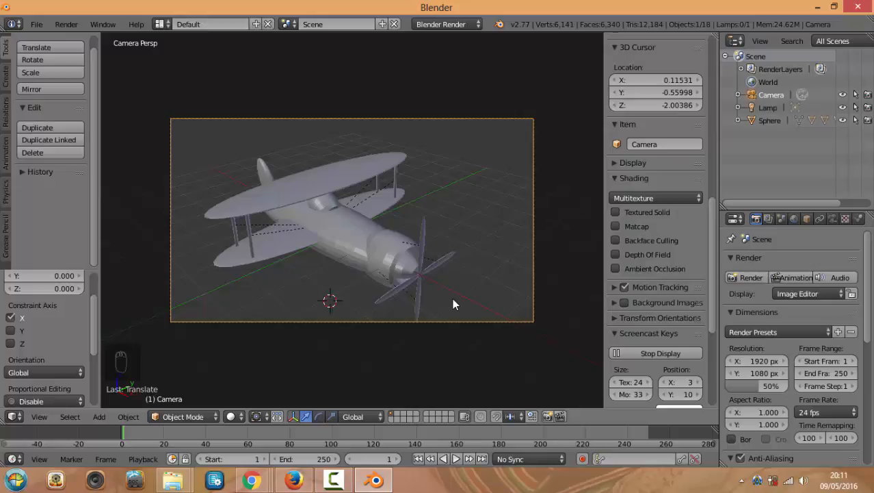
click(33, 25)
click(48, 417)
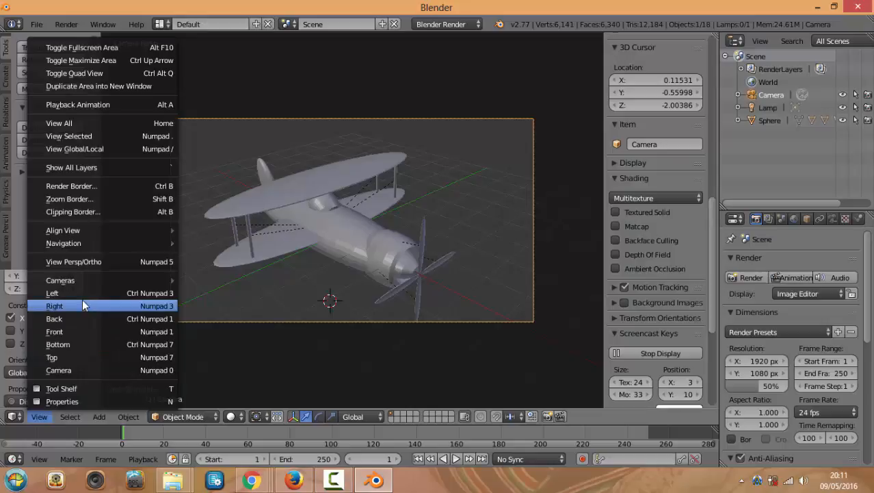
Switch the viewport to Quad View and zoom out to see the camera
click(120, 76)
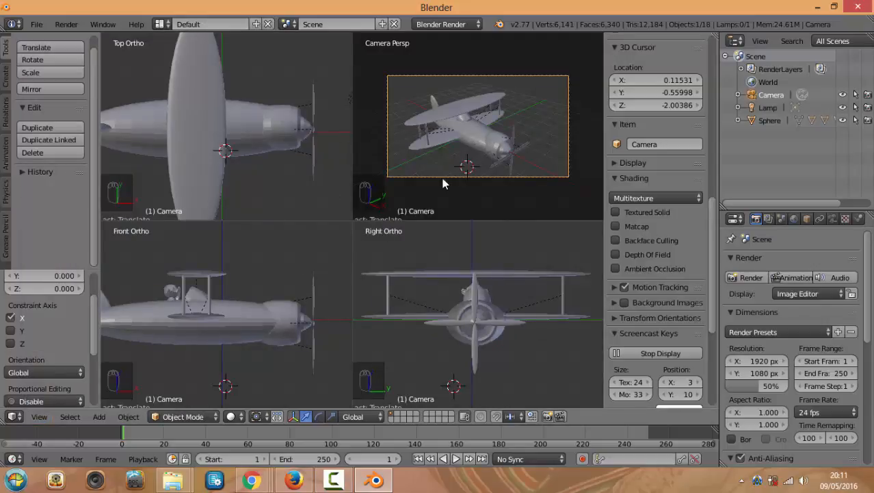
scroll(424, 199, down, 3)
scroll(250, 209, down, 2)
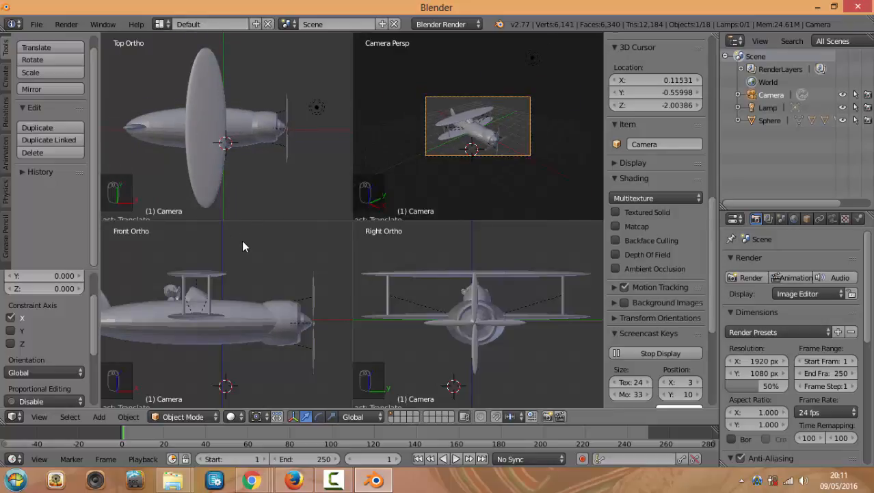
scroll(287, 229, down, 2)
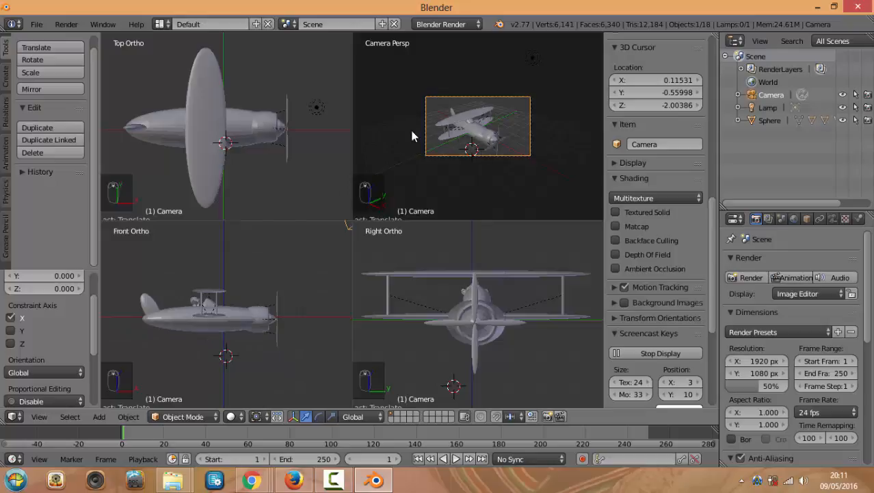
scroll(411, 130, down, 2)
scroll(316, 150, down, 3)
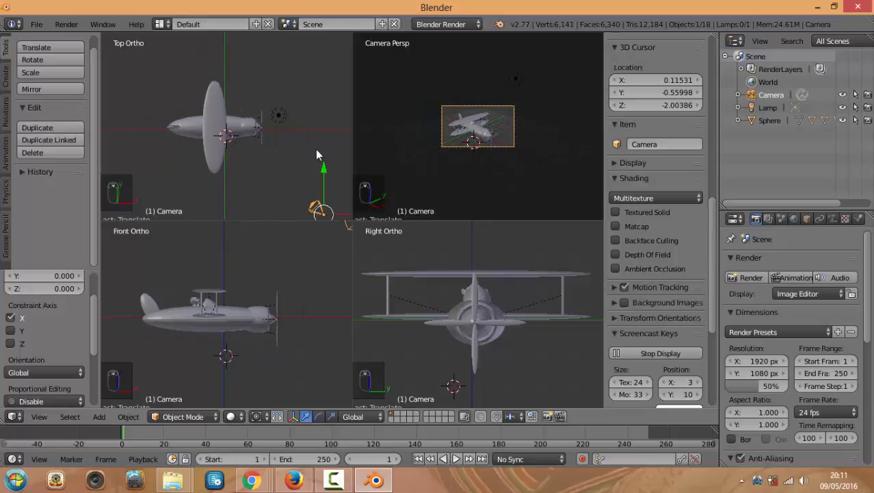
scroll(286, 172, down, 1)
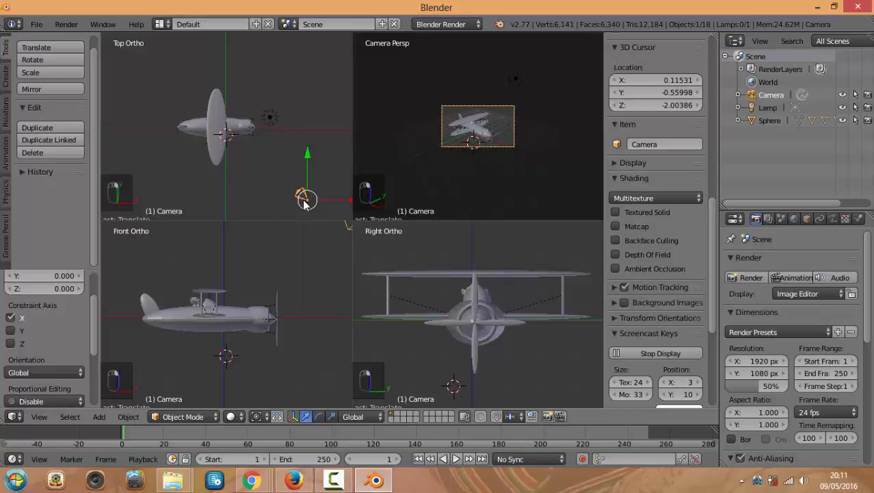
Move and rotate the camera in the top view to face the biplane's side
key(g)
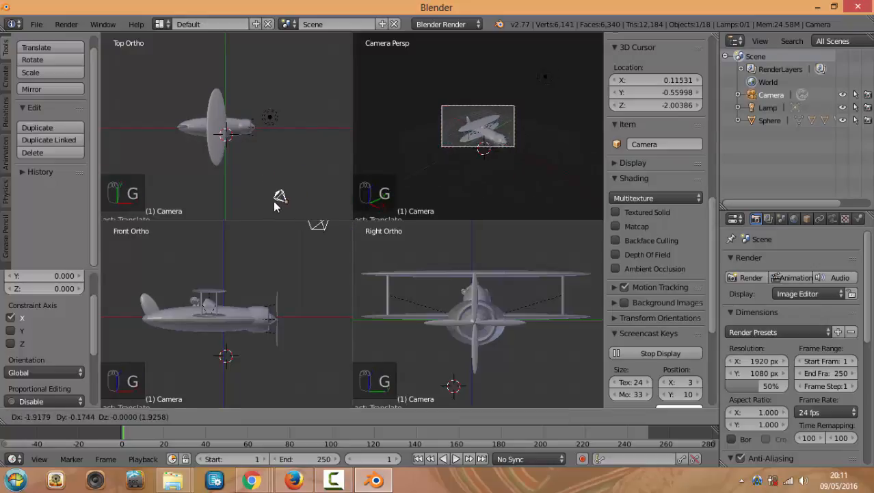
click(261, 195)
scroll(292, 266, down, 1)
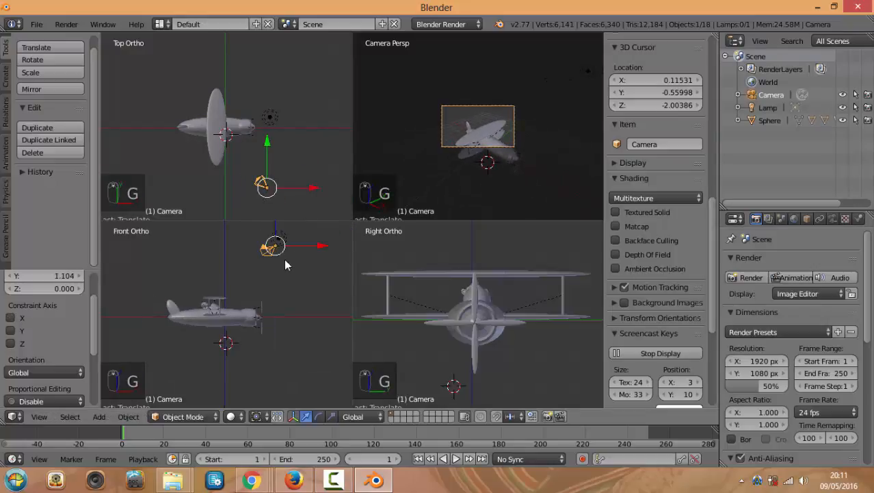
key(r)
click(283, 250)
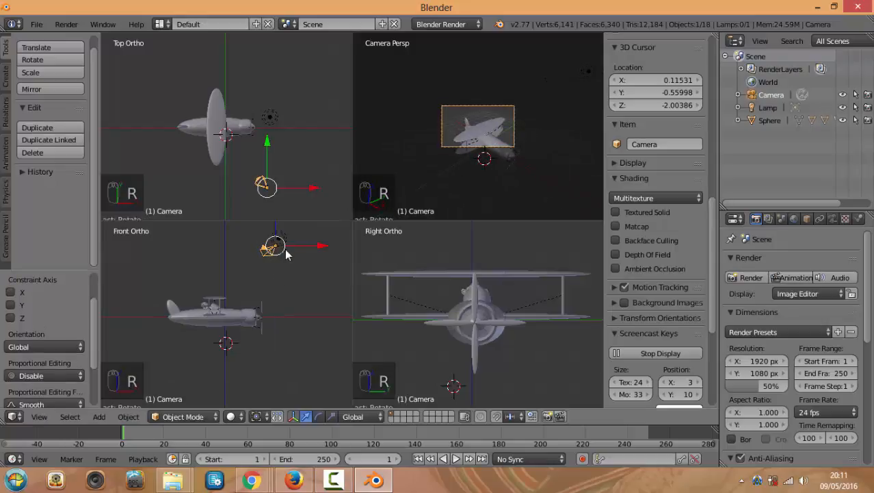
key(g)
click(286, 273)
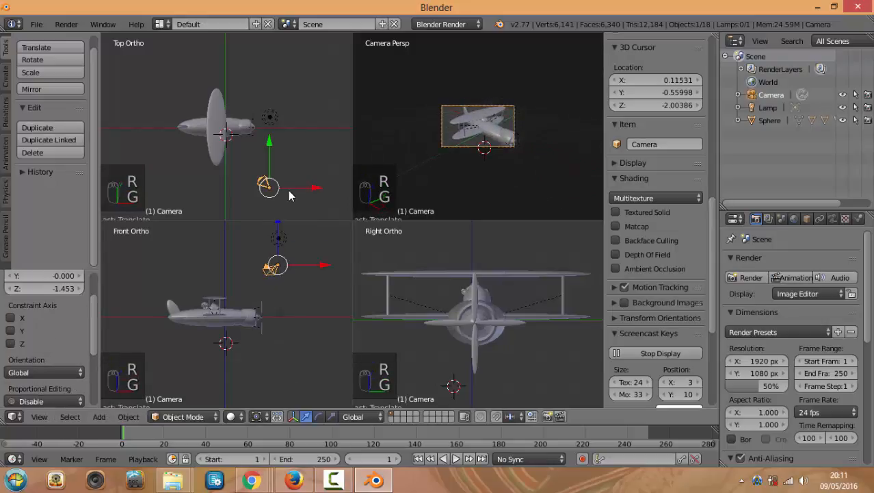
key(g)
key(g)
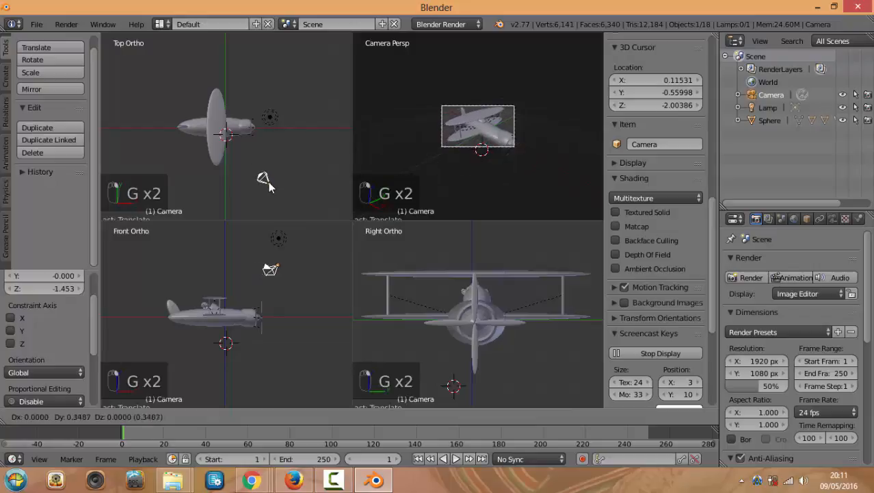
click(274, 189)
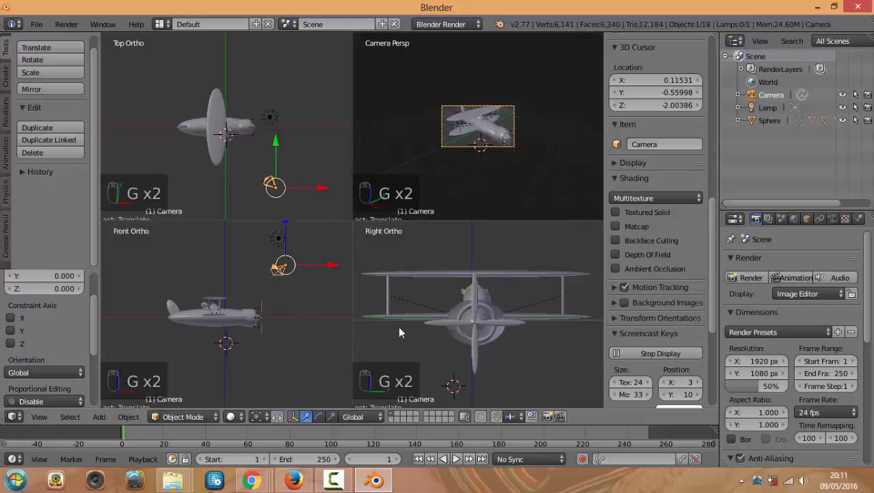
scroll(398, 326, down, 5)
Lower and rotate the camera in the side view, then return to a single view
key(g)
click(403, 308)
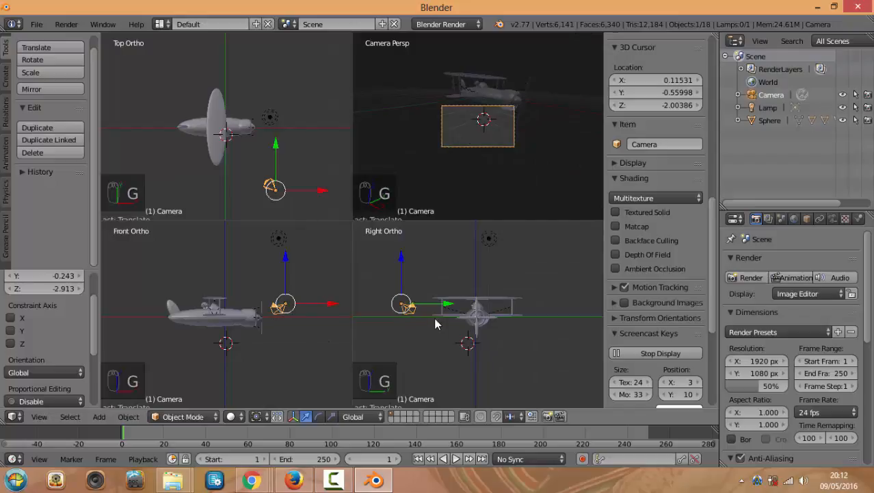
key(r)
click(475, 186)
key(r)
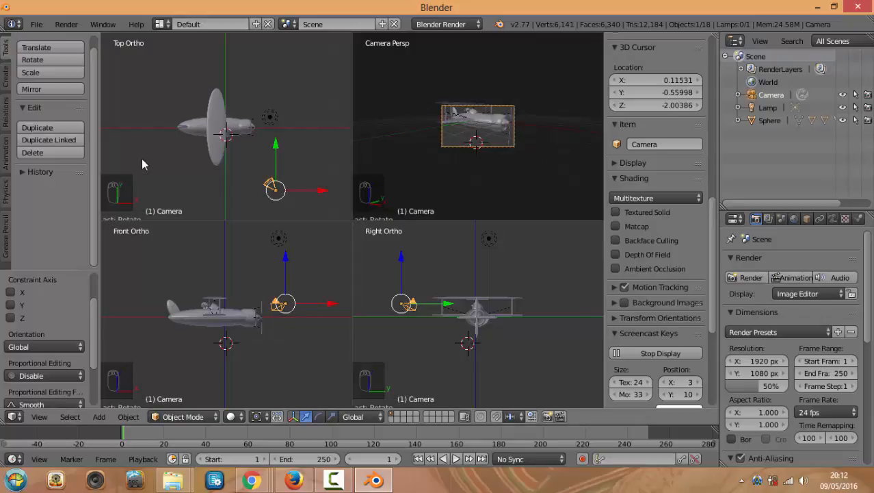
key(ctrl+alt+q)
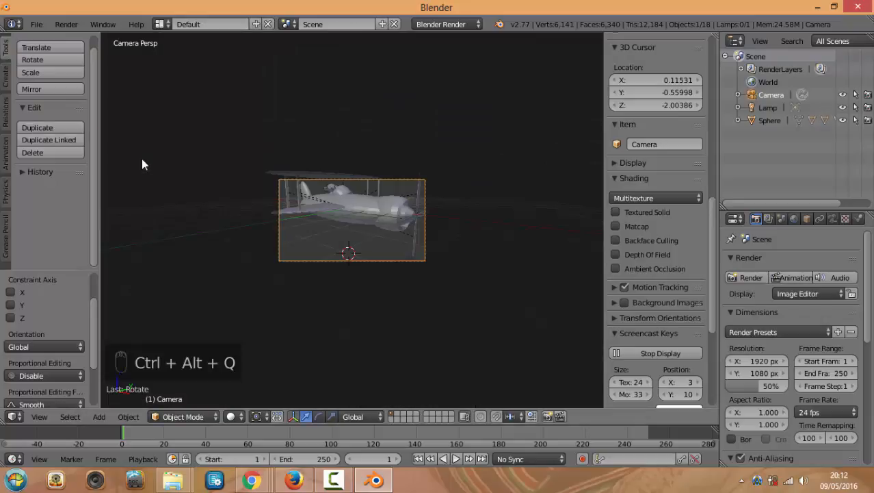
Move the camera closer so the biplane fills the frame, then render the view
scroll(306, 234, up, 2)
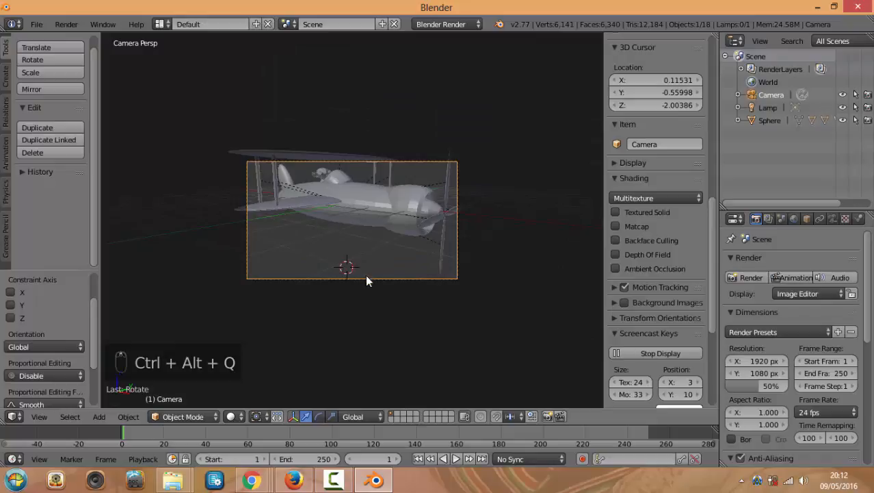
key(g)
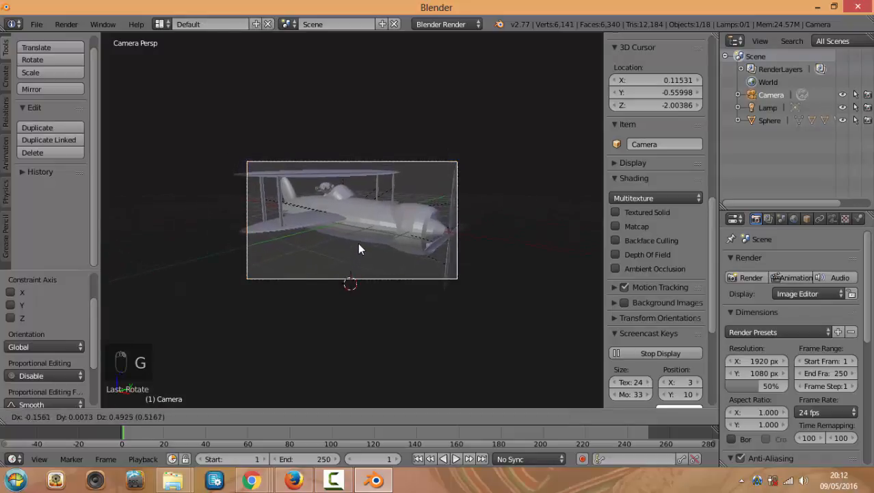
click(344, 236)
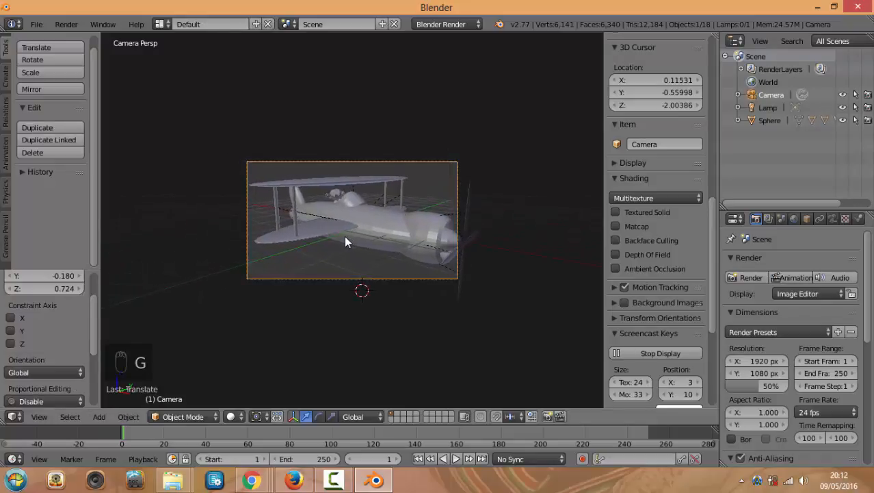
scroll(370, 256, up, 3)
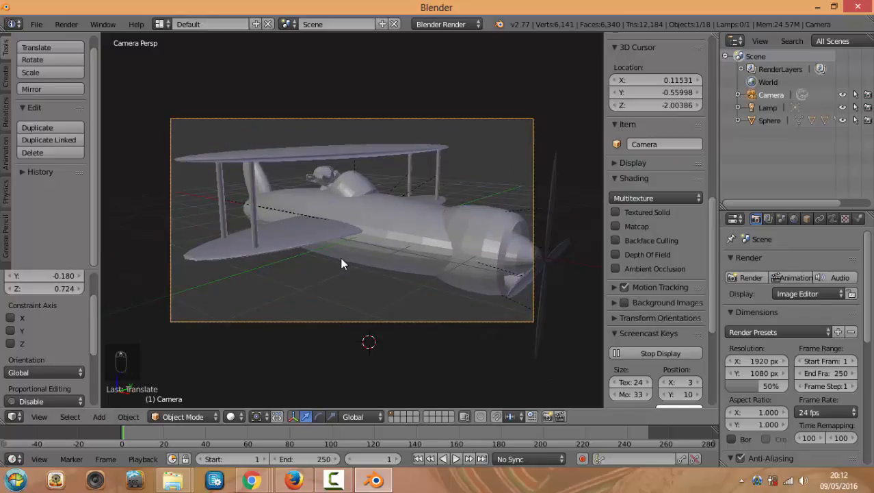
click(750, 278)
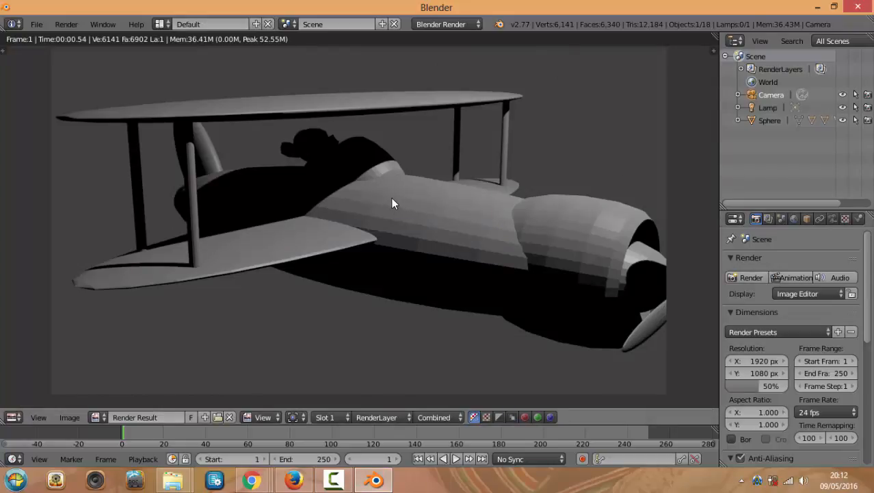
scroll(407, 217, down, 2)
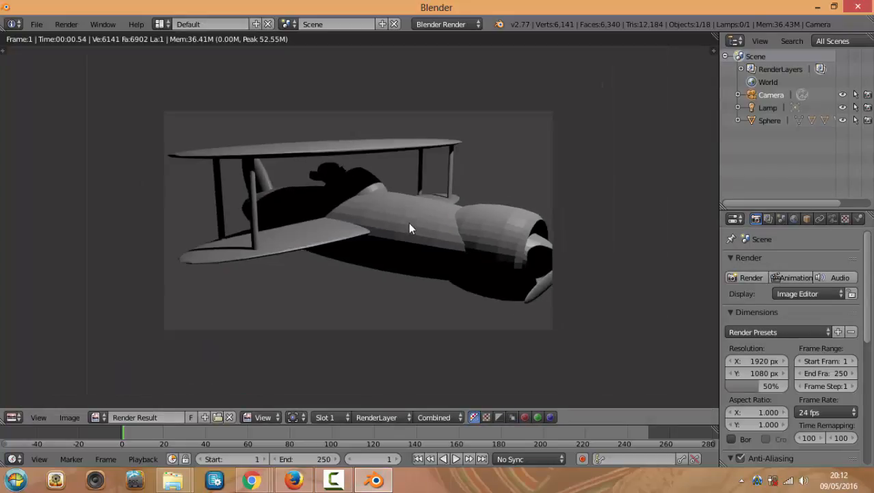
scroll(406, 229, up, 1)
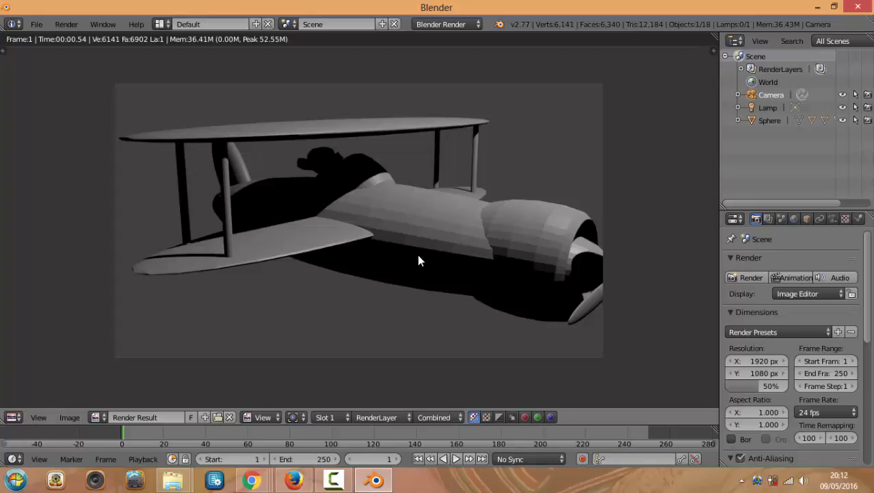
key(Escape)
mouse_move(418, 253)
middle_down()
mouse_move(430, 266)
mouse_move(421, 259)
middle_up()
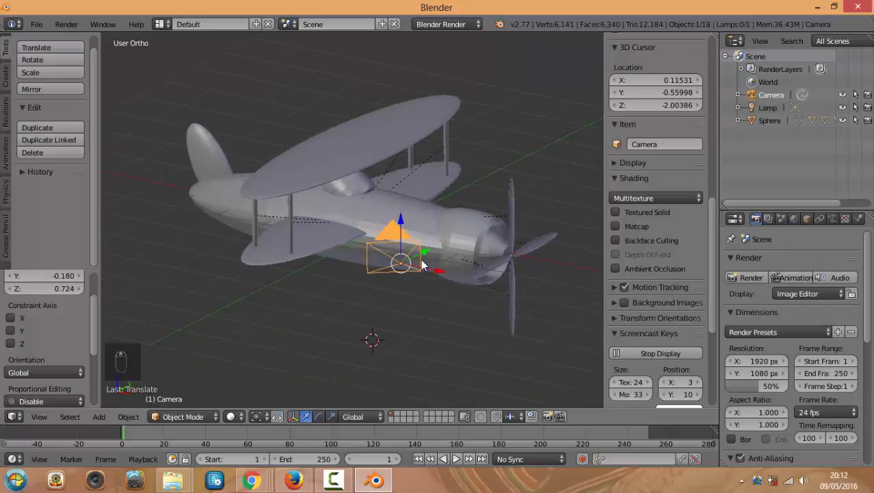
key(KP_0)
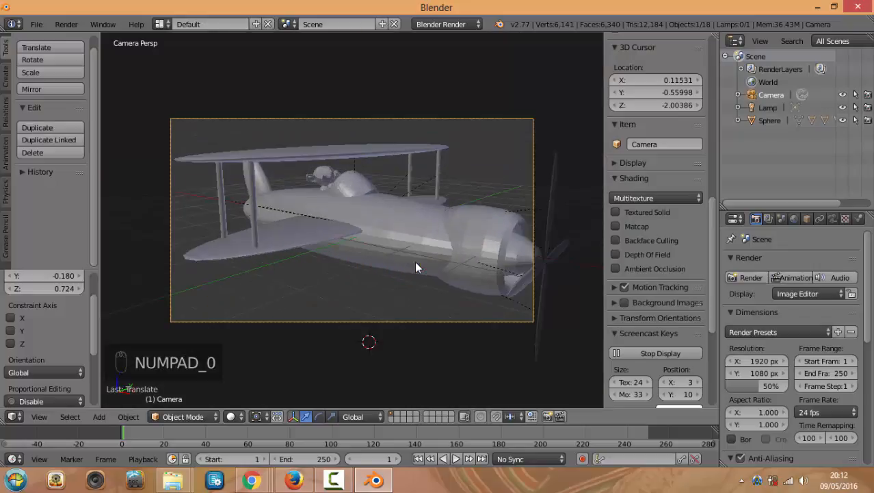
key(F12)
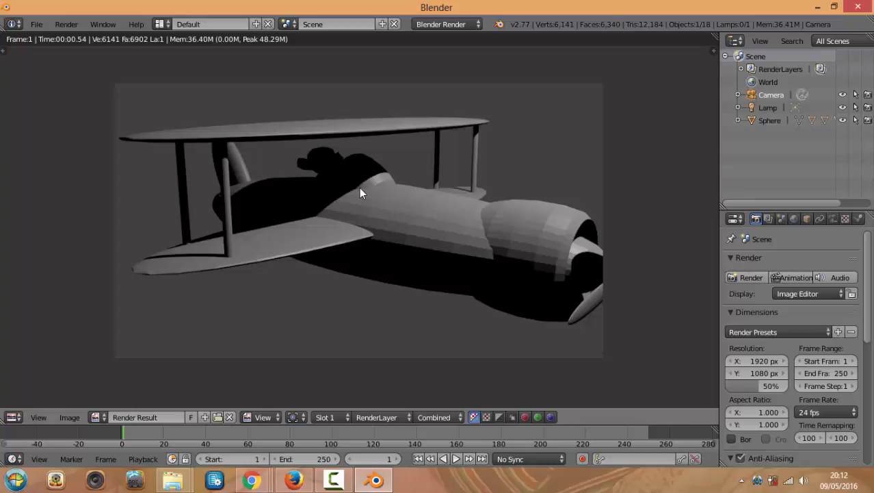
key(Escape)
middle_drag(387, 219, 424, 277)
key(KP_7)
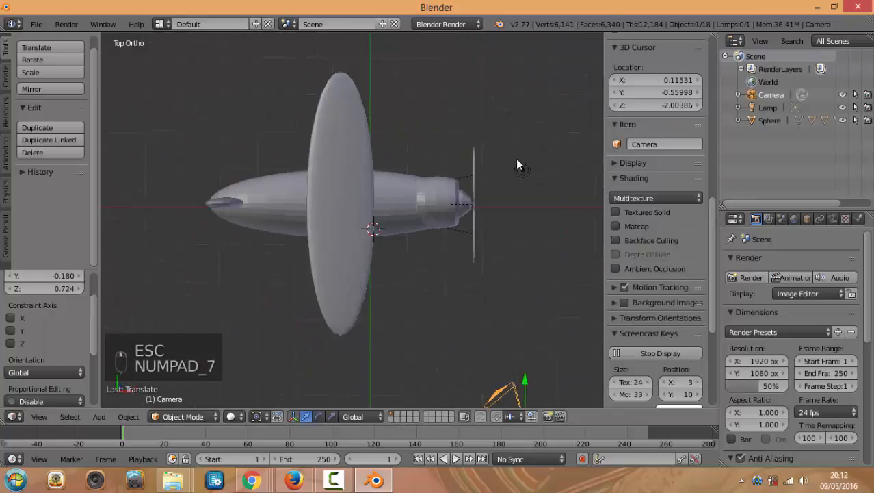
Duplicate the Lamp and place the Lamp.001 copy below the plane
right_click(527, 170)
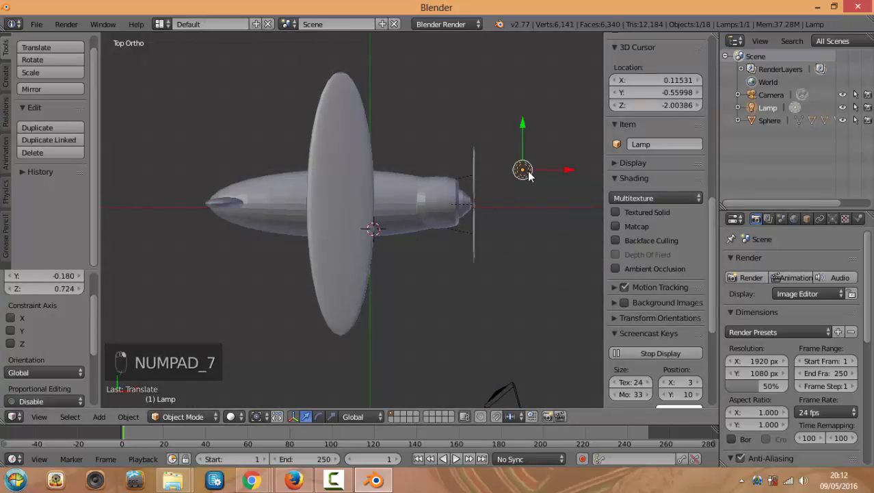
key(shift+d)
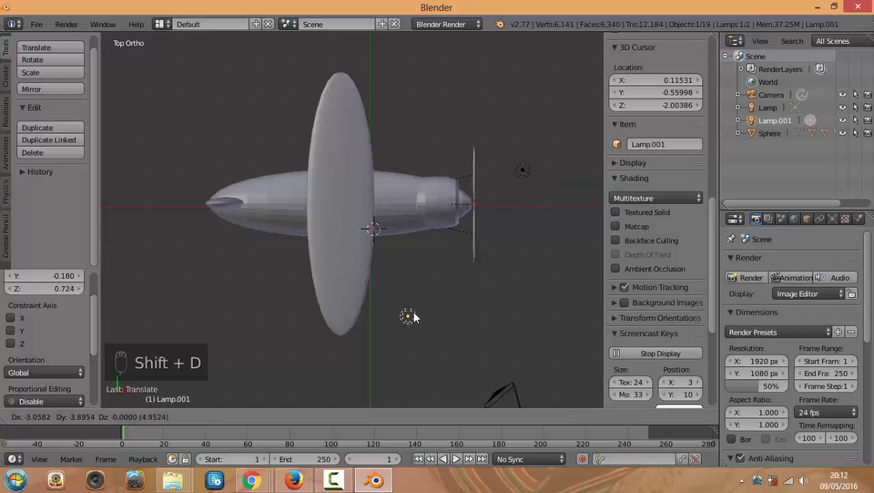
click(409, 315)
middle_drag(508, 290, 457, 177)
Test-render the two-lamp scene through the camera, then select the original Lamp from top view
key(KP_0)
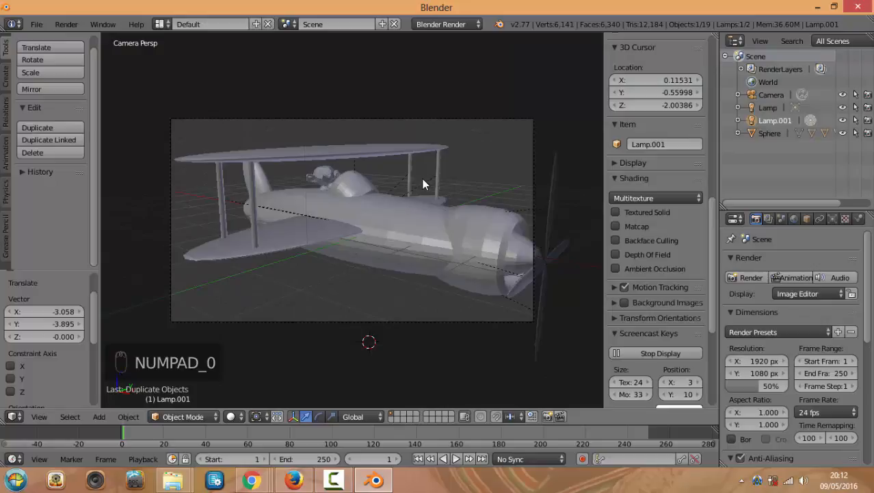
key(F12)
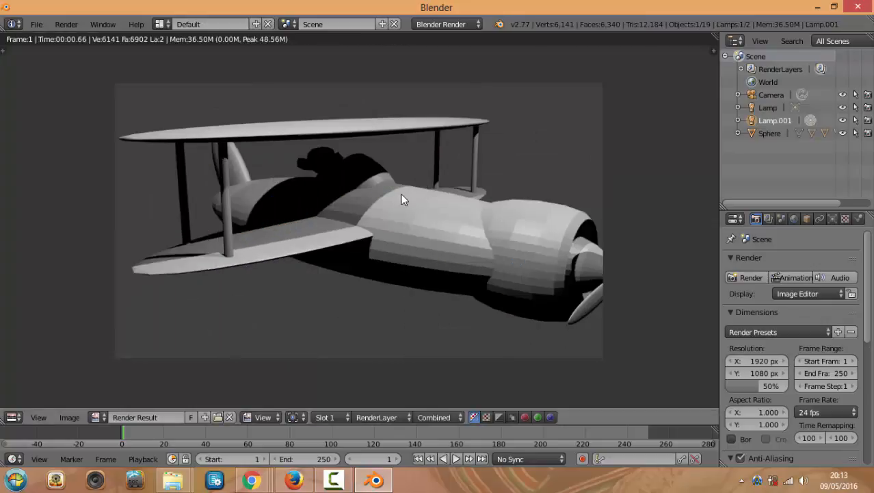
key(Escape)
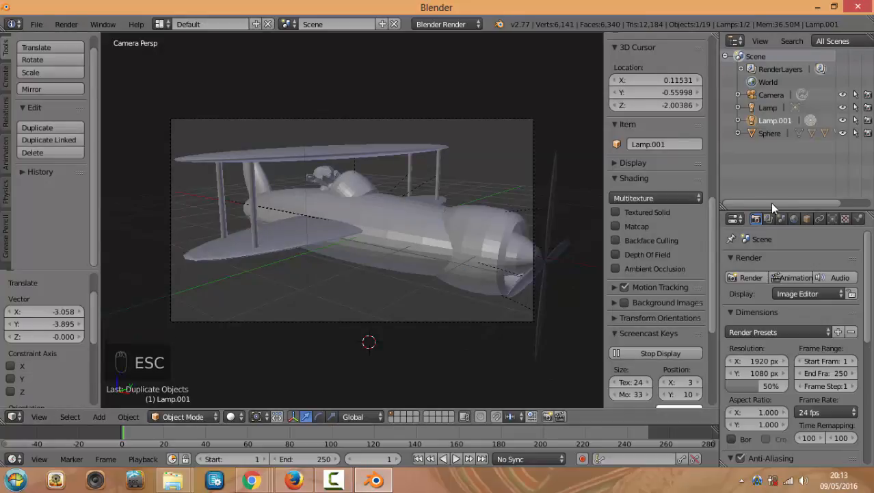
middle_drag(484, 203, 508, 220)
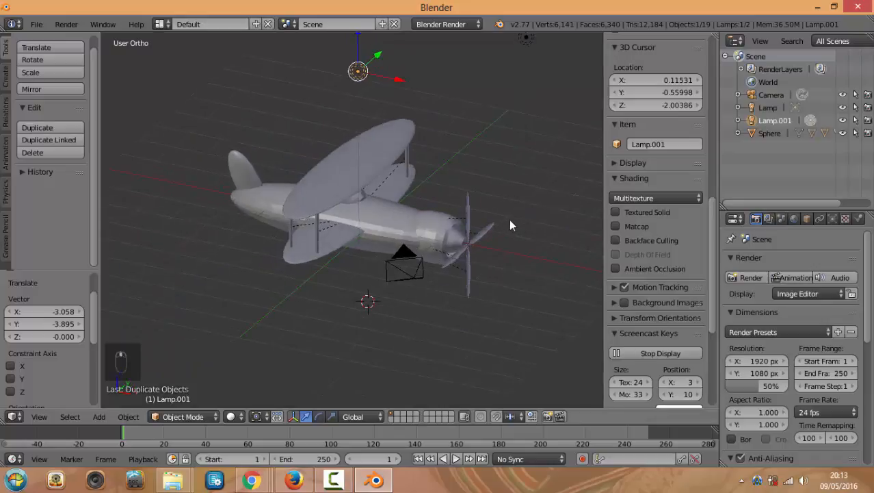
key(KP_7)
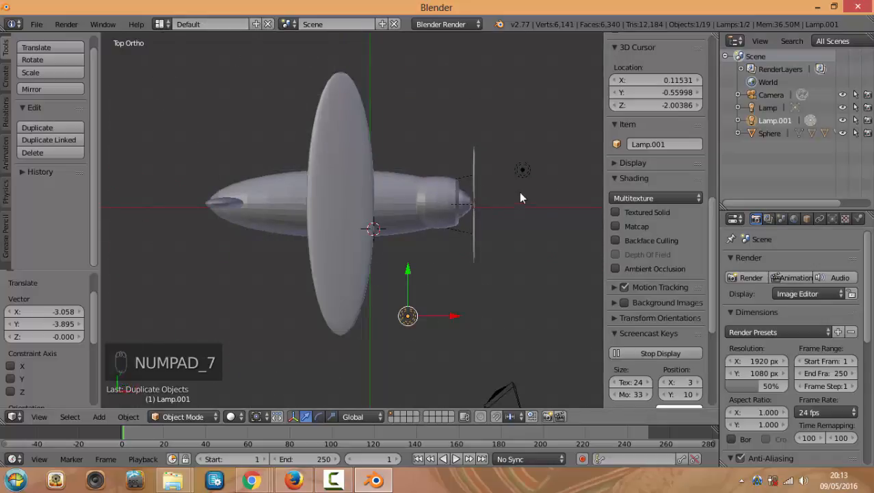
right_click(523, 171)
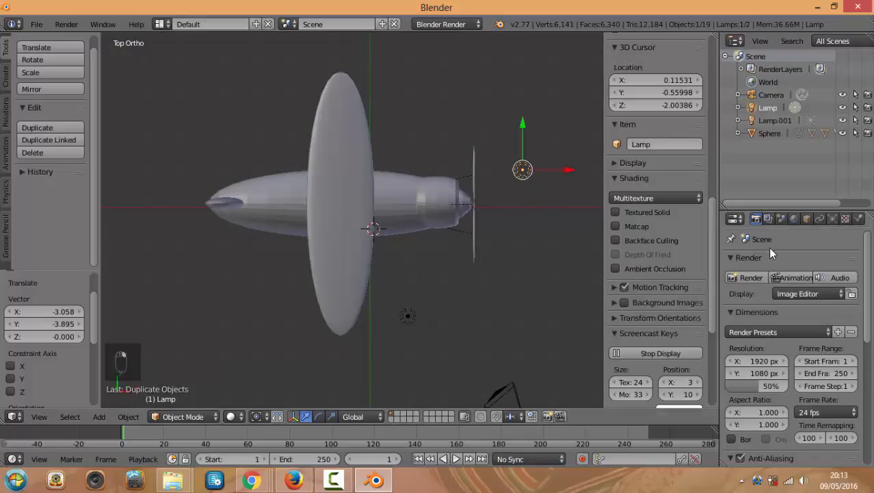
Enable the world's Ambient Occlusion at factor 1.00 and render the biplane with F12
click(794, 218)
scroll(771, 351, down, 2)
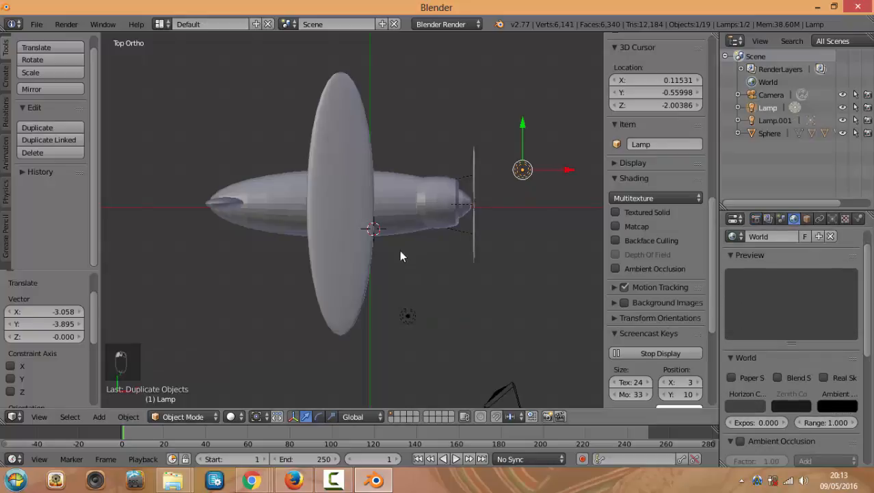
scroll(818, 359, down, 2)
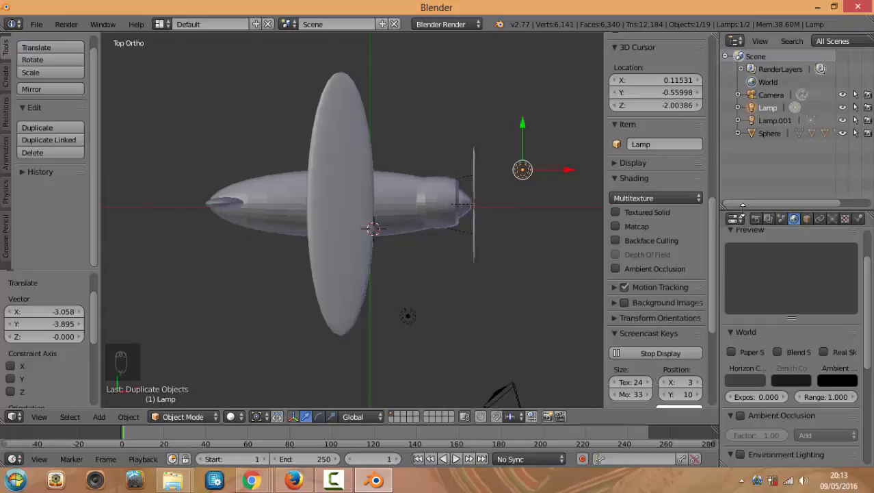
scroll(855, 267, up, 1)
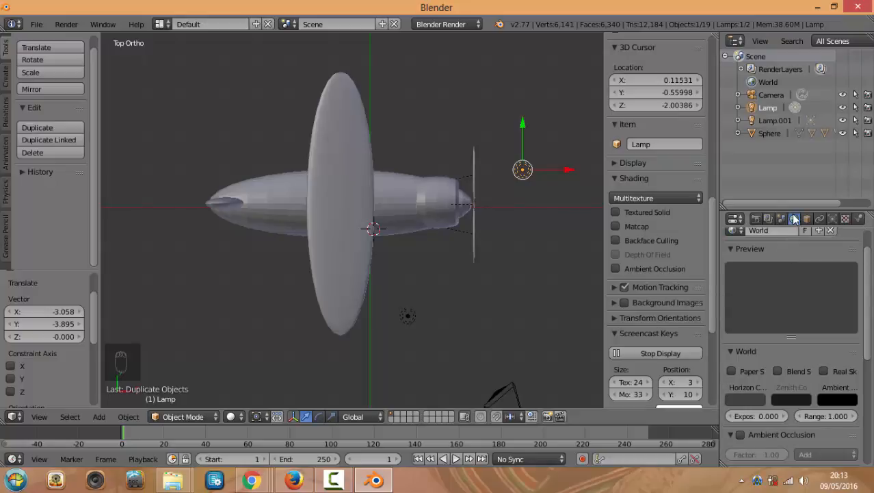
scroll(786, 325, down, 1)
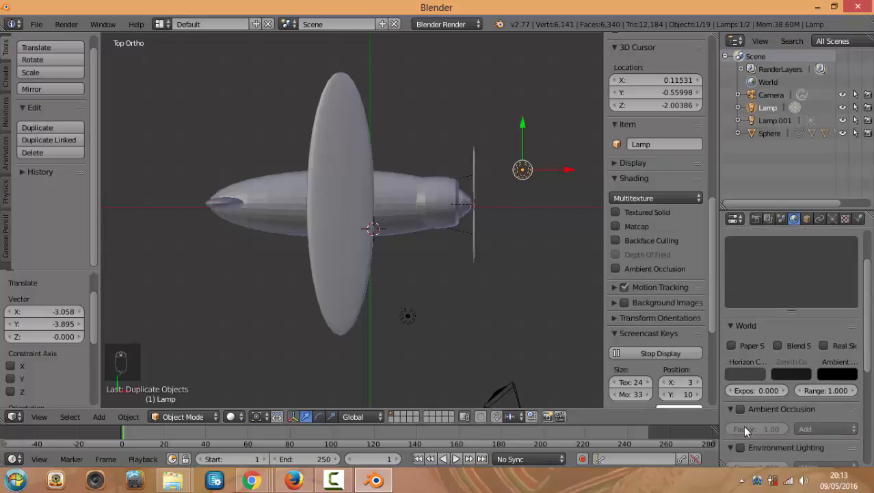
click(741, 407)
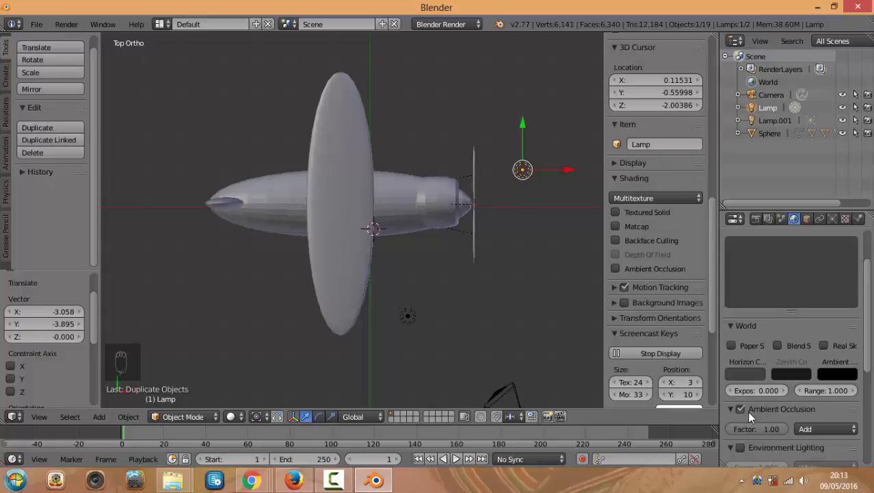
key(F12)
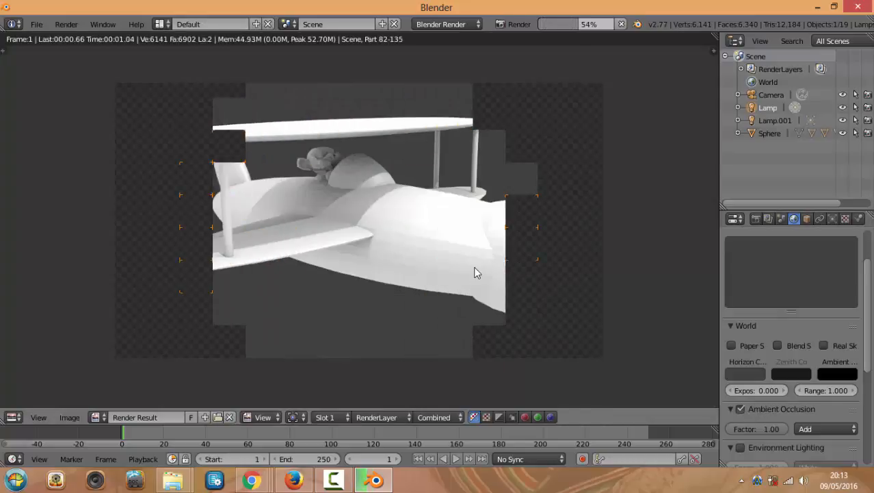
Close the ambient-occlusion render, orbit to an angled view, and select the duplicated lamp Lamp.001
scroll(476, 272, up, 2)
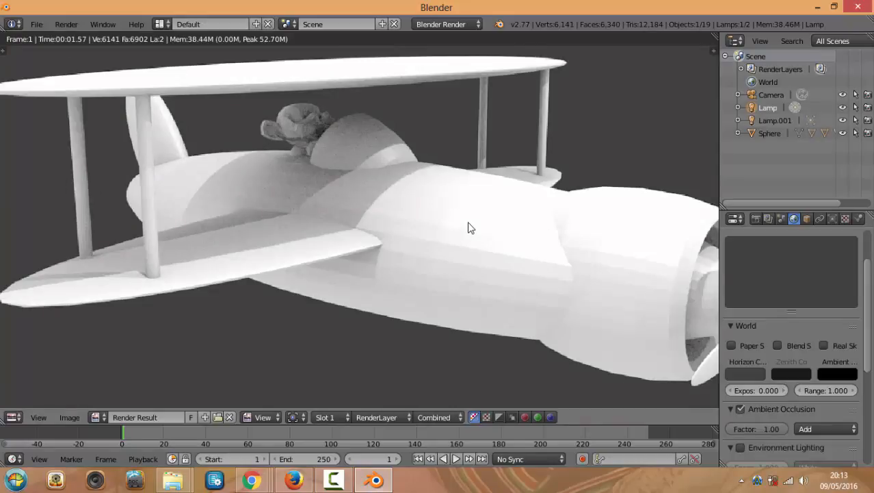
key(Escape)
middle_drag(511, 273, 407, 222)
right_click(373, 97)
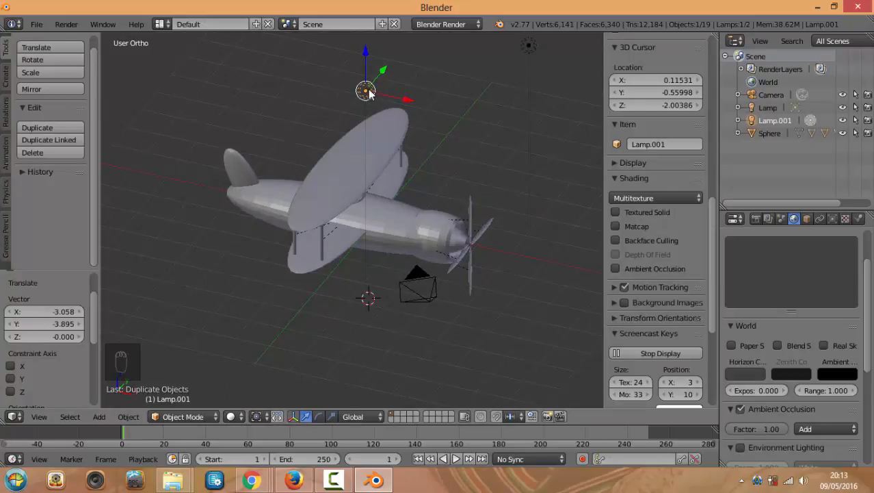
Delete the duplicated Lamp.001 and test-render the biplane lit by a single lamp
key(Delete)
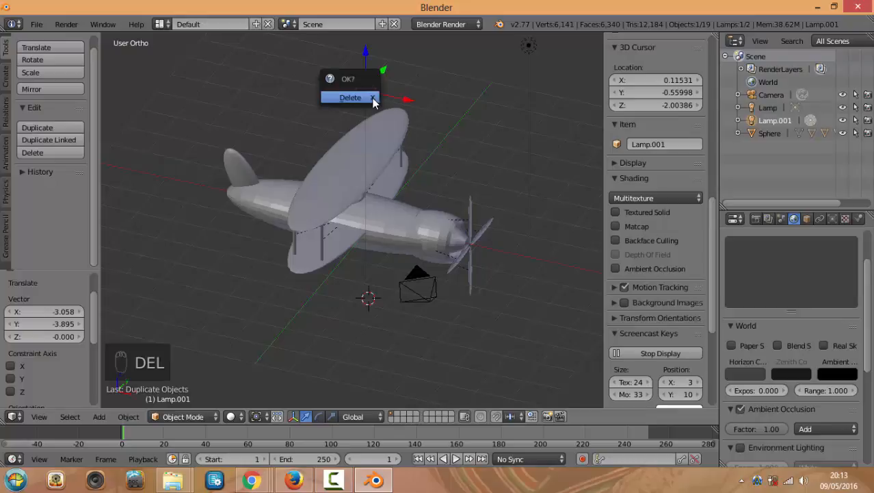
click(370, 98)
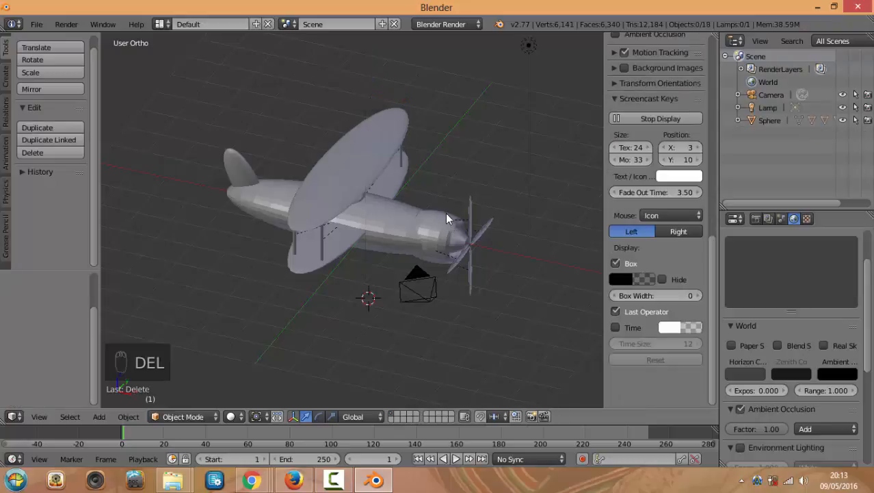
key(F12)
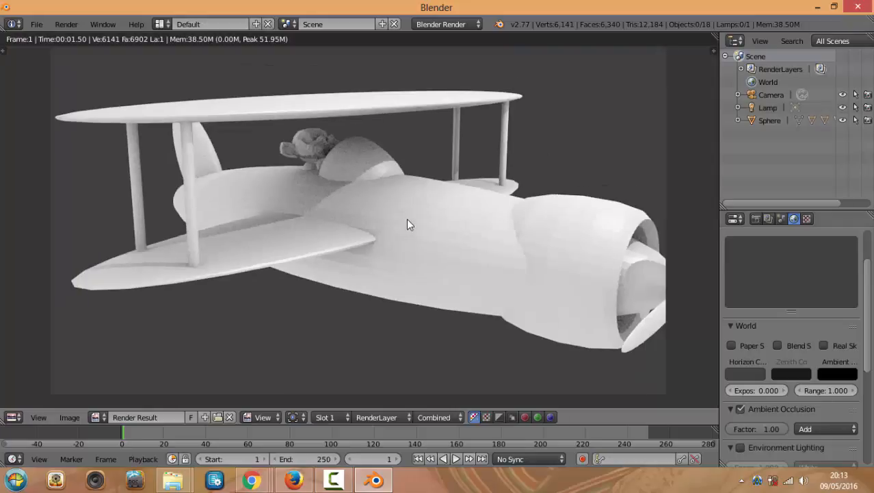
key(Escape)
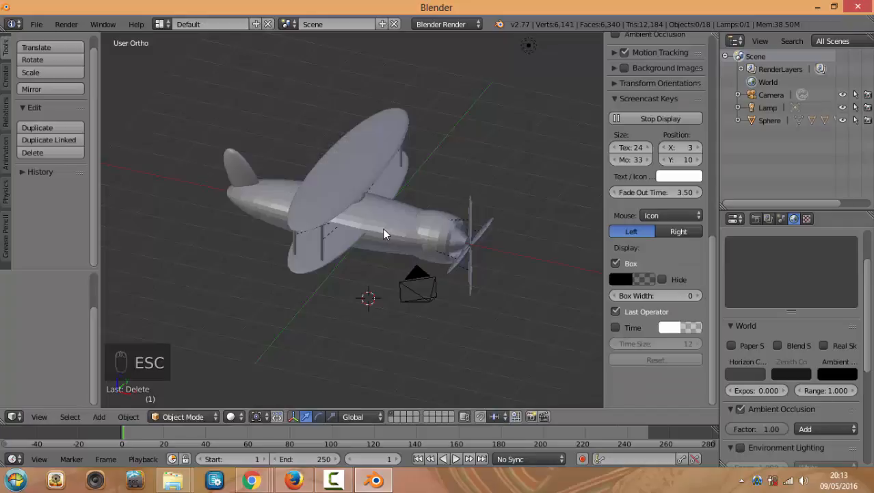
Select the fuselage, enlarge the Properties editor, and show the 1920×1080, 24 fps render settings
mouse_move(384, 216)
middle_down()
mouse_move(390, 192)
mouse_move(418, 181)
mouse_move(401, 203)
mouse_move(416, 216)
mouse_move(391, 225)
middle_up()
right_click(392, 225)
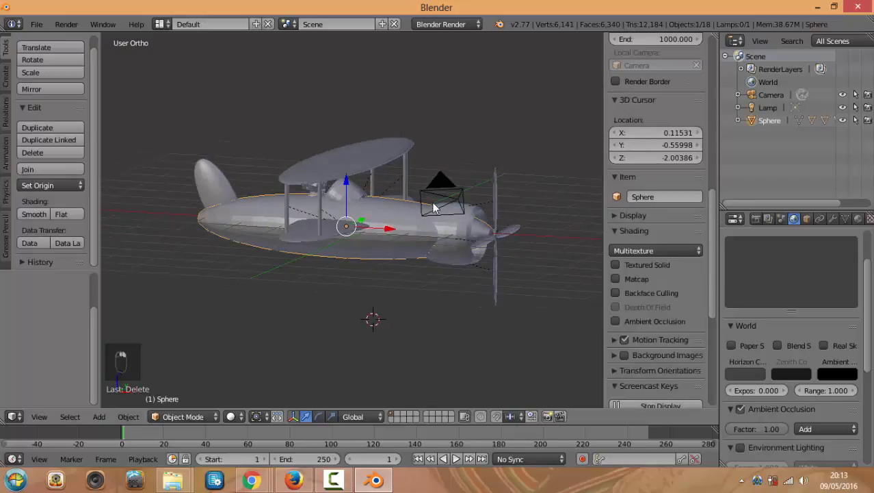
drag(750, 205, 717, 130)
drag(713, 171, 631, 171)
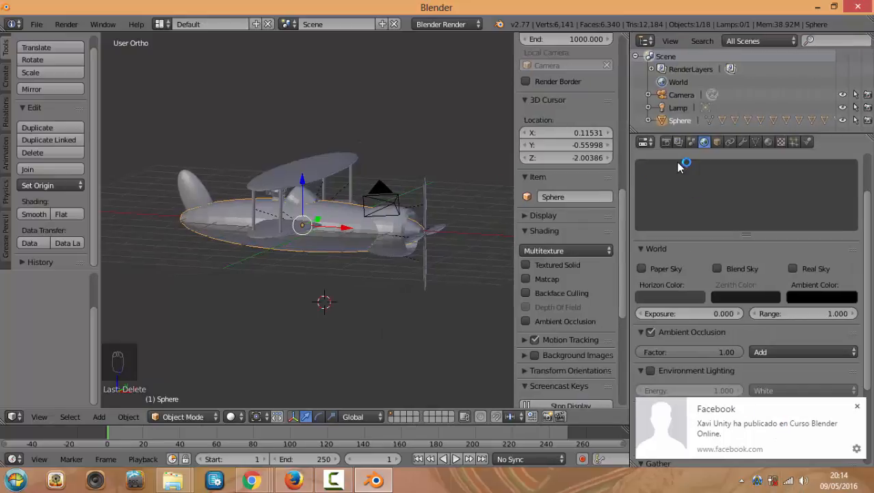
click(668, 142)
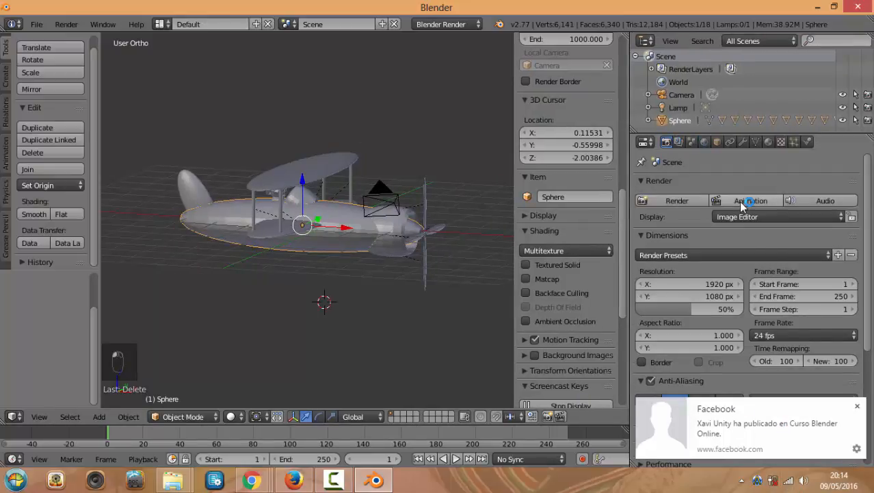
click(744, 431)
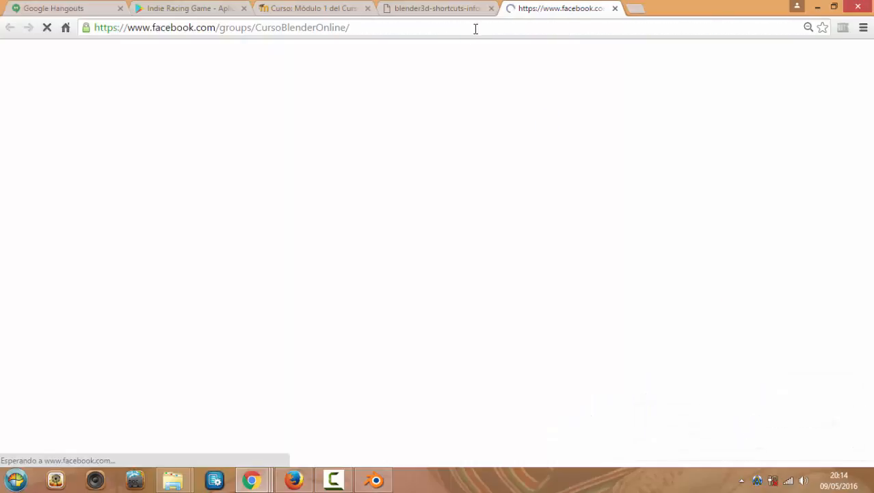
Close the Blender shortcuts infographic tab in Chrome
click(445, 8)
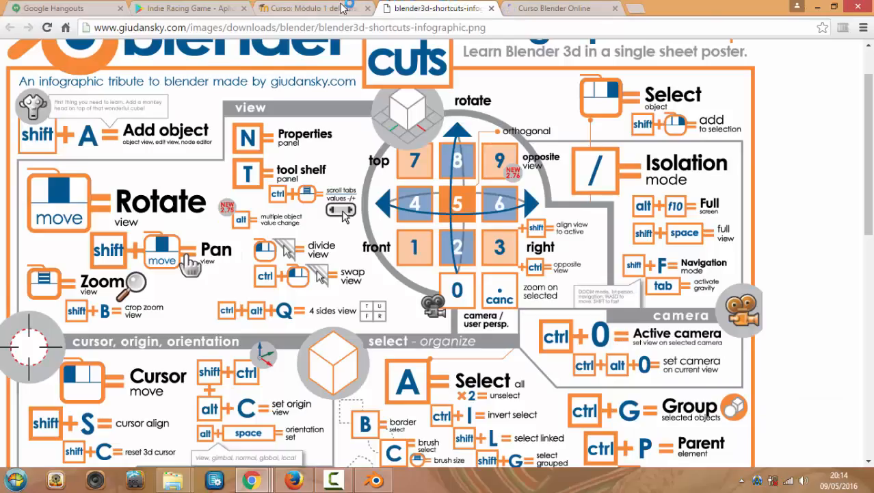
click(491, 9)
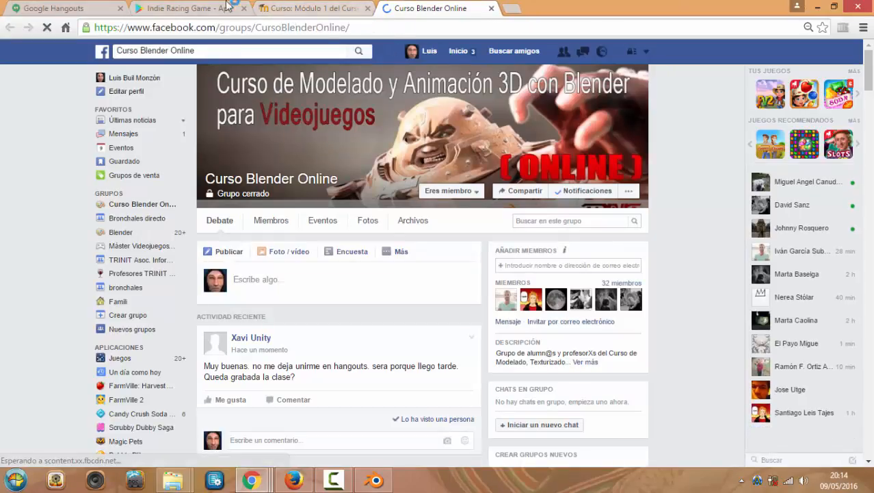
click(229, 8)
Check the Blender Online group chat in Google Hangouts, then return to Blender
click(77, 8)
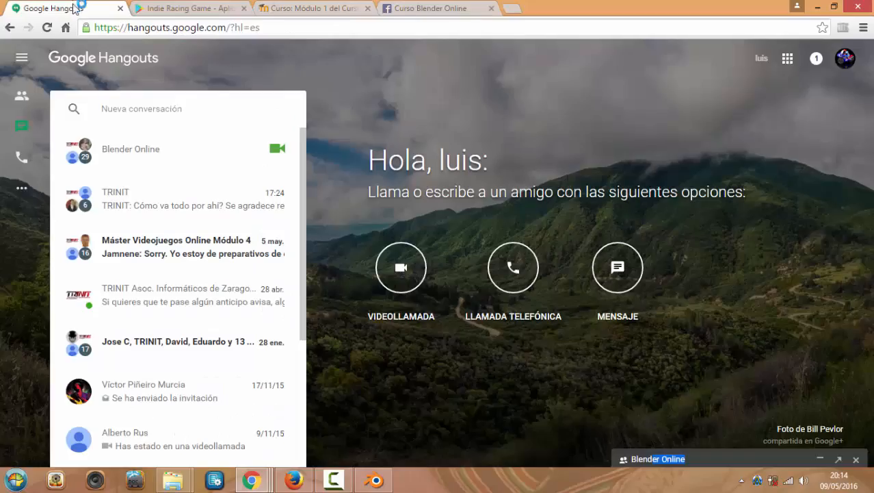
scroll(182, 387, down, 2)
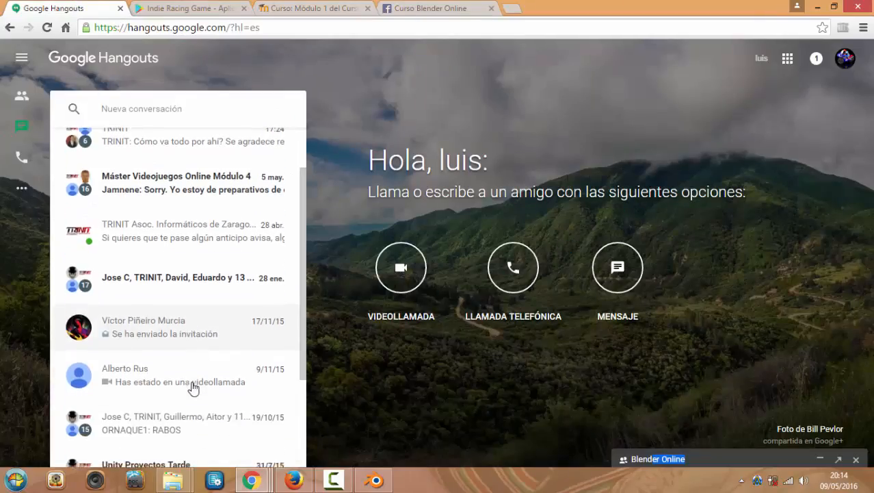
scroll(179, 342, up, 2)
click(137, 149)
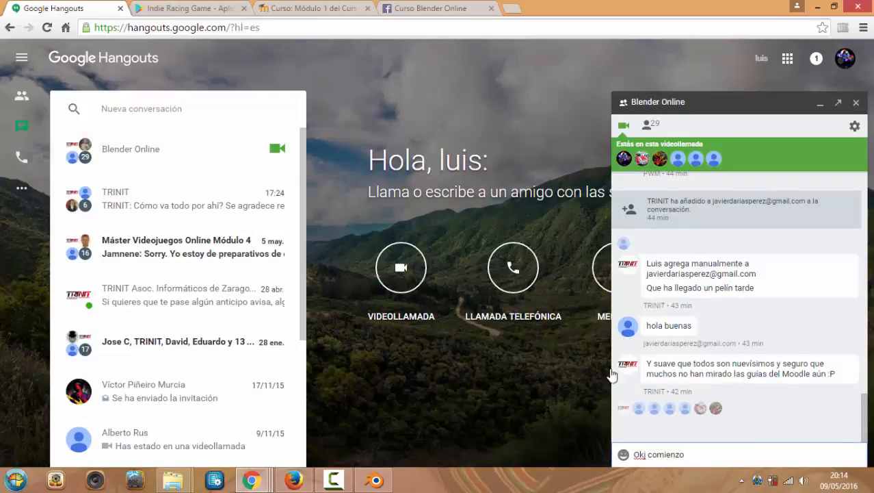
click(375, 479)
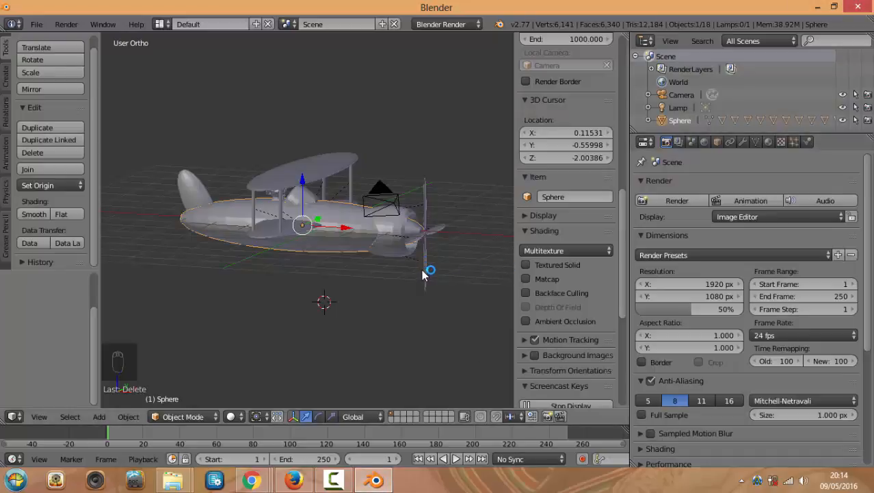
Orbit and zoom around the biplane, then bring up the fuselage's empty Material settings
middle_drag(391, 289, 342, 297)
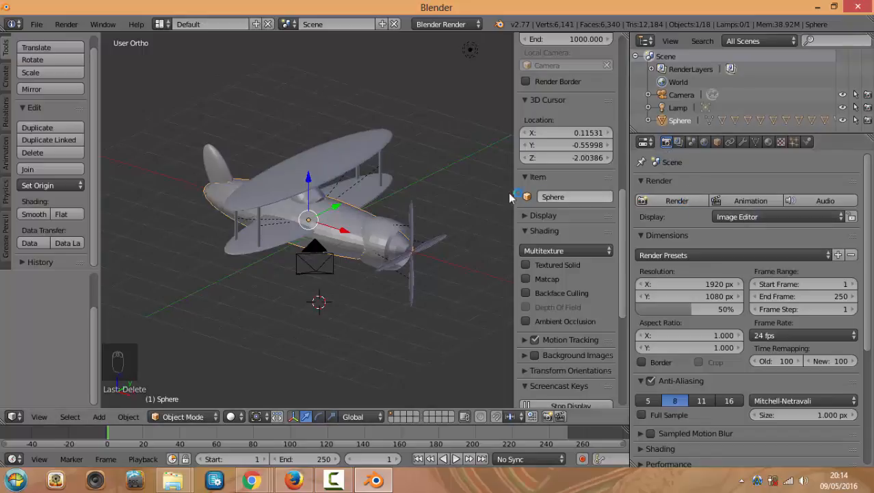
middle_drag(448, 194, 478, 194)
scroll(444, 205, up, 3)
middle_drag(395, 210, 342, 211)
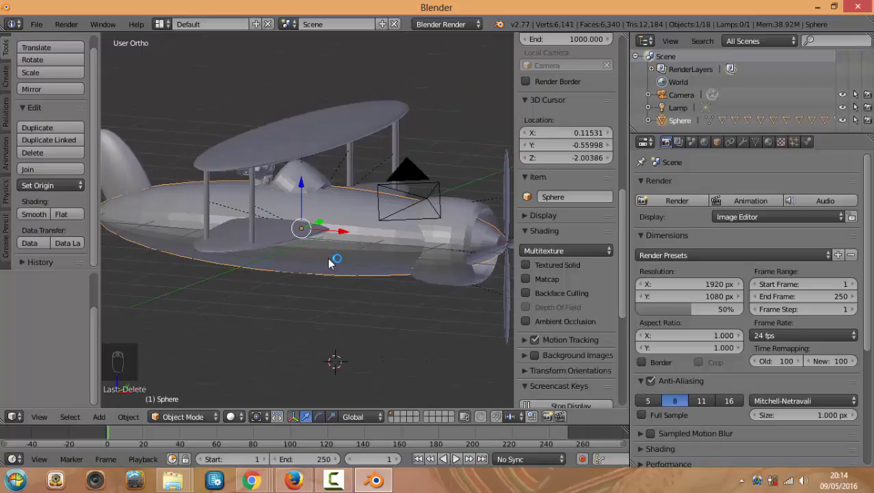
scroll(334, 263, up, 1)
middle_drag(333, 272, 377, 253)
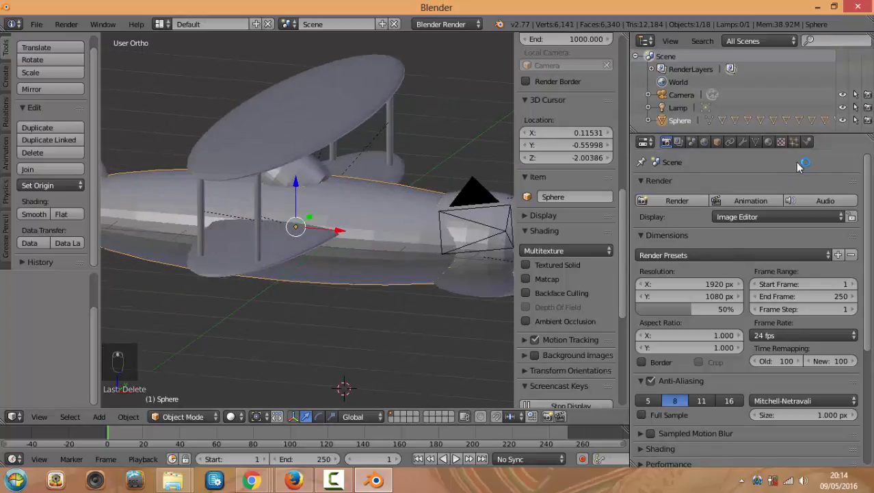
click(769, 143)
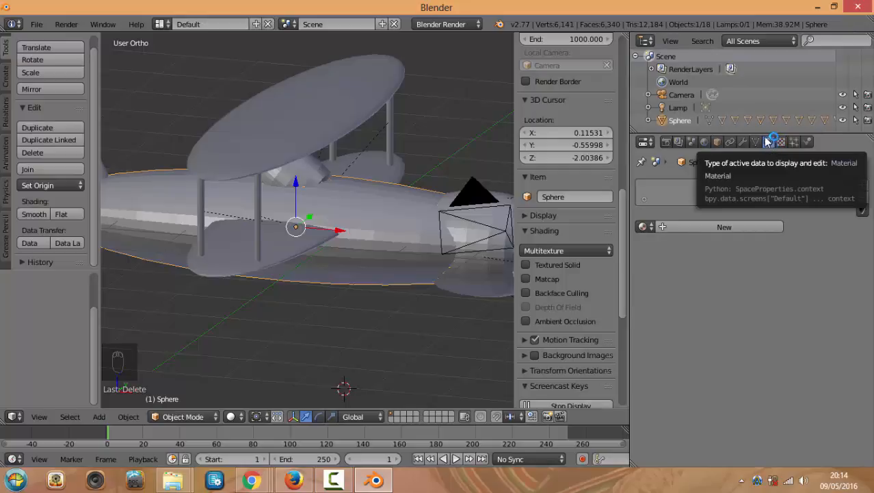
Add Material.001 to the fuselage with a green diffuse colour (R 0.000, G 0.800, B 0.052)
click(729, 226)
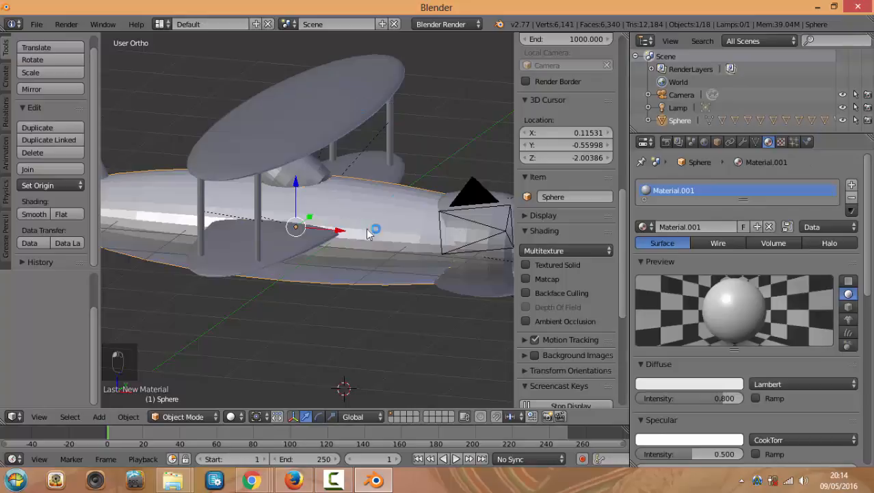
scroll(383, 218, down, 2)
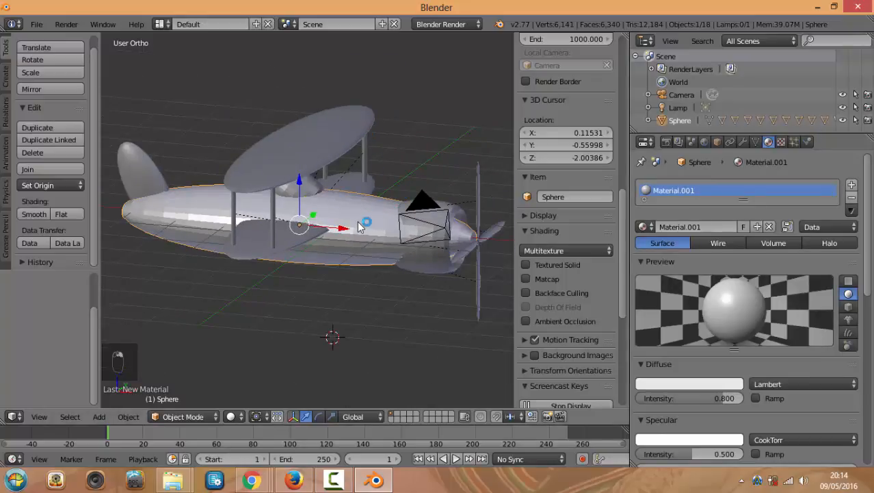
click(684, 384)
mouse_move(688, 256)
mouse_down()
mouse_move(654, 284)
mouse_move(664, 233)
mouse_move(649, 264)
mouse_move(652, 229)
mouse_up()
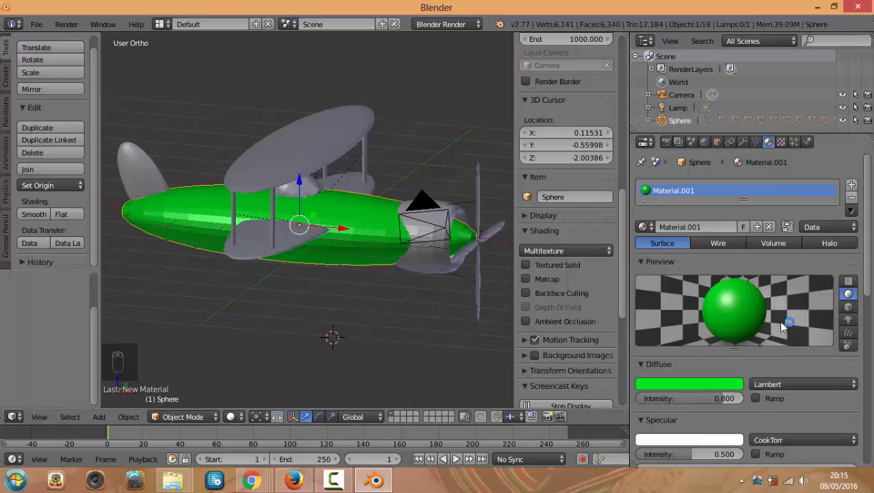
Orbit slightly and place the 3D cursor on the top wing
middle_drag(484, 328, 474, 328)
click(434, 330)
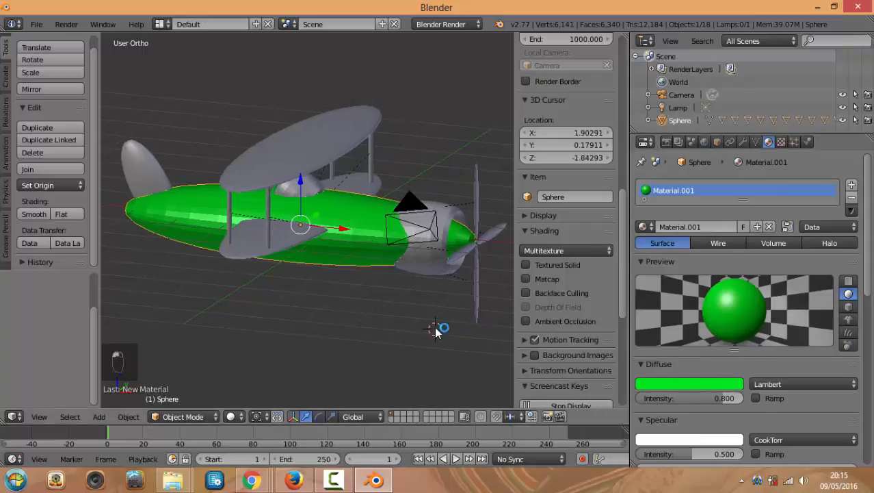
click(362, 131)
Assign green Material.001 to the top and lower wings, then select strut Cylinder.002
right_click(356, 135)
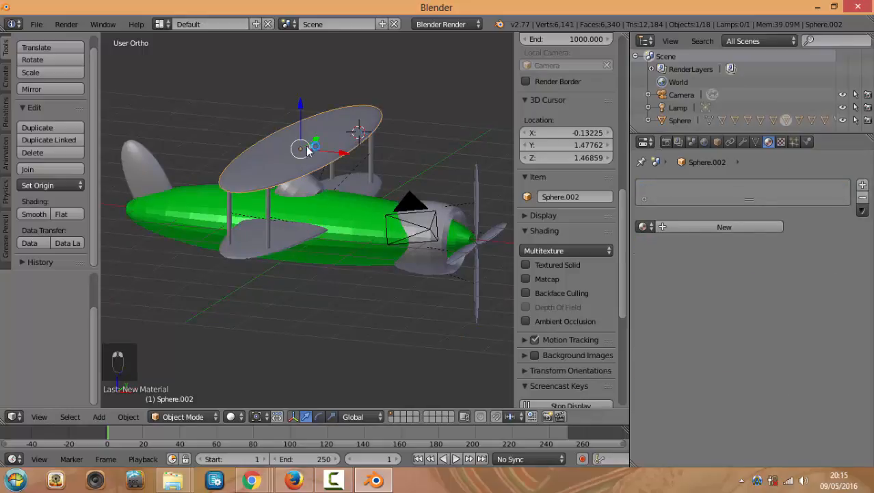
click(654, 228)
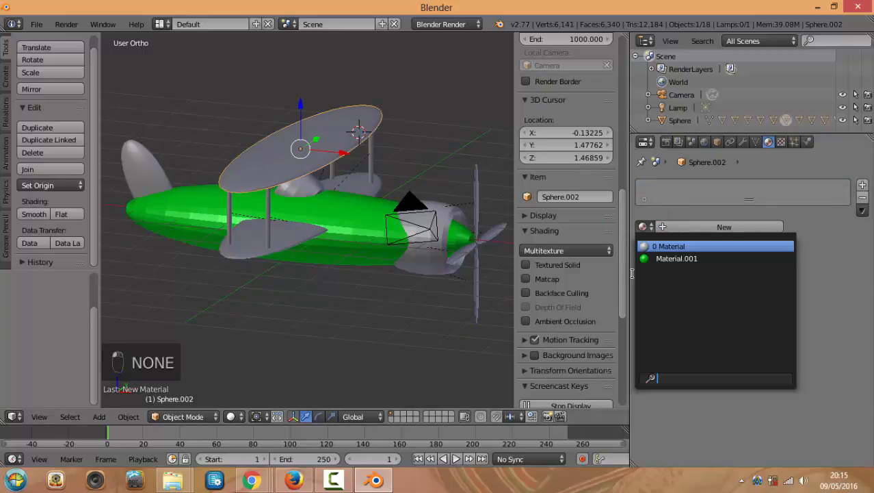
click(669, 258)
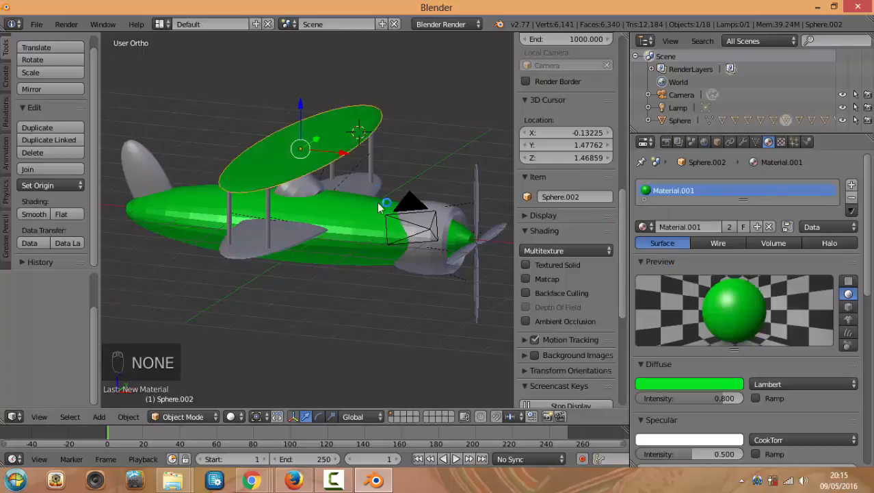
right_click(378, 195)
click(656, 231)
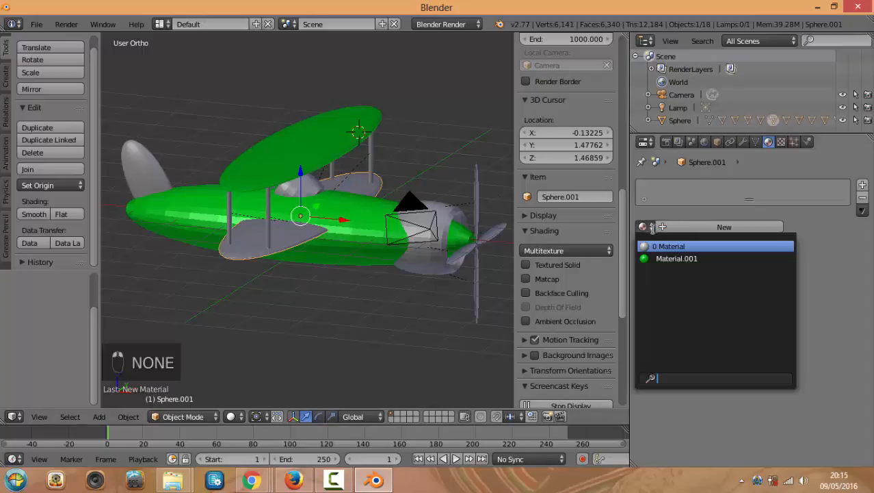
click(664, 255)
middle_drag(466, 232, 411, 206)
right_click(381, 157)
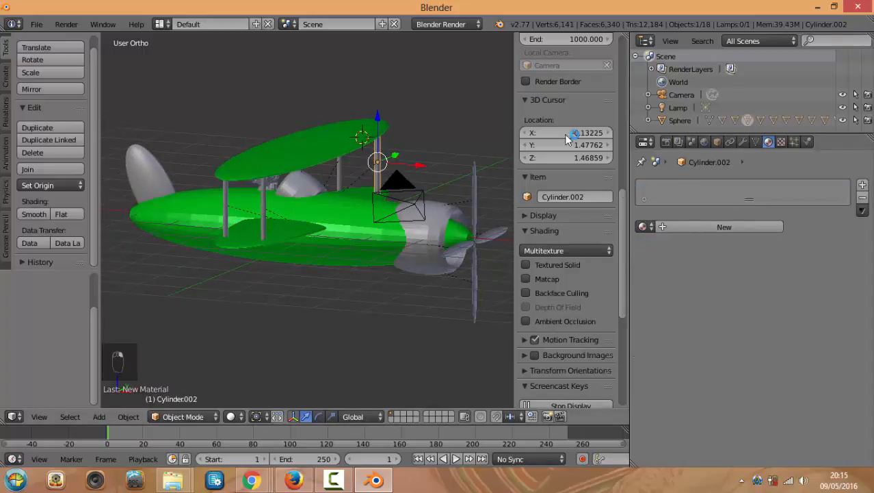
Create Material.002 for strut Cylinder.002 with dark blue diffuse (R 0.002, G 0.006, B 0.102)
click(644, 227)
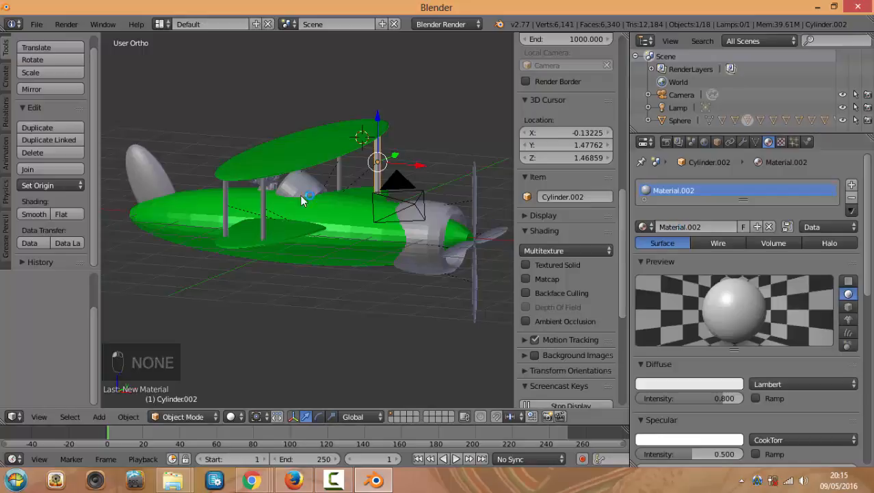
click(661, 334)
click(670, 387)
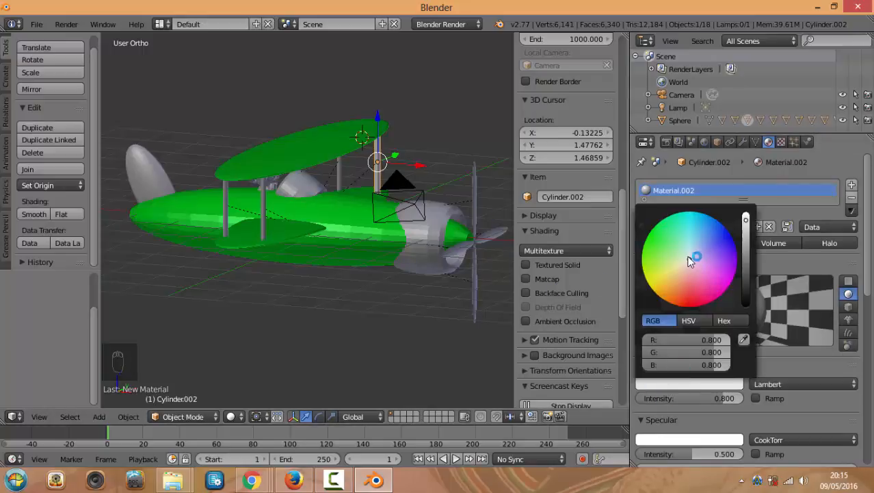
click(745, 274)
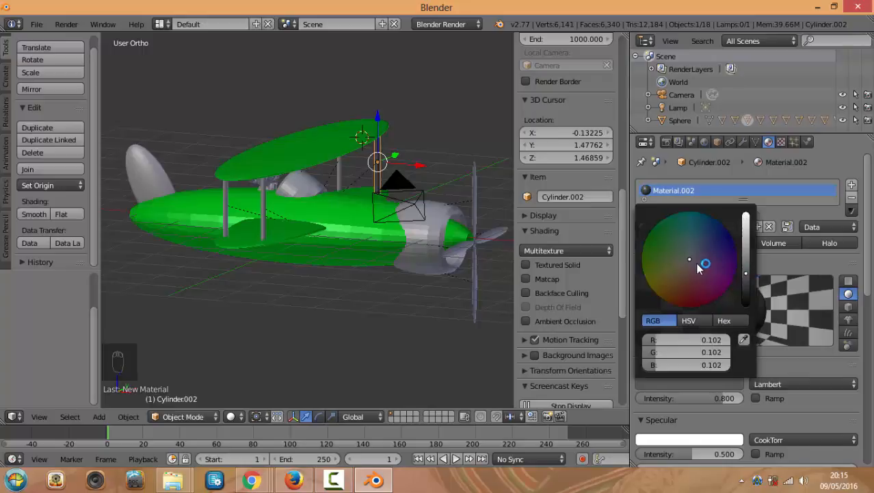
drag(697, 266, 725, 231)
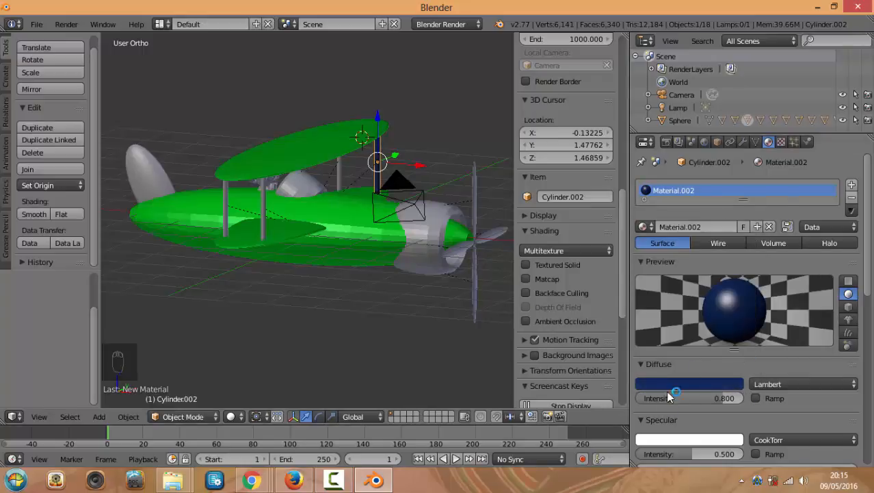
right_click(340, 167)
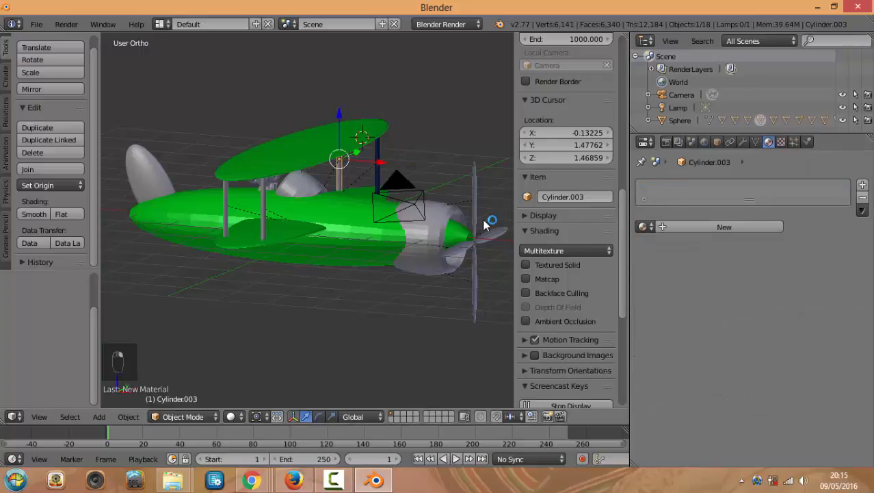
Assign the dark blue Material.002 to strut Cylinder.003
click(652, 227)
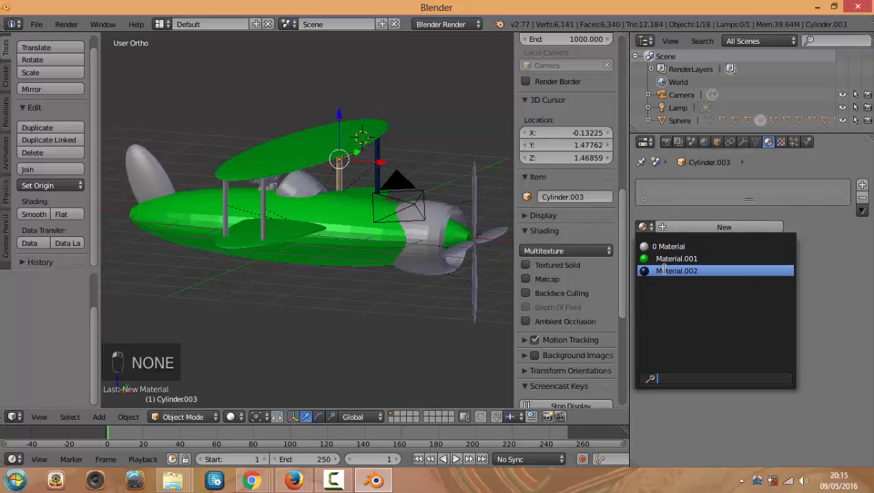
click(691, 271)
middle_drag(301, 198, 250, 197)
right_click(283, 201)
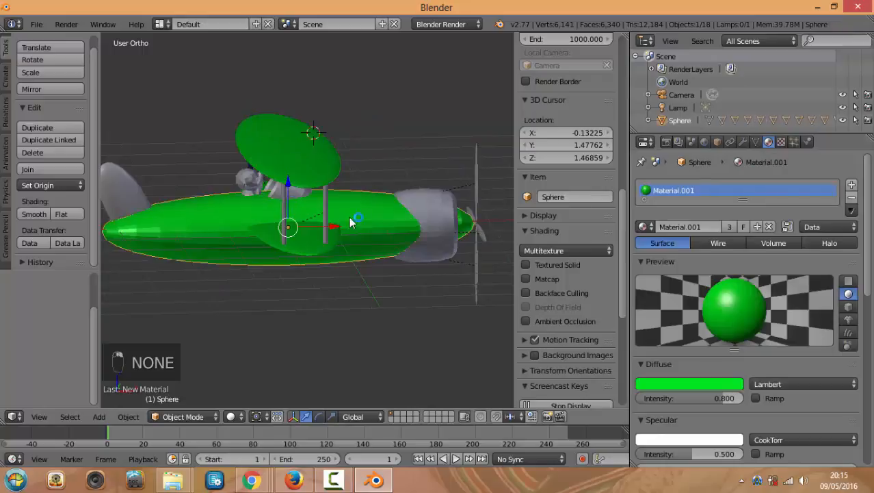
Give the left strut Cylinder the blue Material.002, correcting an accidental Material.001 pick
scroll(342, 205, up, 3)
middle_drag(336, 195, 370, 174)
right_click(376, 170)
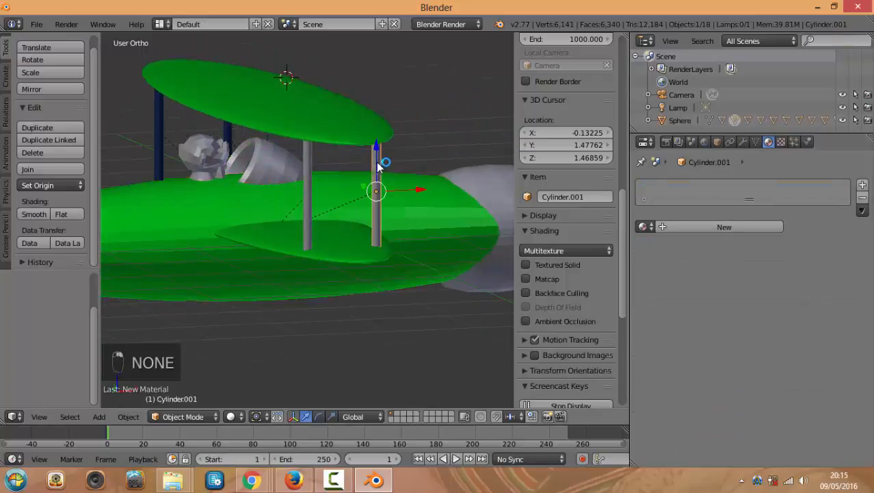
right_click(306, 172)
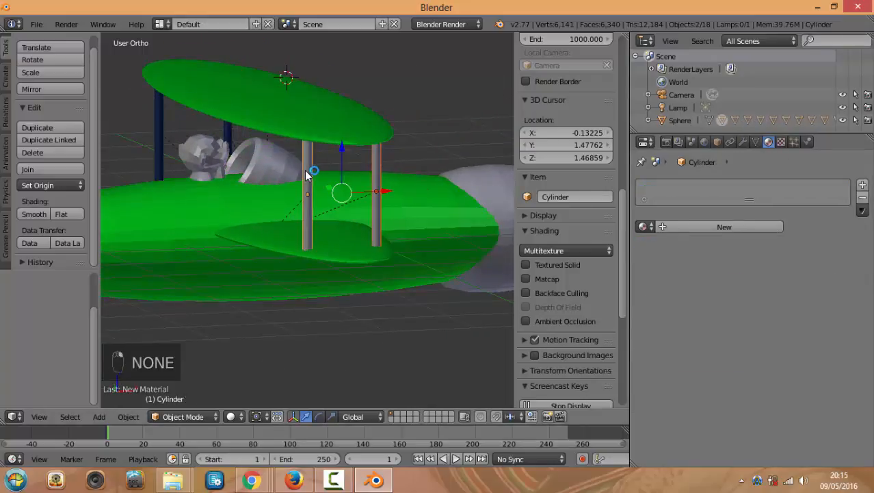
click(644, 228)
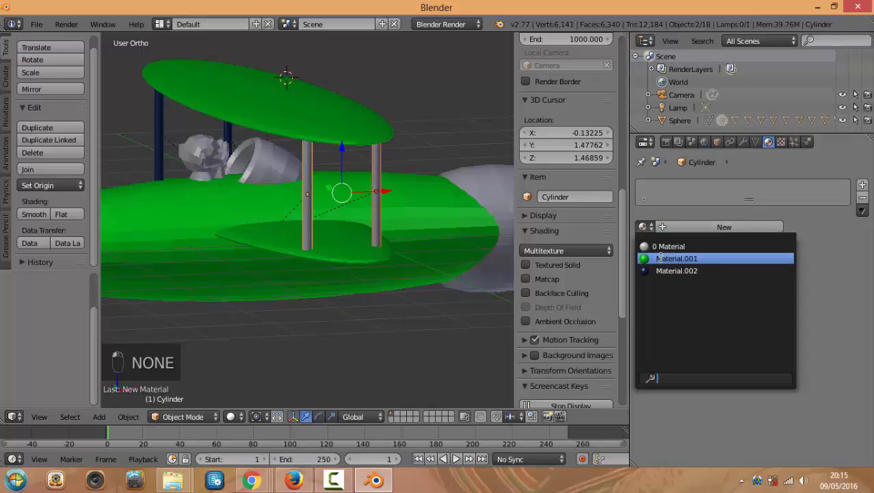
click(661, 257)
click(646, 227)
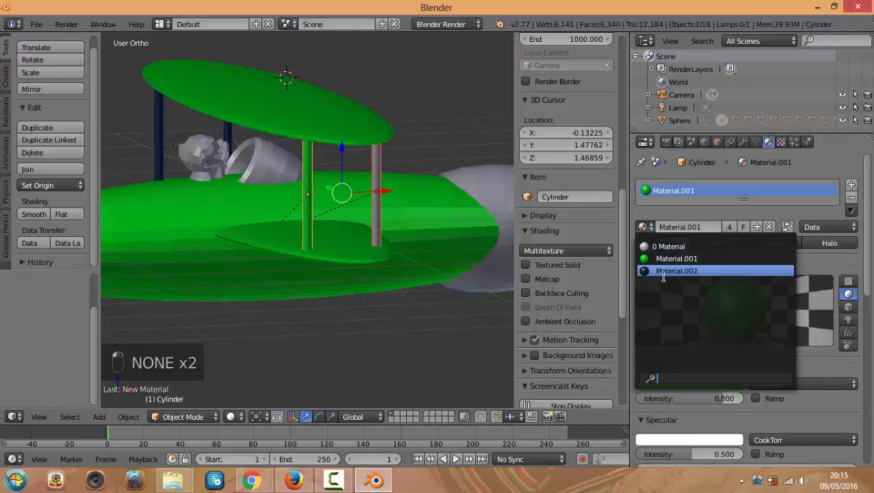
click(662, 268)
Assign Material.002 to the second strut Cylinder.001, then select the engine cowling
right_click(375, 156)
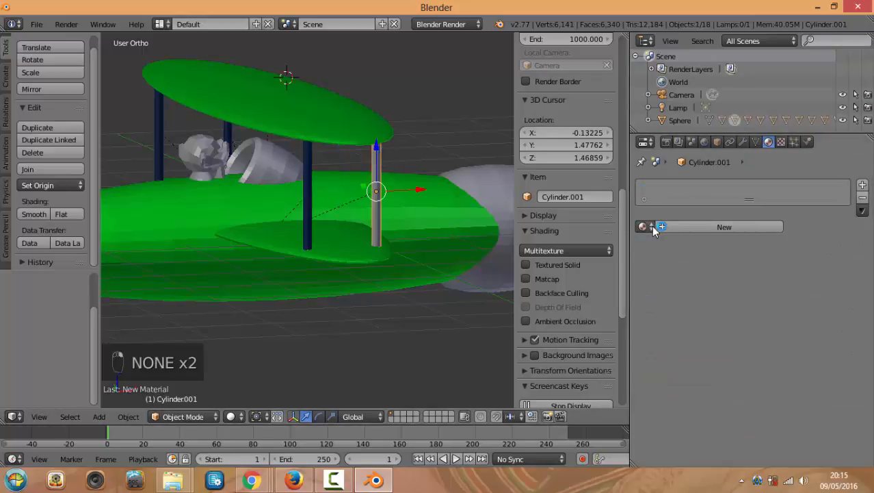
click(645, 226)
click(663, 271)
middle_drag(451, 163, 426, 190)
right_click(471, 221)
click(645, 226)
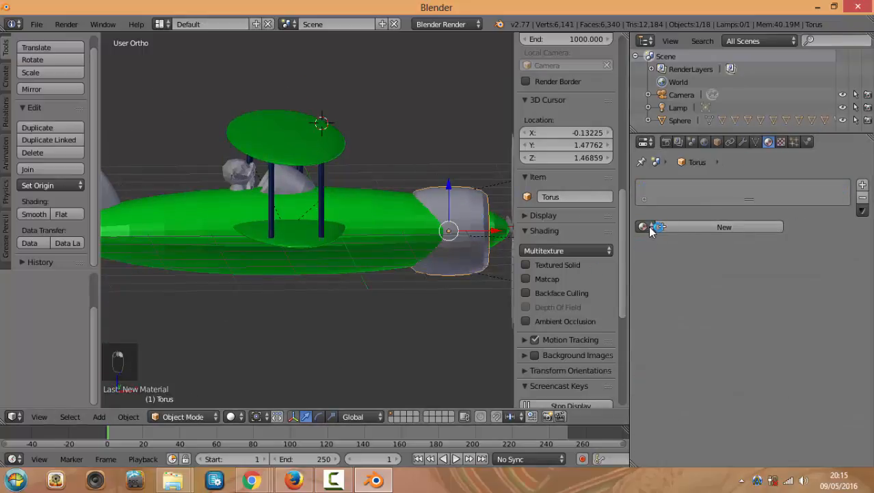
Give the cowling Torus a new Material.003 with a red diffuse colour
click(709, 232)
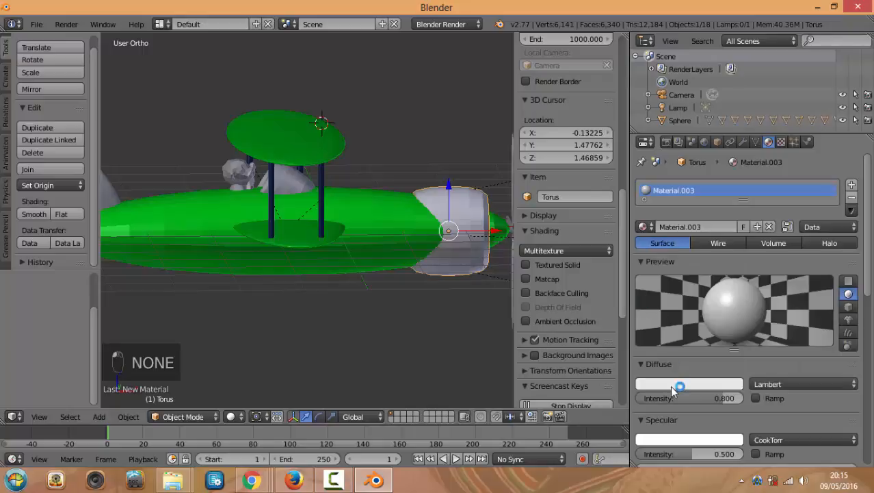
click(678, 385)
click(686, 293)
drag(685, 293, 690, 302)
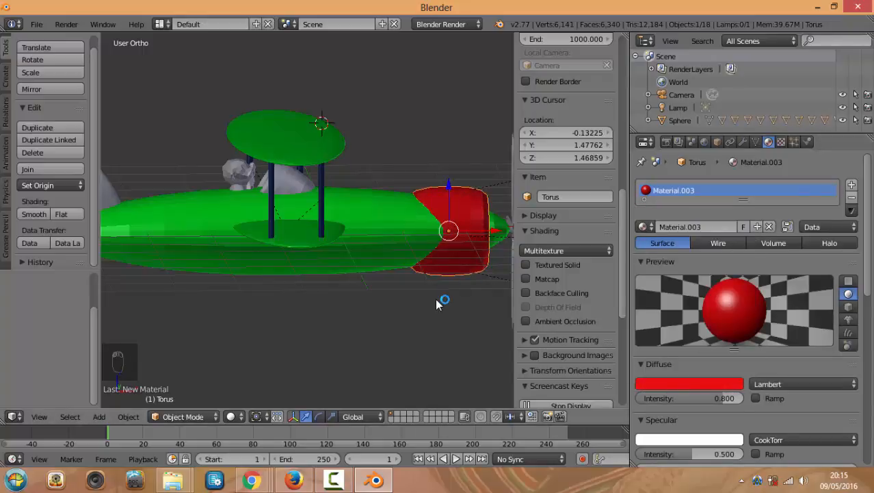
scroll(435, 295, down, 1)
Assign green Material.001 to the tail fin, then select the Suzanne pilot head
middle_drag(435, 295, 421, 305)
right_click(142, 189)
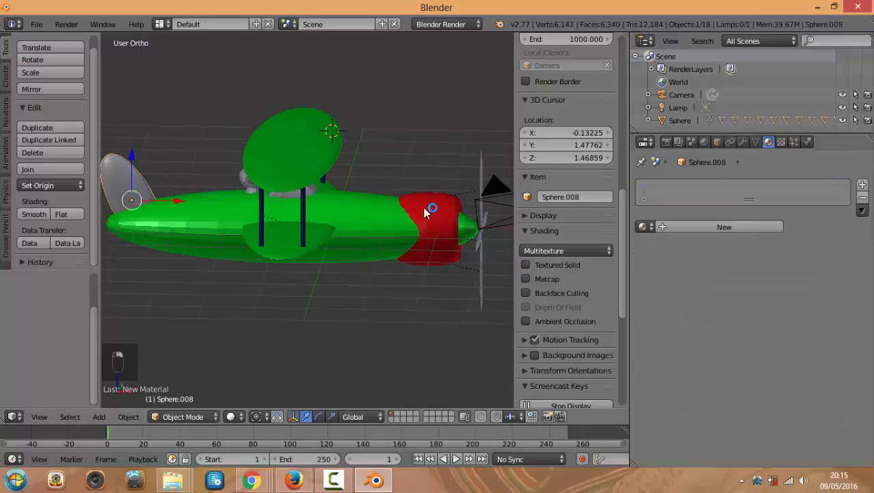
click(645, 226)
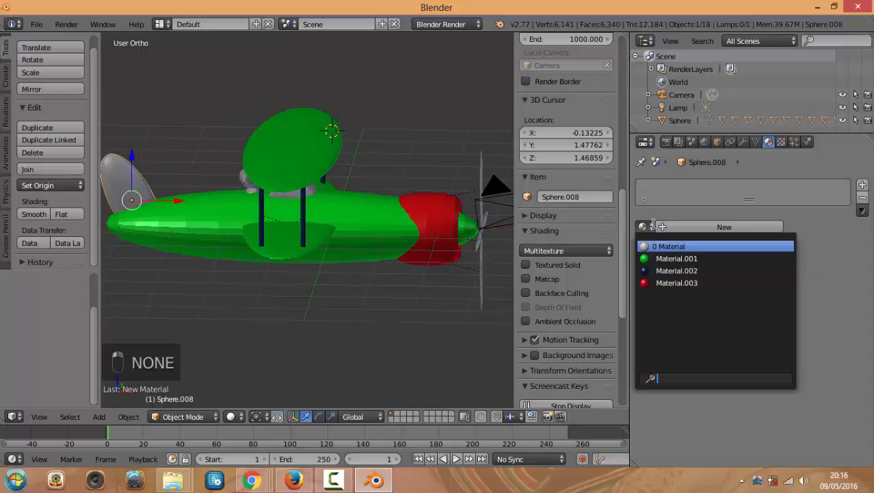
click(677, 258)
scroll(438, 244, up, 3)
middle_drag(382, 268, 230, 196)
right_click(202, 156)
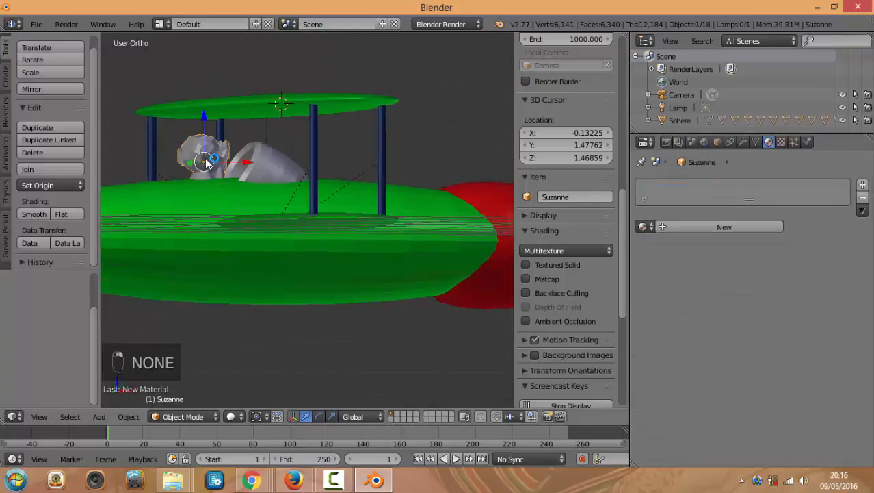
Create a new material for Suzanne and set its diffuse colour to gold
click(695, 233)
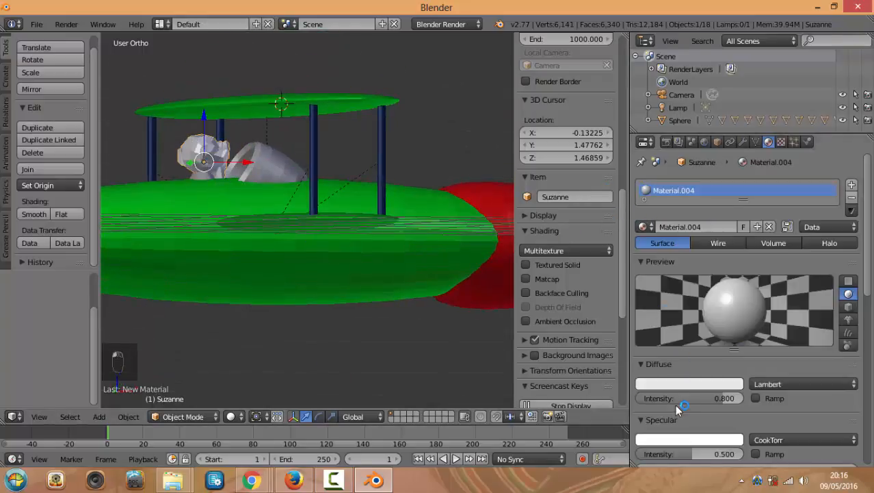
click(684, 387)
click(678, 286)
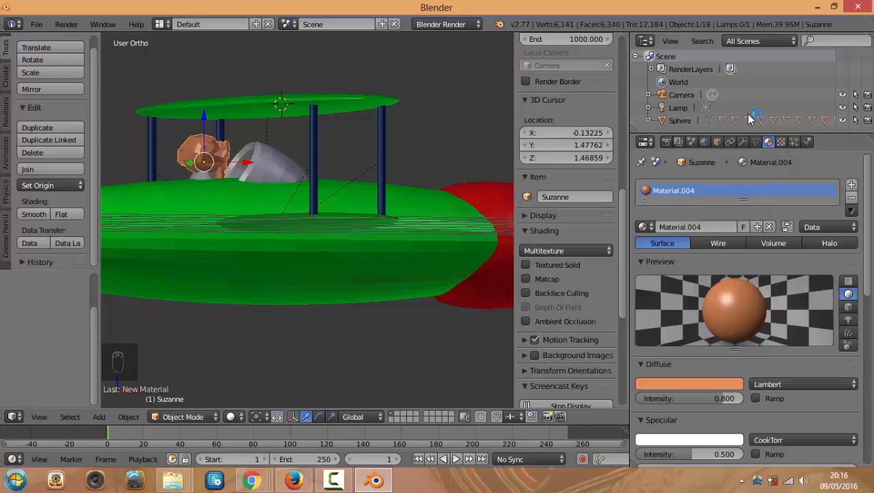
scroll(708, 322, down, 1)
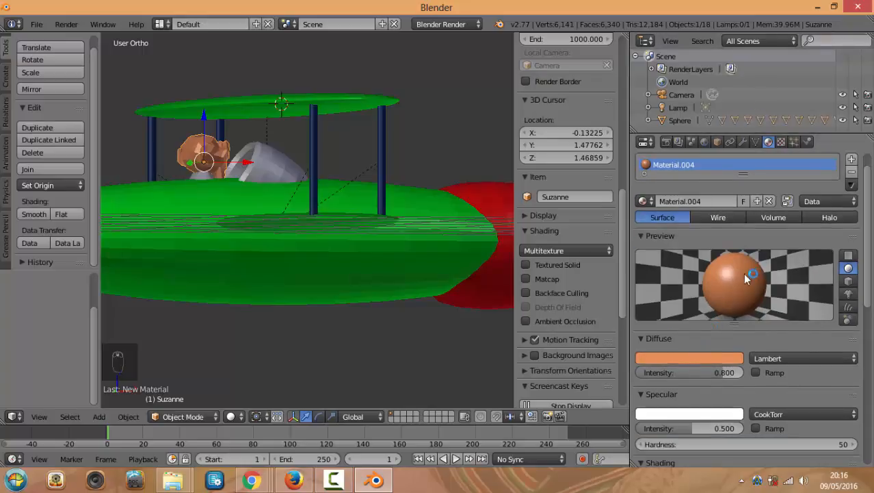
scroll(714, 305, up, 1)
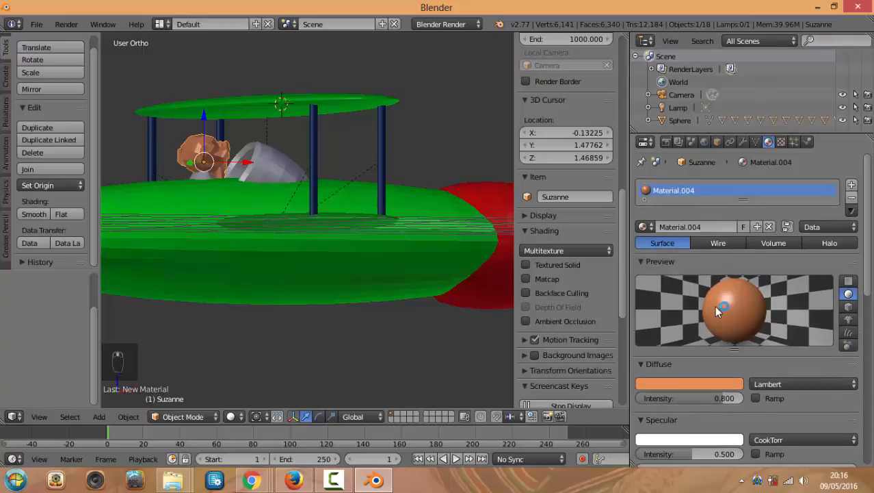
click(684, 385)
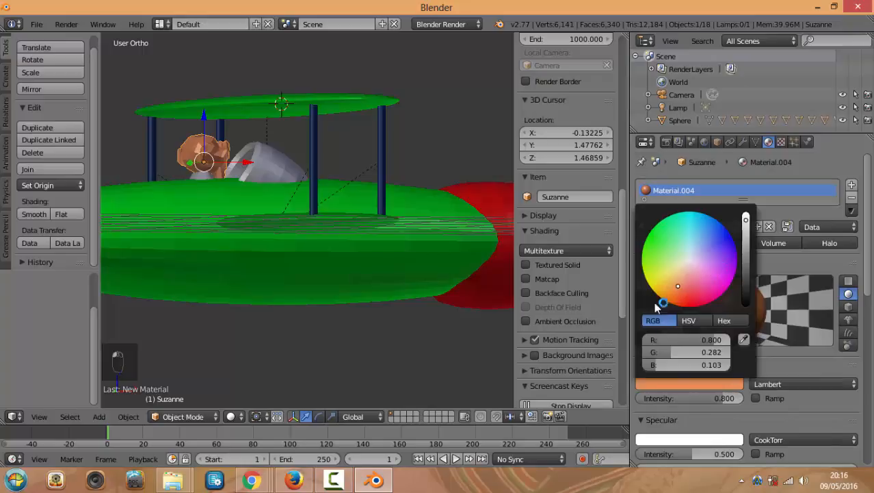
click(680, 384)
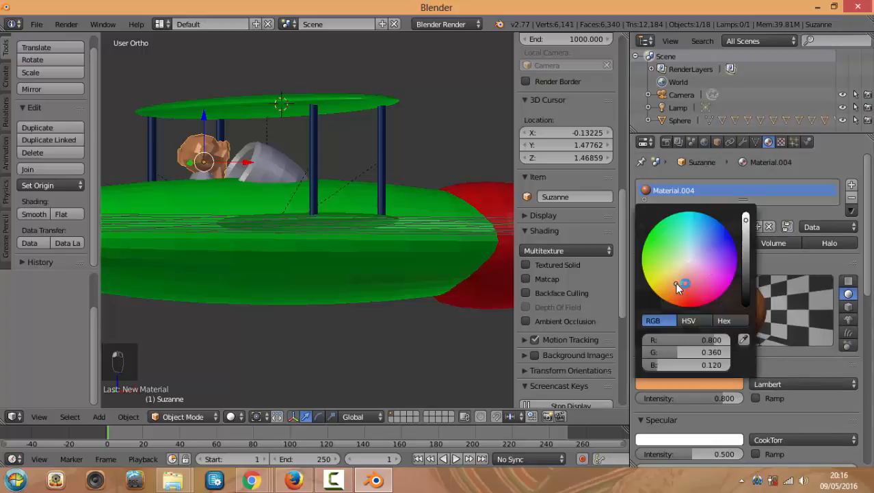
drag(675, 282, 663, 238)
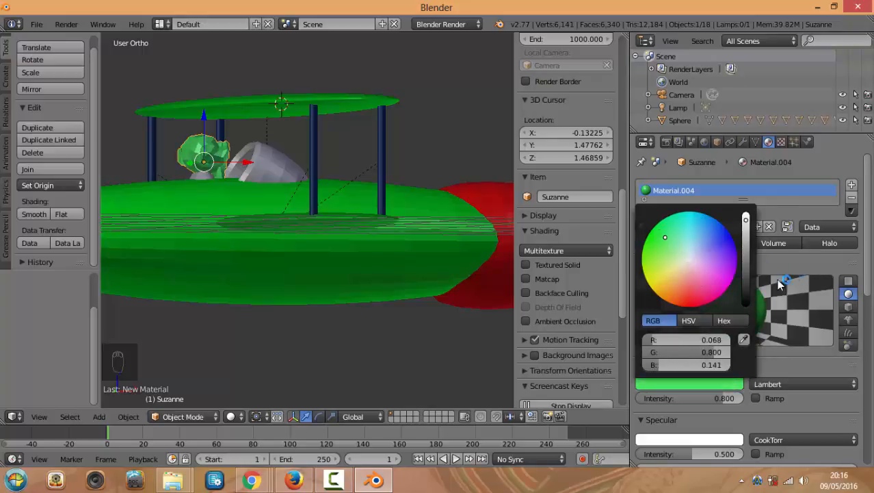
click(678, 386)
mouse_move(746, 217)
mouse_down()
mouse_move(746, 276)
mouse_move(745, 224)
mouse_move(746, 233)
mouse_up()
drag(674, 273, 670, 277)
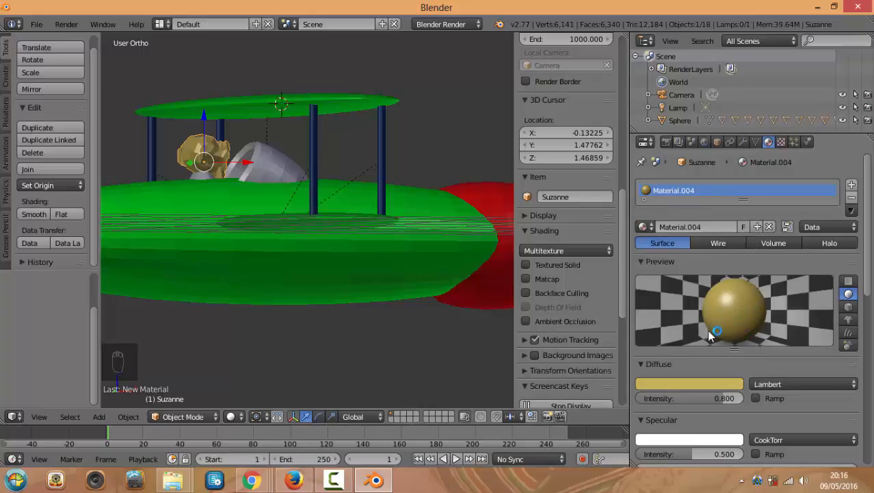
Set the material's diffuse intensity to 0.900 and specular intensity to 0.000
scroll(718, 341, down, 3)
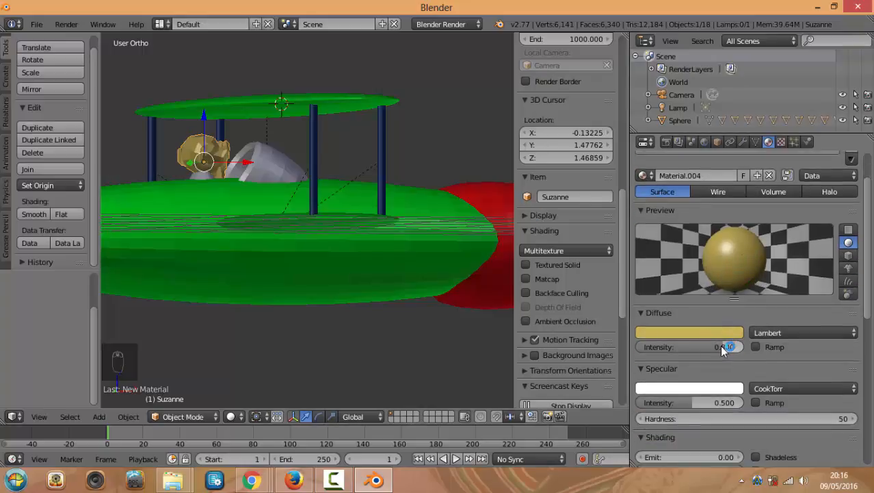
mouse_move(721, 345)
mouse_down()
mouse_move(731, 346)
mouse_move(639, 345)
mouse_move(738, 346)
mouse_move(726, 346)
mouse_up()
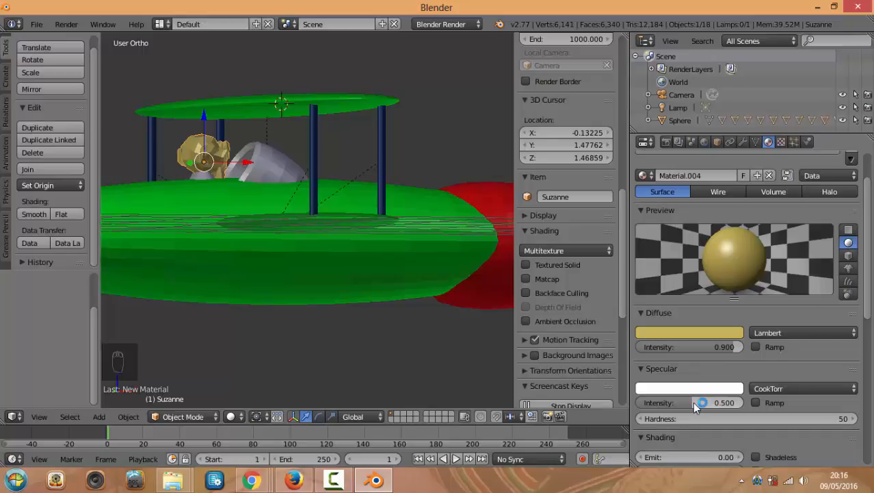
drag(693, 401, 733, 402)
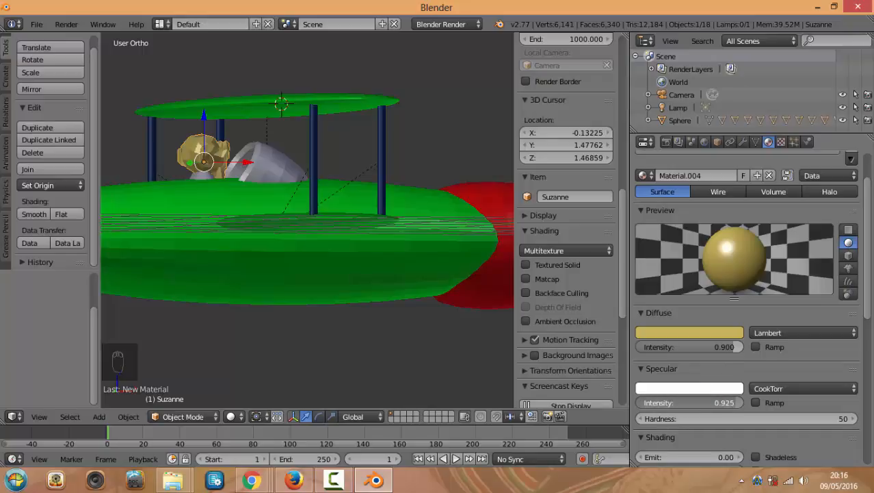
scroll(726, 272, up, 2)
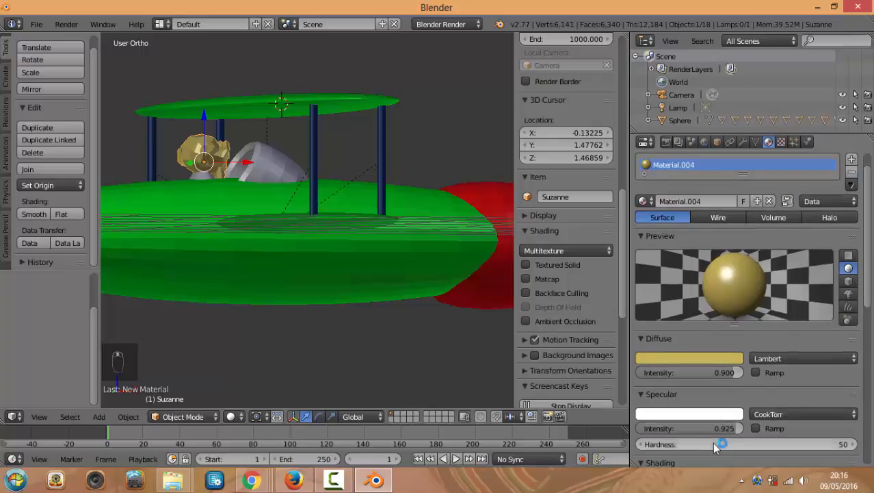
drag(735, 428, 639, 429)
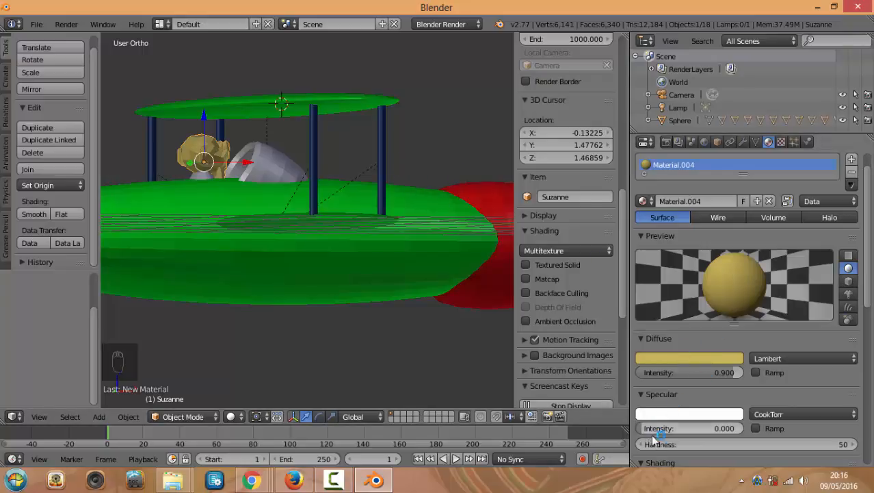
middle_drag(371, 113, 347, 129)
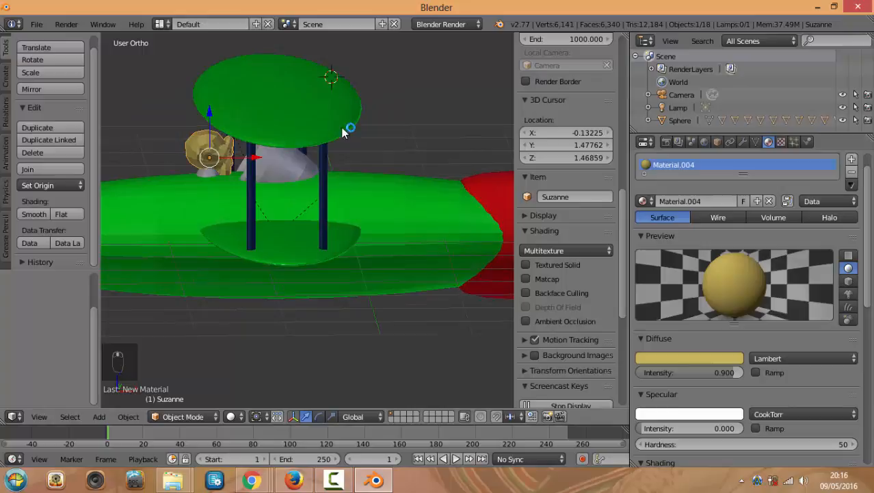
Look through the scene camera (Numpad 0), render a still of the biplane, then close the result
right_click(299, 160)
middle_drag(375, 162, 427, 179)
key(KP_0)
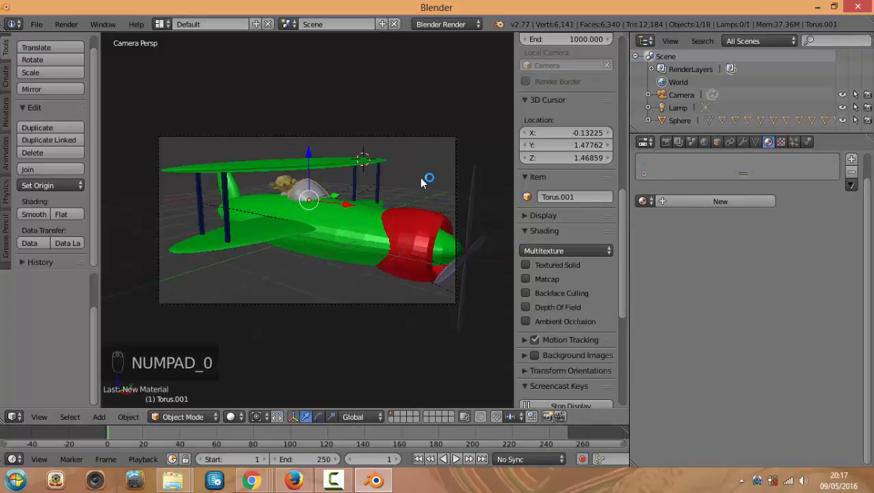
click(667, 141)
click(678, 200)
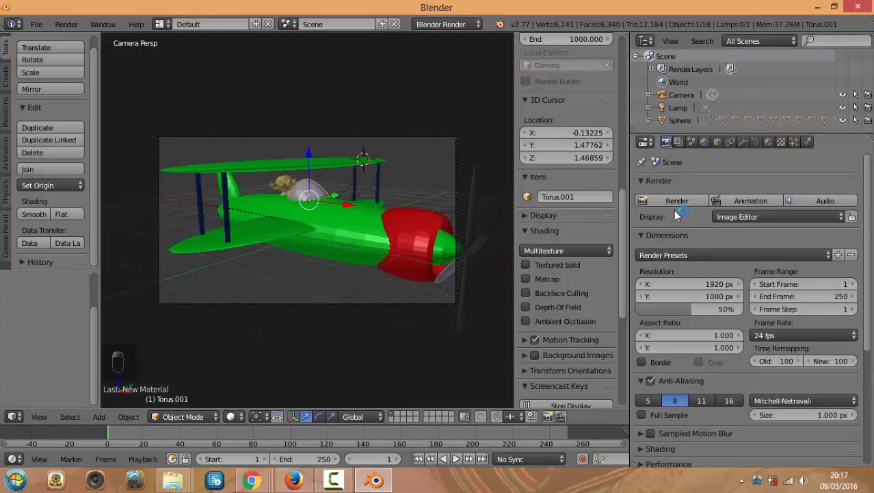
click(678, 201)
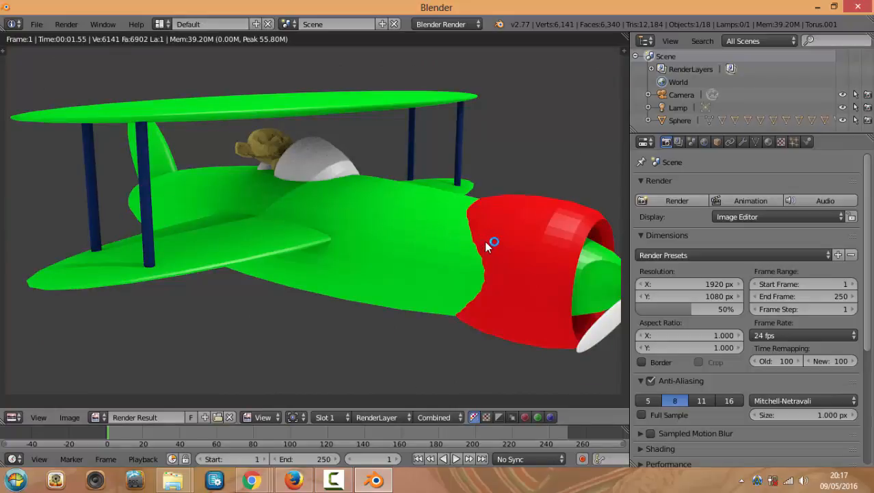
key(Escape)
right_click(409, 304)
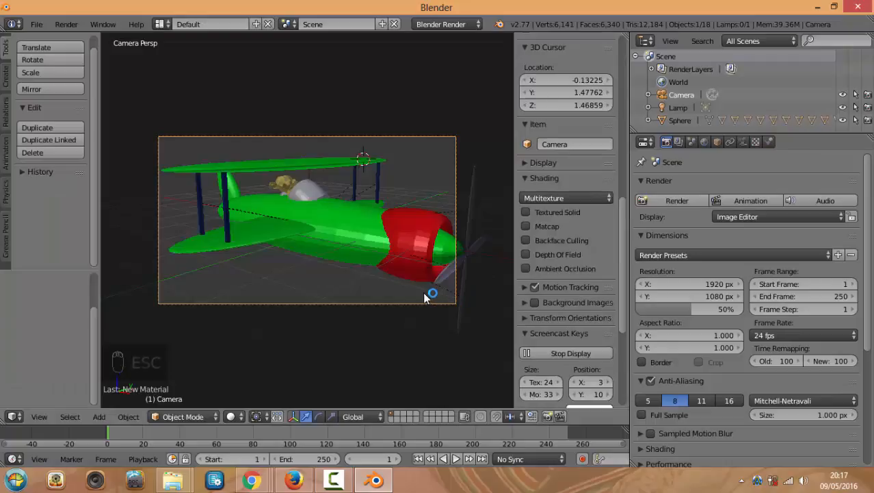
Move the camera closer so the biplane fills more of the camera frame
middle_drag(394, 287, 419, 289)
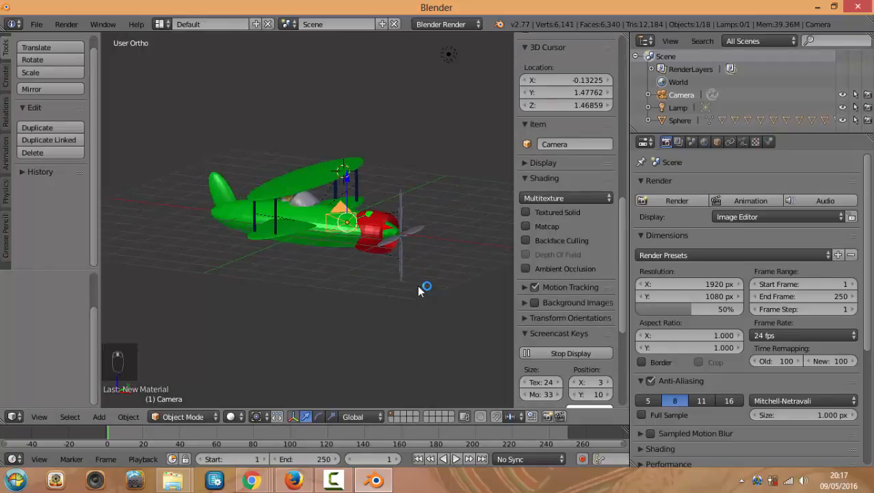
key(KP_7)
key(h)
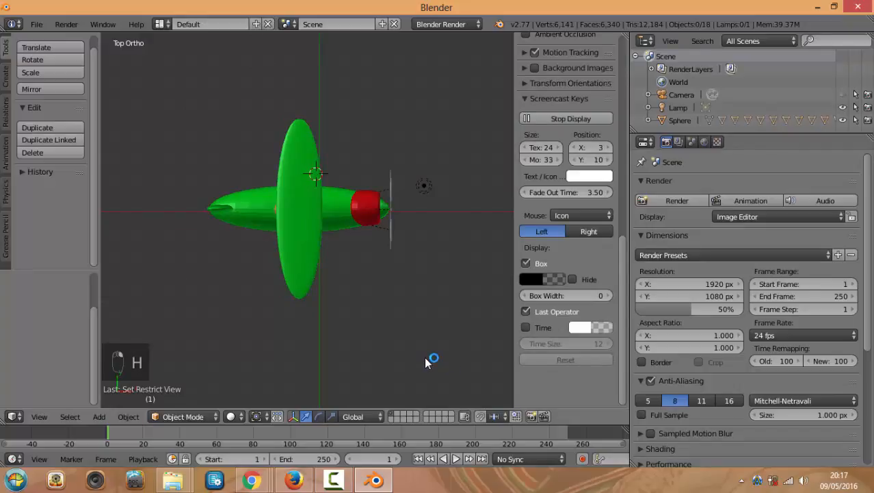
key(ctrl+z)
key(g)
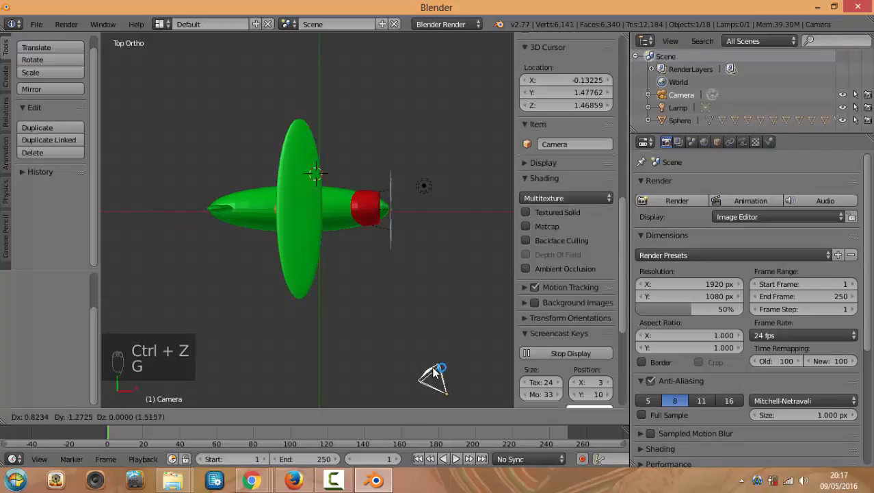
click(431, 375)
key(KP_0)
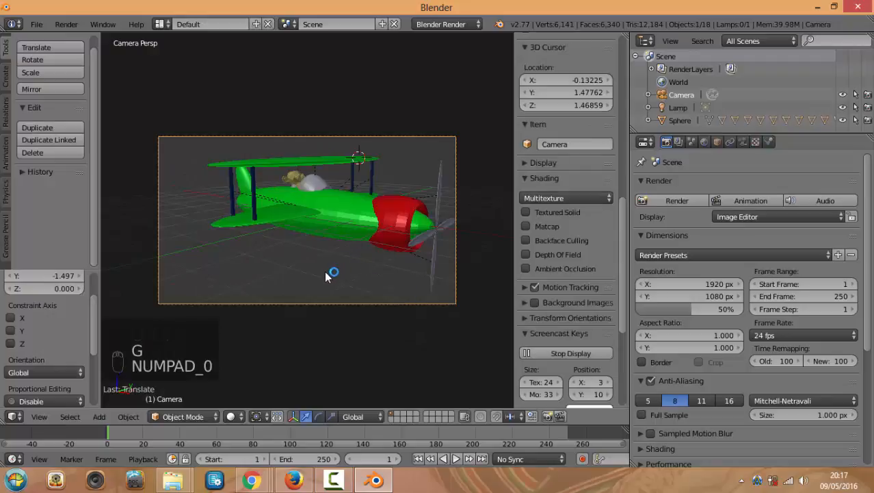
key(g)
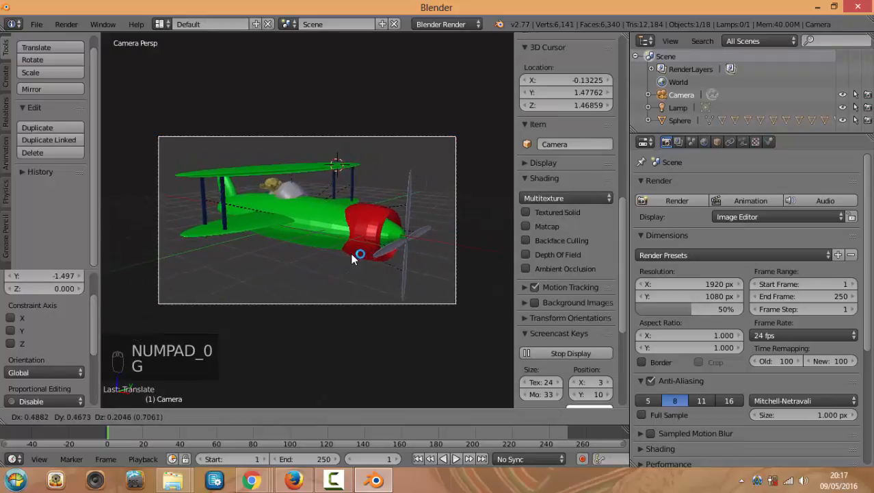
click(352, 258)
Render a close-up test image with F12, inspect it, and close the preview
key(F12)
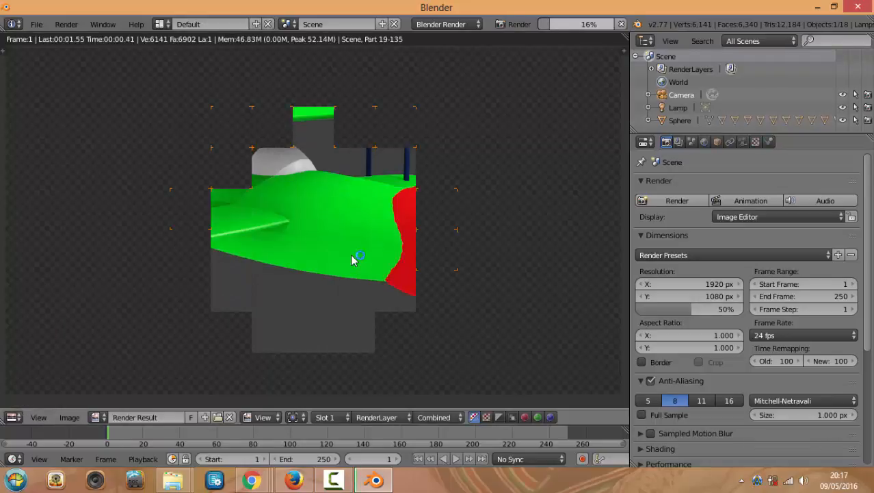
scroll(285, 222, up, 2)
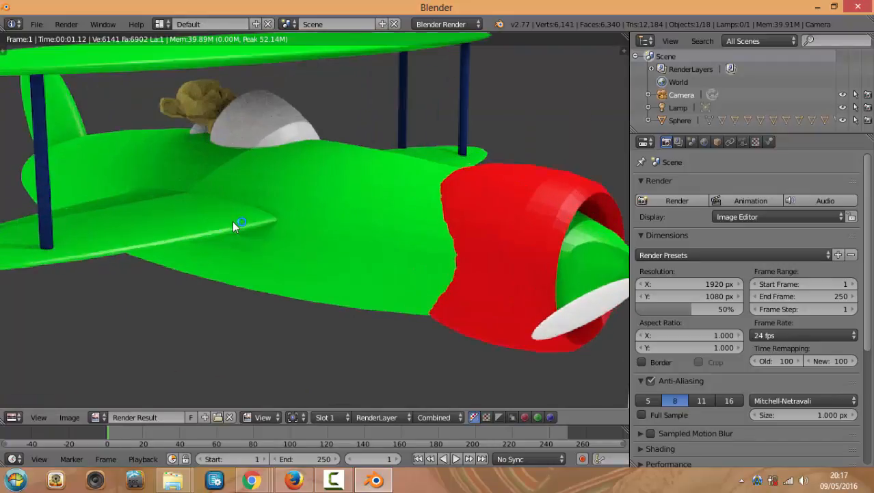
scroll(297, 230, up, 3)
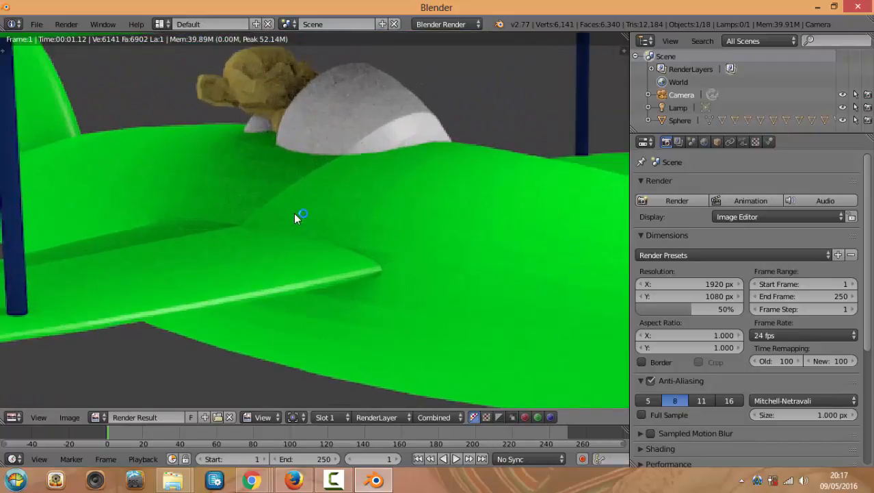
scroll(289, 228, down, 2)
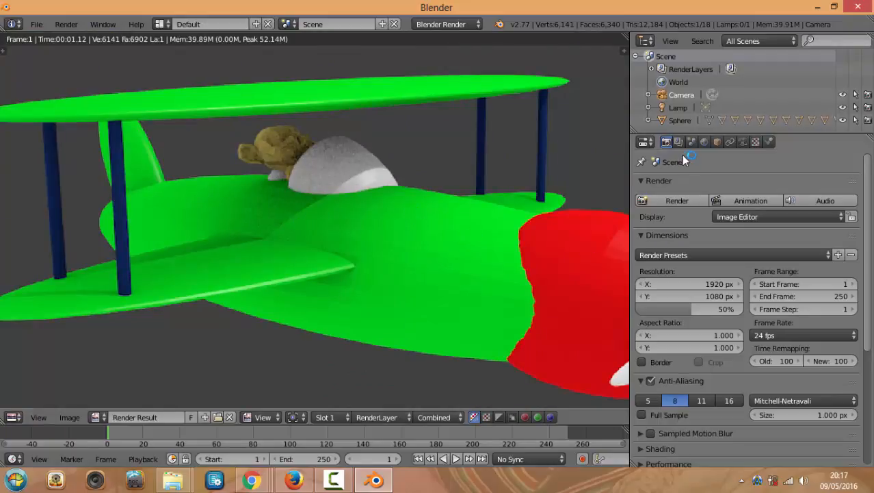
key(Escape)
key(Escape)
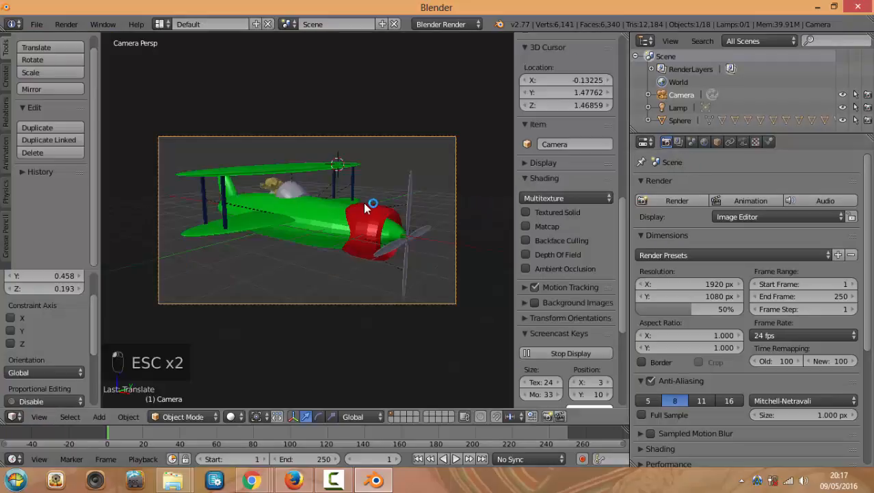
Render the biplane with F12, re-render, and zoom out to see the whole plane and propeller
scroll(363, 202, up, 2)
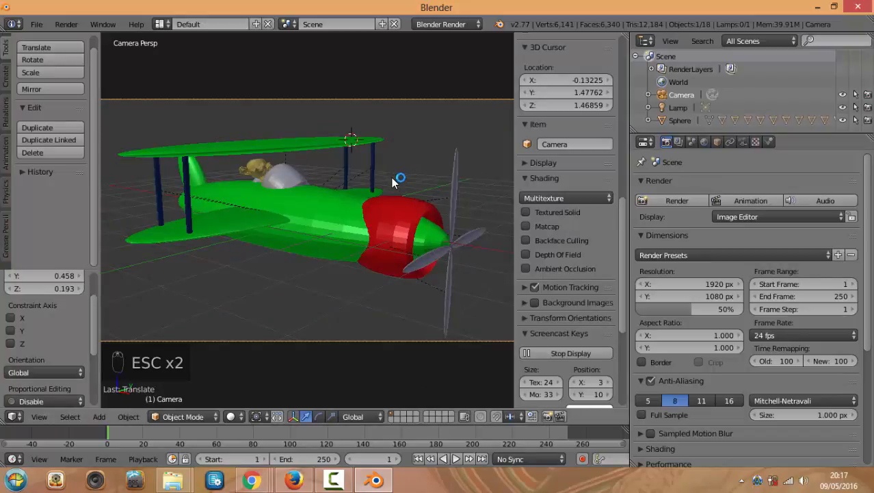
key(F12)
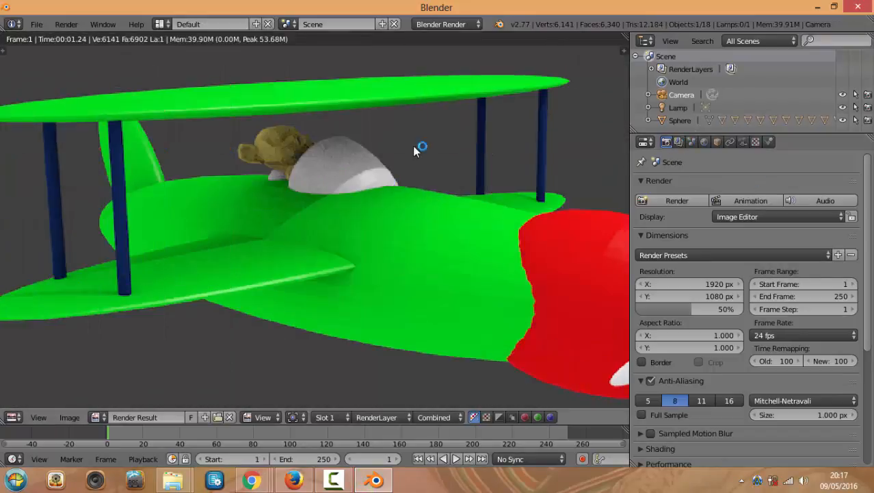
scroll(684, 180, down, 1)
scroll(682, 178, up, 1)
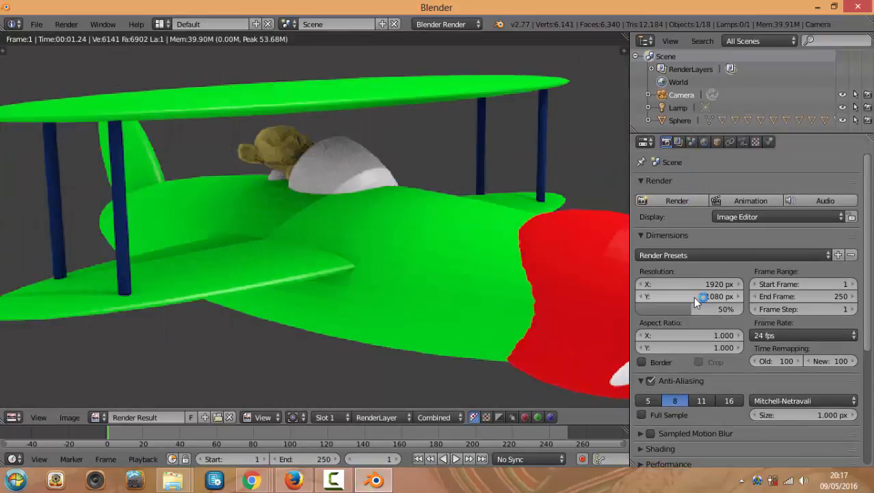
click(666, 143)
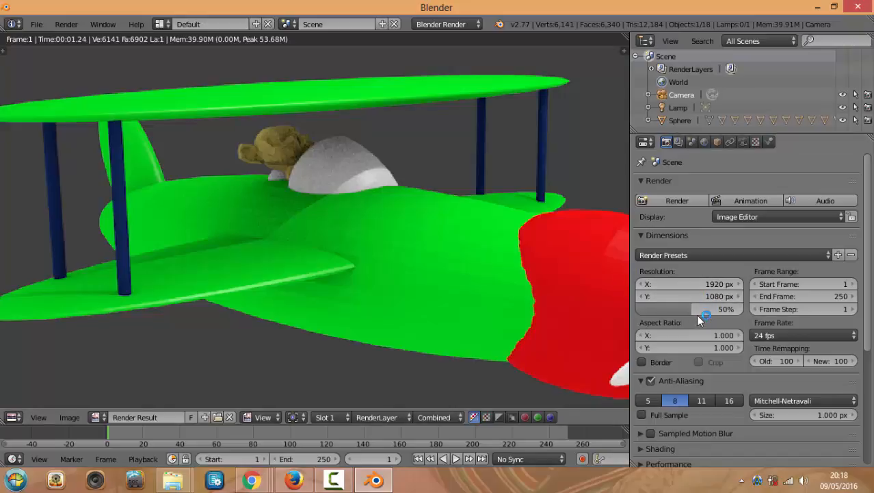
key(F12)
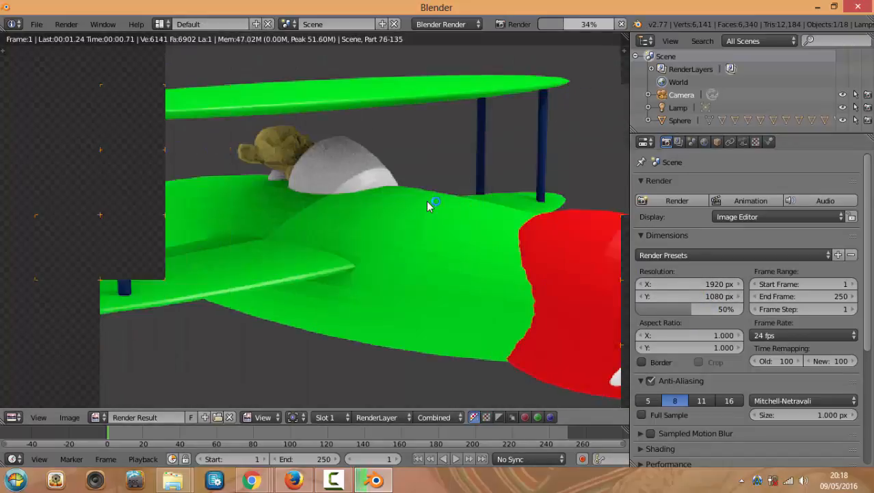
scroll(465, 186, down, 3)
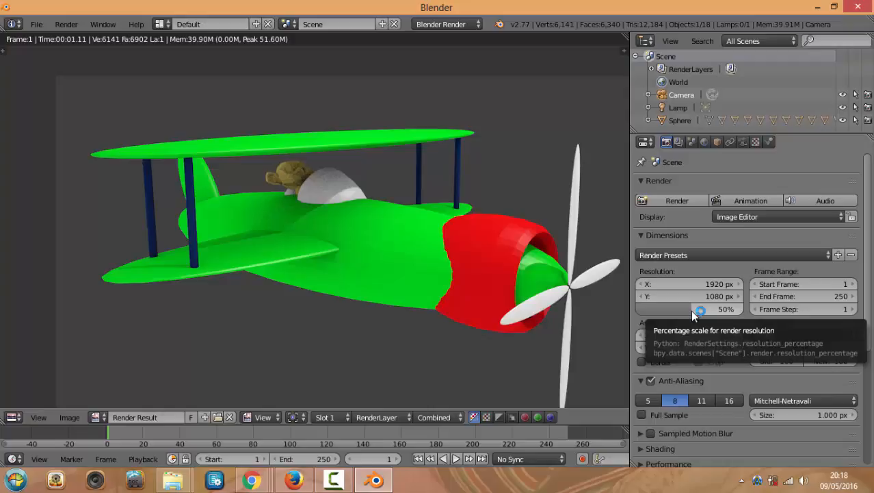
Raise the render resolution scale to 100% and test-render the biplane
drag(693, 312, 745, 311)
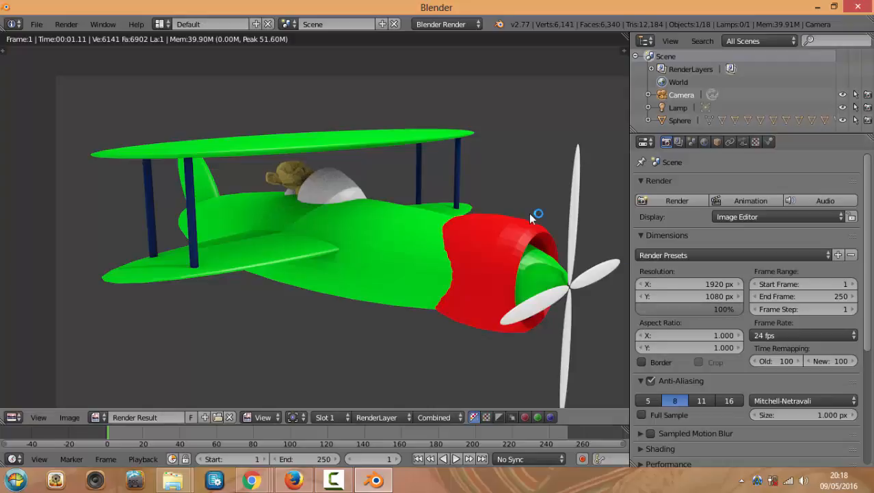
key(F12)
scroll(361, 194, down, 5)
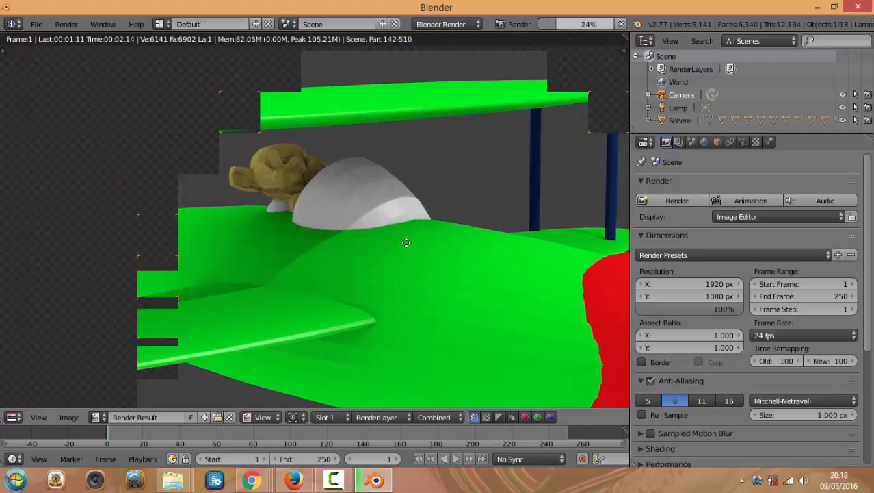
scroll(422, 229, up, 1)
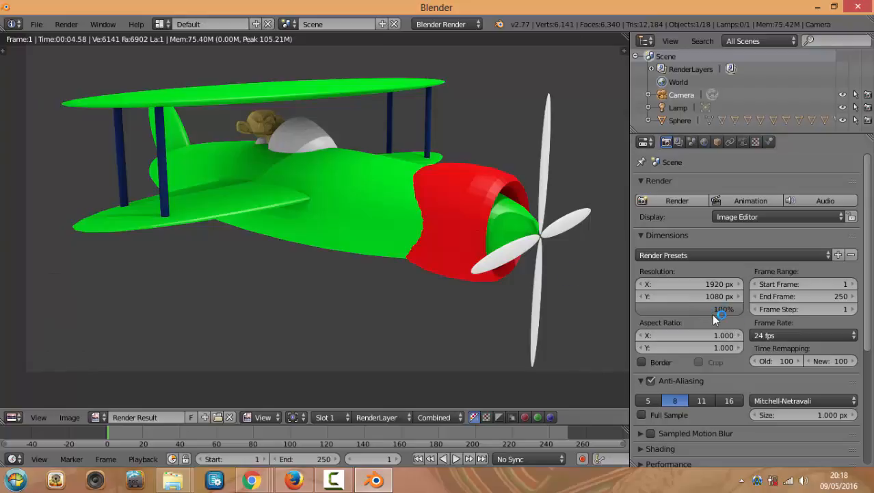
Lower the resolution scale to 51%, re-render, and show the Render Layers settings
drag(740, 314, 707, 314)
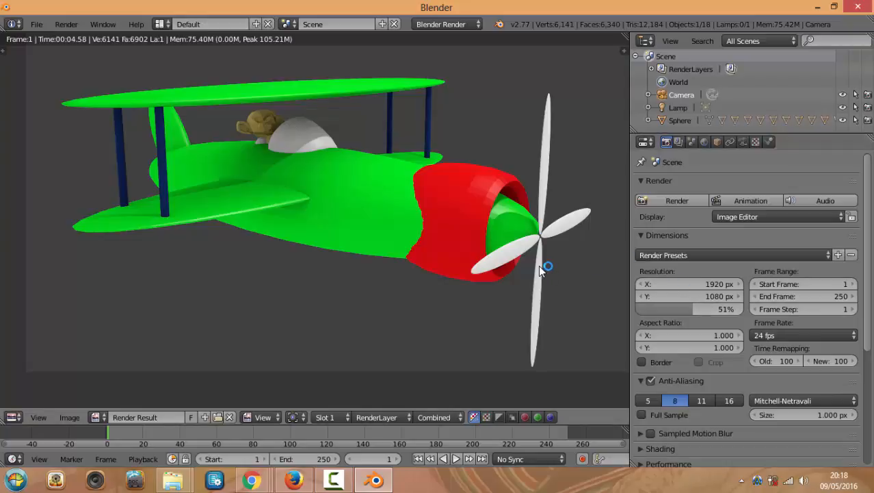
key(F12)
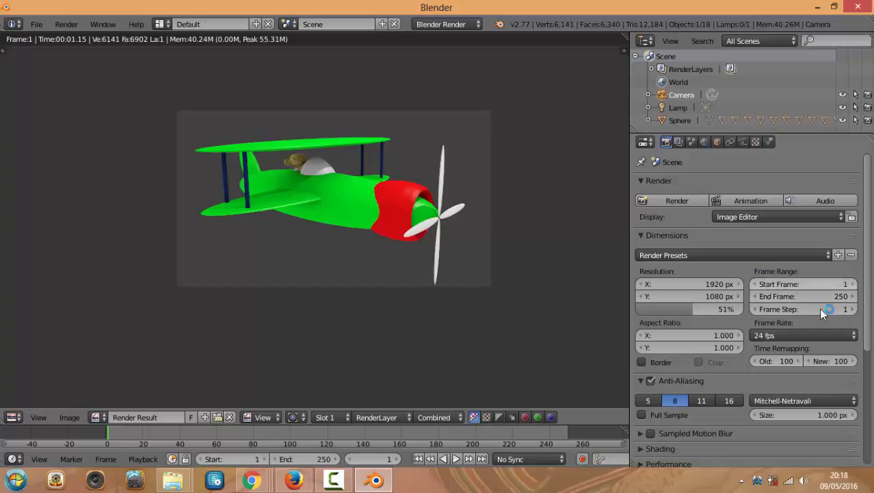
scroll(809, 282, down, 1)
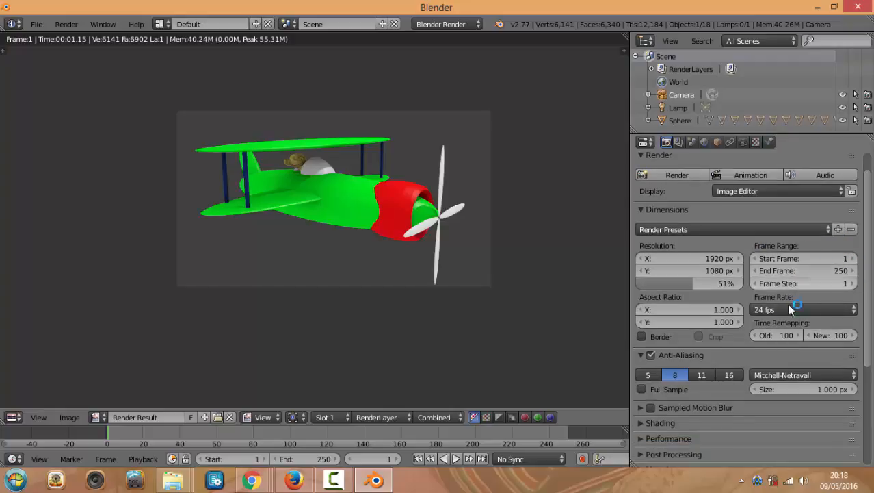
scroll(787, 303, up, 1)
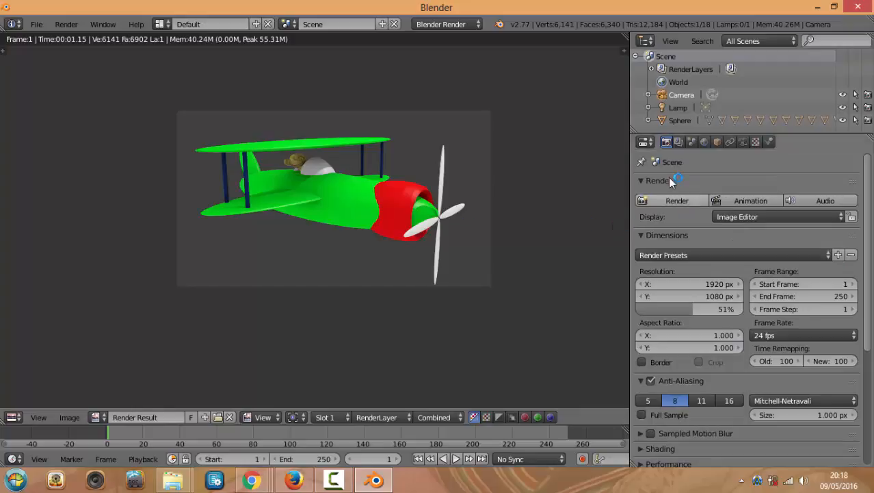
click(679, 201)
click(680, 201)
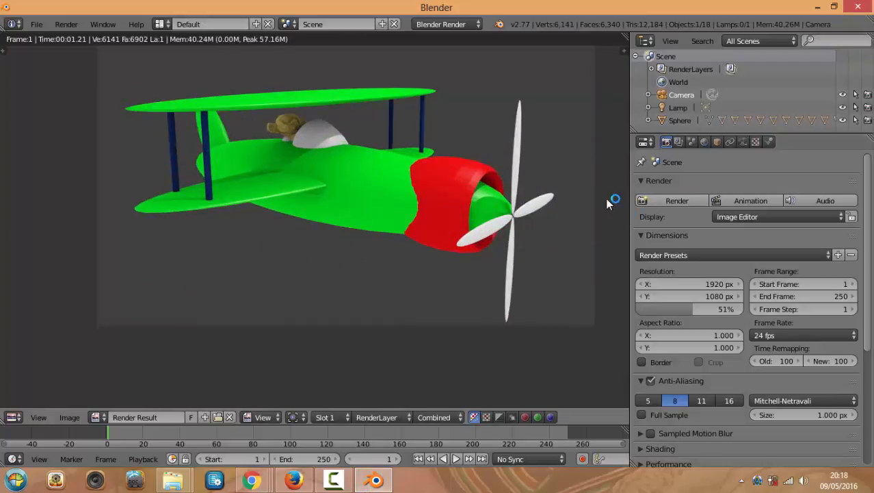
click(677, 141)
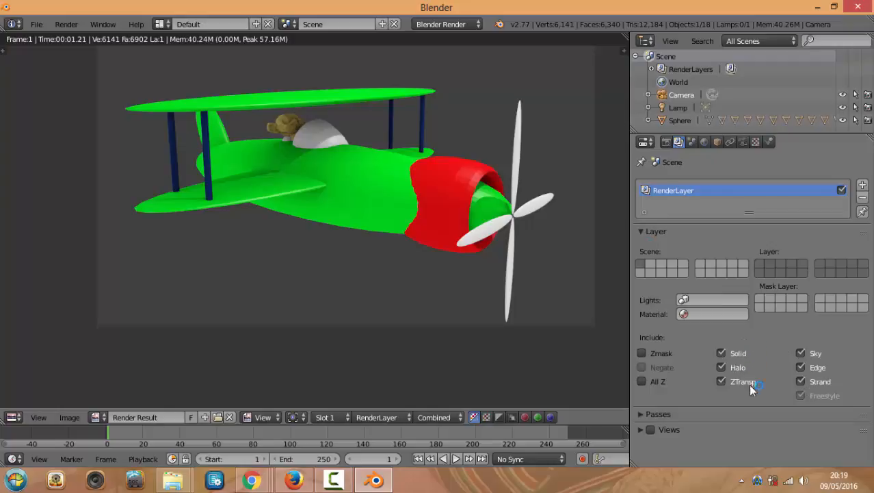
Enable Paper Sky in the World settings with a light blue horizon colour
click(691, 141)
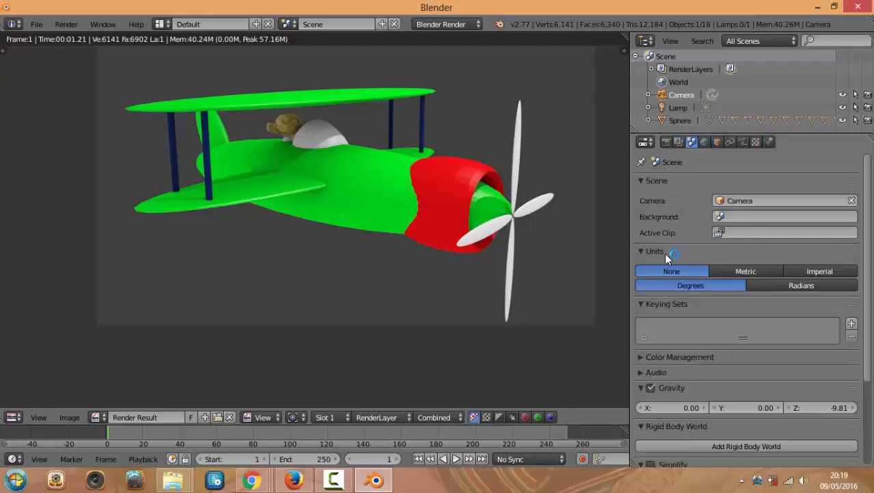
scroll(695, 330, down, 1)
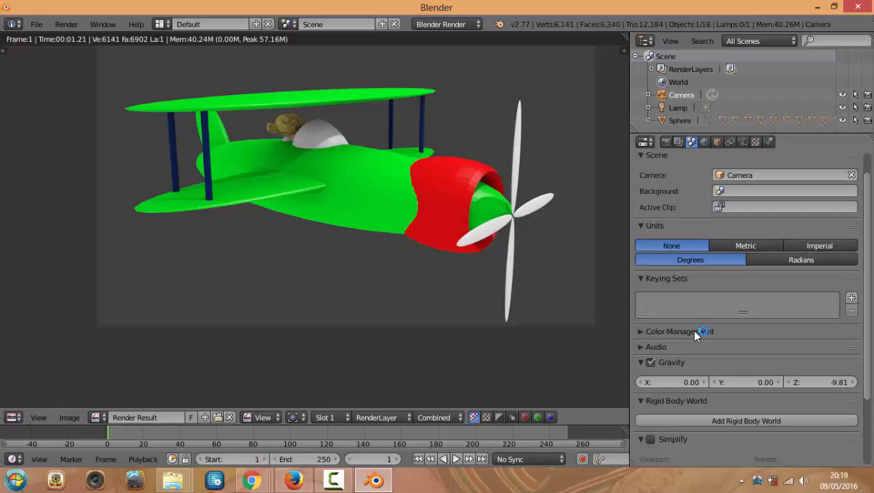
scroll(698, 311, up, 1)
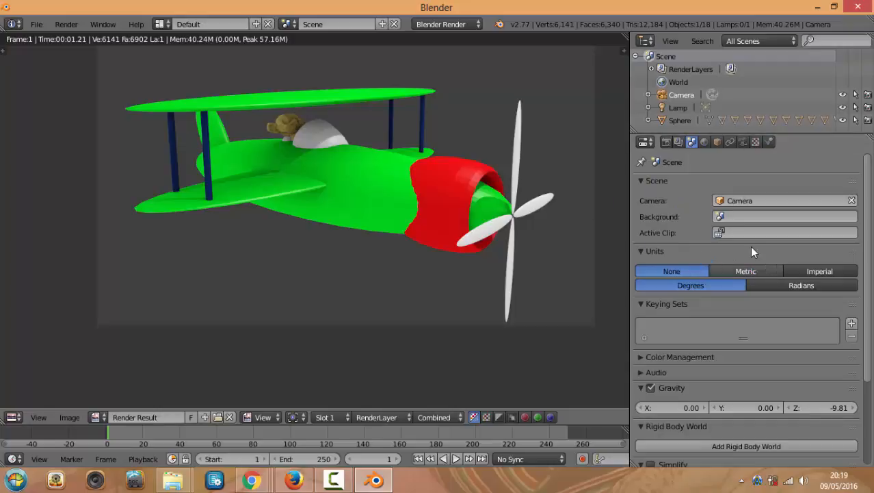
click(704, 142)
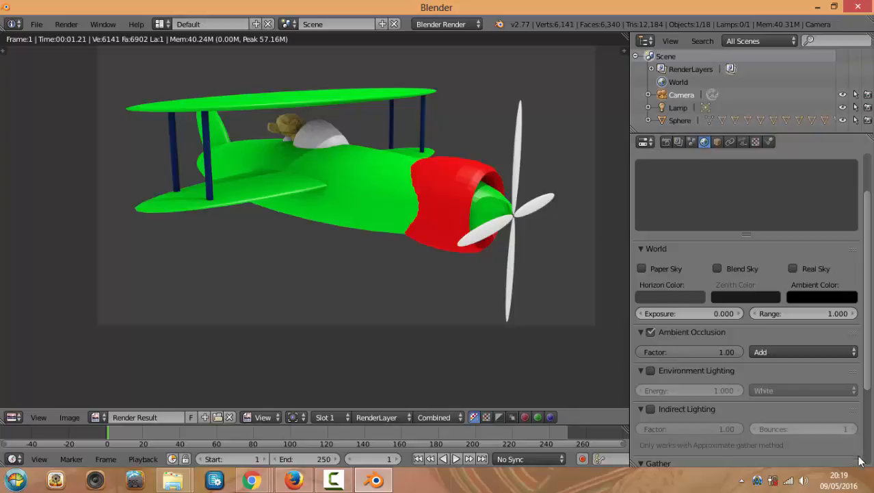
click(642, 268)
click(670, 296)
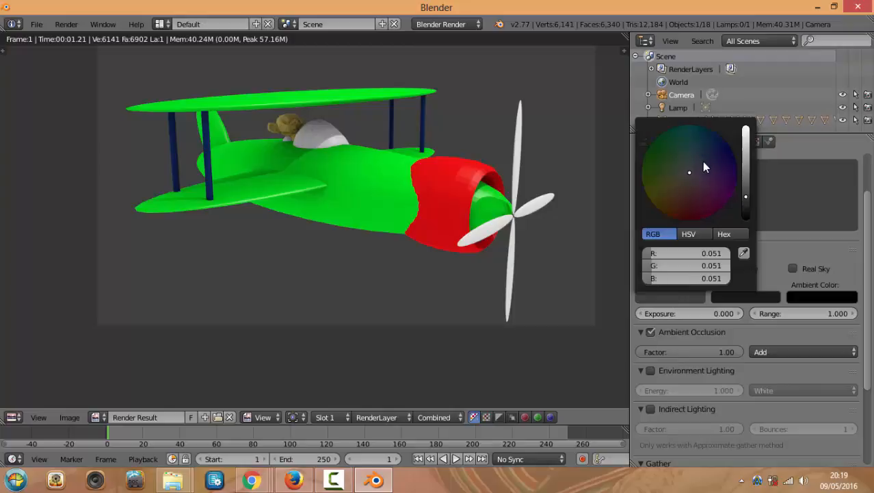
drag(692, 178, 698, 158)
drag(744, 178, 745, 140)
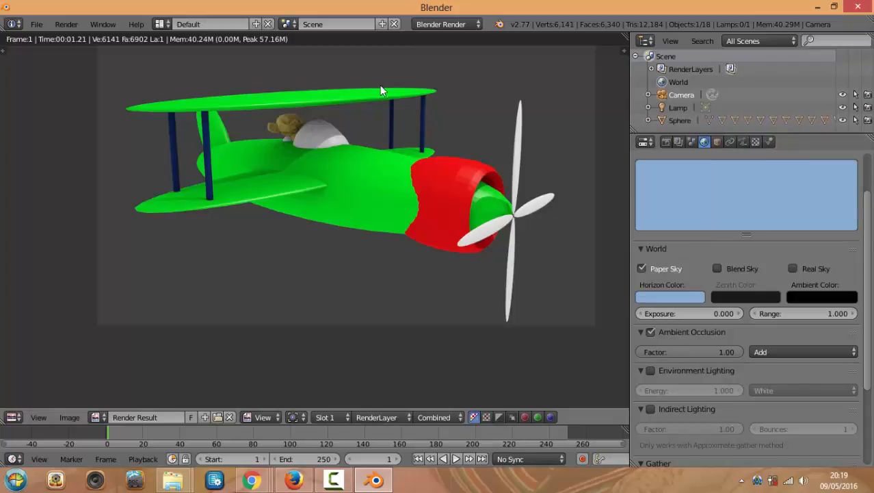
Render the biplane against the new light blue sky and close the preview
key(F12)
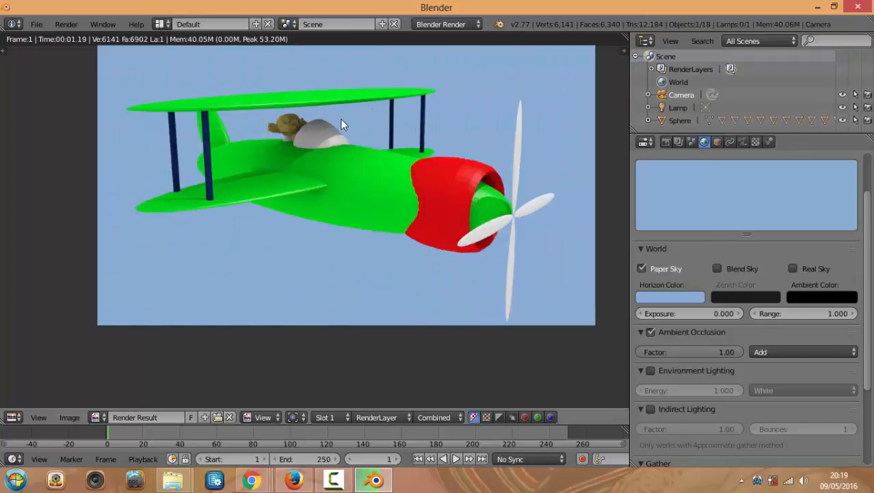
scroll(336, 129, up, 3)
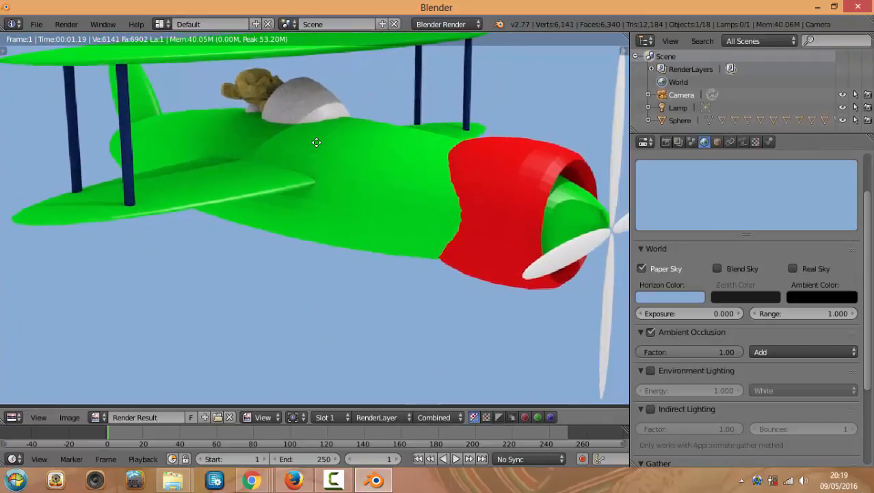
scroll(547, 204, down, 3)
scroll(508, 217, up, 3)
scroll(503, 218, up, 2)
scroll(520, 192, down, 2)
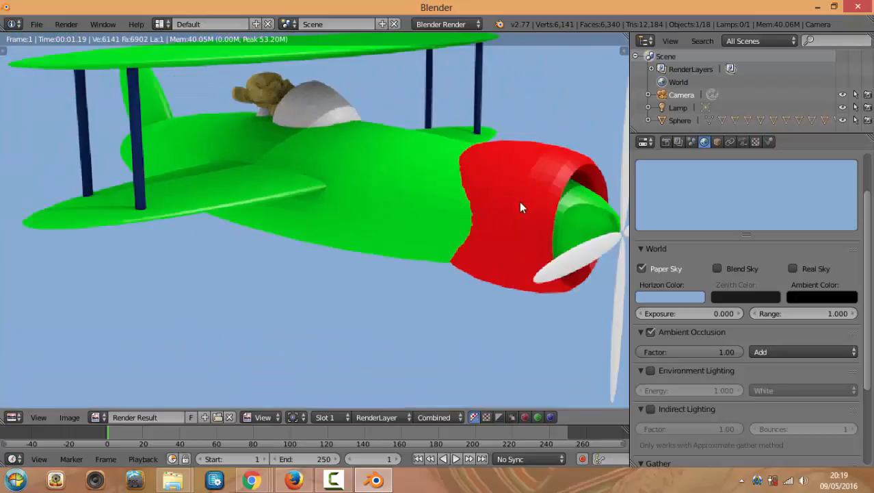
key(Escape)
scroll(481, 204, up, 3)
Apply smooth shading to the red cowling and test-render to check it
right_click(452, 209)
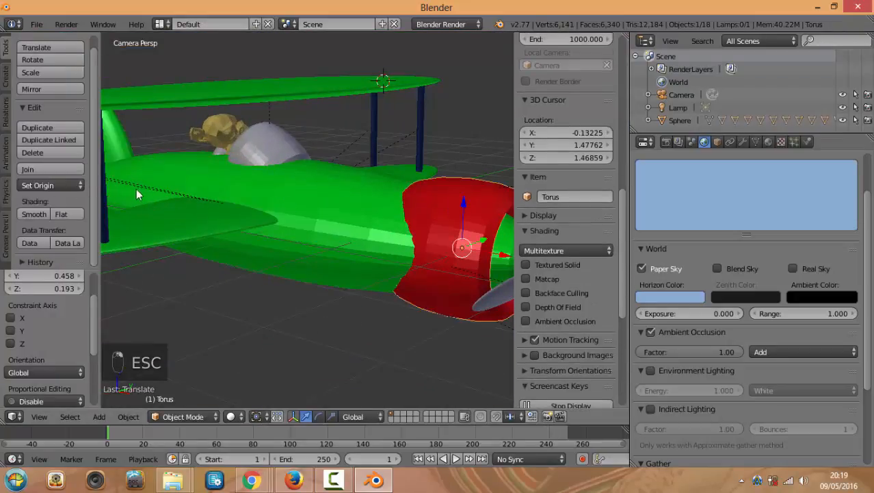
click(26, 213)
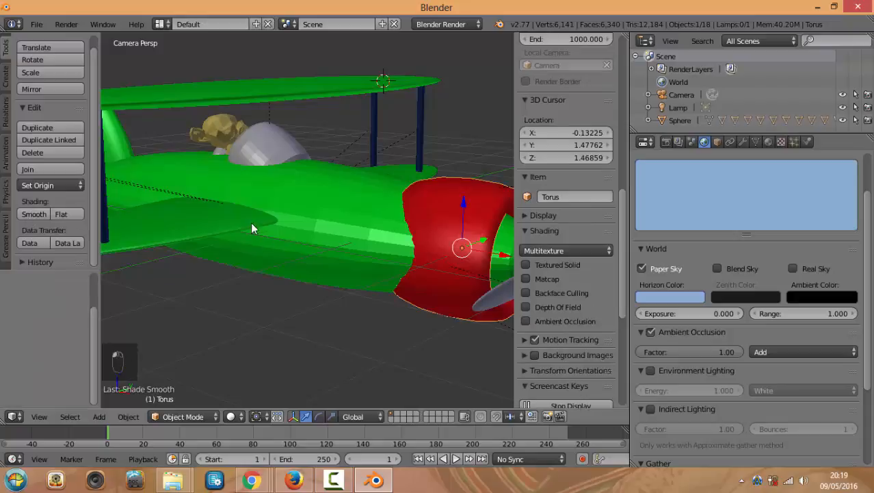
right_click(301, 209)
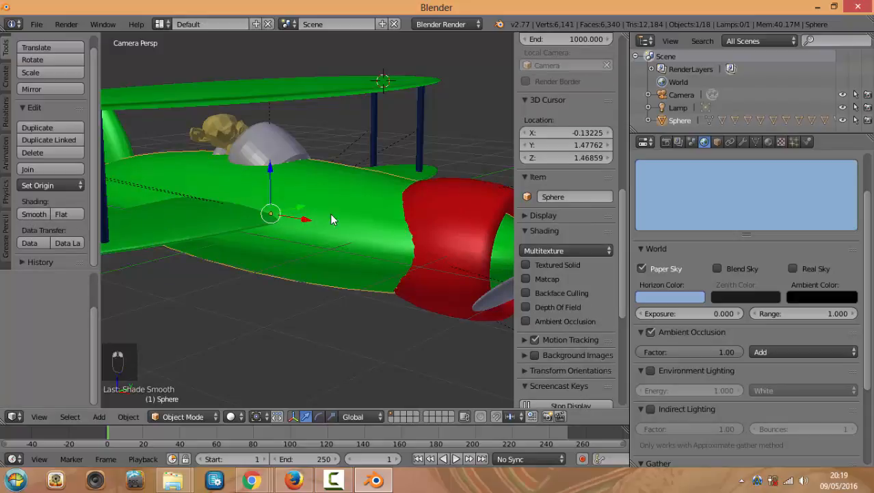
scroll(329, 215, down, 4)
scroll(227, 229, up, 3)
key(F12)
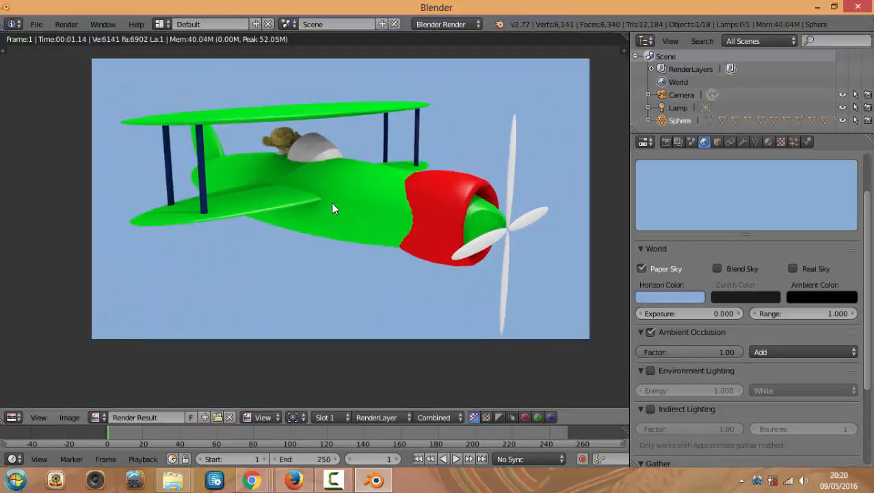
key(Escape)
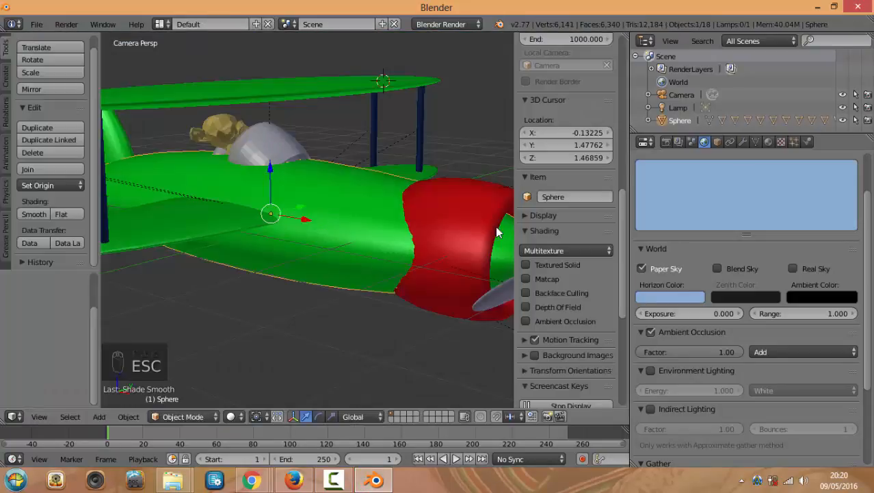
scroll(489, 245, down, 2)
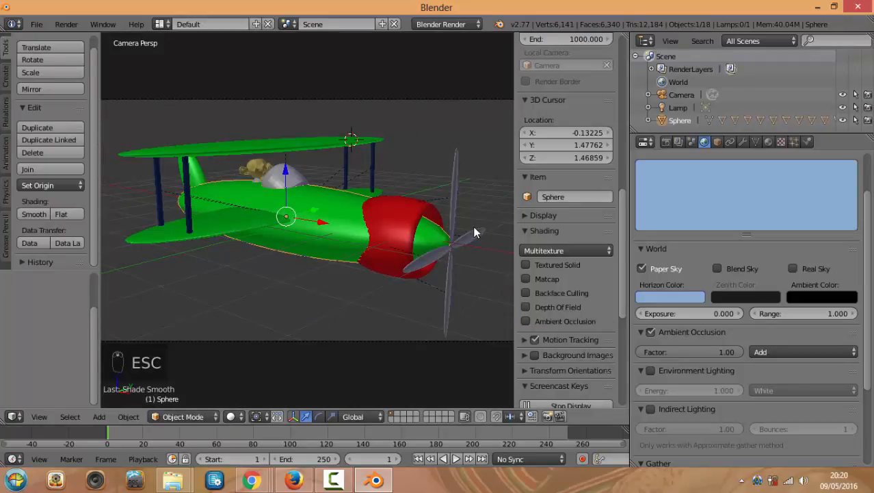
Hide the viewport properties sidebar and orbit in to select the right propeller blade
key(n)
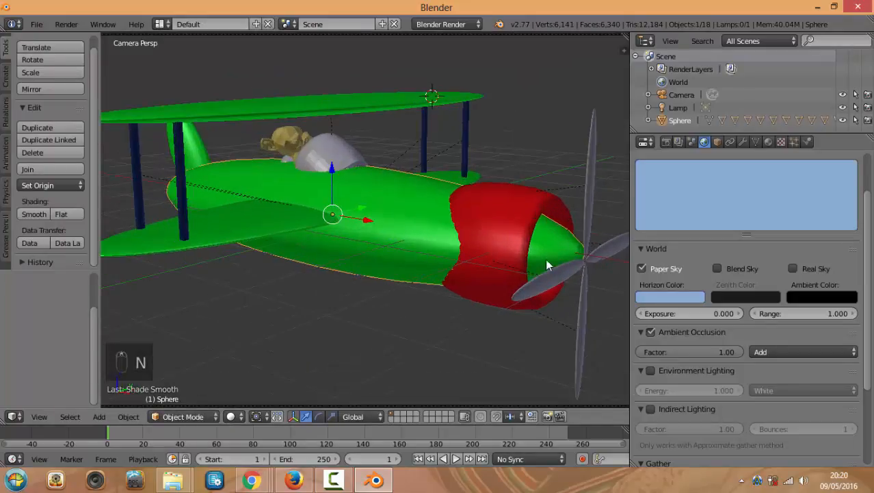
middle_drag(552, 232, 463, 232)
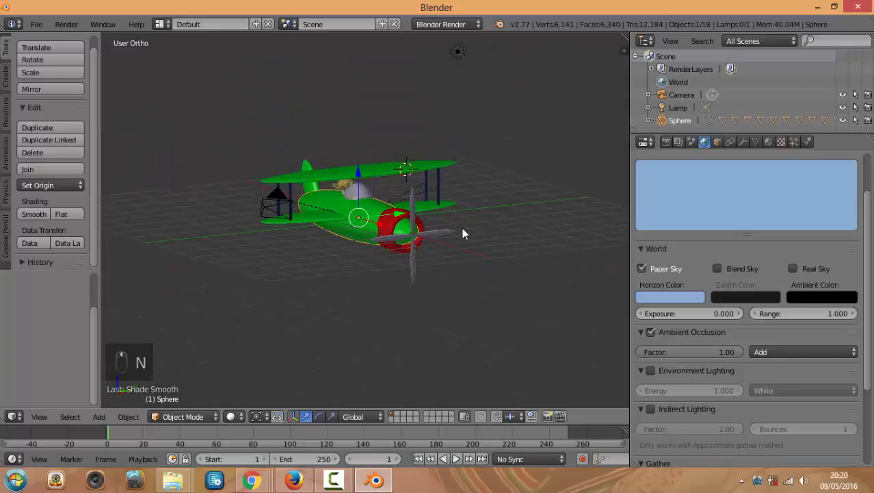
scroll(500, 252, up, 3)
right_click(484, 244)
scroll(416, 237, up, 2)
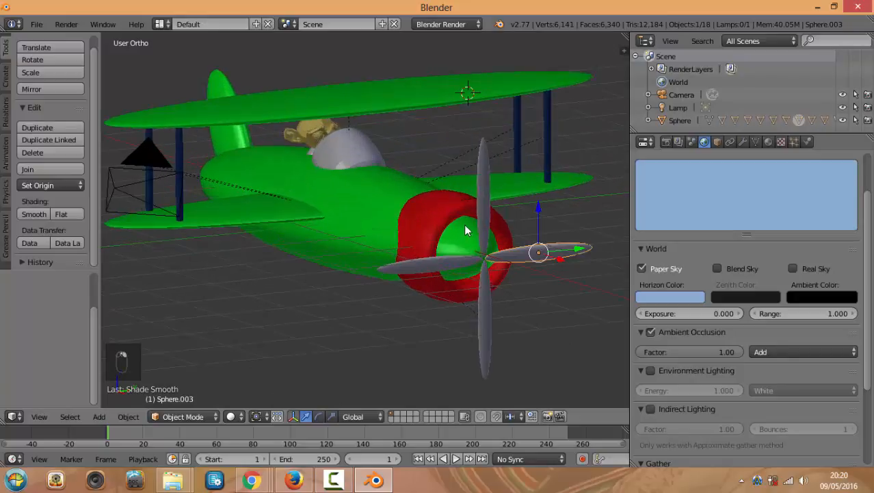
shift+scroll(479, 216, down, 3)
scroll(534, 225, up, 3)
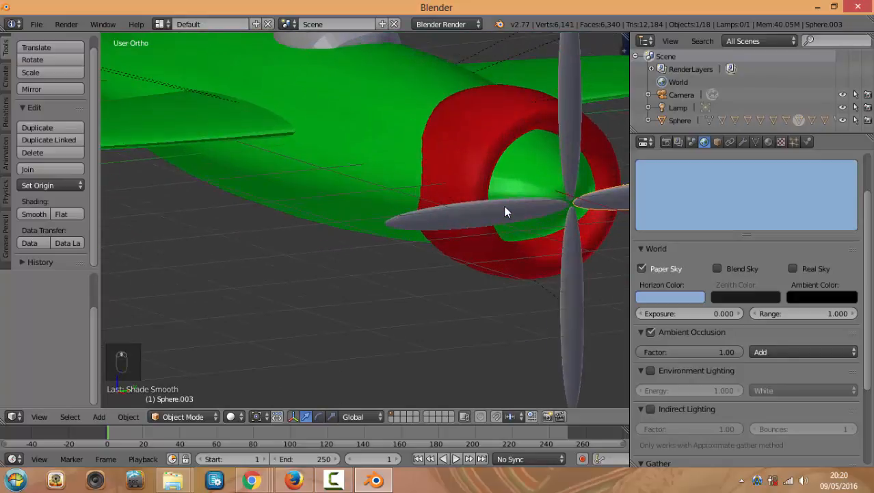
scroll(505, 208, down, 4)
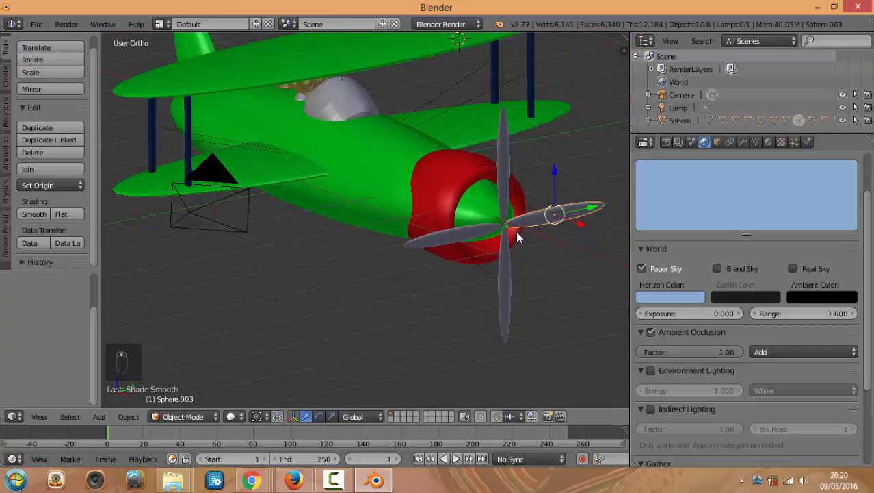
View the plane from the front, deselect everything, and orbit to an angled view
key(KP_1)
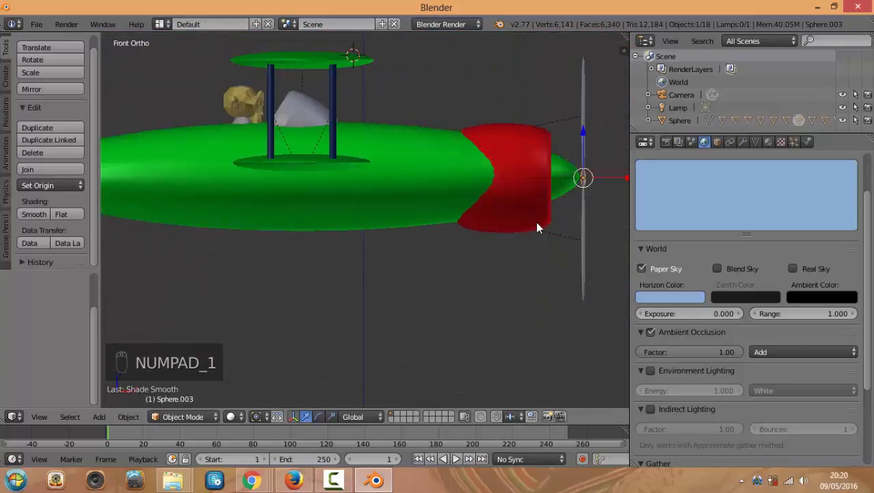
scroll(533, 232, down, 1)
key(a)
key(a)
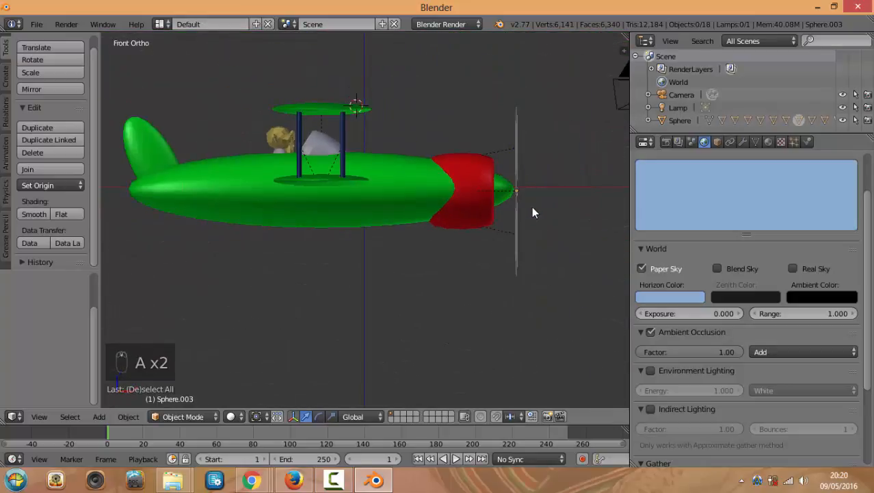
middle_drag(544, 201, 517, 228)
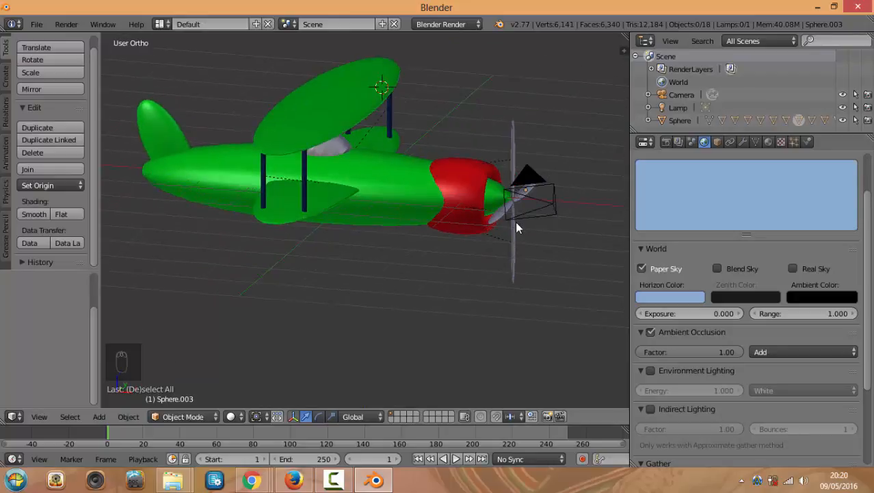
key(shift+a)
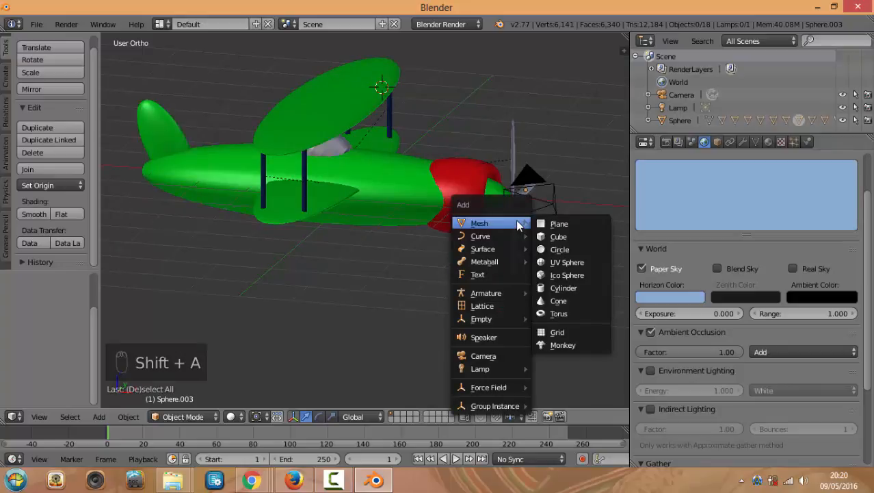
Add a Plain Axes empty and move it along Z and X toward the propeller
mouse_move(479, 319)
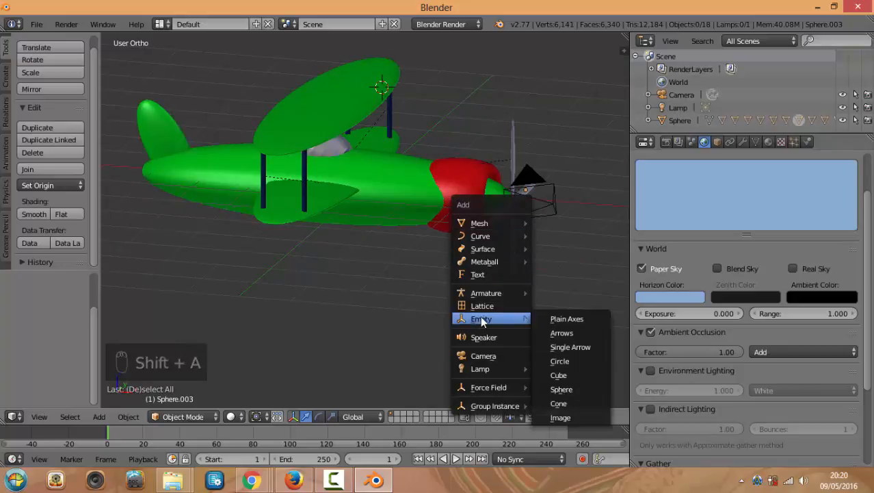
click(568, 318)
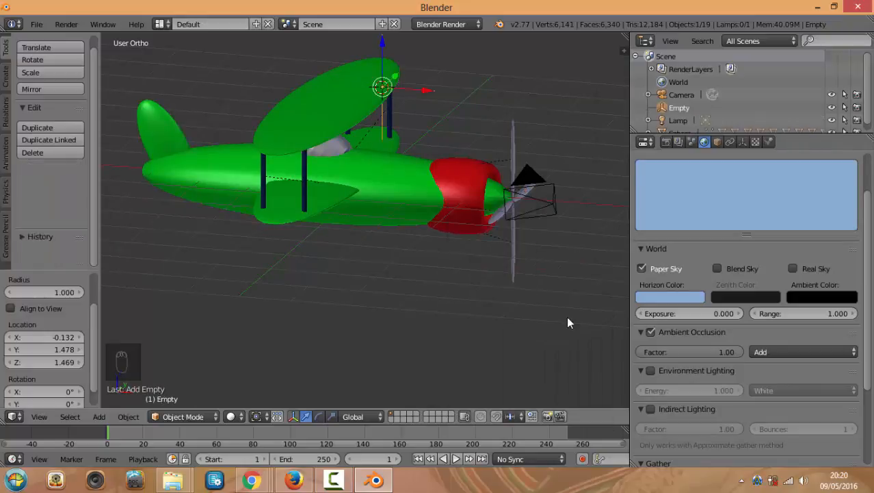
key(g)
key(z)
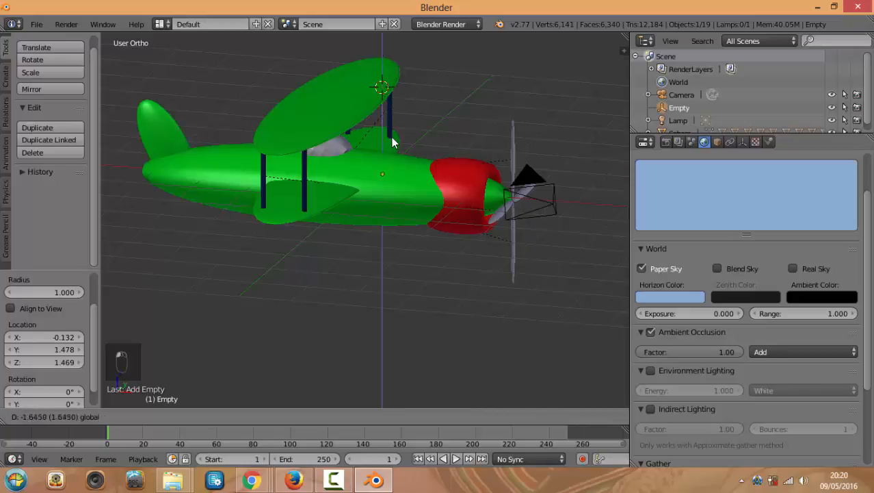
click(392, 136)
key(g)
key(x)
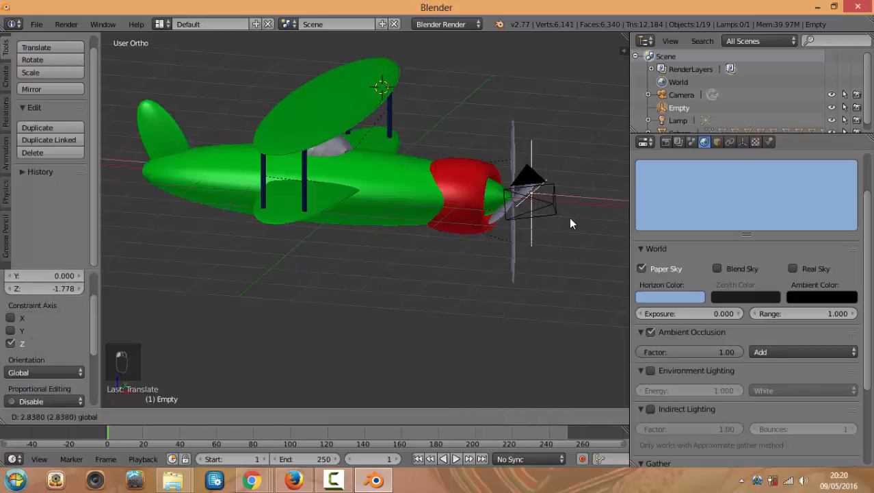
click(569, 218)
Align the empty onto the propeller hub using the top and right side views
key(KP_7)
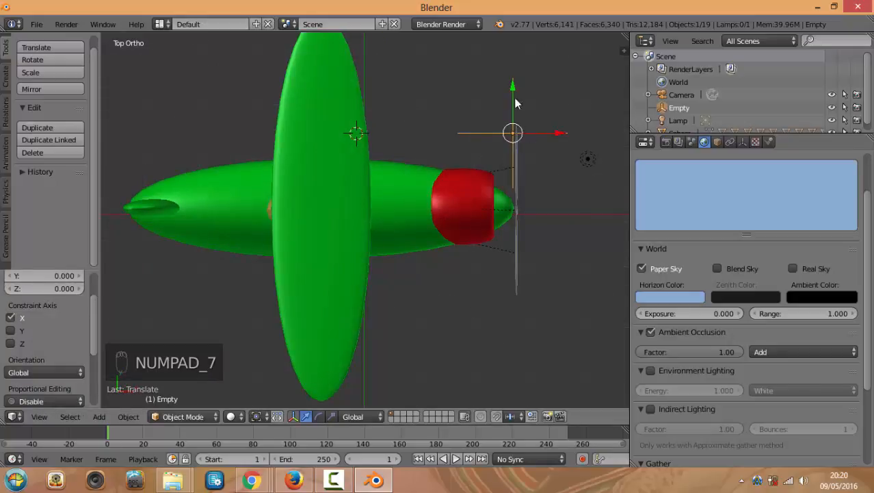
key(g)
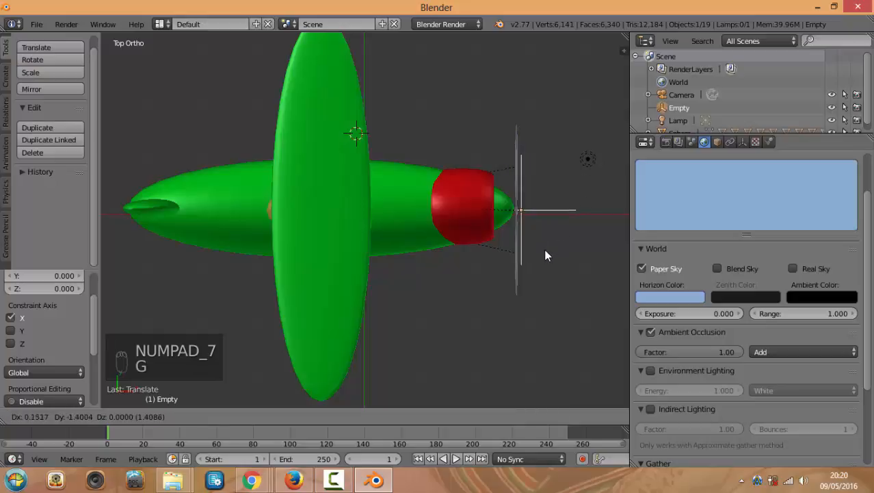
click(541, 249)
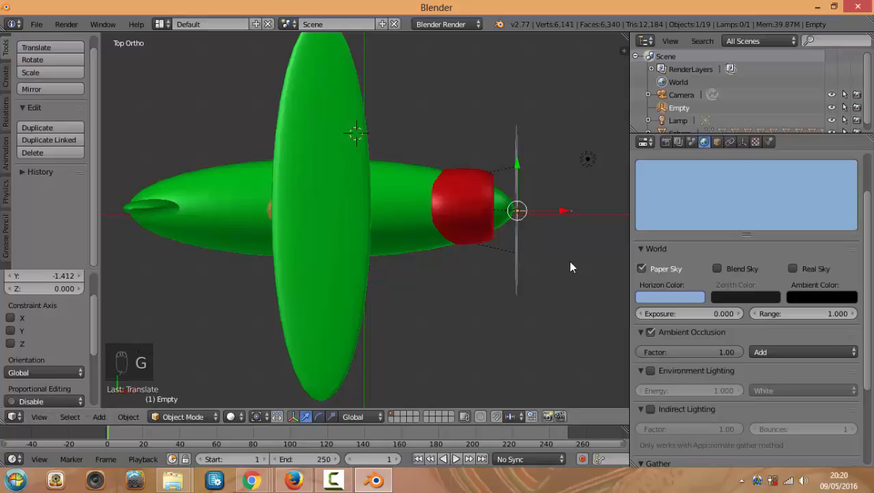
key(KP_1)
key(KP_3)
scroll(414, 198, up, 3)
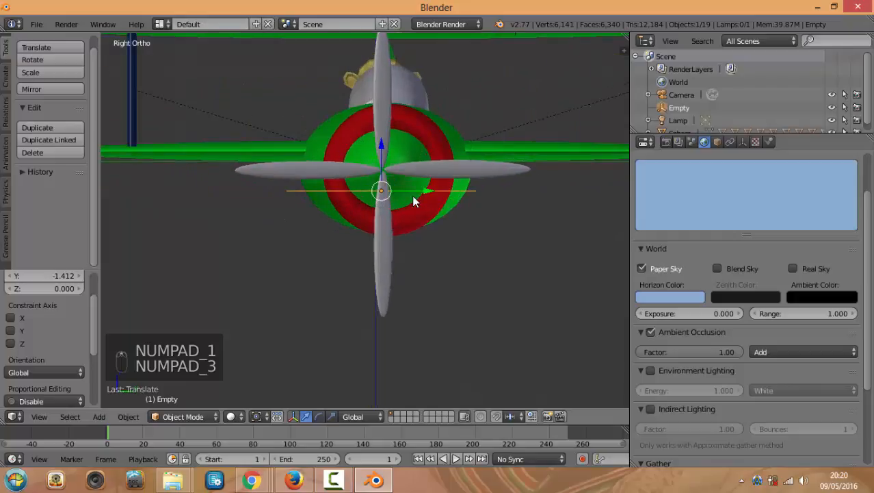
scroll(413, 201, up, 3)
drag(402, 111, 406, 74)
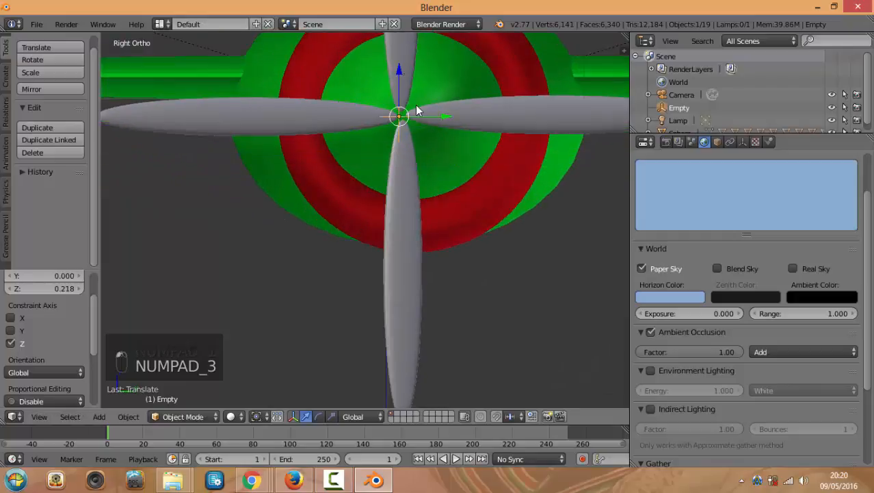
drag(445, 114, 445, 114)
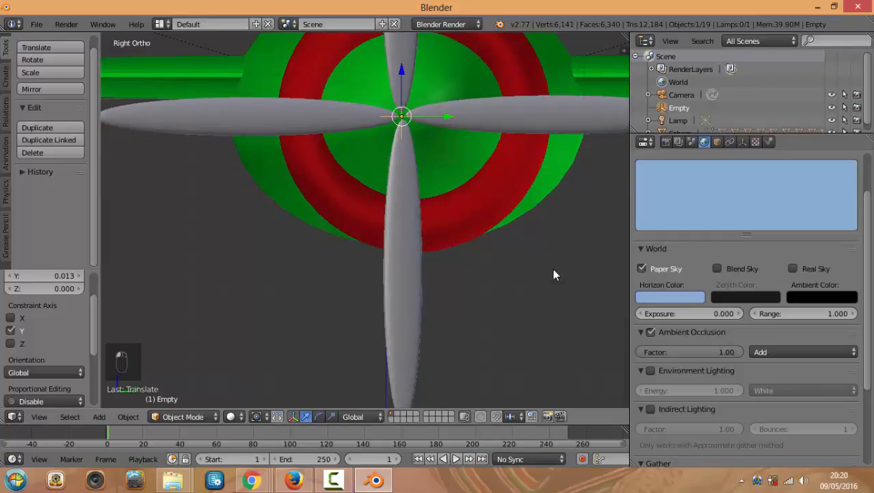
middle_drag(554, 269, 515, 280)
scroll(533, 284, down, 2)
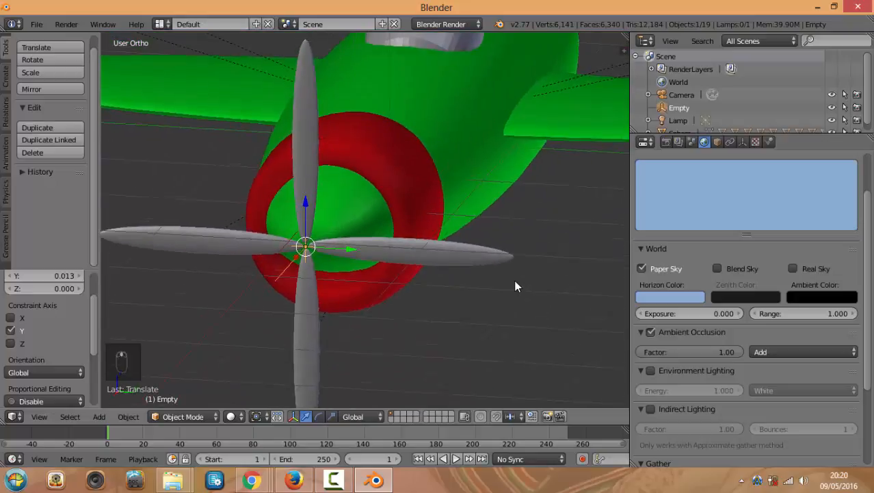
middle_drag(494, 211, 402, 273)
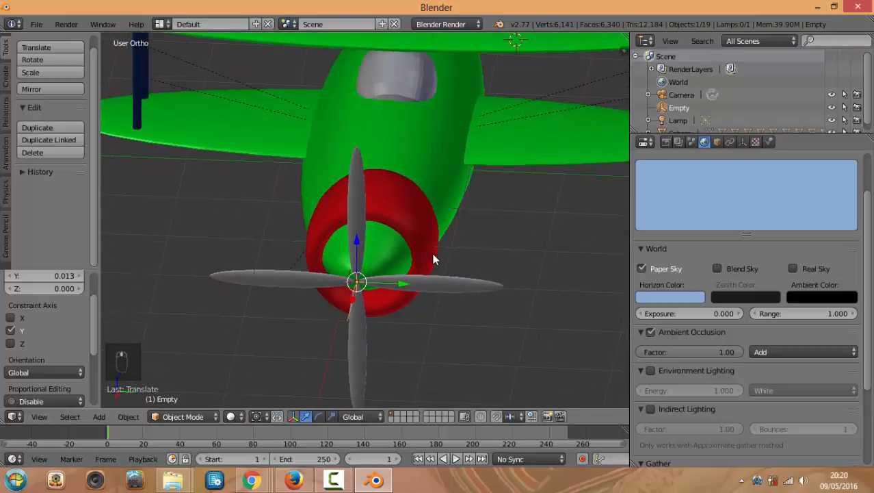
middle_drag(466, 246, 564, 247)
Select the fuselage and nudge it slightly along the Y axis
right_click(380, 170)
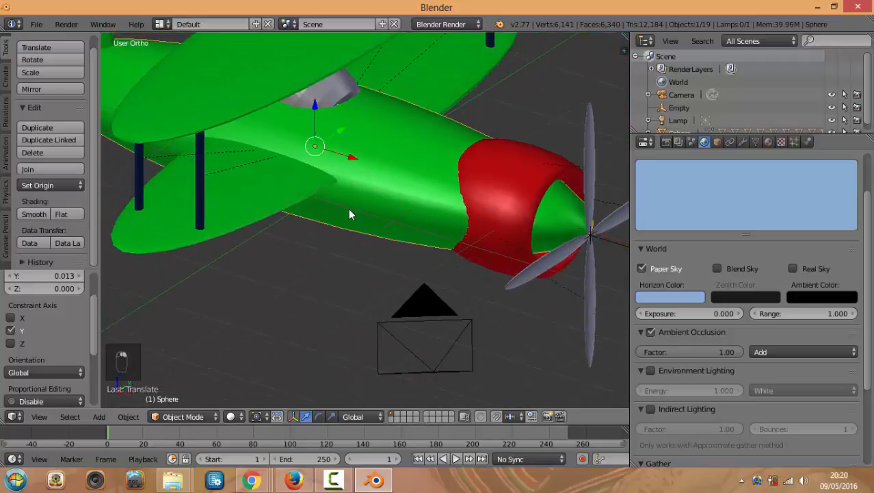
scroll(361, 186, down, 2)
key(g)
key(y)
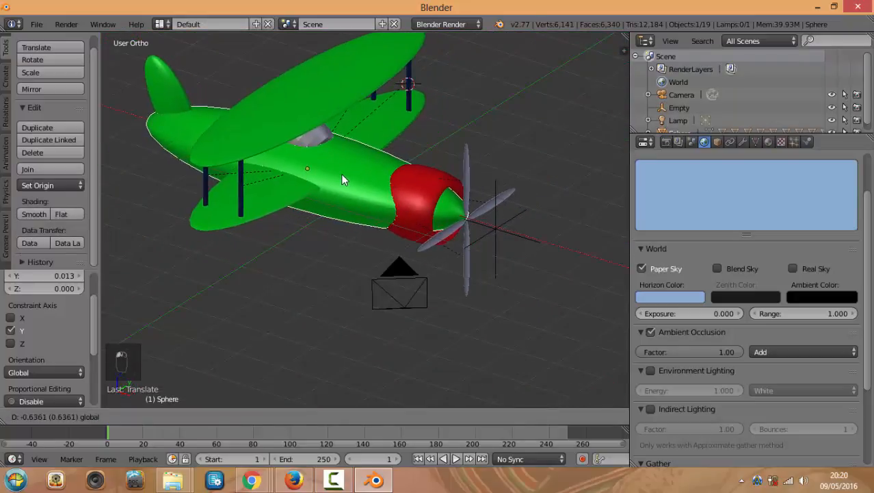
drag(365, 183, 363, 182)
scroll(476, 223, up, 3)
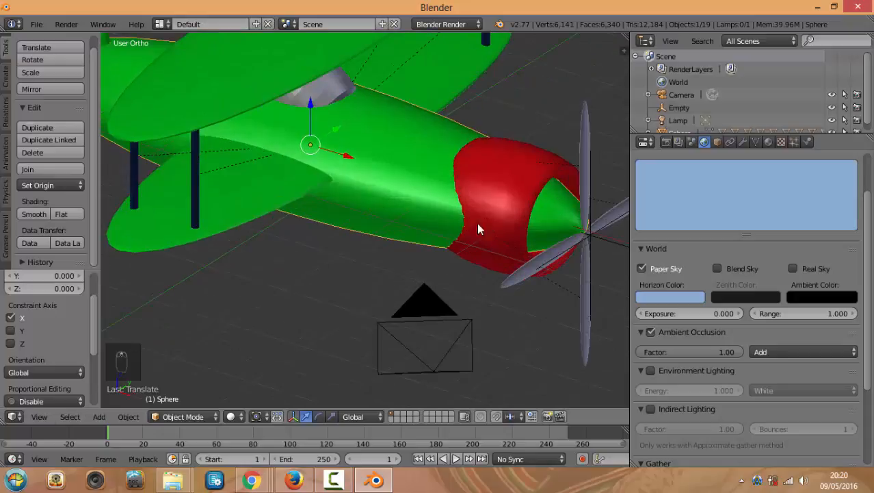
ctrl+scroll(543, 256, up, 7)
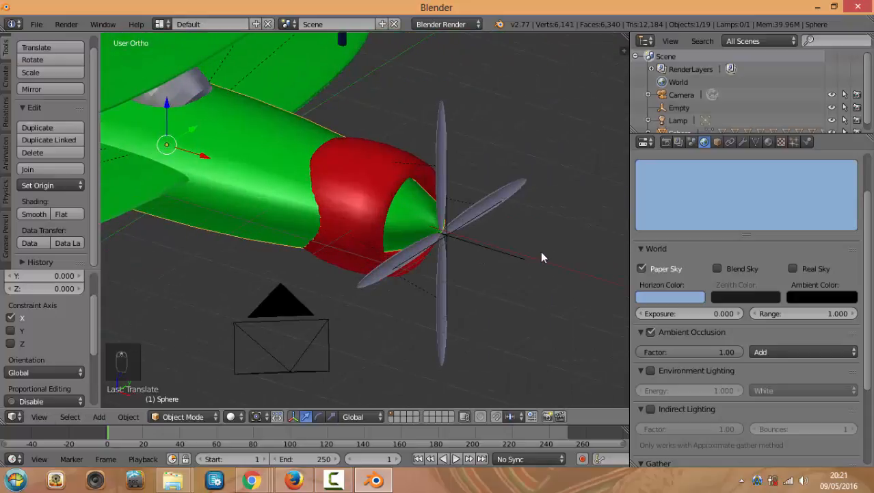
Select all four propeller blades: right, top, left and bottom
right_click(498, 195)
shift+right_click(445, 227)
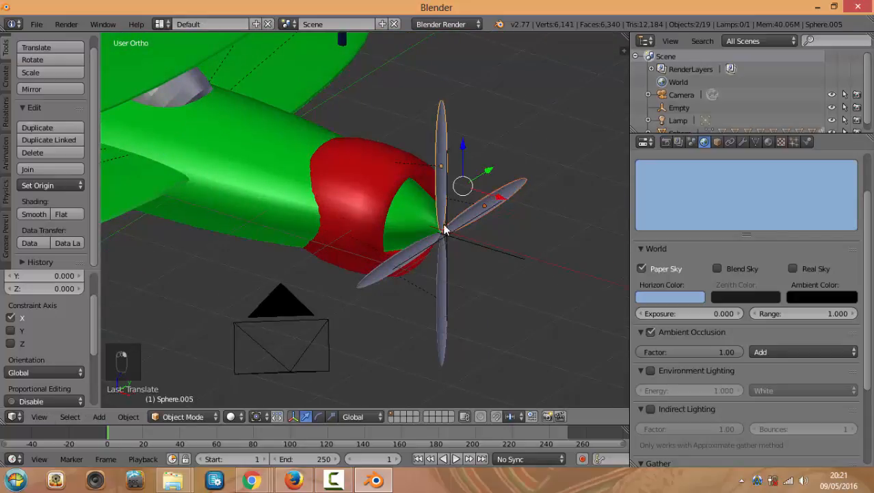
shift+right_click(415, 251)
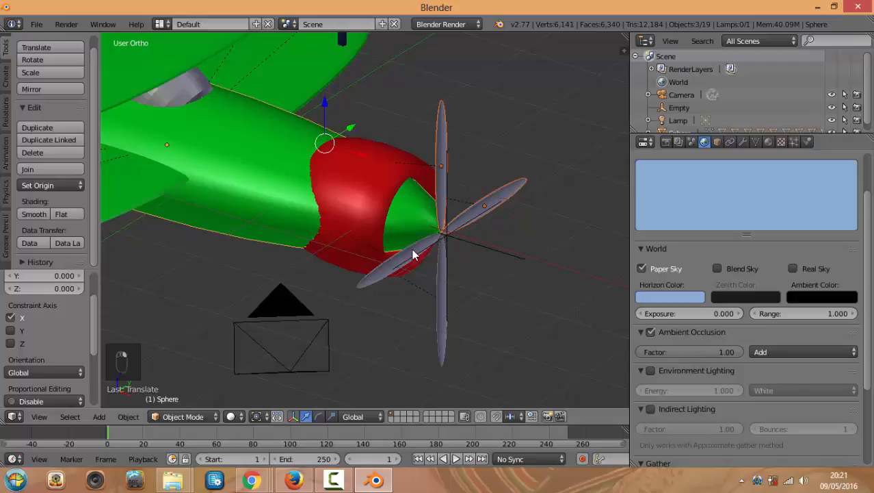
right_click(445, 130)
middle_drag(539, 189, 474, 192)
right_click(450, 237)
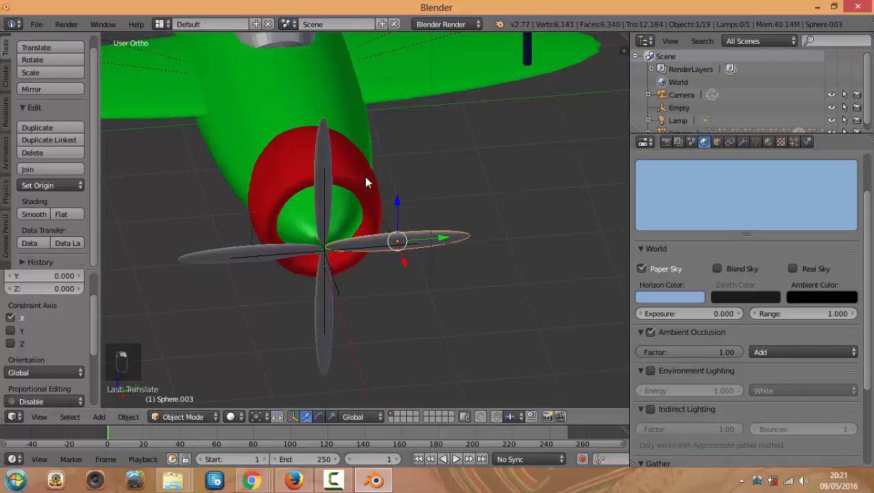
middle_drag(405, 183, 254, 128)
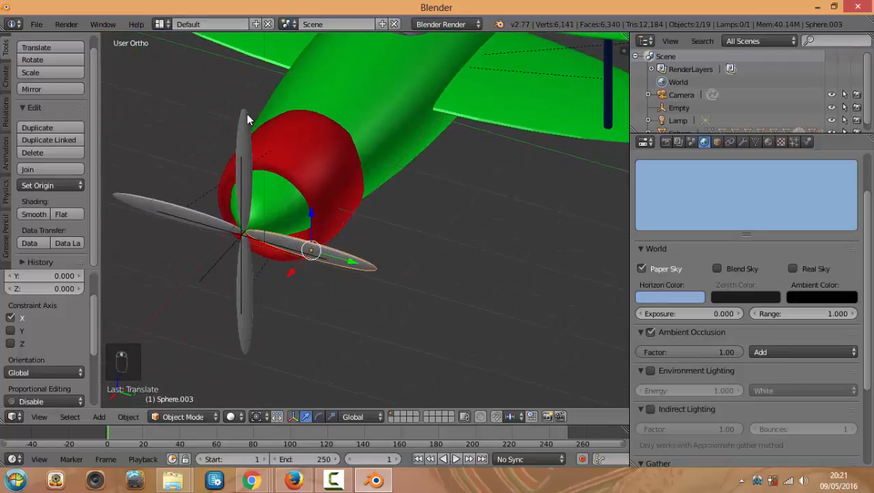
shift+right_click(246, 113)
shift+right_click(150, 201)
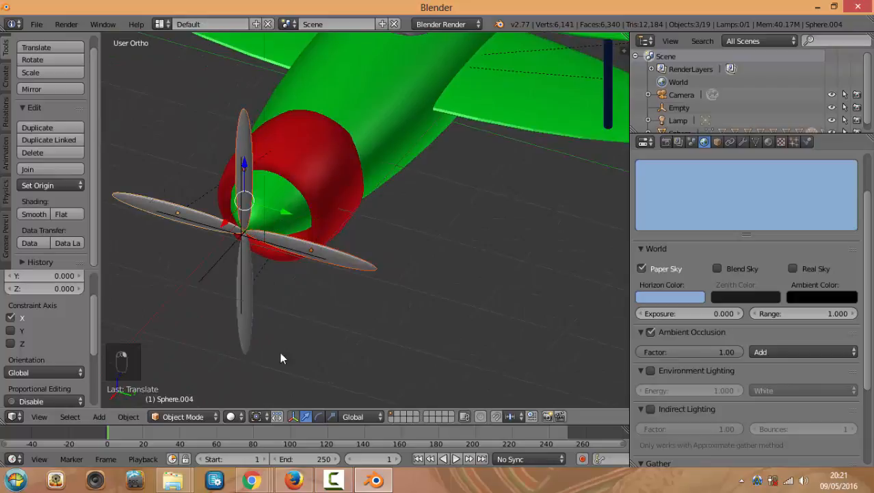
shift+right_click(246, 343)
Add the hub Empty as active and parent the blades to it with Ctrl+P > Object
middle_drag(355, 320, 337, 329)
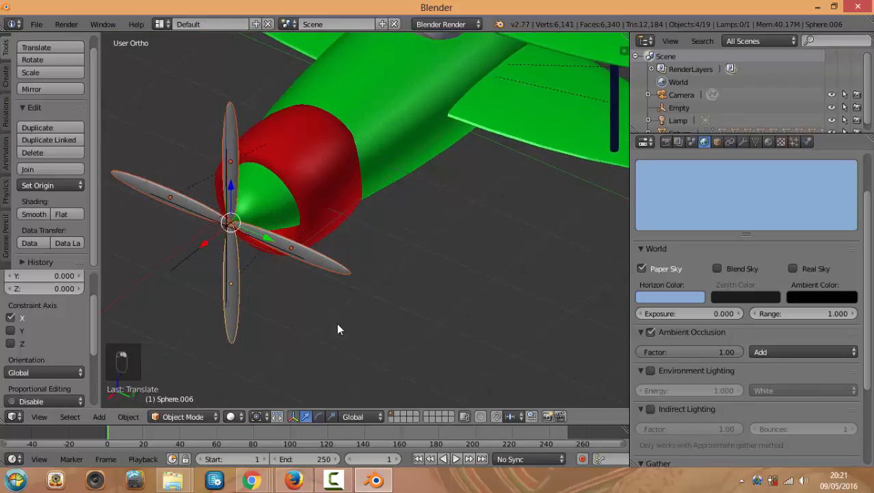
shift+right_click(187, 254)
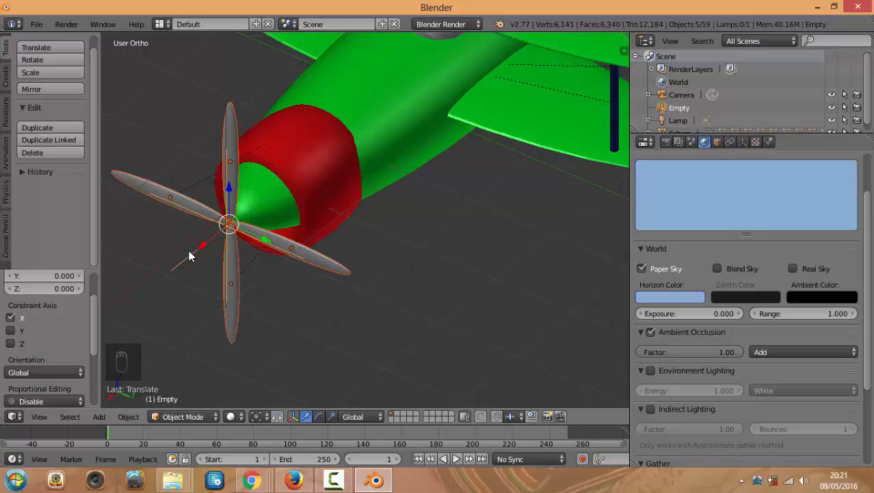
key(ctrl+p)
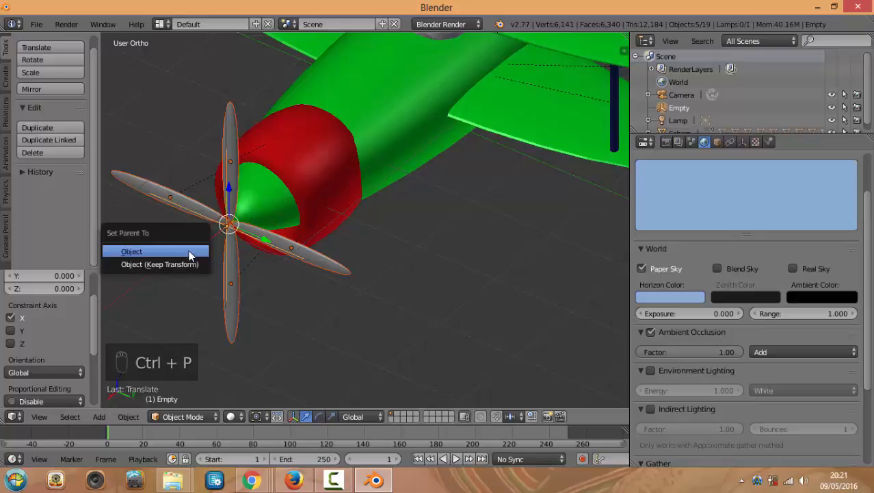
click(189, 252)
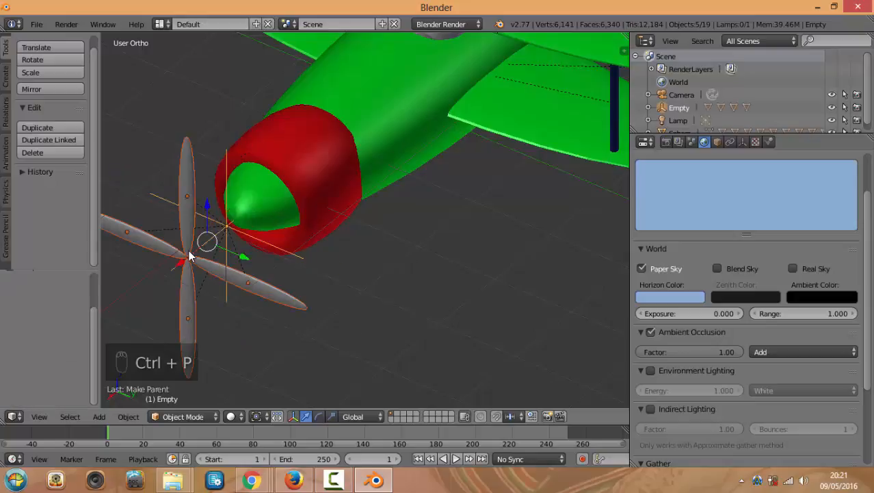
Slide the propeller's hub Empty along X until it sits against the plane's nose
right_click(228, 233)
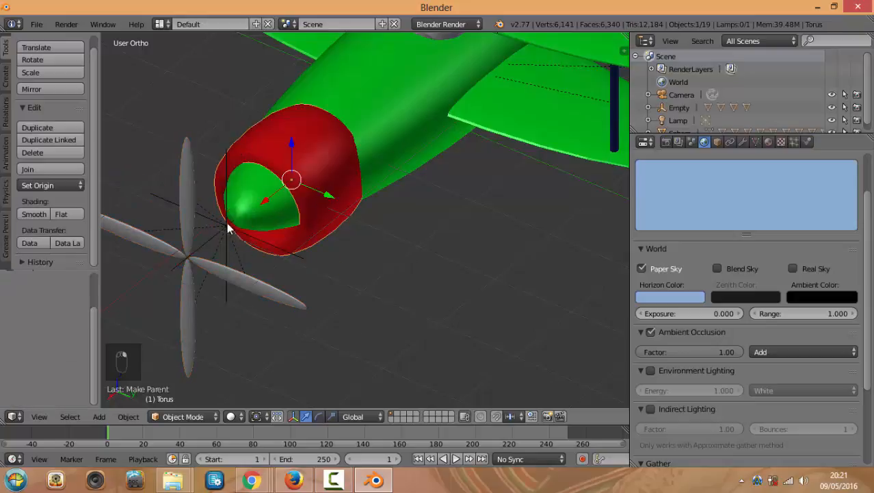
right_click(226, 230)
key(g)
key(x)
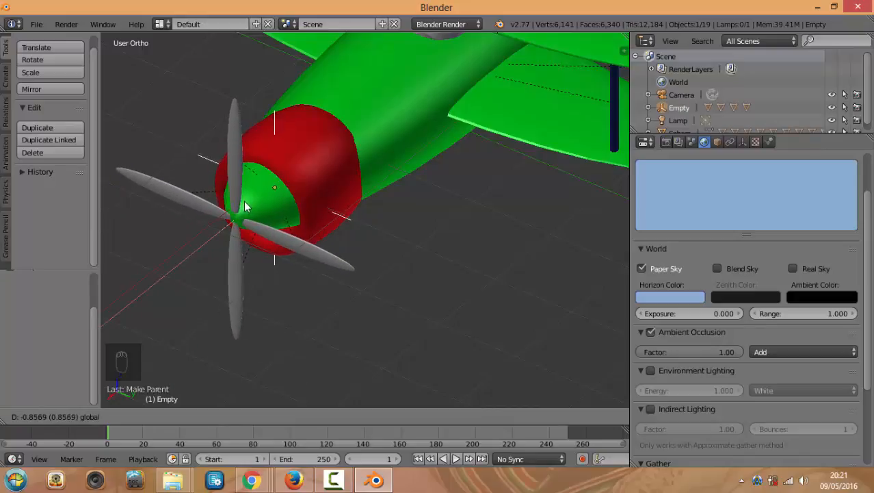
click(247, 207)
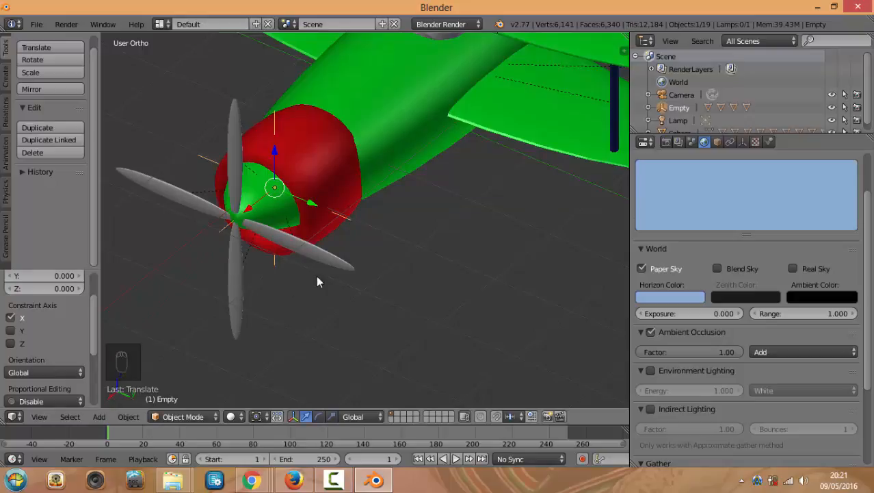
Shift the fuselage sphere along X to line it up with the propeller
middle_drag(316, 281, 351, 232)
right_click(335, 216)
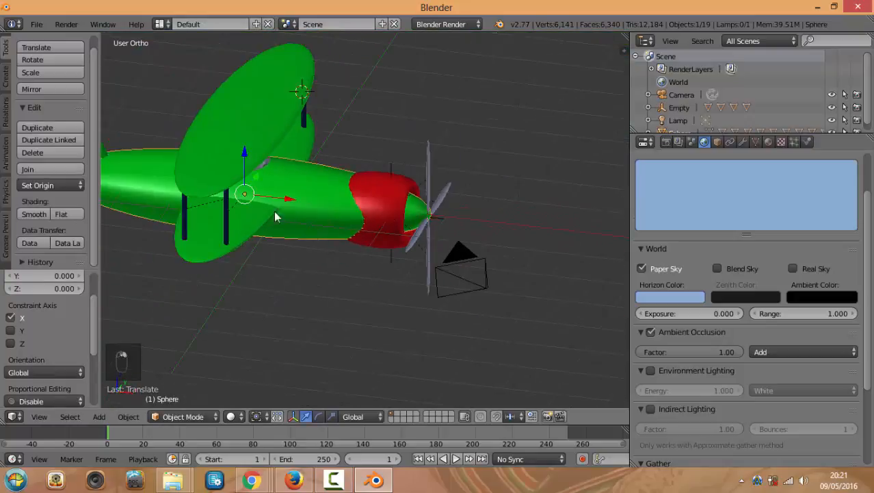
key(g)
key(x)
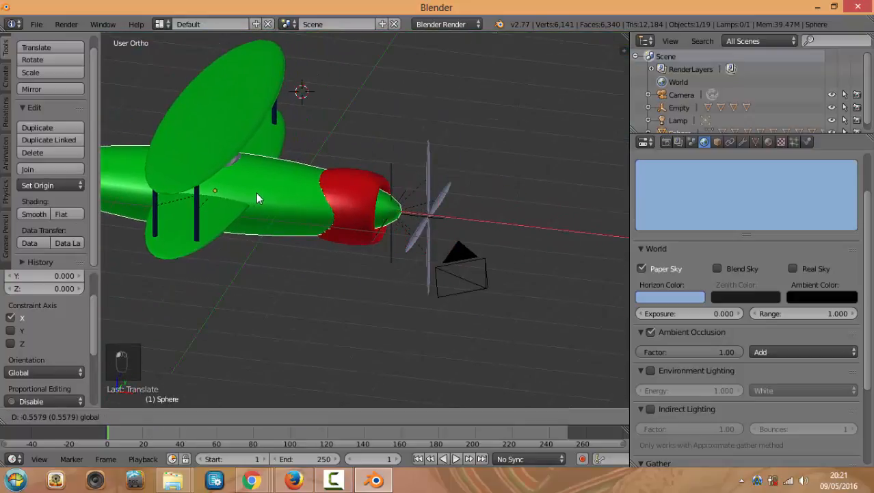
click(285, 195)
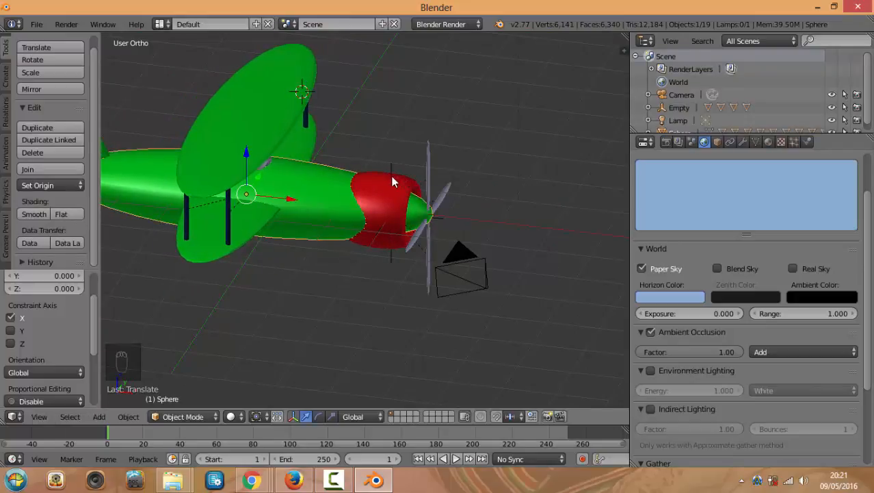
Parent the propeller's Empty to the fuselage sphere using Ctrl+P > Object
right_click(391, 171)
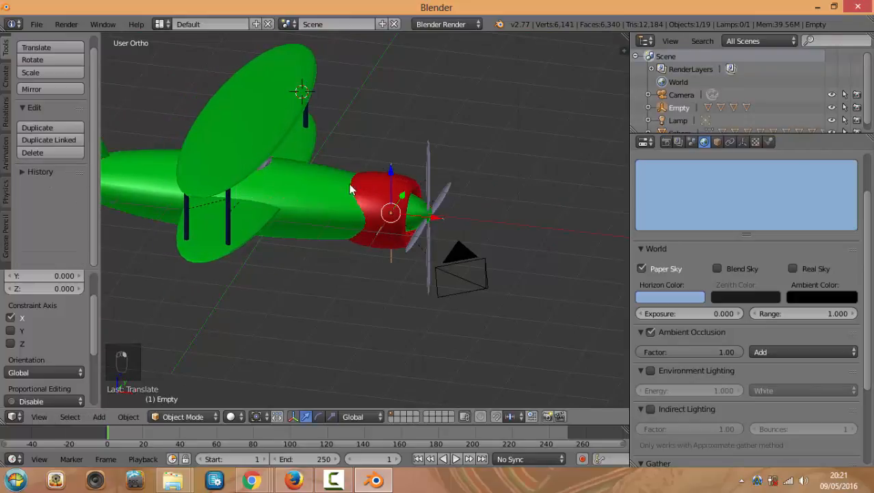
scroll(348, 179, up, 4)
shift+right_click(305, 174)
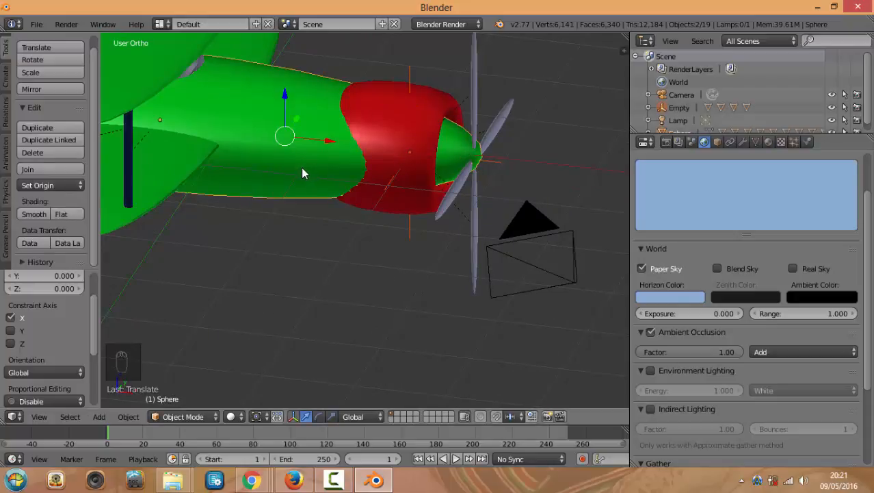
key(ctrl+p)
click(297, 175)
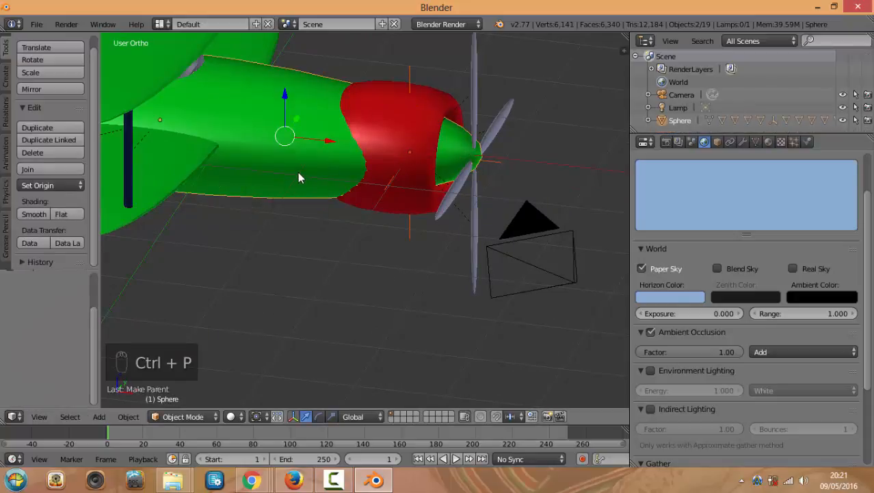
Move the fuselage with its attached propeller along X, then view through the scene camera
middle_drag(298, 172, 315, 168)
right_click(315, 166)
key(g)
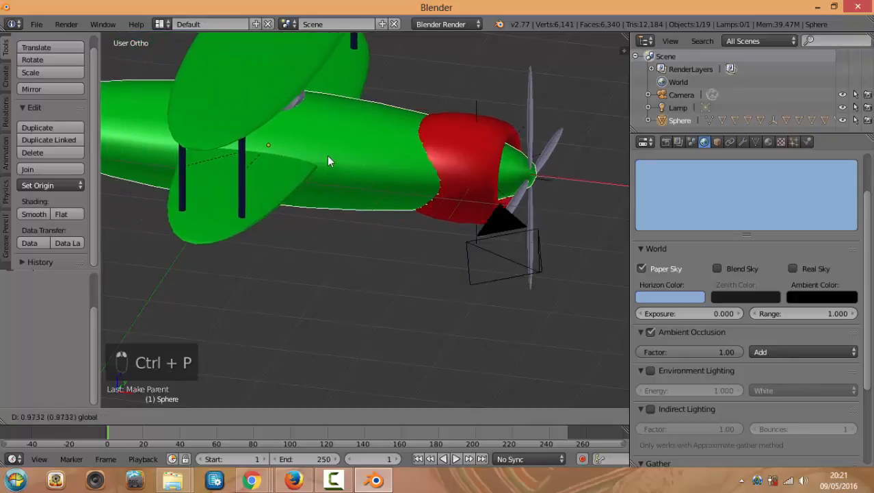
key(x)
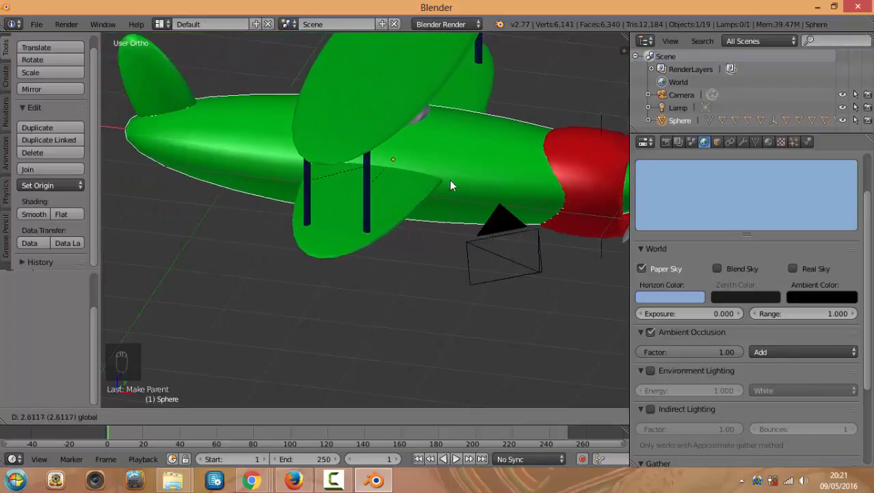
click(269, 135)
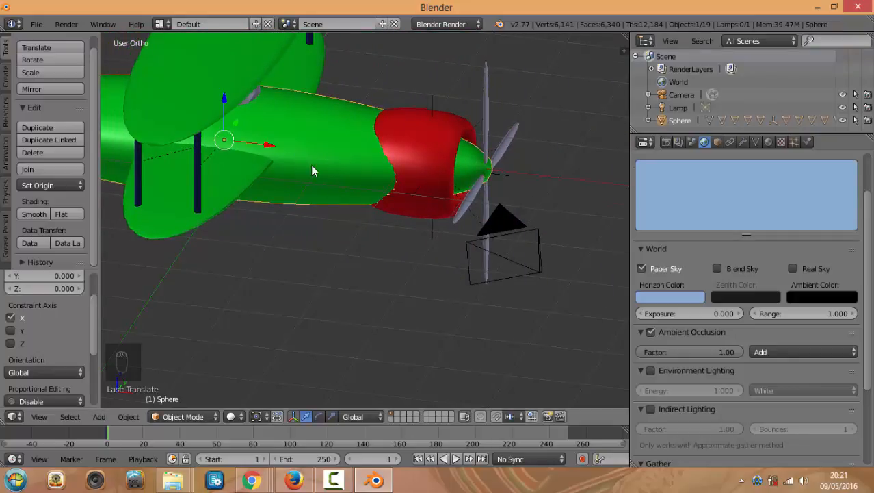
middle_drag(311, 165, 359, 179)
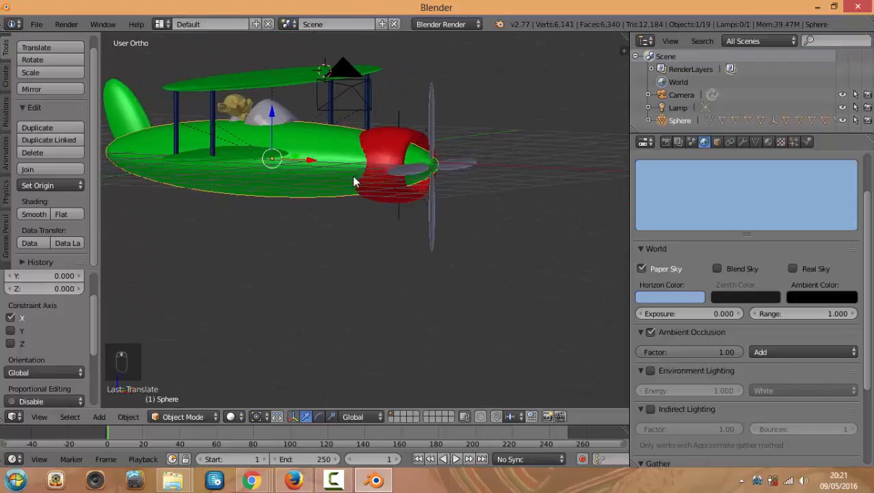
key(KP_0)
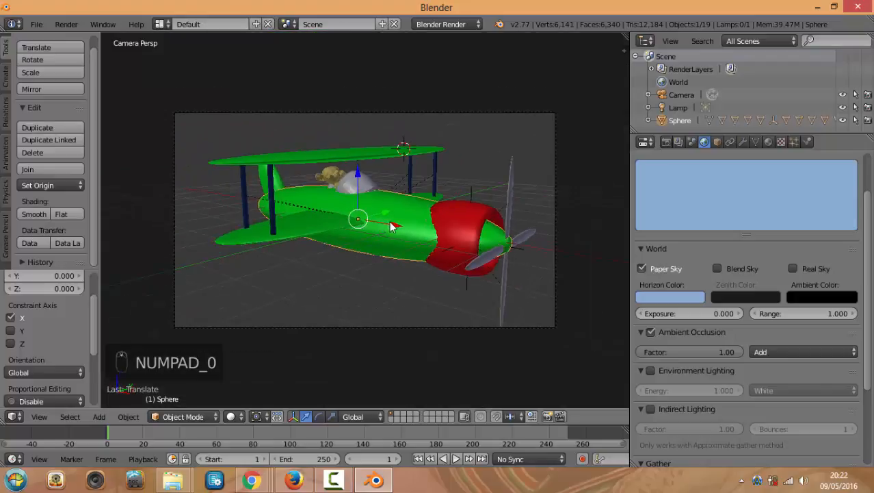
Move the biplane to the centre of the camera frame and return to camera view
key(g)
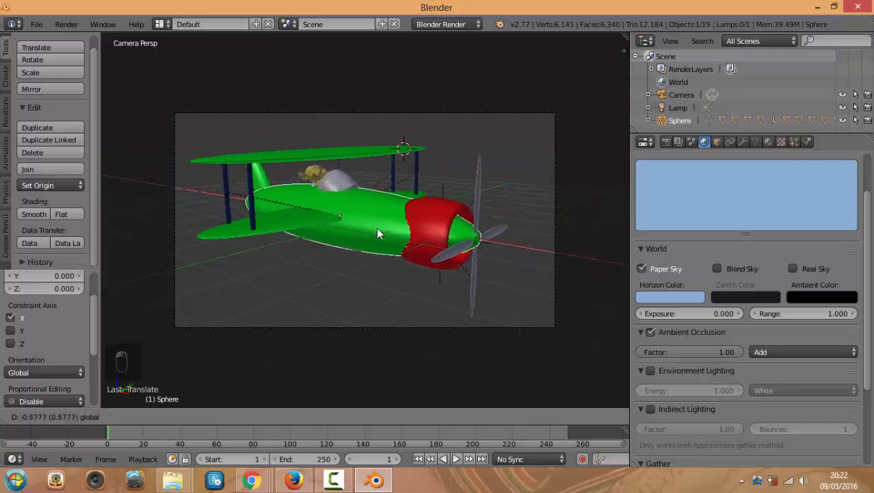
click(378, 227)
scroll(402, 231, up, 3)
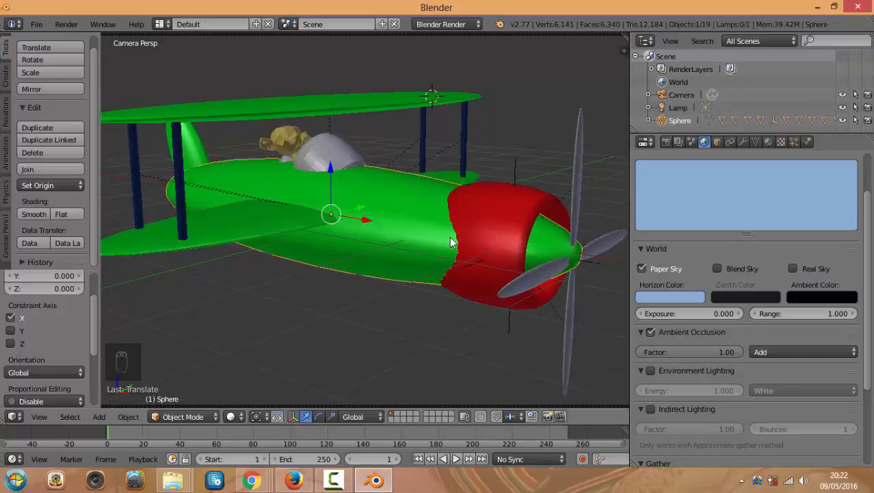
mouse_move(451, 237)
middle_down()
mouse_move(429, 232)
mouse_move(446, 231)
middle_up()
scroll(447, 229, up, 1)
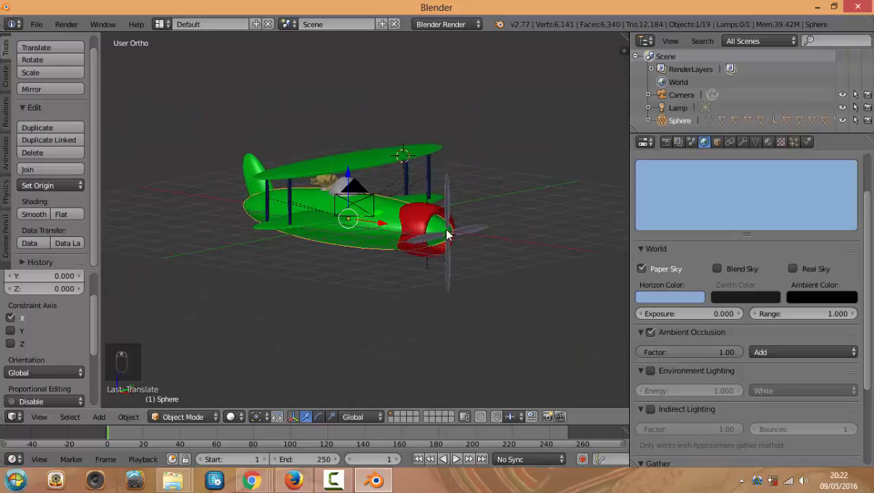
key(KP_0)
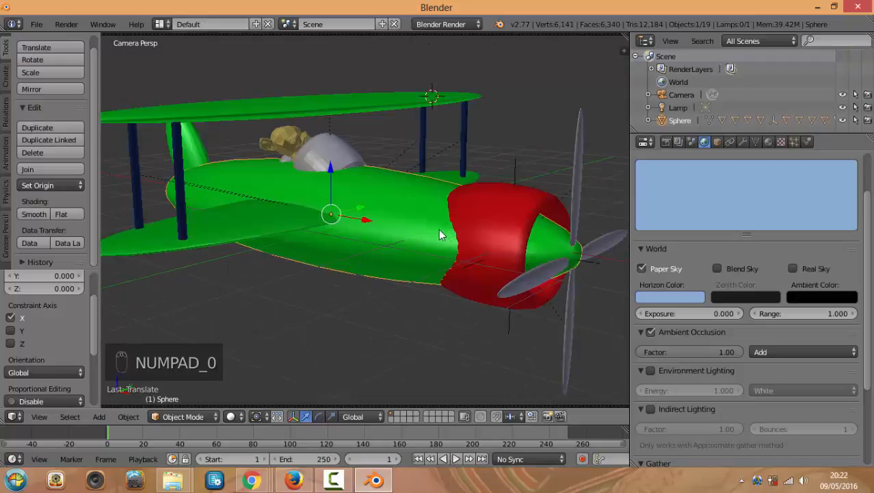
Render a test image against the light blue sky, then make the timeline area taller
key(F12)
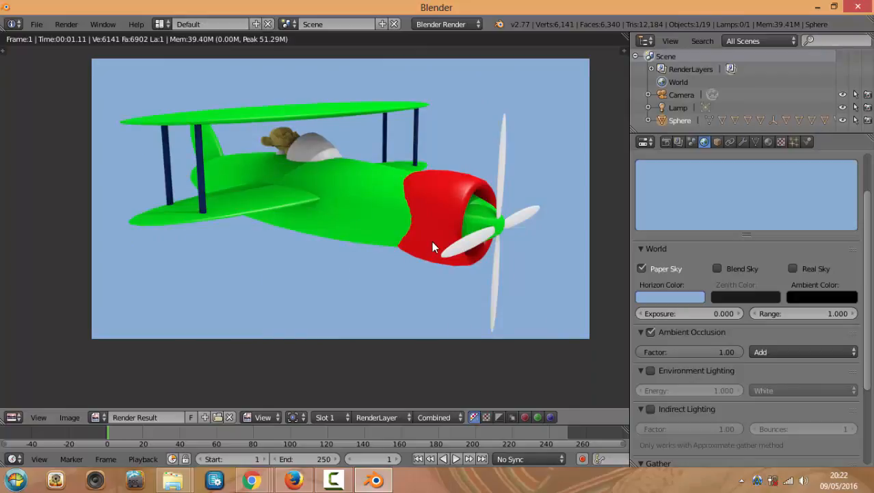
key(Escape)
middle_drag(432, 241, 435, 236)
scroll(435, 235, up, 5)
scroll(503, 255, up, 3)
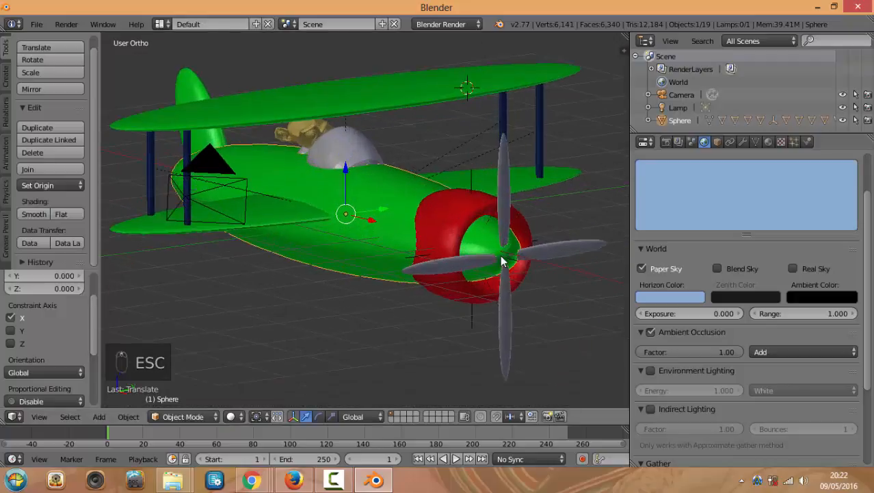
mouse_move(520, 265)
middle_down()
mouse_move(525, 271)
mouse_move(475, 273)
mouse_move(512, 272)
middle_up()
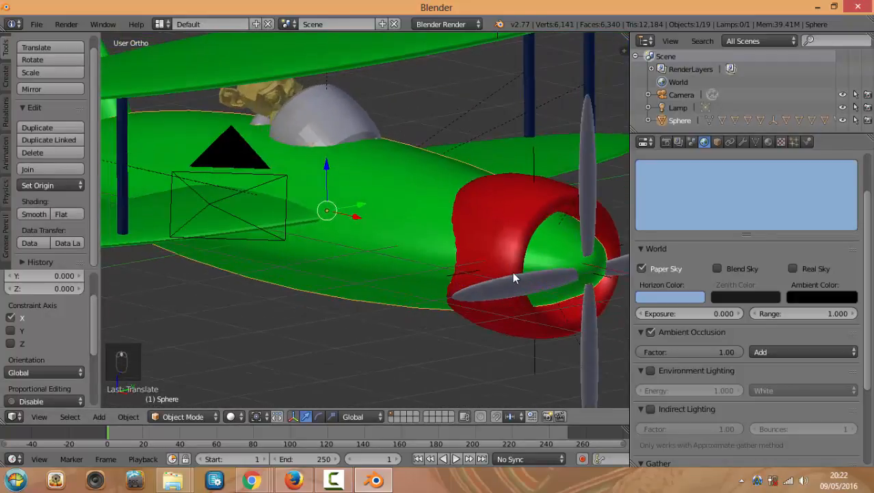
scroll(513, 269, down, 2)
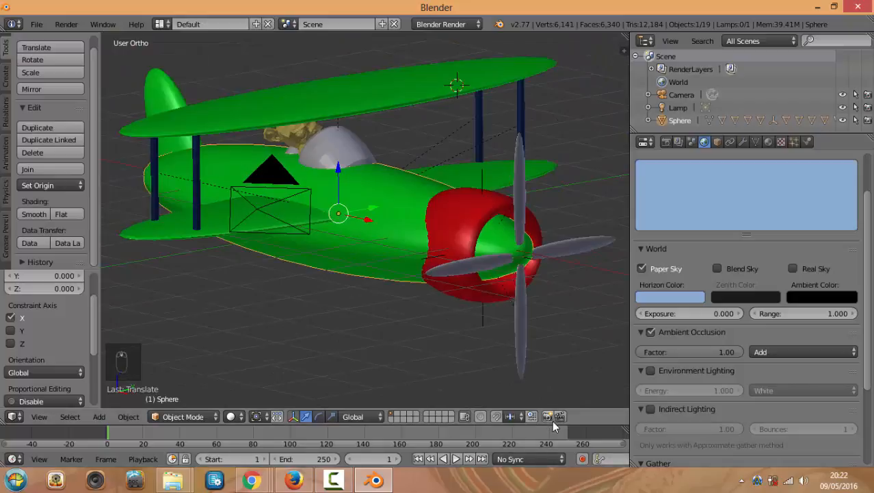
drag(552, 423, 551, 363)
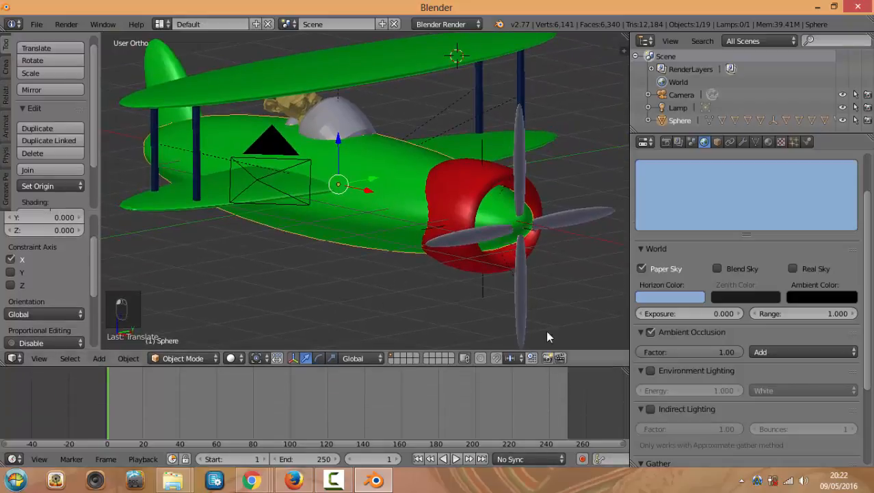
Select the propeller hub Empty and snap to the head-on Right Ortho view (Numpad 3)
right_click(525, 235)
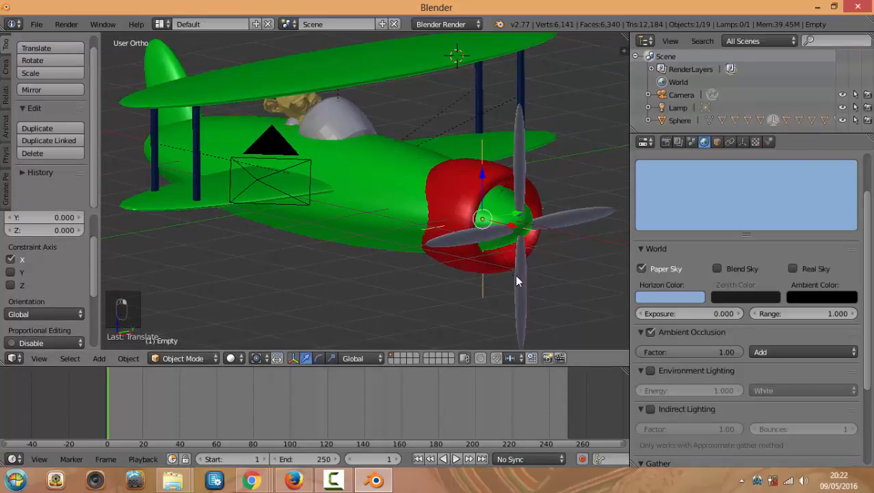
mouse_move(532, 258)
middle_down()
mouse_move(537, 250)
mouse_move(526, 259)
middle_up()
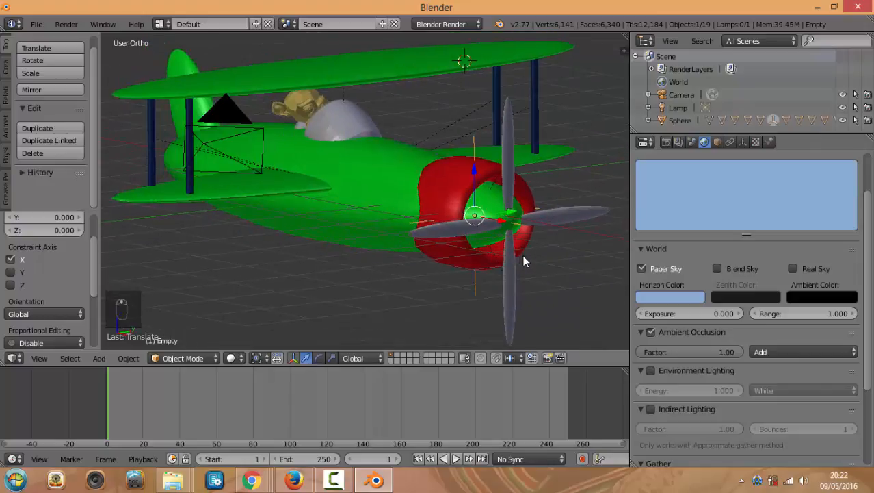
key(r)
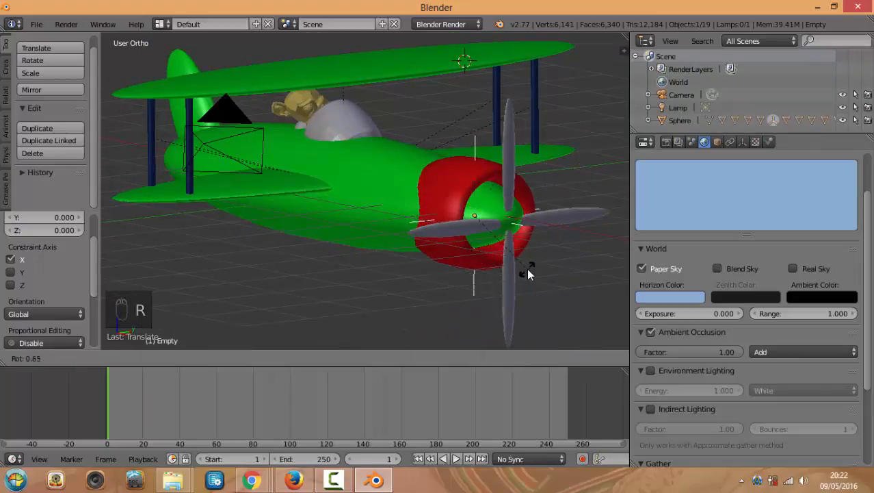
right_click(527, 268)
middle_drag(538, 268, 563, 311)
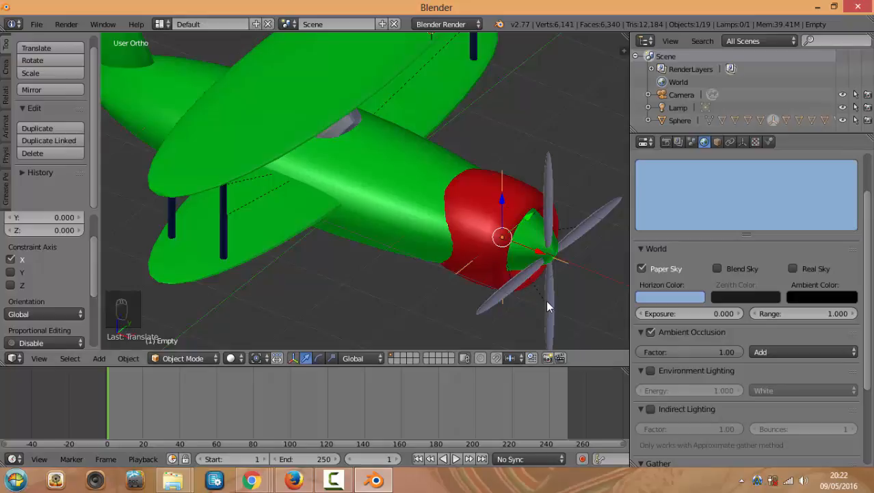
key(KP_1)
key(KP_3)
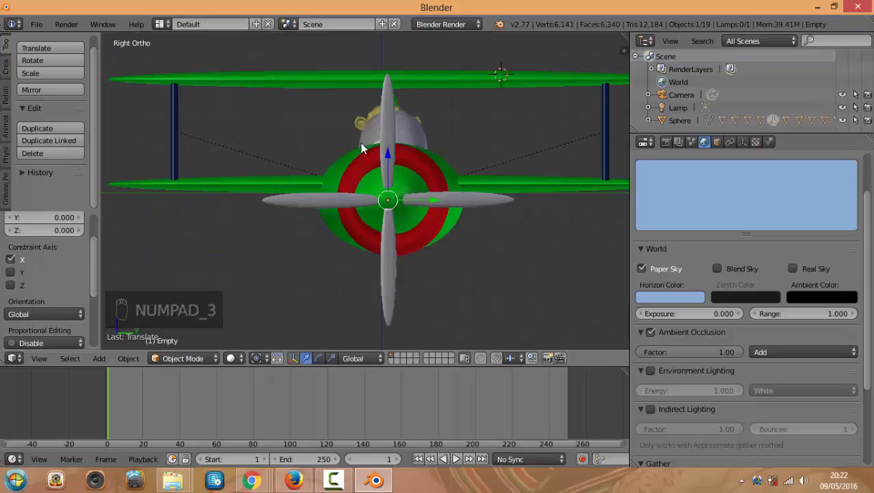
middle_drag(349, 230, 364, 252)
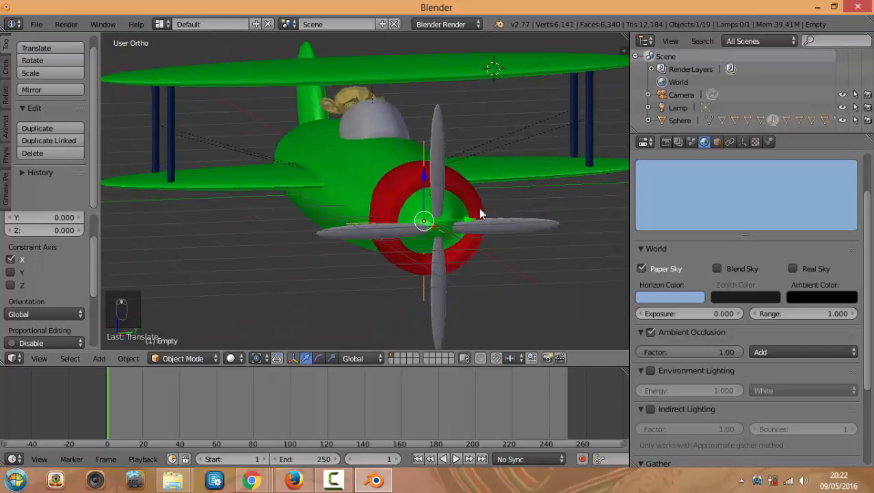
key(KP_1)
key(KP_3)
key(KP_3)
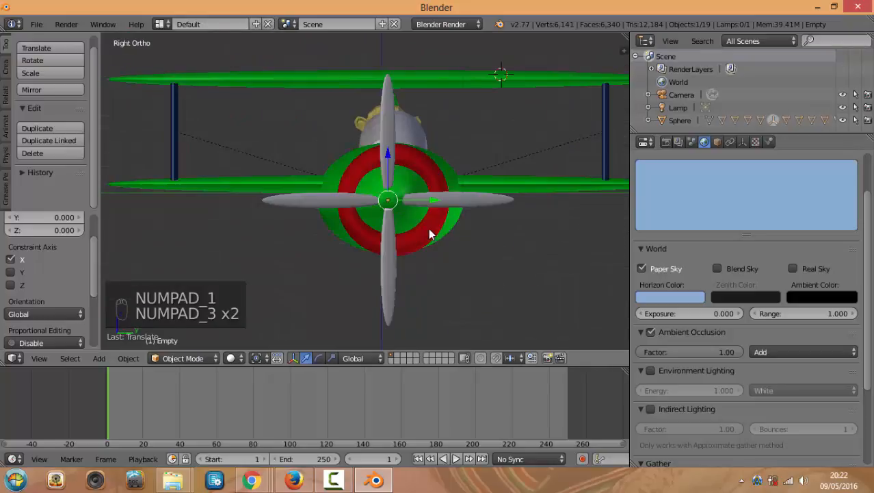
key(KP_1)
key(KP_3)
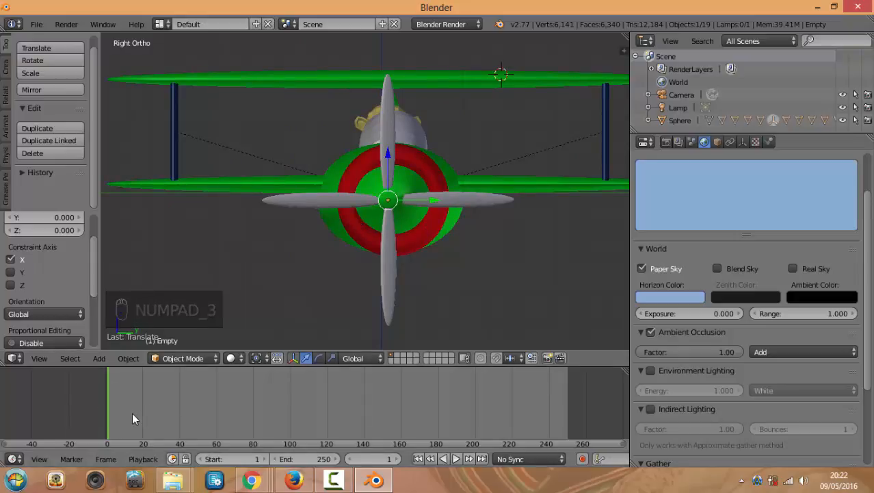
Scrub the timeline back to the start frame and open the Insert Keyframe menu
scroll(151, 342, up, 1)
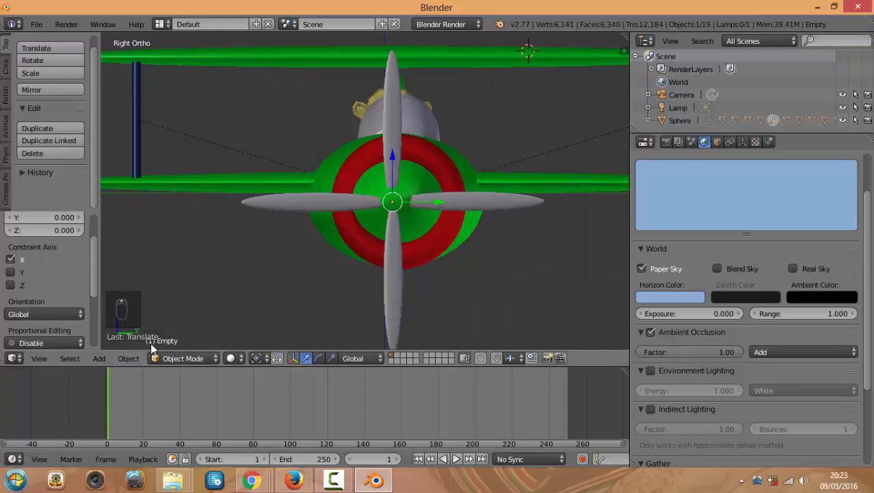
click(165, 416)
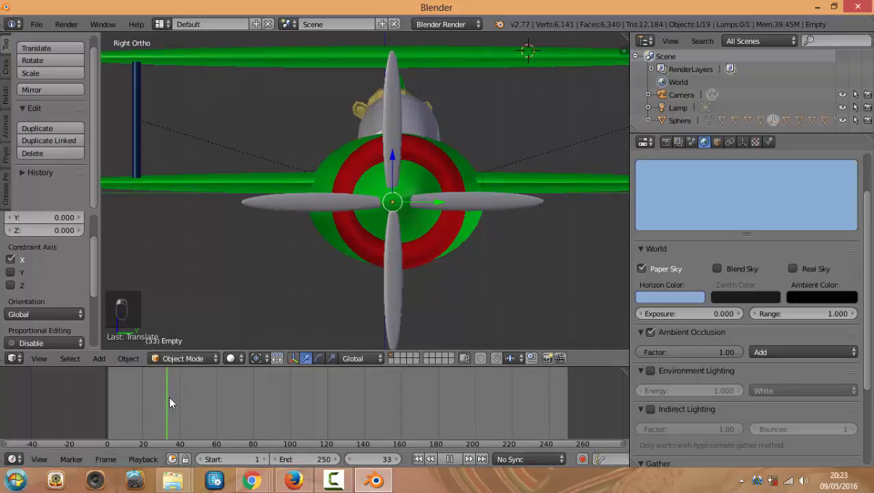
drag(169, 397, 146, 400)
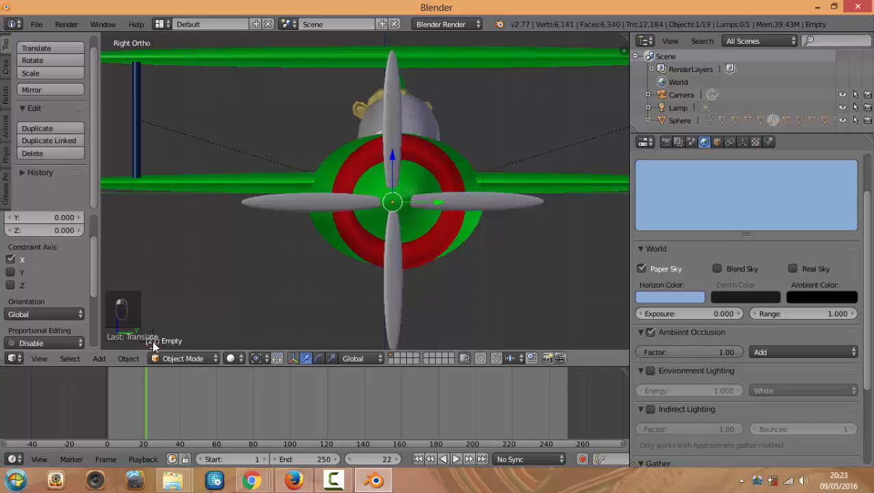
mouse_move(145, 388)
mouse_down()
mouse_move(136, 387)
mouse_move(142, 390)
mouse_up()
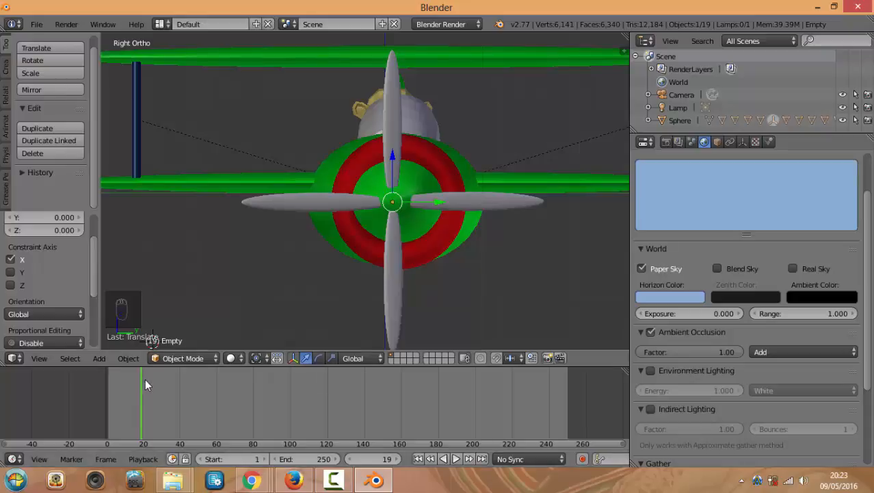
drag(145, 379, 106, 389)
middle_drag(354, 278, 346, 275)
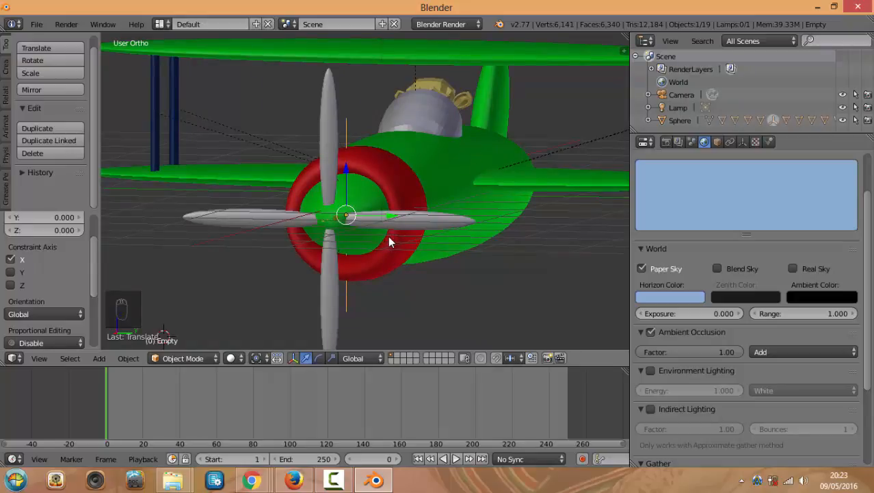
key(KP_1)
key(KP_3)
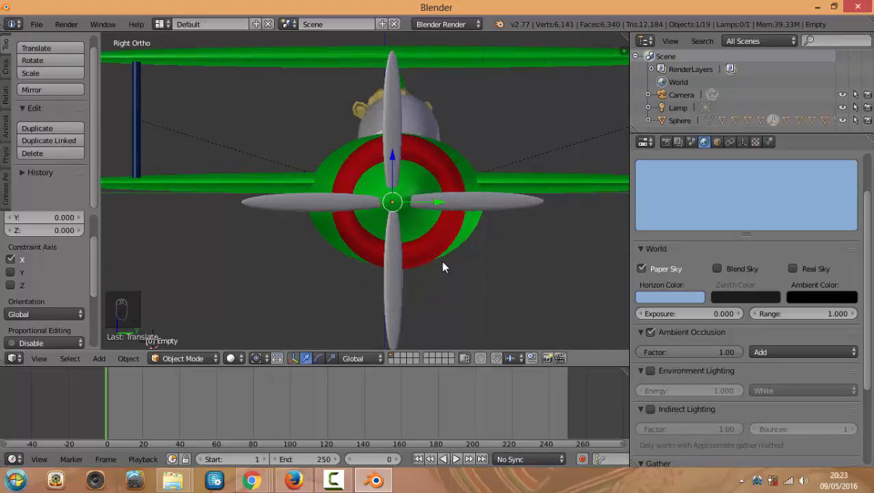
key(i)
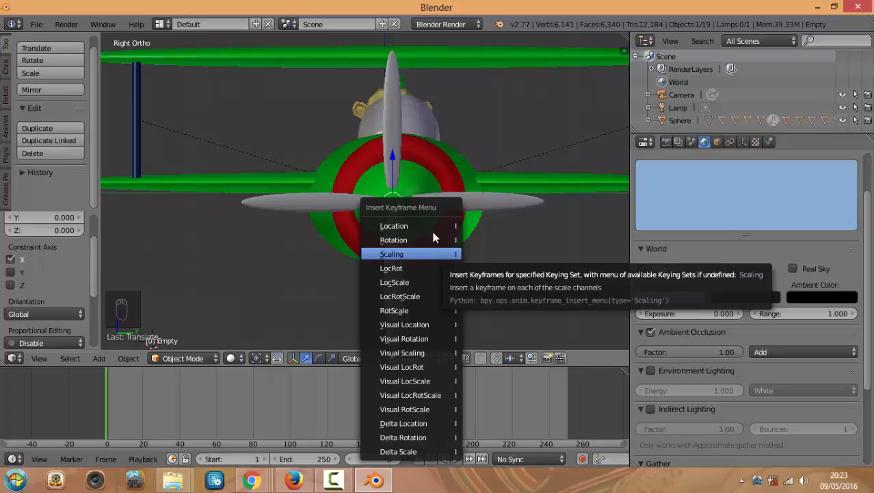
Insert a LocRot keyframe at frame 0, then rotate the propeller 180° and keyframe it at frame 19
click(435, 268)
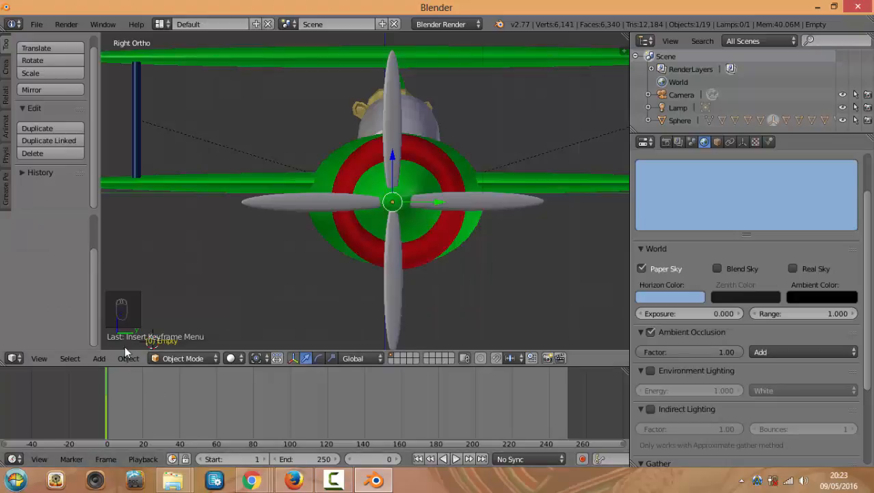
drag(120, 410, 141, 406)
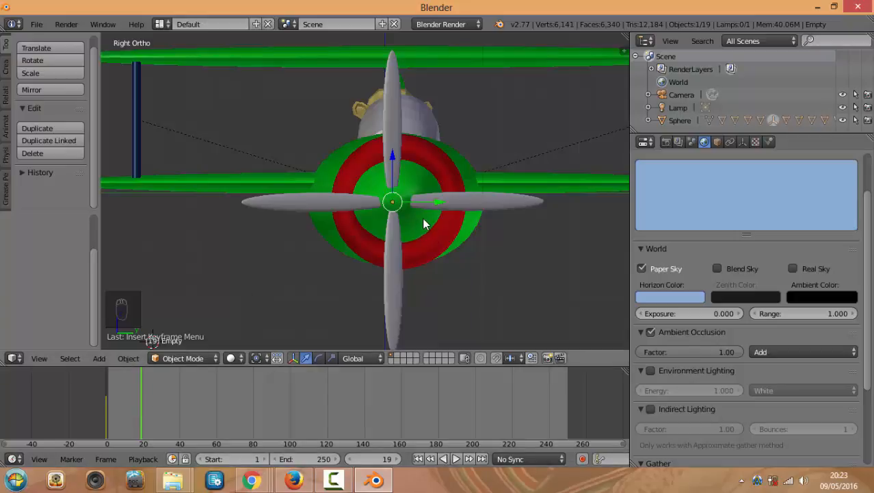
key(r)
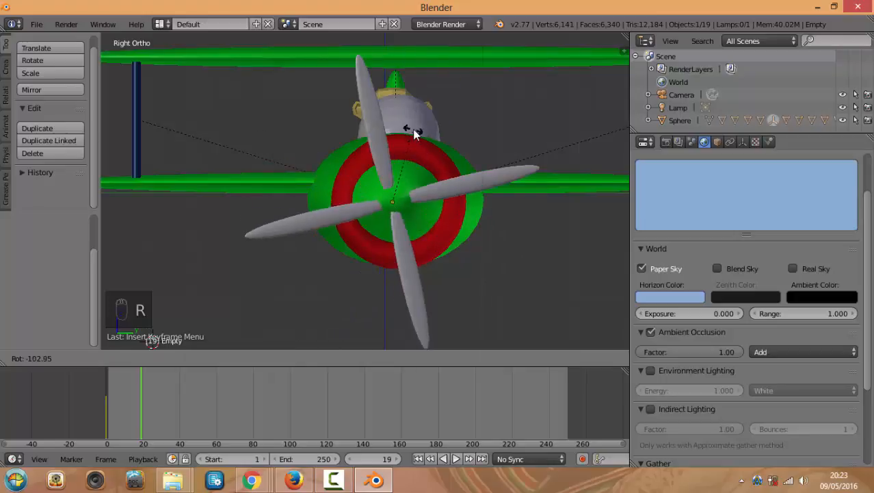
text(180)
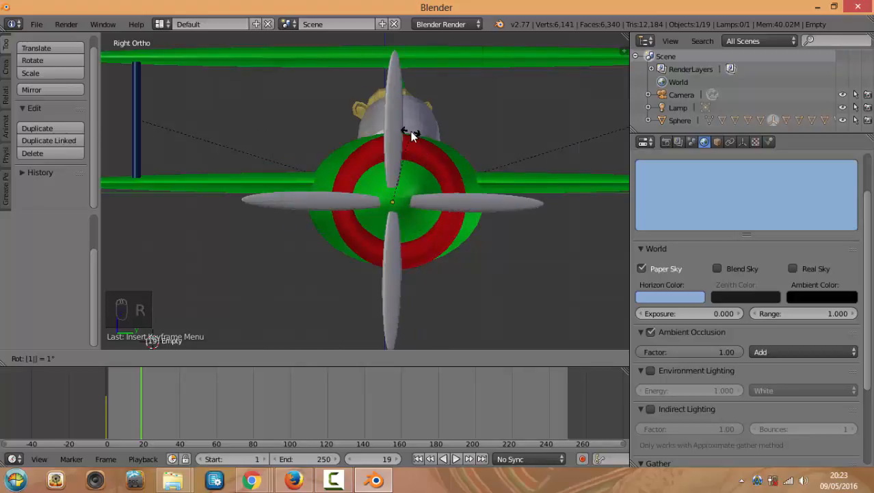
key(Return)
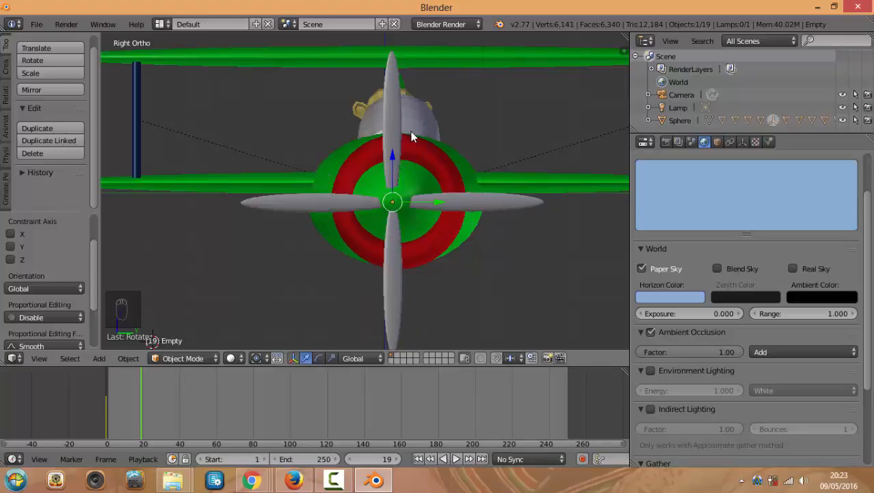
key(i)
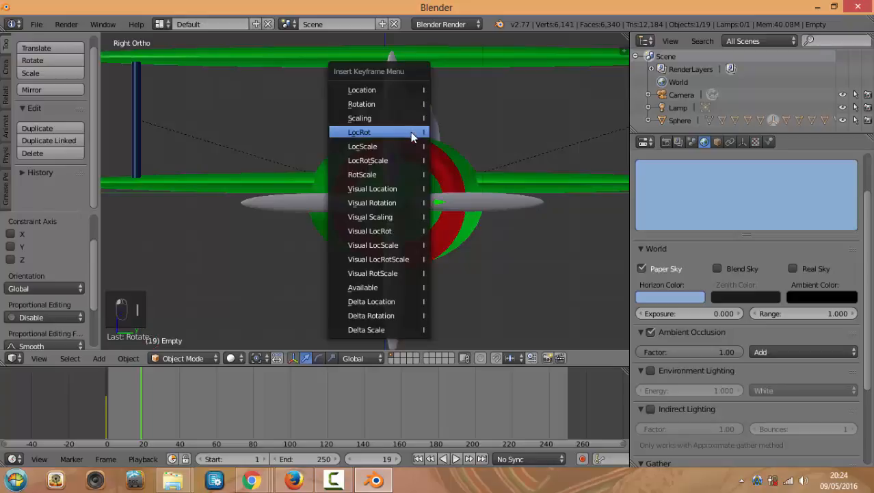
click(414, 133)
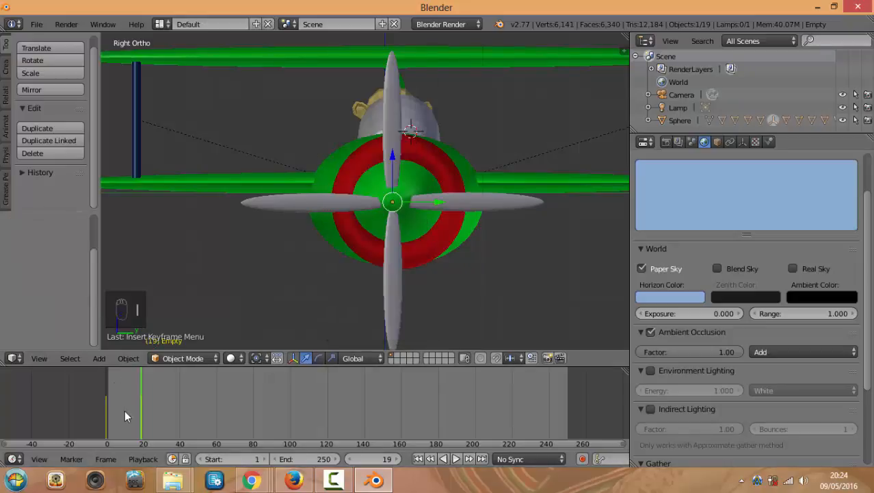
At frame 41, rotate the propeller another 180° and insert a LocRot keyframe
drag(123, 411, 178, 425)
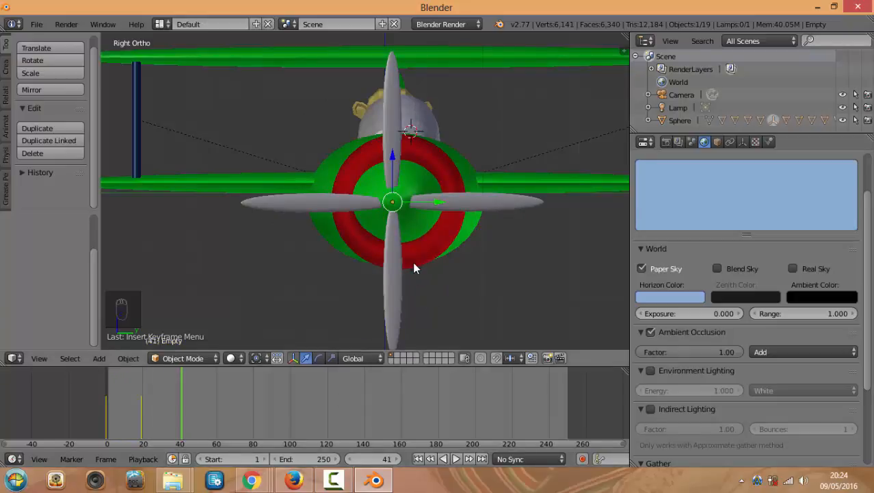
key(r)
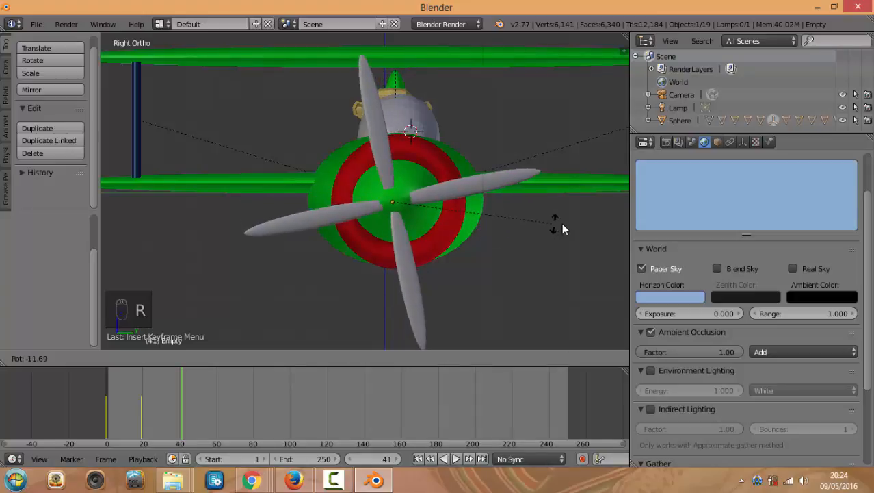
text(180)
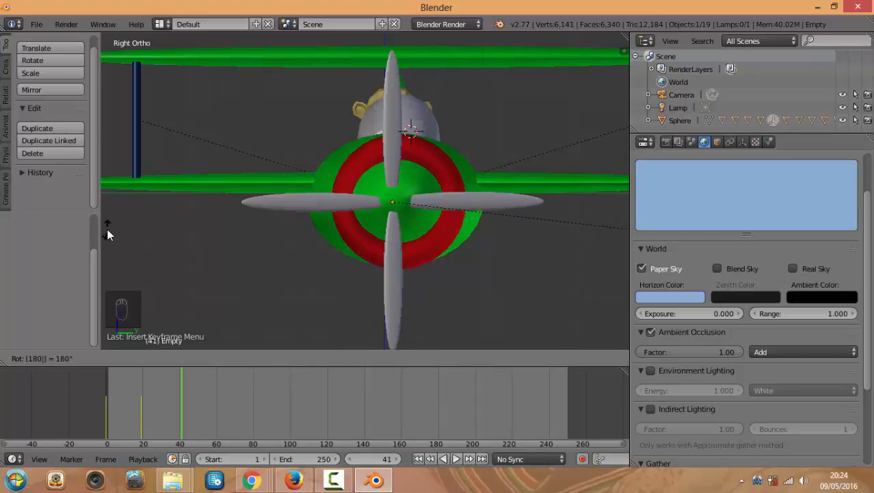
key(Return)
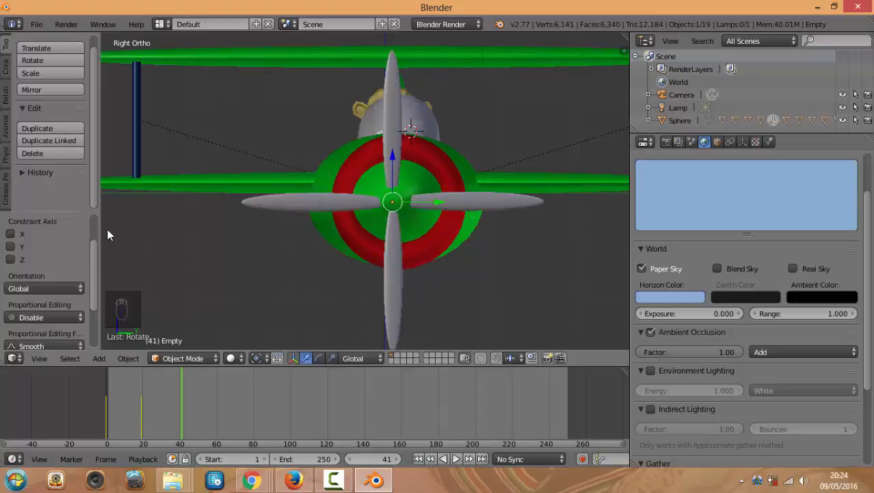
key(i)
click(173, 250)
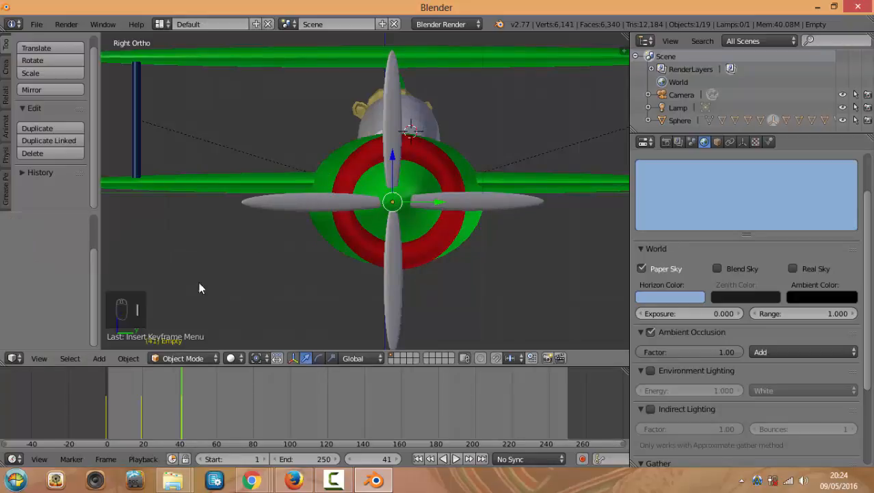
Scrub back through the frames to check the spin, ending on frame 11
drag(108, 402, 174, 411)
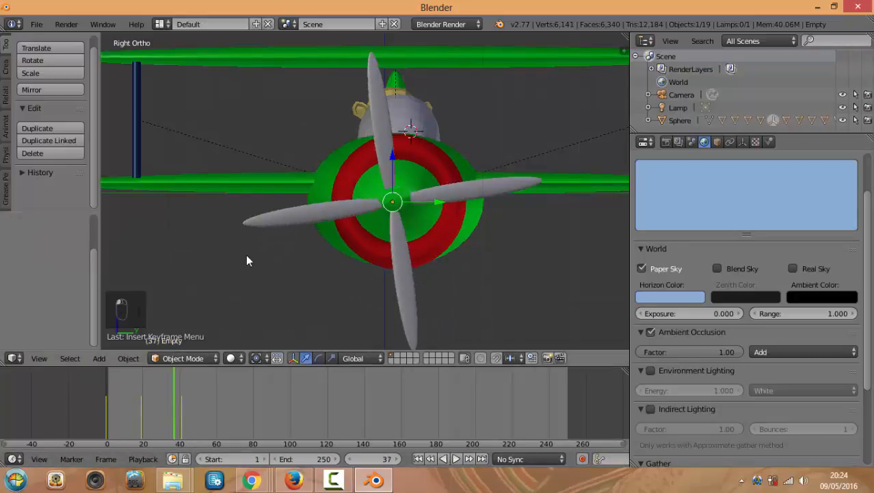
middle_drag(245, 254, 300, 260)
click(125, 409)
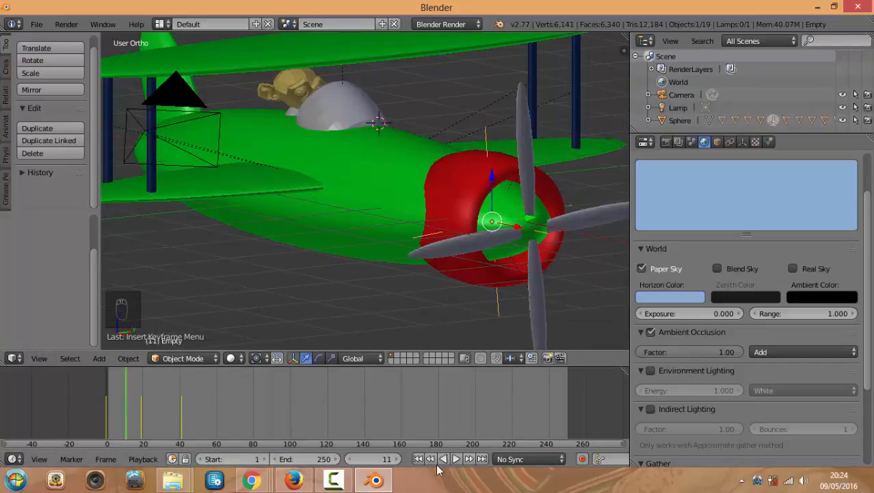
Play back the spinning-propeller animation from the early frames to preview it
click(457, 458)
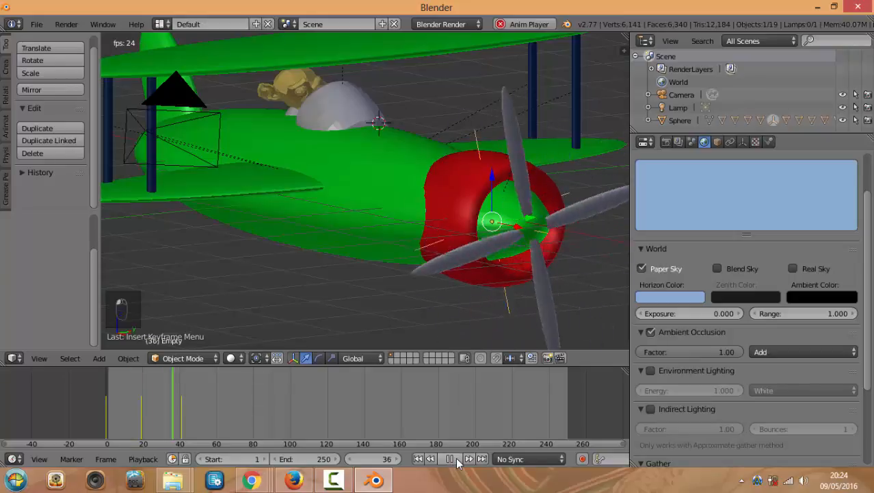
click(117, 416)
key(alt+a)
key(alt+a)
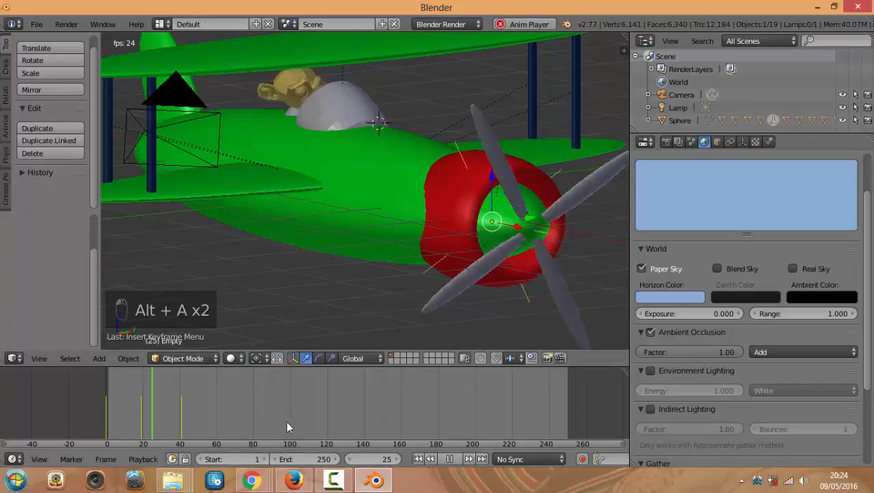
scroll(316, 294, down, 2)
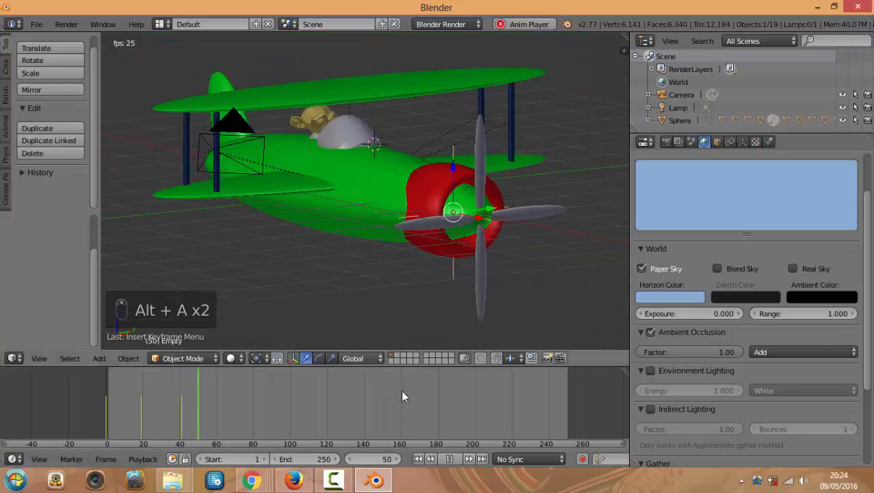
click(450, 458)
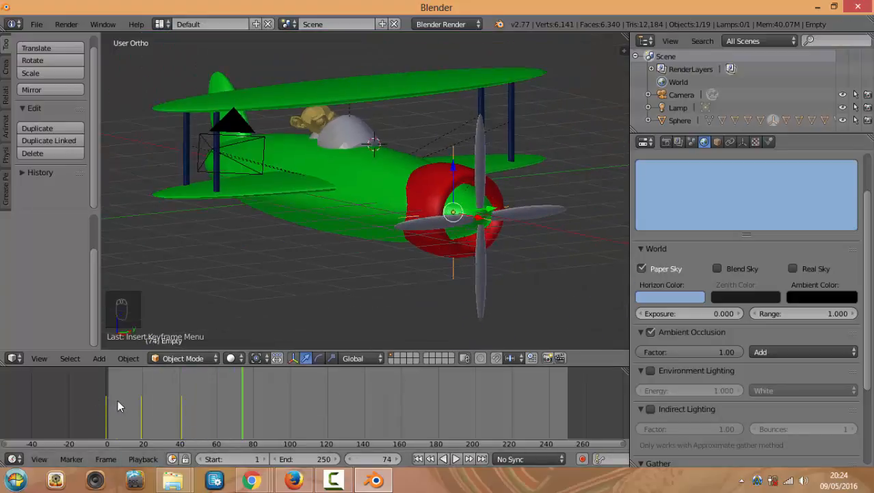
drag(117, 400, 136, 412)
click(457, 458)
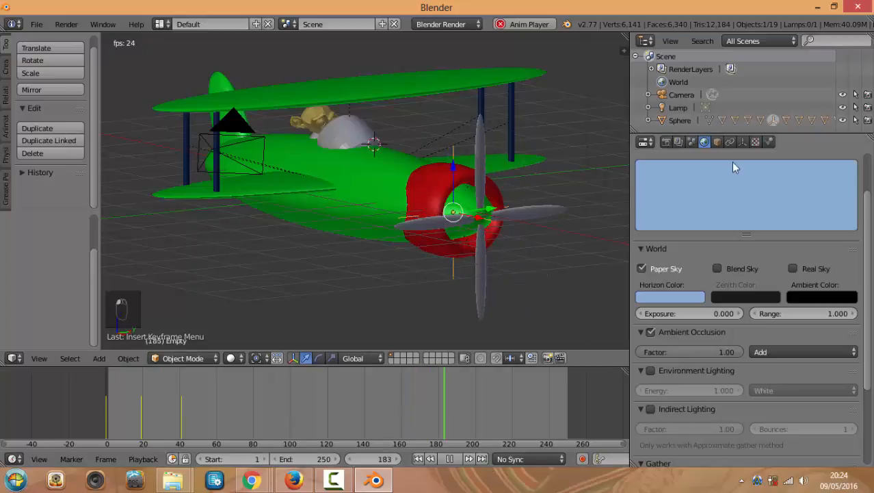
Return to frame 32 and render the full animation from the Render properties
click(151, 399)
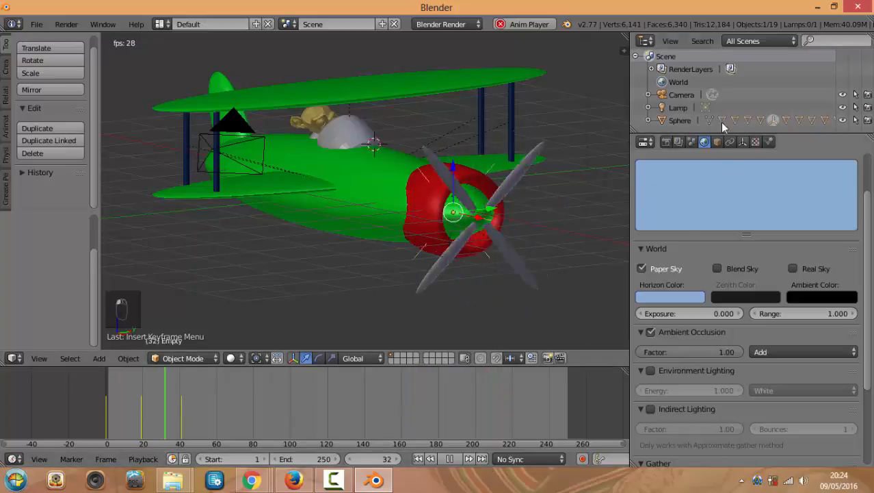
click(666, 142)
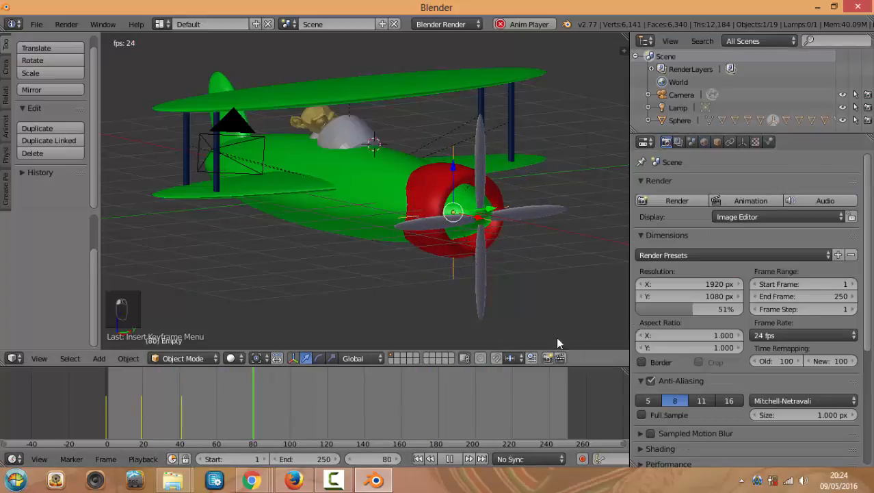
click(735, 198)
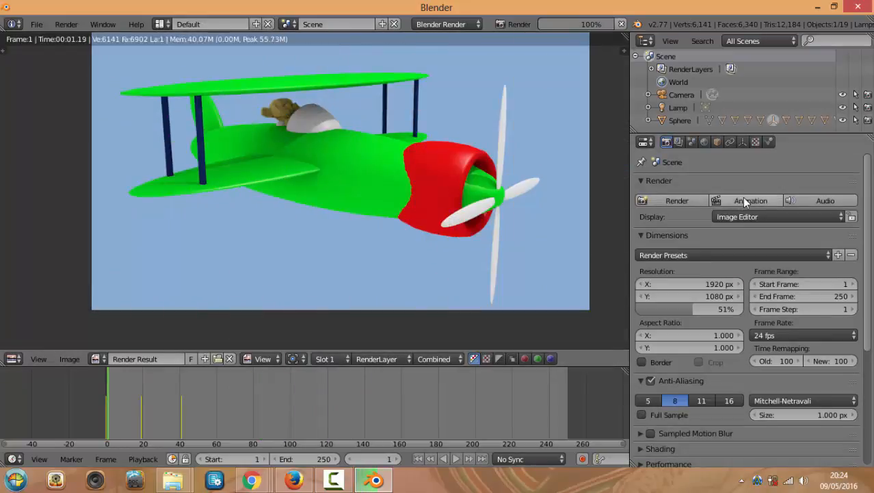
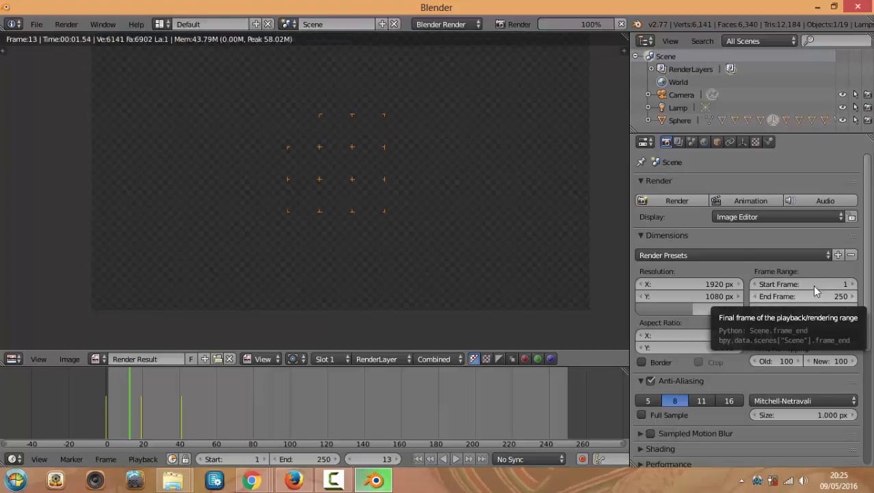
Cancel the running animation render and set the End Frame to 10
click(582, 222)
key(Escape)
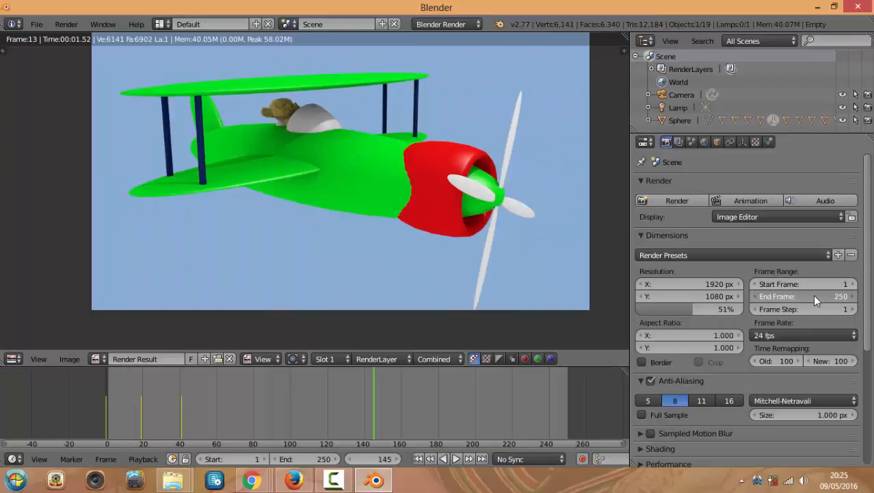
click(814, 297)
text(10)
key(Return)
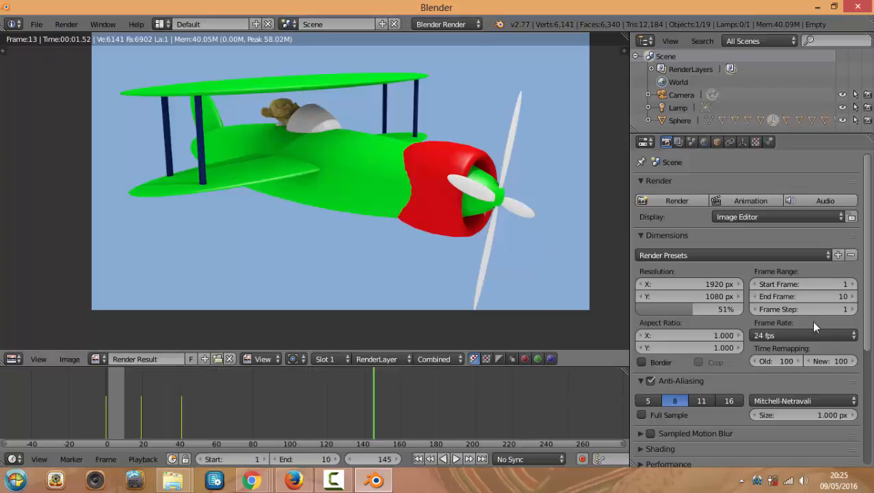
Preview the rendered frames with Play Rendered Animation, then return to the 3D view
click(68, 24)
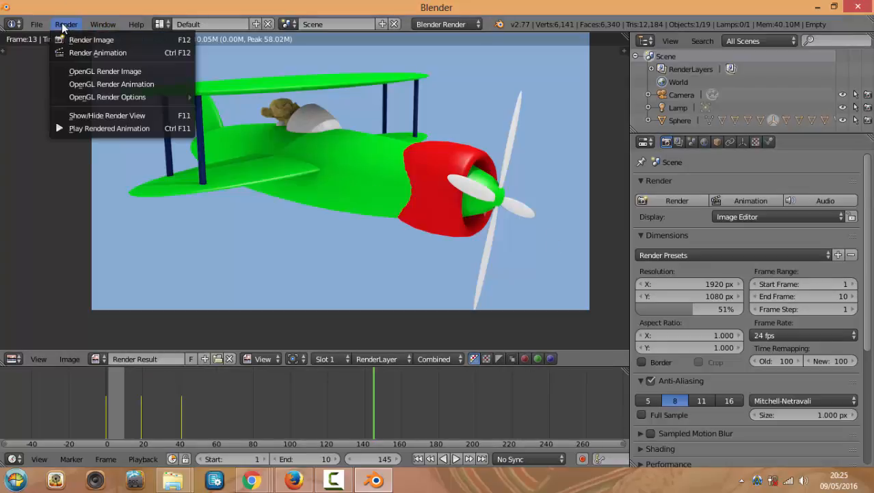
click(97, 129)
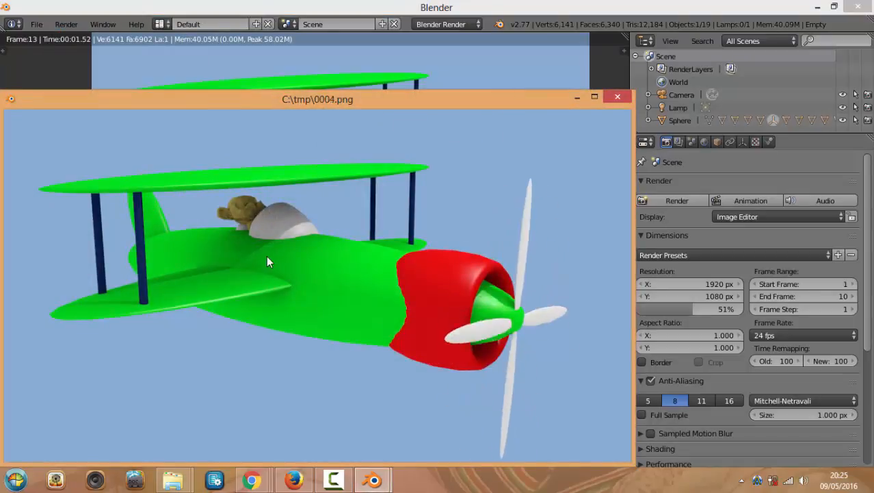
drag(373, 99, 397, 32)
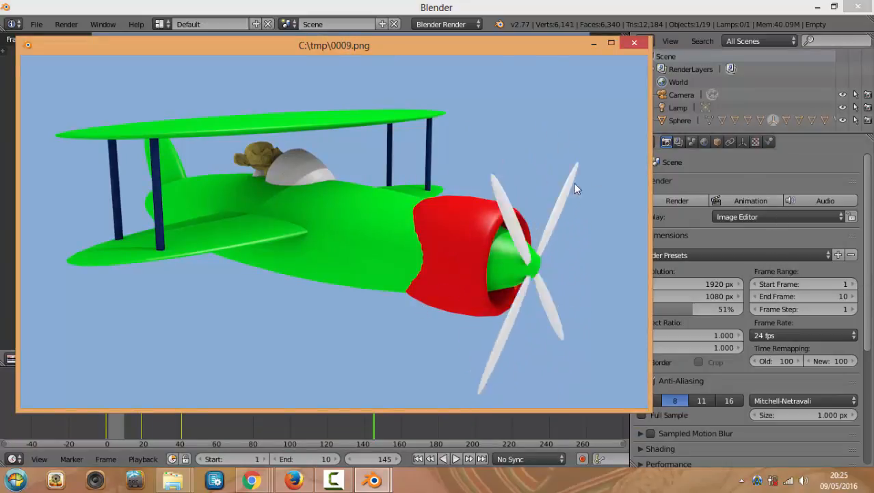
click(634, 43)
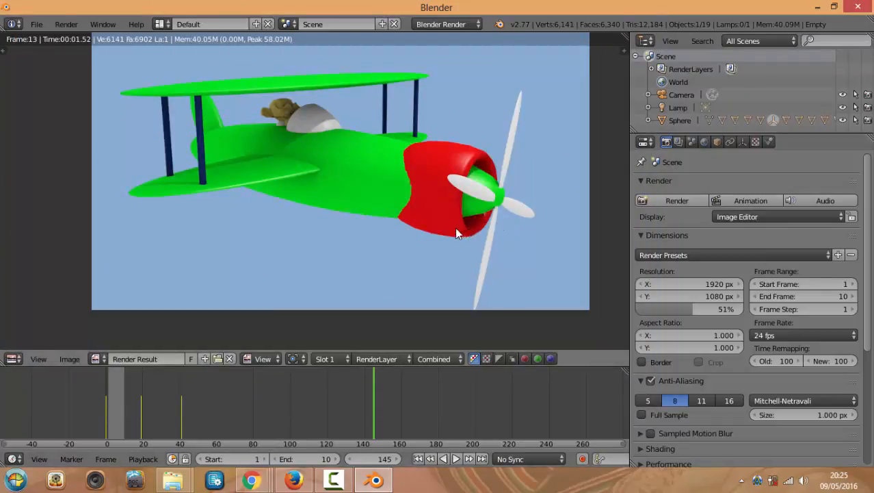
key(Escape)
mouse_move(418, 224)
middle_down()
mouse_move(443, 212)
mouse_move(423, 221)
middle_up()
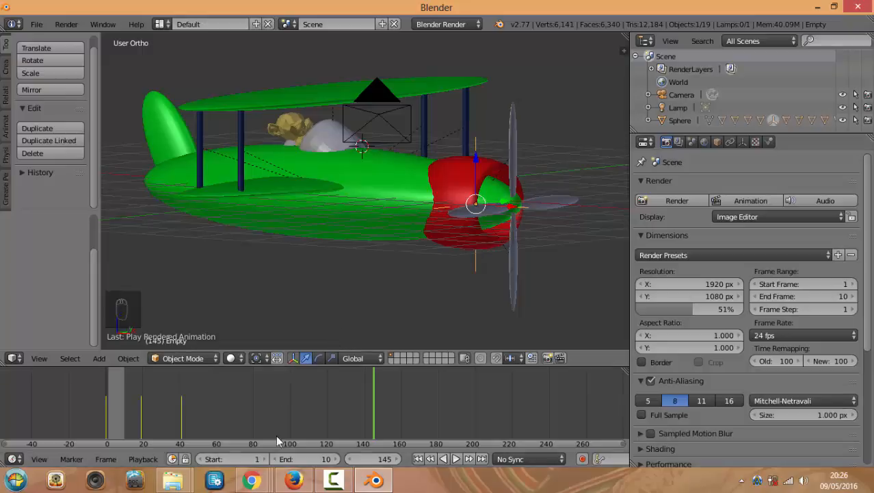
Send 'Okj comienzo ME SEGUIS BIEN' to the Blender Online Hangouts chat, then go back to Blender
mouse_move(251, 479)
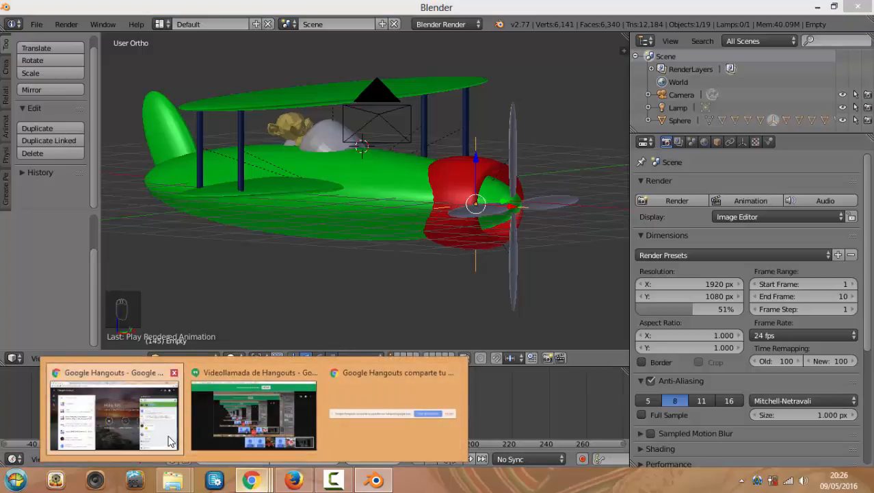
click(119, 424)
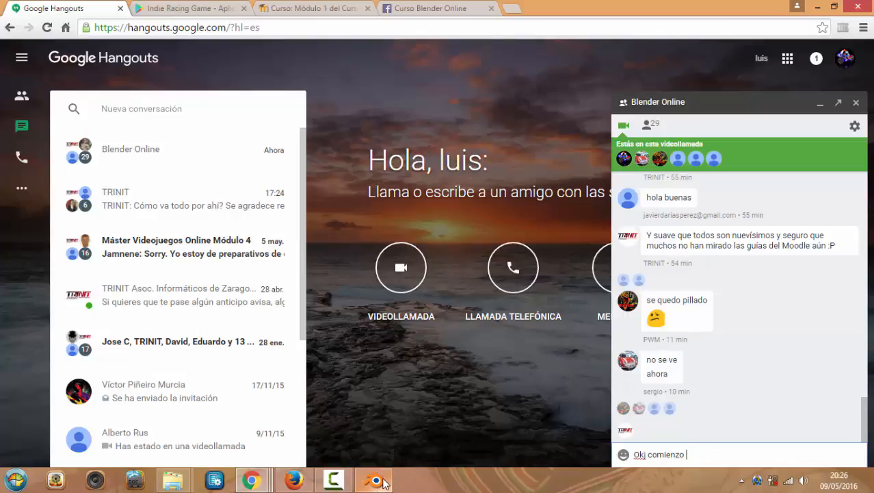
mouse_move(384, 483)
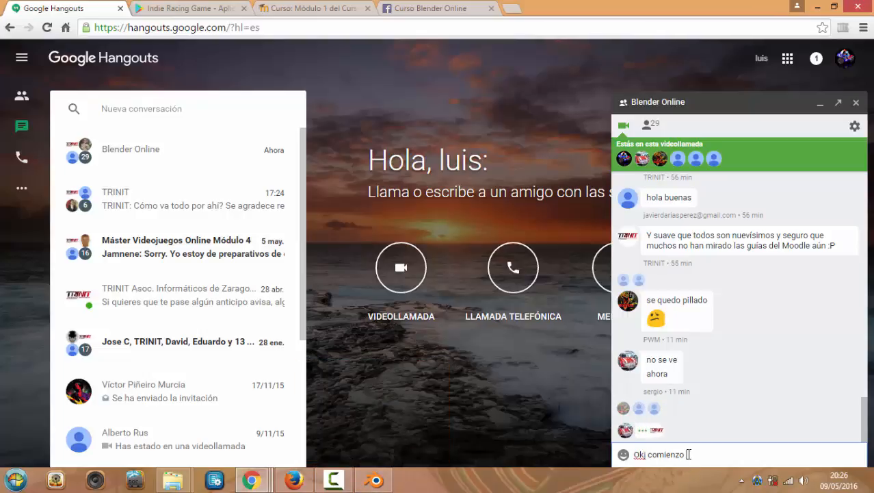
text(ME SEGUIS BIEN)
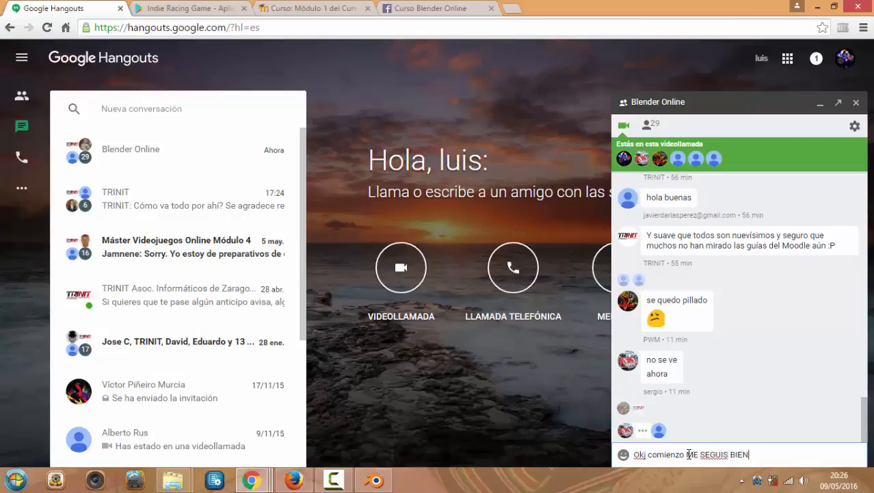
key(Return)
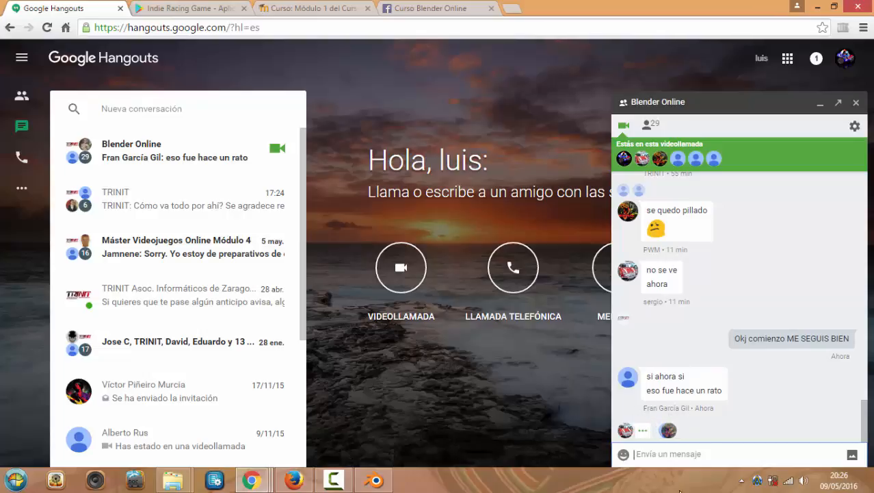
click(378, 478)
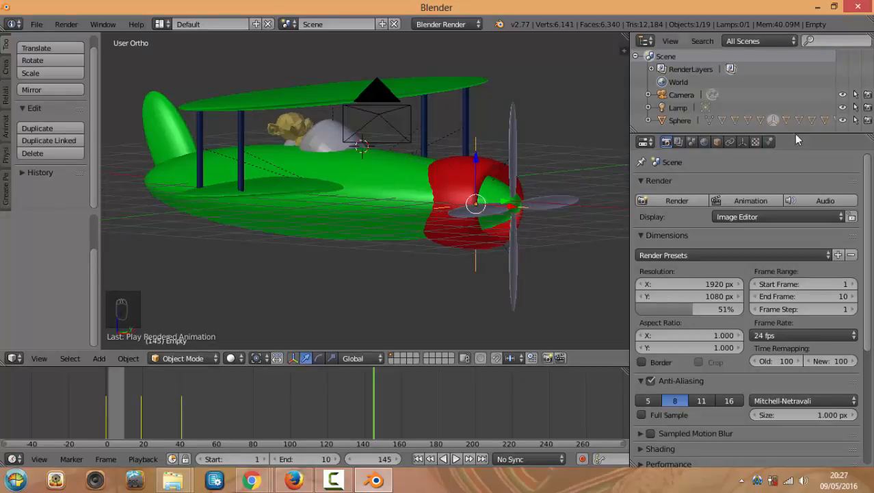
Select the biplane's fuselage and slide it left and back along the X axis
middle_drag(466, 123, 392, 141)
scroll(446, 136, up, 2)
scroll(392, 140, down, 2)
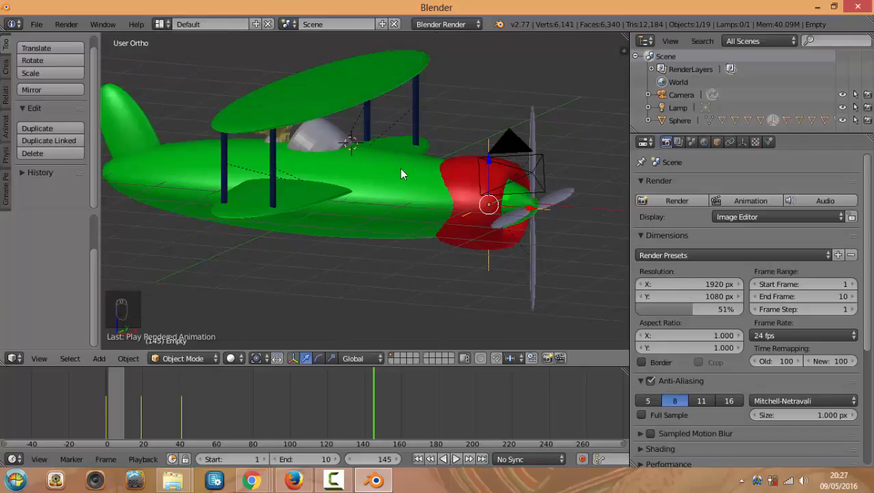
middle_drag(377, 170, 381, 146)
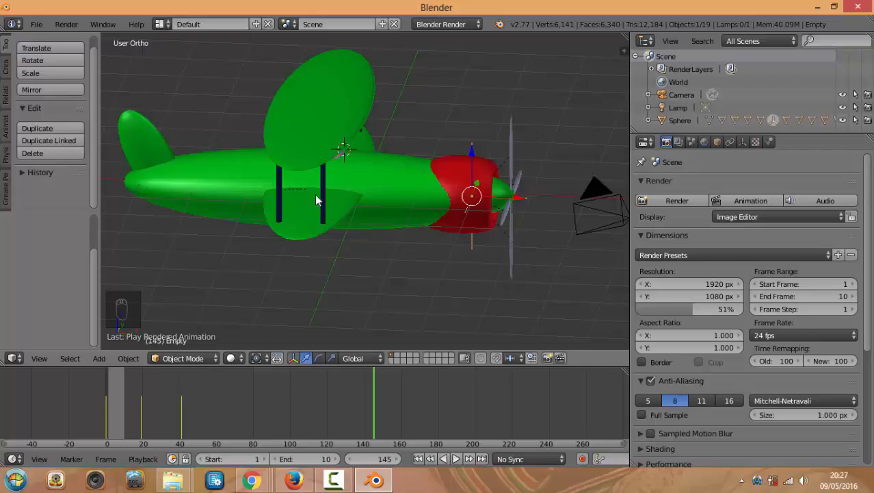
middle_drag(323, 213, 331, 178)
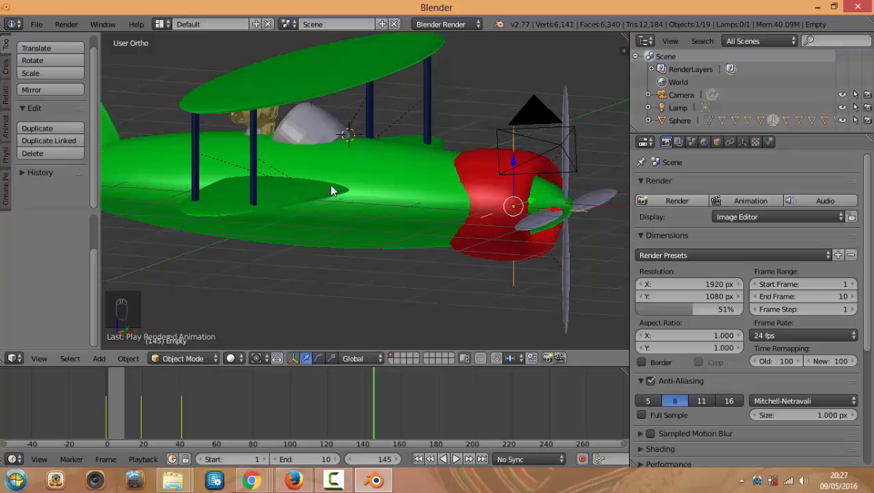
right_click(342, 197)
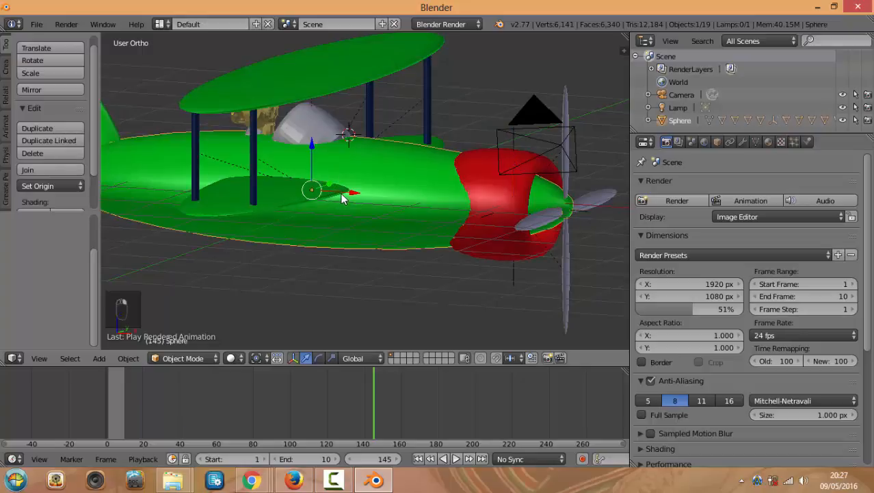
key(g)
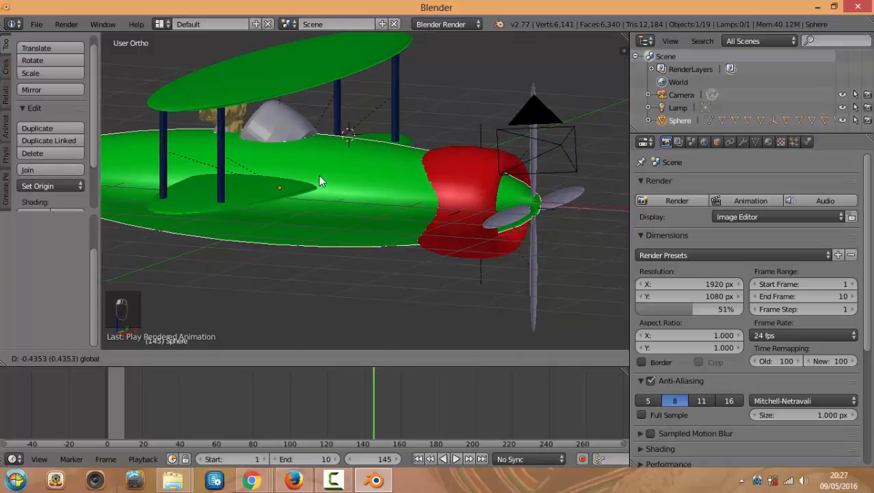
click(319, 175)
scroll(327, 182, down, 3)
scroll(371, 203, up, 3)
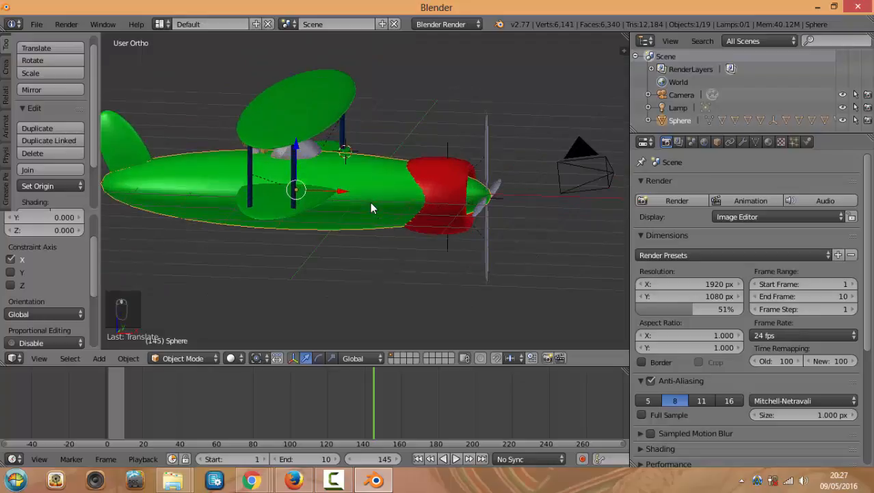
mouse_move(361, 190)
mouse_down()
mouse_move(323, 192)
mouse_move(346, 195)
mouse_up()
Play and stop the animation with Alt+A, then slide the fuselage back and forth along X
key(alt+a)
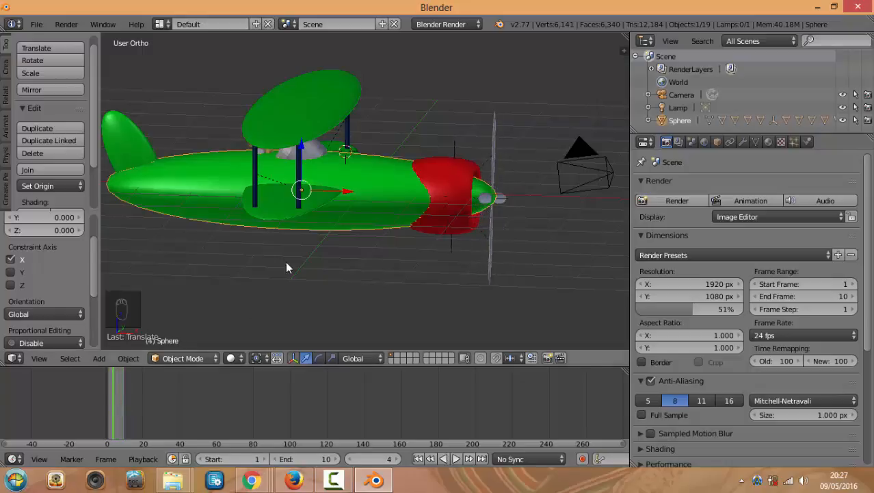
key(alt+a)
middle_drag(285, 261, 279, 222)
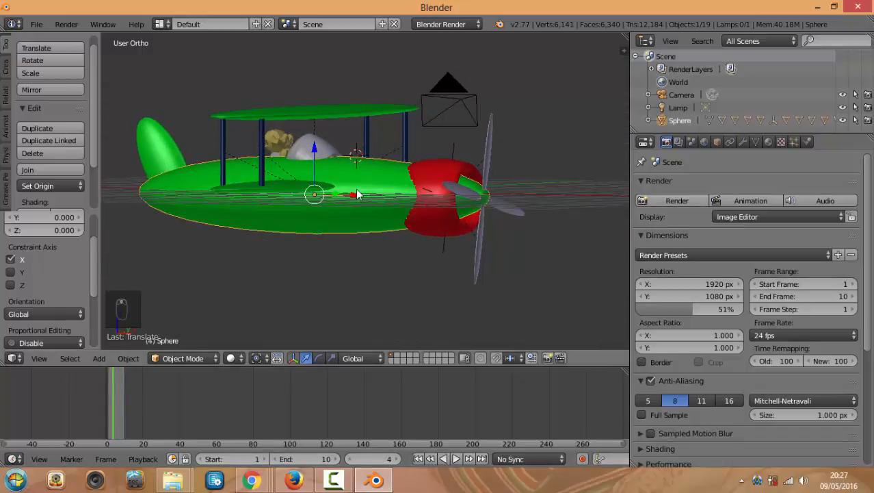
mouse_move(359, 196)
mouse_down()
mouse_move(392, 196)
mouse_move(333, 197)
mouse_move(359, 203)
mouse_up()
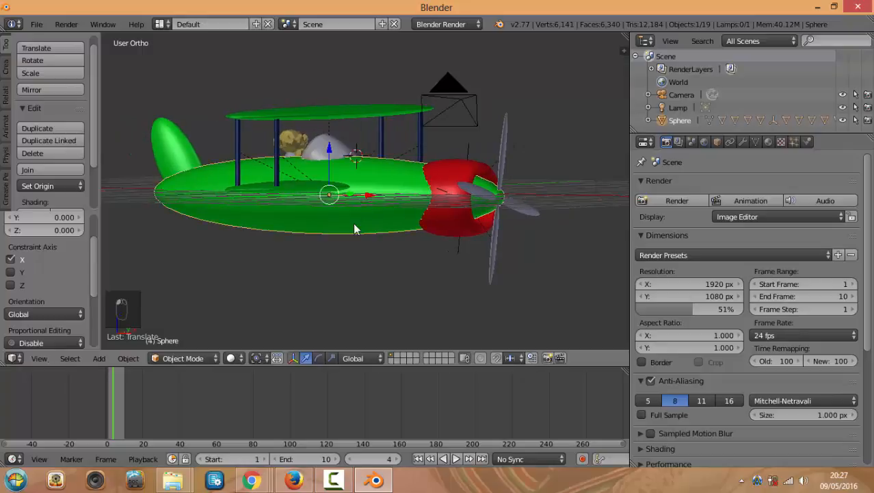
scroll(353, 222, up, 1)
middle_drag(353, 223, 344, 193)
scroll(354, 225, up, 2)
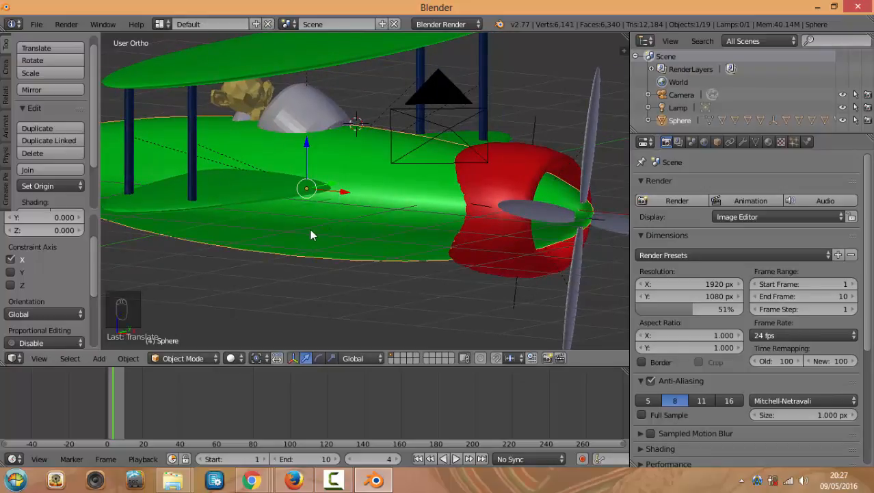
middle_drag(302, 237, 324, 235)
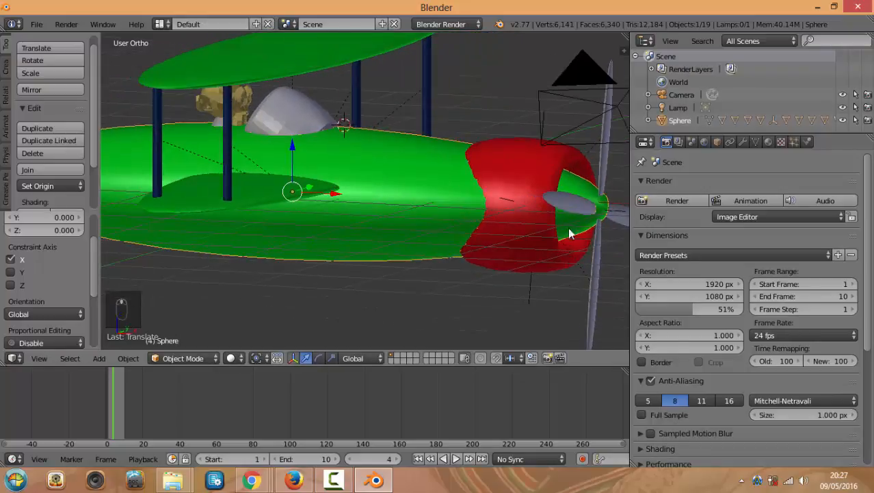
Uncheck Paper Sky and Ambient Occlusion, and darken the World horizon to slate blue-grey
click(704, 141)
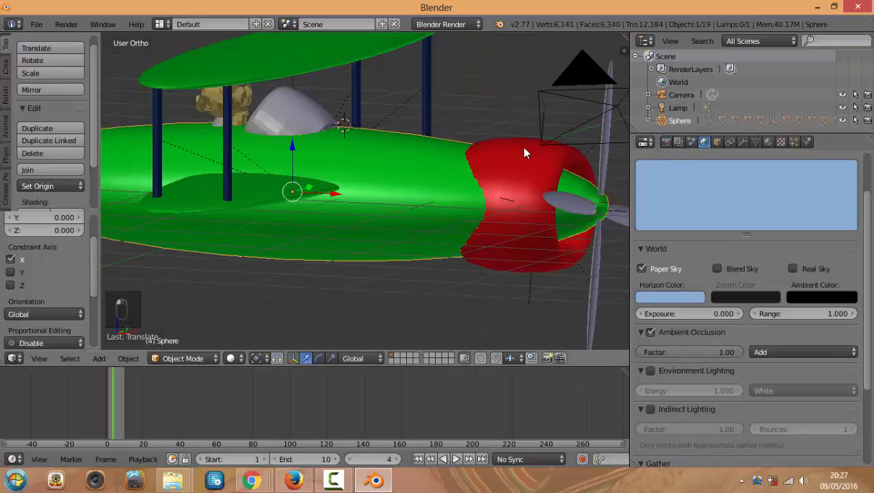
click(644, 266)
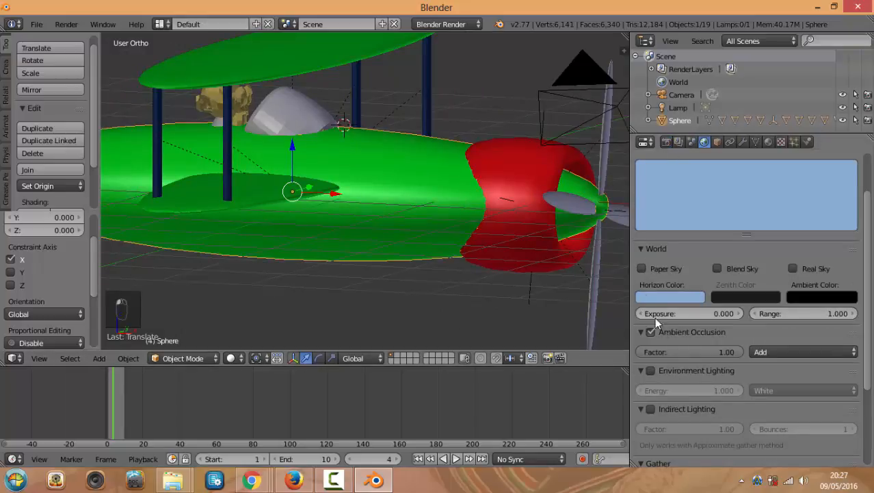
click(654, 331)
scroll(389, 122, down, 2)
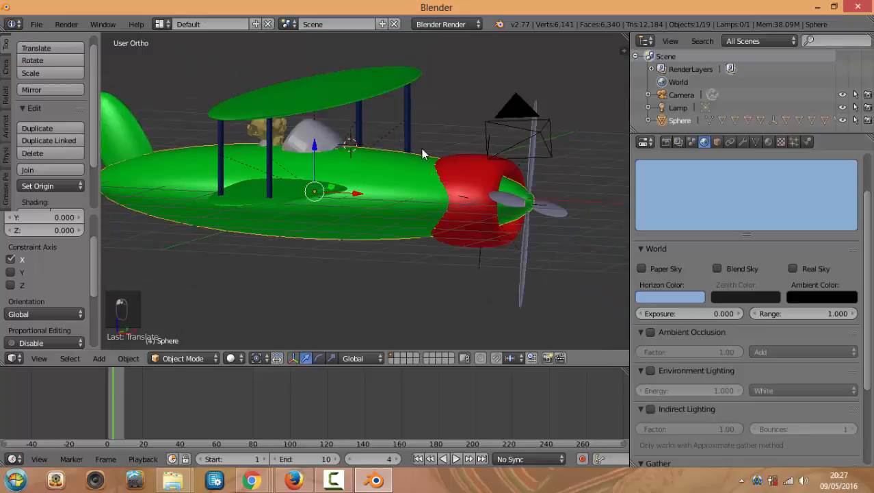
click(652, 297)
click(541, 221)
click(655, 293)
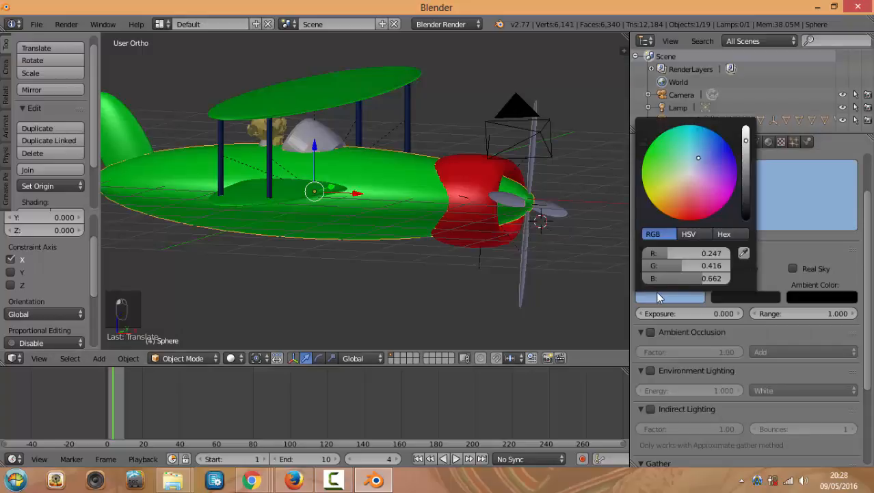
drag(746, 152, 746, 182)
click(465, 107)
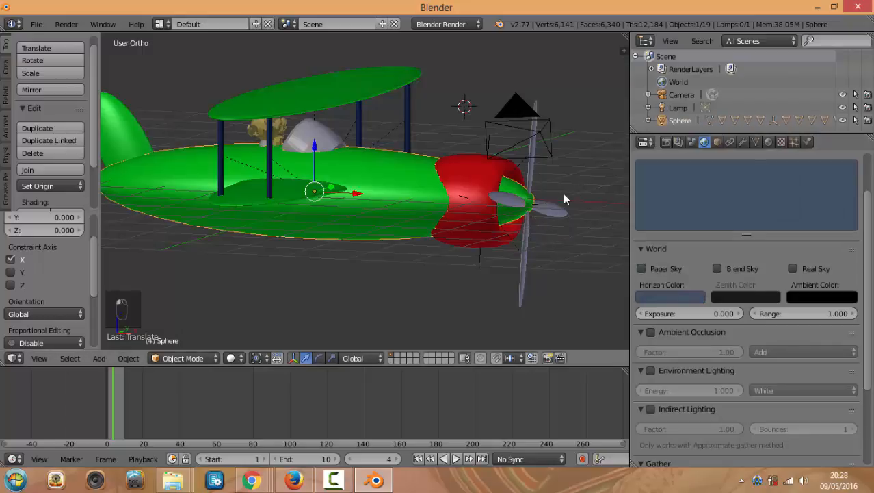
Save the biplane scene as CURSOaVION.blend in the ejemplosPracticas folder
click(36, 25)
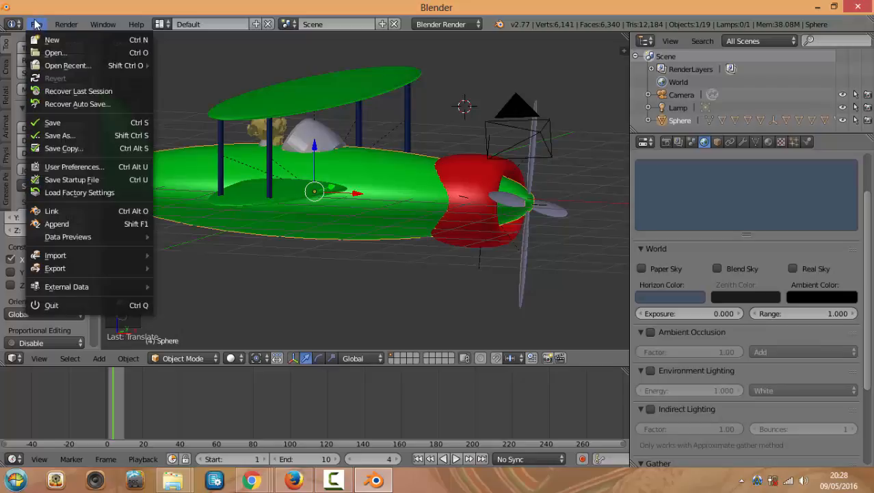
click(66, 138)
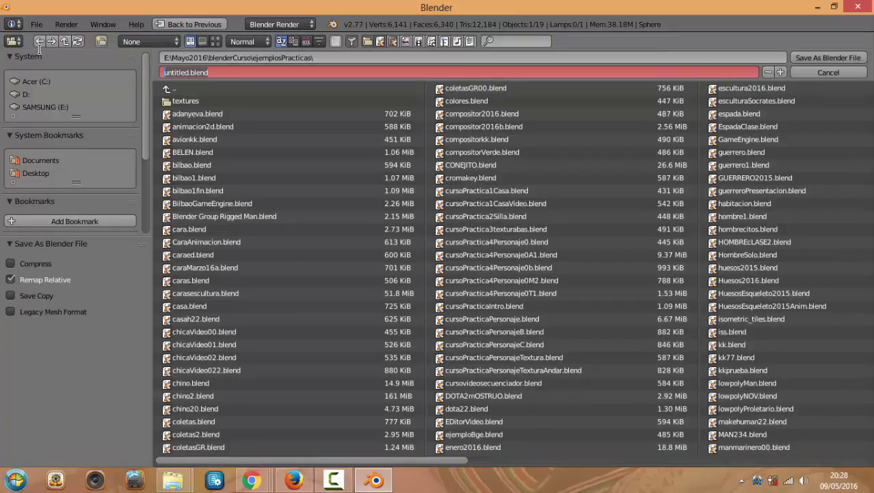
text(cu)
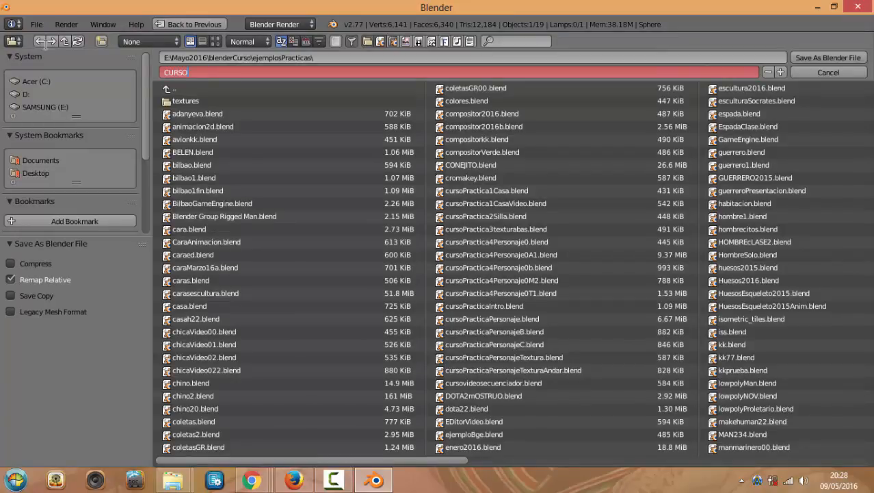
text(RSOaVION)
click(825, 56)
click(824, 57)
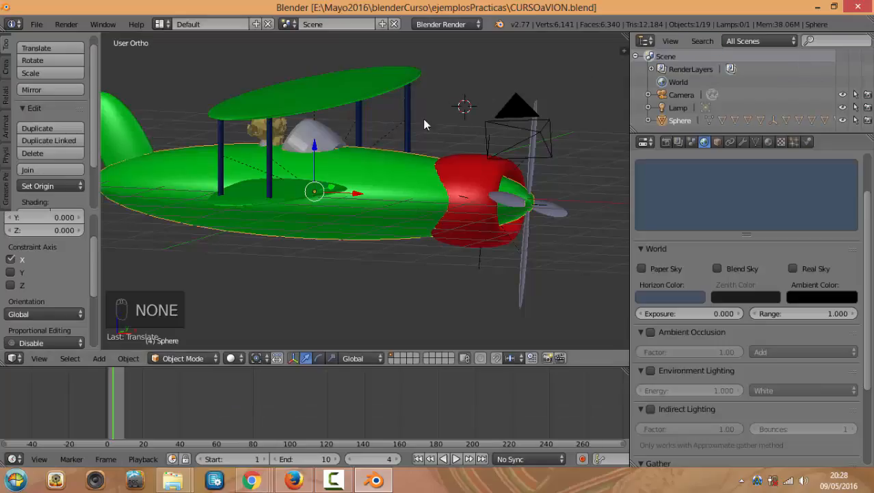
middle_drag(425, 124, 398, 111)
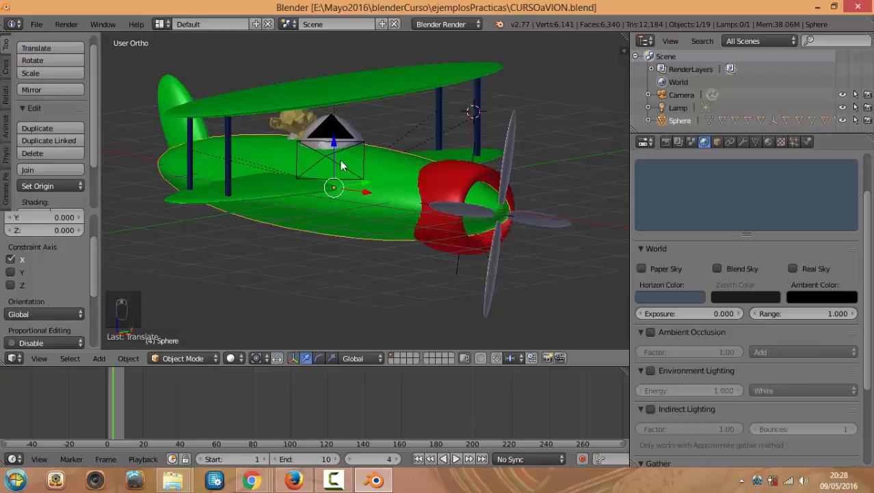
click(33, 25)
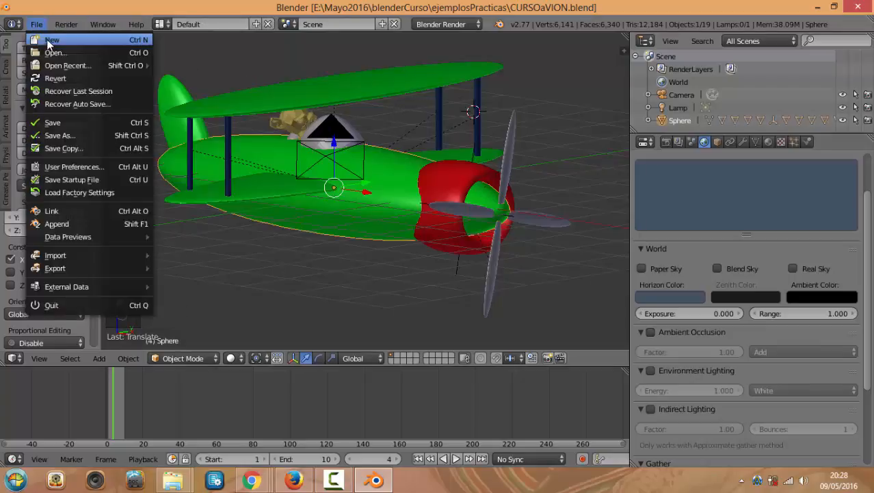
Reload the start-up file for the default cube, enable Screencast Keys, and widen the property editors
click(47, 38)
click(70, 48)
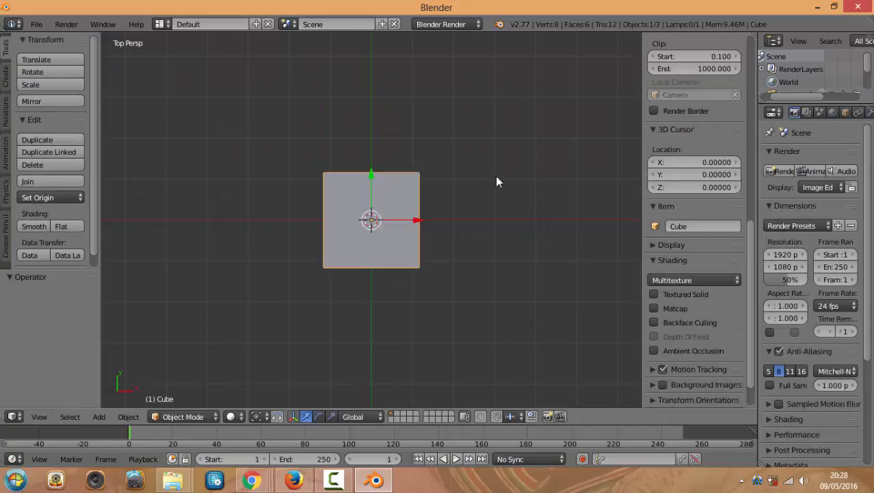
scroll(746, 274, down, 2)
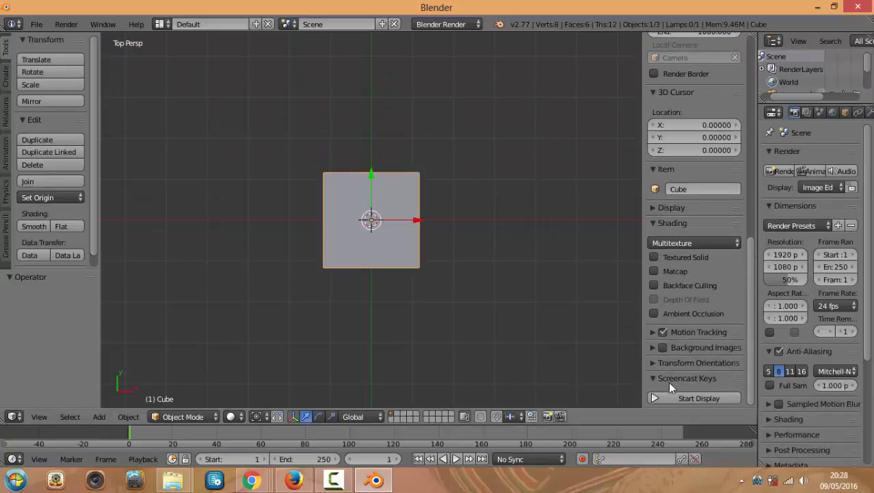
click(684, 396)
middle_drag(450, 211, 416, 139)
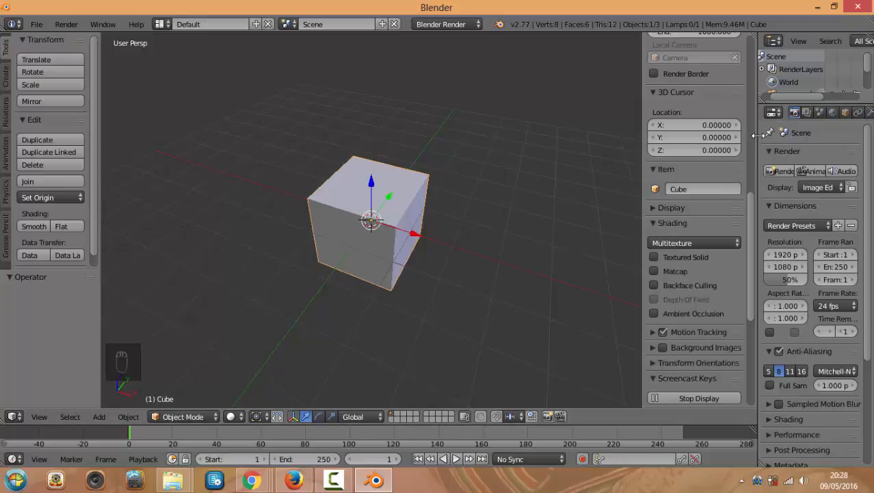
drag(758, 145, 668, 118)
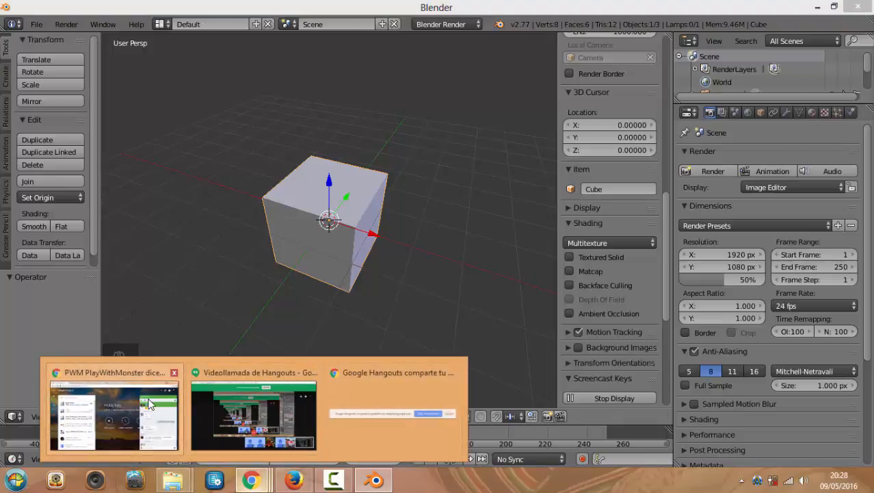
Go to google.es in Chrome and search for 'hdri free'
click(250, 410)
click(195, 7)
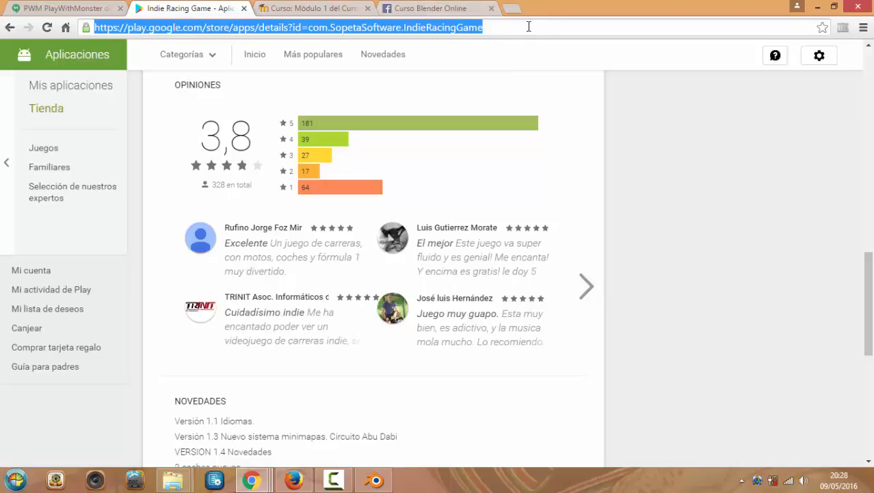
text(google.es)
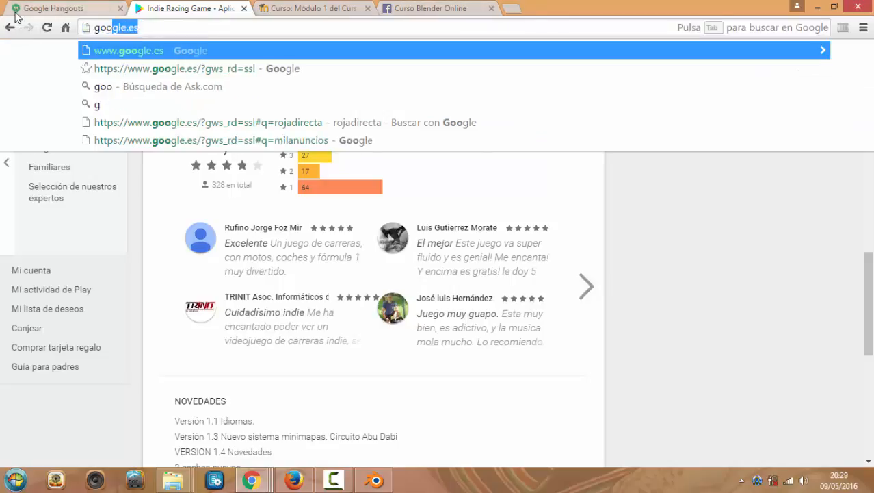
key(Return)
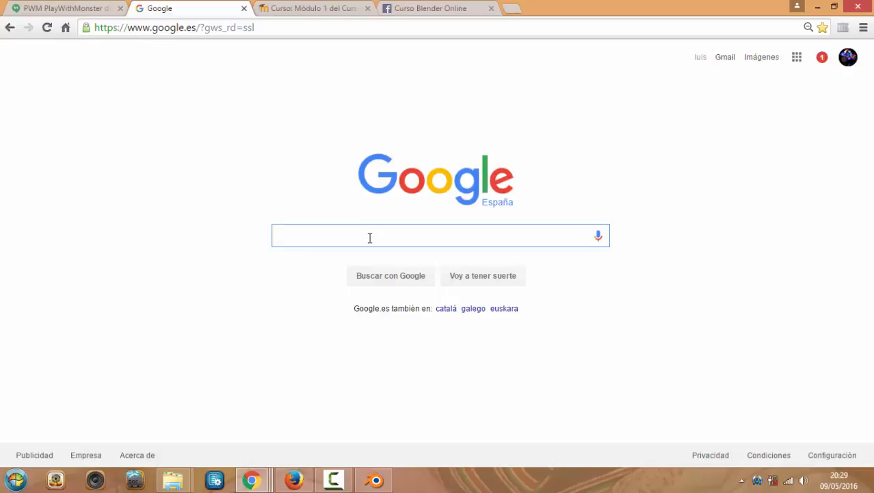
text(hdri free)
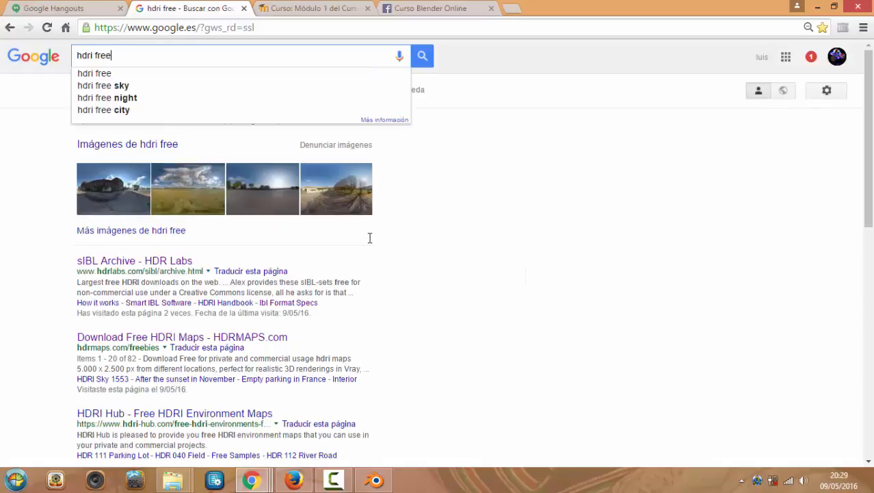
Open the sIBL Archive - HDR Labs result and browse its HDRI set thumbnails
click(102, 262)
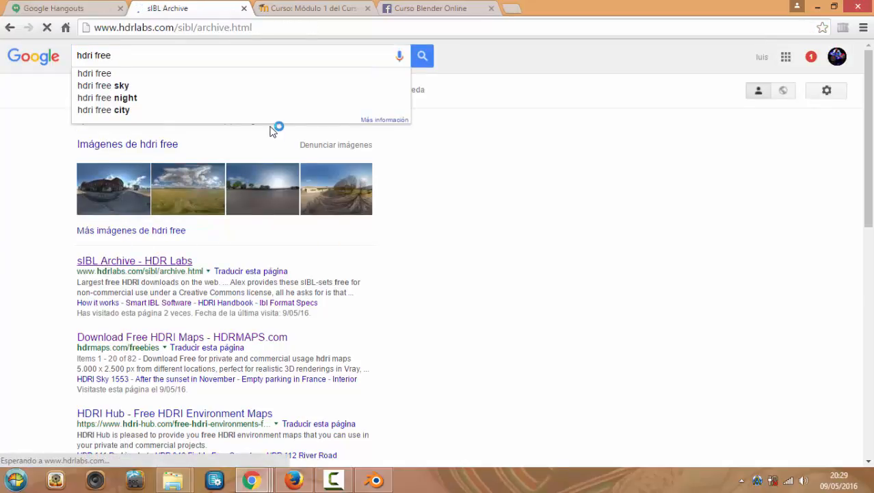
scroll(391, 190, down, 4)
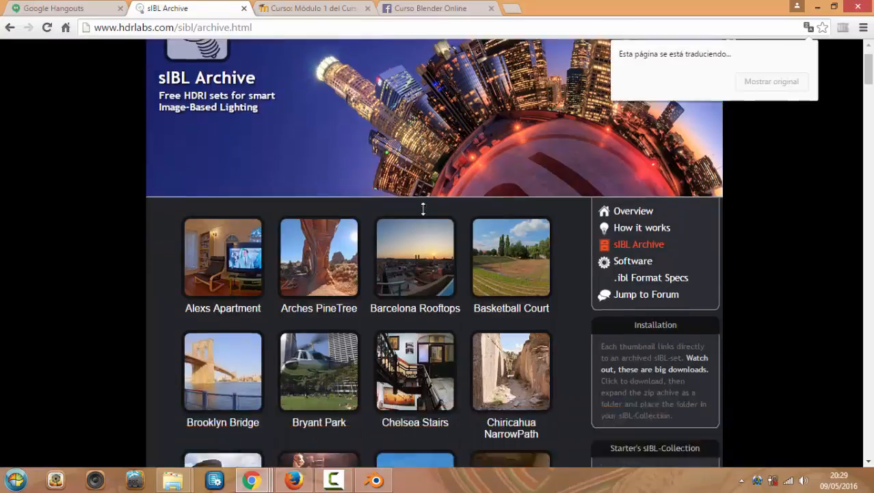
scroll(410, 195, up, 2)
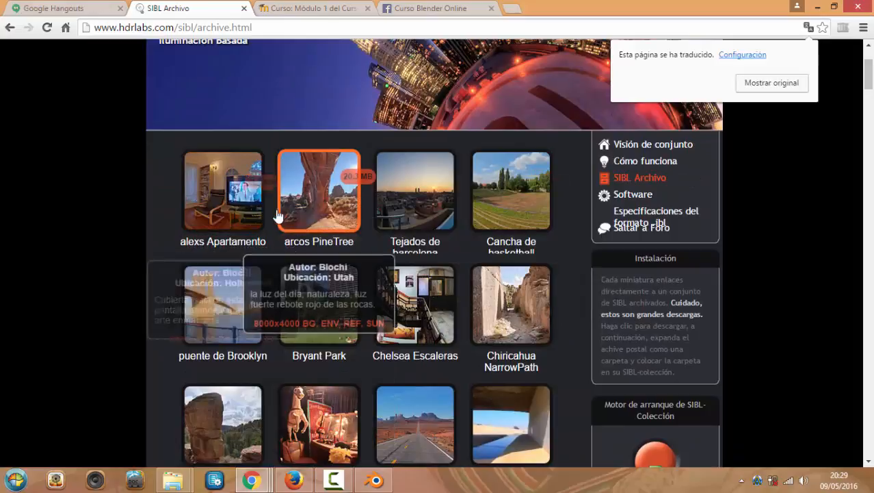
scroll(340, 199, down, 1)
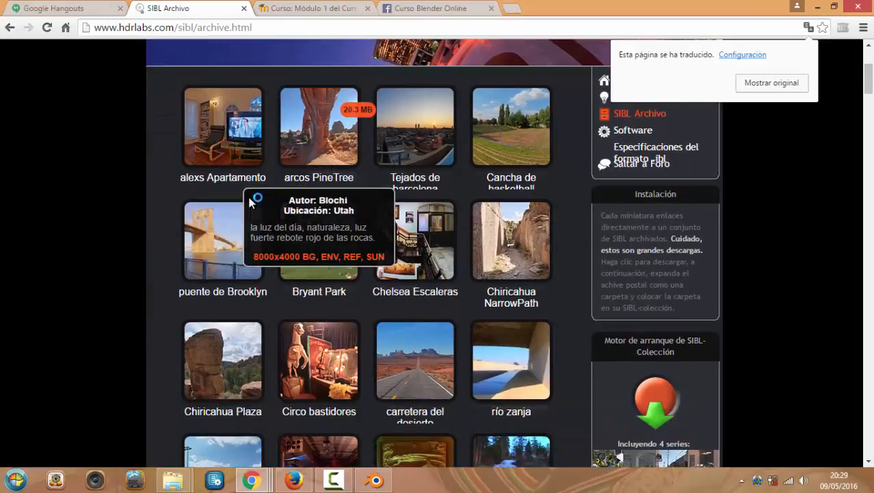
scroll(301, 205, up, 2)
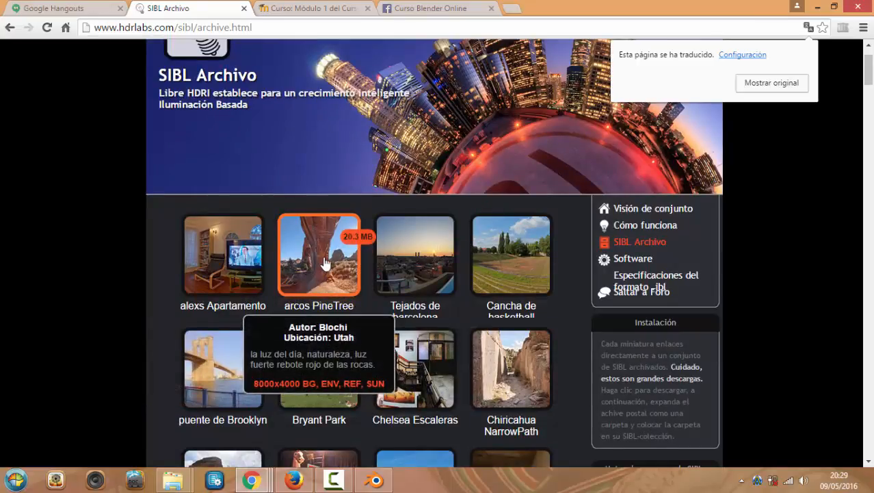
scroll(273, 266, down, 6)
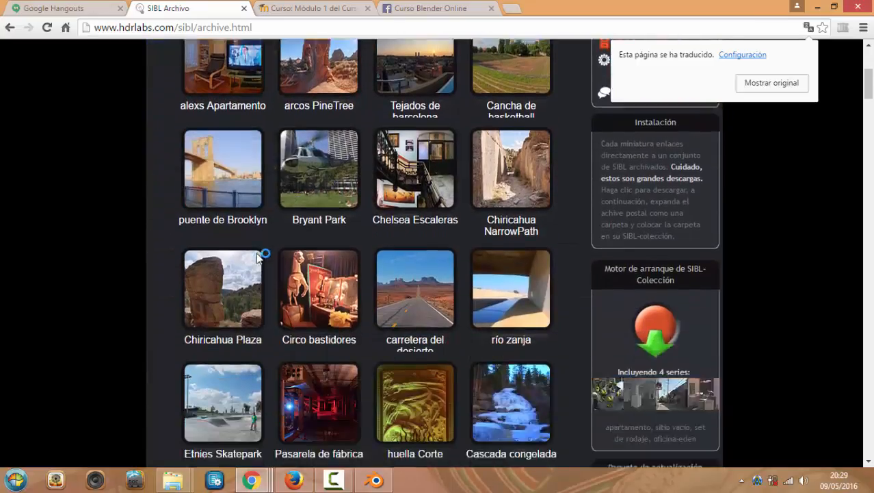
scroll(424, 233, up, 7)
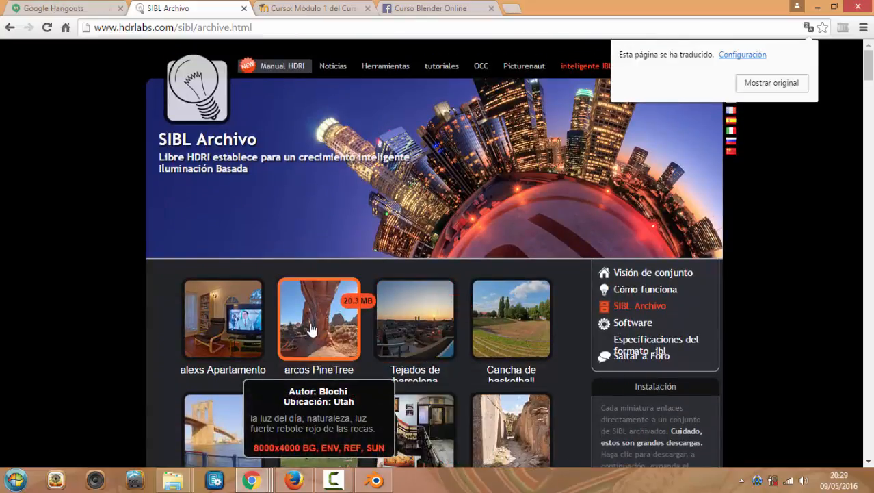
scroll(317, 329, down, 1)
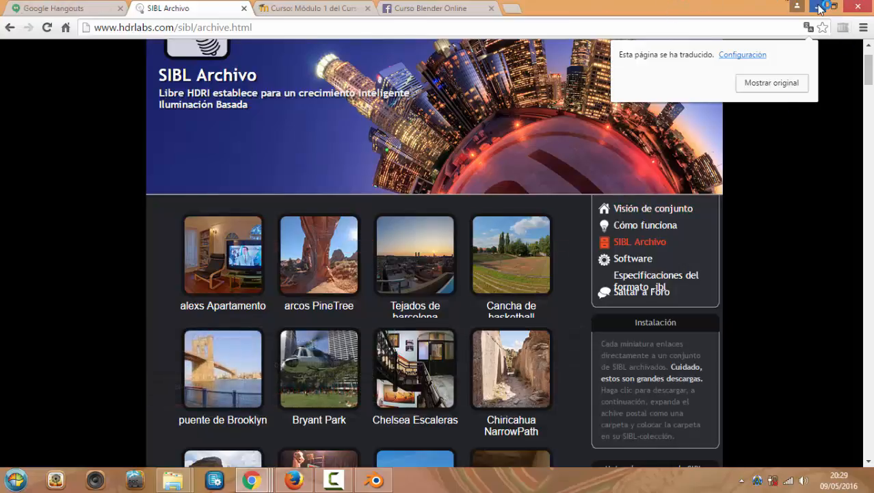
click(378, 481)
Add a new World texture of type Image or Movie and open the file browser for its image
middle_drag(419, 242, 390, 236)
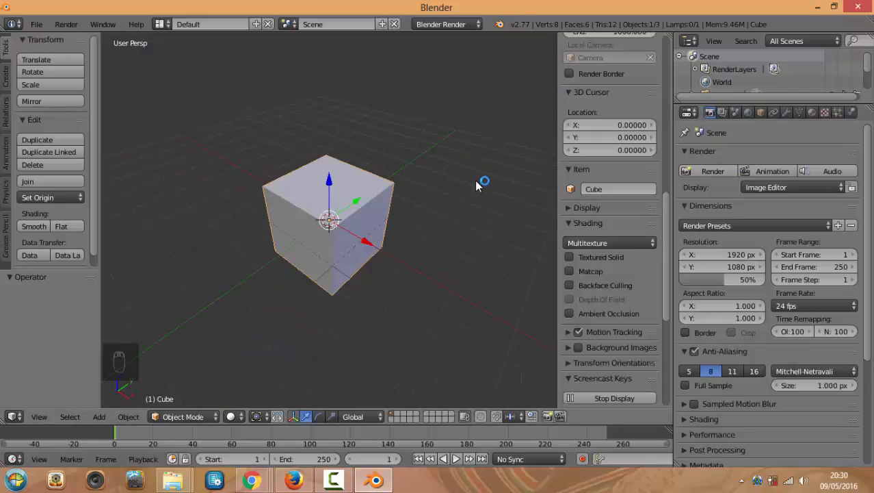
middle_drag(480, 181, 491, 157)
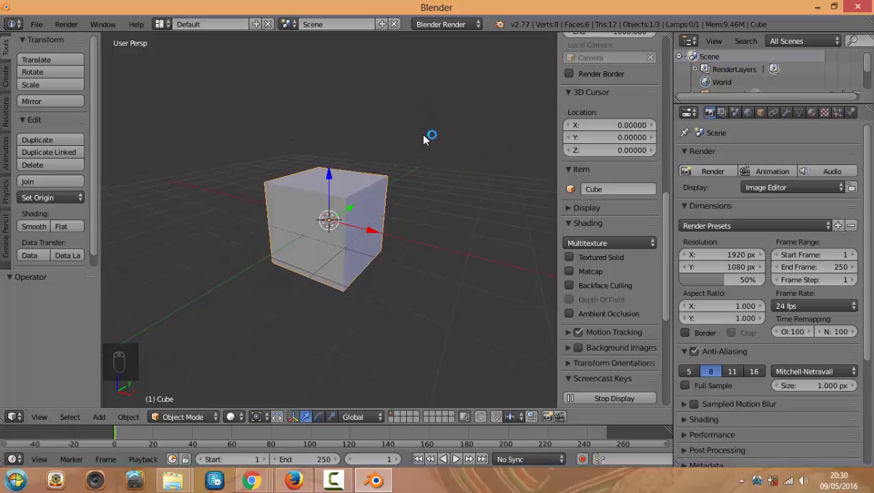
click(750, 113)
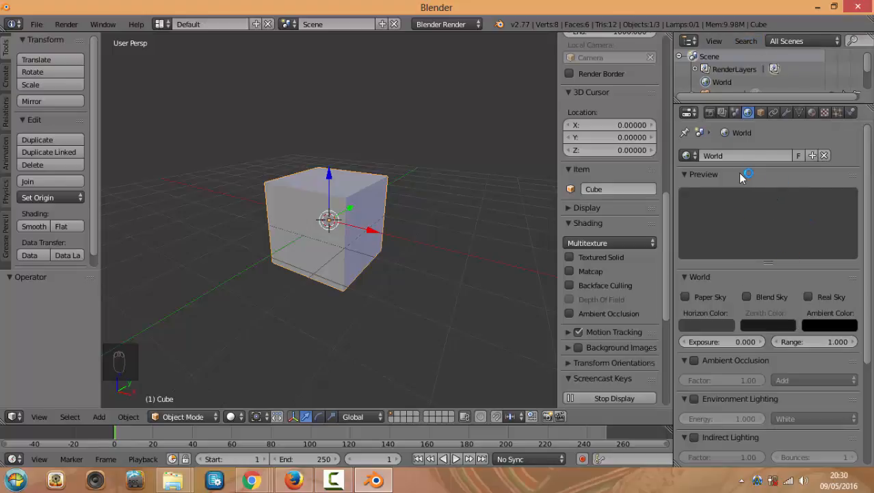
click(825, 114)
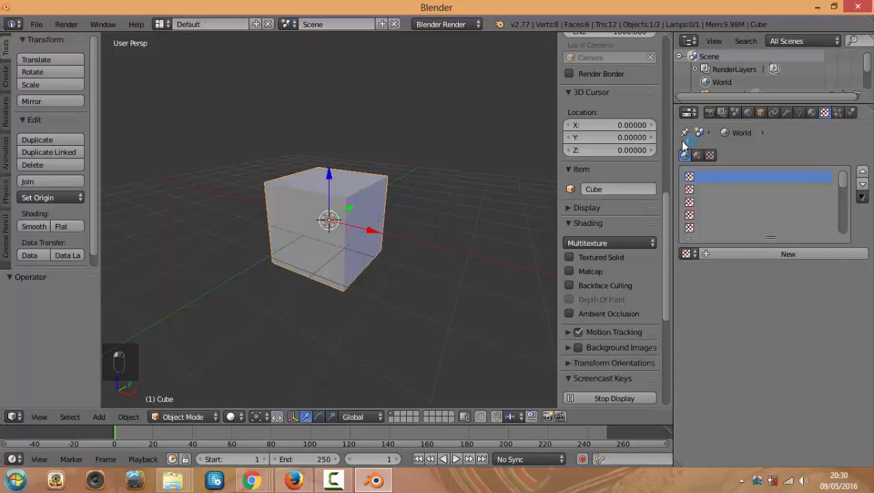
click(712, 255)
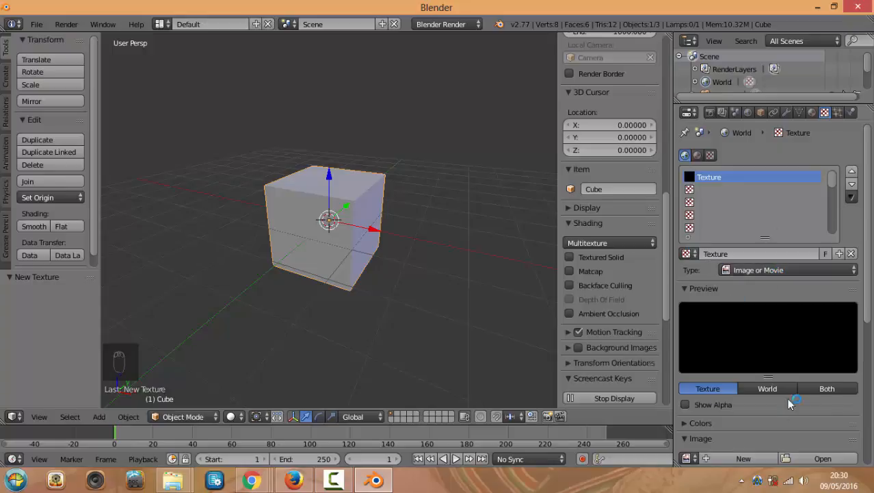
scroll(790, 403, down, 2)
click(815, 406)
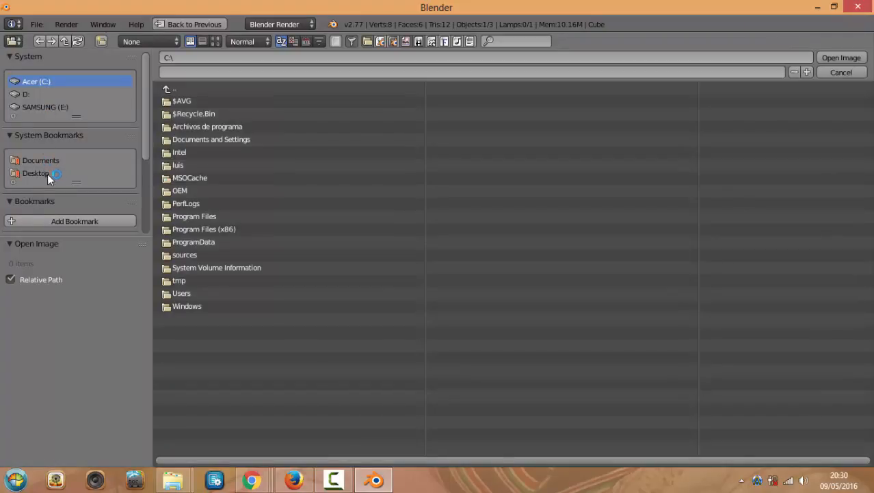
Browse to Downloads\Desert_Highway\Desert_Highway and load Road_to_MonumentValley_Ref.hdr from the thumbnail view
click(180, 293)
click(173, 101)
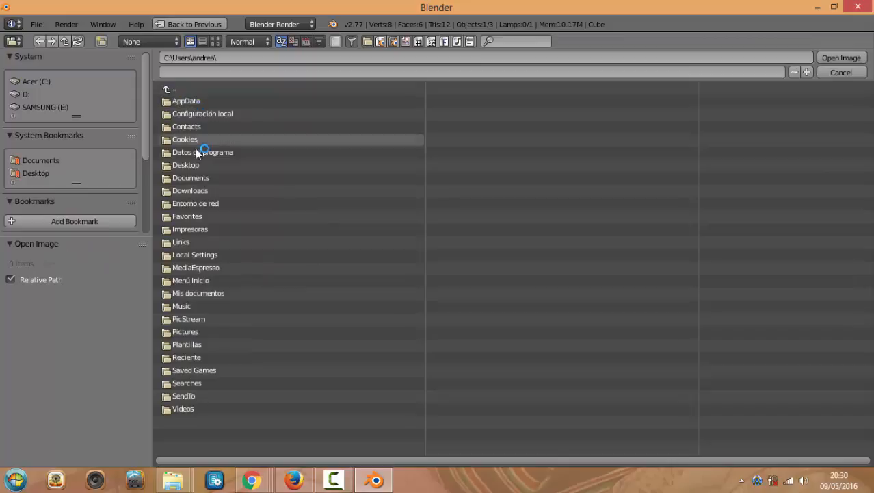
click(188, 190)
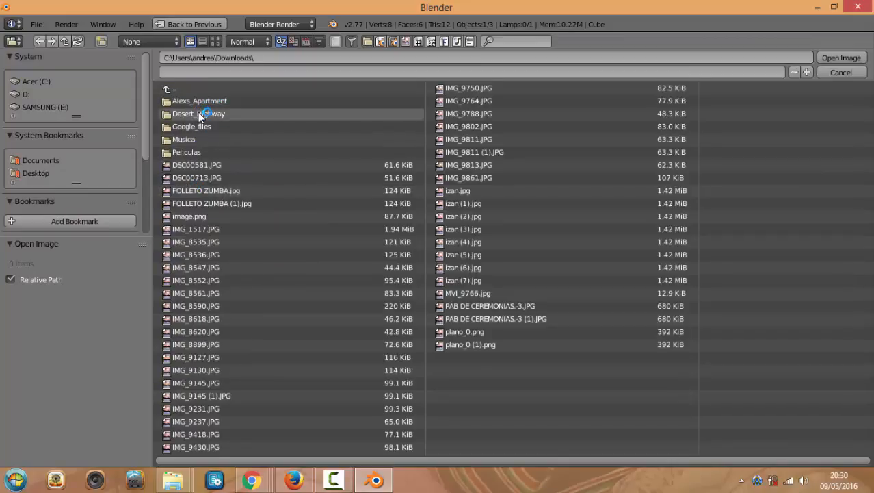
click(198, 114)
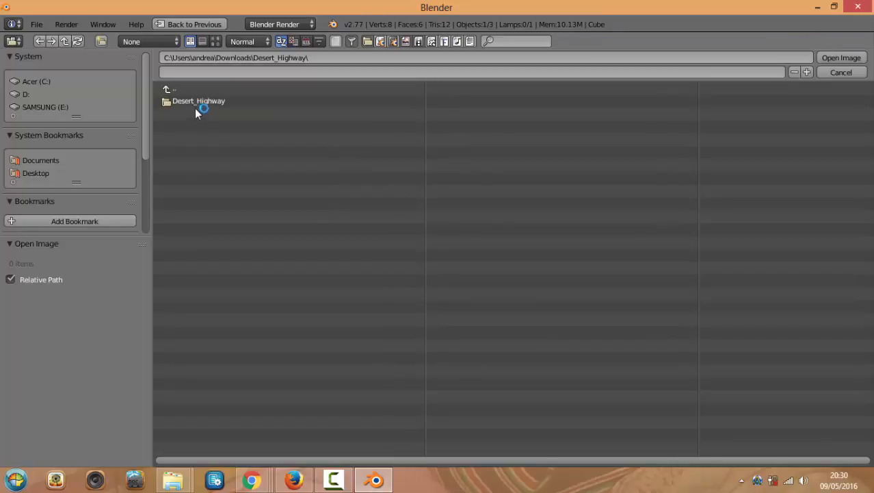
click(196, 101)
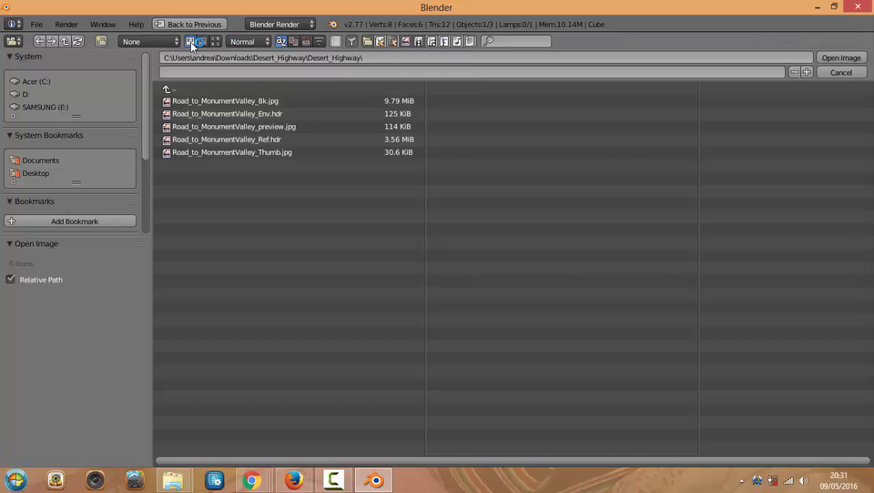
click(203, 42)
click(191, 42)
click(202, 42)
click(216, 42)
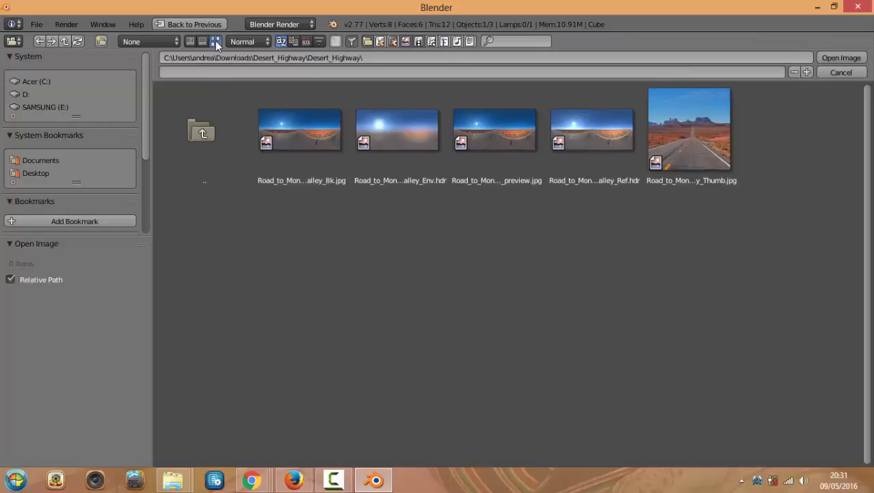
double_click(593, 134)
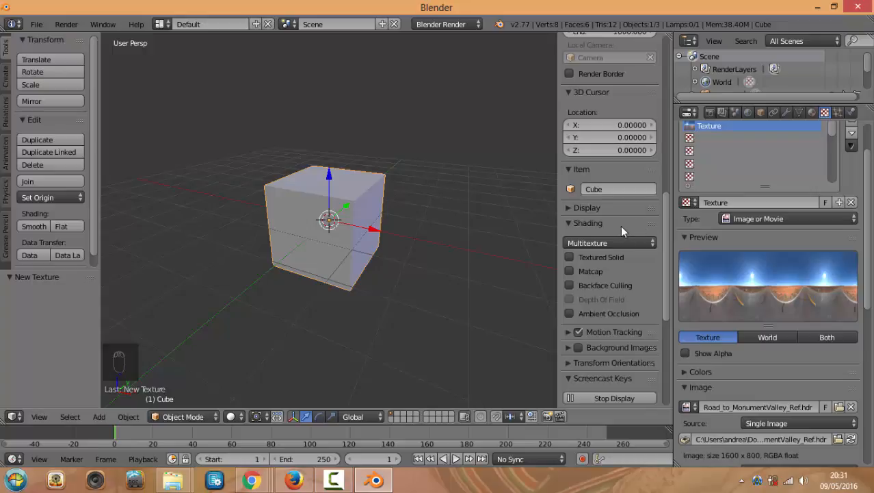
Enable Horizon influence at 1.000 alongside Blend in the texture's Influence panel
scroll(789, 283, down, 5)
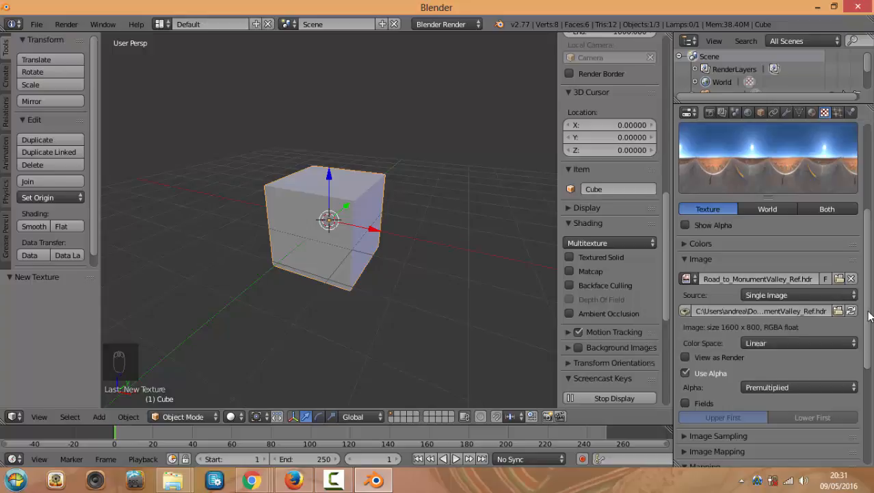
drag(869, 319, 868, 289)
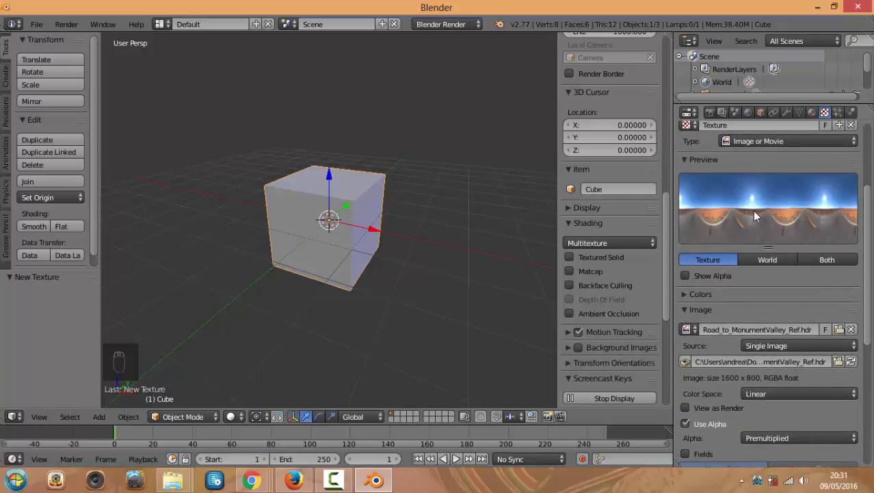
scroll(785, 250, down, 2)
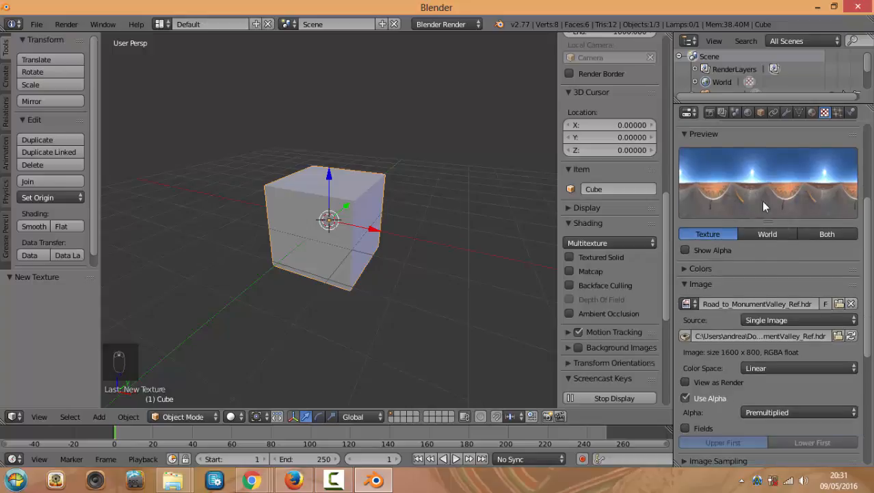
scroll(756, 252, down, 8)
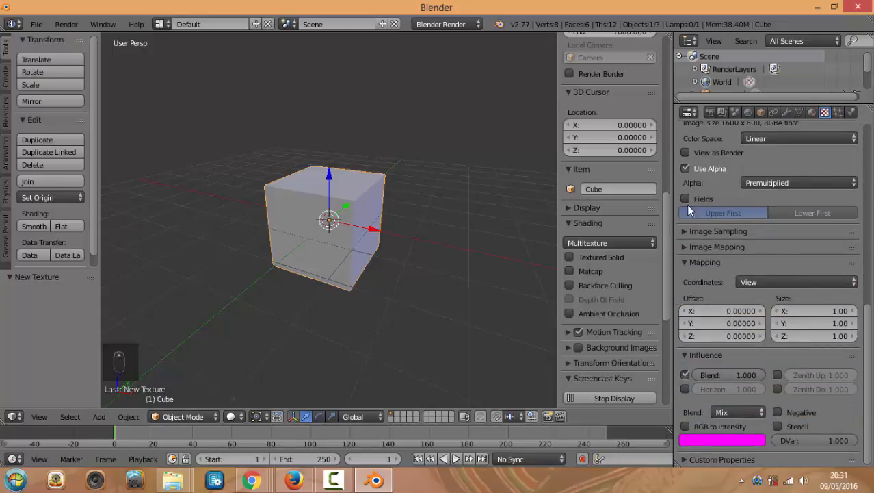
scroll(726, 221, up, 2)
scroll(727, 221, down, 2)
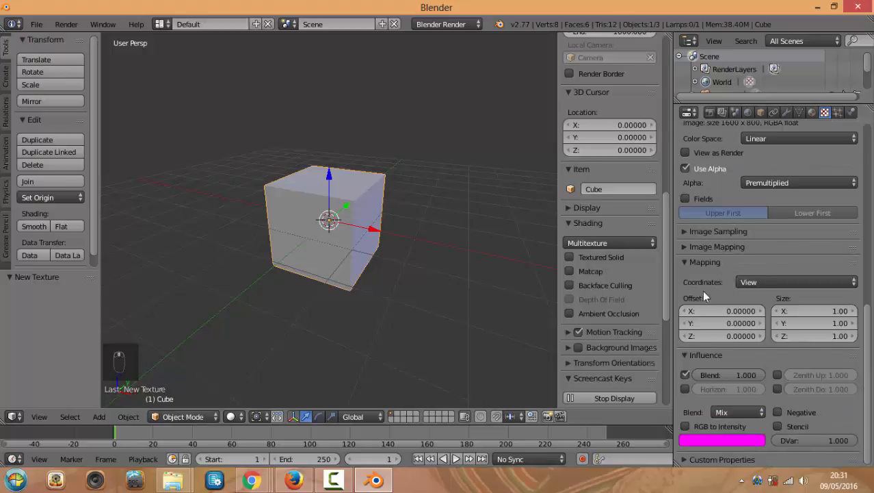
click(685, 389)
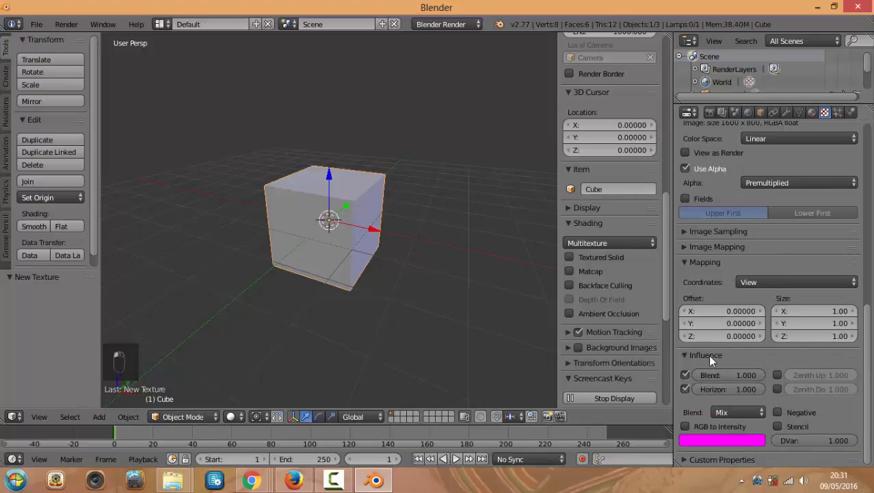
click(232, 416)
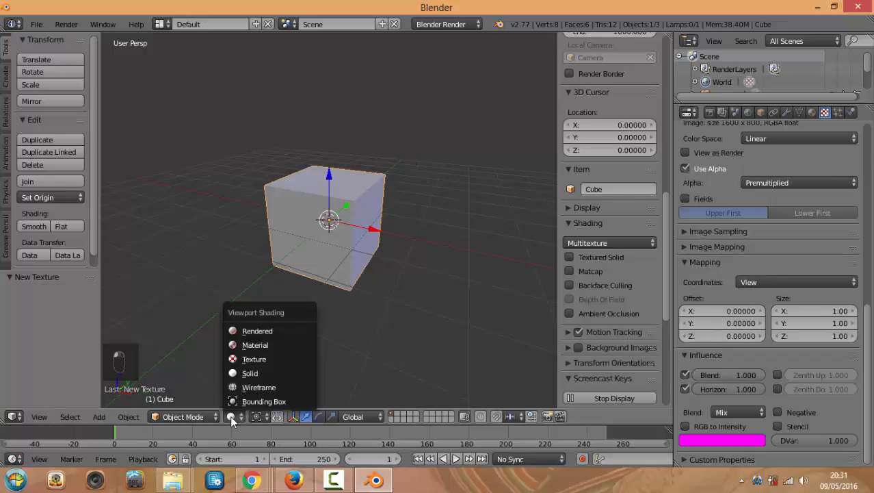
click(251, 330)
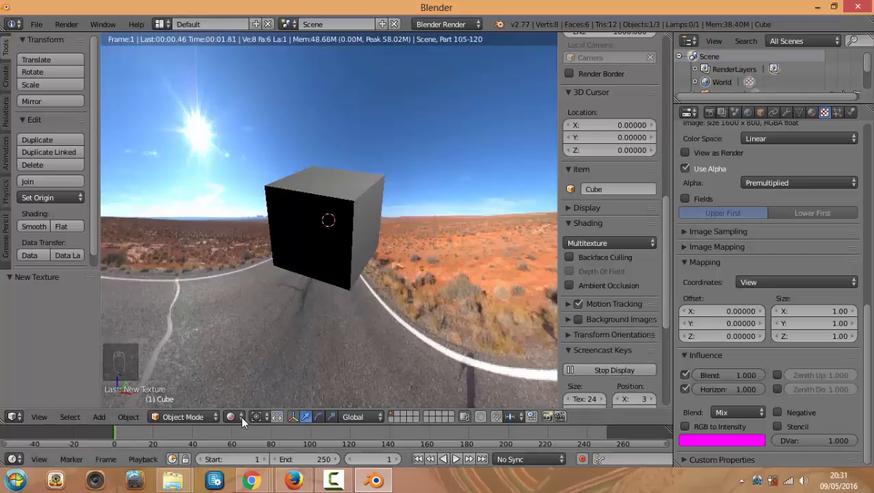
click(685, 388)
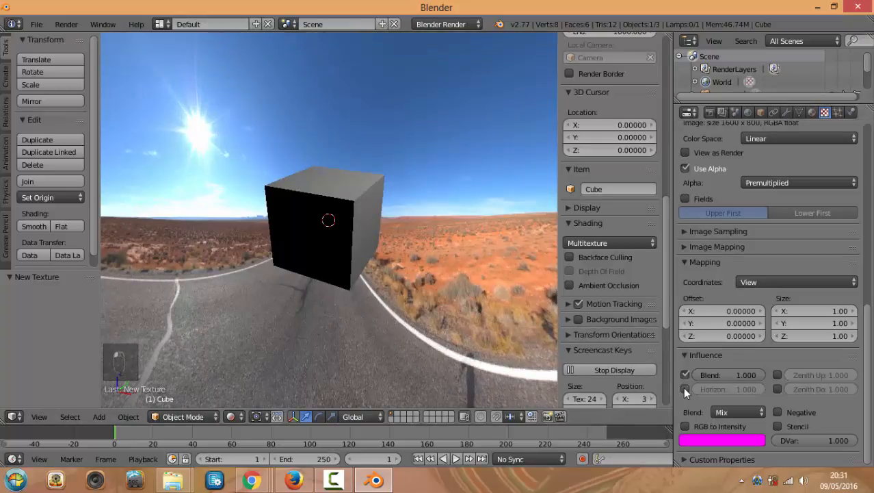
click(685, 388)
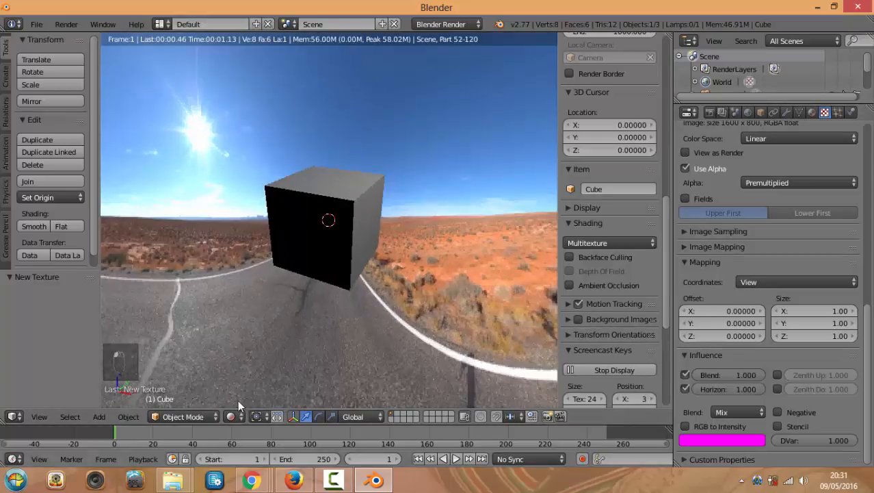
click(231, 416)
click(257, 333)
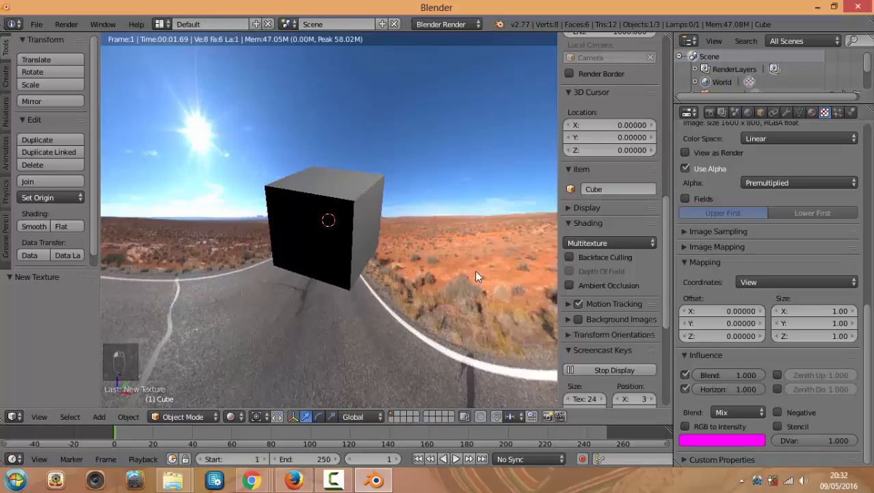
click(475, 270)
scroll(465, 265, down, 2)
middle_drag(468, 264, 504, 269)
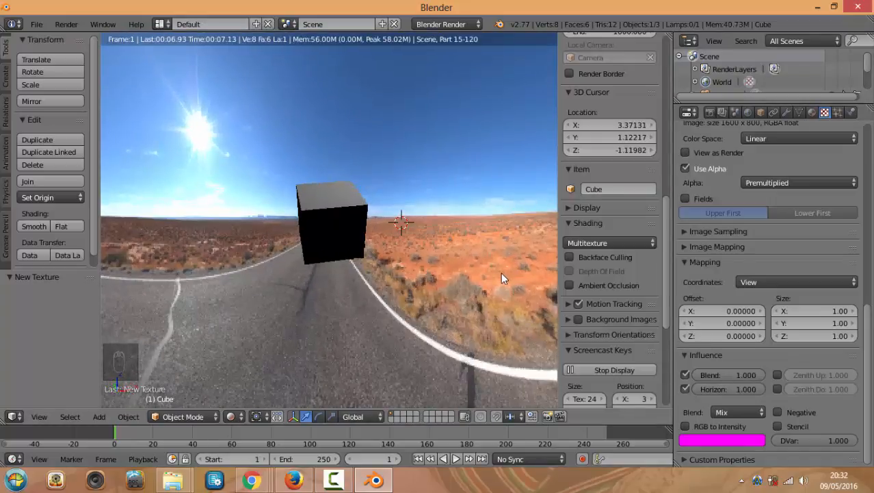
scroll(501, 272, down, 1)
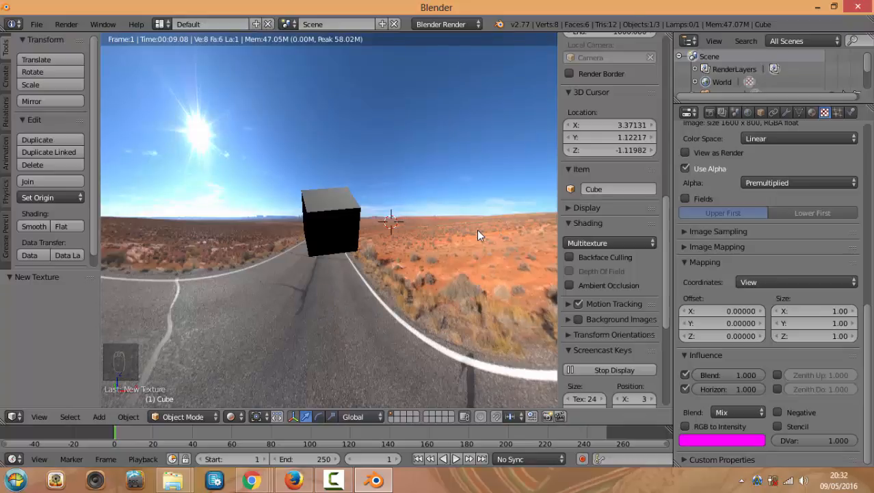
key(F12)
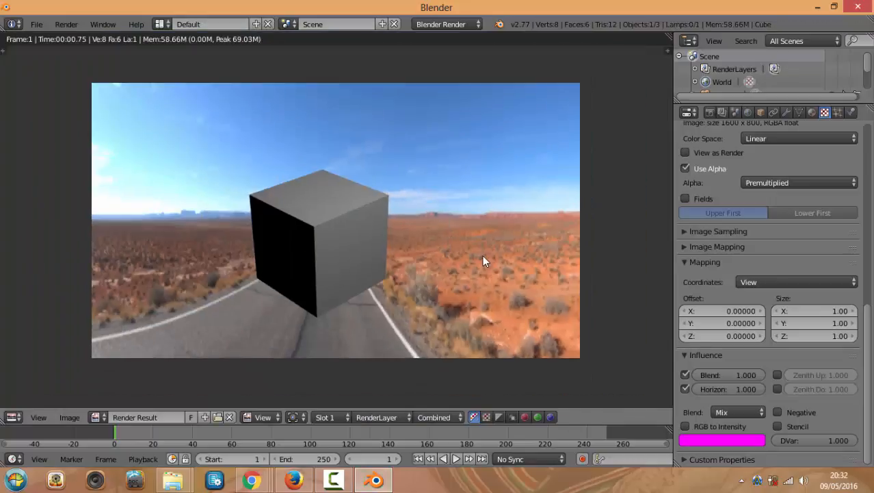
key(Escape)
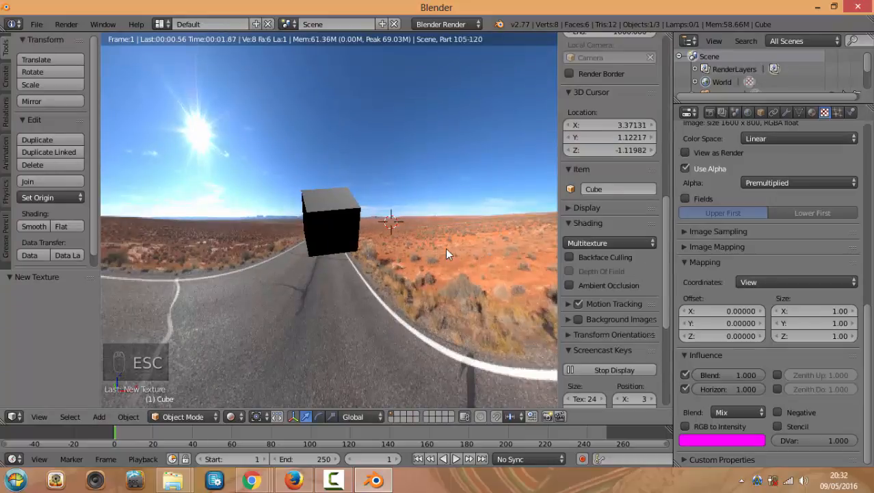
key(KP_1)
key(KP_3)
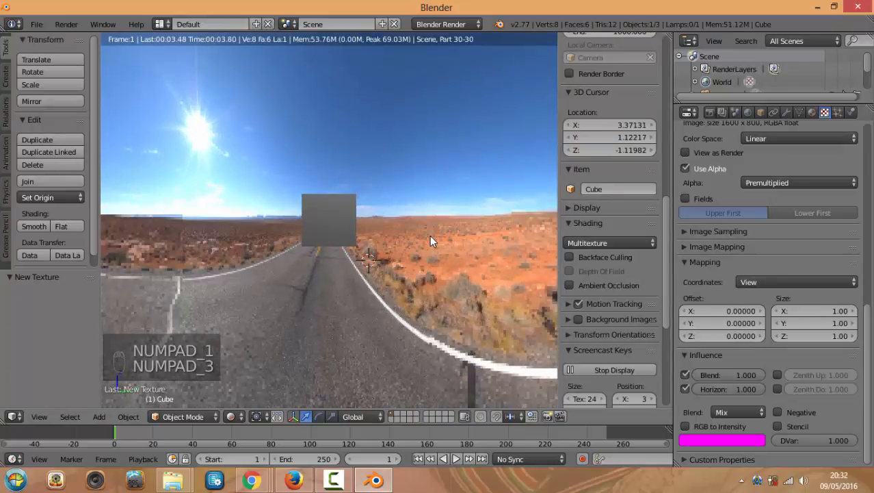
click(238, 417)
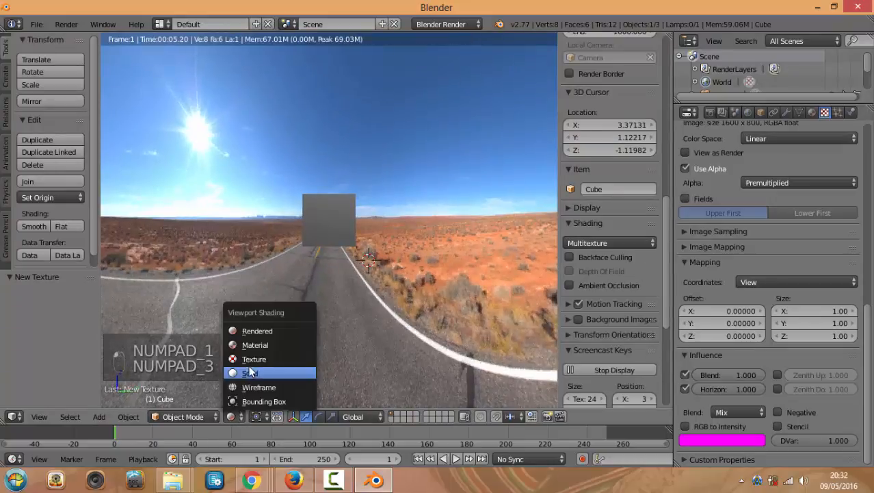
click(250, 372)
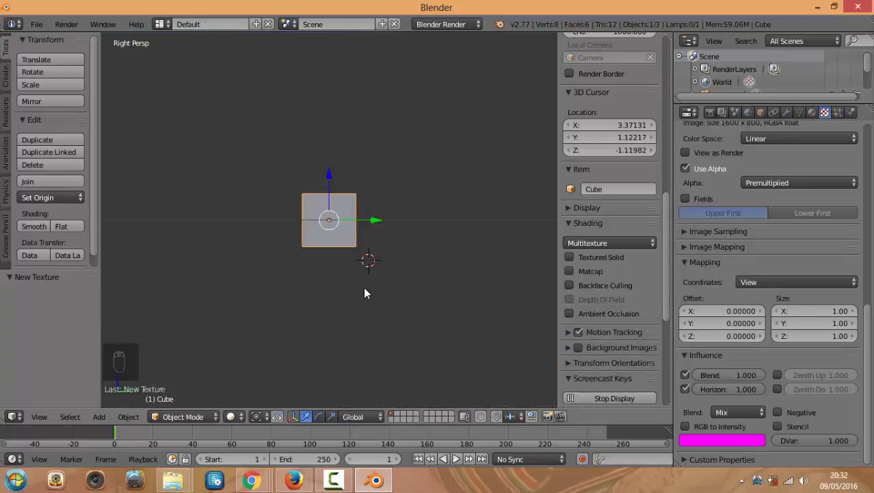
mouse_move(363, 287)
middle_down()
mouse_move(402, 289)
mouse_move(452, 308)
mouse_move(416, 250)
mouse_move(445, 270)
mouse_move(438, 267)
middle_up()
From the top view, select the lamp and delete it from the scene
key(KP_7)
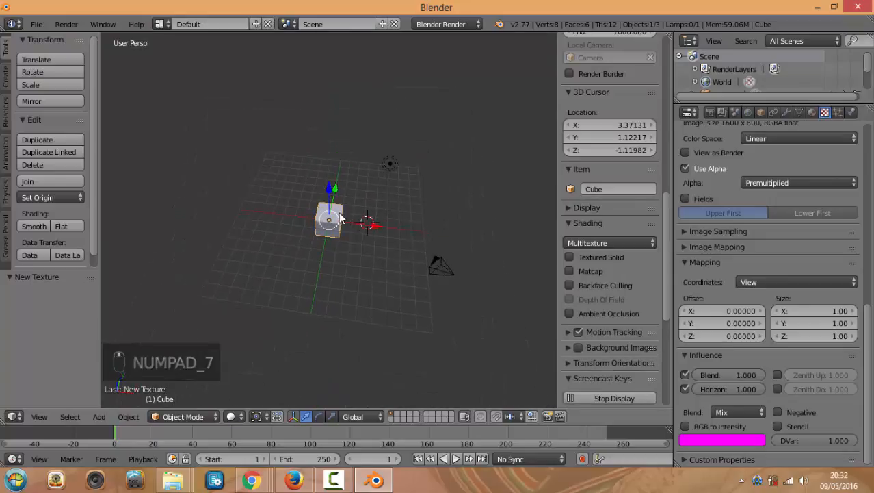
right_click(390, 163)
right_click(446, 264)
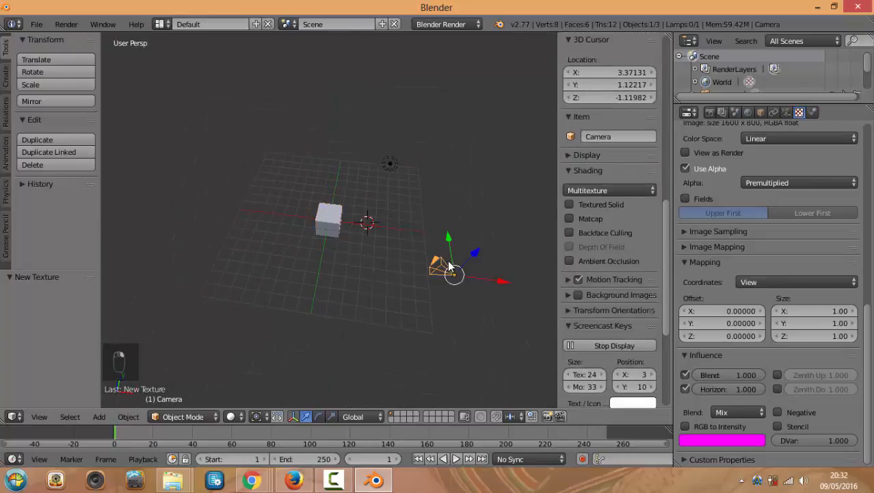
right_click(389, 165)
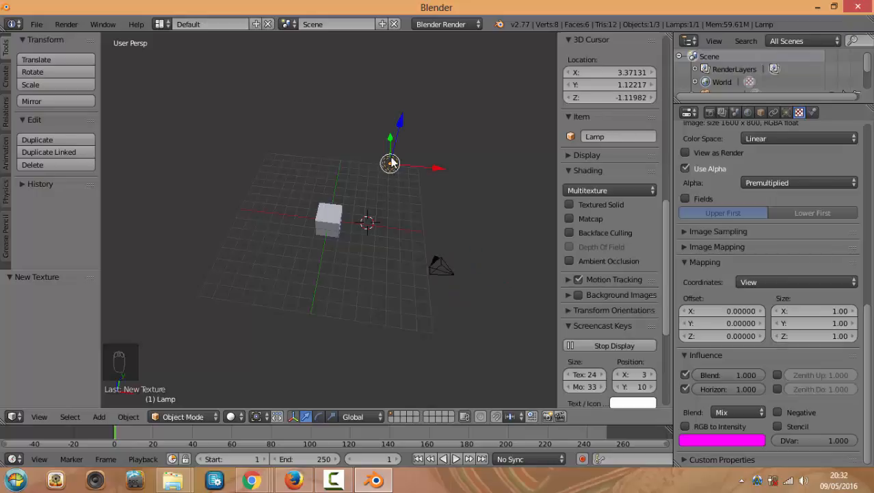
key(Delete)
click(390, 157)
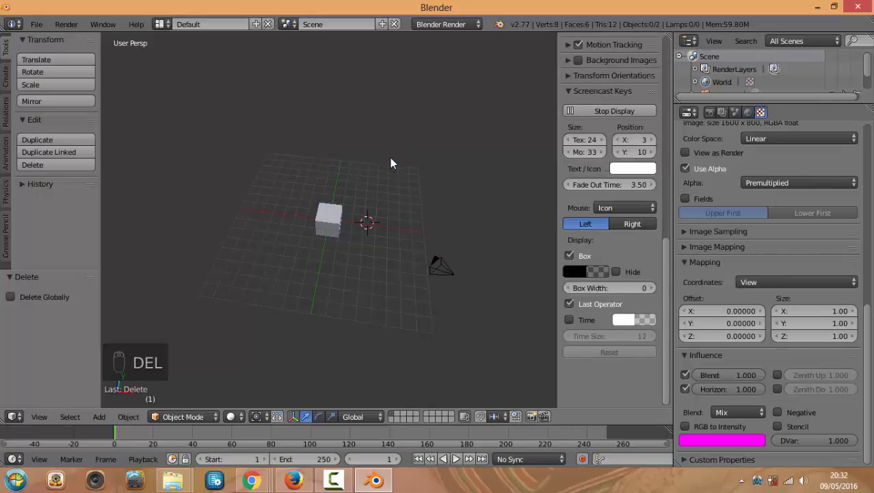
Preview the lamp-less scene in Rendered shading, orbiting around the black cube
scroll(372, 253, up, 2)
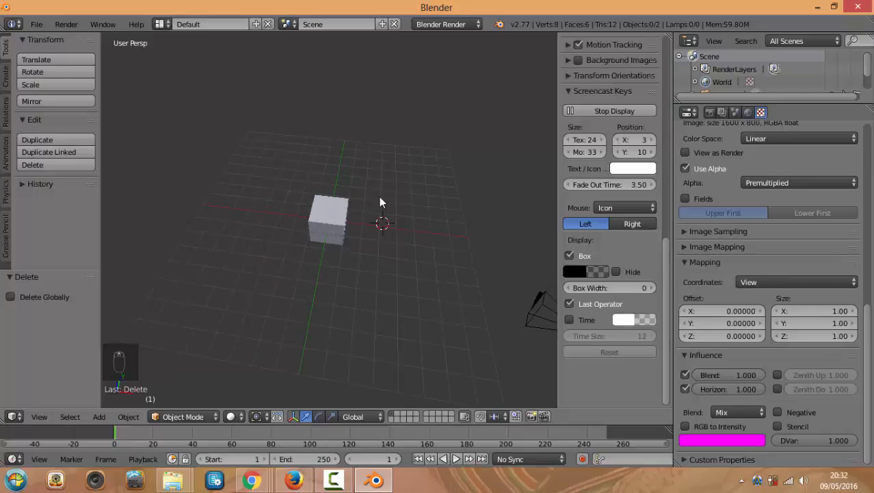
click(240, 415)
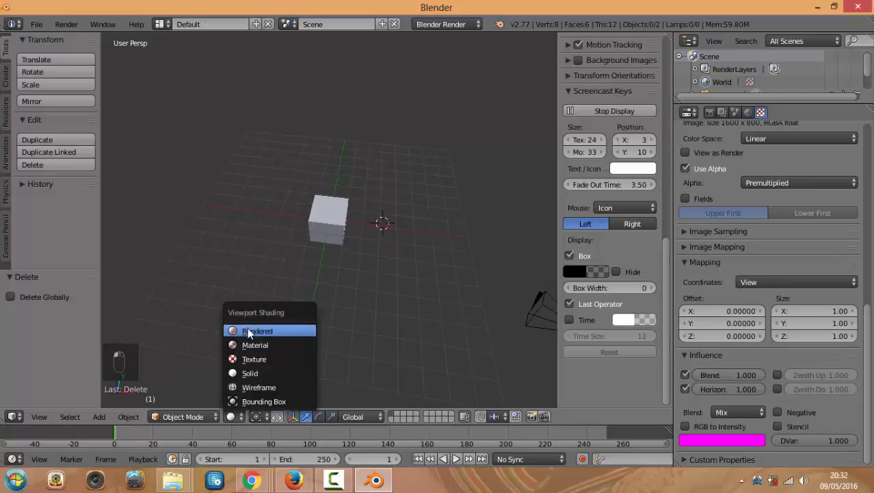
click(254, 331)
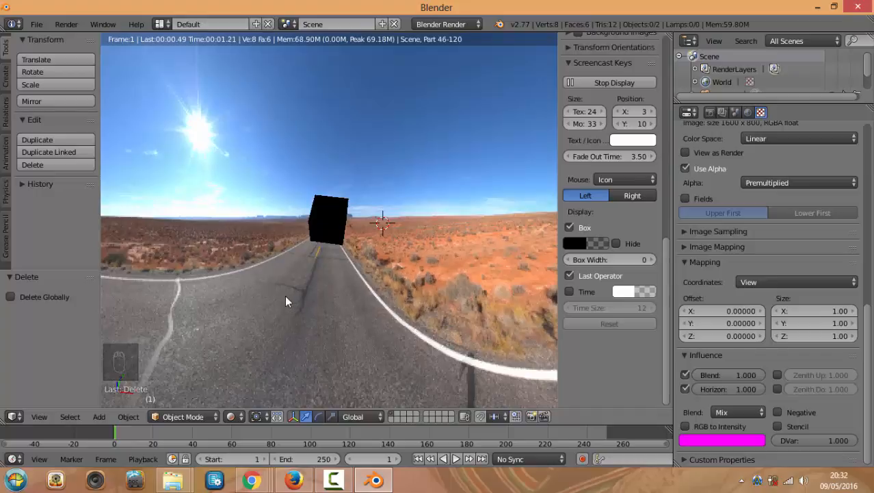
middle_drag(284, 295, 414, 304)
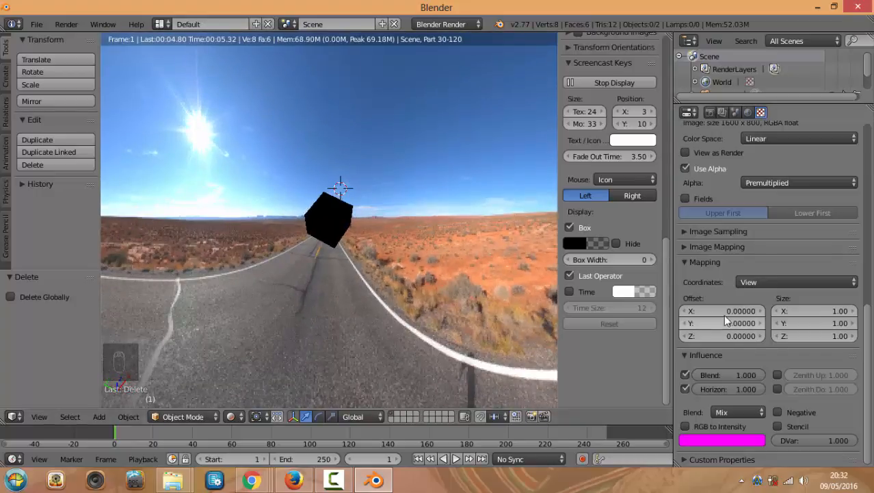
Turn World Environment Lighting on and then back off
click(747, 113)
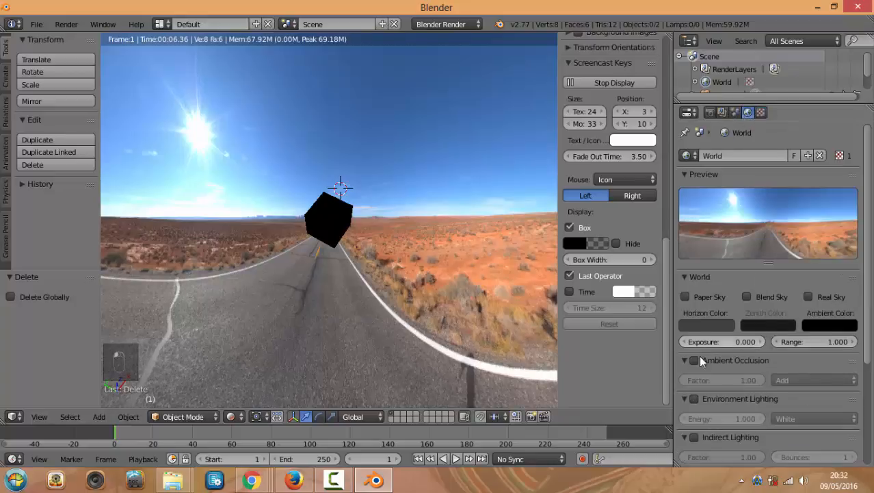
click(697, 396)
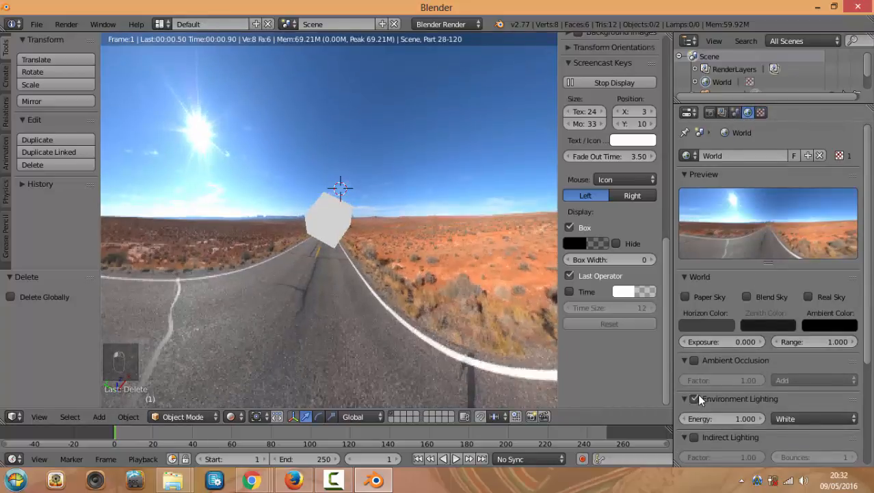
click(696, 399)
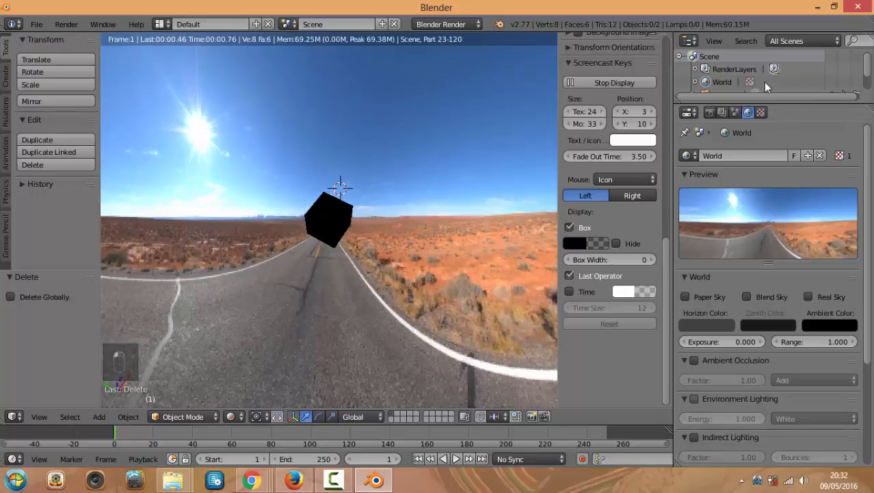
click(437, 154)
key(Escape)
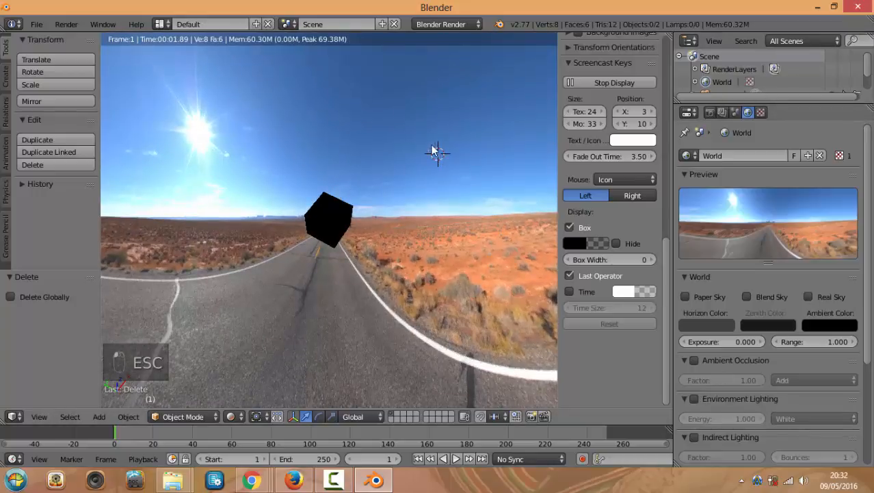
Check the Render settings, return to World, and undo to restore the lamp
click(711, 113)
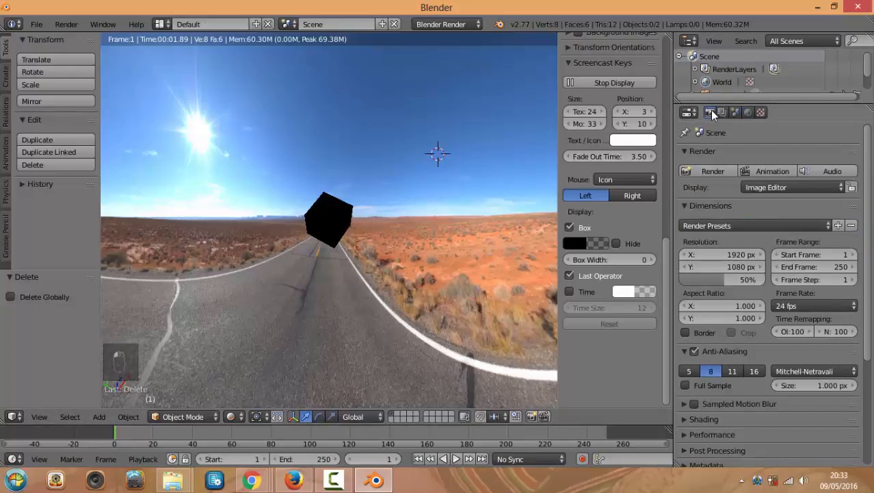
click(746, 112)
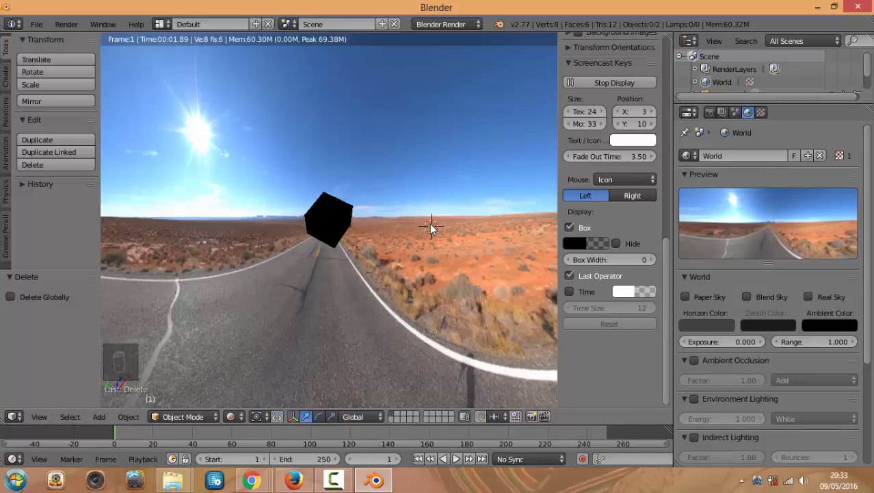
key(ctrl+z)
key(ctrl+z)
key(ctrl+z)
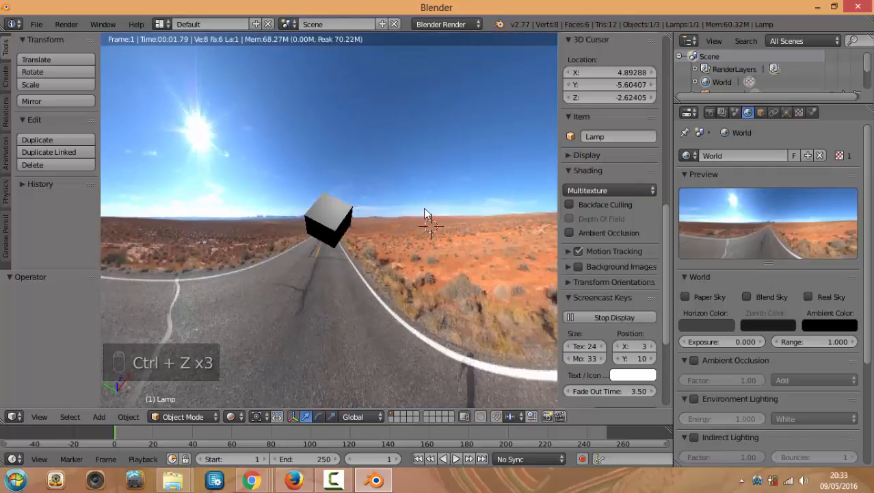
Orbit the scene in Solid shading, then look through the camera in Rendered shading
key(KP_1)
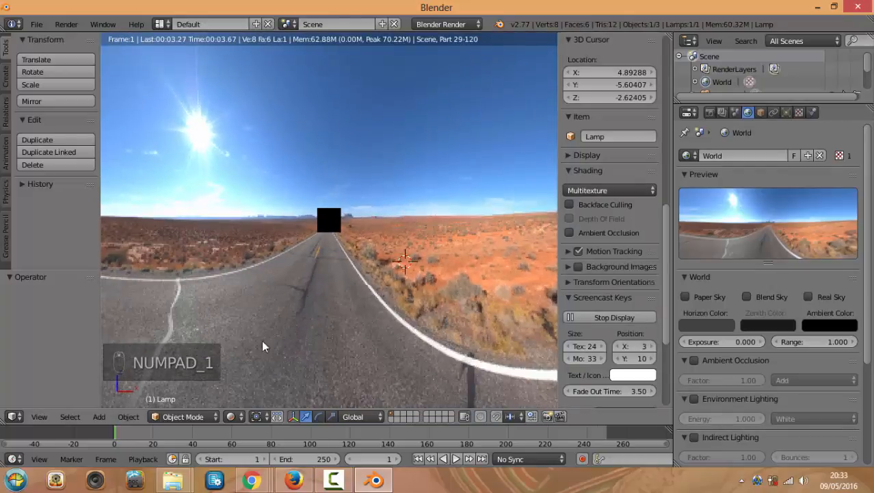
click(231, 416)
click(252, 374)
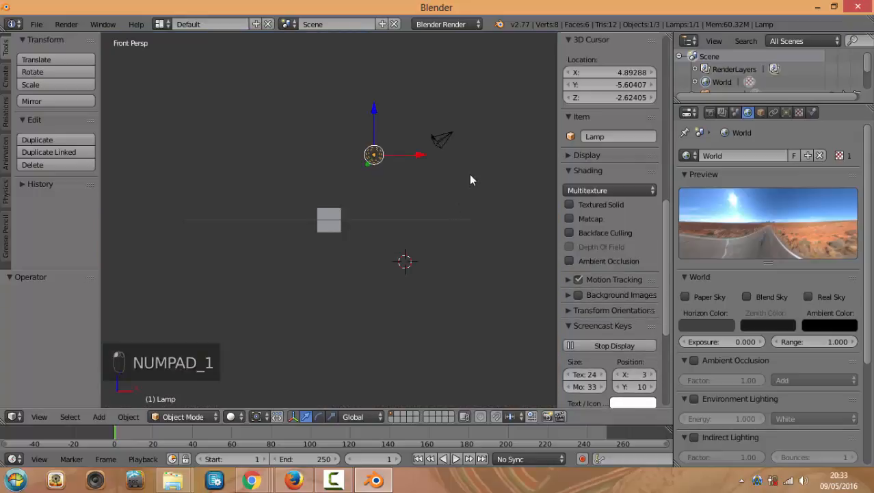
middle_drag(470, 180, 424, 129)
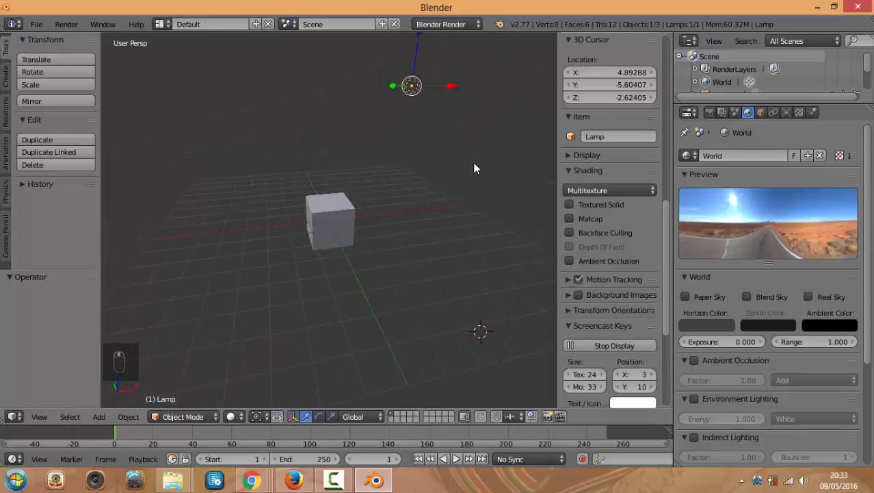
key(KP_0)
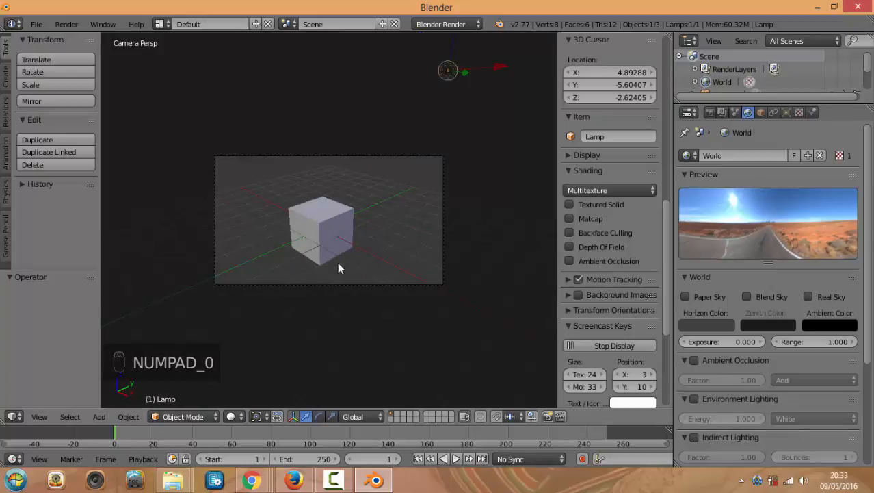
click(236, 417)
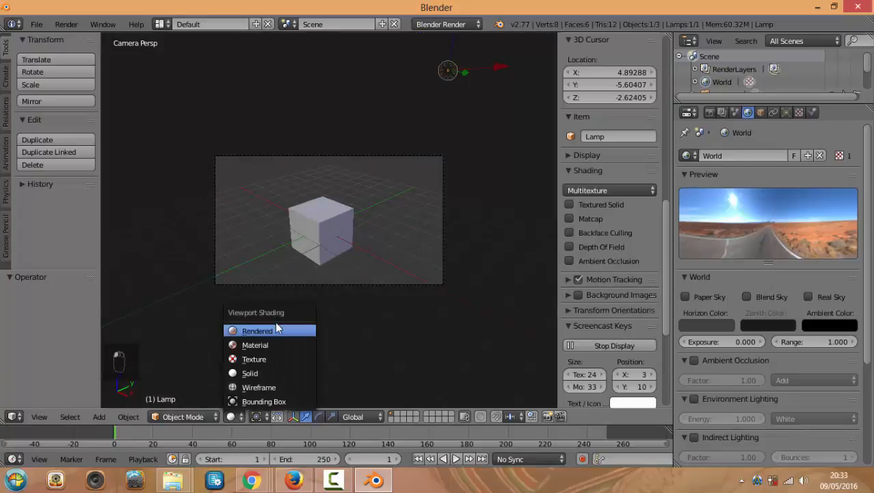
click(257, 332)
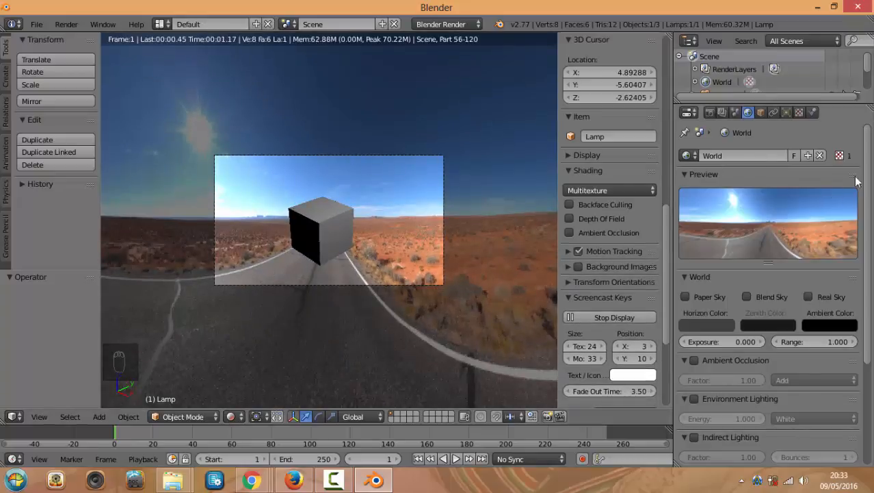
Inspect the world image texture's alpha, colour space, mapping and sampling settings, then return to World
click(798, 112)
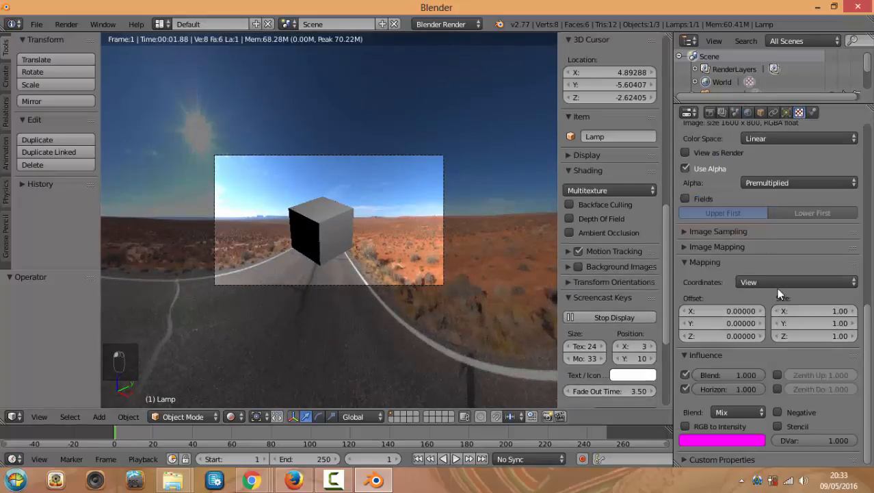
scroll(778, 244, up, 3)
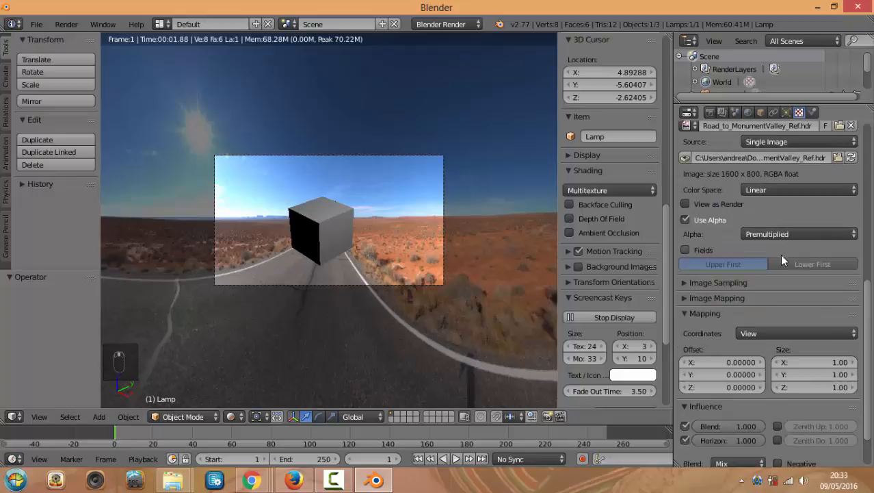
click(814, 230)
scroll(807, 236, up, 3)
click(807, 237)
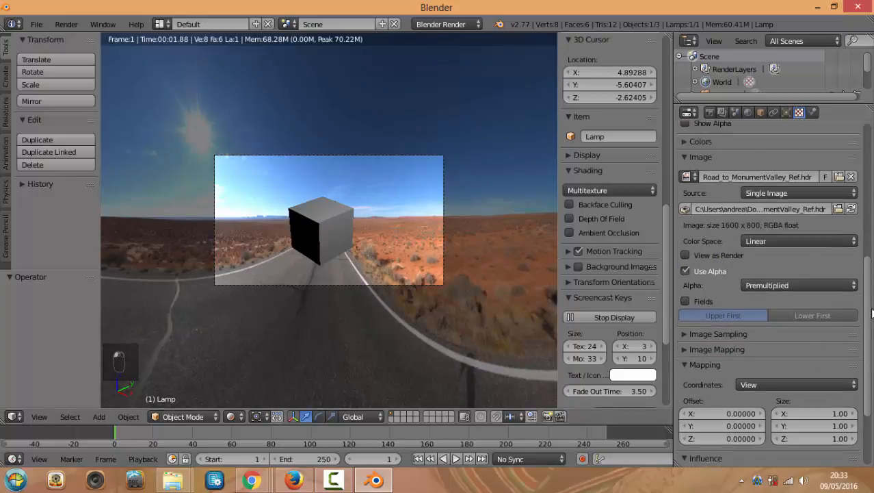
drag(866, 349, 867, 388)
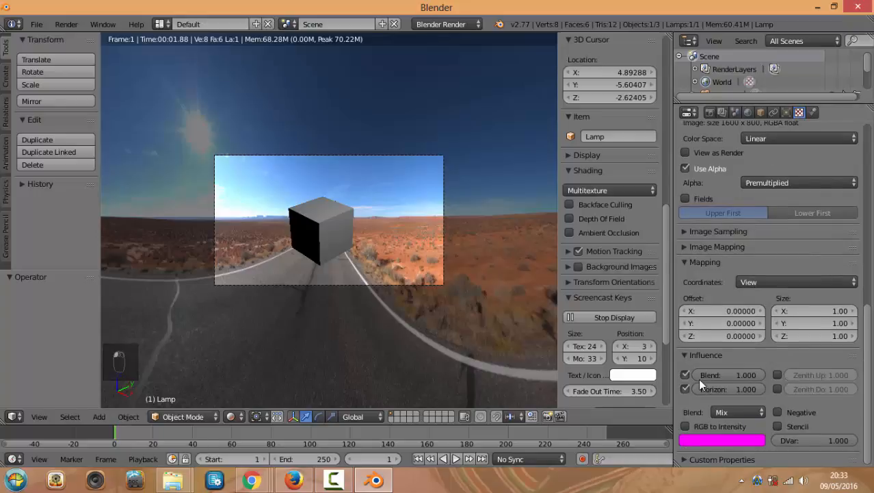
click(691, 247)
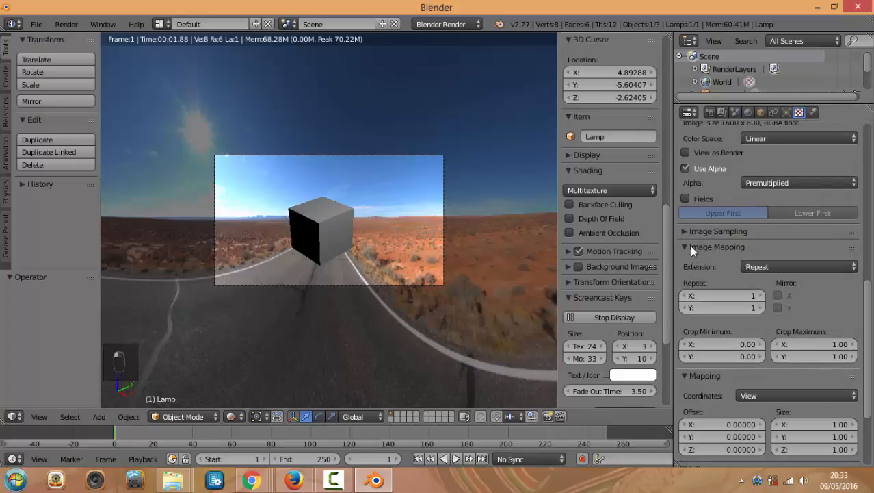
click(694, 232)
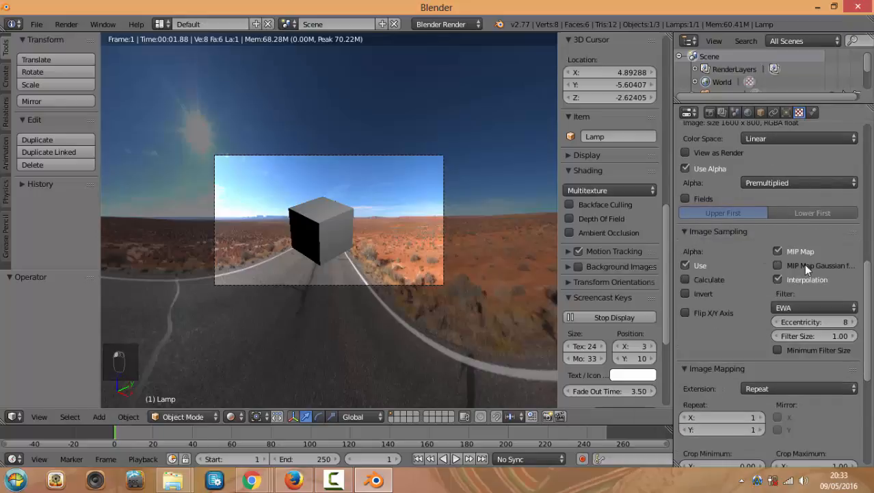
scroll(804, 263, up, 3)
scroll(802, 121, up, 10)
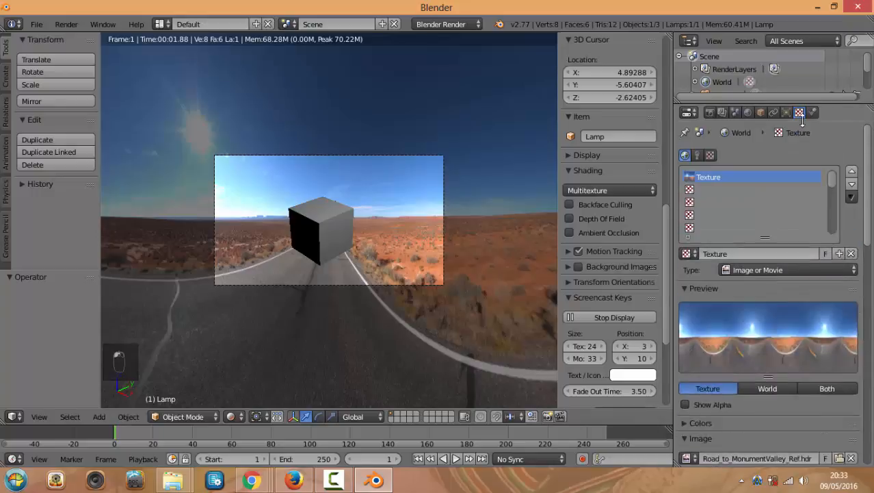
click(750, 112)
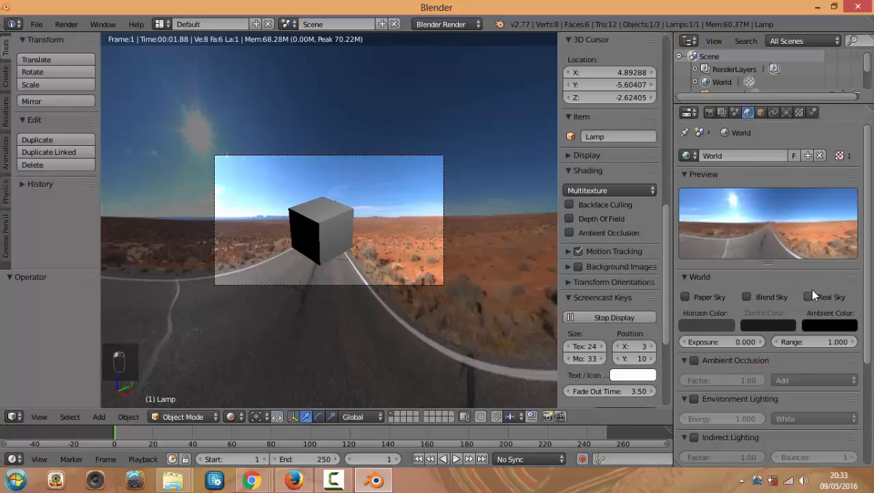
Turn on Real Sky for the world and orbit around the cube
click(811, 295)
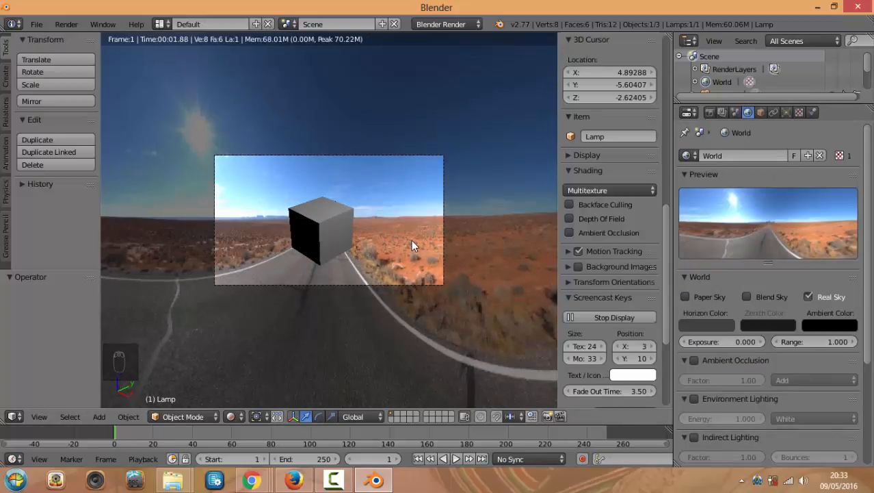
key(shift+f)
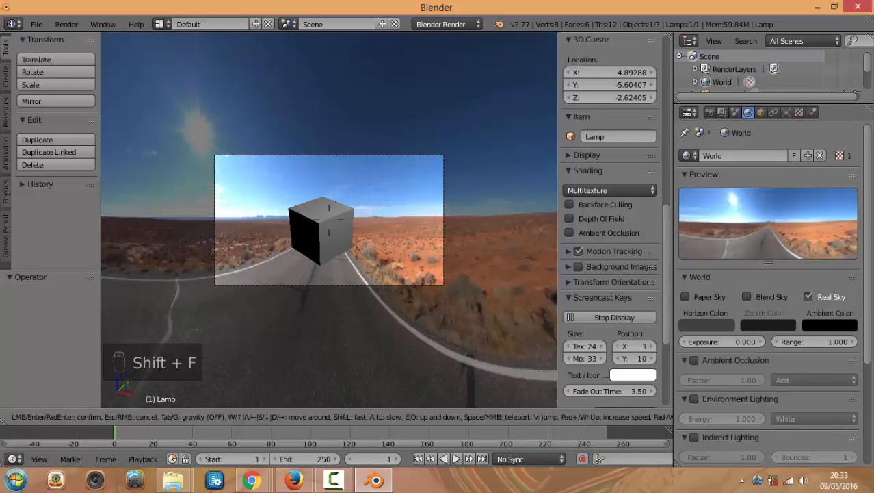
click(310, 207)
middle_drag(341, 211, 266, 210)
Check the camera view beside the road and re-toggle Real Sky on
click(356, 245)
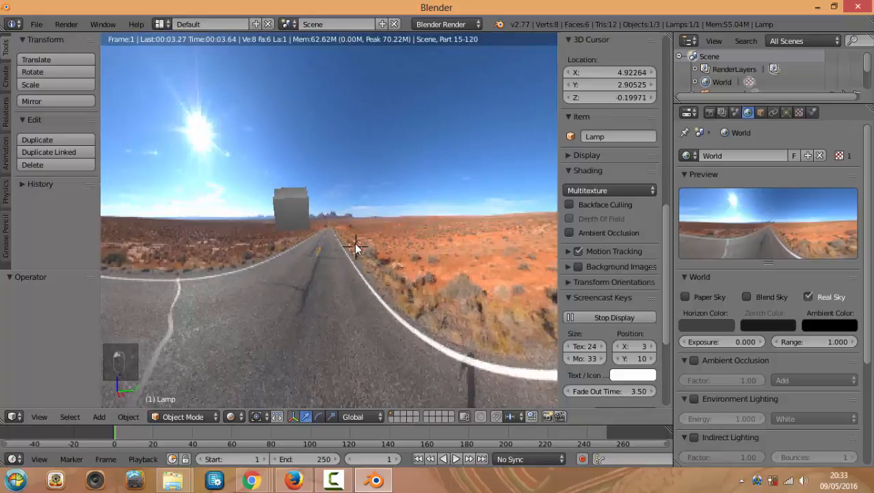
key(KP_0)
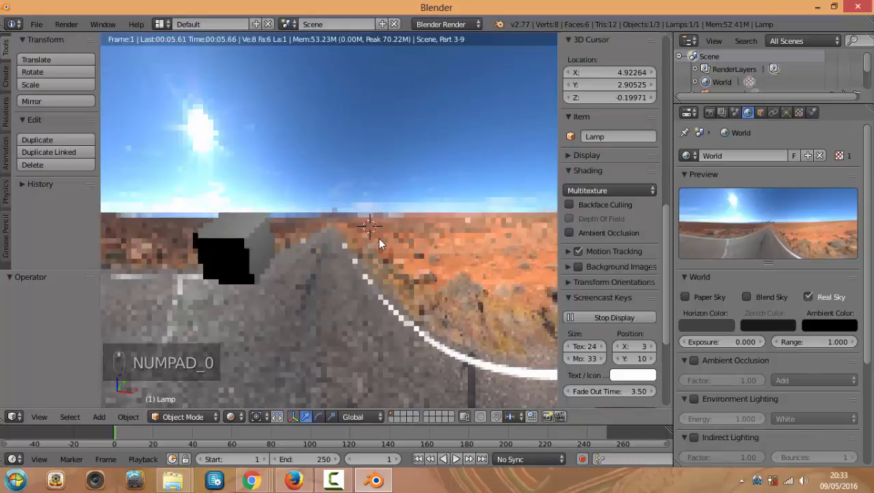
click(392, 226)
key(KP_0)
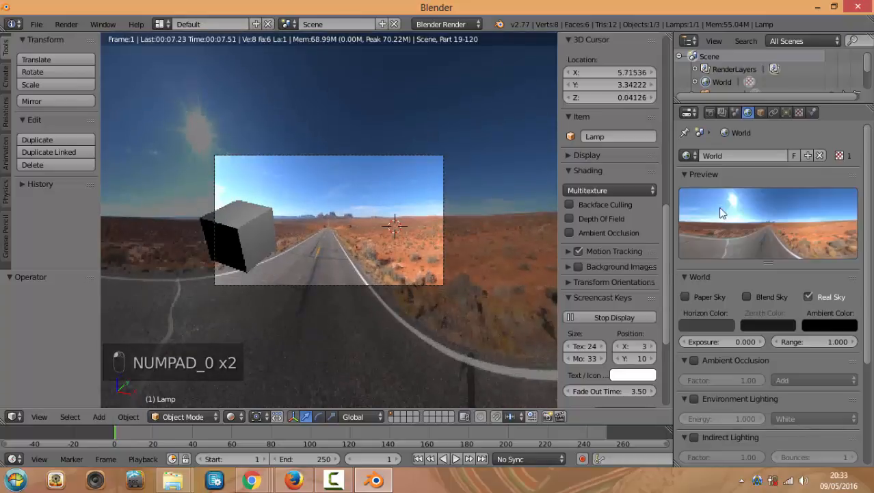
click(820, 299)
click(820, 298)
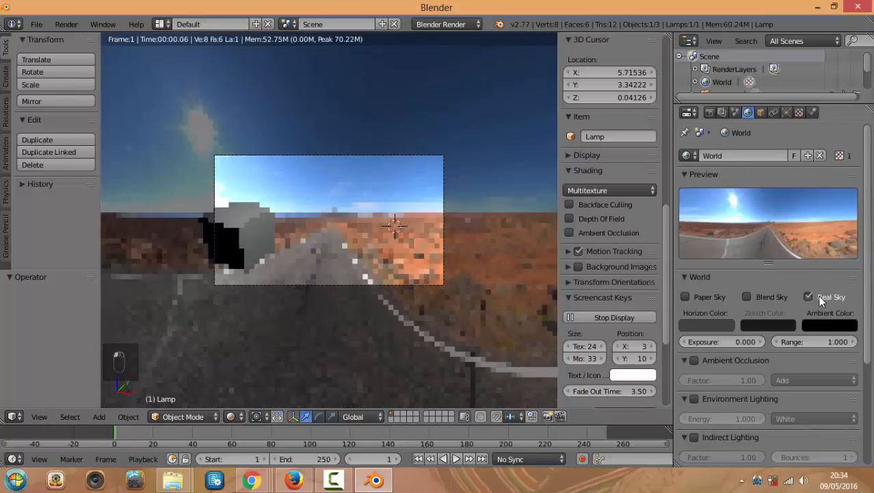
Look over the world image texture's colour space and alpha mode options
click(799, 112)
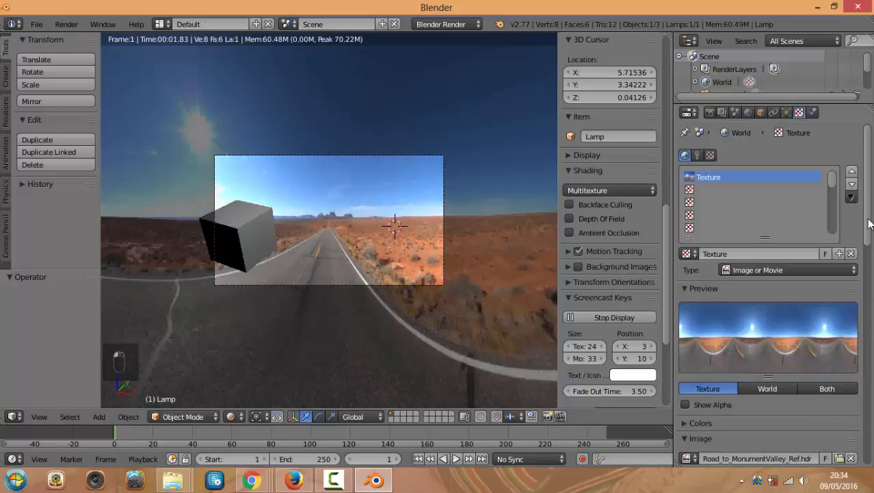
scroll(867, 226, down, 8)
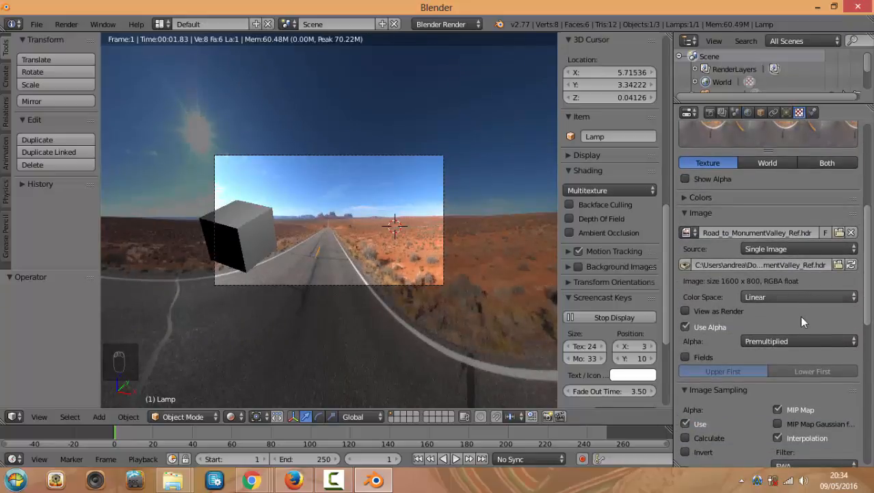
click(810, 295)
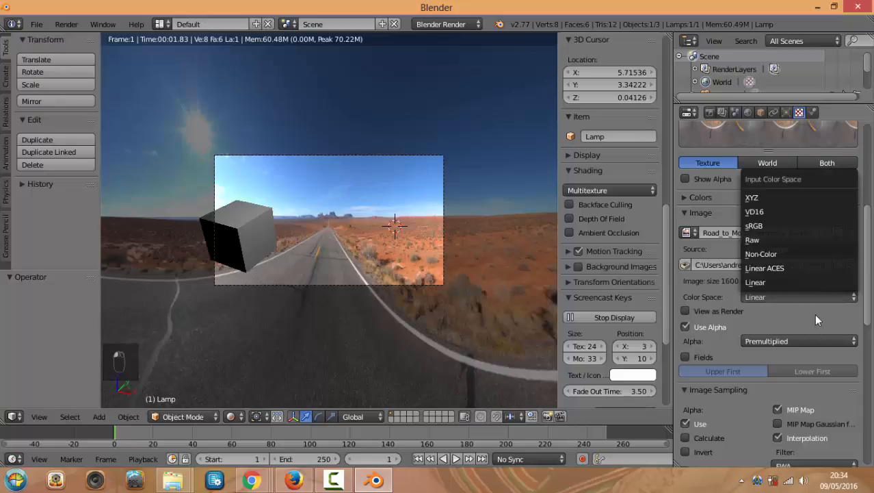
scroll(829, 328, down, 1)
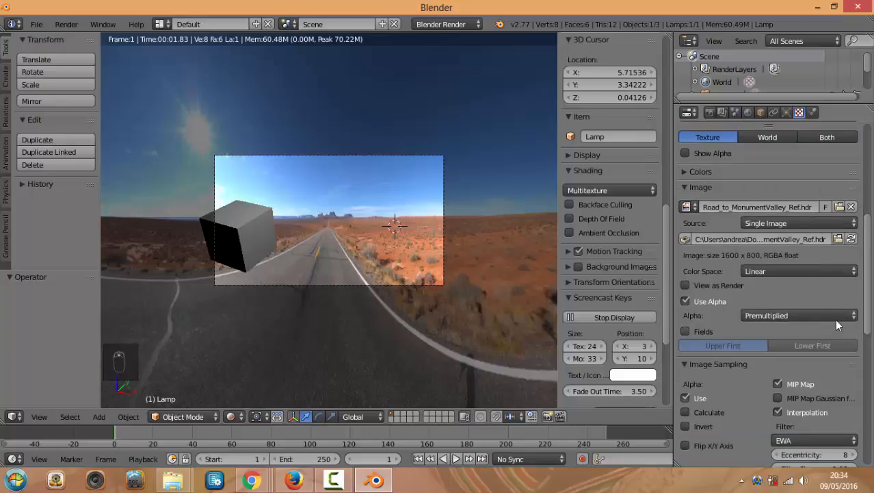
click(835, 316)
scroll(732, 355, down, 5)
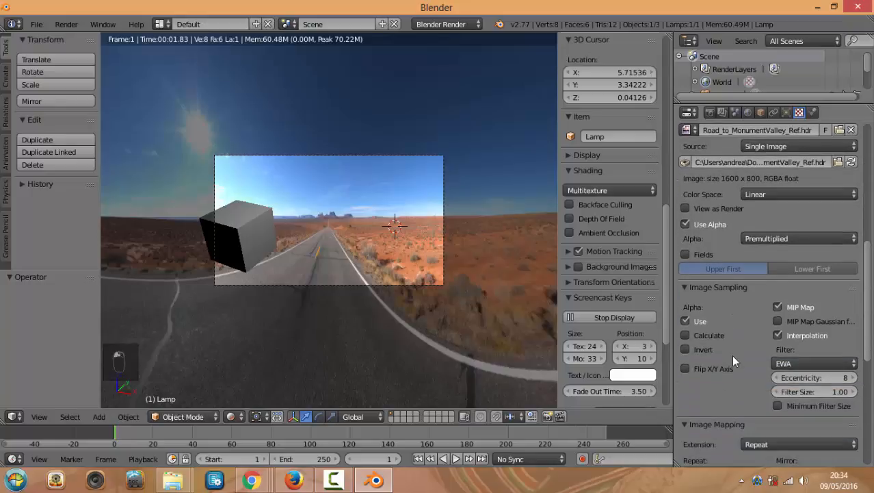
scroll(728, 386, down, 8)
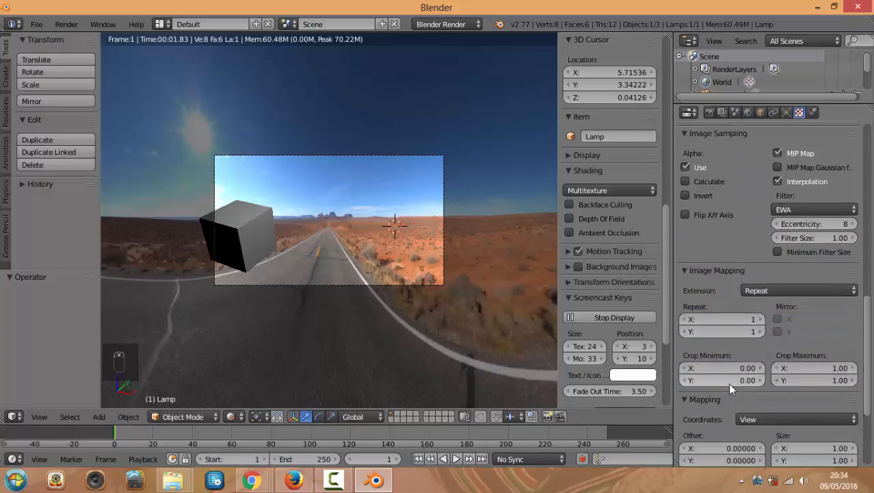
scroll(736, 369, down, 1)
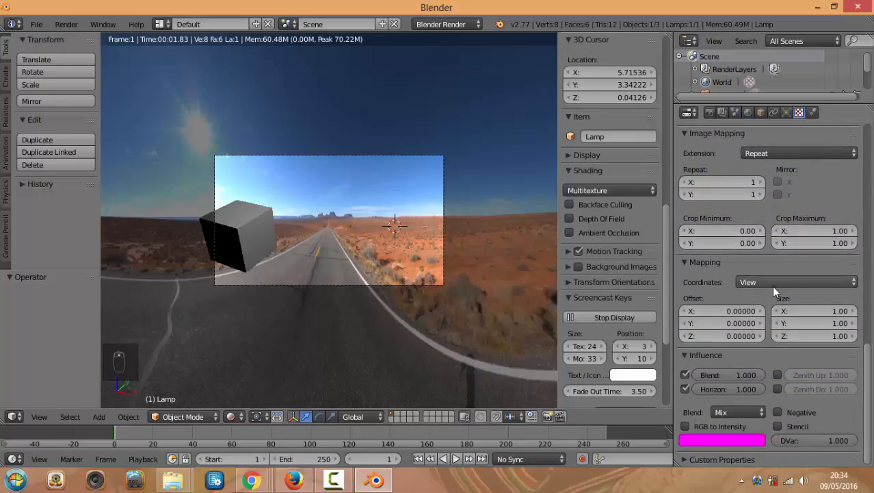
Set the world texture's mapping coordinates to Equirectangular
click(772, 281)
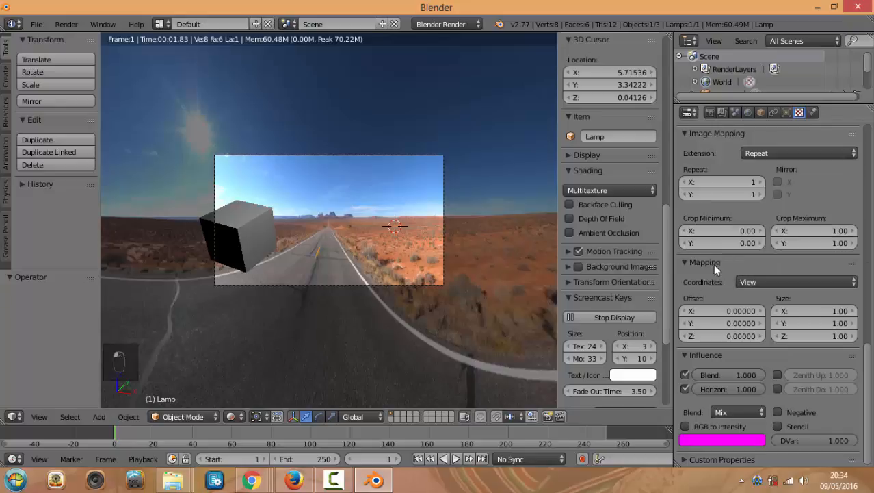
click(777, 280)
click(792, 211)
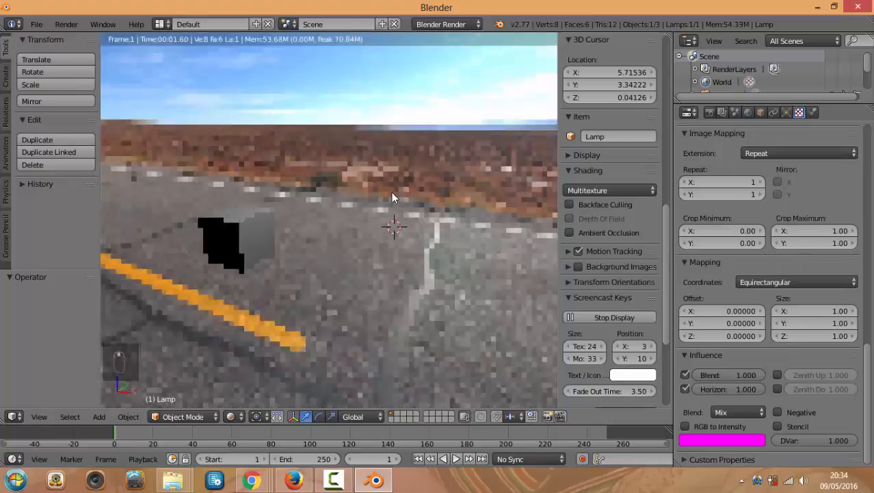
middle_drag(392, 192, 496, 214)
middle_drag(411, 219, 501, 222)
middle_drag(279, 208, 245, 195)
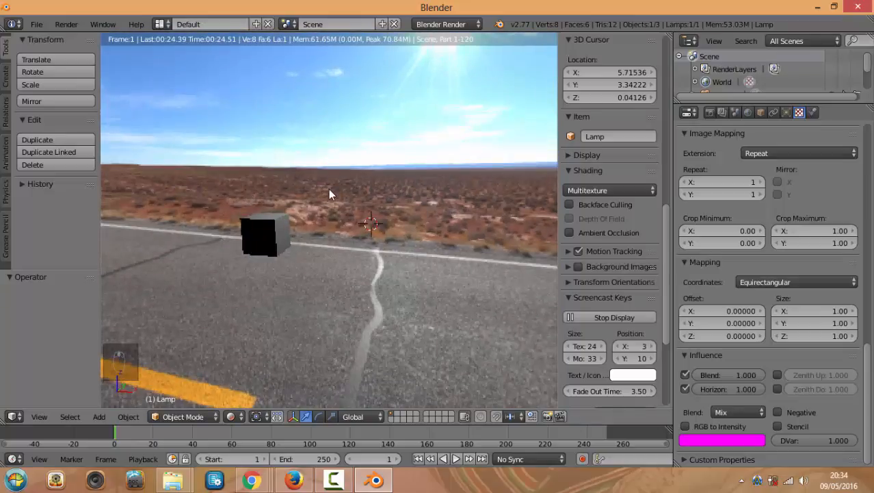
middle_drag(304, 194, 388, 197)
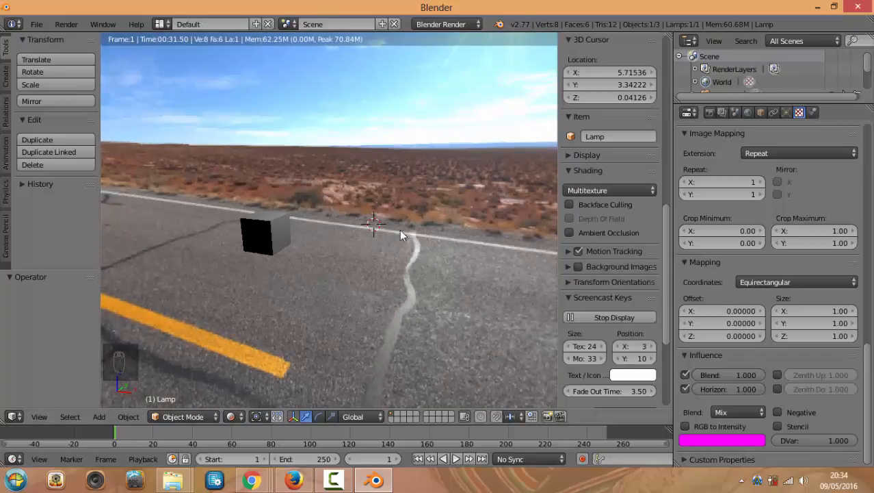
scroll(346, 220, up, 2)
scroll(358, 205, down, 4)
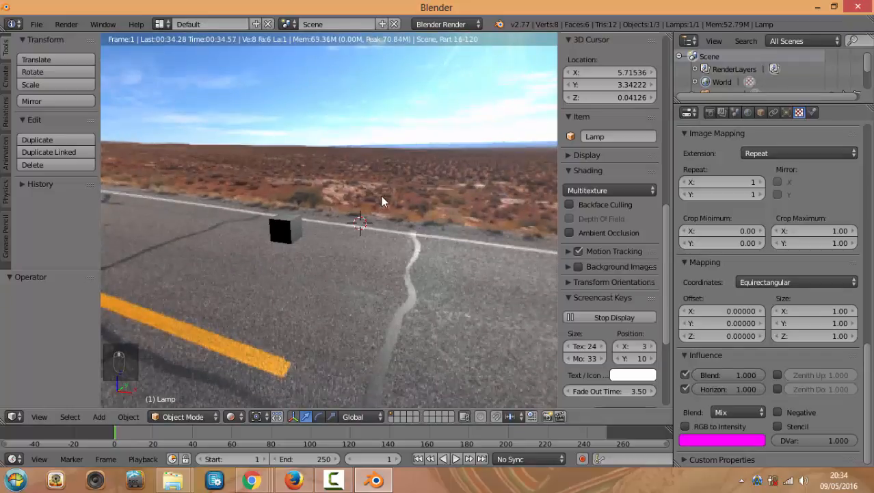
click(243, 417)
Delete the lamp, preview the scene in Rendered shading, then undo the deletion
click(262, 373)
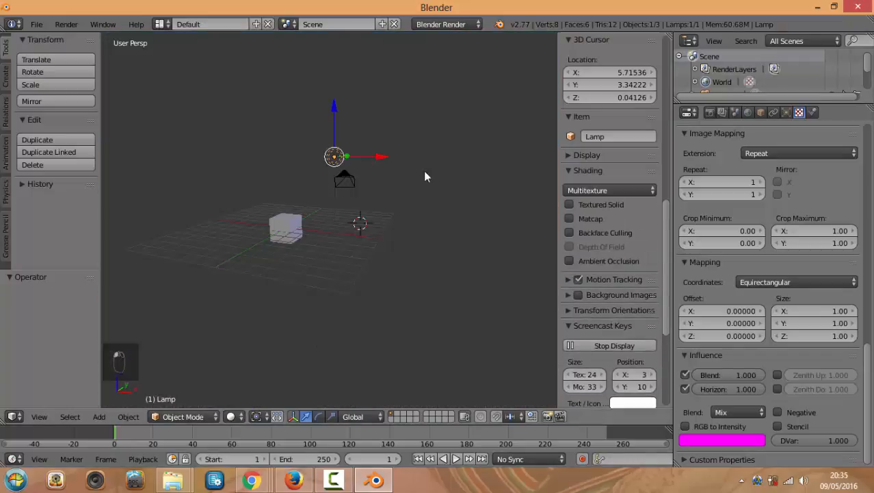
key(Insert)
click(332, 156)
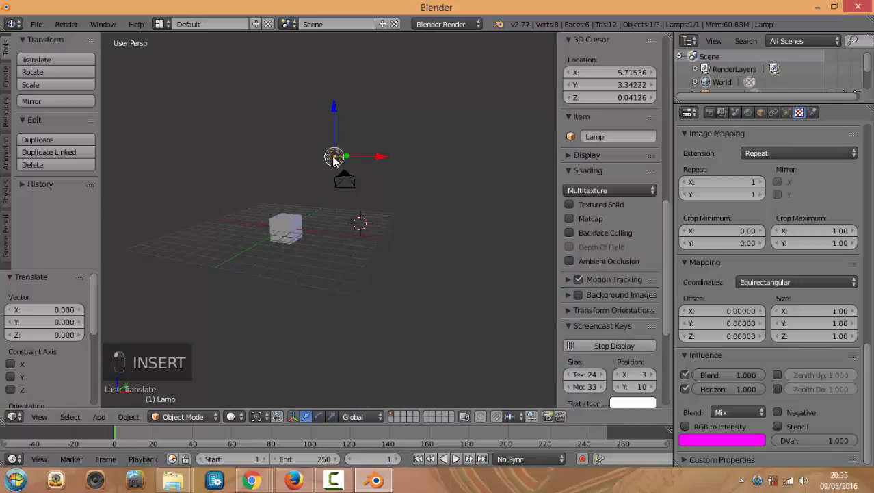
key(Delete)
click(334, 162)
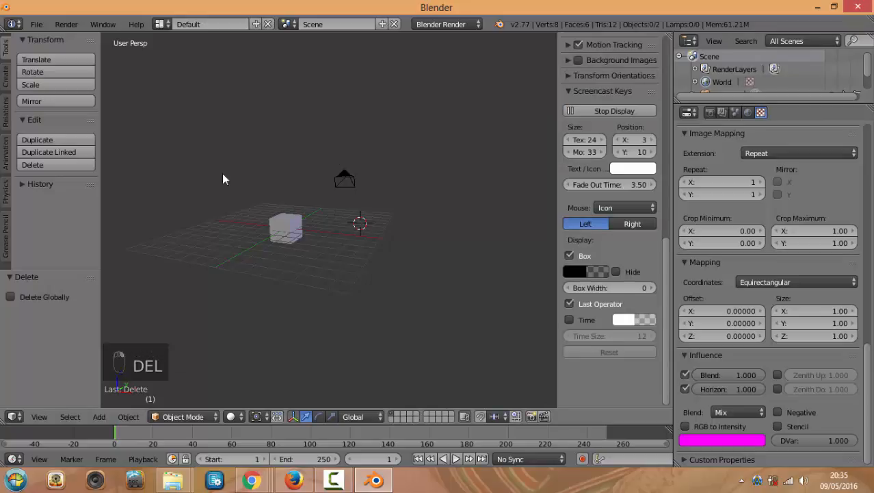
click(230, 416)
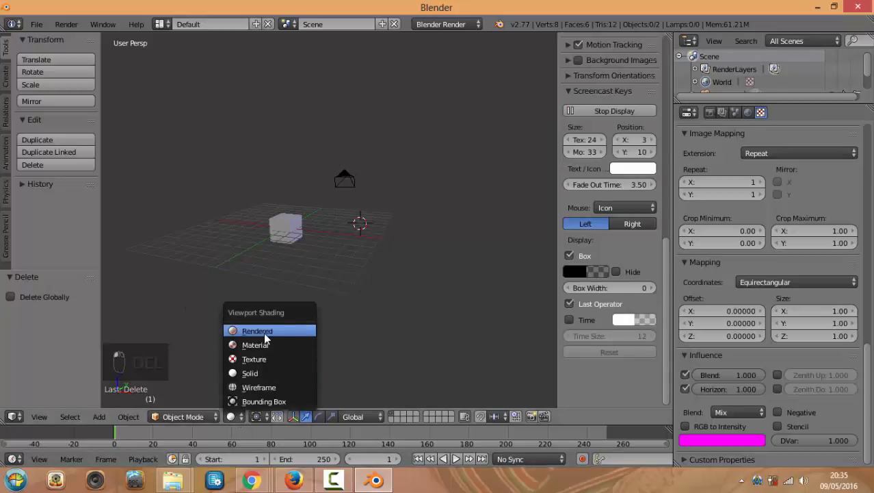
click(257, 330)
middle_drag(374, 196, 343, 224)
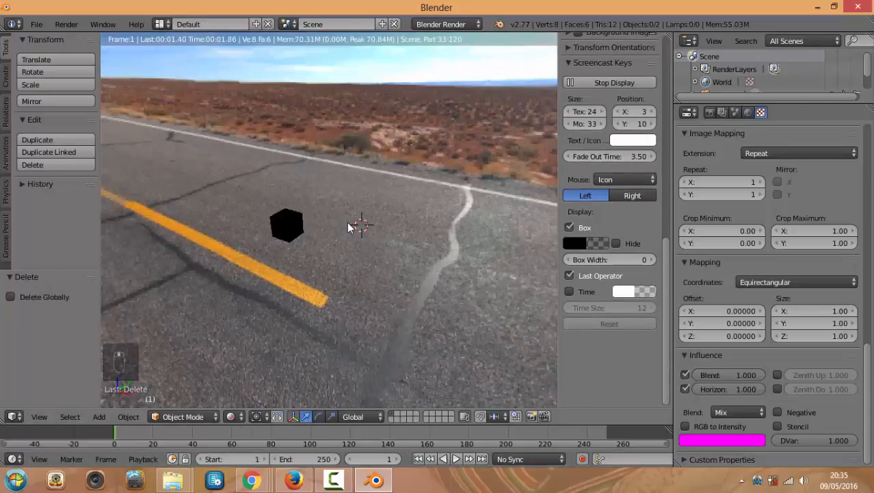
key(ctrl+z)
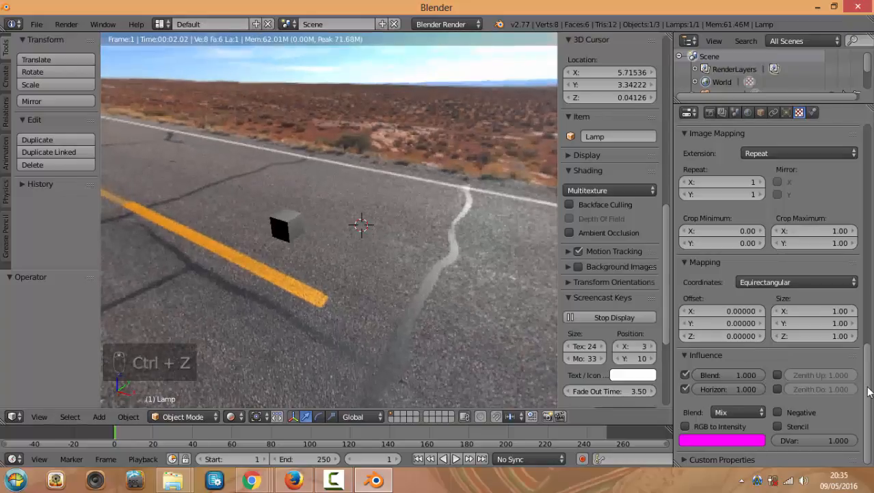
Select the cube, return to Solid shading, and scale it up to about 2.26
drag(867, 391, 871, 208)
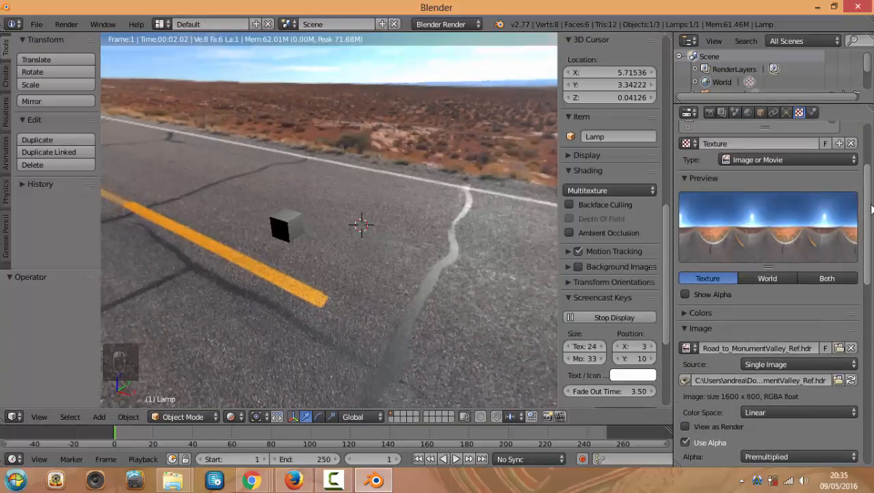
right_click(290, 226)
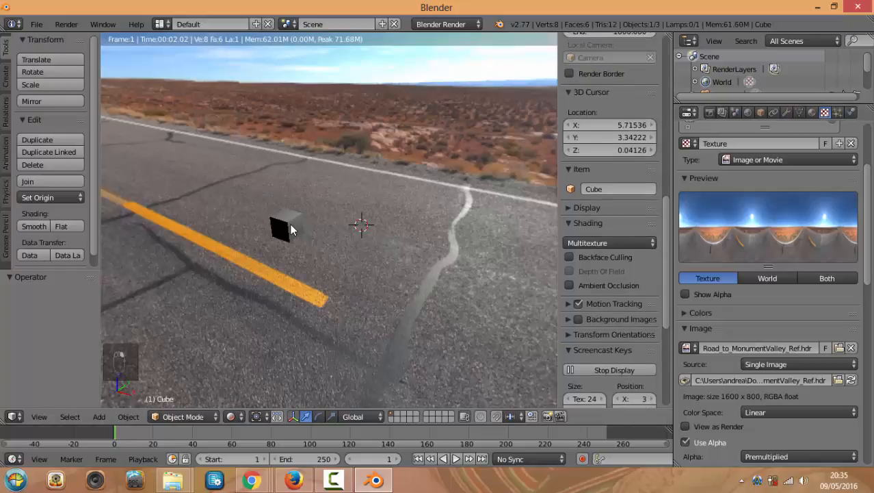
mouse_move(289, 224)
middle_down()
mouse_move(286, 236)
mouse_move(279, 224)
middle_up()
click(241, 416)
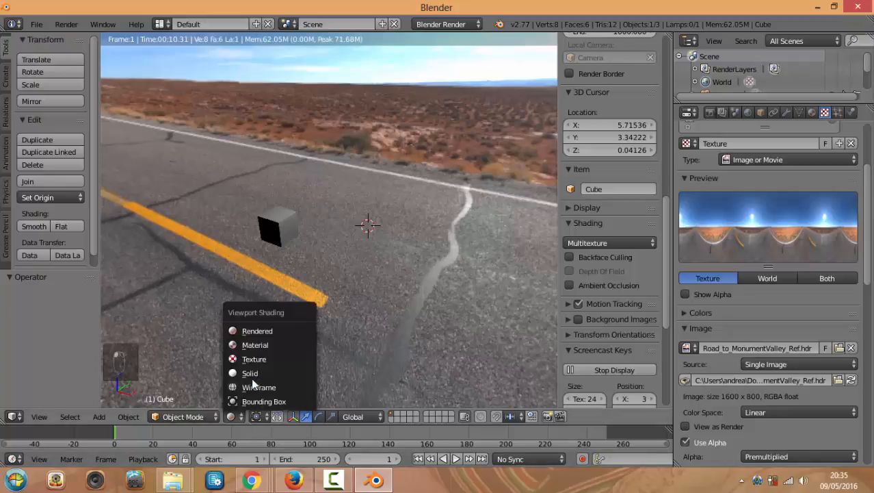
click(253, 371)
key(s)
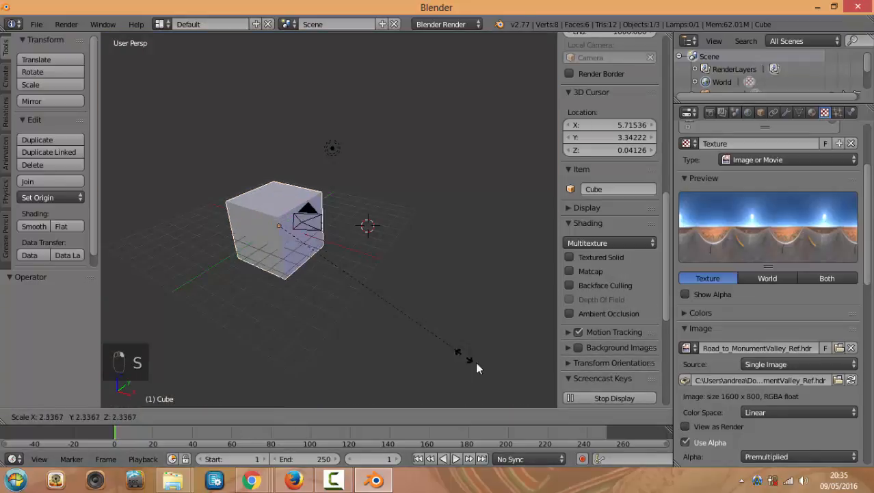
click(453, 352)
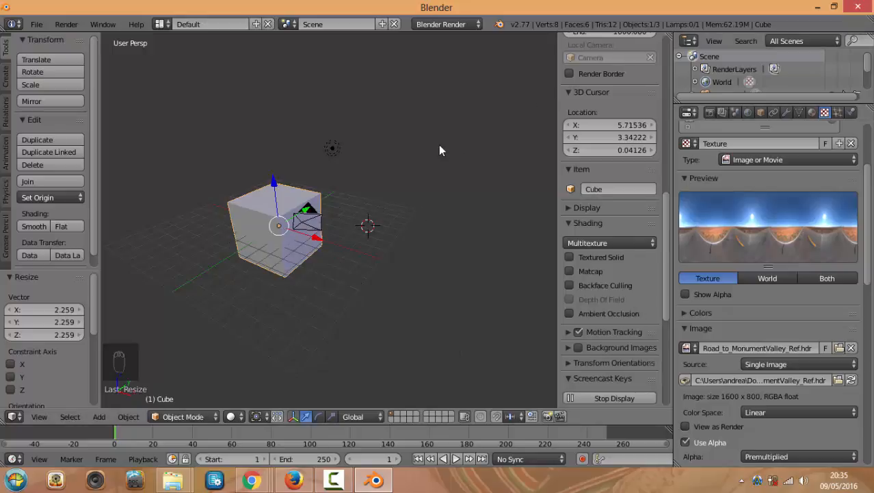
Replace the cube's existing material slot with a new material
middle_drag(439, 145, 474, 145)
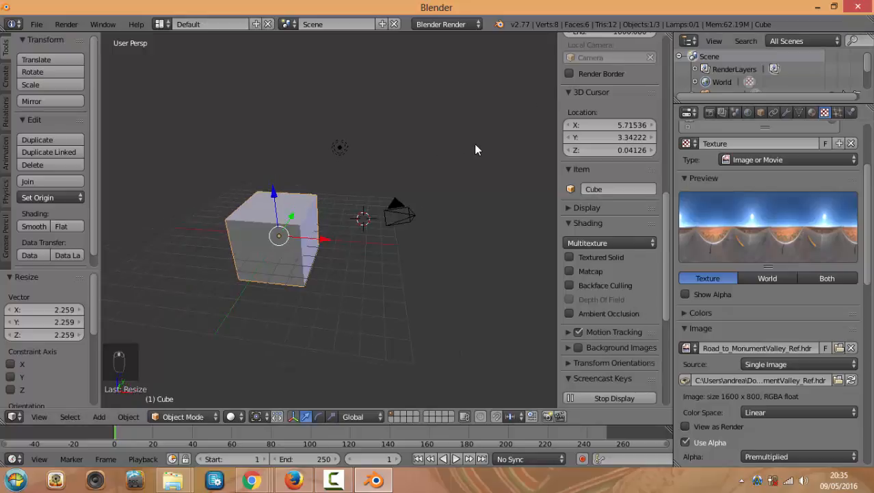
click(810, 112)
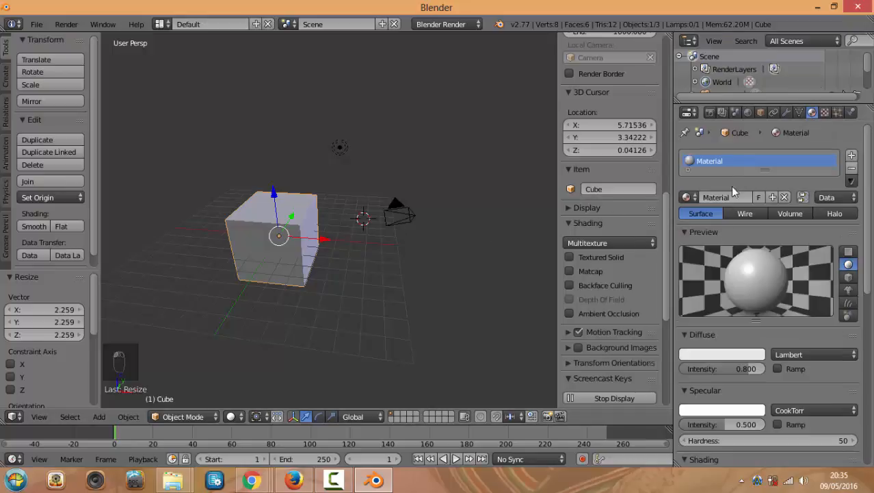
middle_drag(422, 257, 272, 219)
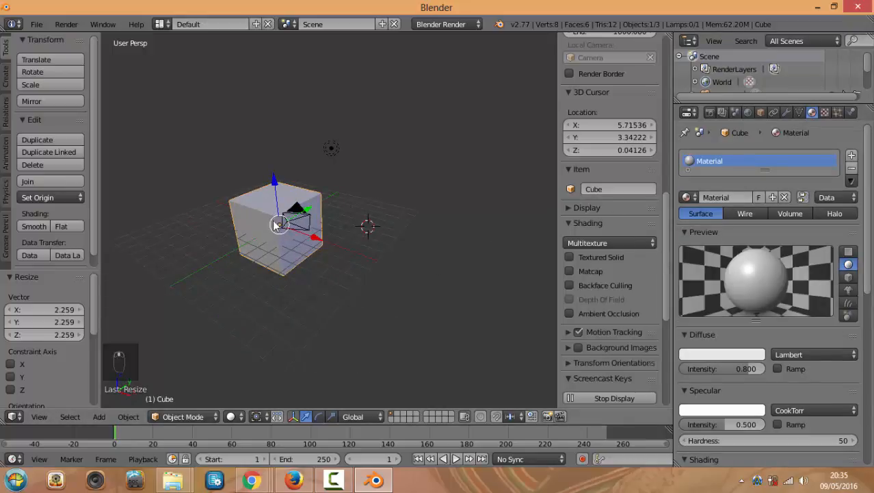
middle_drag(274, 261, 308, 261)
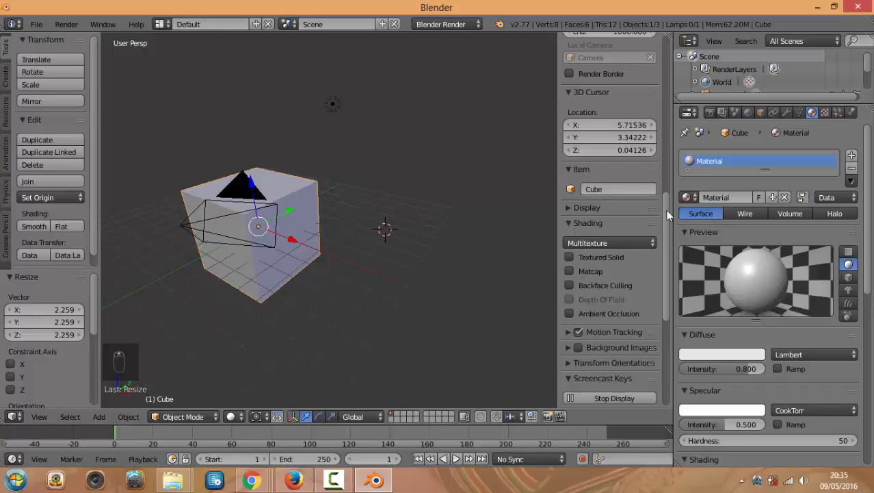
click(852, 167)
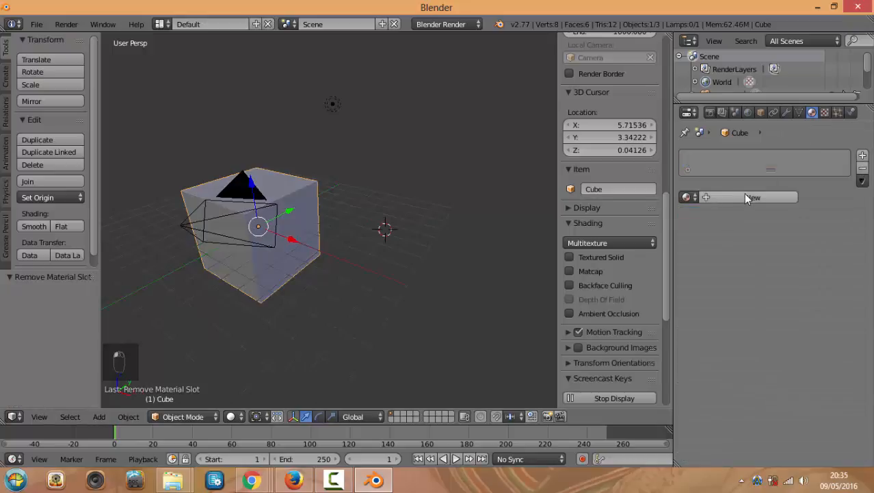
click(748, 198)
Enable Mirror in the new material with reflectivity 0.056
scroll(756, 308, down, 5)
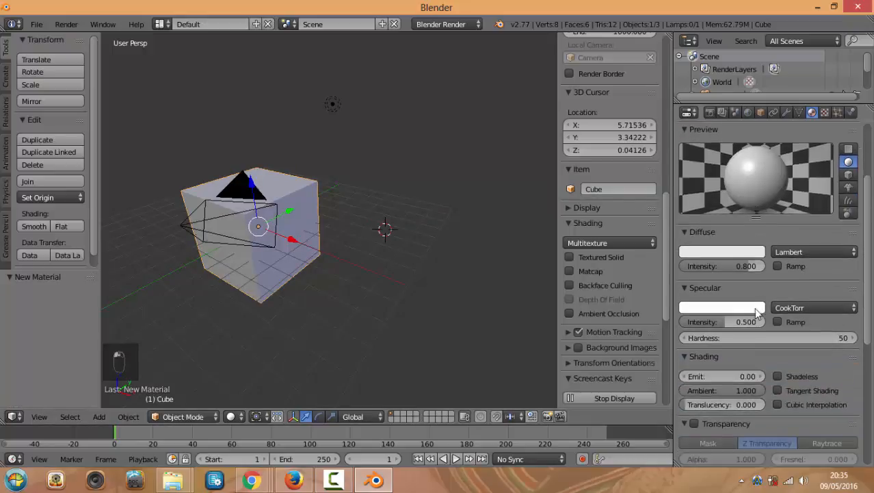
scroll(754, 307, down, 6)
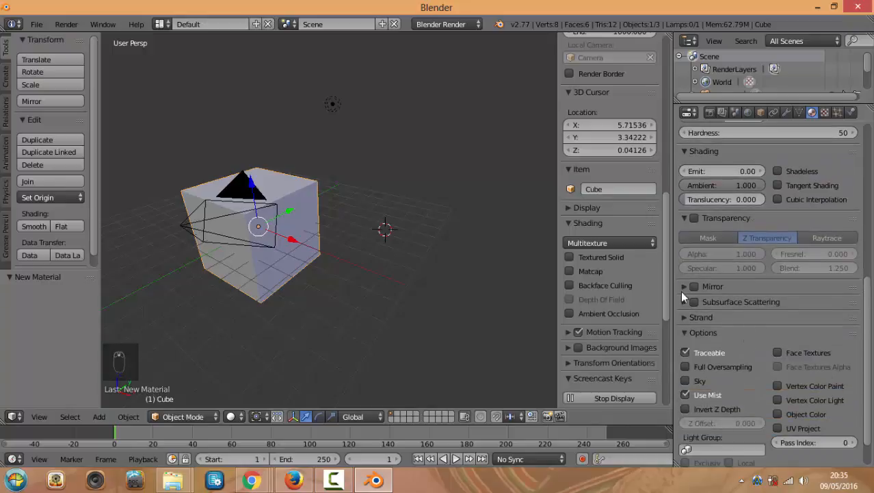
scroll(760, 312, up, 1)
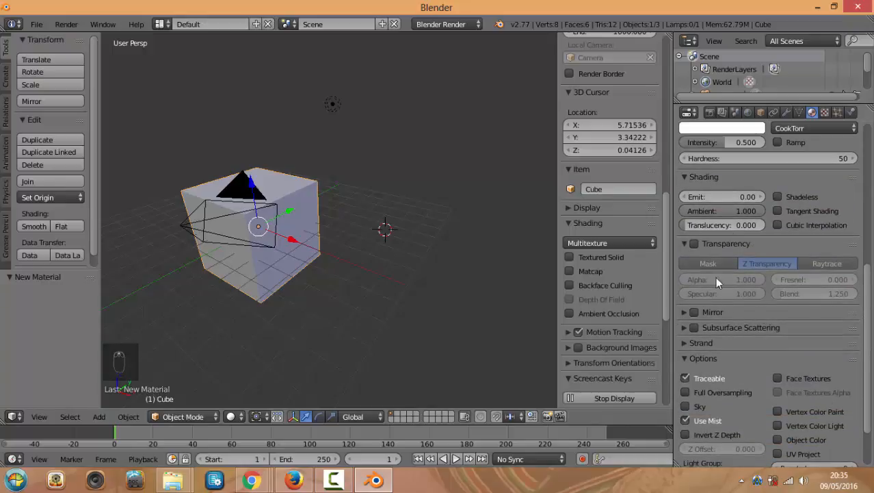
click(685, 311)
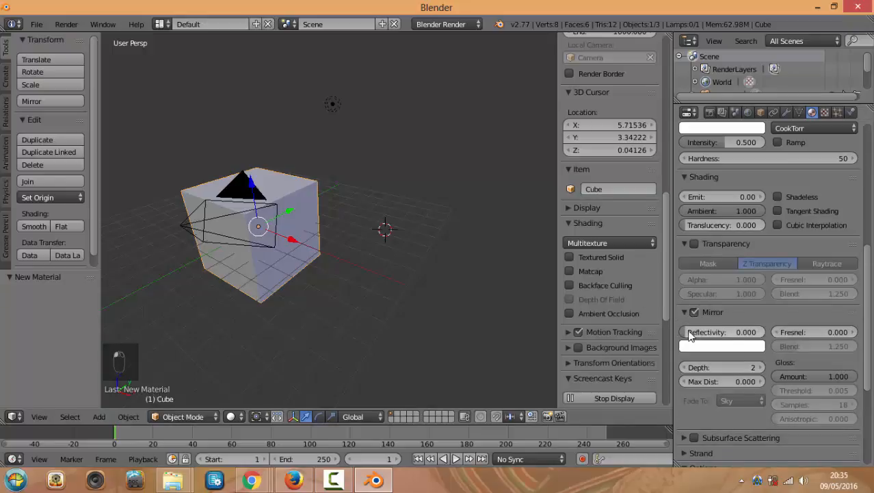
drag(690, 334, 698, 334)
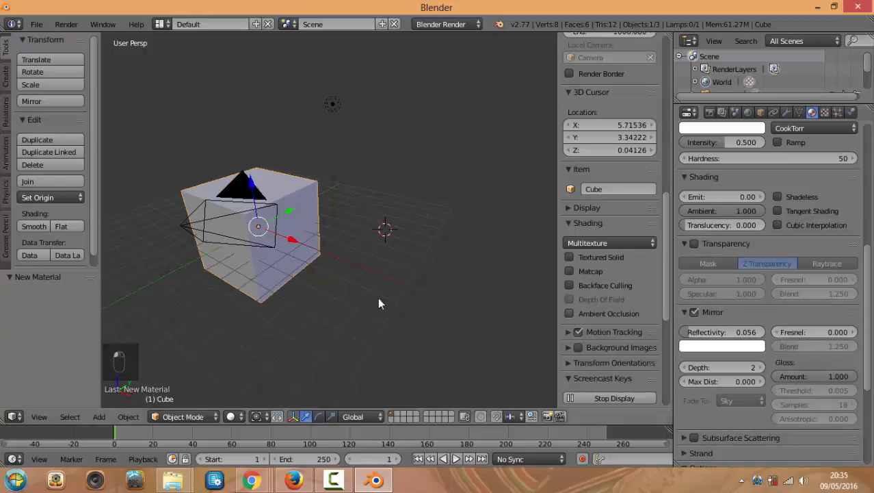
Switch to Rendered shading and raise the mirror reflectivity to 0.389
click(238, 416)
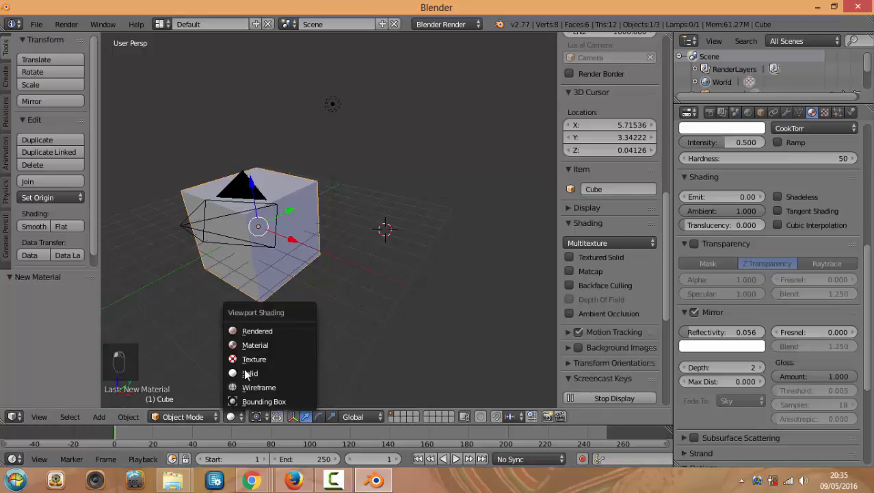
click(255, 330)
drag(681, 331, 714, 332)
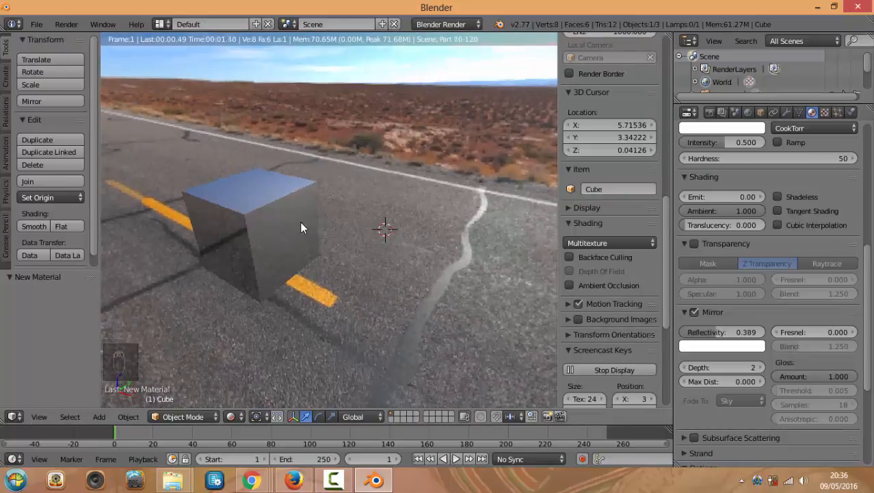
scroll(301, 223, down, 1)
Inspect the reflective cube from orbit, top, front and side views, then return to Solid shading
middle_drag(292, 223, 350, 214)
middle_drag(265, 271, 494, 242)
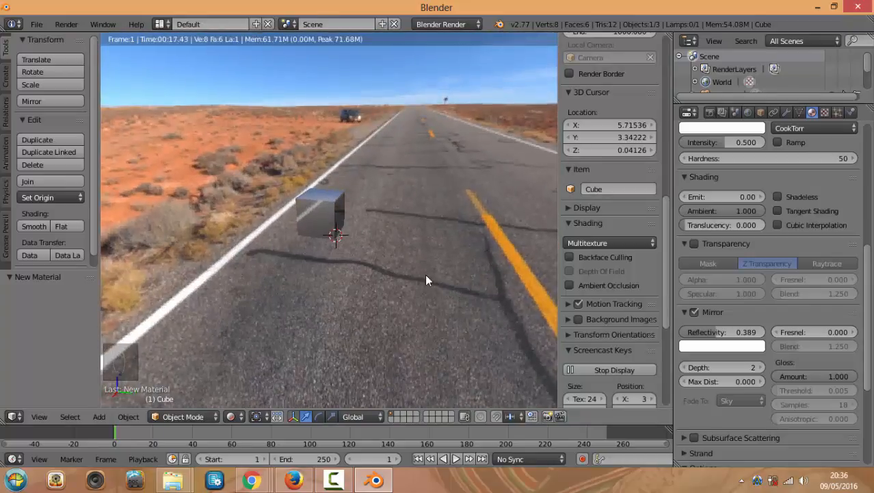
key(KP_7)
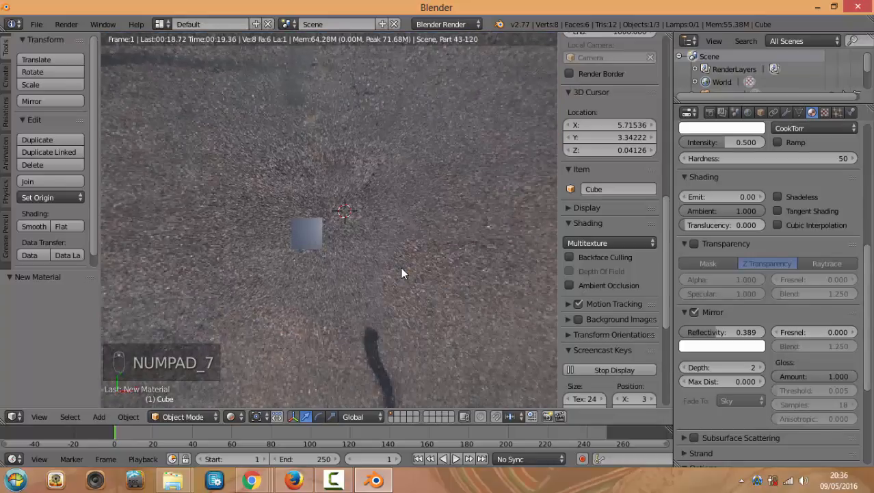
key(KP_1)
key(KP_3)
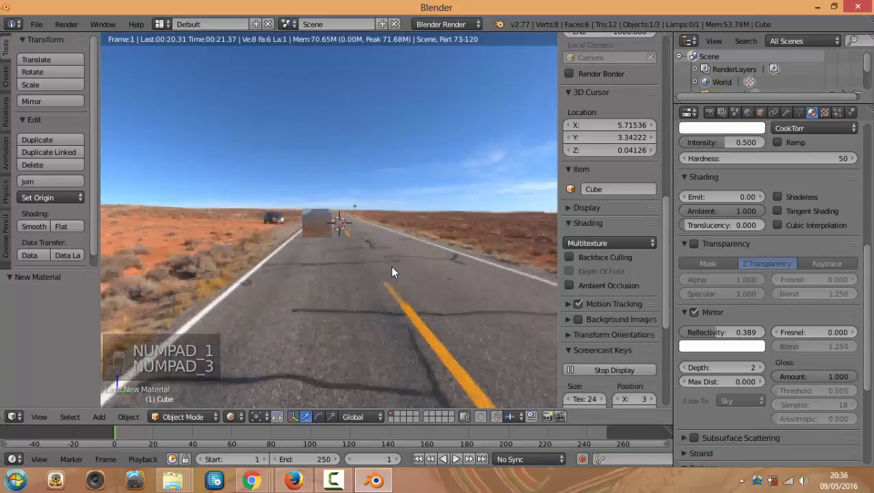
key(KP_7)
click(238, 417)
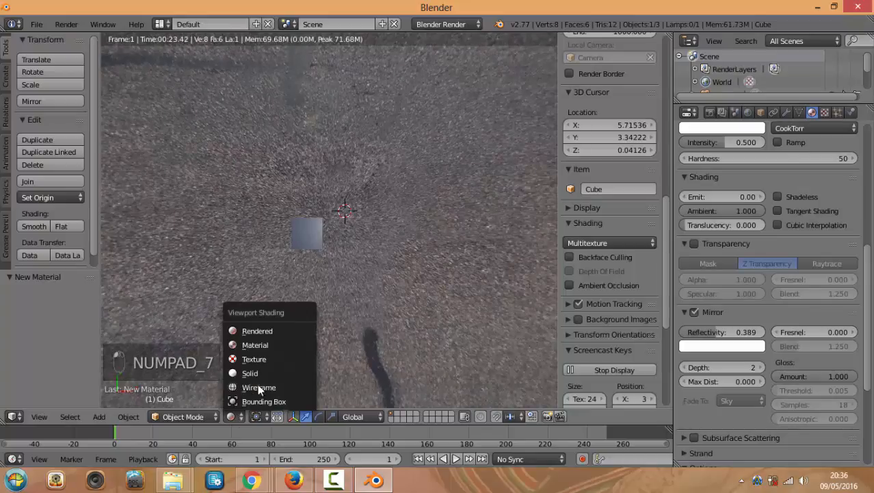
click(259, 370)
scroll(340, 288, up, 3)
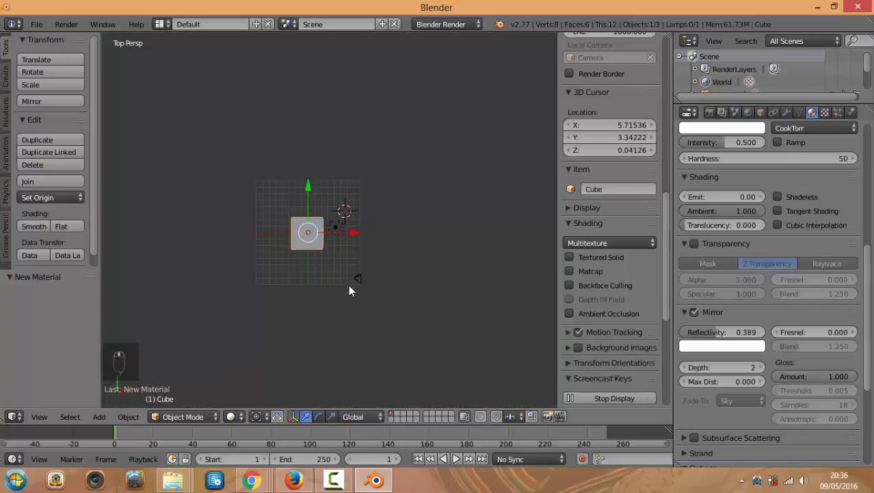
Select the camera, move it -2 along Y, and render a test shot
right_click(360, 278)
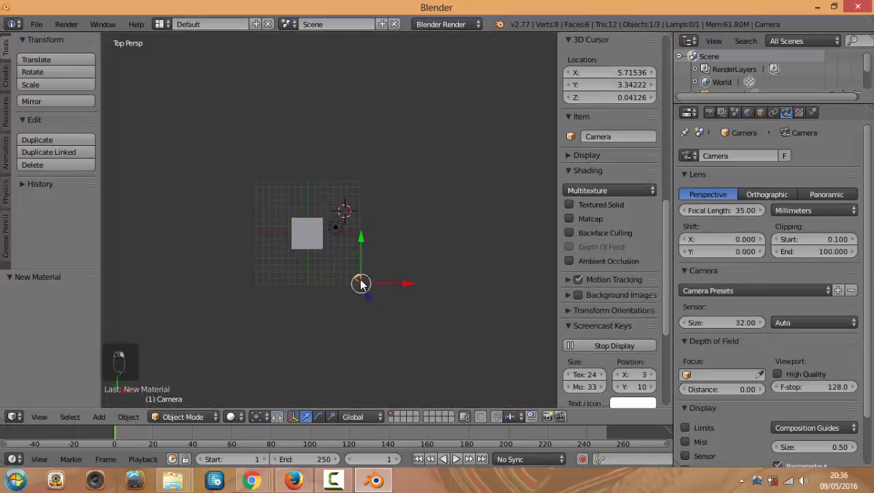
key(g)
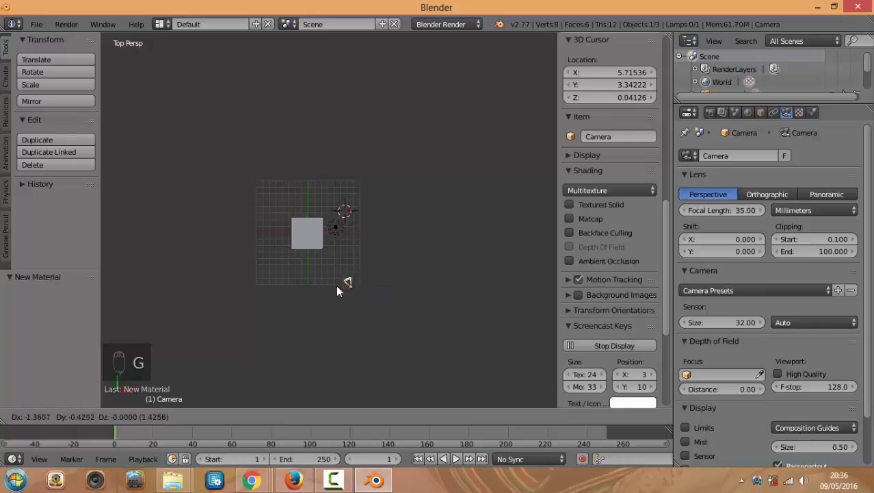
click(333, 289)
key(KP_0)
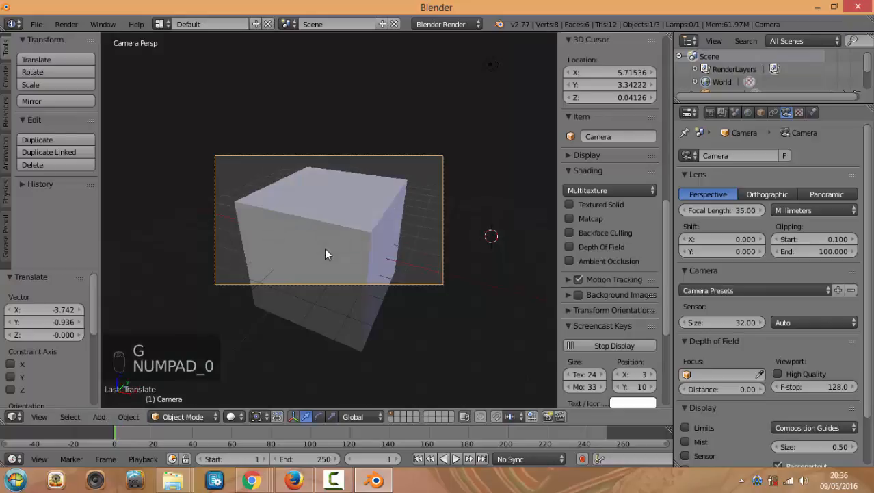
key(g)
key(y)
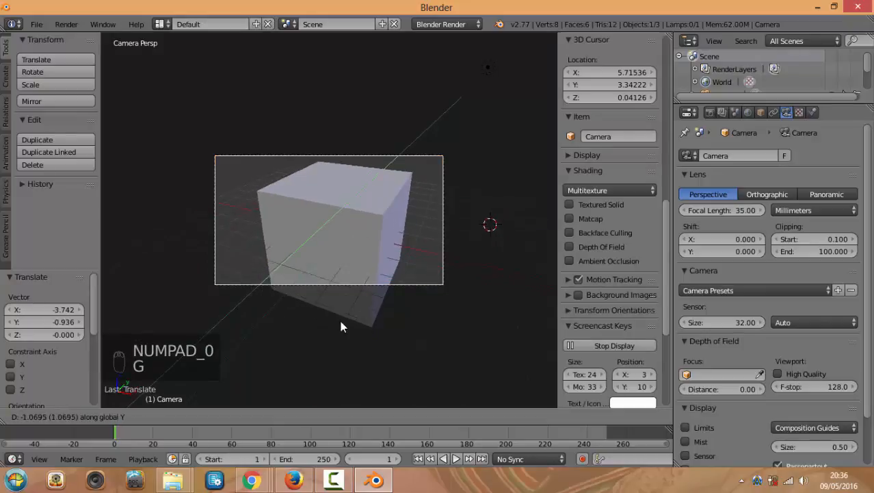
click(335, 361)
key(F12)
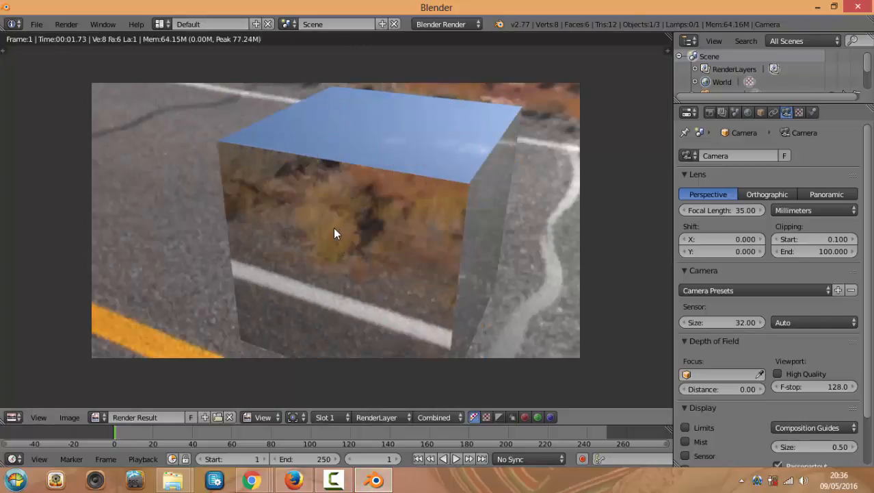
Tilt the camera about -29°, reposition and rotate it, then render again
key(Escape)
key(KP_1)
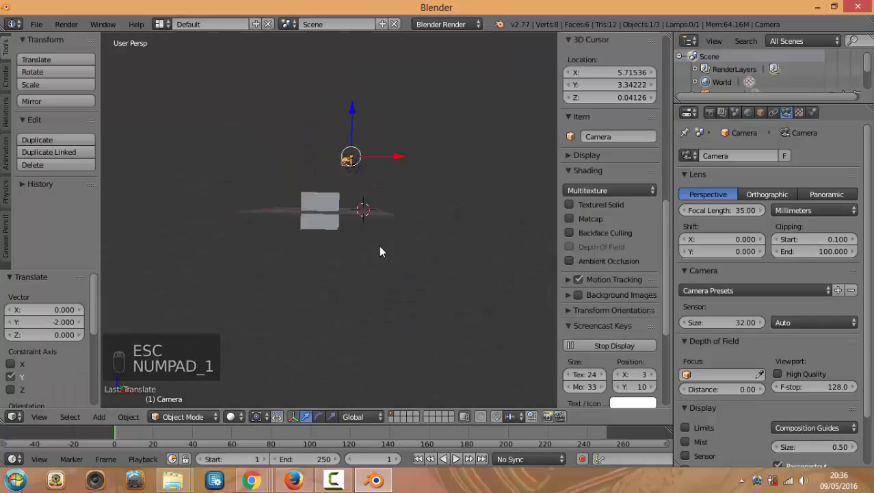
key(KP_3)
key(r)
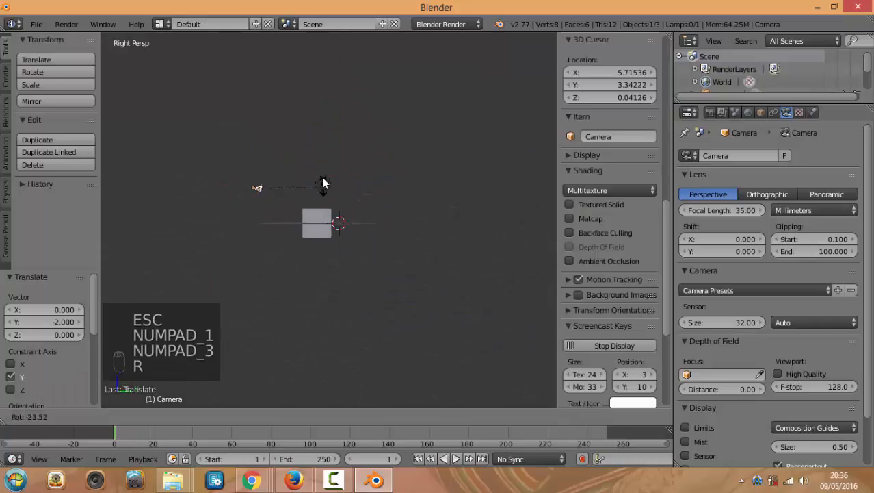
click(322, 180)
key(g)
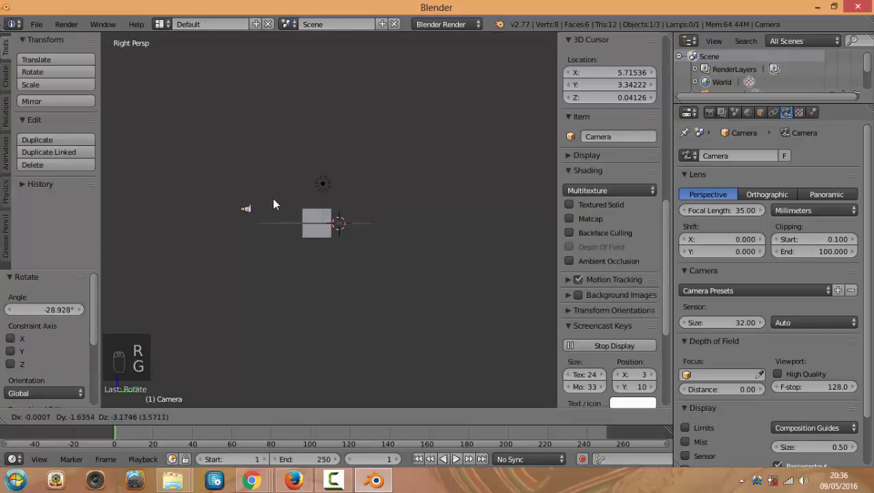
click(260, 204)
key(KP_0)
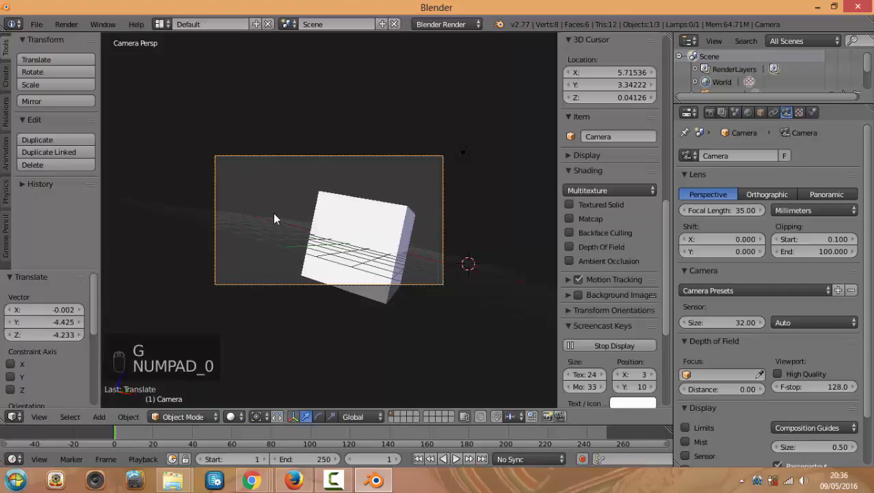
key(r)
click(299, 203)
key(F12)
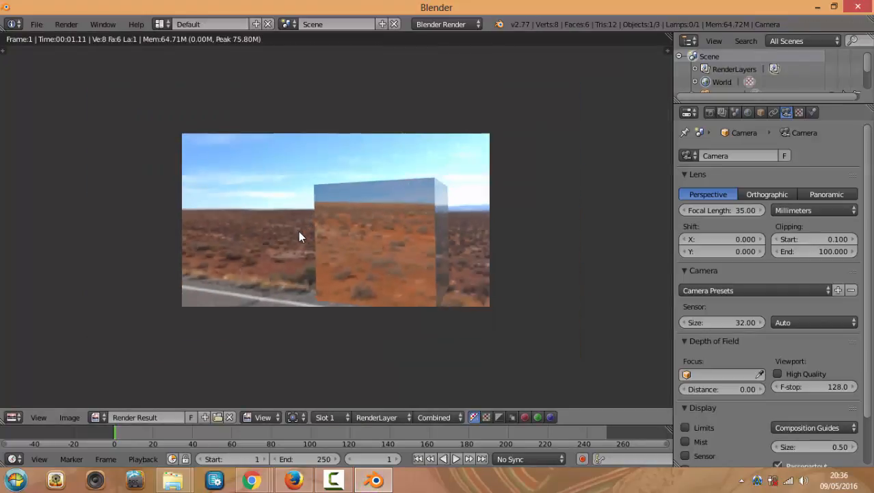
Review the World and environment texture settings
scroll(299, 236, up, 2)
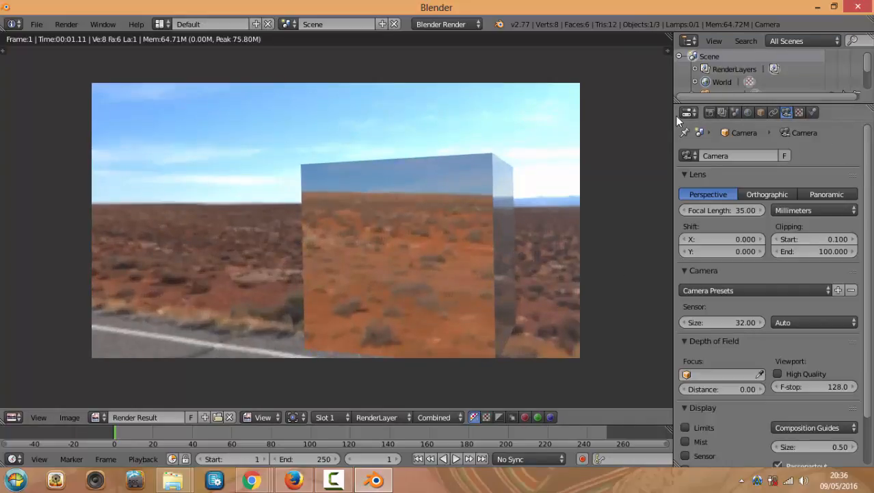
click(747, 113)
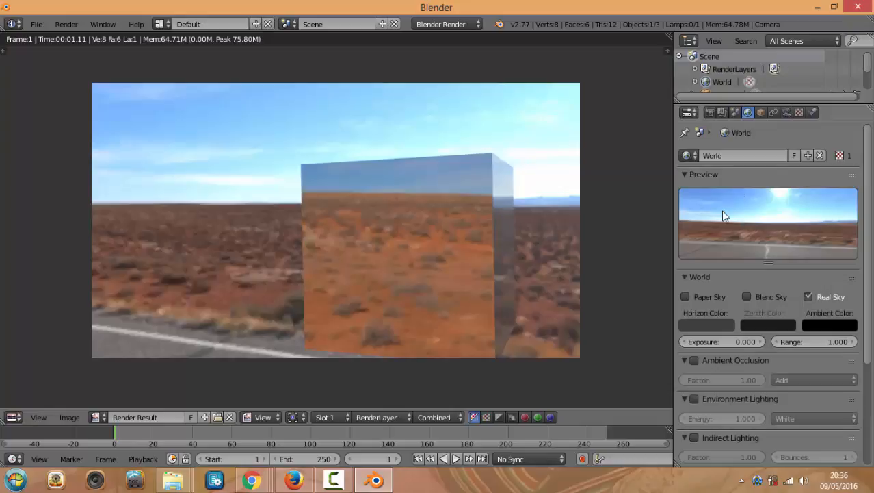
scroll(427, 191, down, 2)
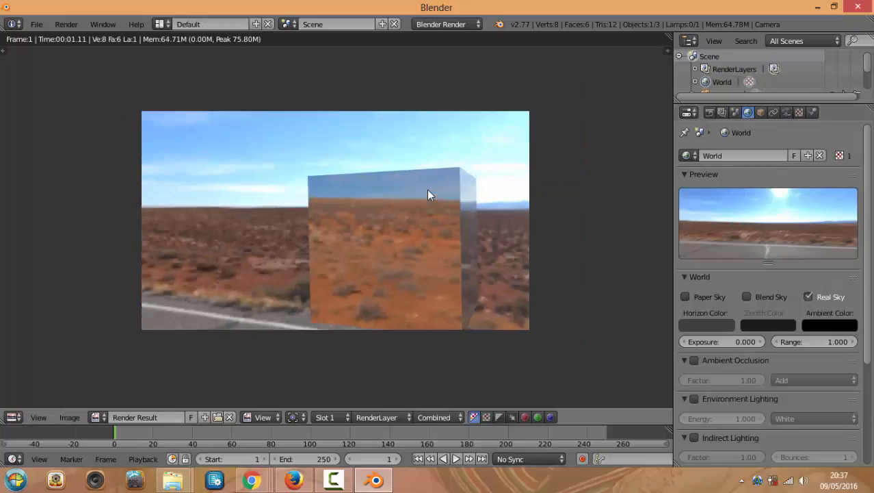
scroll(429, 205, up, 2)
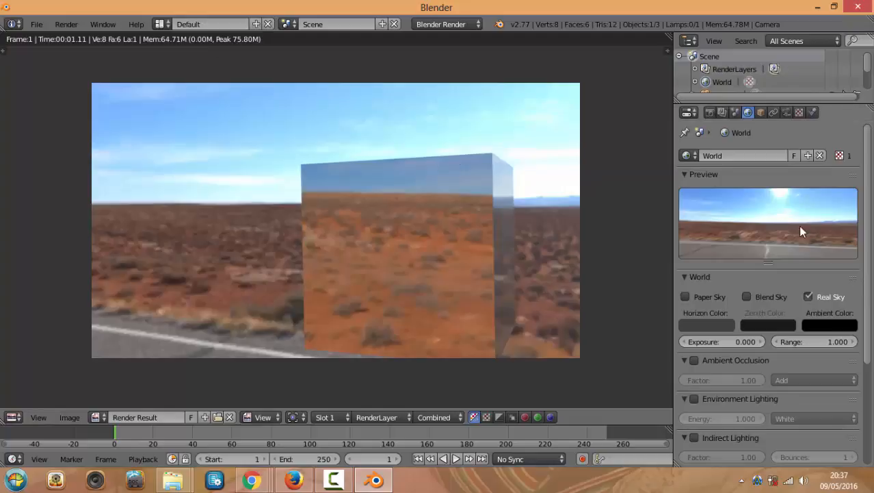
click(800, 112)
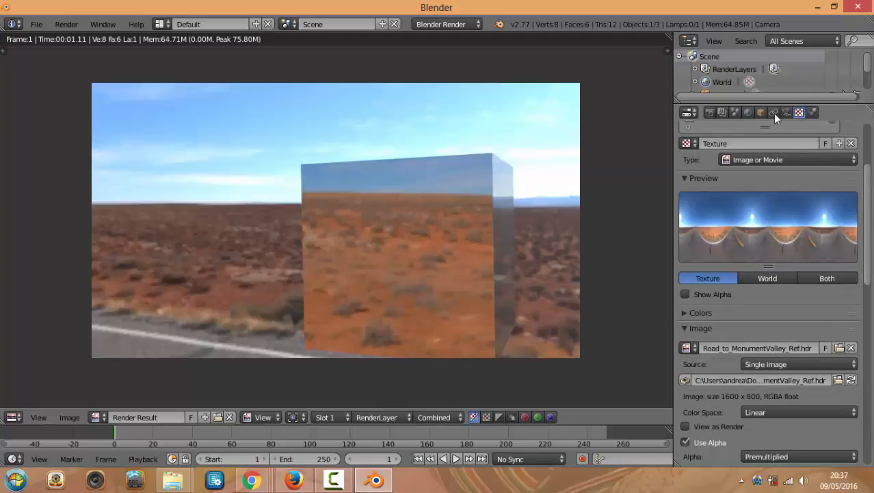
click(708, 112)
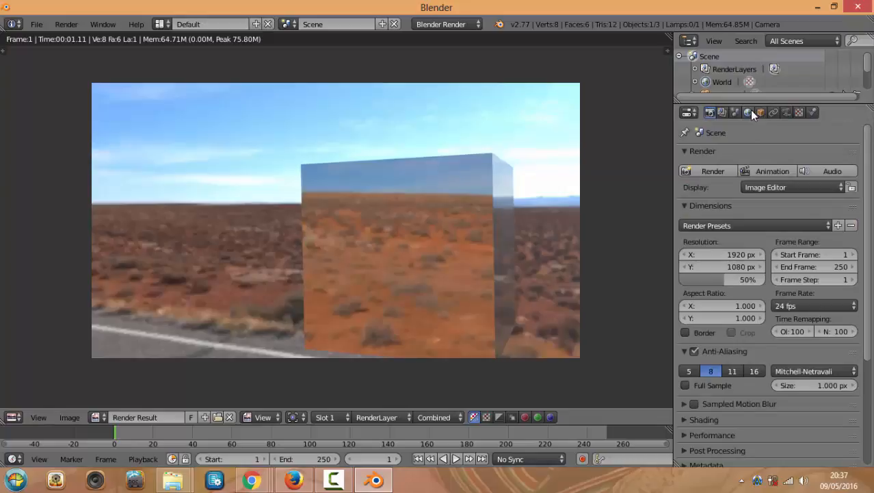
click(747, 112)
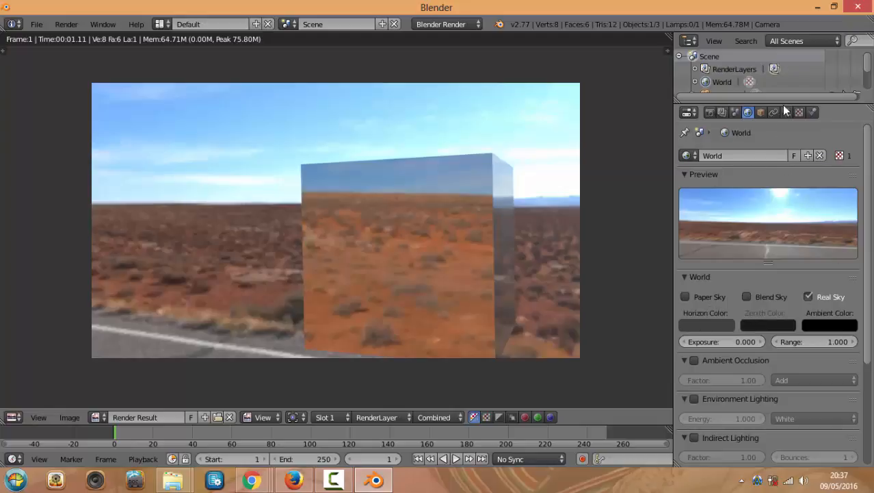
Check the Render settings, pan the render result, and bring up the File menu
click(710, 113)
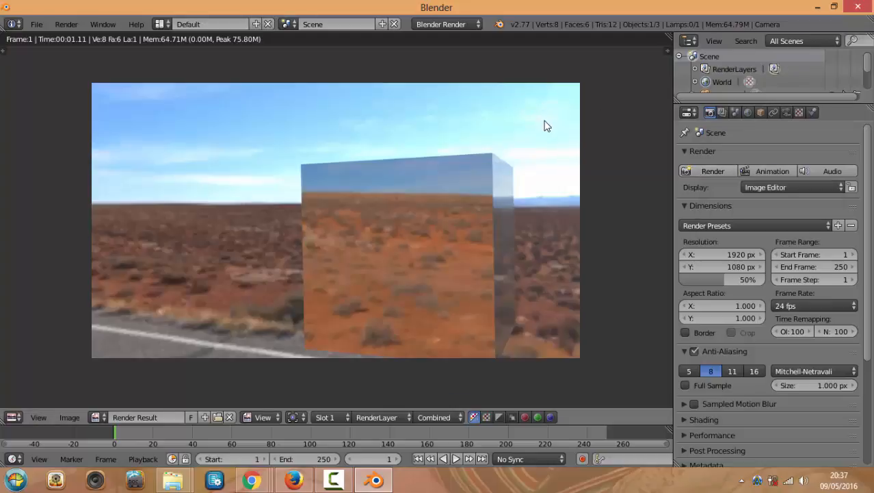
middle_drag(427, 135, 411, 135)
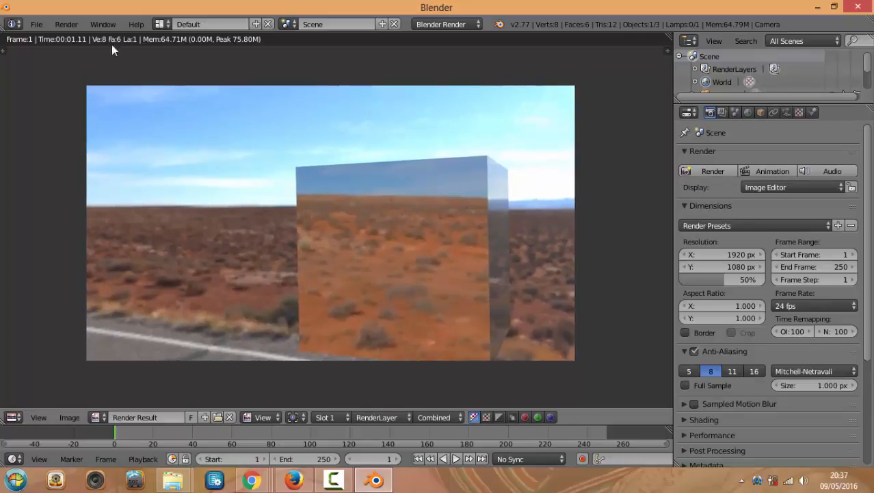
click(39, 26)
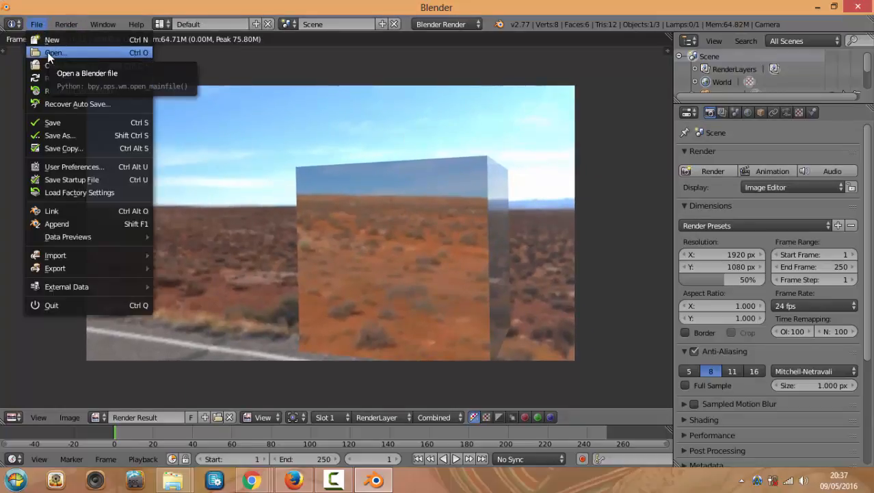
Open CURSOaVION.blend and orbit the biplane to a three-quarter view
click(48, 52)
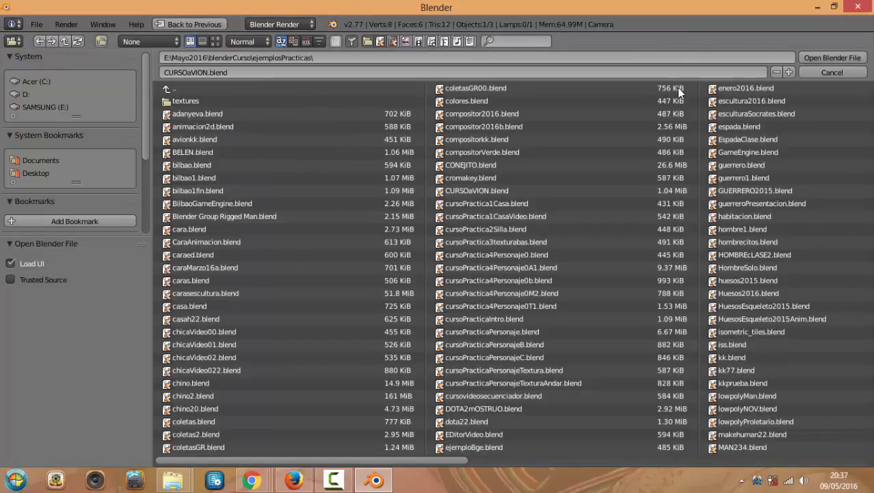
click(836, 57)
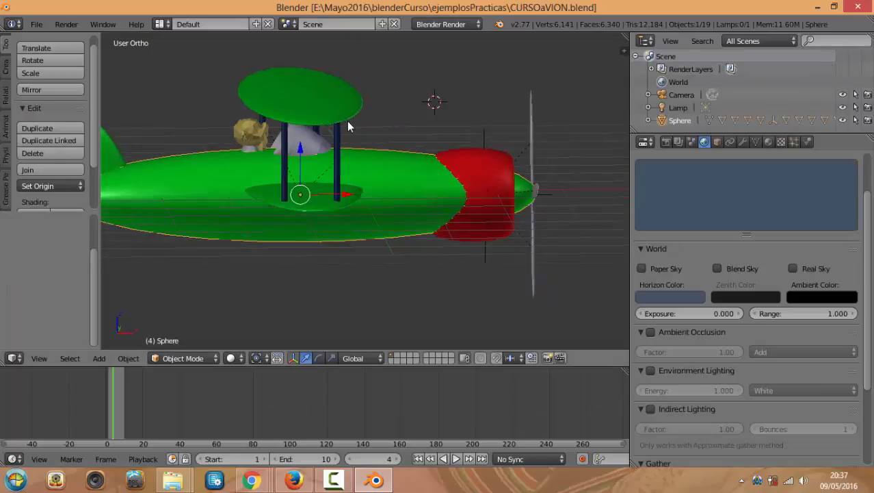
middle_drag(348, 127, 280, 134)
mouse_move(526, 185)
middle_down()
mouse_move(503, 183)
mouse_move(511, 185)
middle_up()
Reopen CURSOaVION.blend, browsing the file list as thumbnails to find it
click(37, 24)
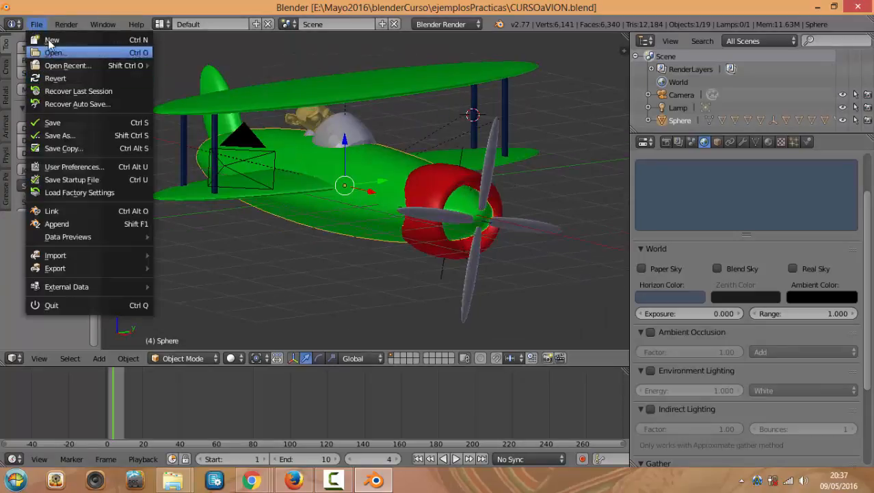
click(52, 53)
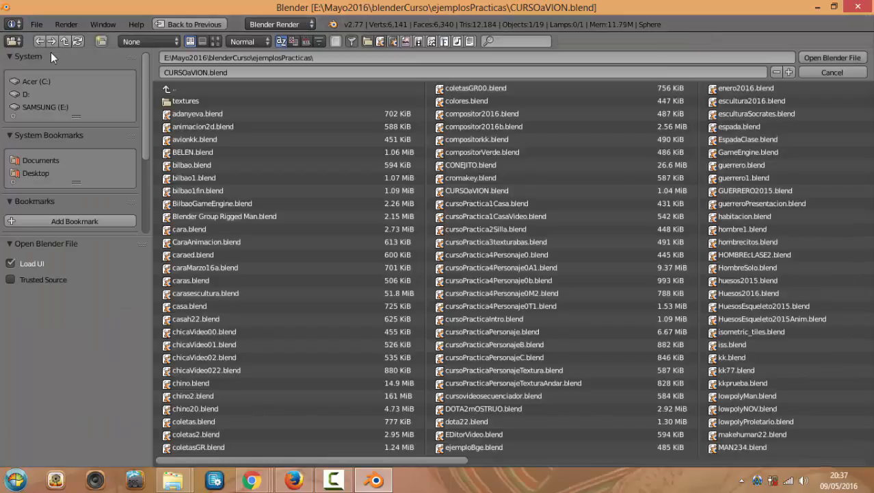
click(216, 42)
scroll(527, 213, down, 5)
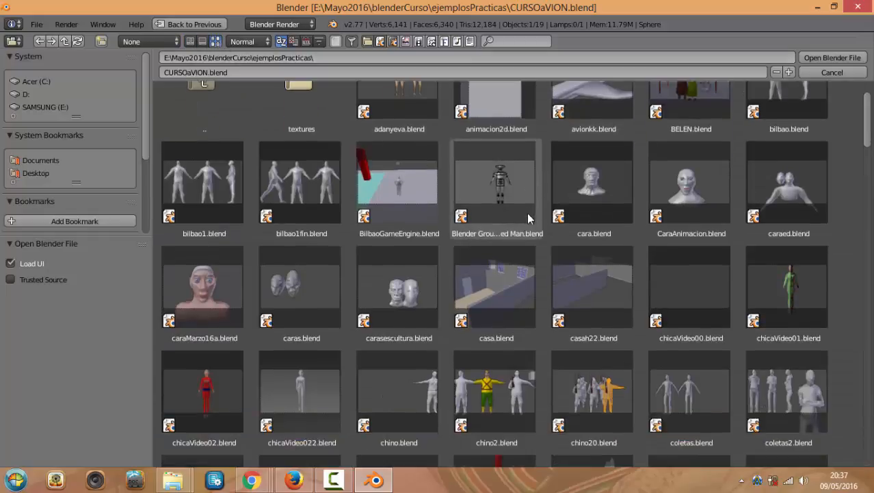
scroll(867, 154, down, 5)
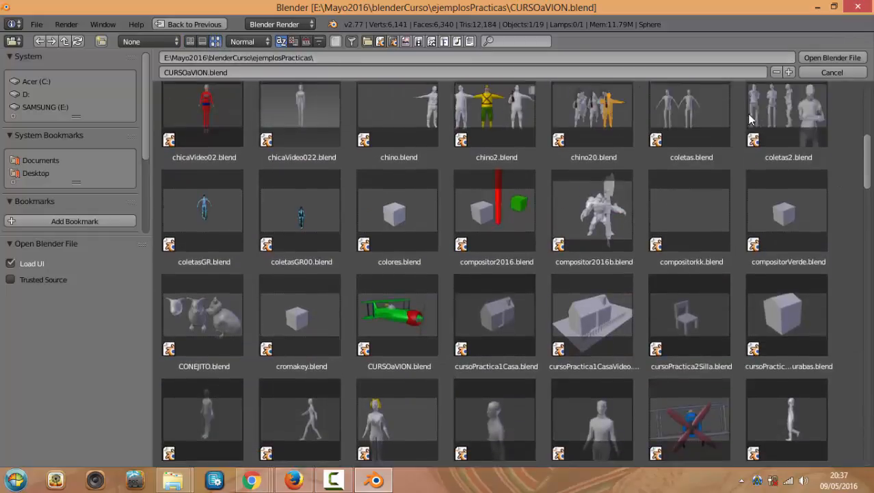
click(203, 41)
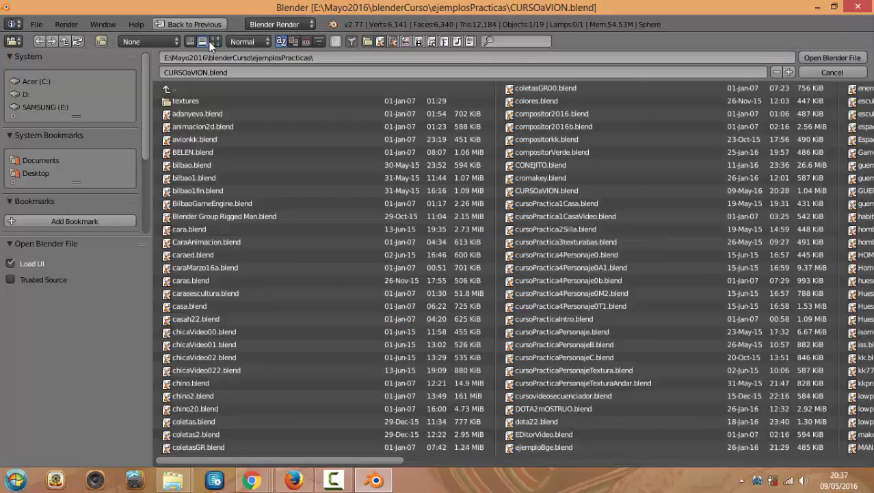
click(213, 41)
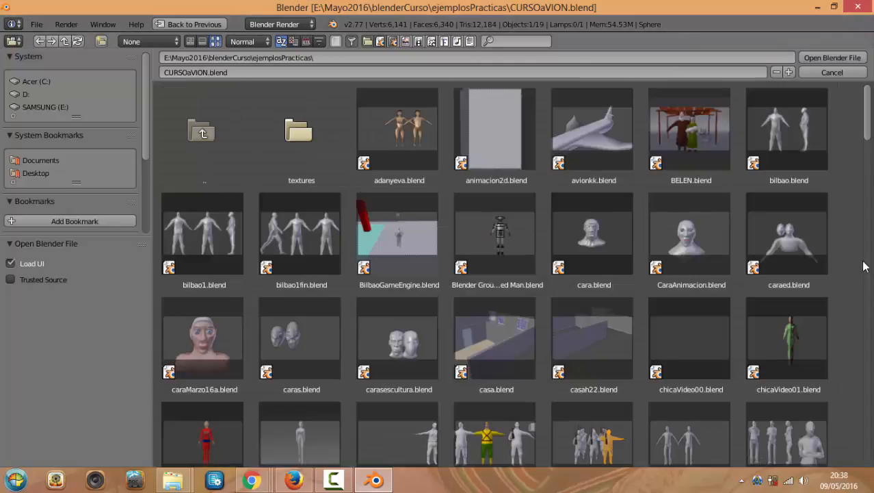
scroll(868, 153, down, 1)
scroll(868, 153, down, 20)
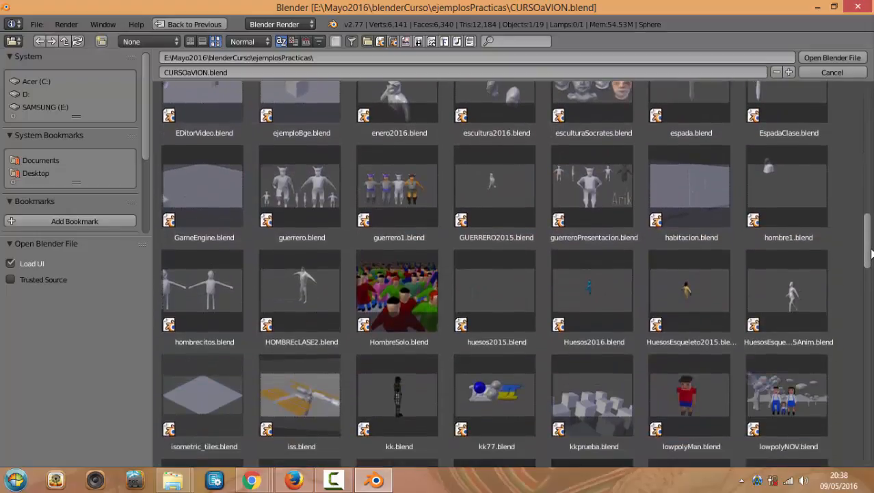
drag(870, 253, 871, 81)
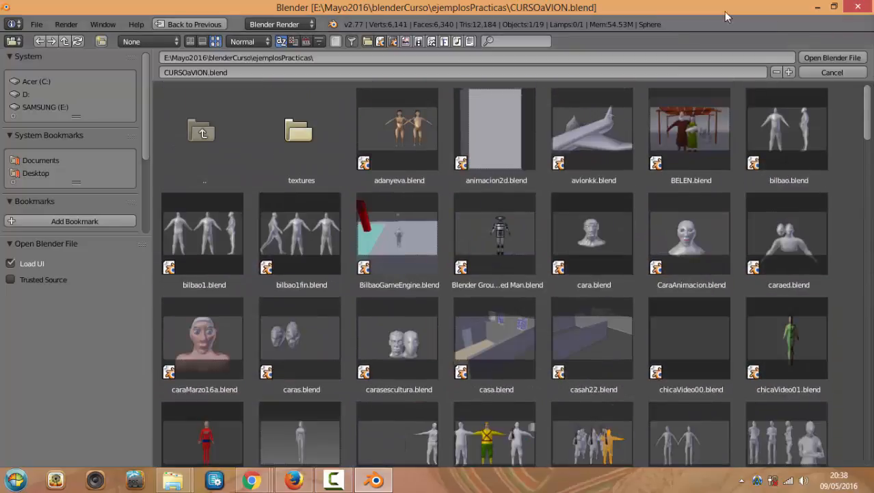
click(832, 57)
middle_drag(355, 123, 359, 124)
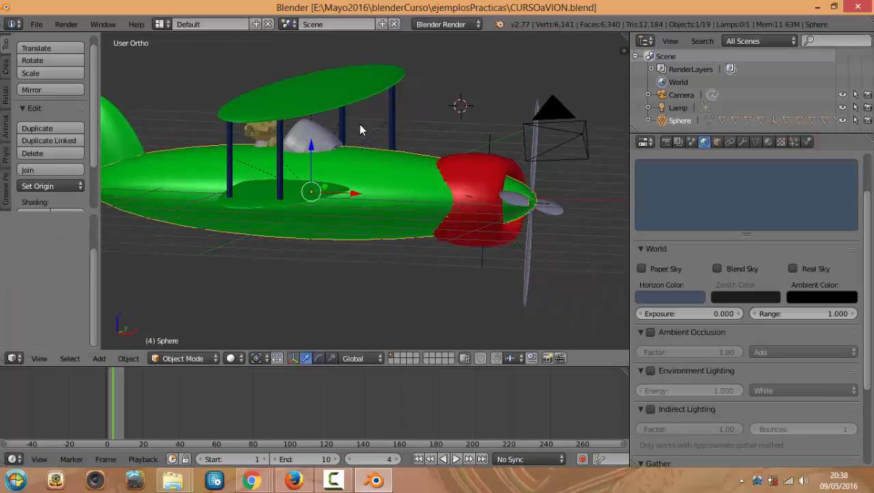
Render the biplane from the scene camera with F12 and pan the render result
key(KP_0)
scroll(353, 116, down, 2)
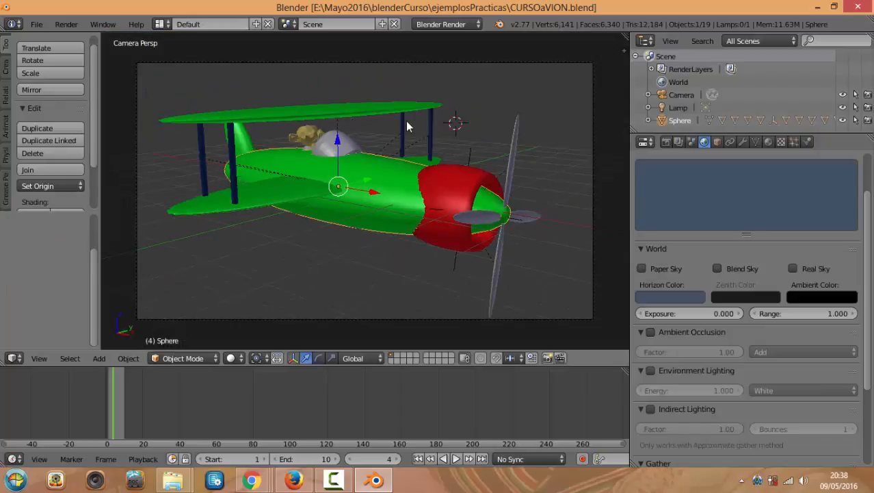
key(F12)
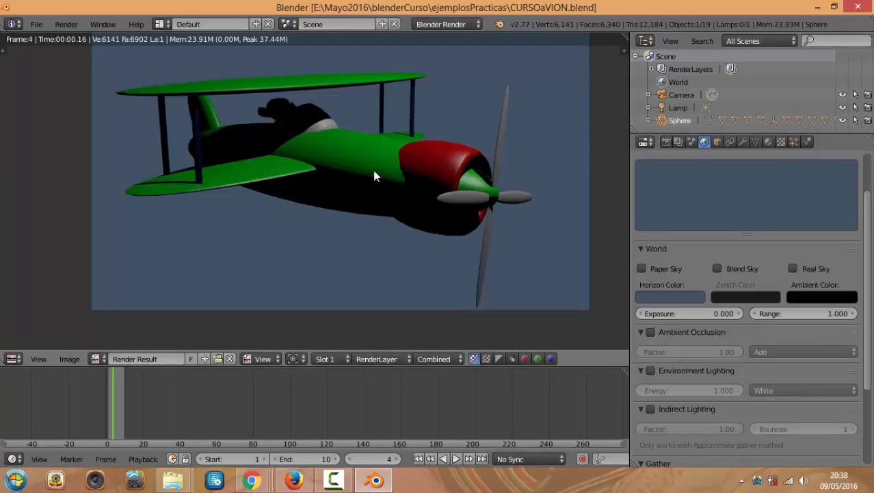
middle_drag(435, 189, 452, 224)
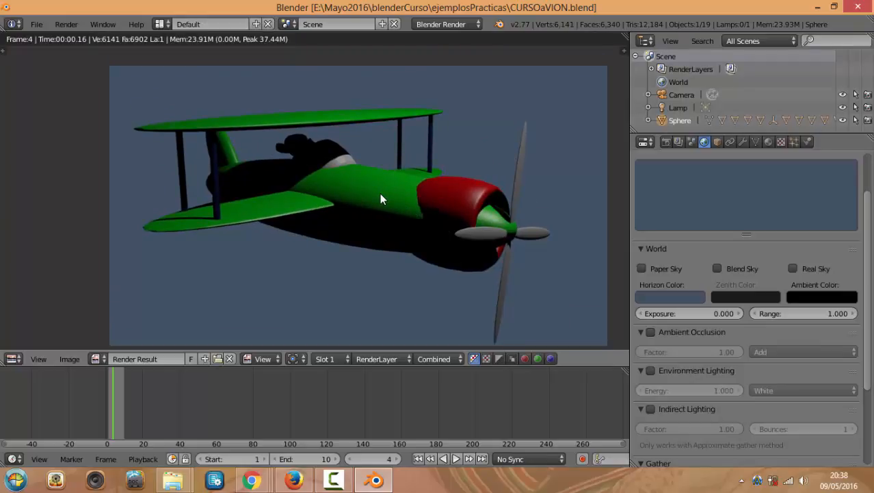
Bring up the File menu, then the editor-type menu for the render area
click(36, 24)
mouse_move(873, 491)
click(19, 362)
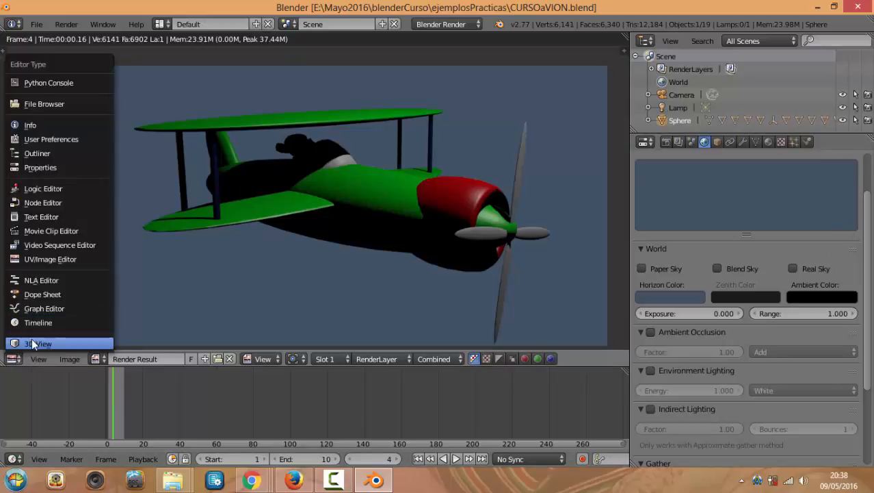
Switch the render area back to the 3D View and orbit around the biplane
click(32, 338)
middle_drag(382, 224, 351, 246)
mouse_move(314, 290)
middle_down()
mouse_move(336, 287)
mouse_move(318, 301)
middle_up()
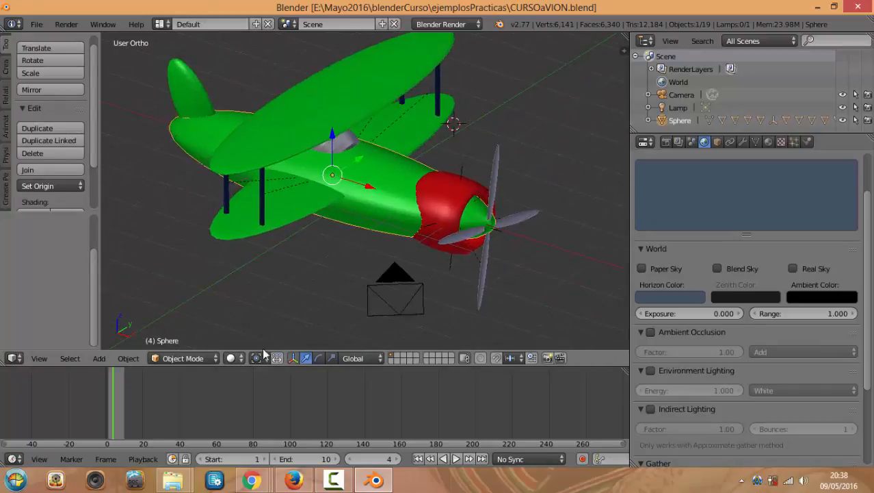
scroll(281, 288, down, 2)
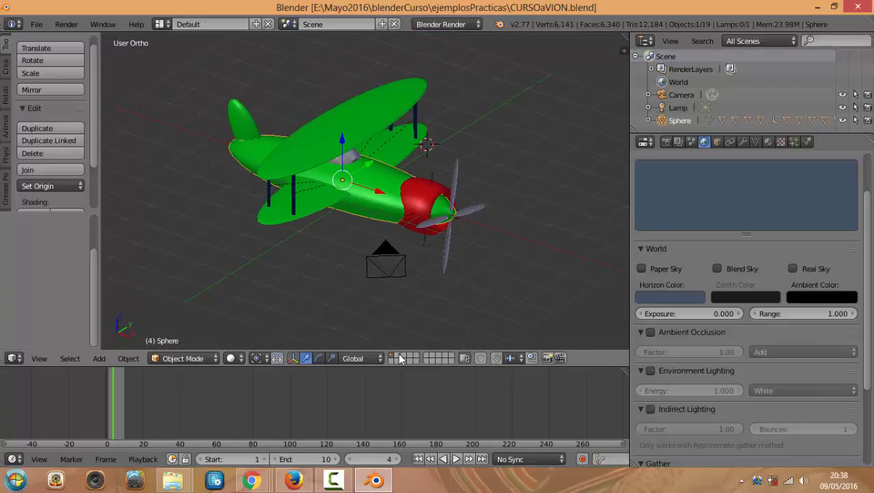
scroll(247, 321, up, 5)
scroll(204, 306, down, 4)
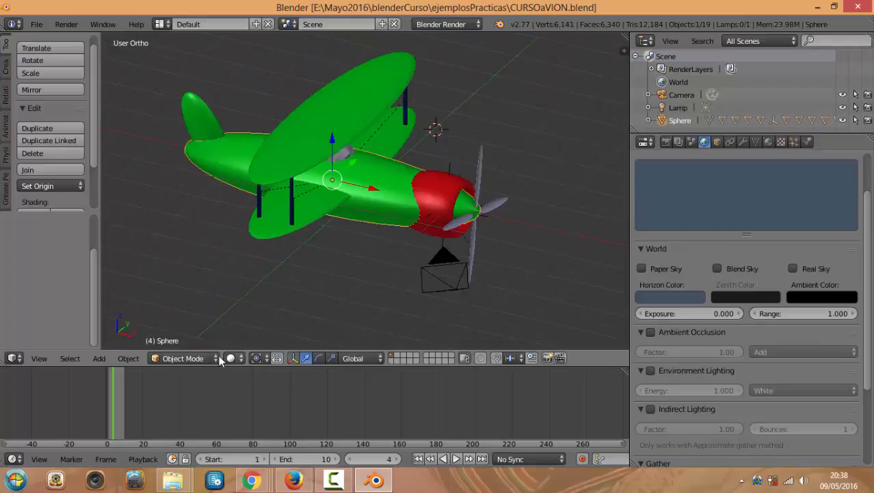
Change the interaction mode from Object Mode to Edit Mode on the fuselage
click(240, 360)
click(177, 358)
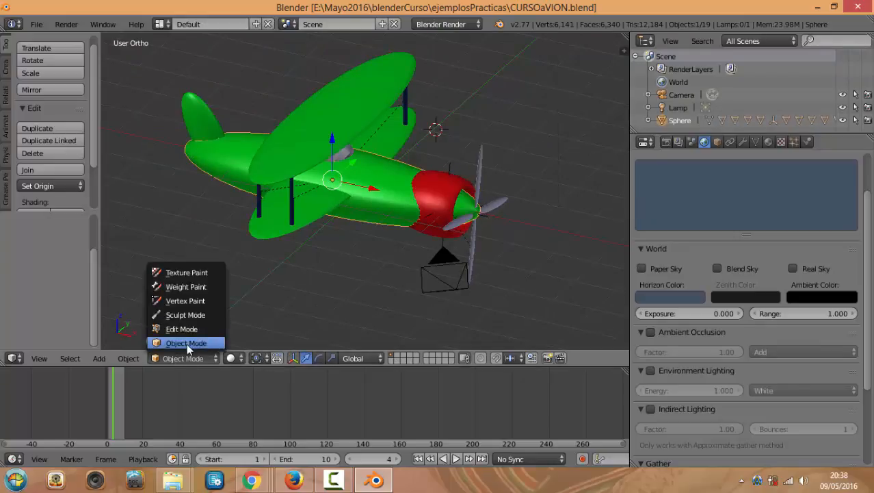
click(187, 343)
click(190, 358)
click(181, 329)
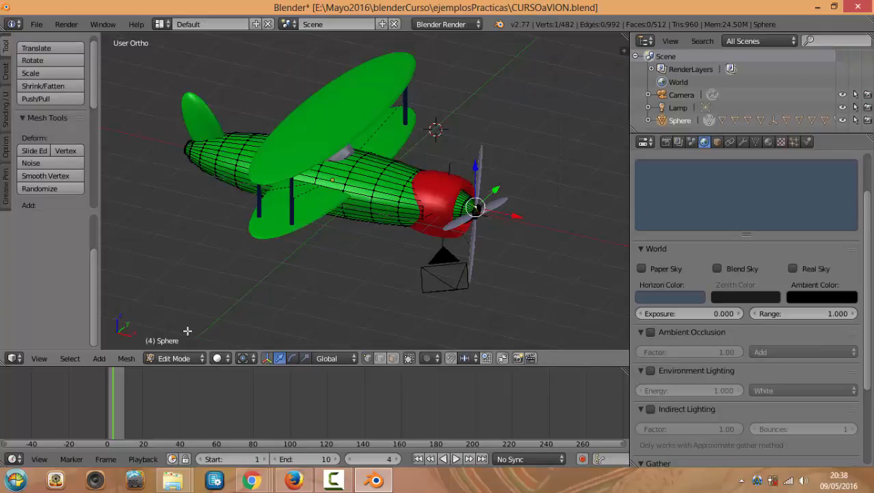
click(186, 358)
Set viewport shading to Texture and return to Object Mode with Tab
click(218, 358)
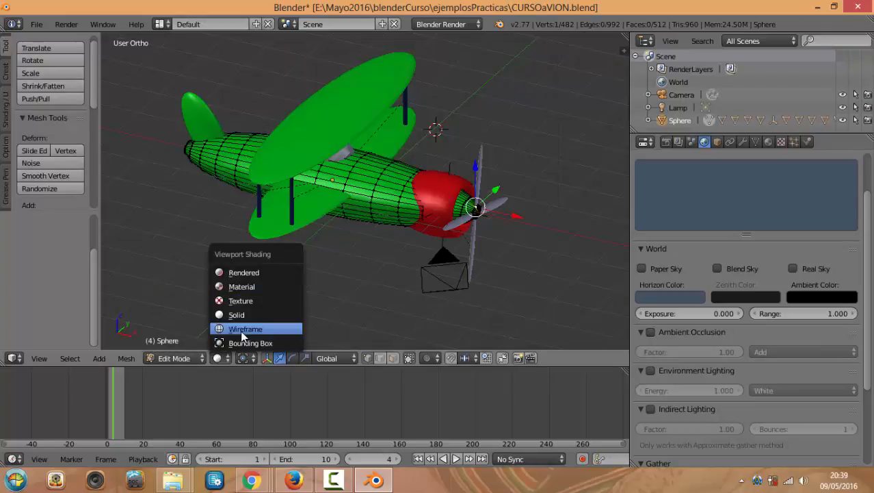
click(236, 315)
click(219, 358)
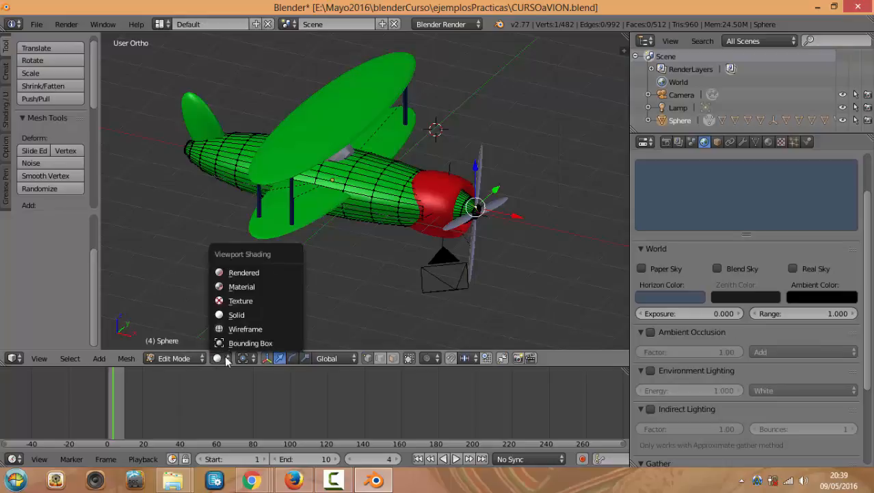
click(237, 300)
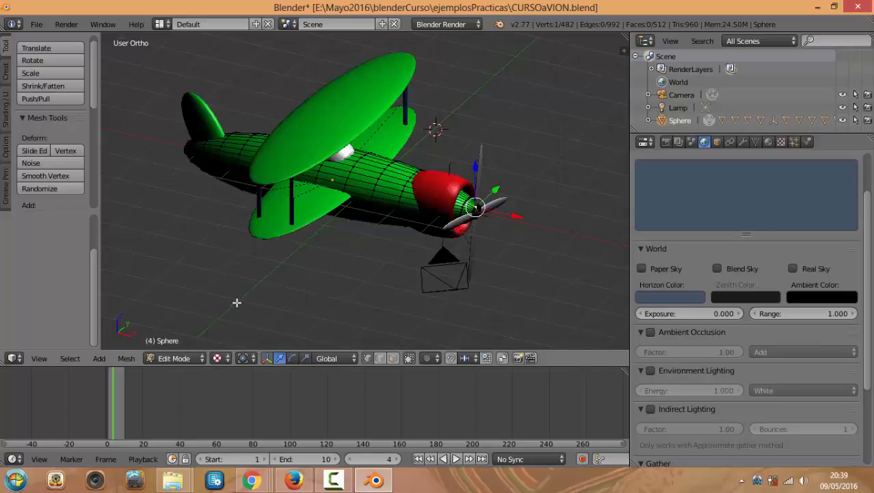
click(226, 357)
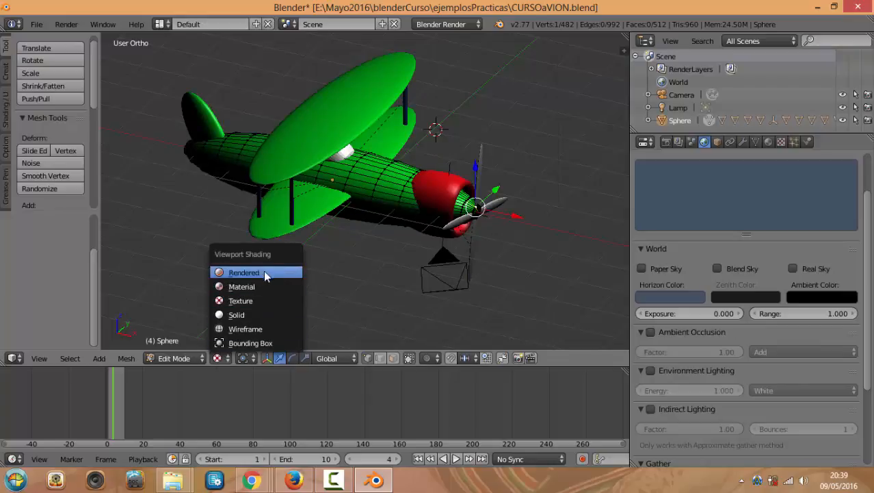
click(256, 360)
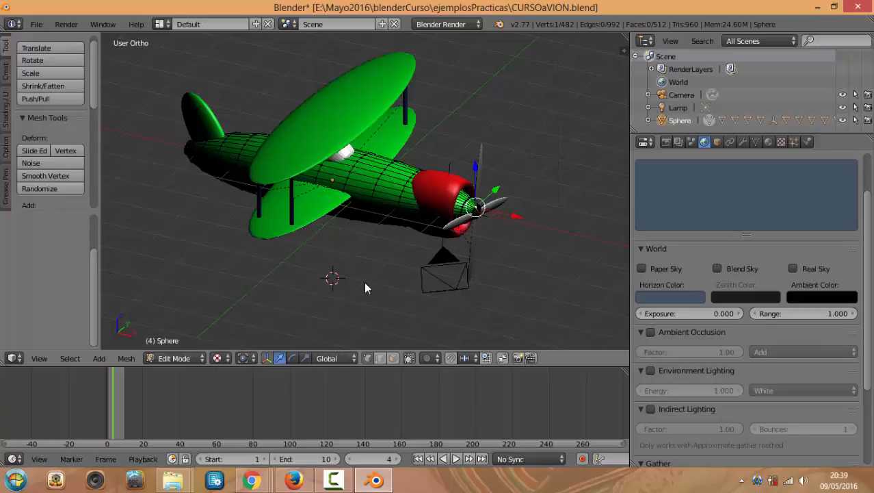
key(Tab)
scroll(352, 277, up, 3)
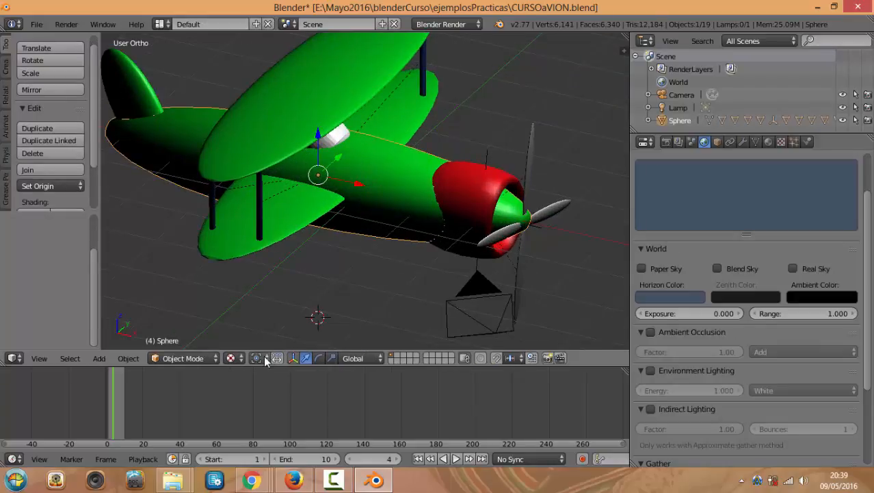
Select the upper wing, fuselage and lower wing, then scale them down slightly
click(259, 358)
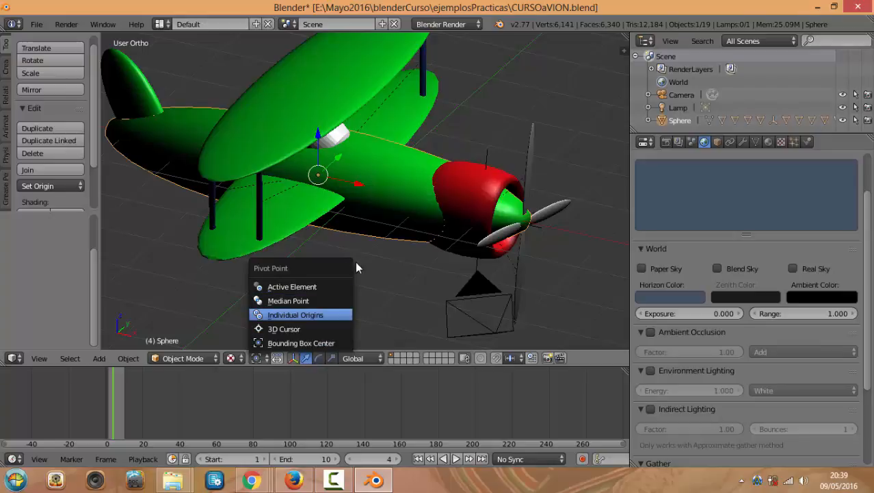
scroll(380, 257, down, 3)
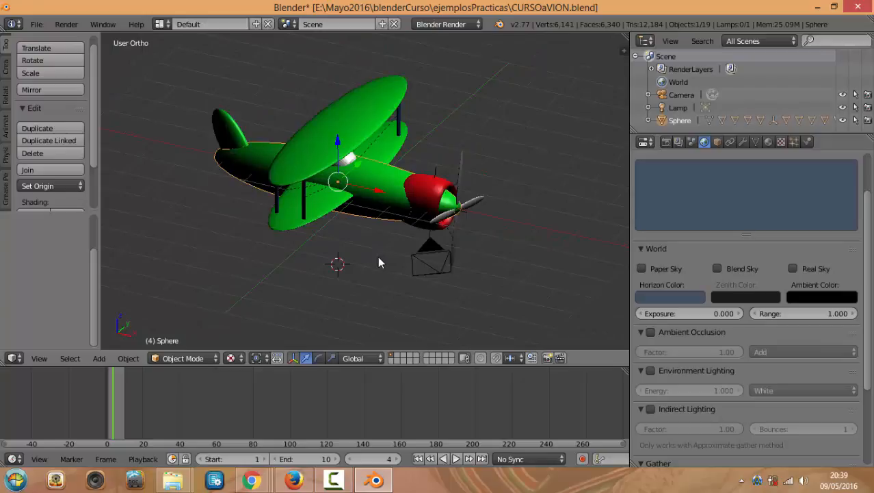
right_click(327, 168)
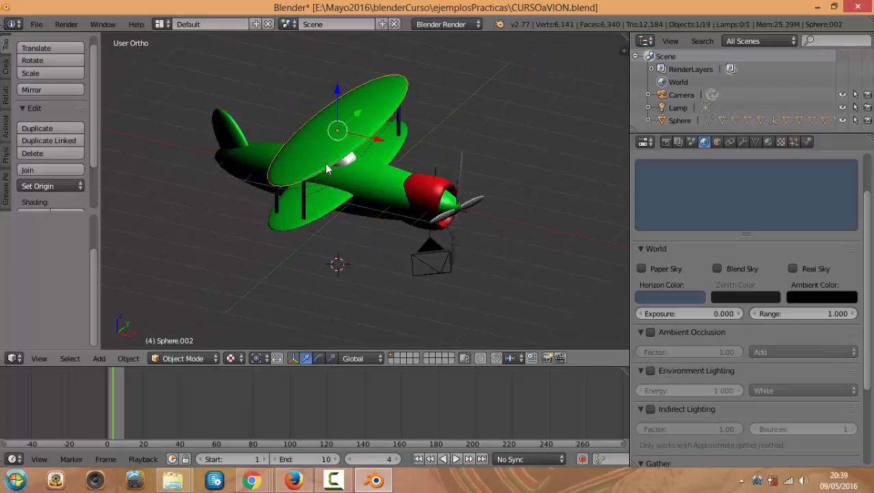
shift+right_click(329, 203)
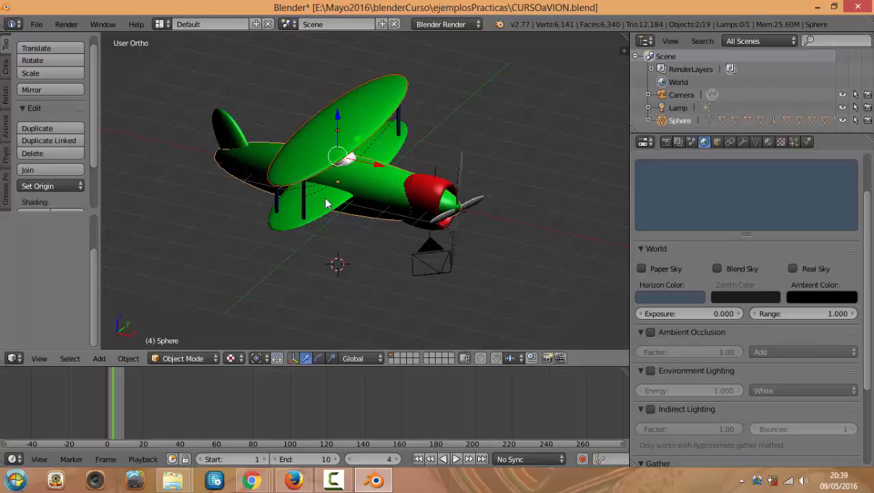
shift+right_click(293, 226)
key(s)
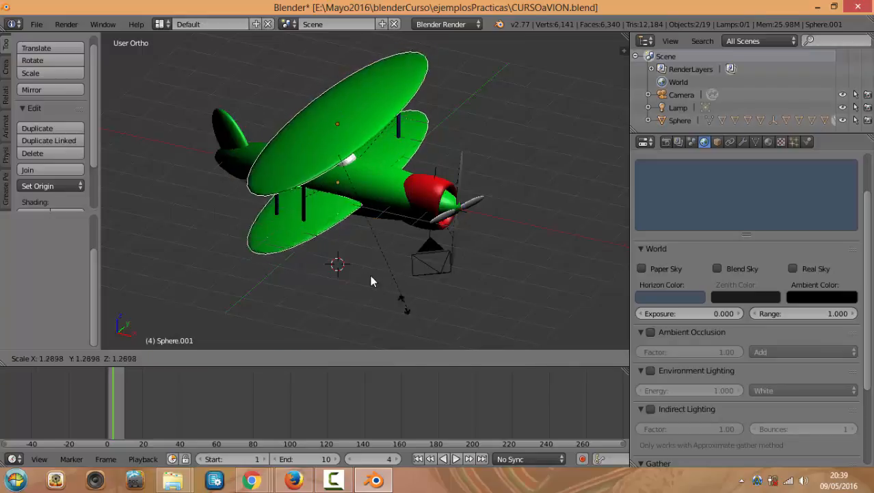
click(317, 241)
Set the pivot point to Median Point and scale the wings up slightly
scroll(305, 309, up, 2)
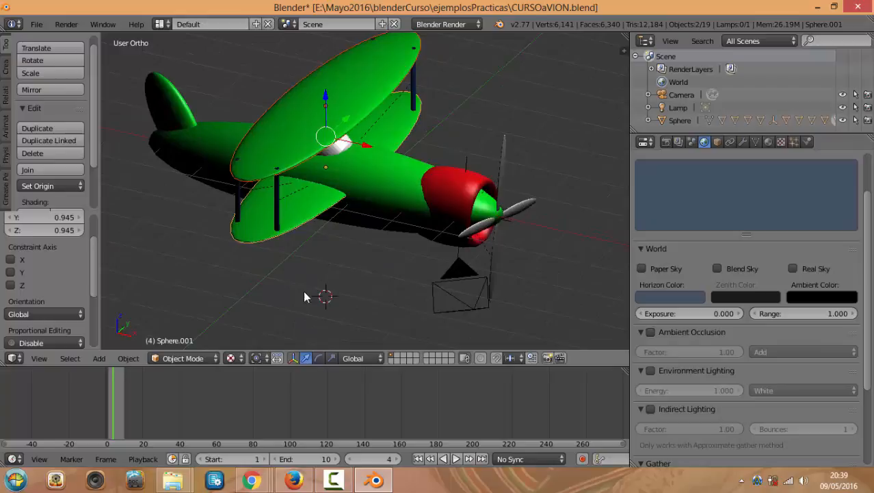
click(259, 356)
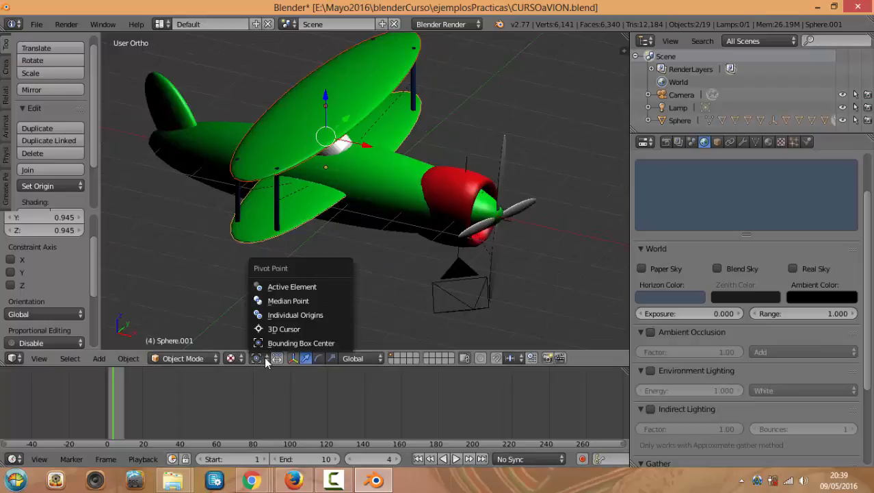
click(285, 302)
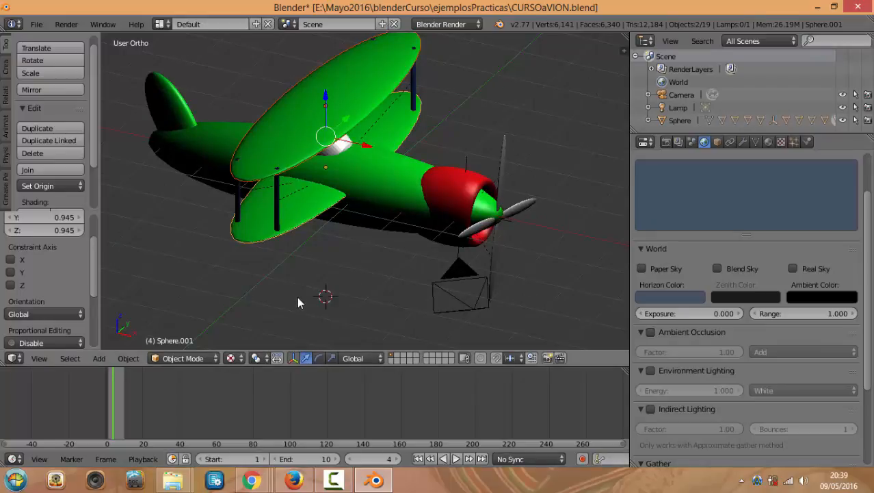
key(s)
click(382, 267)
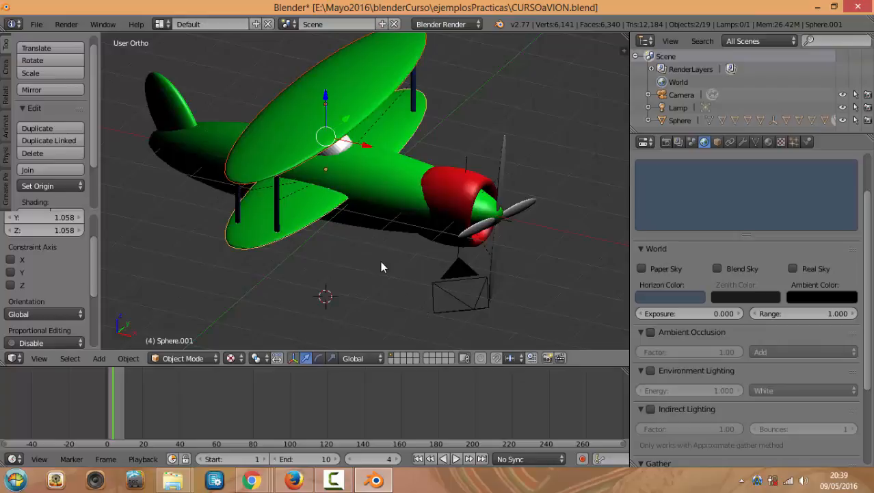
Switch the pivot to 3D Cursor and place the cursor just below the nose
click(263, 358)
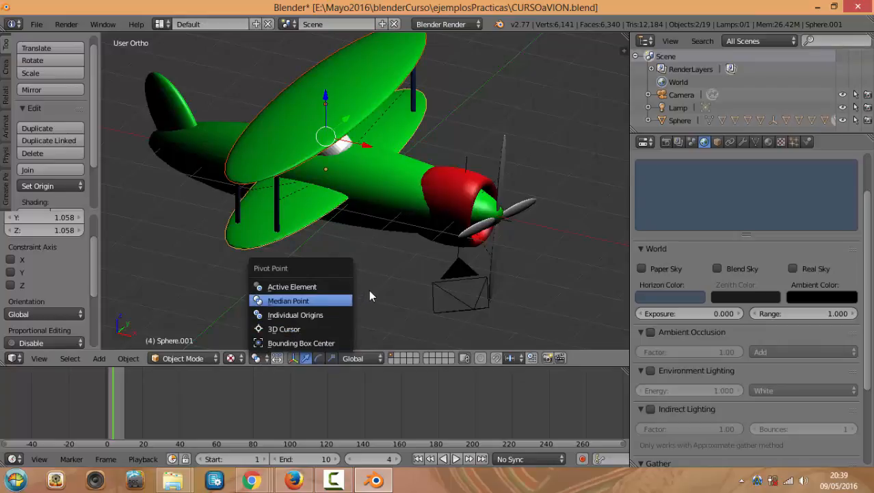
click(298, 329)
scroll(359, 259, down, 2)
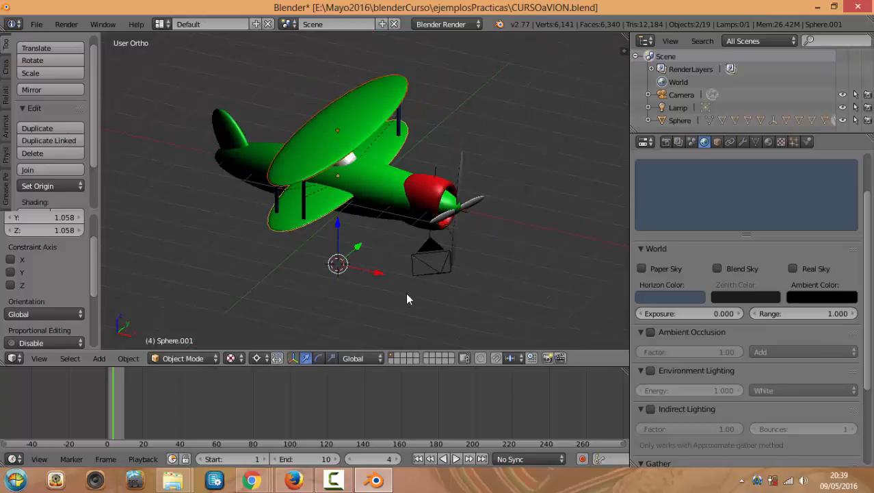
click(394, 254)
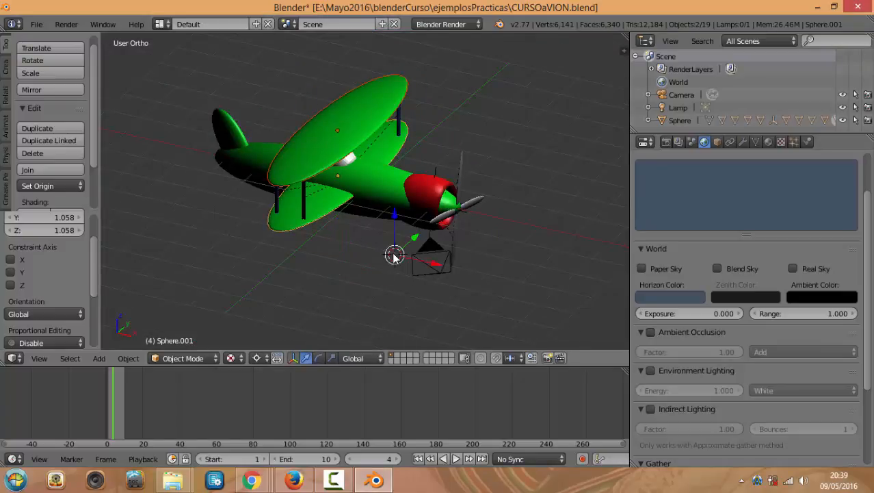
Move the 3D cursor left under the plane, then scale the wings to 0.958 and rotate them around it
key(r)
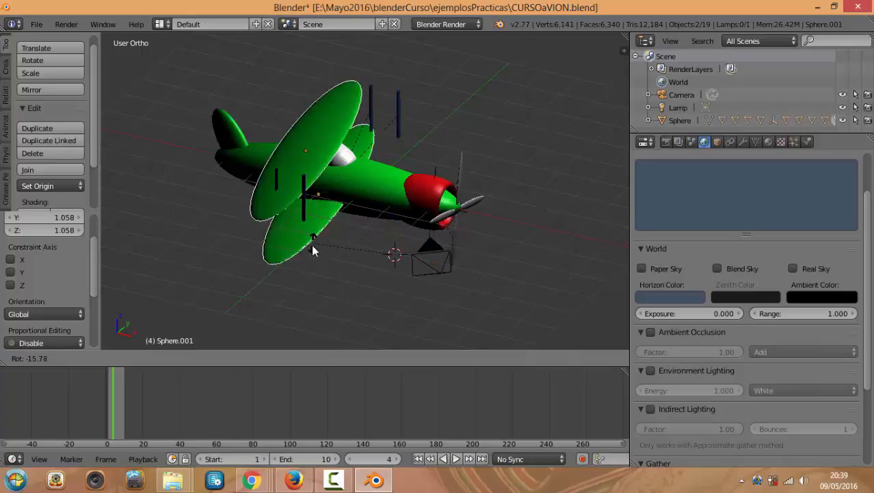
right_click(319, 260)
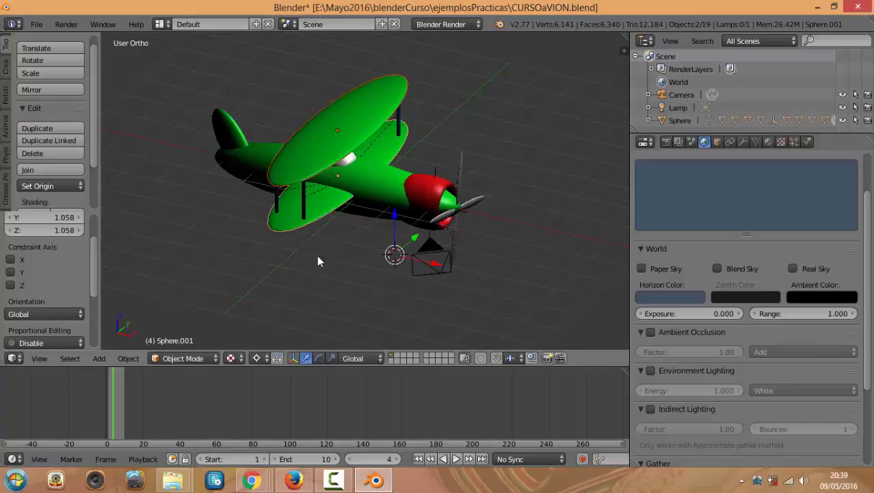
click(260, 360)
click(350, 260)
key(s)
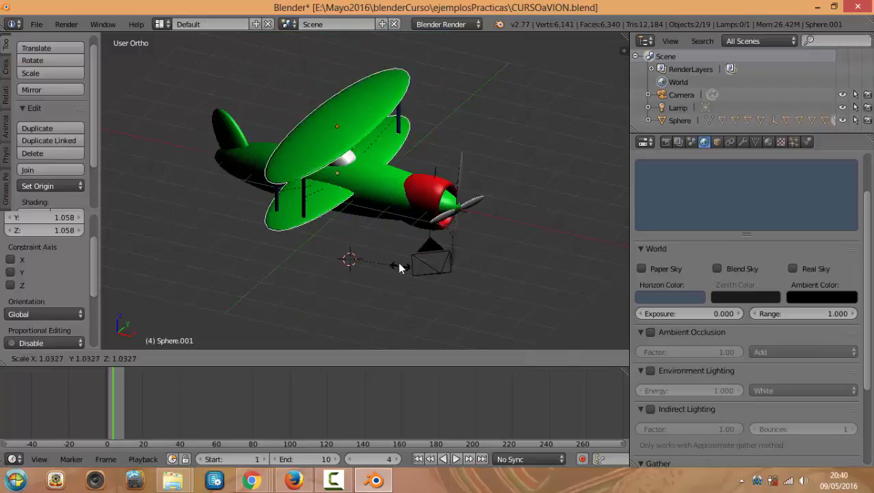
click(400, 264)
key(r)
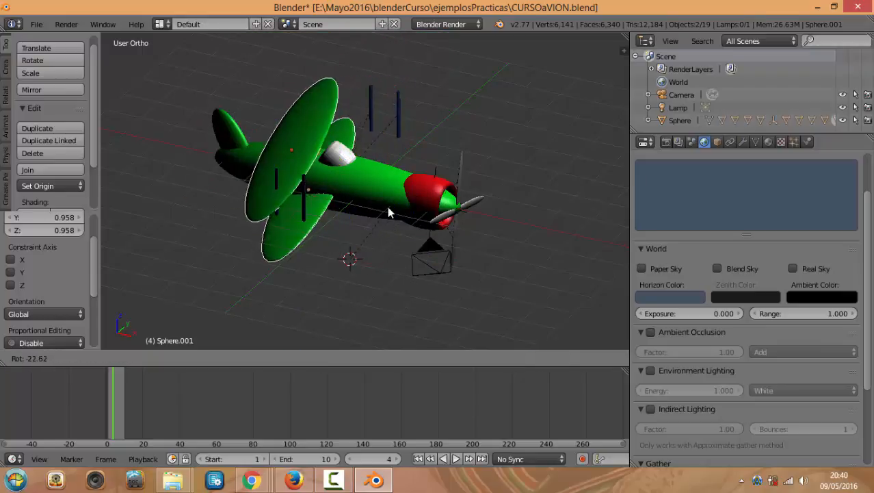
click(455, 211)
Switch the pivot point to Median Point and try, then cancel, a wing rotation
scroll(392, 267, up, 2)
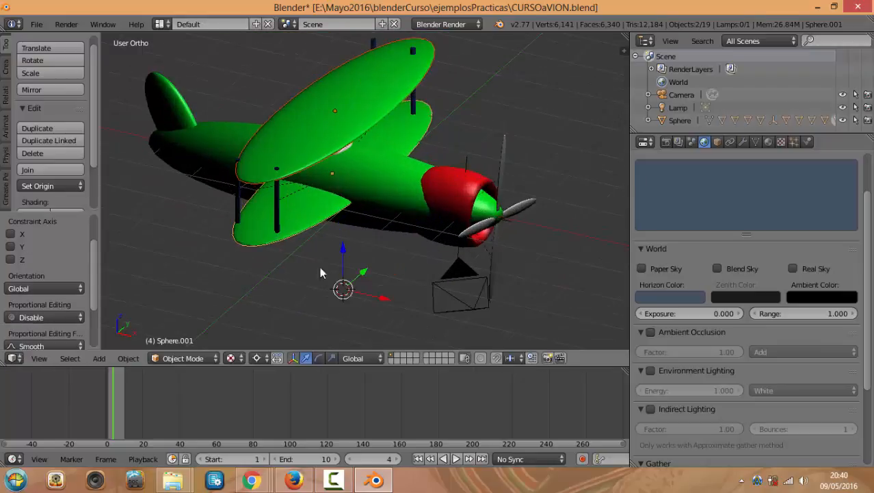
click(257, 358)
click(278, 329)
click(256, 358)
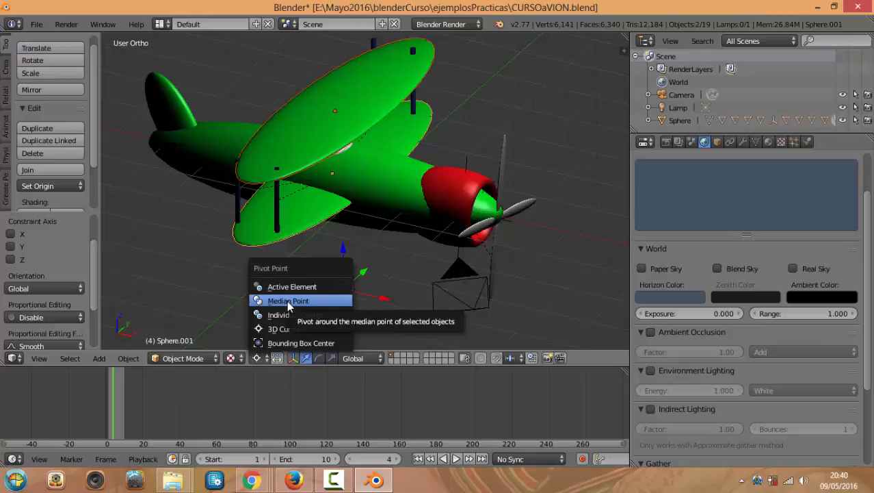
click(287, 301)
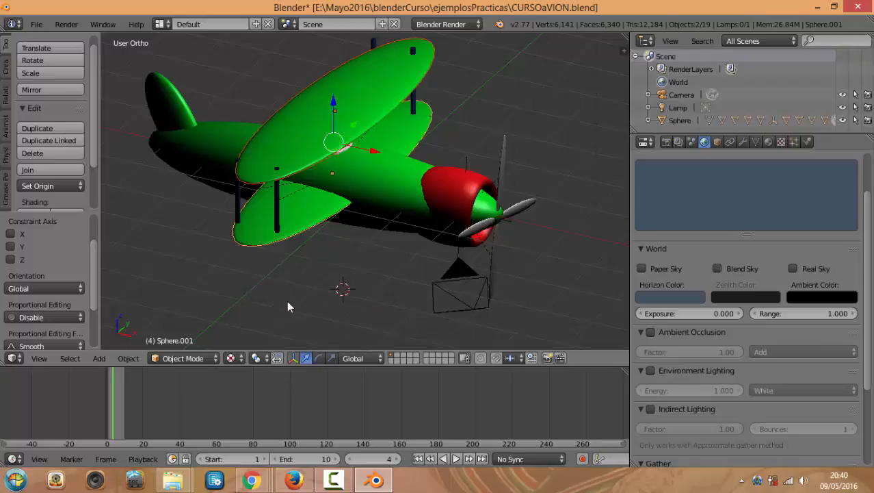
click(257, 358)
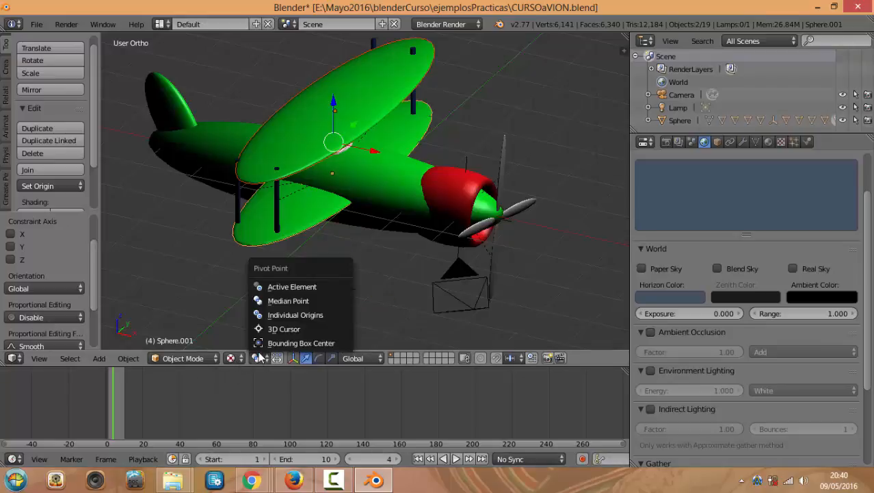
click(301, 301)
key(r)
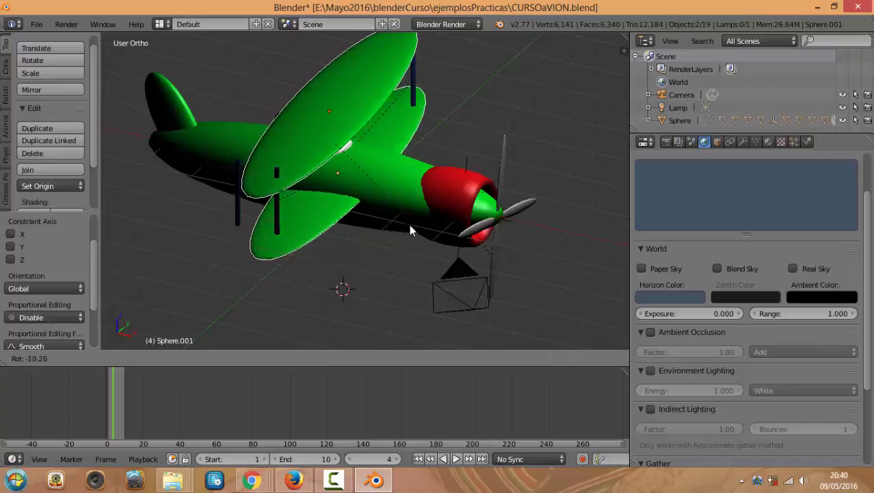
right_click(409, 224)
View the plane from front, right and angled views, and set the pivot to Individual Origins
key(KP_1)
key(KP_3)
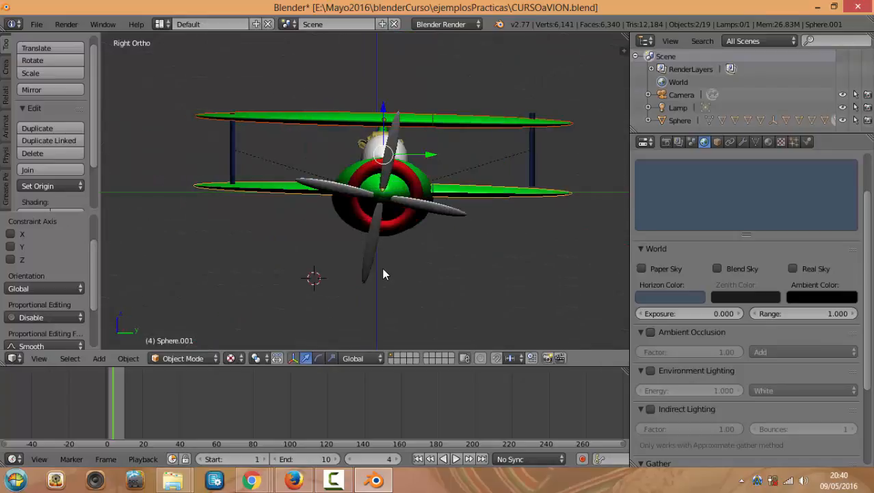
middle_drag(353, 284, 353, 306)
scroll(293, 281, up, 4)
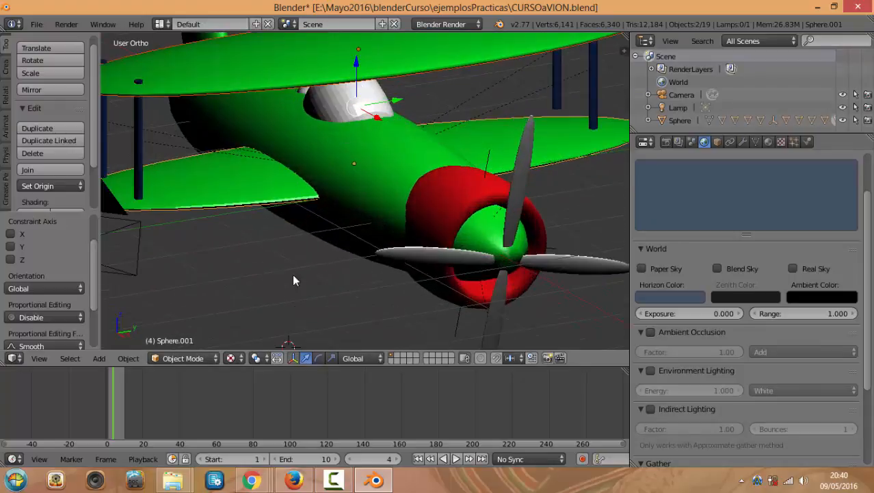
click(257, 358)
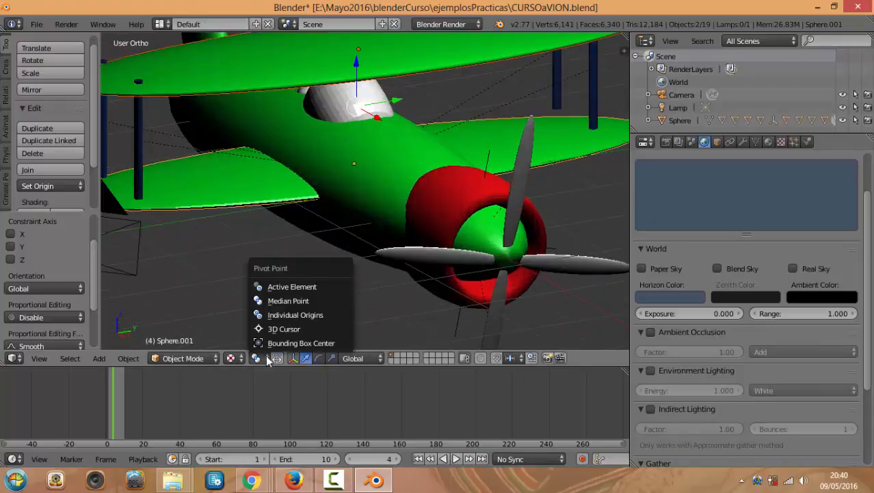
click(277, 316)
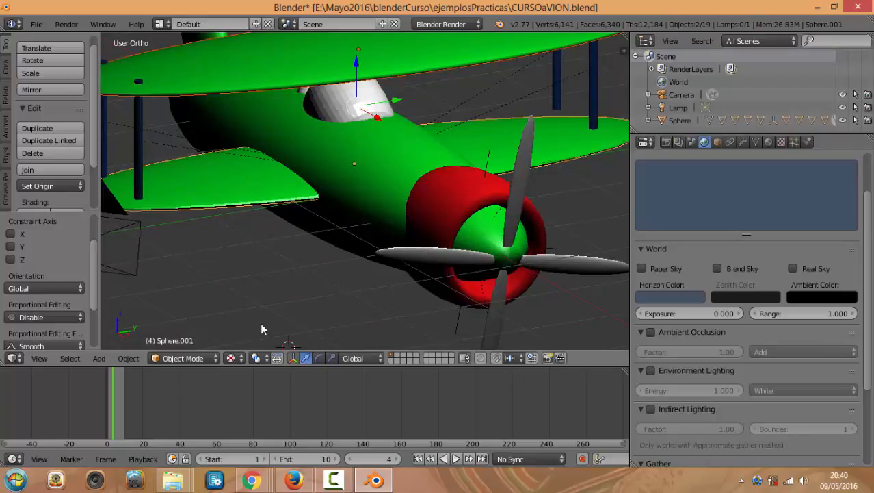
middle_drag(277, 298, 293, 297)
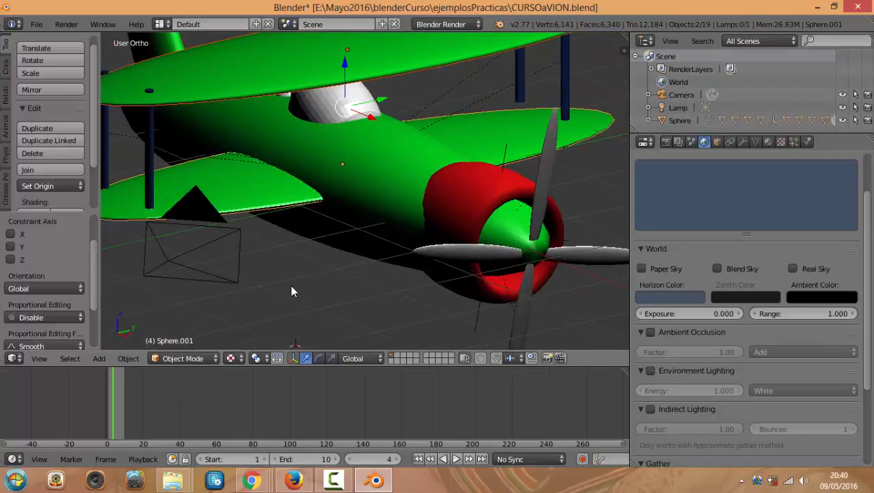
scroll(290, 285, down, 3)
click(267, 360)
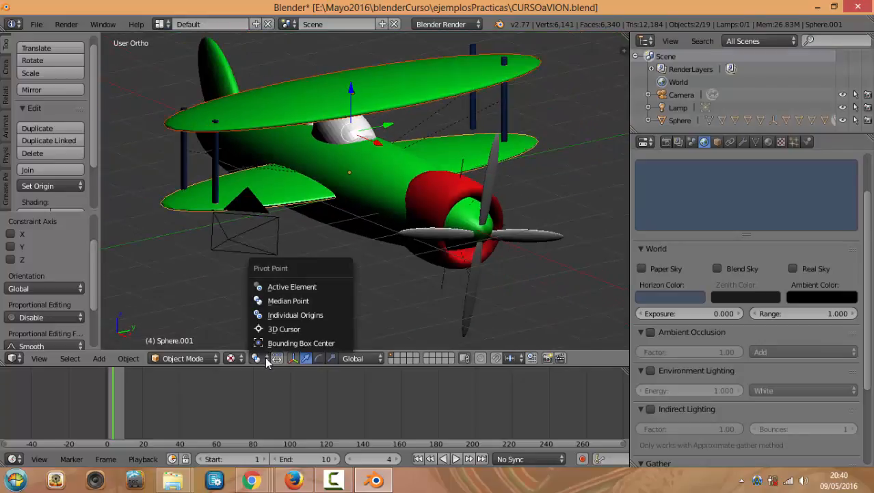
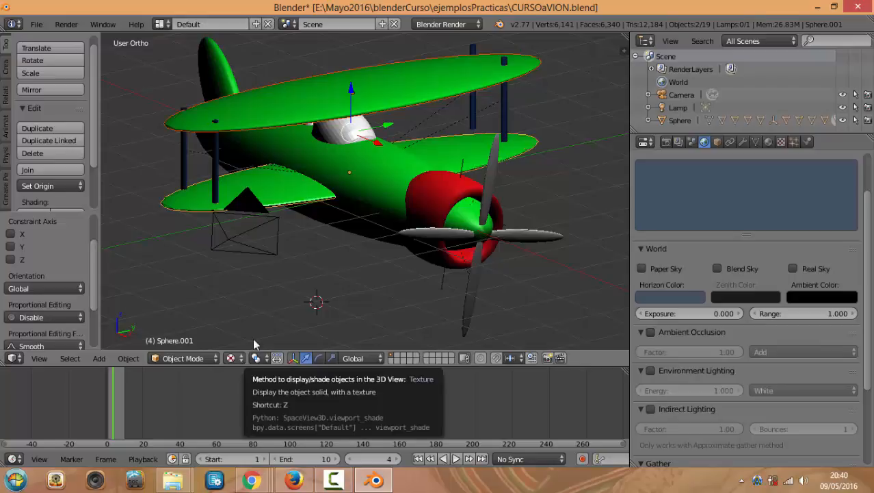
Place the 3D cursor left of the plane and level the upper wing with a Z-axis rotation
click(257, 301)
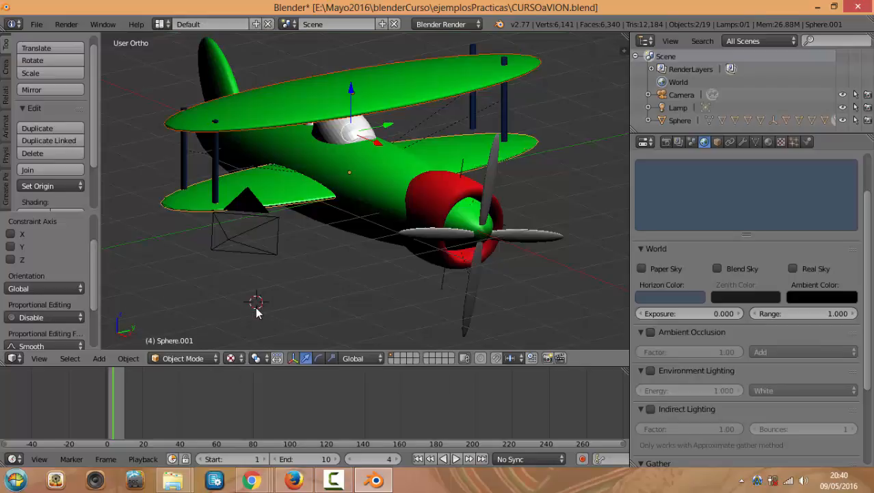
scroll(355, 337, up, 2)
scroll(284, 301, down, 4)
scroll(314, 309, up, 2)
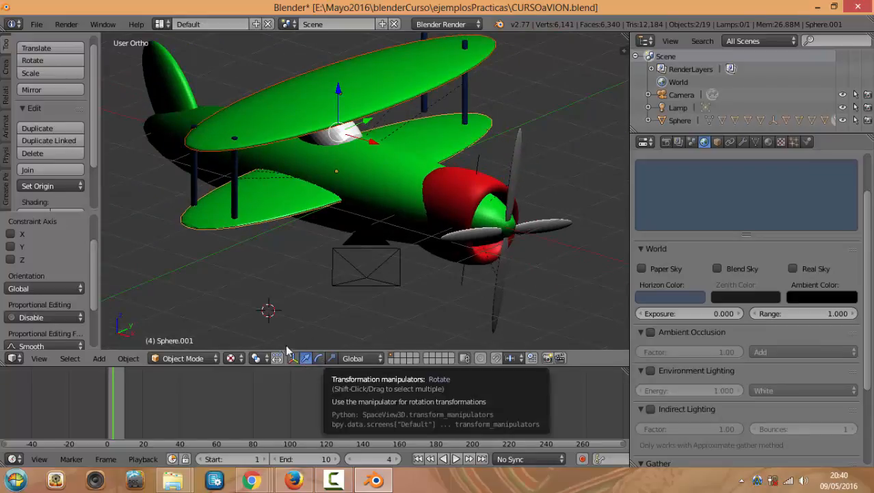
click(318, 360)
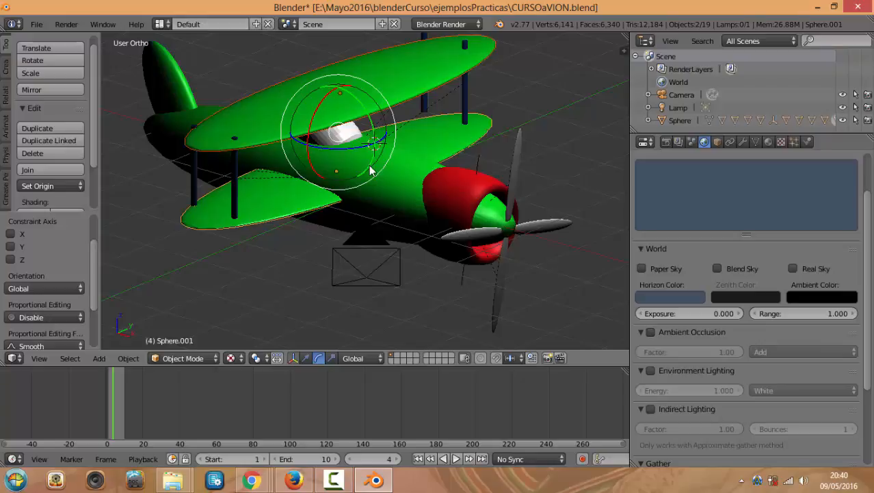
right_drag(370, 116, 369, 131)
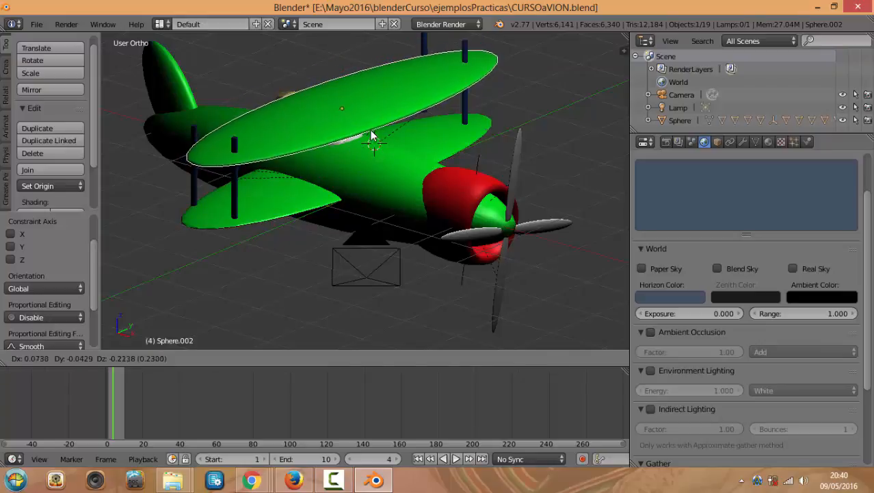
right_click(370, 131)
key(r)
key(z)
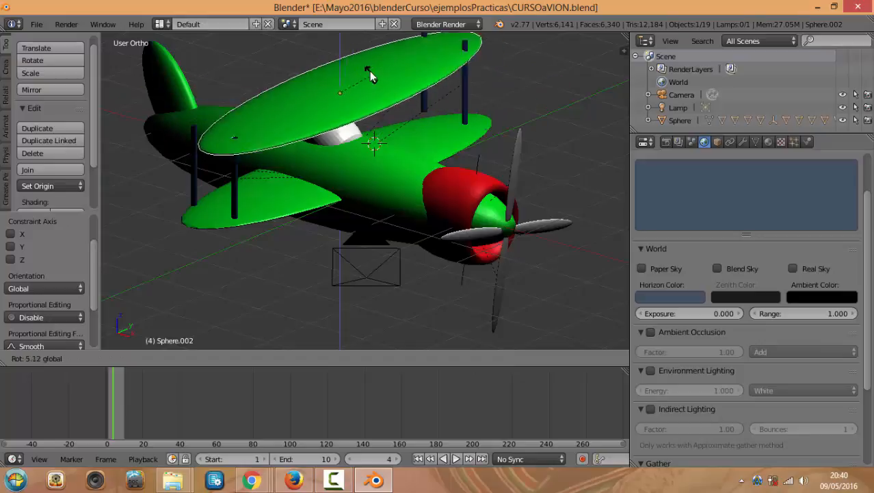
click(369, 79)
From front and side views, scale the upper wing to 1.086 along Y
key(KP_1)
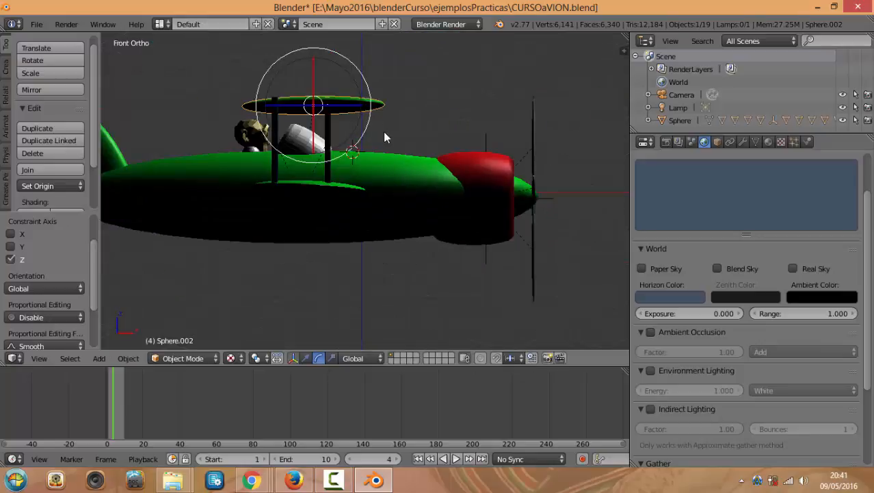
key(KP_3)
middle_drag(400, 254, 401, 268)
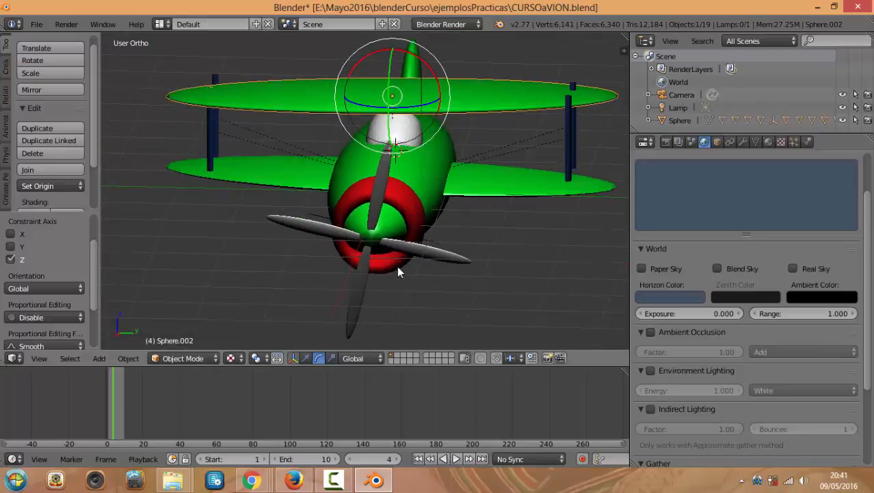
click(331, 357)
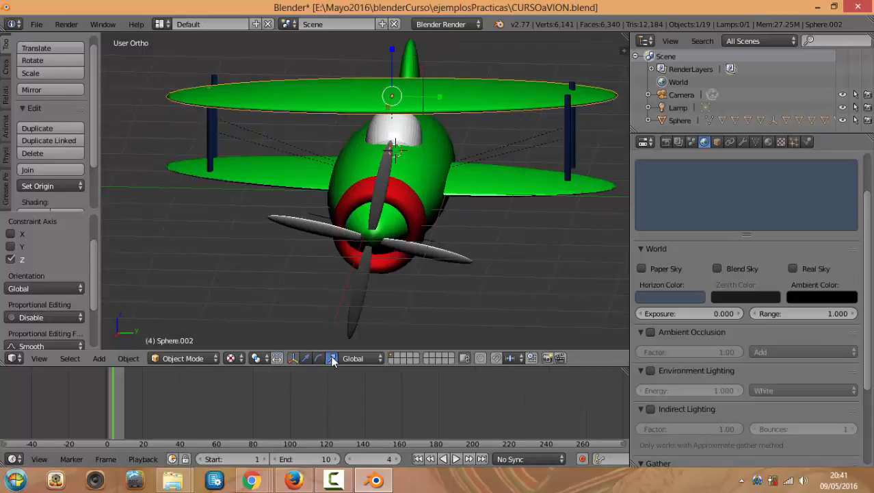
mouse_move(438, 100)
mouse_down()
mouse_move(452, 89)
mouse_move(433, 86)
mouse_move(441, 96)
mouse_up()
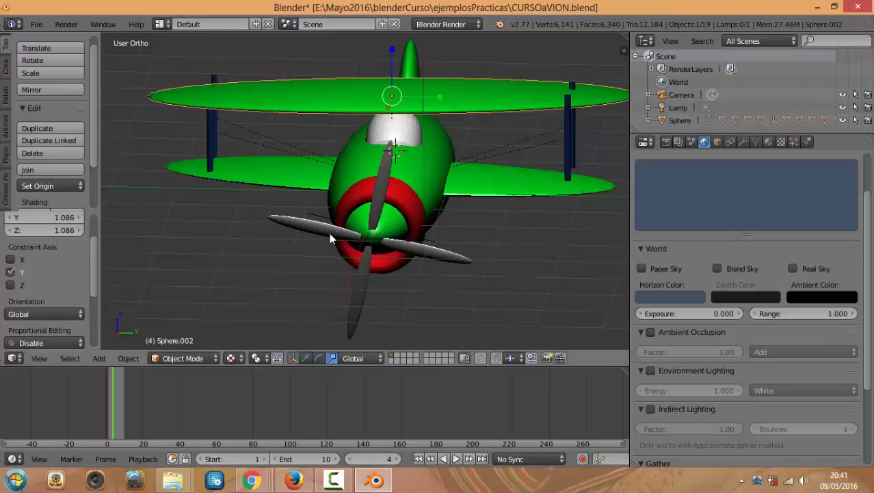
middle_drag(329, 233, 369, 248)
Try the Global and Local transform orientations
click(357, 358)
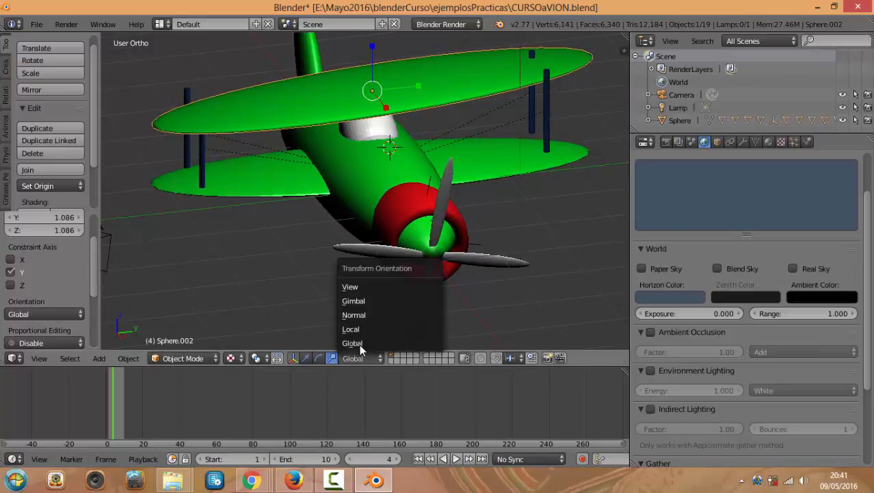
click(359, 344)
click(363, 356)
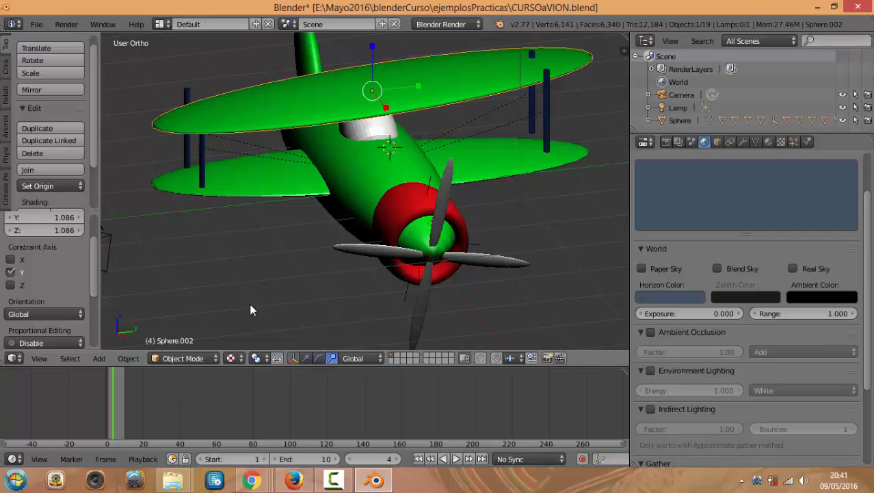
click(366, 359)
click(351, 329)
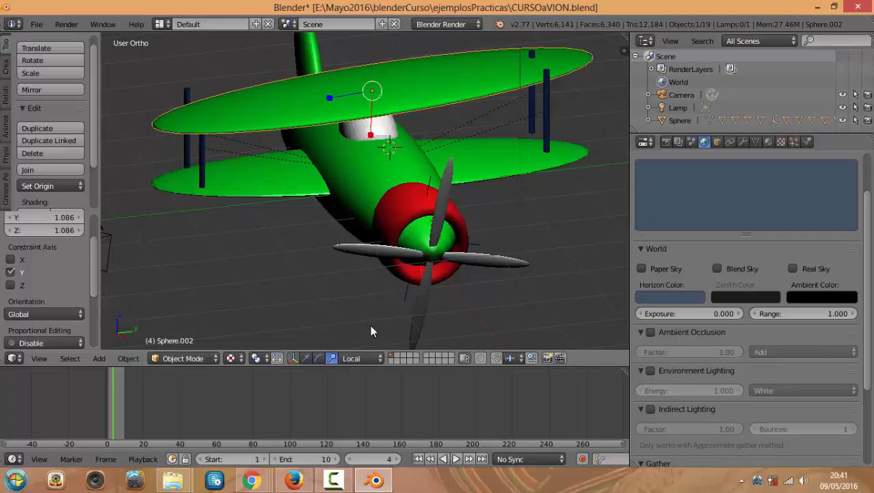
click(363, 356)
middle_drag(308, 246, 316, 147)
Hide the transform handles, restore Global orientation, and undo then redo the wing scaling
click(291, 358)
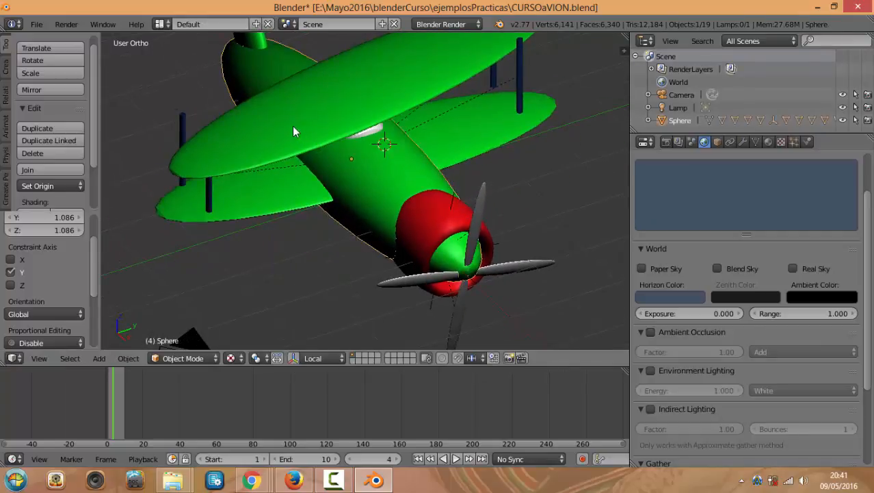
click(342, 357)
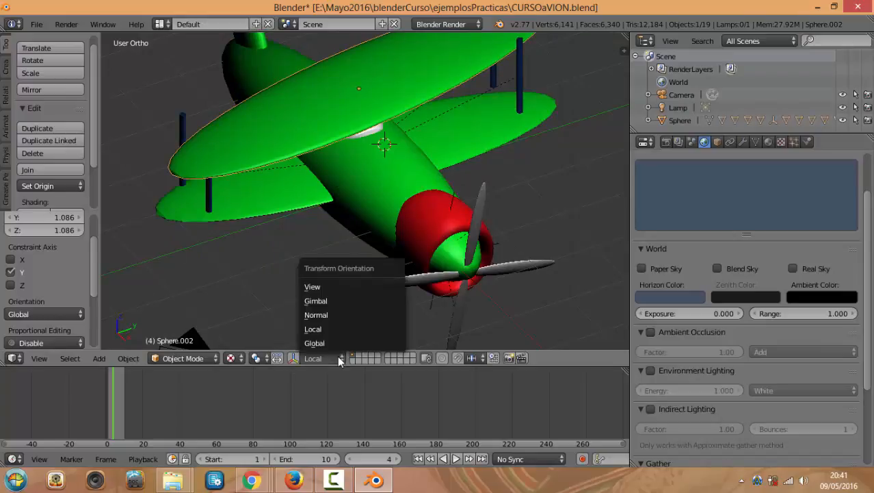
click(338, 342)
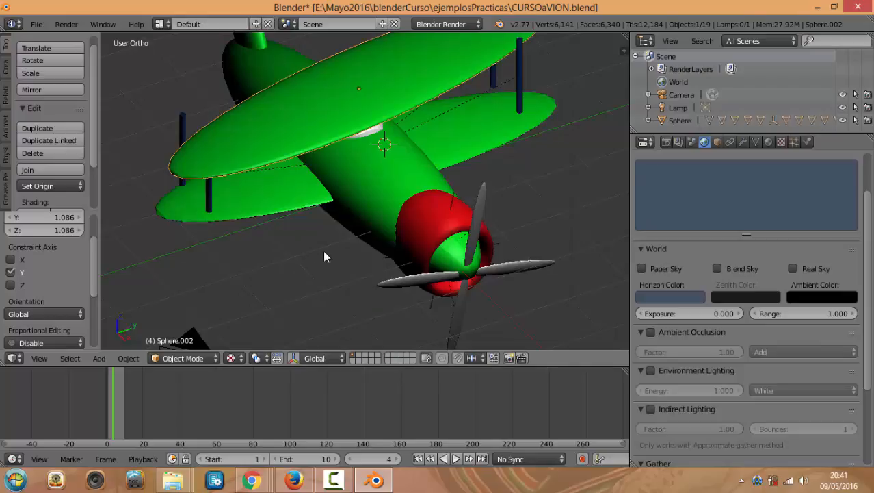
key(ctrl+z)
key(ctrl+shift+z)
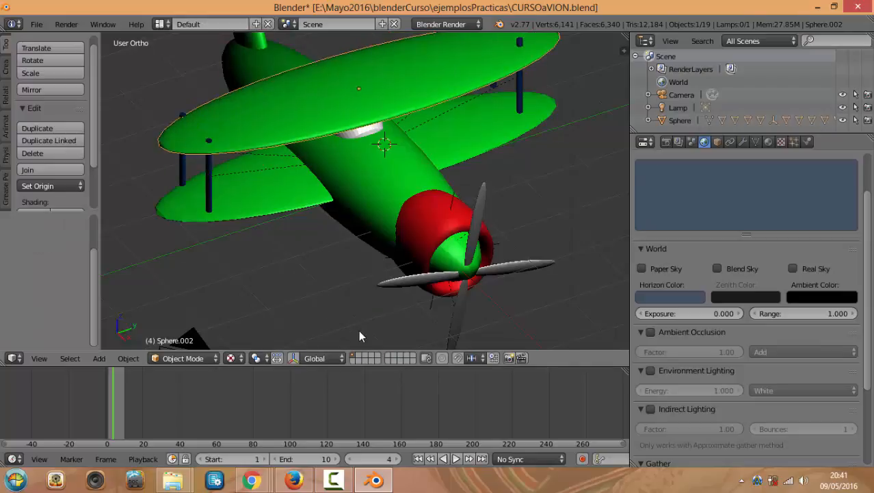
Orbit and zoom around the assembled biplane to inspect it
scroll(349, 307, down, 3)
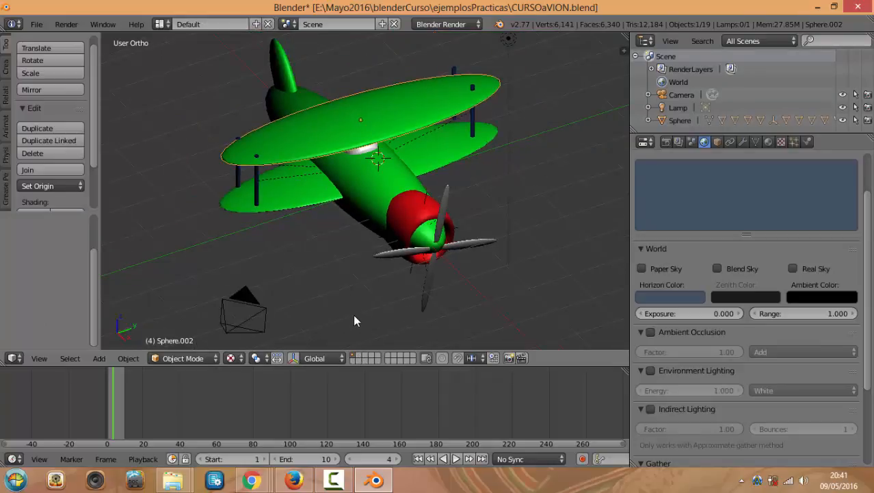
scroll(363, 321, up, 3)
middle_drag(358, 301, 384, 290)
scroll(384, 296, up, 3)
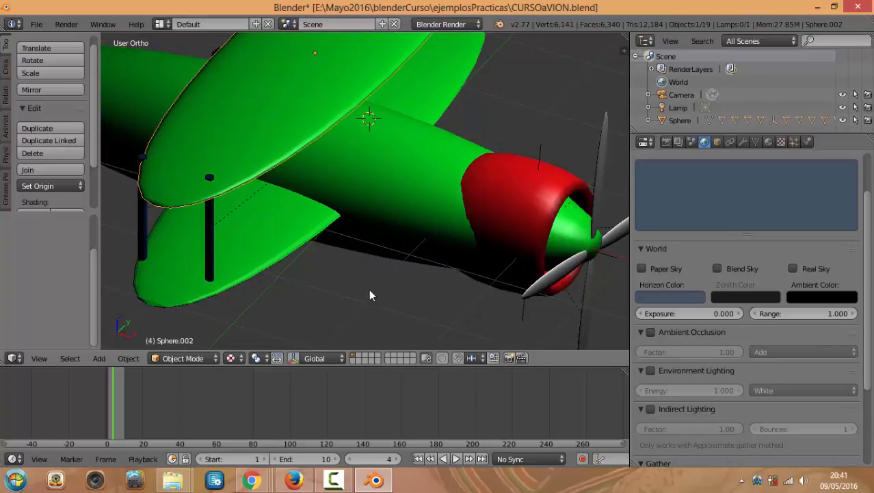
scroll(381, 295, down, 2)
scroll(373, 291, up, 4)
scroll(380, 292, down, 5)
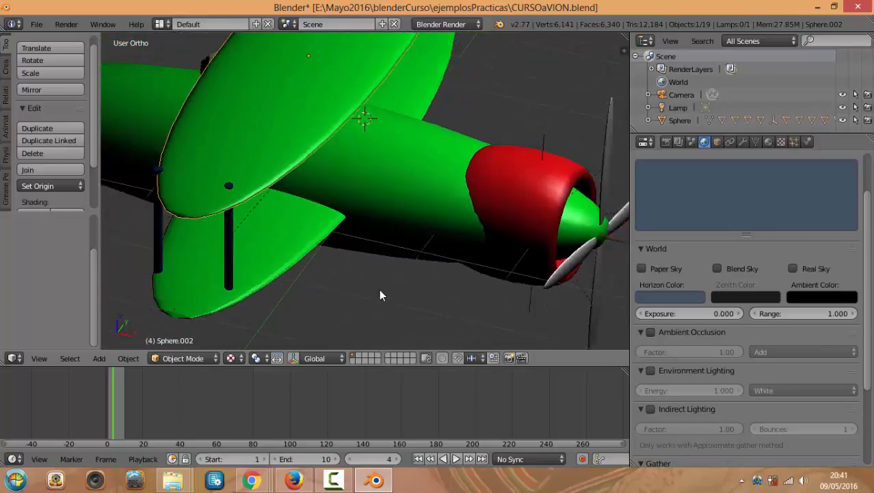
scroll(409, 288, down, 6)
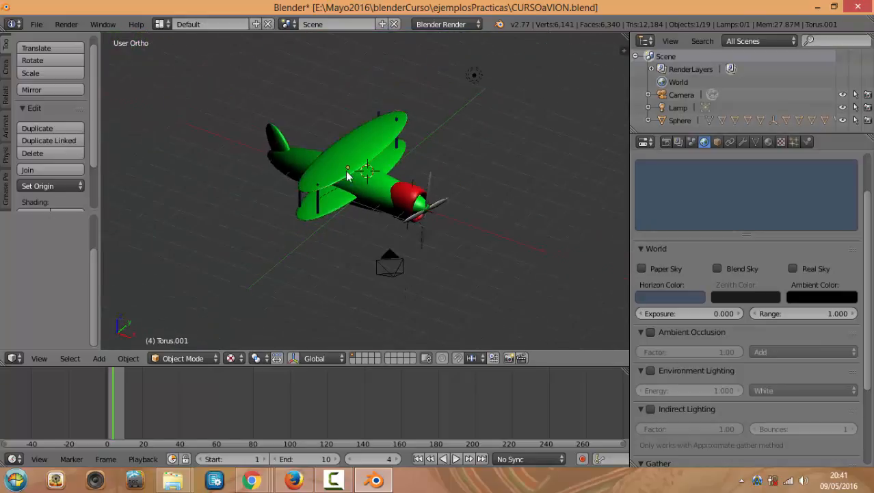
scroll(332, 185, up, 3)
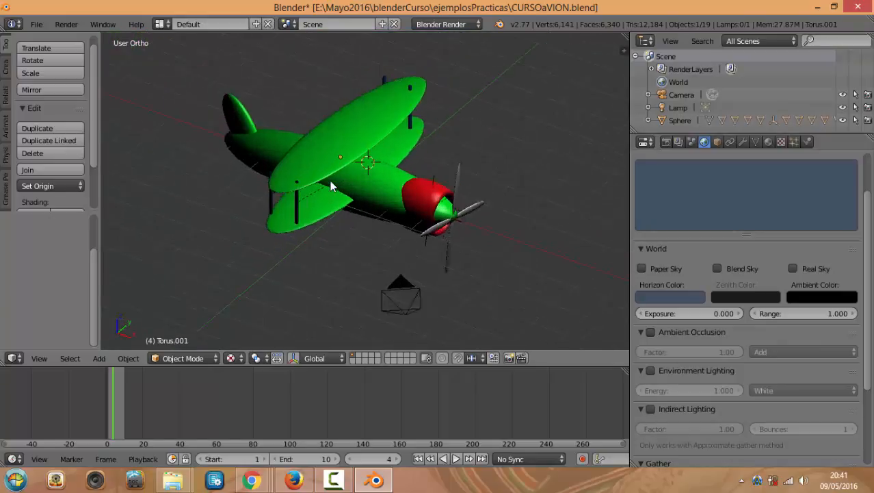
Select both wings and move them to a separate layer
shift+right_click(317, 216)
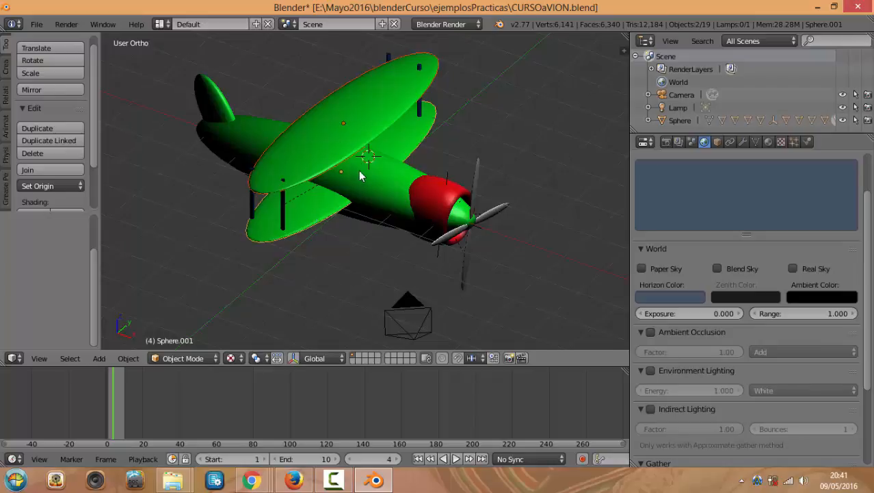
key(m)
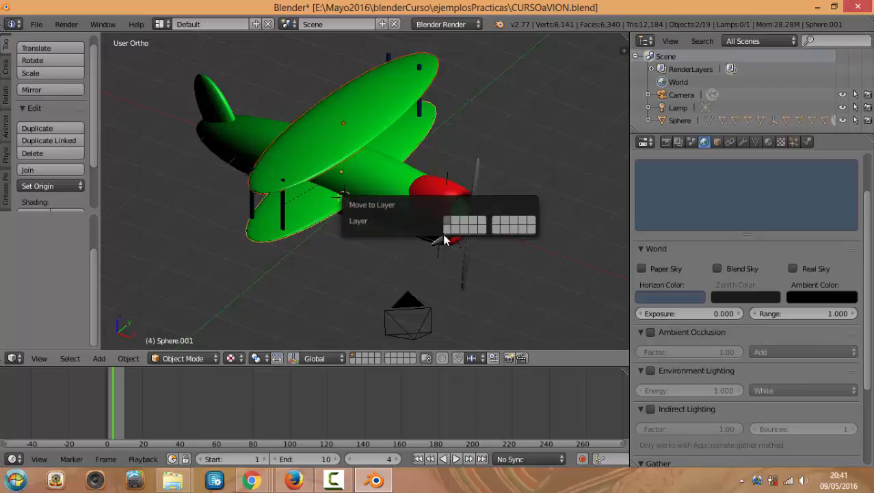
click(497, 227)
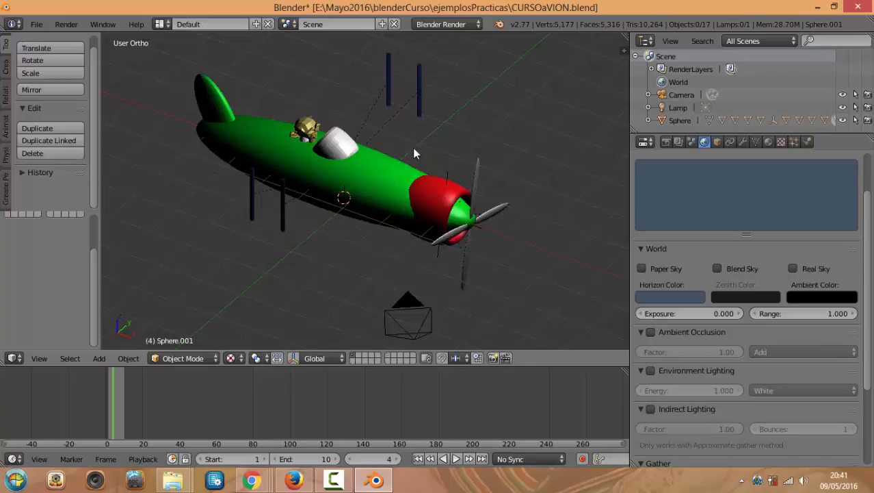
middle_drag(363, 179, 370, 224)
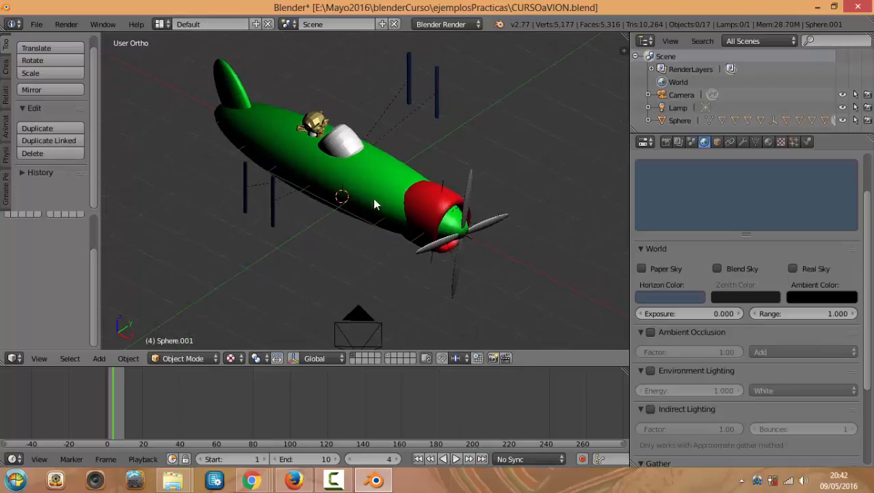
Toggle the plane's and wings' layers to compare them, leaving the wings hidden
shift+click(388, 358)
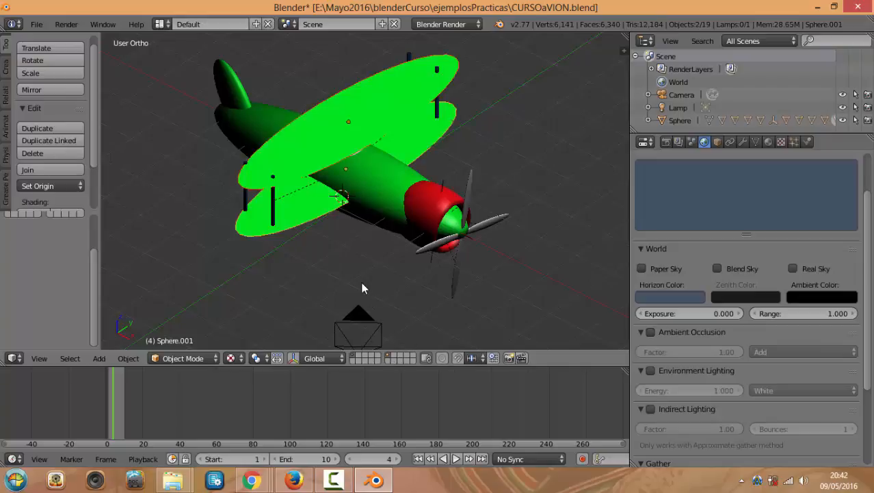
middle_drag(363, 289, 366, 243)
click(358, 361)
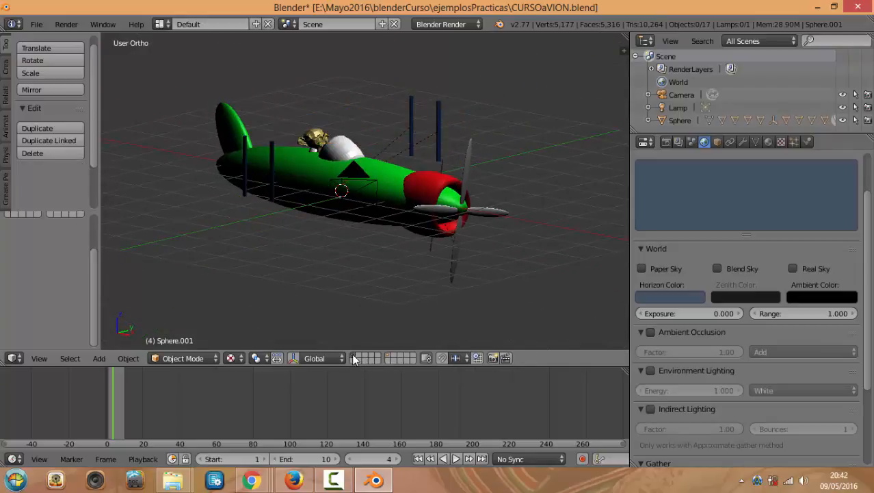
click(386, 354)
shift+click(353, 356)
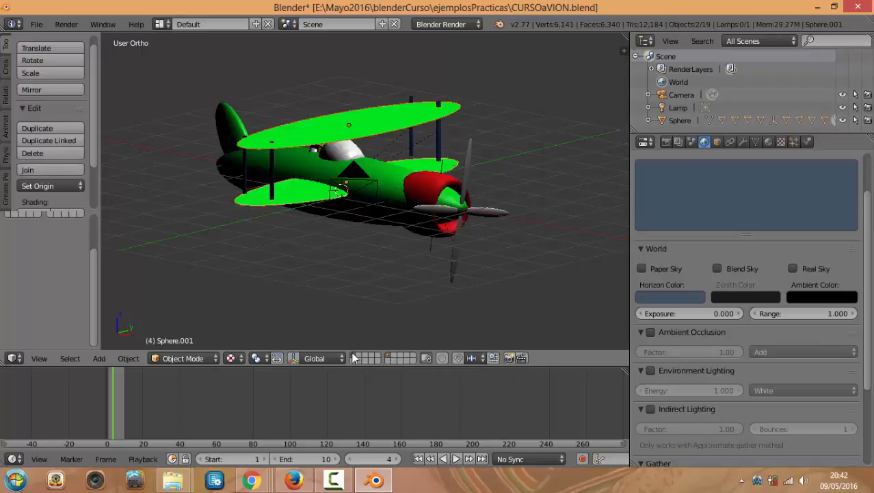
middle_drag(365, 265, 394, 336)
scroll(378, 324, up, 4)
middle_drag(304, 274, 339, 288)
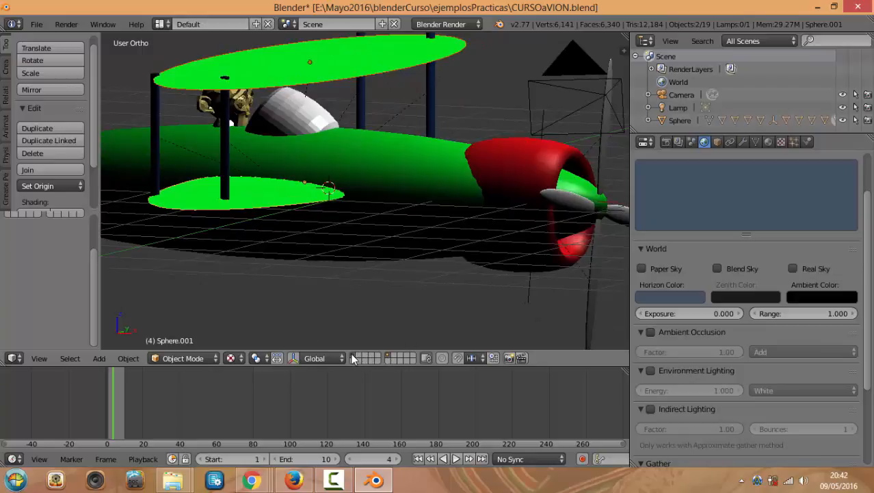
click(362, 359)
scroll(379, 274, down, 4)
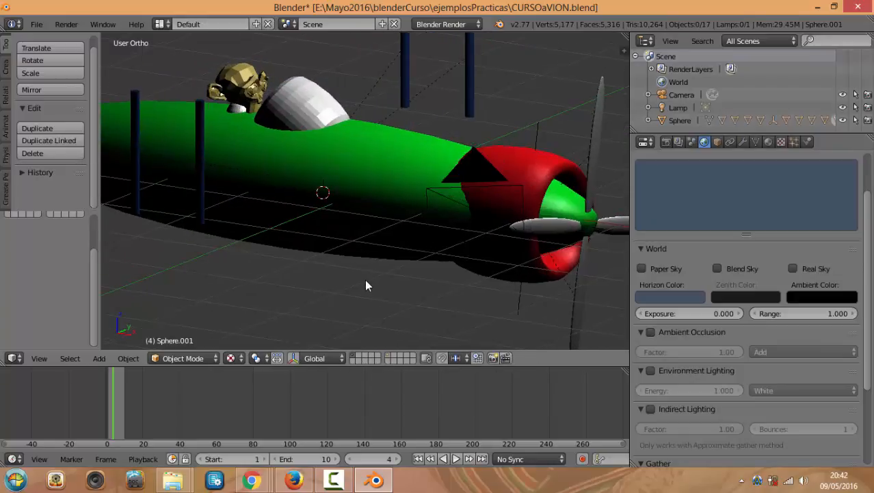
Render the scene with the wings hidden
key(F12)
scroll(343, 248, up, 2)
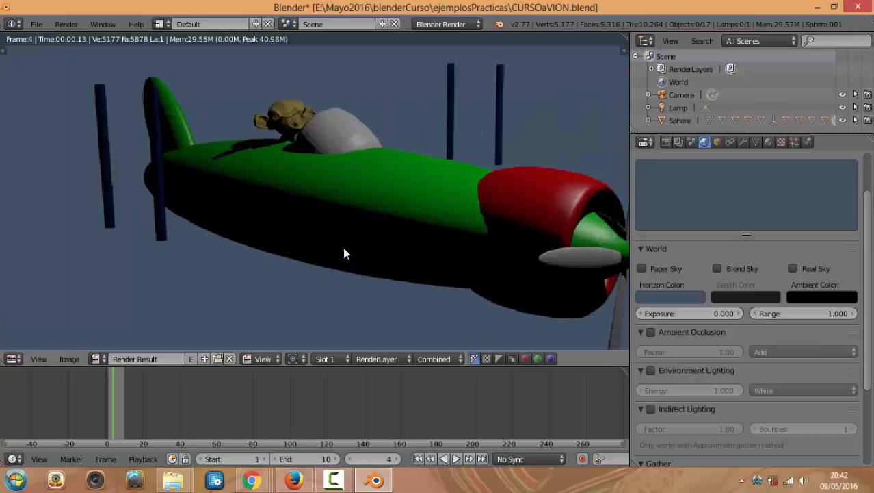
scroll(343, 247, down, 1)
key(Escape)
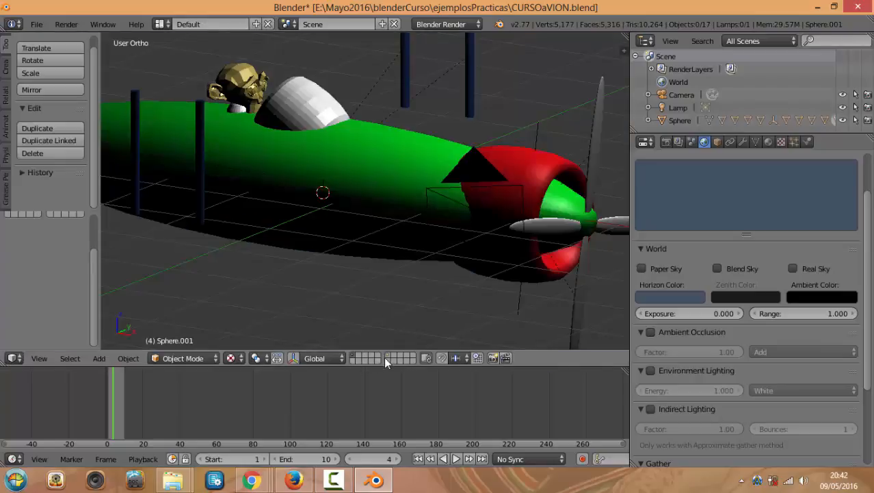
Show the green wings' layer again and render the complete biplane
shift+click(388, 357)
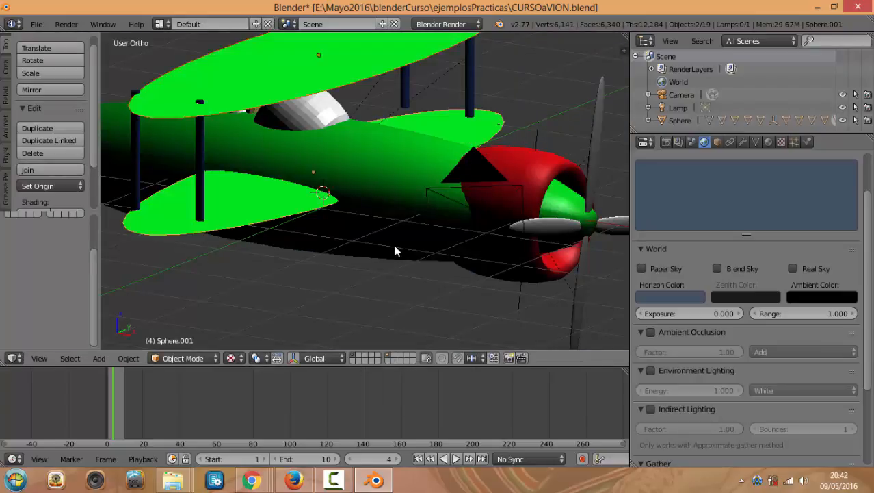
key(F12)
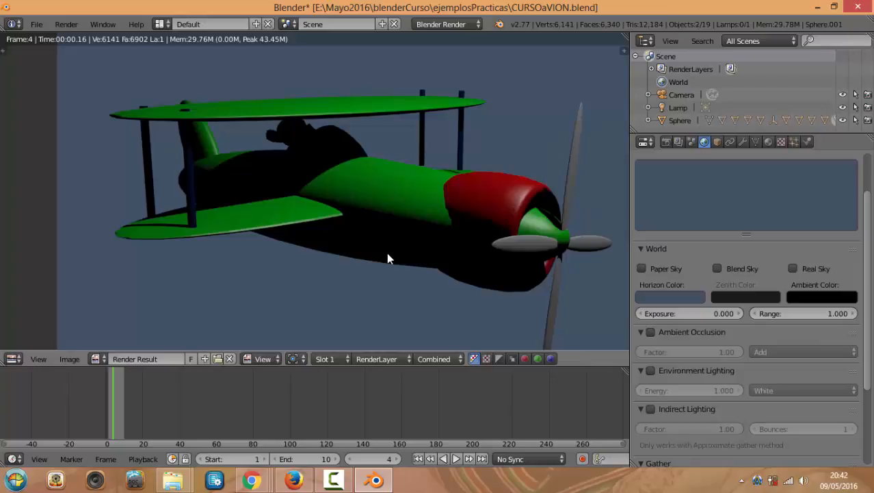
key(Escape)
scroll(378, 234, down, 3)
middle_drag(380, 236, 445, 245)
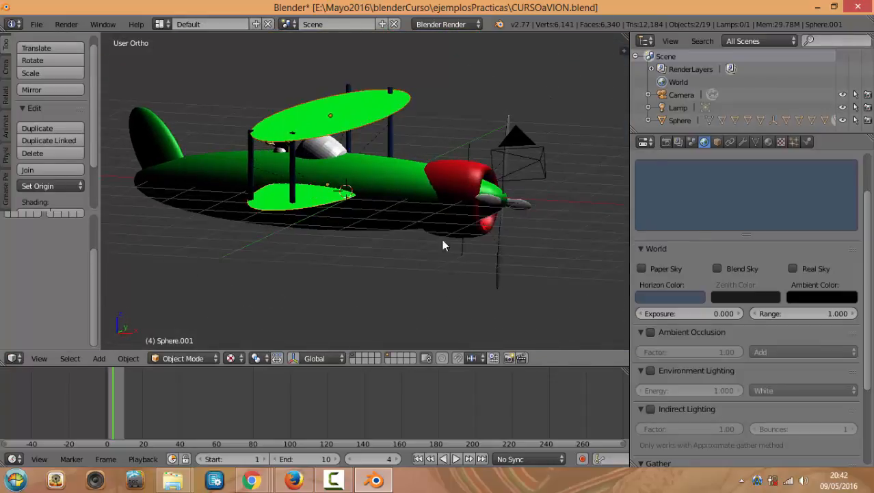
Change the Lamp's type to Sun and render a test image
click(686, 107)
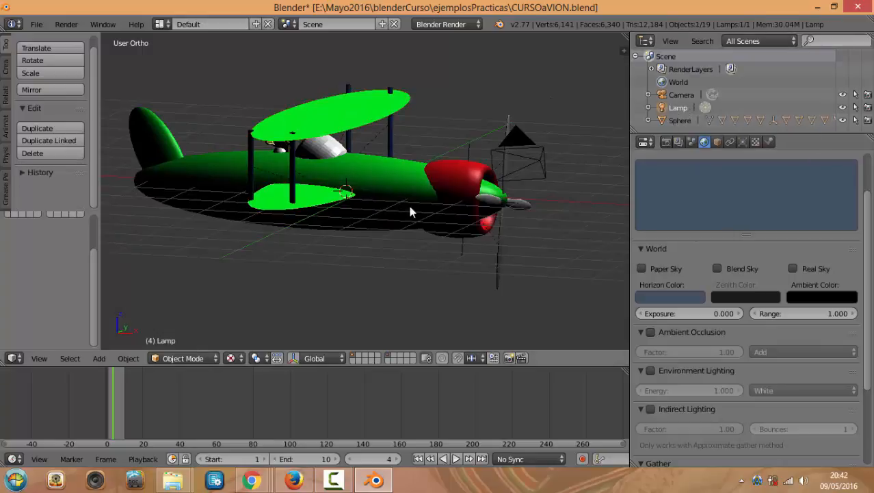
scroll(437, 178, down, 4)
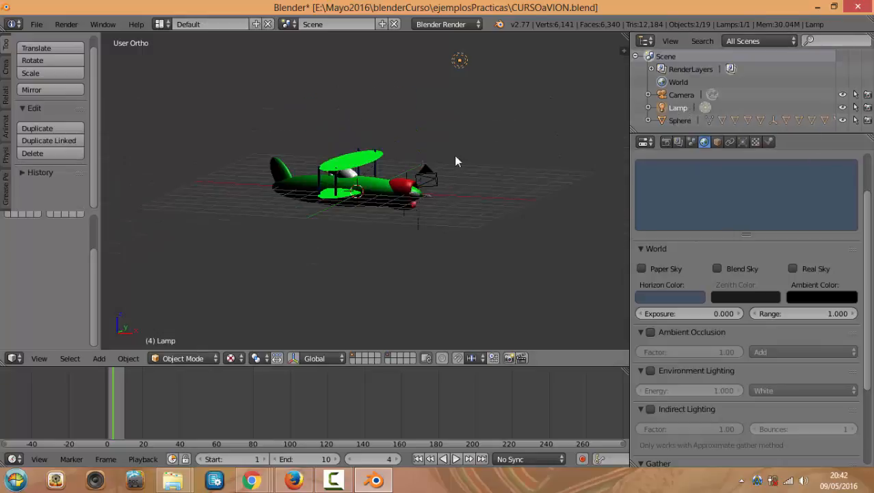
click(742, 142)
click(708, 326)
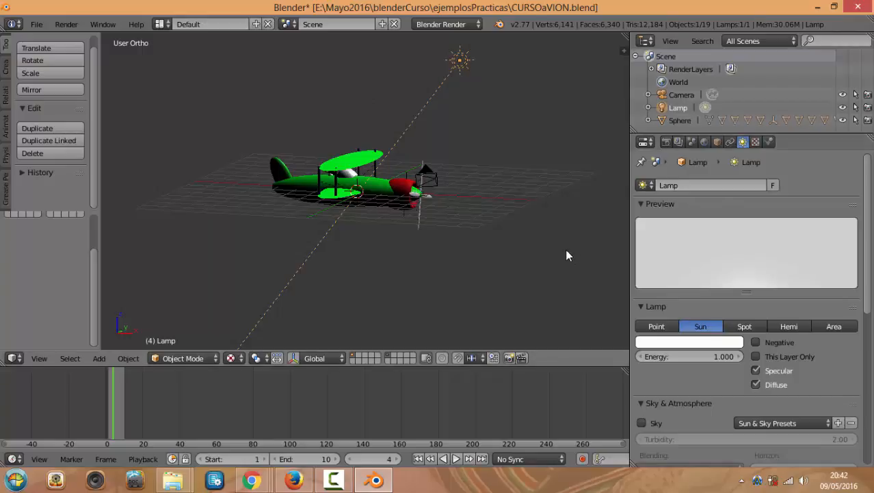
key(F12)
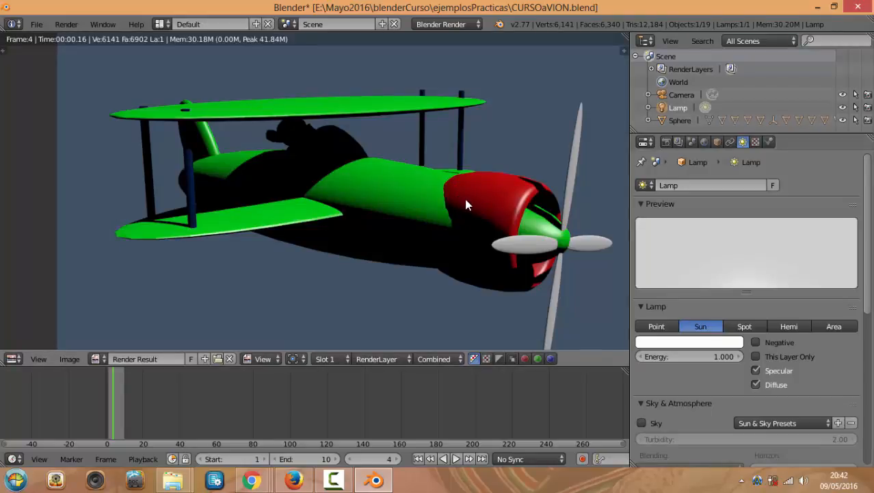
key(Escape)
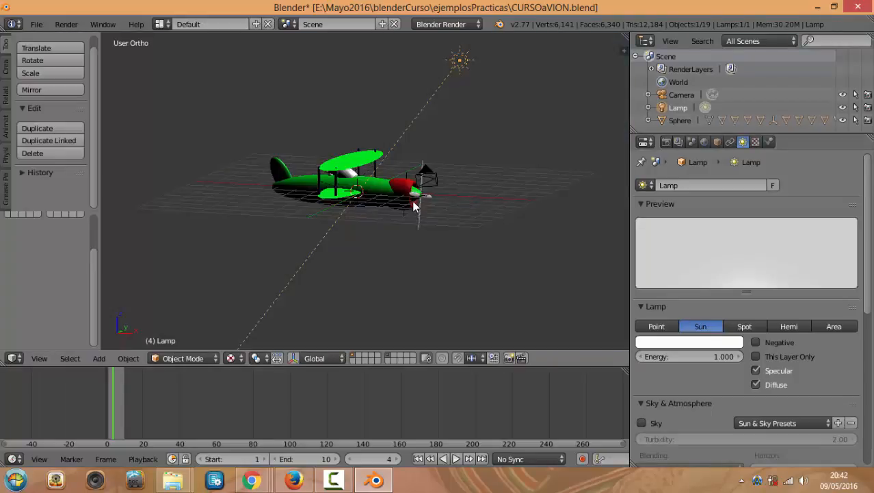
Move and rotate the sun lamp in Top and Front views, then render
key(KP_7)
key(g)
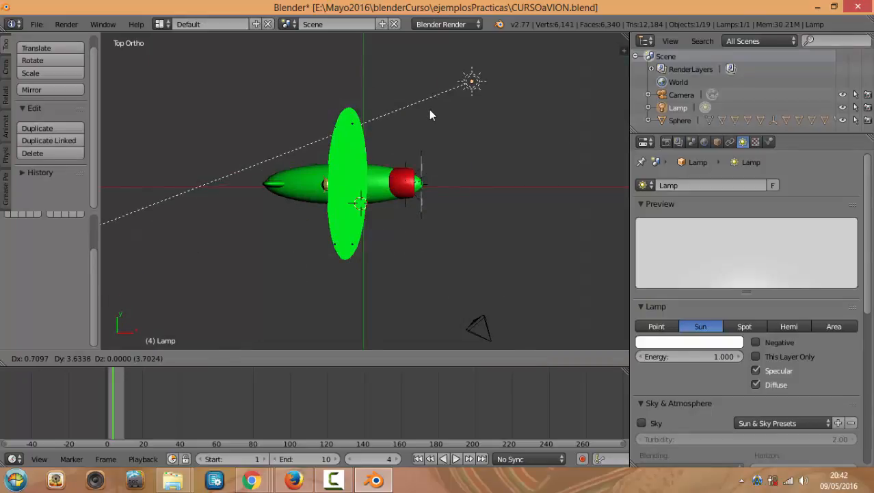
click(428, 110)
key(r)
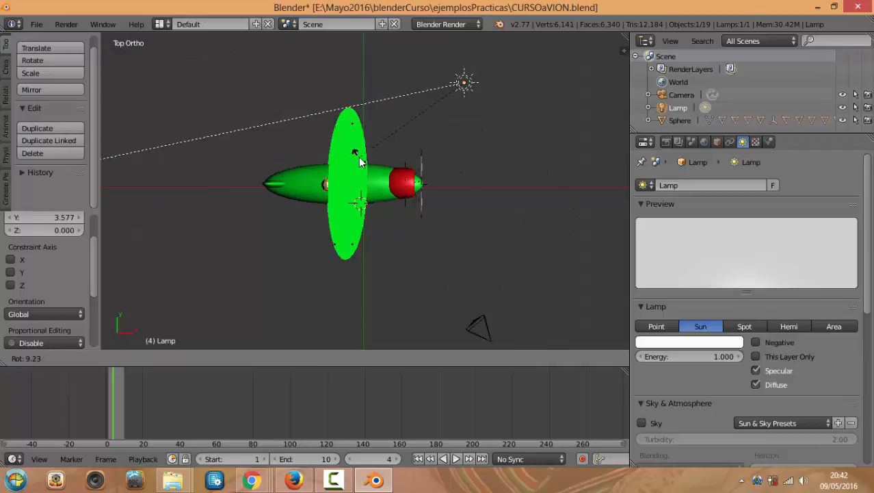
click(352, 142)
middle_drag(352, 142, 372, 159)
key(KP_1)
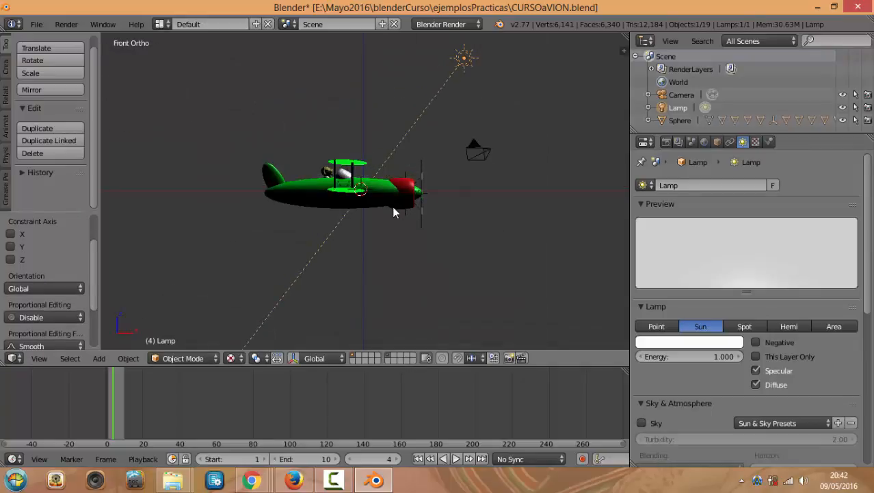
key(r)
click(331, 128)
key(F12)
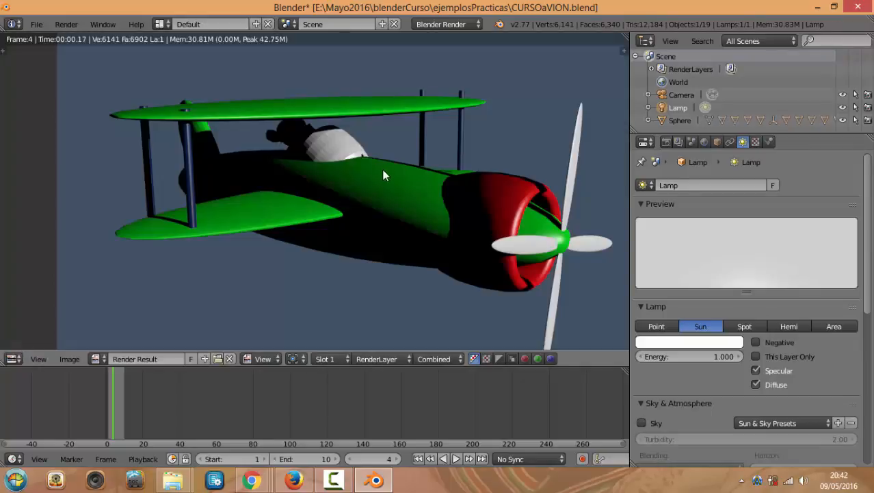
key(Escape)
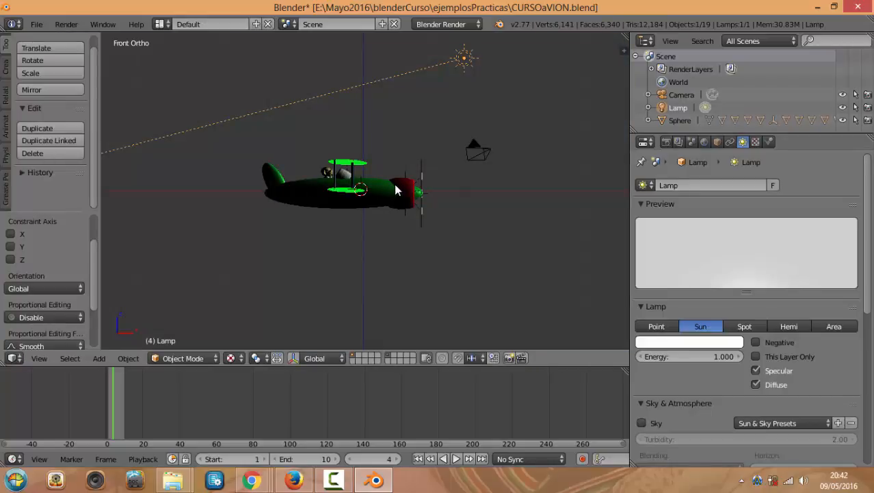
Lower the sun lamp closer to the plane, re-aim it and render again
key(g)
click(401, 232)
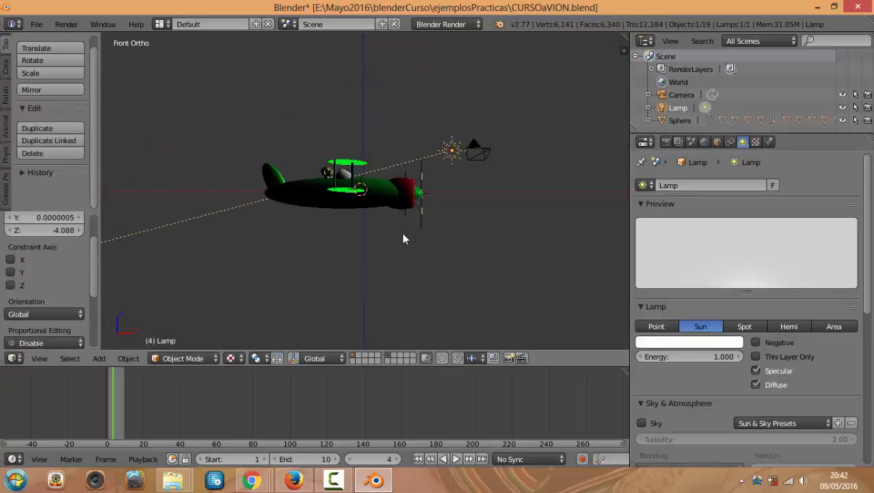
key(r)
click(358, 226)
key(KP_7)
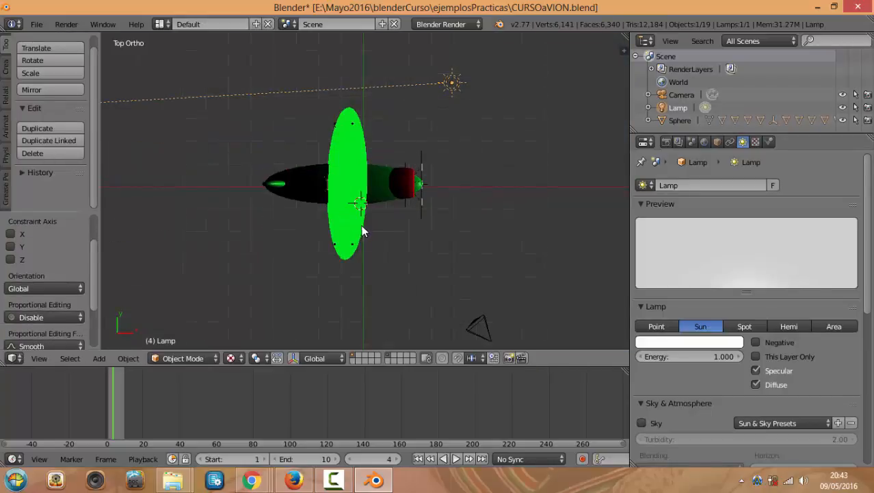
key(F12)
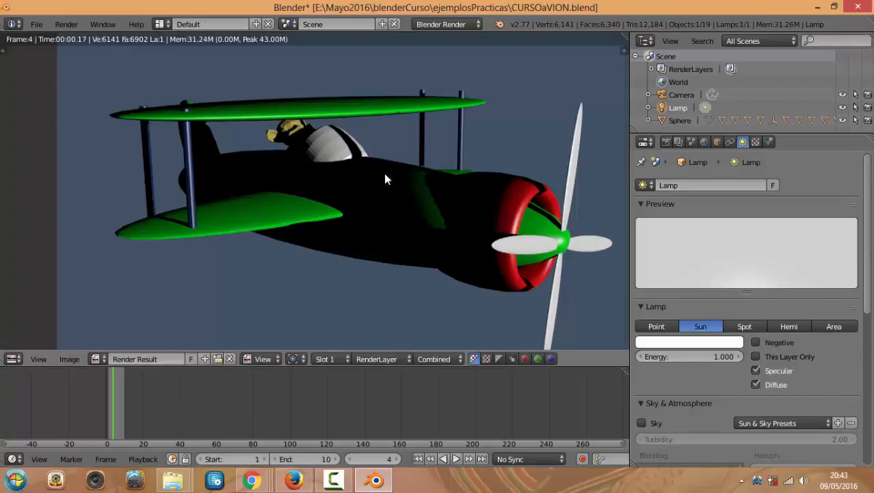
key(Escape)
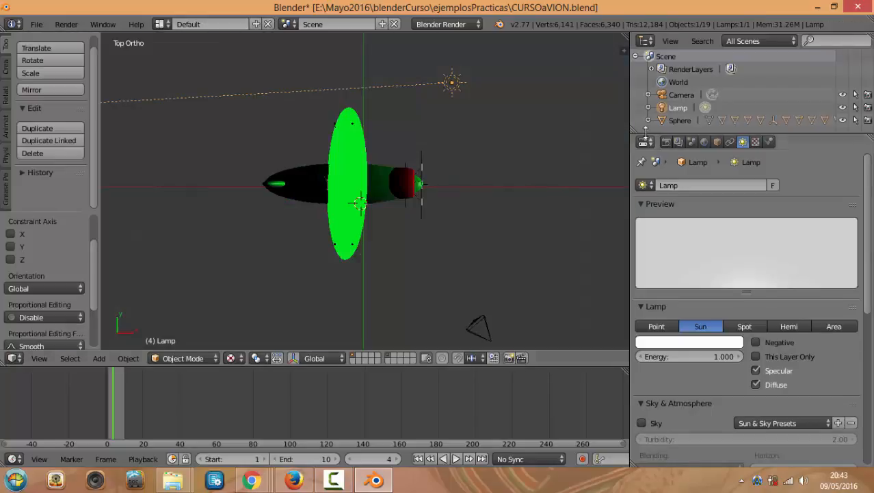
click(705, 142)
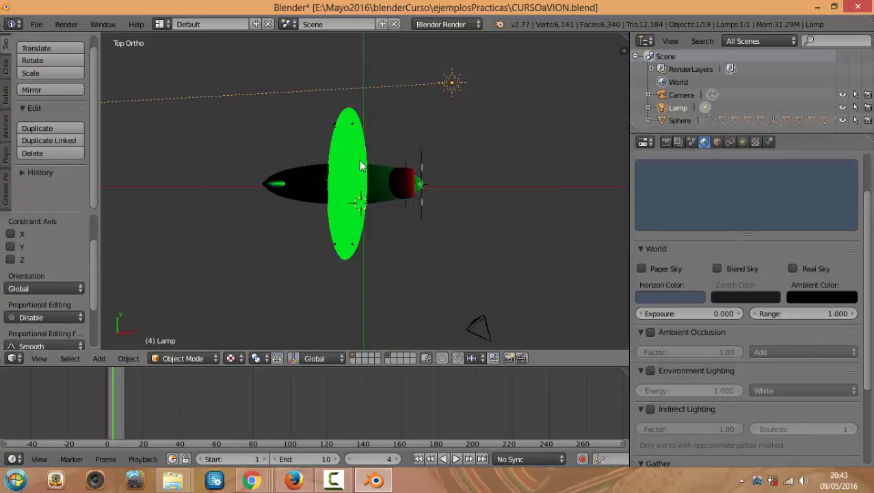
Render from the camera, enable Ambient Occlusion, lower its factor from 1.00 to 0.46 and re-render
middle_drag(489, 237, 505, 203)
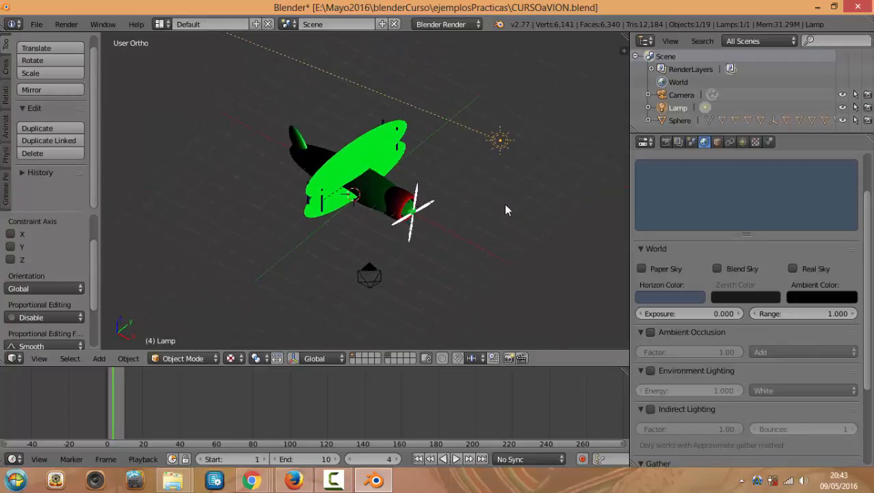
scroll(504, 203, up, 2)
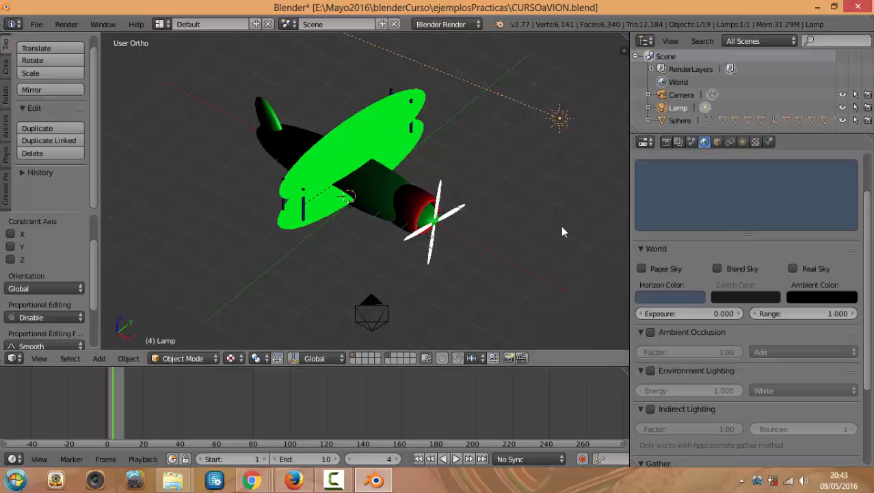
key(KP_0)
key(F12)
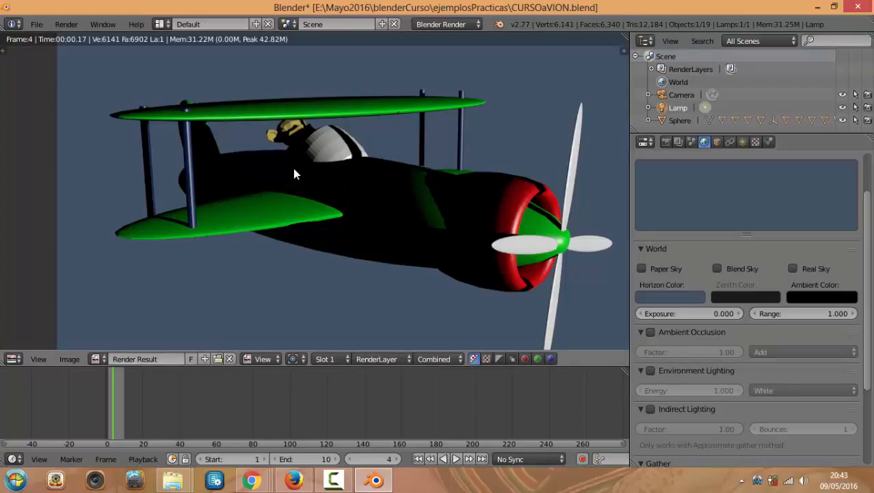
click(647, 331)
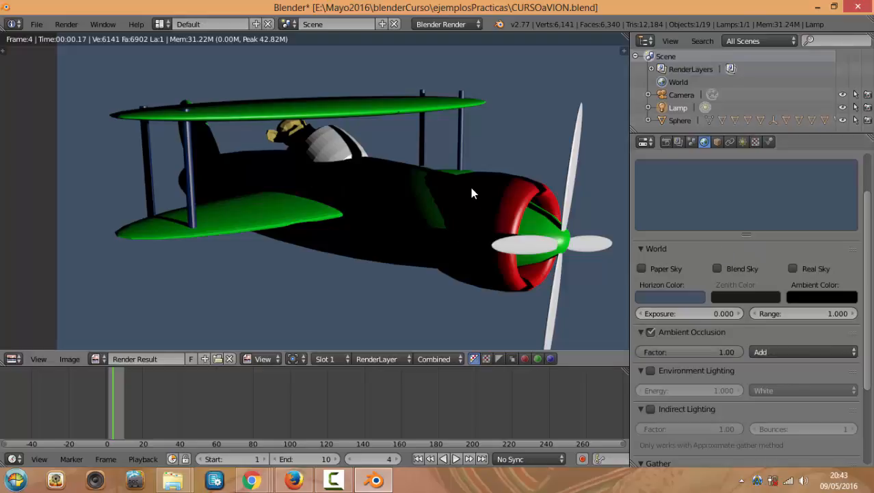
key(F12)
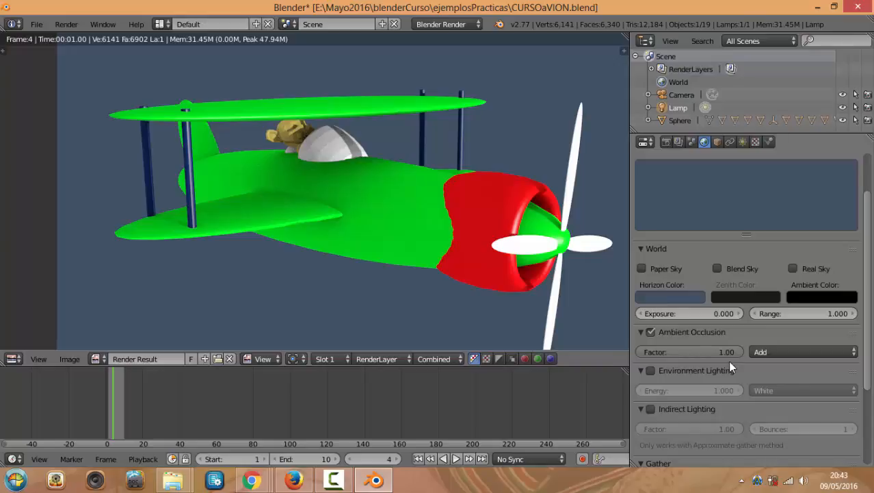
drag(736, 354, 684, 355)
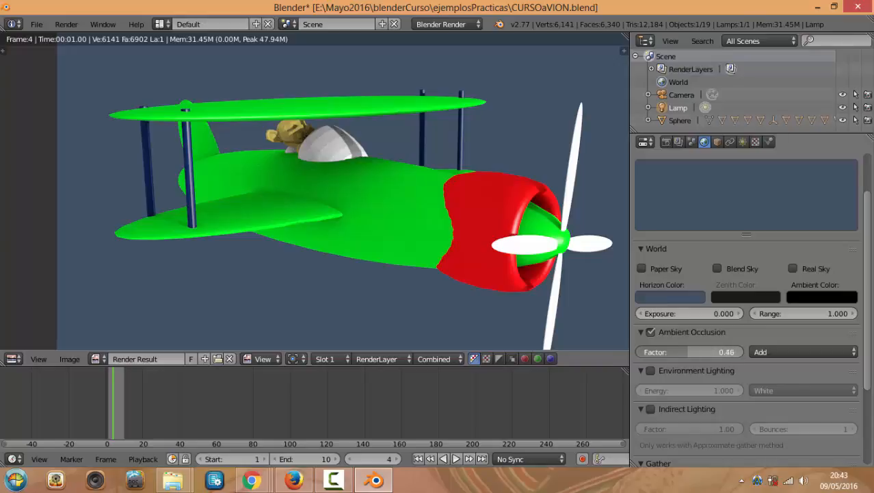
key(F12)
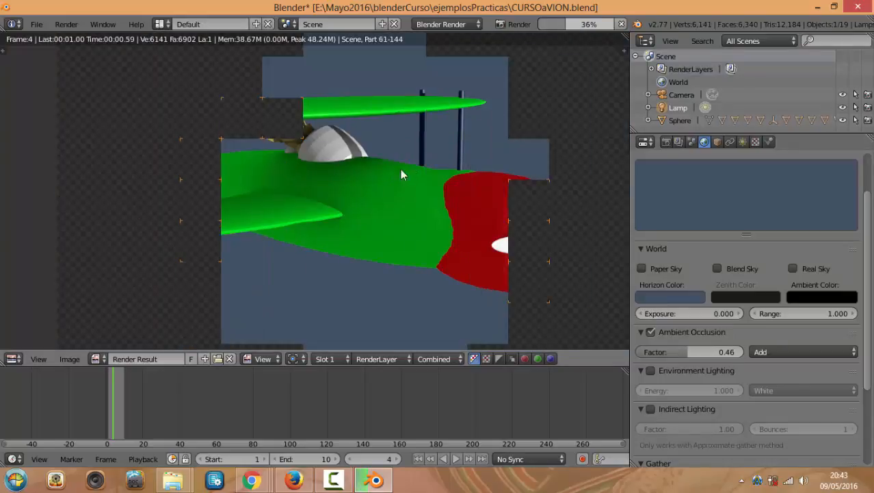
key(Escape)
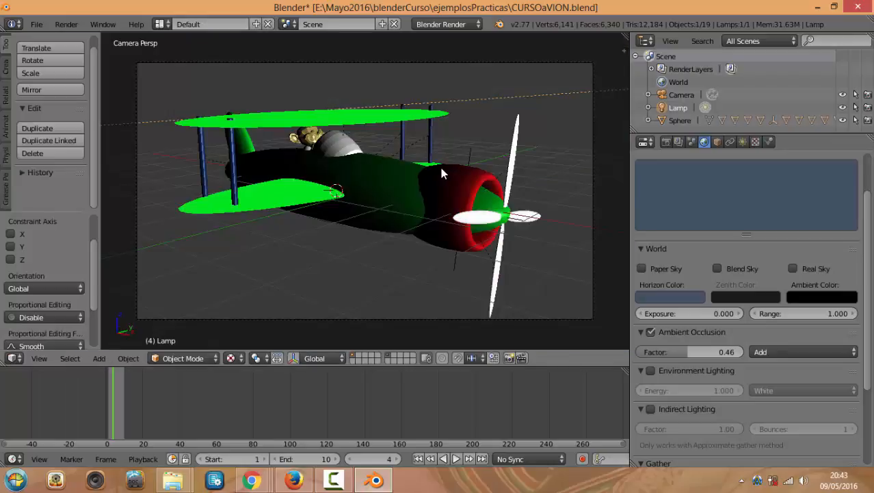
Leave the camera view, enlarge the 3D view and switch to Solid shading
middle_drag(442, 173, 479, 177)
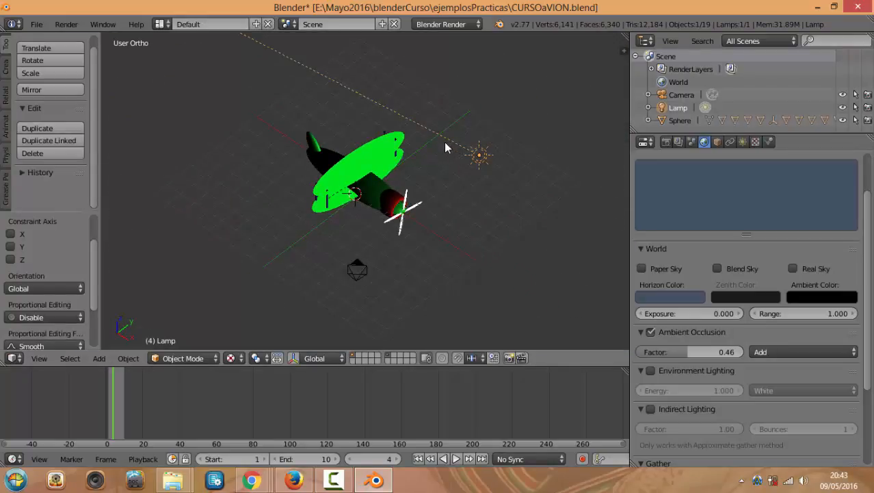
middle_drag(441, 190, 552, 179)
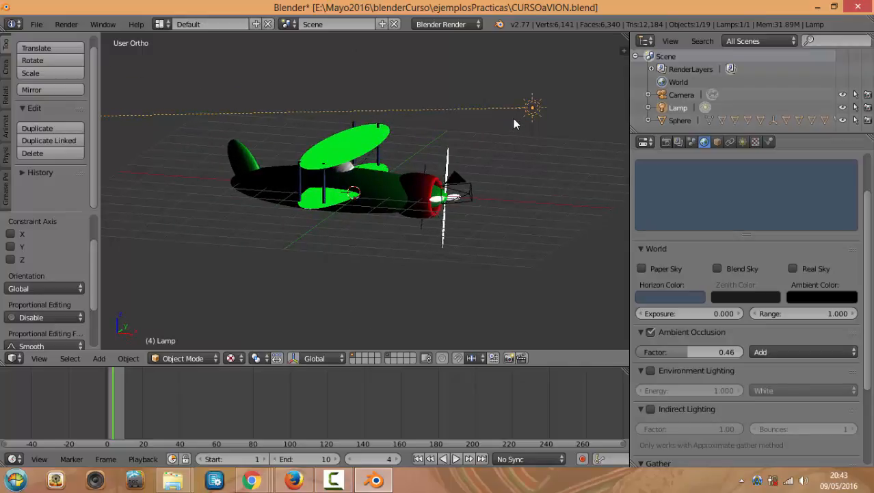
drag(631, 161, 729, 164)
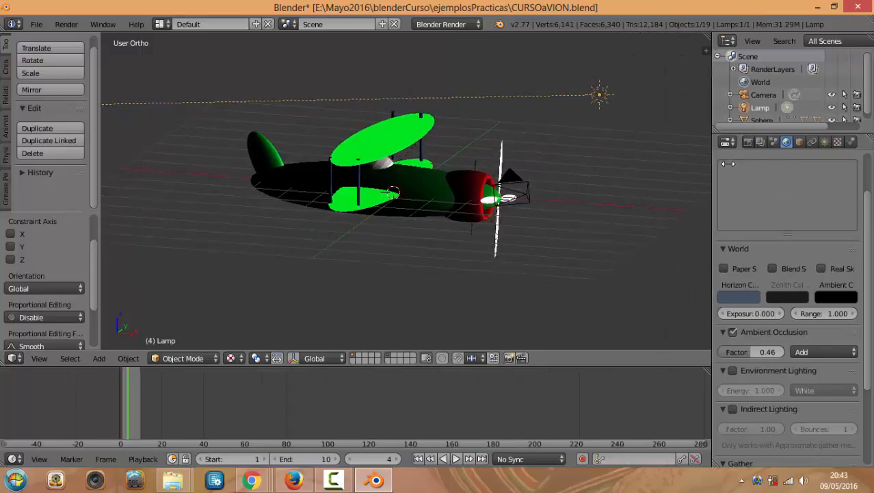
mouse_move(599, 154)
middle_down()
mouse_move(582, 187)
mouse_move(557, 190)
mouse_move(592, 189)
middle_up()
click(232, 358)
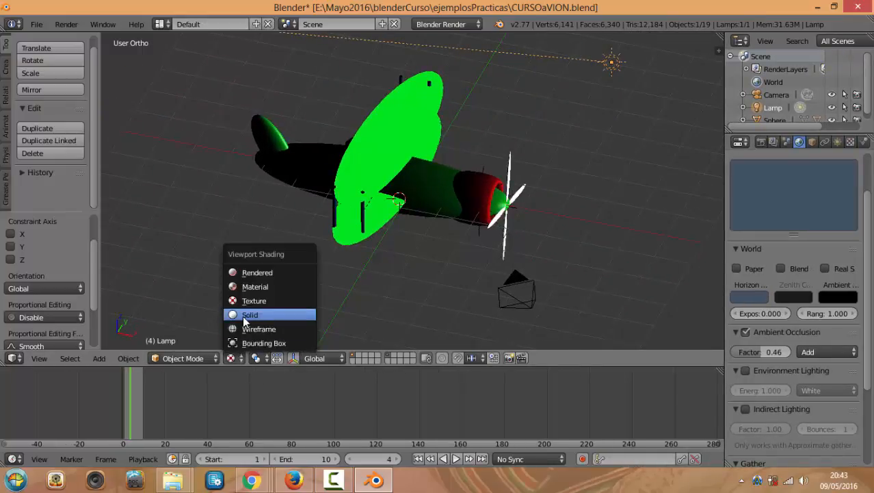
click(248, 316)
Widen the Properties panel and show the Lamp's Object properties
mouse_move(364, 270)
middle_down()
mouse_move(391, 201)
mouse_move(343, 250)
mouse_move(382, 239)
middle_up()
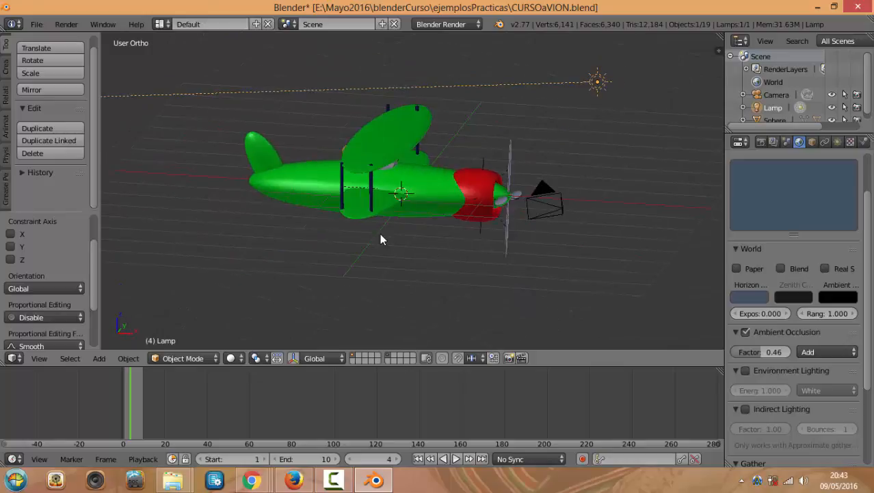
drag(726, 167, 638, 171)
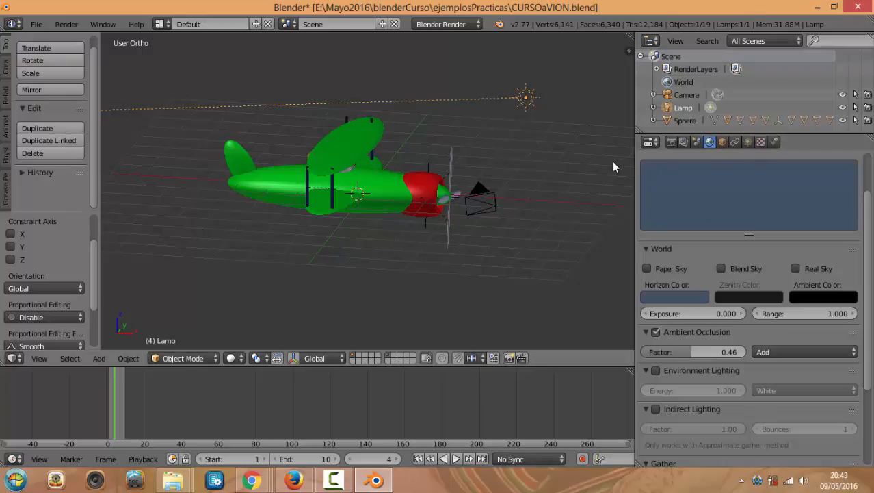
click(722, 142)
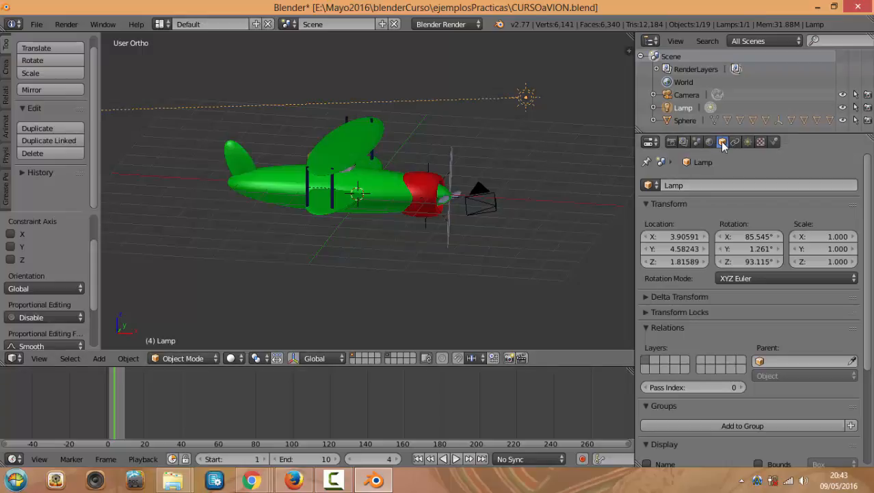
Rename the fuselage object from Sphere to 'avion' and open the N properties shelf
click(701, 185)
click(410, 195)
right_click(371, 185)
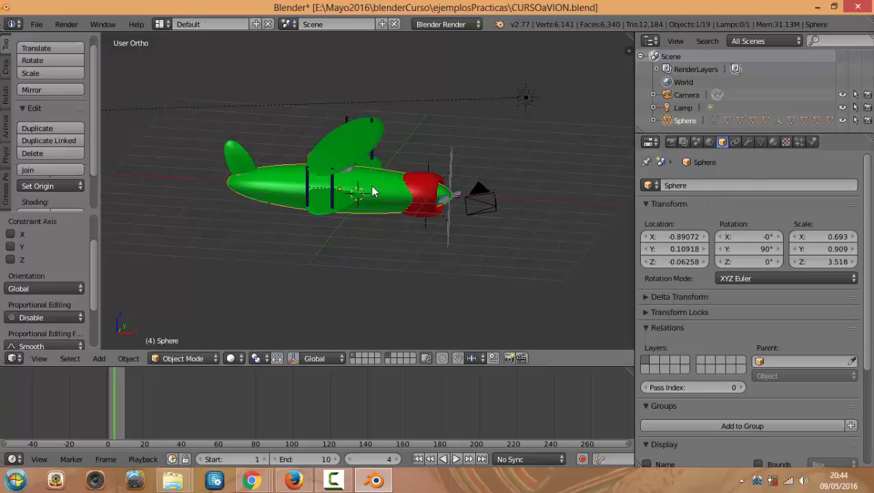
click(704, 185)
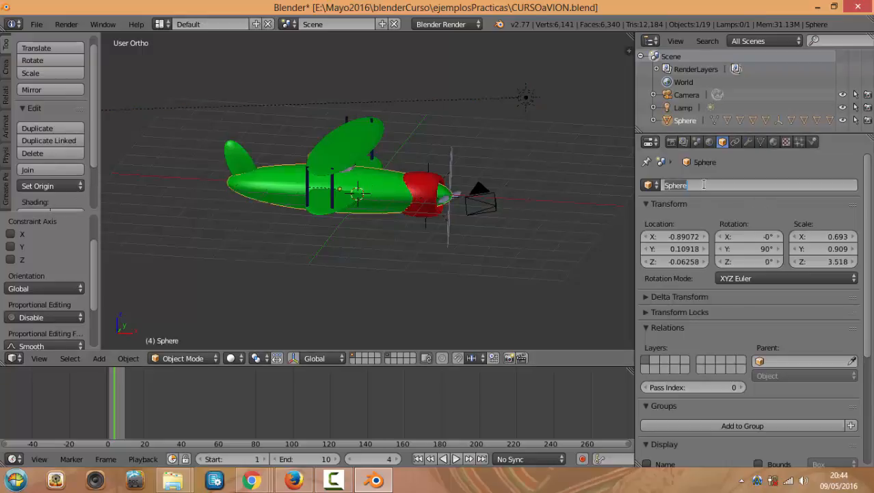
text(avion)
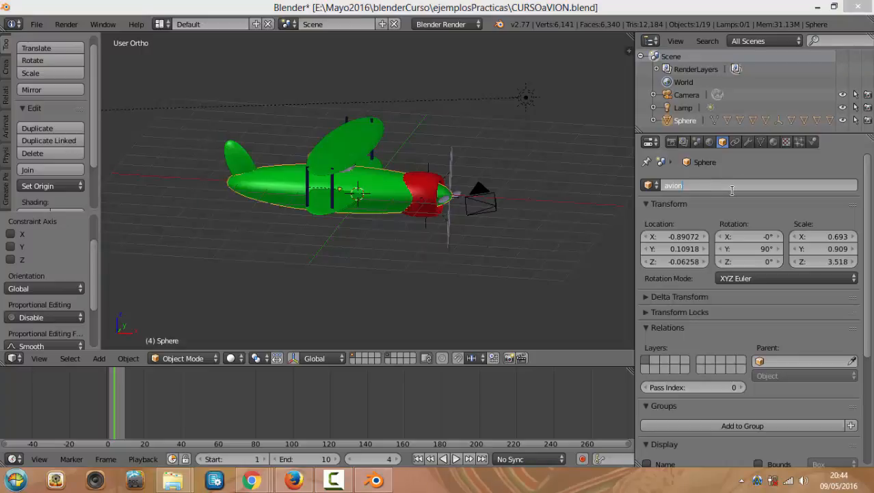
key(Return)
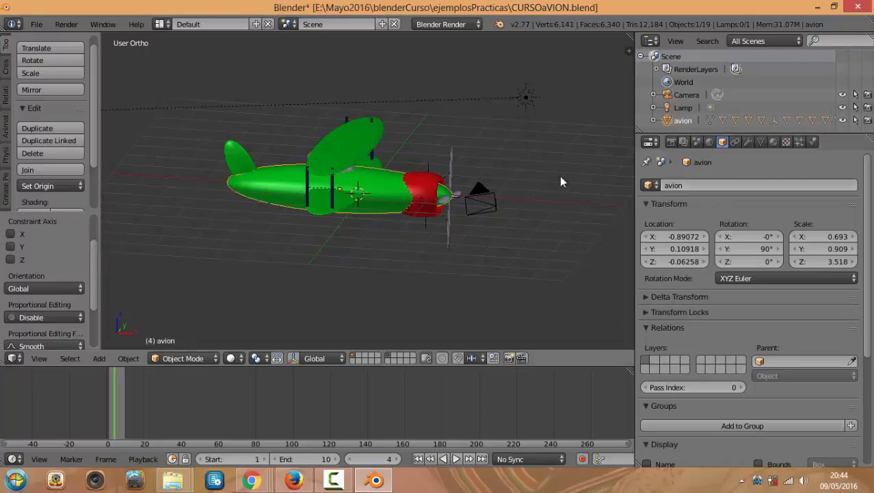
key(n)
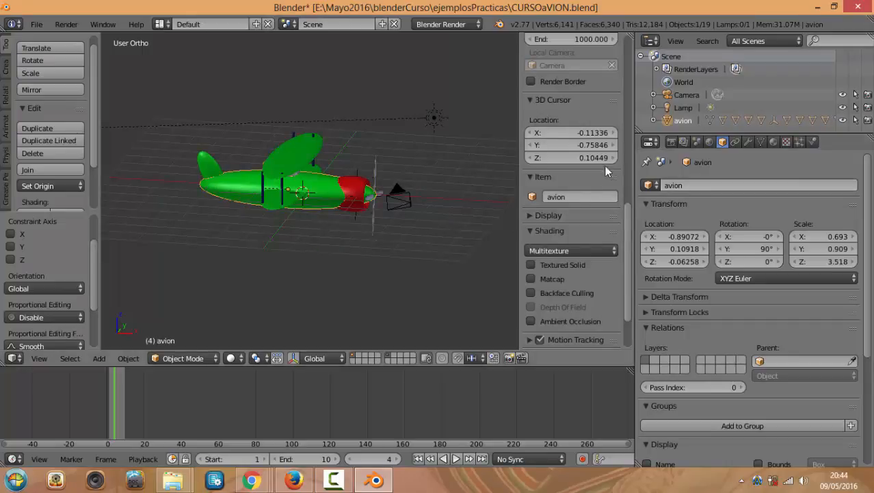
click(556, 195)
click(629, 224)
click(625, 41)
key(n)
key(n)
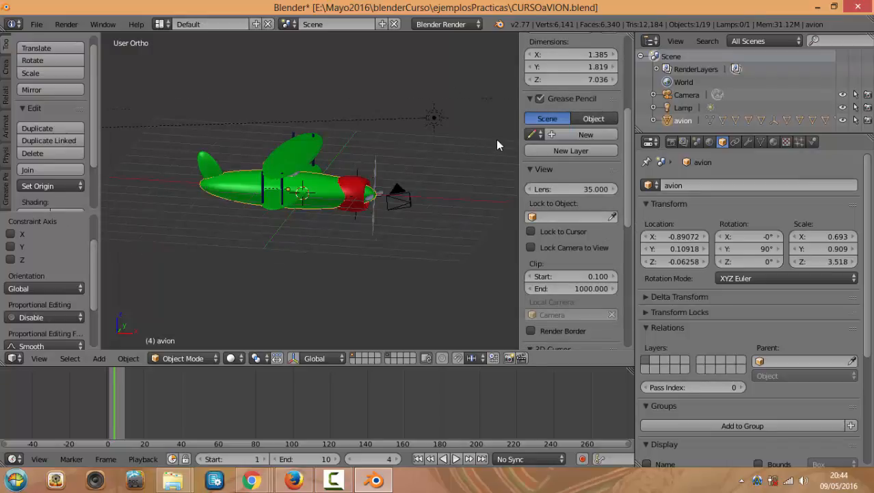
scroll(597, 188, down, 5)
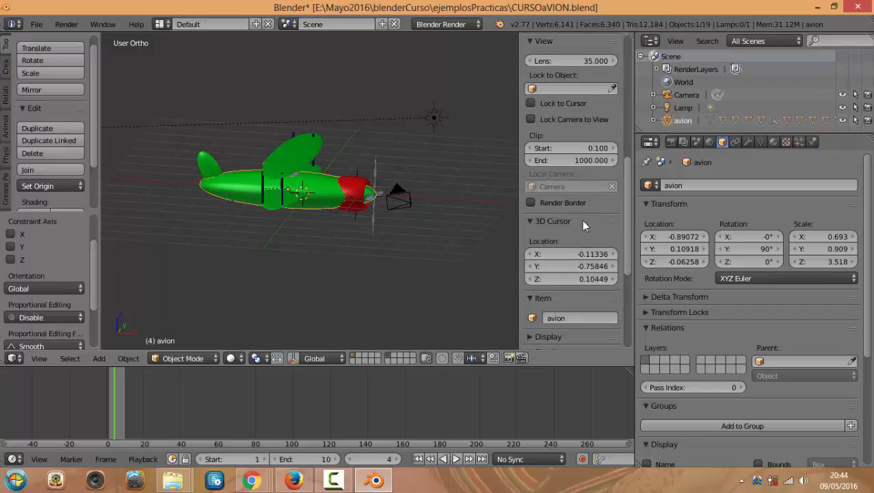
scroll(589, 193, up, 5)
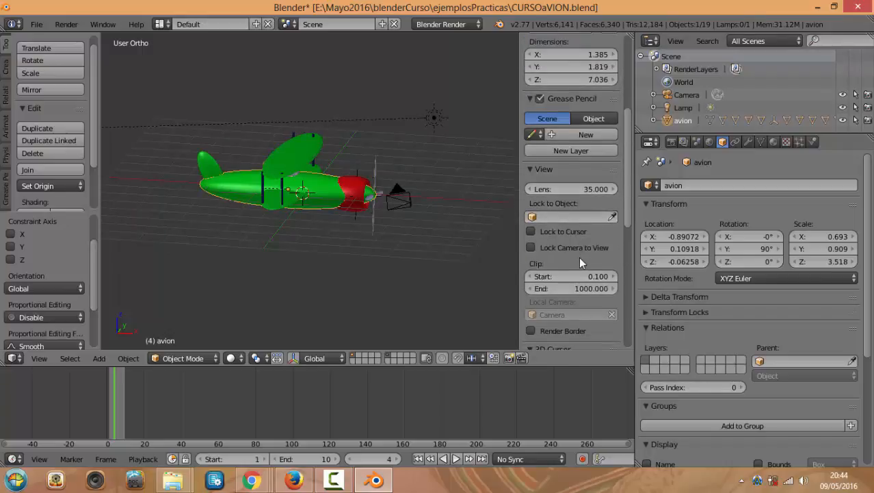
scroll(579, 257, down, 5)
click(580, 240)
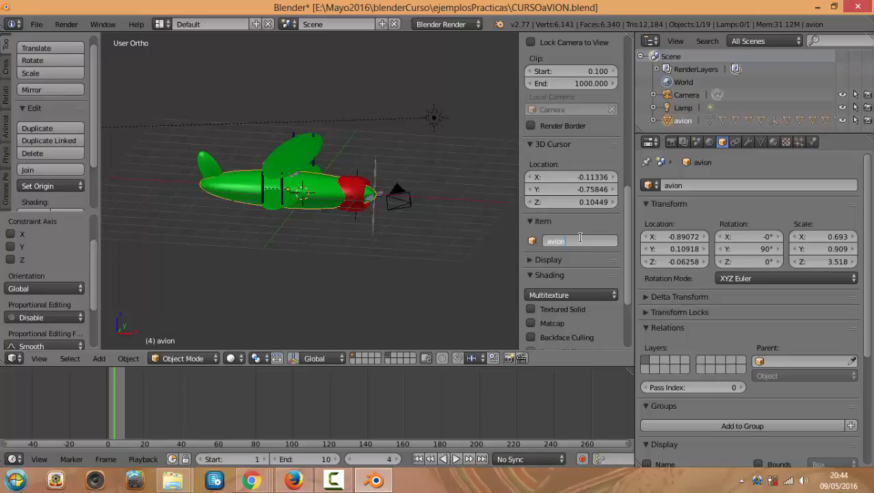
right_click(305, 151)
right_click(310, 159)
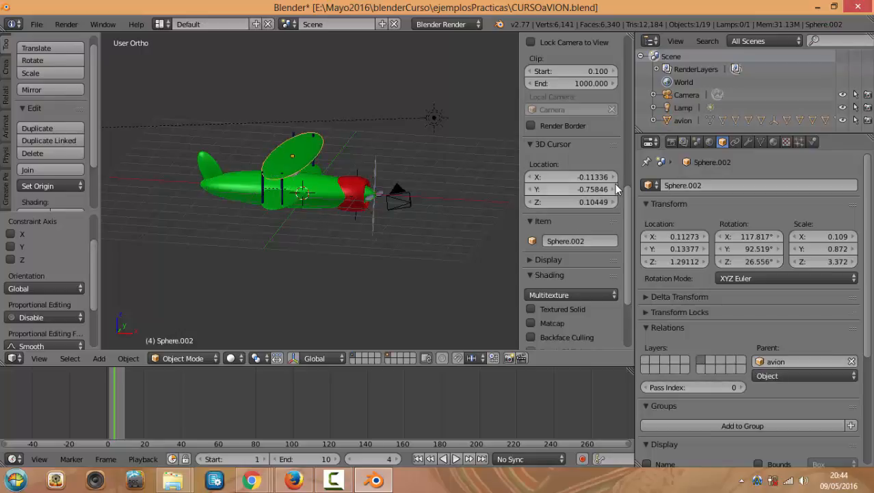
drag(628, 198, 623, 48)
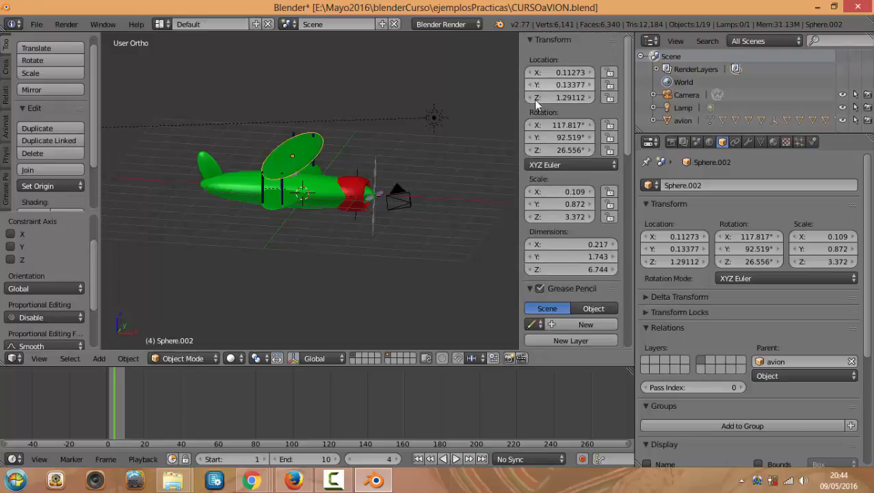
right_click(328, 185)
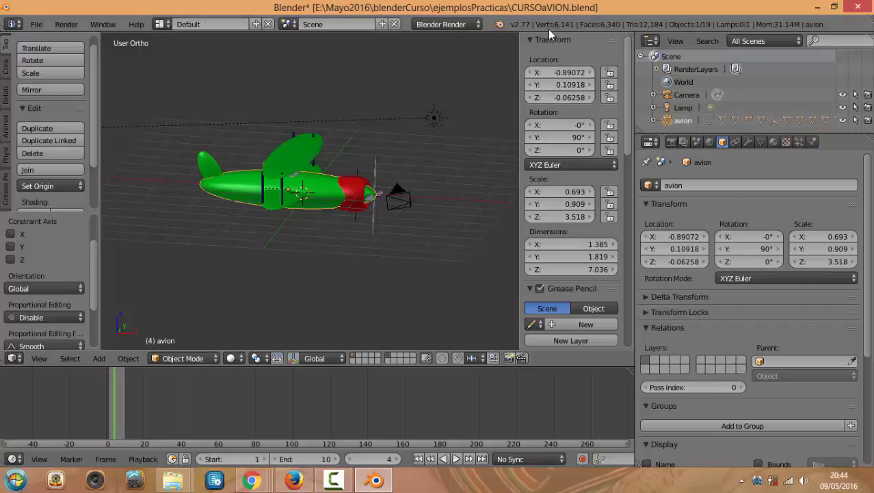
Try editing the fuselage's X location, cancelling to keep -0.89072
click(568, 72)
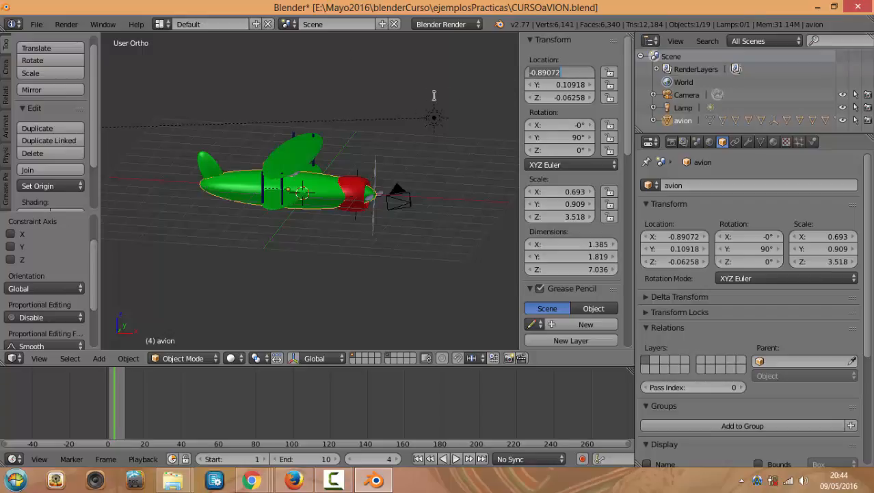
click(548, 72)
click(565, 75)
key(BackSpace)
key(Escape)
click(565, 71)
drag(564, 73, 523, 72)
key(BackSpace)
key(Escape)
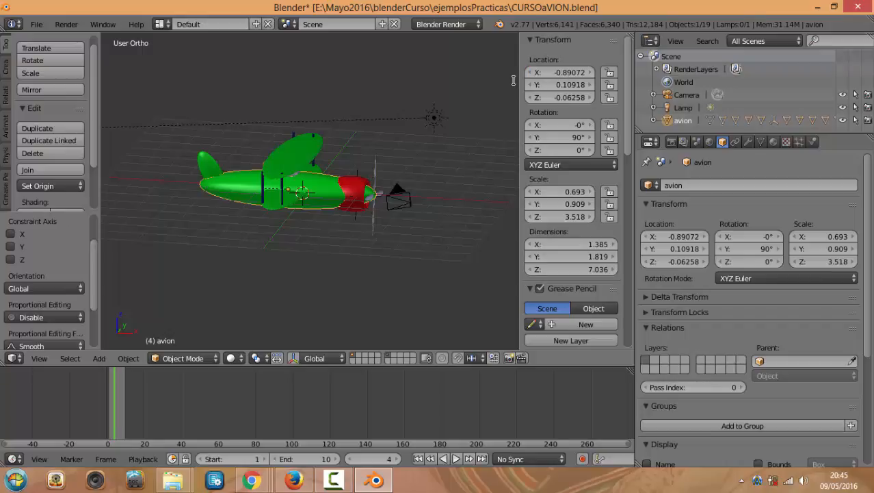
Reposition the 3D cursor and rewind the timeline to frame 0
click(355, 123)
middle_drag(286, 290, 333, 268)
scroll(328, 266, up, 4)
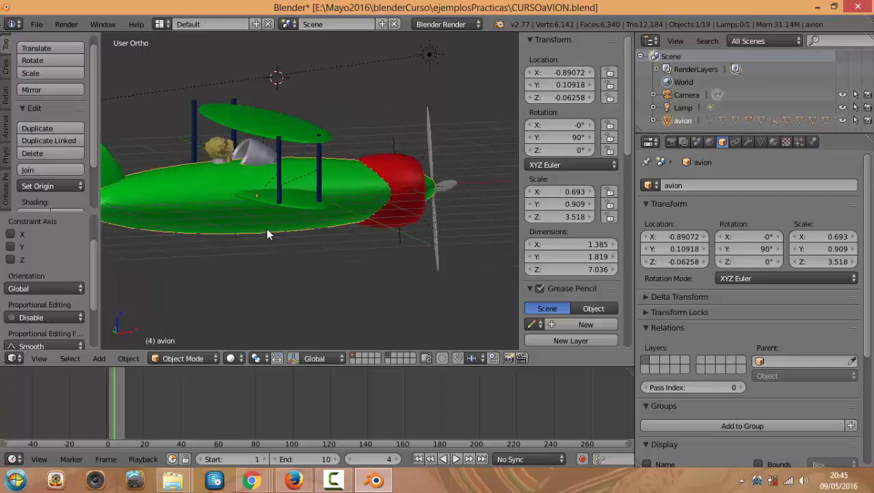
drag(131, 396, 106, 404)
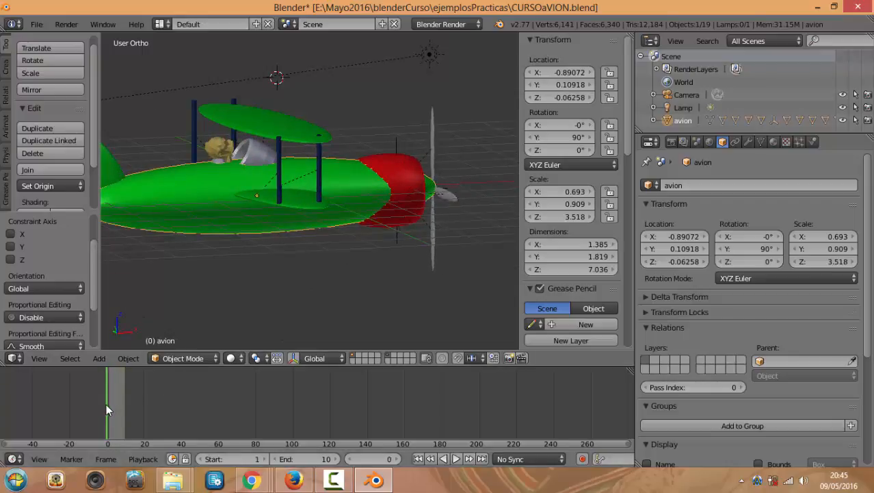
Switch the timeline to the Dope Sheet and delete all keyframes
click(14, 458)
click(42, 396)
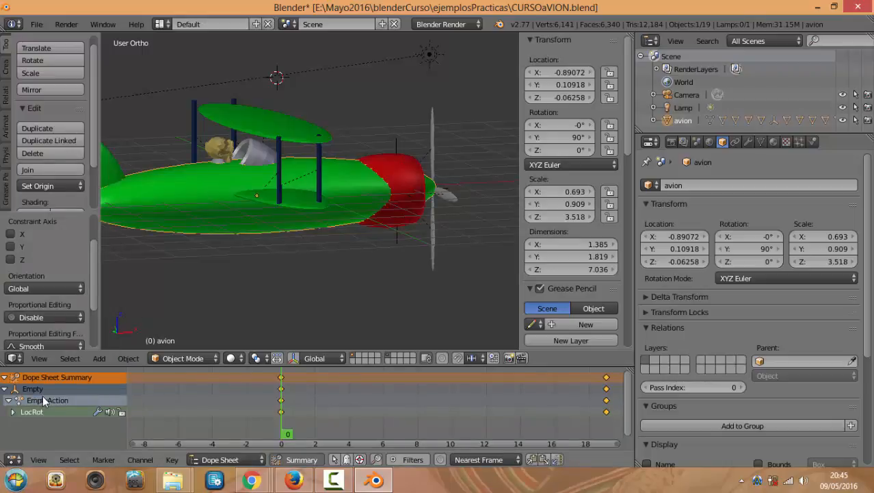
key(x)
click(285, 407)
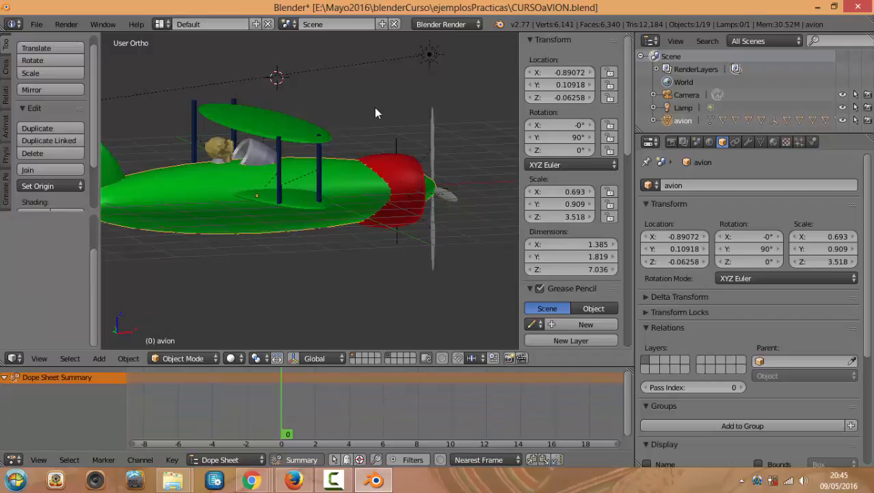
Test-move the upper wing and undo, then slide the avion fuselage to X -0.64072
middle_drag(375, 108, 359, 171)
right_click(277, 92)
mouse_move(557, 73)
mouse_down()
mouse_move(573, 73)
mouse_move(561, 73)
mouse_up()
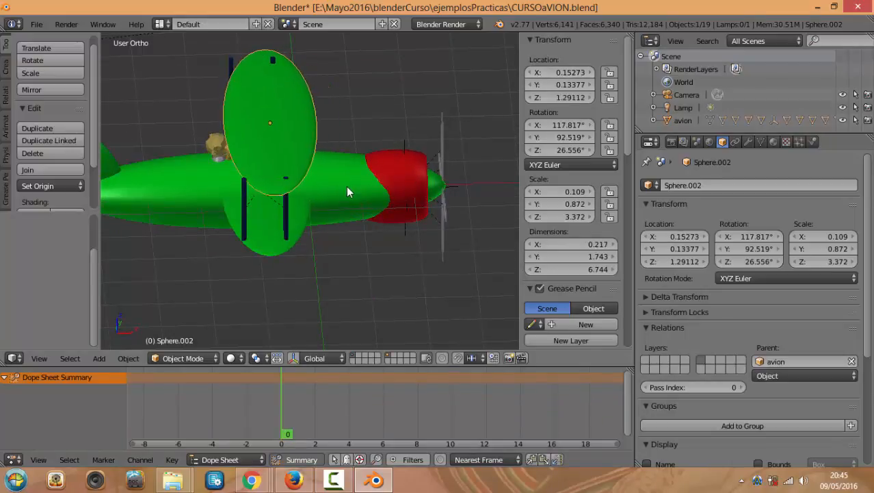
key(ctrl+z)
right_click(364, 162)
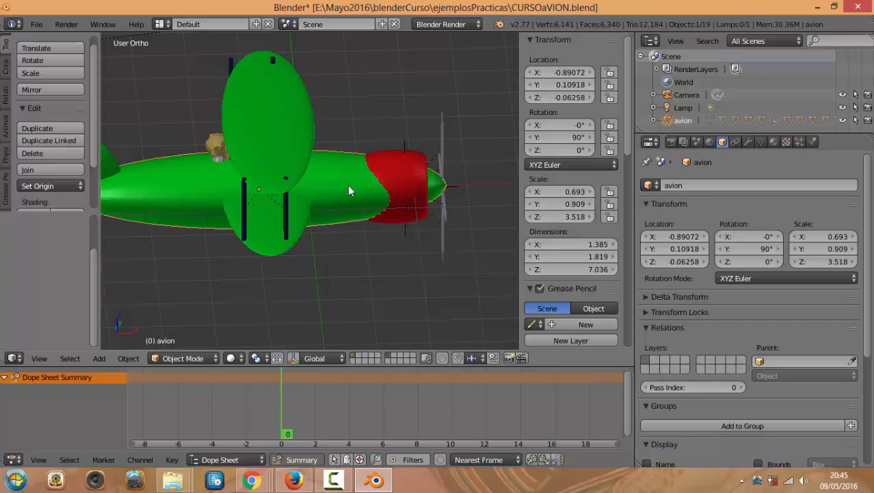
drag(557, 72, 574, 72)
Set the avion fuselage's location to X 0, Y 0, Z 0
key(KP_1)
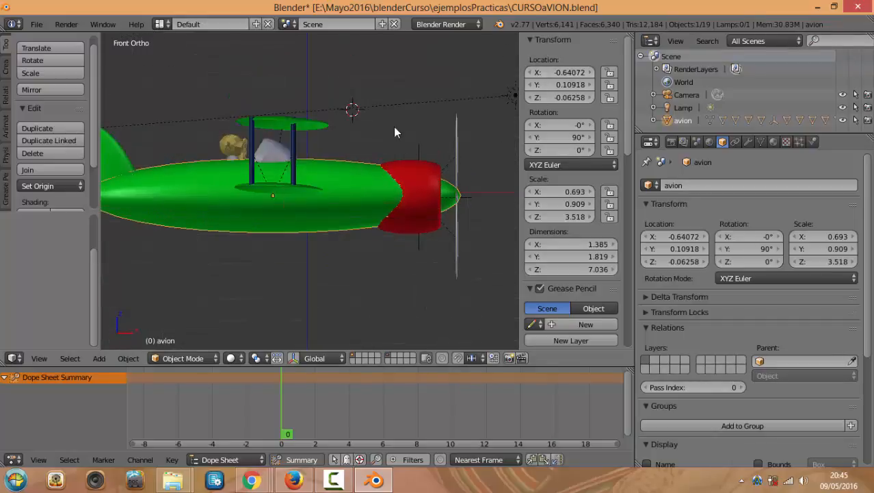
middle_drag(394, 126, 347, 174)
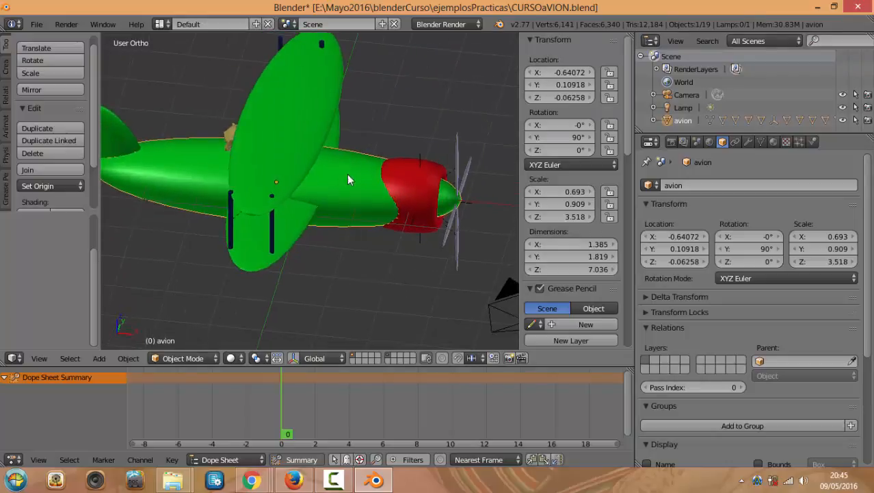
click(562, 71)
text(0)
key(Return)
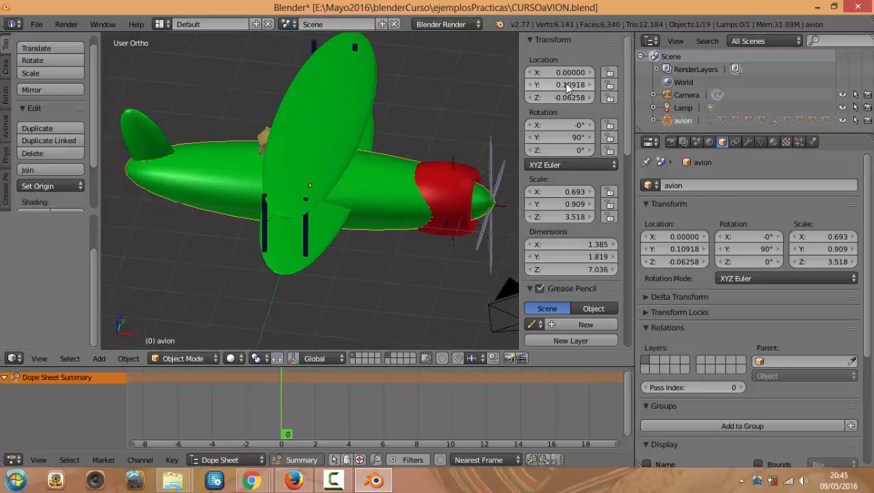
click(566, 85)
text(0)
key(Return)
click(565, 97)
text(0)
key(Return)
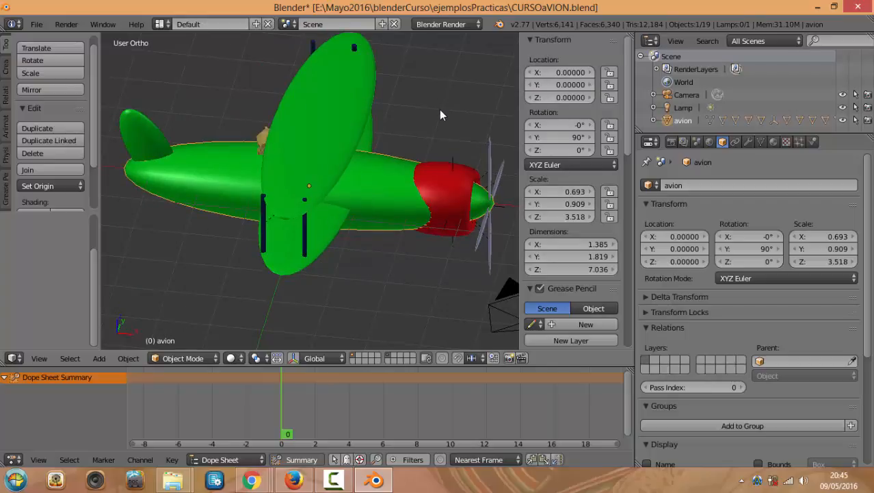
Set the fuselage's Y rotation to exactly 90°
middle_drag(445, 109, 410, 94)
middle_drag(469, 129, 451, 117)
mouse_move(594, 139)
mouse_down()
mouse_move(619, 139)
mouse_move(597, 139)
mouse_up()
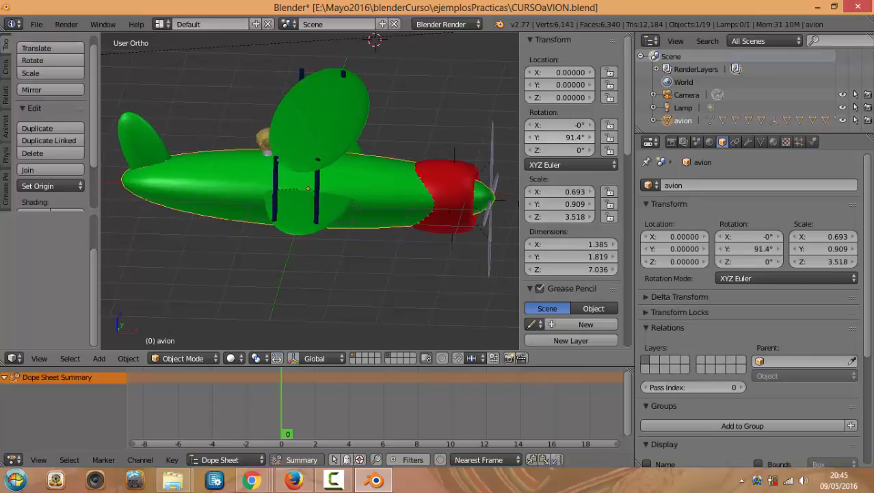
click(569, 138)
text(90)
key(Return)
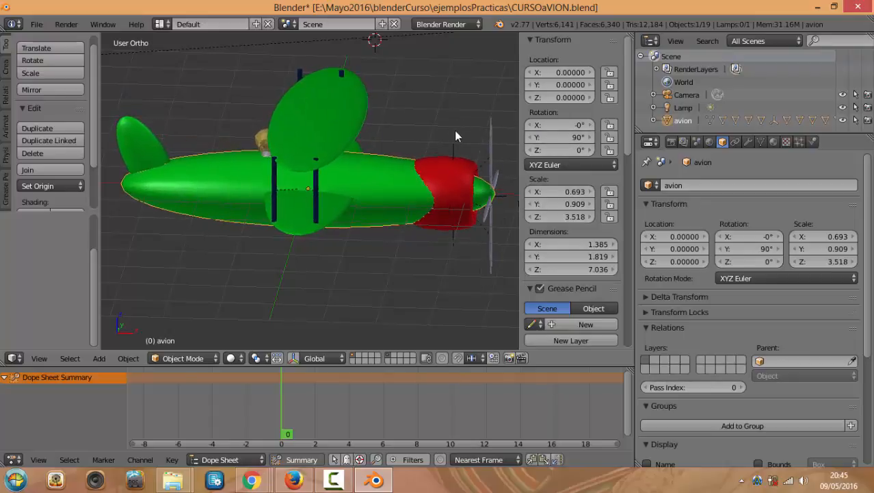
scroll(543, 165, down, 3)
scroll(543, 165, up, 3)
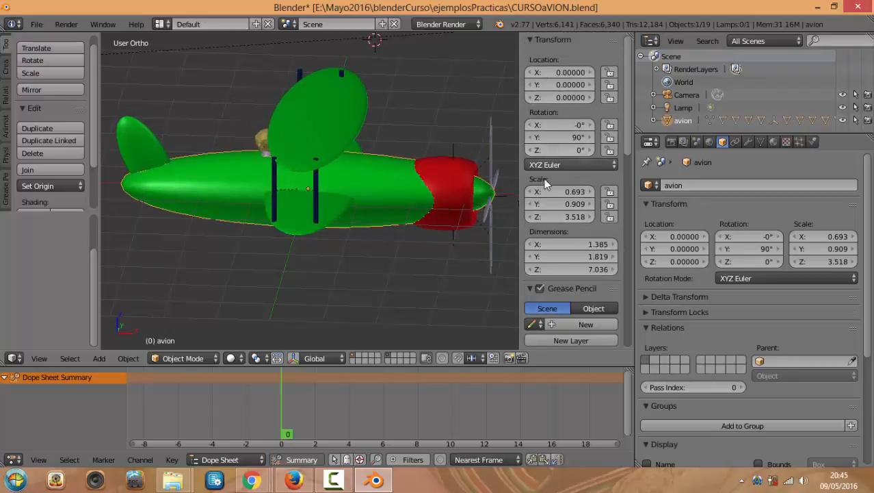
middle_drag(428, 130, 412, 140)
scroll(448, 122, down, 1)
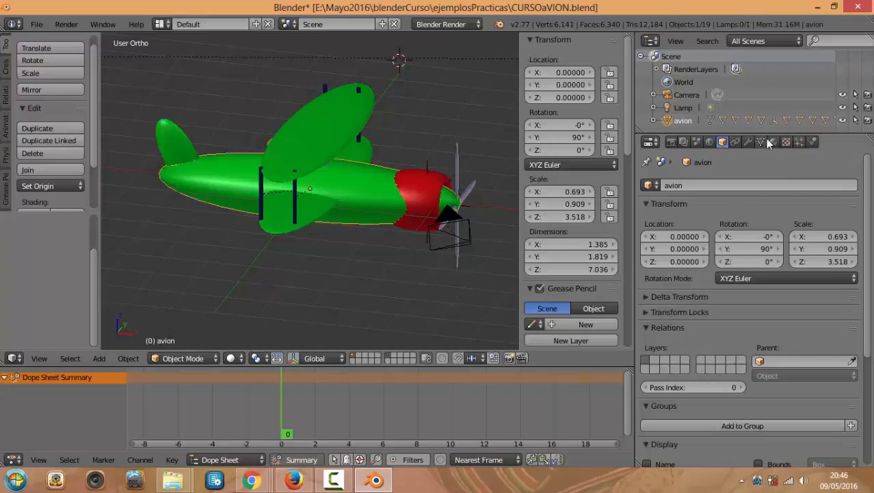
scroll(691, 175, down, 2)
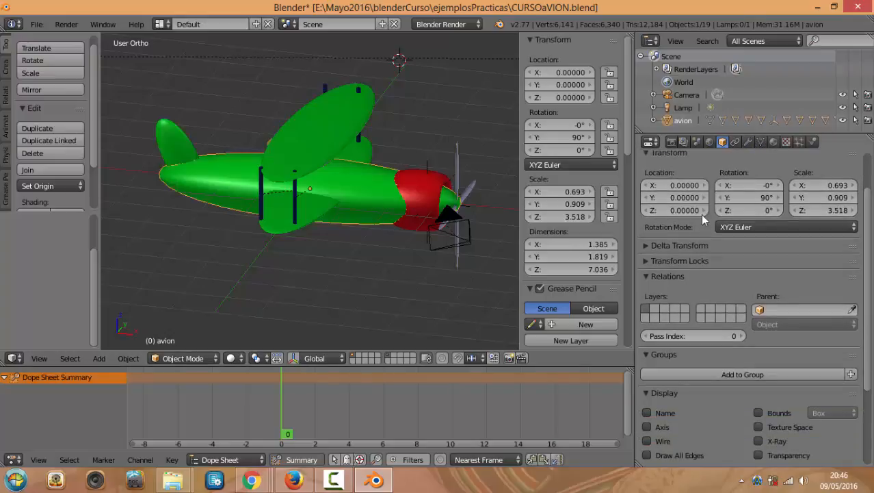
scroll(692, 175, up, 2)
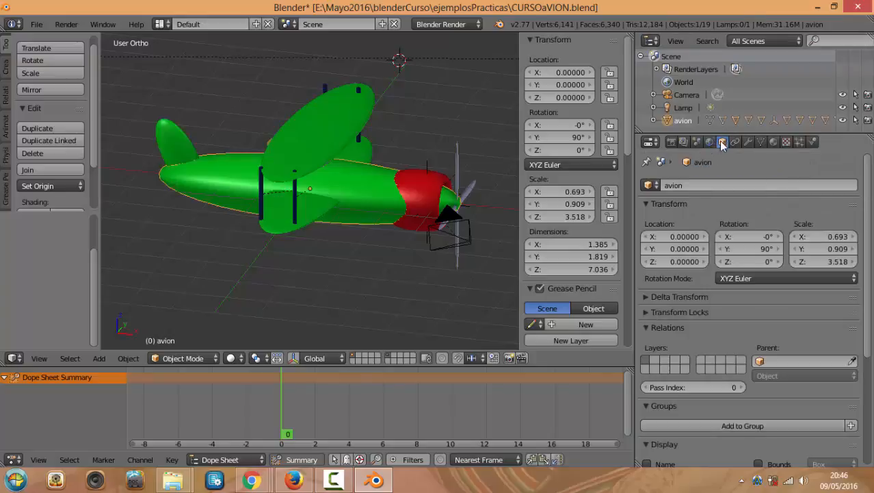
scroll(699, 253, down, 2)
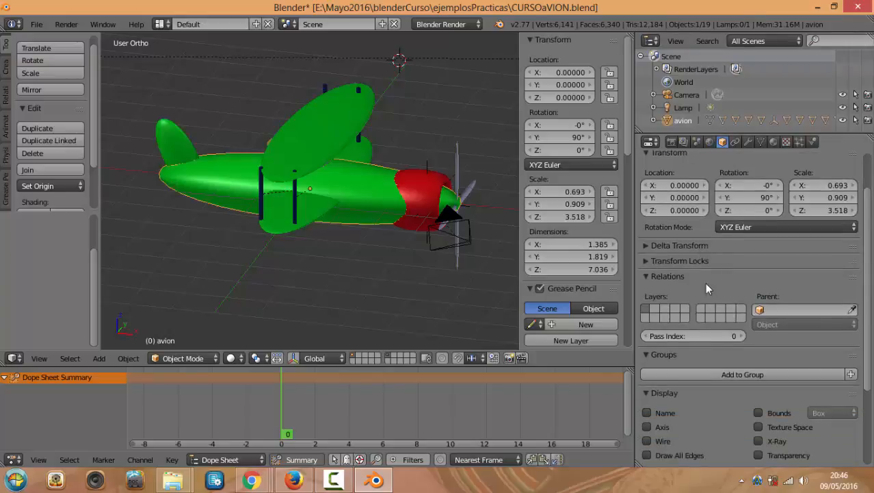
scroll(690, 318, down, 3)
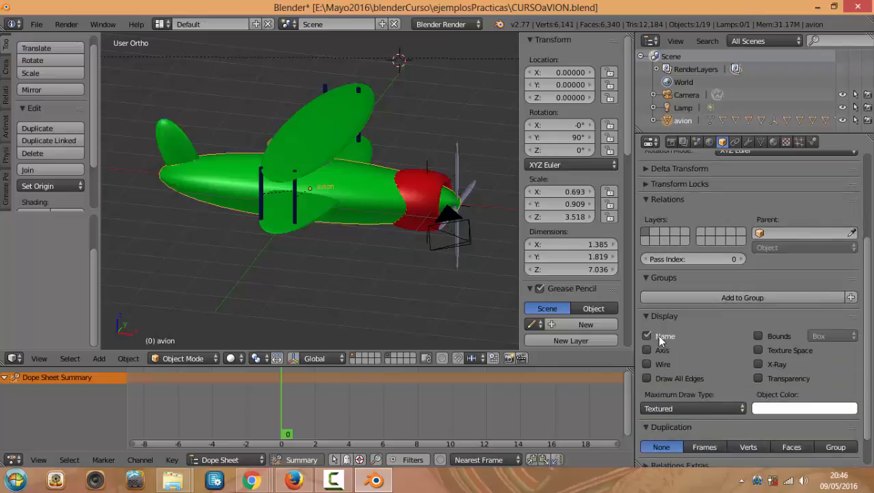
scroll(410, 241, up, 2)
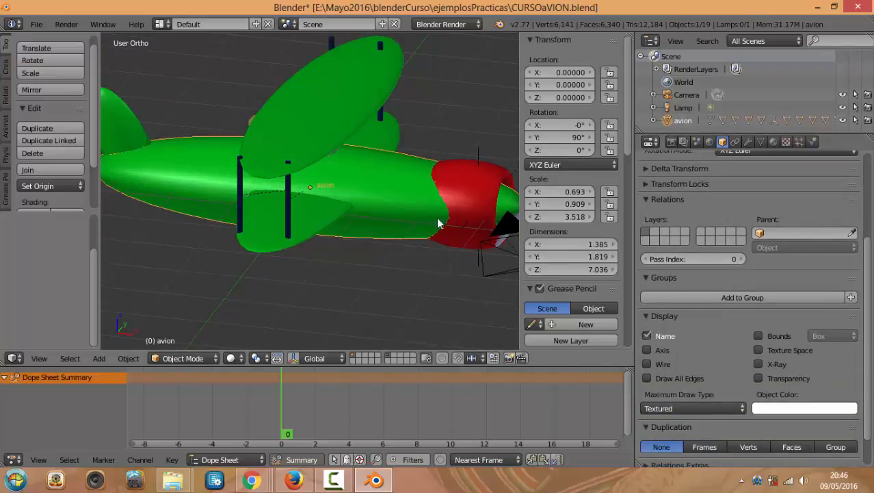
click(648, 349)
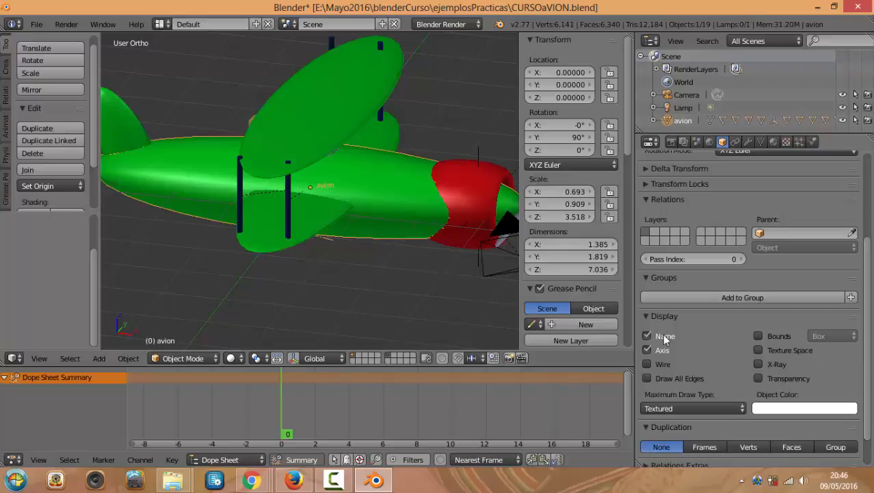
click(664, 336)
click(655, 350)
click(650, 364)
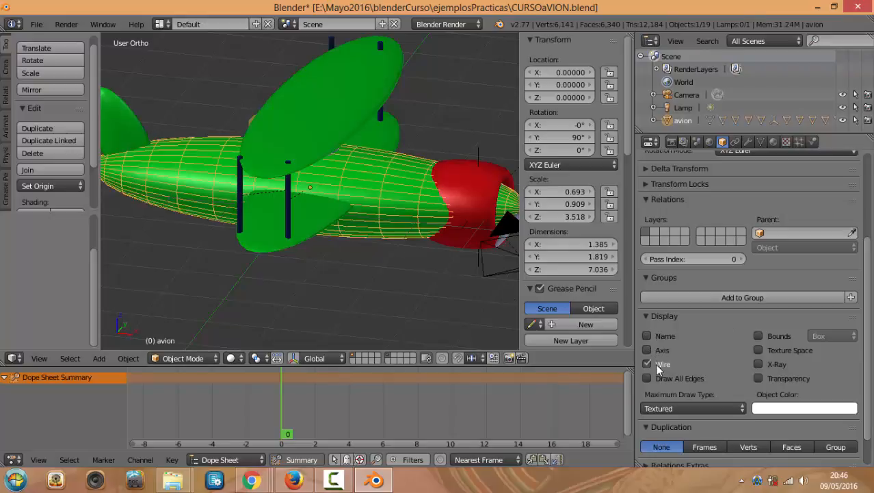
click(648, 364)
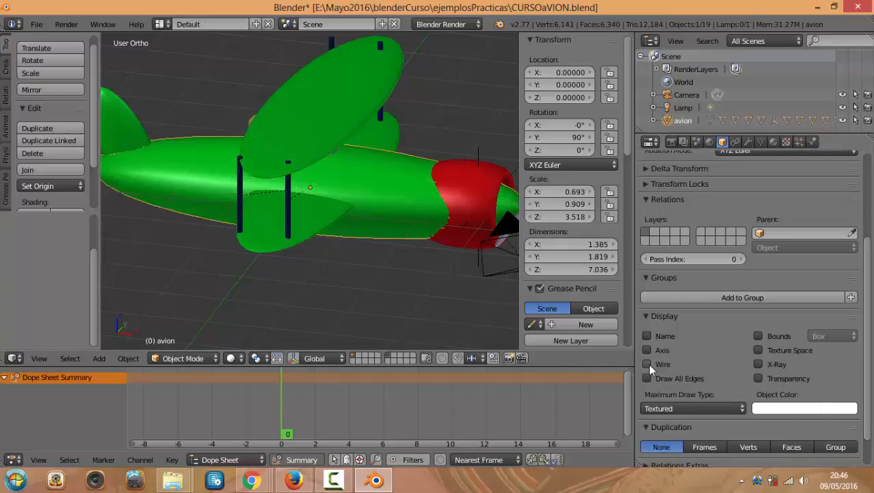
click(649, 365)
click(649, 365)
scroll(712, 366, down, 1)
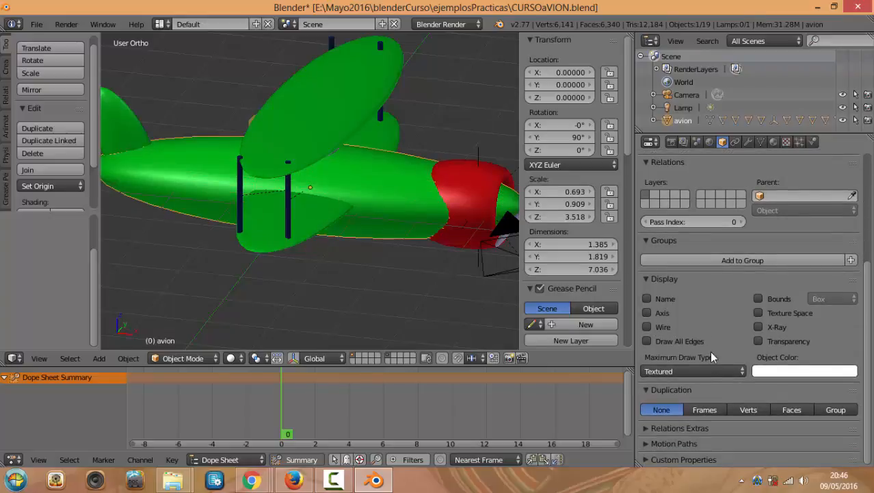
scroll(716, 357, up, 4)
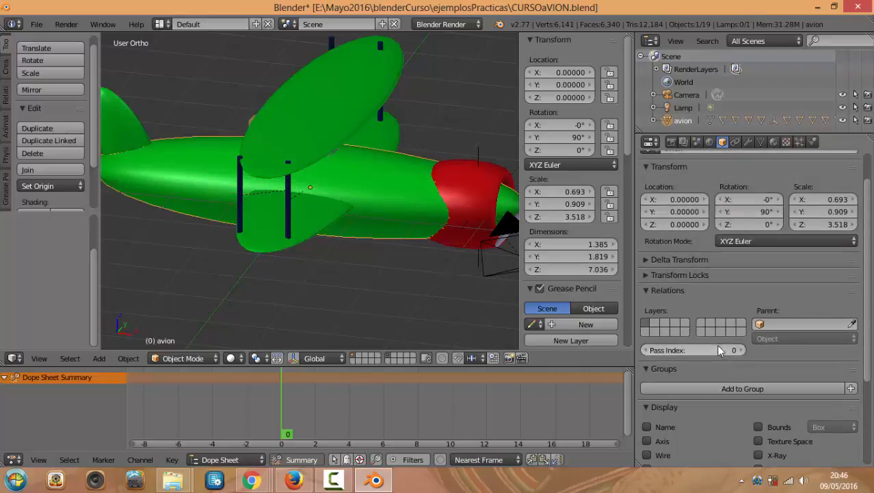
Inspect the plane's Constraints and Modifiers settings, including the list of modifiers to add
click(735, 142)
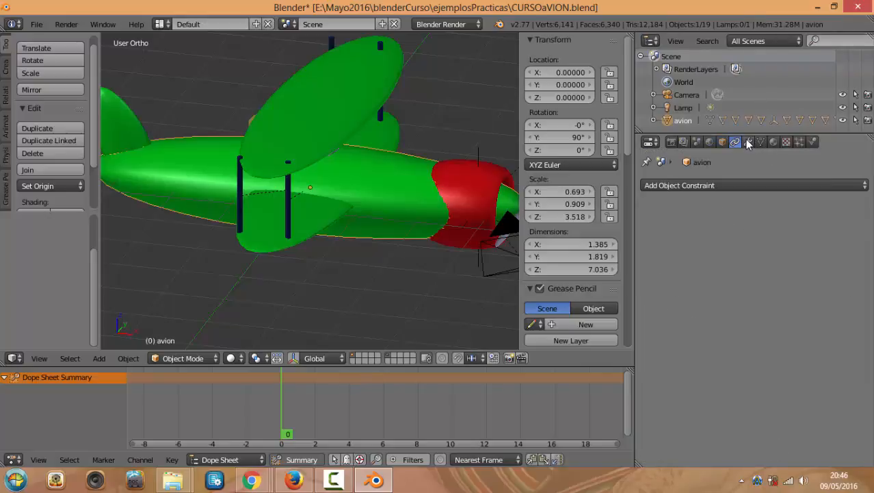
click(748, 141)
click(744, 189)
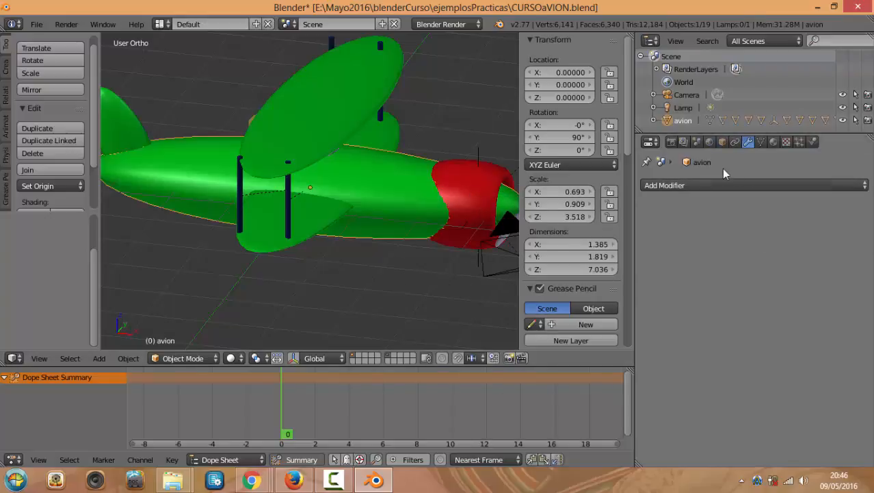
Review the Sphere mesh data, Material.001, and its still-empty texture slots
click(762, 141)
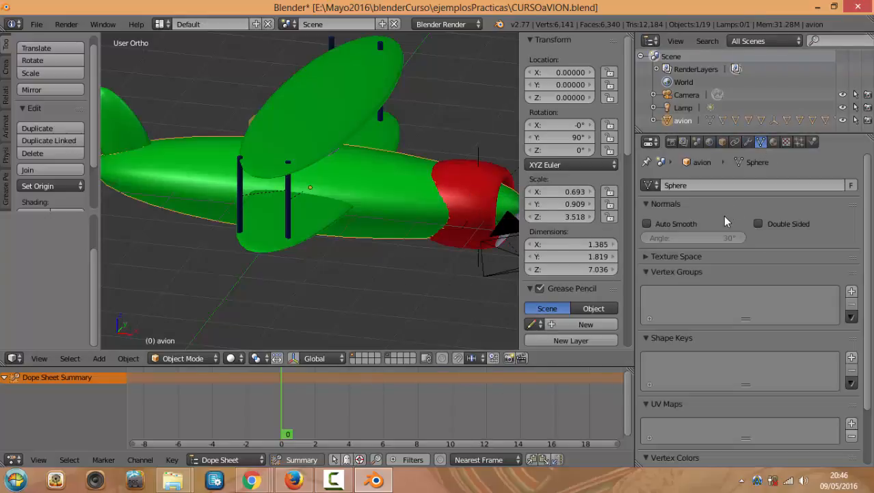
click(773, 142)
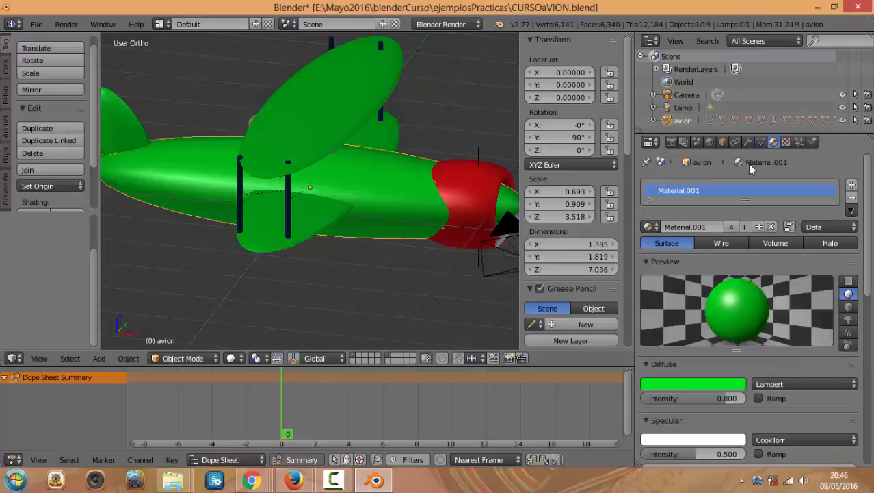
scroll(743, 270, down, 2)
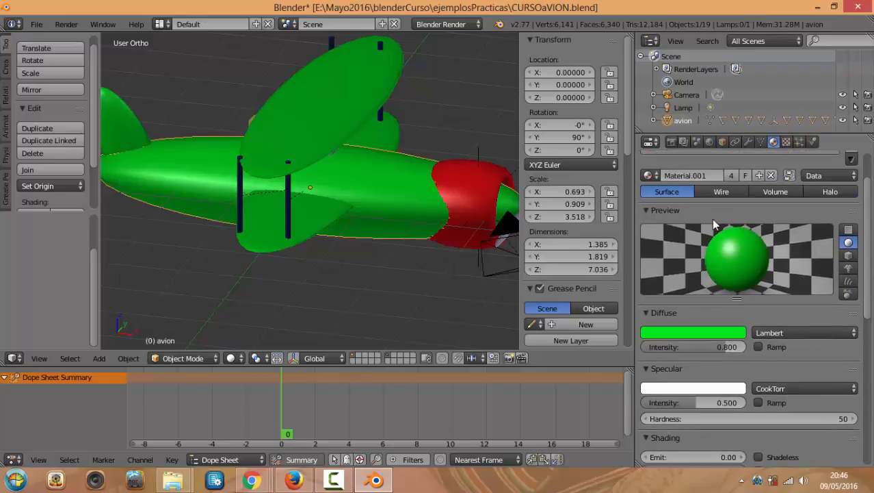
click(786, 143)
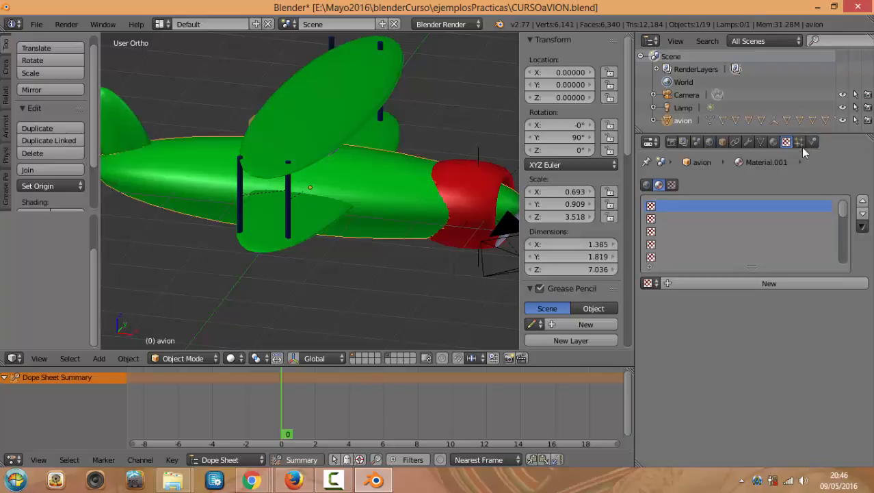
scroll(396, 229, down, 2)
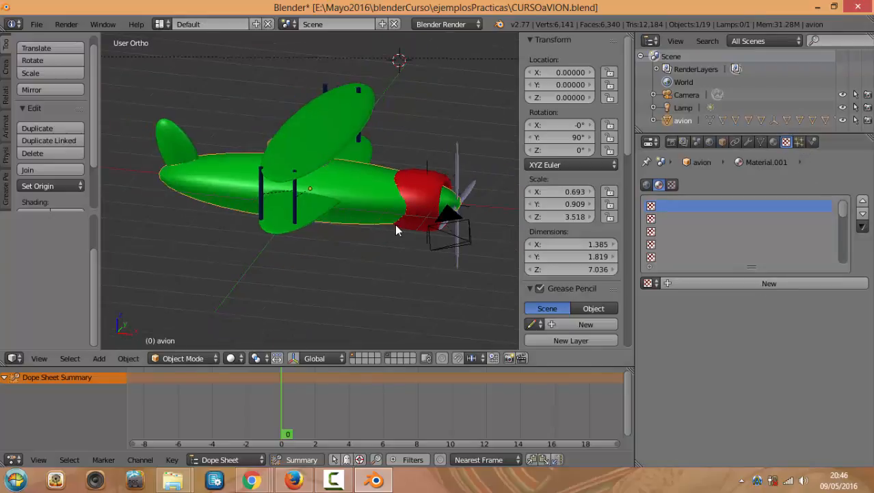
middle_drag(374, 252, 319, 245)
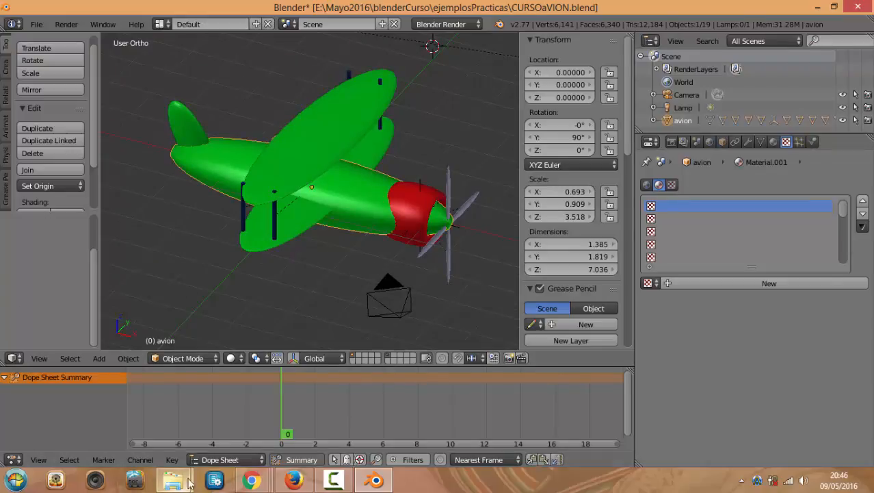
mouse_move(251, 480)
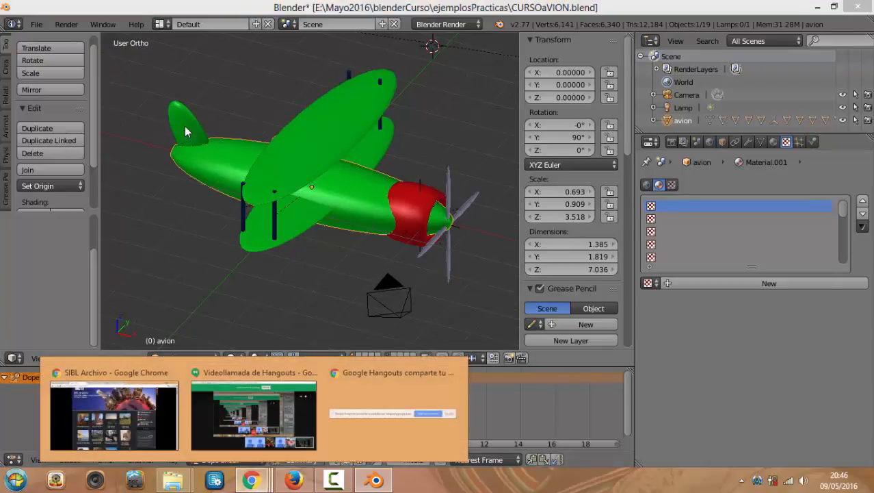
click(253, 407)
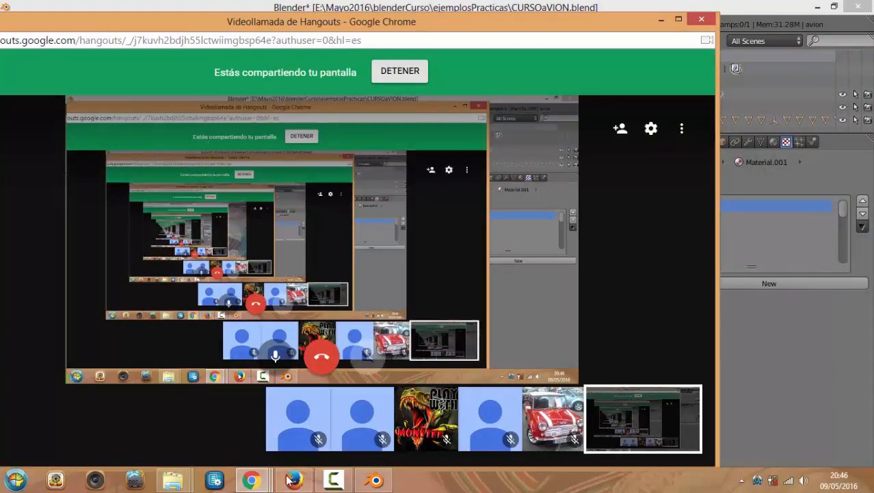
mouse_move(252, 481)
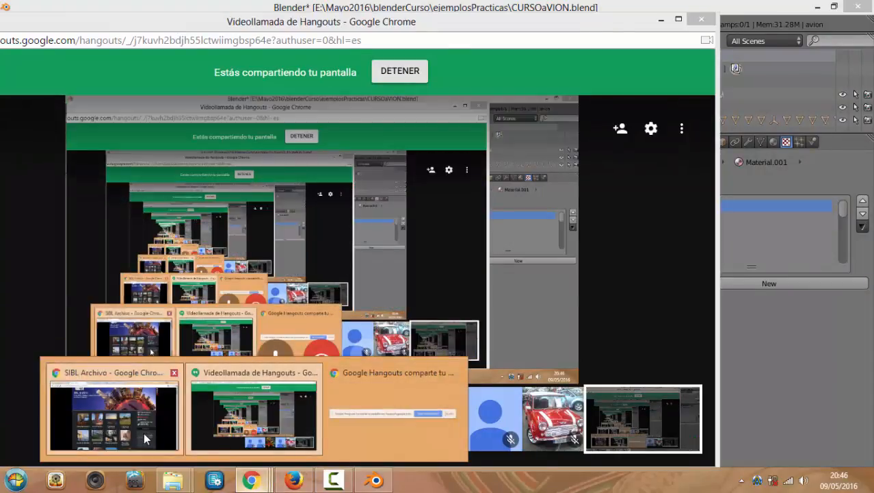
click(145, 439)
click(284, 9)
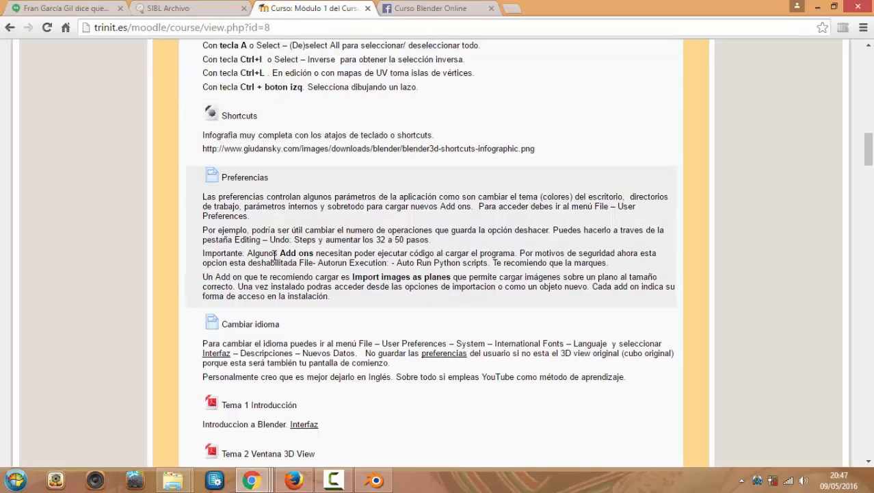
scroll(275, 255, up, 5)
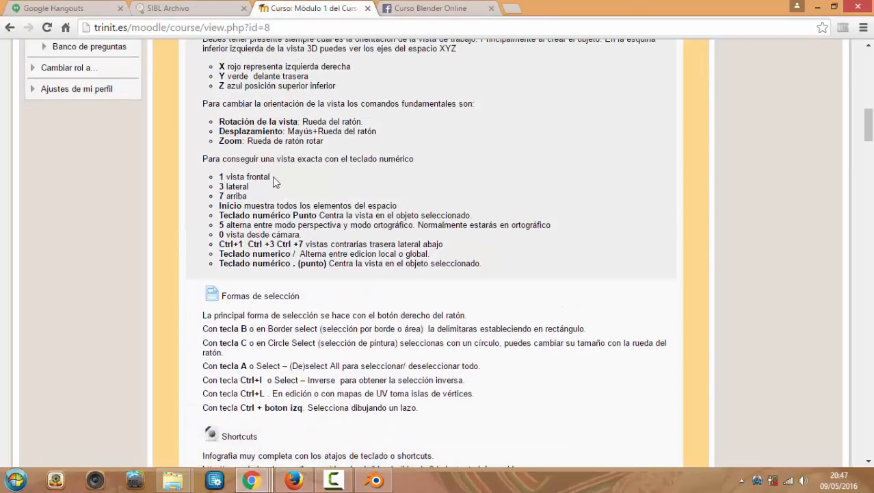
scroll(273, 181, up, 2)
scroll(269, 180, down, 6)
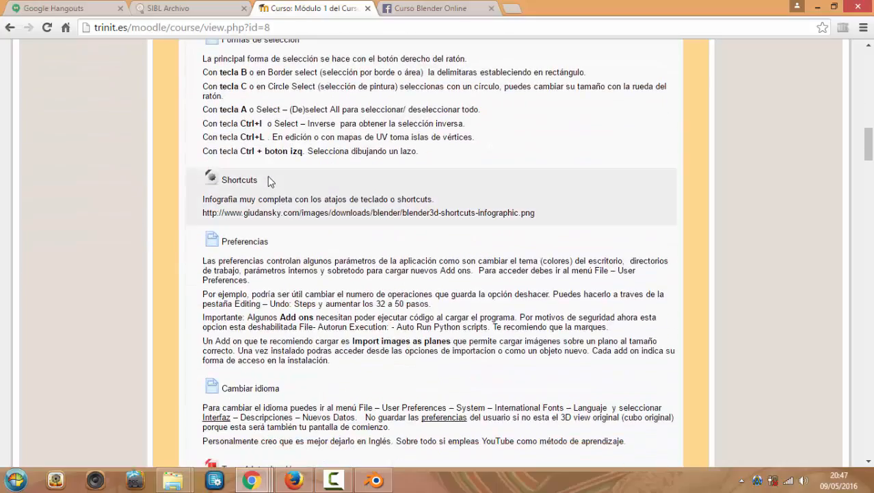
scroll(272, 177, up, 2)
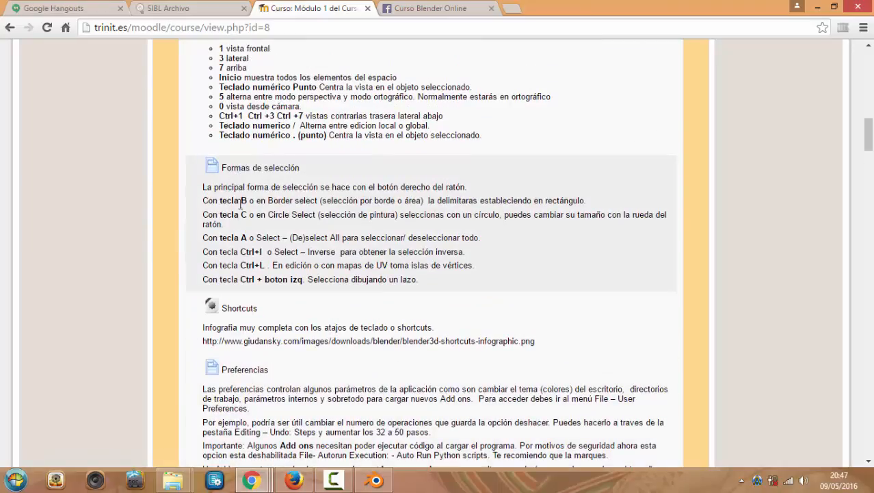
scroll(241, 226, down, 3)
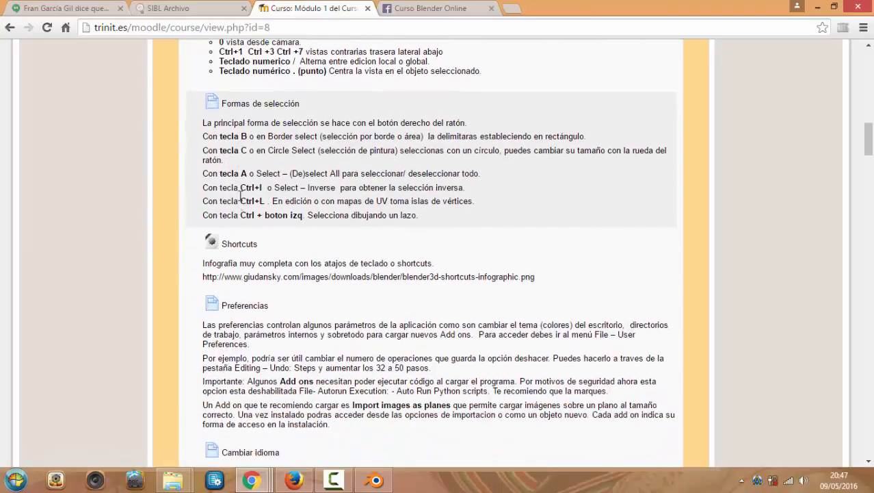
scroll(241, 198, down, 1)
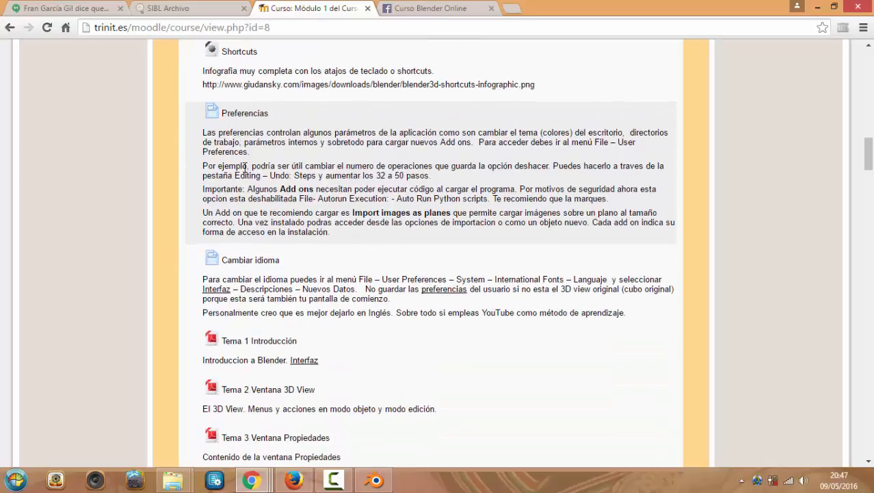
scroll(264, 189, down, 1)
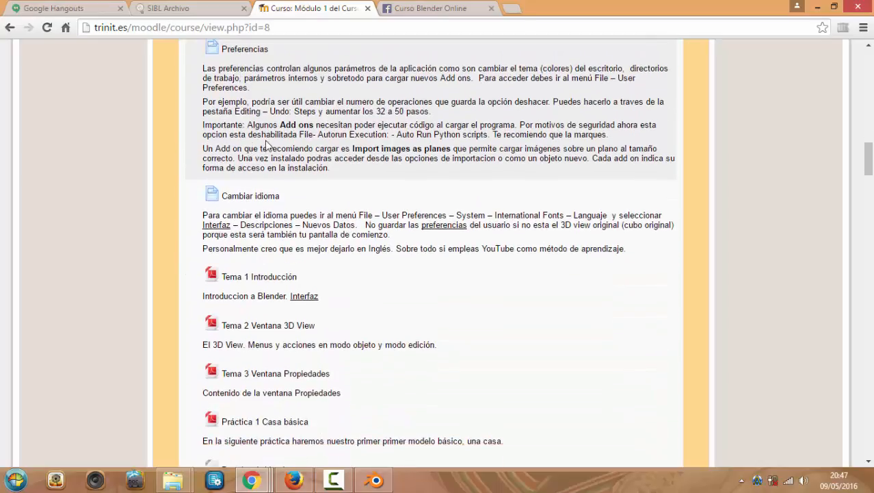
scroll(241, 88, down, 1)
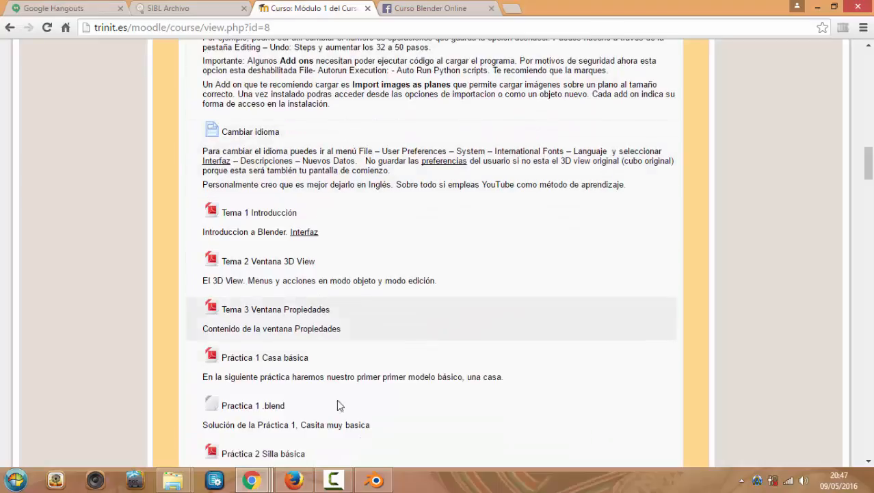
click(381, 482)
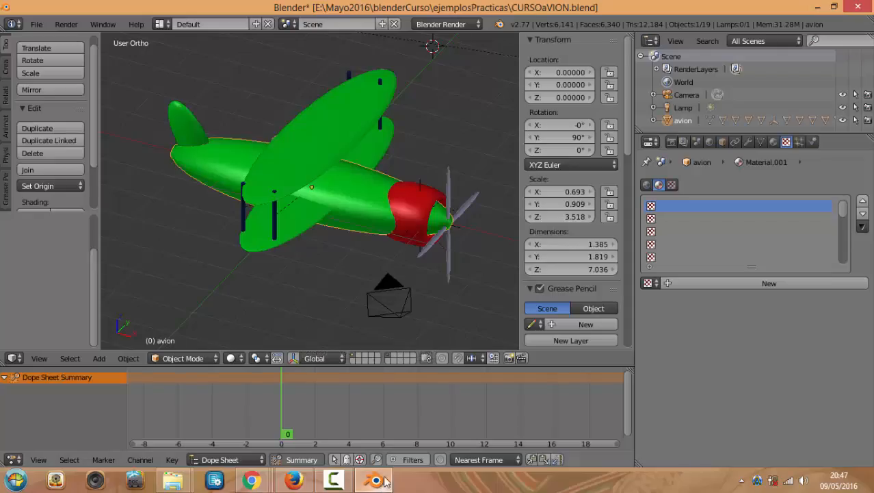
In User Preferences > System, enable International Fonts and translate Interface, Tooltips and New Data to Spanish
middle_drag(279, 138, 302, 141)
click(36, 24)
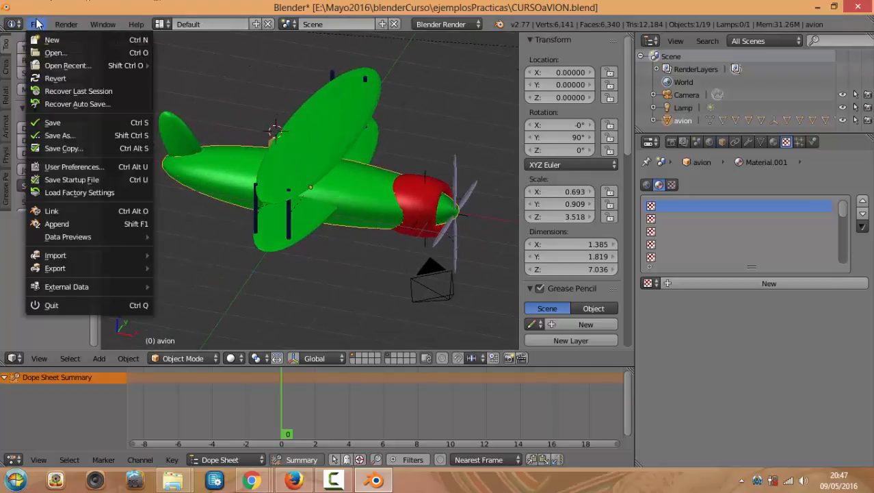
click(87, 167)
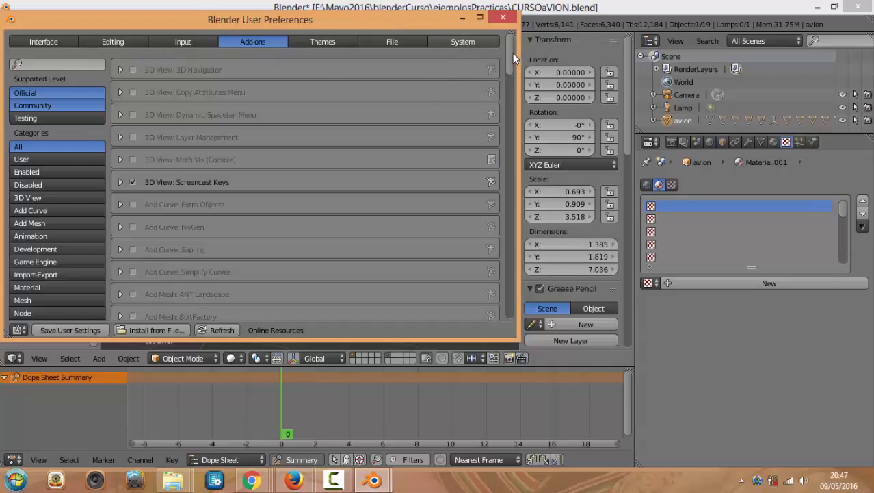
click(462, 42)
scroll(344, 170, down, 3)
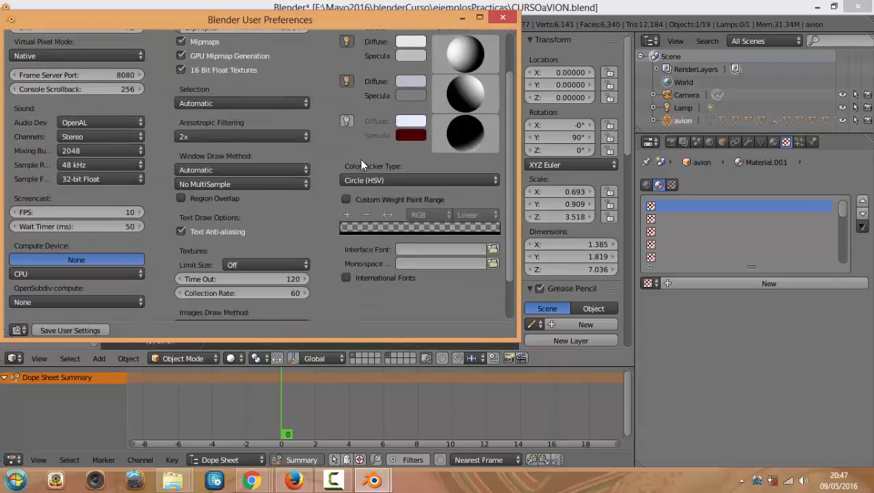
drag(511, 155, 489, 69)
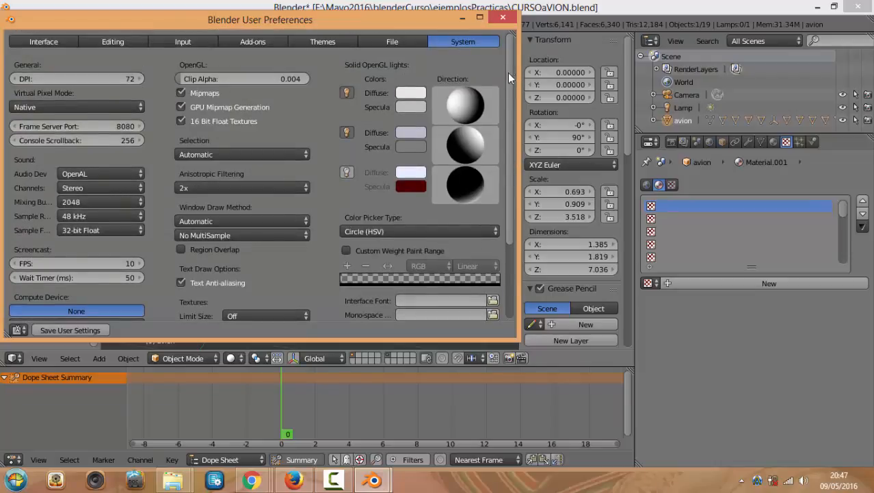
drag(507, 73, 516, 216)
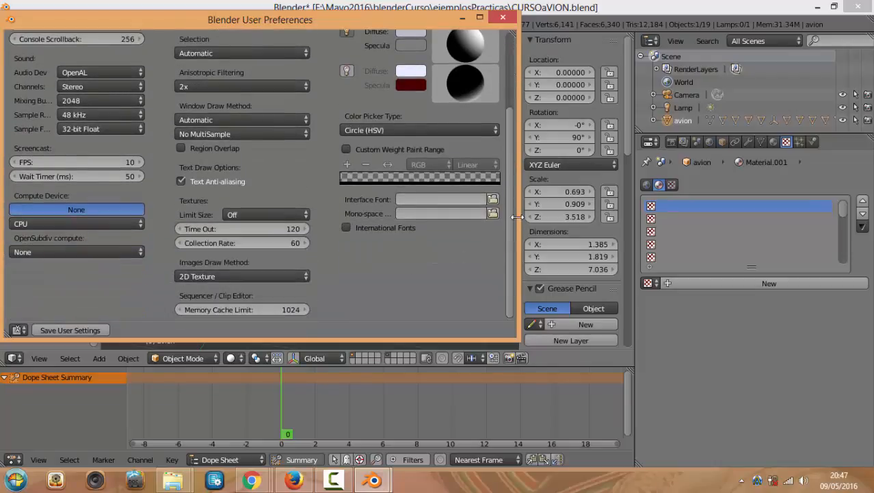
click(345, 228)
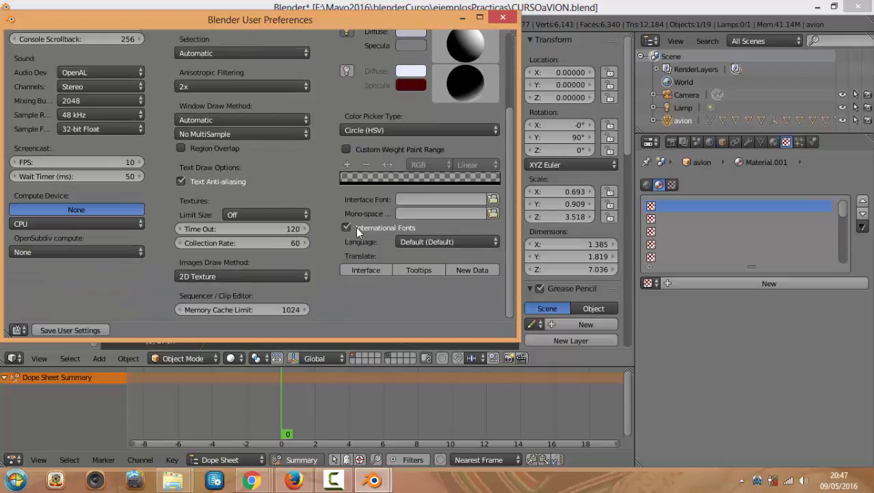
click(378, 270)
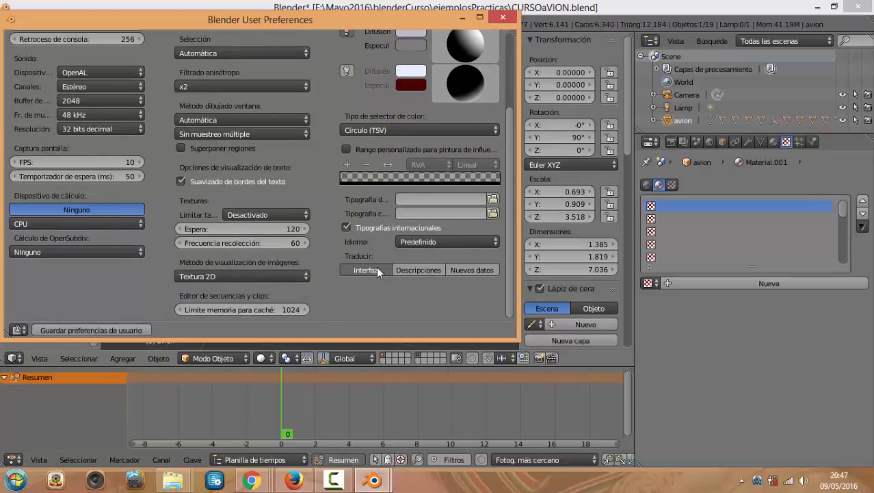
click(429, 270)
click(487, 270)
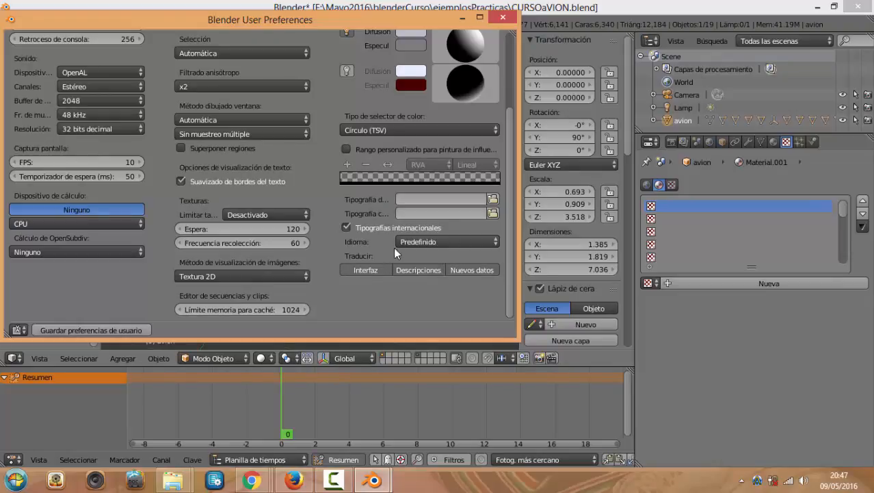
click(511, 22)
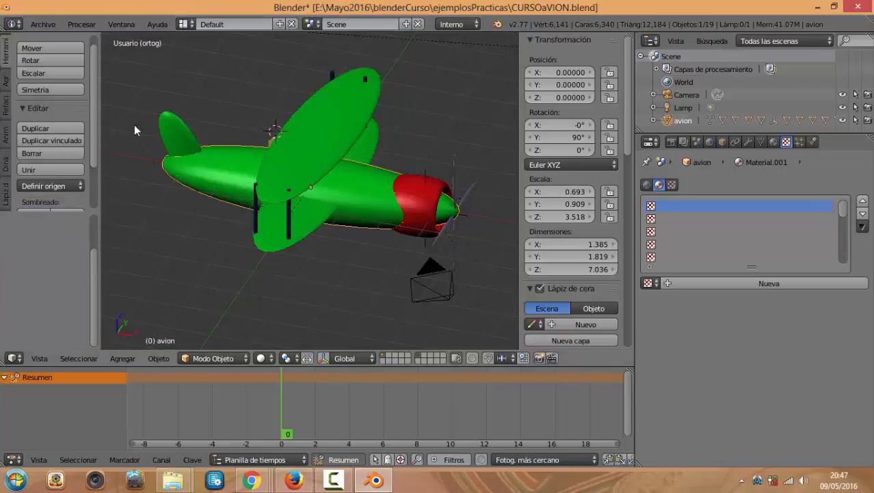
Browse the Ayuda menu, select the upper wing Sphere.002, and orbit to a side view
click(158, 25)
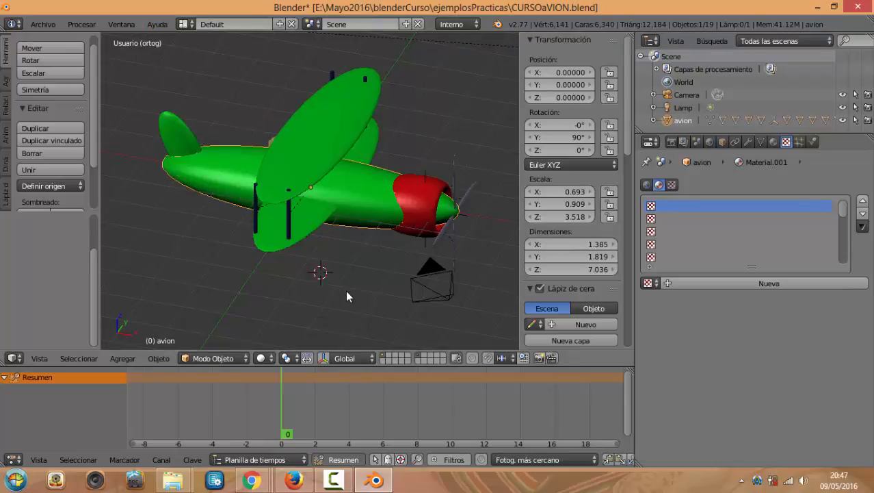
scroll(353, 261, up, 3)
middle_drag(352, 261, 315, 262)
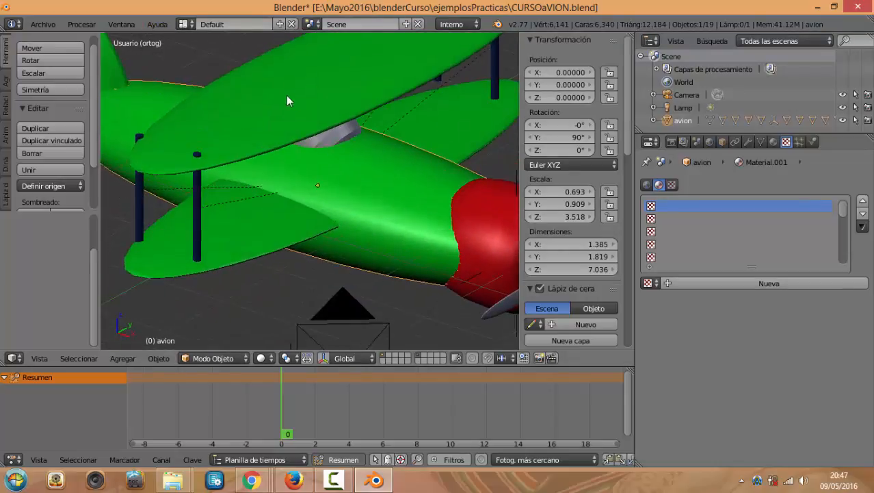
right_click(286, 97)
middle_drag(280, 91, 365, 168)
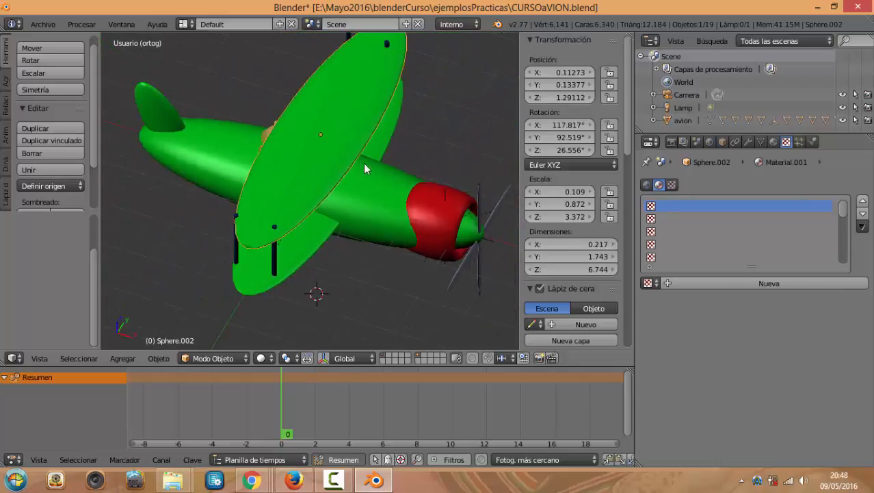
scroll(365, 168, down, 2)
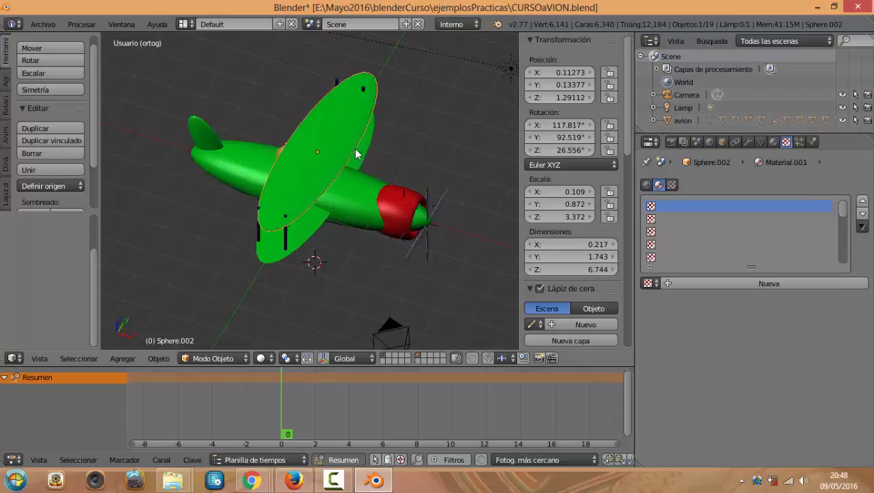
middle_drag(321, 141, 332, 164)
scroll(332, 165, up, 2)
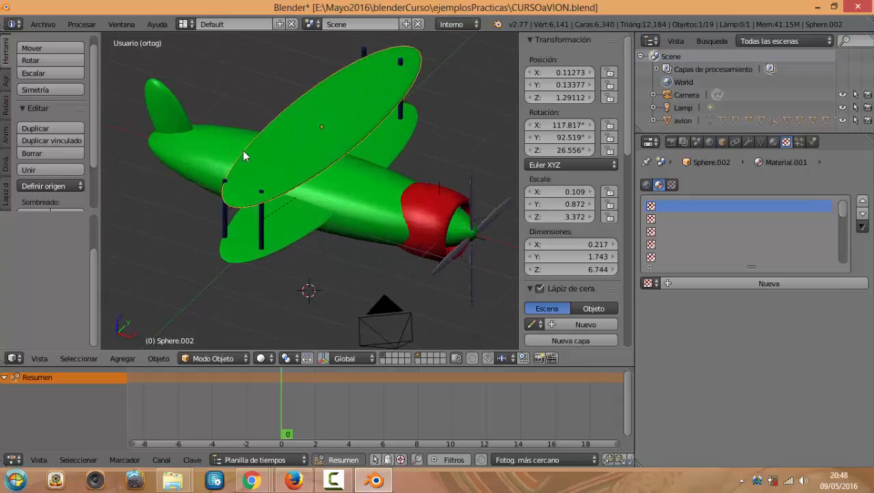
middle_drag(243, 142, 275, 147)
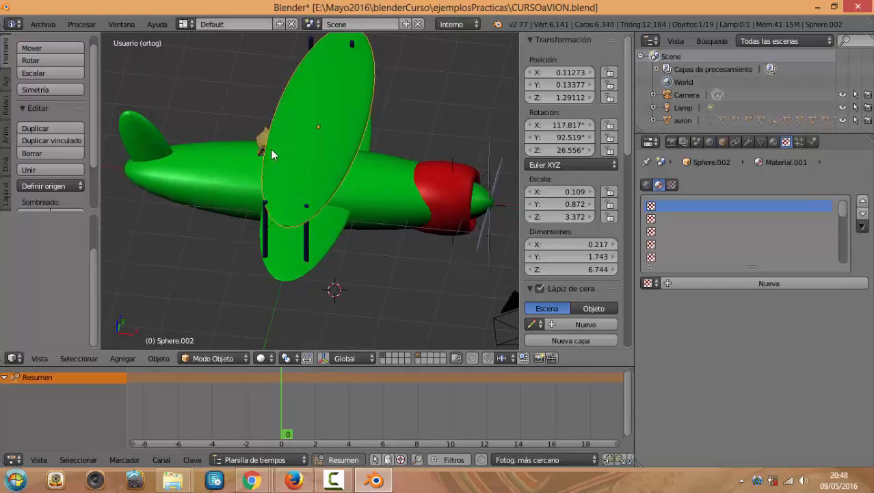
mouse_move(95, 140)
mouse_down()
mouse_move(91, 173)
mouse_move(95, 135)
mouse_up()
scroll(94, 155, down, 2)
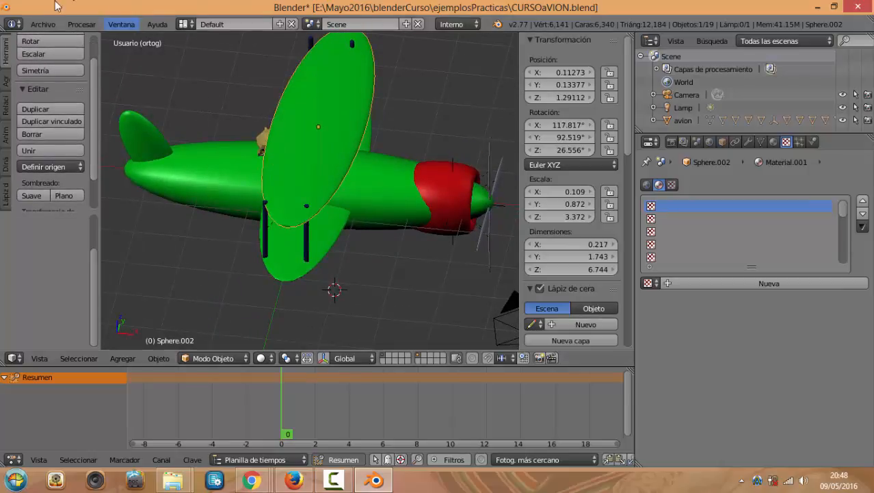
In Preferencias de usuario, turn off Translate Interface and International Fonts, then close it
click(42, 24)
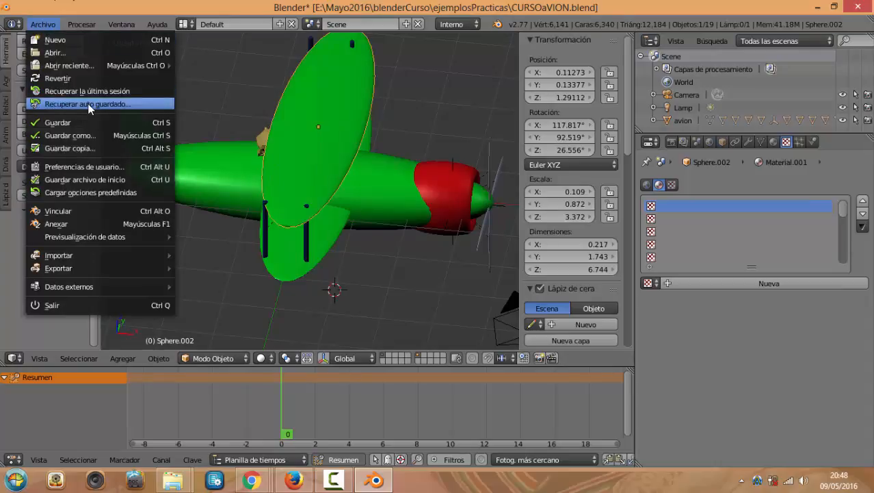
click(111, 167)
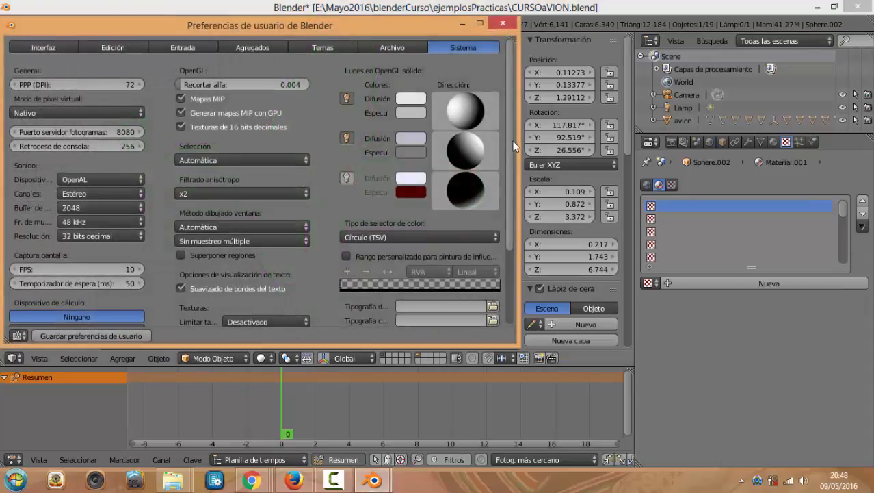
scroll(502, 218, down, 5)
click(357, 275)
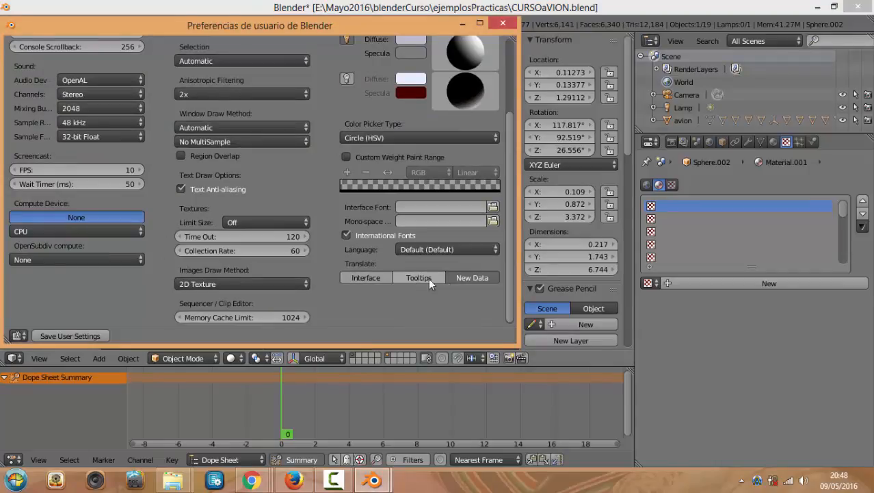
click(380, 233)
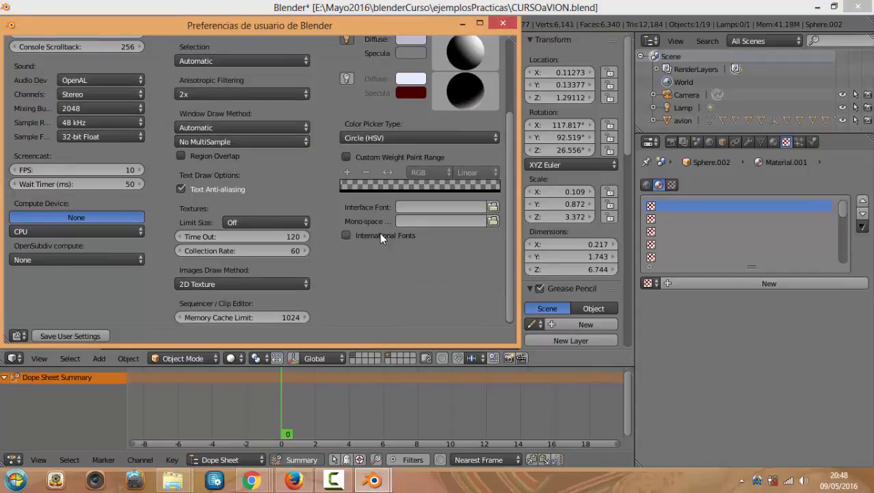
click(504, 26)
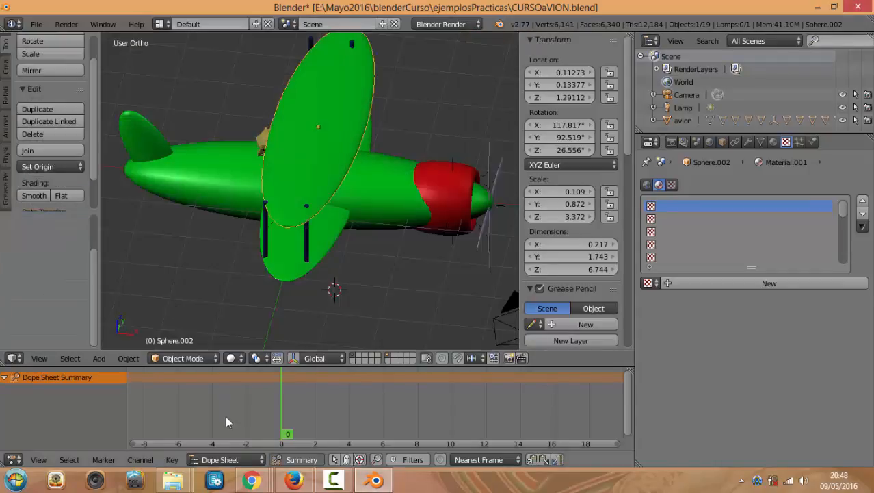
Bring the Moodle course page forward and log back in to the site
click(152, 419)
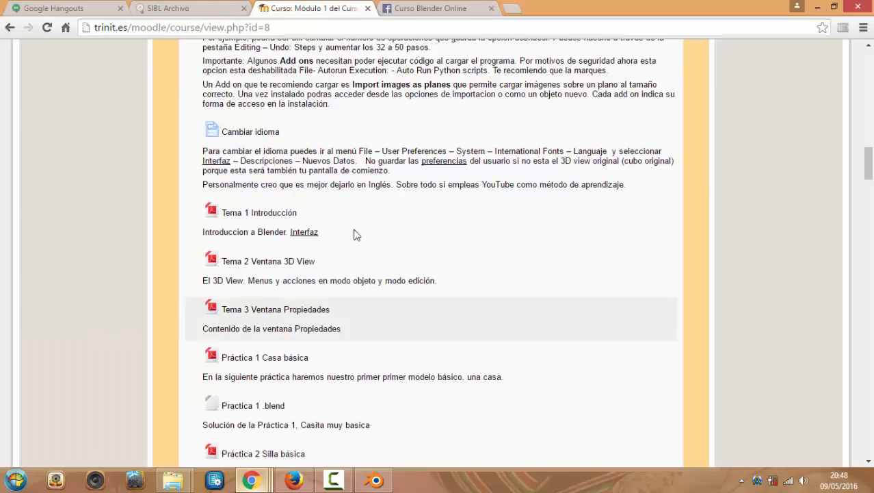
scroll(327, 177, down, 2)
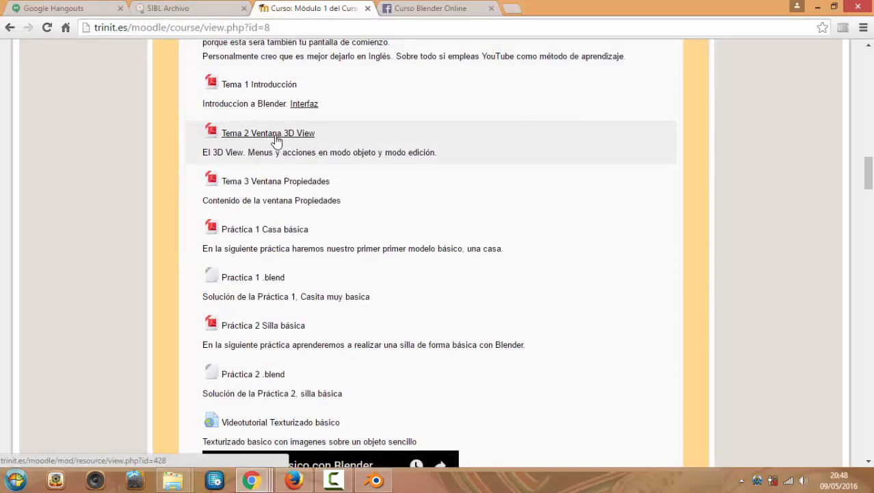
scroll(382, 177, down, 2)
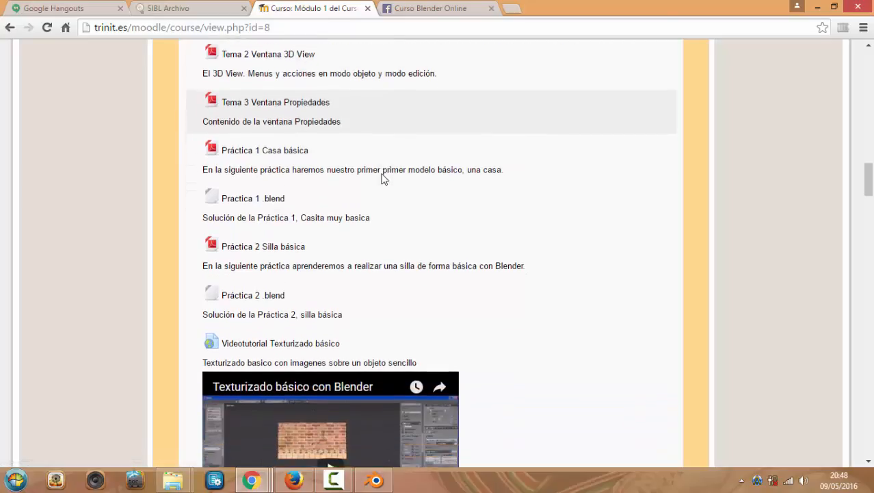
scroll(342, 171, up, 2)
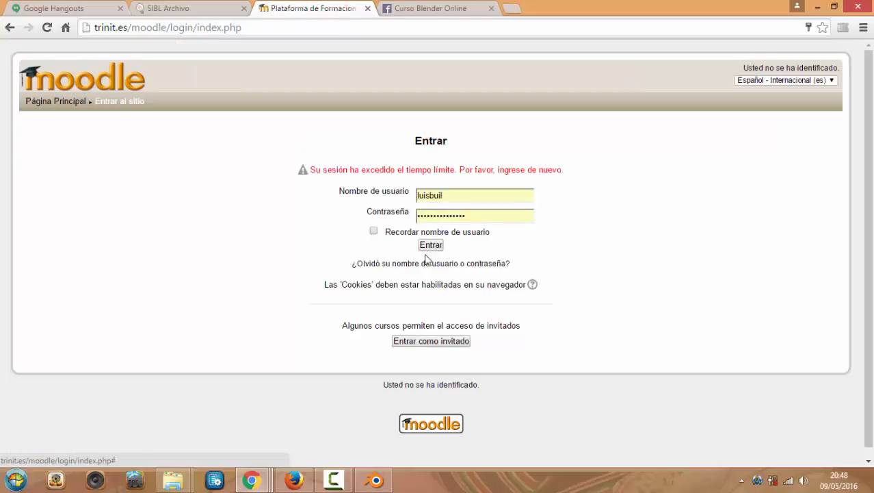
click(435, 245)
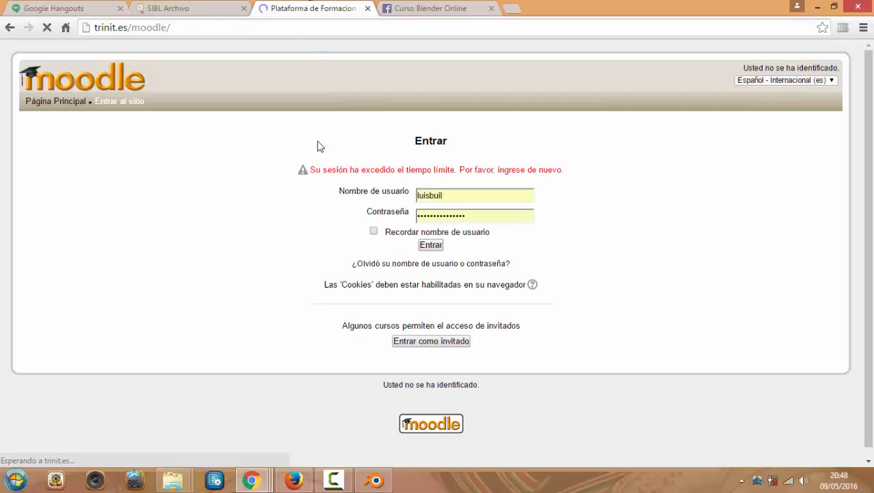
Open the Módulo 1 page and scroll to the Tema 2 Ventana 3D View notes
scroll(316, 177, down, 1)
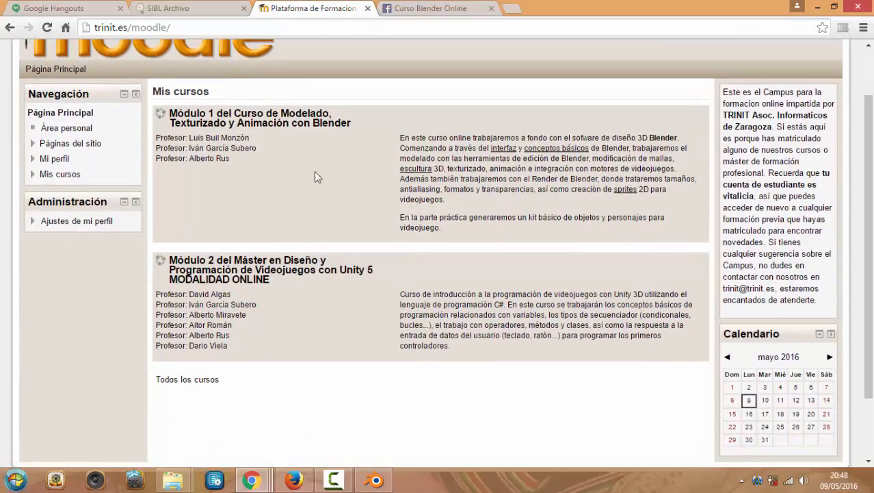
click(291, 122)
scroll(298, 166, down, 1)
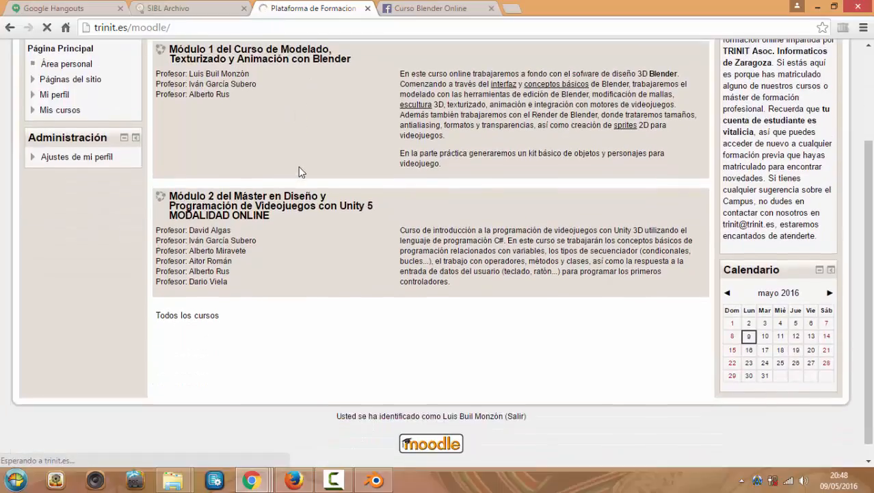
scroll(362, 231, down, 4)
scroll(363, 231, down, 2)
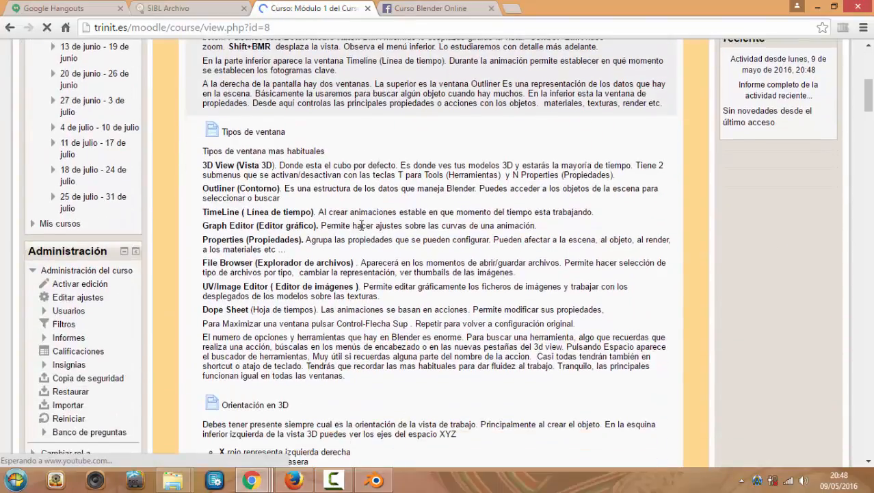
scroll(363, 224, down, 3)
scroll(363, 222, down, 12)
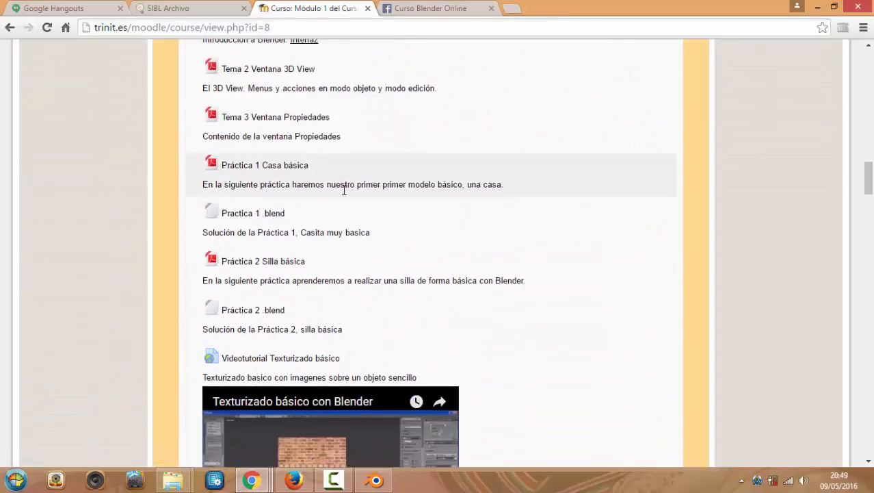
scroll(315, 219, down, 7)
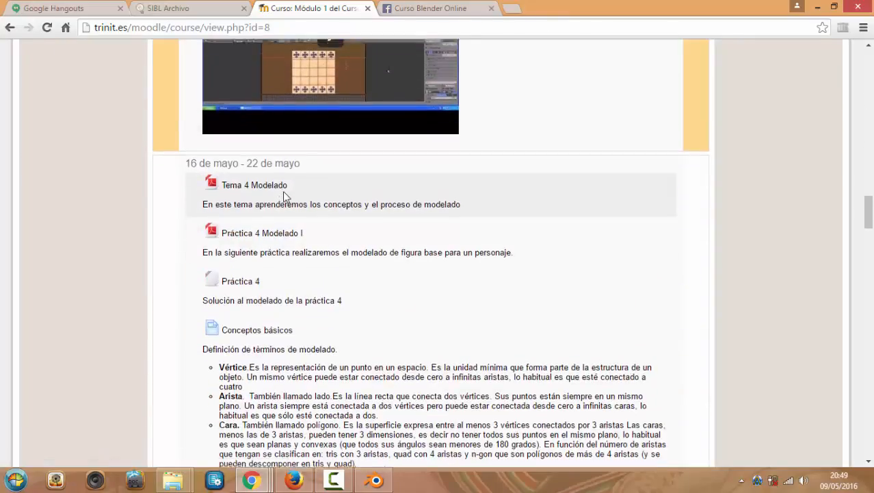
scroll(312, 228, up, 7)
scroll(292, 127, up, 5)
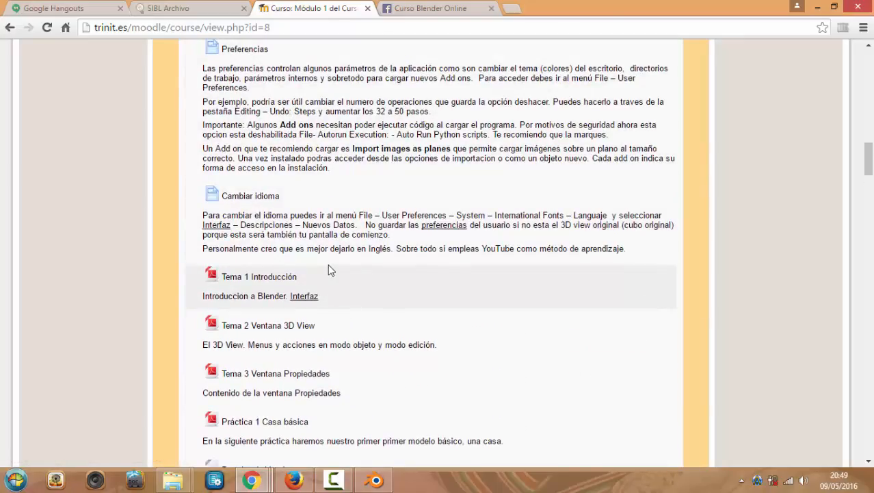
scroll(330, 272, down, 1)
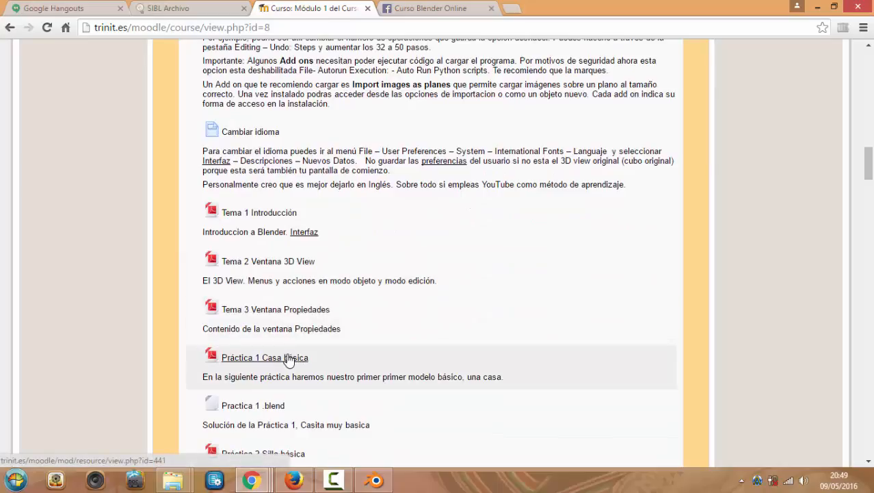
scroll(304, 383, down, 1)
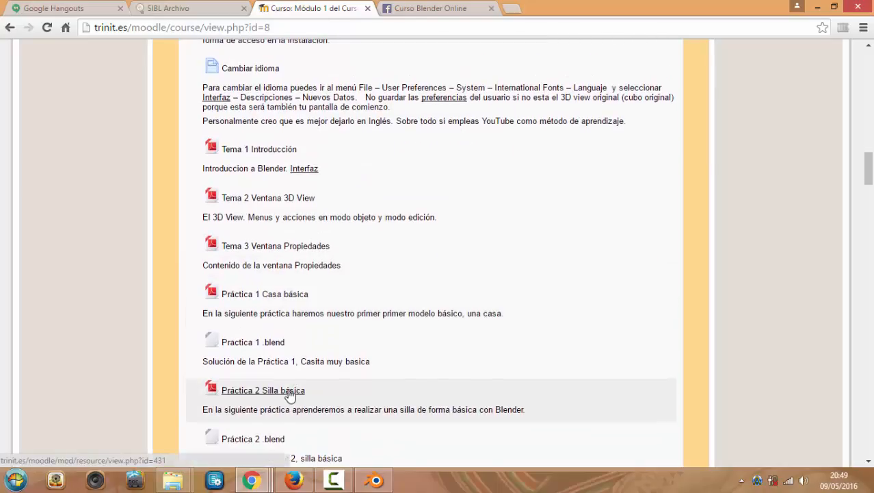
scroll(291, 395, up, 4)
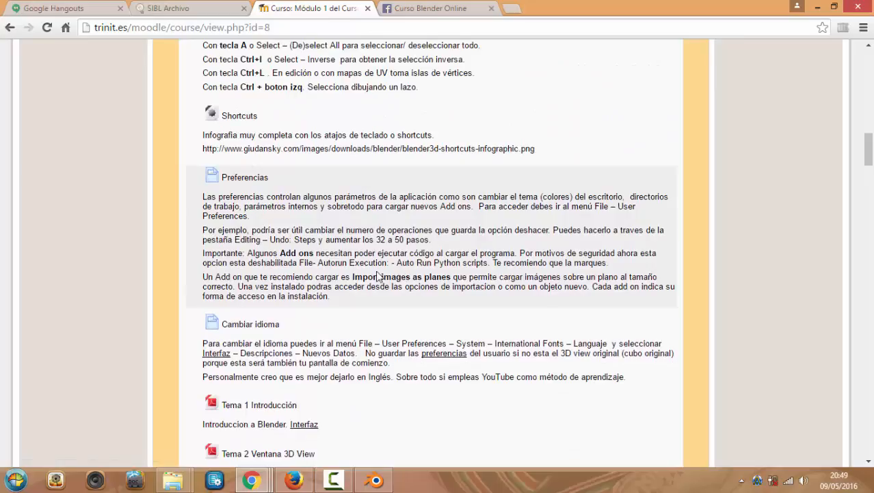
scroll(272, 238, down, 2)
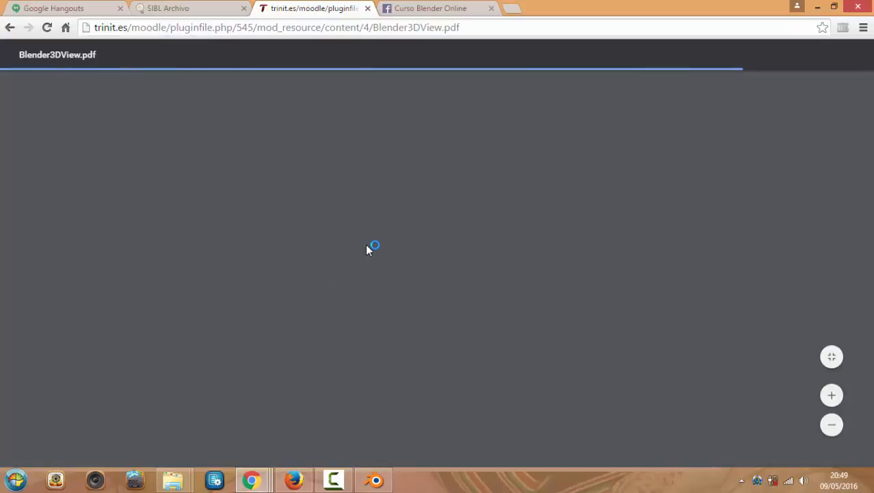
Scroll Blender3DView.pdf from the title page down to page 4's Object/Edit Mode list
scroll(367, 246, down, 4)
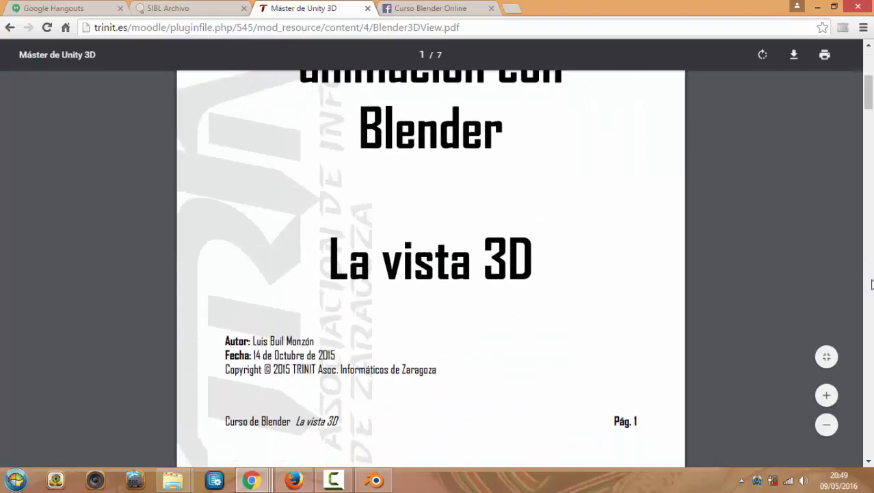
scroll(872, 286, down, 5)
scroll(872, 286, down, 10)
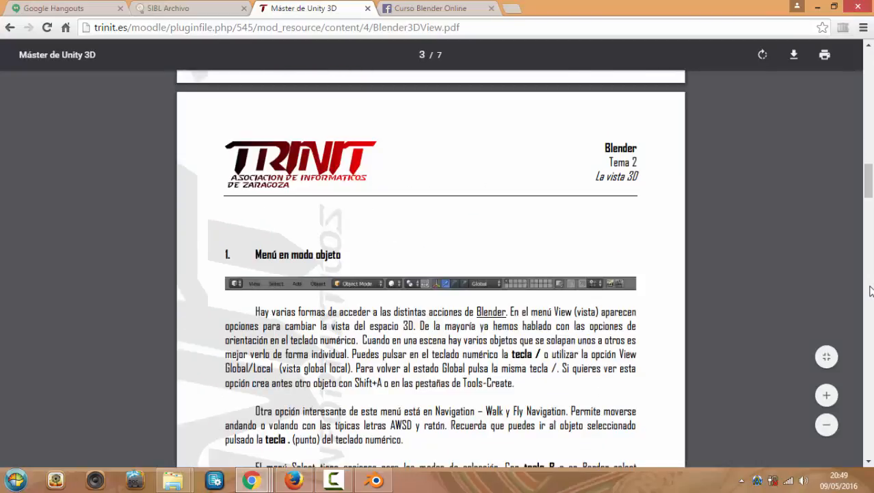
scroll(644, 263, down, 3)
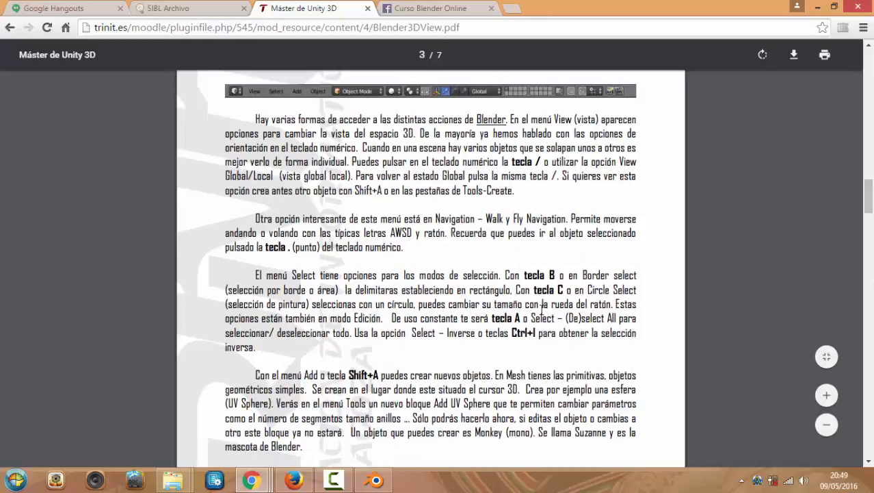
scroll(528, 239, down, 2)
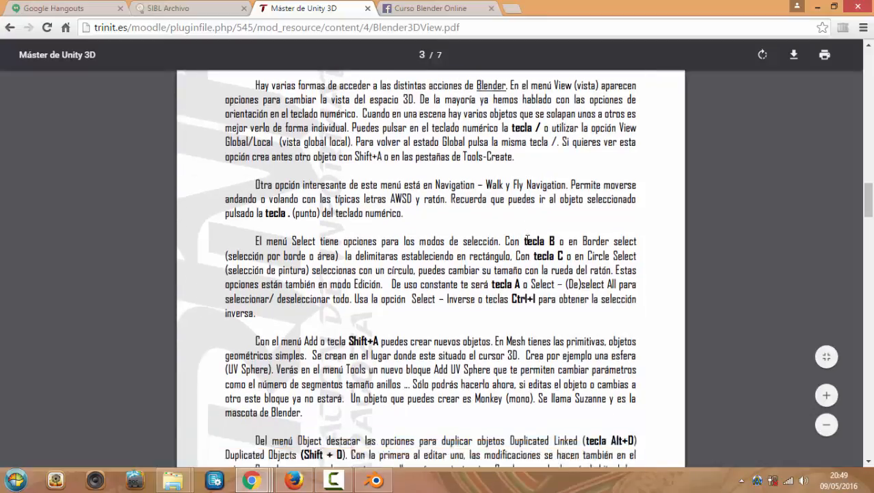
scroll(572, 315, down, 2)
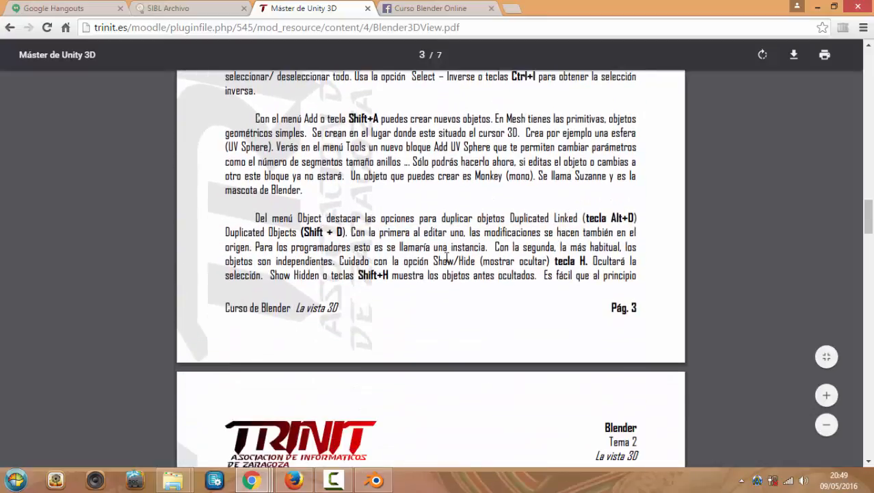
scroll(445, 257, down, 3)
scroll(445, 257, down, 3)
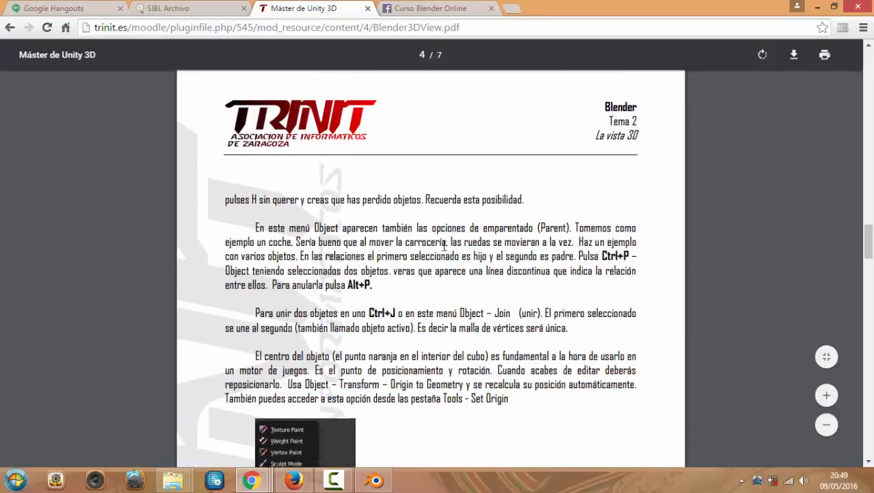
scroll(442, 251, down, 5)
scroll(445, 247, down, 2)
scroll(444, 233, up, 4)
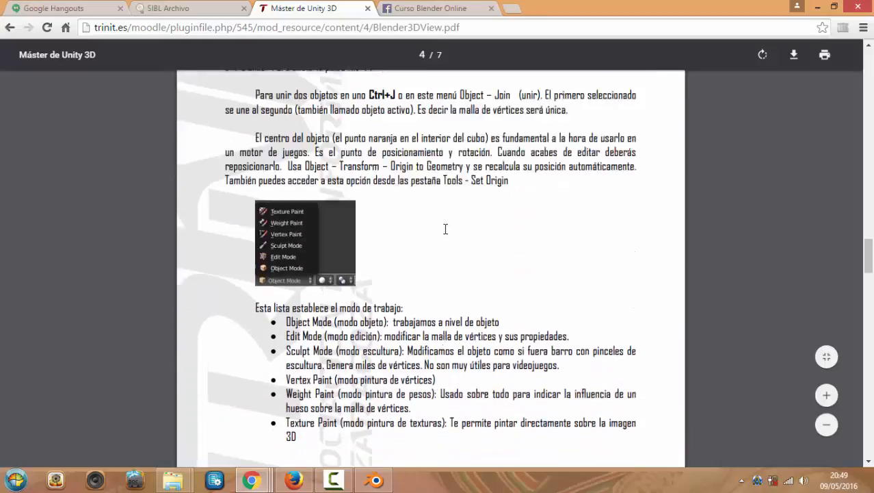
Back in Blender, cycle the biplane through front, right and top orthographic views (numpad 1, 3, 7)
click(374, 487)
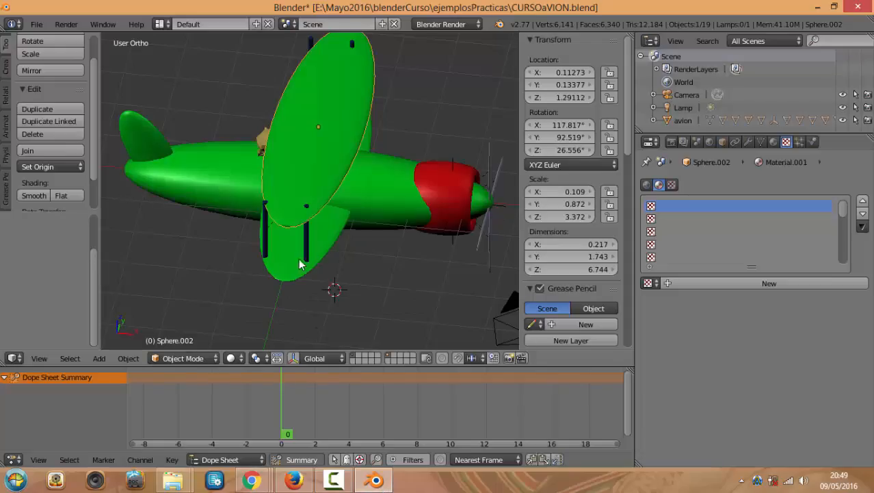
middle_drag(241, 246, 219, 210)
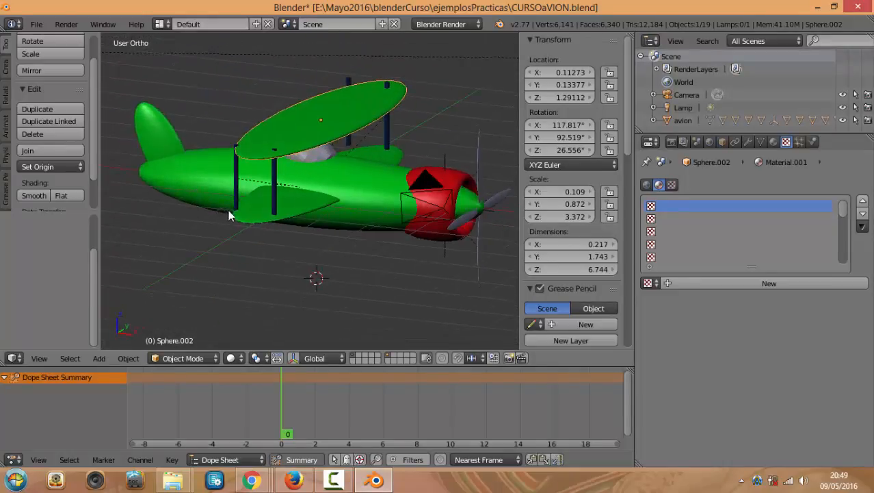
scroll(318, 202, up, 5)
key(KP_1)
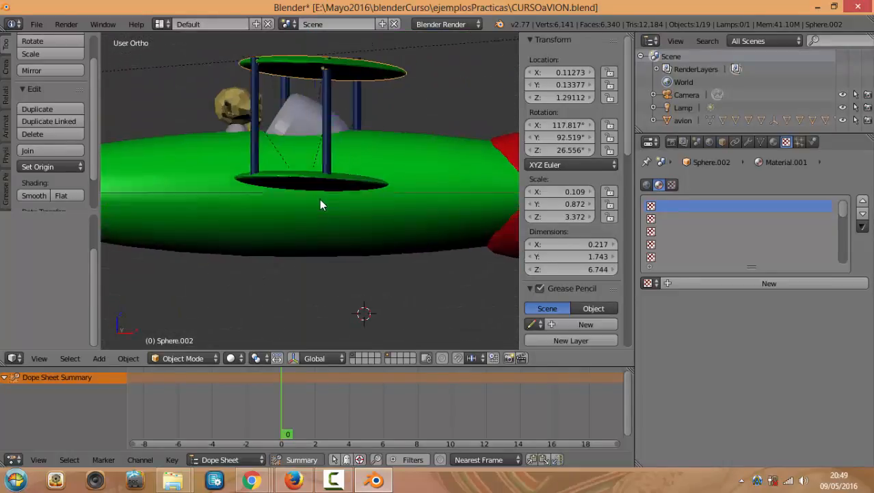
key(KP_3)
scroll(321, 204, down, 2)
key(KP_7)
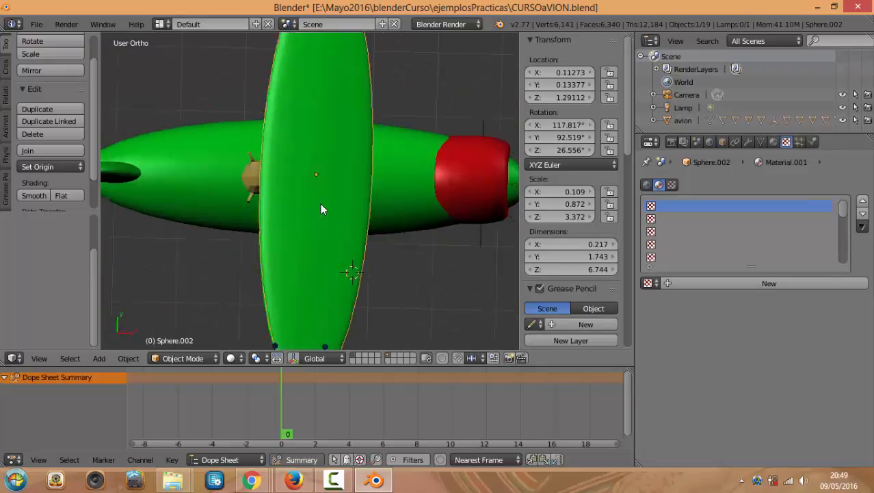
key(KP_1)
key(KP_3)
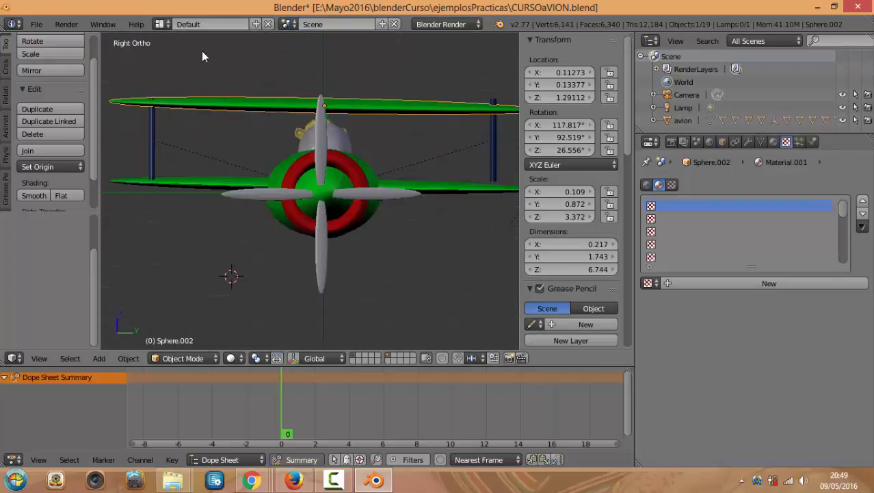
key(KP_1)
key(KP_3)
key(KP_7)
key(KP_1)
key(KP_3)
key(KP_7)
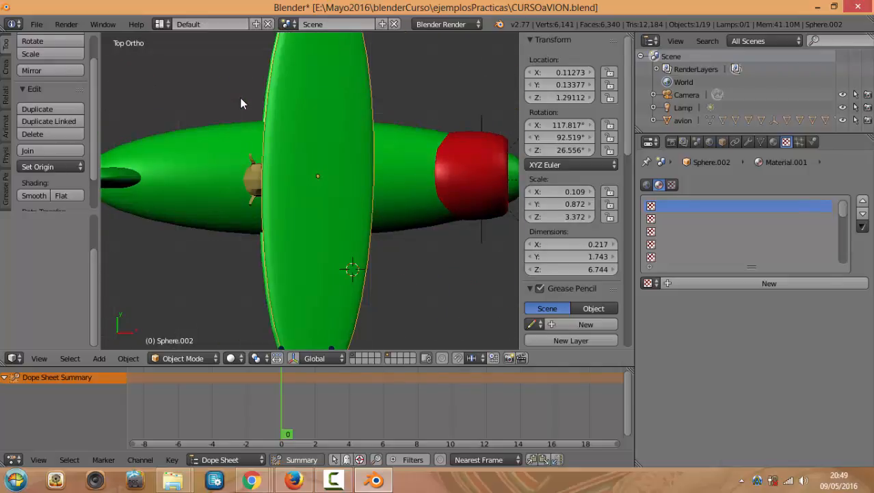
key(KP_1)
key(KP_3)
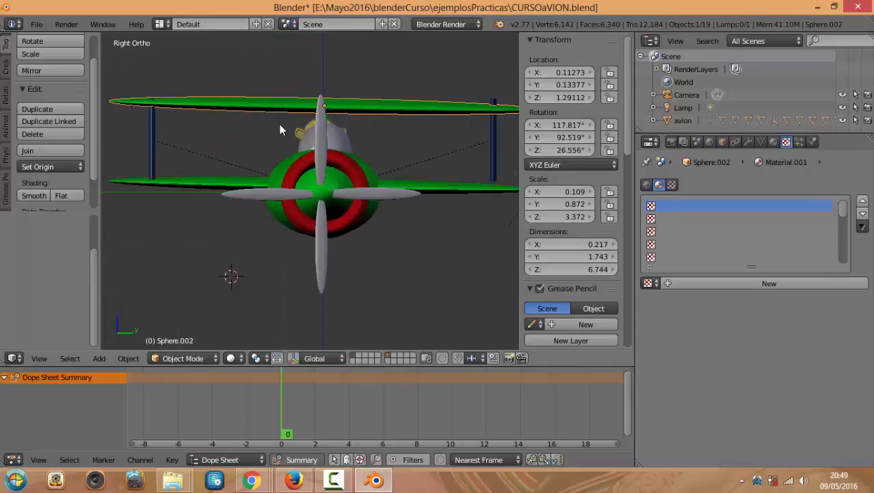
Select Torus.001, the upper wing, the lower wing and the avion fuselage in turn
middle_drag(279, 127, 309, 134)
scroll(313, 131, up, 3)
scroll(311, 128, down, 5)
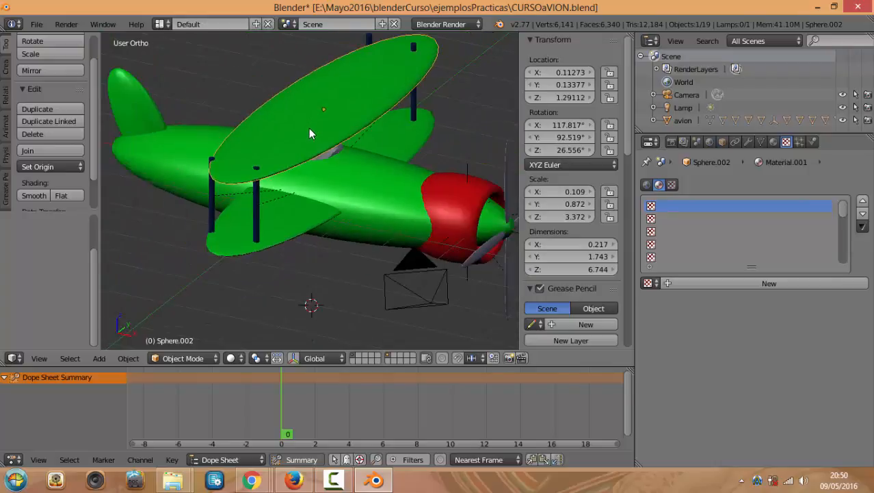
right_click(307, 129)
right_click(304, 136)
right_click(286, 223)
middle_drag(327, 238, 356, 237)
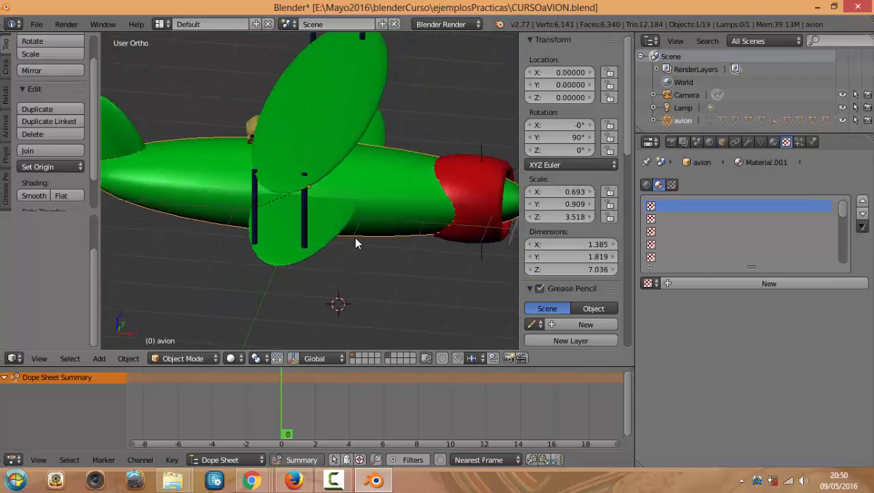
right_click(368, 183)
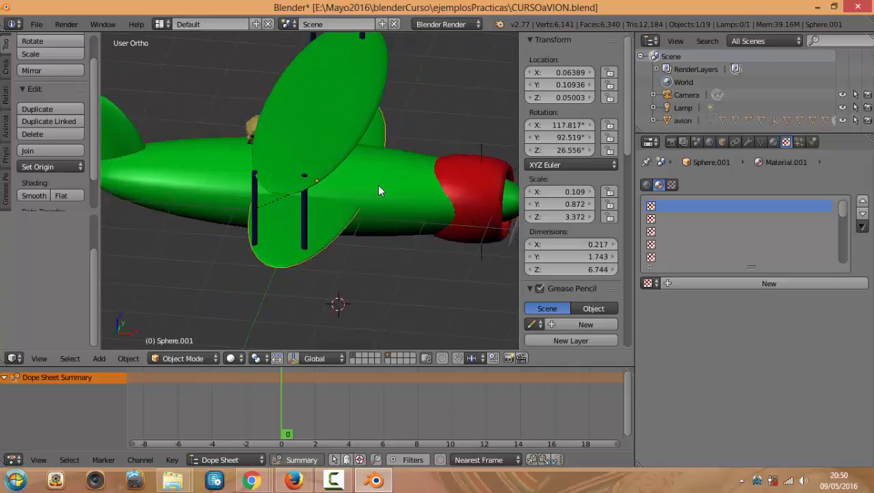
right_click(380, 188)
Start moving and then scaling the fuselage, cancelling both so it stays at the origin
key(g)
key(Escape)
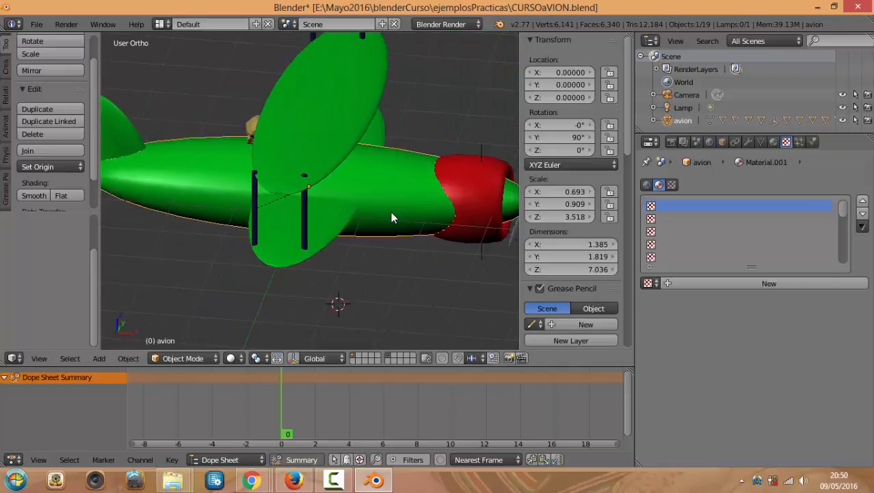
mouse_move(411, 217)
middle_down()
mouse_move(399, 149)
mouse_move(406, 215)
middle_up()
key(s)
key(Escape)
scroll(409, 185, down, 3)
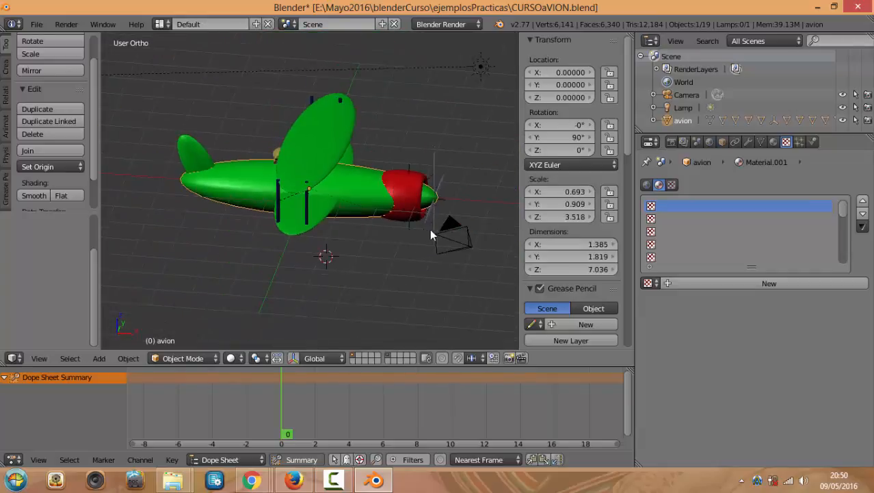
Scale the whole plane up by a factor of 1.271
key(s)
click(453, 238)
middle_drag(435, 236, 400, 247)
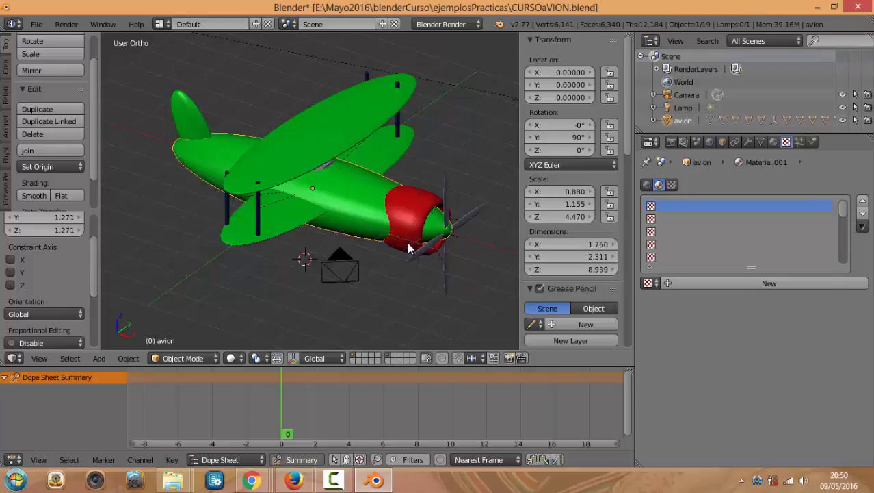
Select the upper wing, try scaling it, then rotate it 90° with r90 and undo
right_click(355, 136)
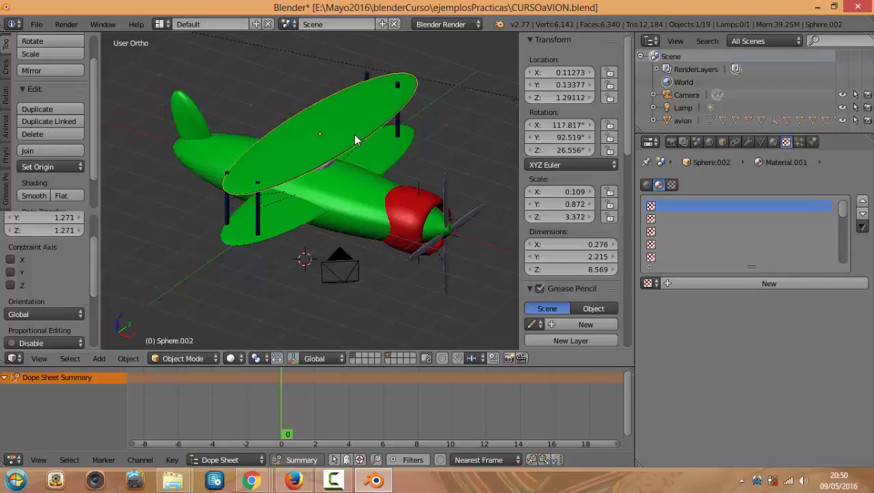
key(s)
key(Escape)
middle_drag(311, 142, 337, 154)
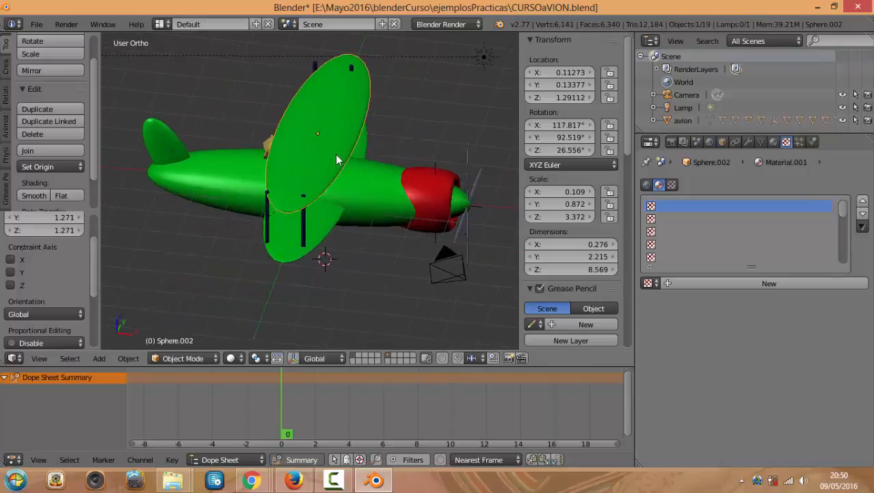
right_click(339, 157)
right_click(337, 145)
text(r90)
key(Return)
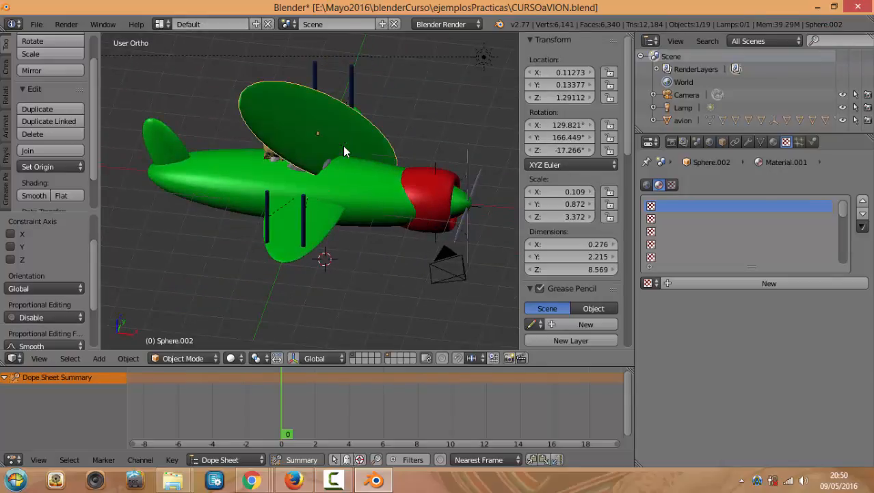
key(ctrl+z)
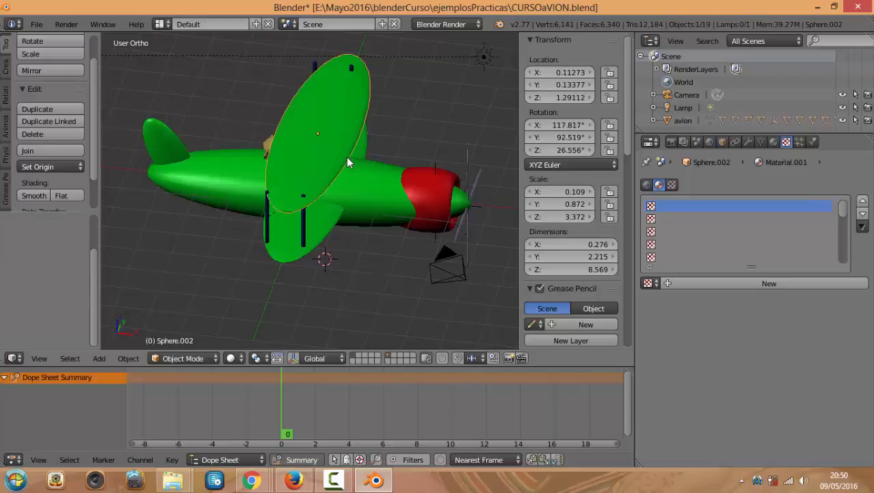
Return to the PDF notes and scroll to page 3 on selection and adding objects
click(374, 480)
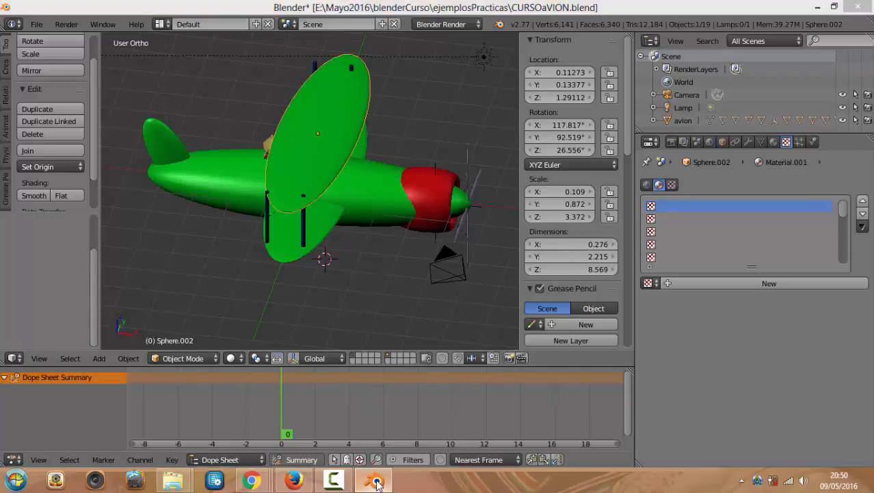
scroll(462, 268, up, 10)
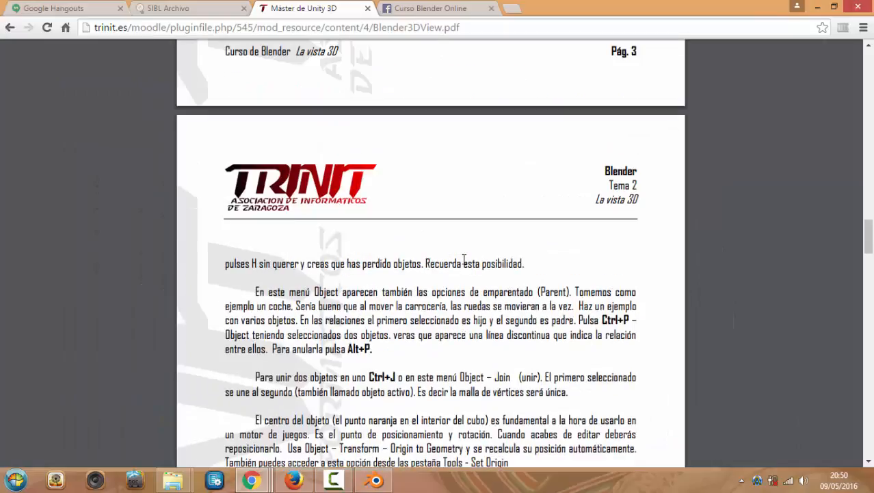
scroll(463, 269, up, 3)
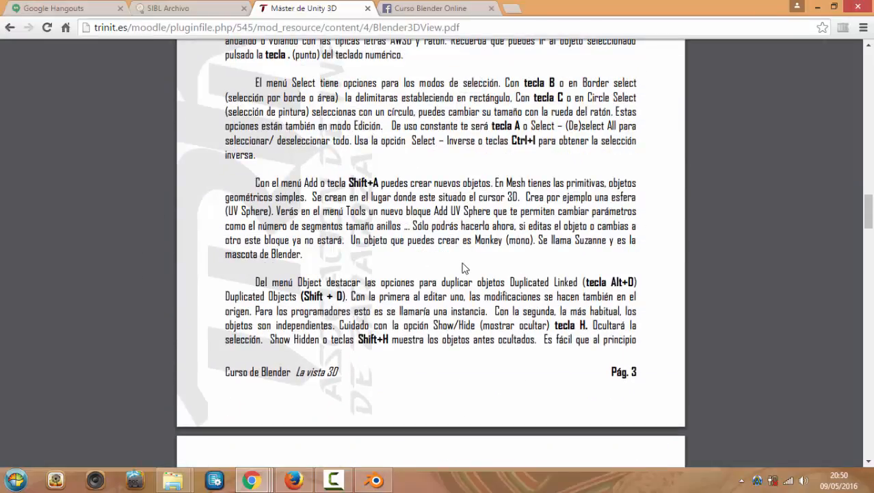
scroll(463, 269, up, 2)
scroll(462, 261, down, 4)
Back in Blender, border-select the whole biplane with B
key(alt+Tab)
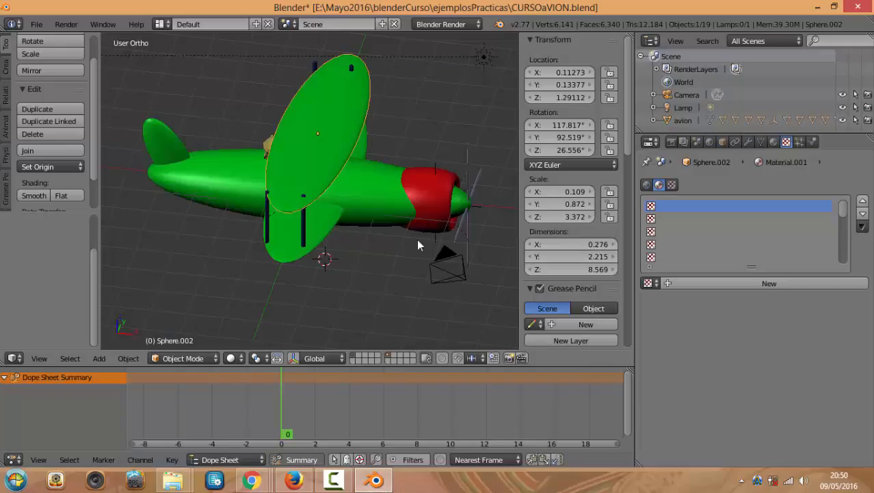
mouse_move(410, 204)
middle_down()
mouse_move(371, 195)
mouse_move(395, 197)
middle_up()
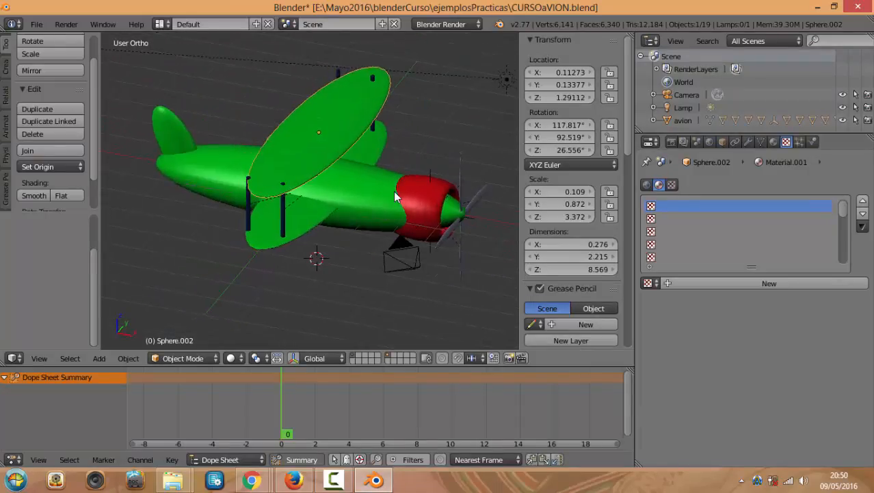
key(b)
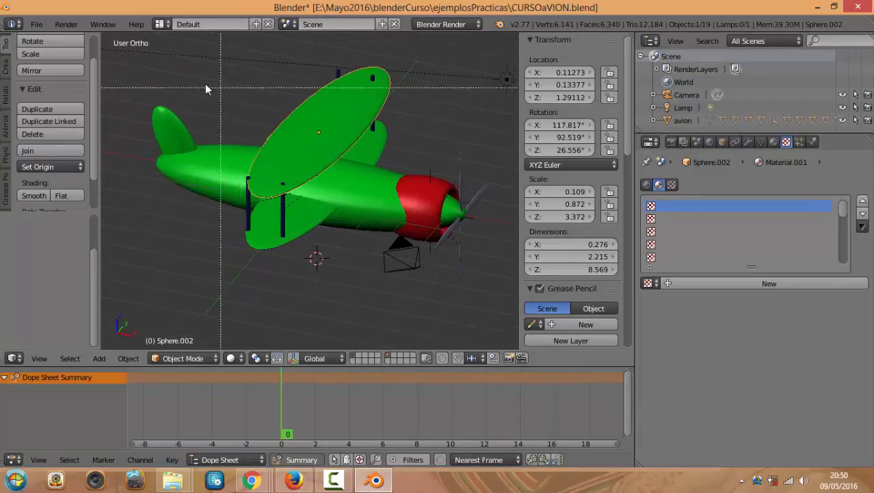
drag(186, 78, 404, 322)
middle_drag(268, 227, 339, 240)
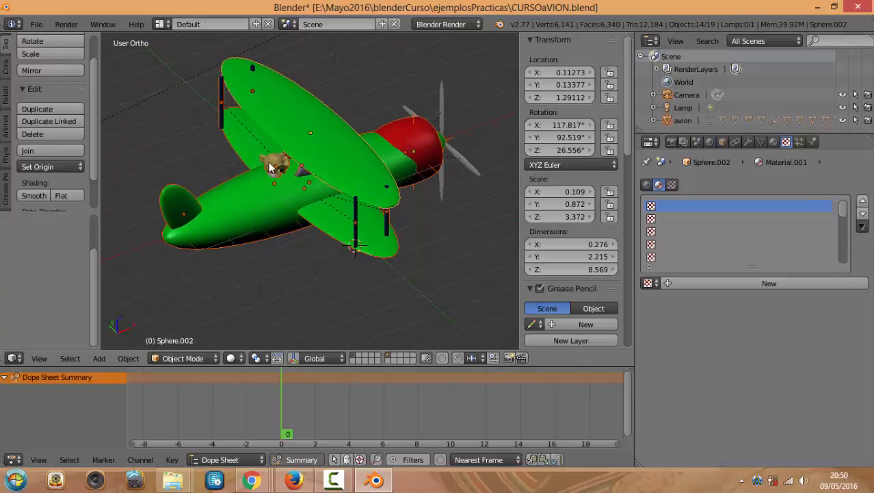
key(b)
From the top view, deselect all and border-select 12 of the plane's parts
key(KP_7)
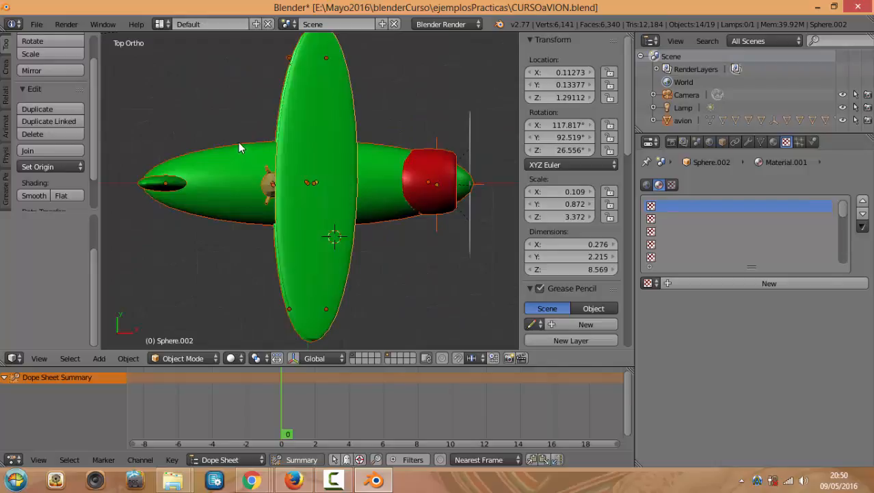
key(a)
key(b)
drag(187, 59, 390, 328)
middle_drag(373, 290, 381, 251)
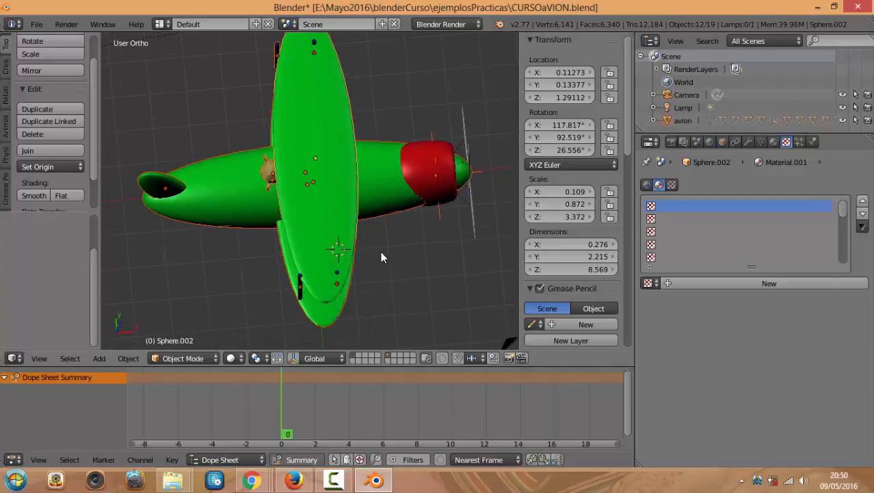
Right-click select single parts in turn: fuselage avion, wing Sphere.002, another wing, then avion
right_click(387, 203)
right_click(349, 95)
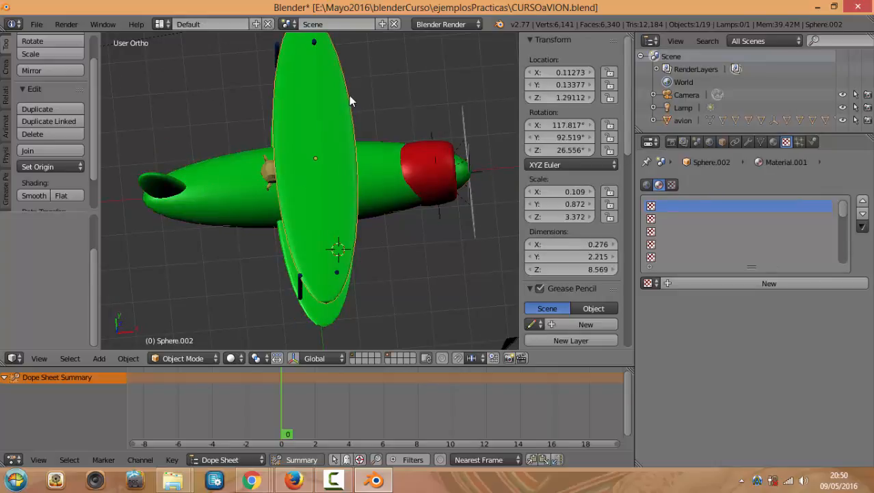
right_click(328, 108)
right_click(236, 148)
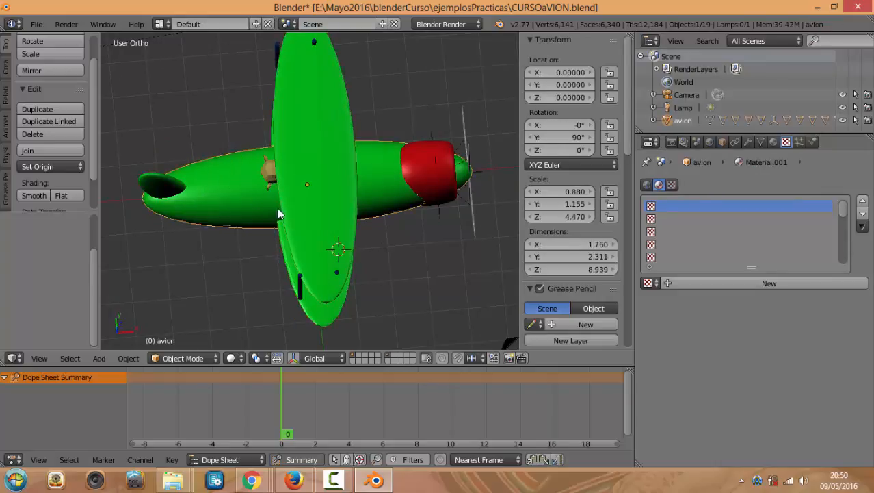
Circle-select parts of the plane with C
middle_drag(279, 209, 288, 237)
key(c)
drag(215, 135, 296, 234)
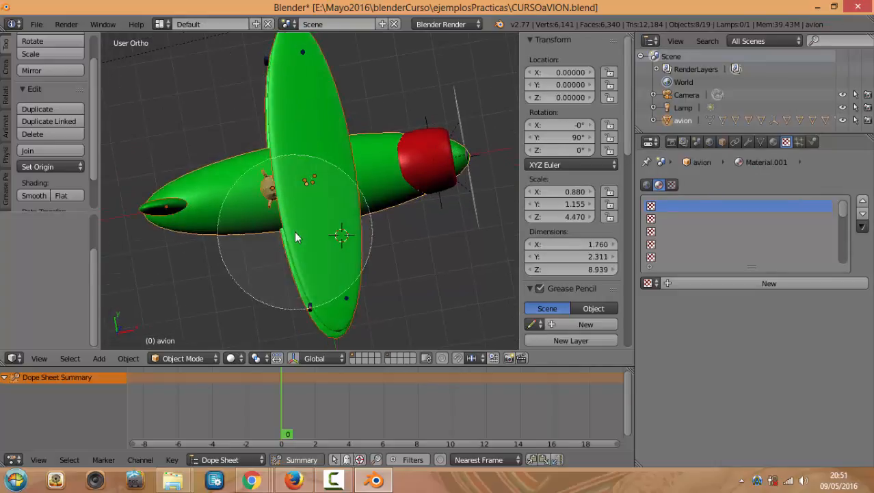
right_click(292, 230)
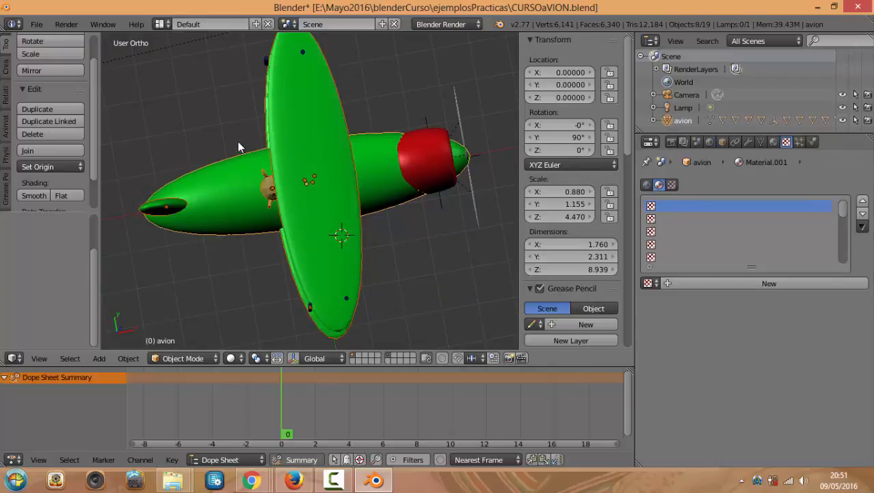
Lasso-select parts around the plane, leaving 8 of 19 objects selected
mouse_move(287, 210)
ctrl+mouse_down()
mouse_move(397, 187)
mouse_move(373, 139)
ctrl+mouse_up()
mouse_move(235, 76)
ctrl+mouse_down()
mouse_move(420, 285)
mouse_move(424, 272)
ctrl+mouse_up()
mouse_move(426, 267)
middle_down()
mouse_move(398, 229)
mouse_move(383, 230)
middle_up()
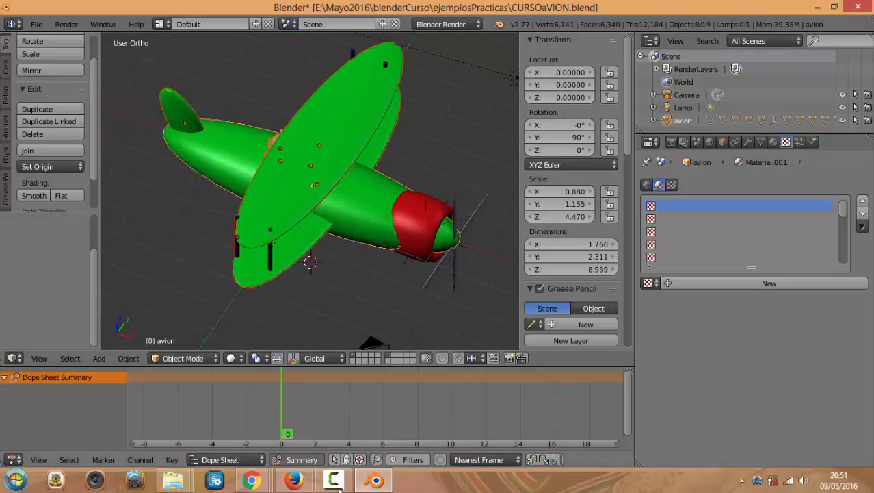
right_click(252, 480)
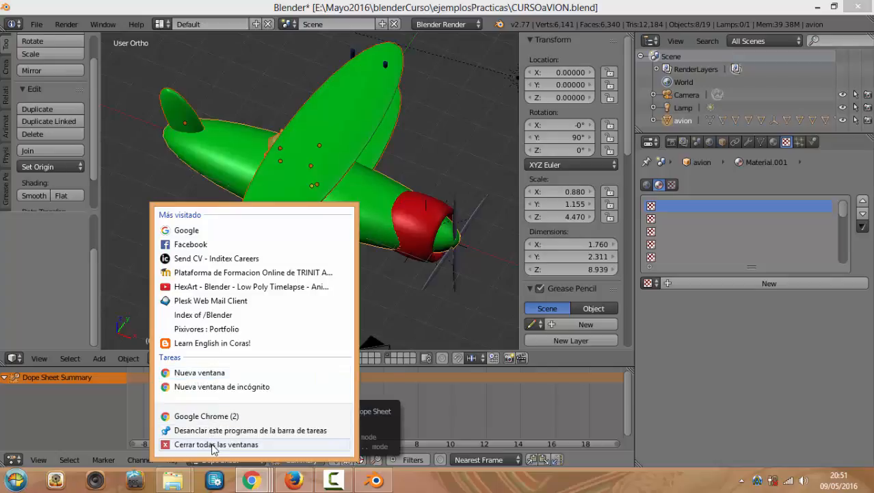
Bring the Máster de Unity 3D notes forward and scroll page 3's View, Navigation and Select passages
click(257, 482)
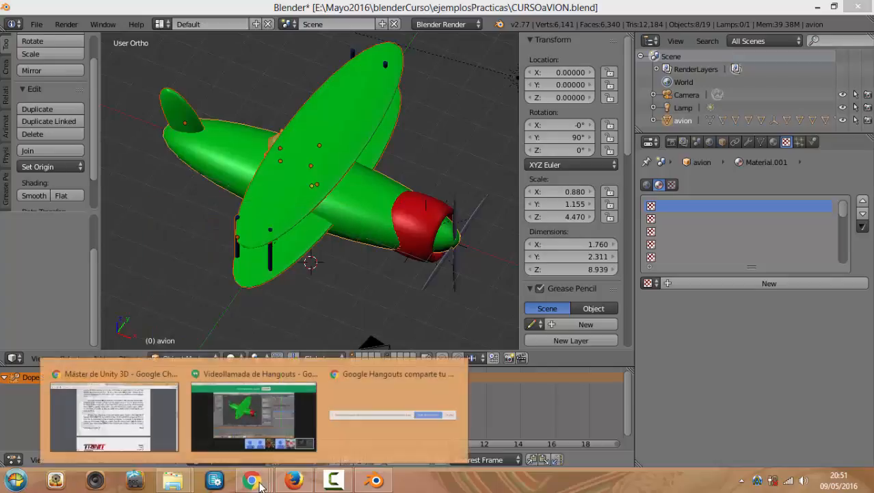
click(137, 404)
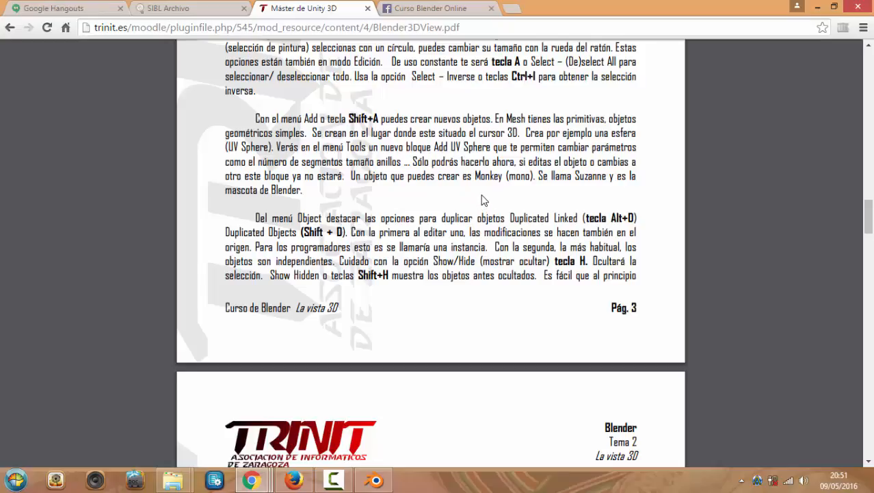
scroll(483, 200, down, 2)
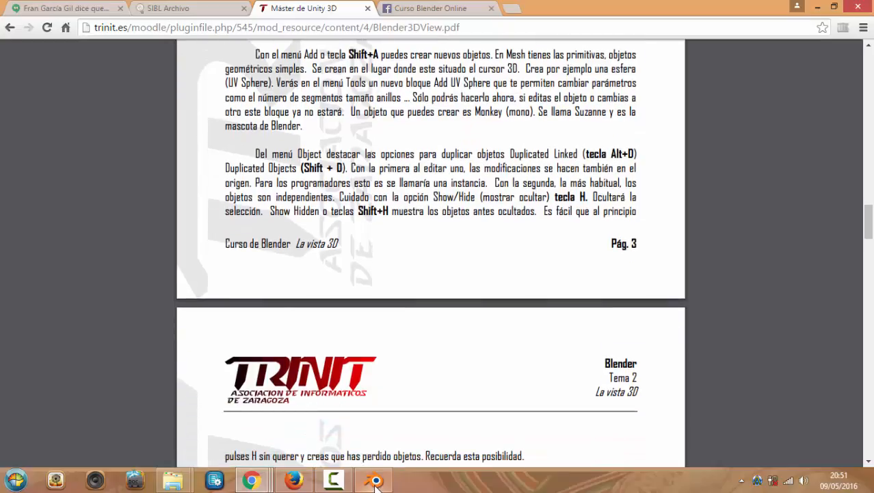
mouse_move(375, 485)
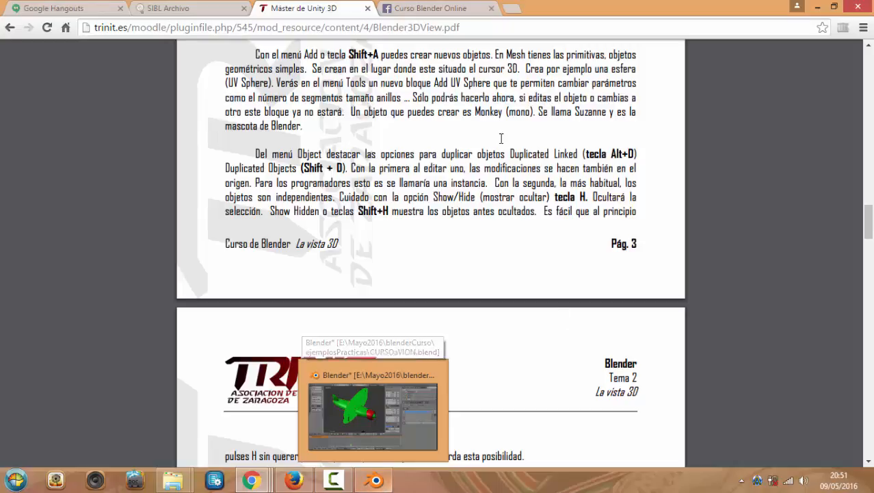
scroll(458, 146, up, 2)
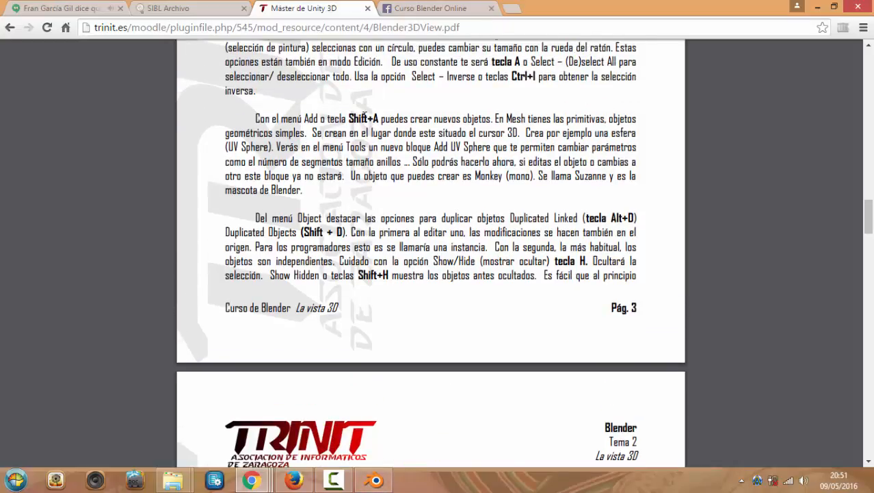
scroll(439, 156, up, 4)
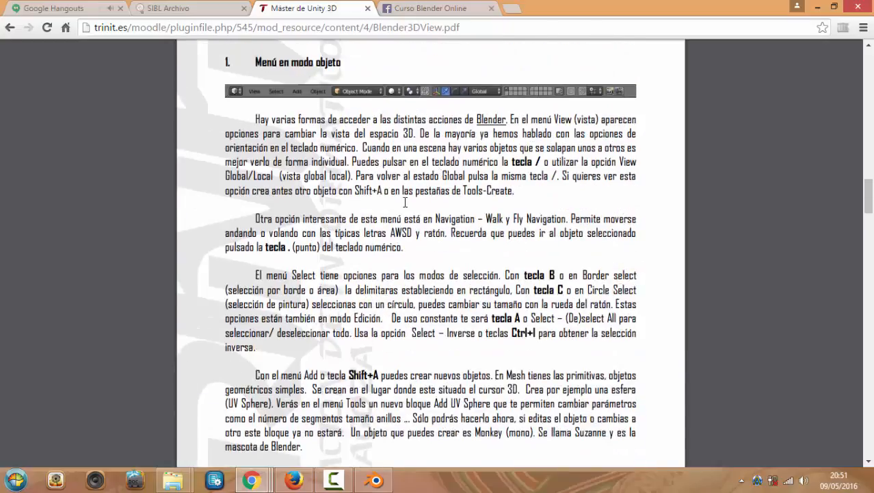
scroll(409, 198, down, 2)
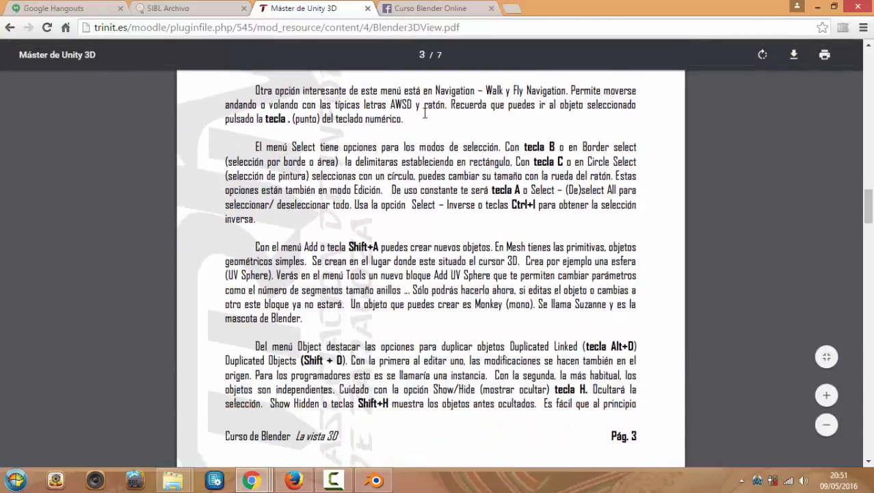
scroll(463, 149, up, 2)
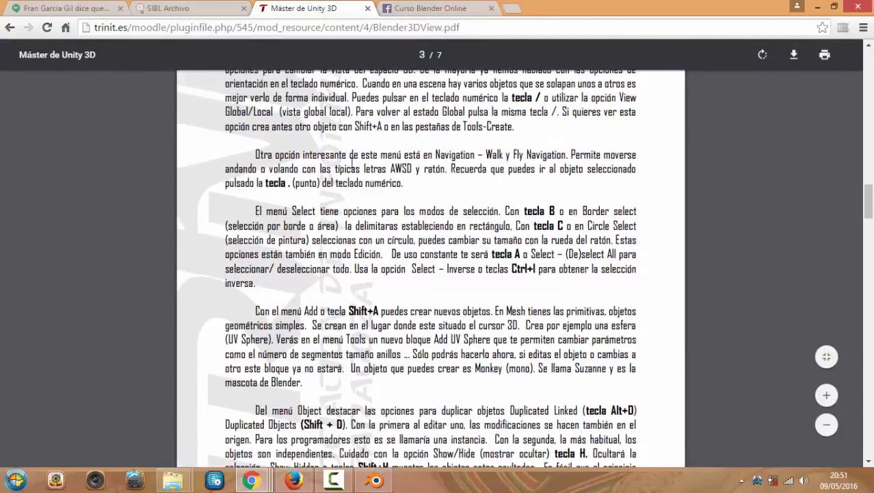
Back in Blender, widen the 3D view area and orbit to a close side-on view of the plane
click(374, 480)
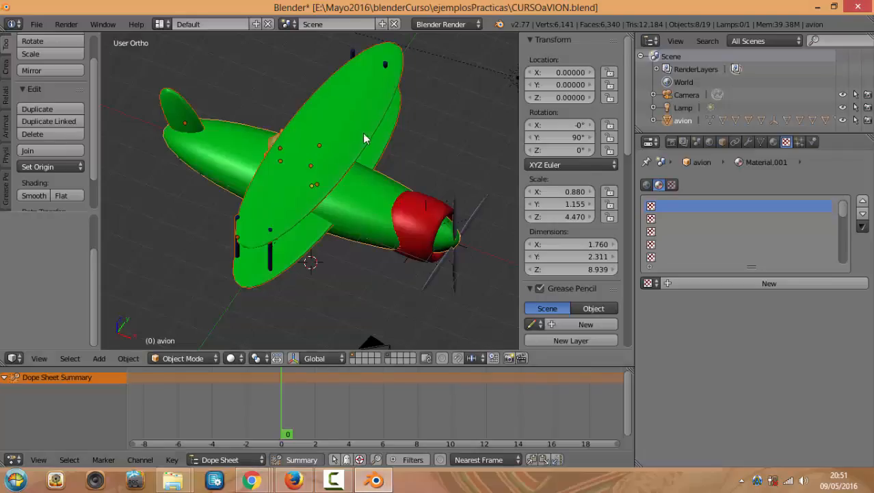
mouse_move(363, 133)
middle_down()
mouse_move(401, 119)
mouse_move(332, 113)
mouse_move(305, 93)
mouse_move(337, 80)
mouse_move(414, 87)
mouse_move(352, 77)
mouse_move(352, 129)
middle_up()
scroll(369, 130, up, 4)
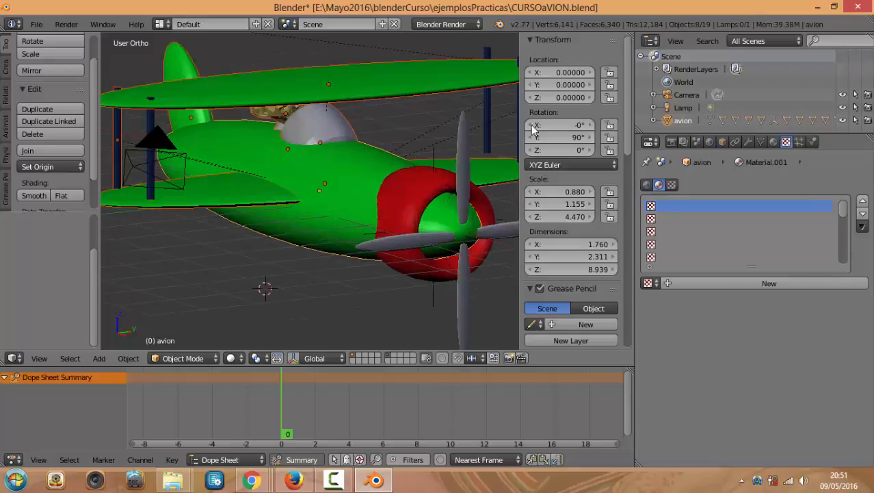
drag(634, 131, 816, 130)
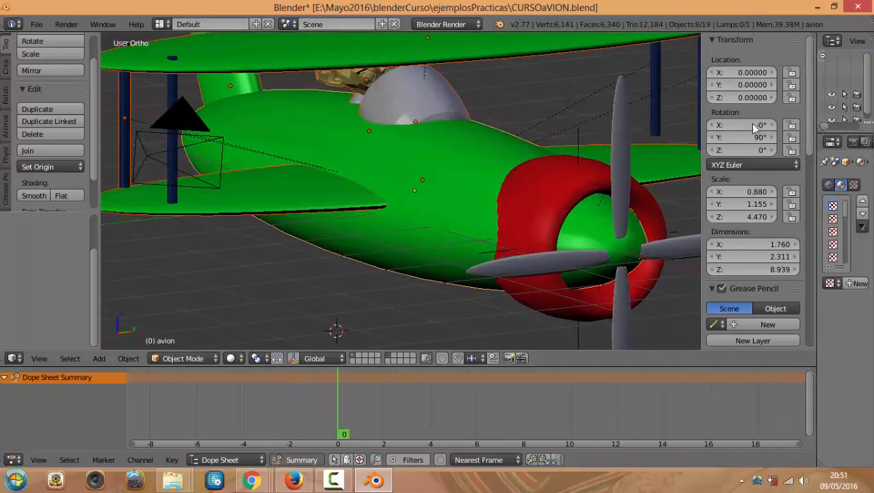
scroll(356, 138, down, 2)
middle_drag(350, 138, 405, 165)
scroll(323, 158, up, 3)
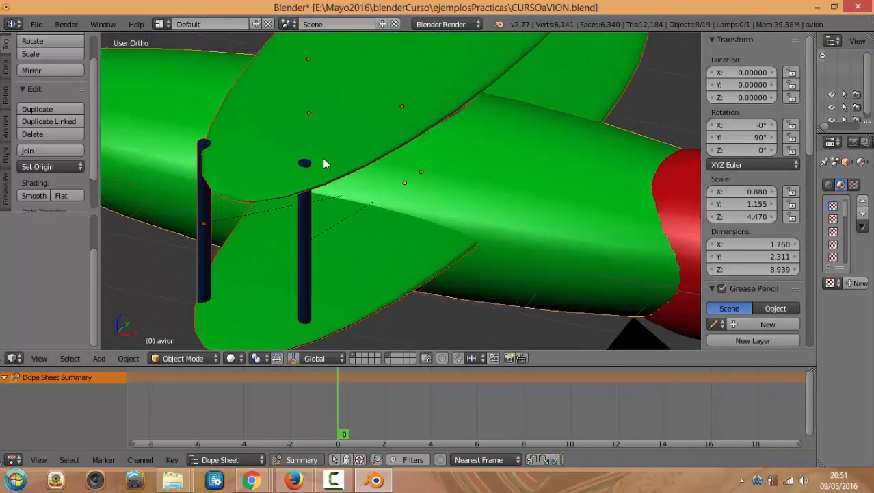
middle_drag(323, 158, 383, 131)
scroll(384, 136, down, 4)
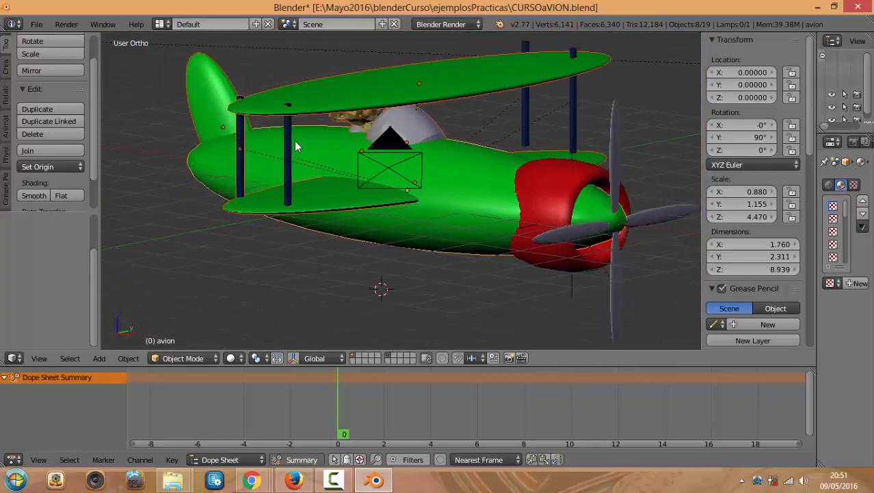
Look through the File menu, then show the View menu's Navigation submenu
click(36, 24)
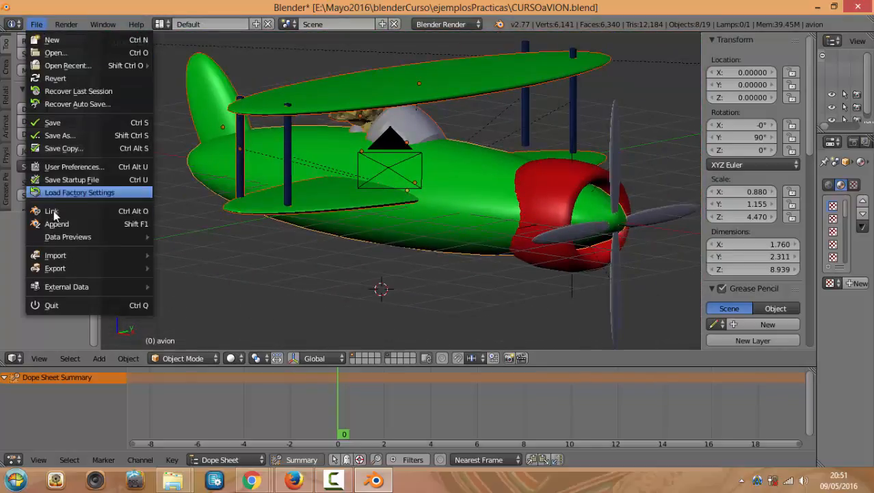
click(39, 358)
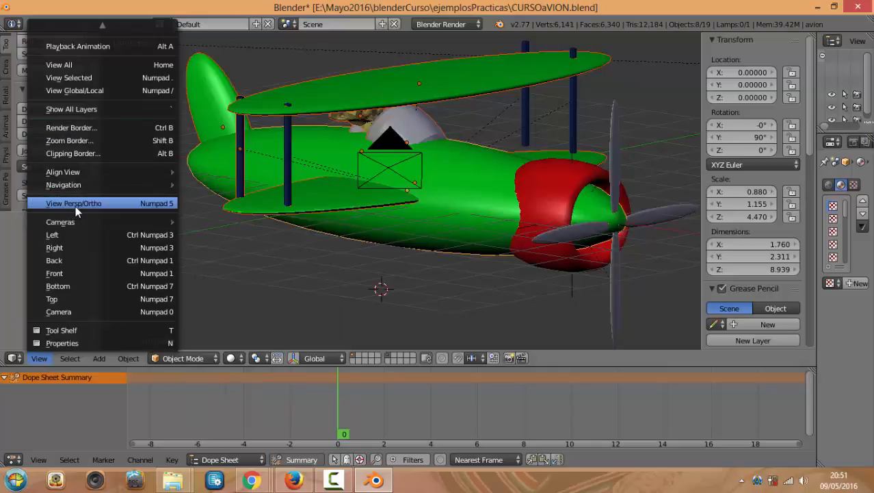
mouse_move(86, 186)
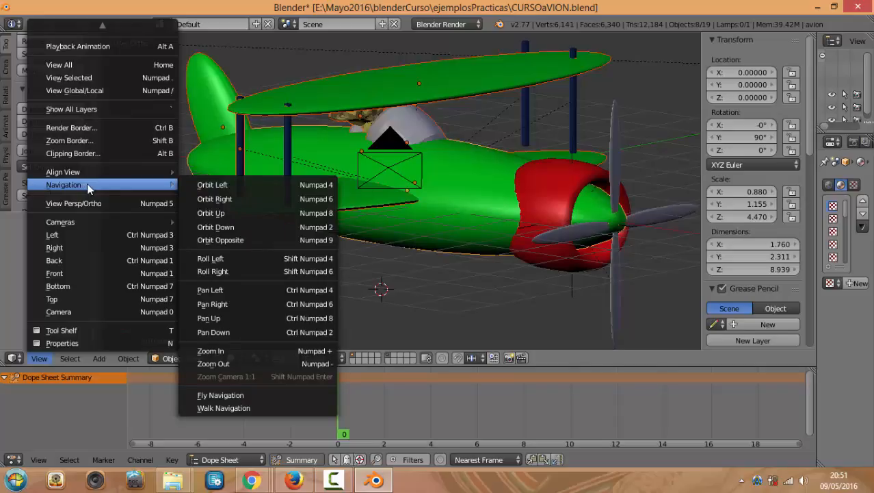
Fly to the plane's nose, then walk around the propeller until the whole biplane shows
click(248, 399)
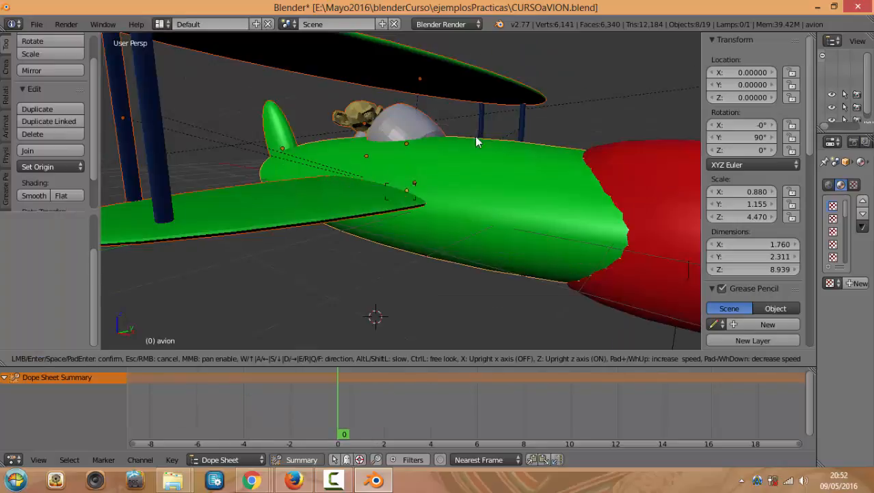
click(394, 245)
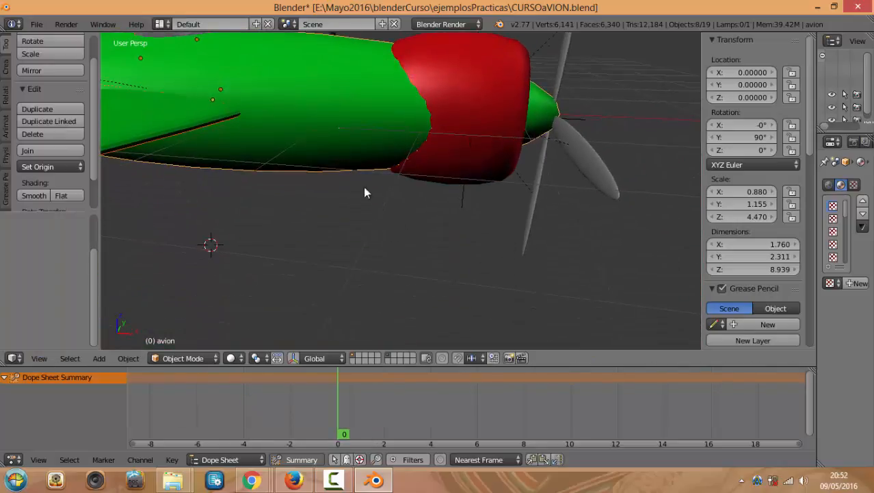
key(shift+f)
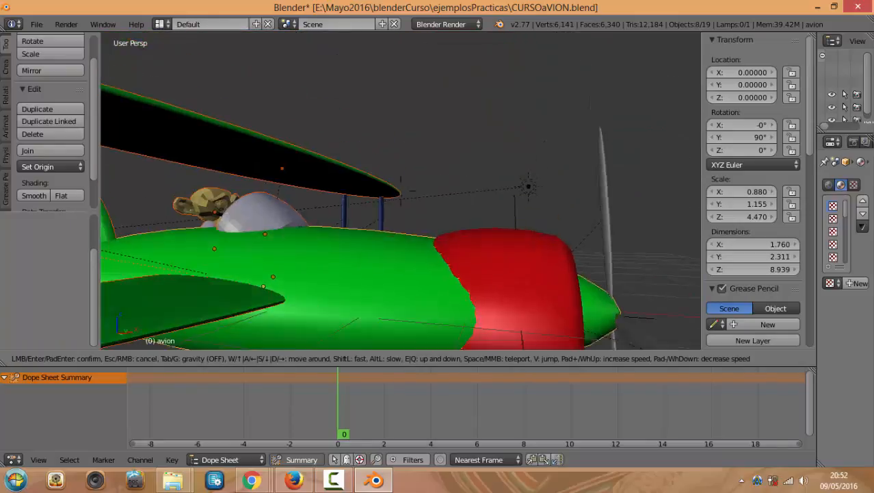
key(w)
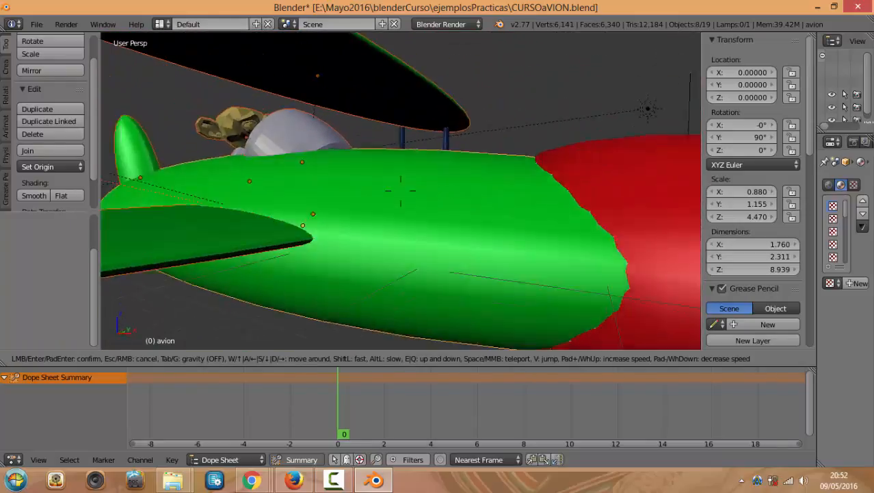
key(s)
key(d)
key(w)
key(d)
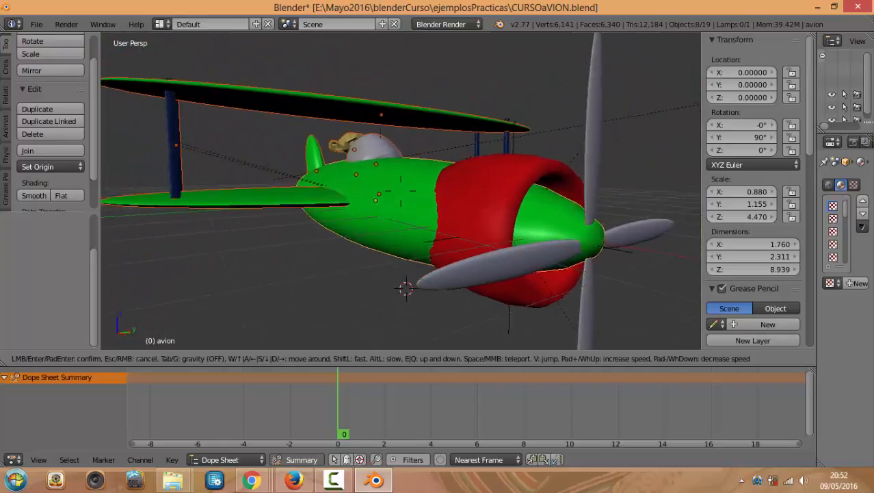
key(w)
key(s)
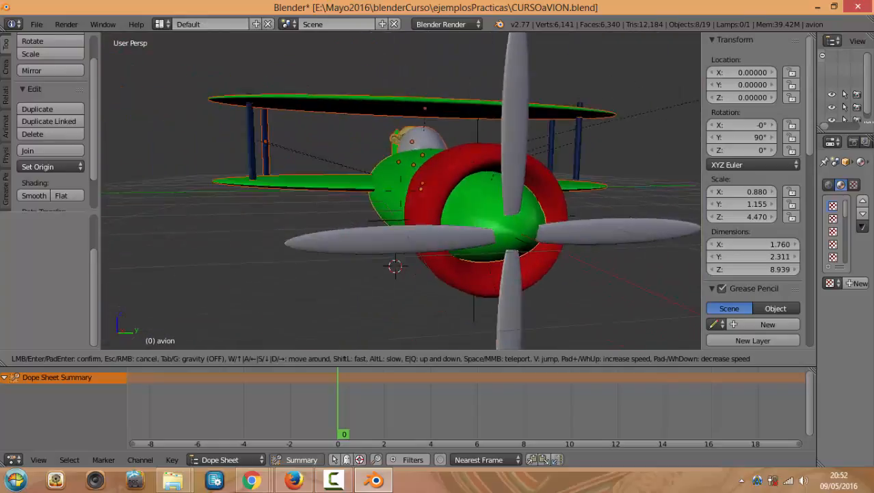
Walk past the cockpit and along the wing, then walk in again and keep that view
key(w)
key(w)
key(d)
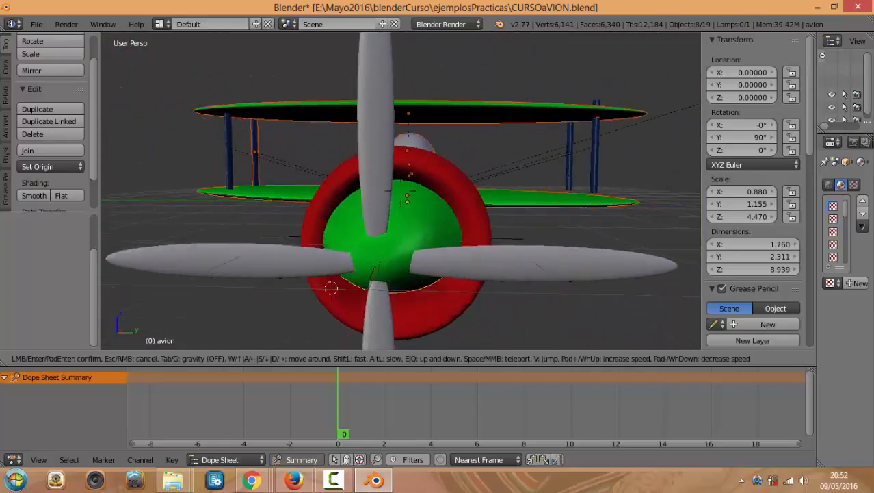
key(w)
key(d)
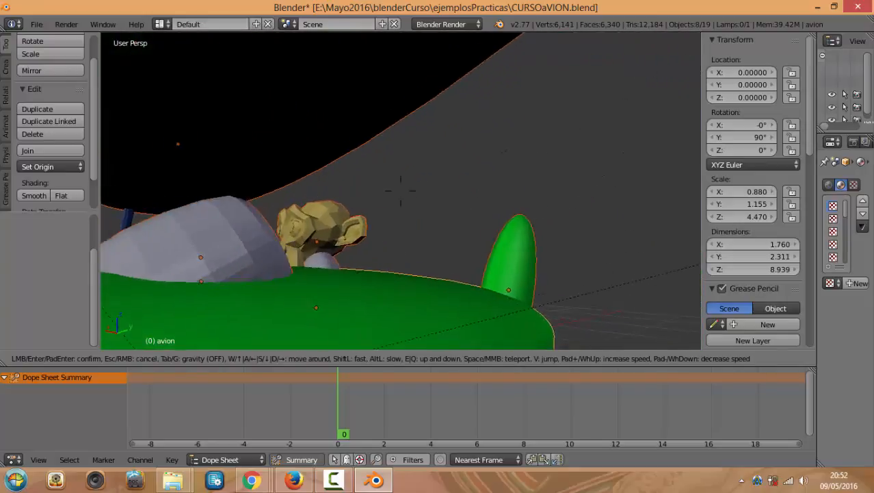
key(s)
key(s)
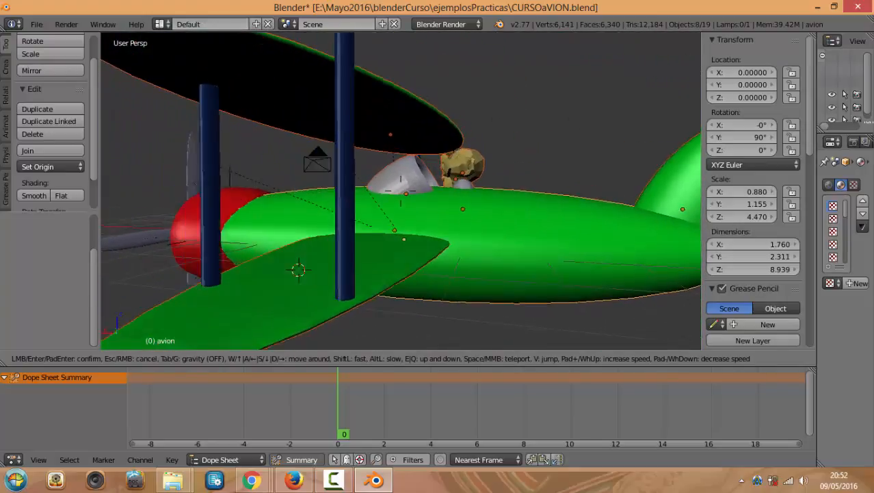
key(a)
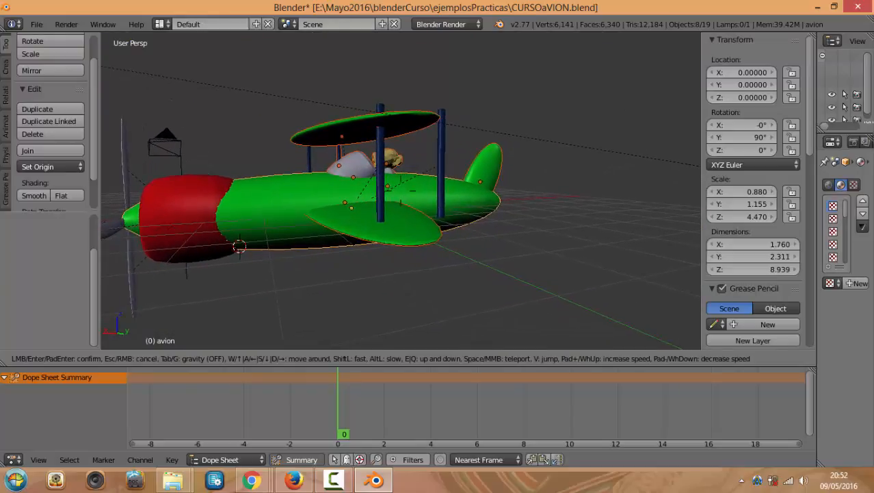
click(401, 191)
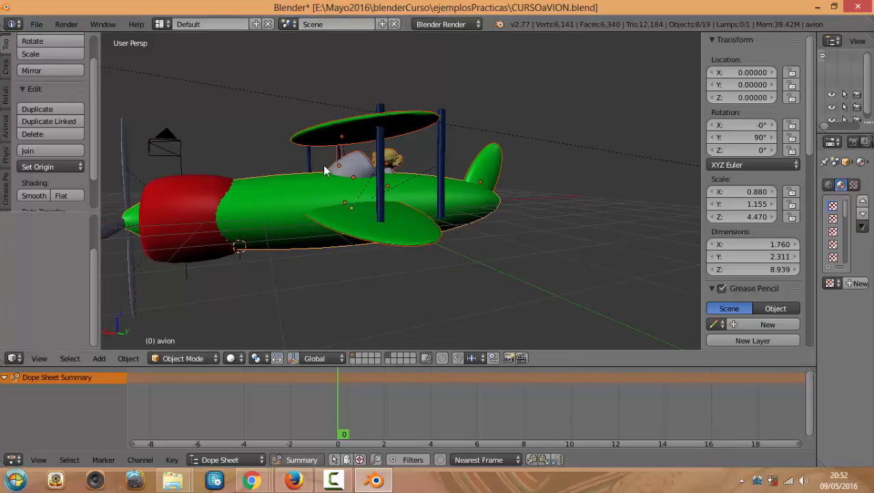
key(shift+f)
key(w)
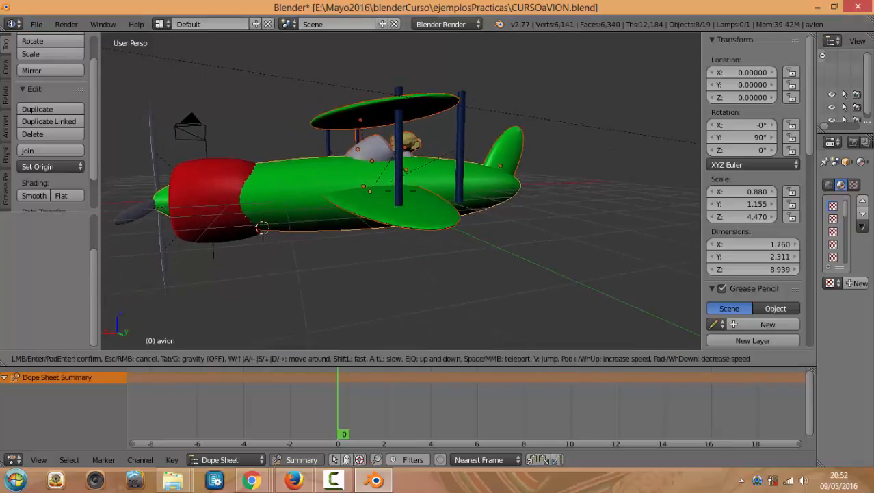
click(400, 191)
Fly around the biplane with View > Navigation > Fly Navigation, then switch to the camera view (Numpad 0)
click(36, 25)
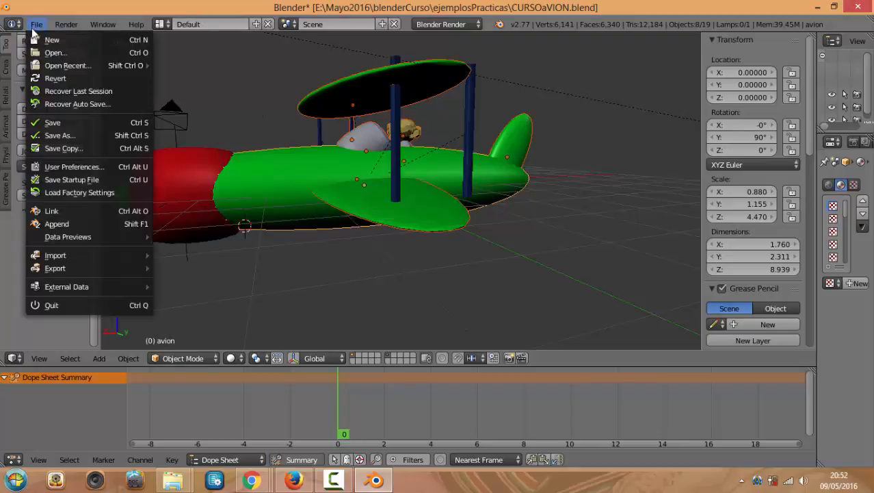
click(39, 358)
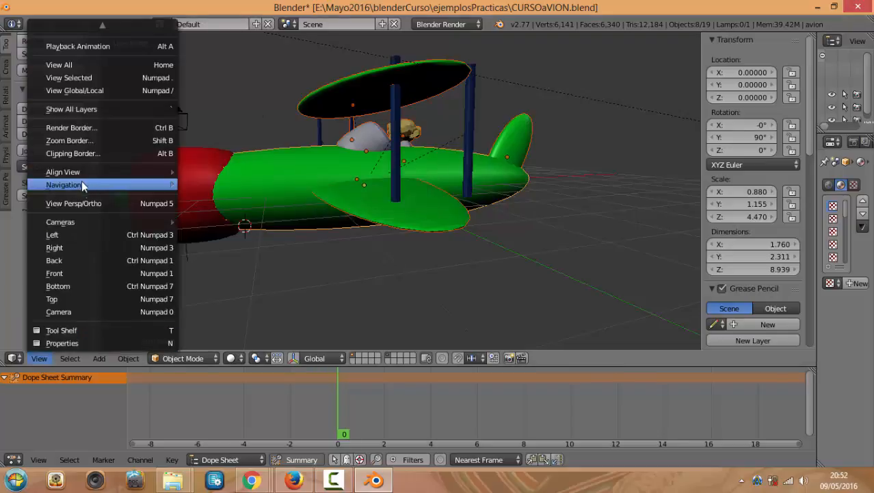
mouse_move(81, 181)
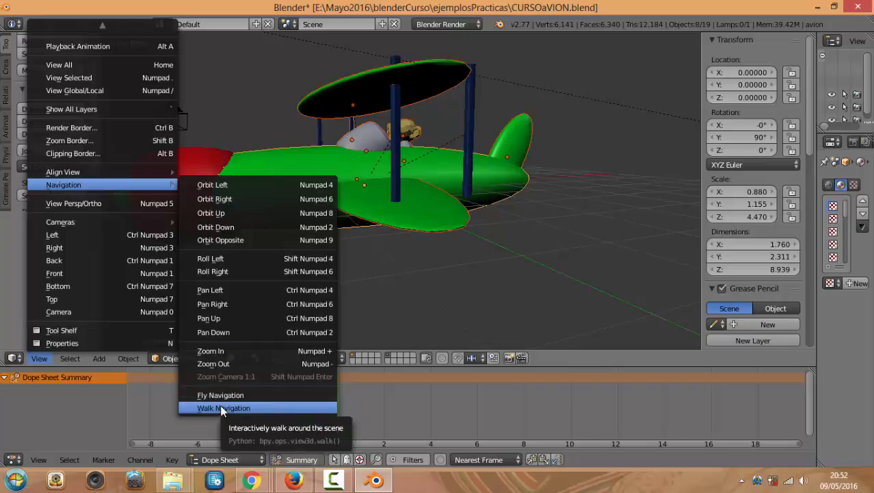
click(239, 400)
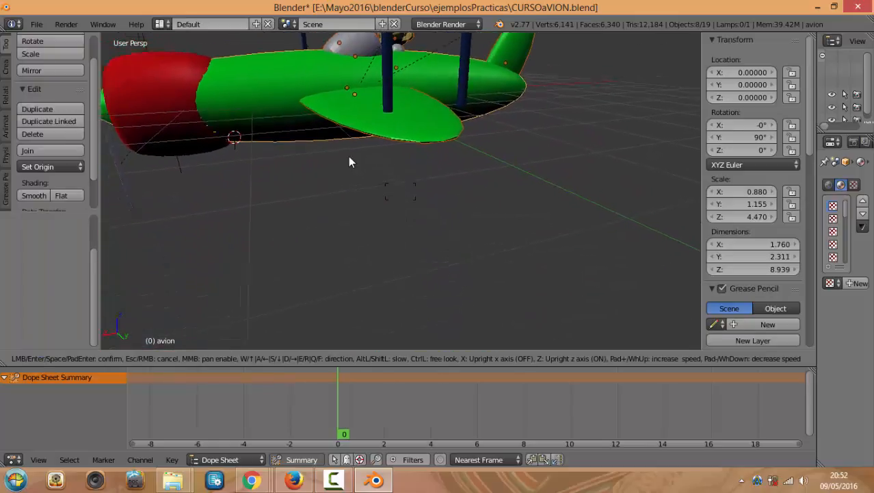
click(349, 151)
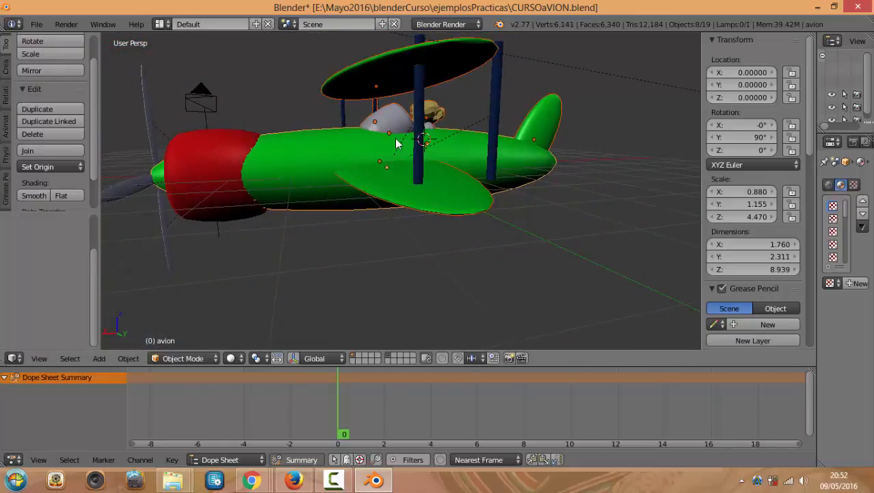
key(KP_0)
scroll(414, 131, down, 3)
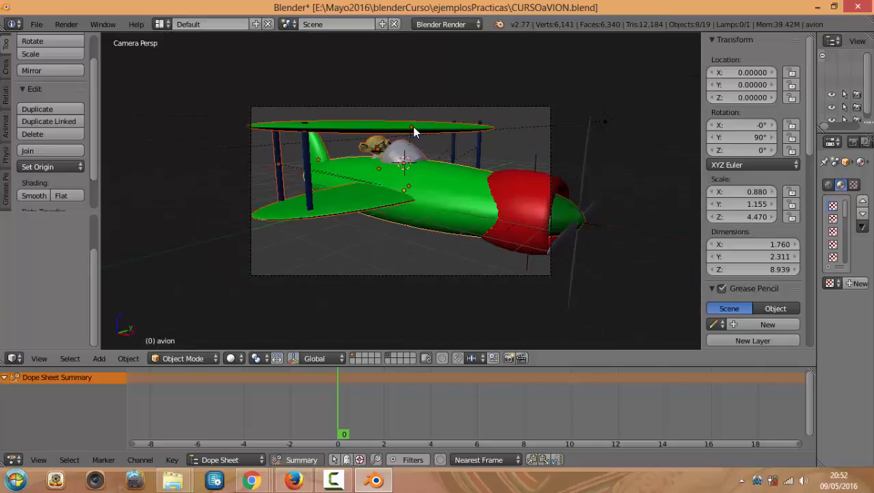
Select the camera, switch to front view, and walk closer to the biplane
middle_drag(336, 215, 464, 144)
key(KP_0)
right_click(399, 274)
key(KP_1)
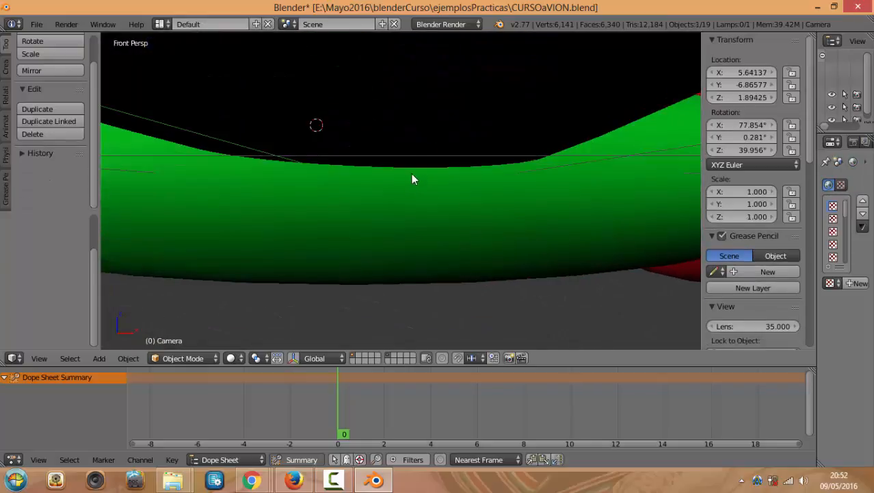
mouse_move(427, 172)
middle_down()
mouse_move(433, 195)
mouse_move(371, 206)
mouse_move(361, 197)
mouse_move(355, 183)
mouse_move(421, 159)
middle_up()
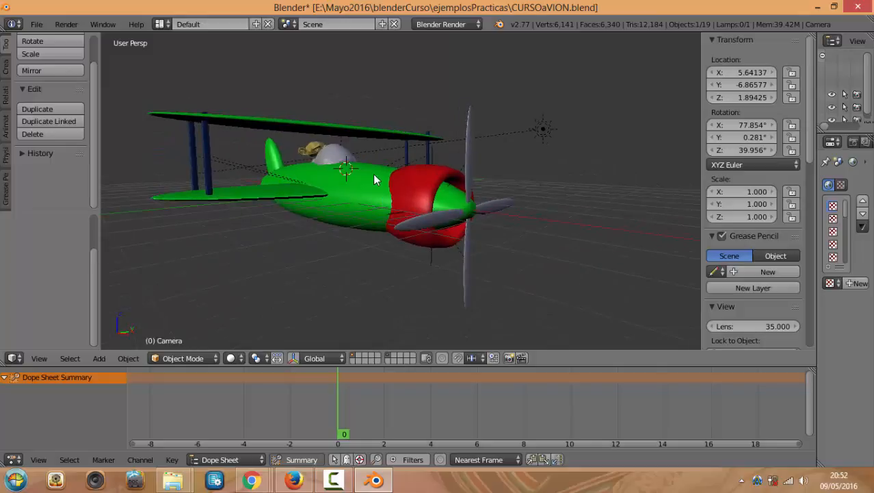
key(shift+f)
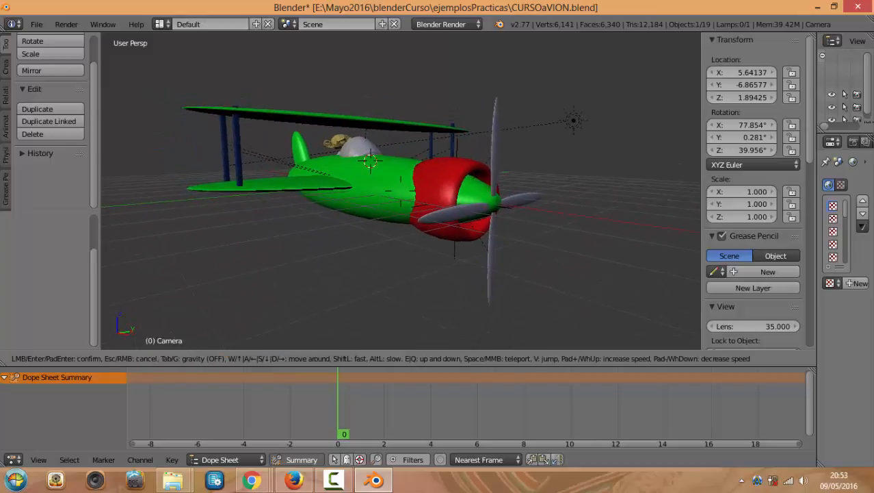
key(w)
key(w)
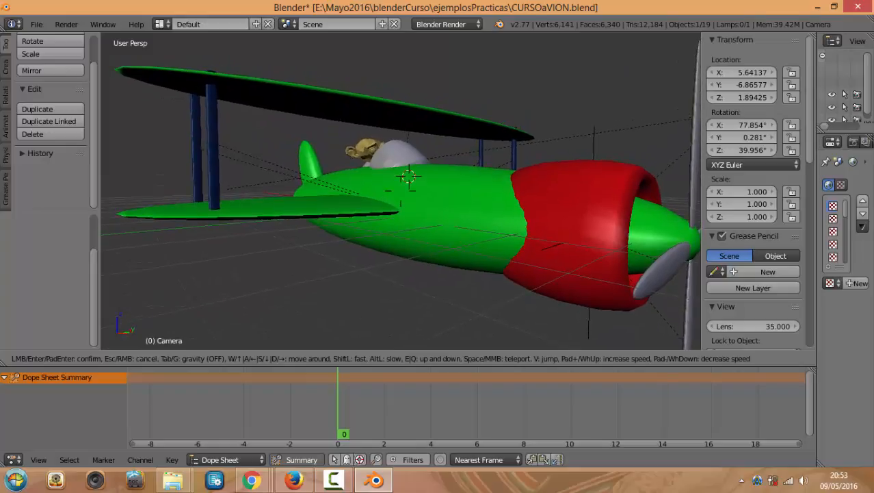
click(402, 197)
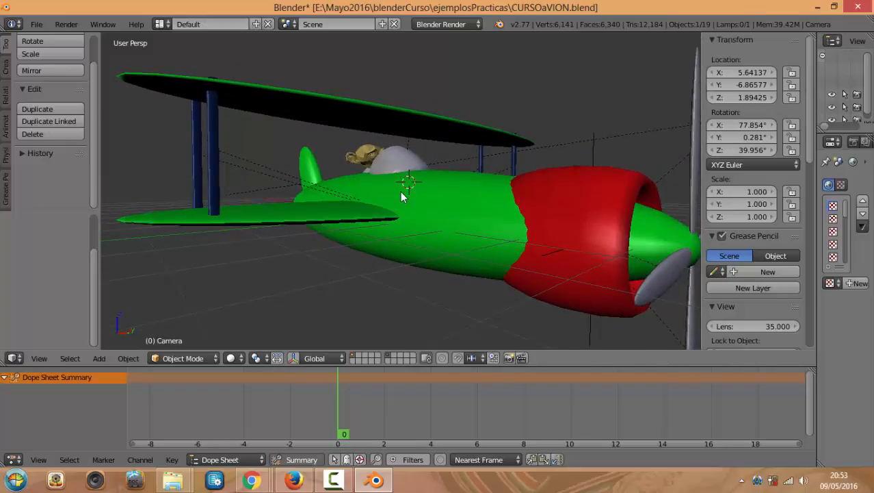
Render the camera shot with F12, close the render, and bring up Chrome
key(KP_0)
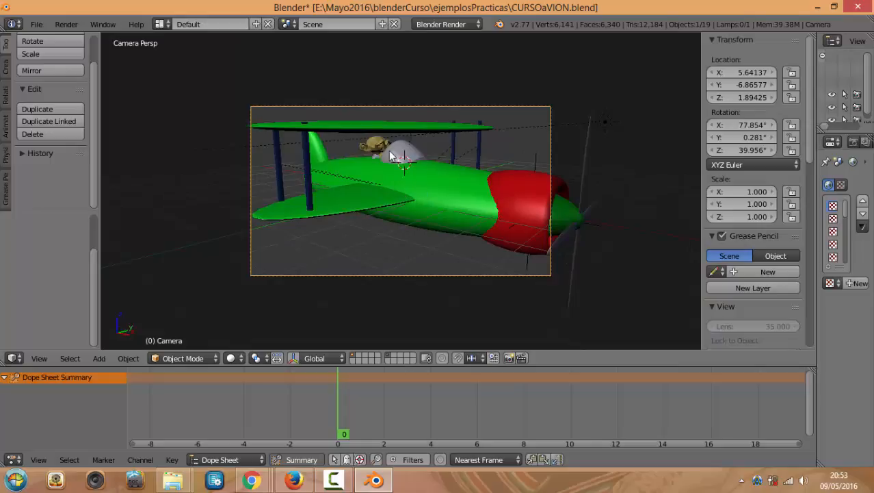
middle_drag(410, 172, 429, 163)
scroll(465, 142, down, 4)
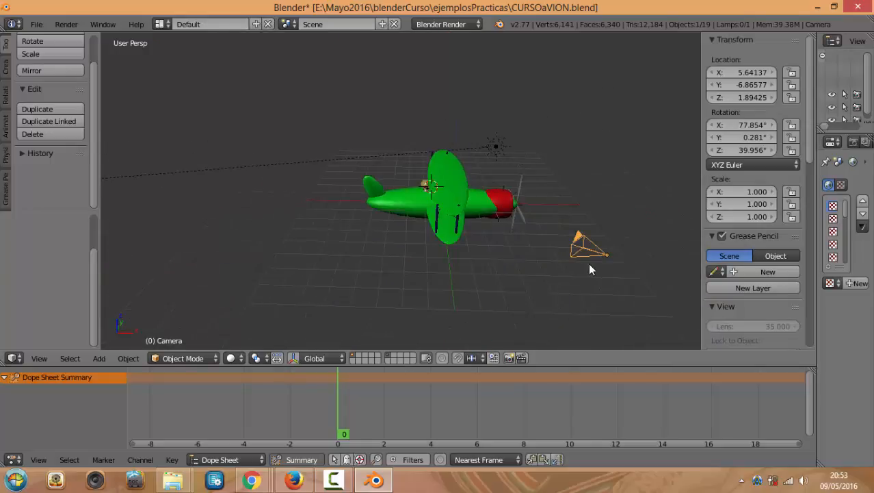
key(KP_0)
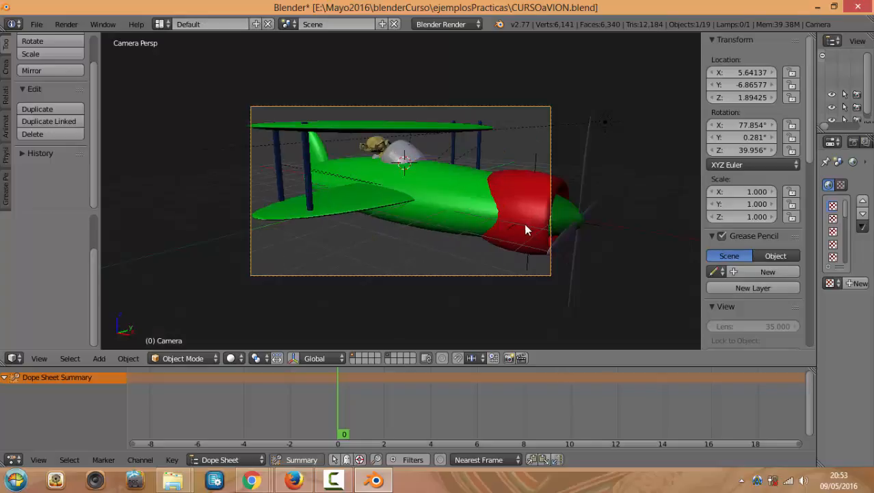
key(F12)
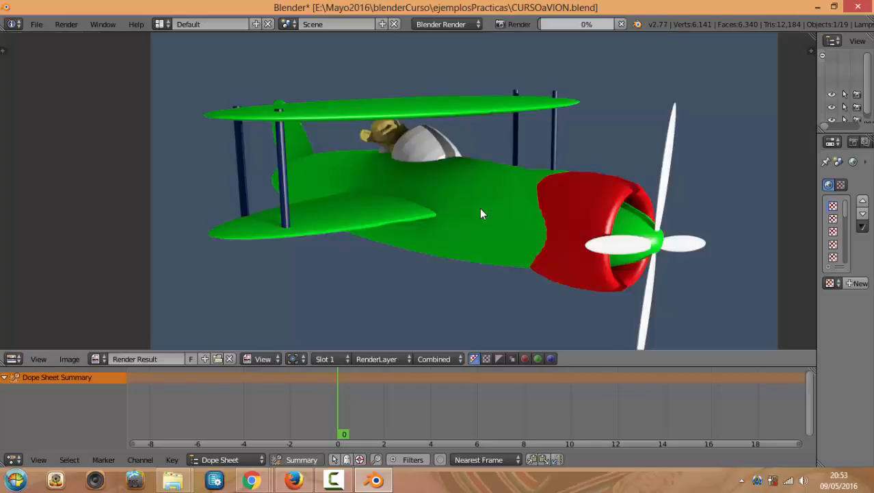
scroll(473, 208, up, 3)
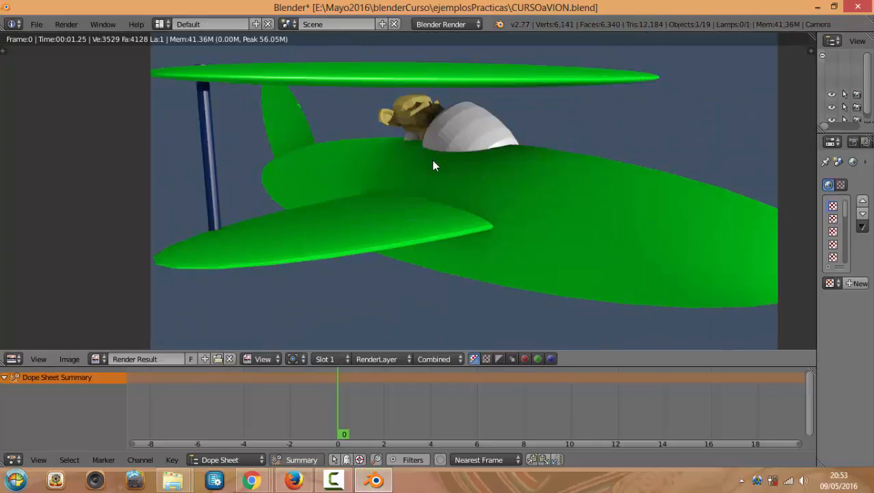
key(Escape)
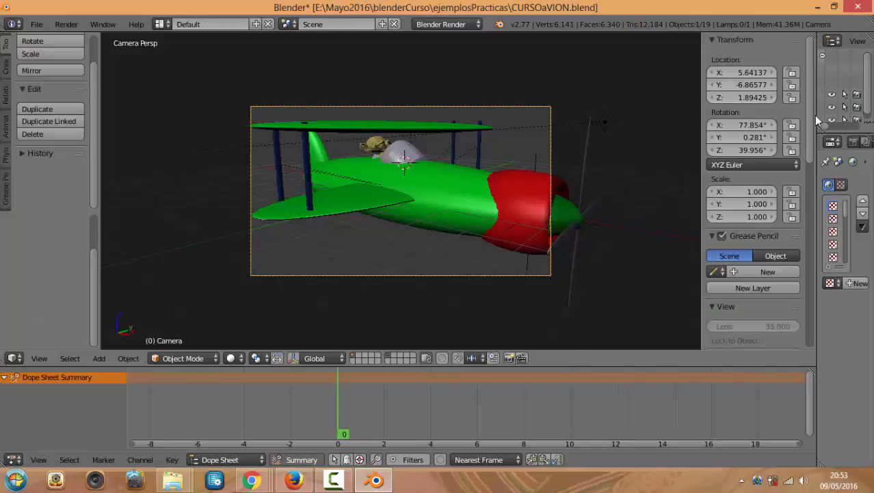
click(254, 481)
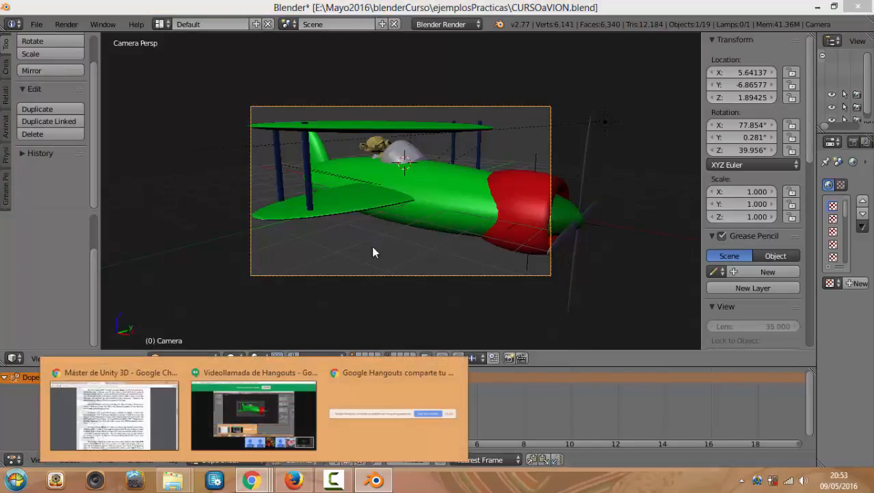
Scroll further through the Blender3DView course PDF in Chrome, then switch back to Blender
click(113, 410)
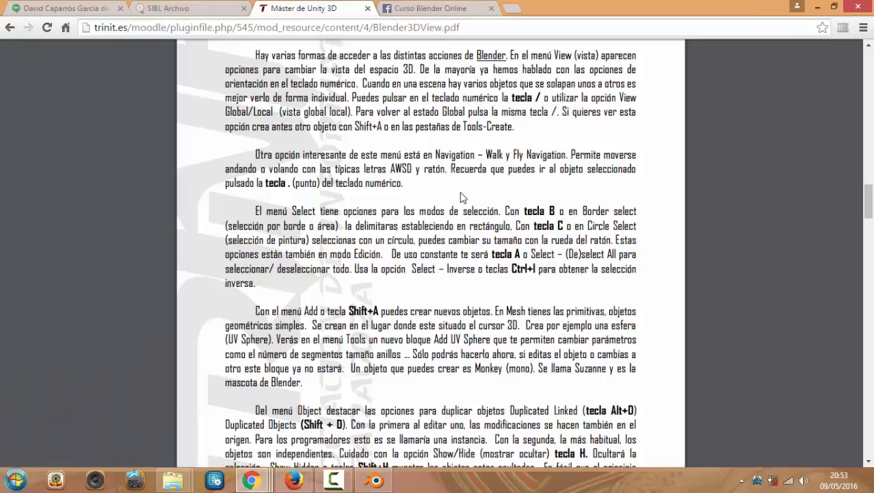
scroll(438, 257, down, 2)
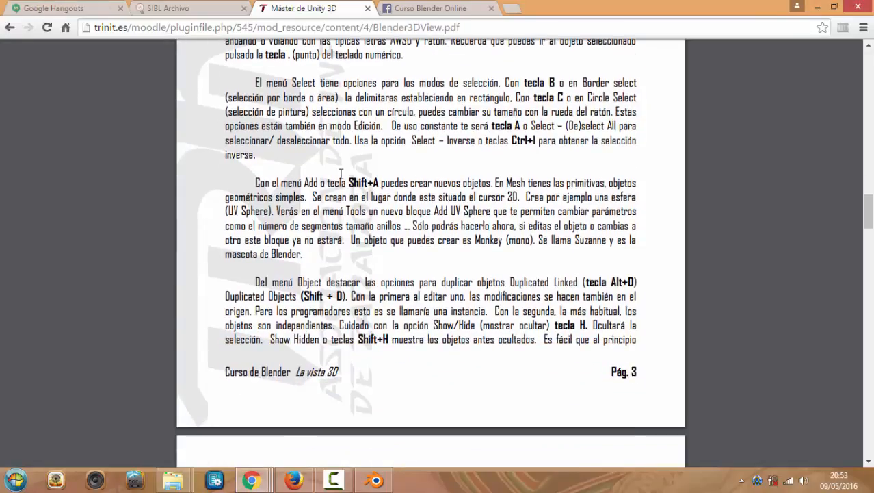
mouse_move(375, 483)
scroll(354, 171, down, 2)
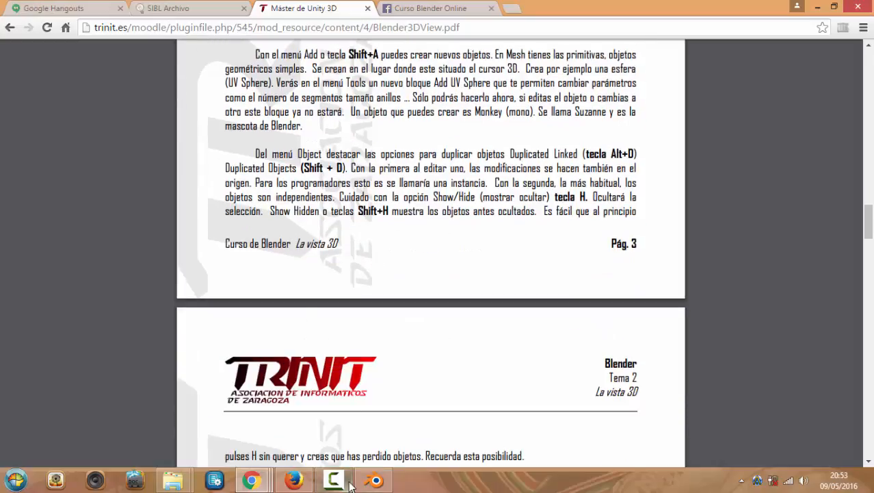
click(375, 480)
From a front view, hide the fuselage and the green wing Sphere.001, then undo
right_click(449, 197)
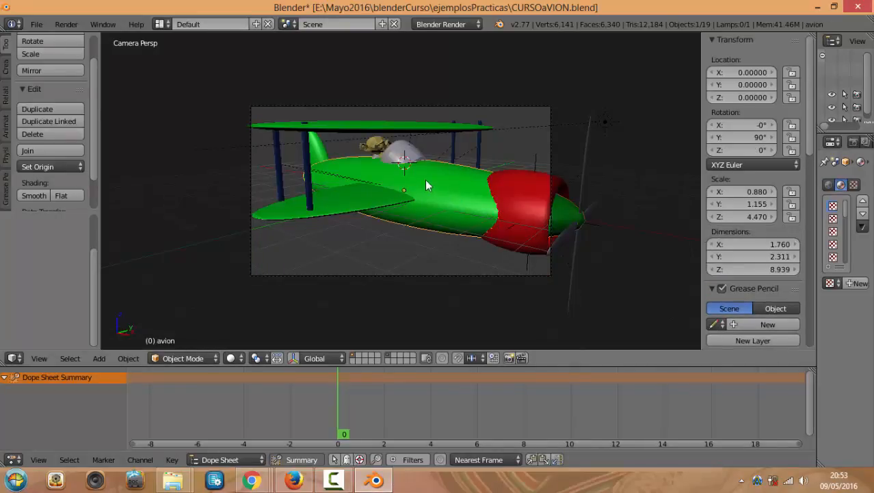
middle_drag(425, 179, 437, 219)
key(KP_1)
scroll(440, 204, up, 4)
scroll(494, 203, down, 3)
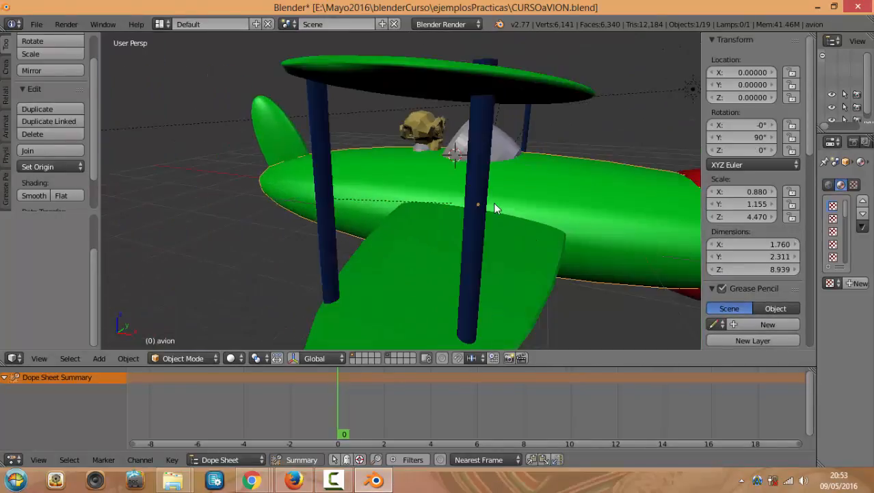
key(h)
right_click(525, 206)
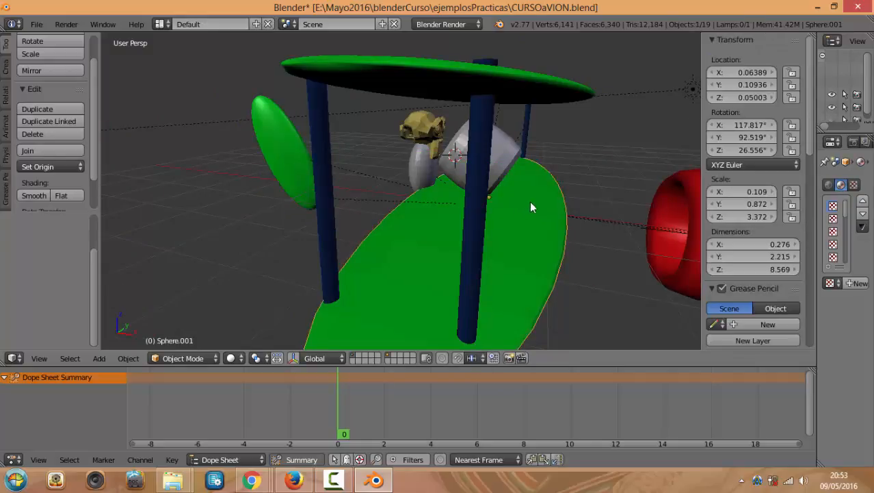
key(h)
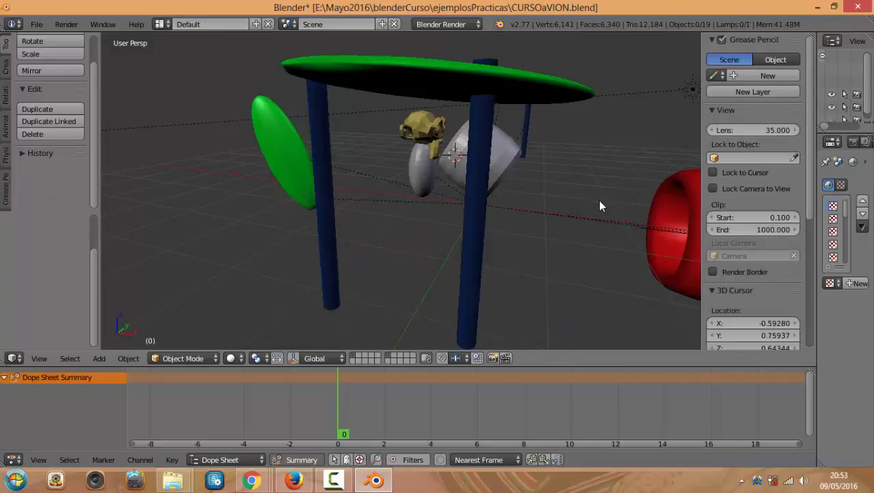
key(ctrl+z)
key(ctrl+z)
key(ctrl+z)
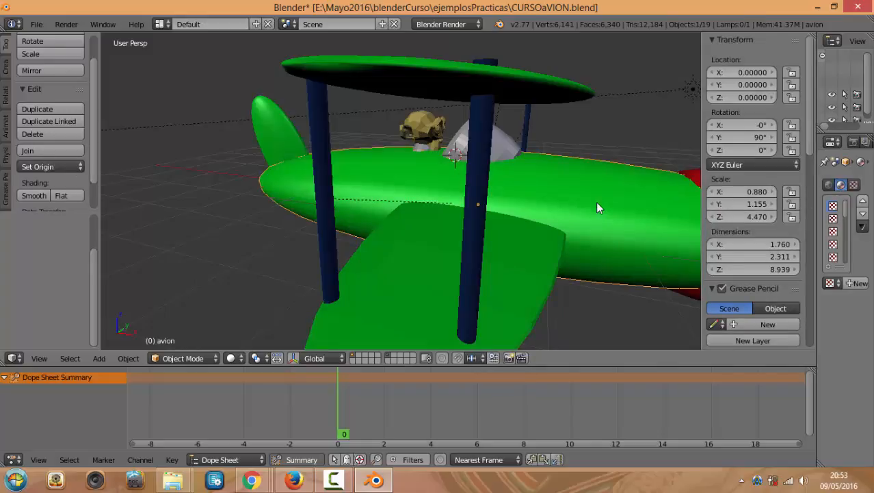
Hide the fuselage, red cowling, both wings, Torus.001, grey sphere and turtle pilot one by one
scroll(559, 184, down, 5)
scroll(520, 191, up, 10)
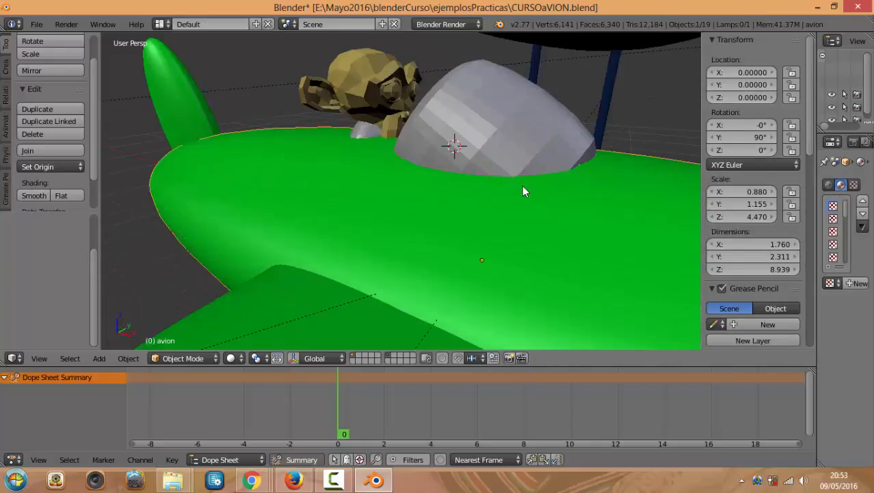
scroll(521, 189, down, 5)
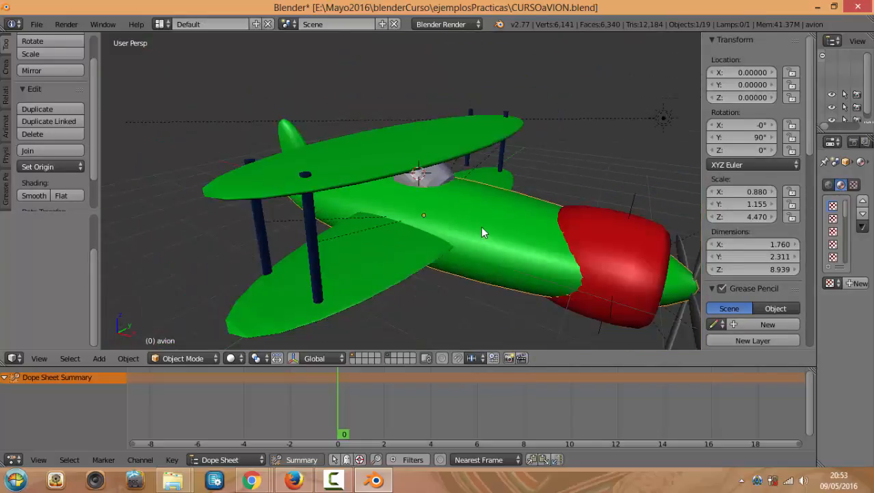
key(h)
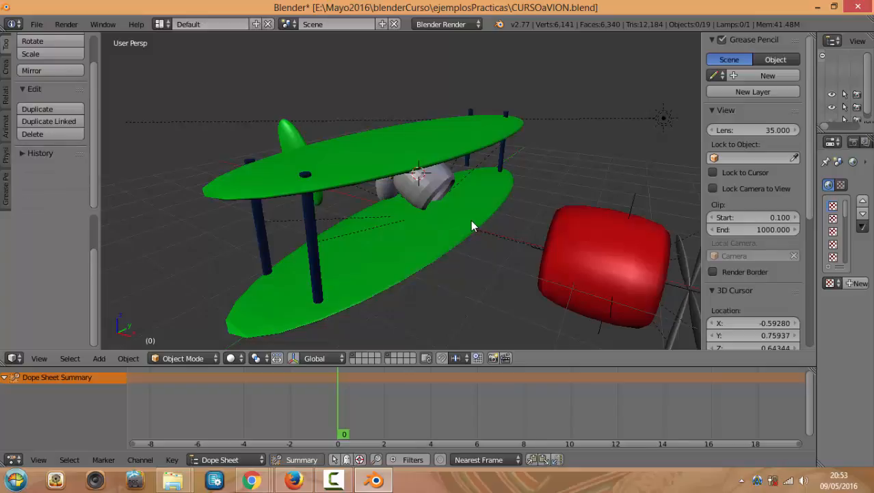
right_click(562, 232)
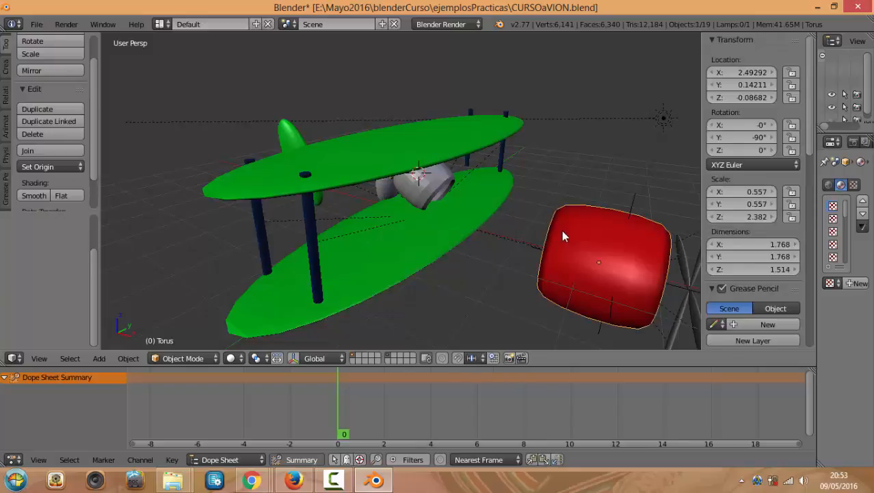
key(h)
right_click(439, 208)
key(h)
right_click(430, 143)
key(h)
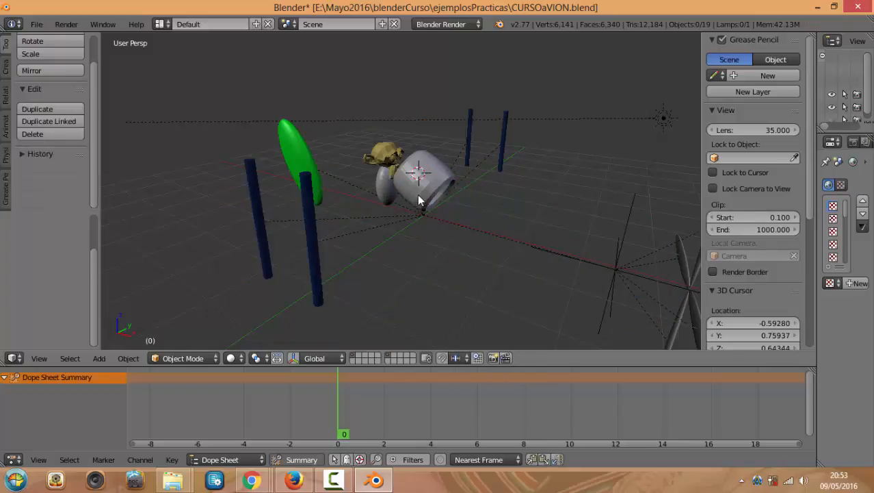
right_click(417, 195)
key(h)
right_click(383, 189)
key(h)
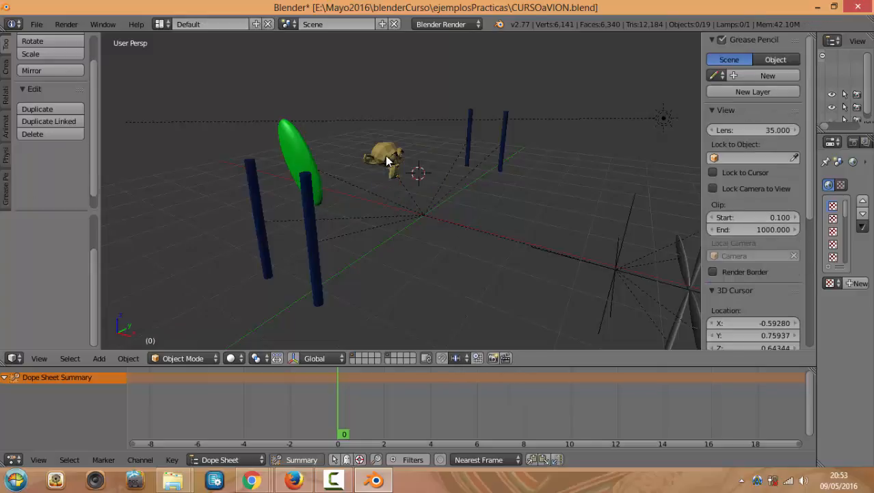
right_click(386, 155)
key(h)
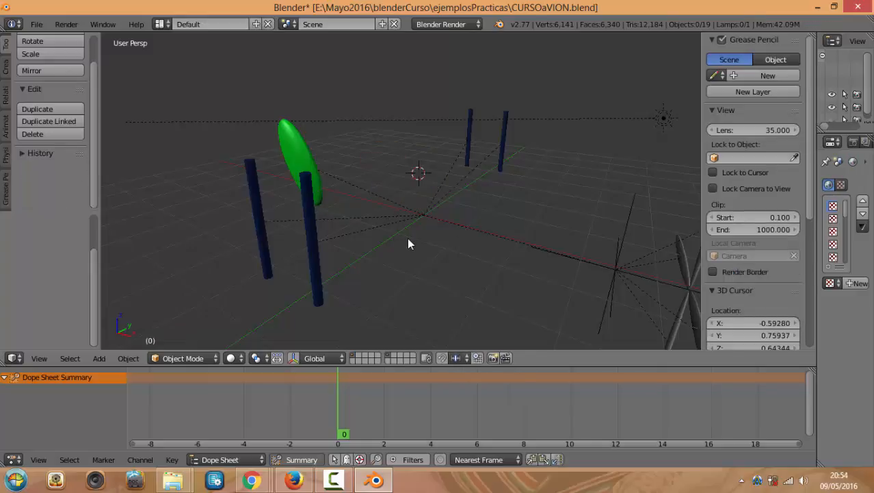
Reveal all parts with Alt+H, select the fuselage avion, and toggle the wings' layer off and on
click(453, 190)
key(alt+h)
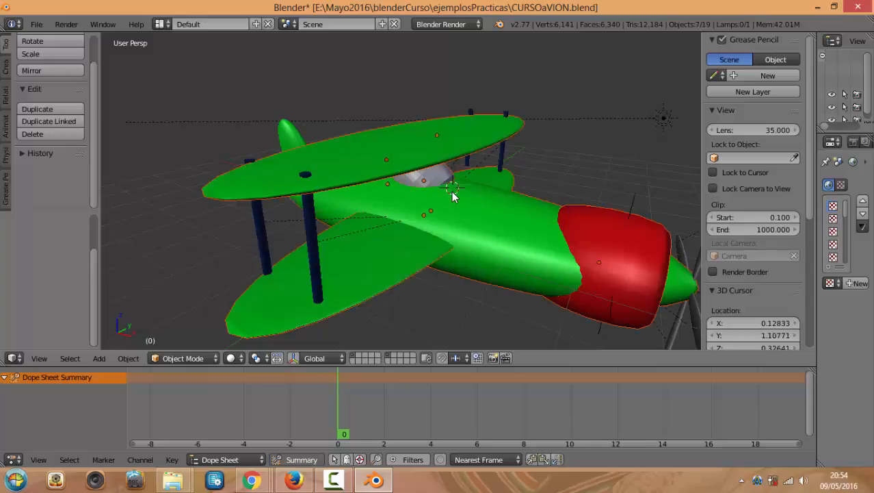
mouse_move(431, 201)
middle_down()
mouse_move(416, 195)
mouse_move(424, 176)
mouse_move(445, 193)
middle_up()
scroll(455, 195, up, 2)
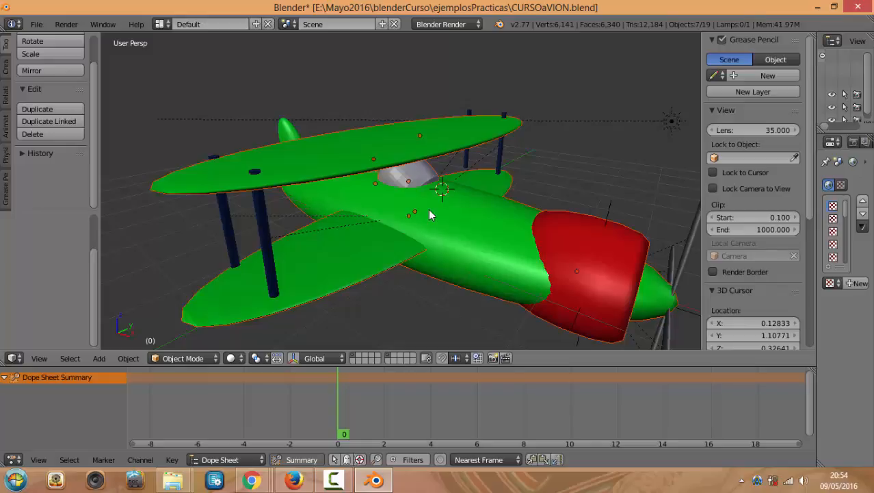
right_click(442, 202)
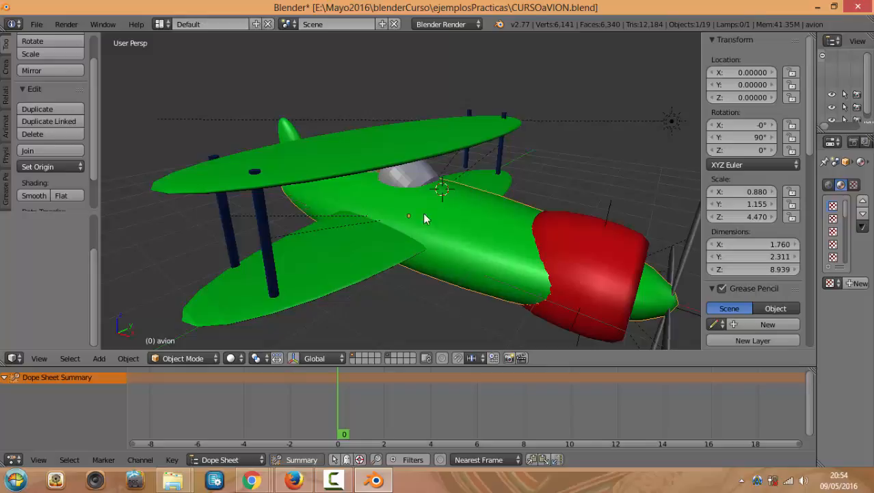
click(352, 355)
click(387, 356)
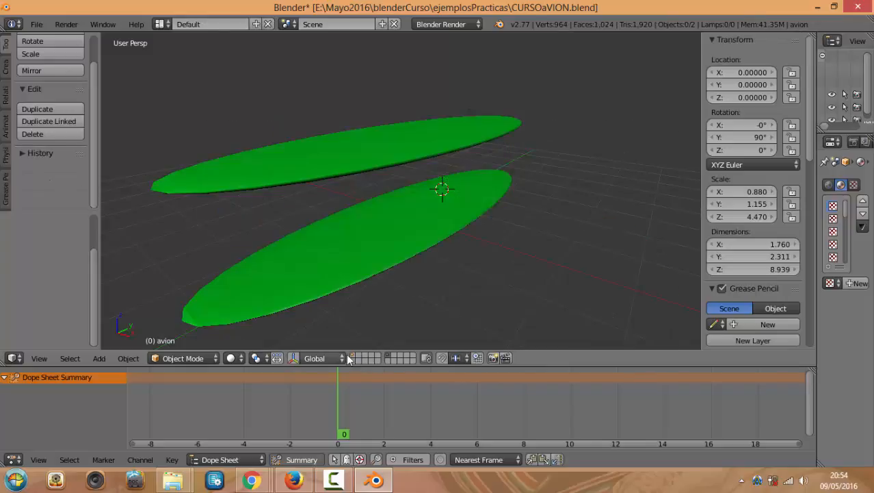
click(353, 355)
shift+click(388, 355)
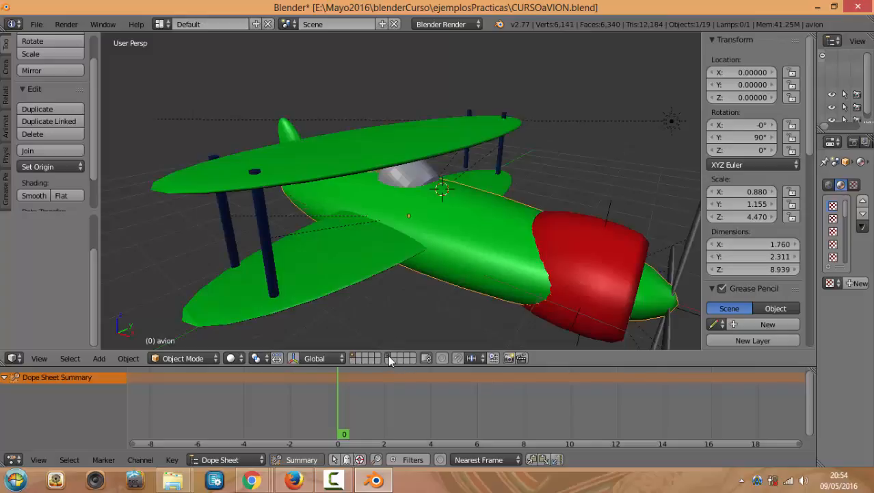
Hide and reveal the fuselage again, then drag the 3D view's border to widen Outliner and Properties
middle_drag(379, 270, 389, 247)
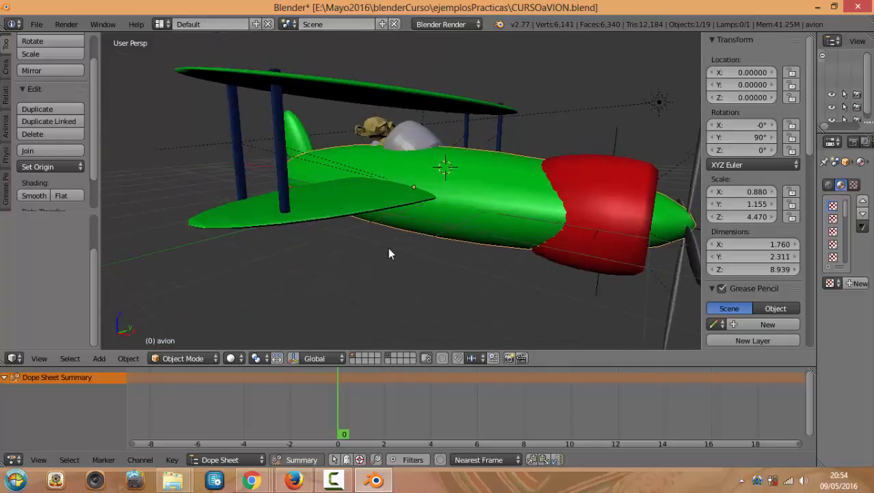
scroll(394, 274, up, 5)
scroll(401, 266, down, 2)
scroll(401, 272, down, 4)
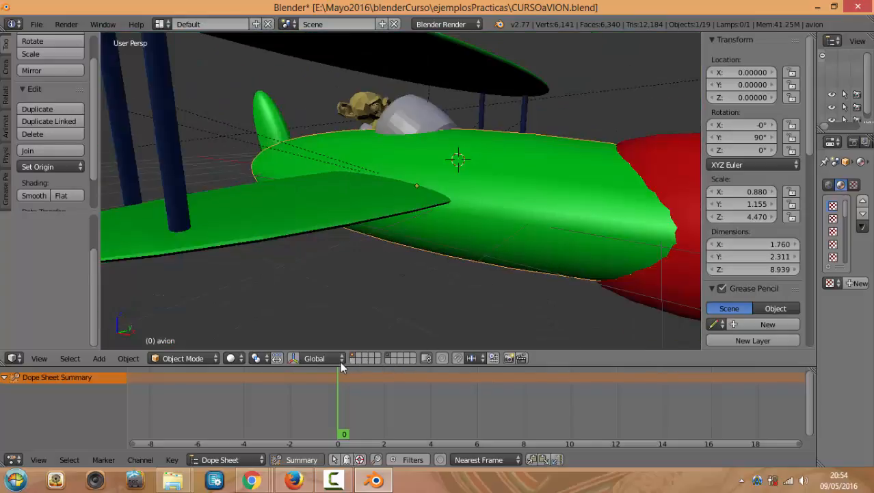
scroll(443, 214, down, 3)
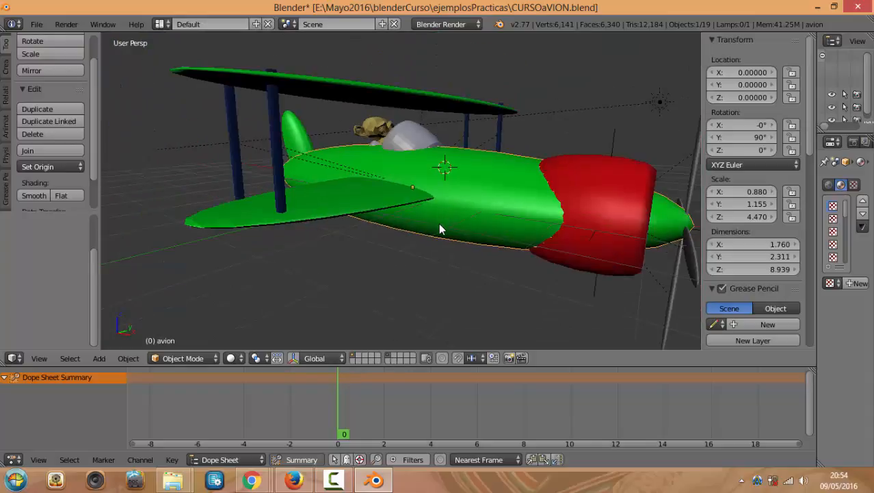
key(h)
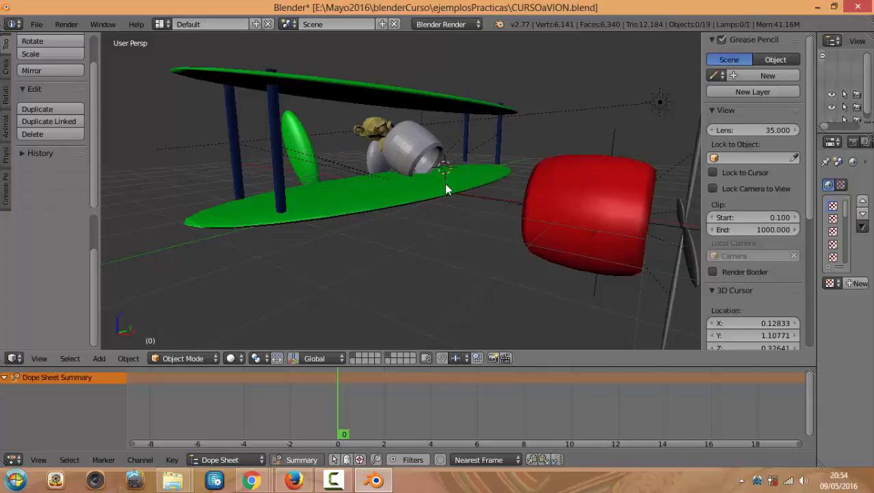
key(super)
key(super)
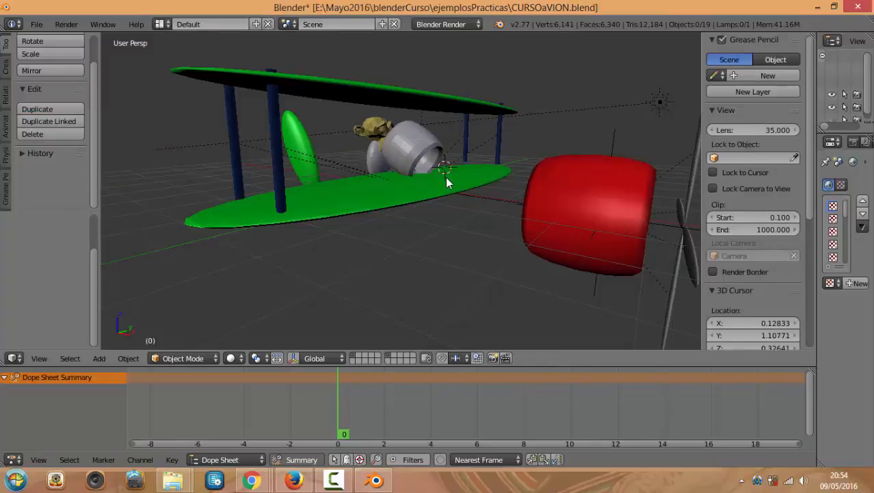
right_click(446, 182)
key(alt+h)
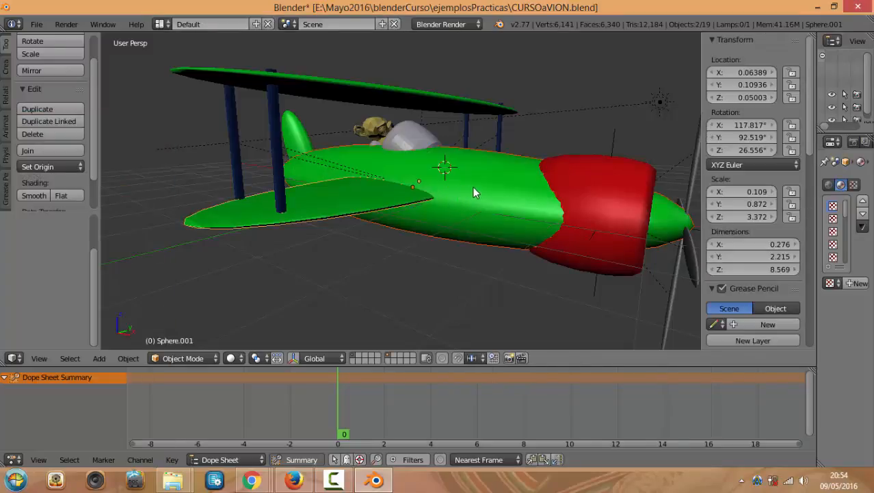
scroll(453, 192, down, 3)
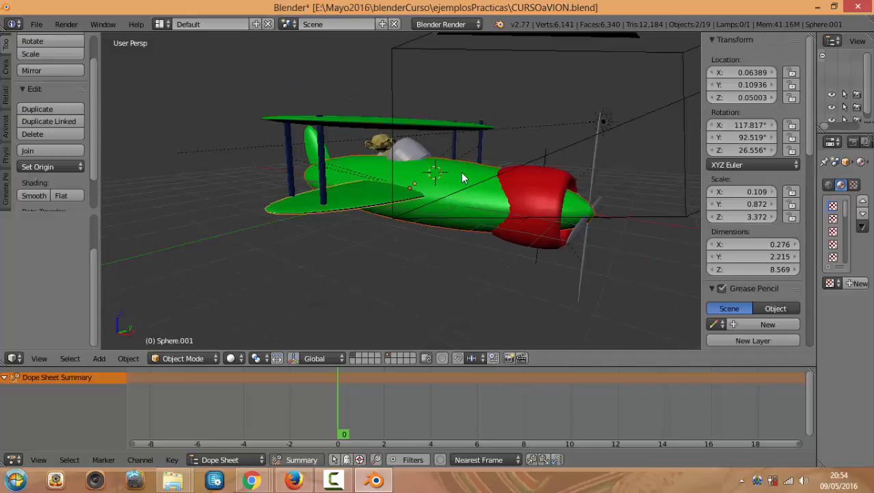
middle_drag(461, 173, 477, 190)
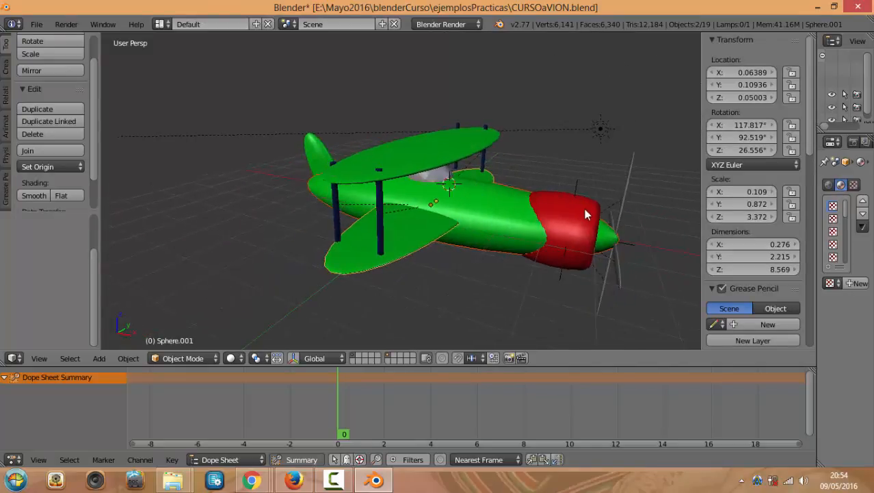
drag(814, 127, 590, 121)
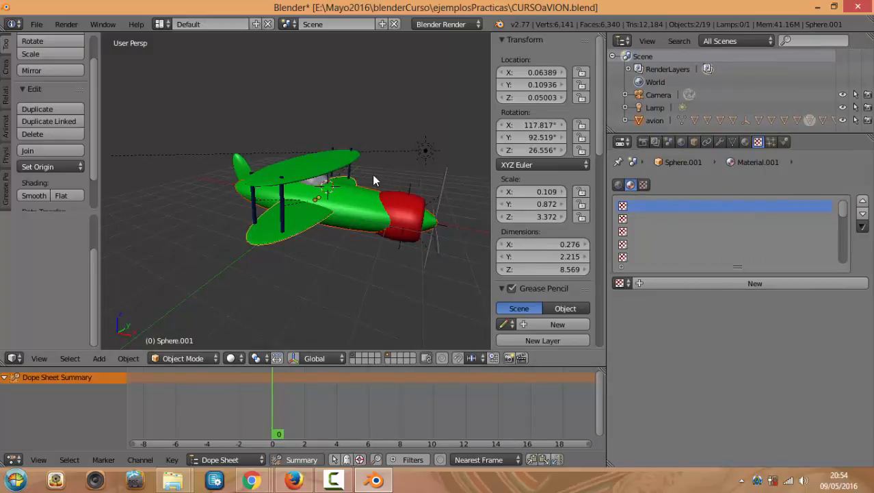
Hide the fuselage and lower wing, toggle avion's Outliner eye icon, and enlarge the Outliner
key(h)
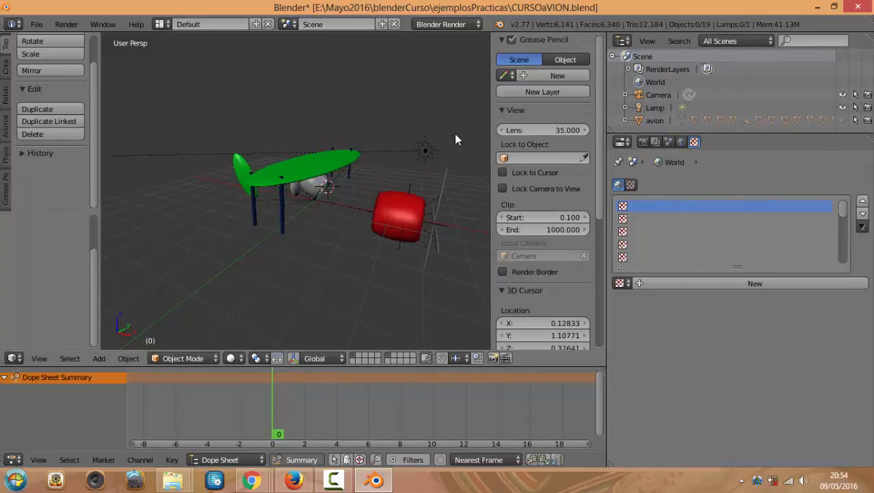
click(843, 120)
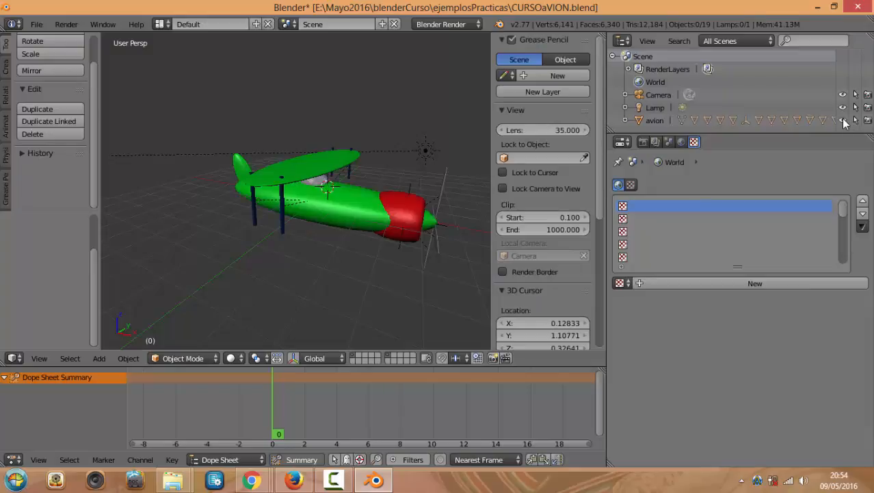
click(843, 120)
click(843, 120)
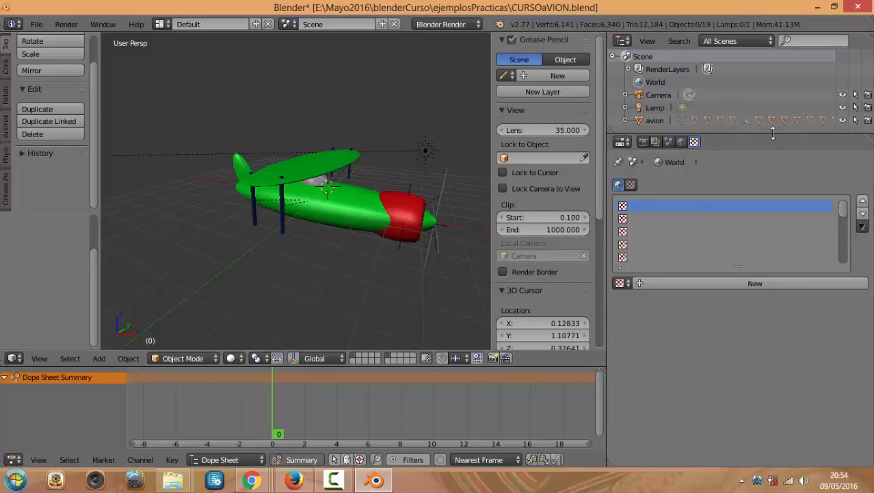
drag(776, 132, 776, 264)
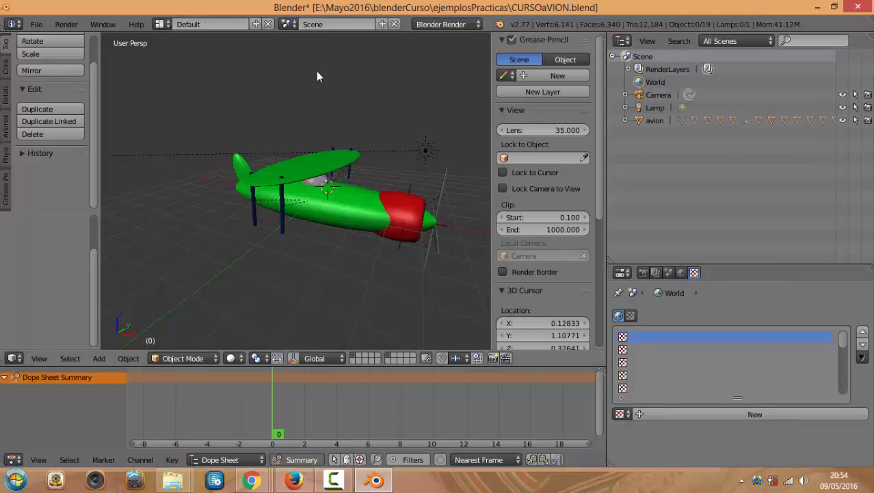
Reposition the 3D cursor a few times, ending just above the plane
click(316, 268)
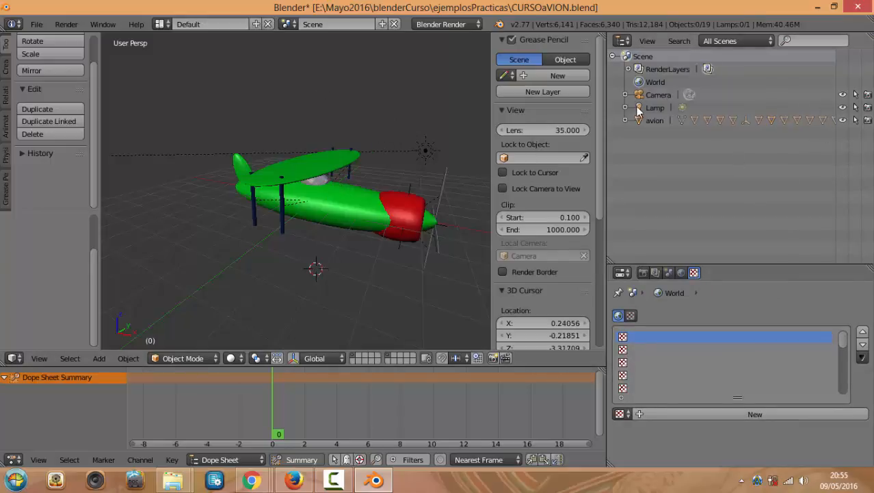
scroll(420, 133, up, 4)
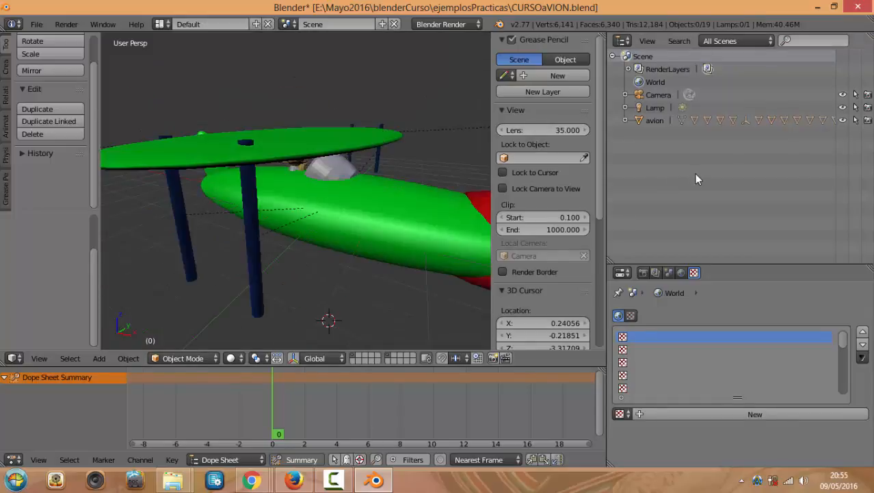
scroll(383, 160, down, 5)
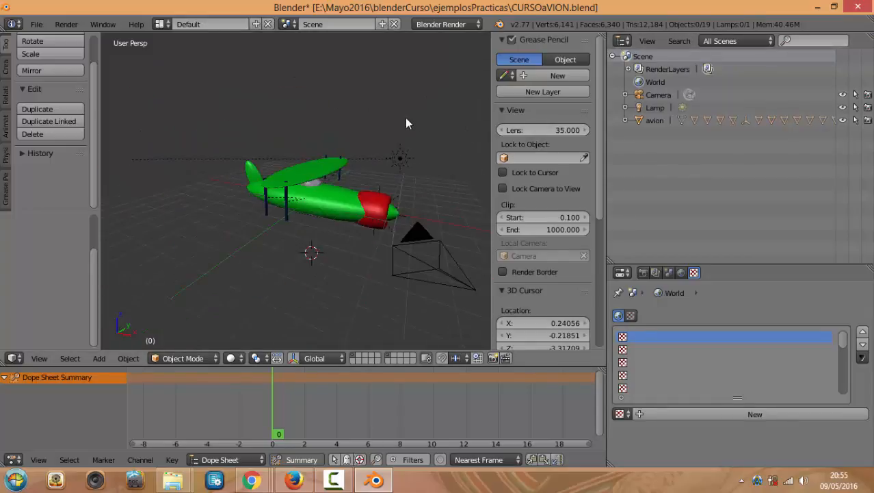
click(351, 99)
scroll(347, 168, up, 4)
scroll(343, 154, down, 4)
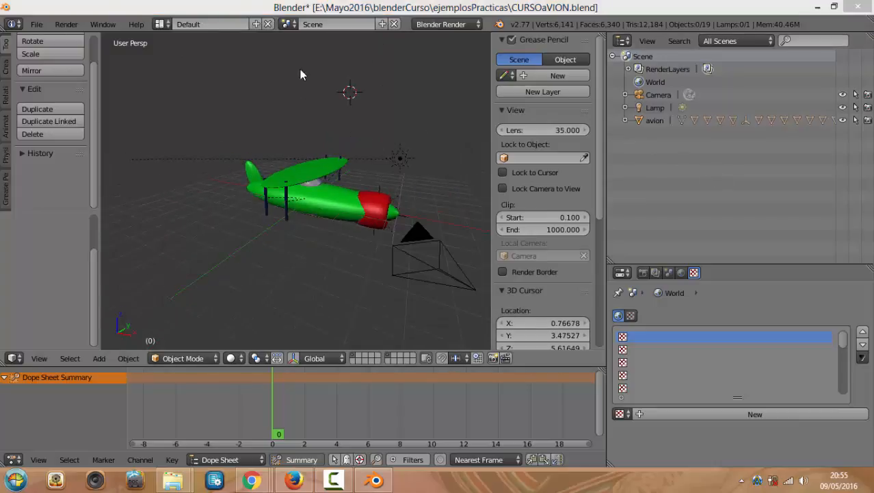
click(336, 116)
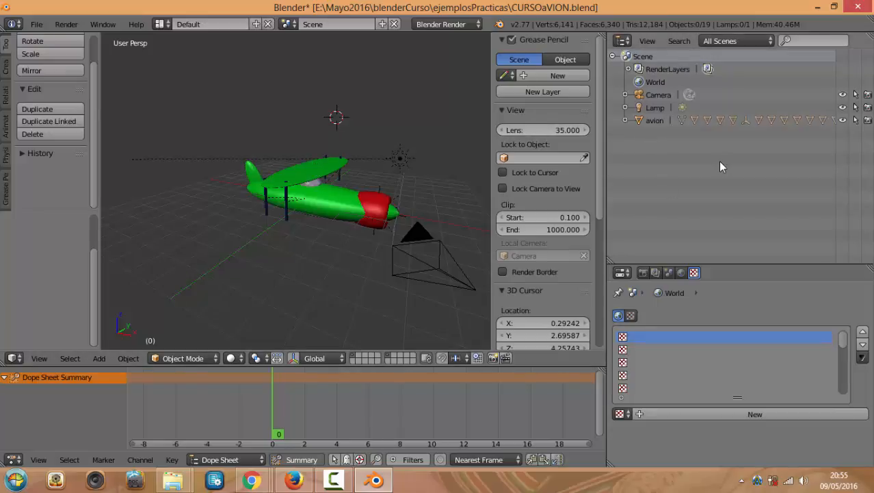
Hide the upper wing, reveal it with Alt+H, then view from above and hide it again
right_click(309, 172)
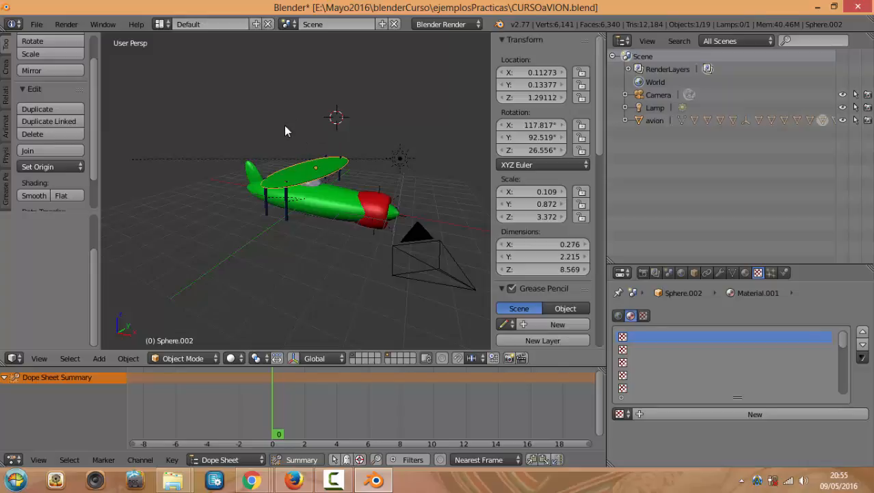
key(h)
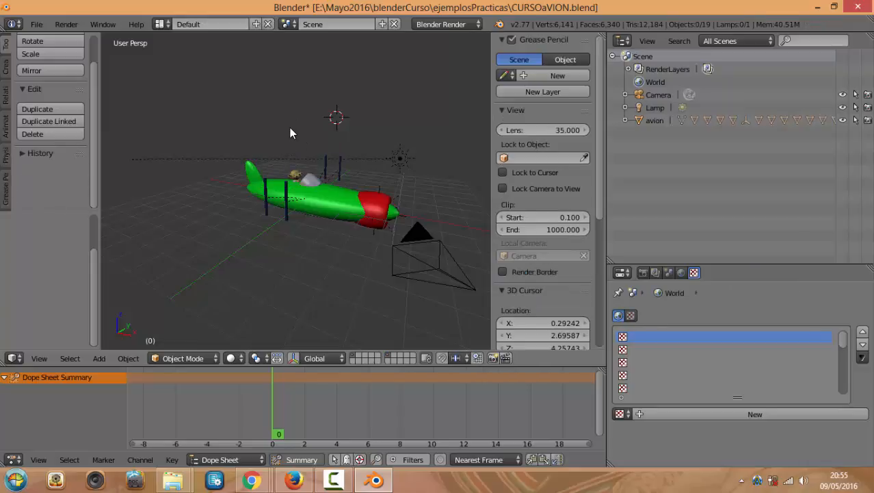
key(alt+h)
scroll(290, 128, up, 4)
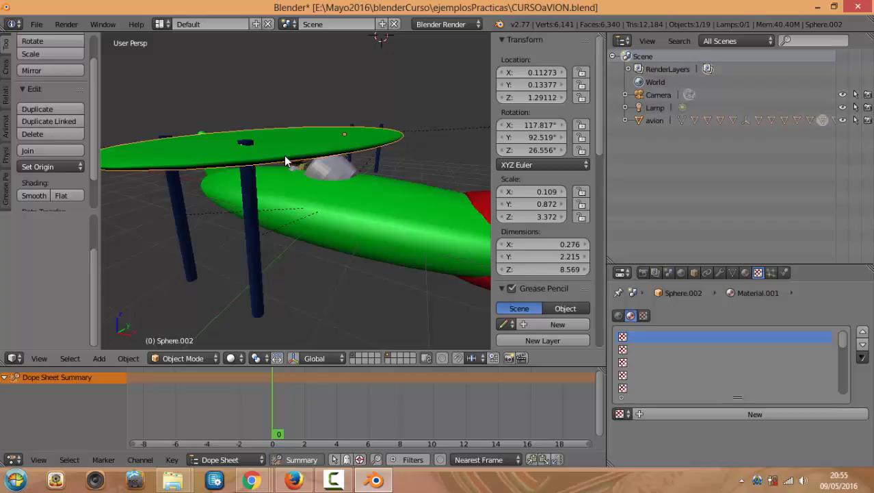
middle_drag(288, 160, 290, 177)
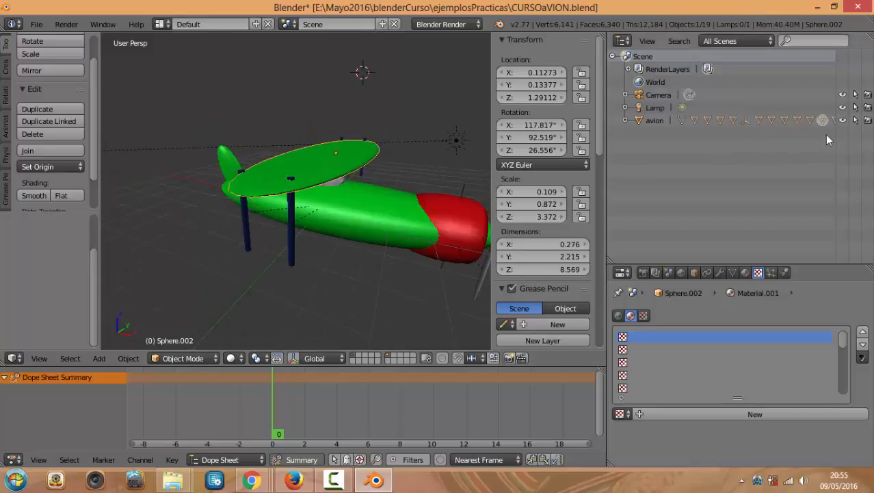
key(h)
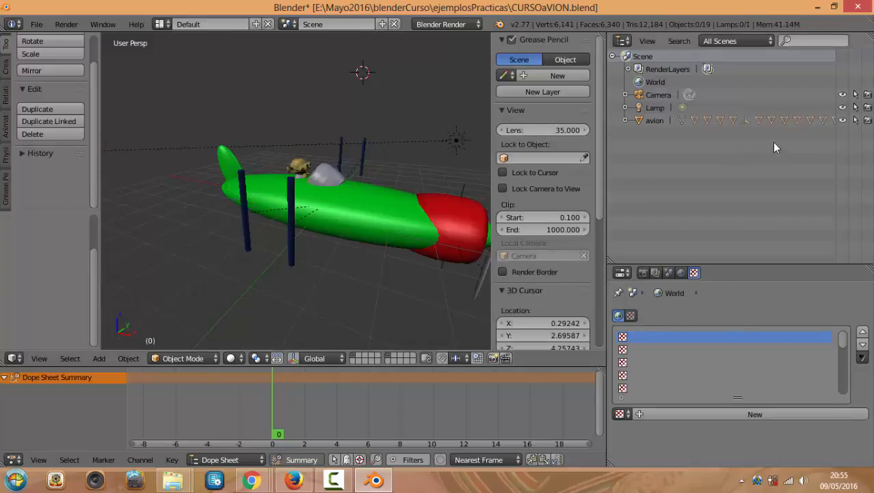
Hide the avion body, toggle its eye icon back to visible, reveal the wings with Alt+H, and select the nose Empty
right_click(357, 195)
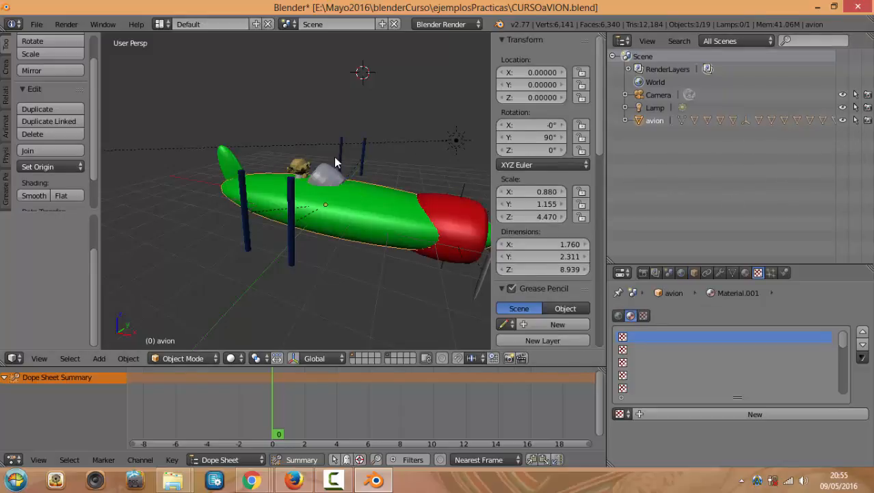
key(h)
click(842, 120)
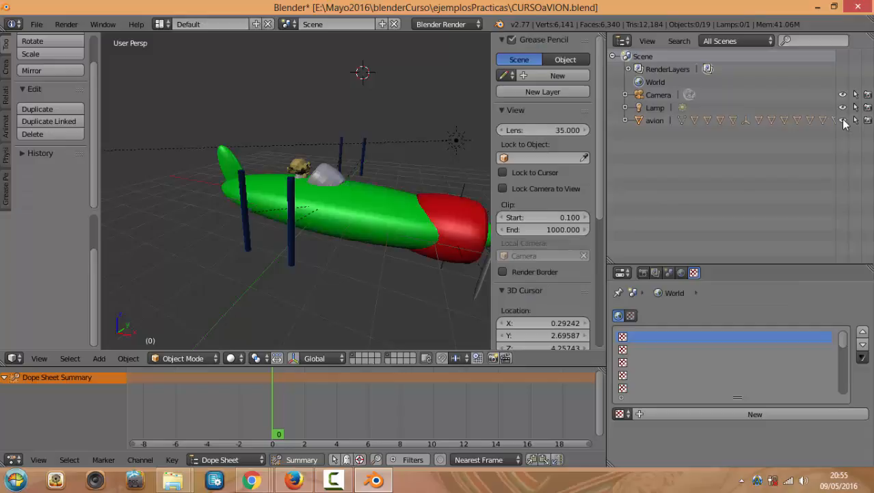
click(843, 121)
click(843, 121)
click(843, 120)
click(843, 120)
click(843, 121)
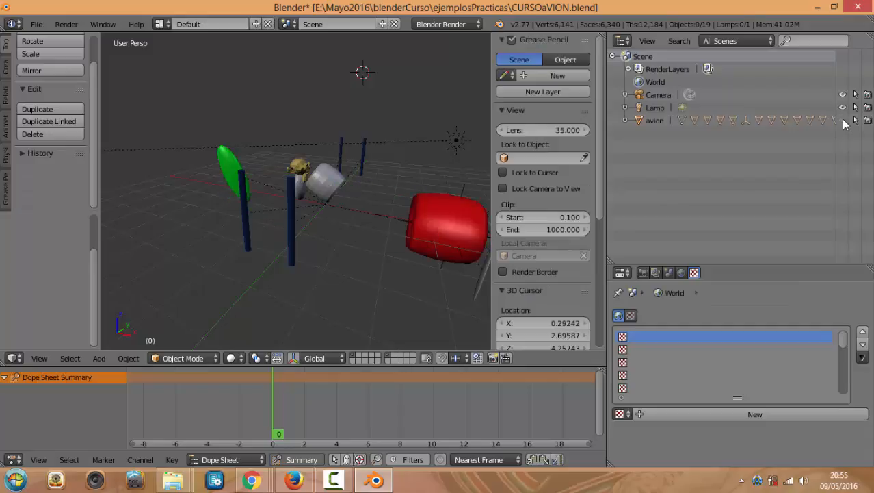
click(843, 120)
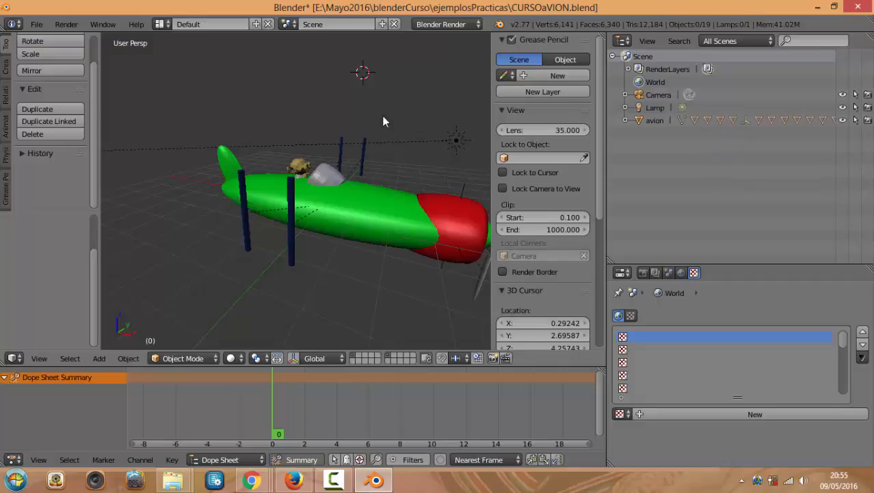
key(alt+h)
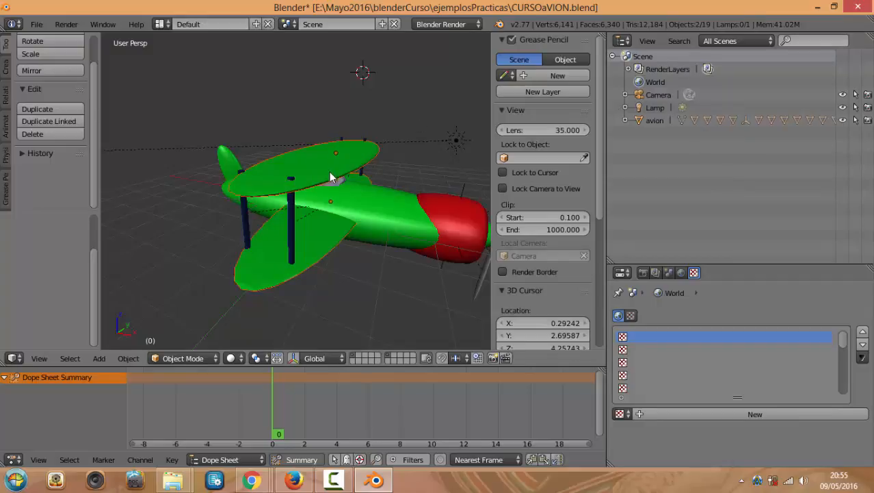
scroll(384, 177, down, 1)
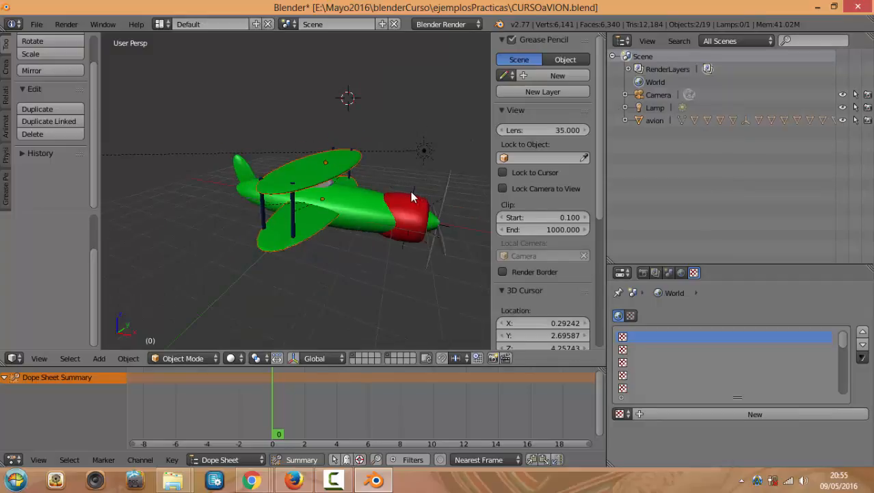
right_click(413, 190)
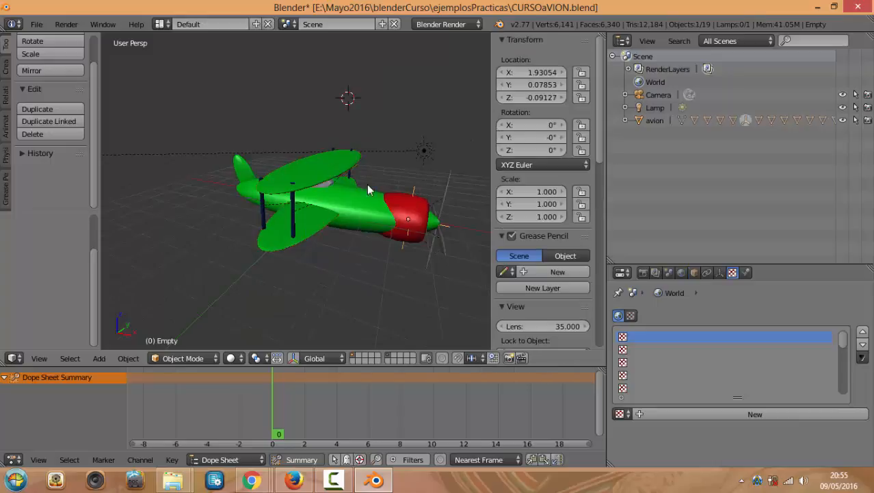
middle_drag(384, 199, 395, 245)
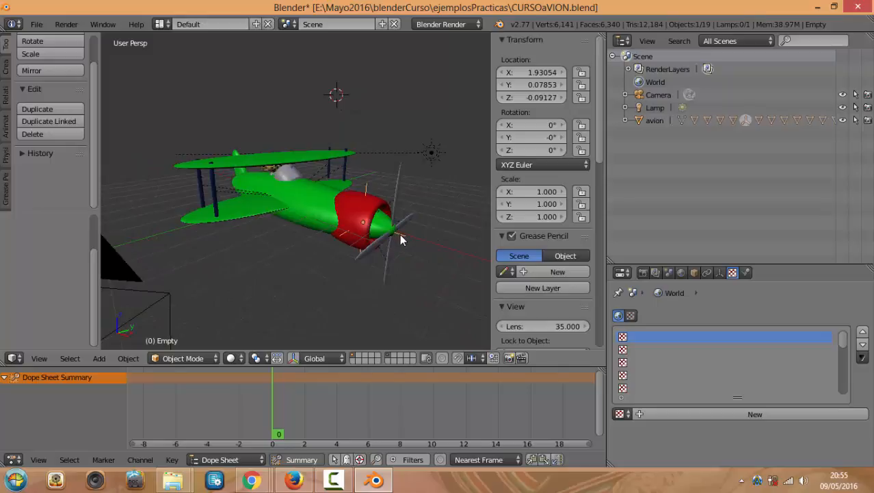
key(g)
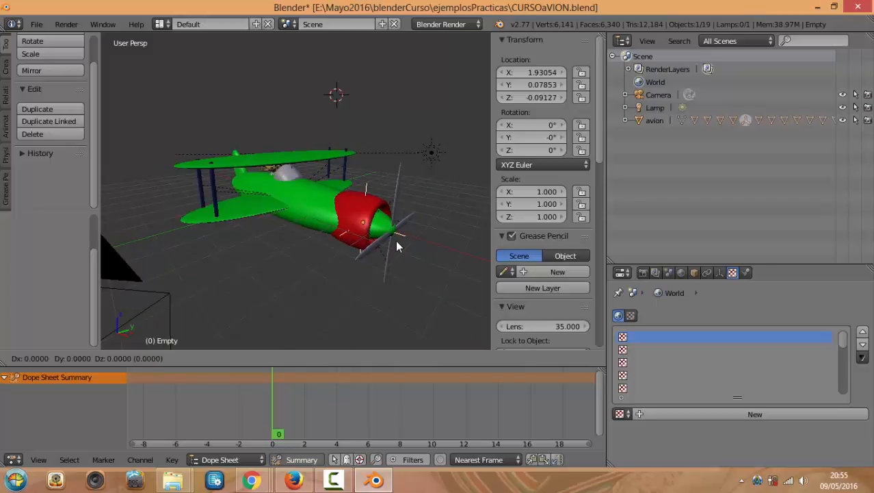
click(446, 239)
scroll(446, 238, up, 2)
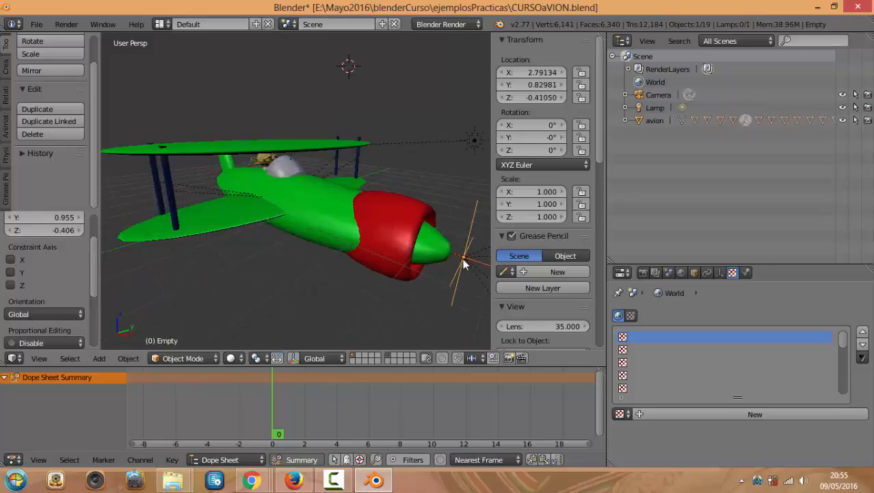
middle_drag(464, 264, 405, 238)
scroll(415, 242, down, 4)
scroll(406, 238, up, 4)
scroll(413, 239, down, 2)
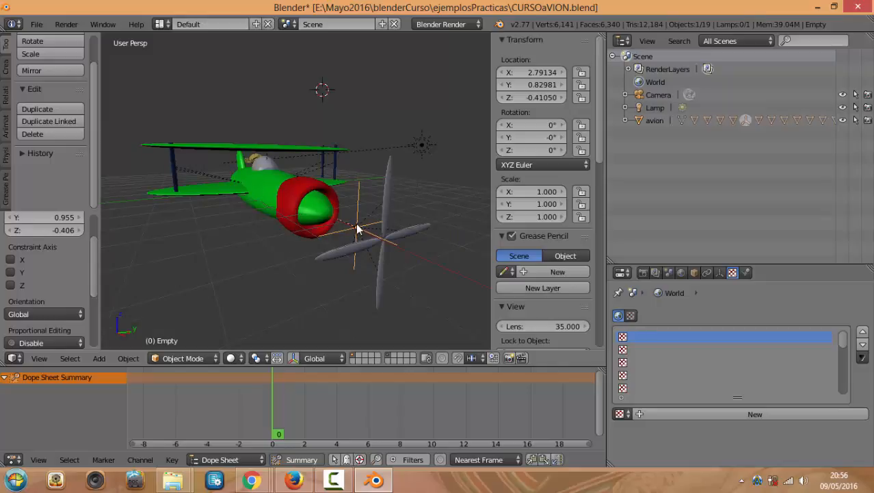
key(alt+p)
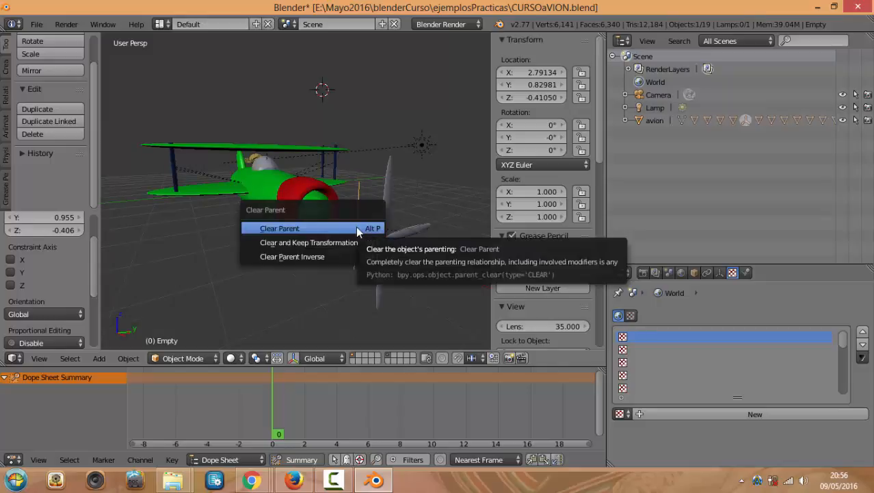
click(356, 226)
middle_drag(332, 224, 373, 252)
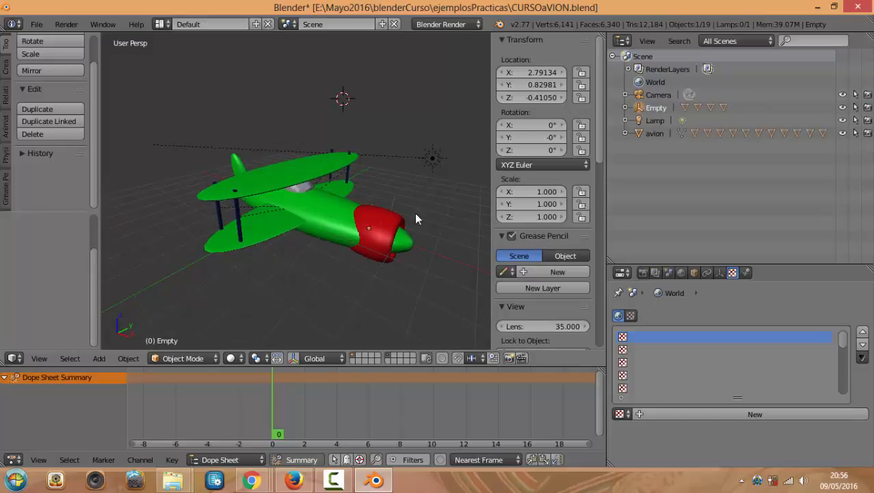
right_click(658, 110)
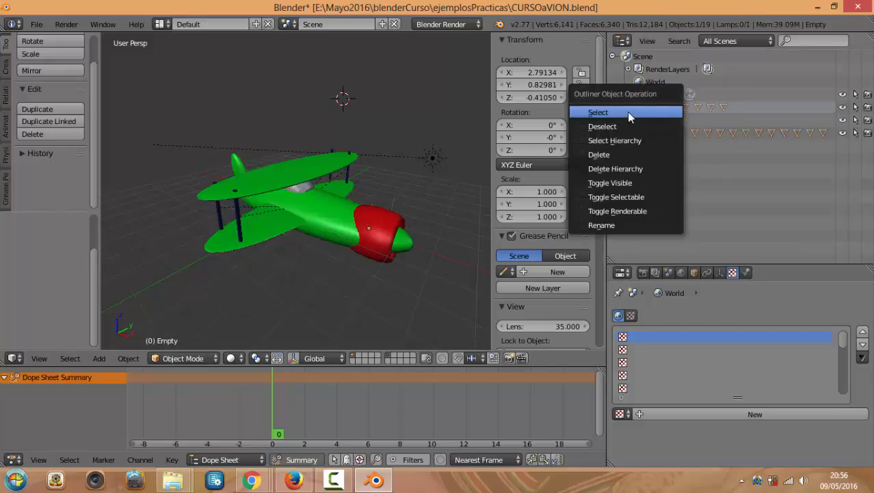
click(630, 114)
scroll(390, 166, down, 5)
middle_drag(379, 182, 371, 196)
key(g)
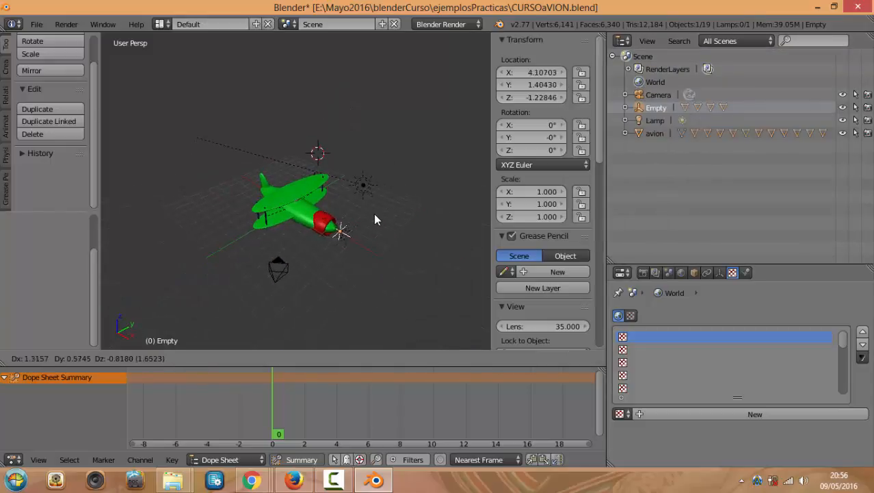
click(368, 212)
scroll(368, 213, up, 8)
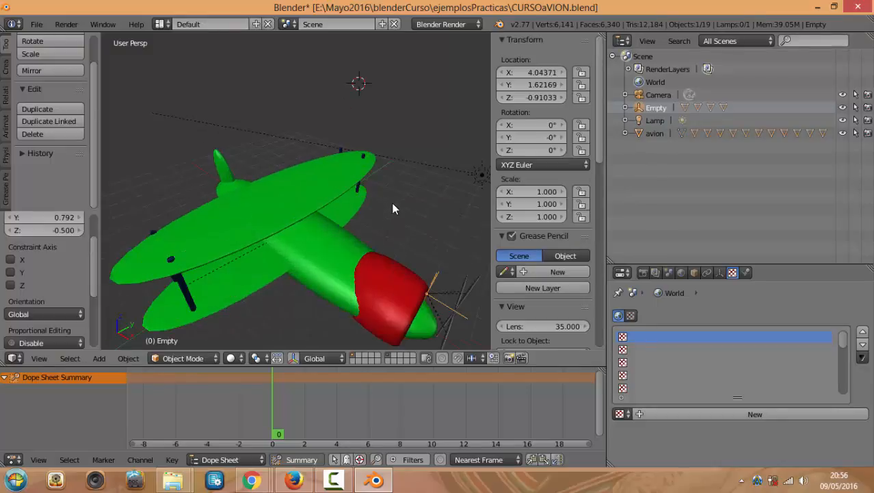
key(g)
click(443, 282)
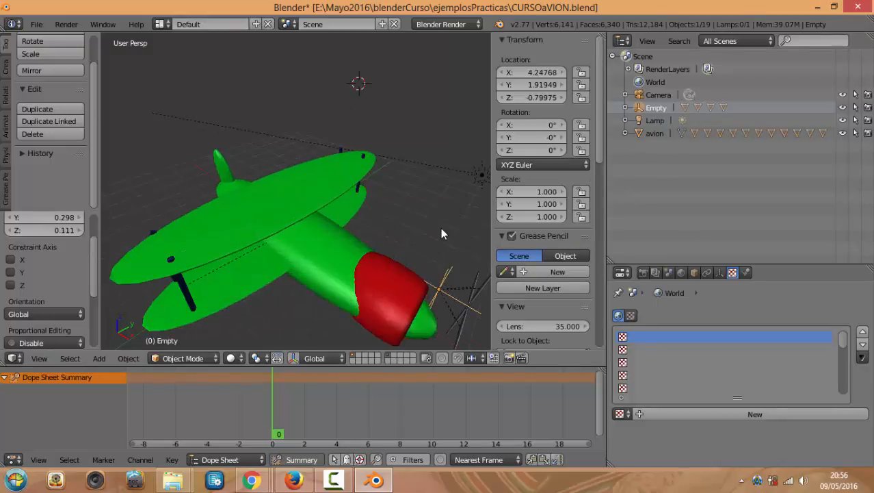
scroll(439, 239, down, 5)
middle_drag(438, 252, 412, 227)
scroll(410, 241, up, 7)
scroll(419, 245, down, 5)
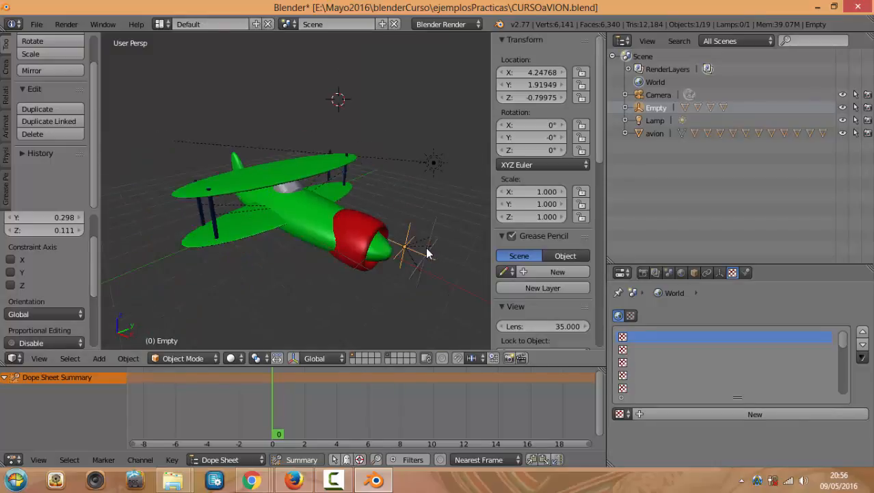
key(alt+space)
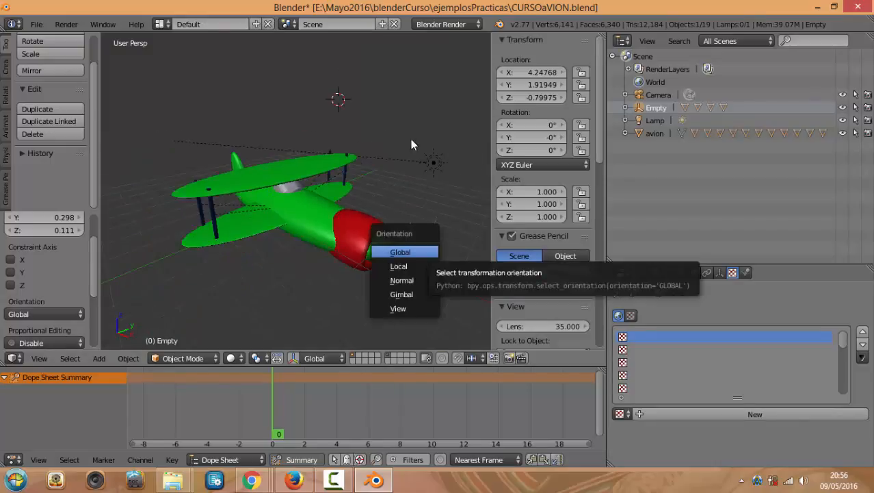
key(alt+p)
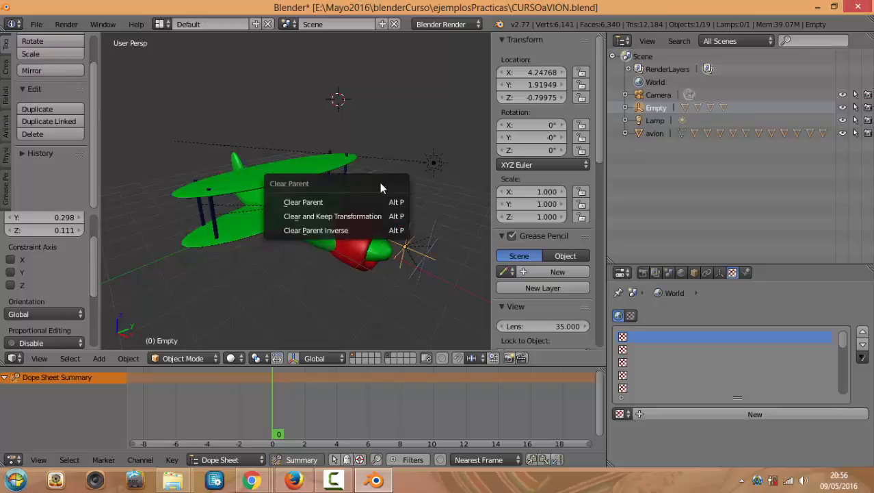
click(351, 205)
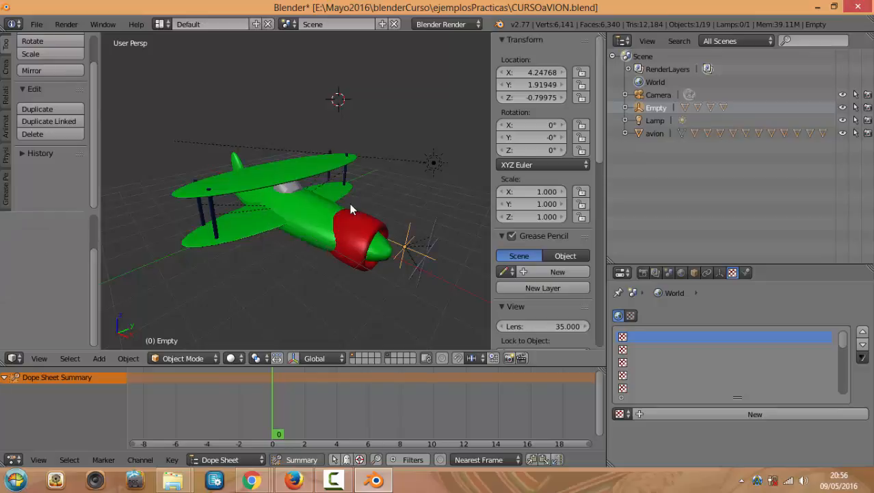
right_click(417, 268)
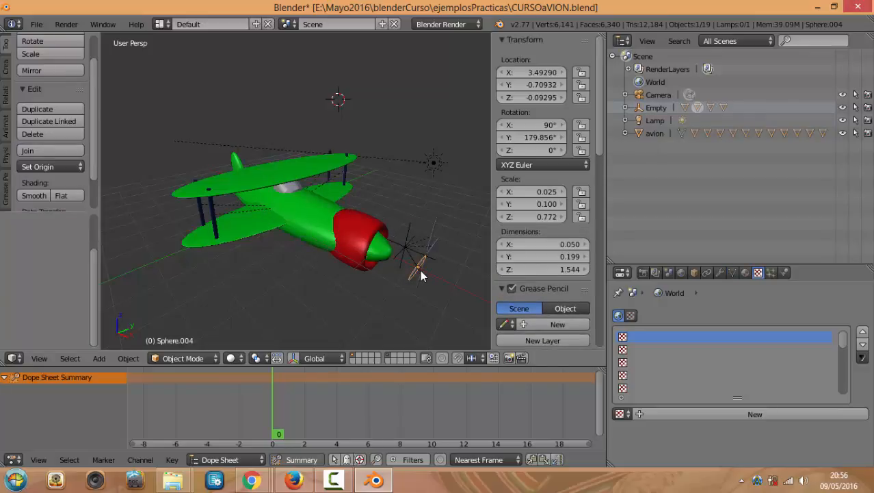
shift+right_click(436, 235)
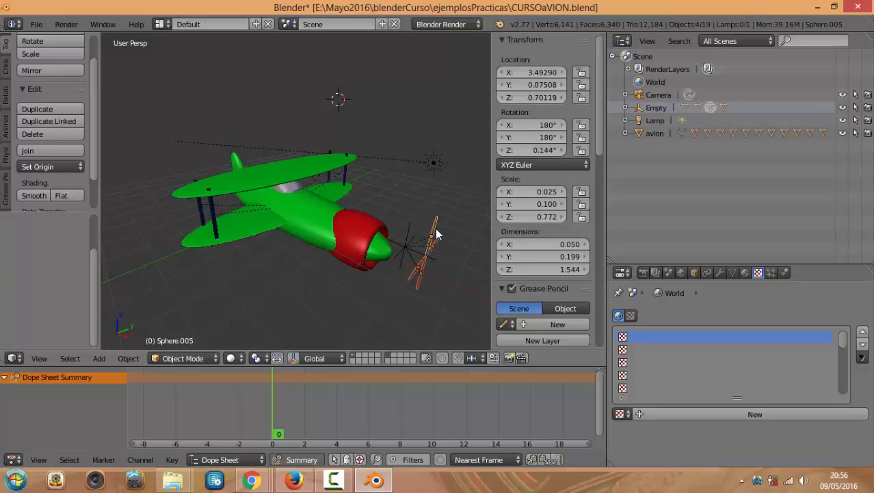
key(alt+p)
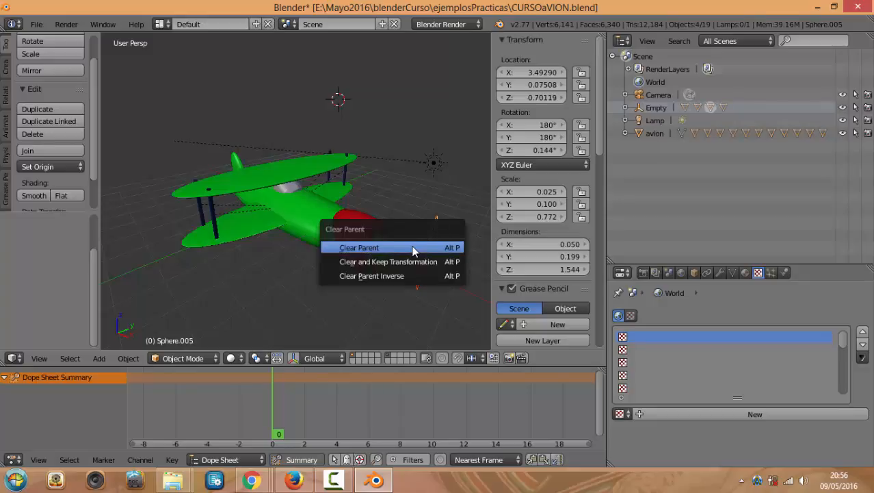
click(412, 248)
scroll(416, 256, up, 2)
right_click(462, 275)
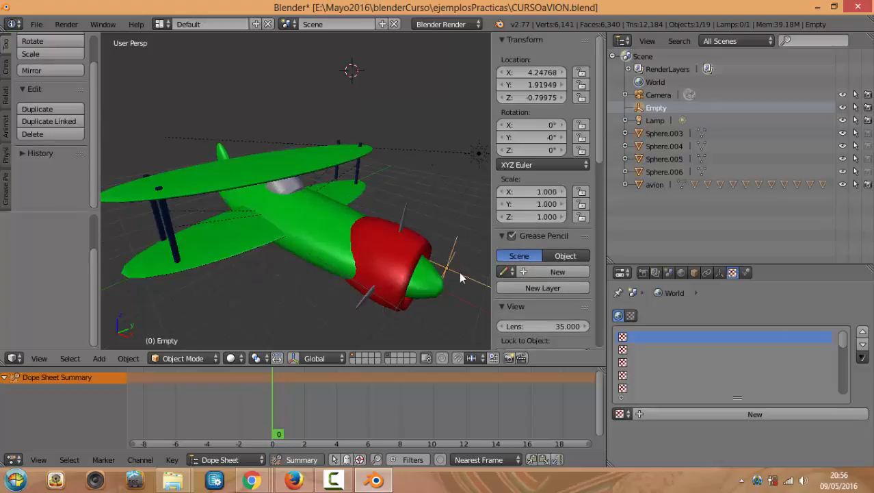
key(g)
click(462, 286)
scroll(416, 253, down, 2)
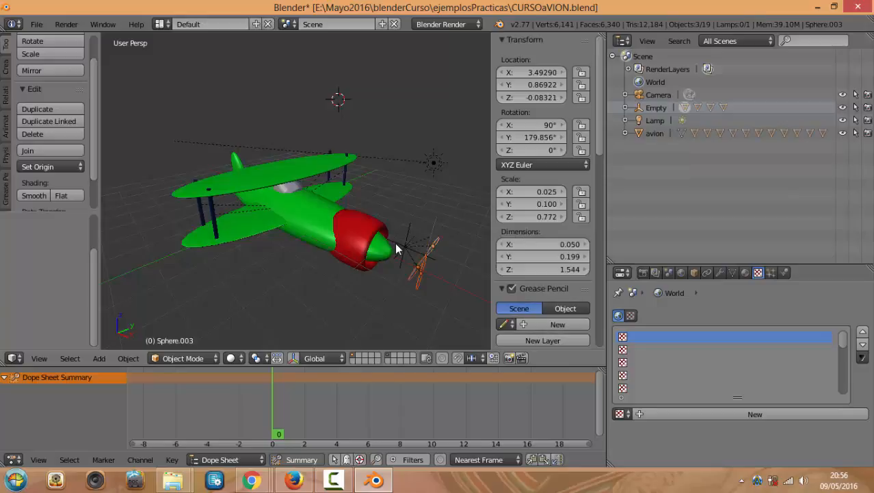
right_click(399, 245)
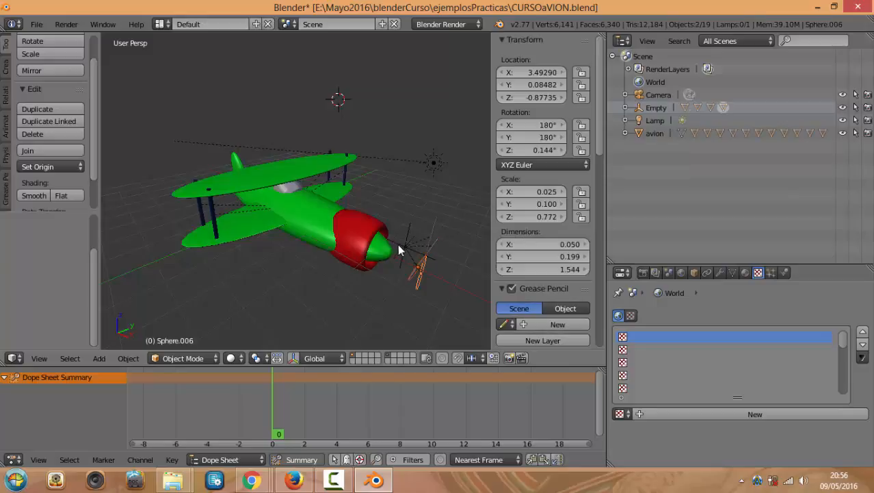
right_click(407, 252)
right_click(407, 253)
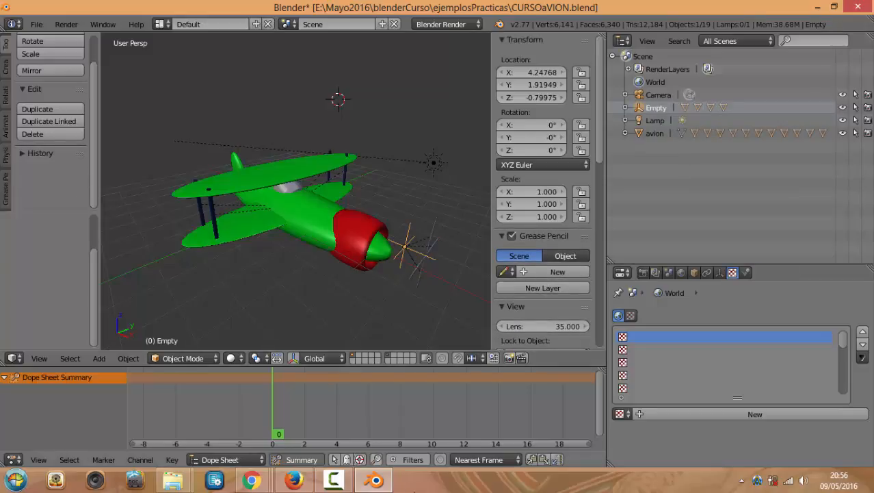
mouse_move(251, 479)
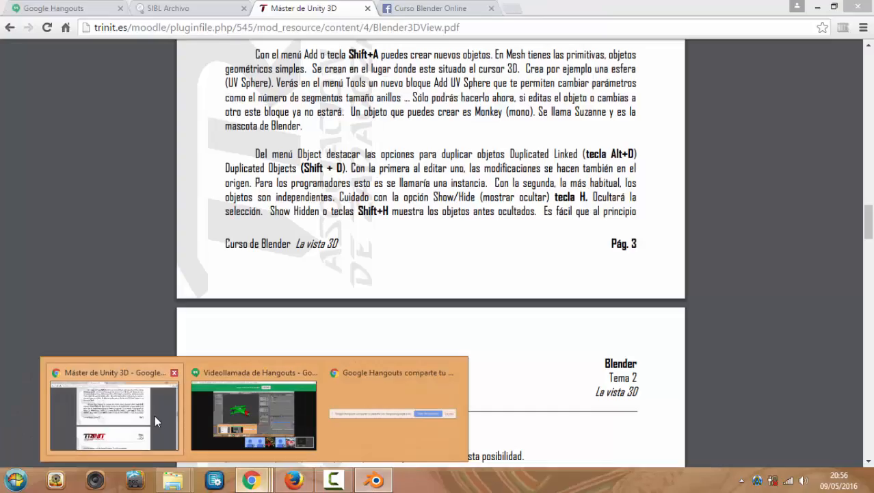
Scroll the Chrome course PDF to the Parent / Join section, then return to Blender
click(156, 415)
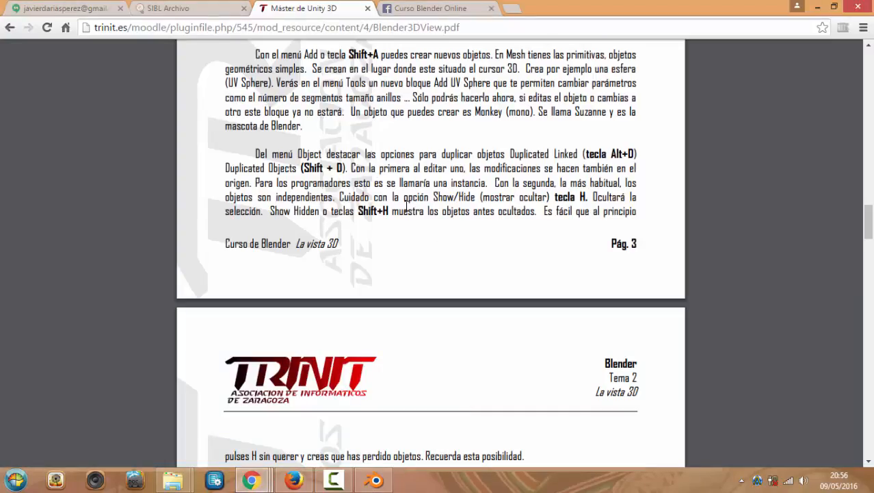
scroll(431, 204, down, 5)
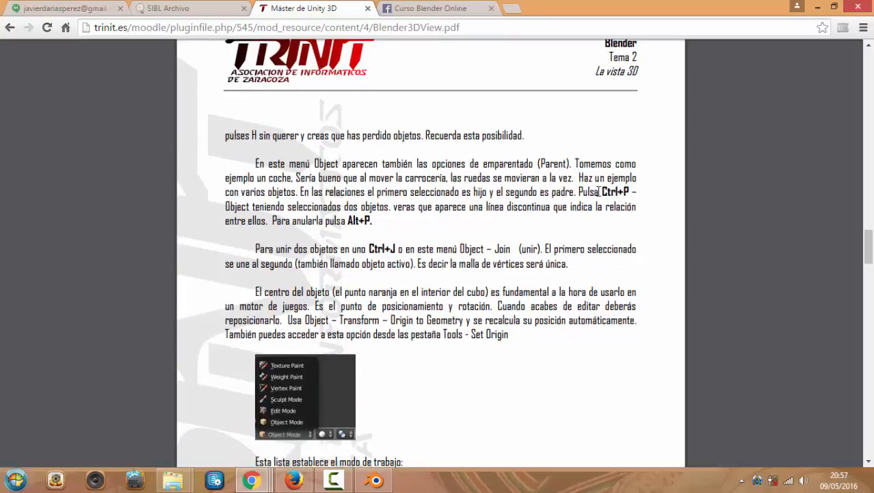
scroll(461, 160, down, 2)
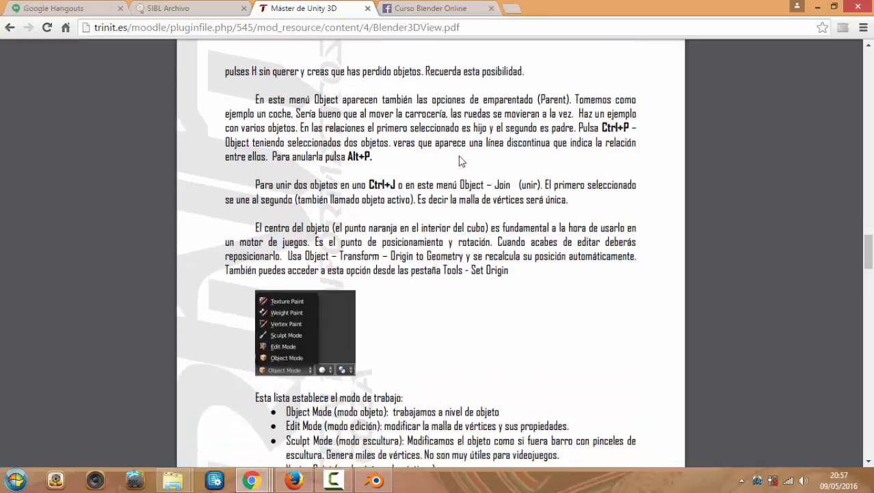
scroll(407, 154, down, 3)
scroll(393, 448, up, 2)
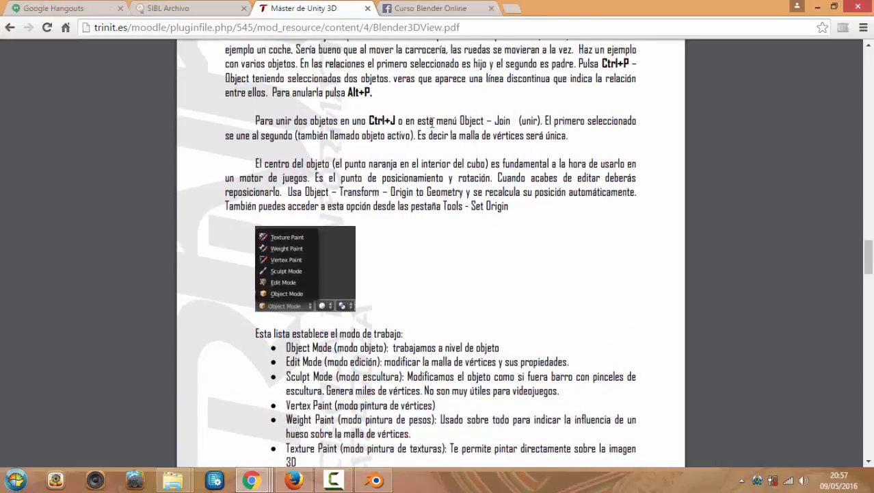
click(375, 480)
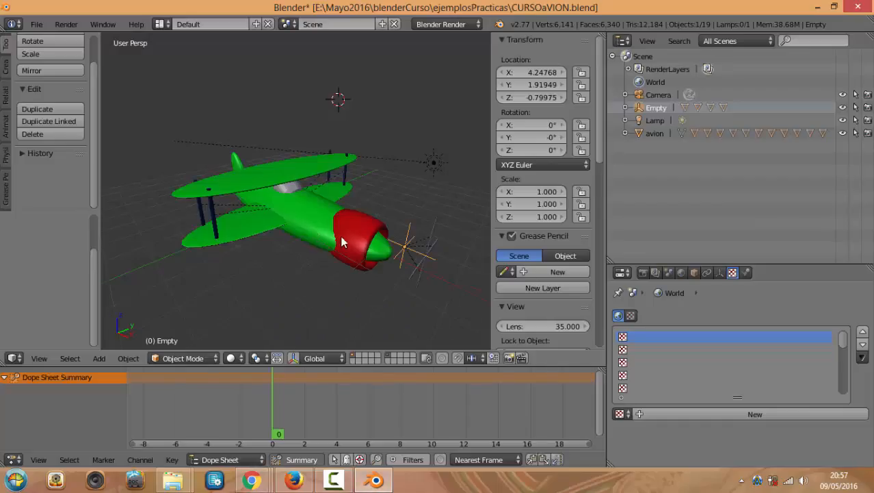
Select the fuselage avion and the upper wing in turn to see which parts are separate objects
middle_drag(342, 240, 362, 214)
scroll(362, 215, up, 5)
click(392, 229)
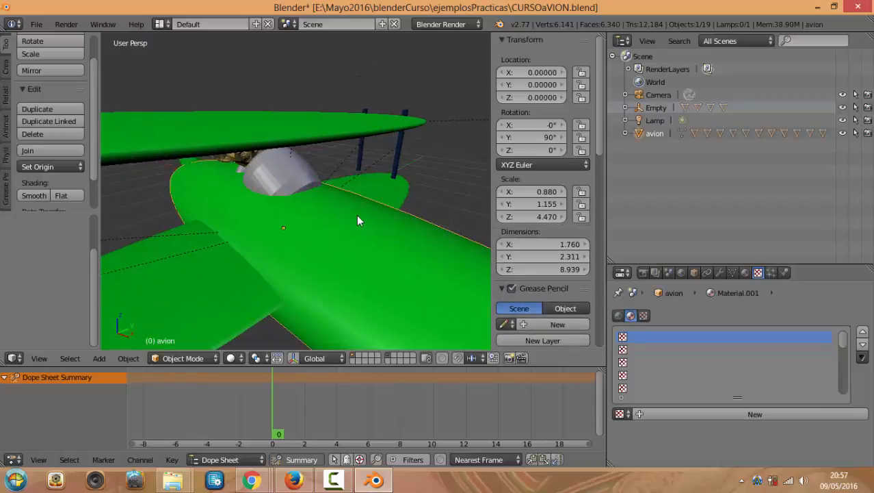
scroll(356, 215, down, 3)
right_click(311, 162)
middle_drag(312, 162, 316, 187)
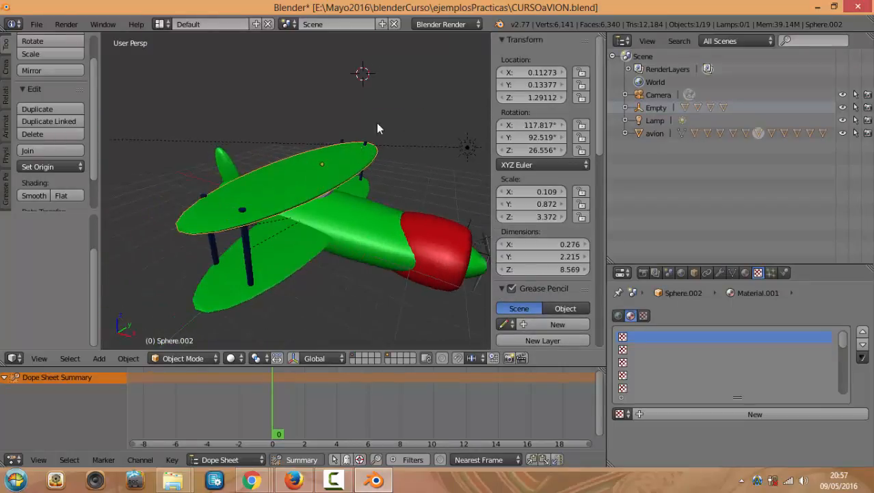
right_click(364, 219)
Start four moves of the fuselage and cancel each, leaving it at location 0, 0, 0
key(g)
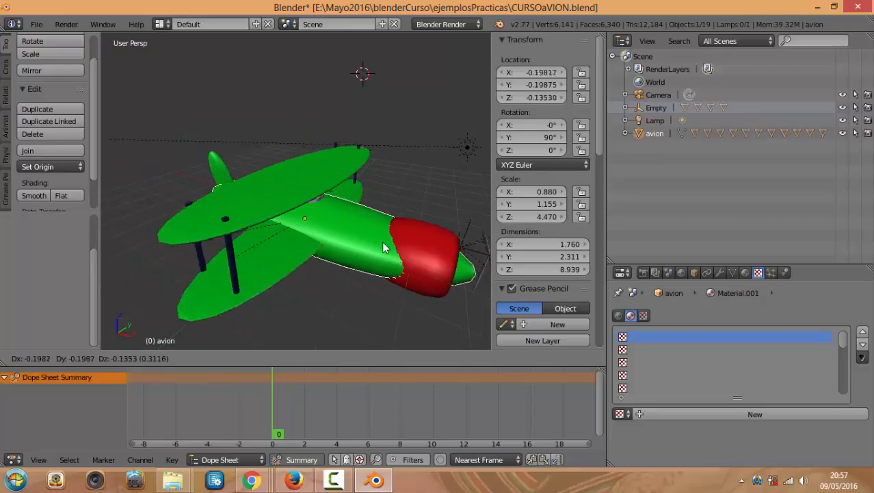
right_click(381, 237)
key(g)
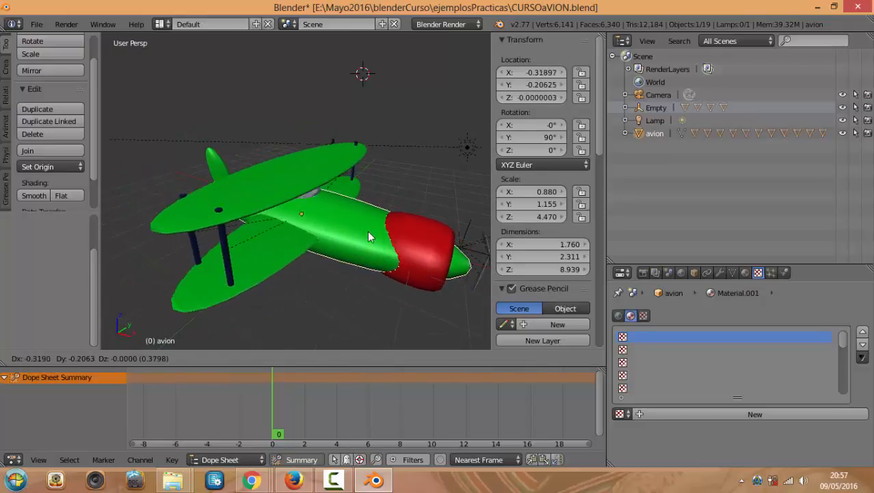
right_click(367, 230)
scroll(368, 230, down, 3)
key(g)
right_click(352, 216)
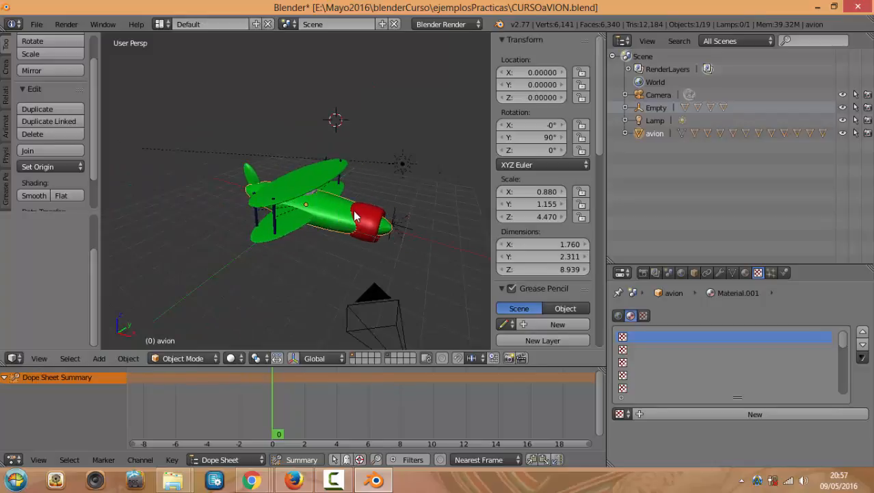
scroll(353, 228, up, 3)
key(g)
right_click(364, 228)
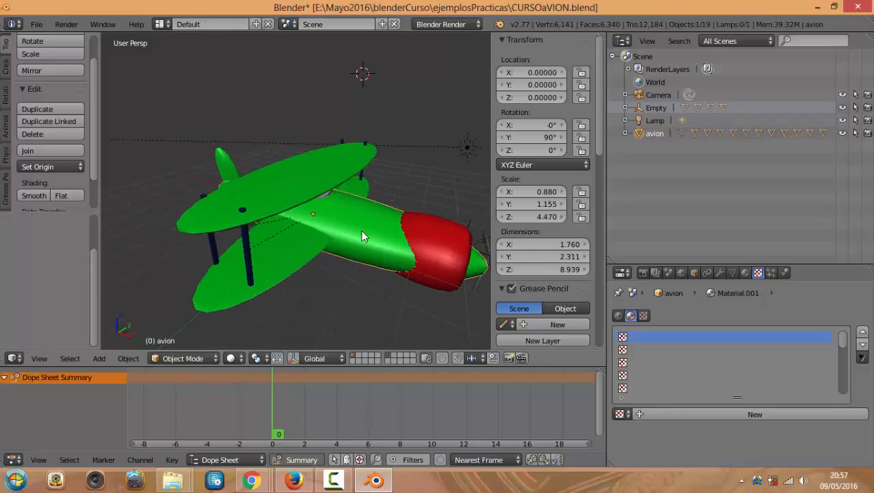
Toggle the fuselage into Edit Mode and back, then select the upper wing, fuselage and lower wing Sphere.001
key(Tab)
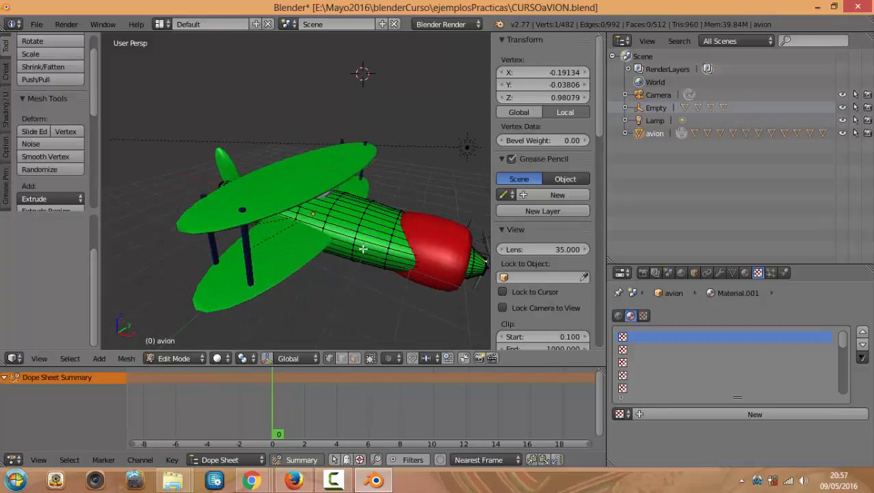
key(Tab)
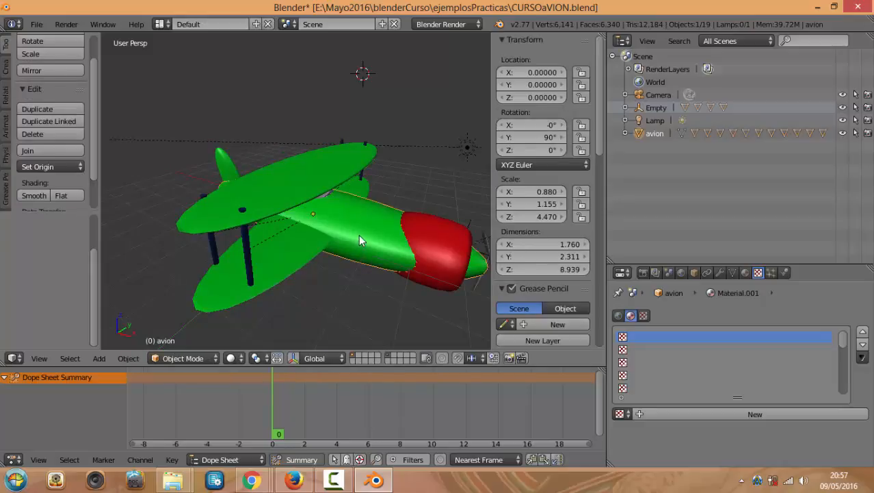
right_click(323, 166)
right_click(351, 228)
right_click(303, 255)
middle_drag(303, 254, 353, 291)
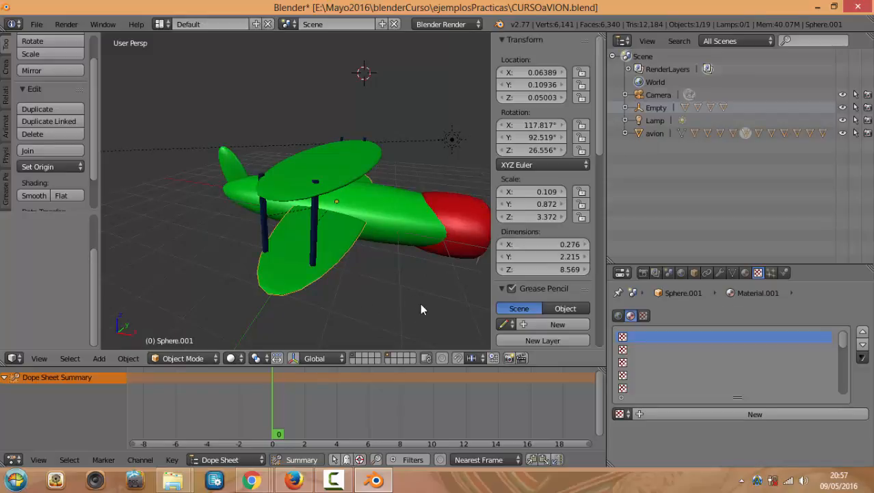
Widen the Tool Shelf panel on the left of the 3D view
scroll(365, 241, up, 6)
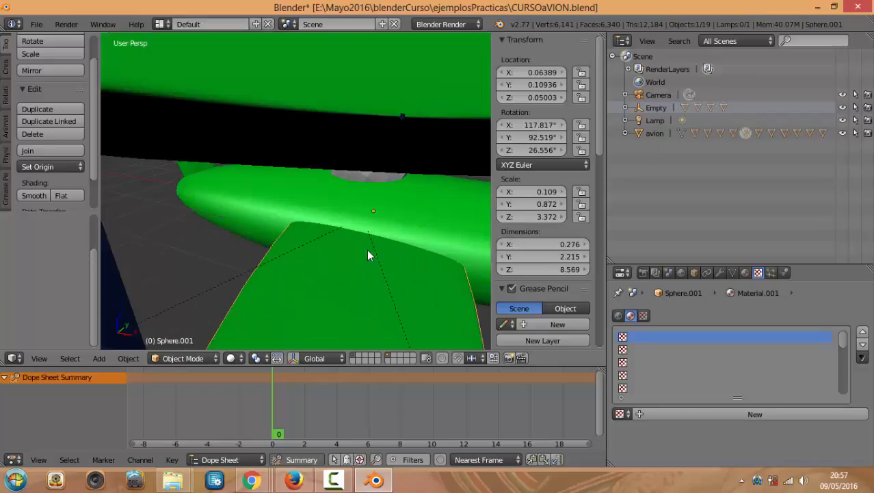
scroll(368, 250, down, 6)
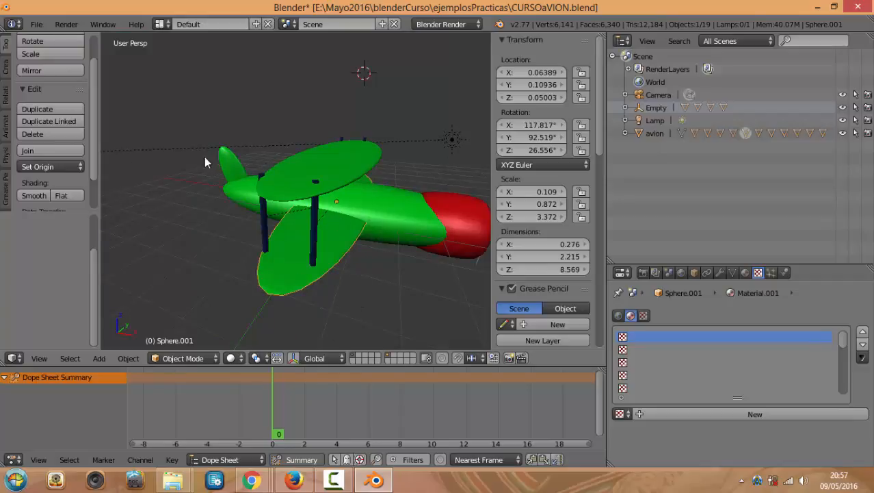
click(104, 121)
drag(101, 132, 130, 141)
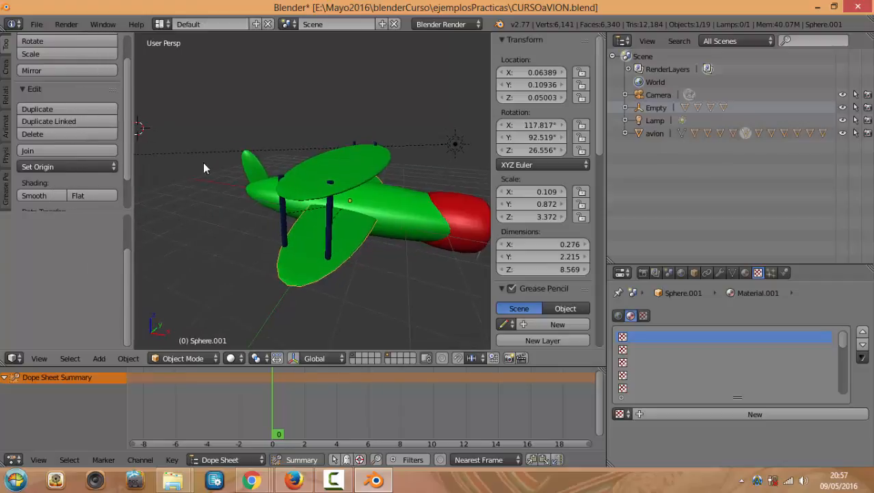
Duplicate the upper wing above the plane, then delete the copy and reselect the original wing
right_click(336, 168)
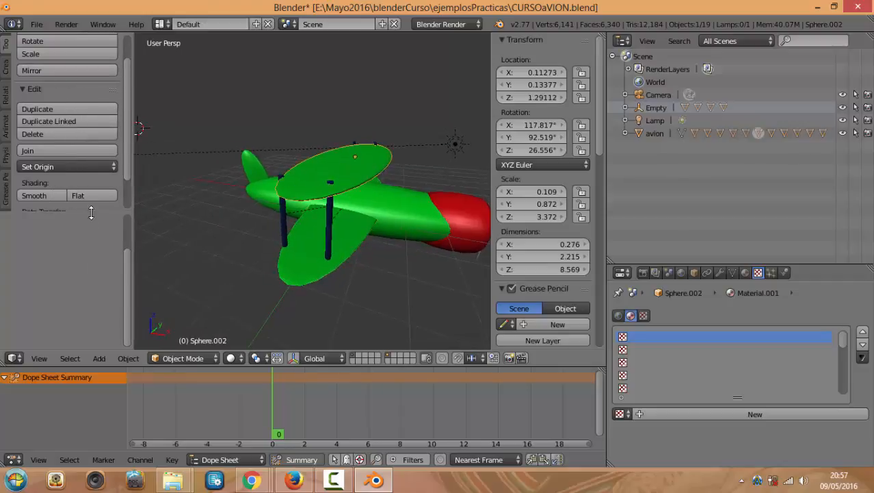
click(61, 107)
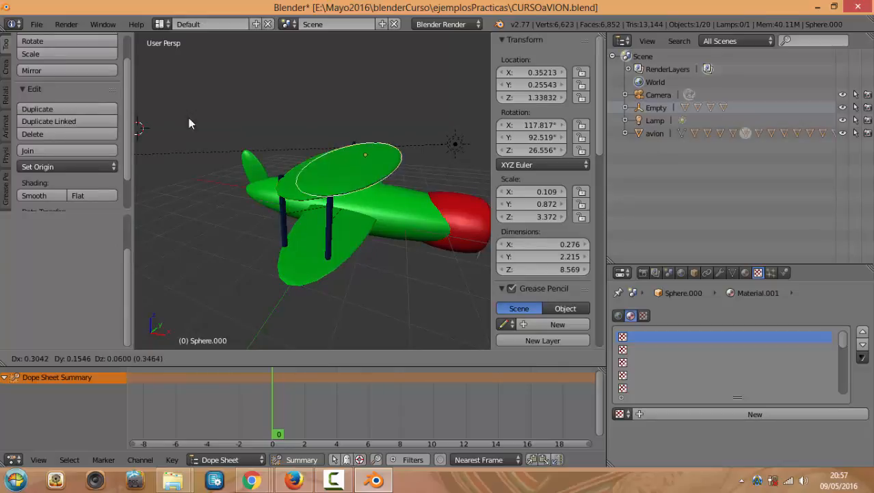
click(47, 77)
key(x)
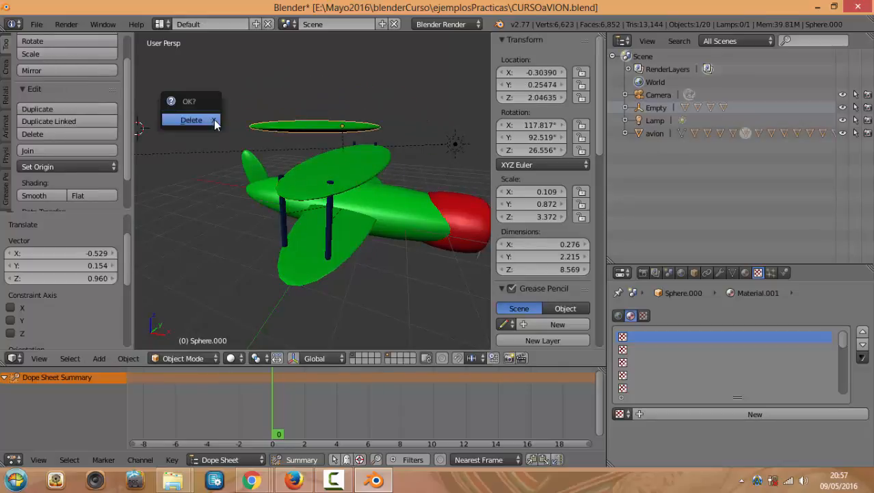
click(211, 121)
right_click(296, 186)
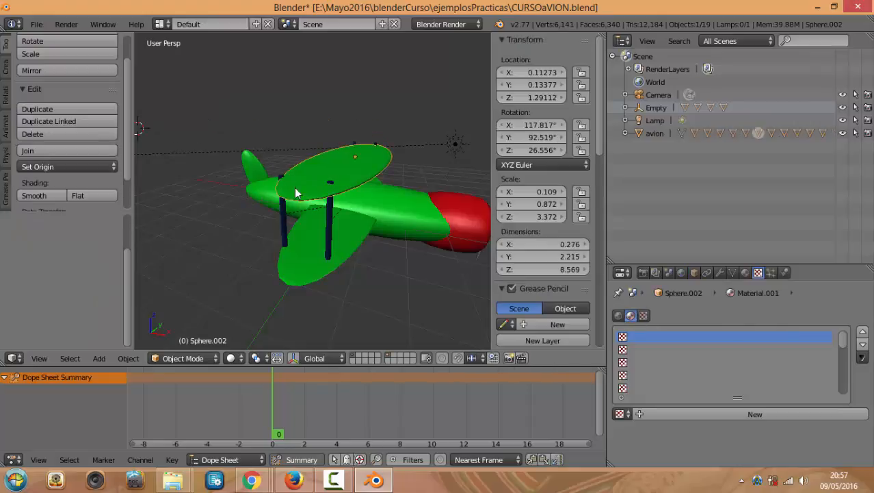
Select the fuselage, the Suzanne head and the Sphere.007 body in turn to identify the pilot parts
right_click(388, 200)
middle_drag(386, 252, 312, 141)
scroll(356, 246, up, 5)
scroll(360, 246, down, 6)
scroll(360, 255, up, 5)
scroll(356, 260, down, 4)
scroll(351, 214, up, 5)
right_click(446, 118)
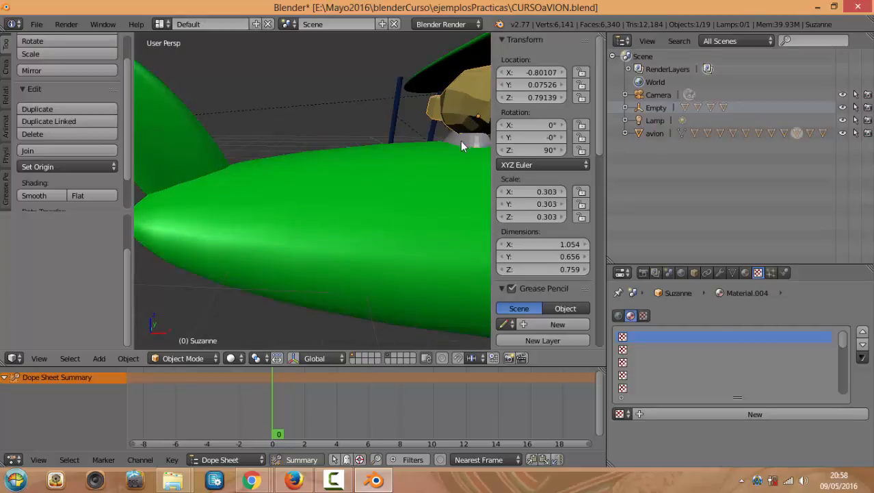
scroll(442, 137, down, 5)
right_click(384, 175)
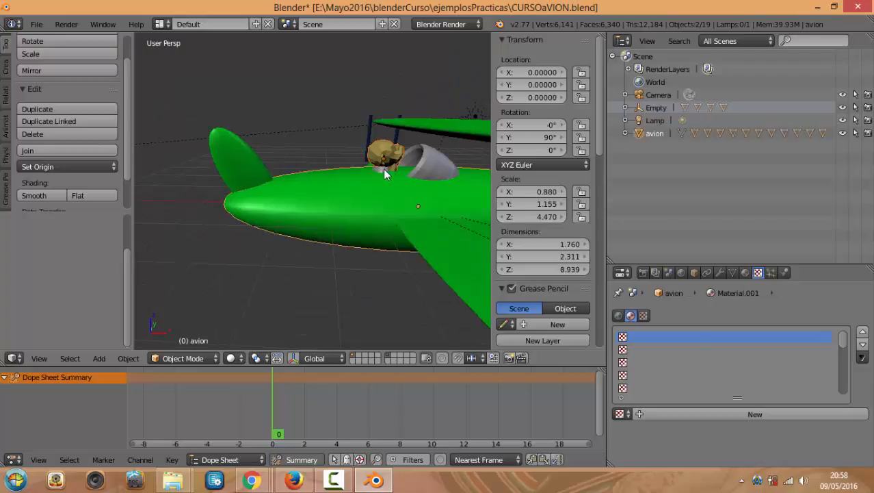
right_click(384, 169)
right_click(384, 175)
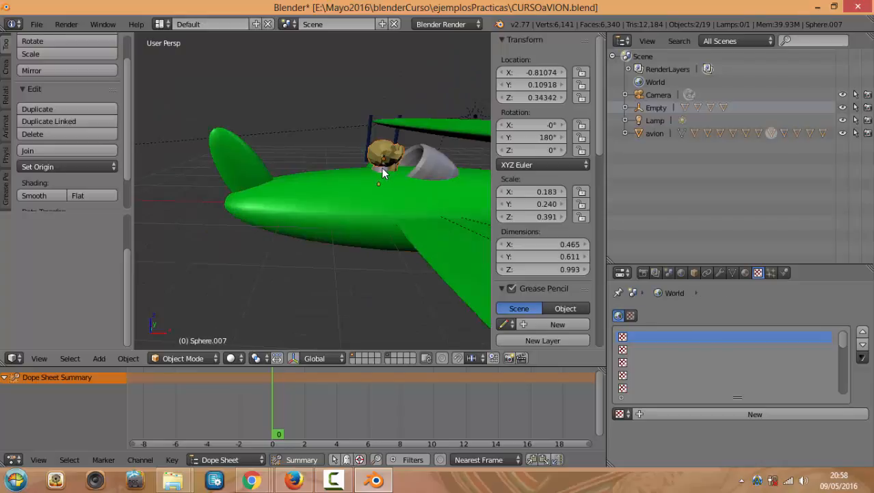
scroll(374, 172, up, 2)
mouse_move(349, 180)
middle_down()
mouse_move(331, 176)
mouse_move(353, 179)
middle_up()
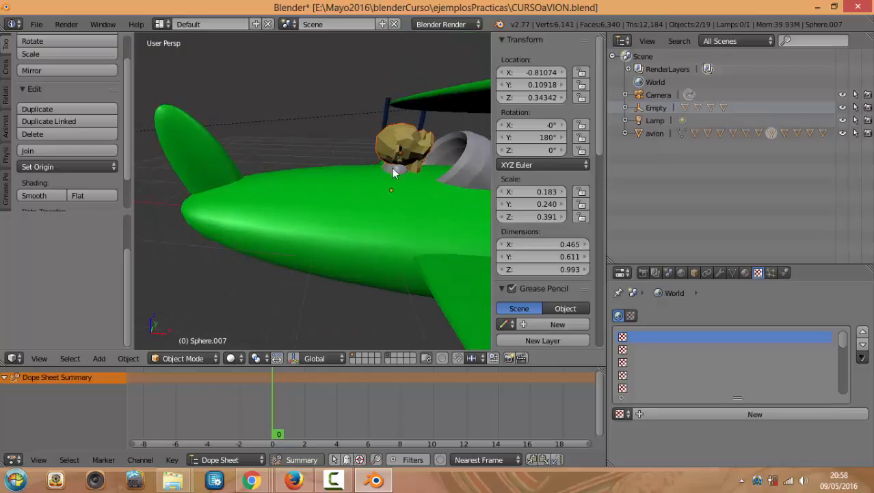
scroll(382, 174, down, 5)
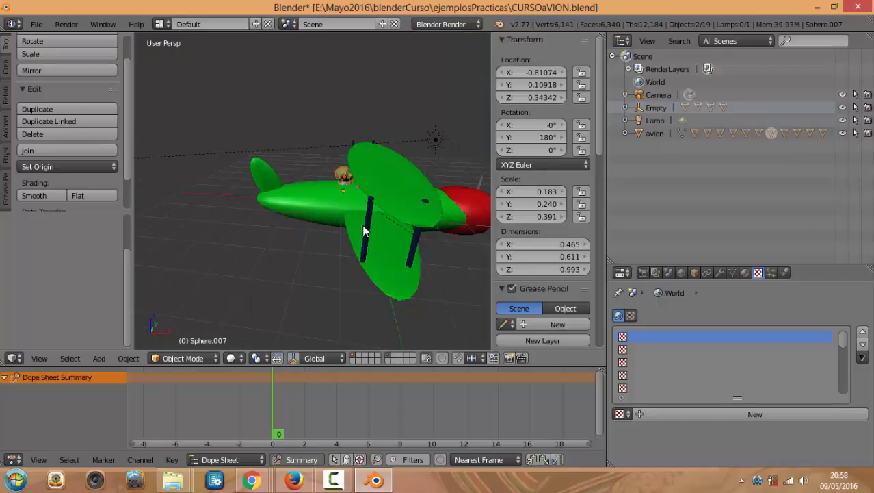
Start the Screencast Keys display and isolate the head and body sphere in local view (Numpad /)
drag(595, 128, 600, 331)
click(548, 339)
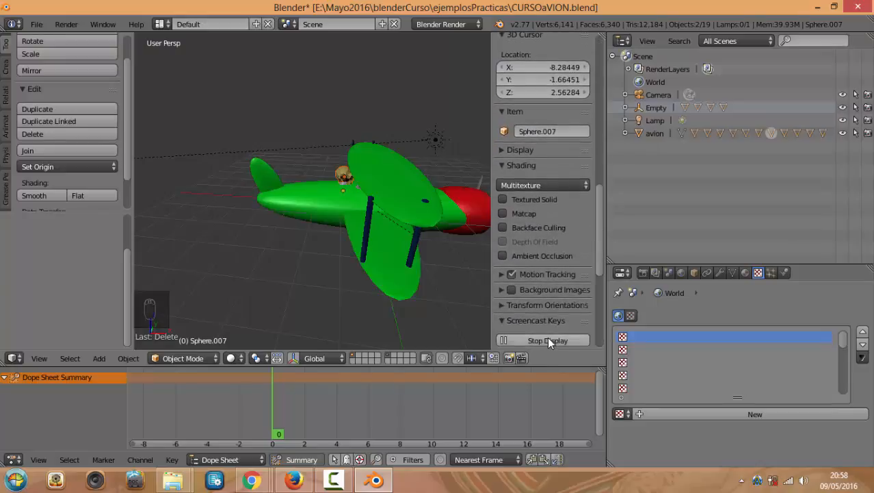
key(KP_Divide)
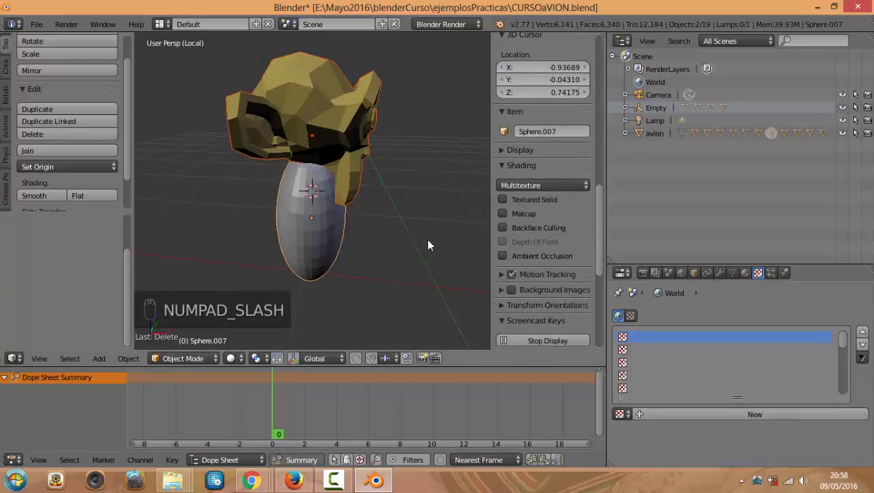
scroll(409, 199, down, 5)
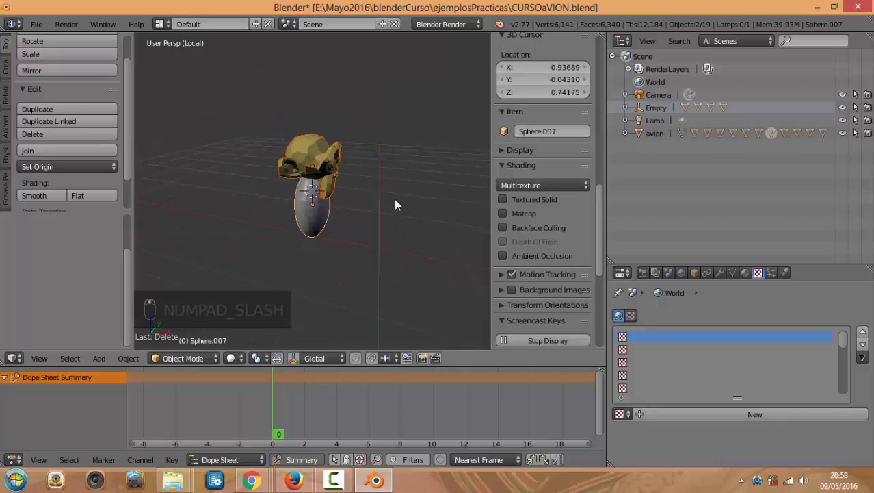
middle_drag(376, 201, 409, 193)
scroll(373, 194, down, 2)
scroll(373, 195, up, 4)
scroll(408, 193, up, 6)
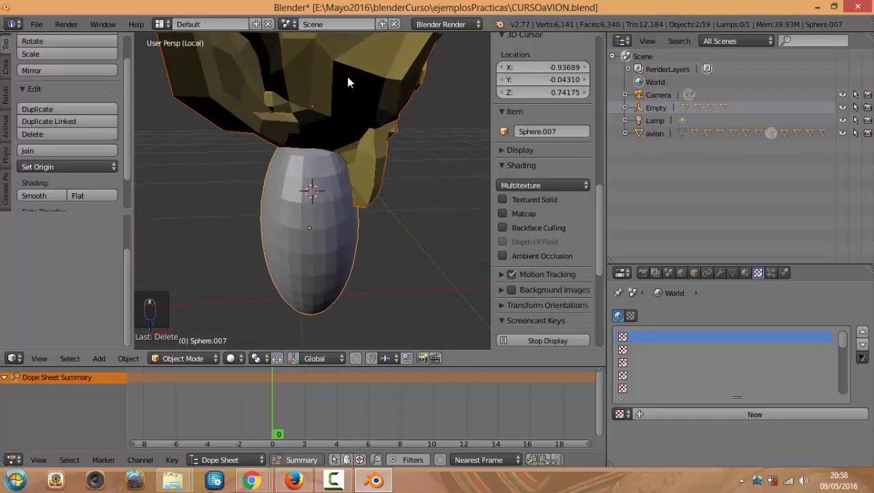
Check Suzanne and the body sphere each in Edit Mode, returning to Object Mode
right_click(347, 78)
scroll(328, 233, down, 2)
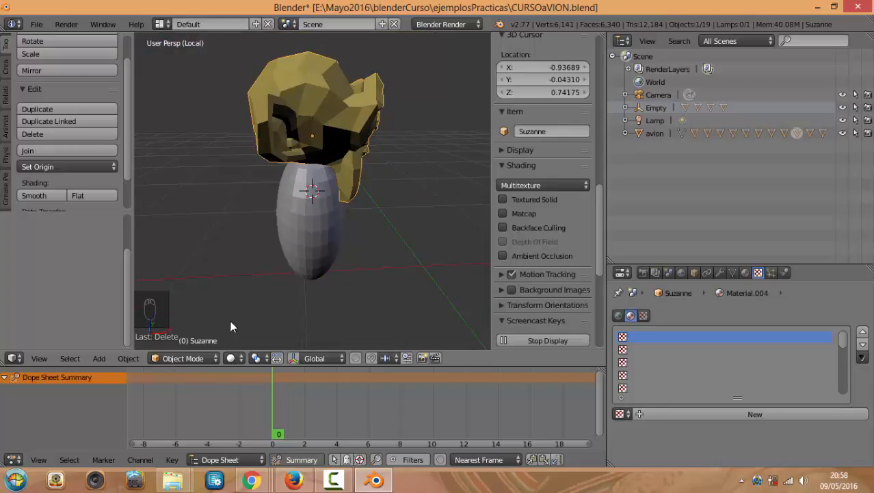
click(195, 356)
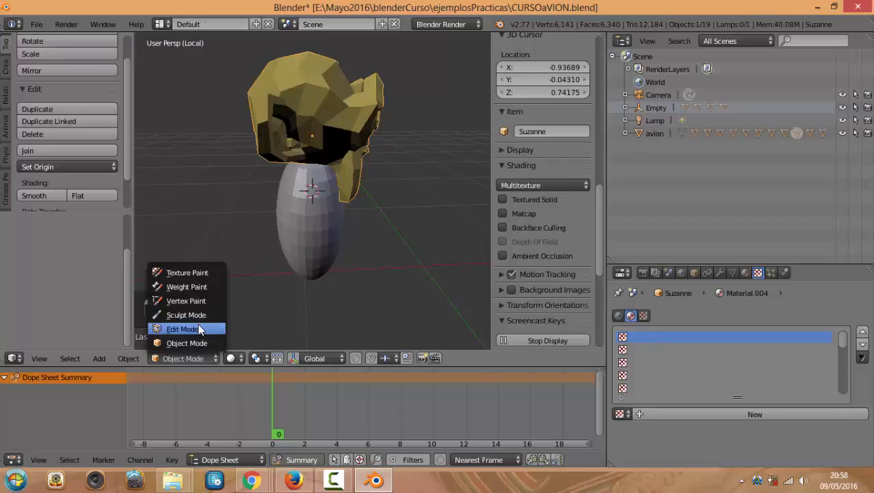
click(197, 330)
key(Tab)
right_click(326, 205)
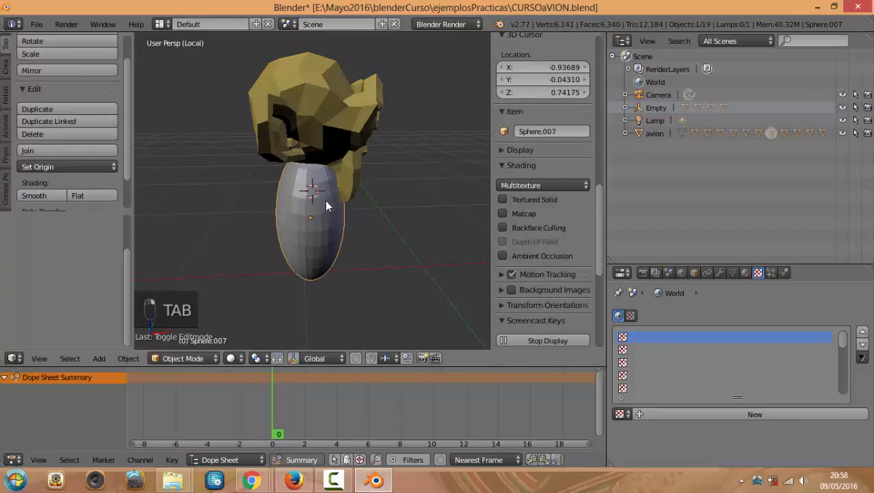
key(Tab)
key(Tab)
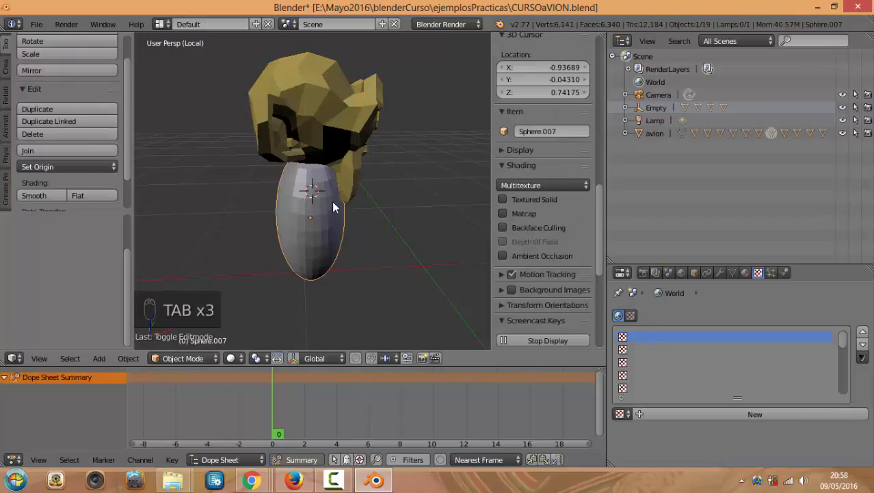
Select both the Suzanne head and the body sphere together
scroll(376, 192, up, 2)
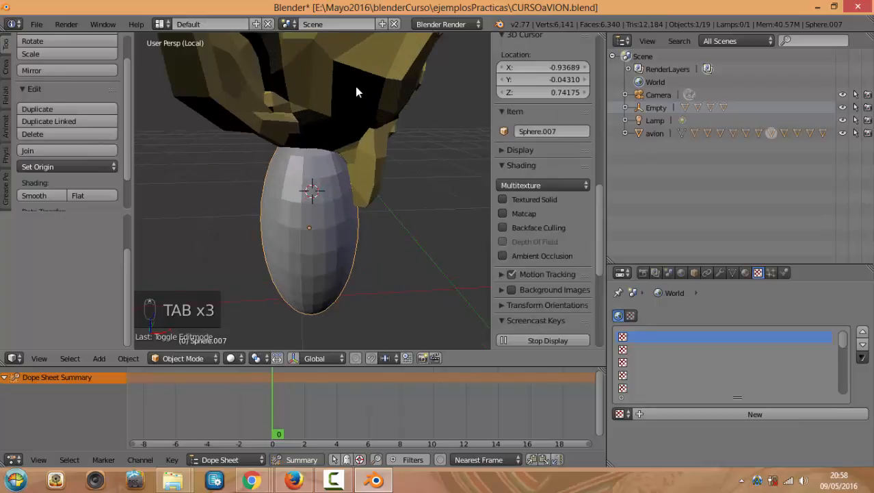
right_click(355, 87)
scroll(372, 228, down, 3)
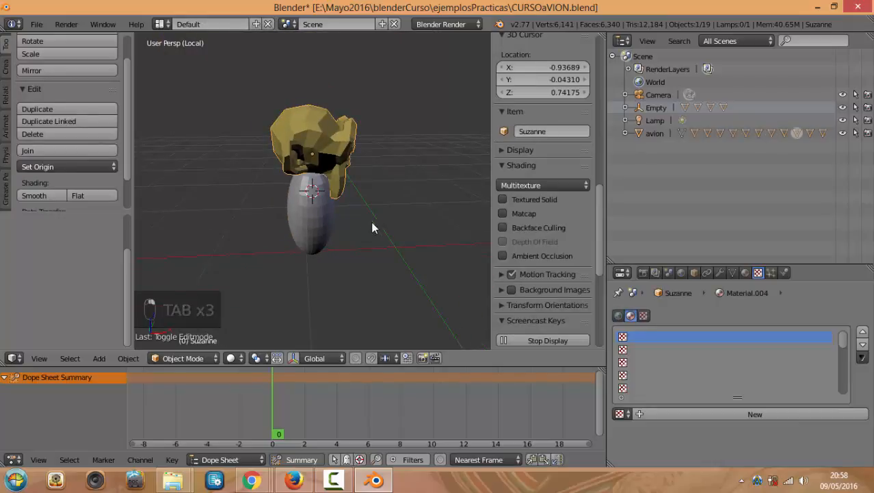
shift+right_click(321, 220)
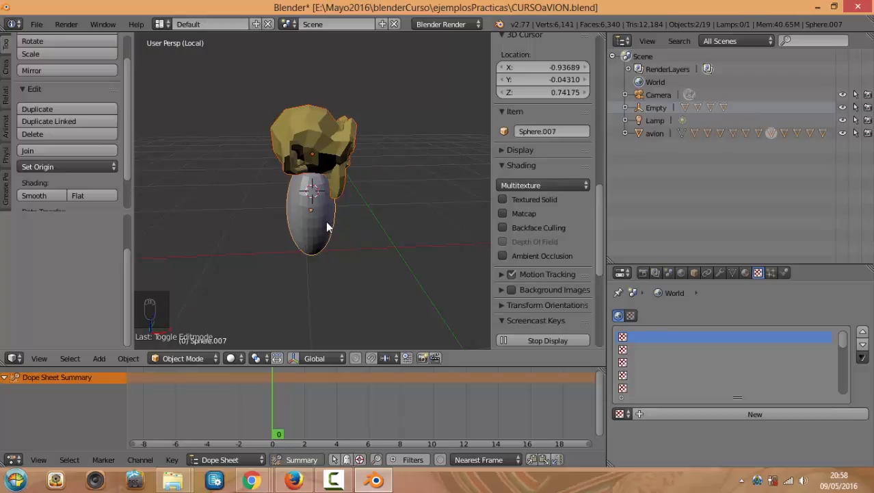
key(j)
scroll(323, 230, up, 2)
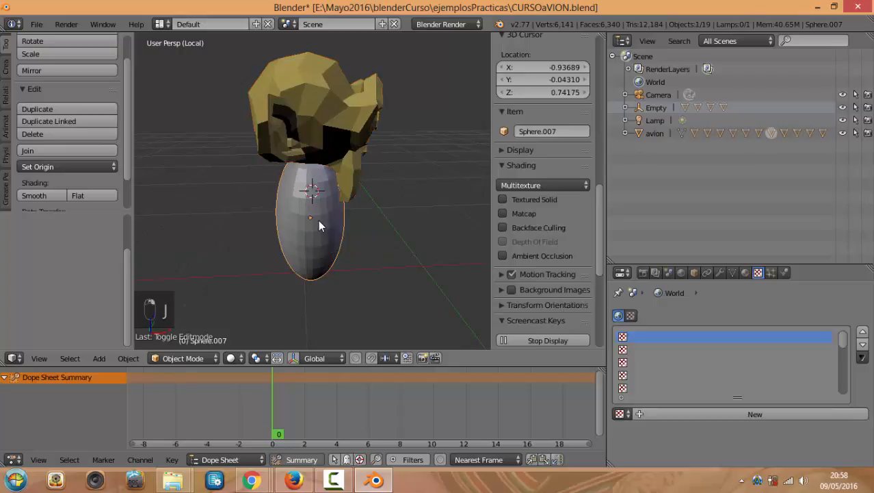
shift+right_click(340, 84)
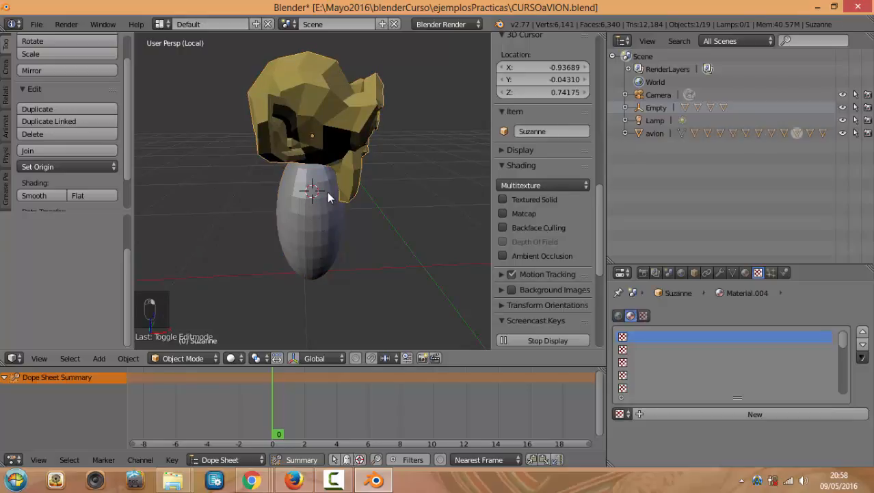
shift+right_click(328, 198)
Join the head and sphere with Ctrl+J, inspect the result in Edit Mode, then undo the join
key(ctrl+j)
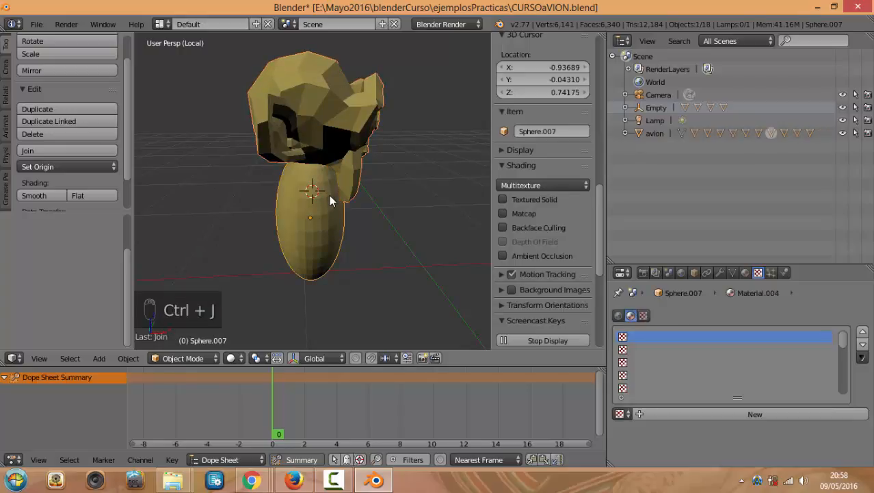
middle_drag(369, 231, 350, 224)
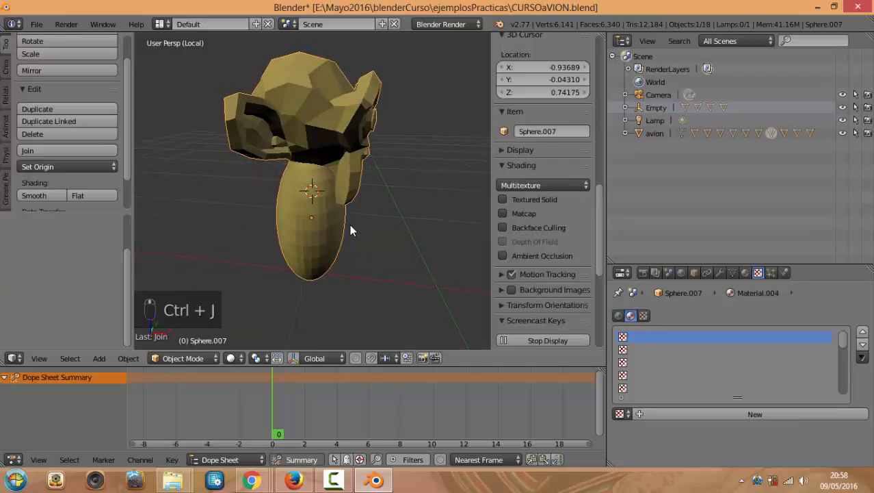
scroll(349, 224, up, 4)
scroll(362, 219, down, 4)
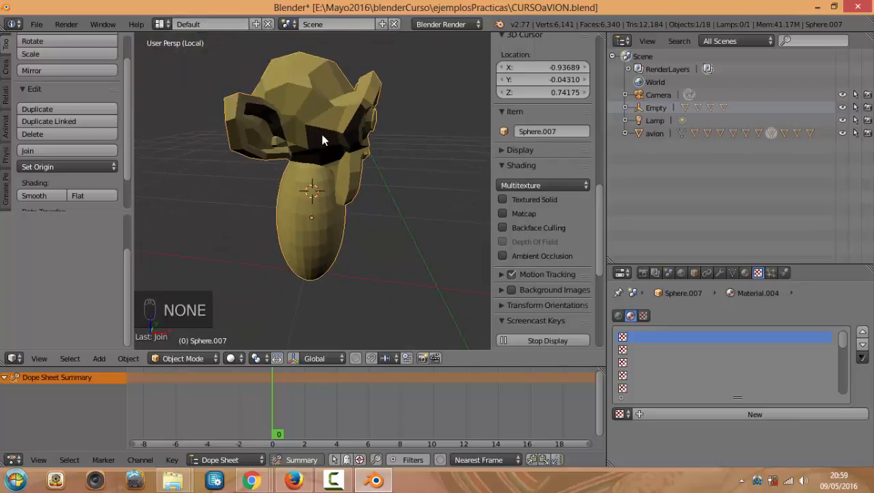
key(Tab)
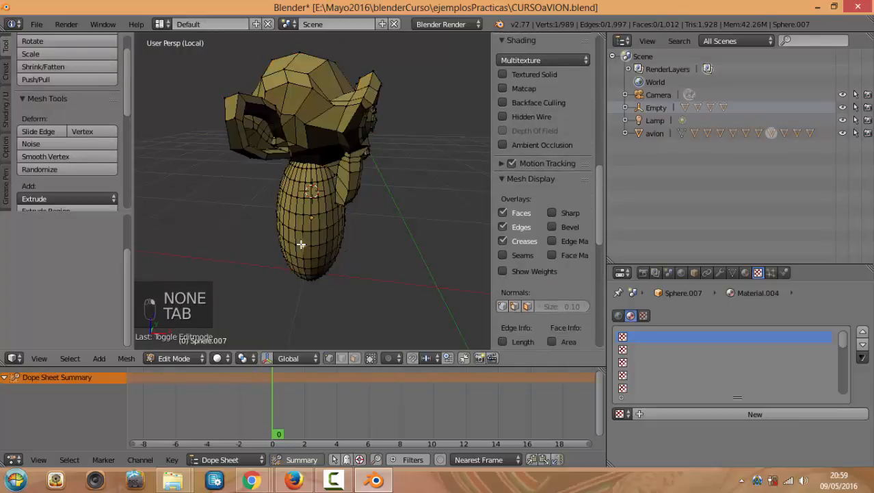
key(Tab)
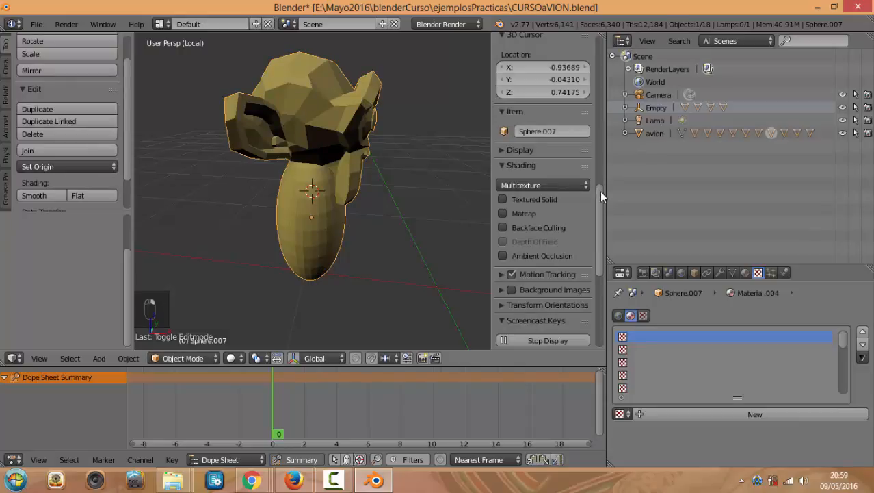
mouse_move(600, 191)
mouse_down()
mouse_move(601, 286)
mouse_move(603, 238)
mouse_move(376, 184)
mouse_up()
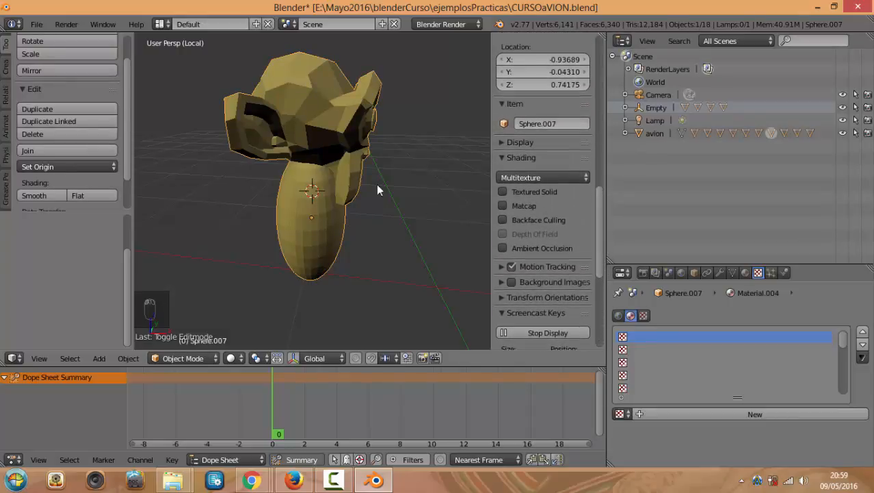
scroll(342, 173, up, 2)
scroll(346, 179, down, 3)
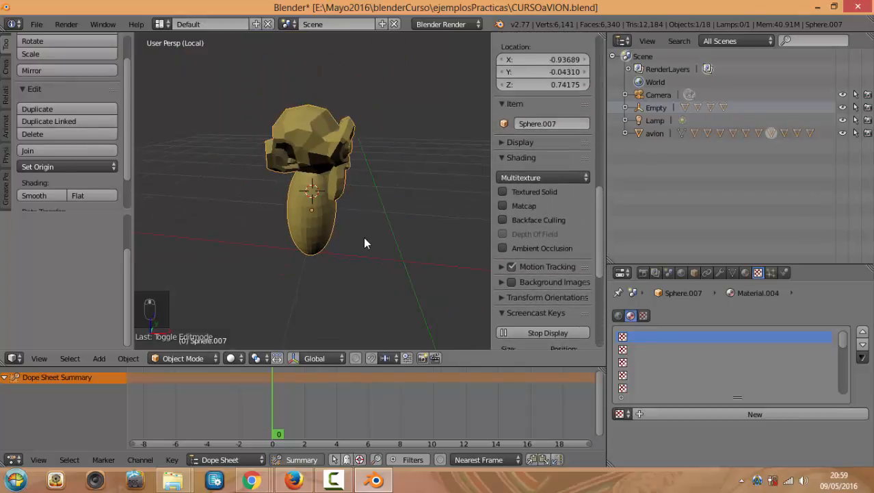
key(ctrl+z)
key(ctrl+z)
key(ctrl+z)
key(ctrl+z)
key(ctrl+z)
key(ctrl+z)
key(ctrl+z)
key(ctrl+z)
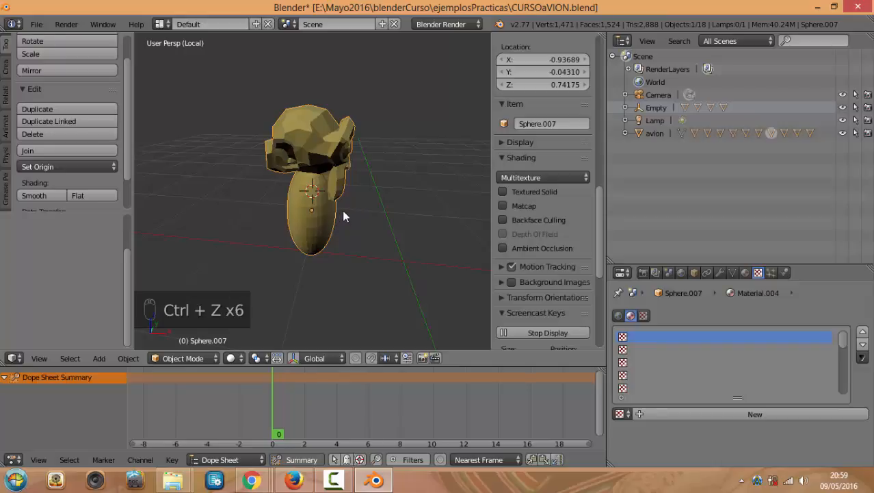
Move the body sphere slightly lower, nudge Suzanne right, and select both with Suzanne active
scroll(338, 216, up, 3)
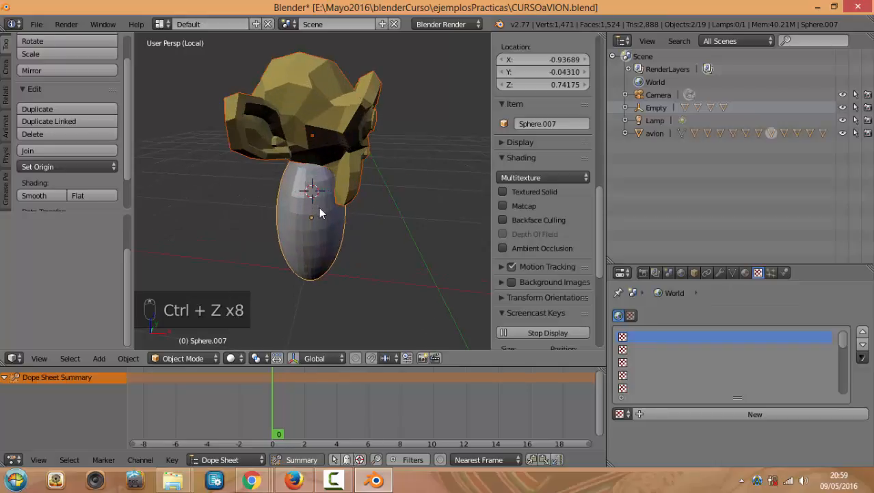
right_click(317, 205)
key(g)
click(312, 218)
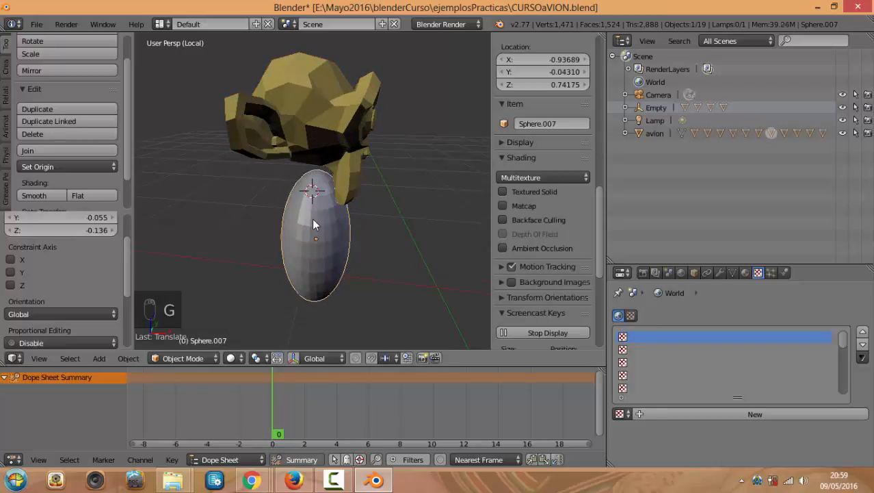
right_click(319, 123)
key(g)
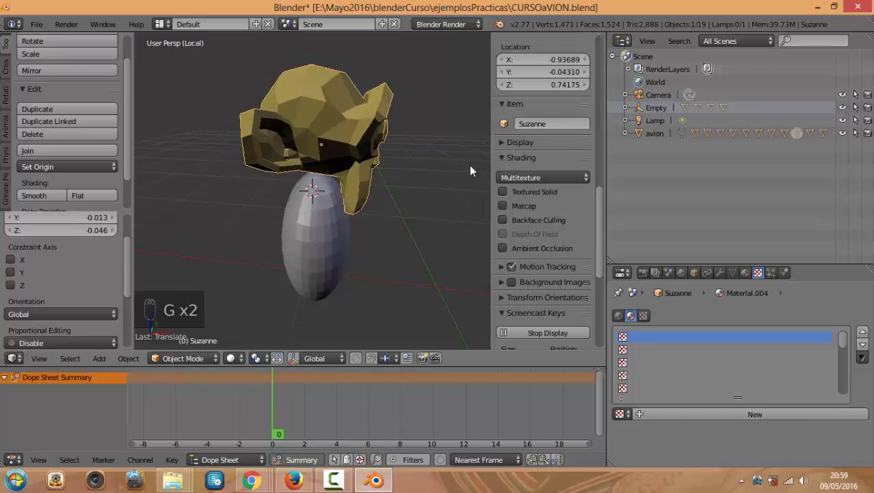
right_click(323, 243)
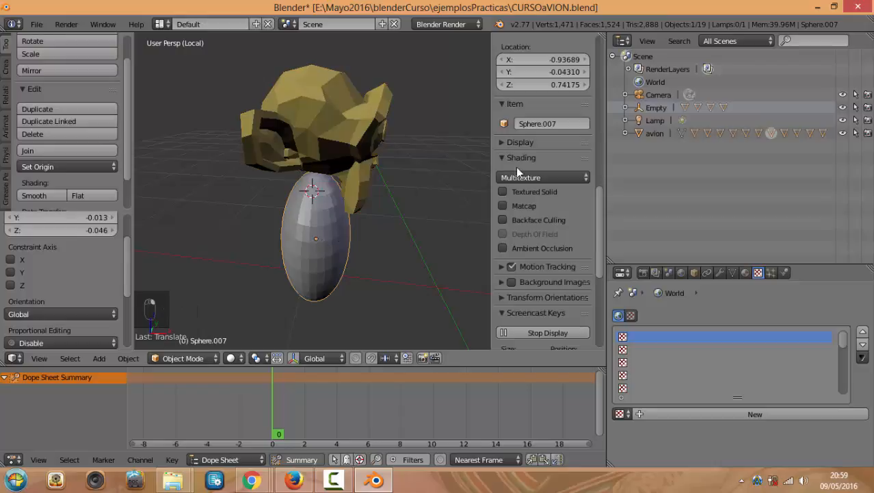
shift+right_click(343, 128)
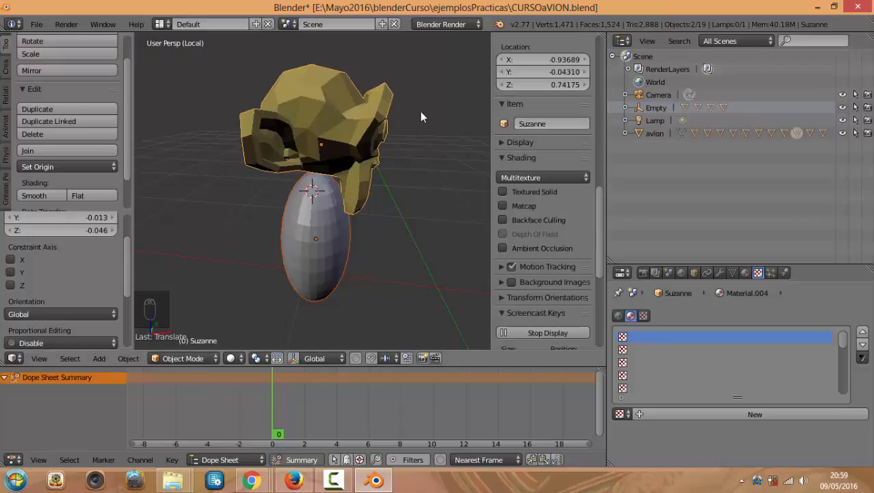
Join the sphere into Suzanne as one object and place the 3D cursor at Suzanne's chin
key(ctrl+j)
click(389, 146)
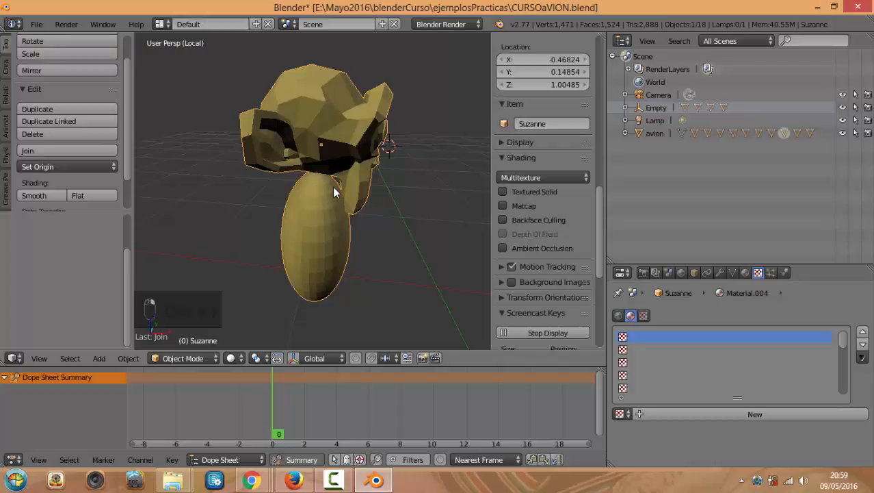
middle_drag(307, 235, 283, 223)
scroll(286, 219, up, 2)
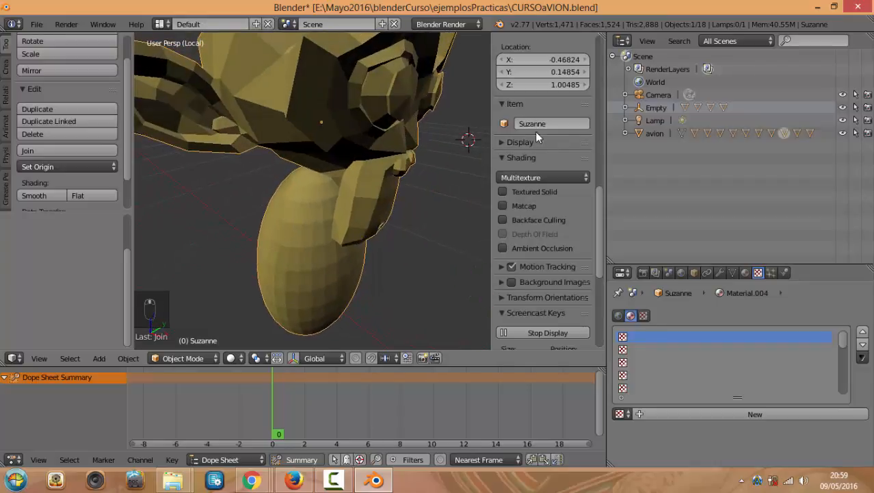
scroll(368, 140, down, 3)
middle_drag(351, 185, 378, 185)
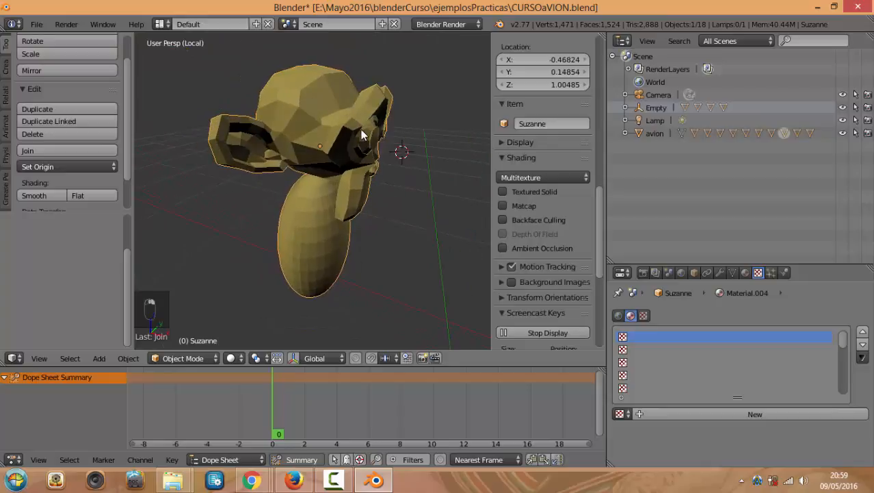
click(352, 172)
Switch Suzanne between Edit Mode and Object Mode several times while orbiting the mesh
key(Tab)
key(Tab)
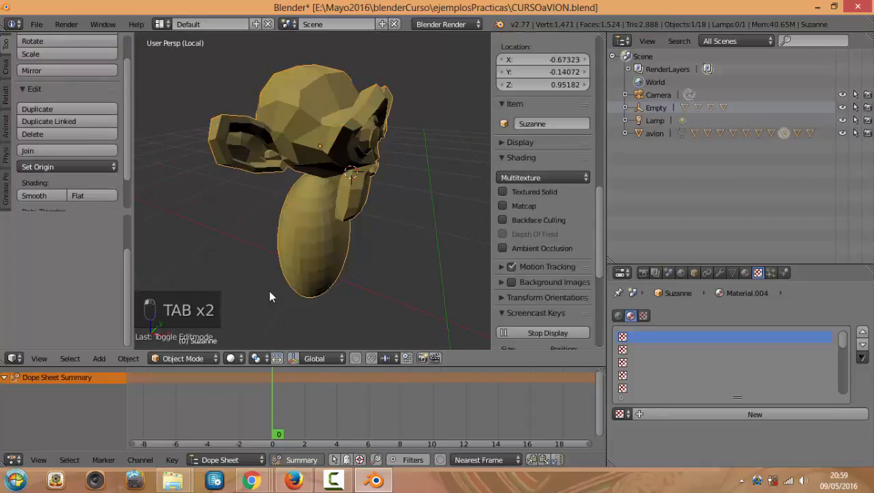
key(Tab)
scroll(311, 234, up, 3)
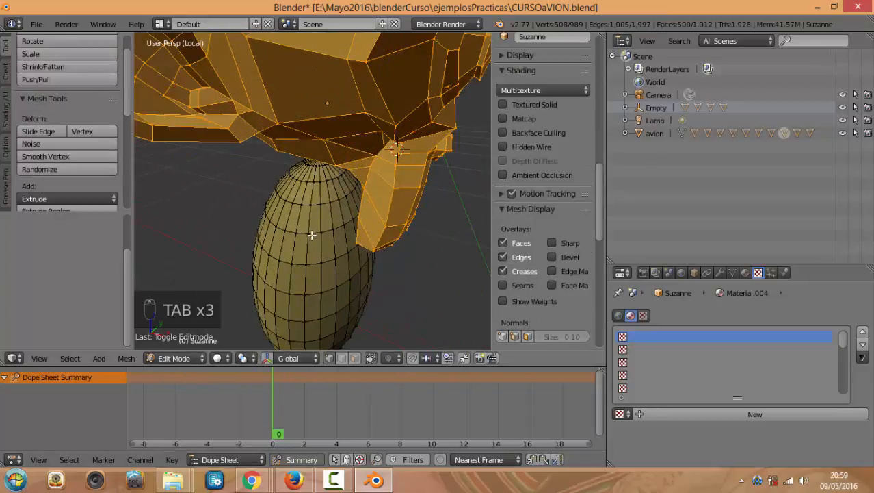
middle_drag(311, 234, 383, 188)
click(186, 358)
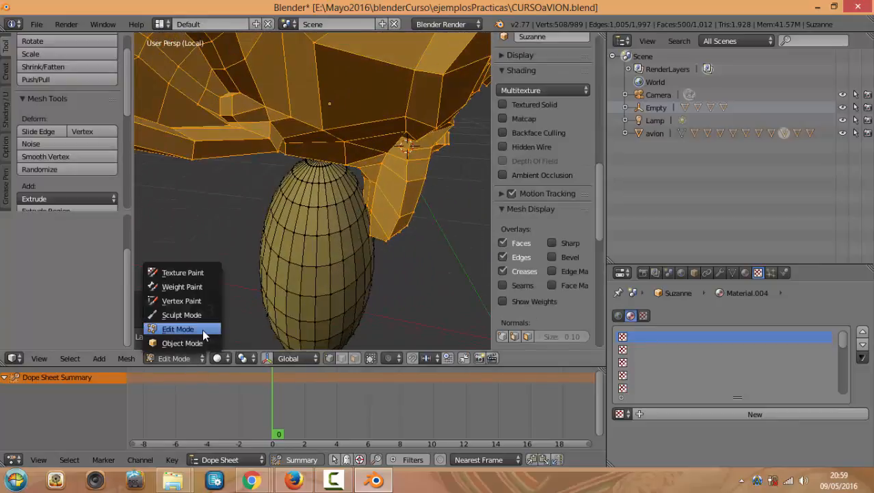
key(Tab)
scroll(371, 217, down, 3)
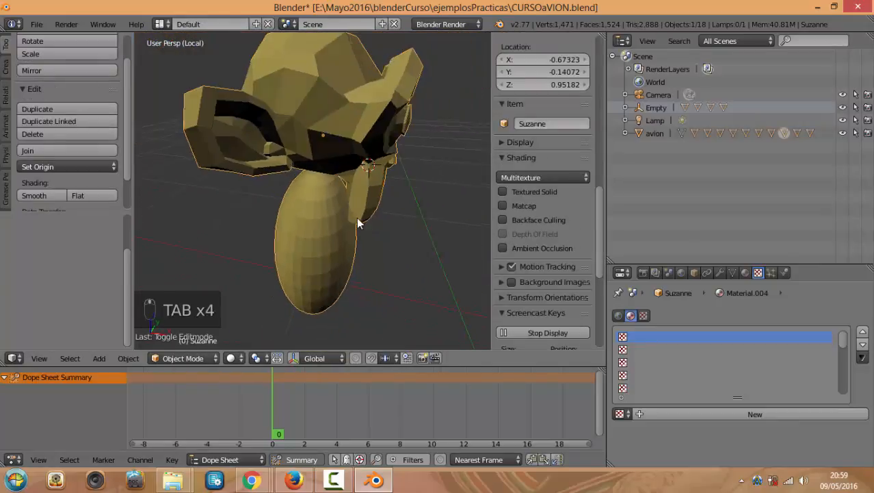
middle_drag(356, 218, 356, 154)
key(Tab)
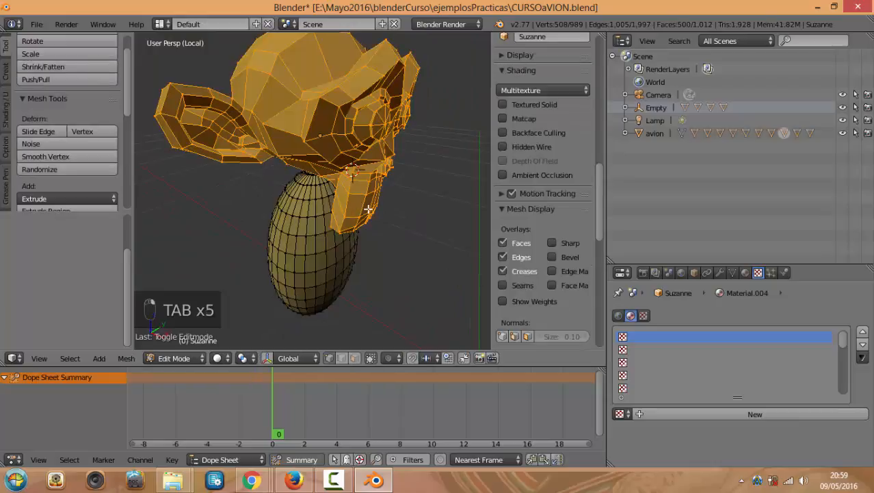
middle_drag(351, 195, 409, 208)
key(Tab)
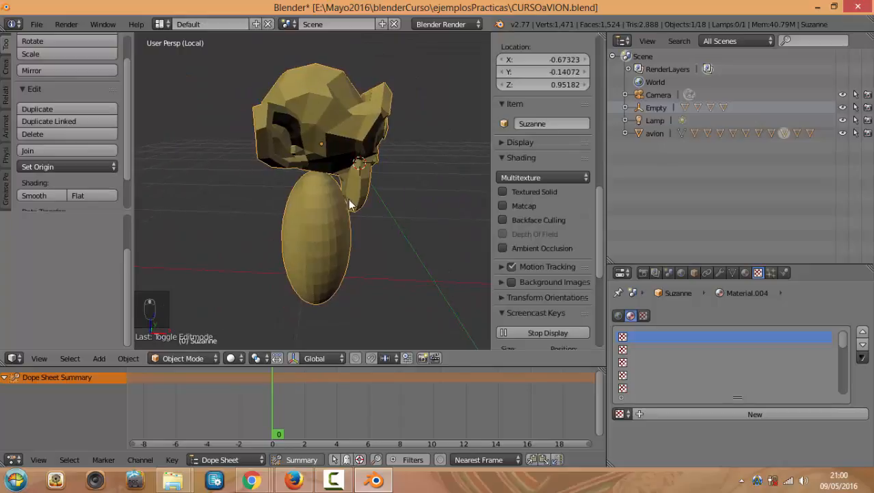
key(Tab)
key(Tab)
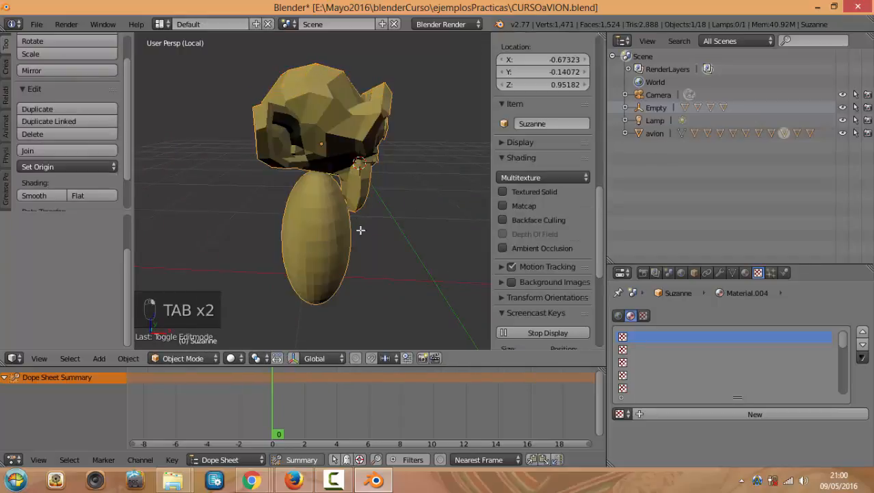
key(Tab)
middle_drag(394, 225, 392, 215)
View the mesh from the front (Numpad 1) and select a single vertex
key(KP_1)
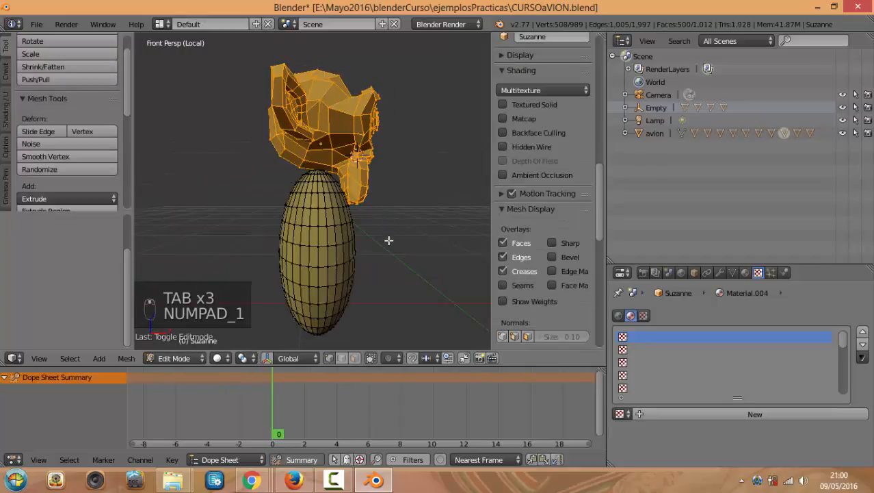
scroll(300, 220, down, 2)
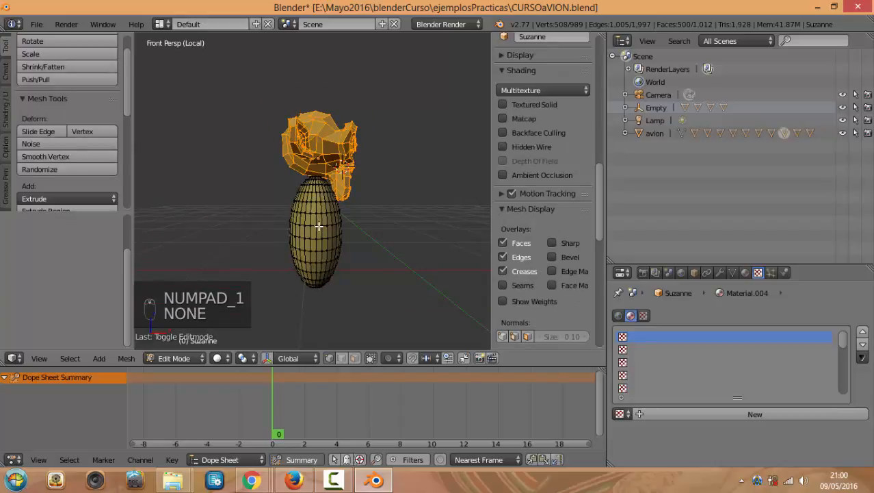
right_click(318, 223)
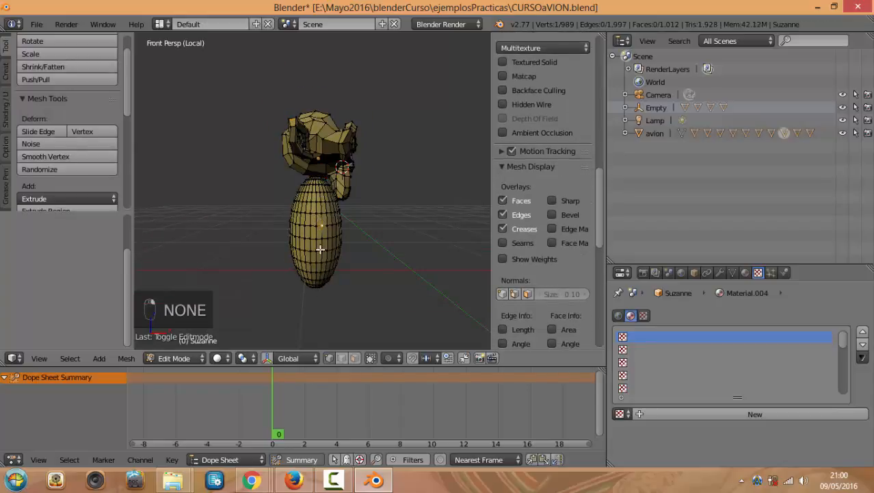
scroll(339, 237, up, 3)
middle_drag(347, 227, 320, 258)
middle_drag(322, 214, 304, 229)
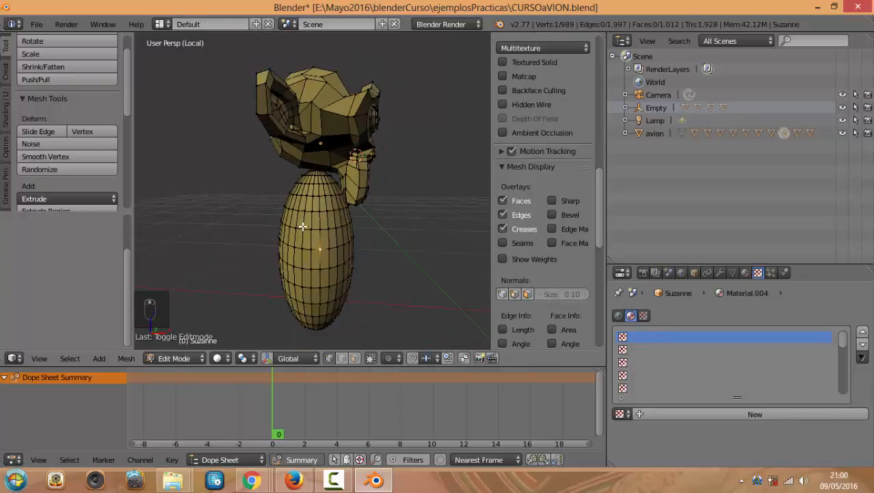
key(KP_1)
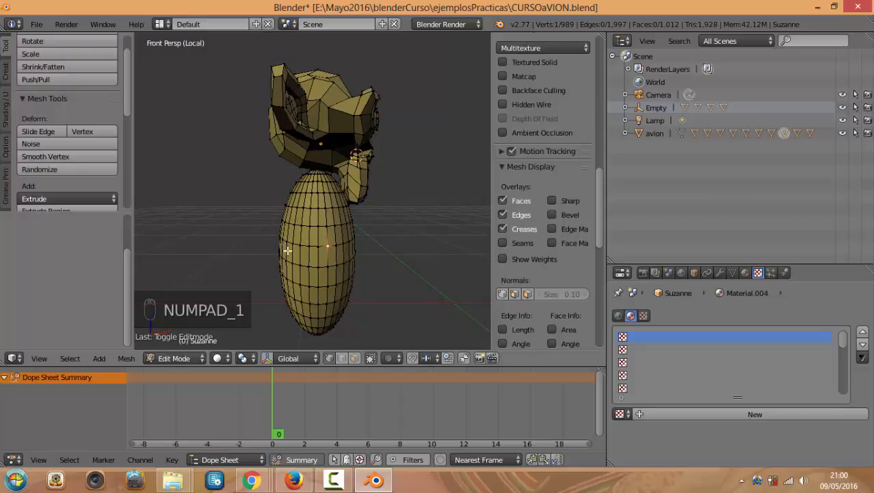
Re-enter Edit Mode from the mode menu and hide the properties sidebar and tool shelf
click(182, 358)
click(185, 343)
click(185, 358)
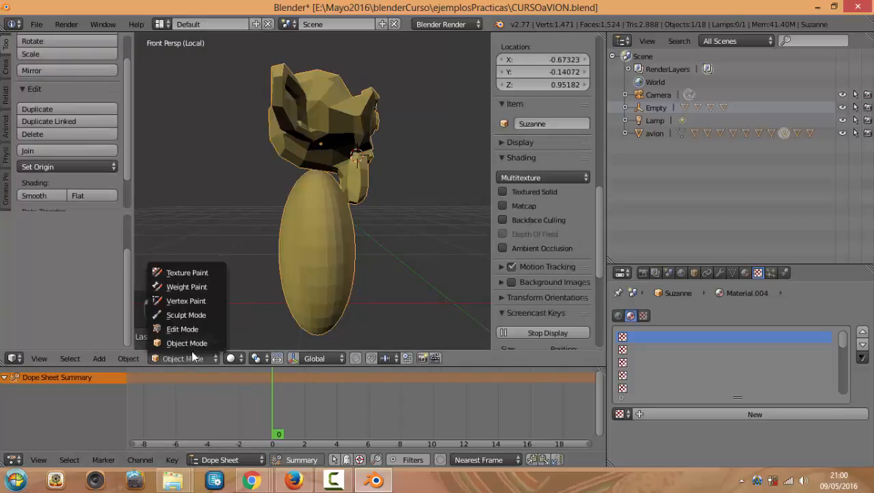
click(194, 329)
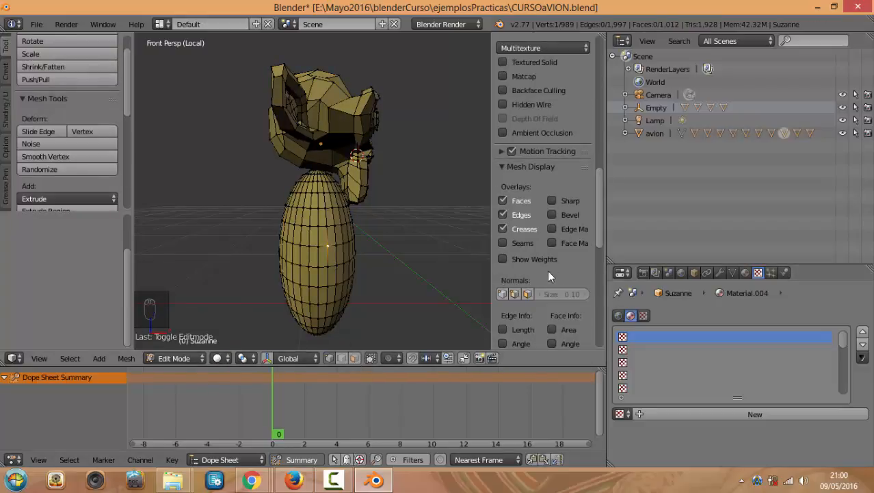
key(n)
key(t)
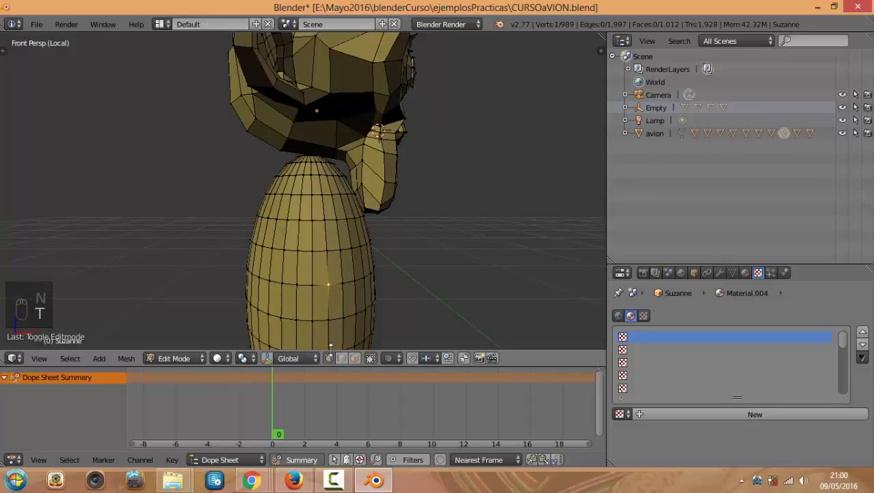
Try edge selection, then settle on face select mode for the joined Suzanne mesh
scroll(340, 270, down, 1)
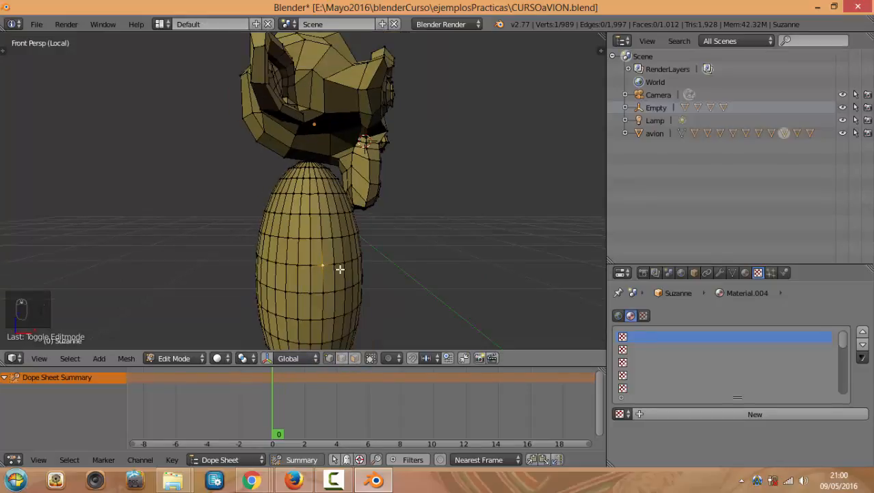
click(342, 357)
click(357, 357)
click(338, 360)
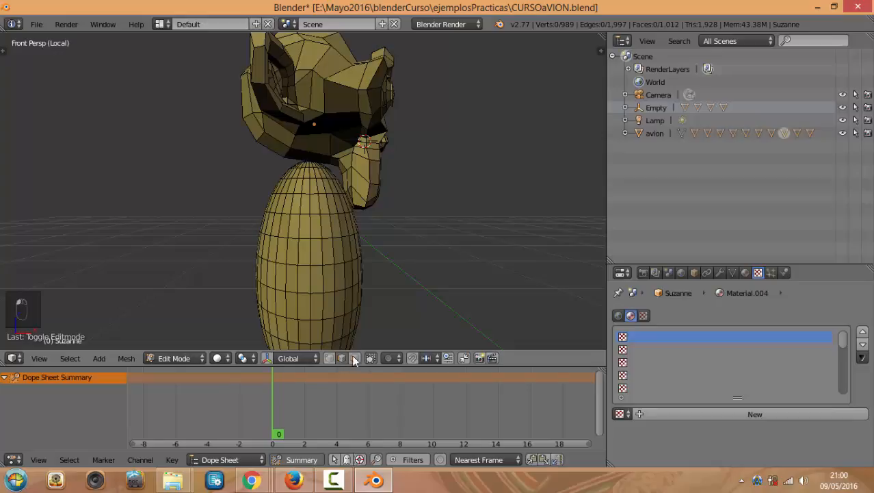
click(355, 359)
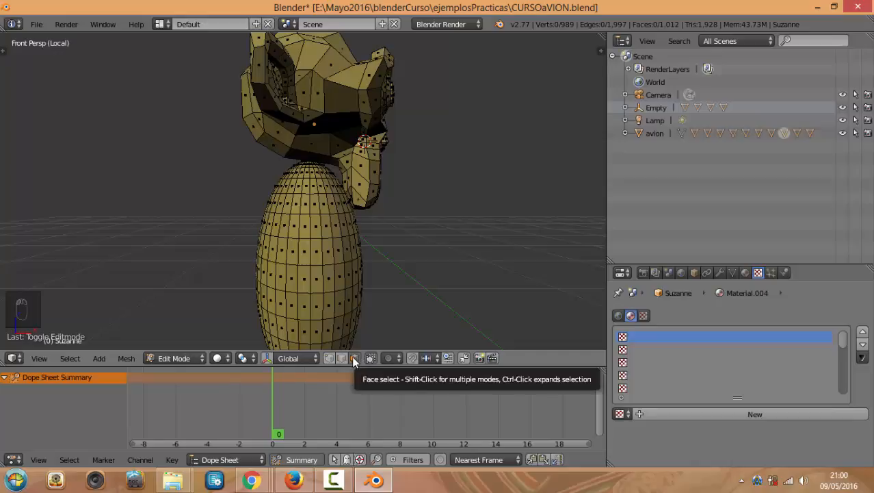
scroll(389, 250, down, 2)
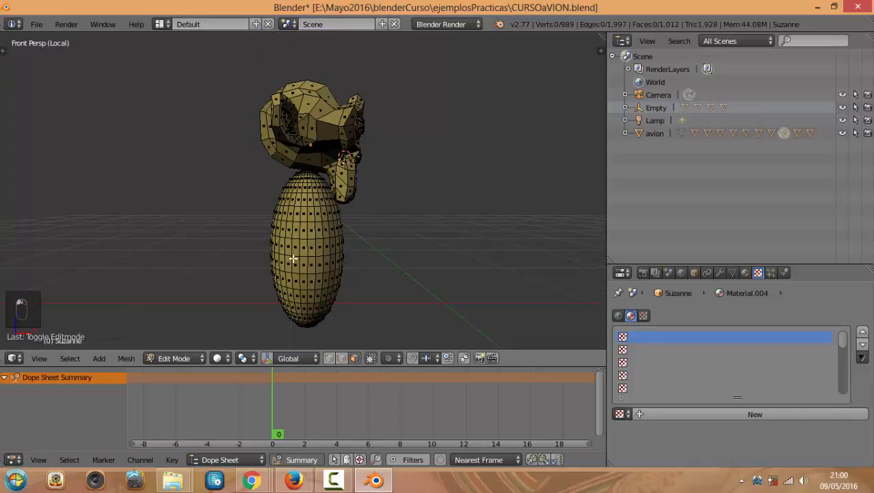
key(b)
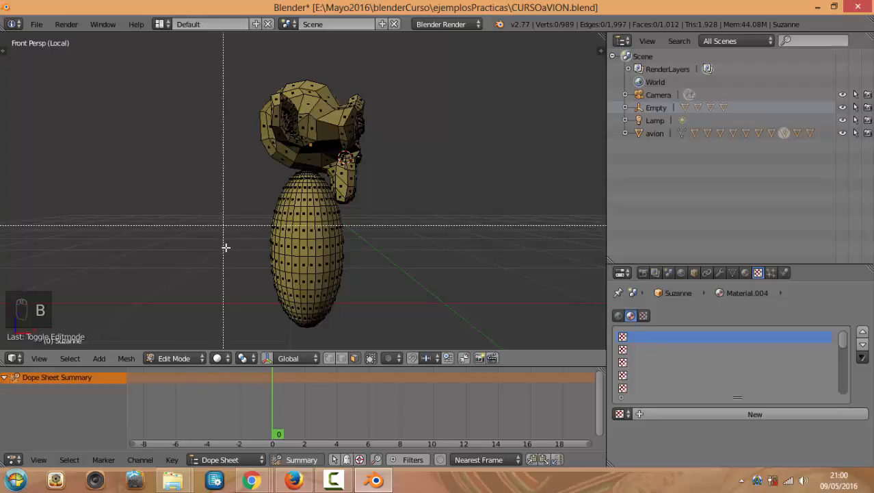
drag(225, 226, 380, 328)
scroll(256, 274, up, 2)
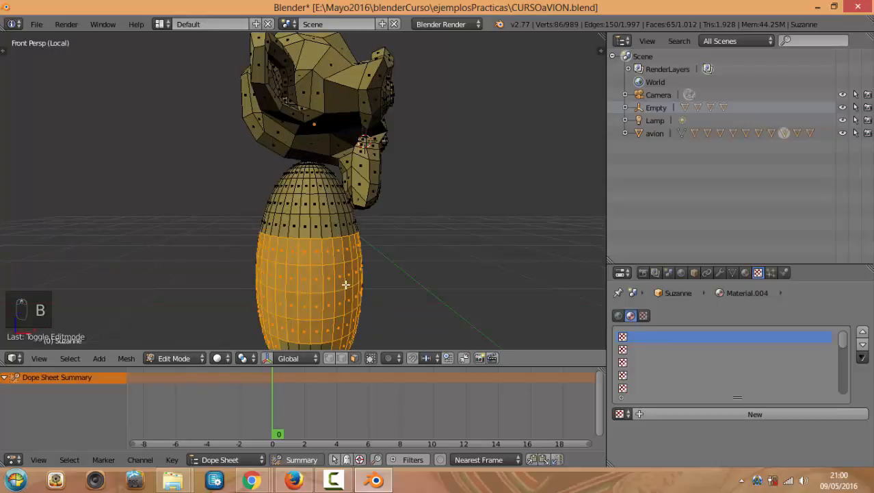
middle_drag(345, 285, 317, 264)
key(b)
drag(226, 204, 349, 272)
middle_drag(349, 272, 272, 260)
middle_drag(258, 299, 294, 277)
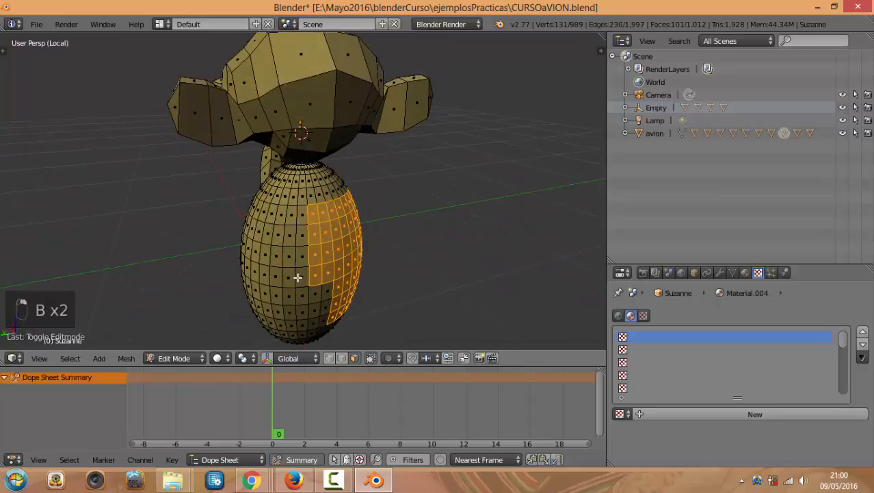
right_click(288, 279)
shift+right_click(269, 277)
shift+right_click(277, 259)
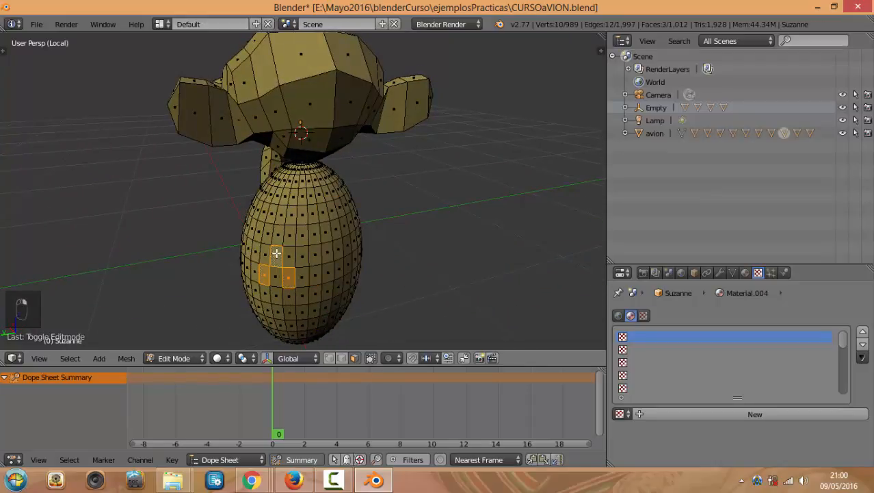
shift+right_click(291, 236)
shift+right_click(303, 256)
shift+right_click(328, 289)
shift+right_click(264, 292)
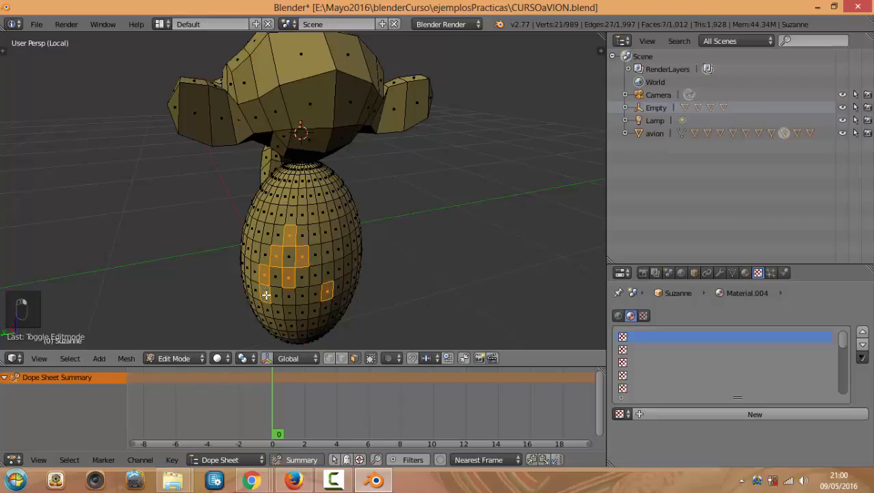
shift+right_click(268, 308)
ctrl+right_click(318, 254)
key(ctrl+z)
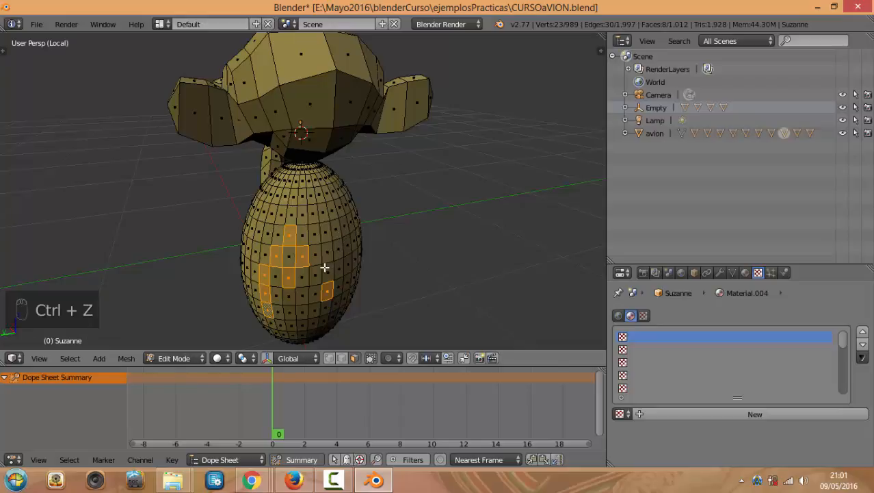
middle_drag(326, 264, 299, 199)
right_click(299, 199)
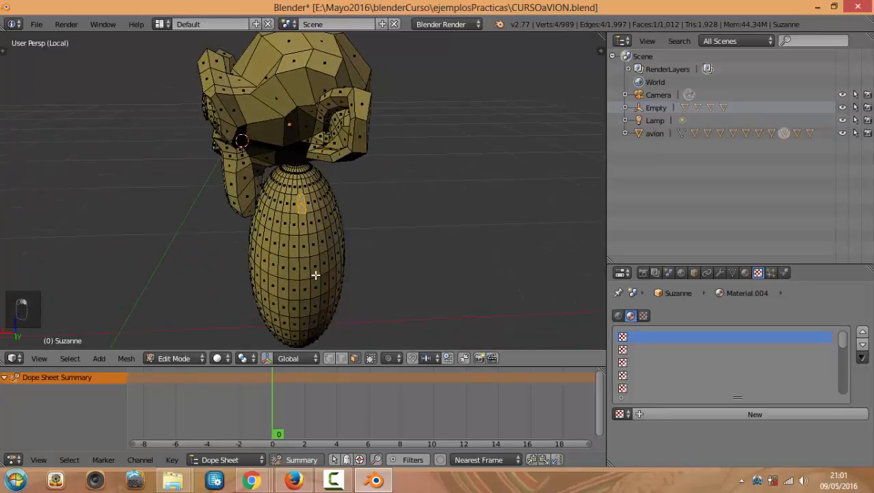
middle_drag(357, 275, 415, 284)
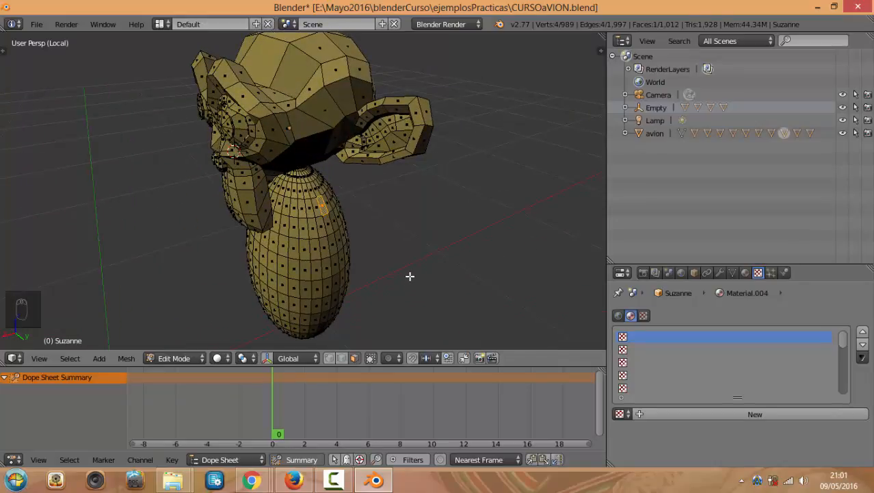
Select the whole egg body as linked geometry and separate it by Selection, leaving the head with 507 vertices
key(ctrl+l)
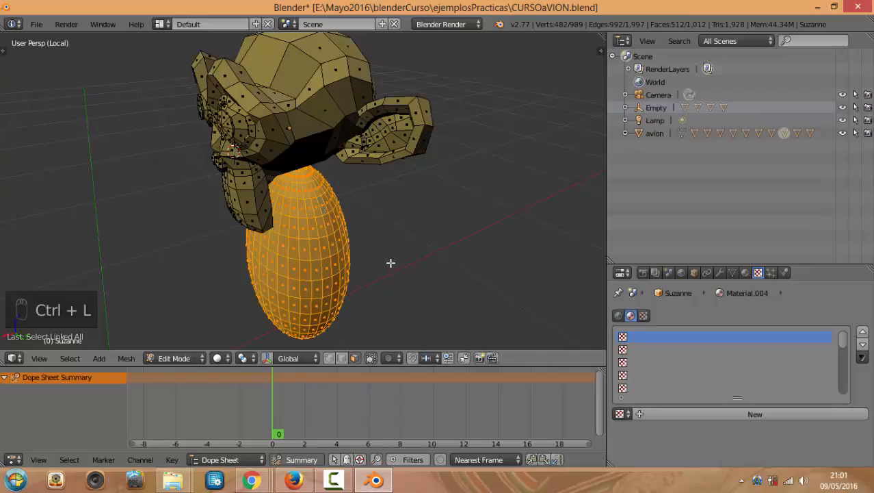
middle_drag(390, 263, 387, 243)
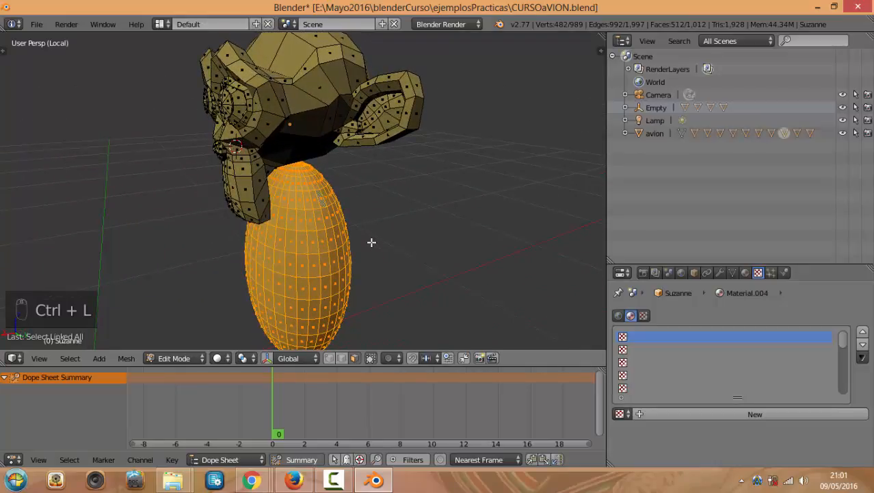
middle_drag(423, 207, 429, 184)
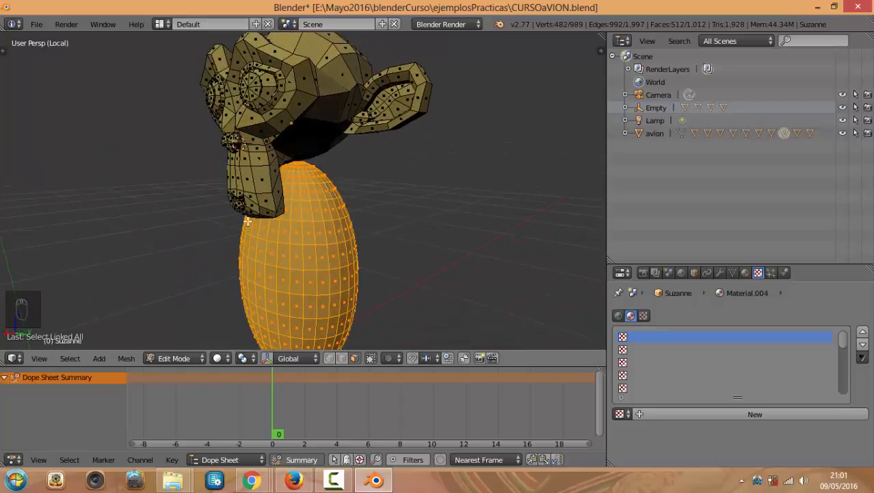
right_click(308, 105)
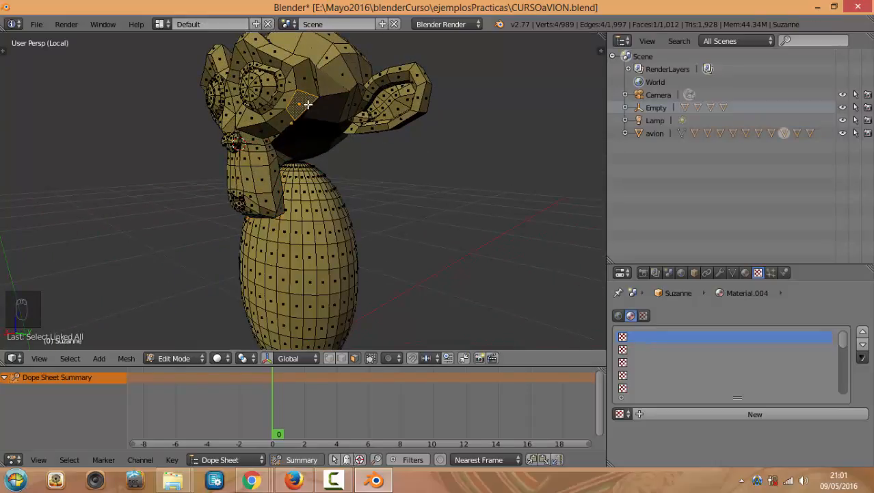
right_click(335, 253)
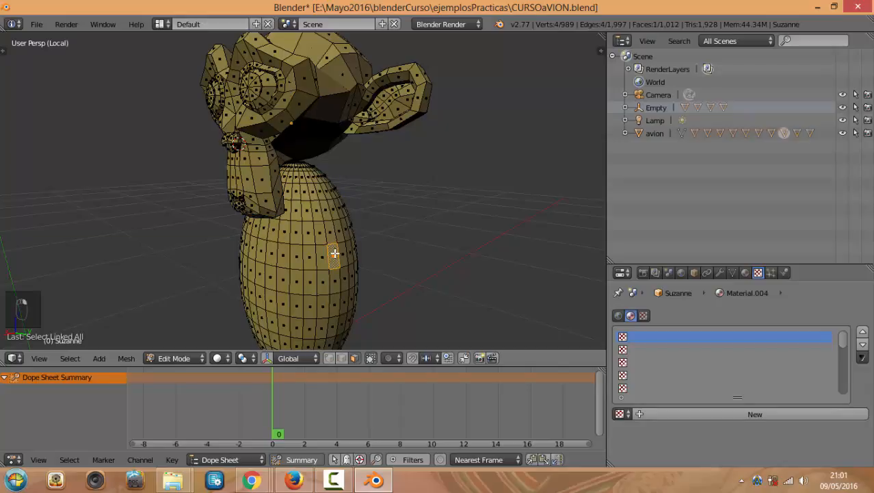
key(ctrl+l)
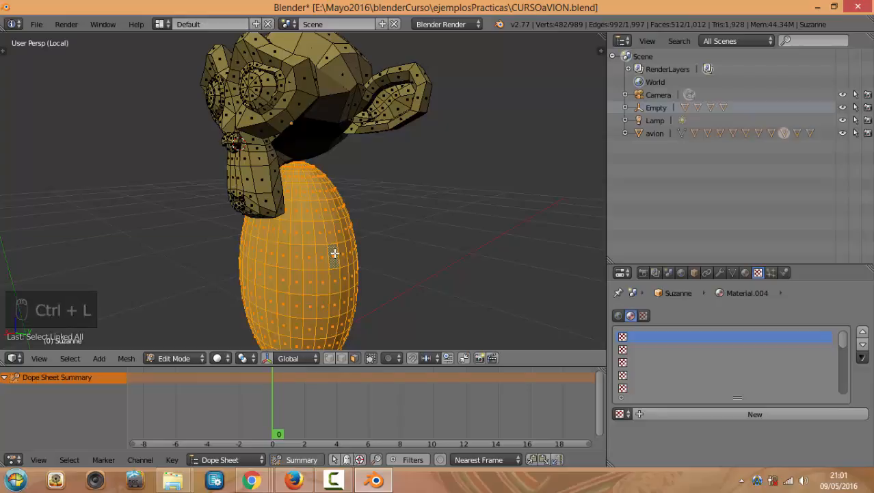
key(p)
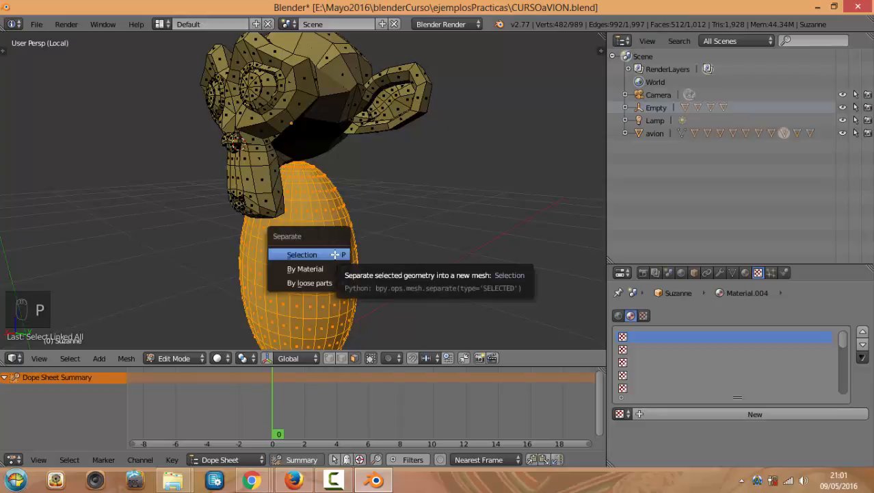
click(335, 254)
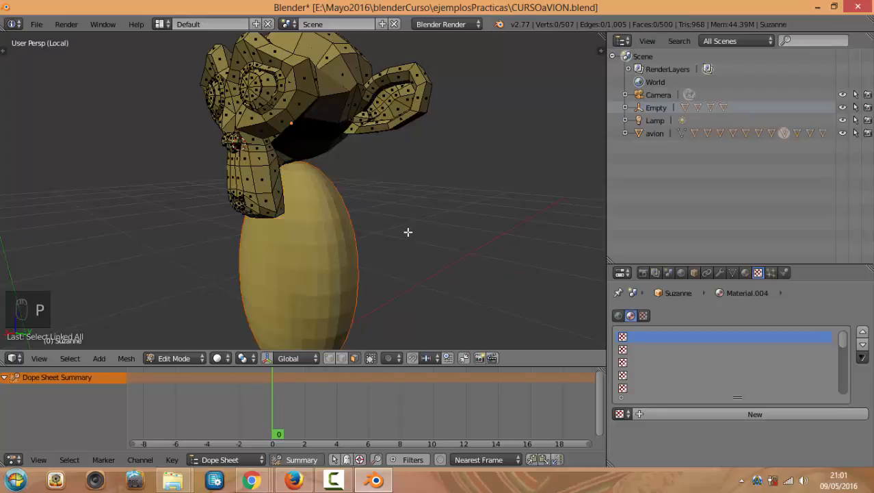
Back in Object Mode, check the egg moves on its own and inspect Suzanne's mesh separately
key(Tab)
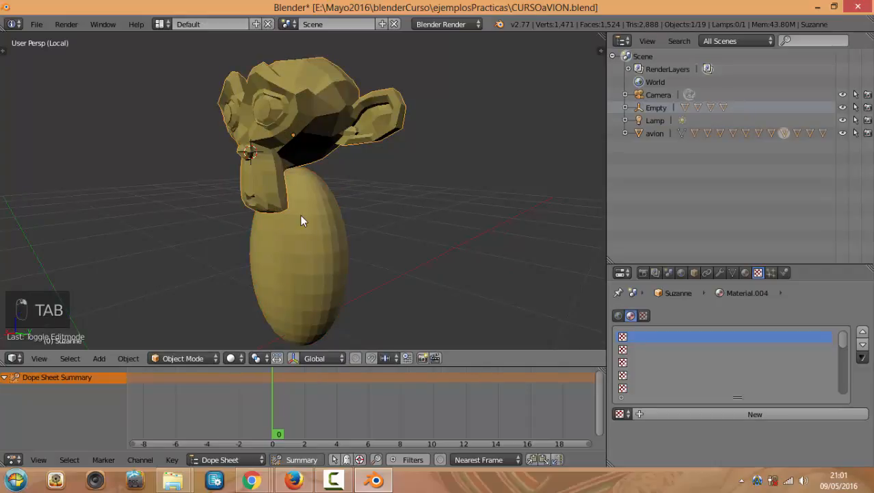
right_drag(301, 215, 324, 130)
right_click(355, 170)
right_click(323, 152)
key(Tab)
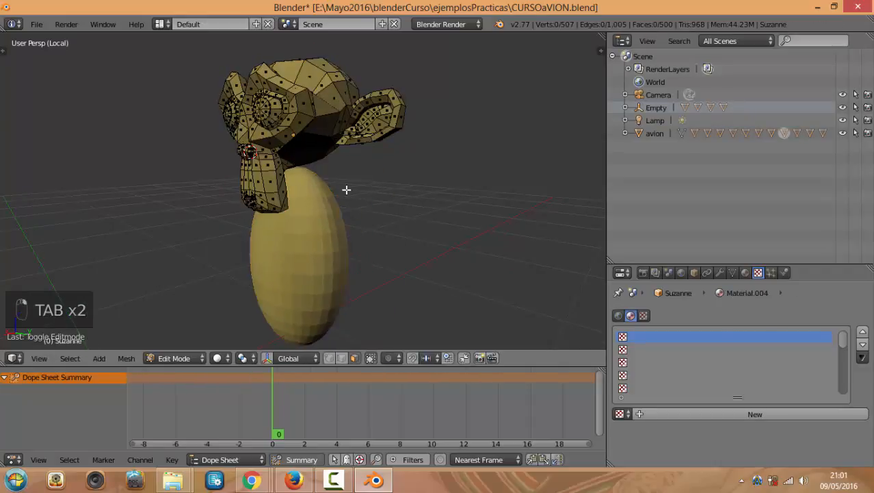
key(Tab)
Select the separated egg, Suzanne.001, inspect its mesh in Edit Mode, and return to Object Mode
right_click(319, 213)
key(Tab)
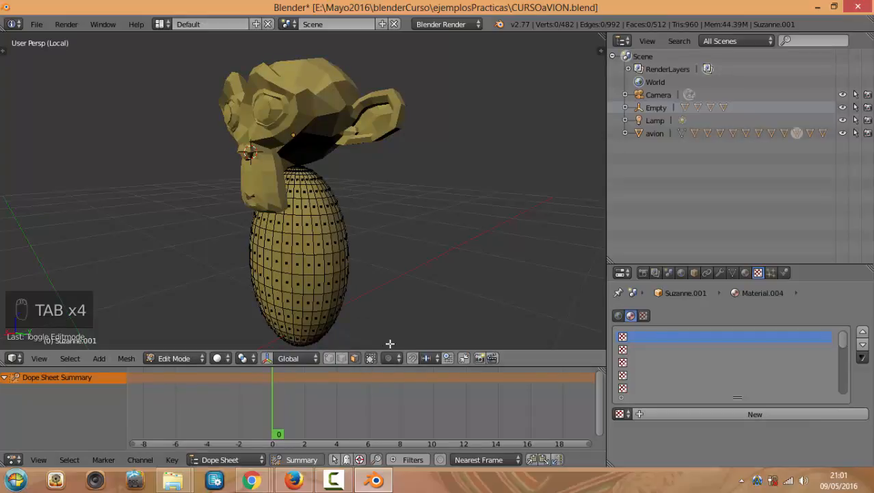
right_click(327, 249)
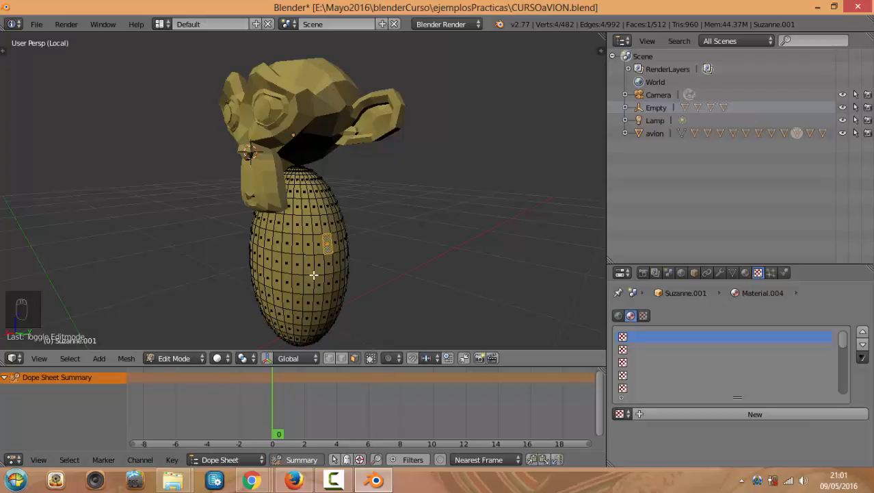
key(Tab)
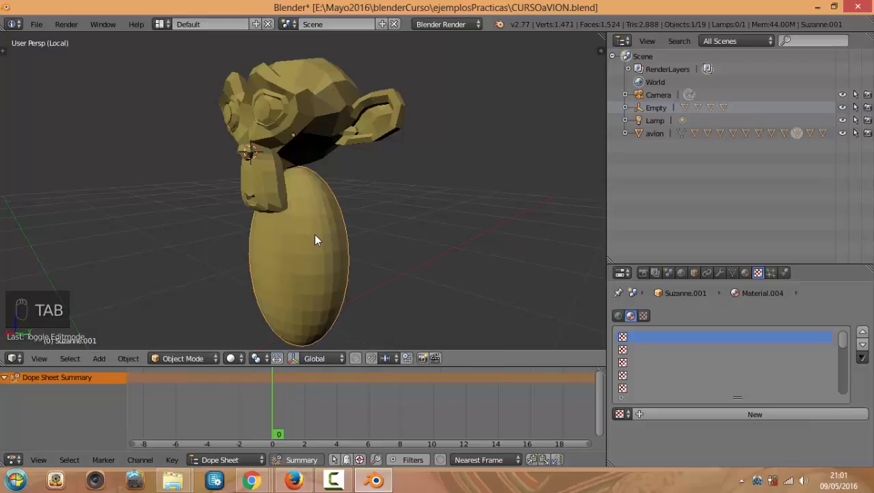
click(251, 479)
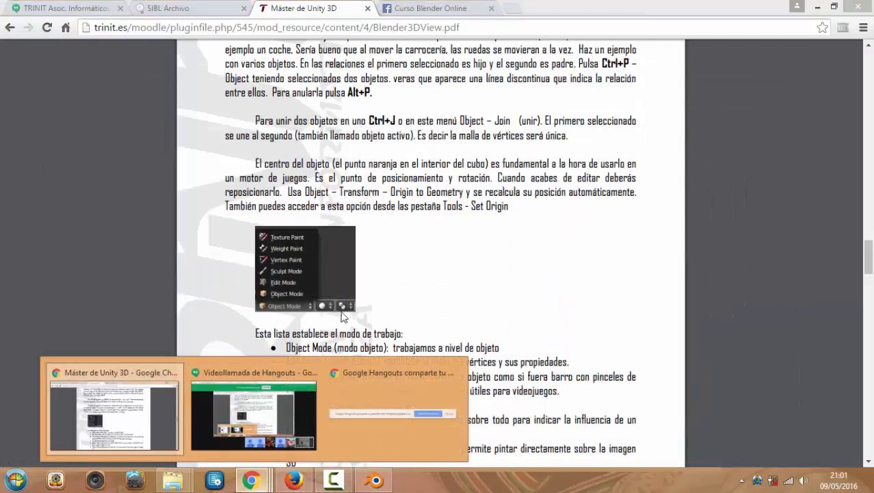
Scroll through the Blender3DView.pdf course notes to the edit-mode menu pages
scroll(363, 272, down, 2)
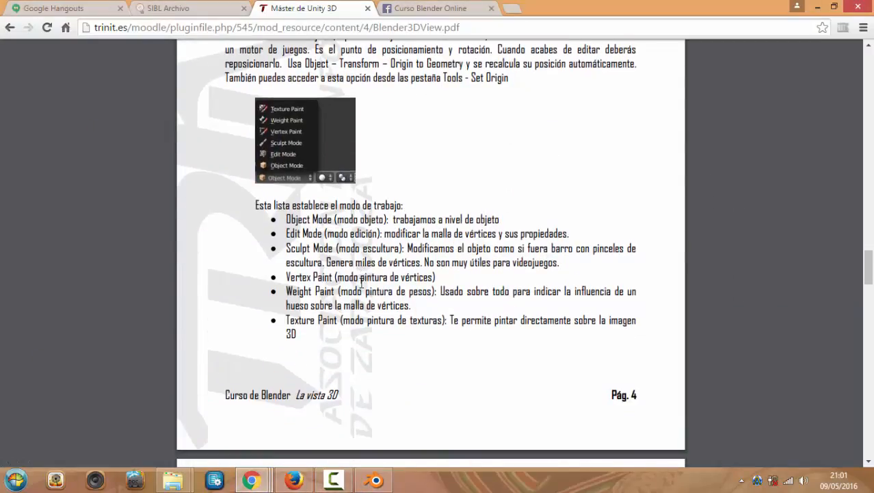
scroll(321, 208, down, 10)
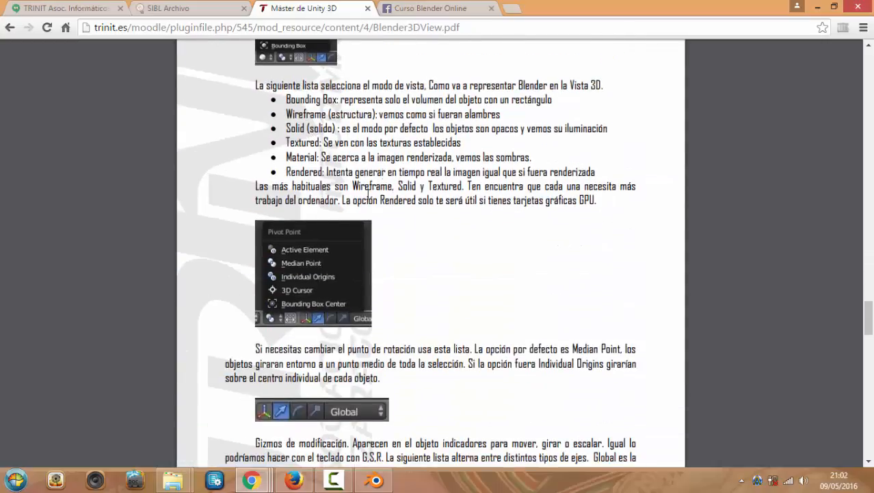
scroll(359, 170, down, 1)
scroll(362, 170, up, 4)
scroll(414, 232, down, 2)
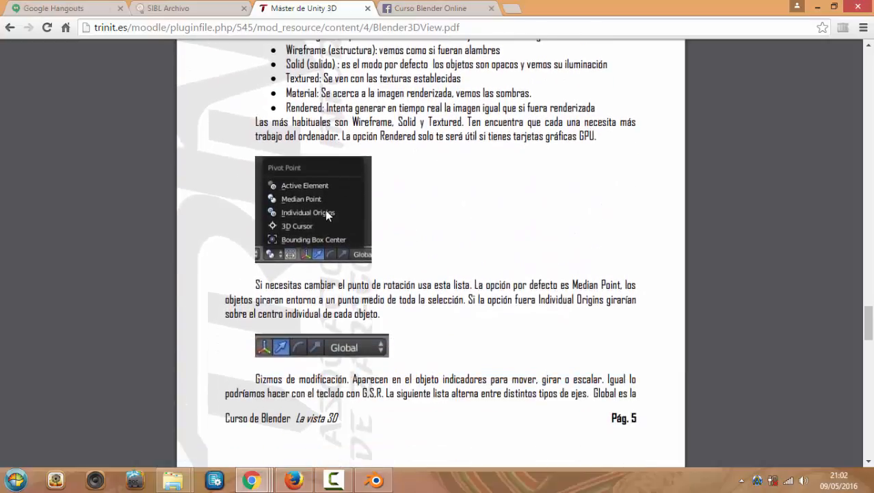
scroll(342, 203, down, 2)
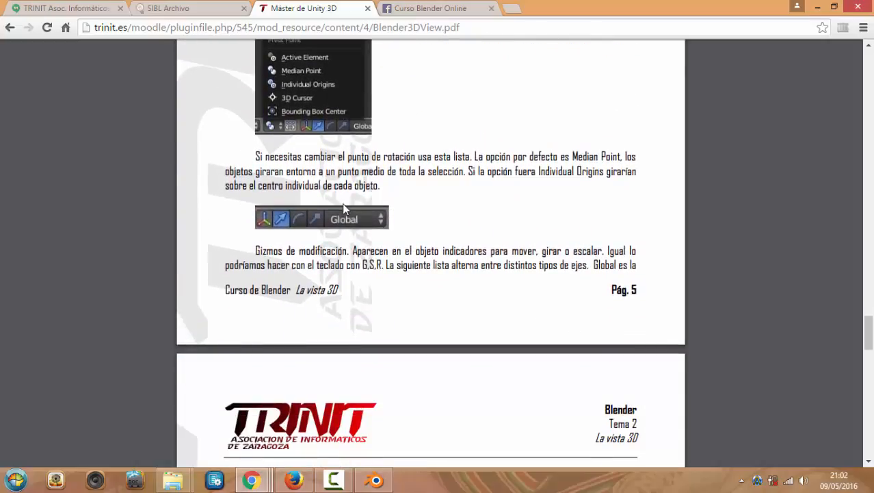
scroll(342, 203, down, 1)
scroll(344, 208, down, 7)
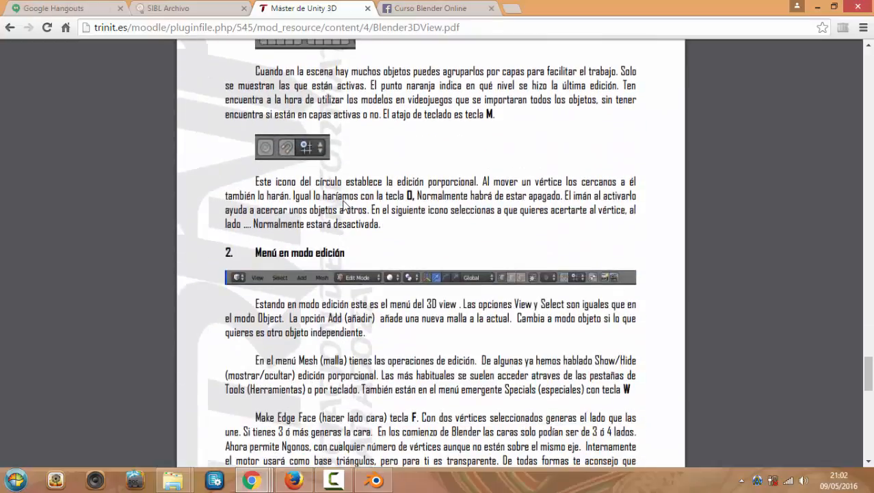
scroll(346, 190, down, 2)
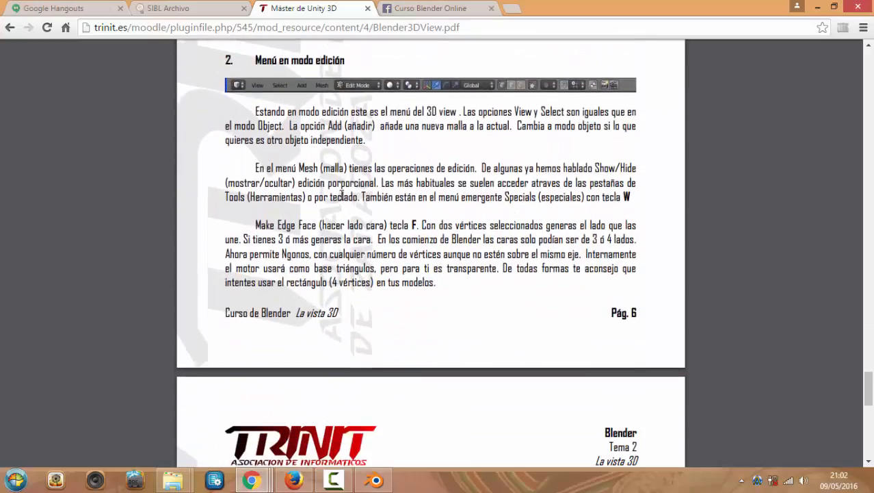
scroll(396, 222, down, 4)
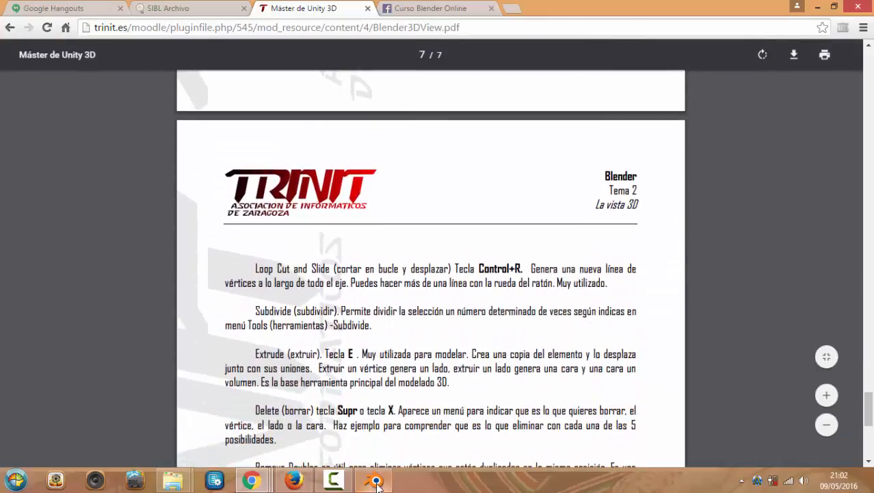
Back in Blender, replace the Suzanne scene via File > New > Reload Start-Up File
key(alt+Tab)
middle_drag(378, 203, 438, 200)
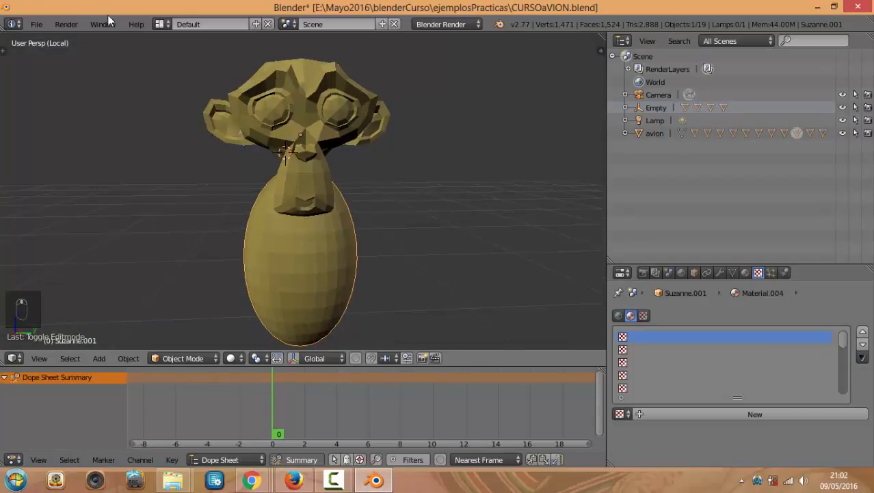
click(37, 24)
click(46, 43)
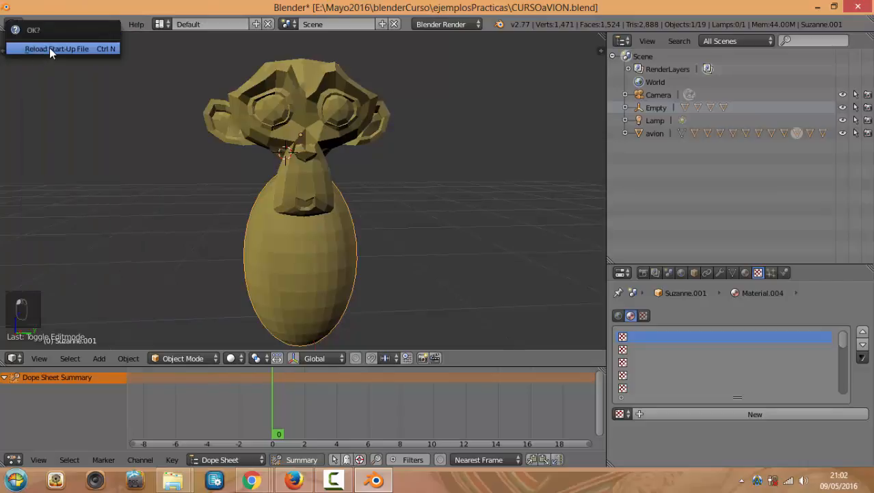
click(49, 47)
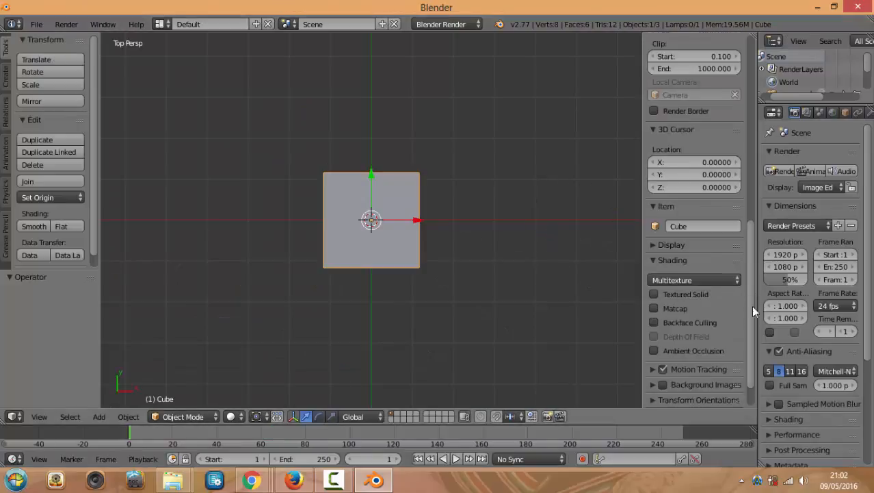
Turn on the Screencast Keys display from the N panel
scroll(751, 305, down, 2)
middle_drag(521, 273, 529, 206)
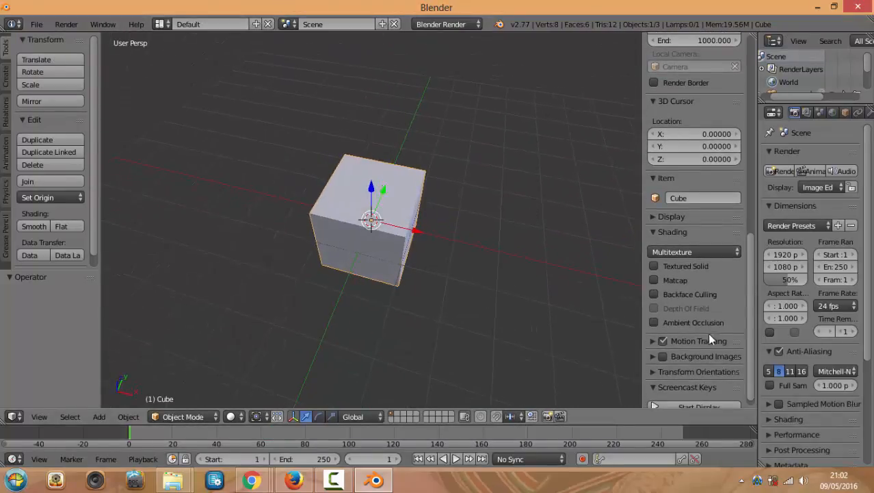
scroll(709, 339, down, 1)
click(716, 397)
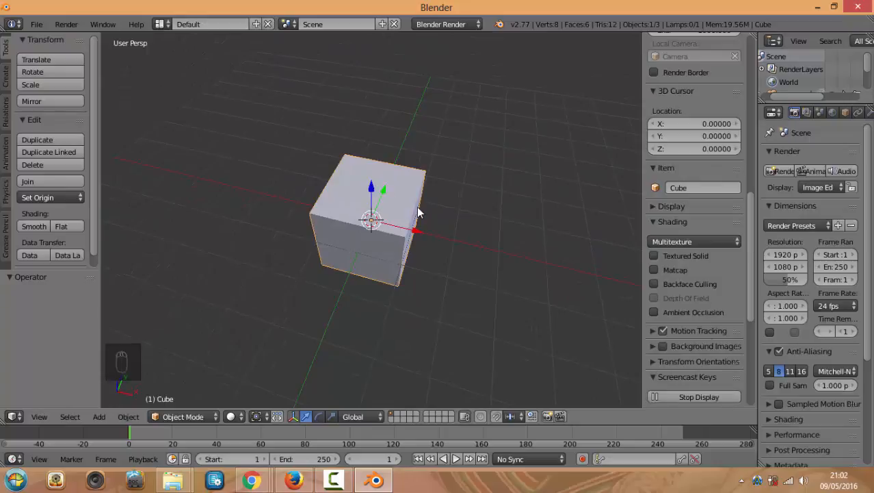
View the default cube from front, right and top, then orbit to an angled view from above
key(KP_1)
key(KP_3)
key(KP_7)
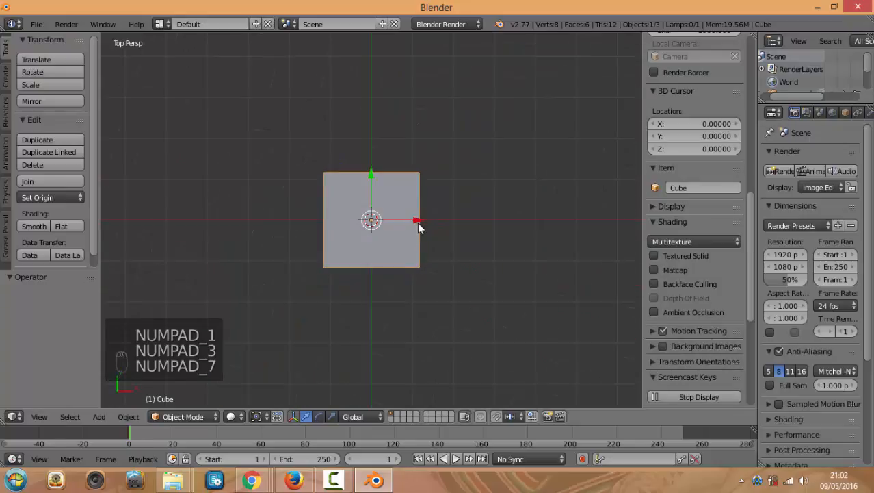
key(KP_1)
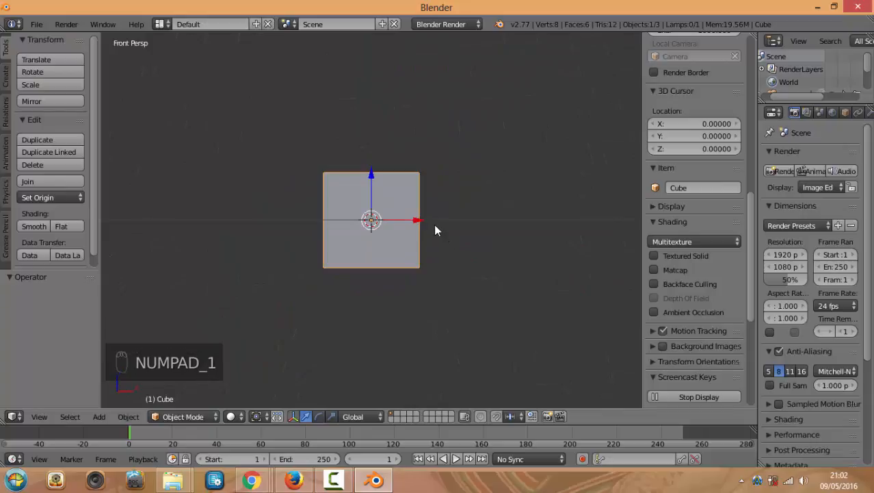
middle_drag(471, 220, 425, 258)
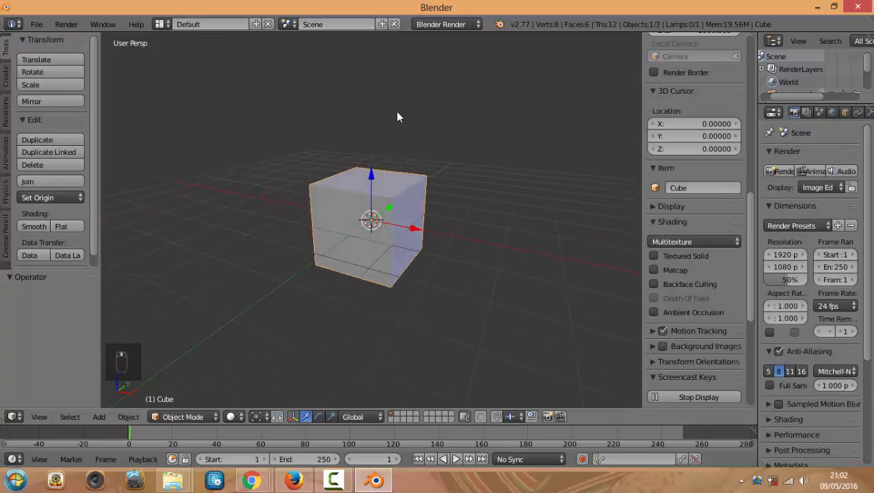
Zoom and cycle the cube through front, right, top and front views again
scroll(419, 184, up, 2)
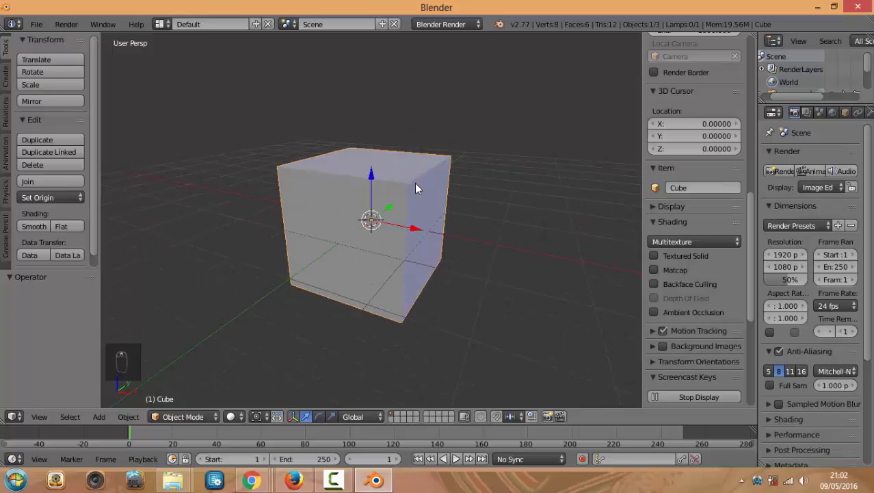
key(KP_1)
key(KP_3)
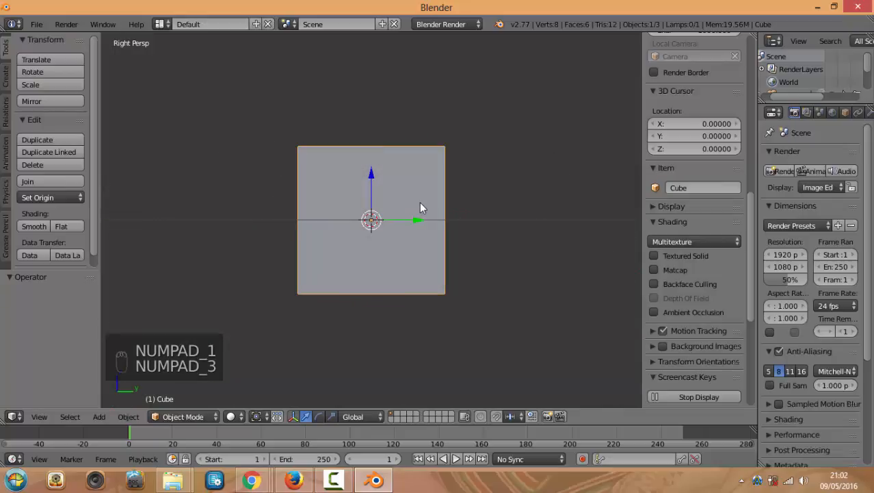
key(KP_7)
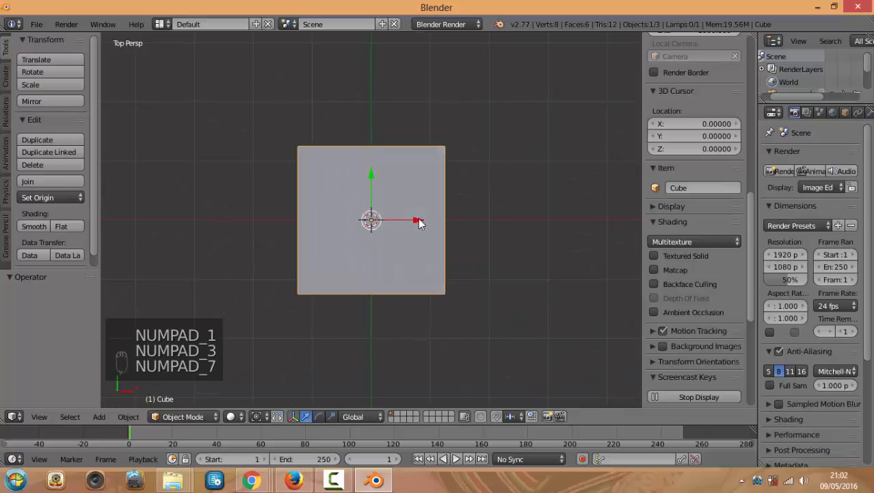
key(KP_1)
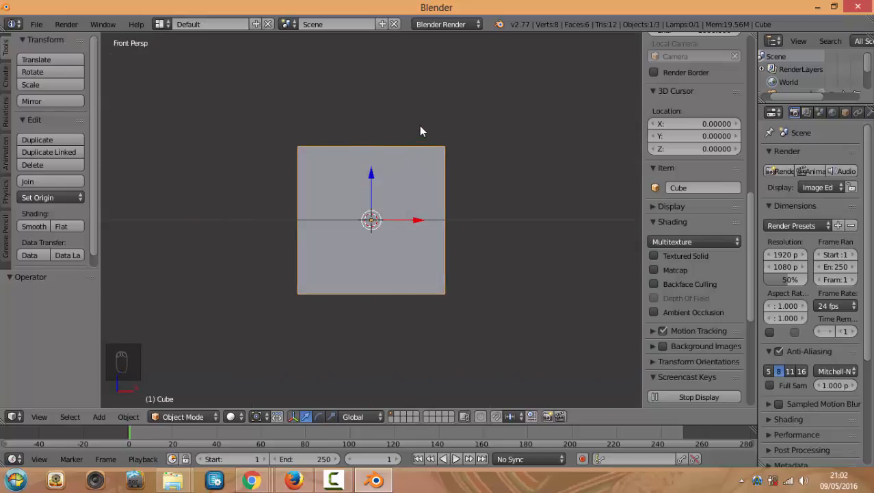
key(super)
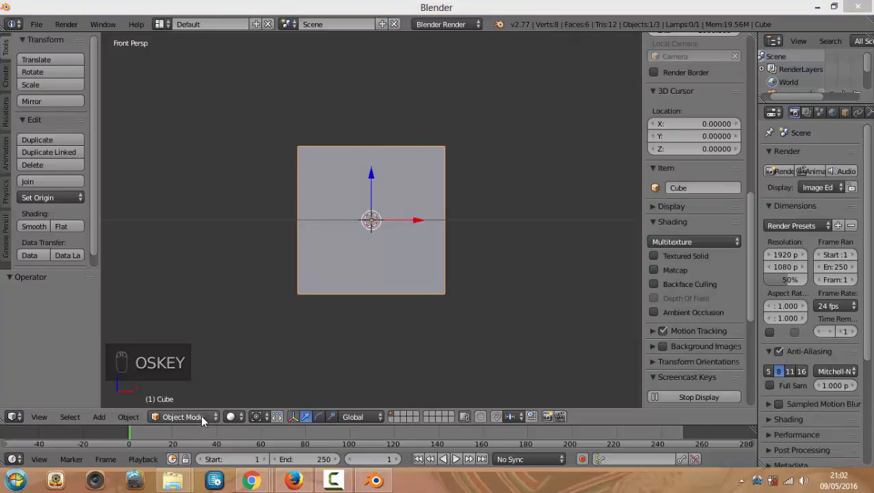
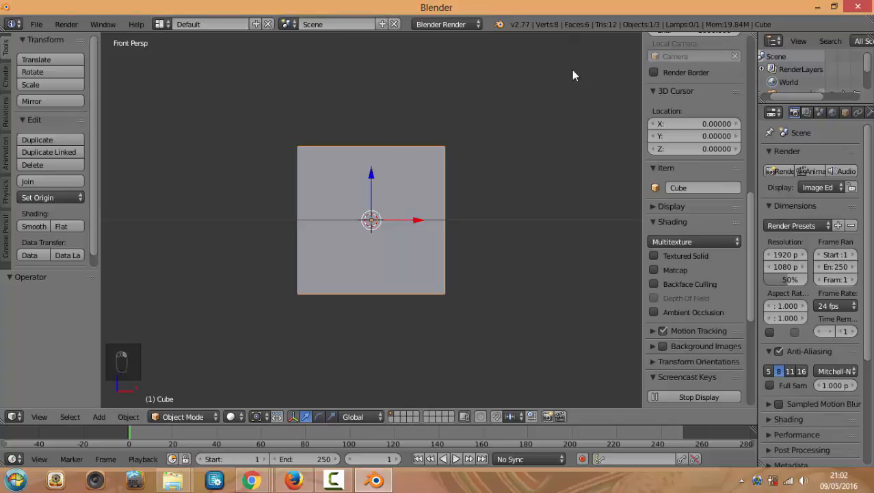
Flatten the cube along Z to about 0.12 into a thin square slab
key(s)
key(z)
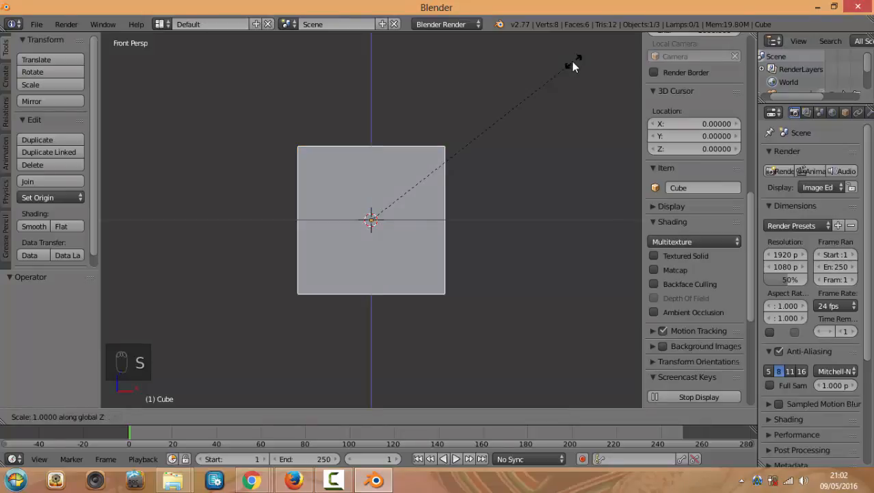
click(399, 201)
middle_drag(401, 202, 432, 320)
Scale the slab uniformly to 0.735, then to 0.883
key(s)
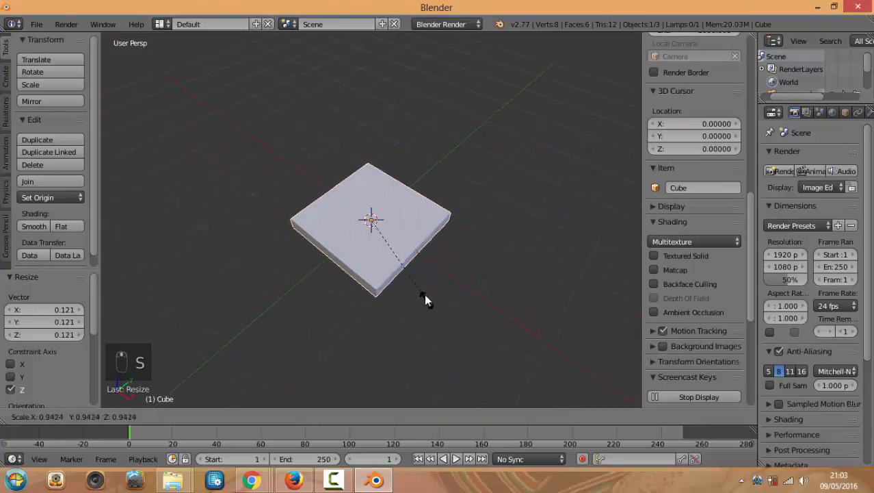
click(417, 281)
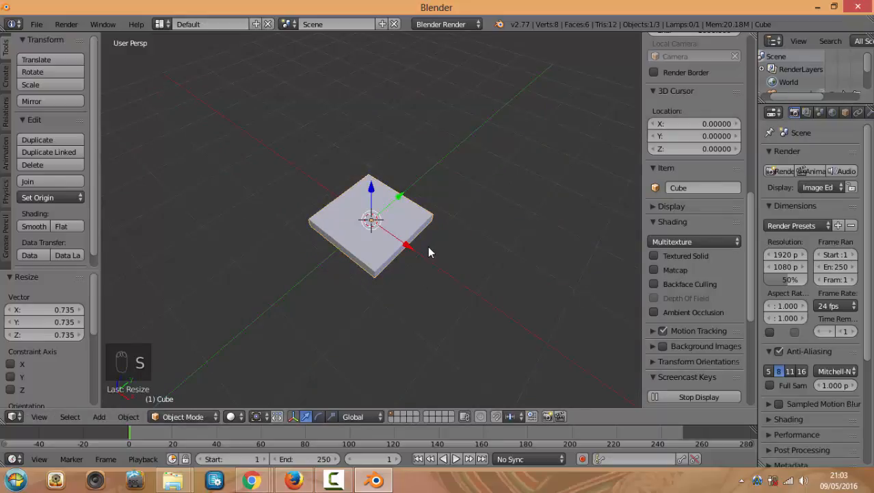
key(KP_1)
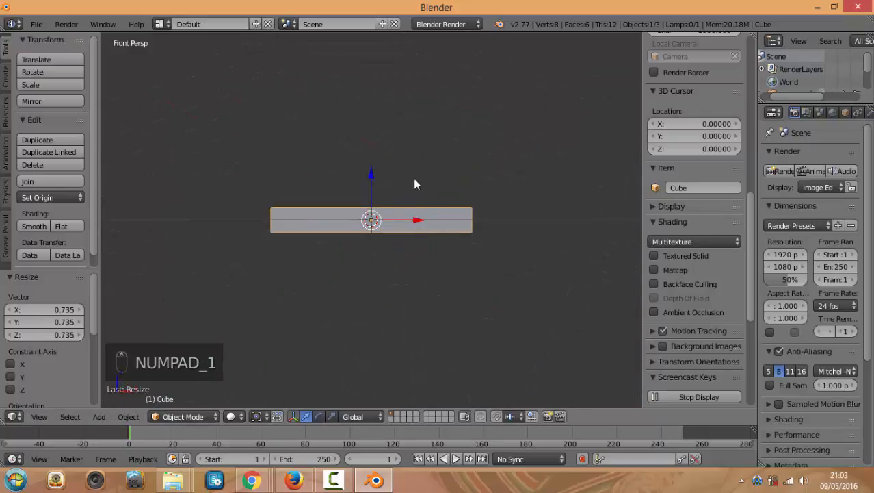
key(s)
click(425, 156)
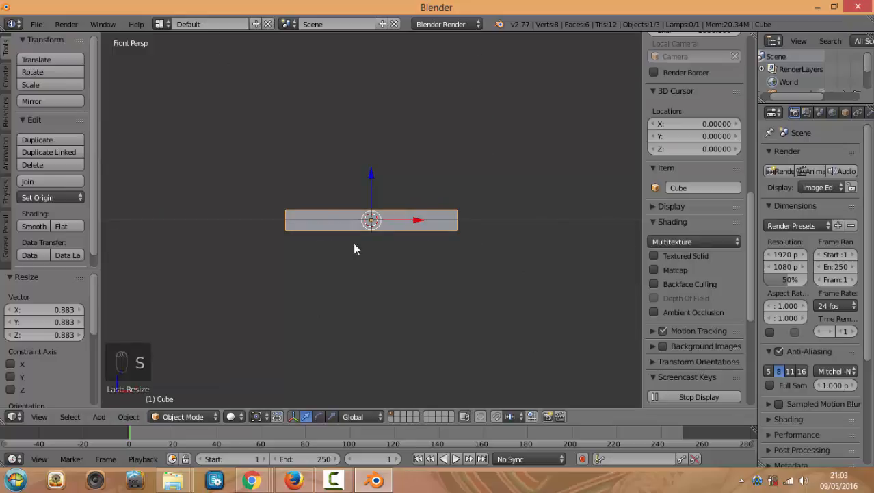
middle_drag(343, 314, 274, 342)
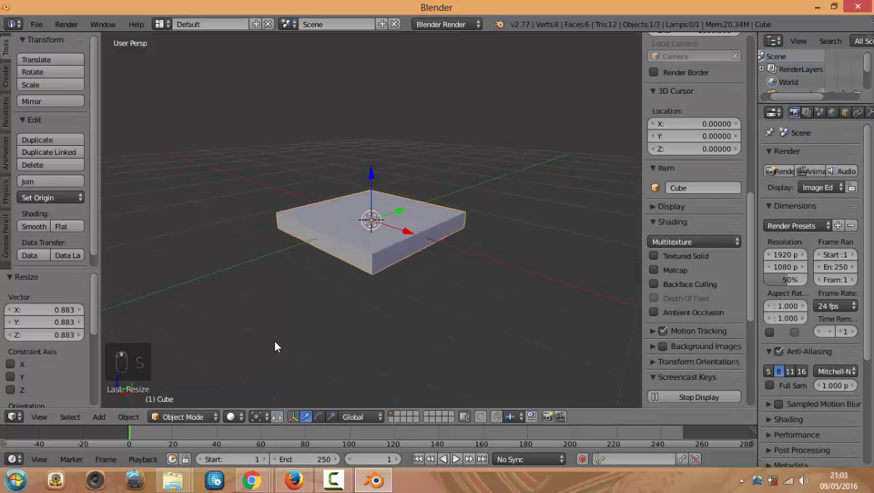
click(176, 417)
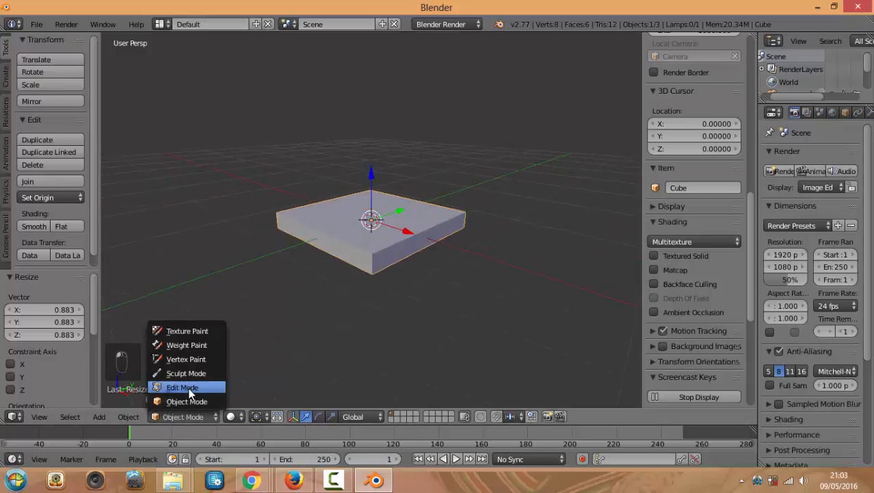
Switch the slab to Edit Mode and select one corner vertex, leaving it unmoved
click(189, 392)
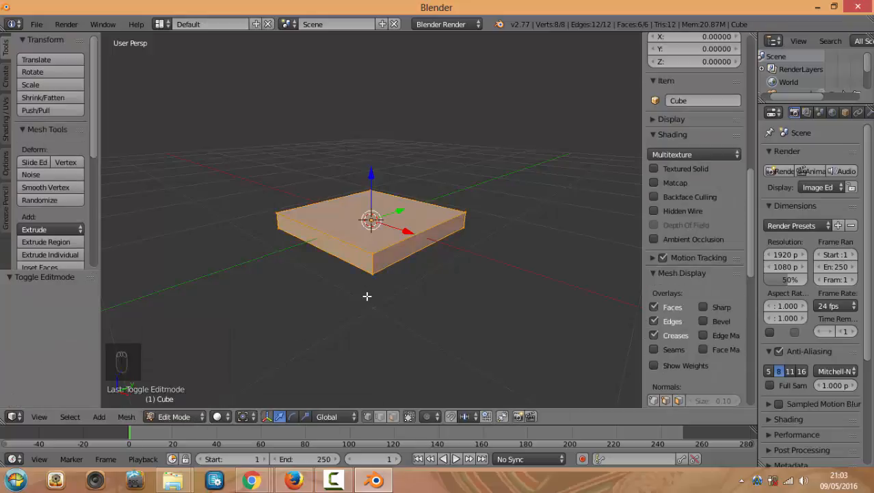
mouse_move(366, 295)
middle_down()
mouse_move(409, 248)
mouse_move(353, 297)
middle_up()
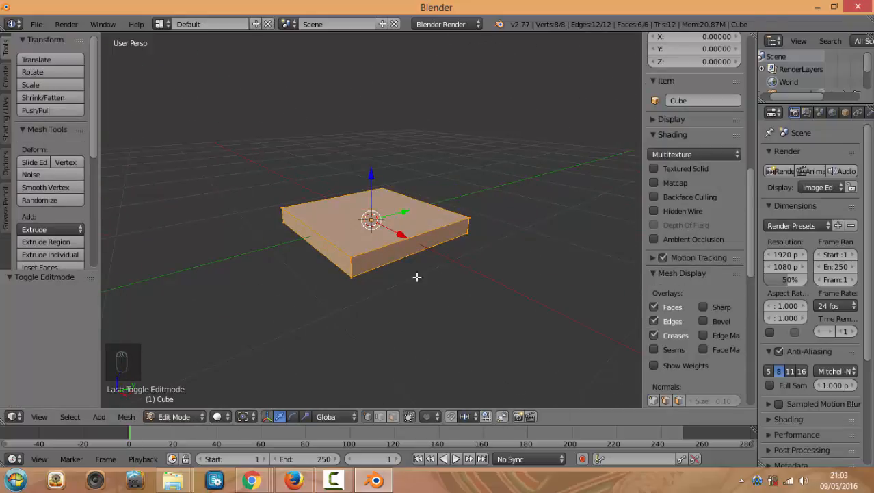
middle_drag(343, 271, 449, 278)
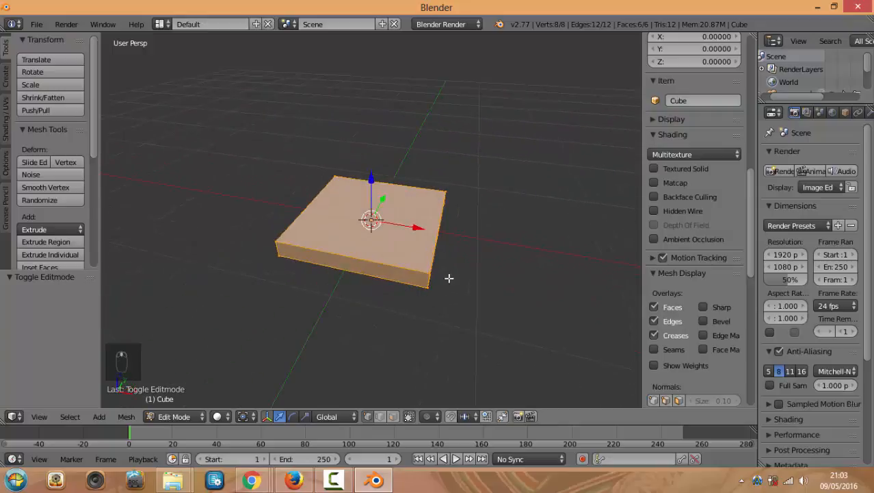
right_click(427, 287)
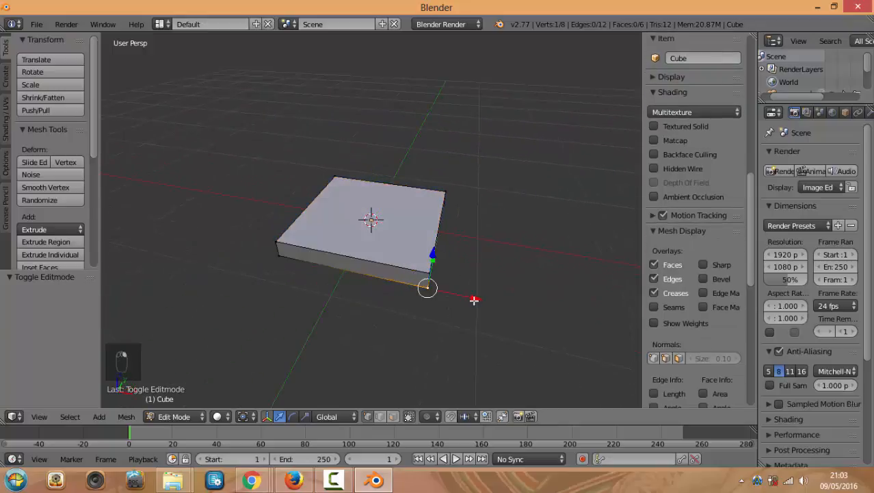
key(g)
right_click(445, 273)
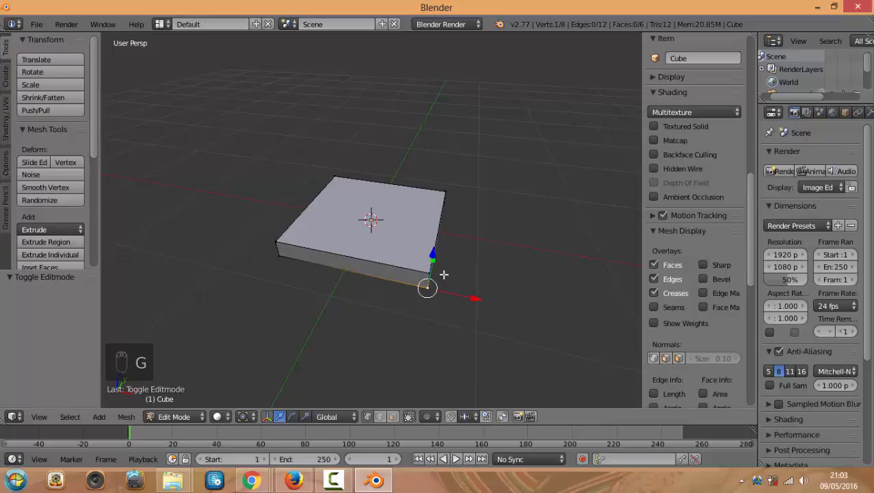
key(g)
right_click(425, 252)
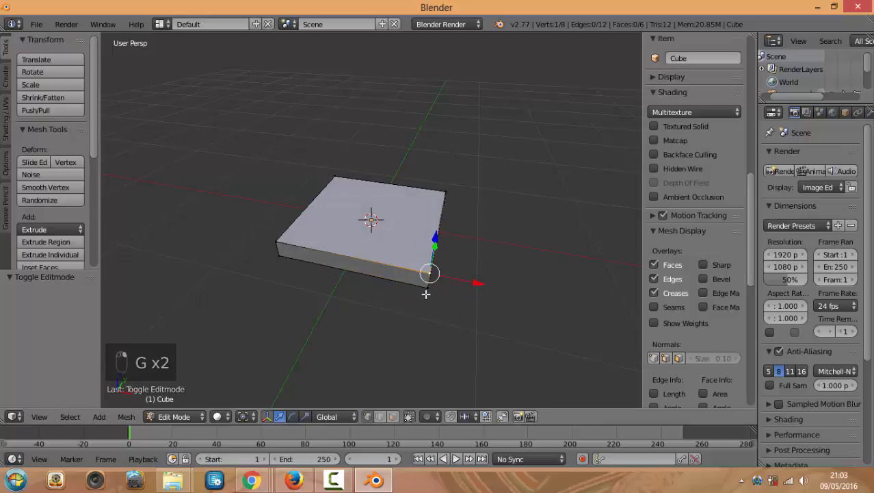
Orbit around the slab, return to front view and bring up the Add Mesh menu
middle_drag(426, 294, 426, 284)
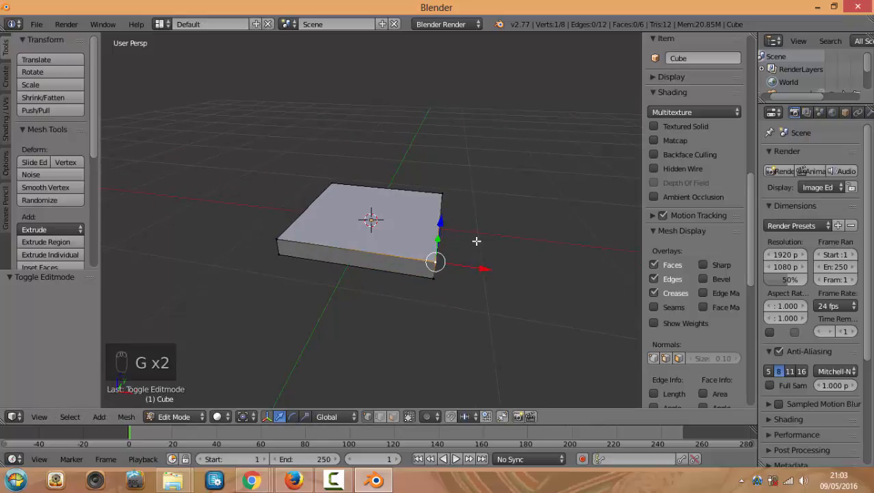
middle_drag(477, 266, 467, 290)
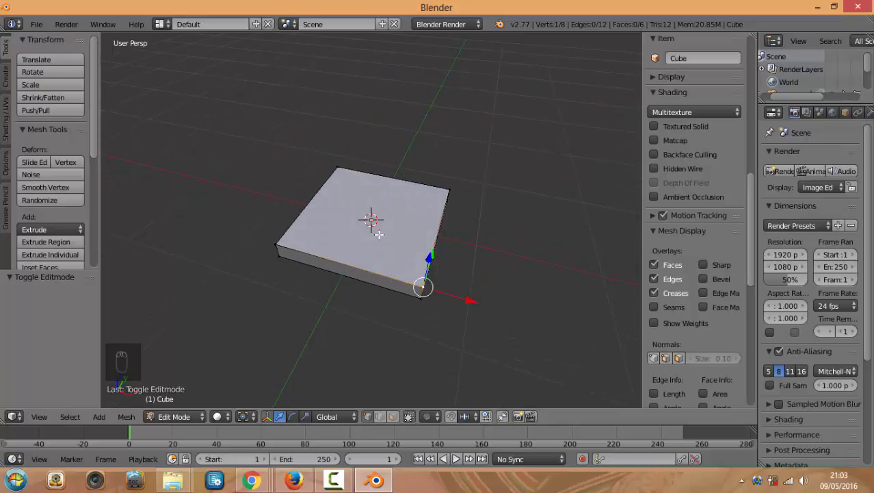
mouse_move(395, 222)
middle_down()
mouse_move(419, 218)
mouse_move(389, 227)
mouse_move(386, 237)
middle_up()
middle_drag(492, 248, 457, 226)
middle_drag(487, 257, 529, 229)
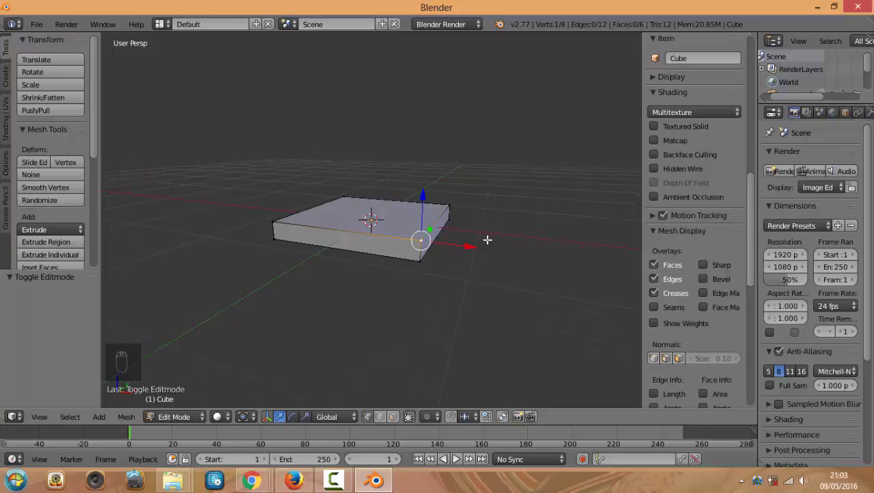
middle_drag(471, 239, 490, 271)
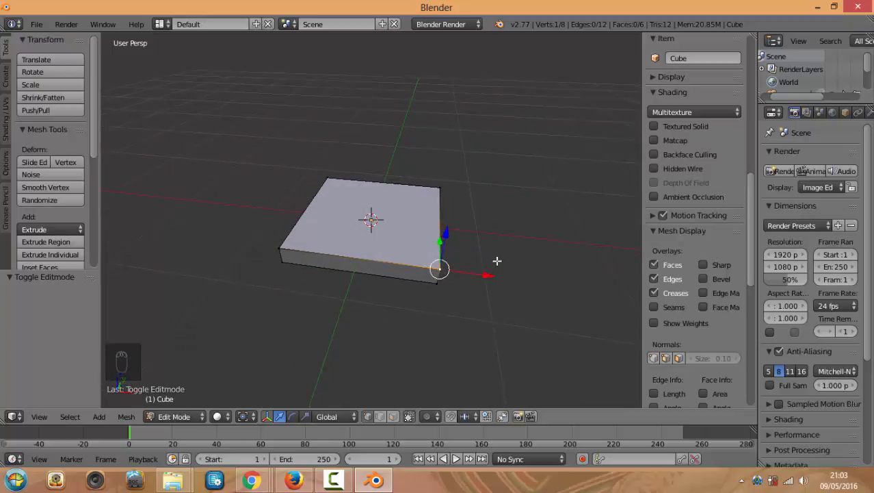
key(KP_1)
middle_drag(488, 212, 480, 277)
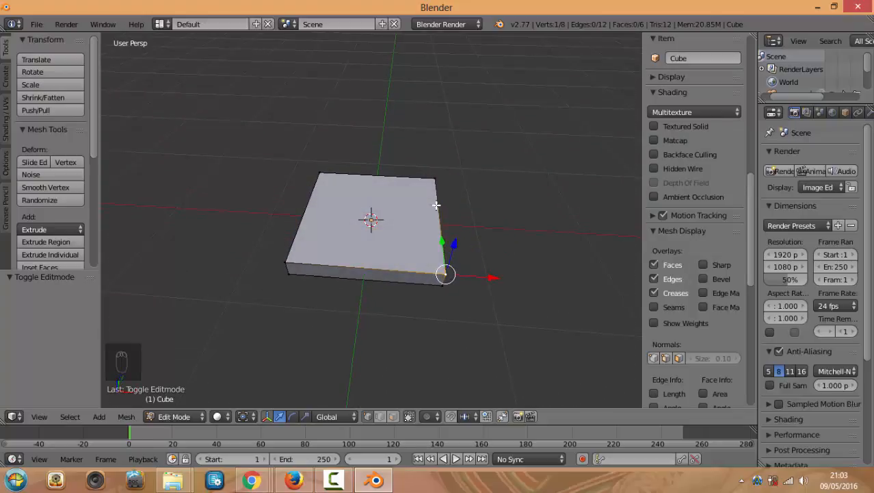
key(KP_1)
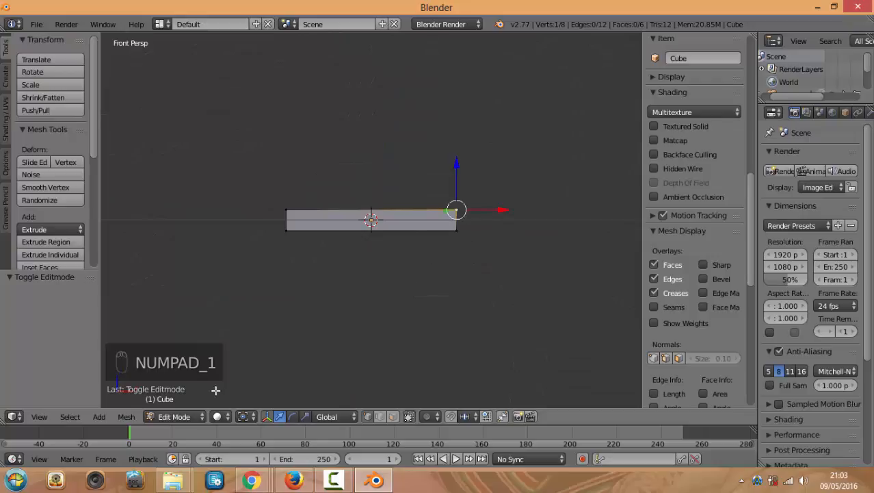
key(shift+a)
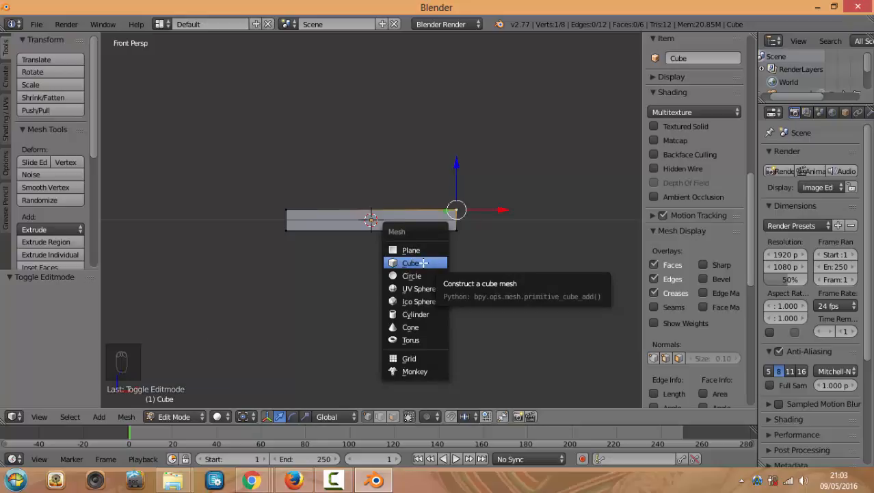
Add a cube to the mesh, shrink it to 0.616 and place it below the slab's right side
click(424, 263)
key(s)
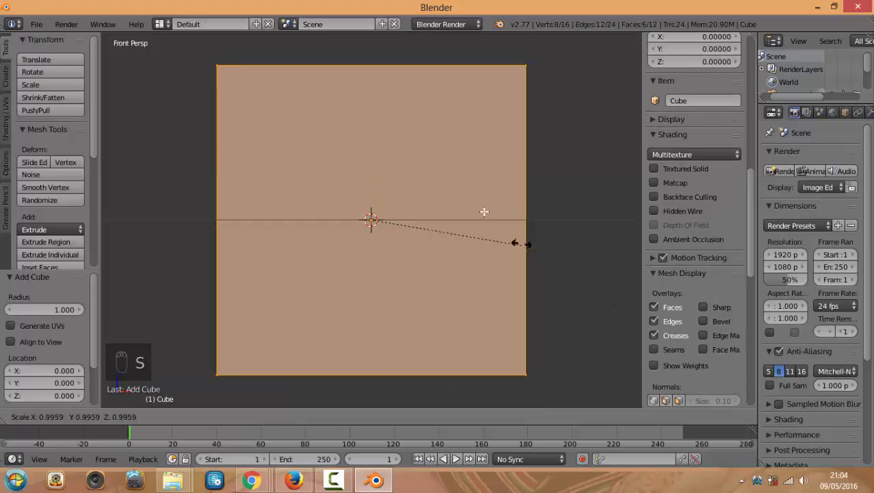
click(386, 185)
key(g)
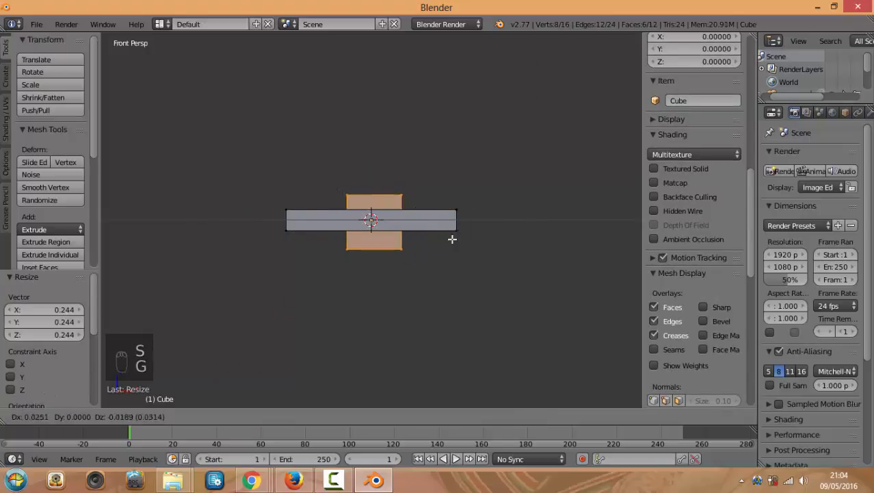
click(483, 262)
key(s)
click(492, 268)
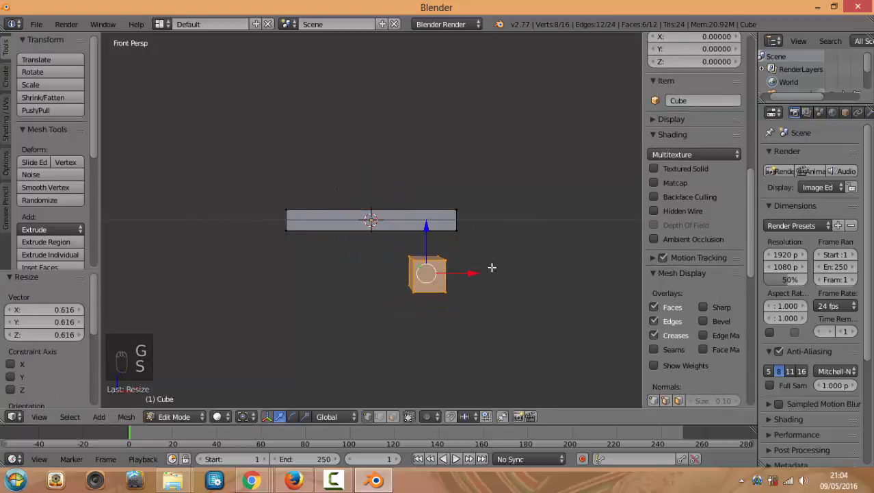
key(KP_1)
key(KP_5)
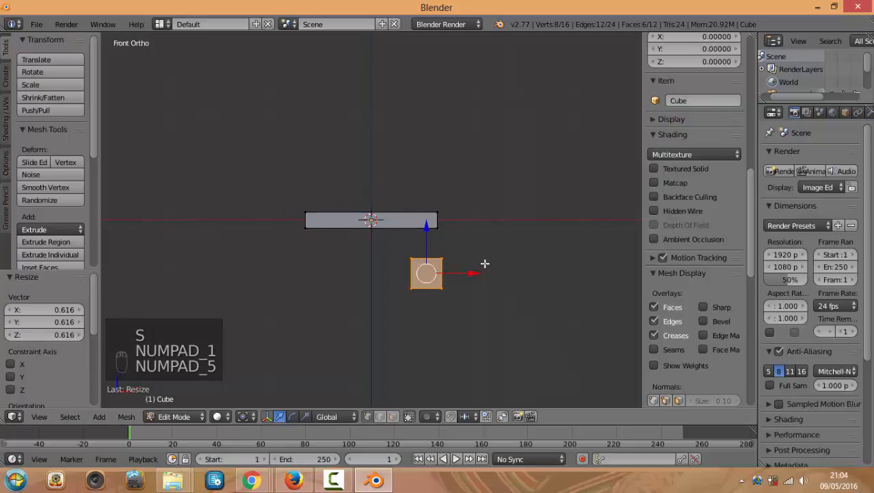
key(KP_5)
key(KP_5)
key(s)
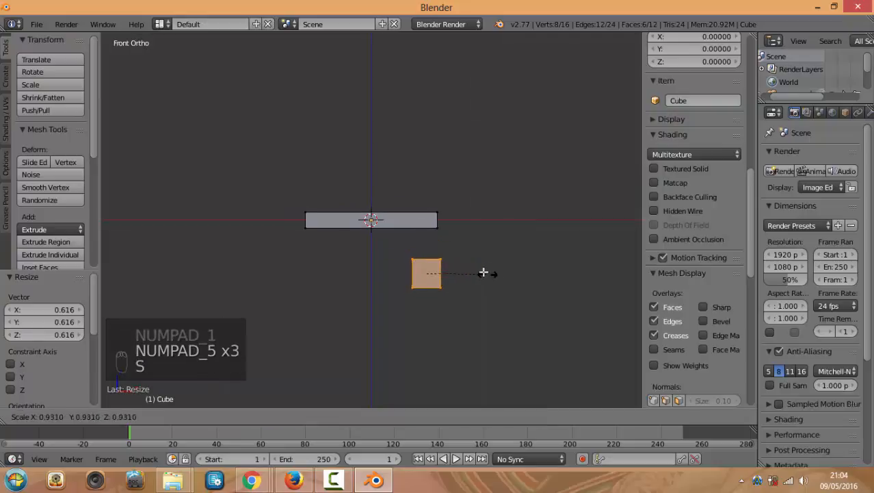
click(467, 269)
Stretch the small cube 5.452 along Z and move it up against the slab's underside
key(s)
key(z)
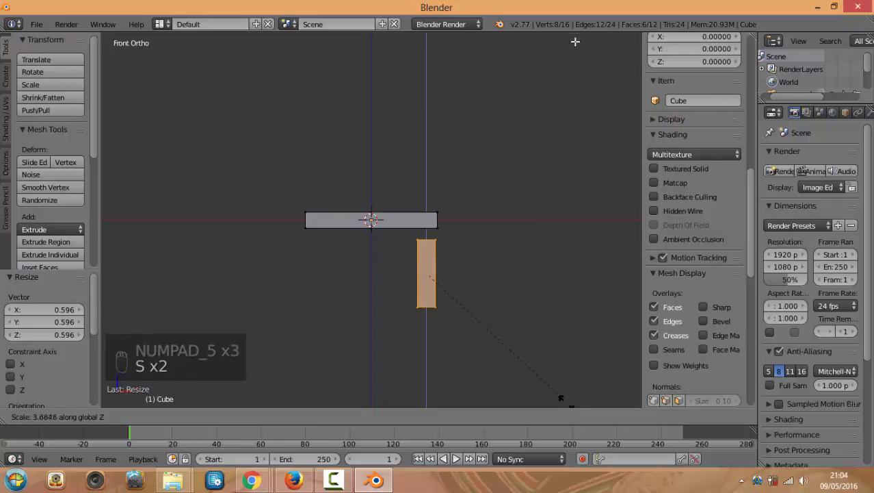
click(611, 104)
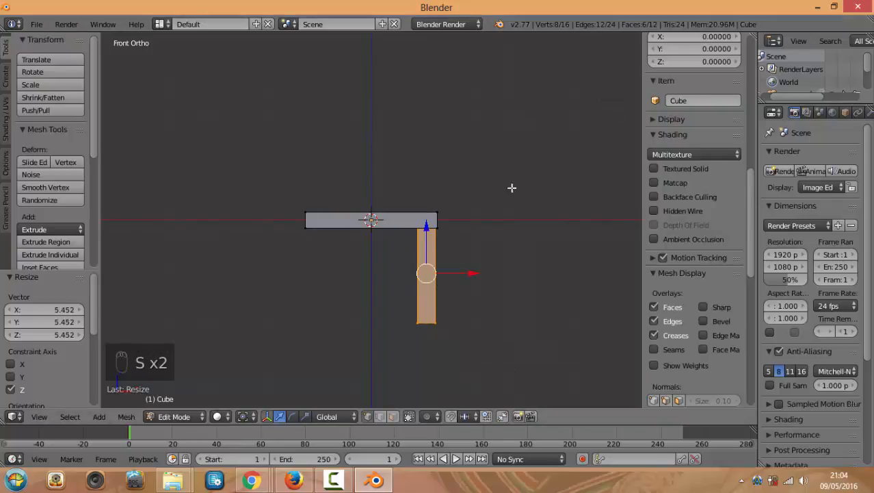
key(g)
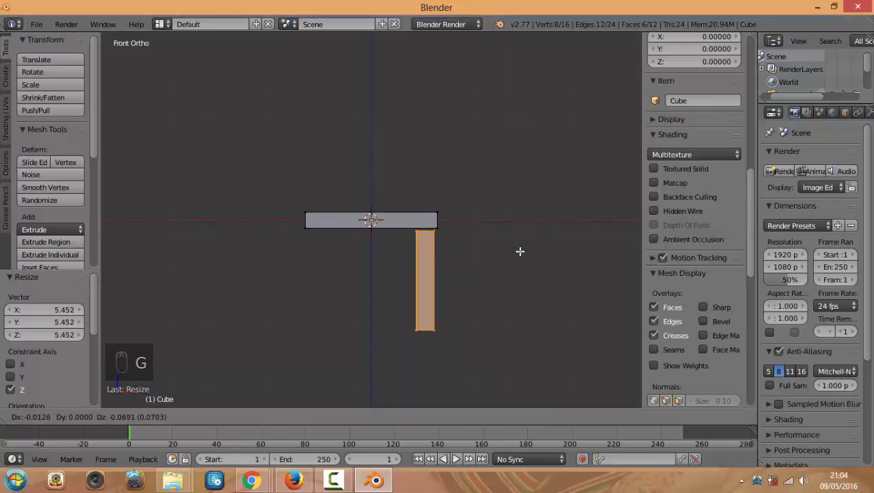
click(522, 249)
key(KP_7)
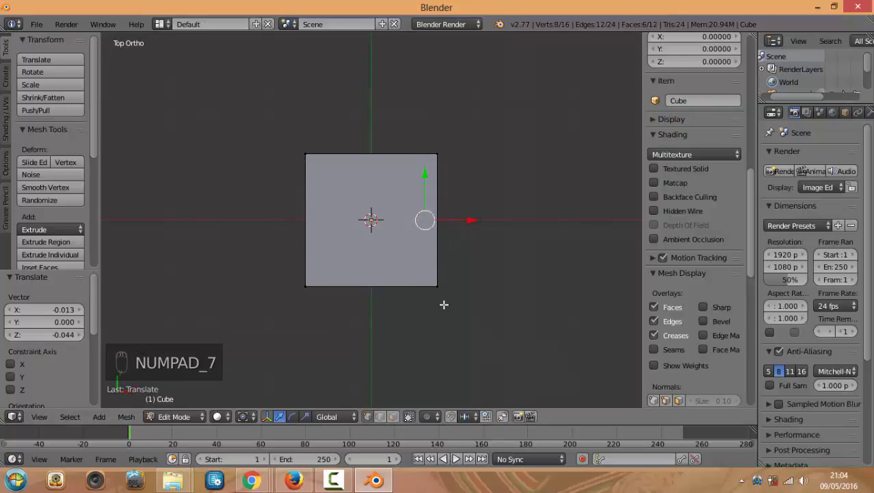
Switch the viewport to wireframe display and zoom in on the slab
key(z)
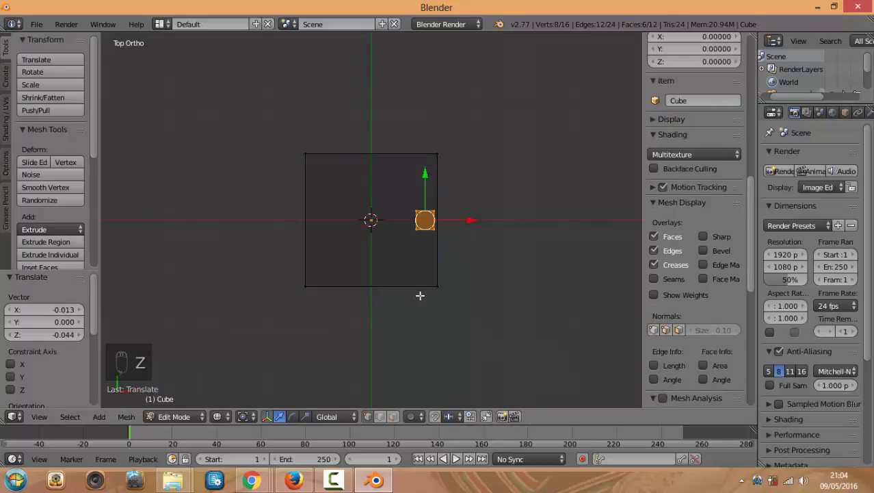
click(215, 417)
key(z)
key(z)
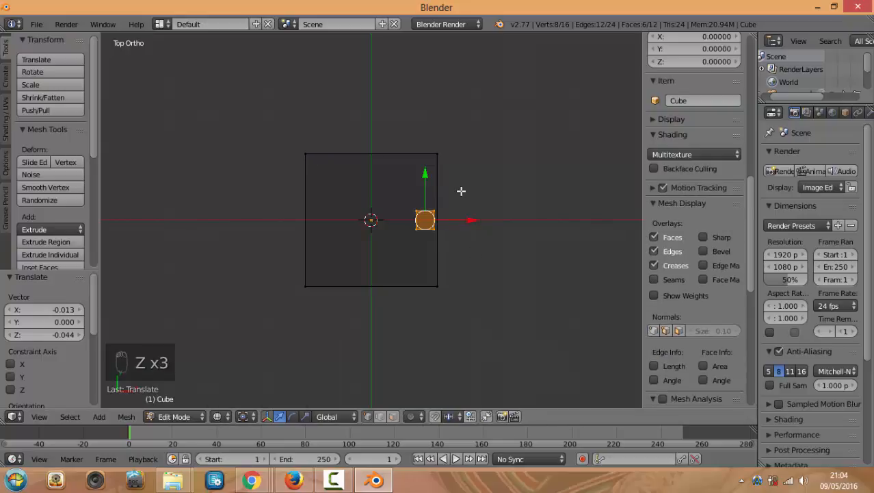
key(z)
key(z)
scroll(450, 223, up, 2)
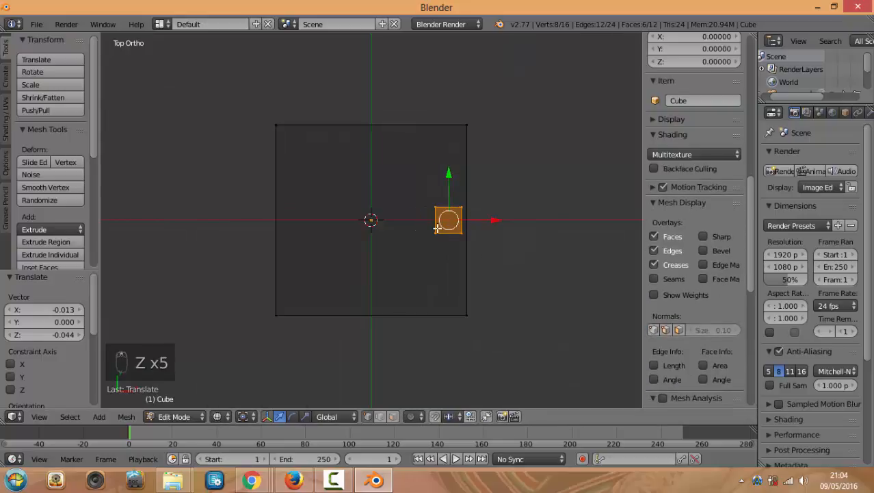
Move the leg toward the slab's back-right corner and duplicate it in front view
key(g)
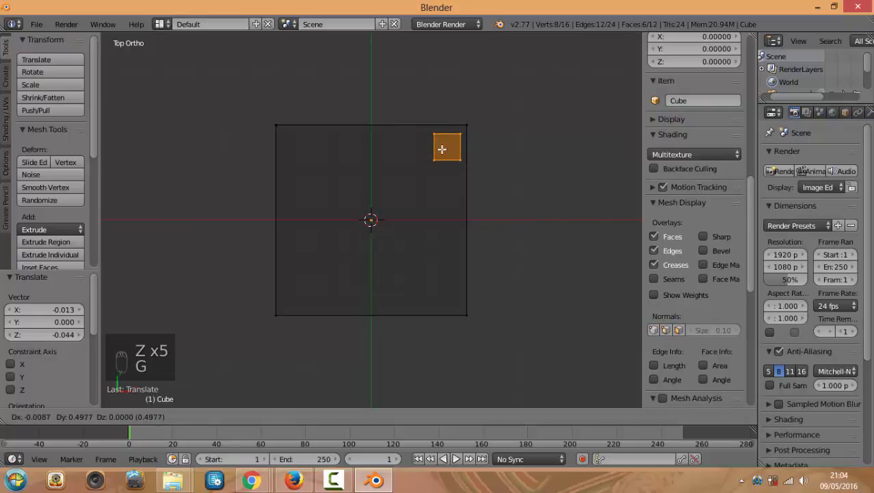
click(442, 149)
key(KP_1)
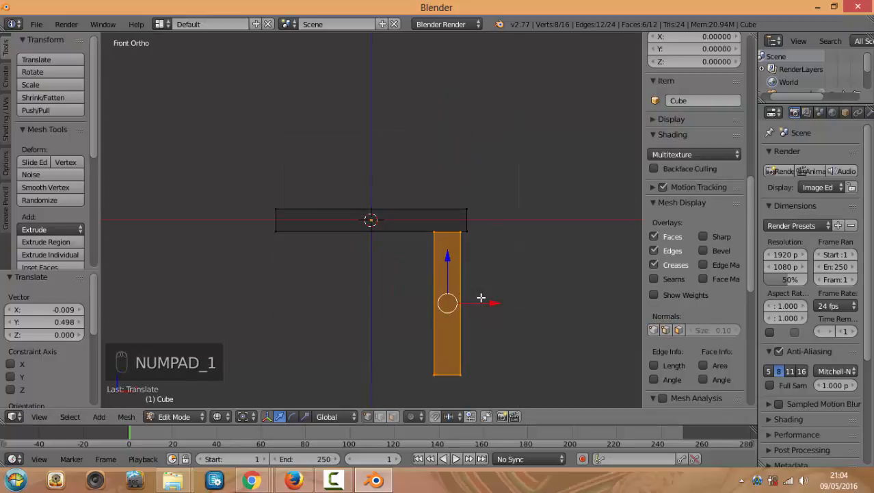
key(shift+d)
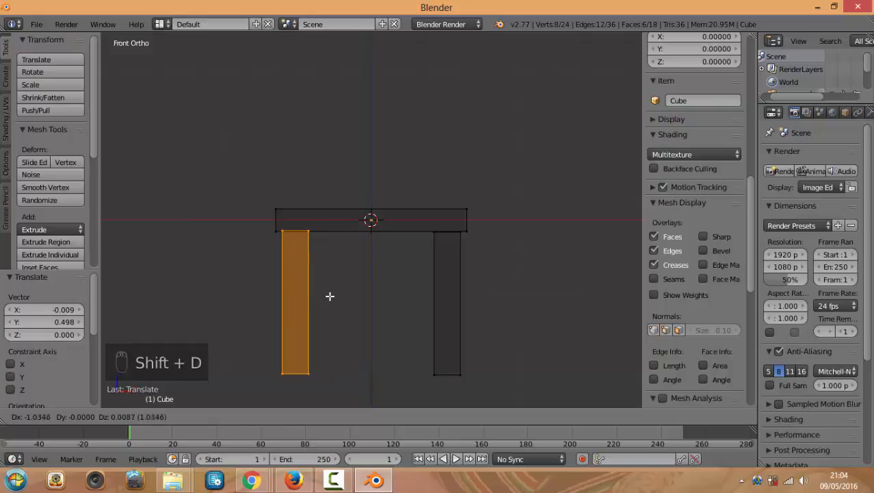
Place the duplicated leg under the slab's left side
click(331, 296)
key(KP_7)
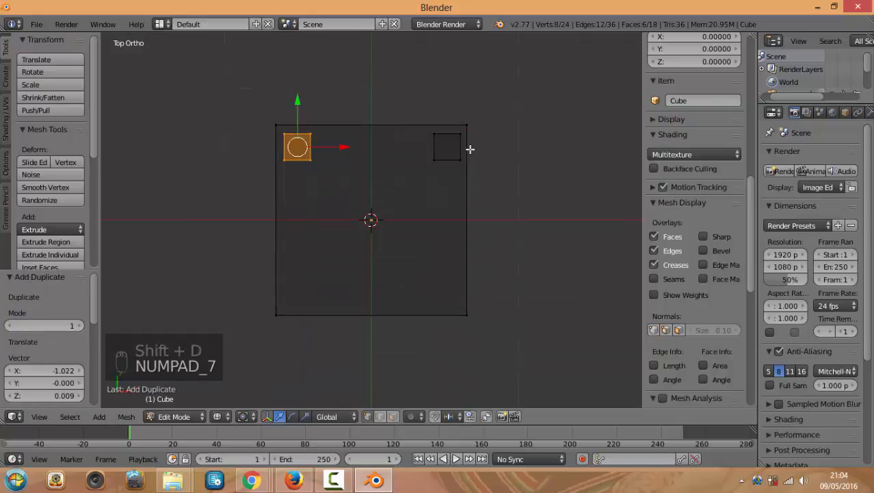
key(KP_1)
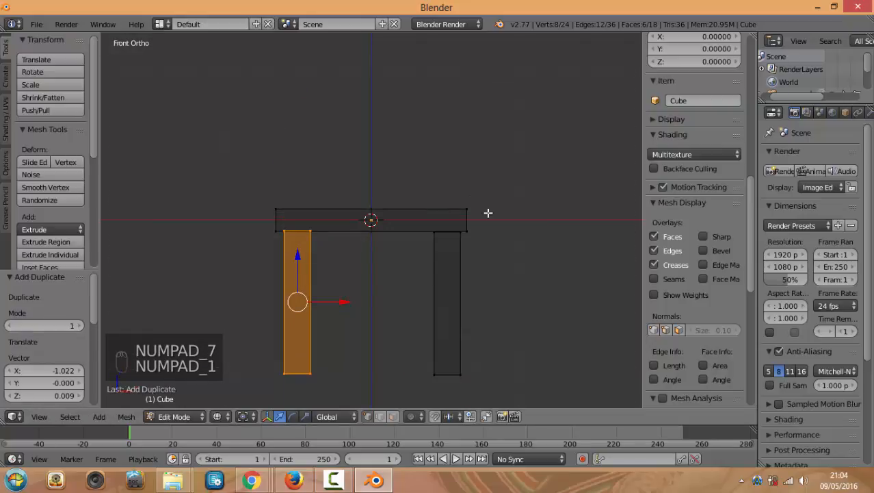
Box-select both legs' bottom vertices and extend the selection to the whole legs with Ctrl+L
scroll(456, 234, up, 2)
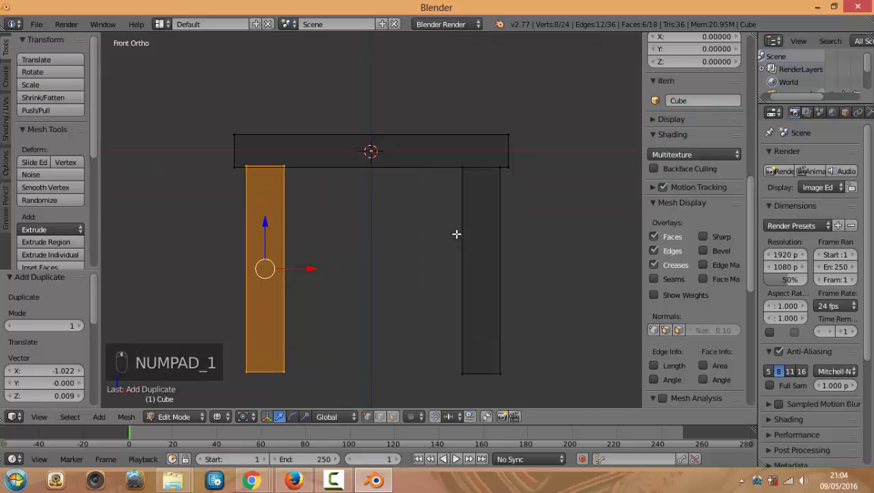
right_click(464, 373)
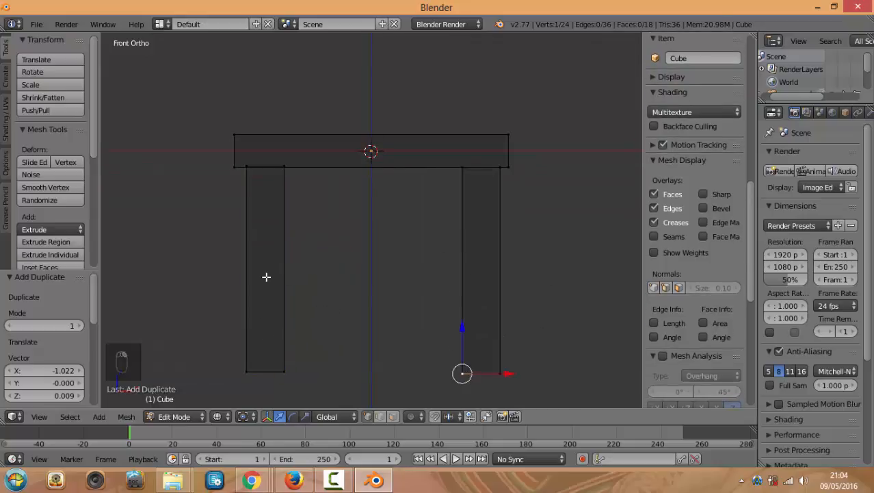
scroll(266, 276, down, 3)
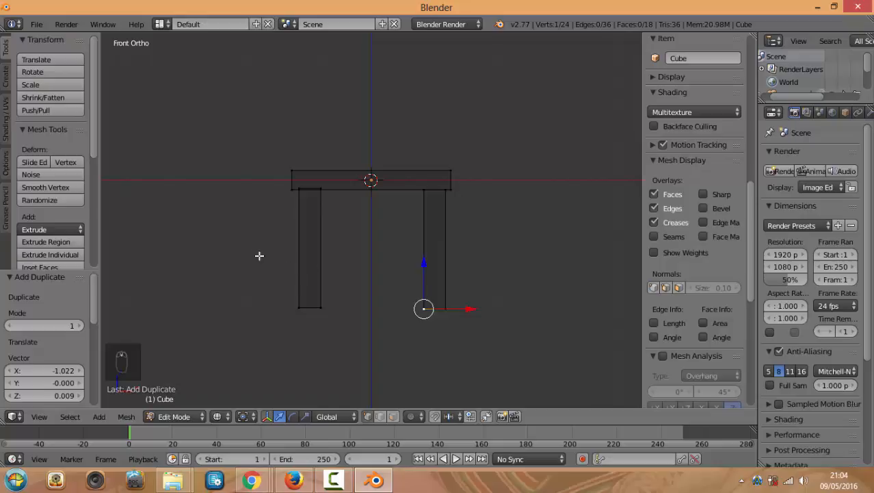
key(b)
drag(234, 242, 513, 345)
middle_drag(548, 249, 458, 267)
scroll(474, 229, up, 2)
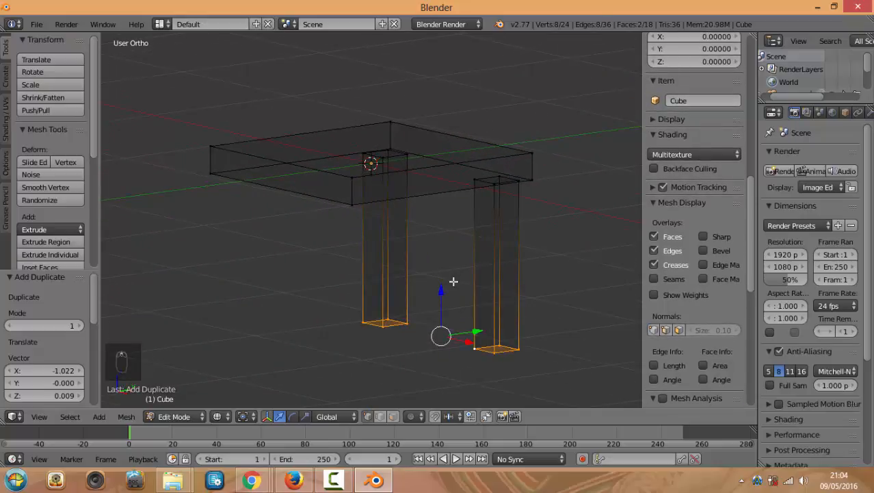
key(KP_1)
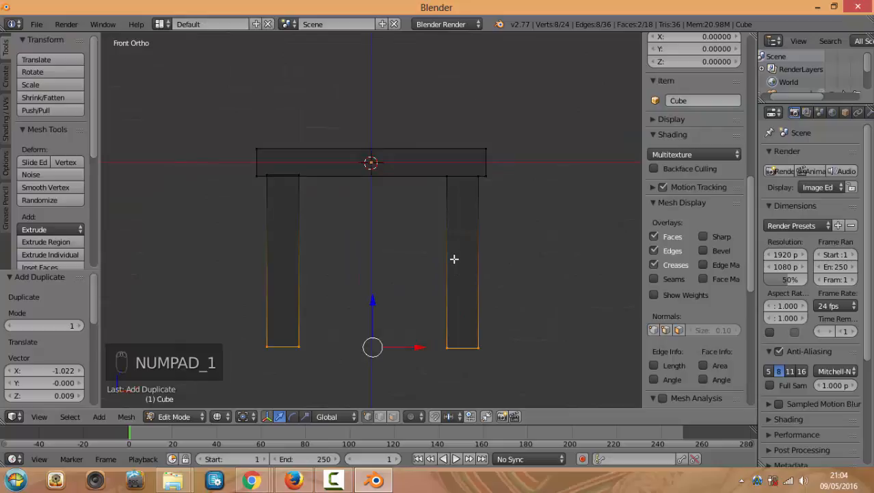
key(ctrl+l)
middle_drag(455, 244, 440, 255)
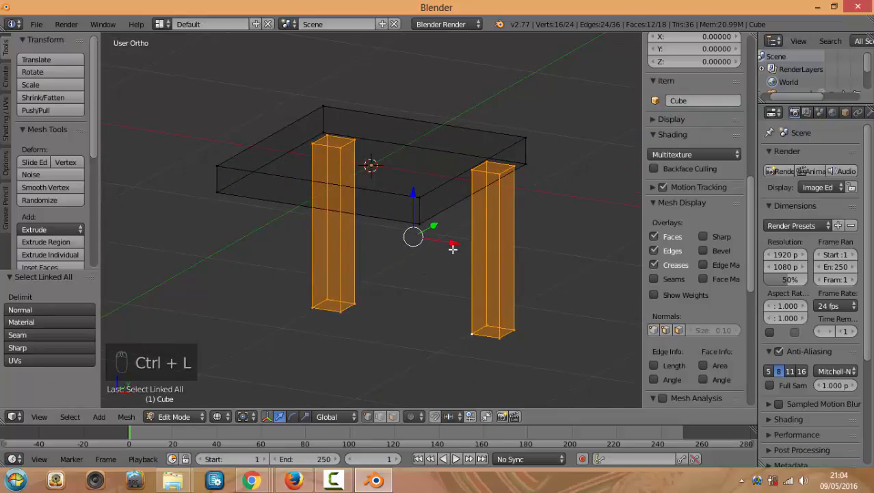
key(KP_7)
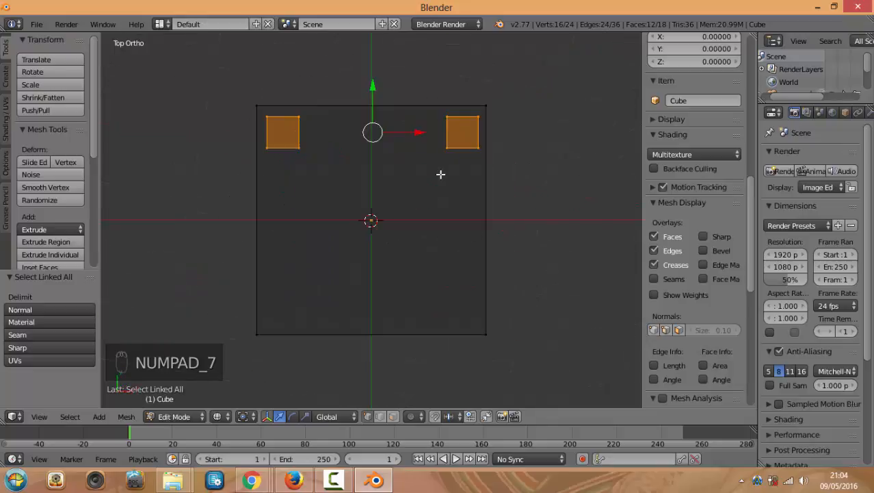
Duplicate the two back legs and slide the copies along Y to the seat's front edge
key(shift+d)
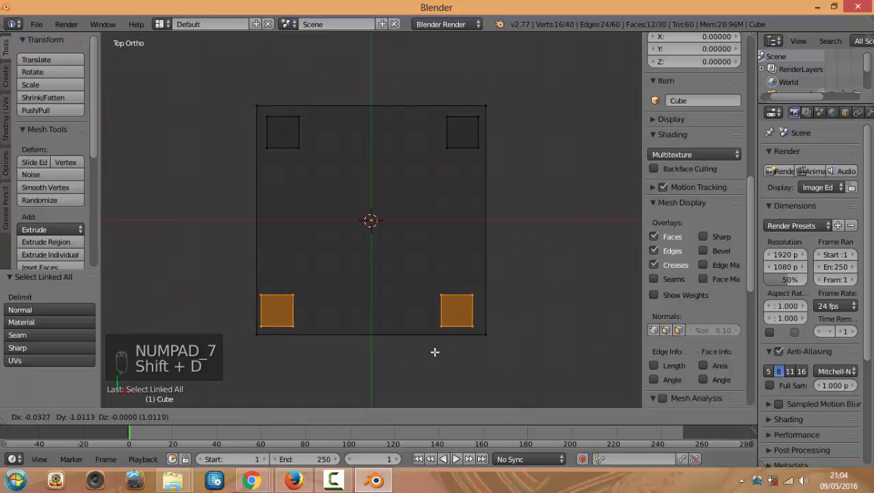
right_click(435, 351)
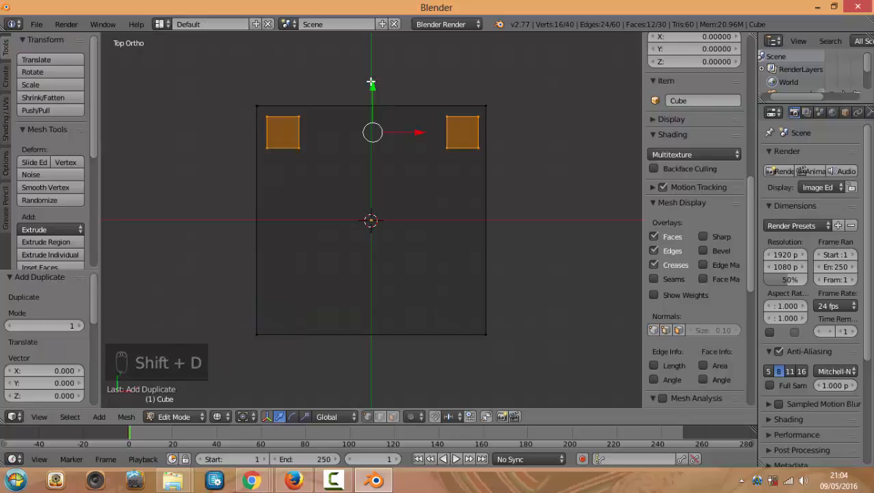
drag(373, 85, 362, 256)
middle_drag(496, 195, 428, 91)
Switch to Solid shading and inspect the four-legged seat, toggling in and out of Edit Mode
key(Tab)
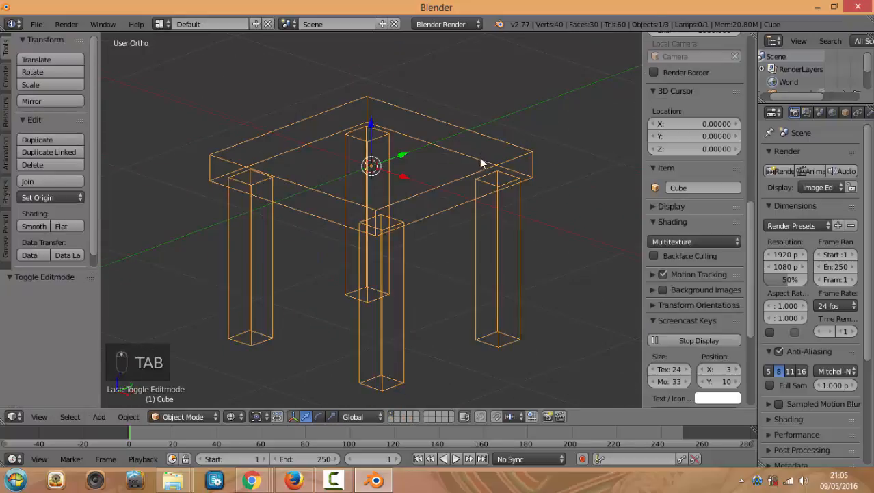
mouse_move(482, 160)
middle_down()
mouse_move(433, 129)
mouse_move(540, 161)
mouse_move(568, 190)
mouse_move(568, 230)
mouse_move(516, 231)
middle_up()
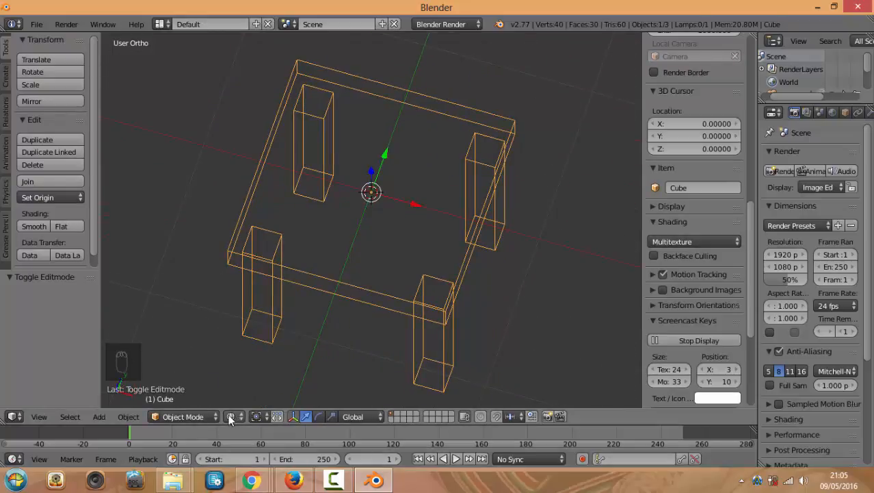
click(233, 416)
click(250, 373)
mouse_move(377, 236)
middle_down()
mouse_move(325, 143)
mouse_move(351, 164)
middle_up()
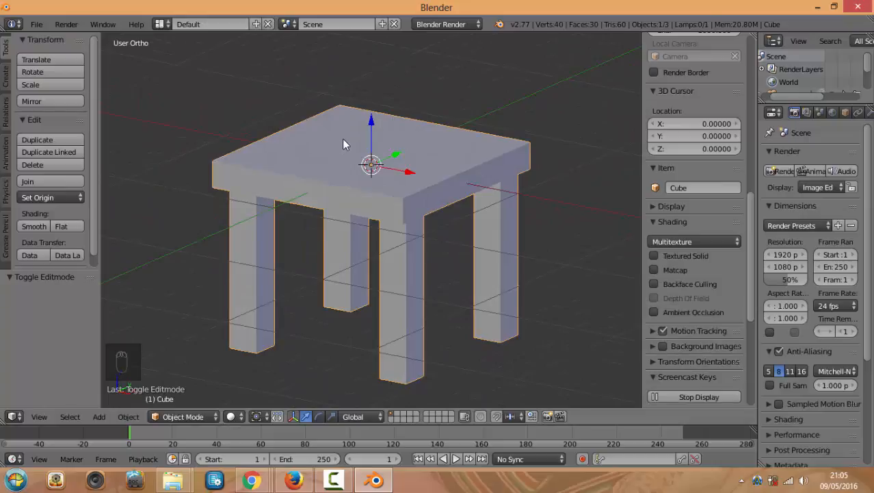
key(Tab)
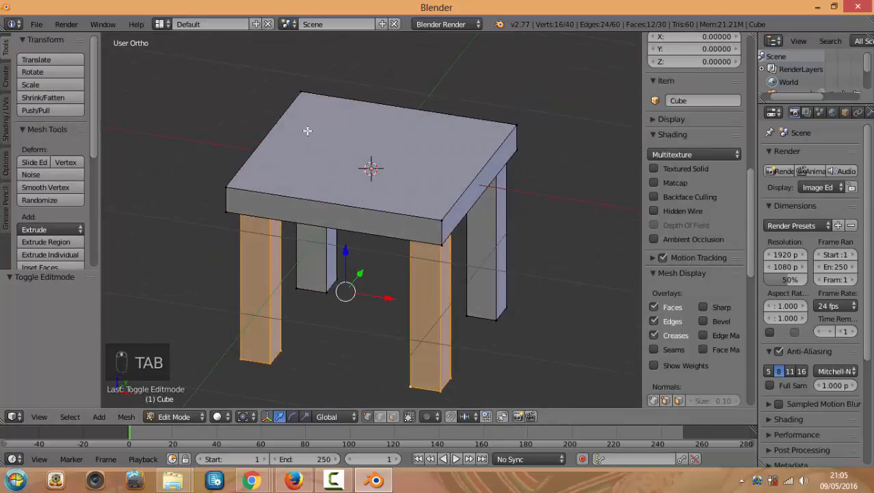
key(Tab)
key(Tab)
middle_drag(318, 137, 290, 148)
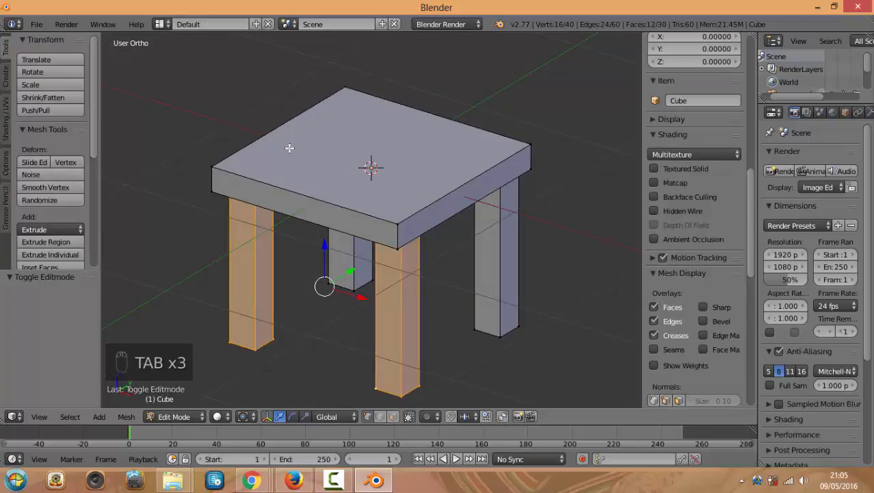
key(Tab)
middle_drag(329, 175, 328, 133)
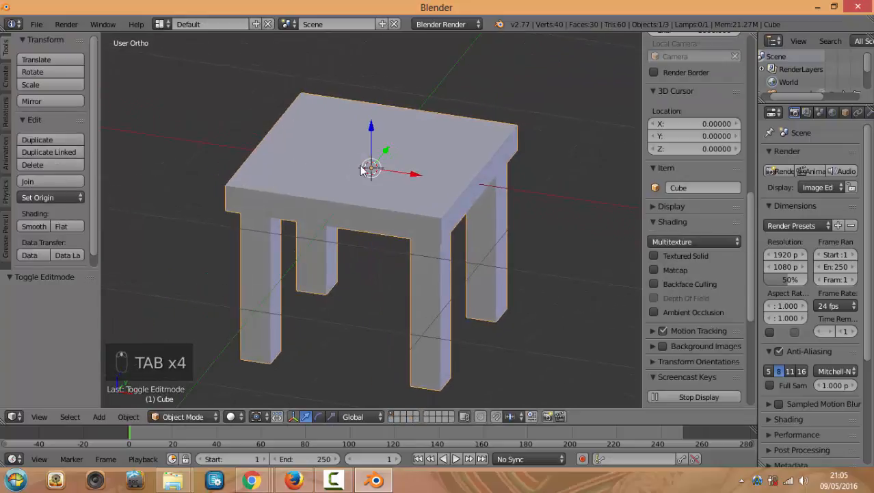
key(Tab)
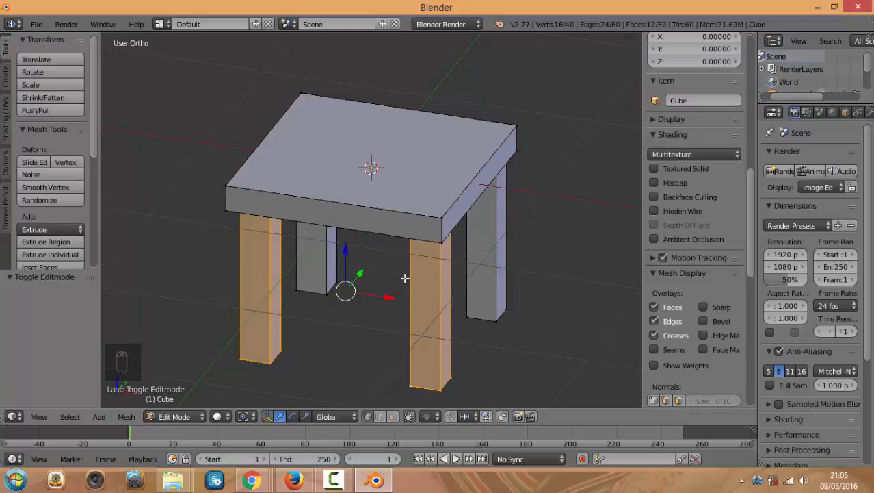
Select an entire leg by picking its bottom vertex and using Ctrl+L
key(KP_3)
key(KP_1)
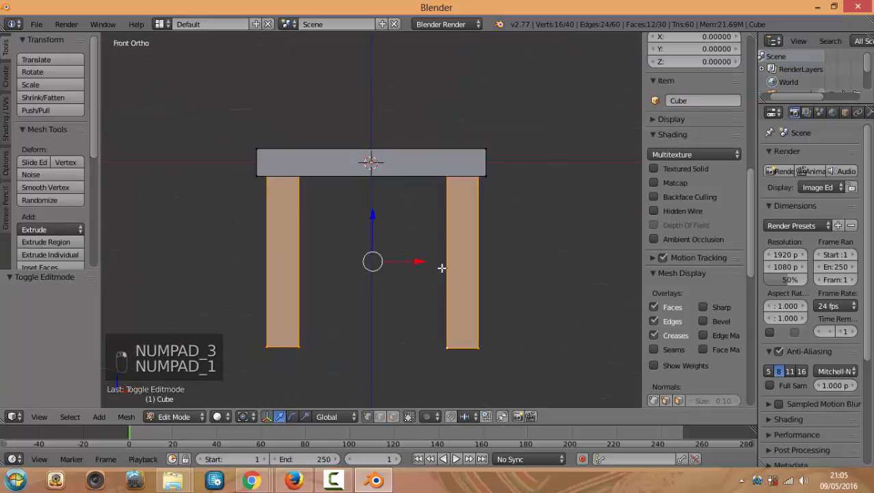
middle_drag(511, 261, 442, 307)
right_click(421, 381)
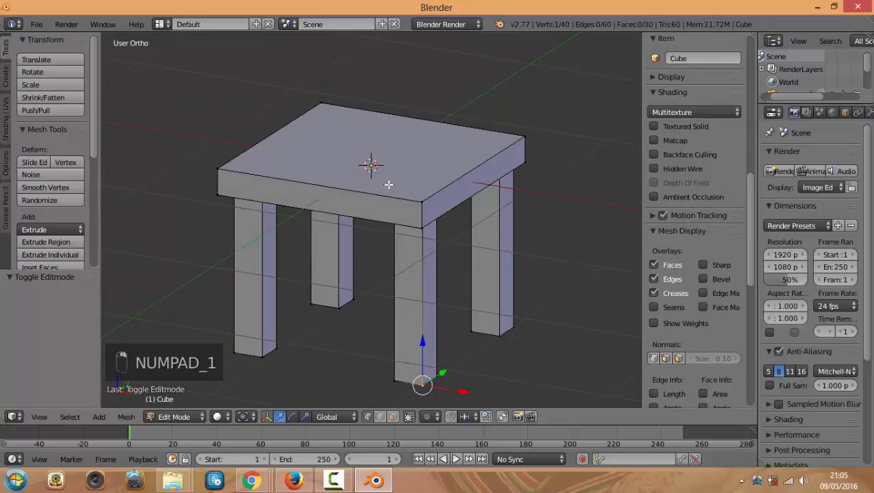
middle_drag(456, 249, 522, 233)
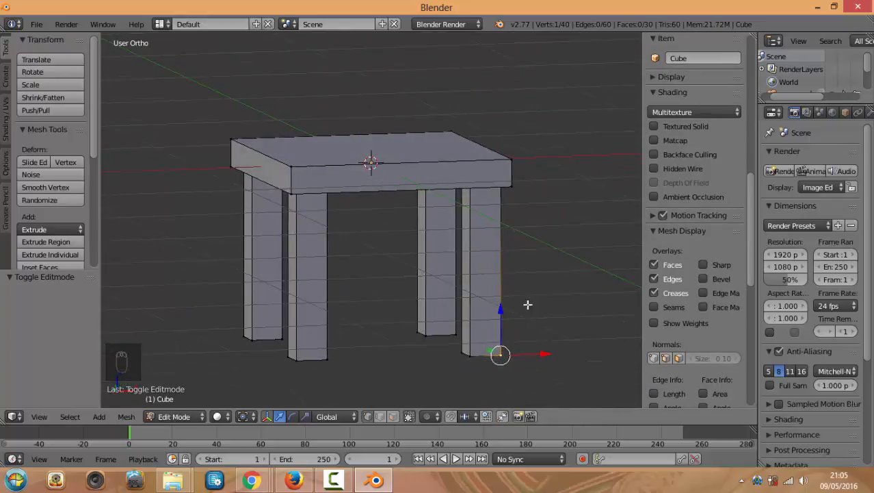
right_click(461, 355)
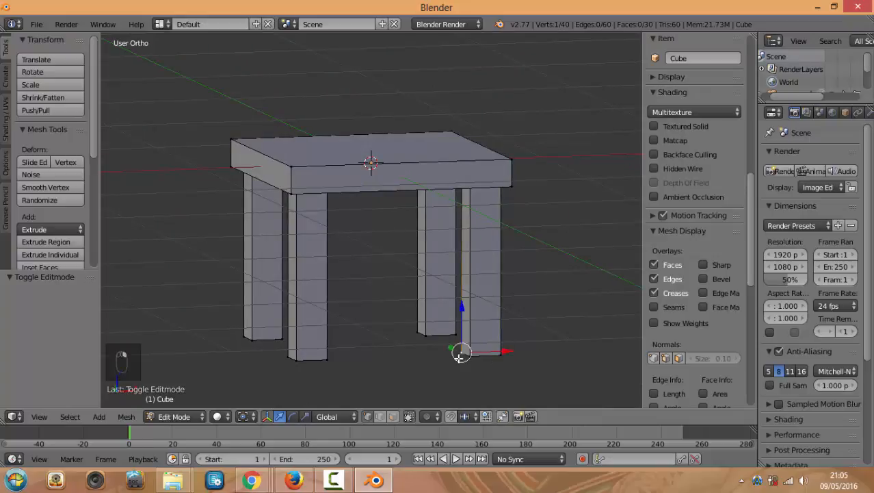
middle_drag(531, 338, 502, 365)
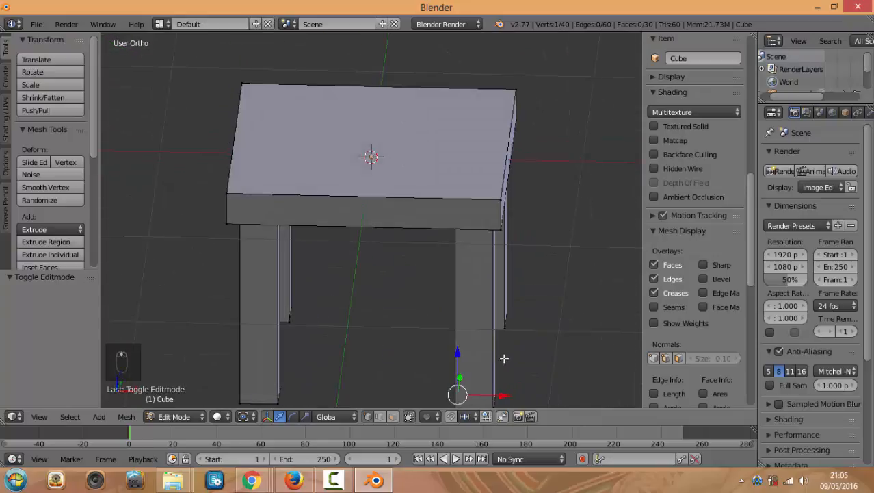
key(ctrl+l)
key(KP_1)
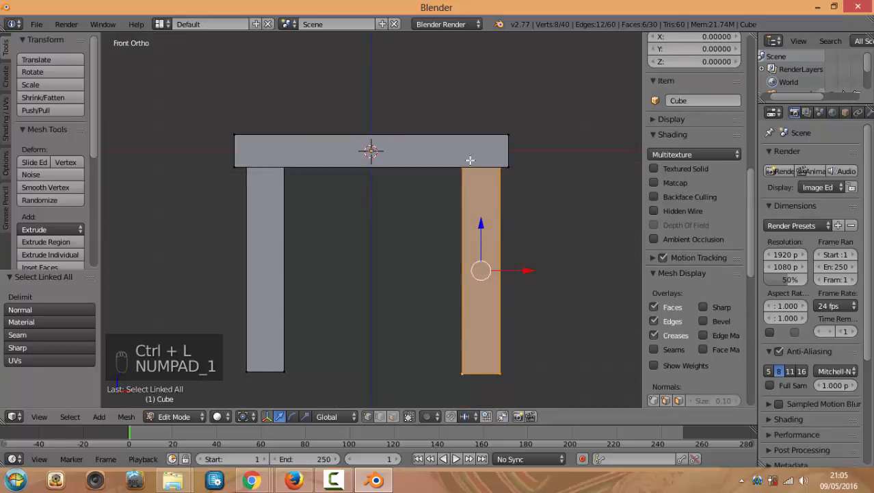
middle_drag(549, 247, 503, 260)
key(KP_1)
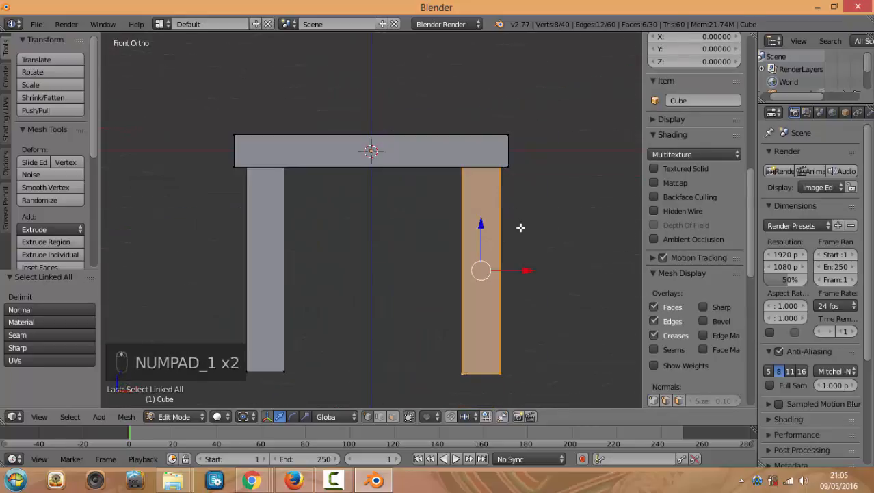
Duplicate the leg upward as a back post, then copy it 0.978 along Y to the other rear corner
key(shift+d)
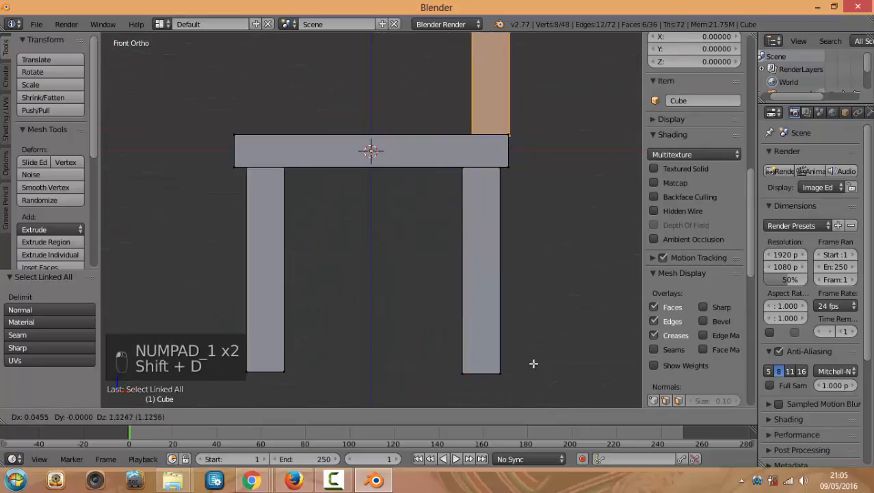
click(524, 367)
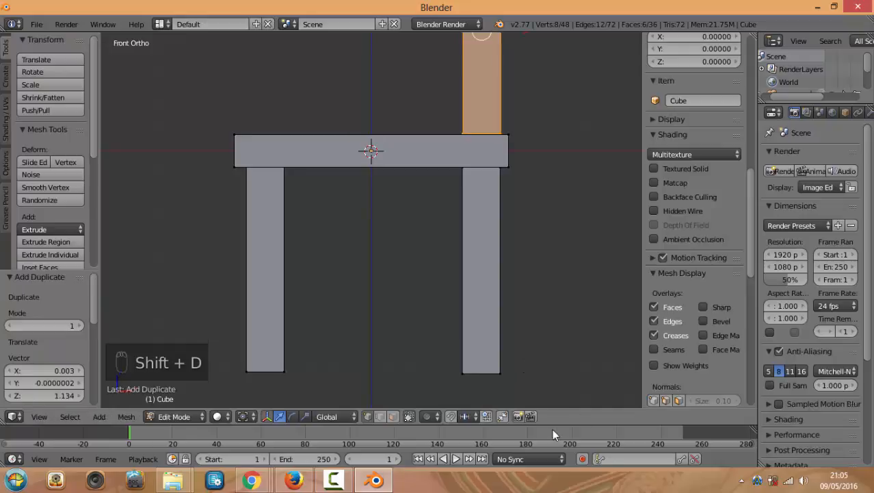
key(KP_7)
key(KP_7)
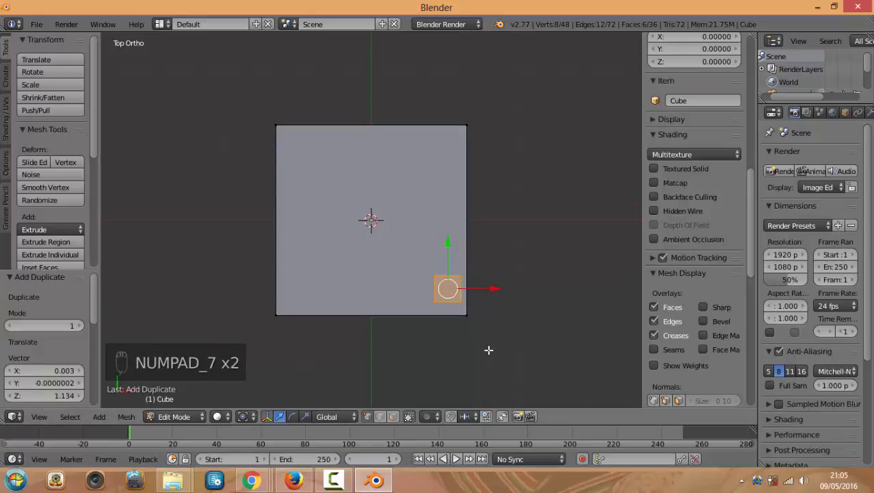
key(shift+d)
click(487, 208)
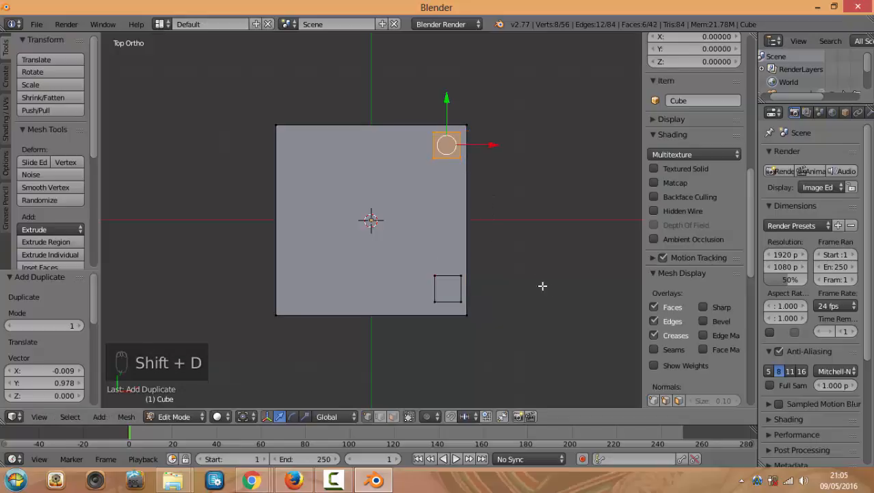
middle_drag(543, 285, 432, 183)
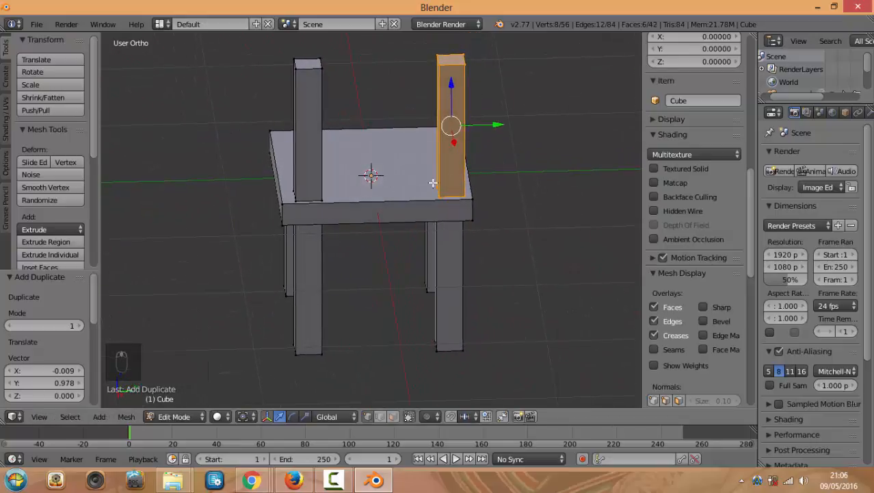
Duplicate a back post in Right view, shorten it in Z and widen it in Y into a bar
key(KP_1)
key(KP_3)
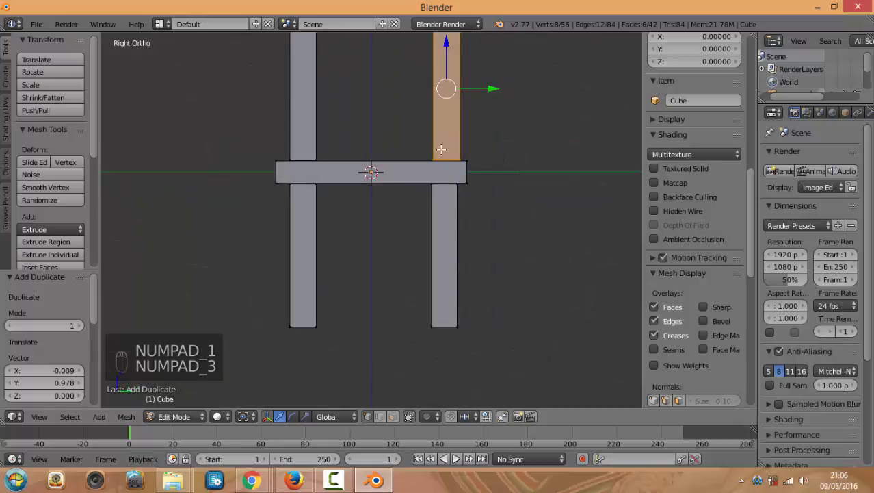
shift+scroll(432, 187, up, 3)
key(shift+d)
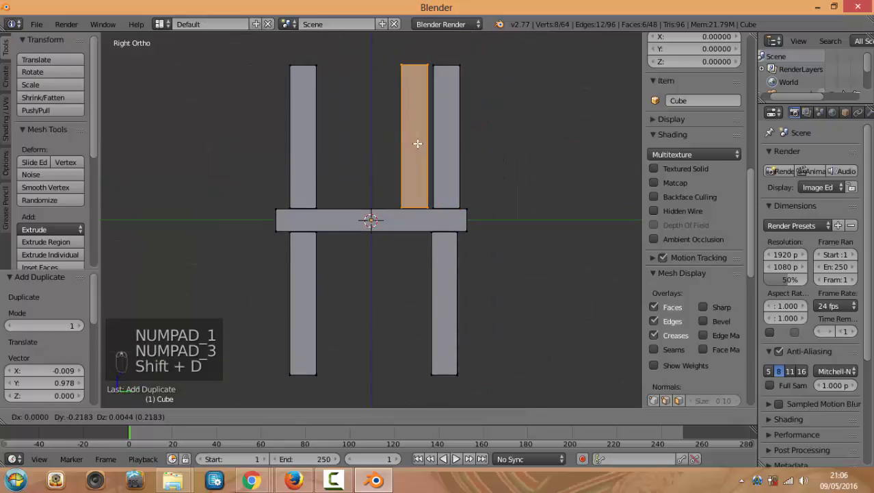
click(379, 143)
key(s)
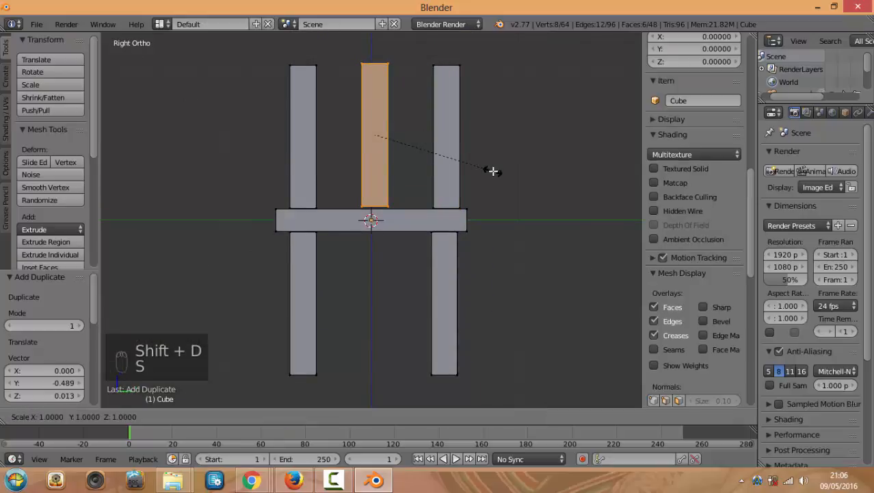
key(z)
click(409, 143)
key(s)
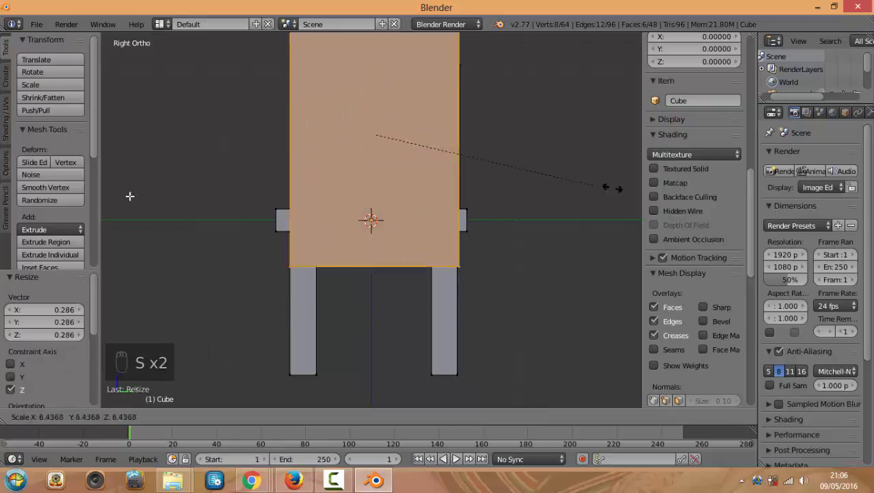
key(y)
click(166, 195)
Move the bar onto the post tops, narrow it along Y to fit, and return to Object Mode
key(g)
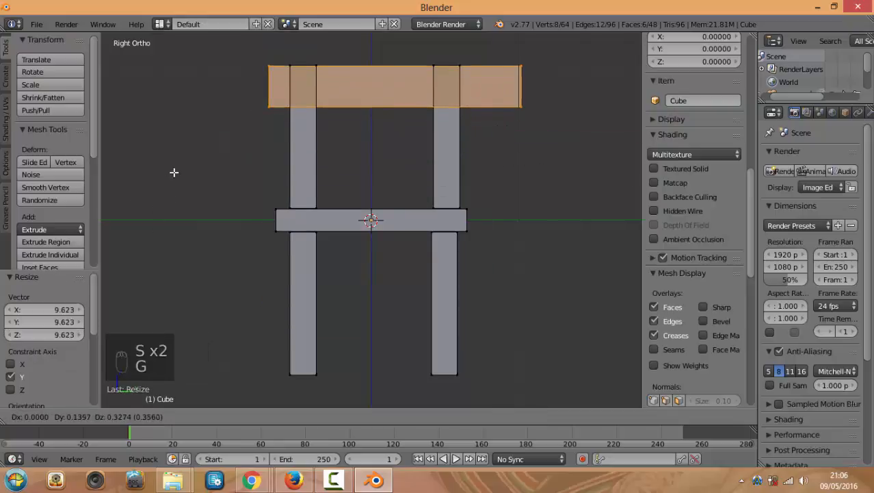
click(152, 176)
middle_drag(152, 175, 239, 286)
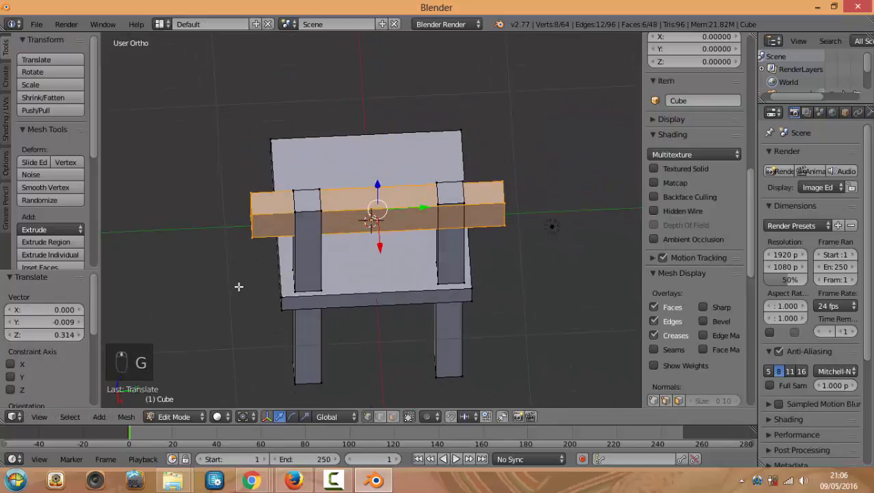
key(s)
key(y)
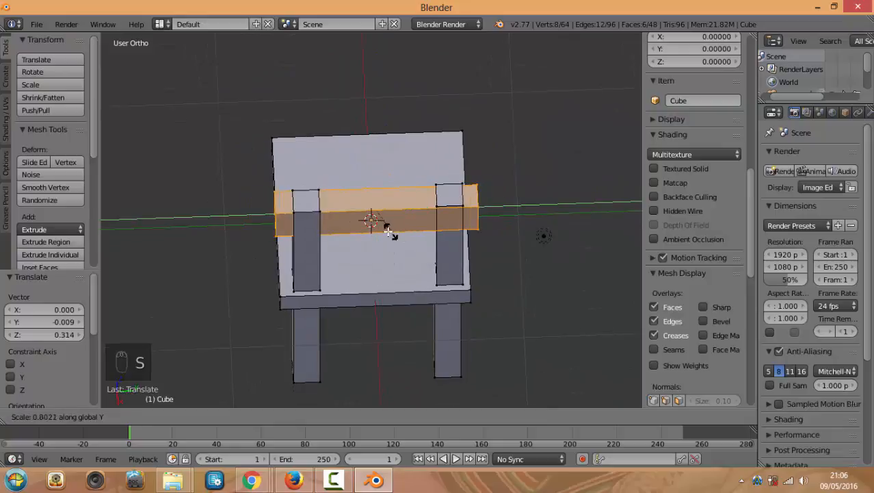
click(395, 228)
middle_drag(395, 228, 475, 264)
key(Tab)
click(413, 276)
Orbit around the finished chair and check a quick F12 render preview of it
middle_drag(385, 285, 510, 205)
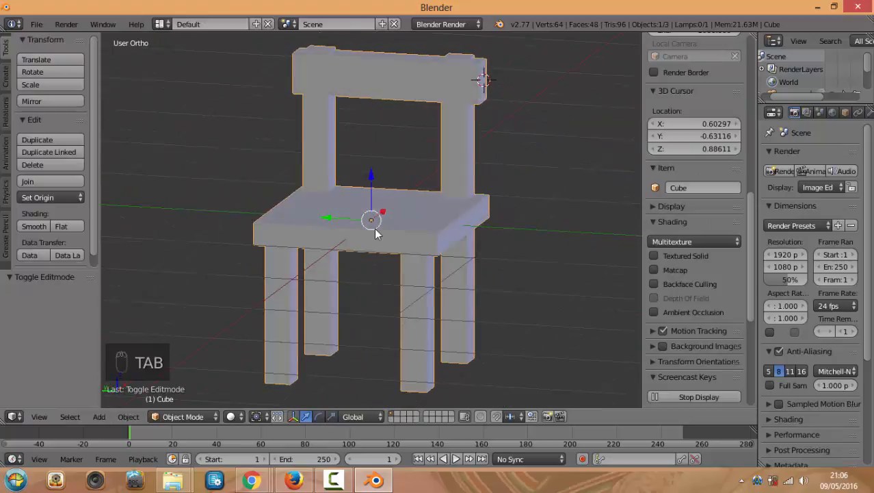
middle_drag(403, 219, 471, 233)
key(F12)
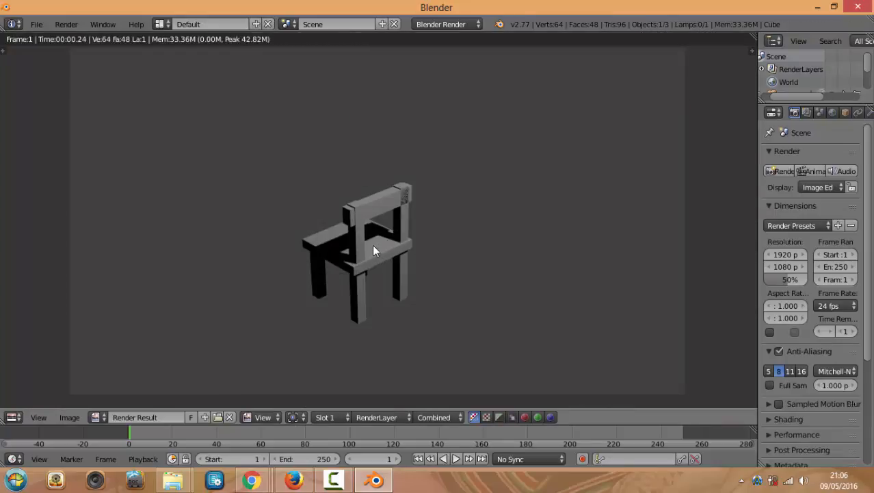
scroll(374, 246, up, 3)
scroll(373, 246, up, 3)
scroll(374, 245, down, 4)
scroll(375, 241, up, 2)
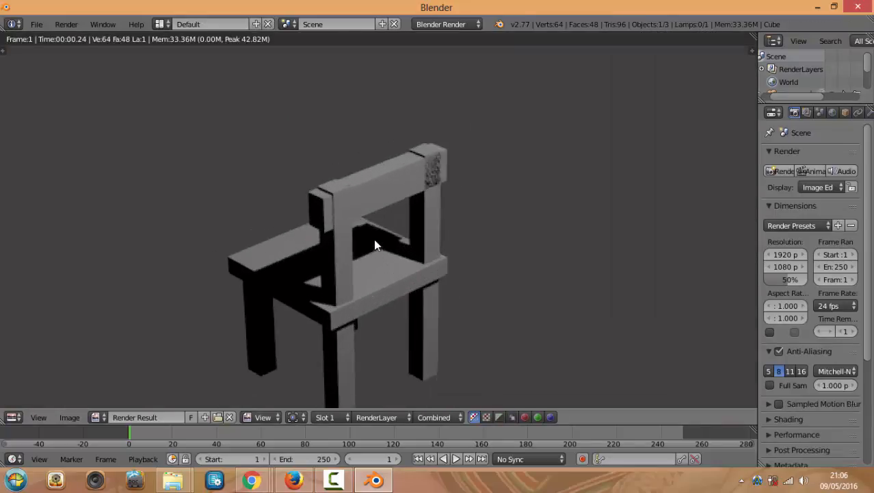
key(Escape)
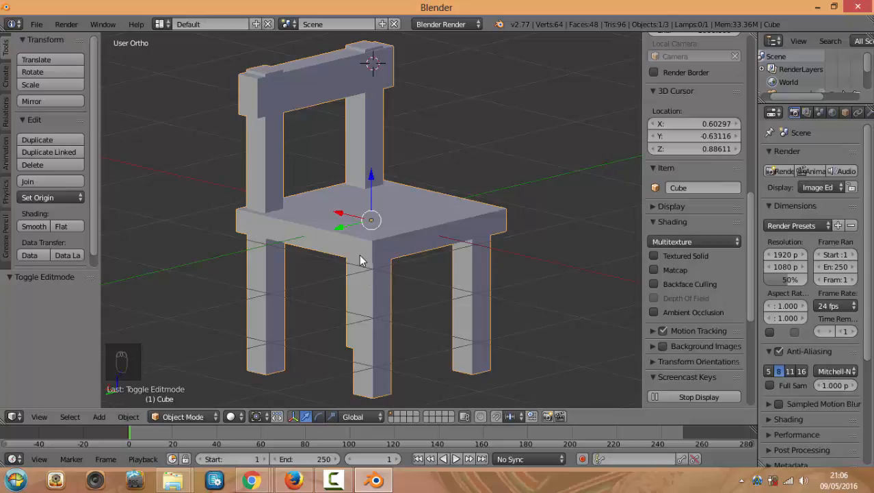
Toggle between Edit and Object Mode a few times, ending in Object Mode zoomed out
key(Tab)
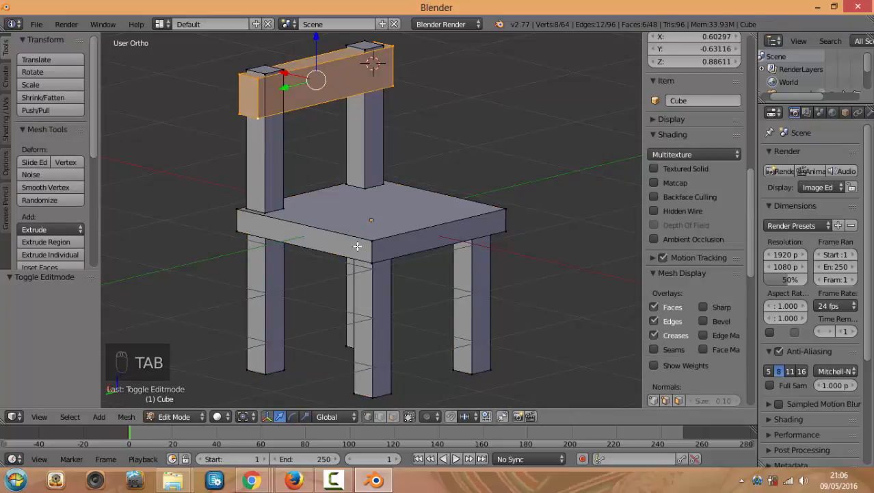
key(Tab)
middle_drag(357, 247, 318, 268)
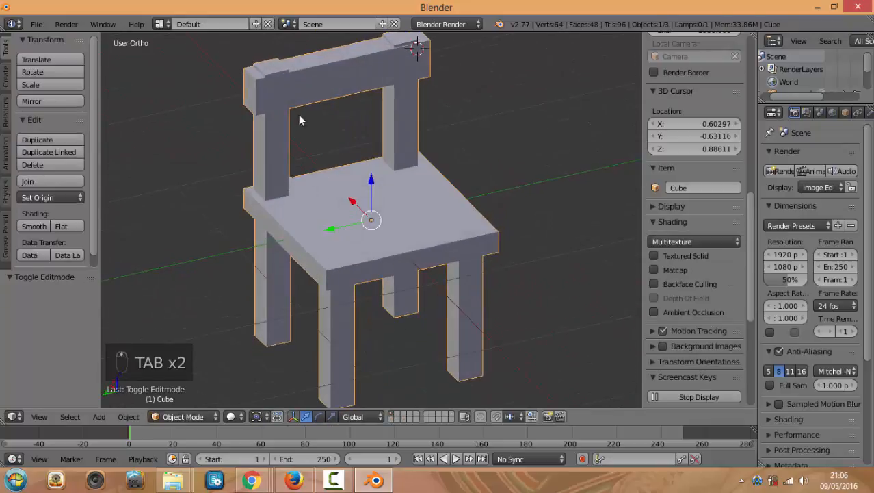
key(Tab)
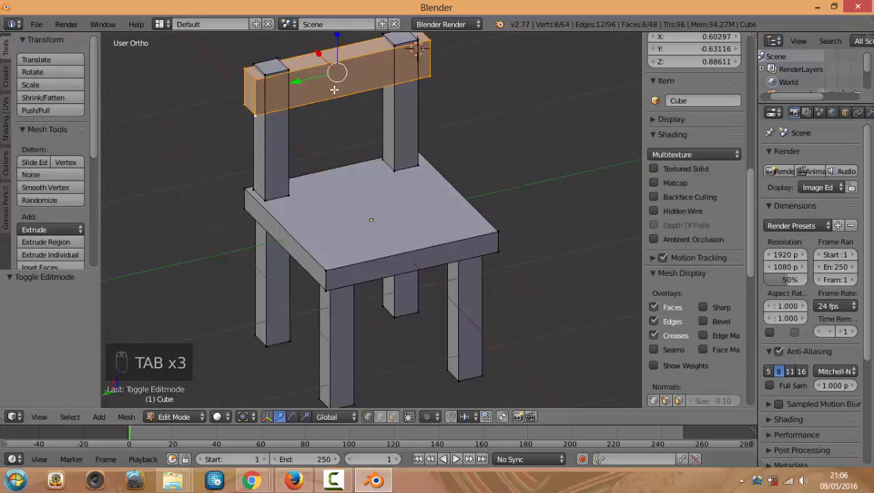
key(Tab)
scroll(302, 94, down, 2)
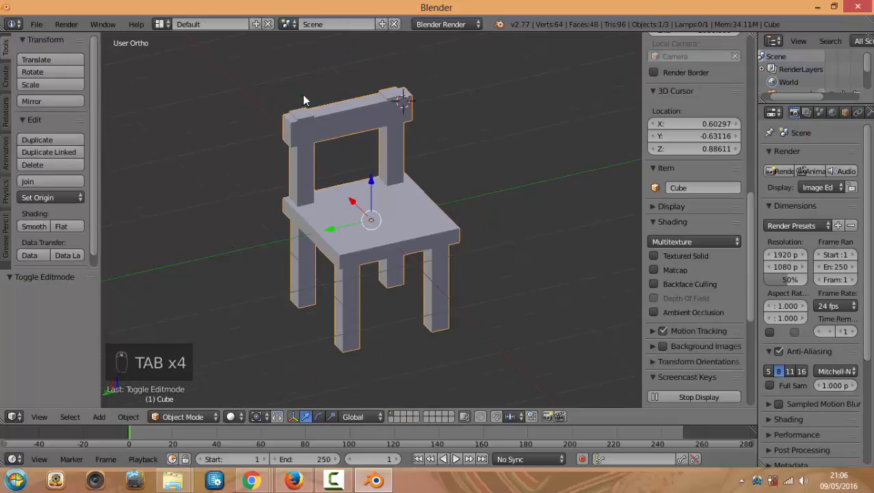
scroll(309, 121, up, 3)
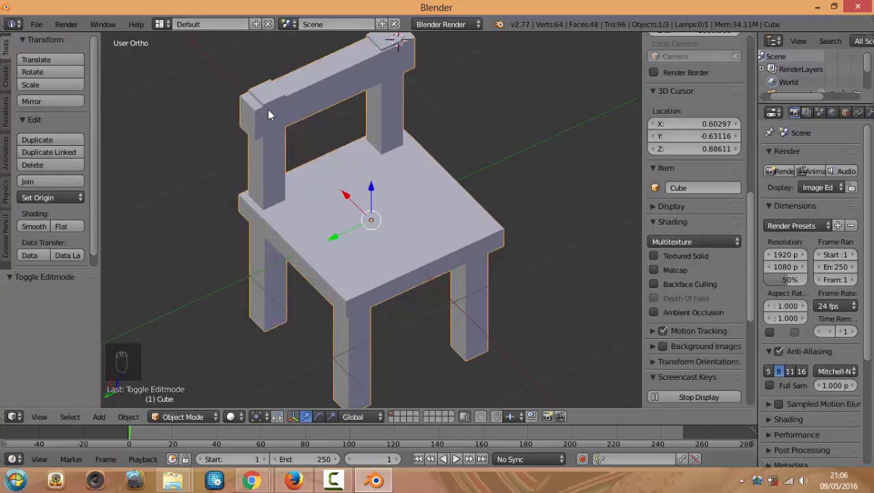
key(Tab)
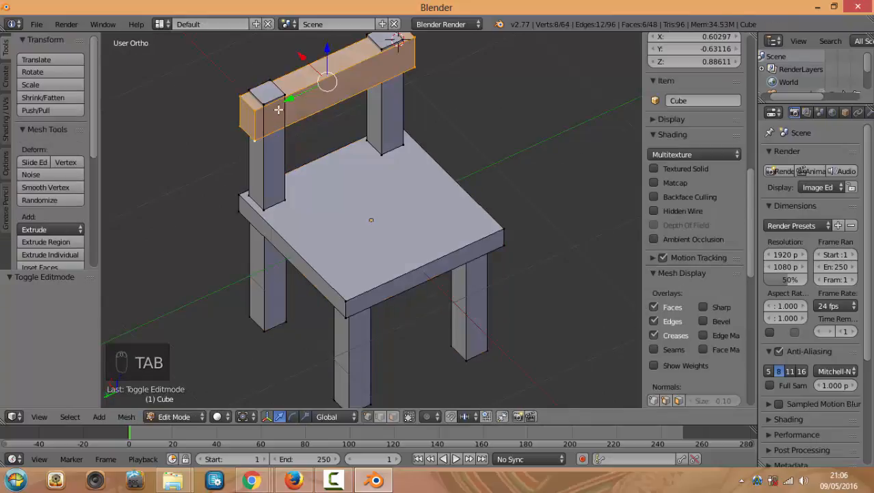
scroll(283, 110, down, 1)
key(Tab)
scroll(311, 112, down, 4)
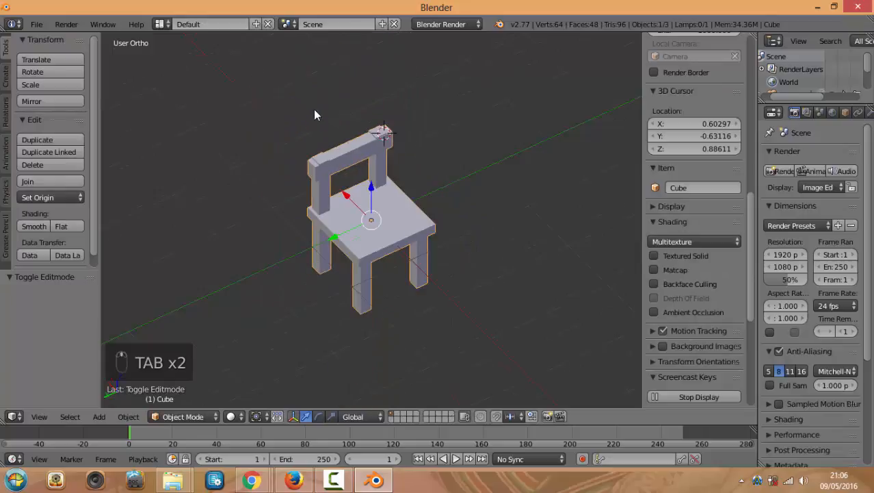
Move the chair aside along X and add a new cube flattened along Z
drag(346, 200, 250, 103)
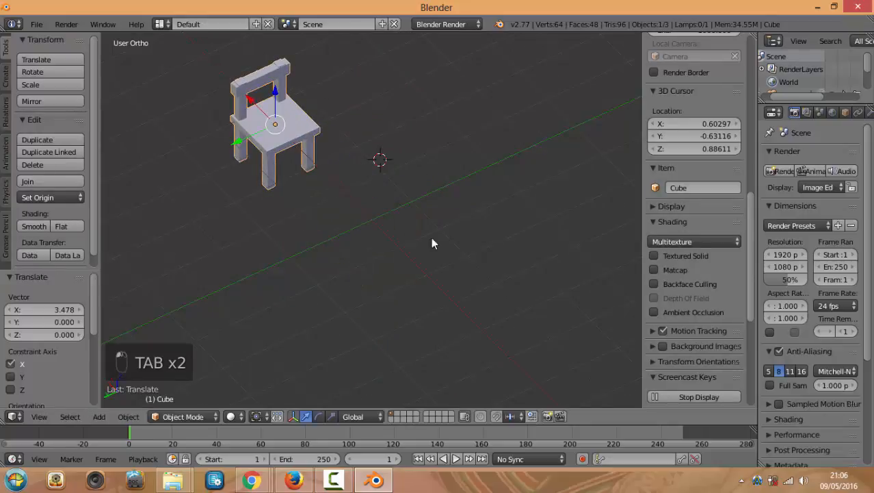
click(375, 216)
key(shift+a)
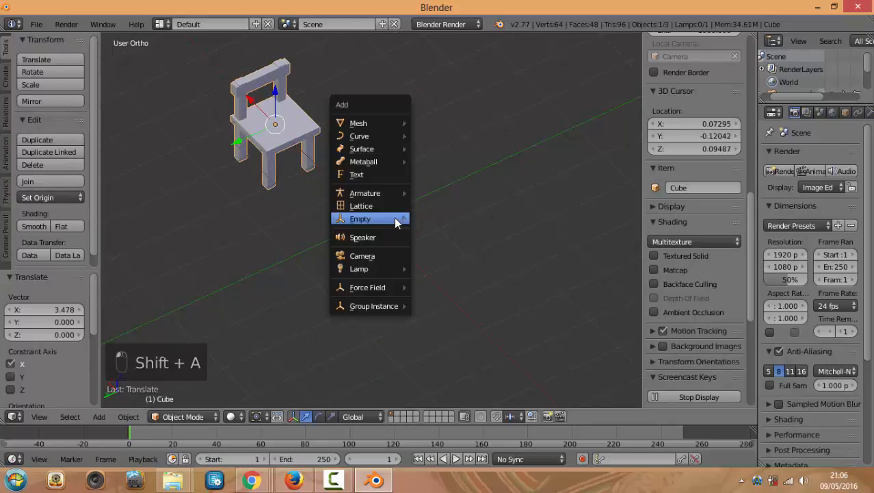
mouse_move(383, 124)
click(438, 136)
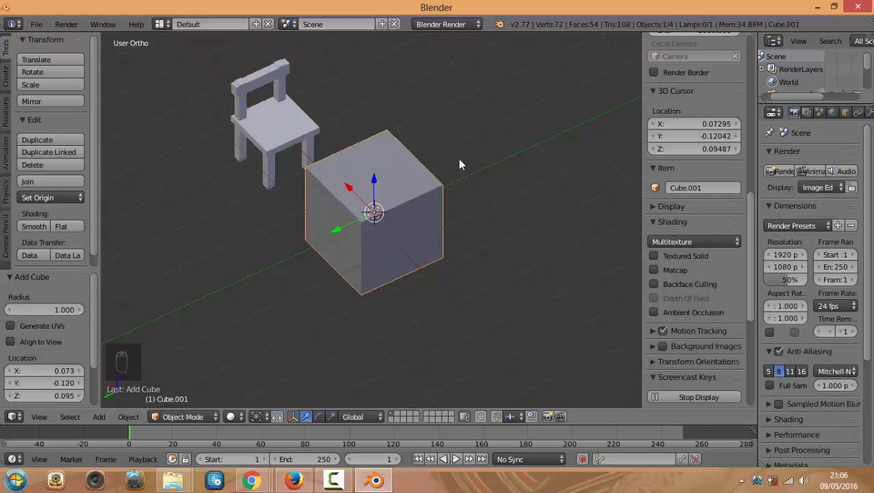
key(s)
key(z)
click(387, 201)
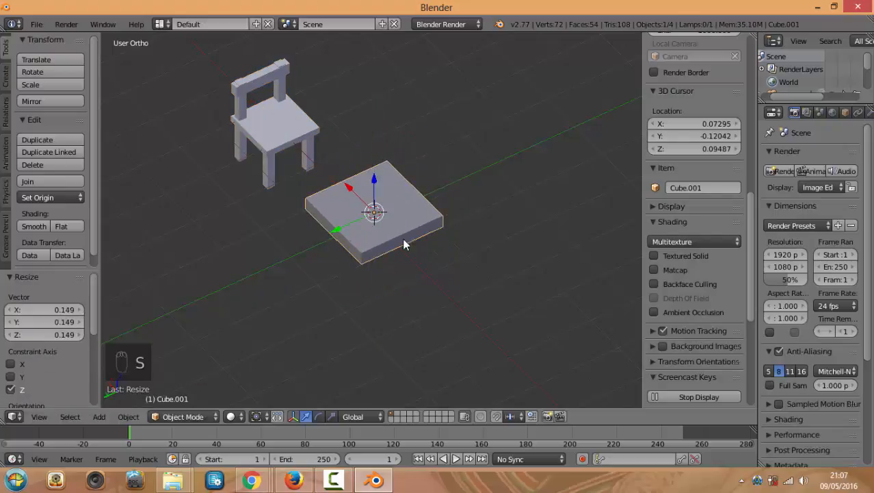
Scale the flattened slab down slightly
middle_drag(404, 243, 487, 191)
key(super)
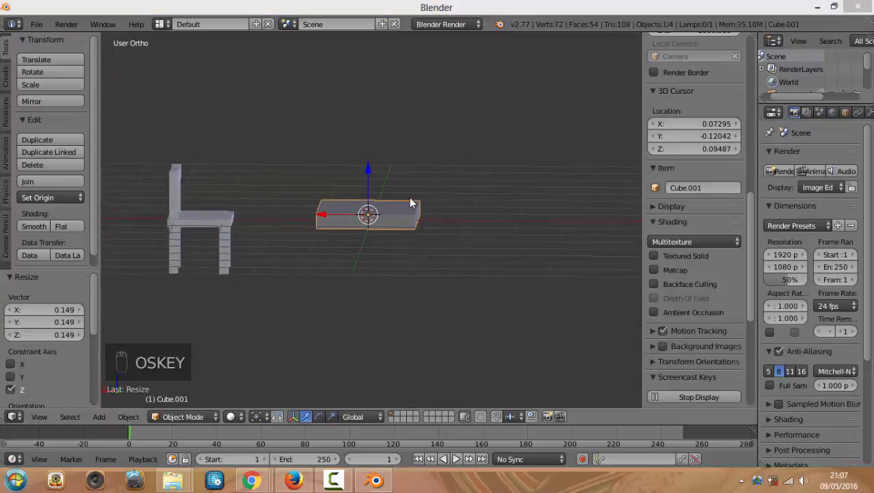
middle_drag(466, 141, 445, 171)
key(s)
click(469, 145)
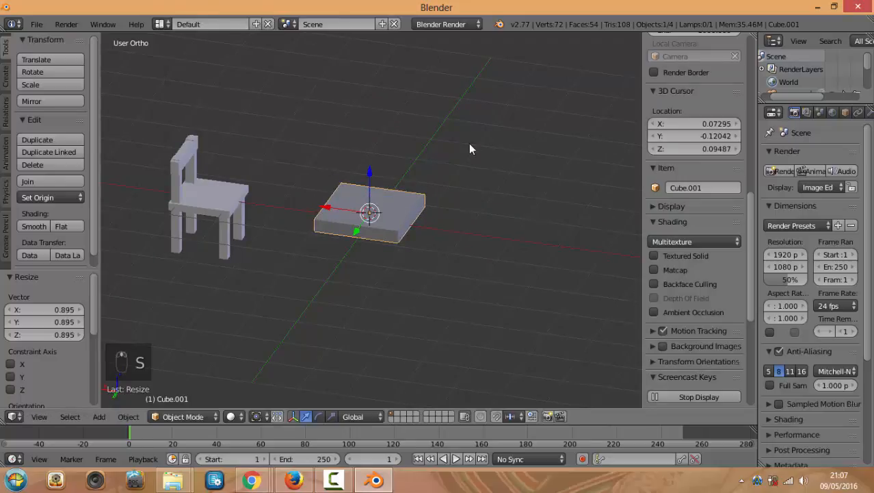
Put the slab in Edit Mode and try a two-cut loop cut, then undo it
click(183, 417)
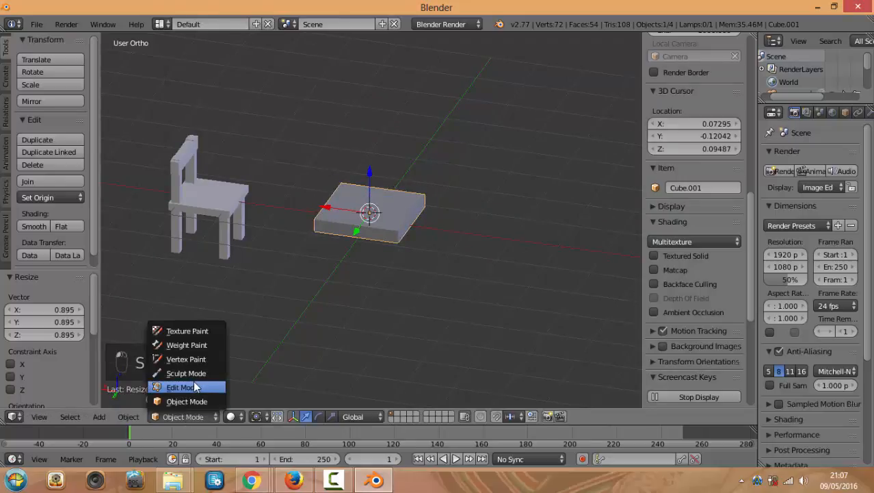
click(195, 387)
scroll(387, 222, up, 3)
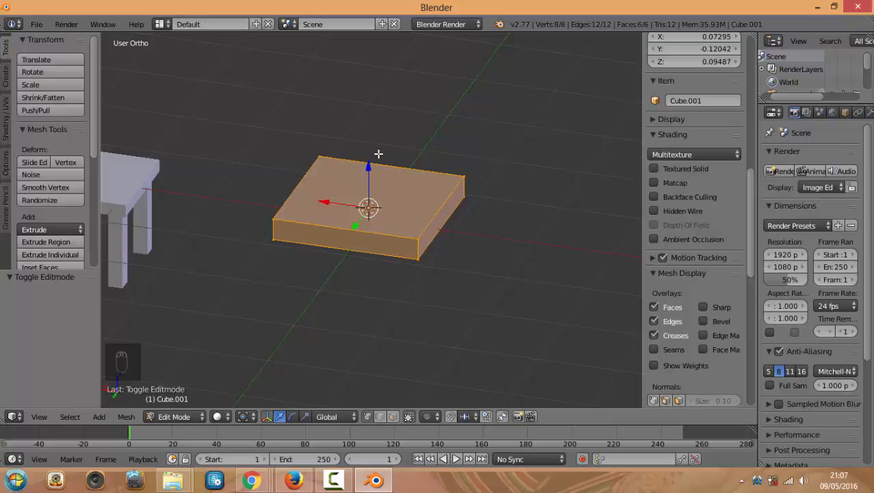
key(ctrl+r)
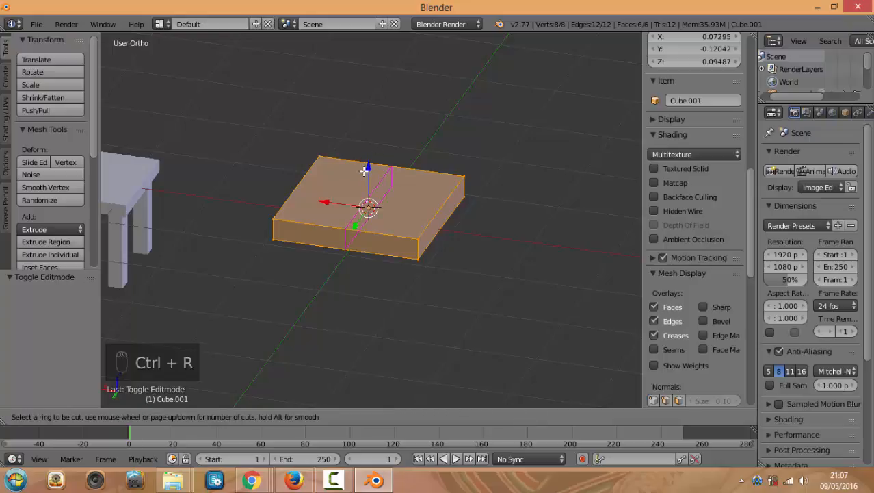
scroll(364, 171, up, 2)
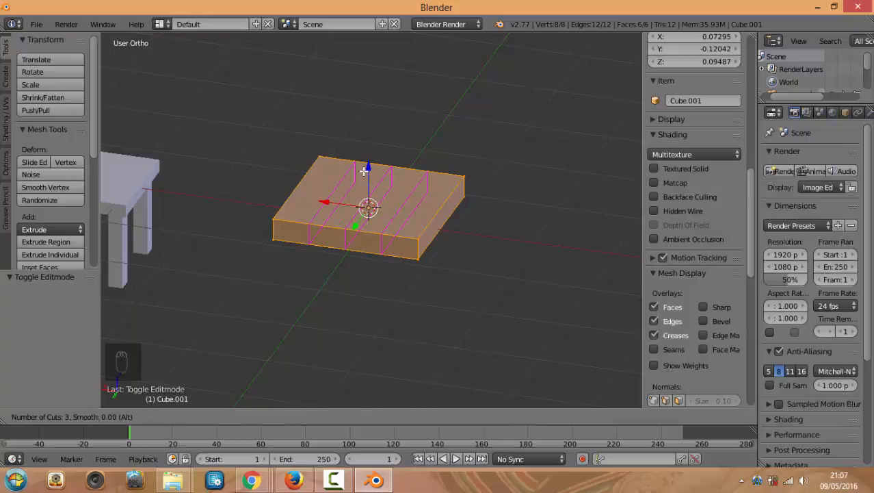
scroll(364, 171, down, 1)
scroll(364, 171, up, 1)
scroll(364, 171, down, 1)
click(363, 172)
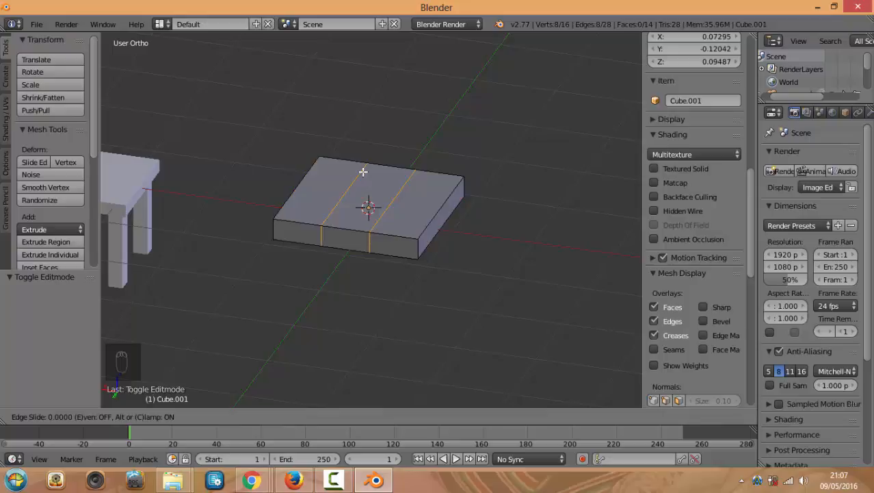
click(363, 172)
middle_drag(382, 212, 367, 259)
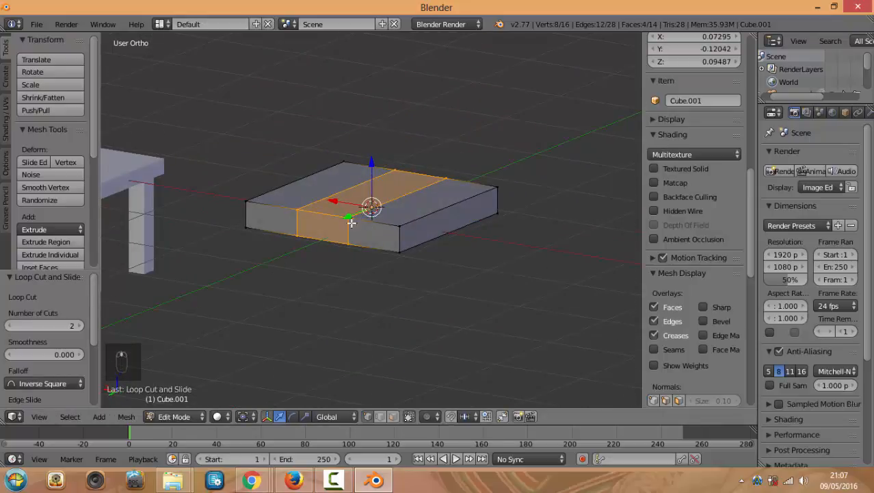
middle_drag(353, 219, 407, 266)
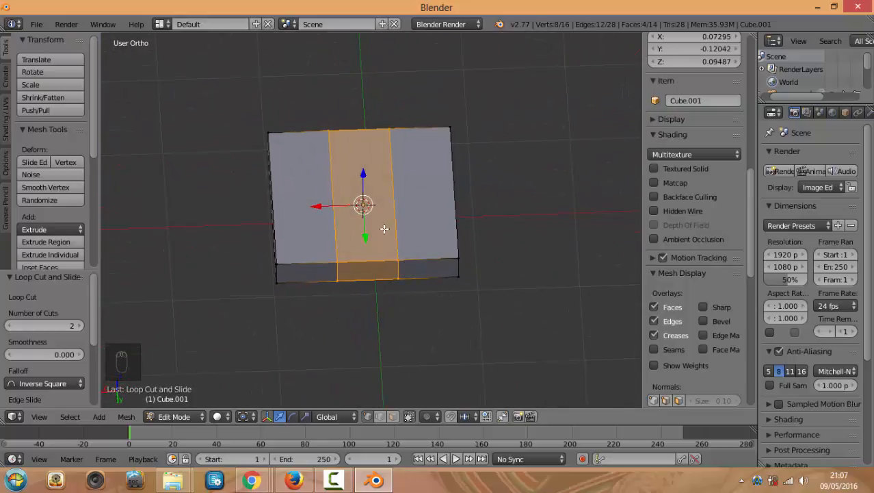
key(ctrl+z)
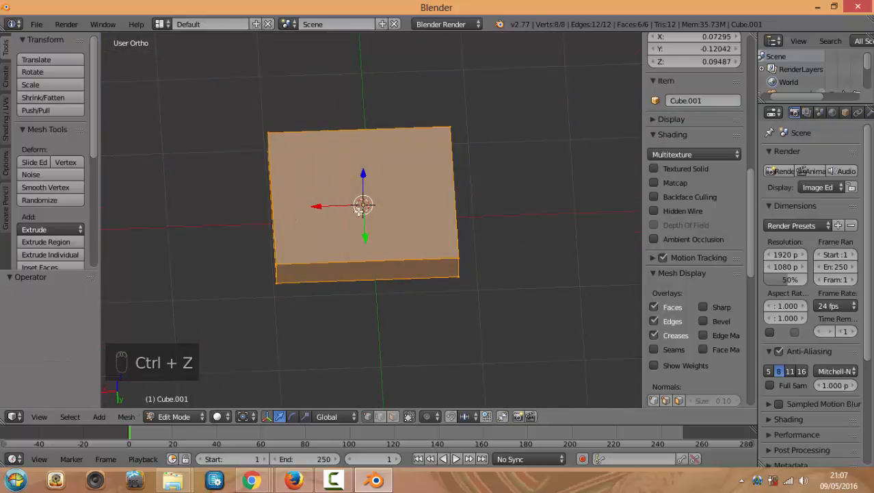
Redo the two-cut loop cut, keeping the loops centred to make three equal strips
key(ctrl+r)
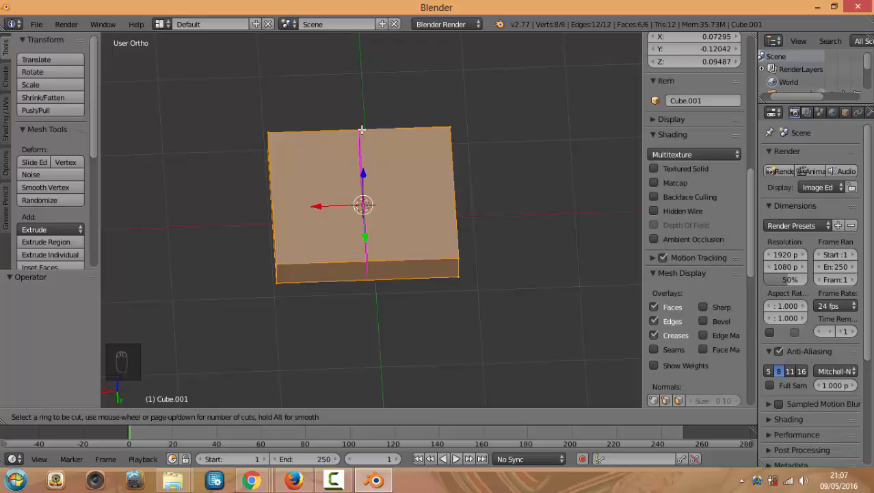
scroll(362, 129, up, 1)
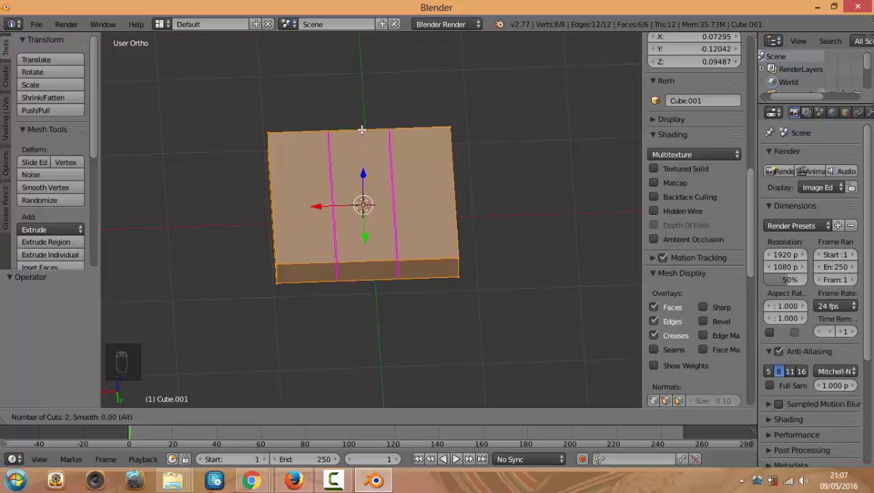
scroll(362, 129, up, 2)
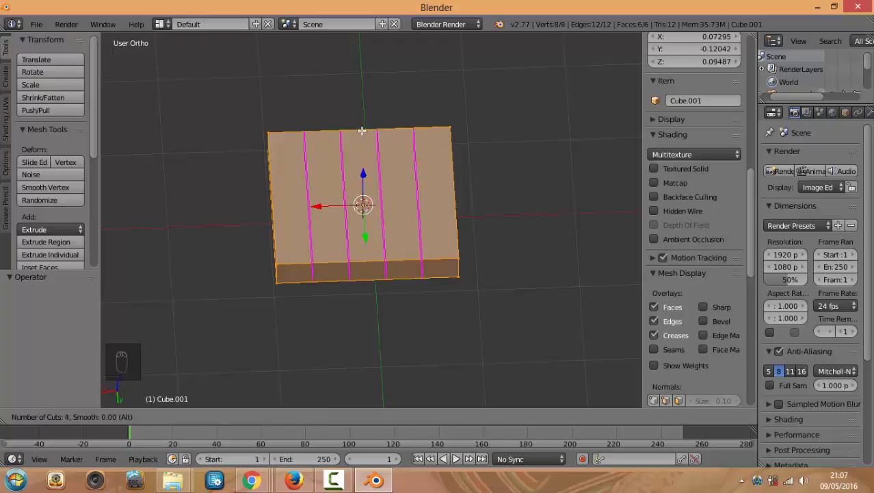
scroll(362, 130, down, 3)
scroll(362, 129, up, 2)
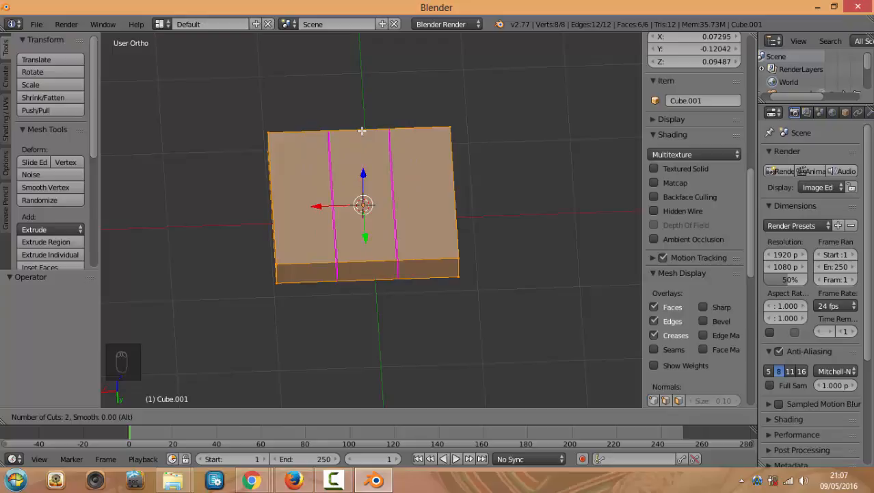
scroll(362, 129, up, 1)
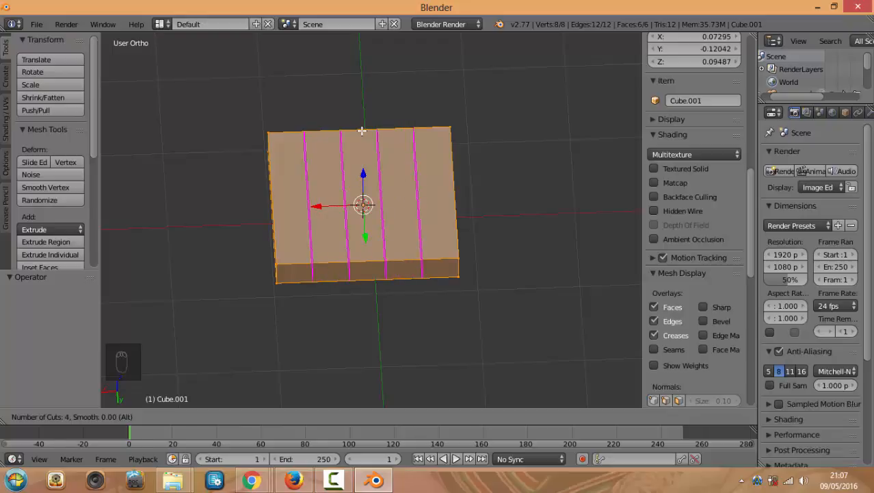
scroll(362, 129, down, 2)
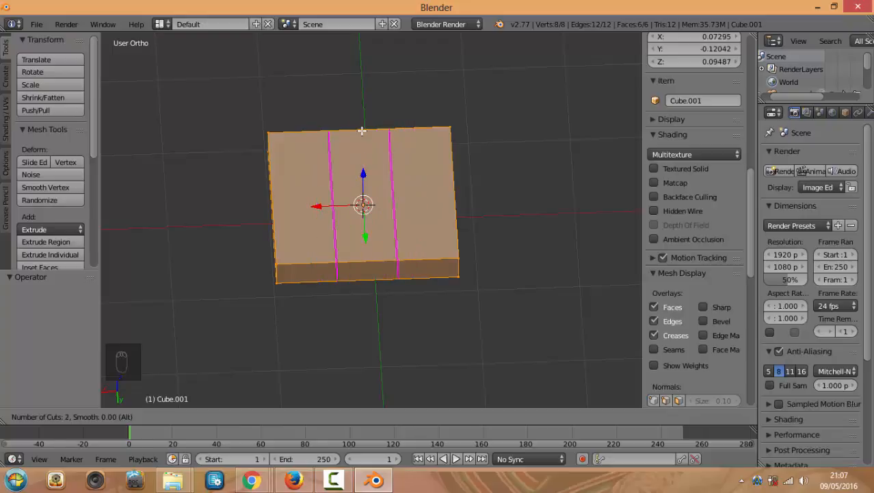
click(362, 130)
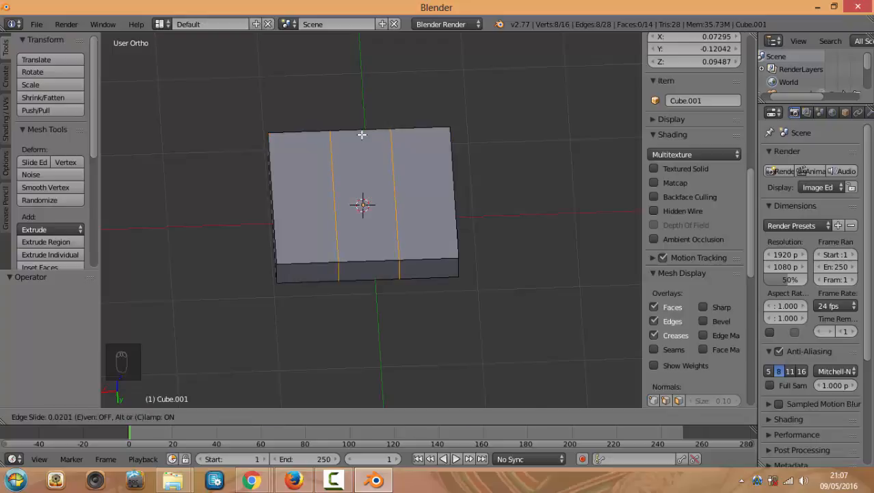
key(7)
right_click(381, 114)
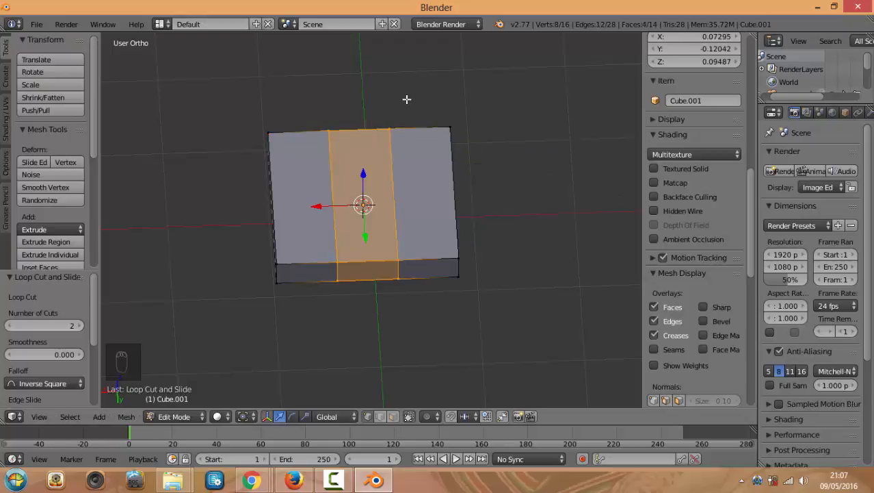
Check the cuts from the top view and switch to edge select mode
key(KP_7)
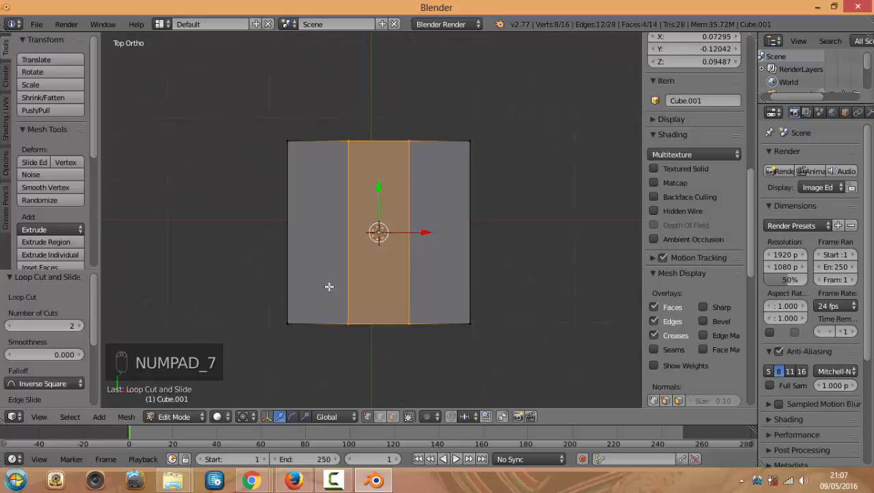
middle_drag(423, 291, 450, 298)
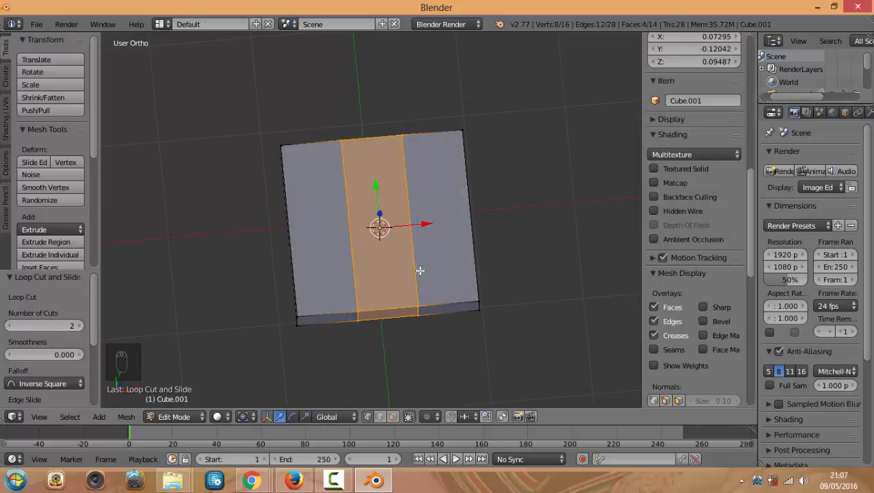
key(KP_7)
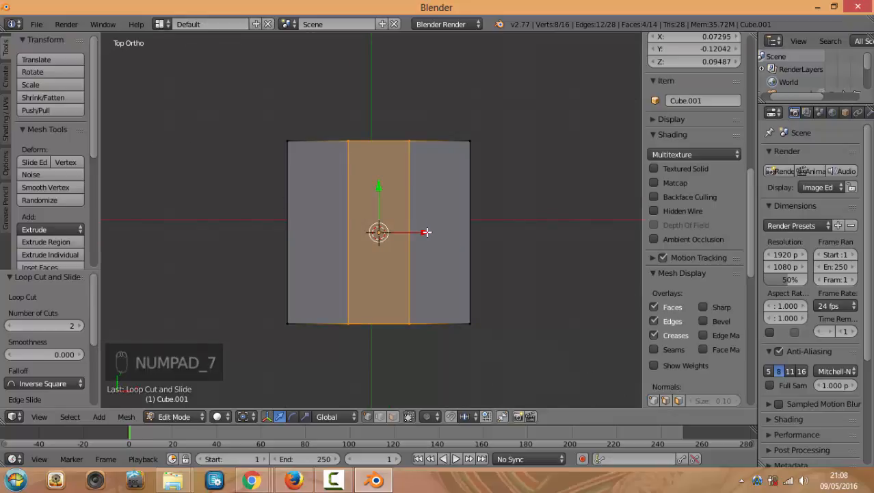
click(381, 417)
middle_drag(461, 350, 419, 285)
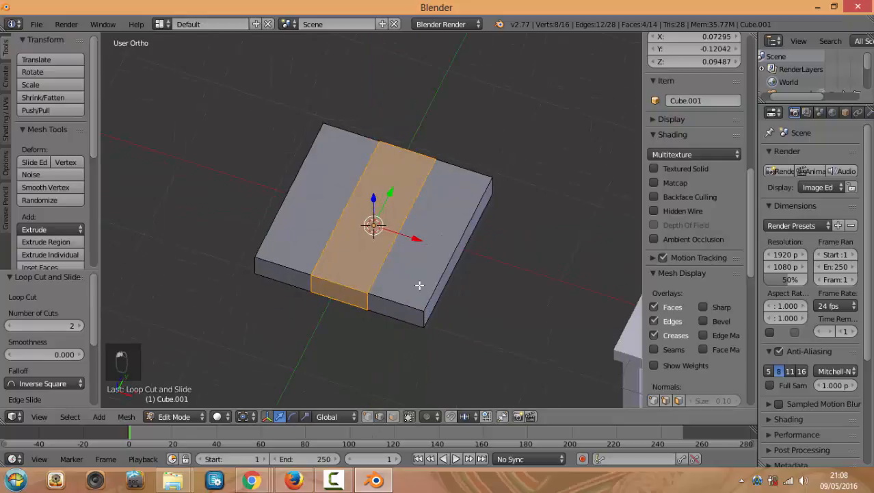
Select the left edge loop and move it to X -0.426 near the left side
key(a)
alt+right_click(338, 216)
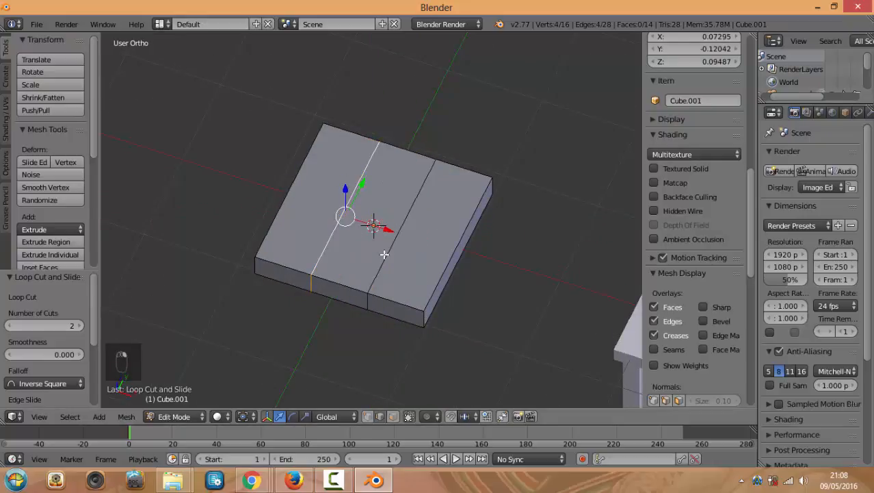
scroll(320, 324, up, 3)
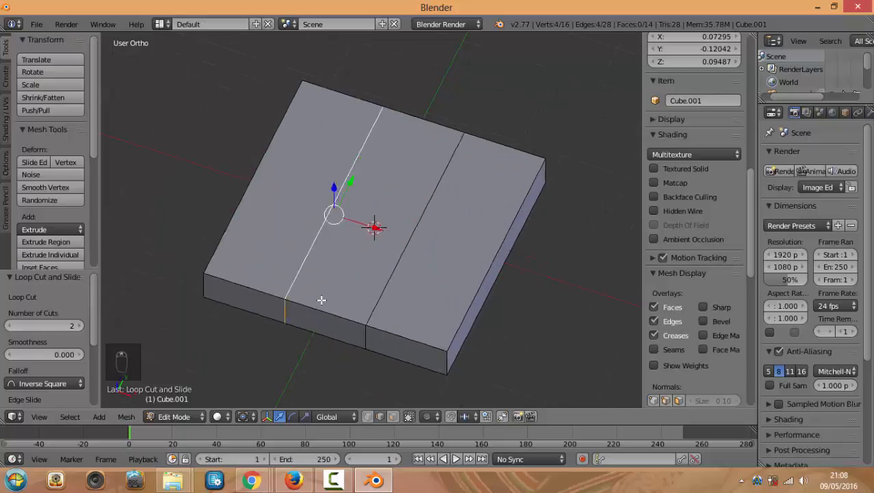
right_click(316, 226)
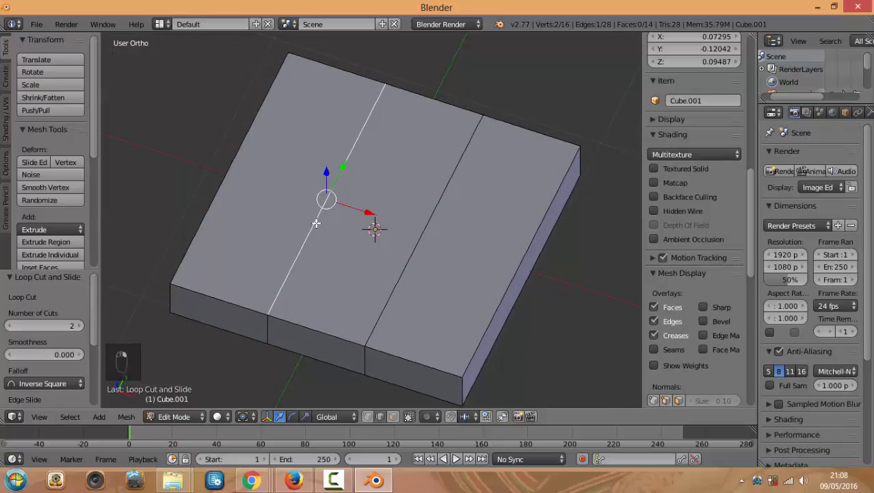
alt+right_click(315, 223)
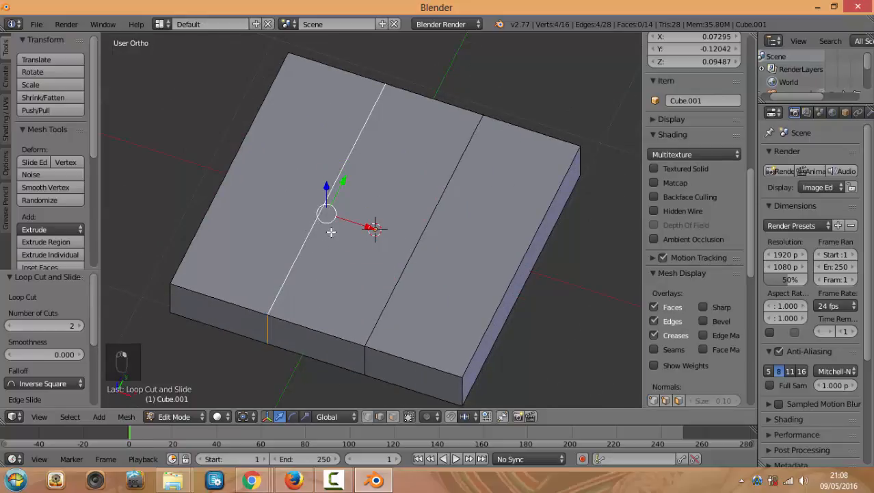
middle_drag(311, 228, 169, 184)
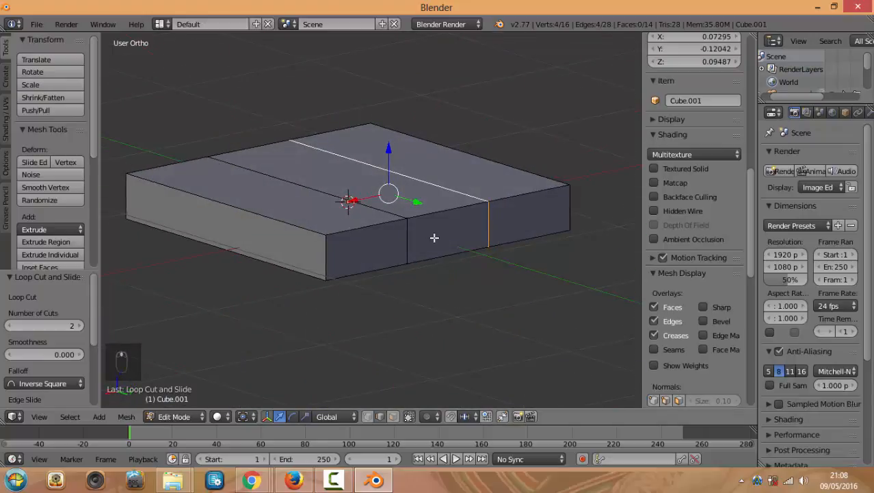
middle_drag(433, 238, 351, 252)
key(KP_7)
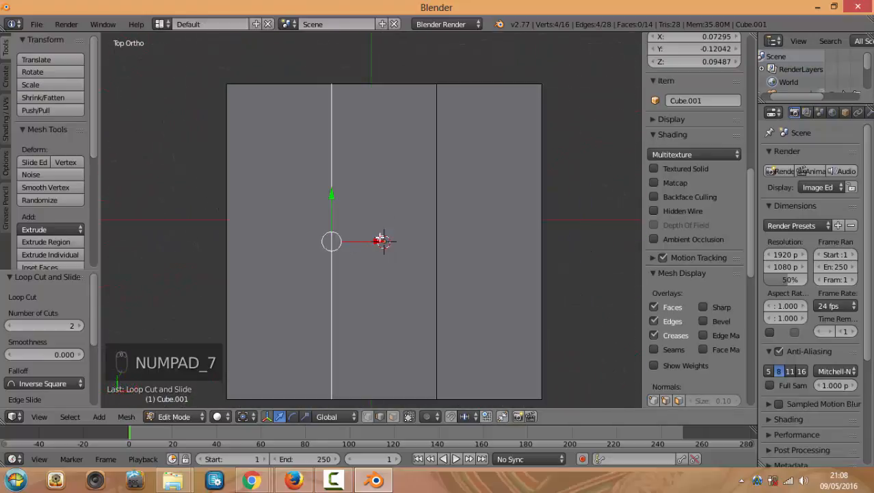
drag(381, 240, 305, 239)
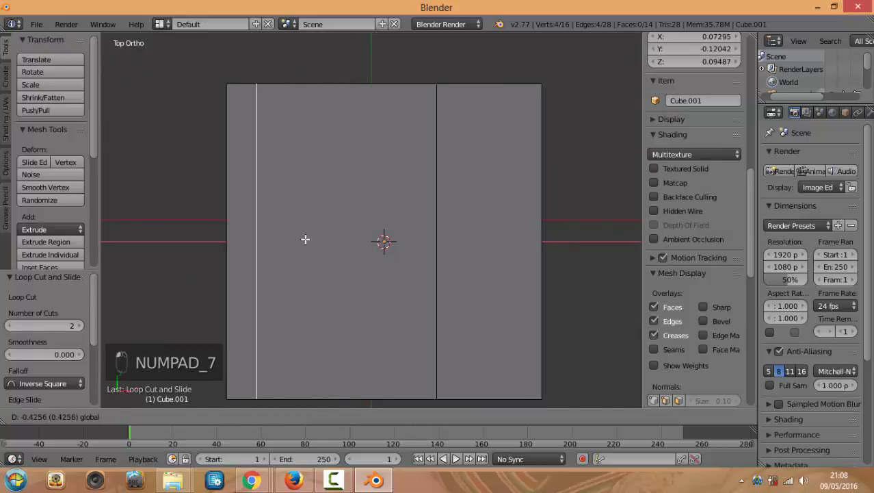
Select the right edge loop and move it to X 0.476 near the right side
middle_drag(308, 254, 357, 242)
right_click(436, 199)
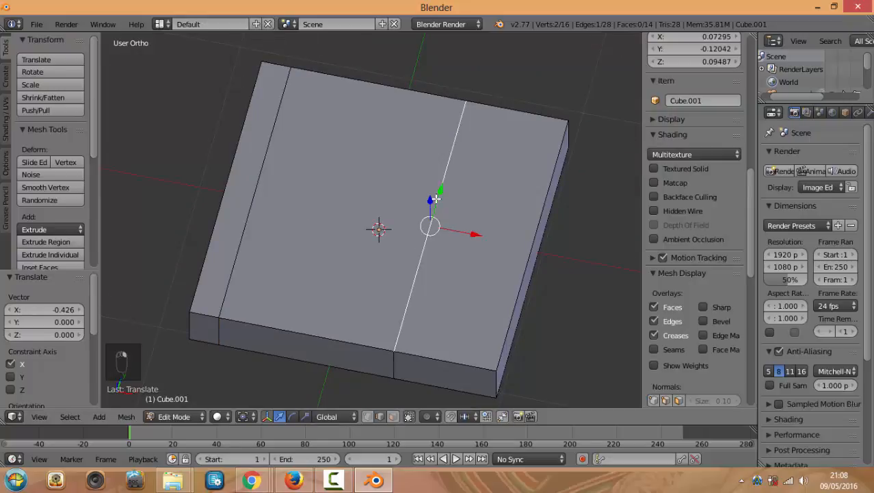
alt+right_click(425, 244)
drag(470, 246, 544, 262)
middle_drag(544, 262, 370, 275)
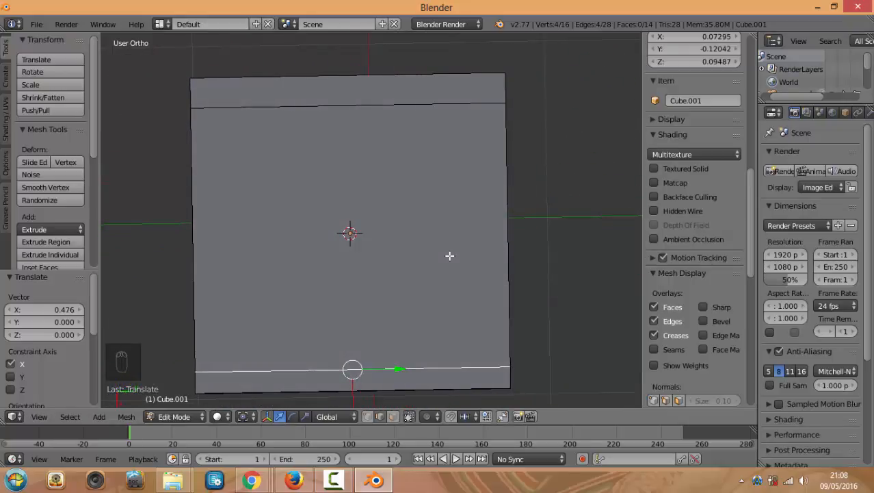
key(KP_7)
key(ctrl+r)
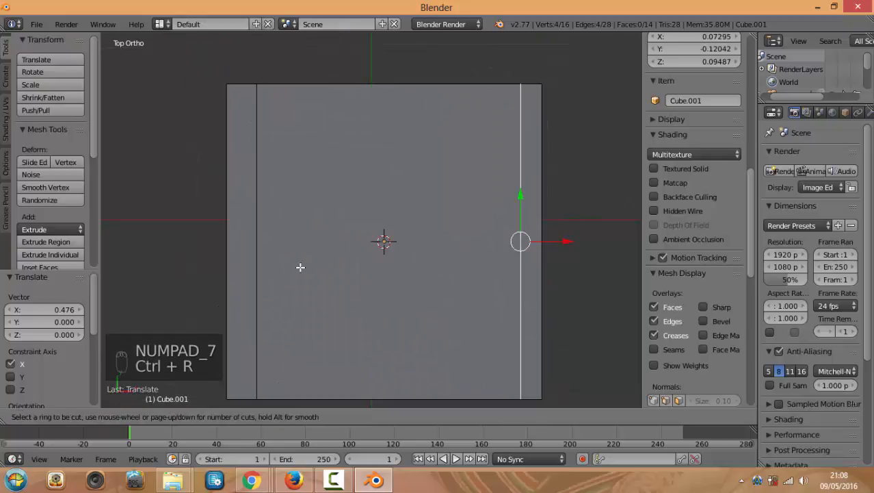
Add two loop cuts across the box and slide them toward the back edge
scroll(273, 257, up, 1)
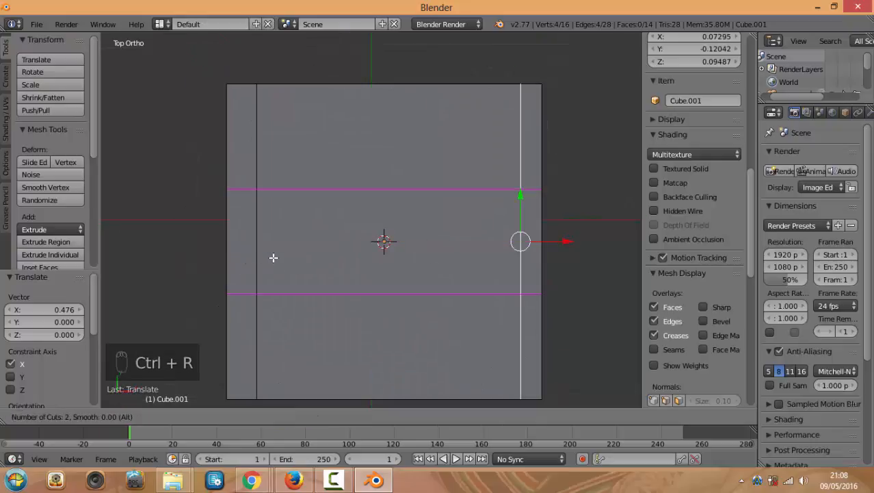
click(273, 258)
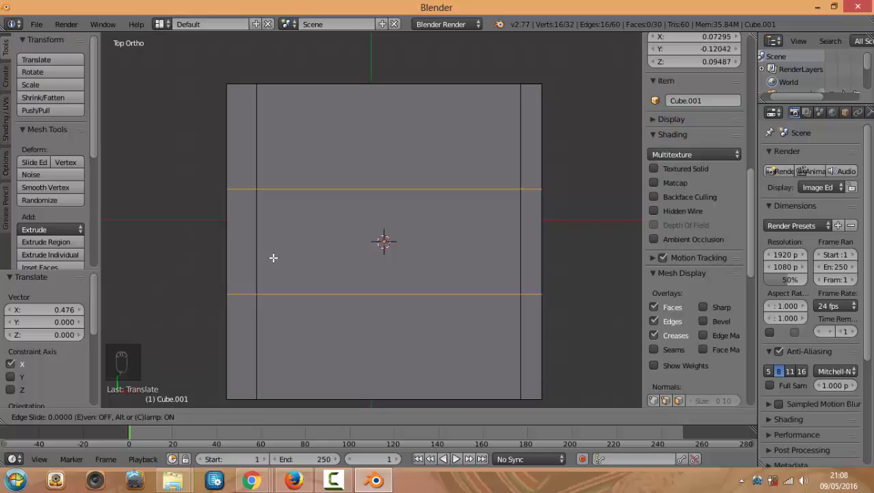
click(273, 257)
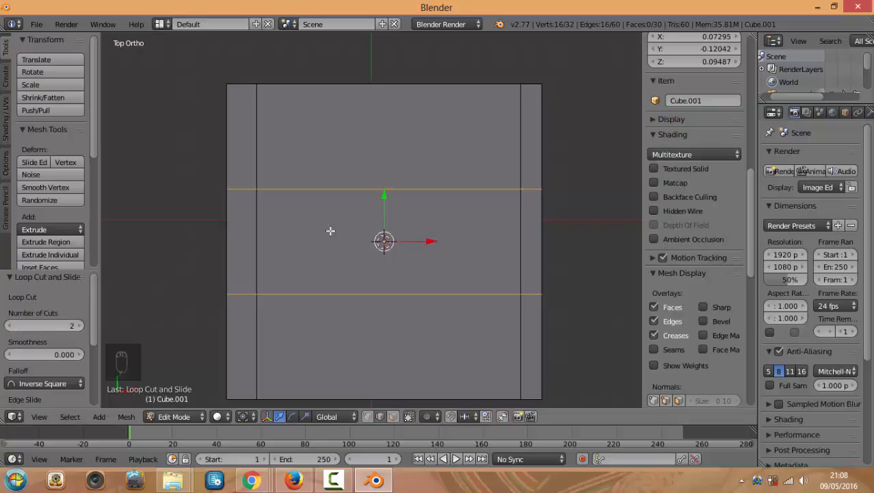
drag(384, 196, 397, 117)
Select the middle edge loop and move it -0.924 along Y near the front edge
right_click(463, 215)
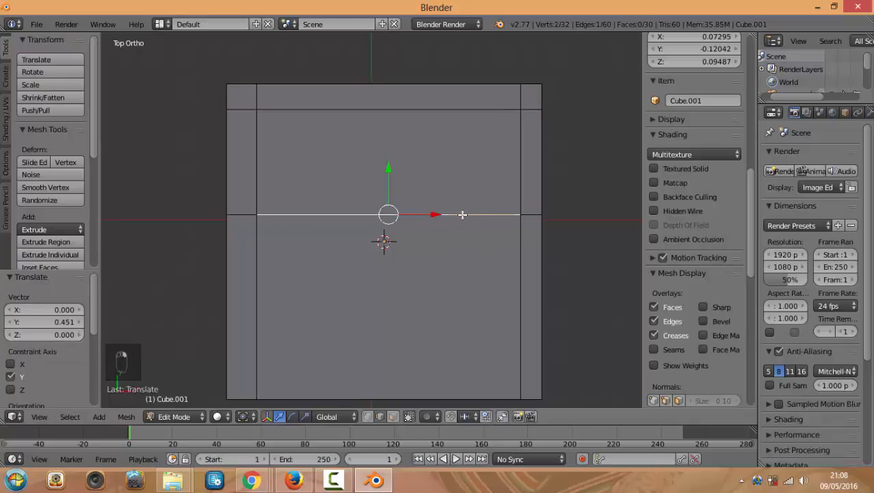
middle_drag(475, 244, 418, 277)
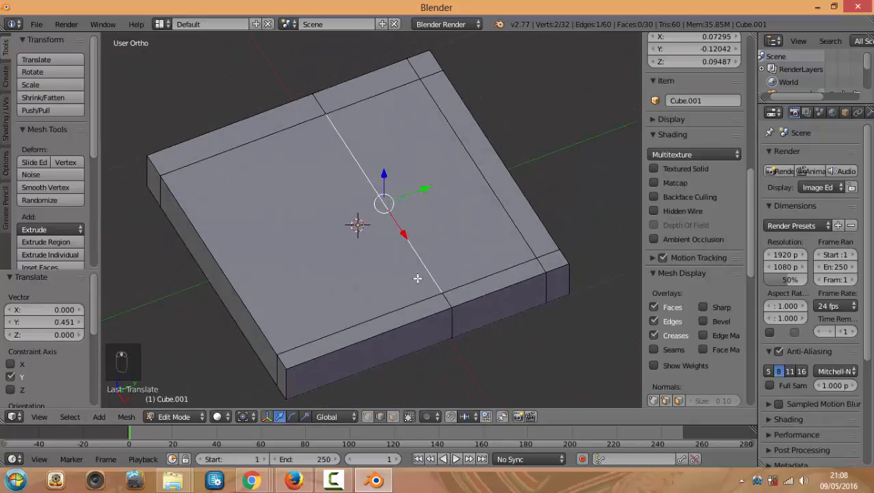
alt+right_click(421, 258)
key(KP_7)
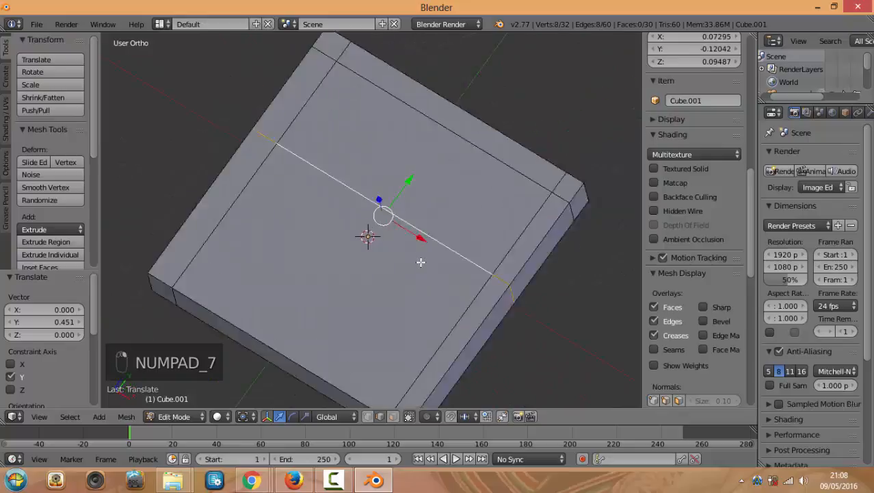
drag(382, 171, 369, 331)
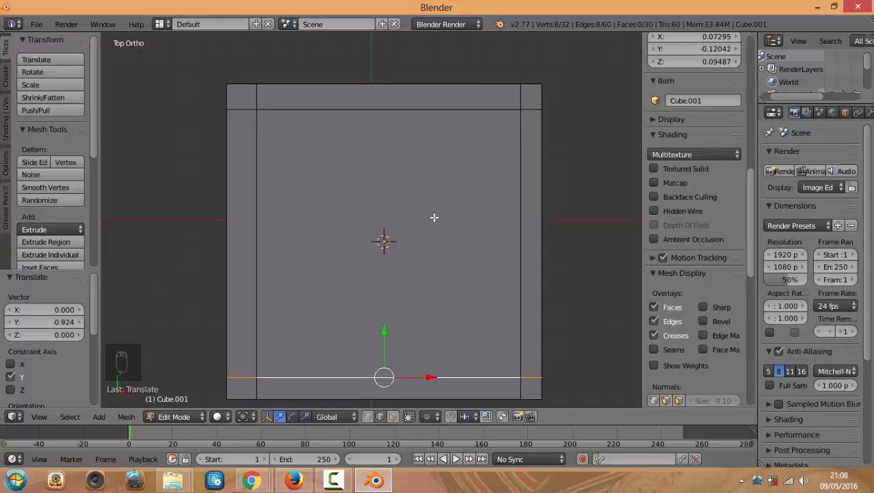
Nudge the left edge loop slightly further left
alt+right_click(260, 98)
middle_drag(284, 254, 297, 219)
key(KP_7)
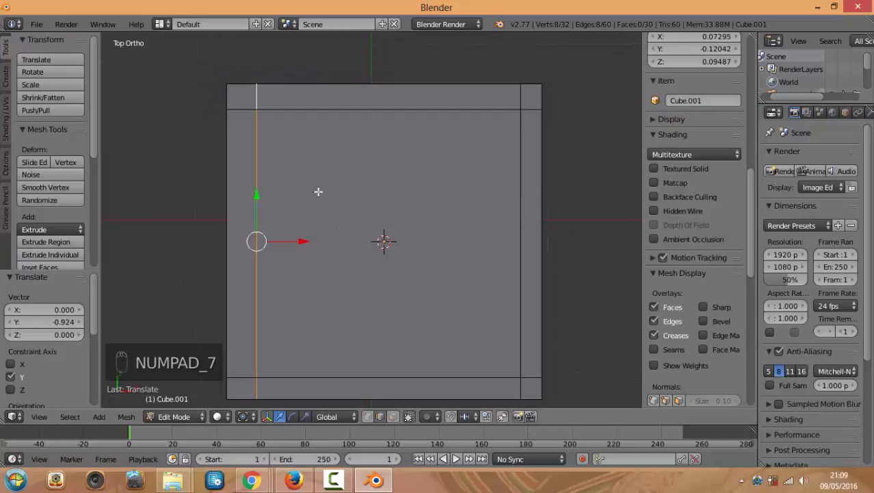
drag(294, 240, 292, 243)
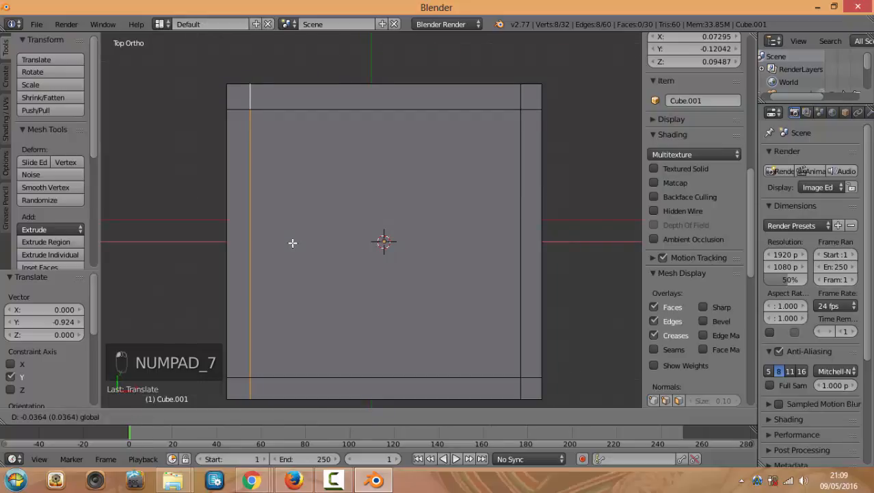
click(293, 242)
middle_drag(414, 246, 444, 268)
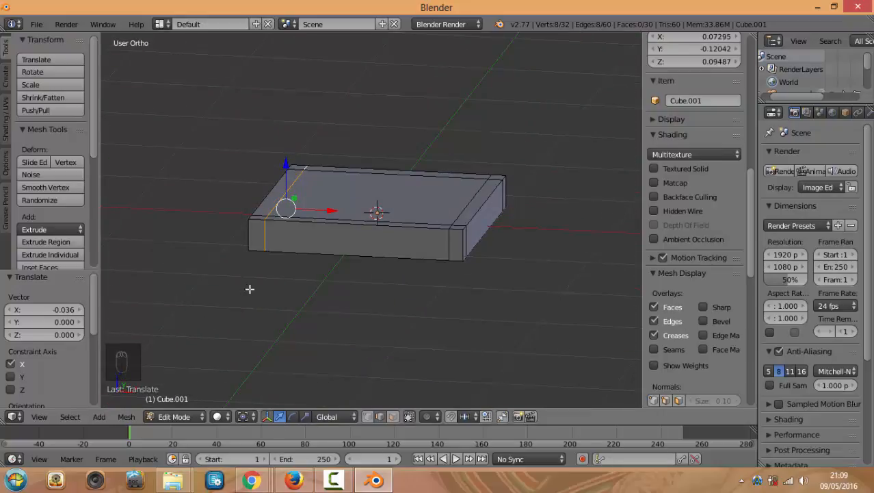
In face select mode, extrude the first corner square downward into a leg
middle_drag(250, 288, 283, 289)
click(392, 416)
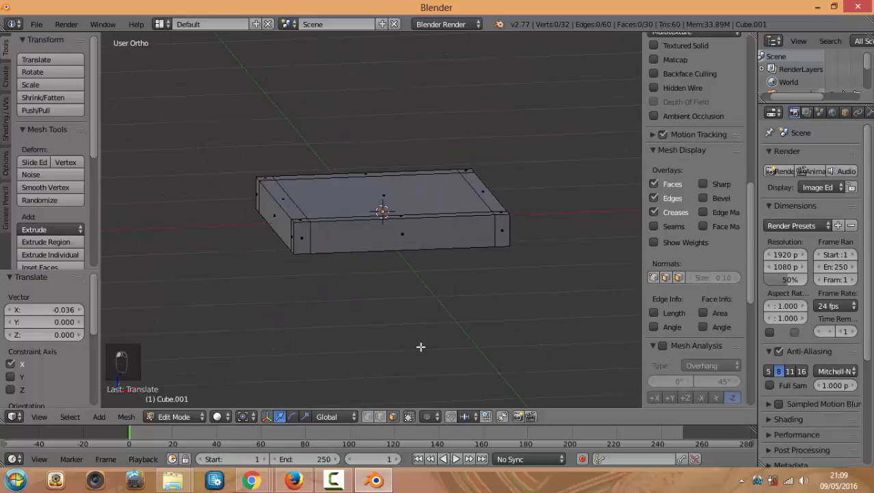
middle_drag(396, 329, 312, 273)
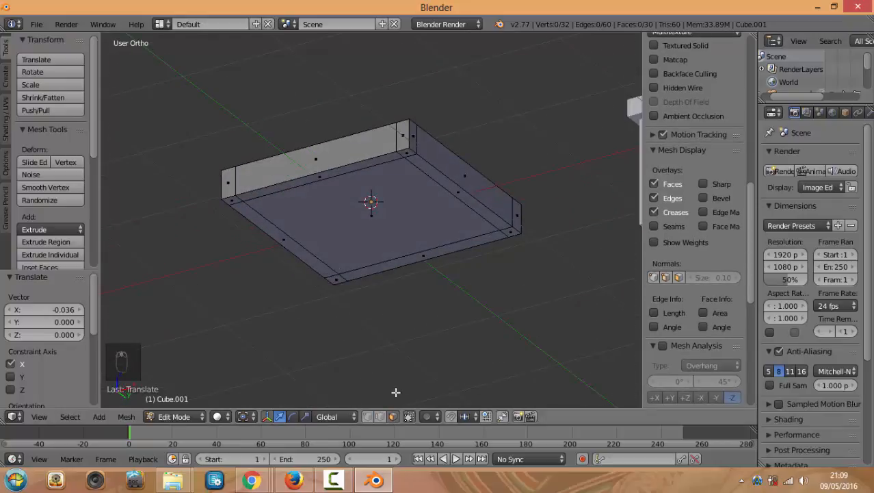
scroll(387, 425, up, 1)
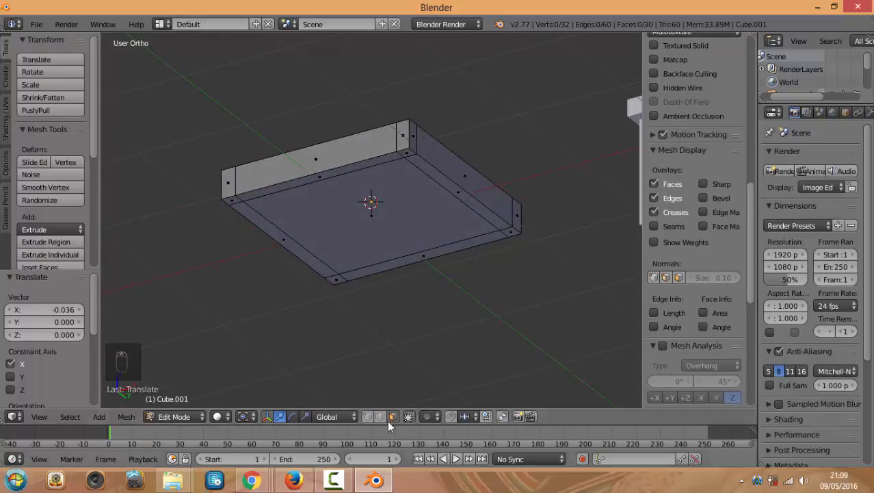
click(240, 205)
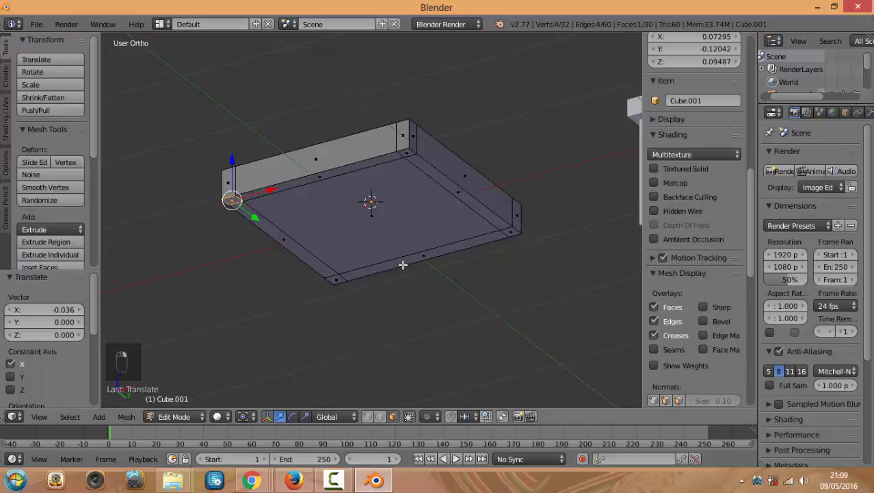
key(KP_1)
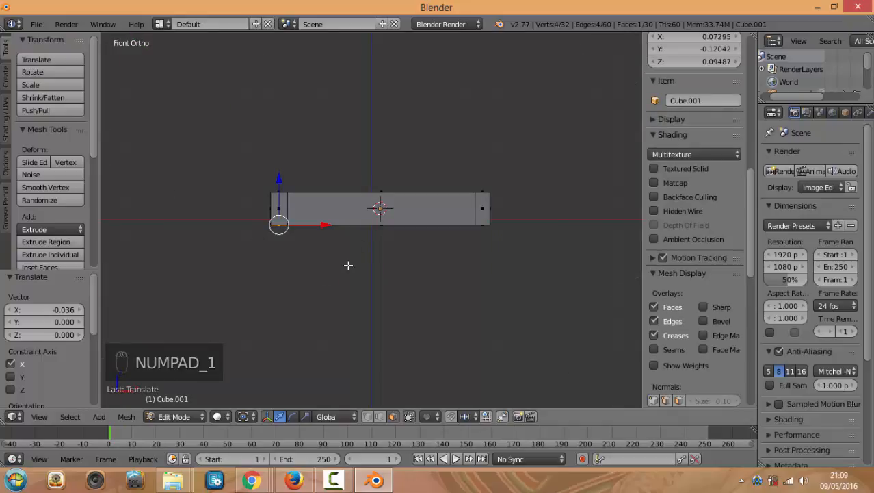
key(e)
click(338, 373)
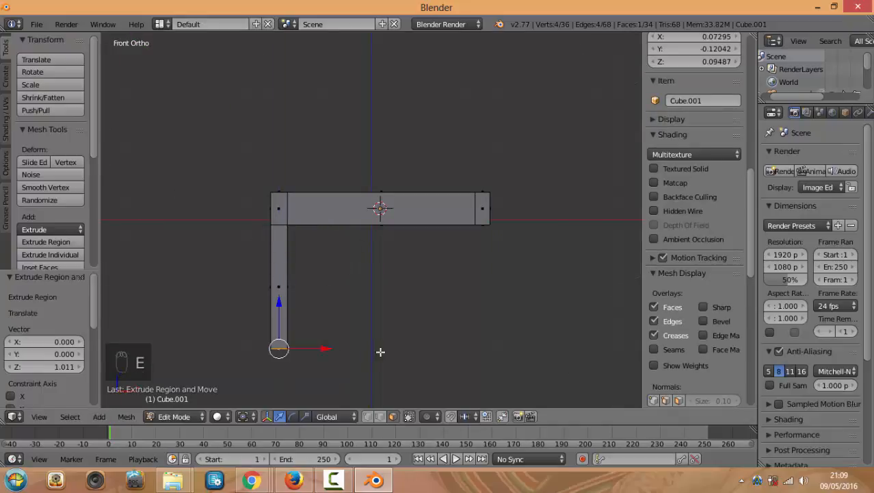
middle_drag(380, 351, 338, 346)
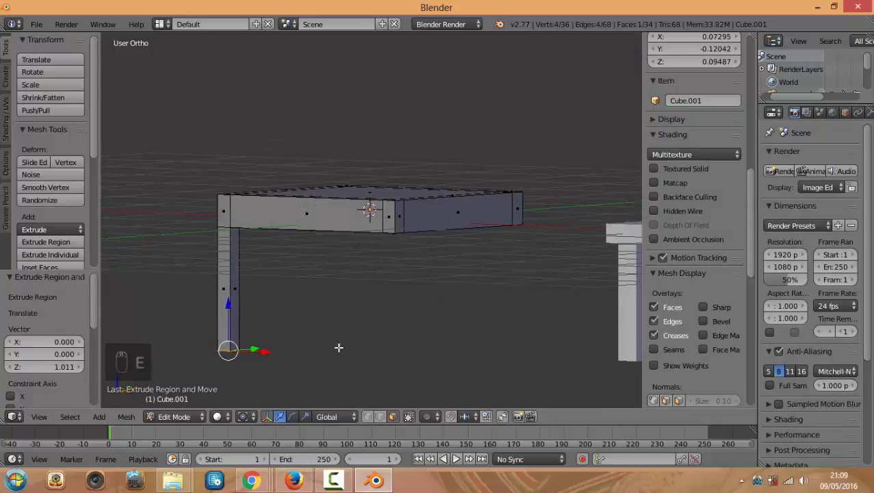
Extrude a second corner square downward into a matching leg
key(KP_1)
middle_drag(379, 325, 428, 330)
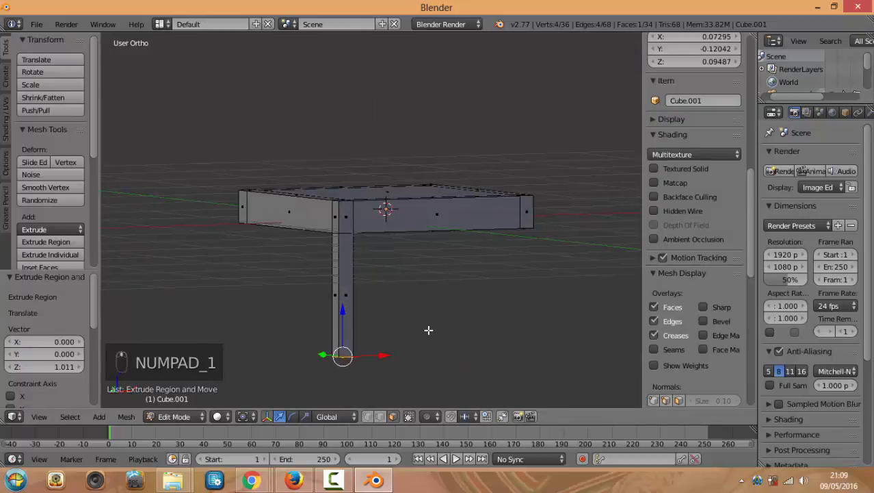
middle_drag(253, 258, 240, 228)
right_click(249, 240)
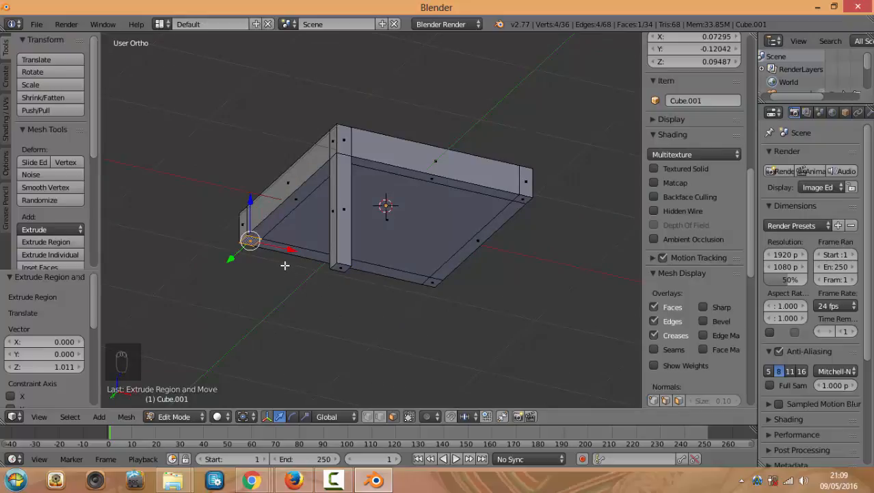
key(KP_1)
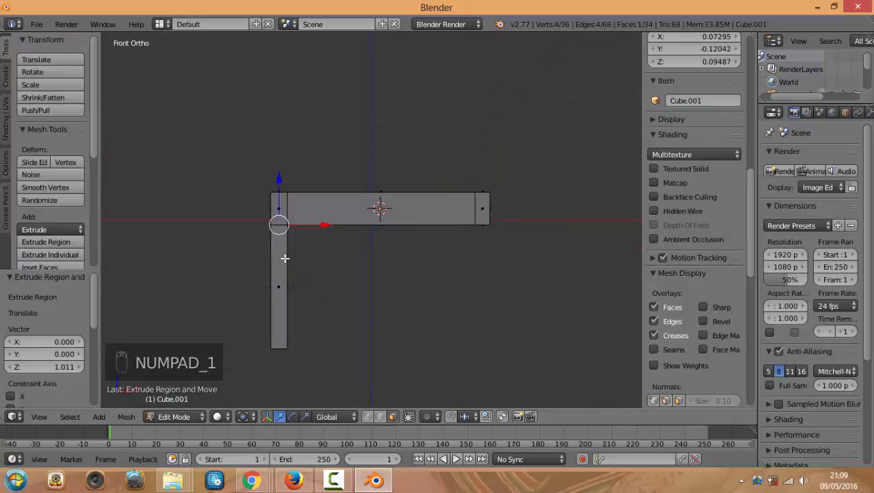
key(e)
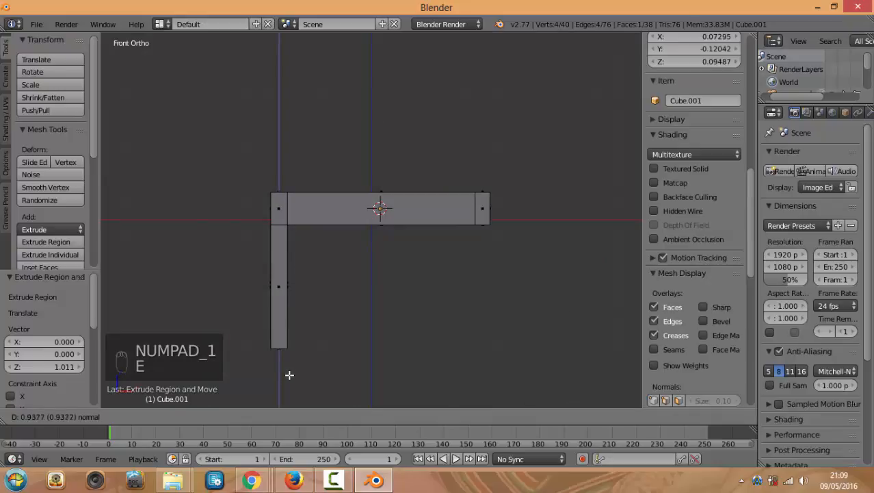
click(287, 380)
middle_drag(275, 328, 340, 326)
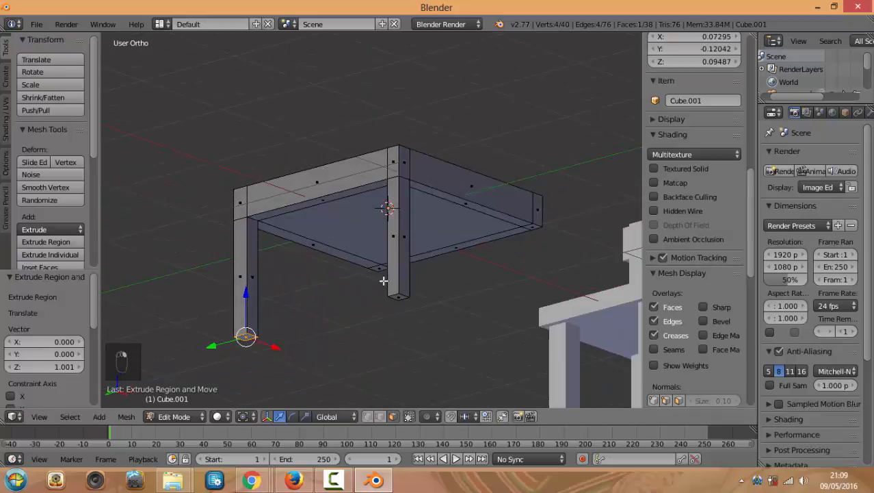
Extrude the remaining two corner squares downward together into the last two legs
right_click(381, 265)
middle_drag(369, 293, 383, 318)
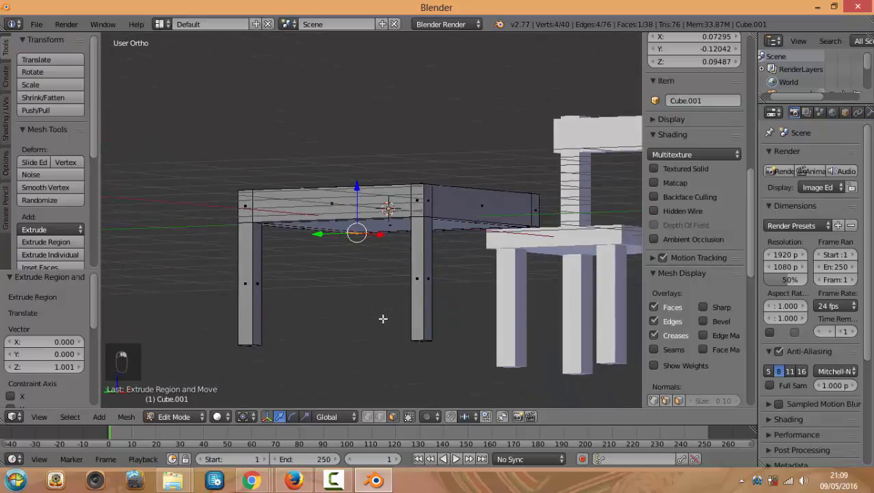
key(KP_1)
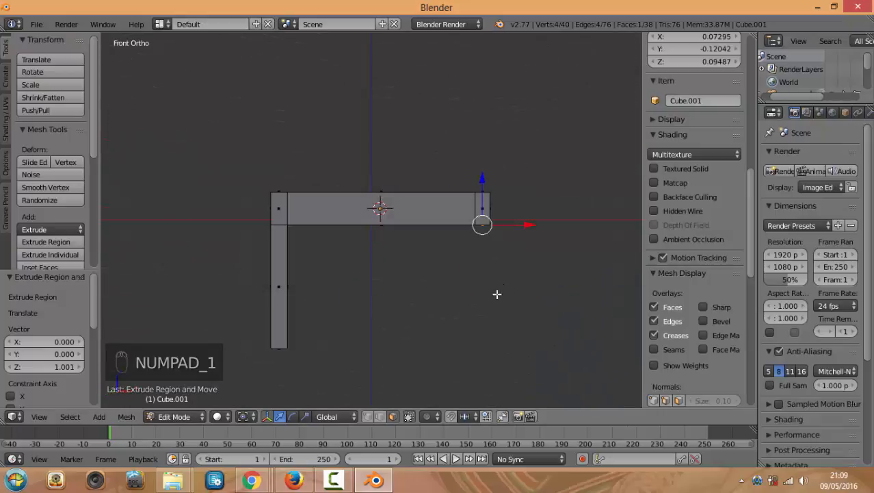
middle_drag(496, 294, 500, 229)
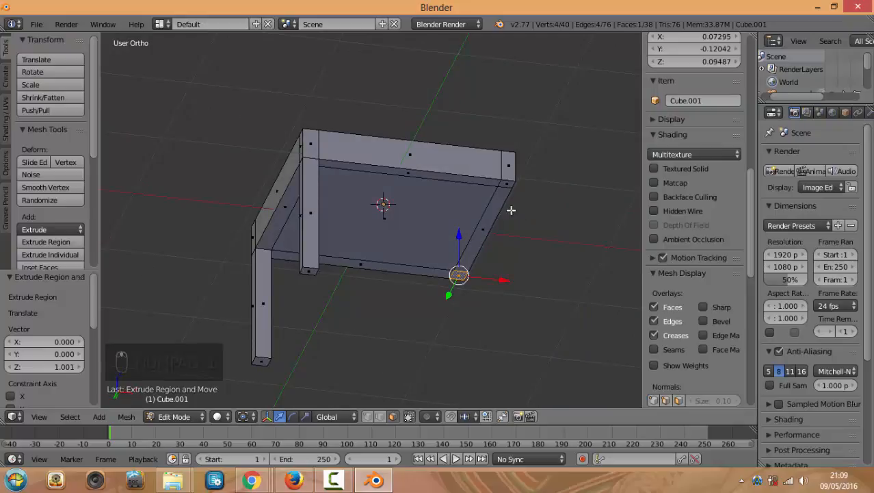
shift+right_click(507, 183)
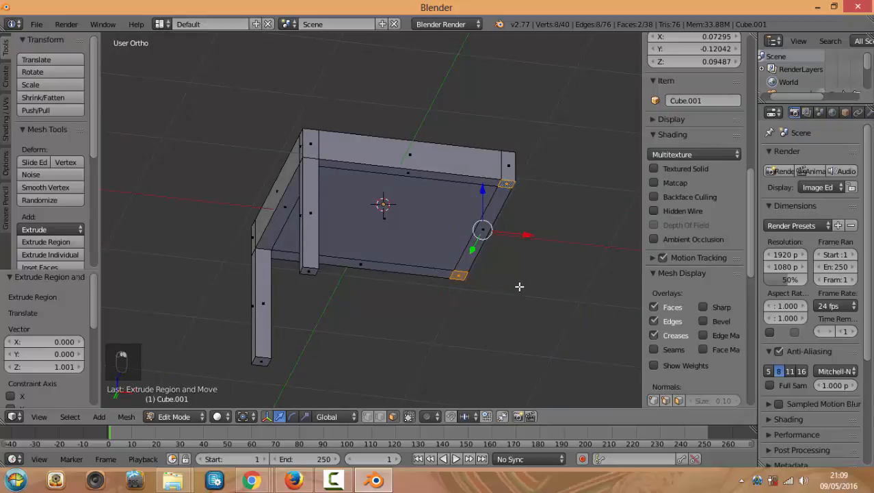
key(KP_1)
key(e)
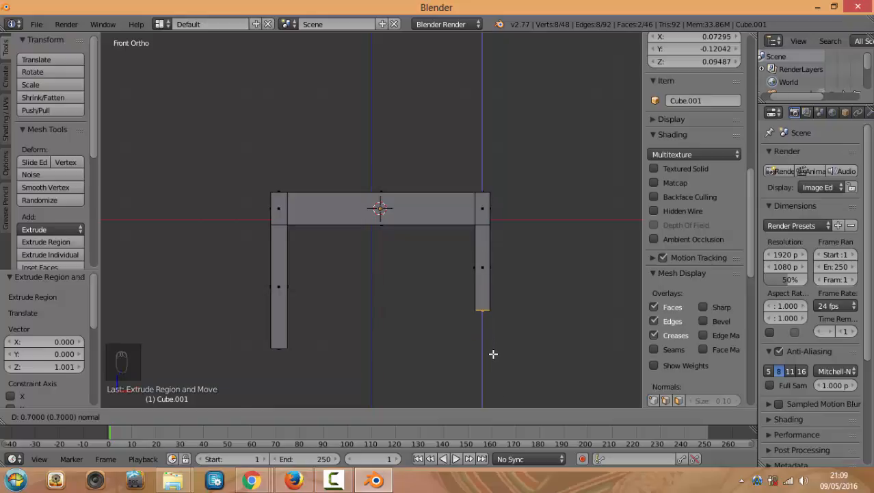
click(491, 392)
middle_drag(491, 393, 477, 315)
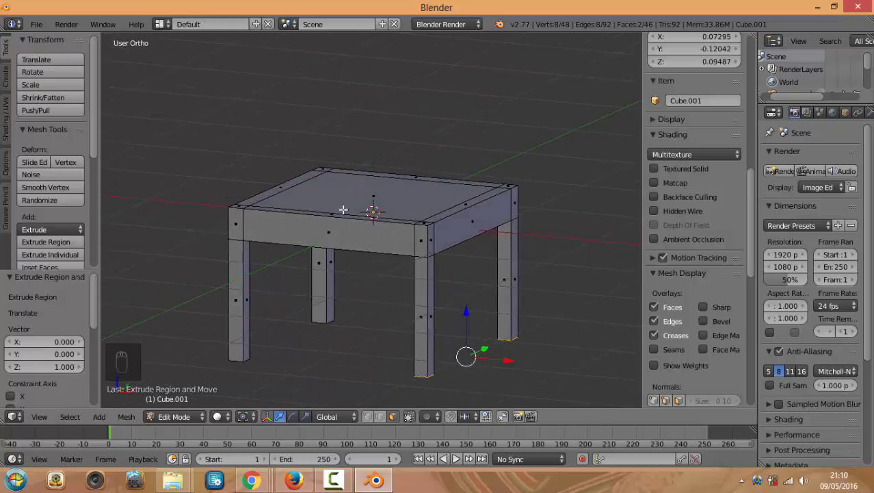
right_click(377, 202)
middle_drag(279, 204, 318, 227)
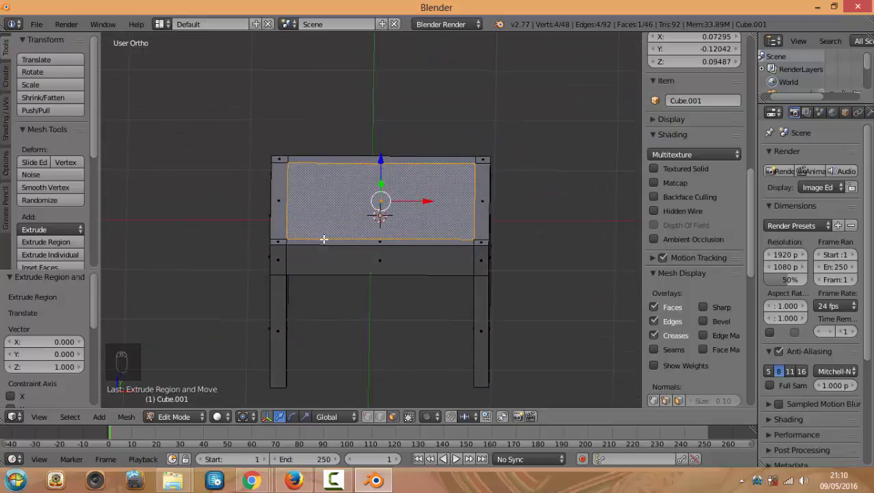
middle_drag(368, 214, 409, 226)
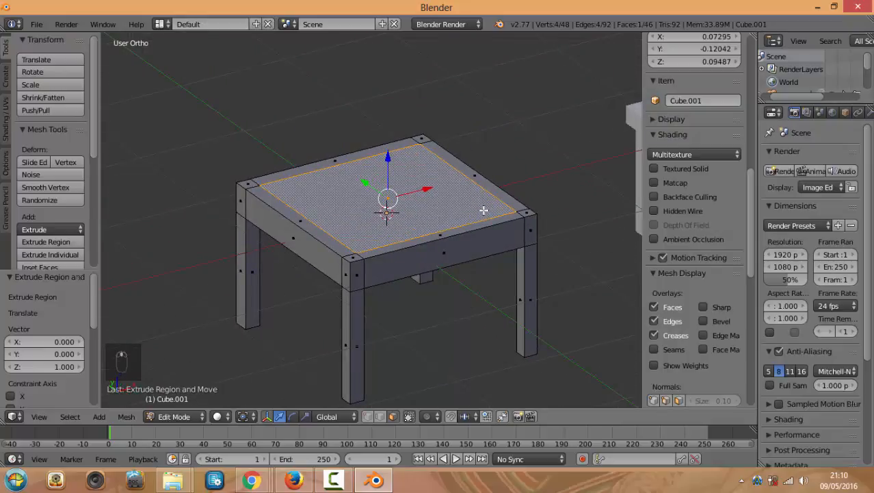
right_click(421, 136)
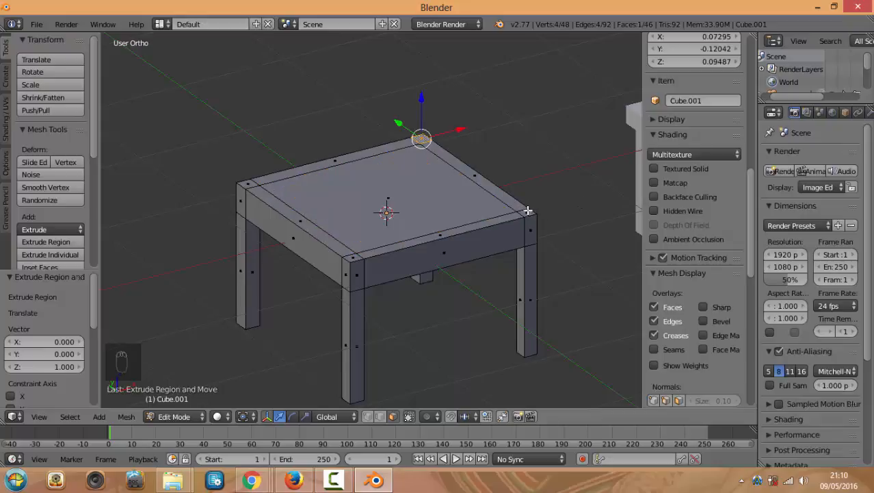
scroll(420, 179, down, 1)
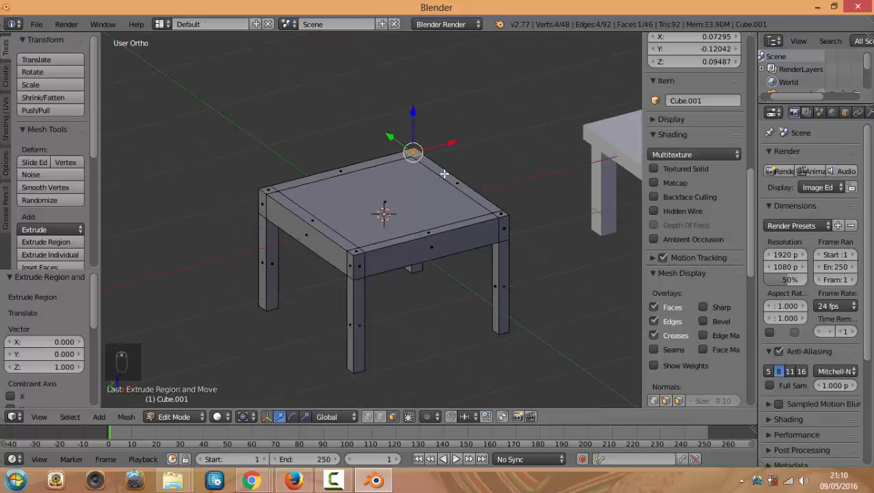
middle_drag(444, 174, 470, 173)
key(e)
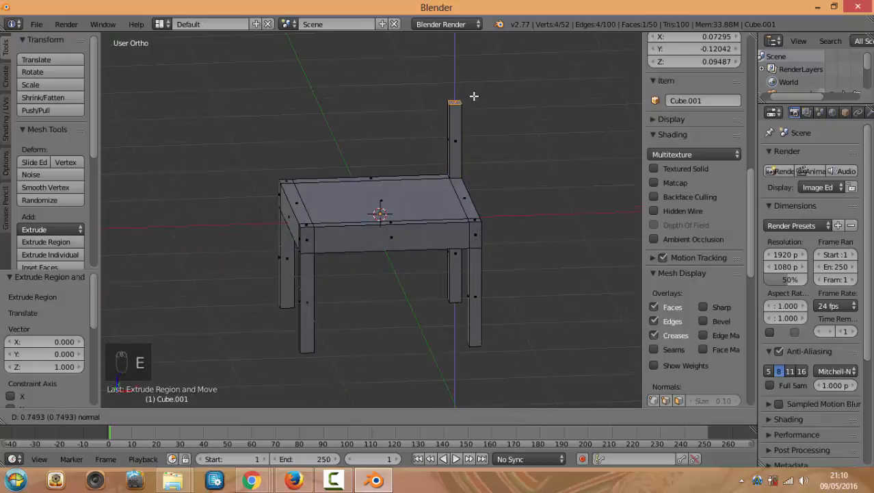
click(474, 111)
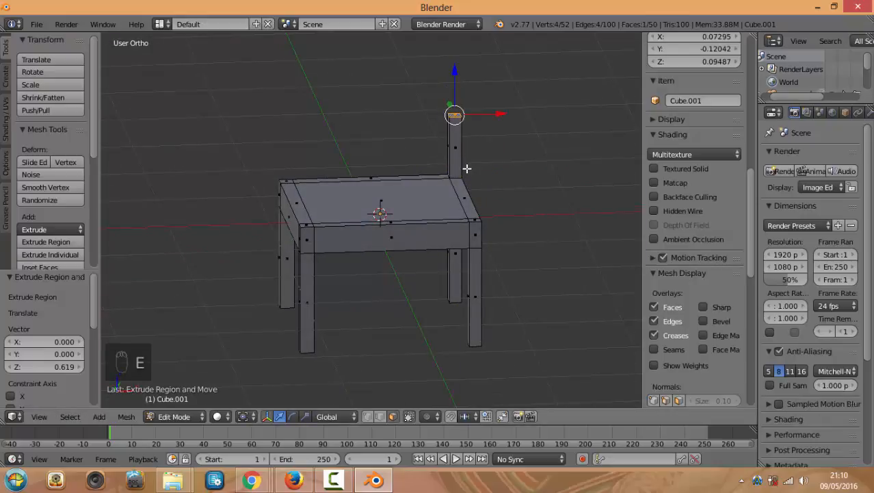
key(ctrl+z)
key(ctrl+z)
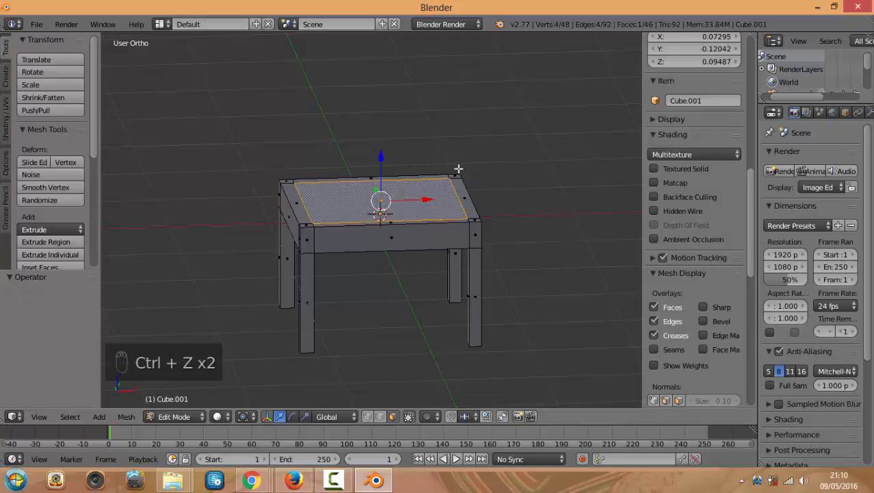
click(5, 74)
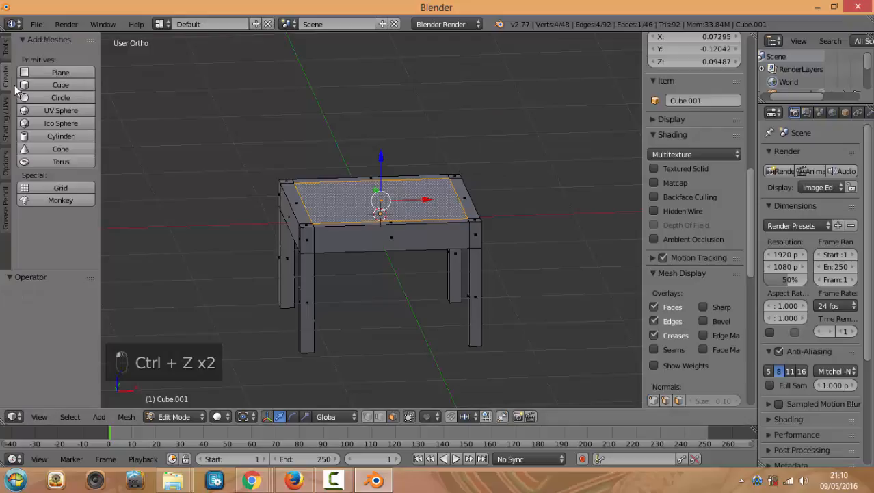
click(6, 120)
click(5, 163)
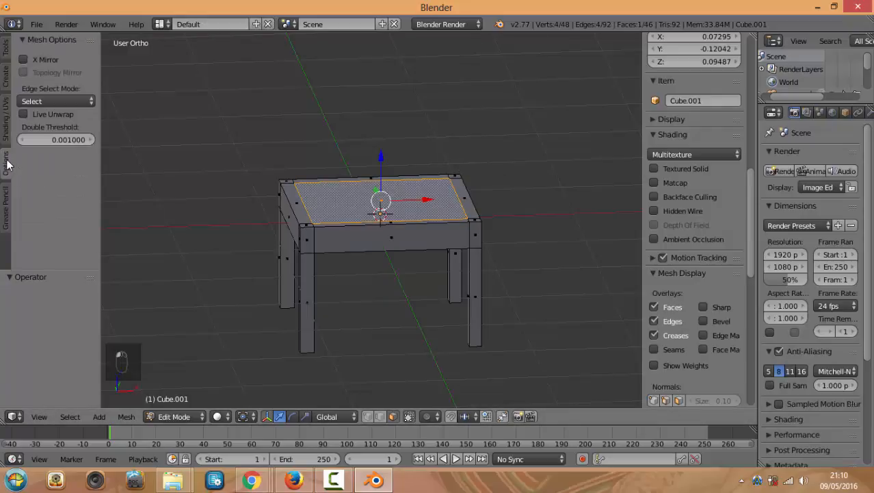
click(5, 50)
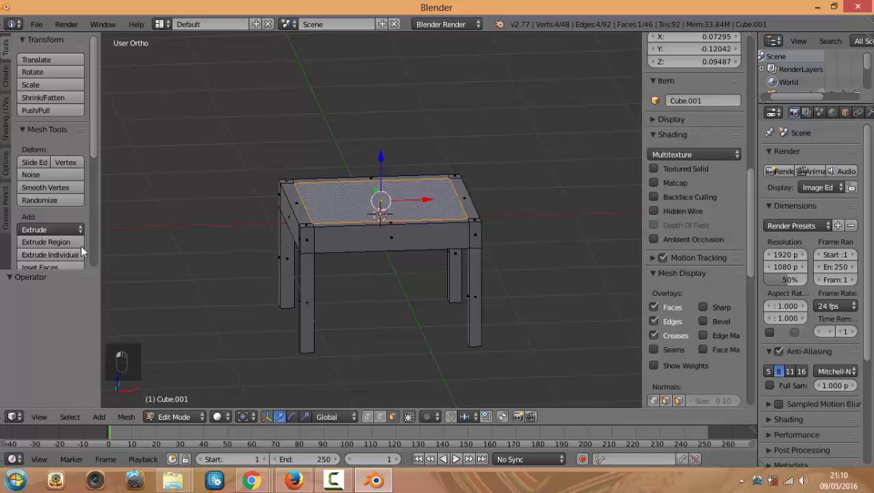
drag(80, 272, 80, 369)
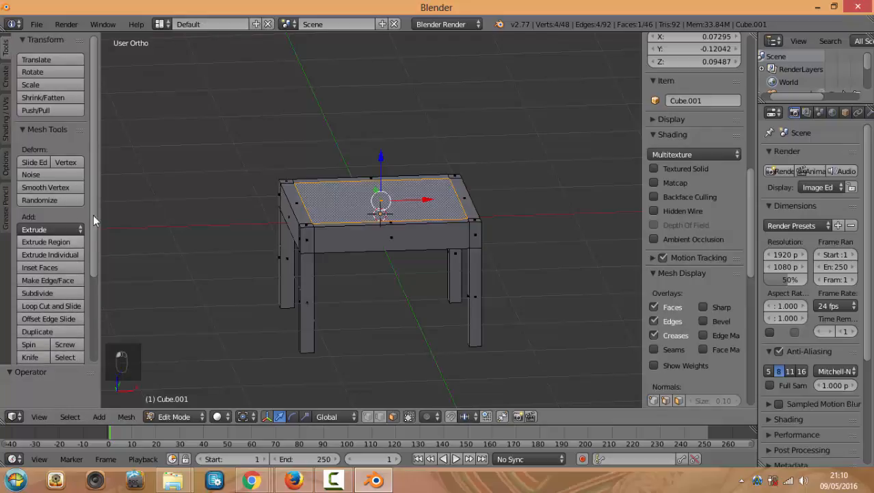
right_click(454, 177)
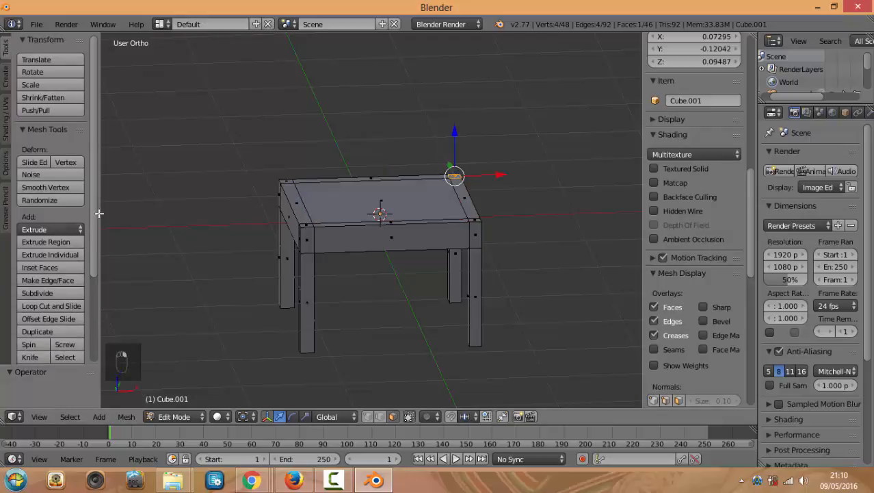
click(59, 230)
drag(455, 132, 459, 98)
key(ctrl+z)
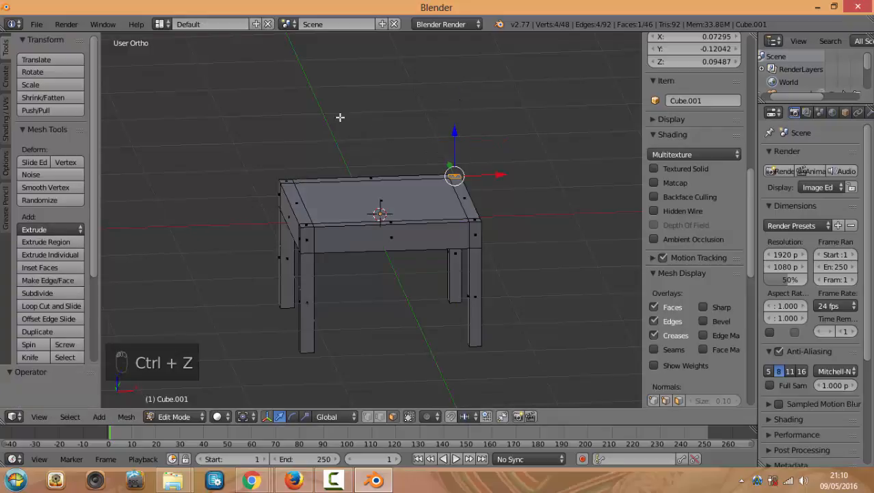
click(54, 228)
click(61, 247)
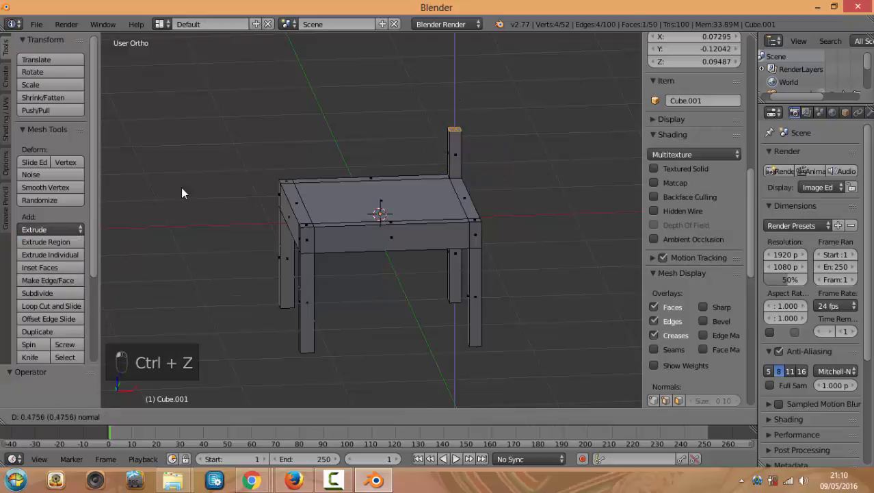
click(194, 167)
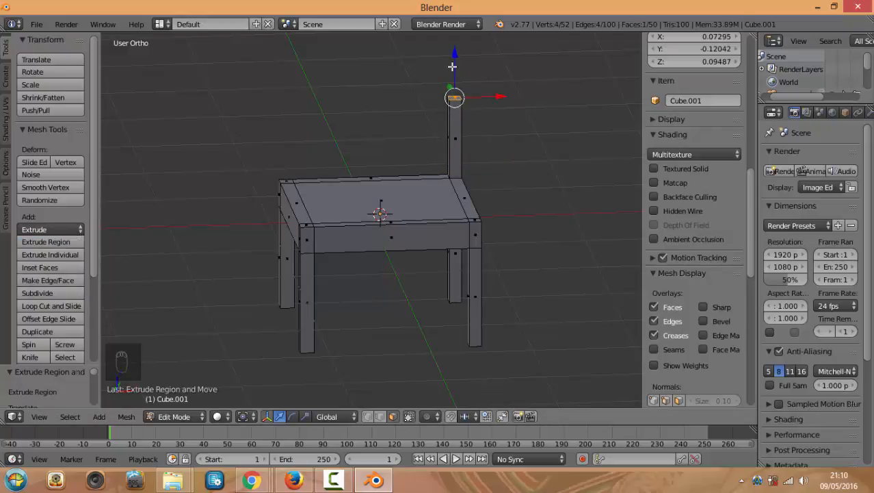
drag(454, 67, 455, 78)
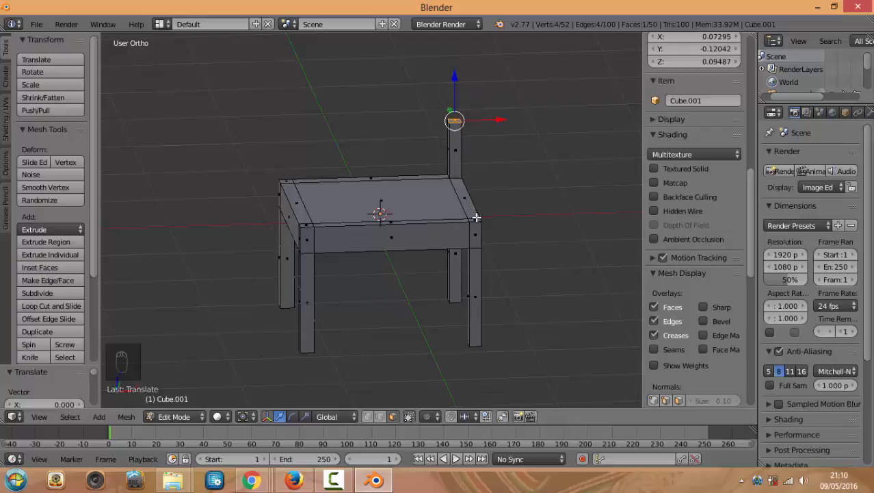
key(ctrl+z)
key(ctrl+z)
key(ctrl+z)
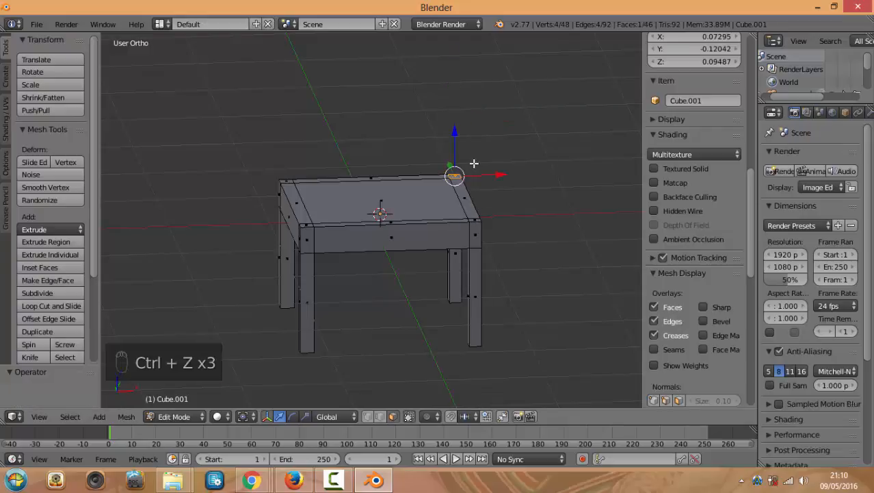
key(ctrl+z)
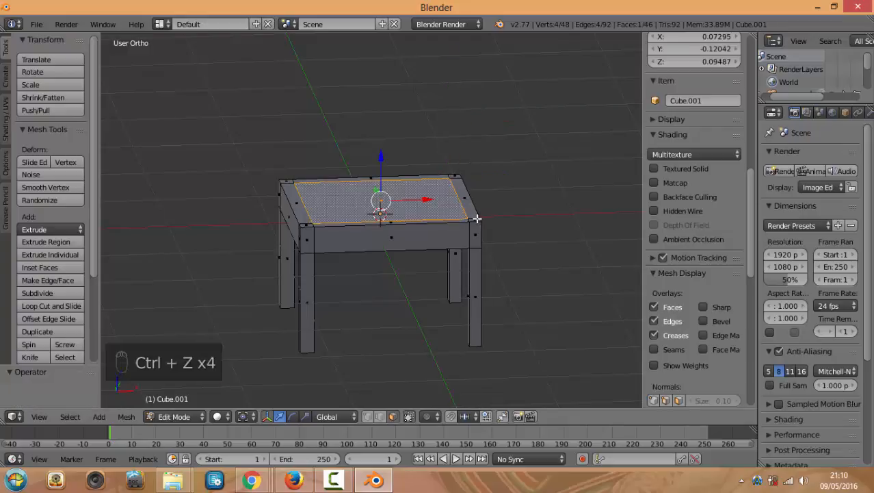
Select both rear seat corners and extrude them upward three times into tall posts
right_click(455, 175)
scroll(456, 183, up, 3)
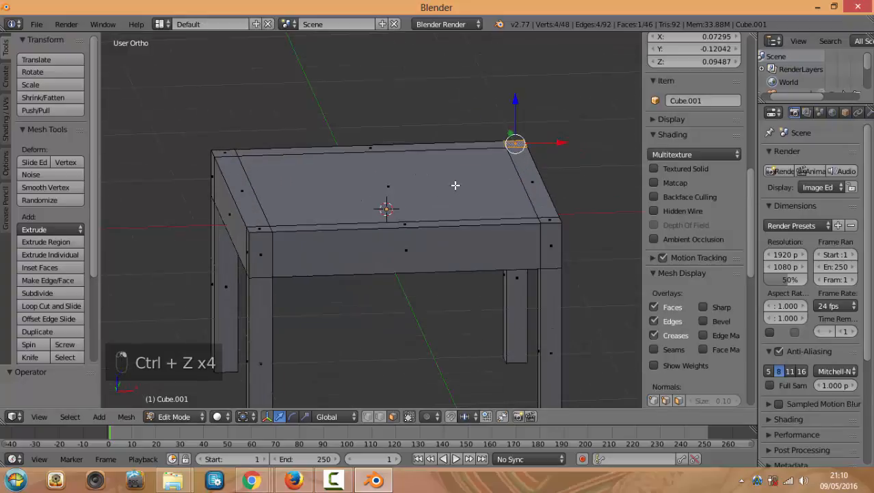
shift+right_click(551, 220)
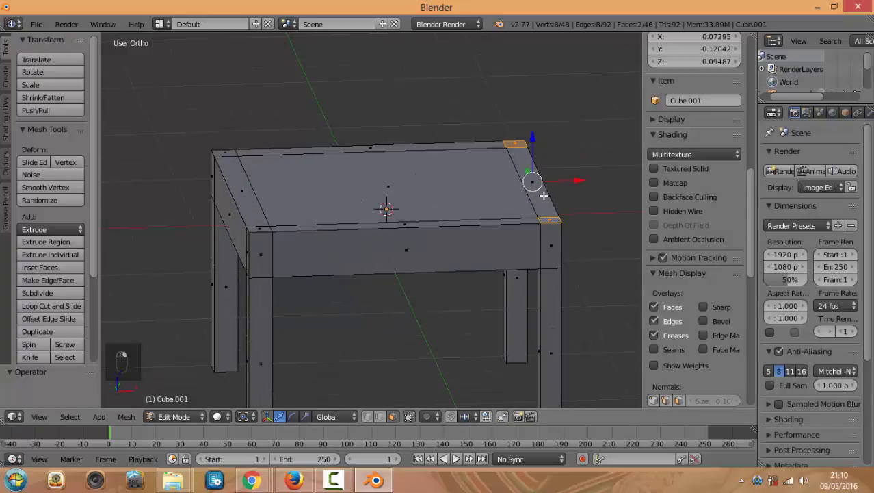
scroll(537, 194, down, 3)
key(e)
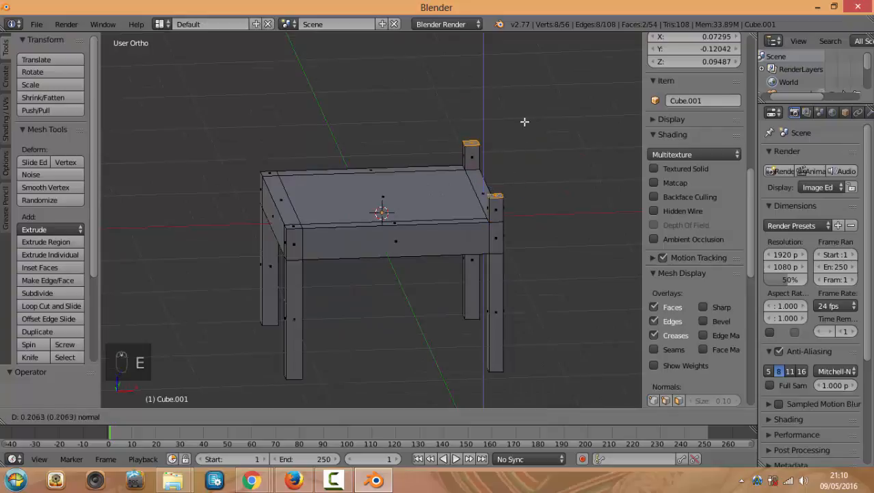
click(523, 86)
middle_drag(523, 86, 484, 128)
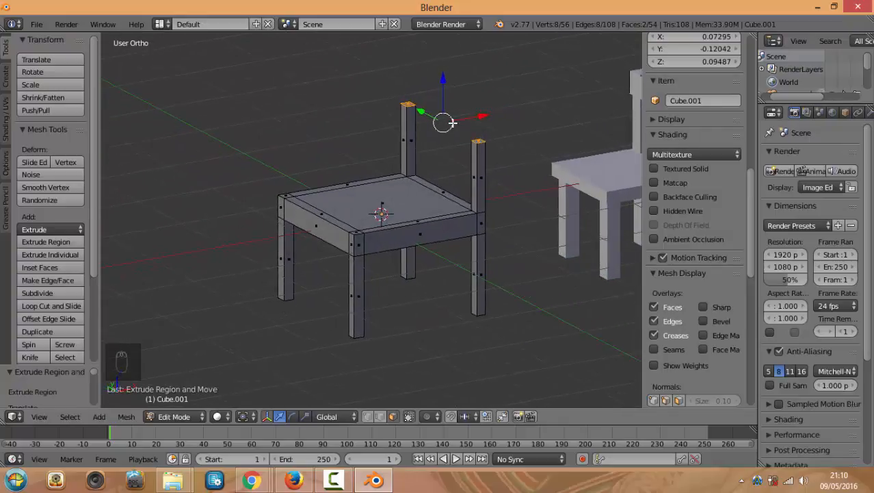
key(e)
click(460, 89)
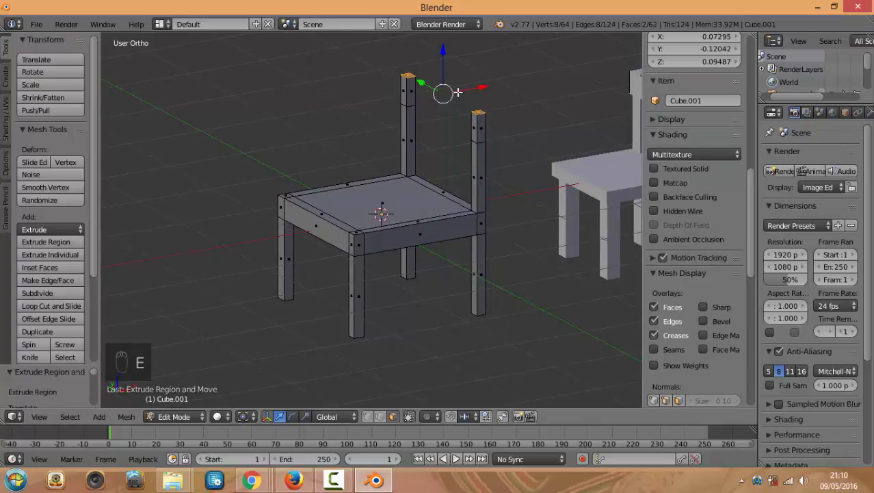
key(e)
click(463, 72)
Select a side face of the left post and inspect the post tops from behind
middle_drag(408, 103, 557, 142)
right_click(398, 82)
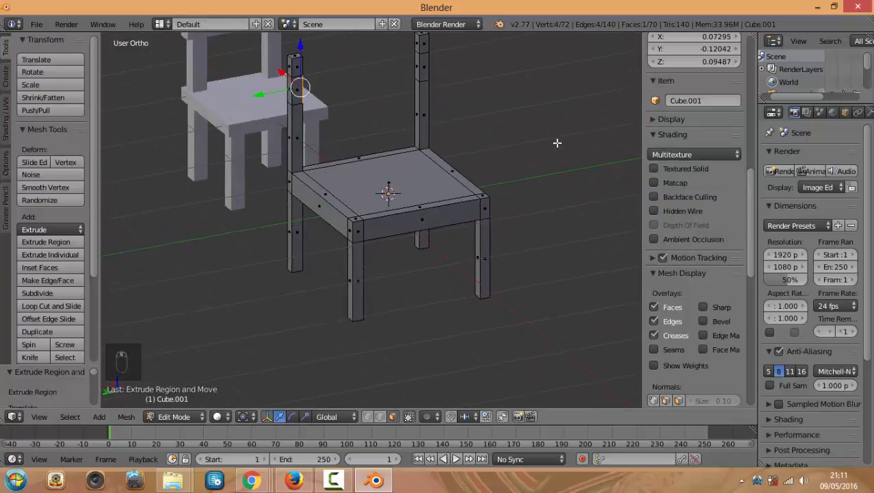
middle_drag(405, 145, 333, 174)
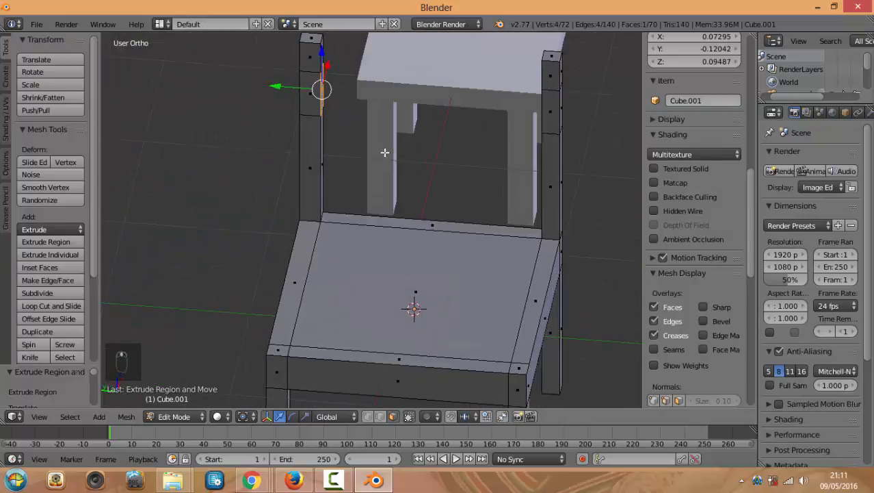
middle_drag(385, 153, 367, 149)
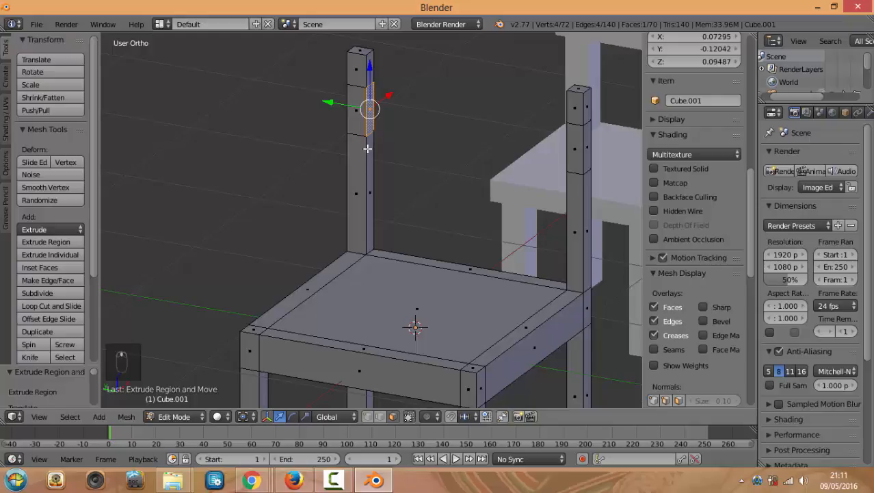
scroll(386, 126, up, 2)
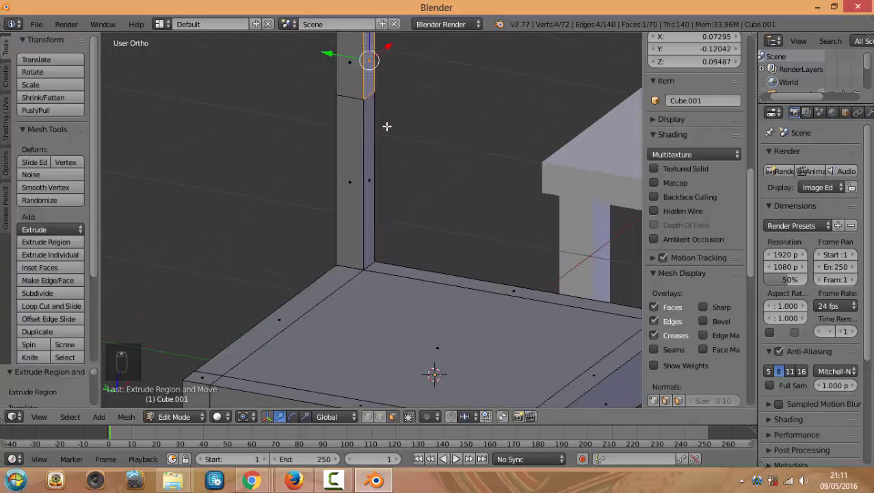
shift+scroll(390, 136, up, 5)
middle_drag(391, 127, 377, 140)
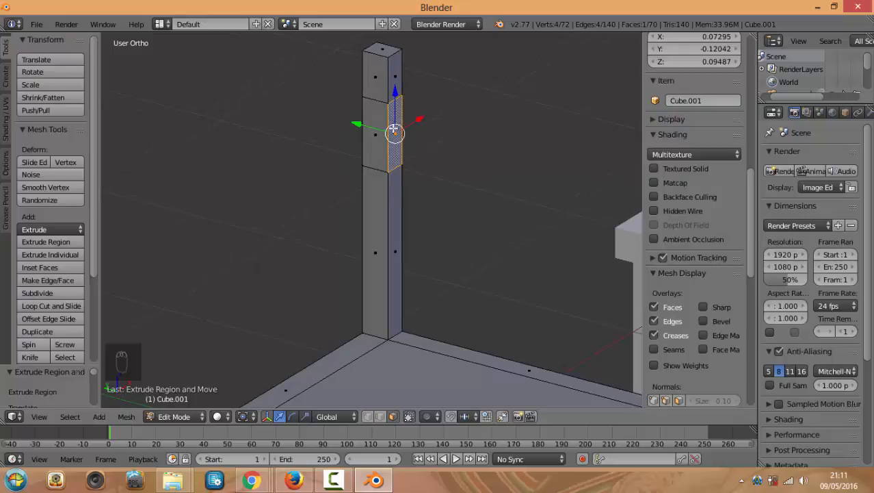
scroll(393, 128, down, 3)
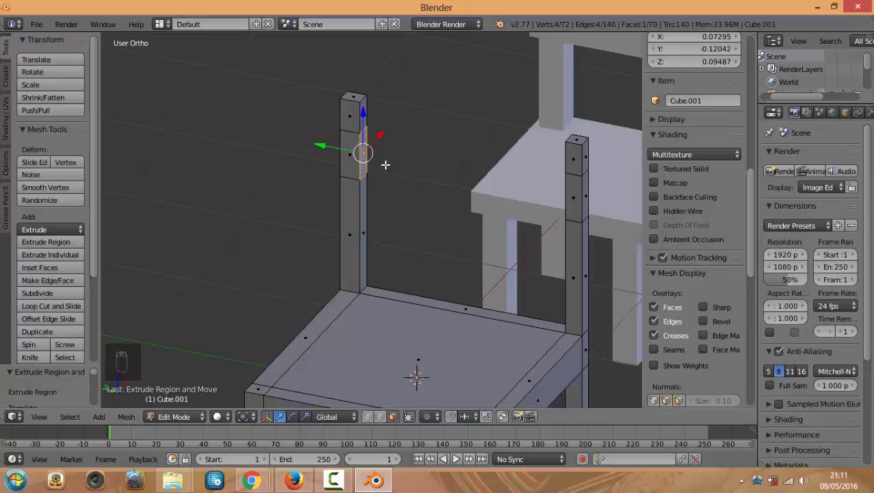
Delete one side face of the back post with Only Faces, keeping its edges
click(381, 177)
key(Delete)
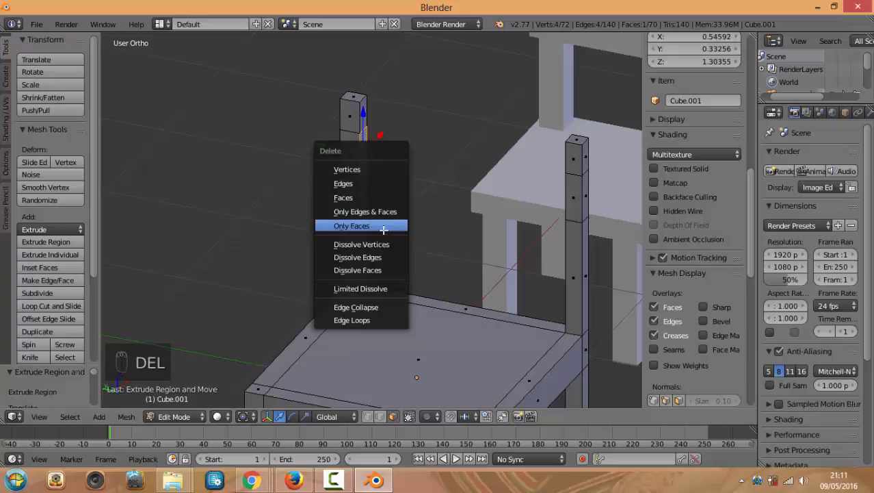
scroll(360, 168, down, 2)
scroll(361, 168, up, 1)
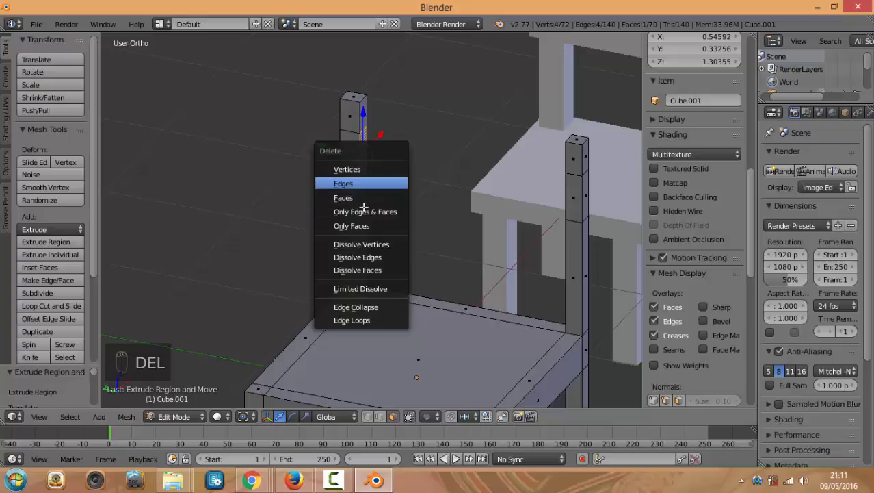
scroll(359, 168, down, 2)
scroll(357, 169, up, 2)
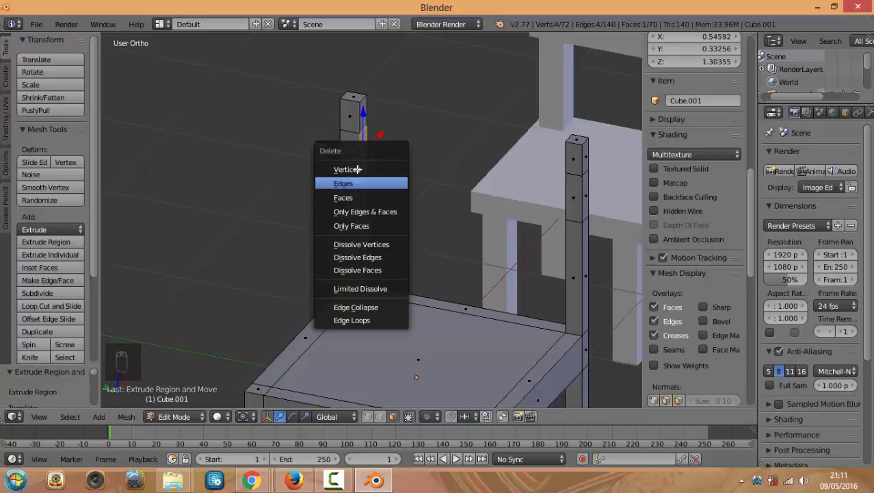
click(363, 226)
Delete a second face on the same back post, again using Only Faces
middle_drag(394, 197, 384, 132)
right_click(335, 94)
key(Delete)
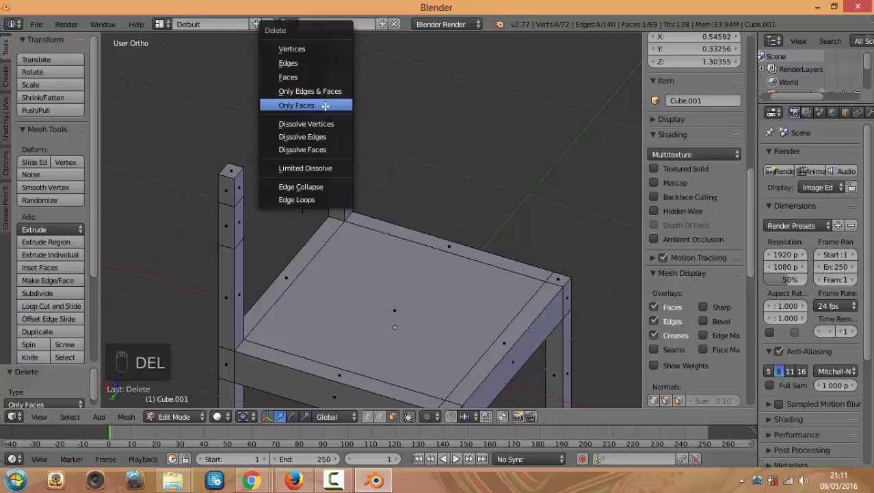
click(314, 104)
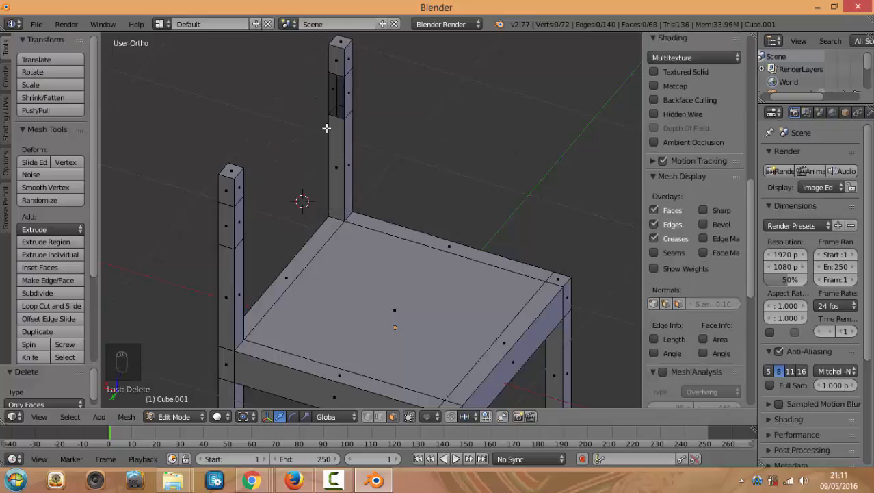
Select the four vertices along the inner edges of both back posts of Cube.001
middle_drag(326, 127, 598, 141)
middle_drag(468, 257, 299, 106)
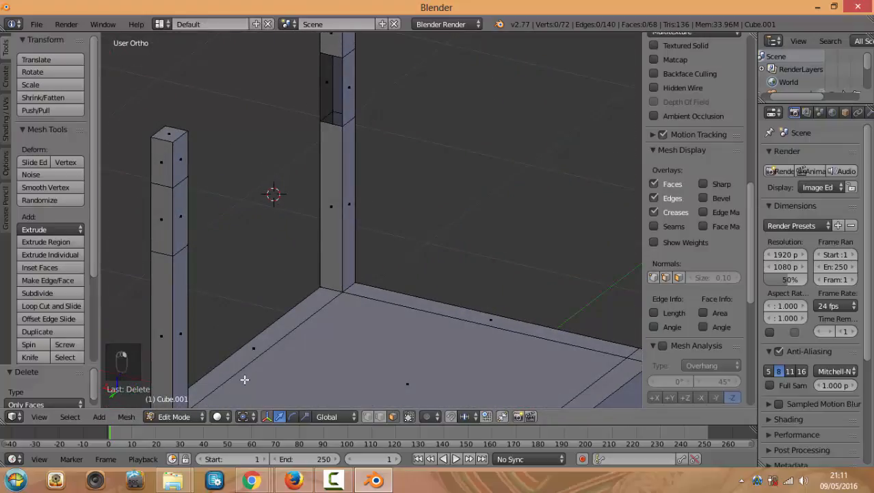
click(380, 417)
middle_drag(222, 196, 264, 226)
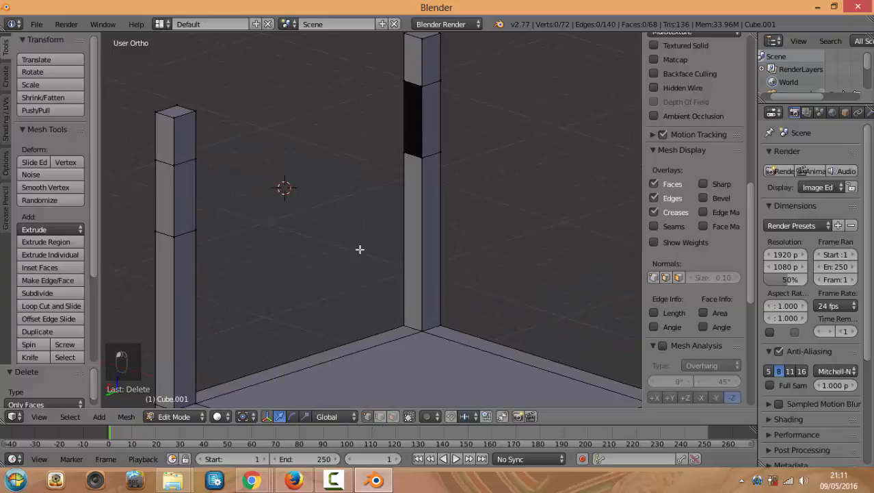
right_click(404, 81)
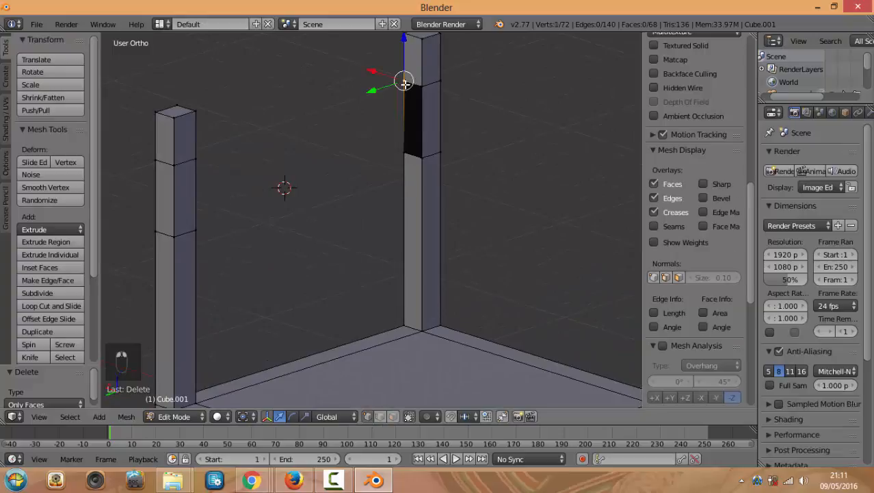
shift+right_click(399, 151)
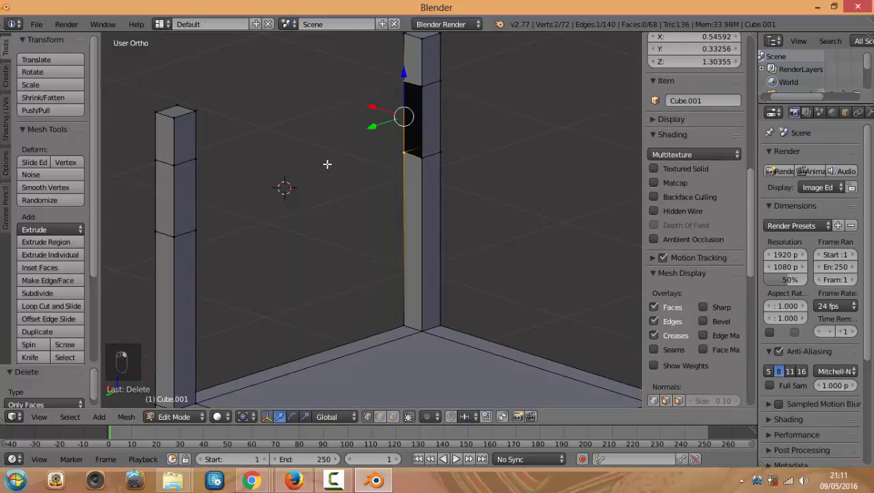
middle_drag(327, 164, 410, 202)
shift+right_click(307, 277)
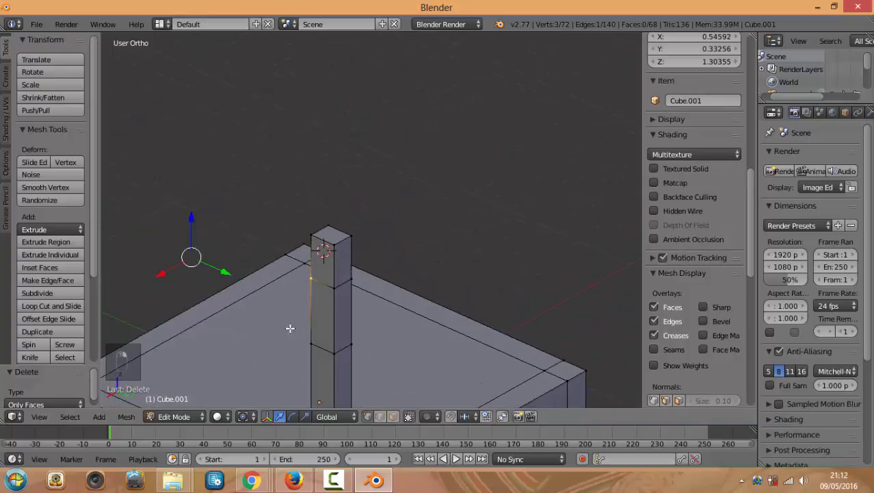
shift+right_click(302, 342)
middle_drag(335, 187, 327, 189)
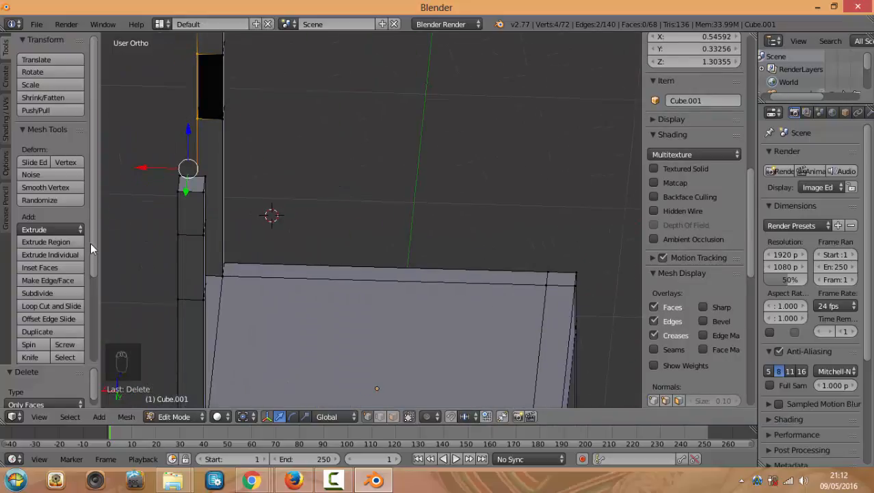
scroll(90, 242, down, 4)
scroll(88, 295, up, 4)
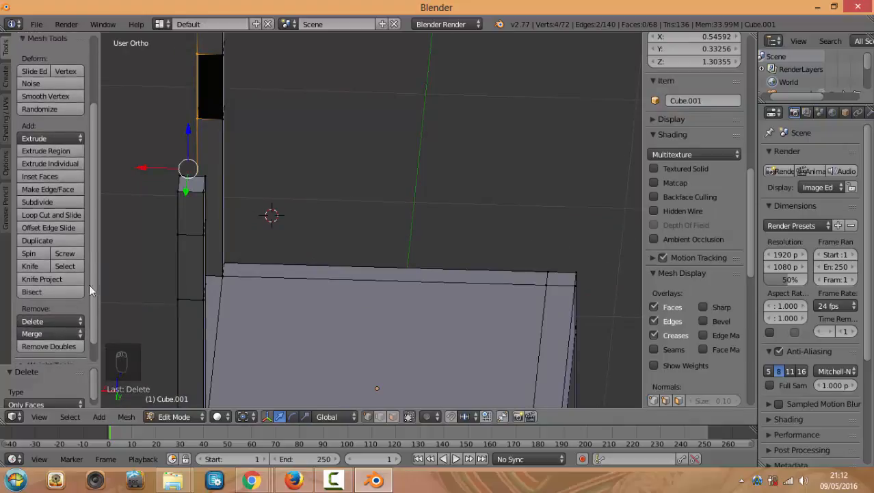
Fill a face between the selected back-post vertices with F
middle_drag(349, 206, 263, 195)
scroll(348, 215, down, 1)
click(352, 215)
key(f)
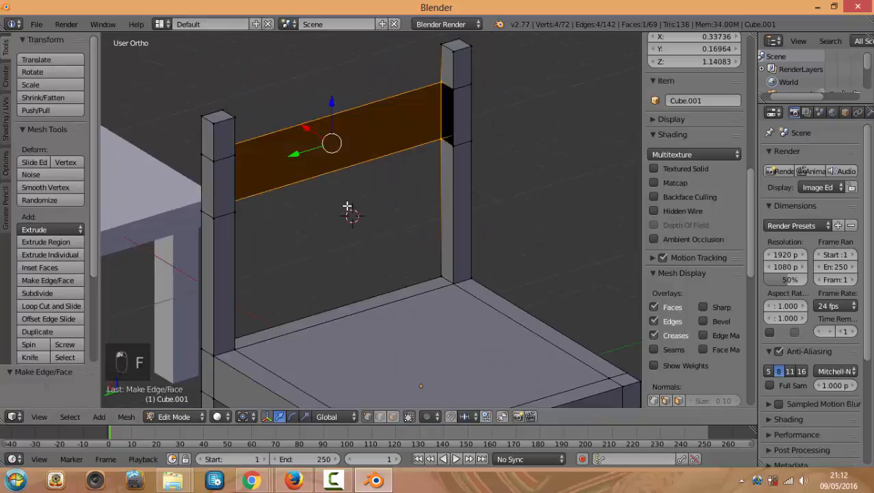
Fill a face between the top edges of the left and right back posts
middle_drag(347, 212, 375, 145)
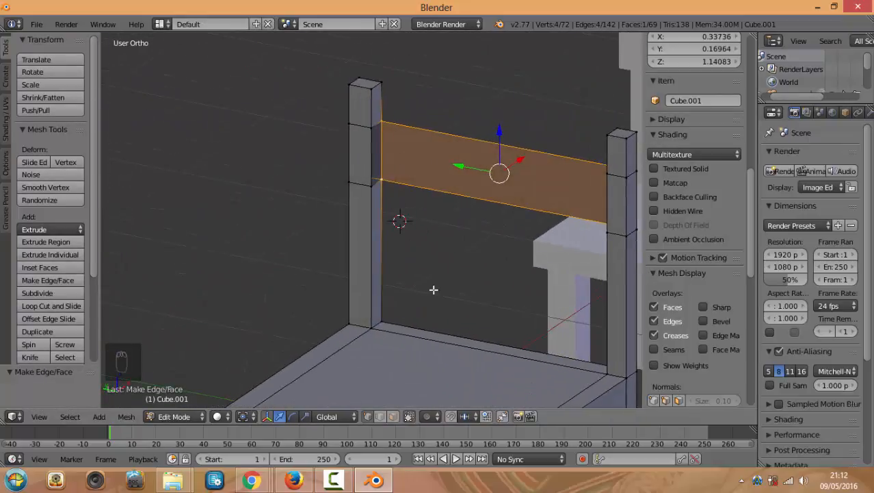
middle_drag(433, 290, 276, 343)
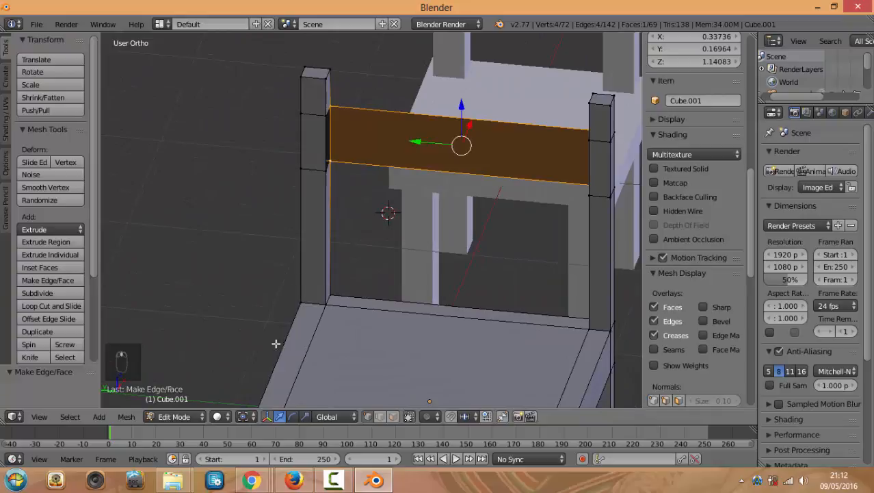
click(381, 419)
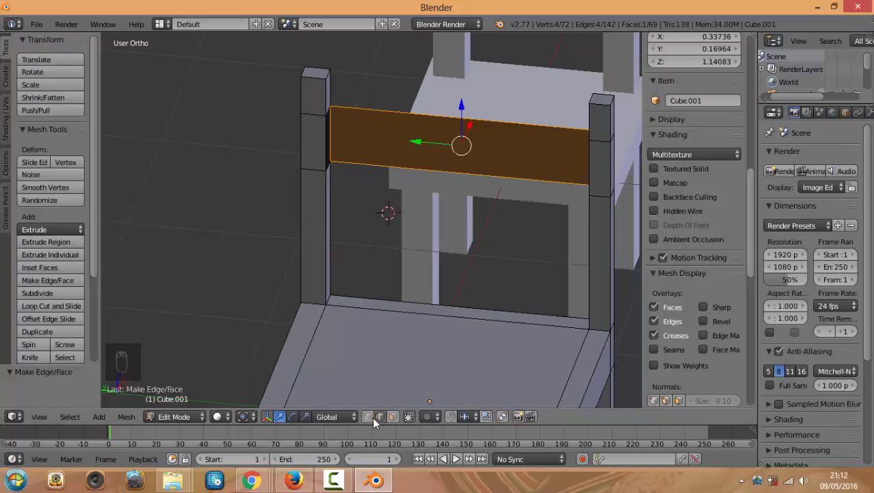
middle_drag(364, 291, 328, 289)
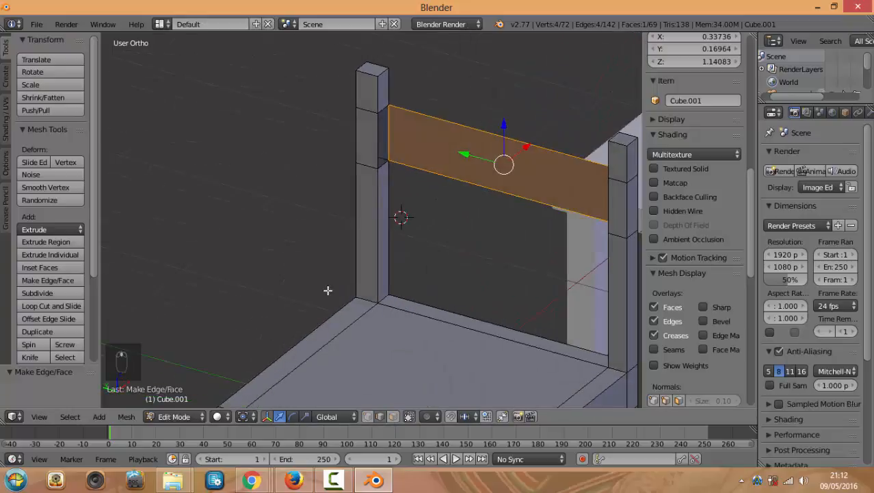
right_click(377, 104)
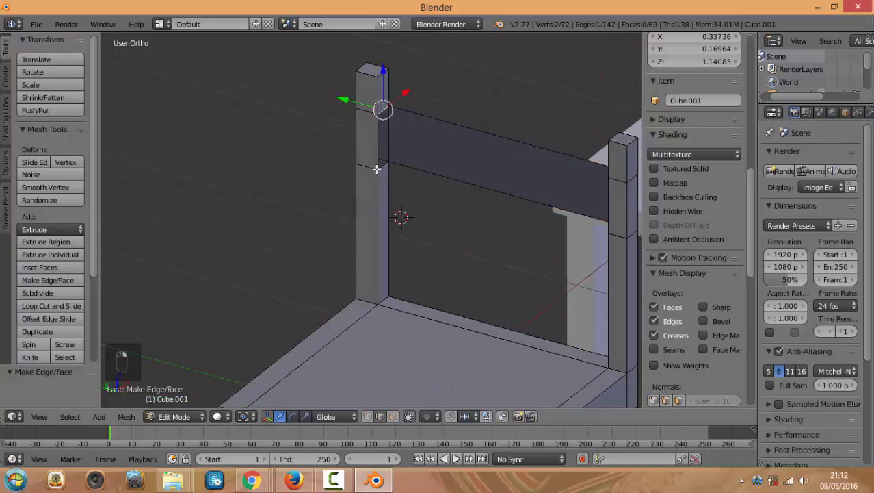
middle_drag(382, 107, 490, 162)
shift+scroll(464, 187, up, 4)
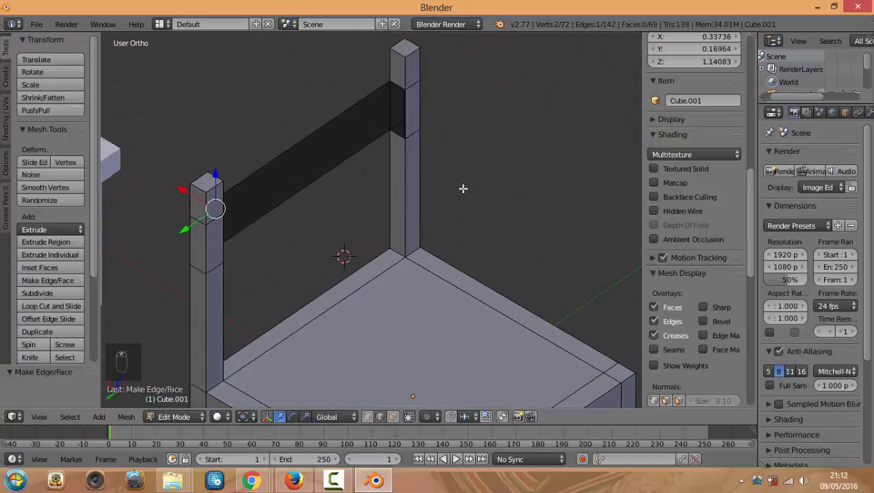
shift+right_click(402, 101)
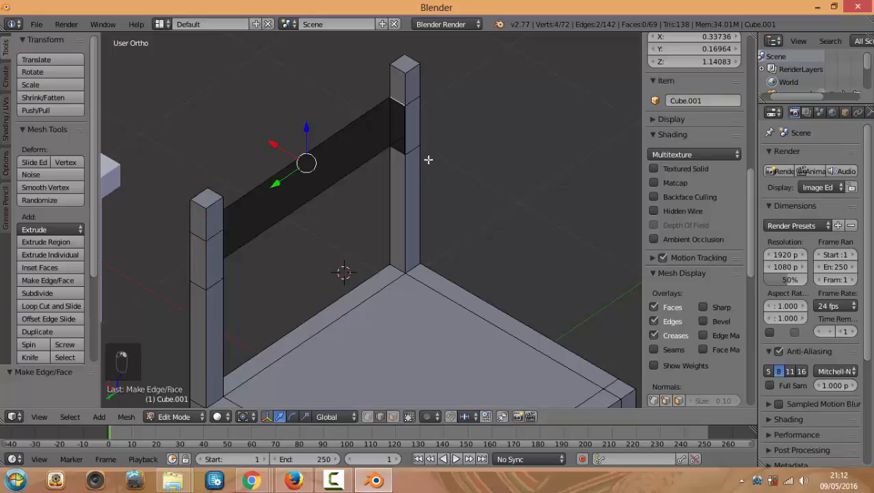
key(f)
Fill another slat face between matching post edges, then select the lower edge pair
middle_drag(420, 192, 303, 167)
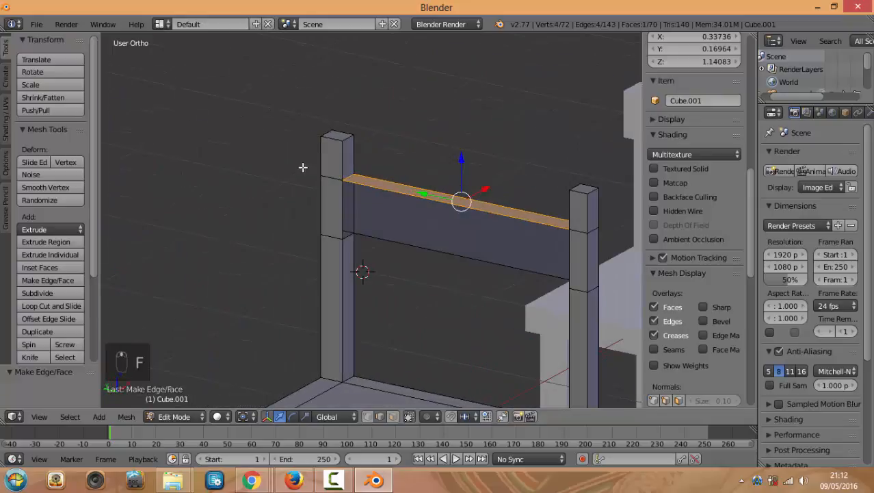
right_click(344, 199)
shift+right_click(571, 260)
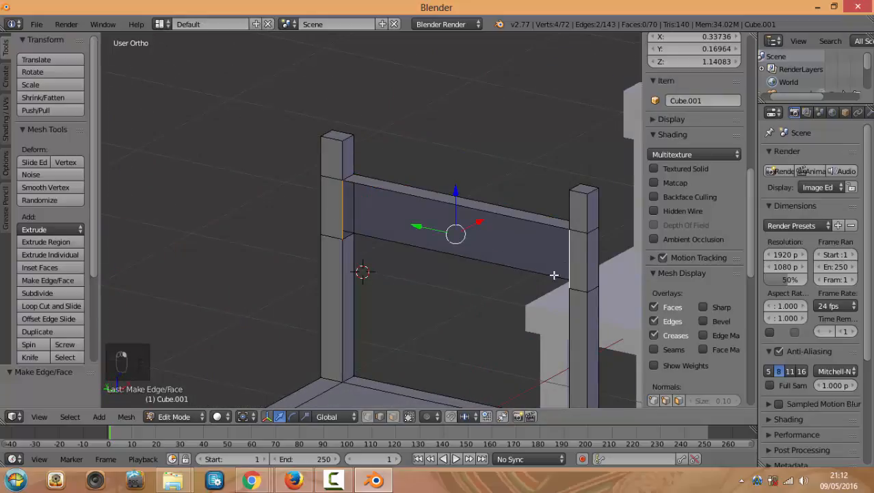
key(f)
middle_drag(509, 283, 478, 351)
right_click(368, 336)
shift+right_click(434, 332)
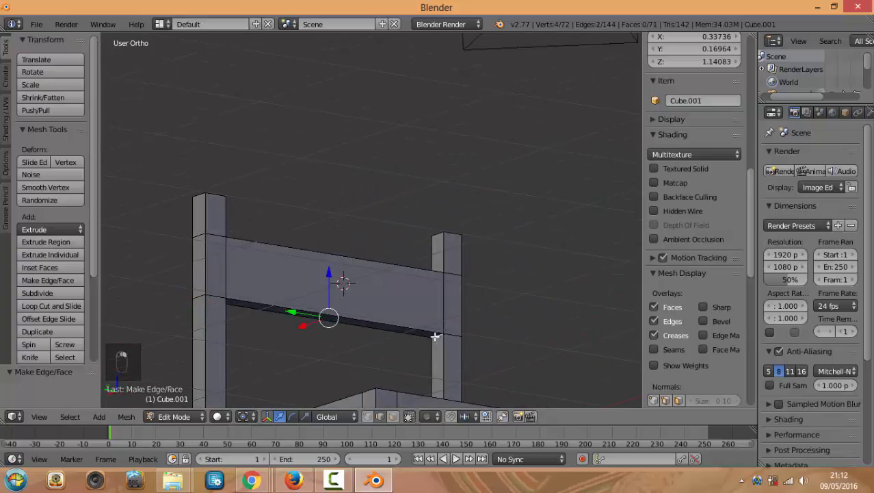
Fill the slat's bottom face and return the second chair to Object Mode
key(f)
middle_drag(503, 308, 477, 327)
key(KP_1)
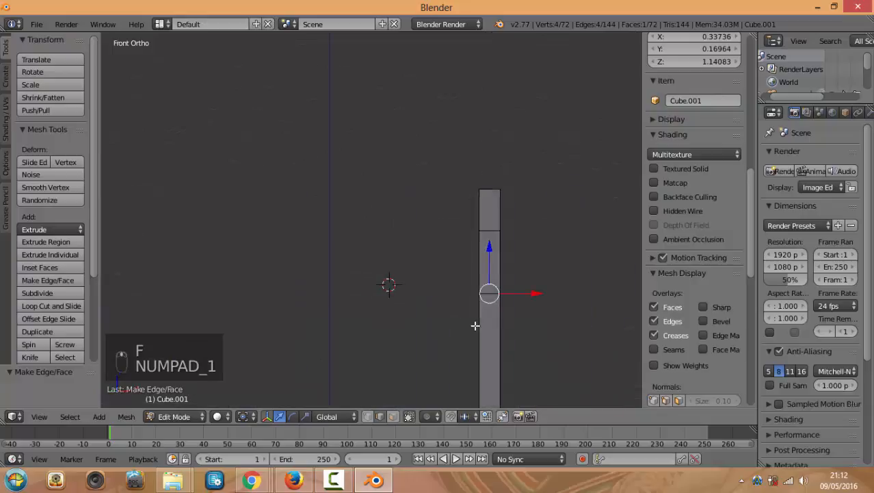
key(KP_1)
key(KP_7)
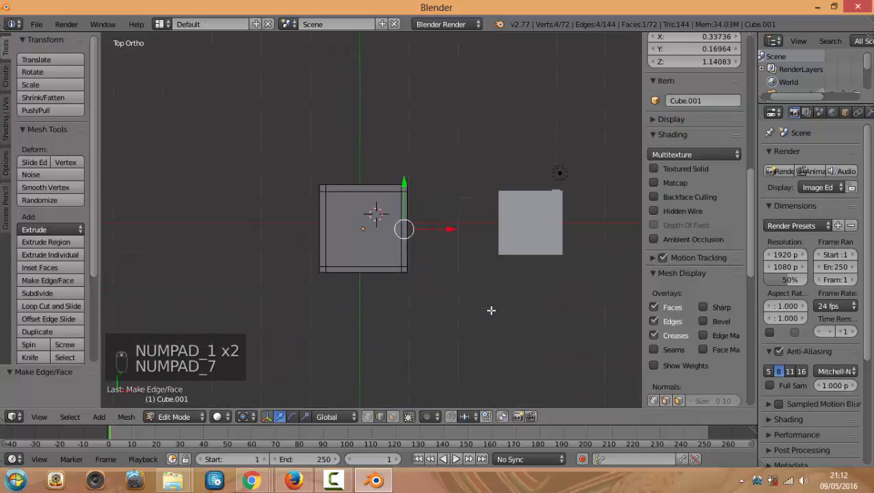
key(KP_1)
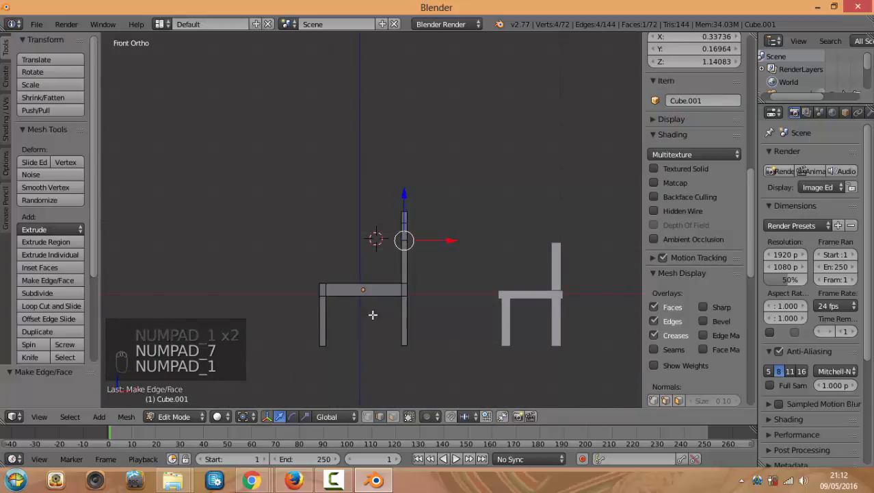
click(186, 414)
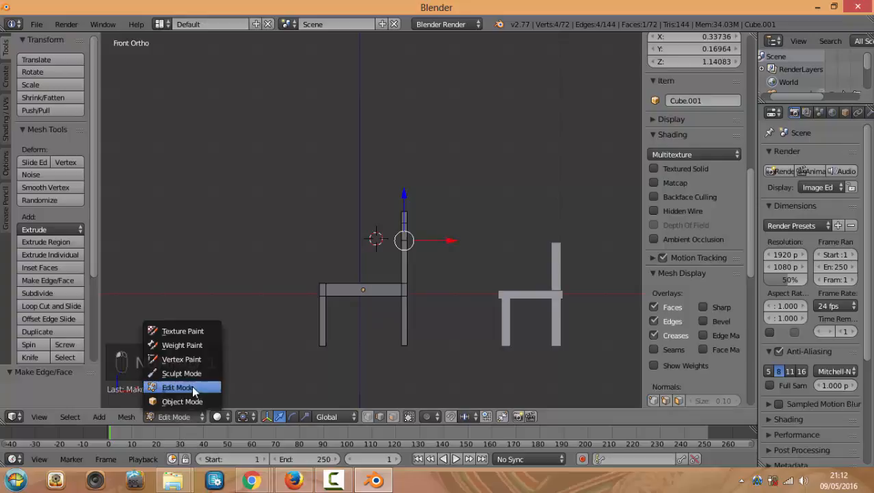
click(181, 401)
Compare both chairs from front, top and tilted views, briefly toggling Edit Mode on the front chair
key(KP_1)
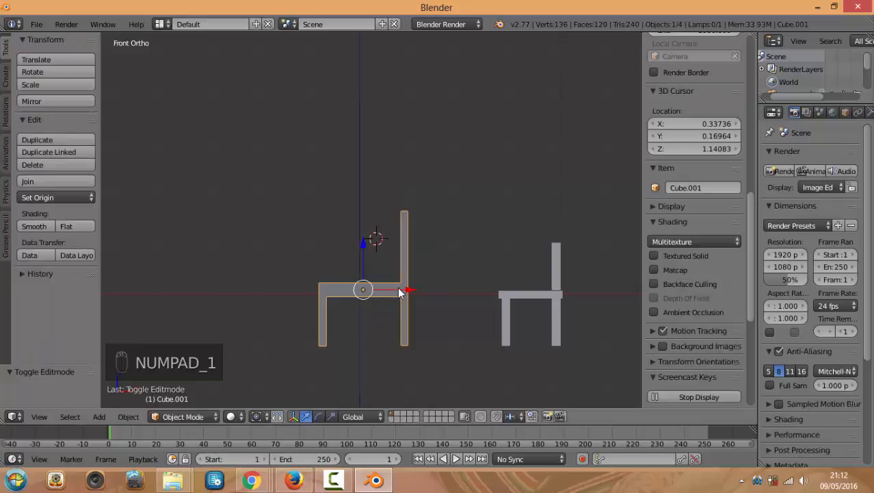
key(KP_7)
key(KP_1)
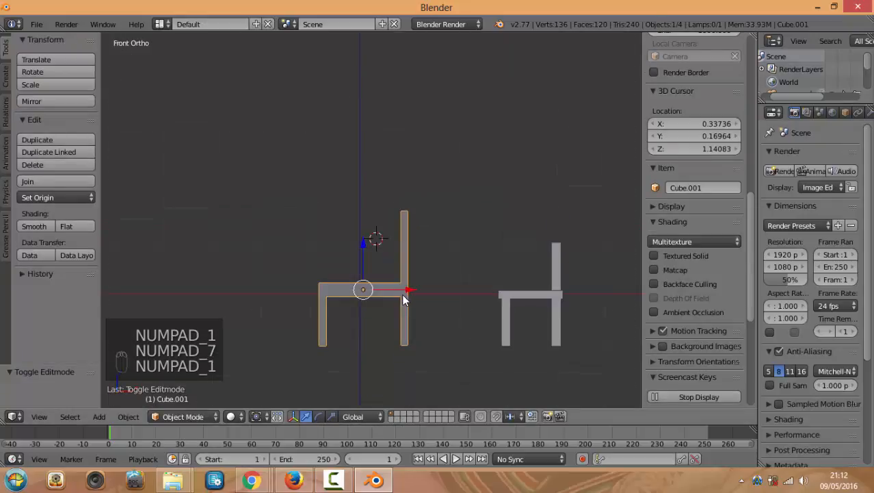
key(KP_7)
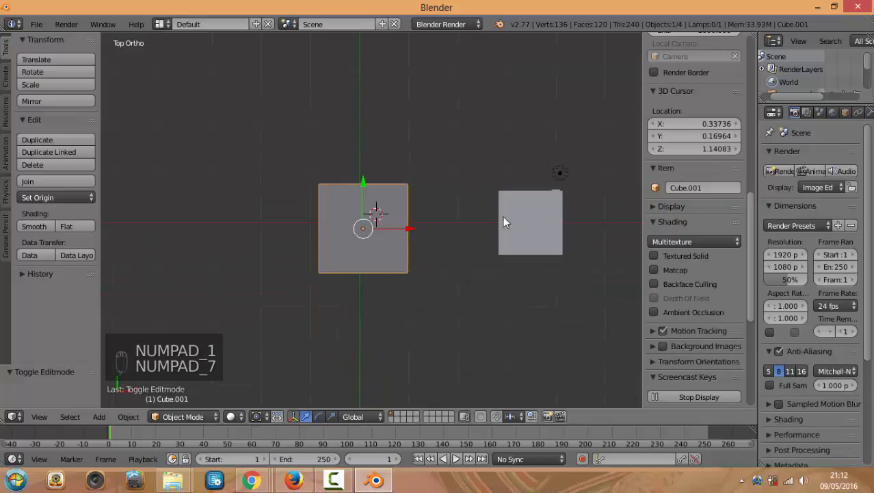
middle_drag(504, 220, 440, 324)
right_click(447, 226)
key(Tab)
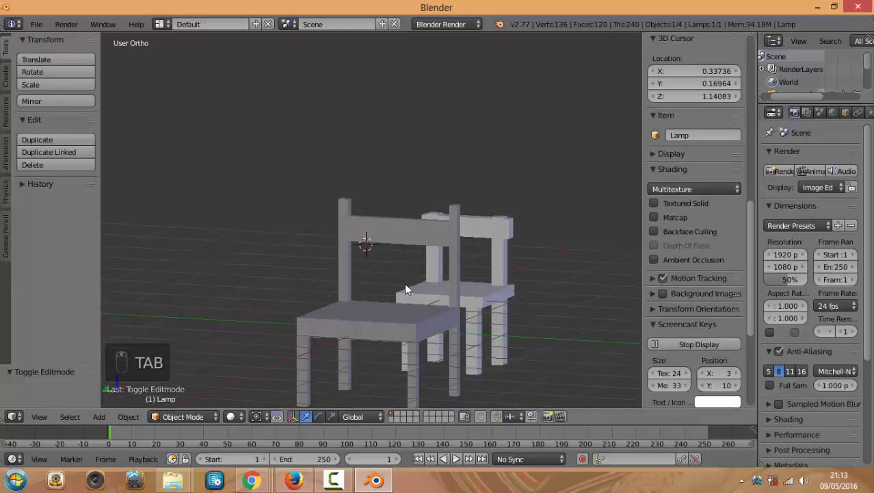
right_click(435, 239)
key(Tab)
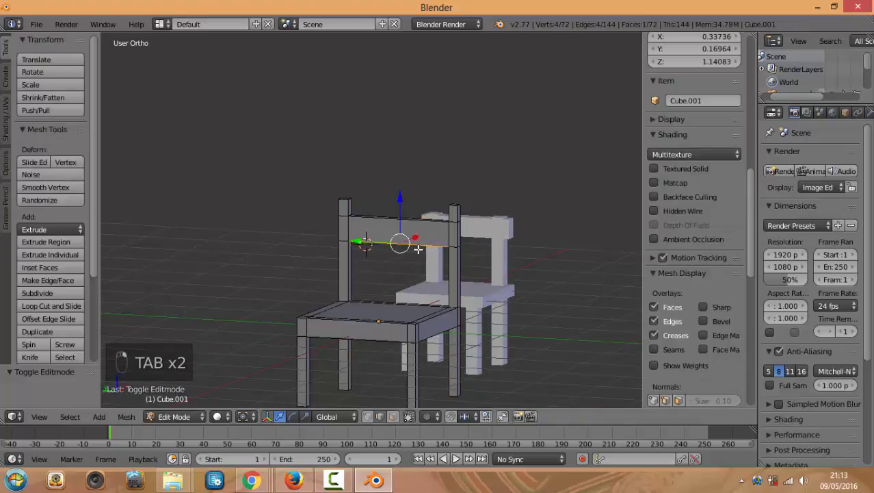
middle_drag(405, 280, 401, 302)
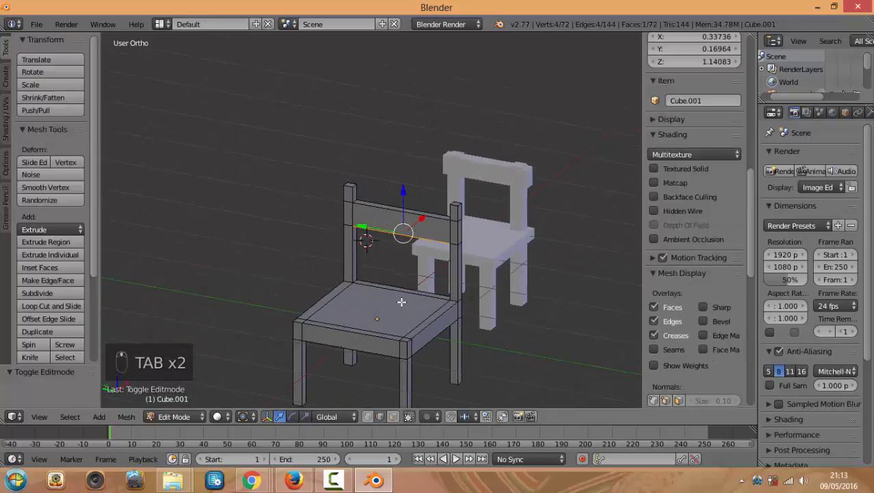
key(Tab)
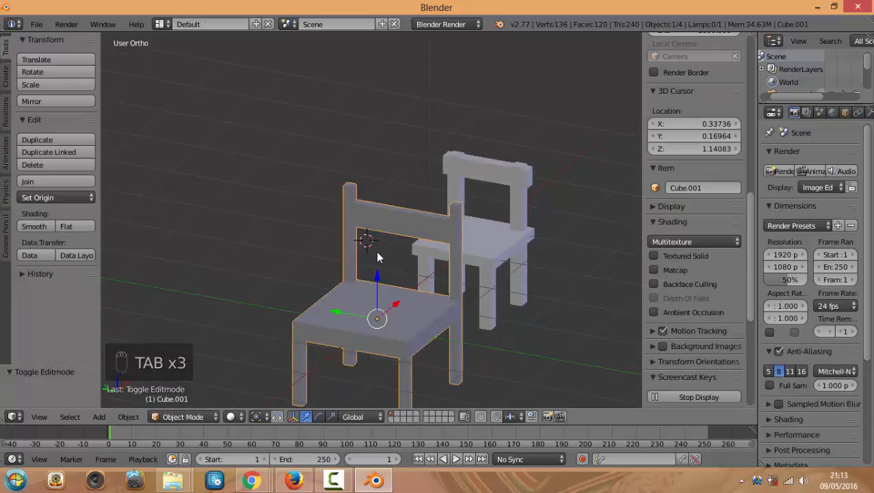
scroll(524, 314, down, 2)
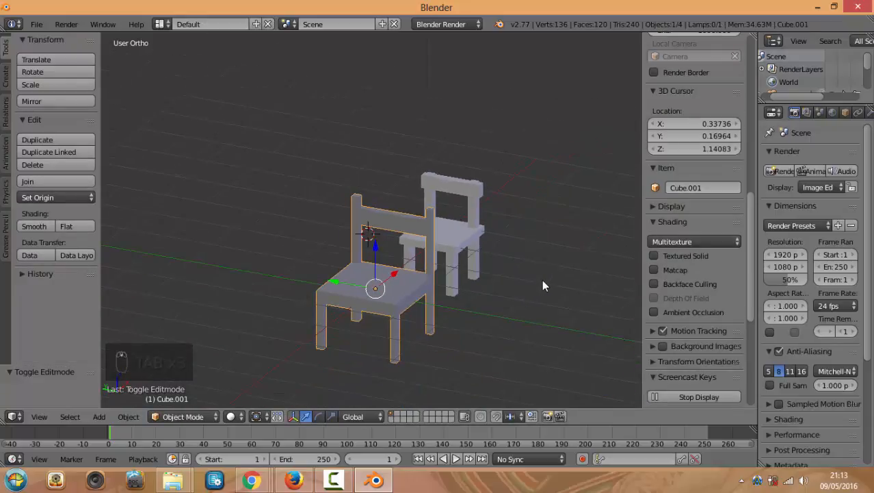
Add a new cube and put it into Edit Mode
key(a)
key(shift+a)
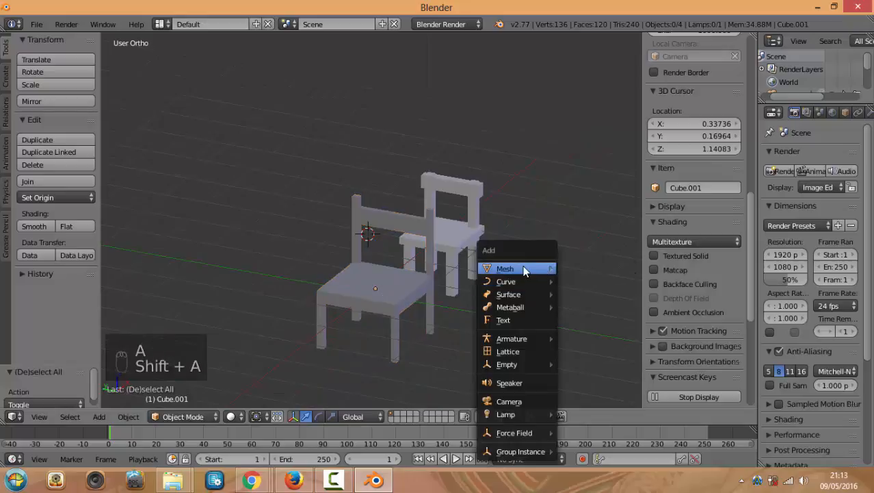
mouse_move(523, 269)
click(580, 284)
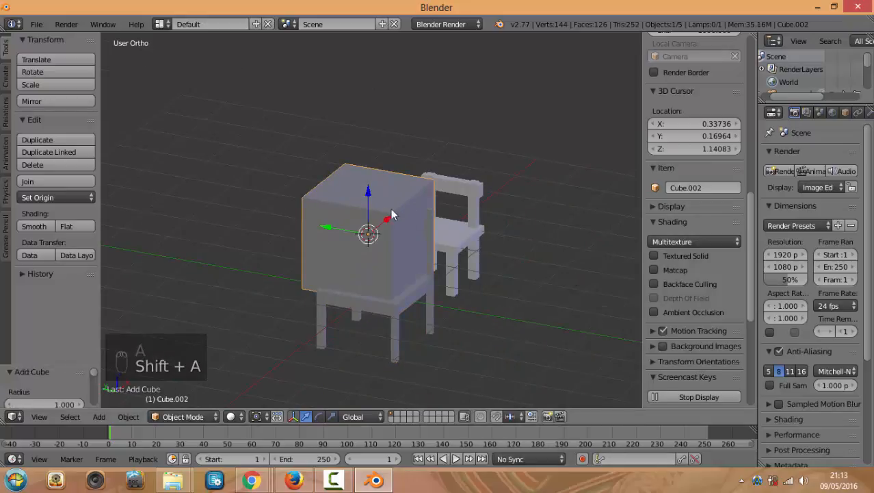
key(Tab)
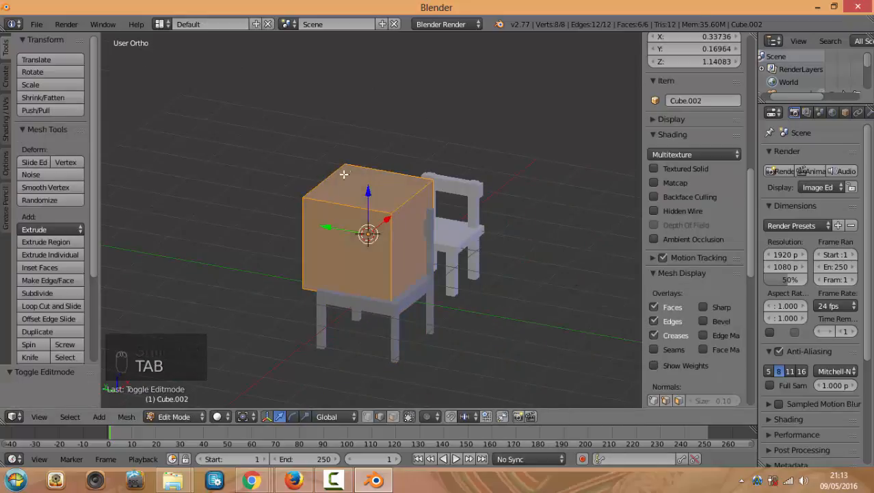
click(174, 416)
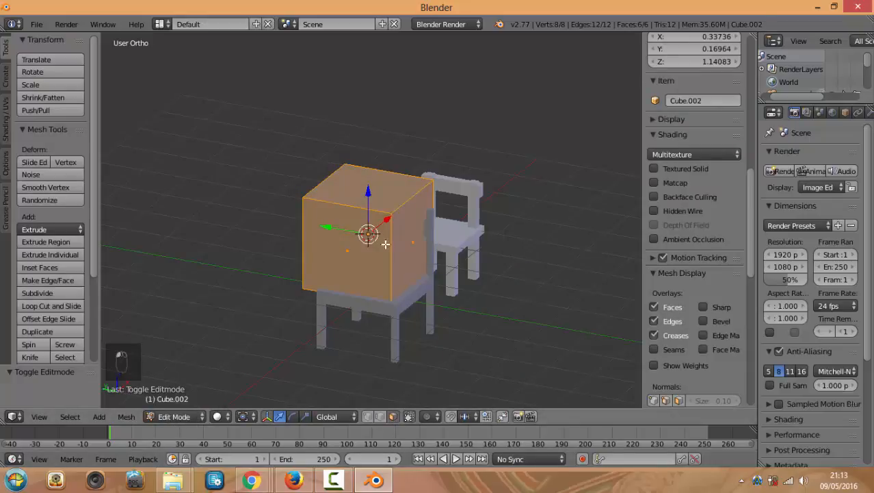
Extrude the cube's top face upward twice to stack three blocks
right_click(381, 185)
key(e)
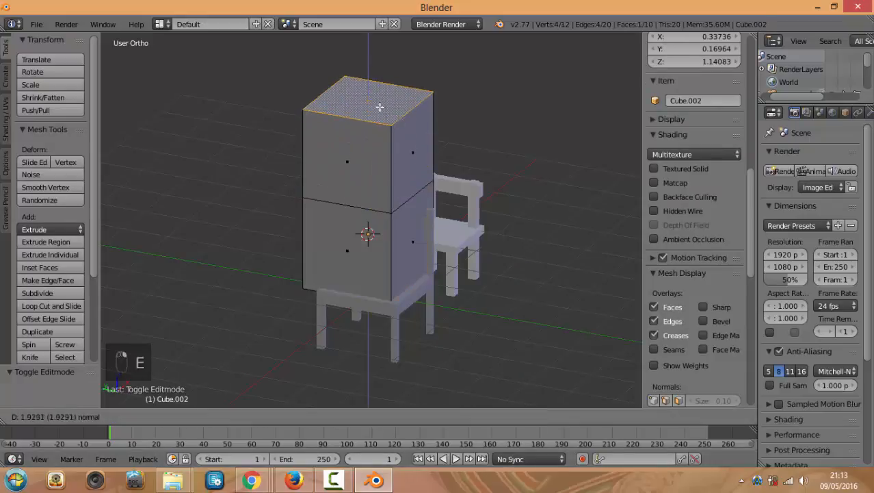
click(381, 99)
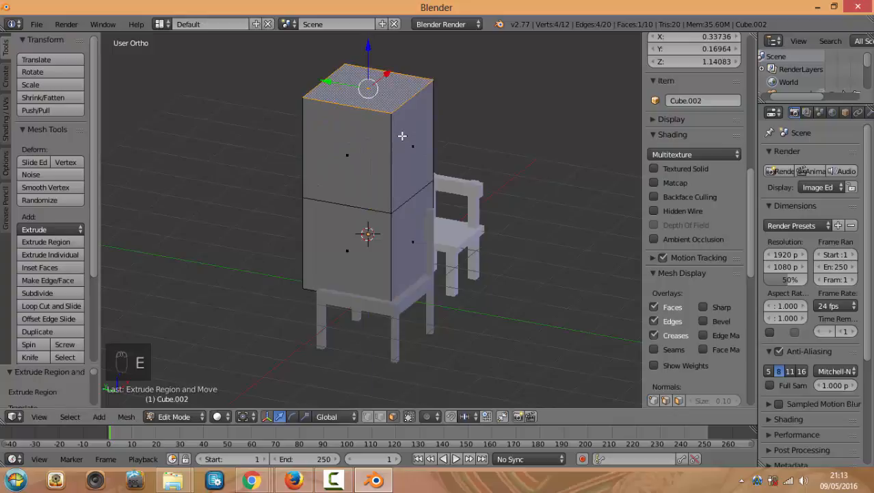
key(e)
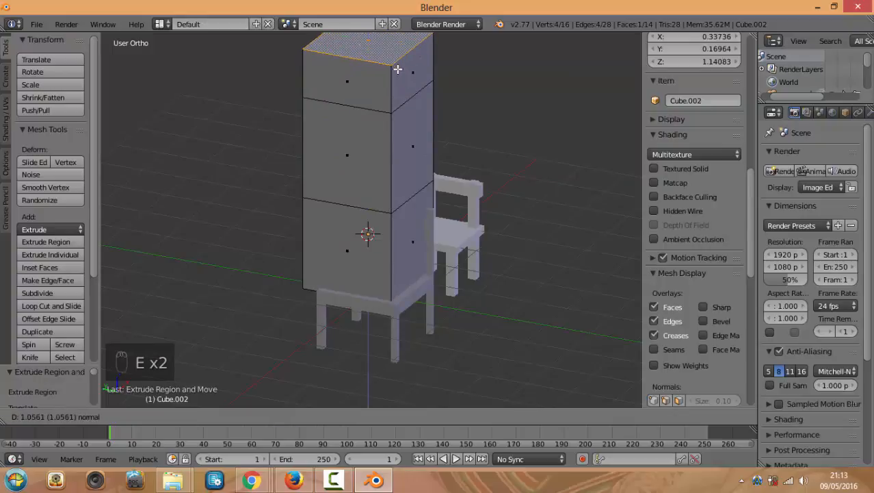
click(397, 69)
scroll(422, 129, down, 2)
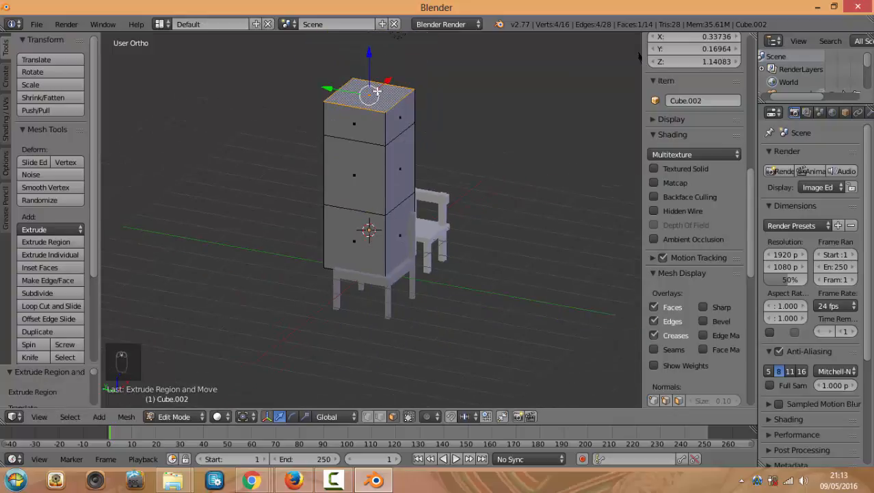
shift+scroll(408, 142, up, 2)
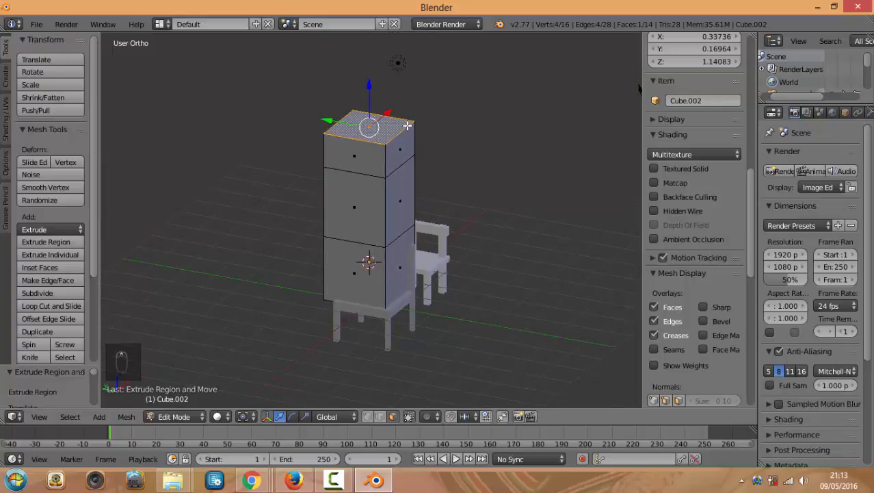
Inset the top face by extruding in place and scaling, then extrude it into a recess
key(e)
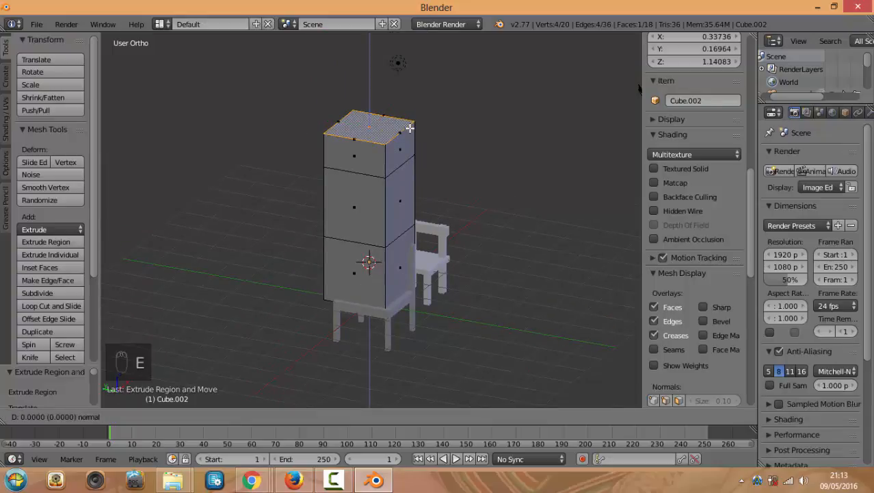
click(410, 127)
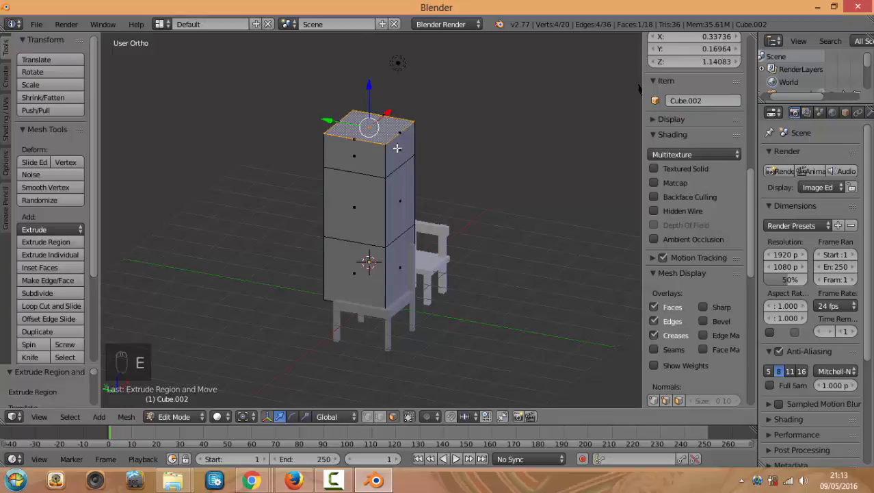
key(s)
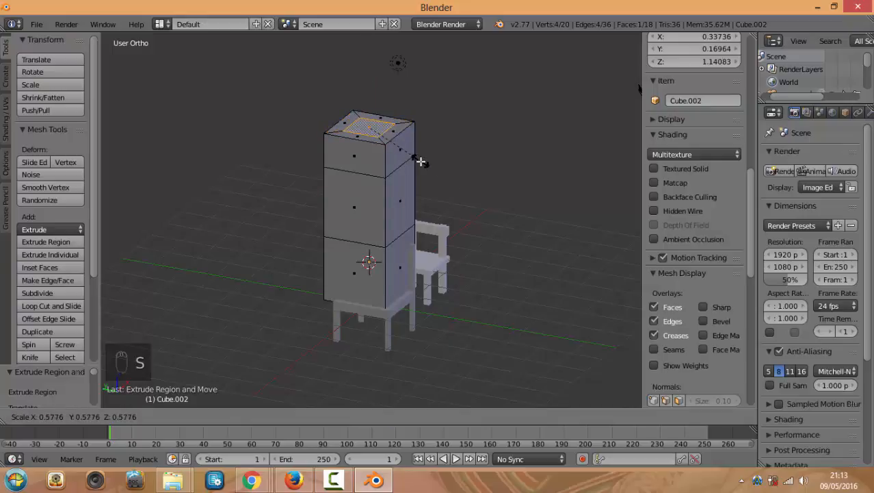
click(421, 162)
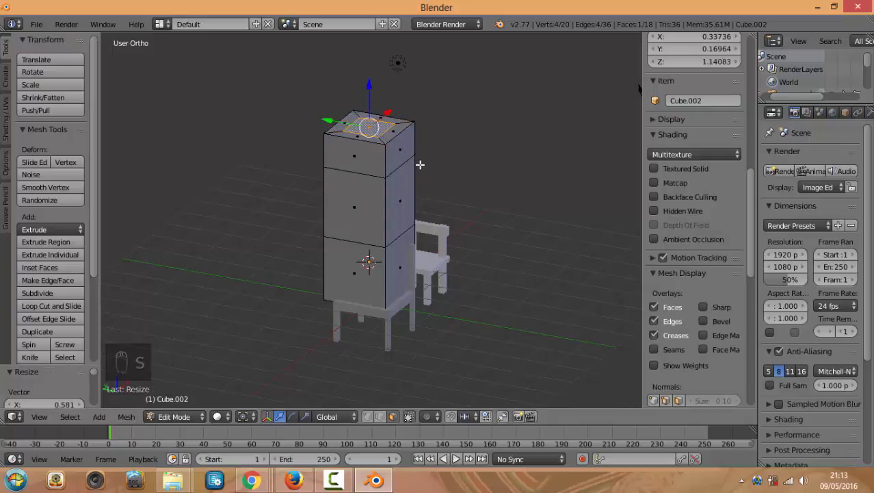
key(e)
click(423, 160)
middle_drag(430, 151, 597, 167)
scroll(405, 182, up, 3)
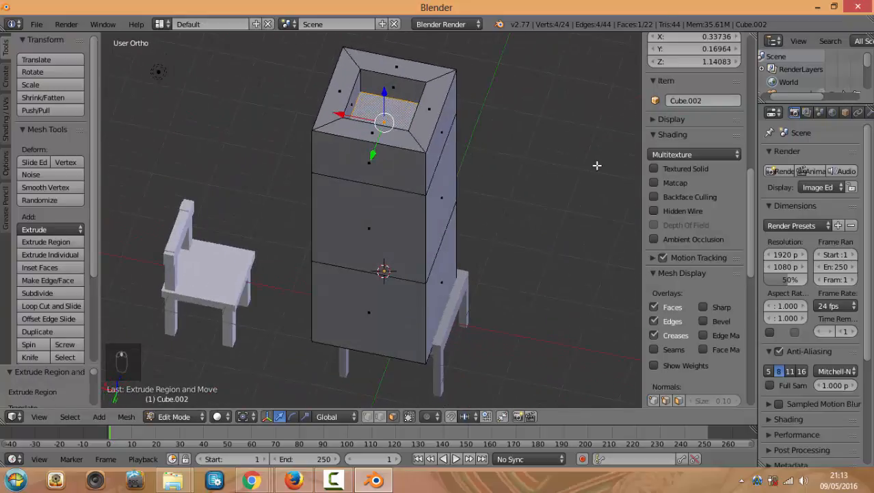
scroll(520, 185, up, 2)
middle_drag(403, 191, 495, 167)
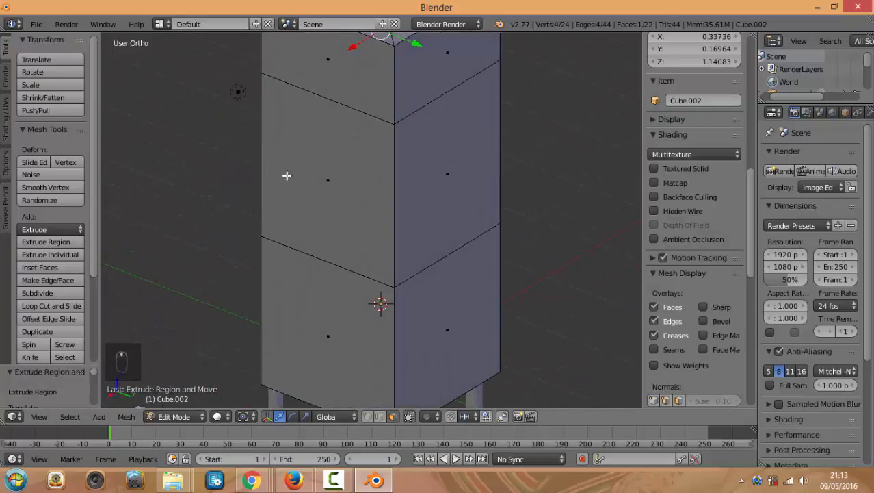
Inset the middle block's side face into a smaller window outline
scroll(432, 208, down, 2)
right_click(434, 220)
middle_drag(408, 190, 437, 234)
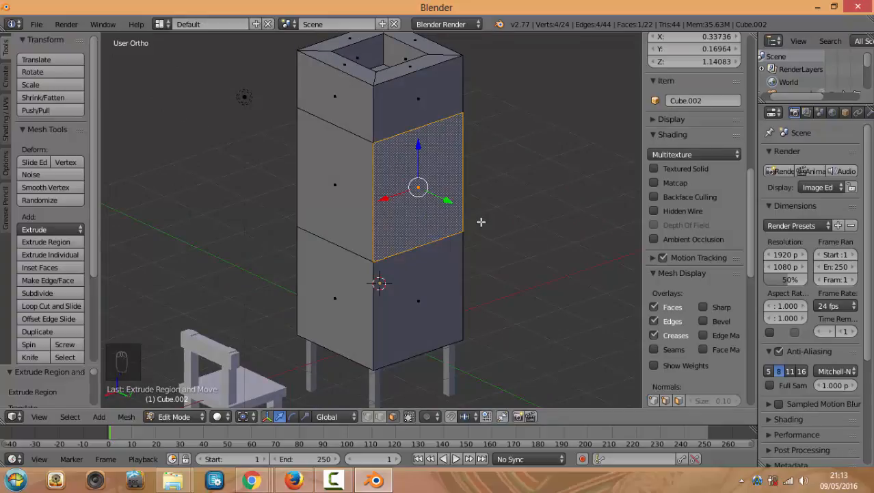
key(e)
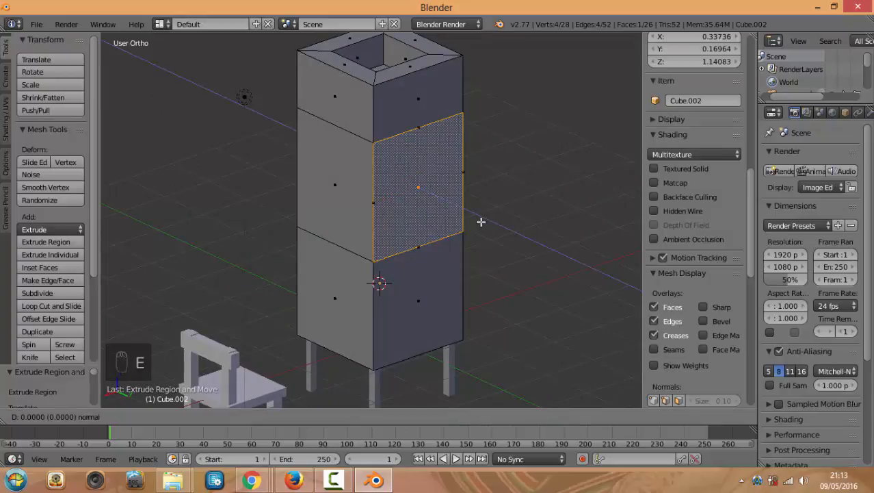
right_click(509, 250)
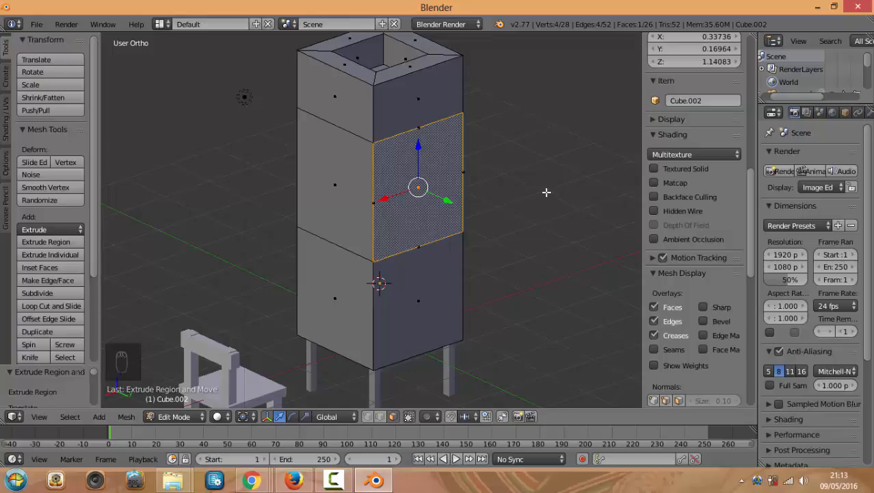
key(s)
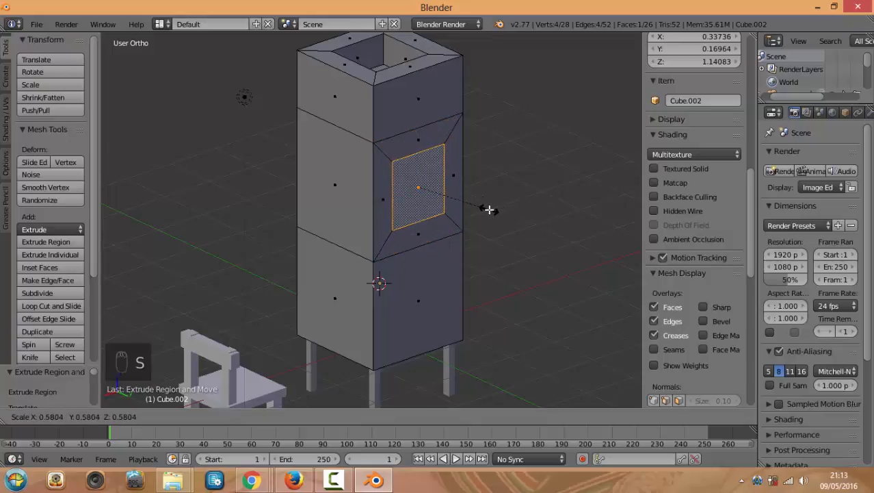
click(484, 210)
Push the window face inward into a recess and check it in Object Mode
middle_drag(484, 209, 479, 185)
key(e)
click(384, 238)
key(Tab)
middle_drag(487, 217, 364, 277)
key(Tab)
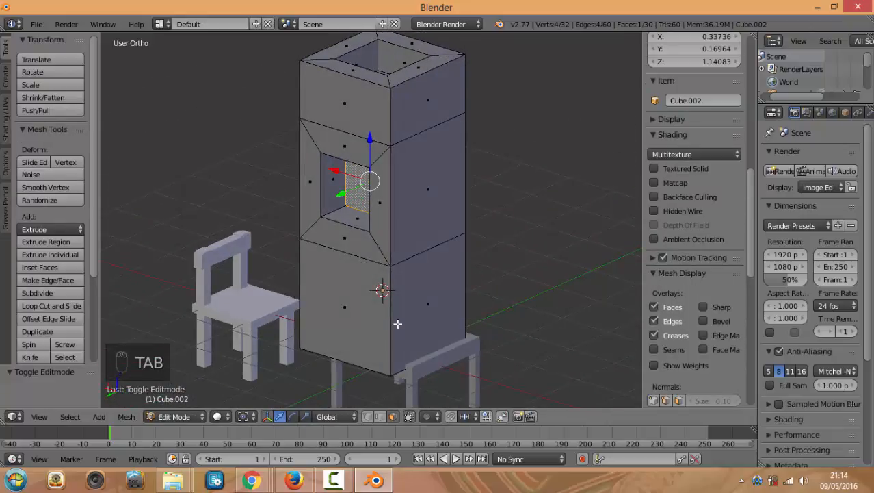
Loop-cut the bottom block with 2 cuts, splitting it into three bands
key(ctrl+r)
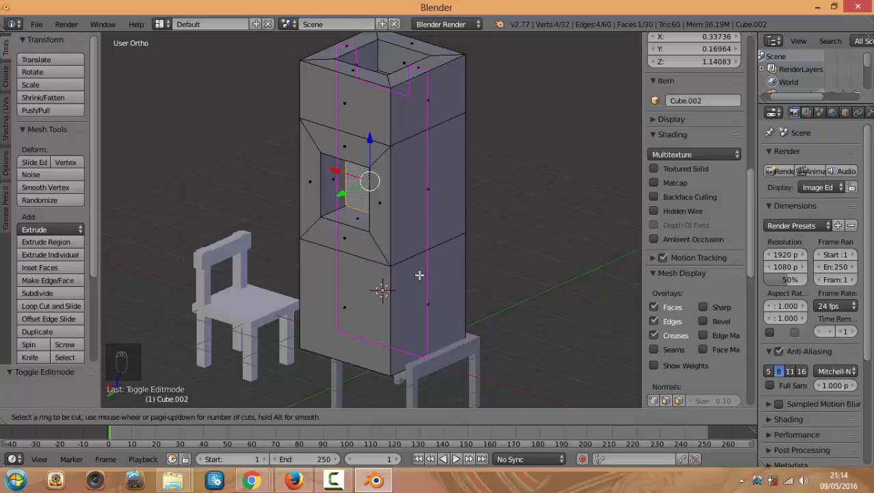
scroll(397, 310, up, 1)
click(397, 310)
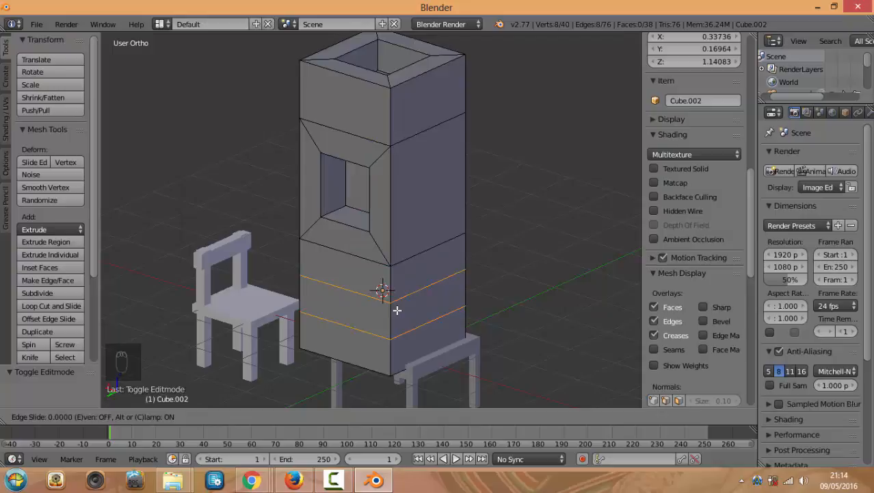
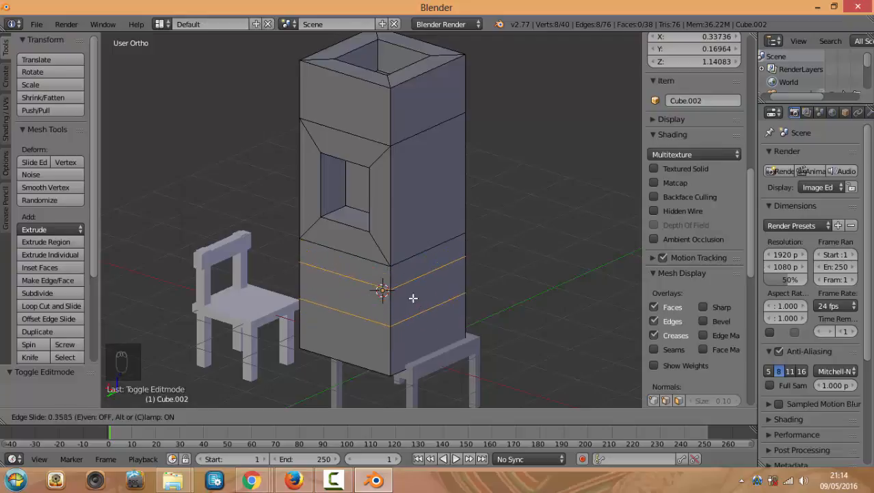
Confirm the previous loop position and add one edge loop near the tower's top
click(411, 305)
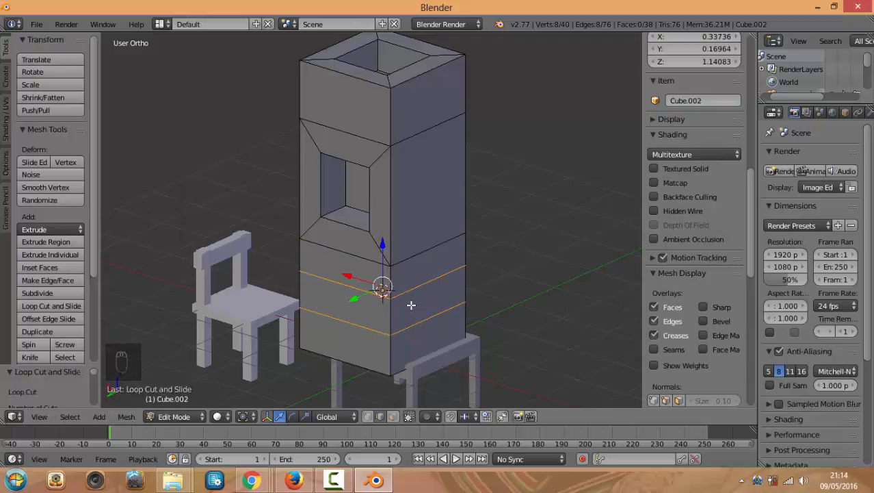
middle_drag(411, 272, 414, 296)
scroll(424, 278, up, 1)
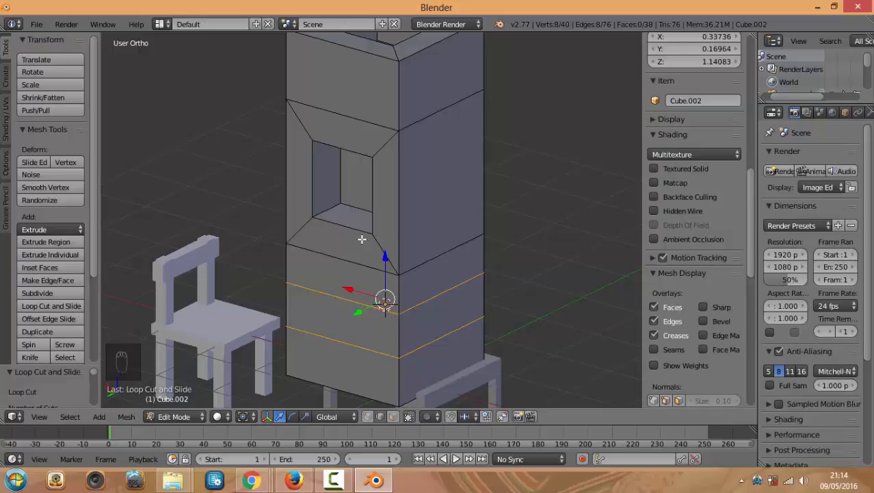
right_click(418, 92)
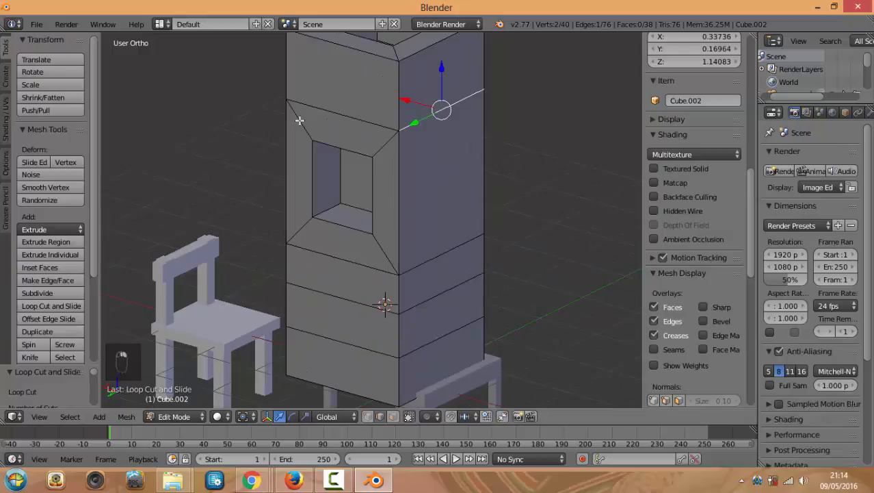
click(38, 305)
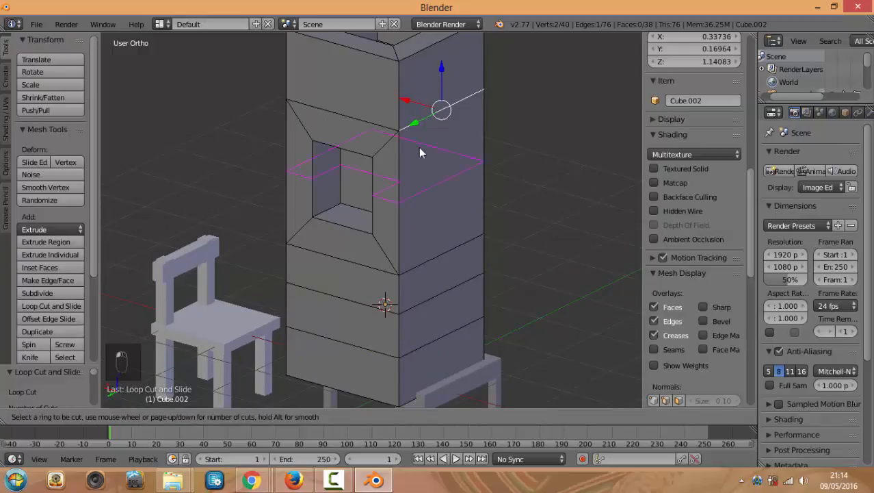
click(408, 95)
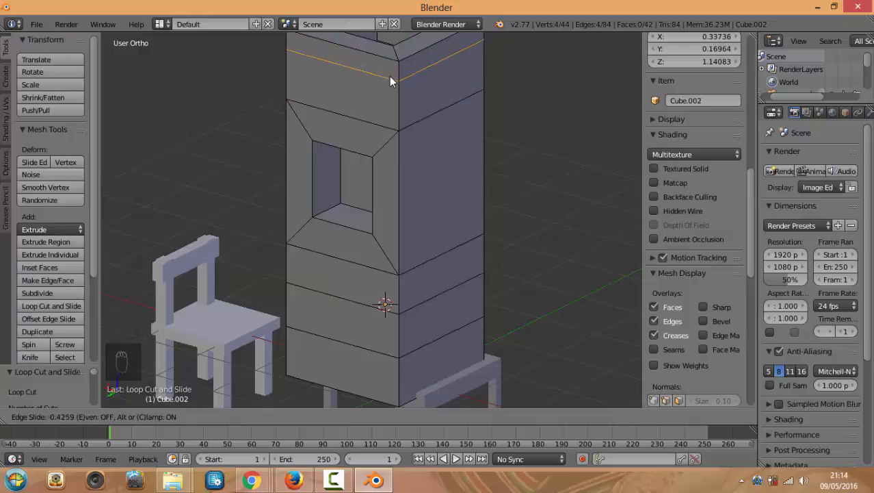
click(393, 85)
Cut two more edge loops near the tower top, then view through the camera
key(ctrl+r)
scroll(404, 100, up, 1)
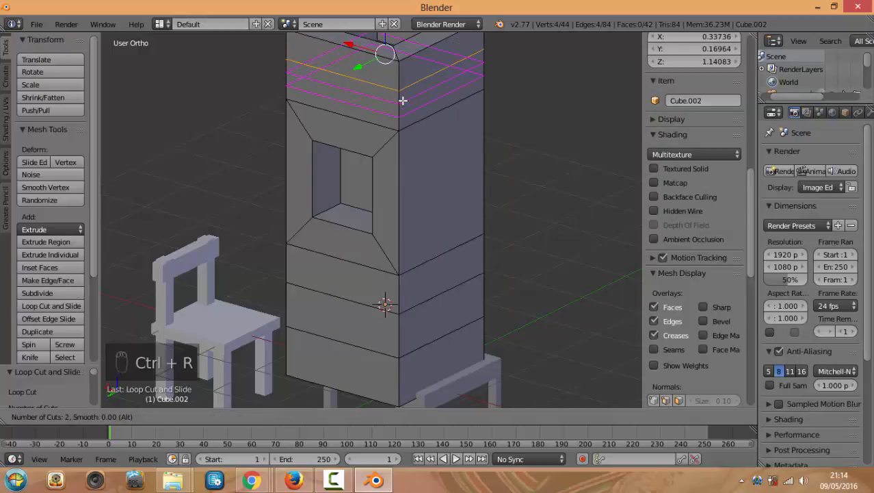
click(403, 100)
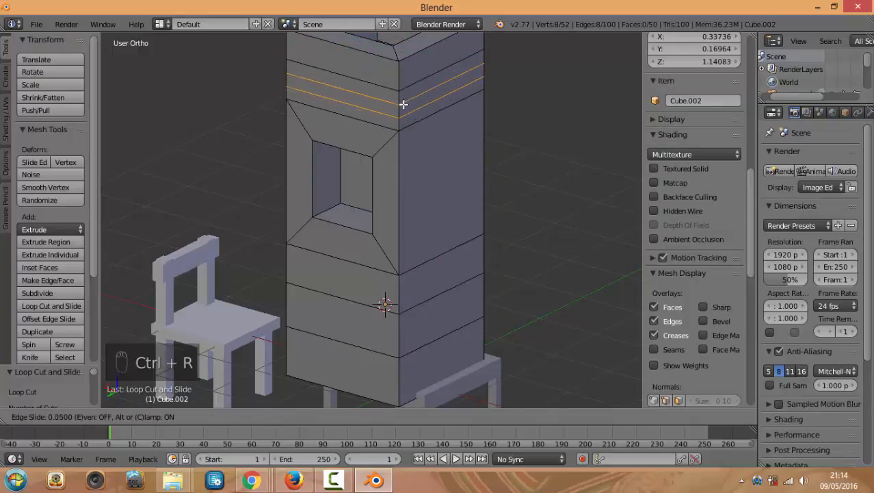
click(404, 102)
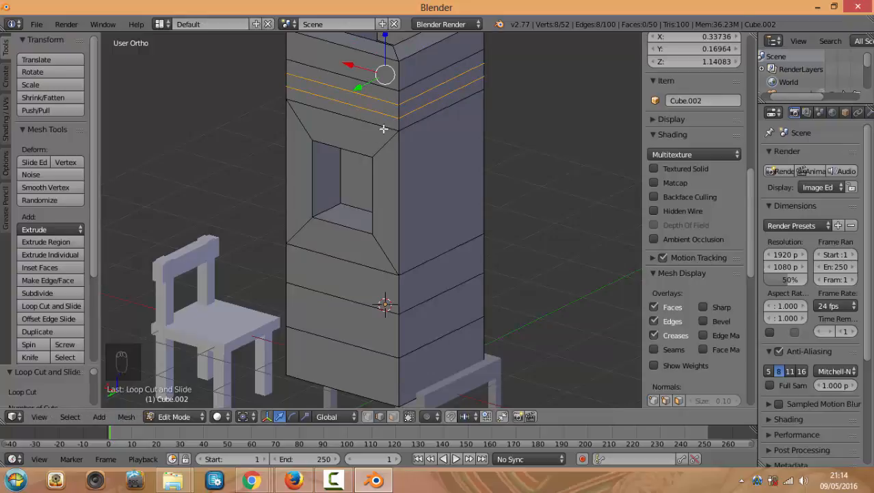
middle_drag(371, 164, 446, 147)
scroll(447, 199, down, 4)
middle_drag(460, 249, 489, 270)
key(KP_0)
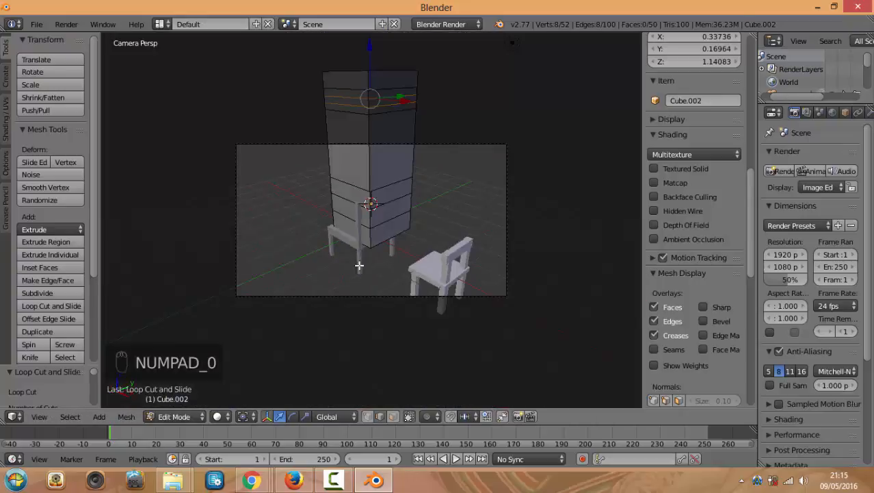
Delete the tall tower in Object Mode
right_click(370, 144)
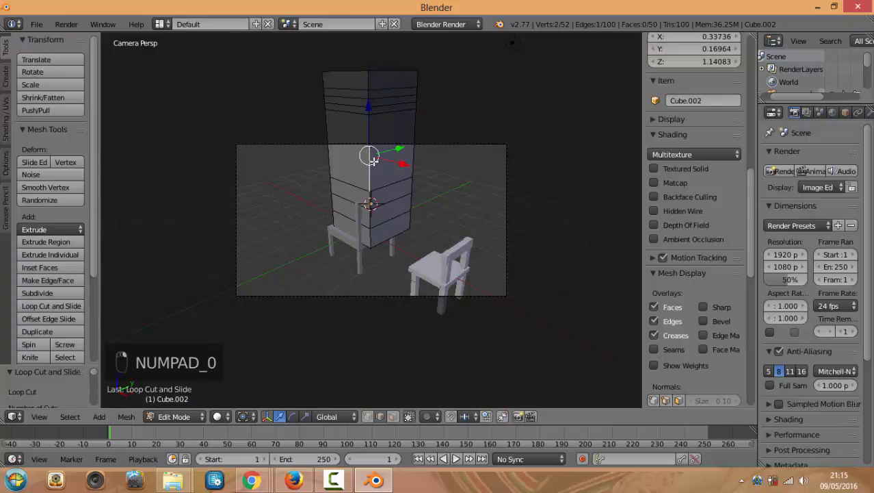
key(Tab)
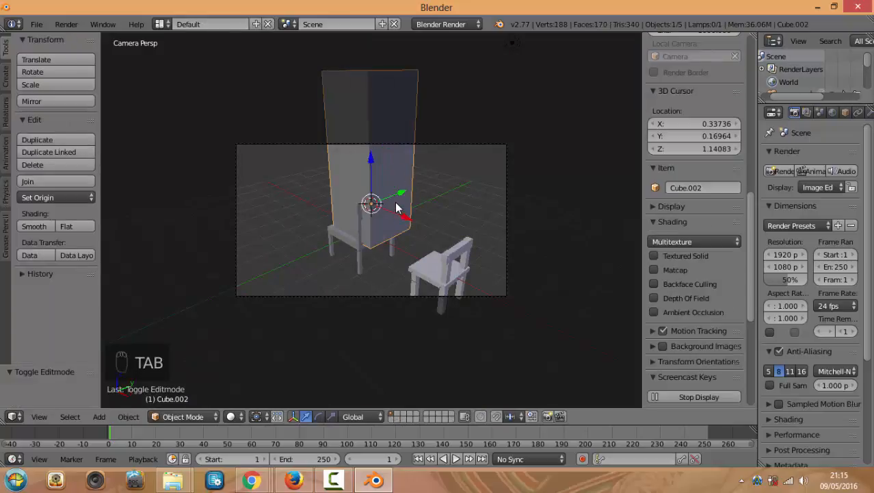
key(Delete)
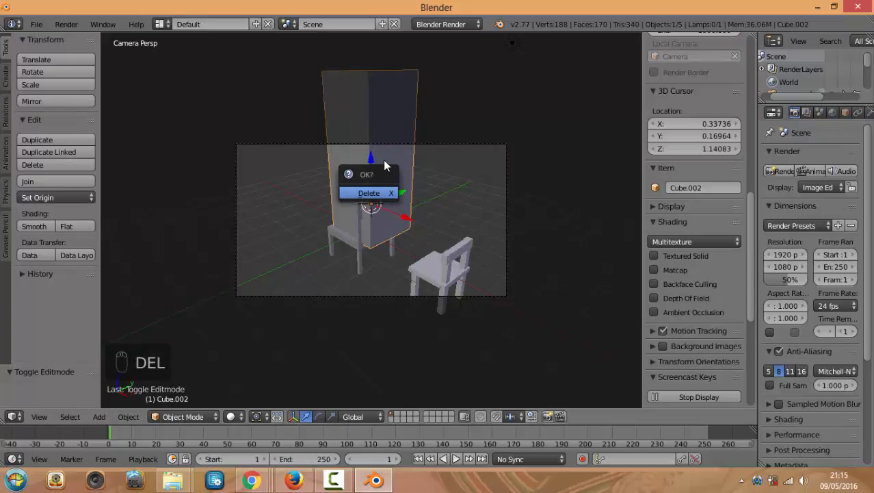
click(372, 193)
Delete the right-hand chair, working from the front view
right_click(351, 236)
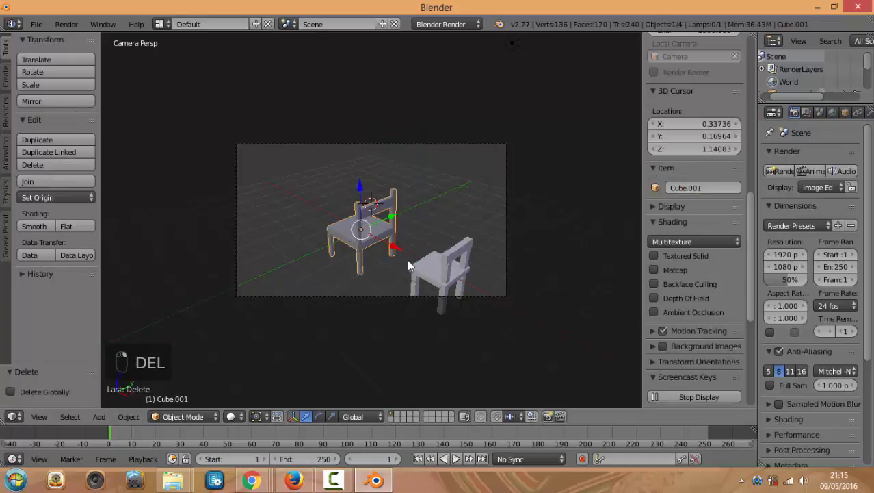
scroll(422, 289, up, 1)
key(KP_1)
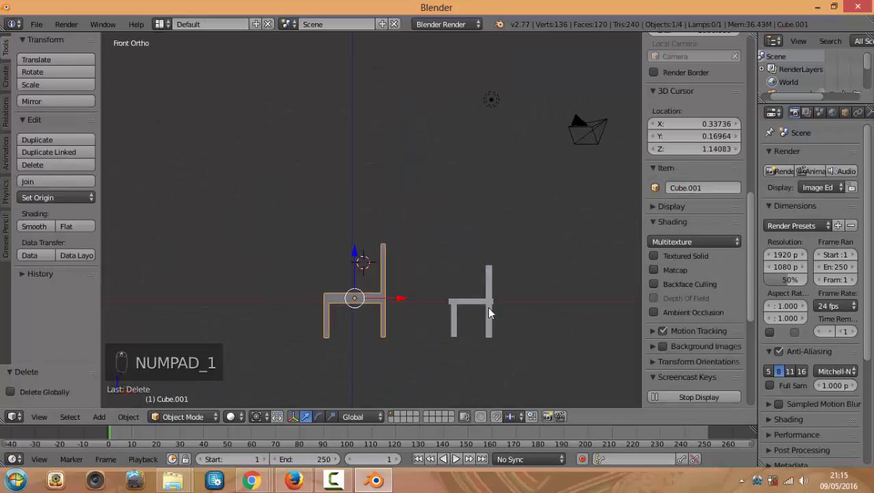
right_click(488, 303)
key(Delete)
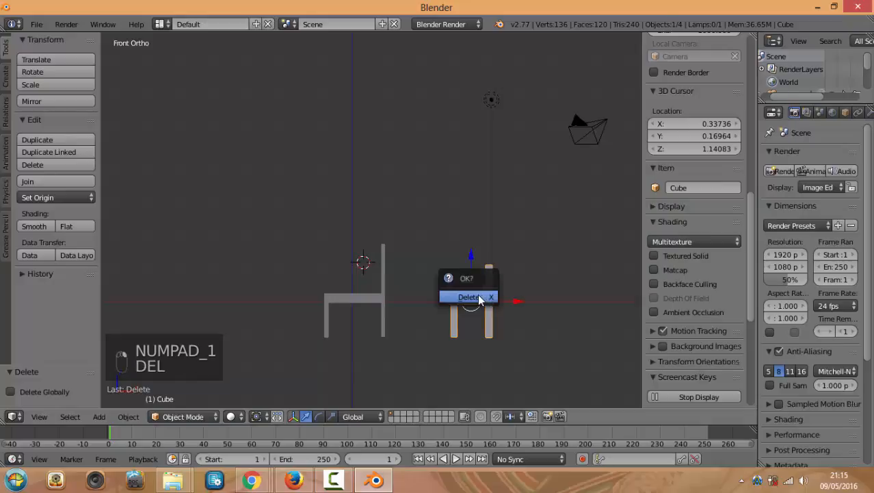
click(475, 298)
Place the 3D cursor above-left of the remaining chair, at X -1.47904, Z 3.40890
middle_drag(465, 299, 450, 323)
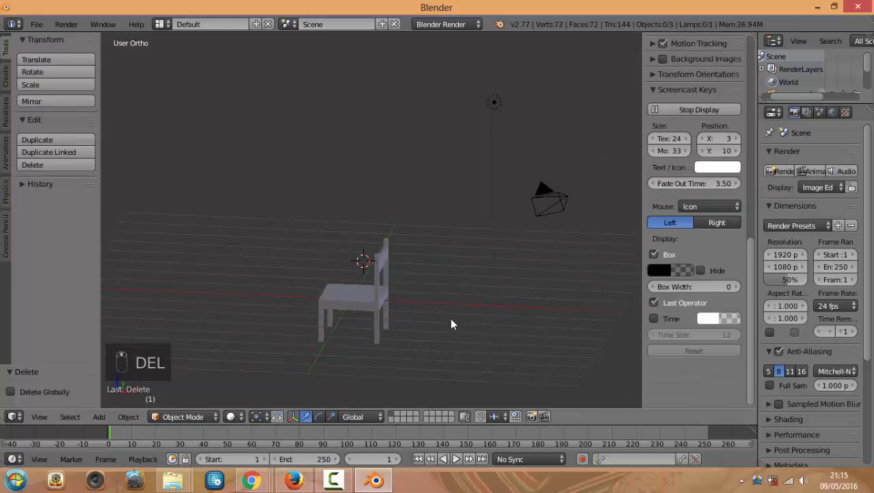
click(411, 307)
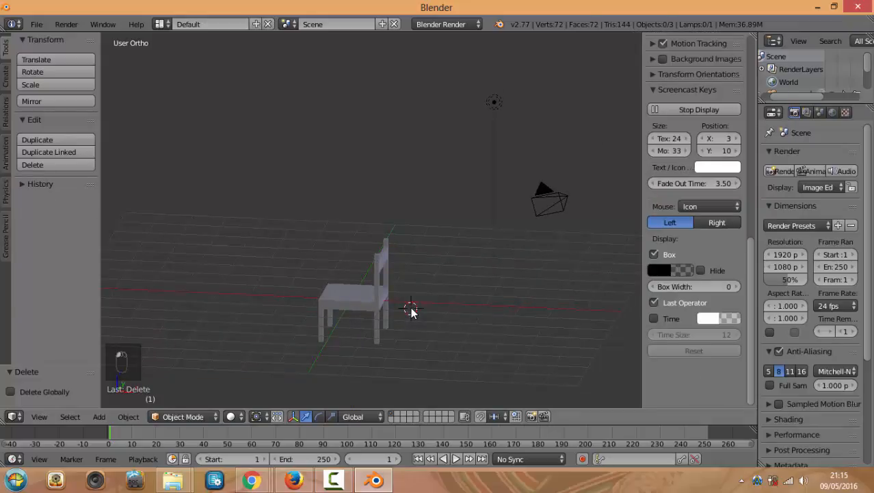
right_click(382, 292)
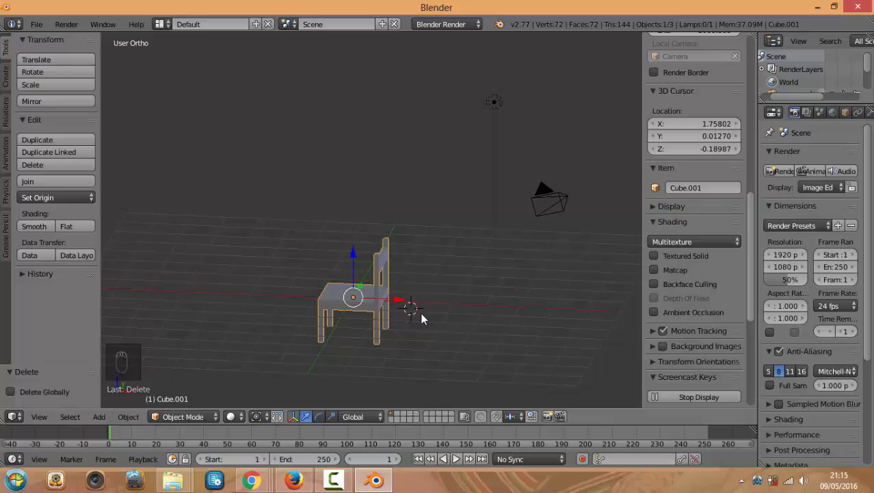
key(KP_1)
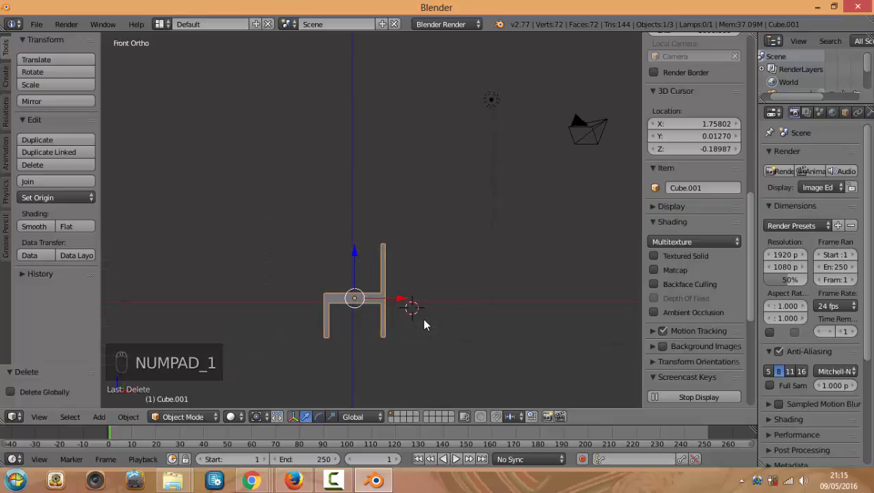
click(432, 299)
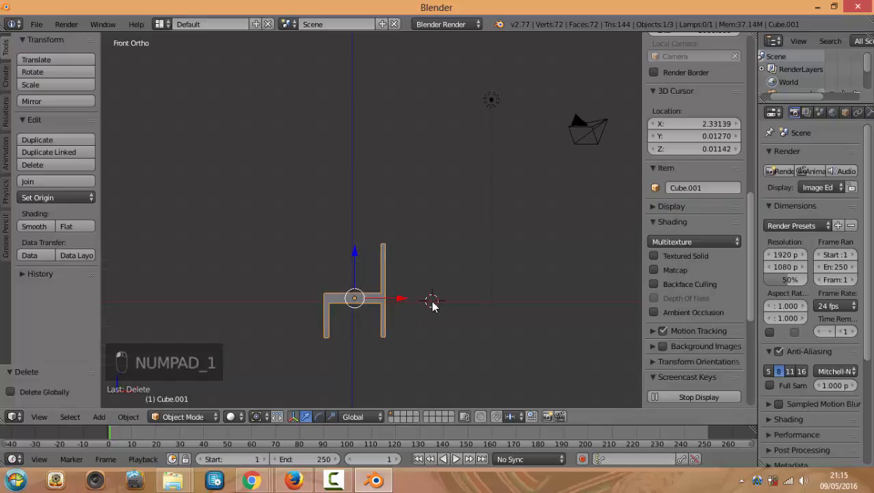
key(shift+s)
click(302, 185)
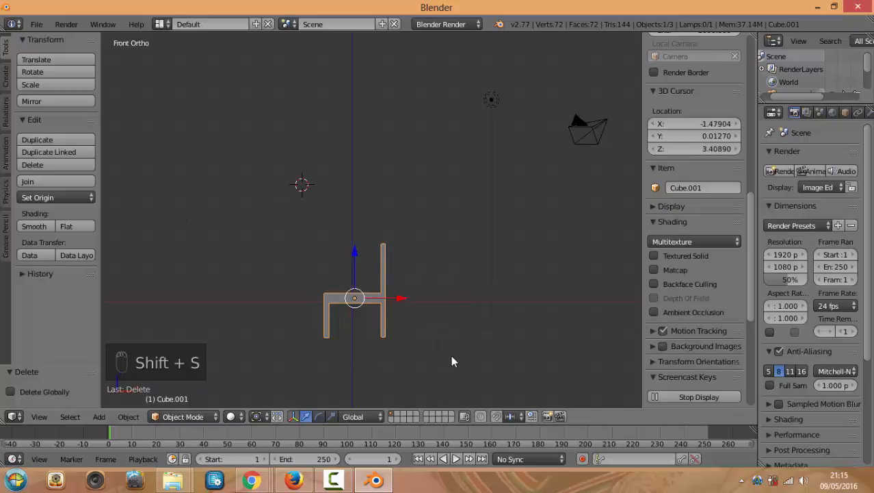
Add a cube at the 3D cursor and set it on the floor right of the chair
key(shift+a)
mouse_move(453, 268)
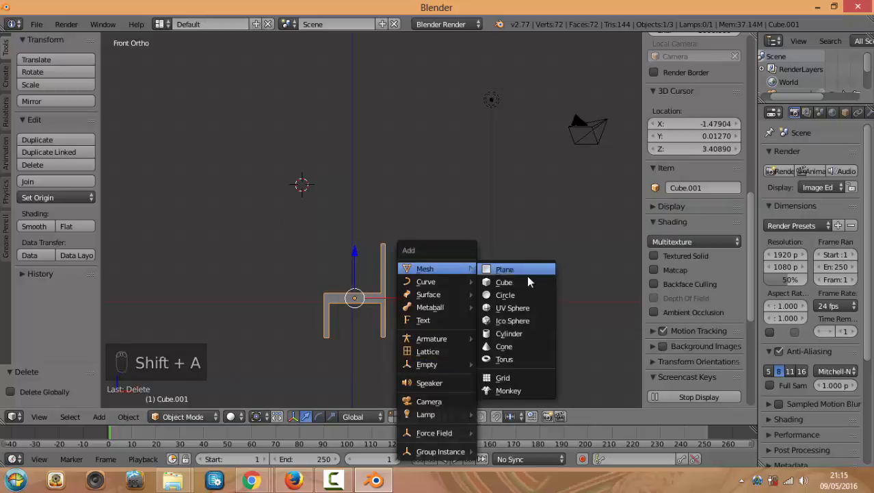
click(541, 284)
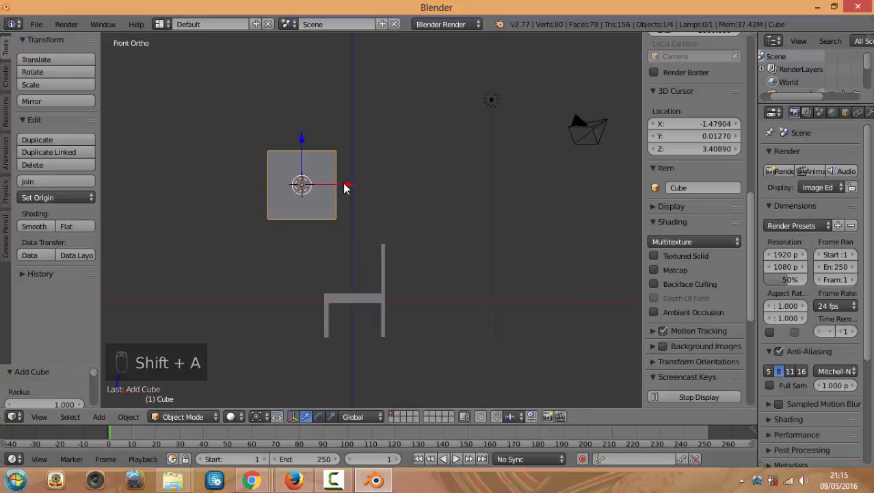
drag(345, 188, 467, 191)
drag(443, 142, 429, 245)
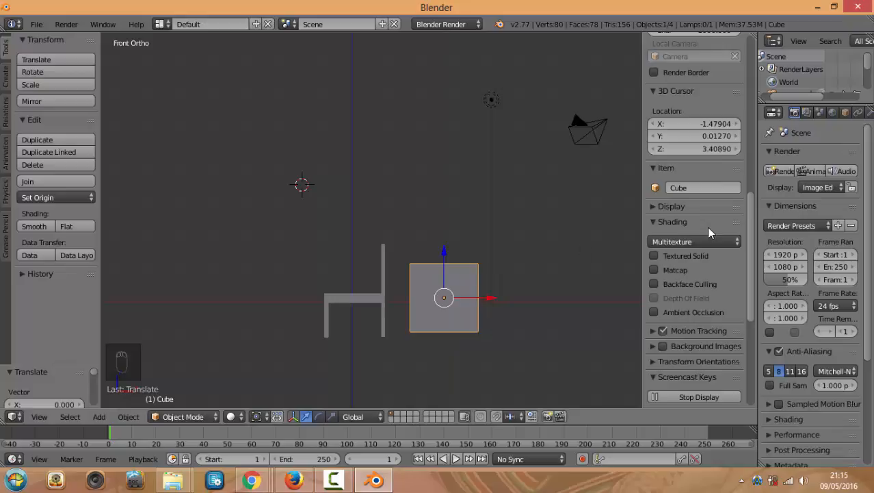
drag(749, 231, 749, 81)
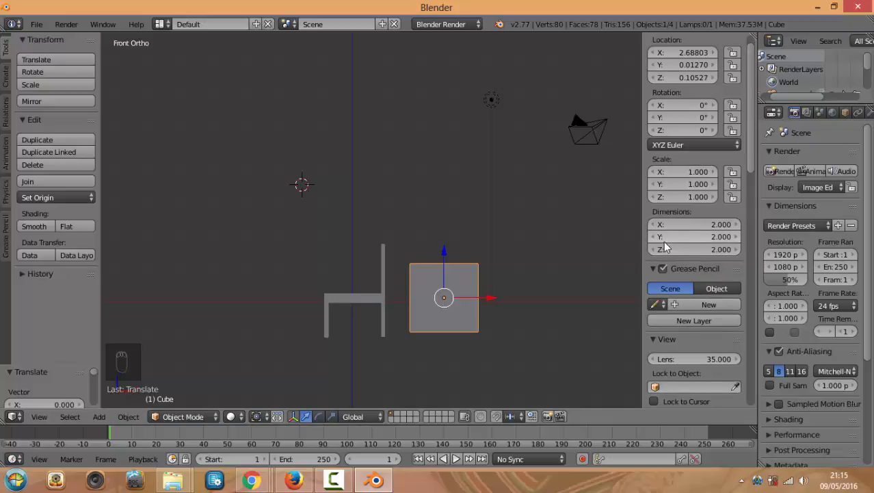
key(n)
key(n)
key(n)
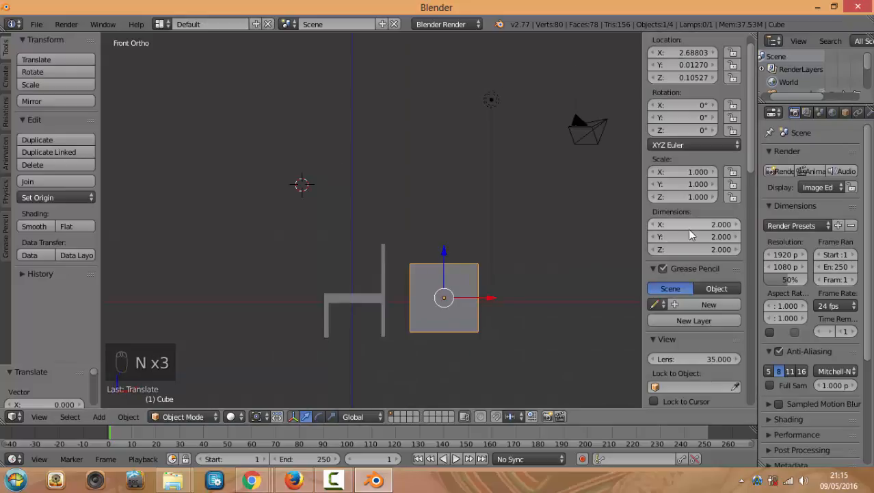
scroll(673, 223, up, 1)
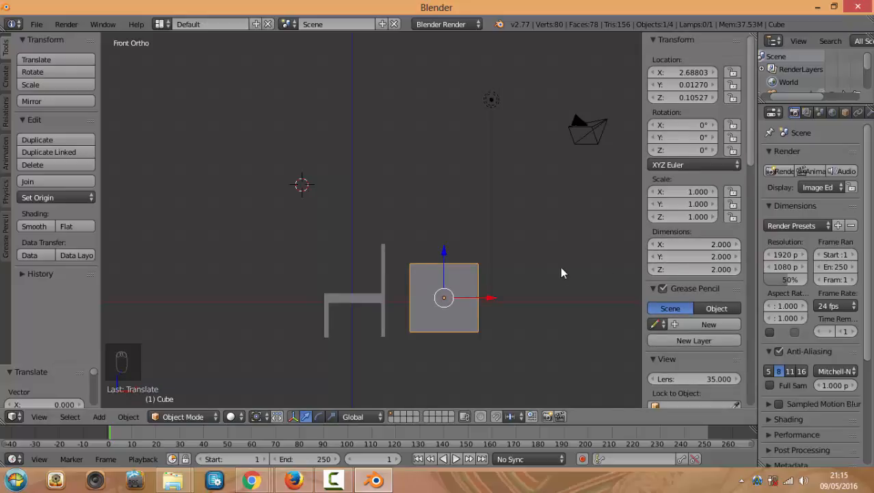
drag(442, 252, 442, 257)
Shrink the chair to about a third and move it just left of the cube
right_click(366, 301)
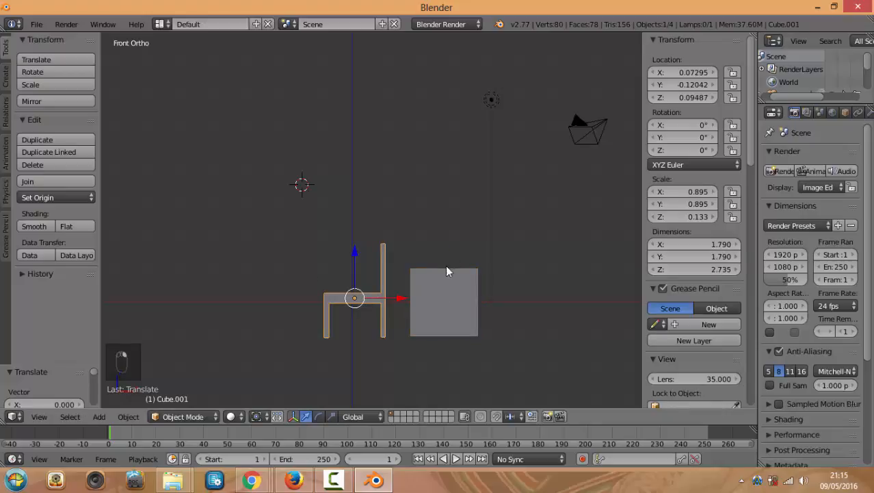
key(s)
click(397, 276)
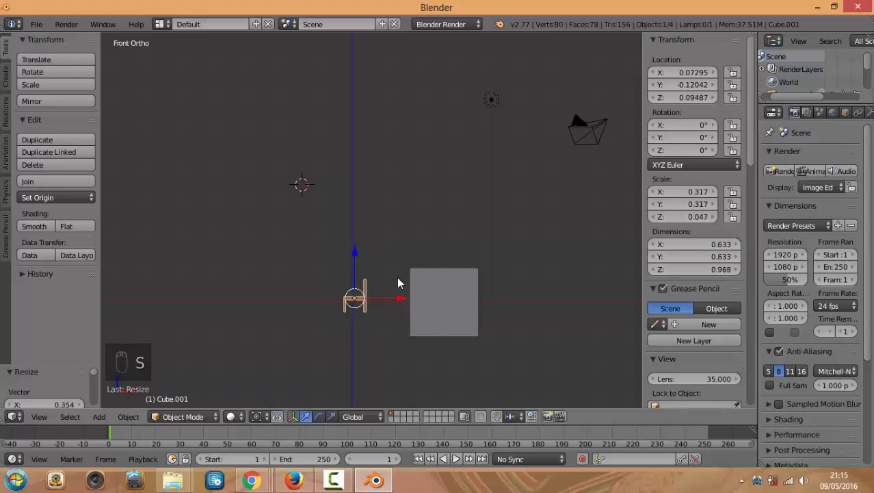
key(g)
click(418, 306)
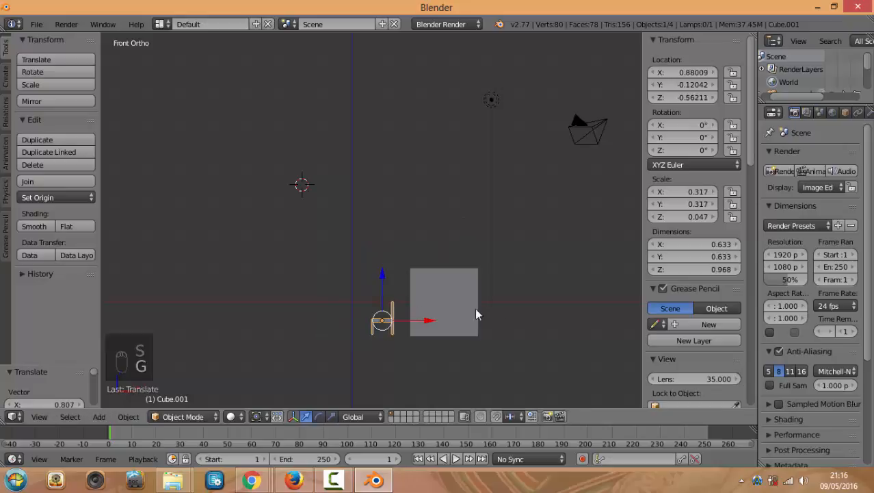
Delete the default cube and view the chair through the camera
right_click(460, 294)
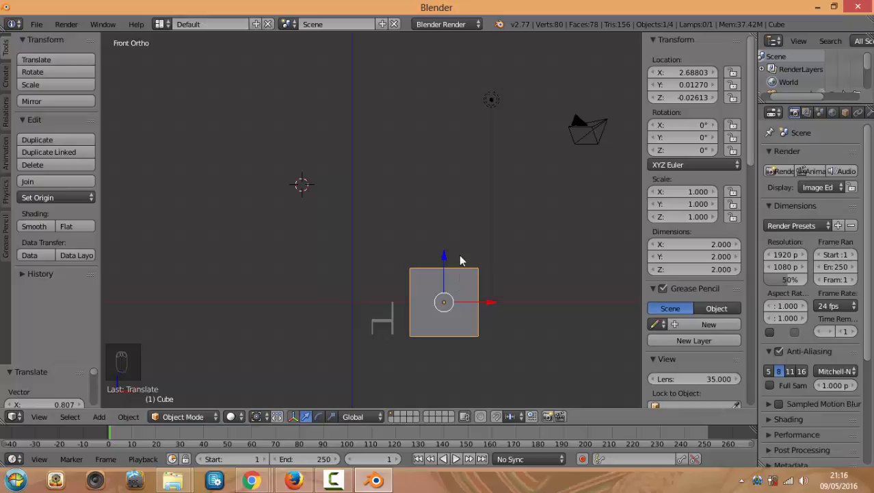
key(Delete)
click(442, 256)
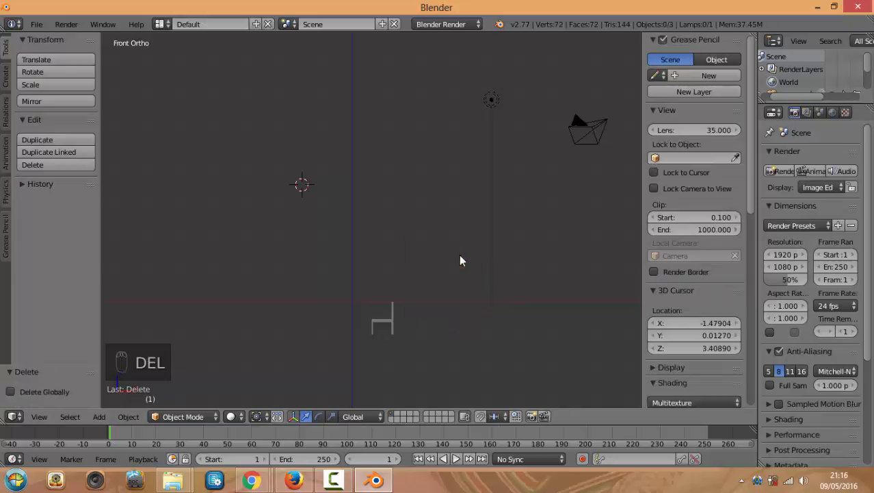
middle_drag(403, 310, 396, 365)
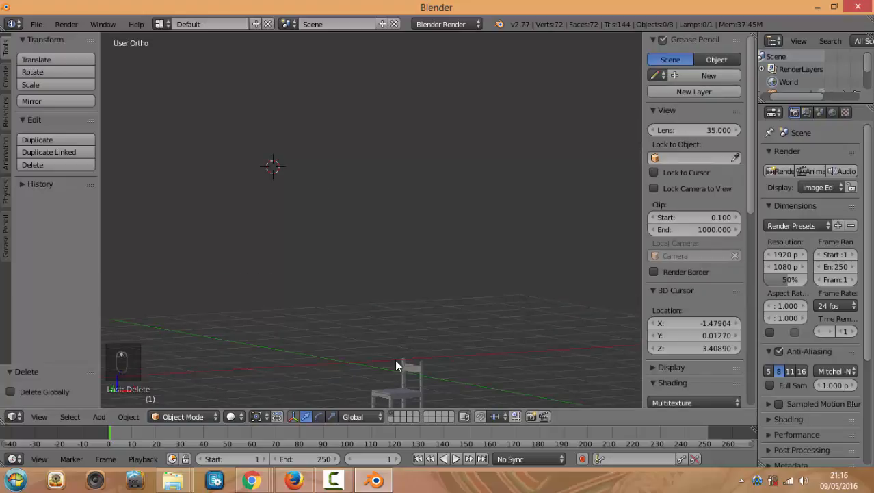
right_click(417, 371)
key(KP_0)
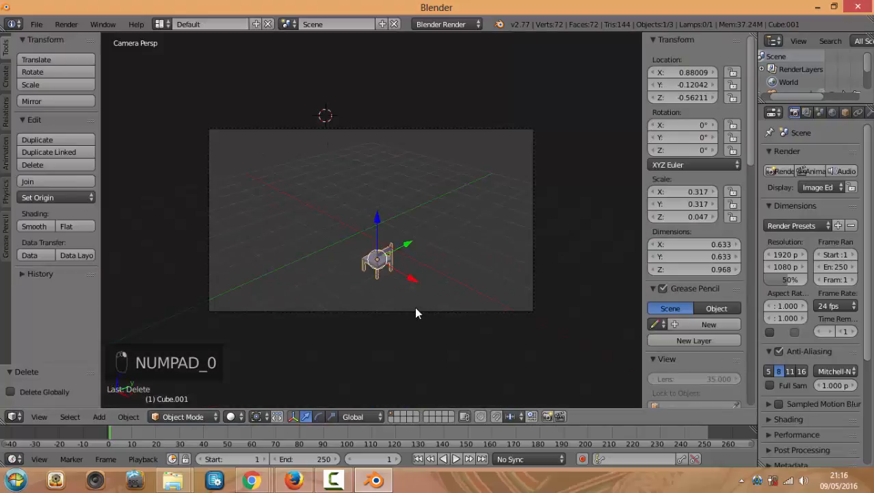
scroll(395, 284, up, 1)
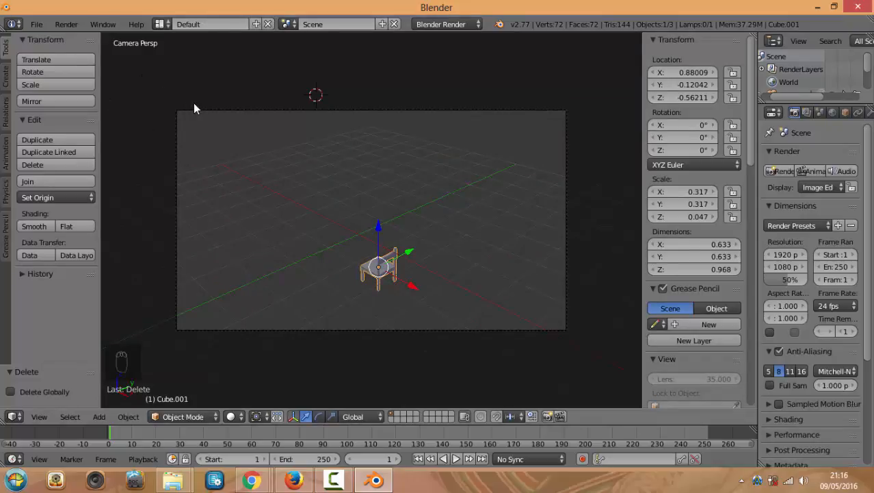
Switch to the four-view layout, select the camera and move it to a new position
key(ctrl+alt+q)
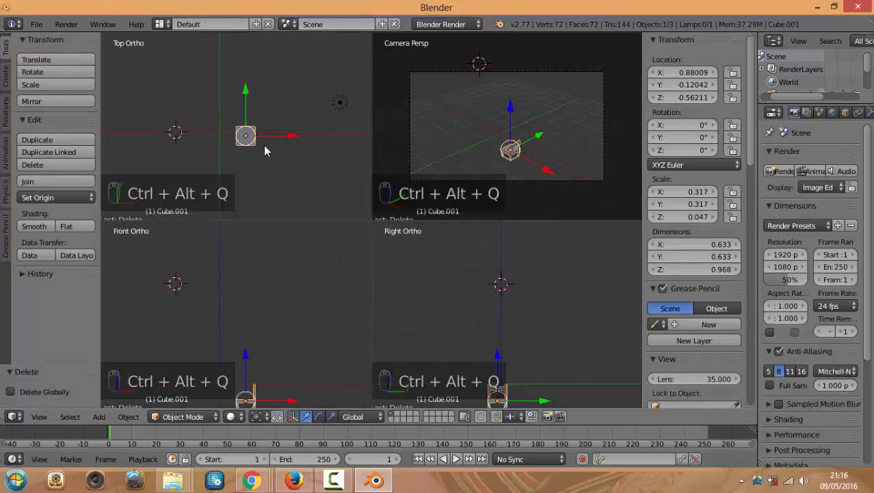
right_click(481, 180)
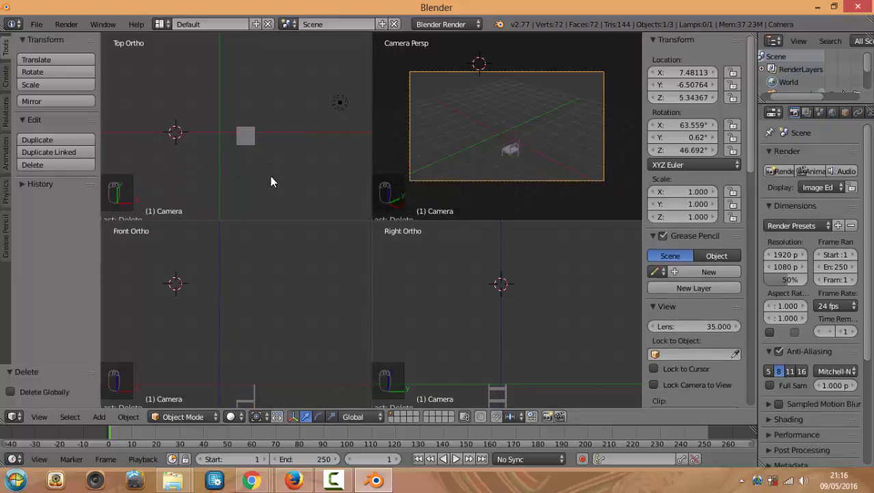
scroll(271, 181, down, 2)
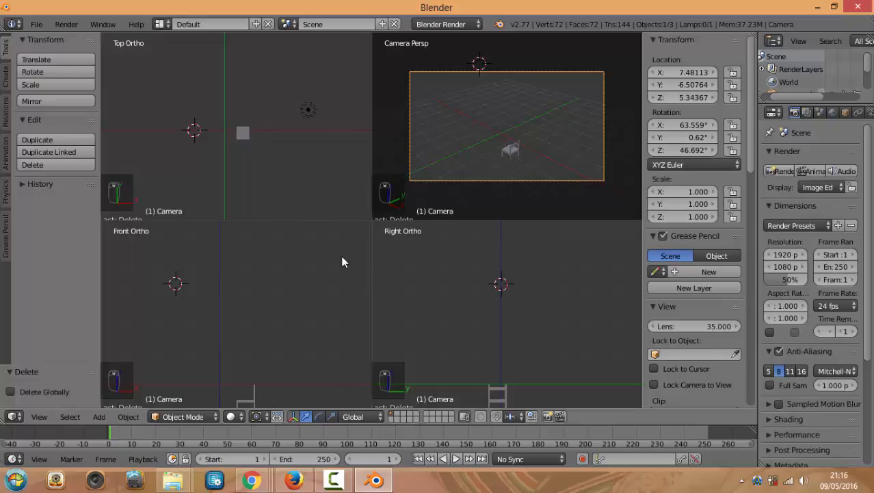
key(g)
click(479, 233)
key(g)
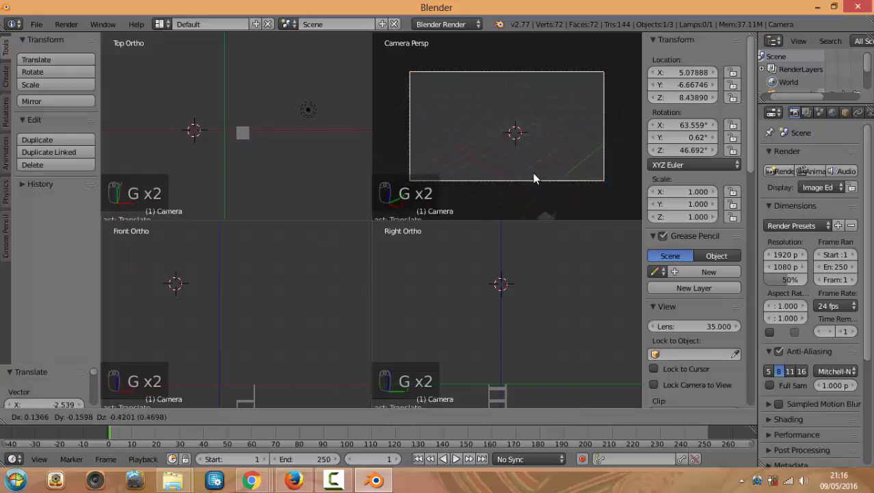
click(566, 129)
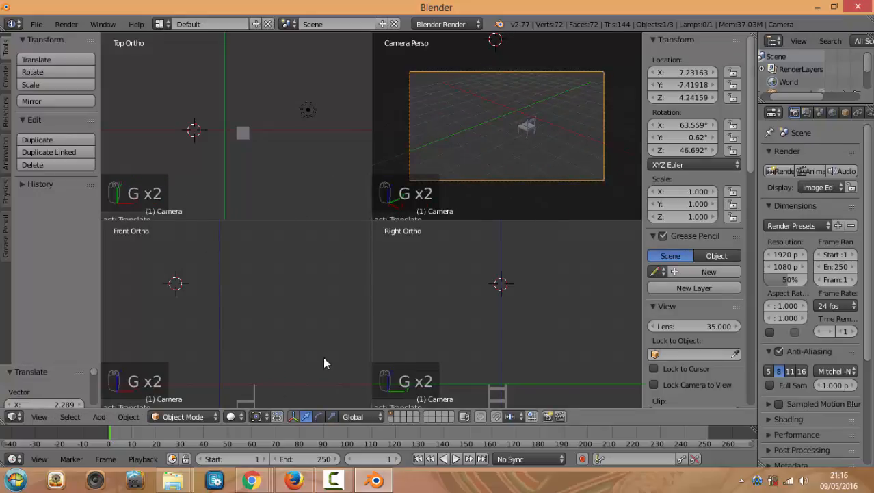
scroll(283, 357, down, 2)
scroll(247, 179, down, 3)
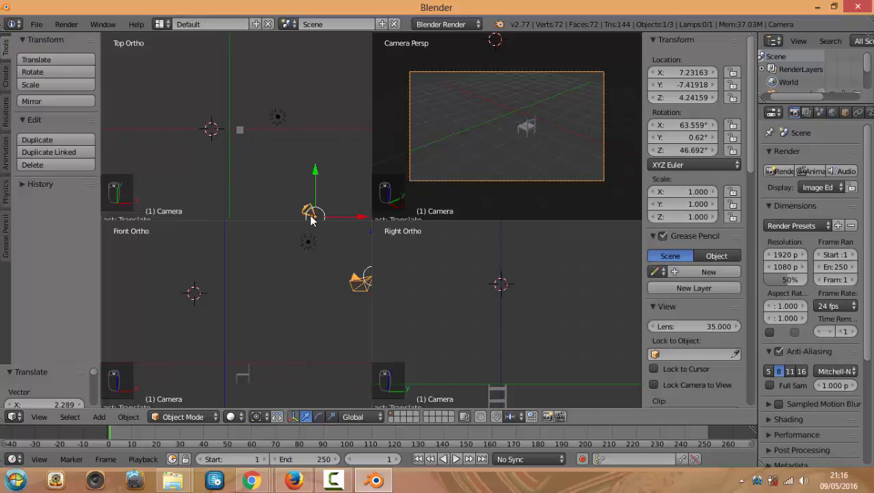
Place and turn the camera near the chair (about X -0.70, Y 1.43, Z 0.56), then test-render
key(g)
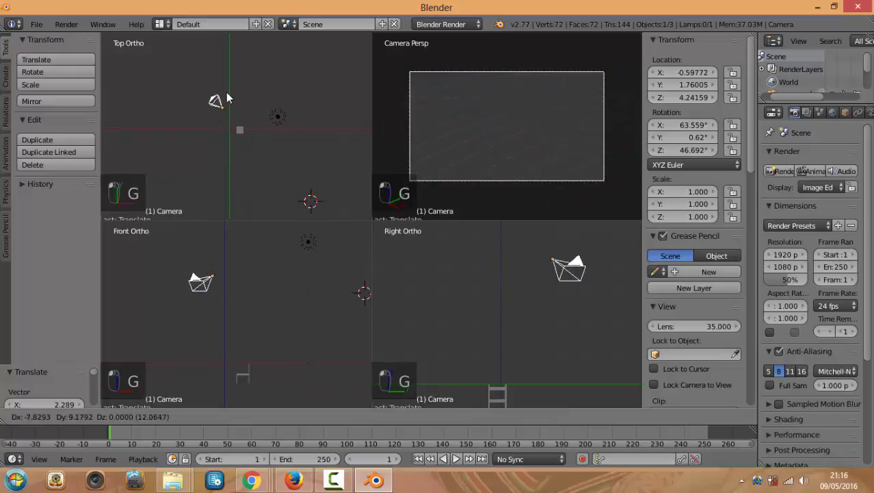
click(219, 76)
key(r)
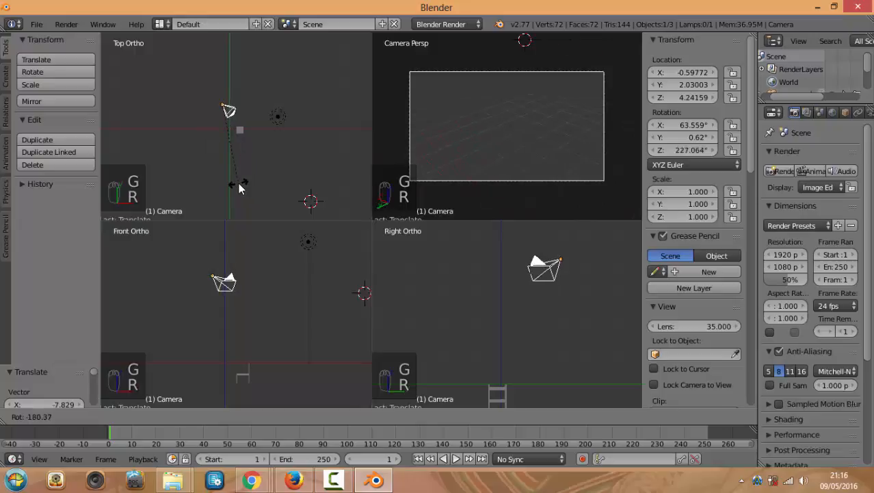
click(239, 189)
key(g)
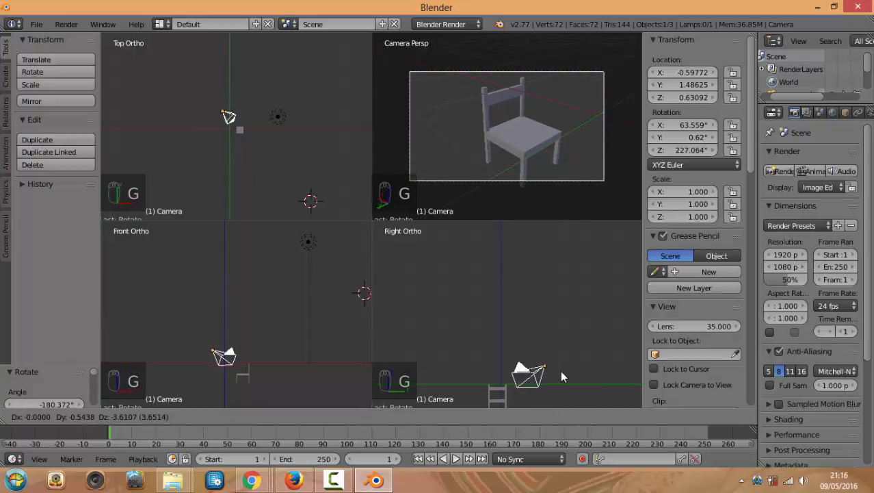
click(561, 371)
key(g)
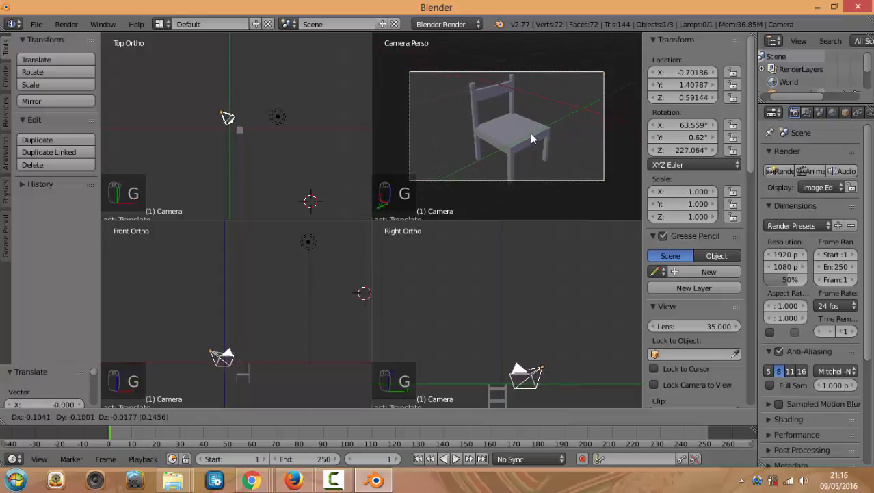
click(527, 131)
key(F12)
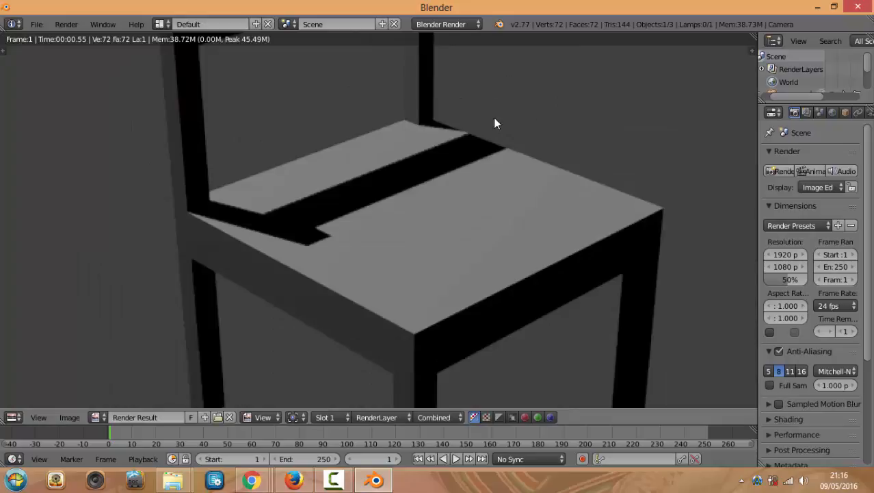
scroll(526, 199, down, 3)
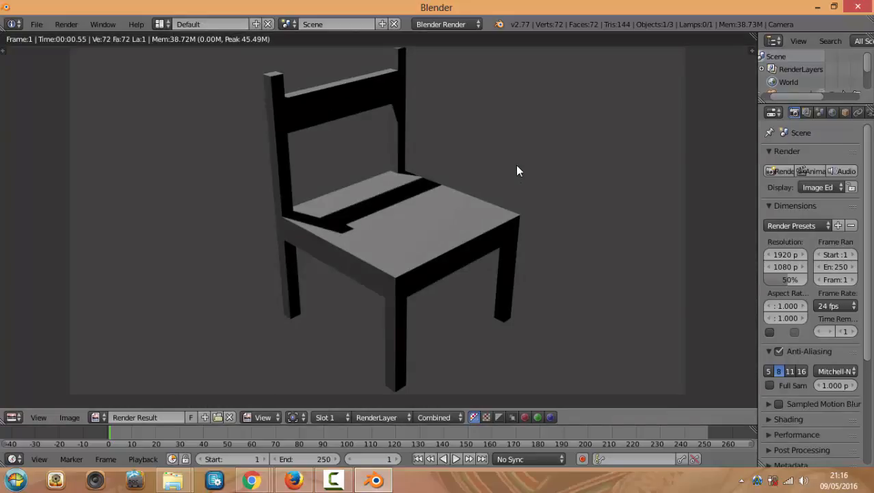
key(Escape)
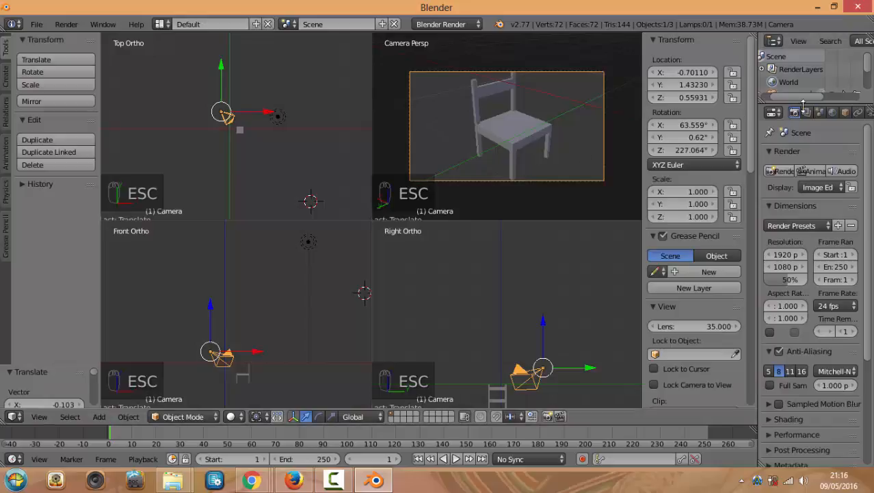
Turn on ambient occlusion in the world settings and render the chair
click(832, 112)
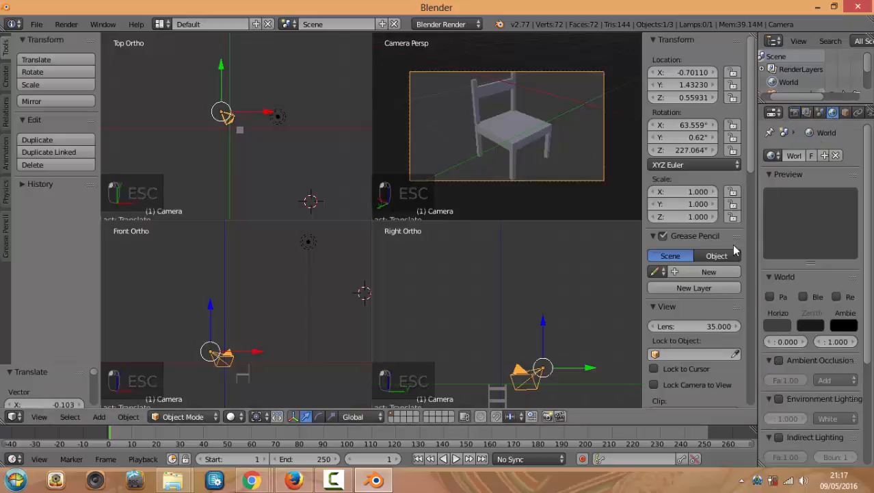
drag(757, 236, 725, 236)
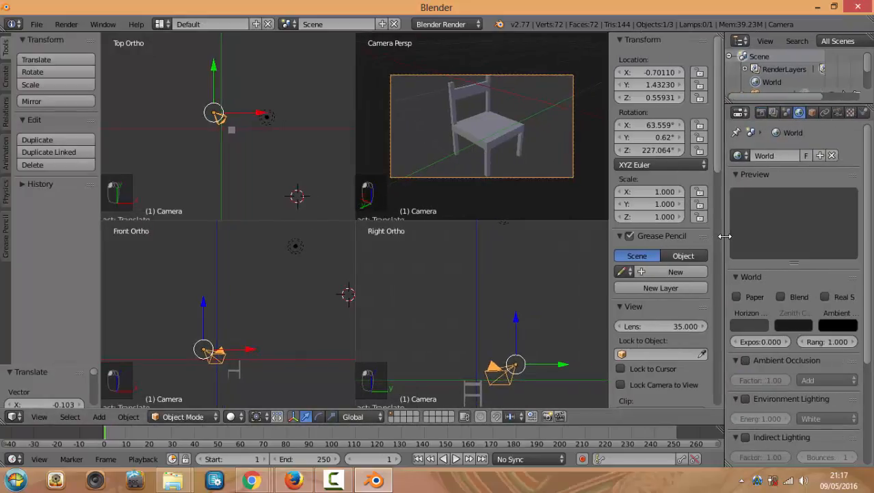
click(745, 360)
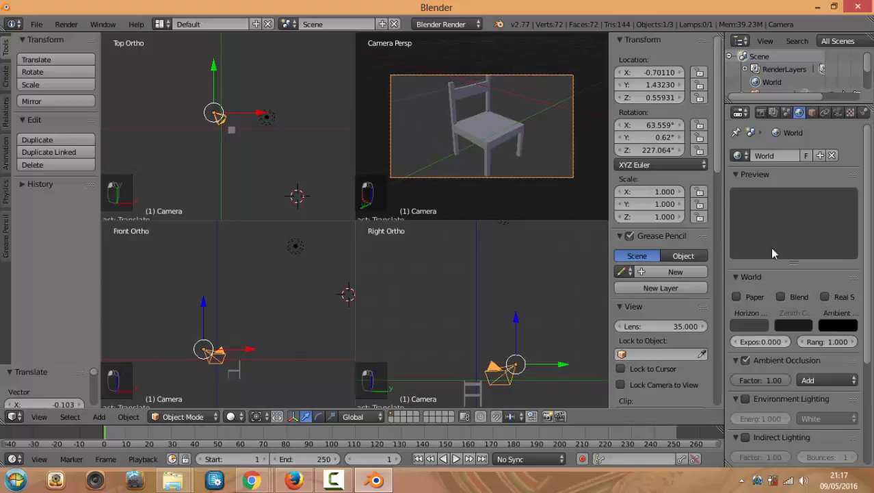
click(760, 112)
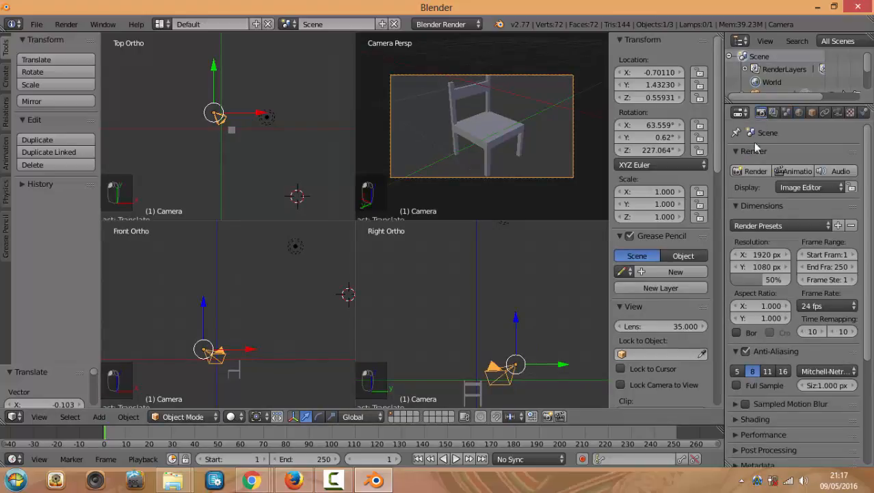
click(755, 170)
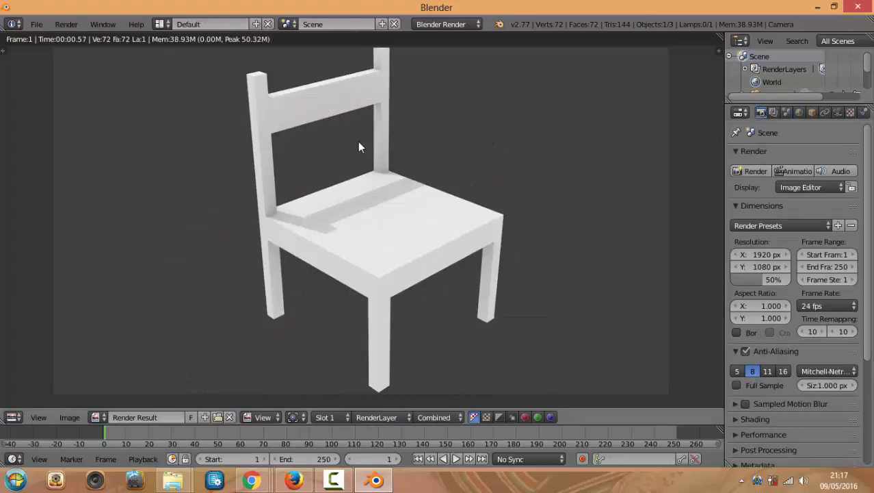
scroll(359, 148, down, 1)
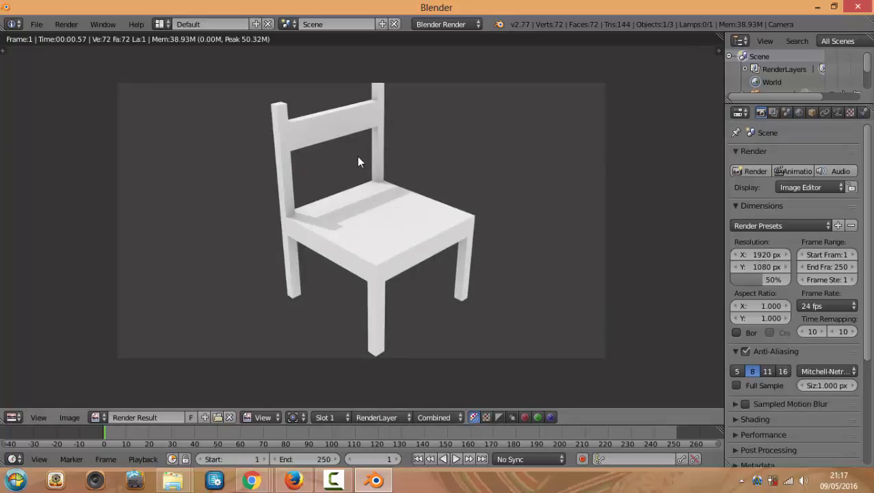
key(Escape)
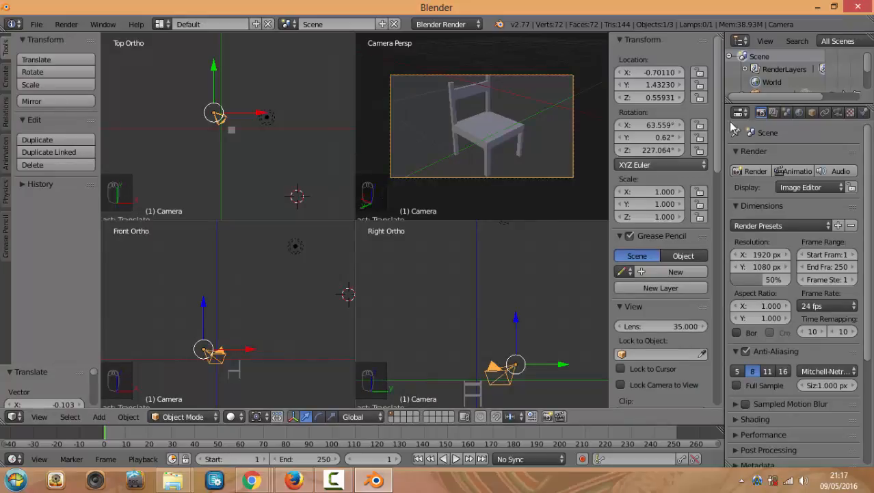
Render the chair once more and return to the four viewports
click(799, 112)
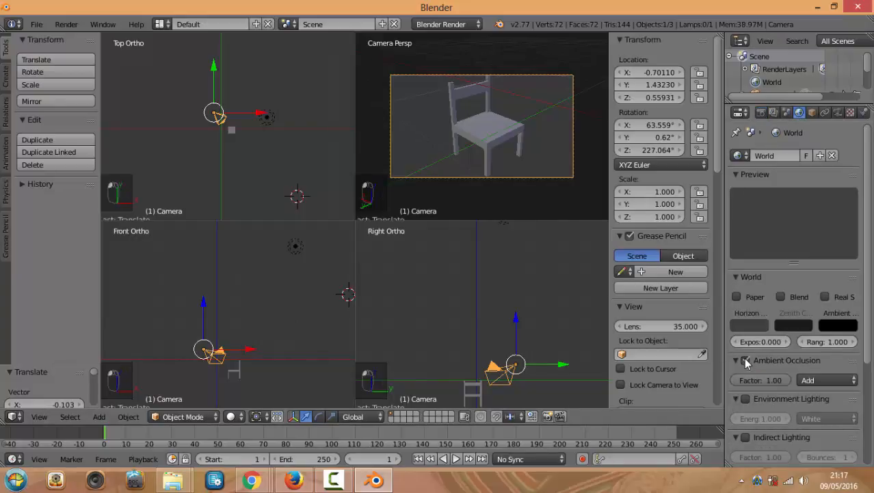
click(760, 112)
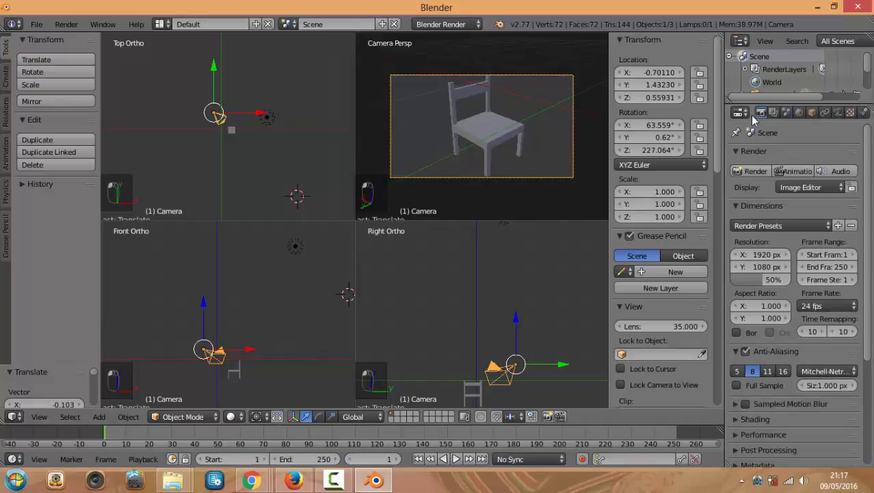
click(769, 170)
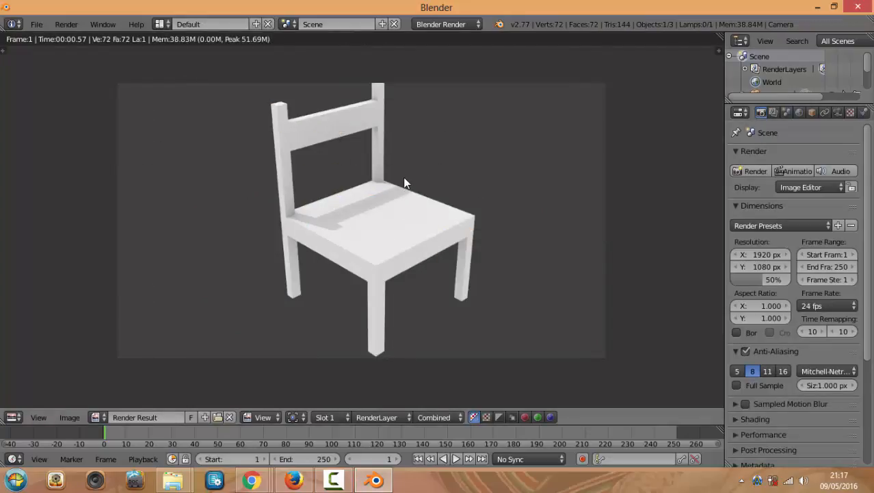
key(Escape)
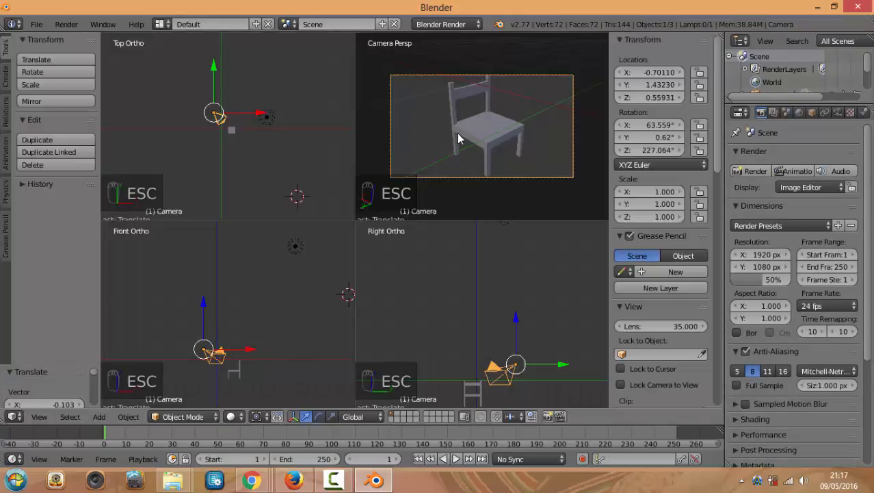
Give the chair a new material, Material.001, with a red-orange diffuse colour, and render it
scroll(492, 128, up, 4)
right_click(507, 132)
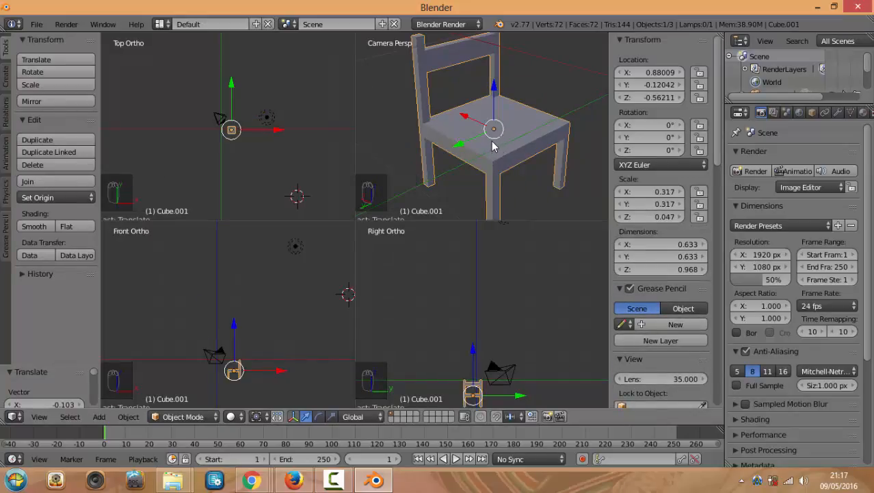
key(ctrl+alt+q)
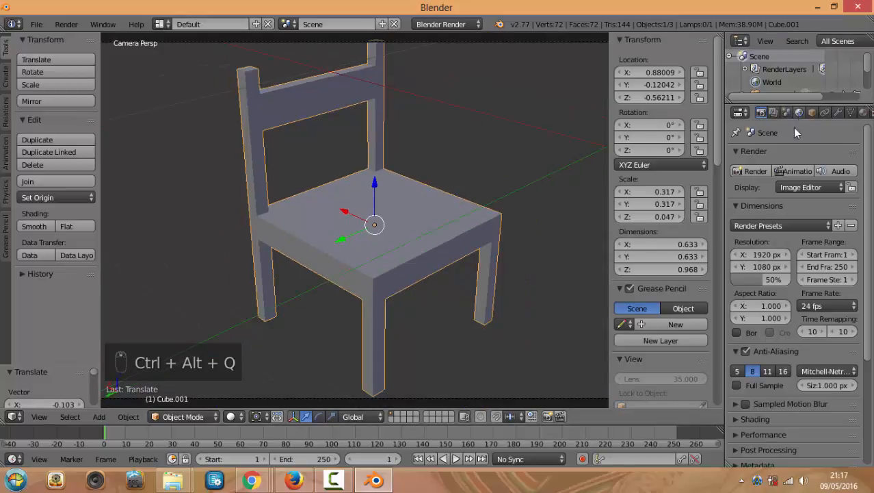
drag(724, 124, 631, 125)
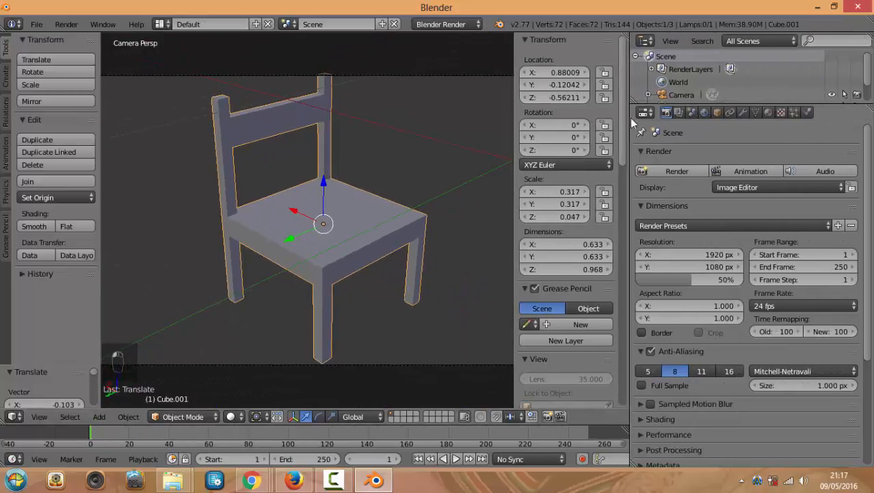
click(762, 112)
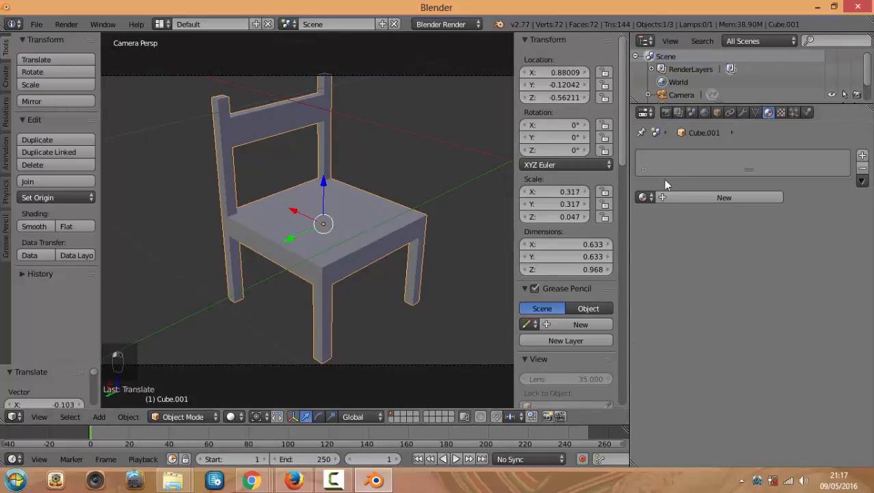
click(678, 196)
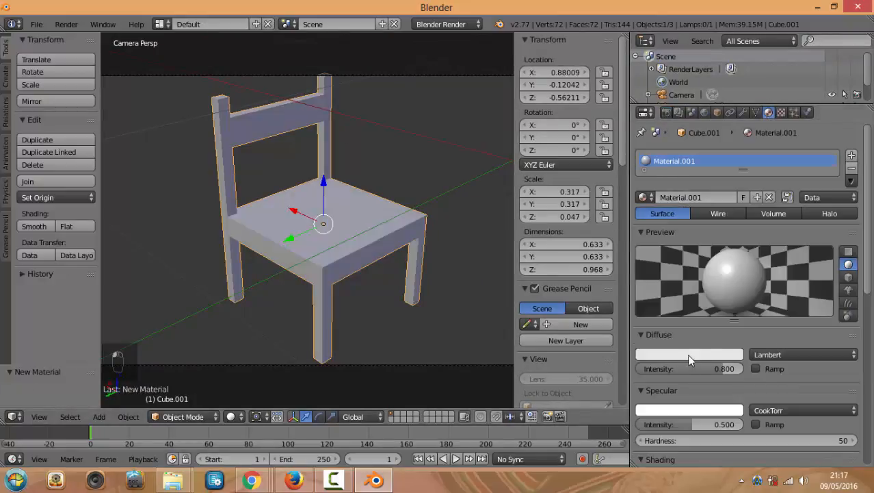
click(686, 354)
click(686, 231)
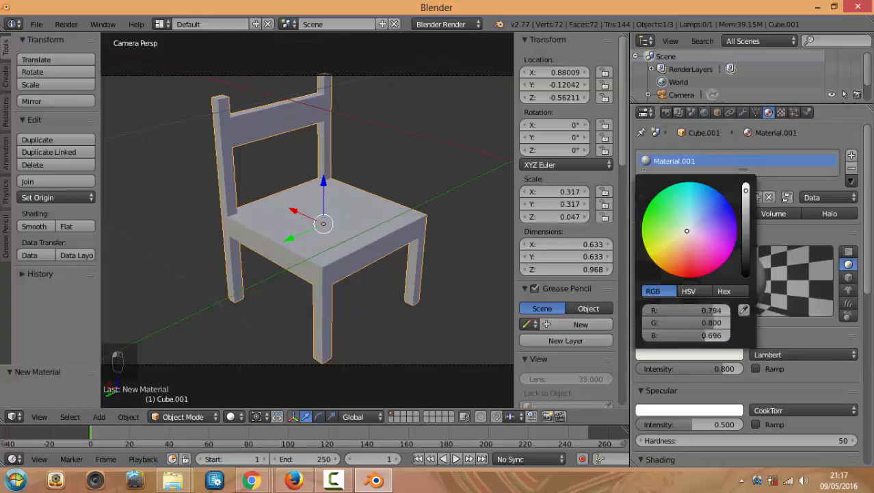
mouse_move(687, 231)
mouse_down()
mouse_move(665, 239)
mouse_move(678, 269)
mouse_up()
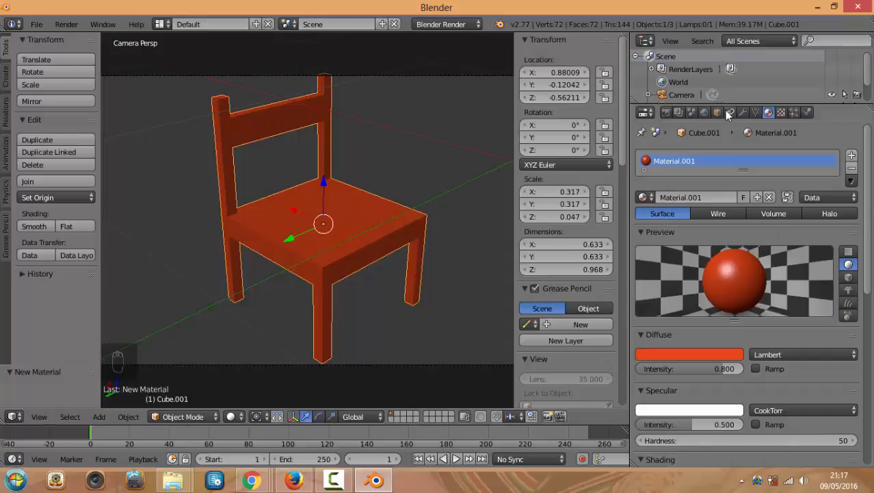
key(F12)
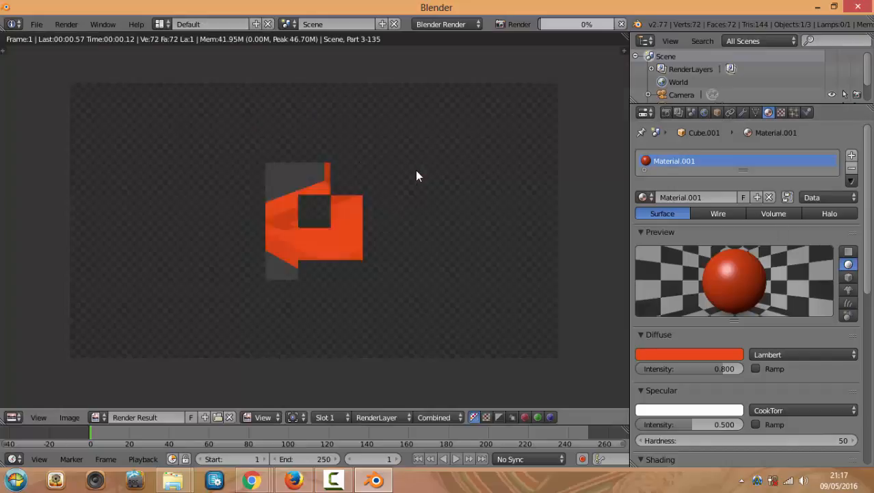
Lower the material's specular intensity to 0.206 and re-render to check it
scroll(381, 183, up, 3)
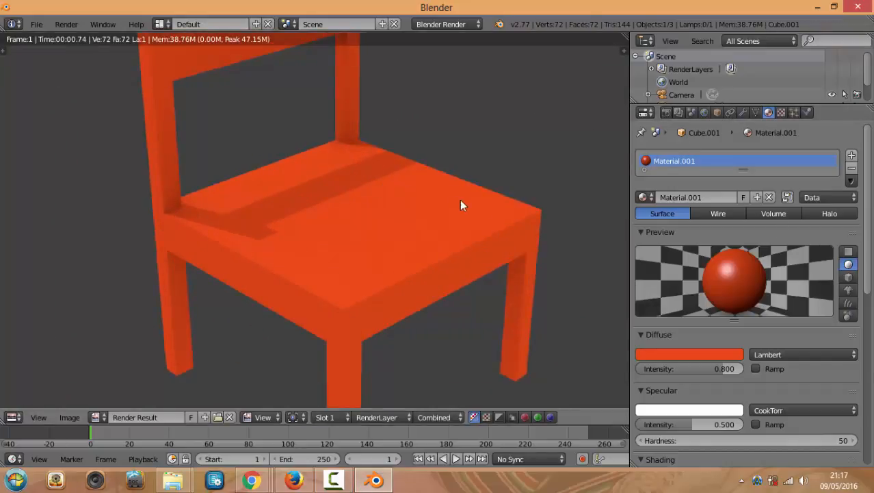
scroll(404, 205, down, 2)
scroll(712, 320, down, 1)
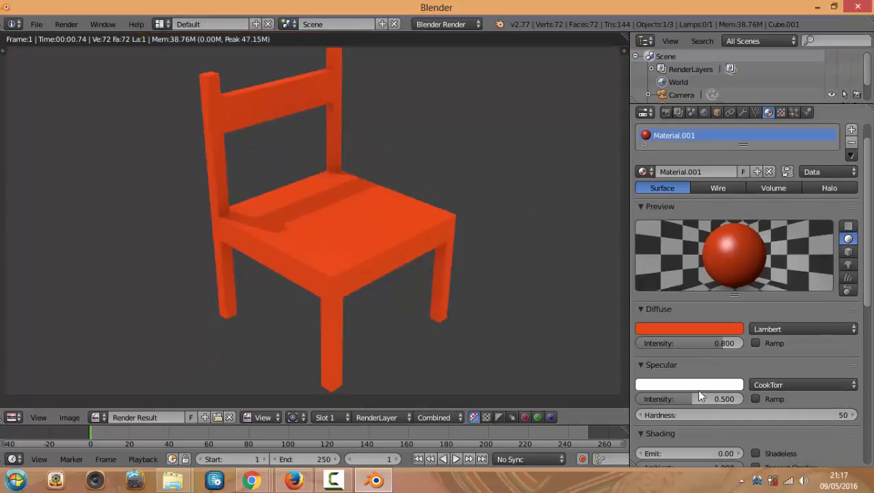
drag(689, 396, 646, 399)
key(F12)
key(F12)
key(F12)
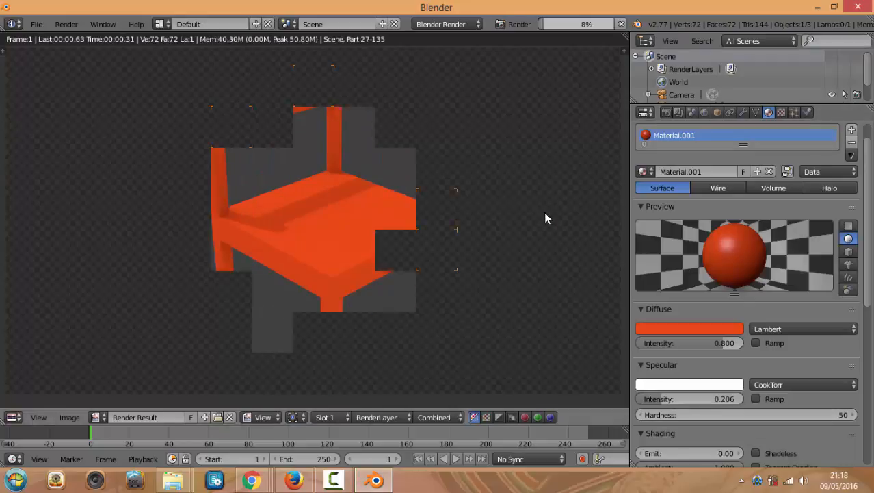
scroll(534, 198, down, 2)
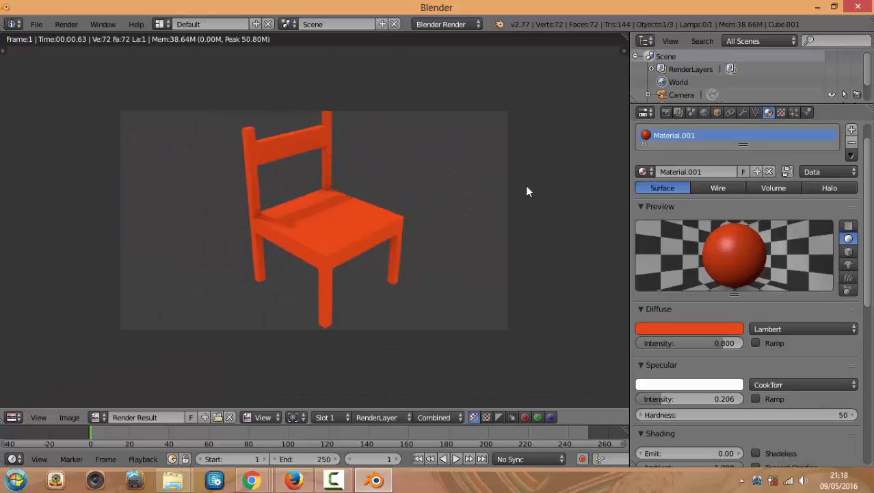
key(Escape)
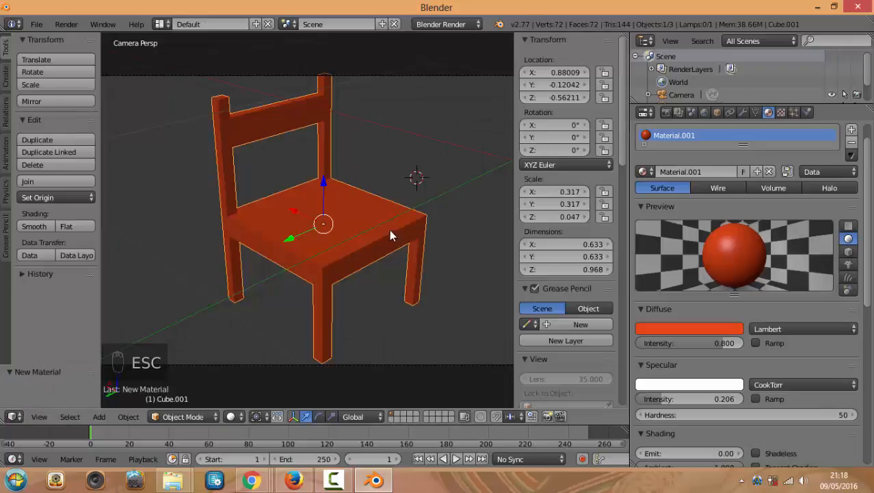
Centre the chair and isolate it in local view, hiding camera and lamp
middle_drag(368, 182, 393, 188)
middle_drag(285, 244, 266, 247)
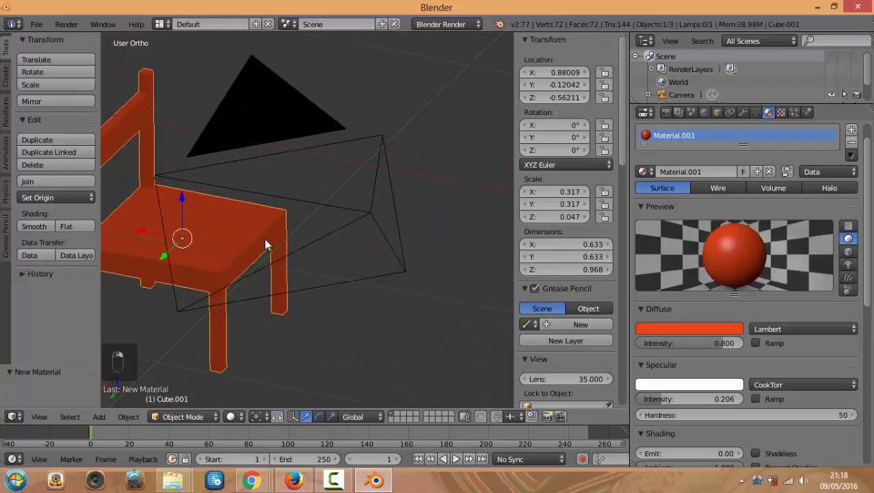
key(KP_Decimal)
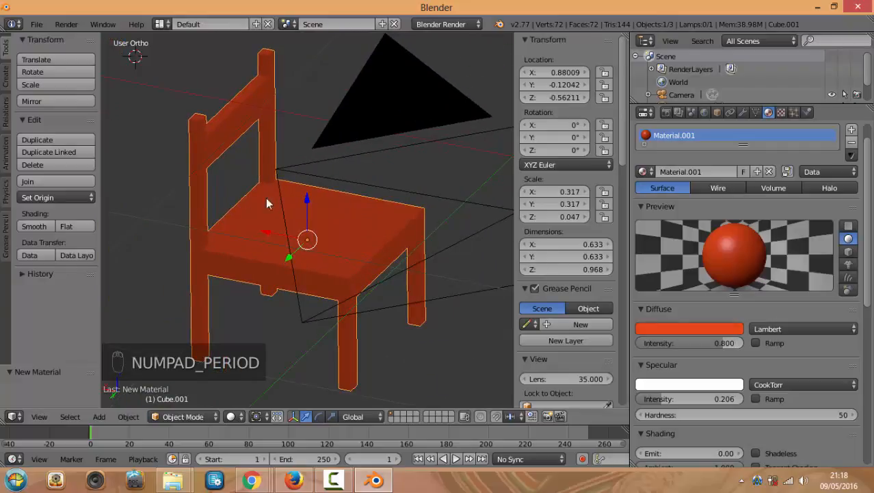
key(KP_Divide)
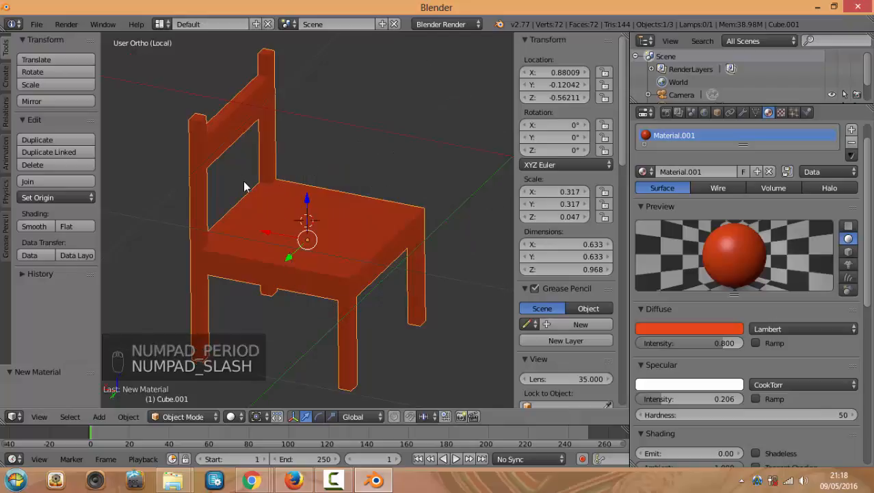
middle_drag(336, 178, 358, 182)
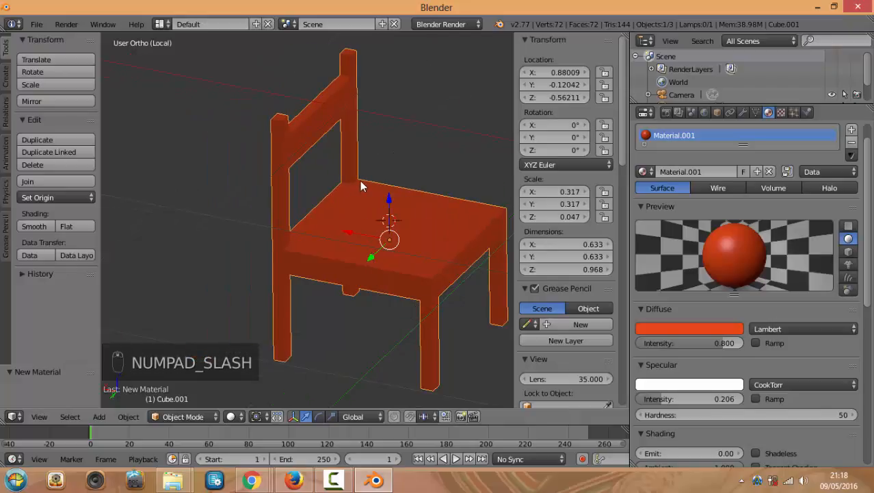
Enter Edit Mode on the chair and inspect it from the front and right side
key(Tab)
scroll(362, 174, up, 3)
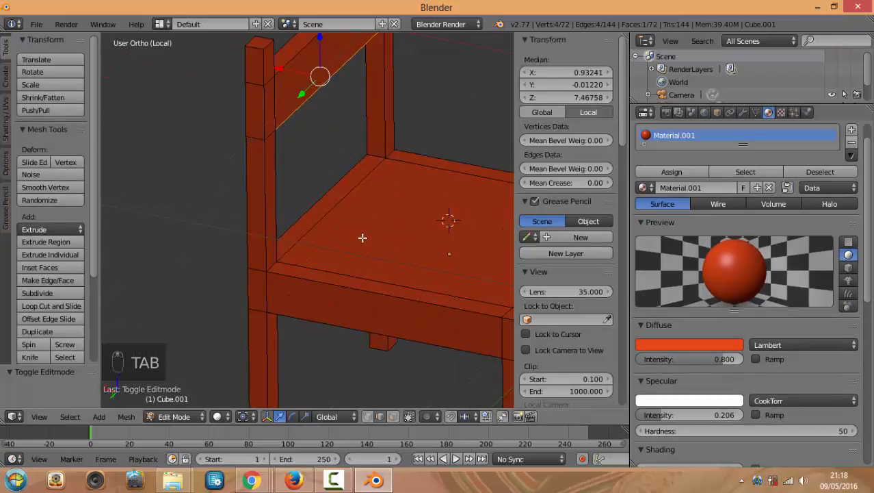
key(KP_1)
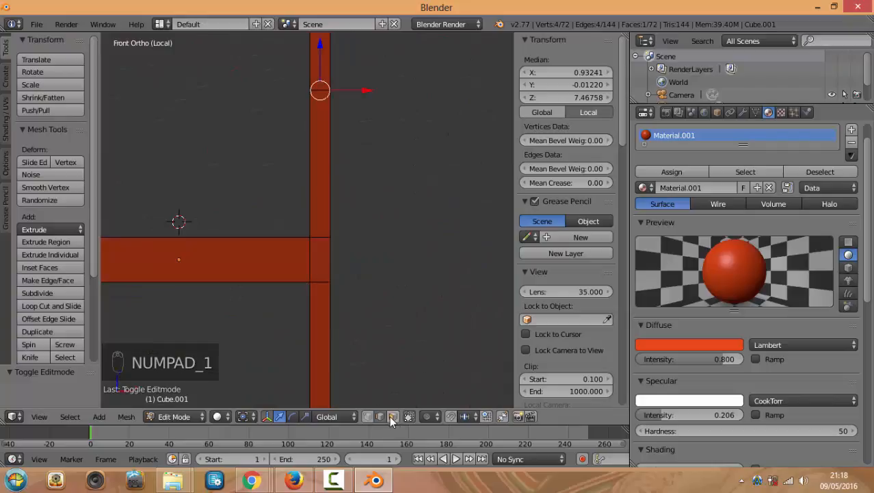
middle_drag(402, 255, 453, 249)
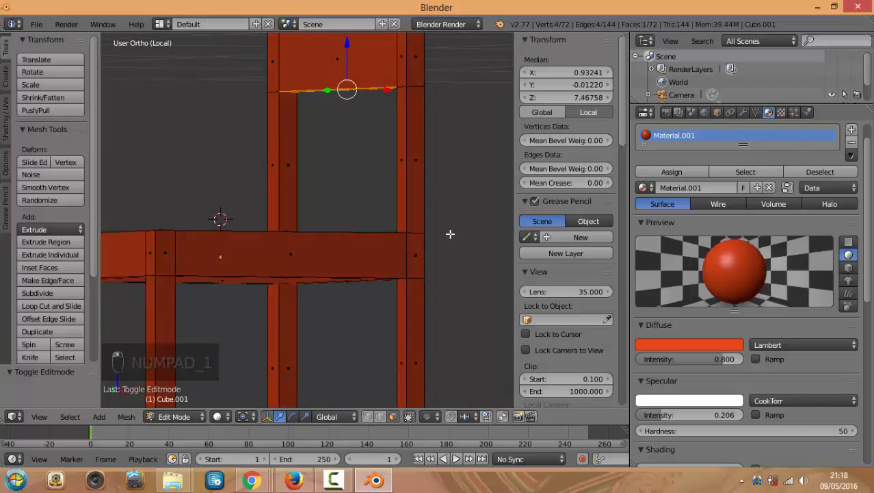
key(KP_1)
middle_drag(393, 201, 433, 160)
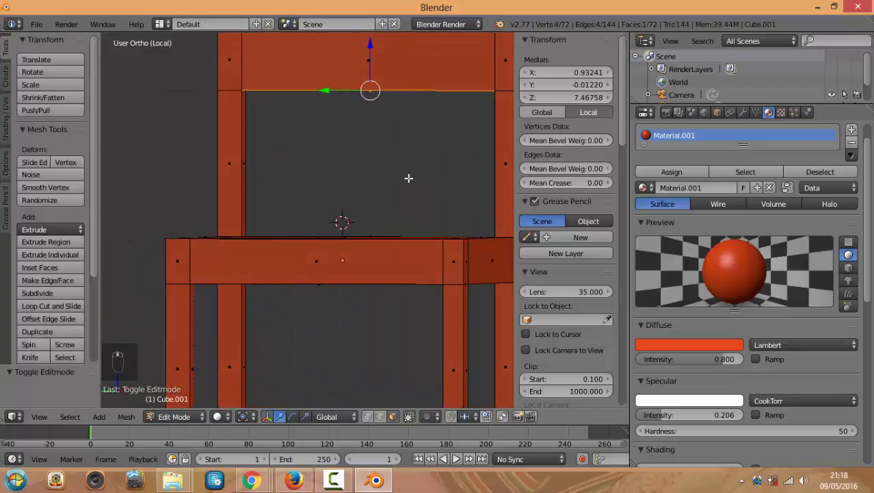
key(KP_1)
key(KP_3)
scroll(327, 153, down, 2)
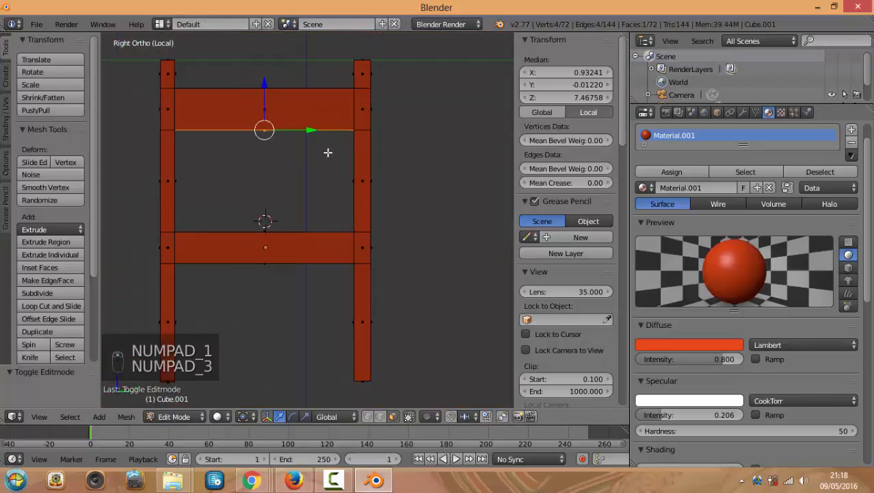
middle_drag(309, 183, 272, 256)
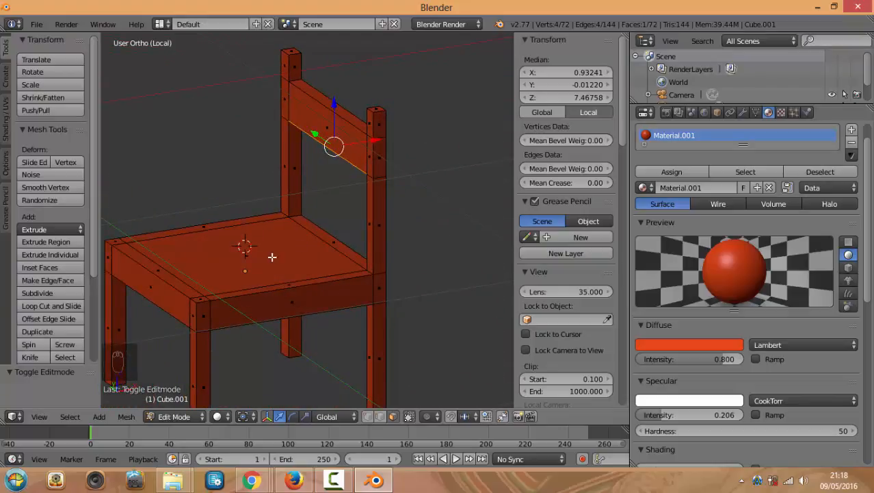
Select the seat and backrest faces and add a second, empty material slot
right_click(245, 253)
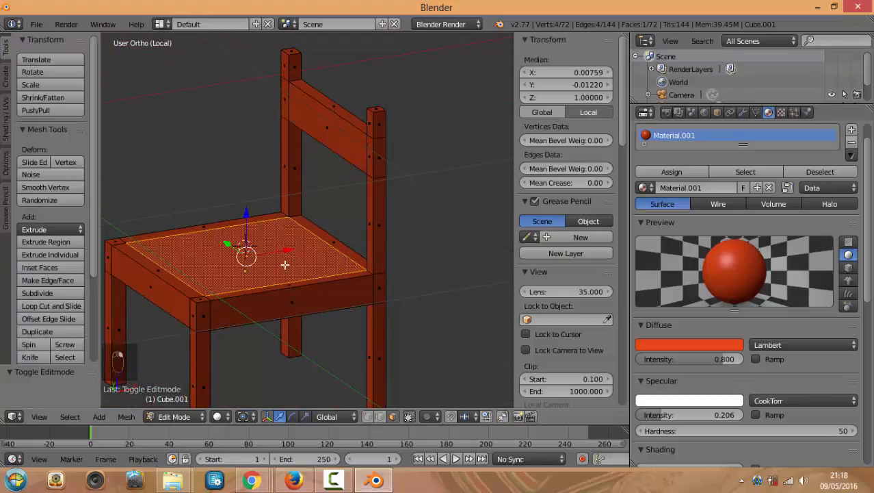
shift+right_click(330, 127)
shift+right_click(334, 105)
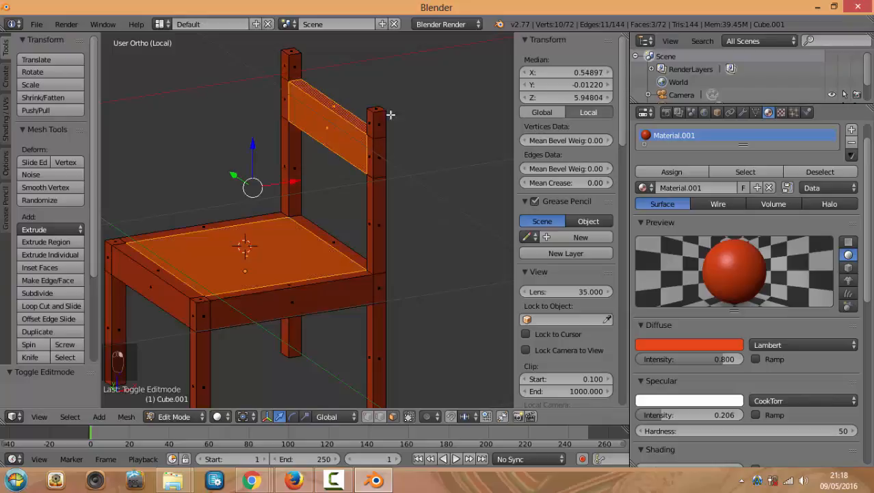
middle_drag(391, 112, 277, 106)
middle_drag(285, 155, 259, 117)
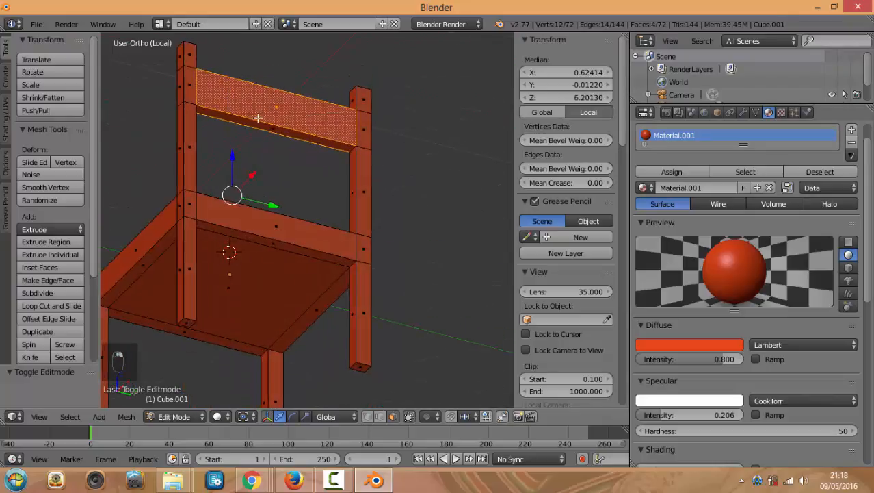
shift+click(262, 126)
shift+click(244, 289)
middle_drag(295, 174, 606, 275)
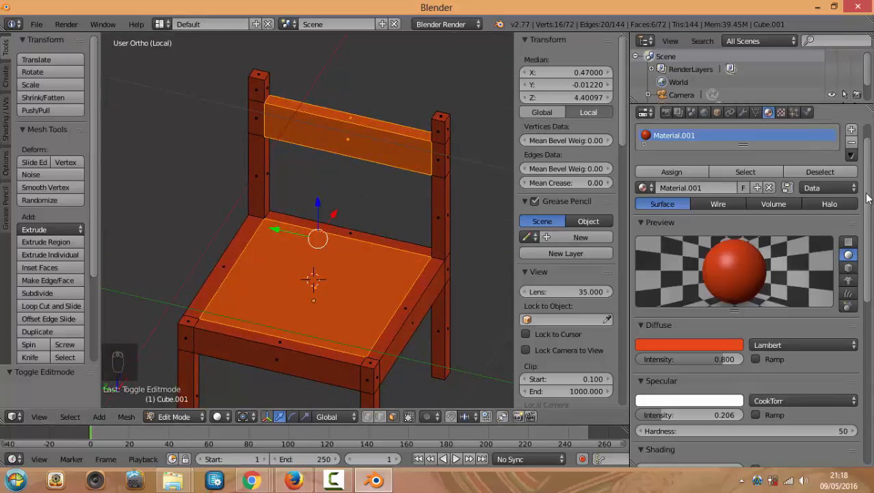
scroll(864, 199, up, 2)
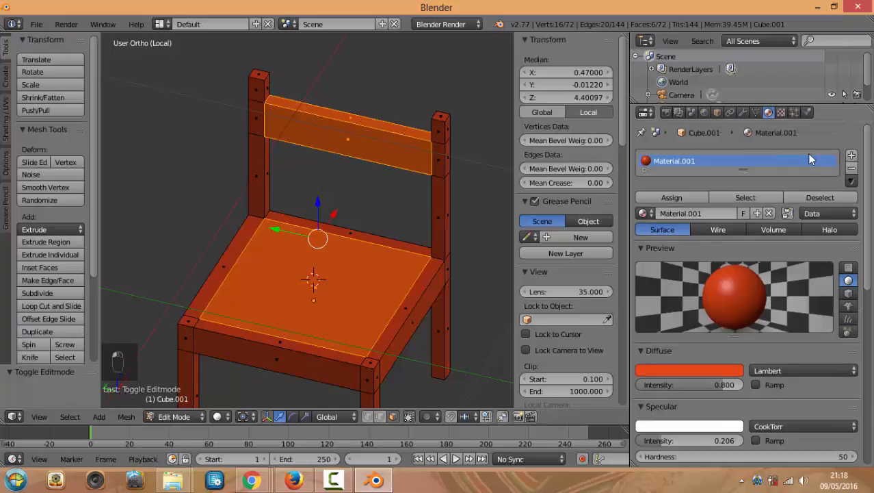
click(851, 156)
Create a yellow-orange material named 'culo' and assign it to the selected seat and backrest faces
click(698, 240)
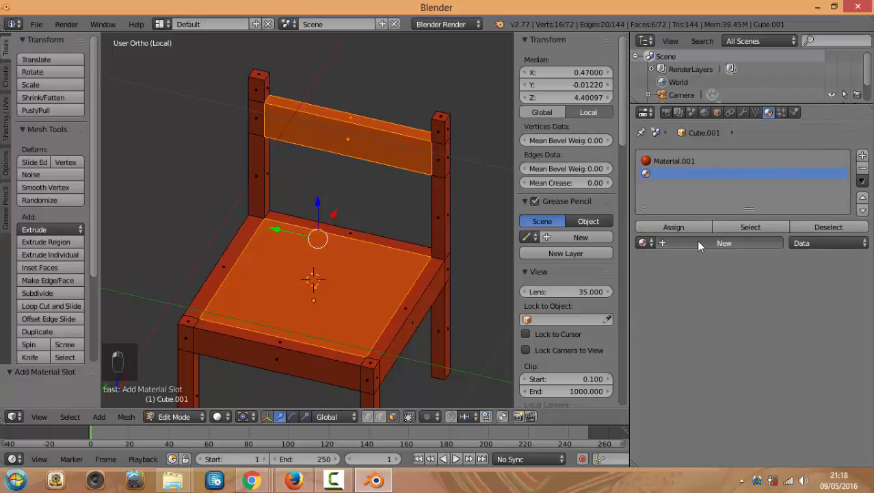
double_click(704, 241)
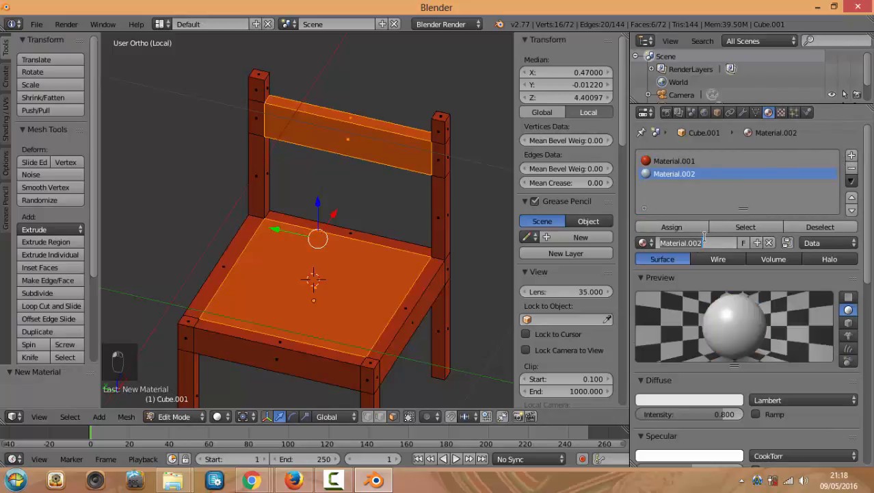
text(culo)
key(Return)
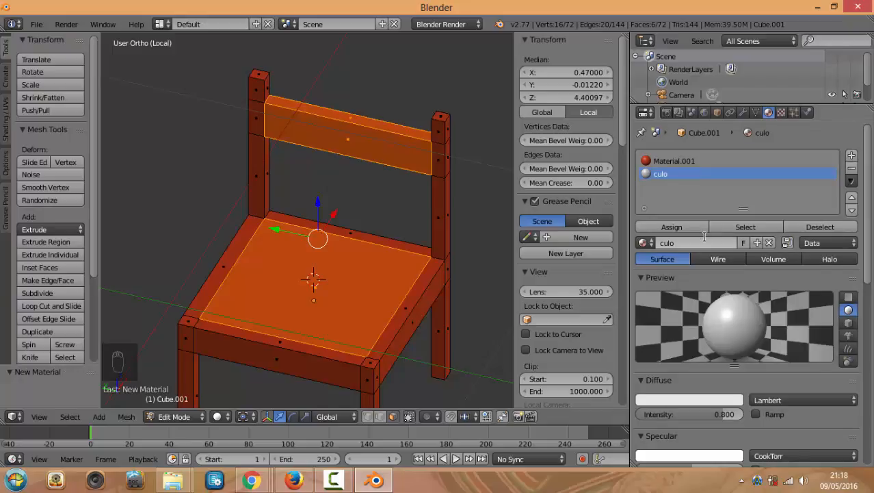
click(695, 400)
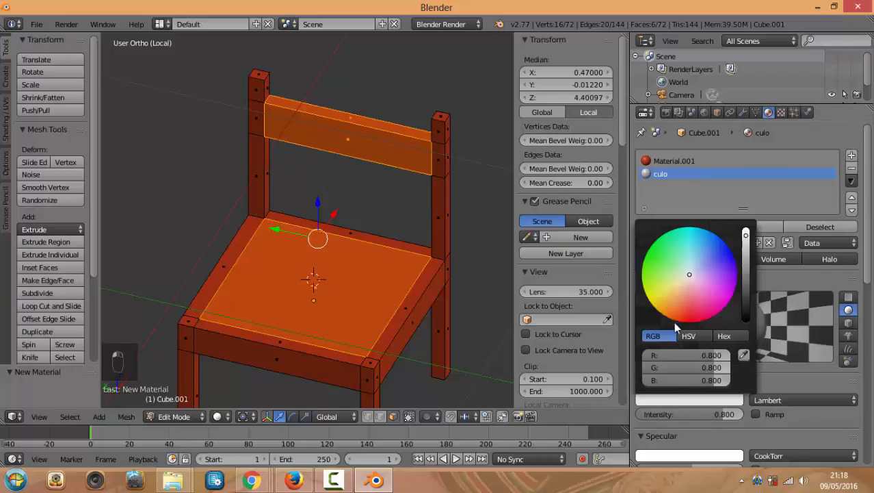
mouse_move(686, 281)
mouse_down()
mouse_move(660, 312)
mouse_move(655, 308)
mouse_up()
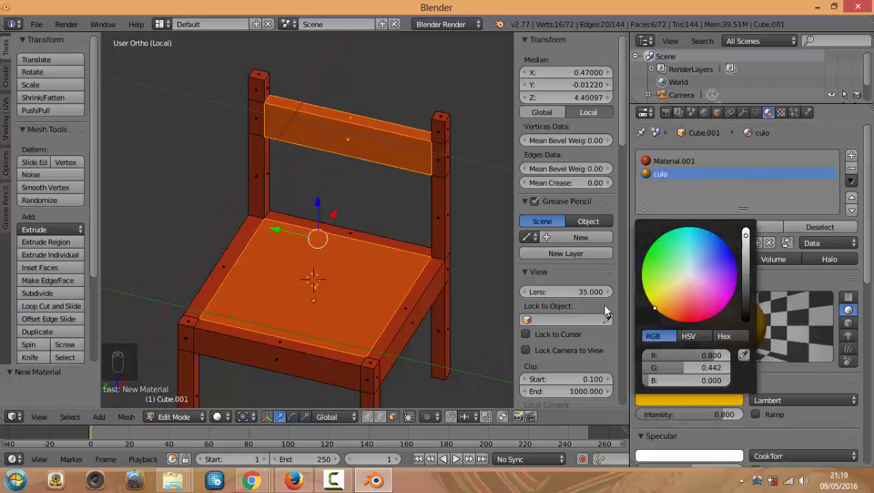
click(675, 227)
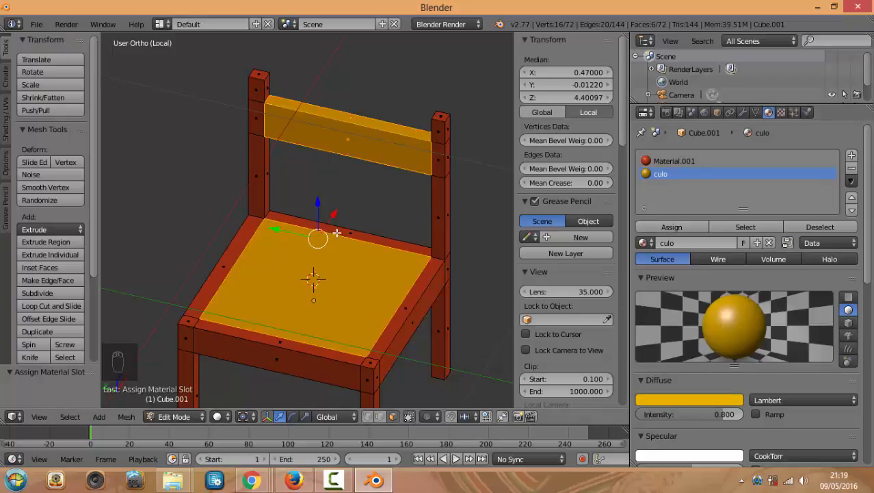
key(Tab)
middle_drag(362, 252, 448, 244)
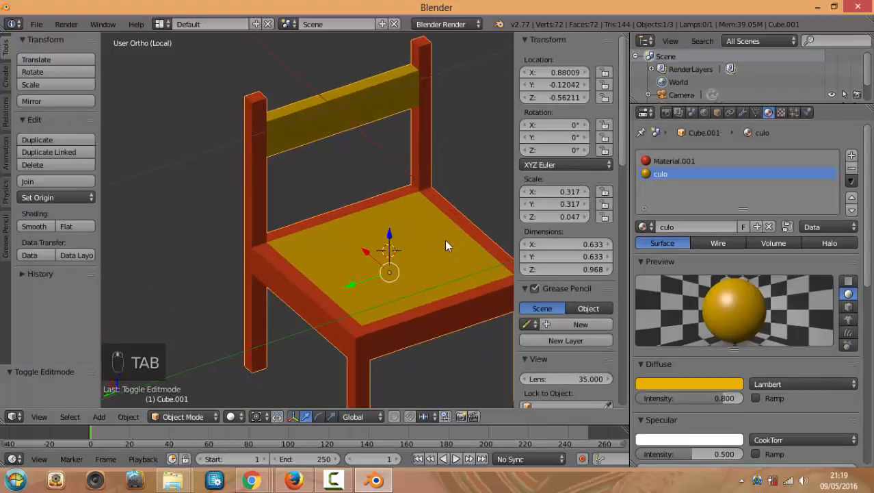
middle_drag(503, 246, 422, 230)
key(Tab)
key(a)
key(a)
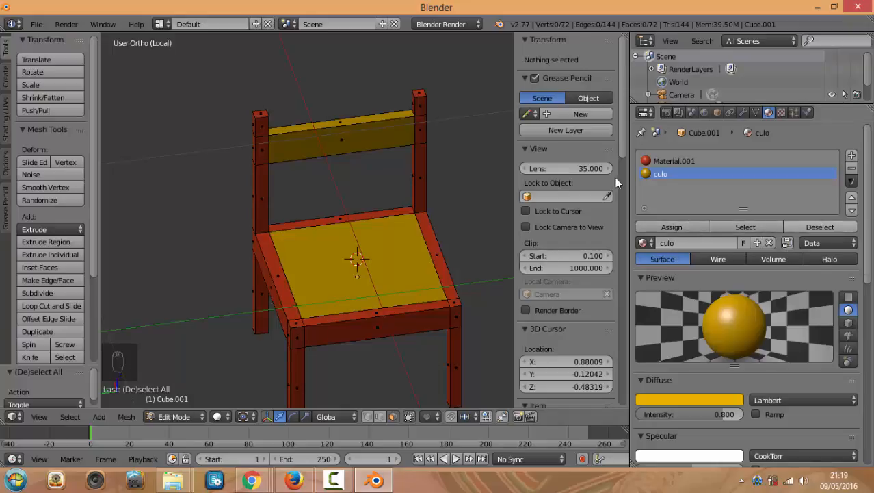
key(a)
key(a)
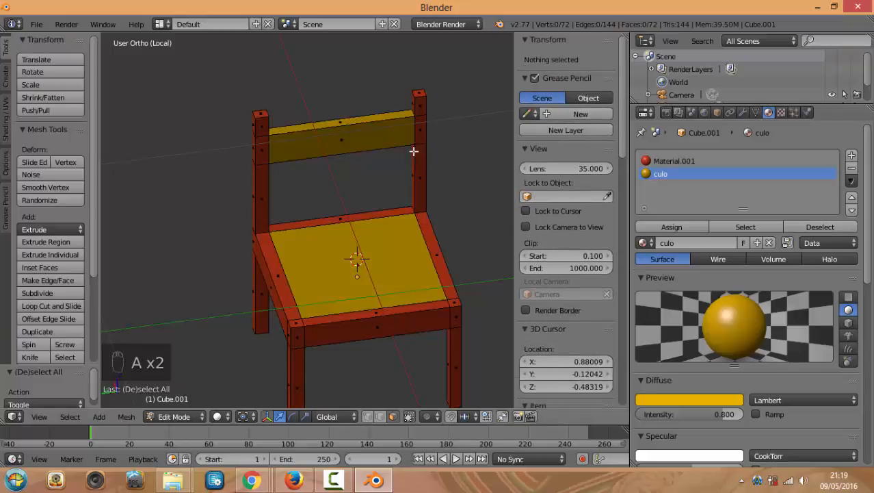
key(a)
key(a)
key(a)
key(a)
key(a)
key(a)
click(665, 160)
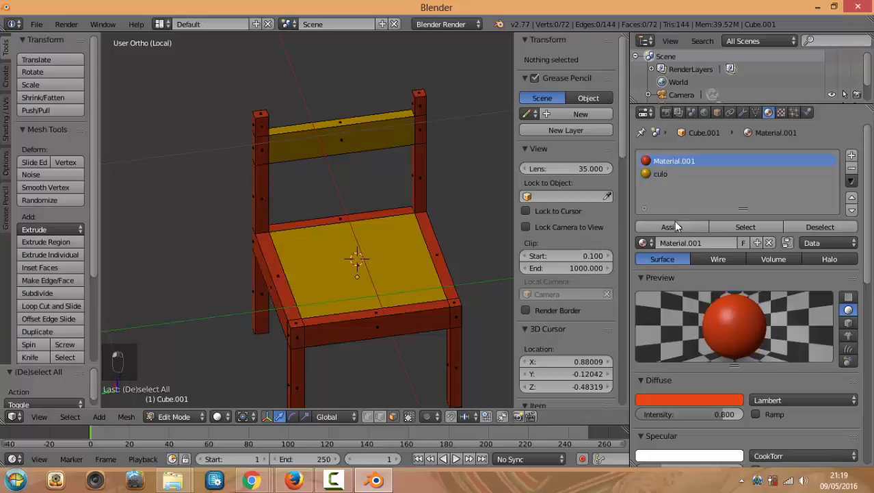
click(750, 229)
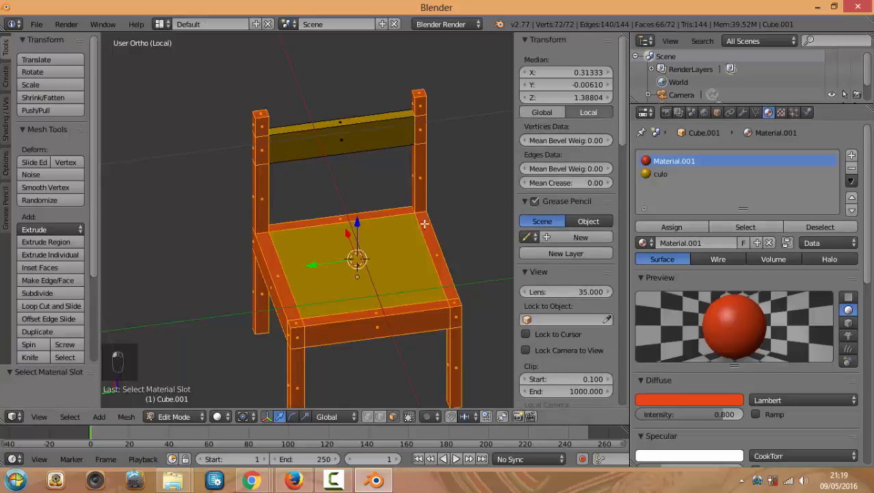
middle_drag(425, 224, 447, 223)
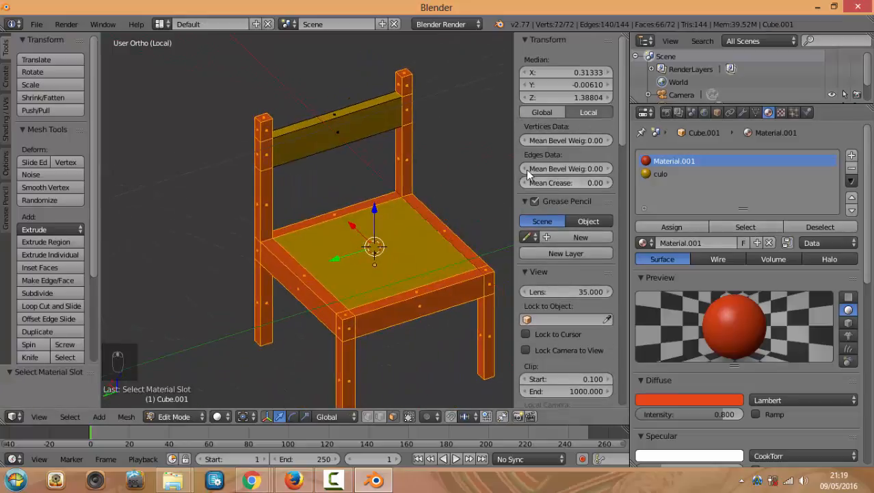
key(a)
click(664, 175)
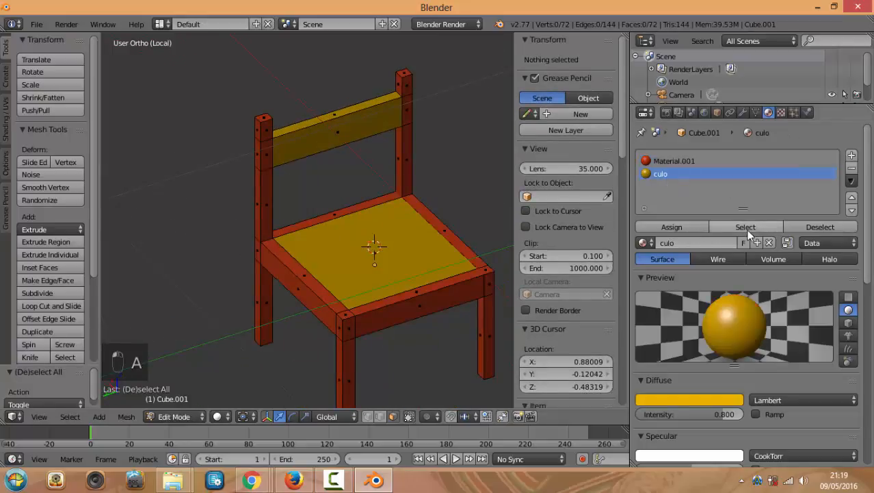
click(746, 229)
key(a)
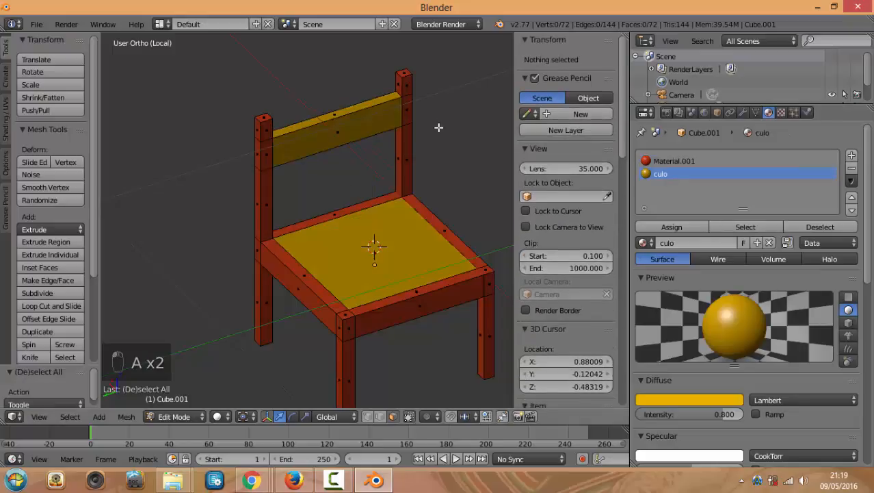
key(a)
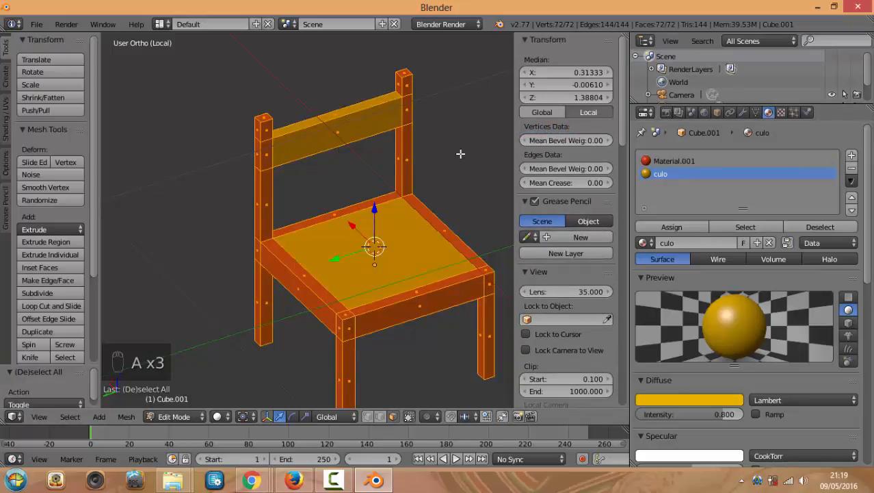
key(a)
key(Tab)
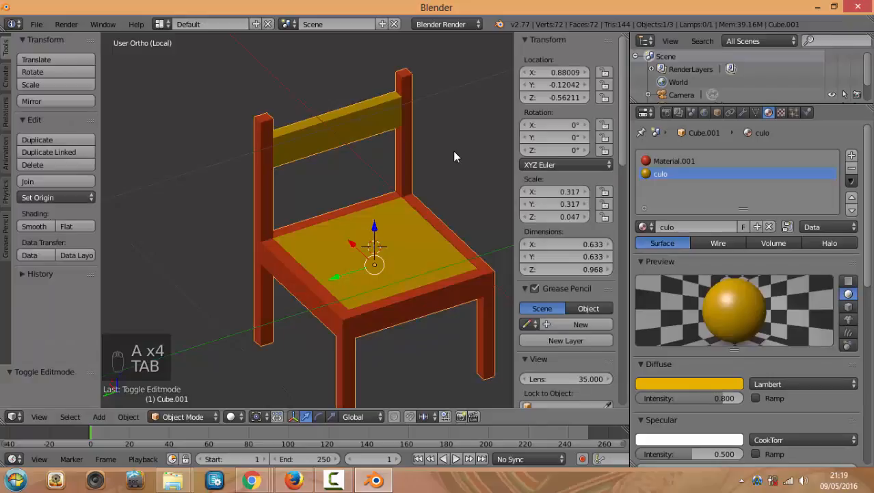
Render the chair with F12 and lower the culo material's Specular Intensity to 0.450
key(F12)
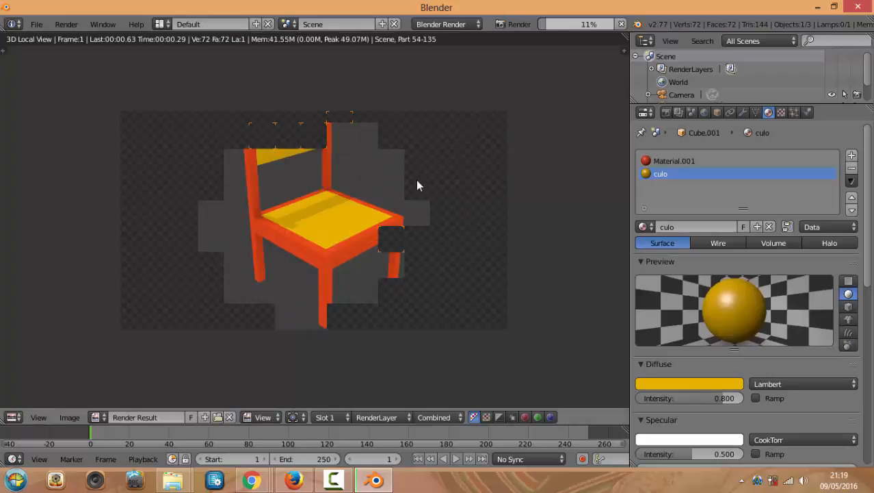
scroll(386, 205, down, 3)
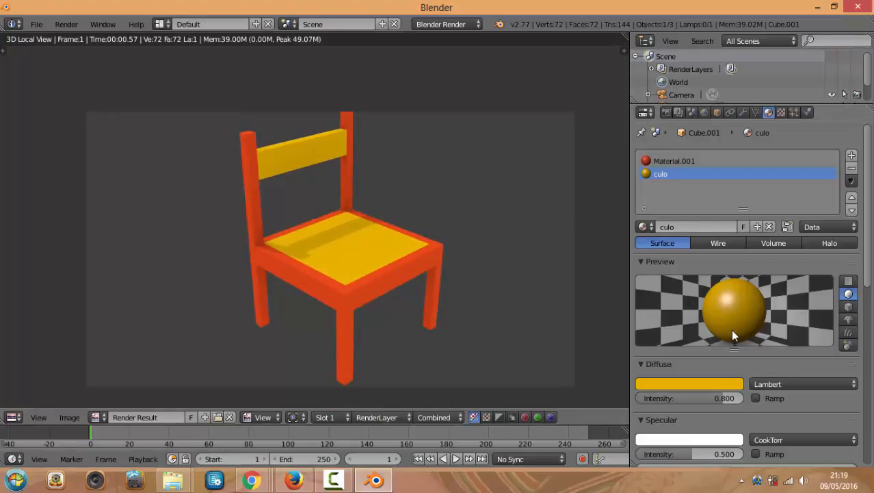
scroll(730, 329, down, 1)
drag(691, 428, 687, 428)
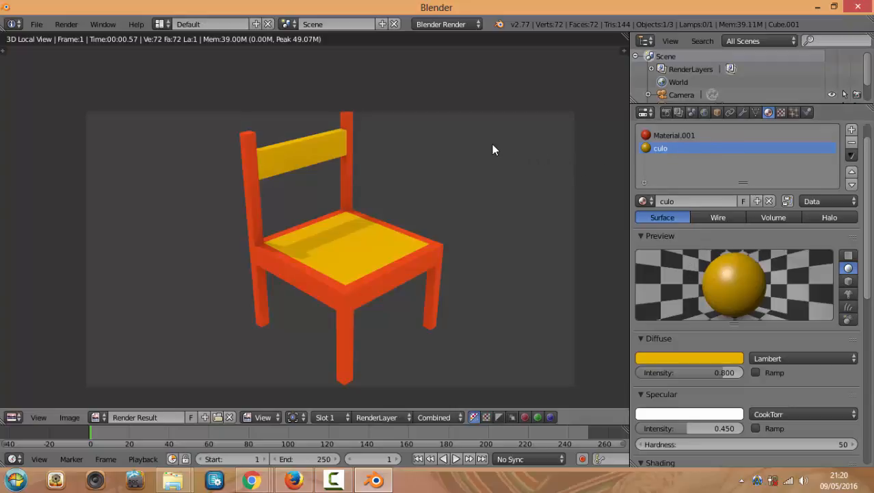
scroll(408, 160, up, 2)
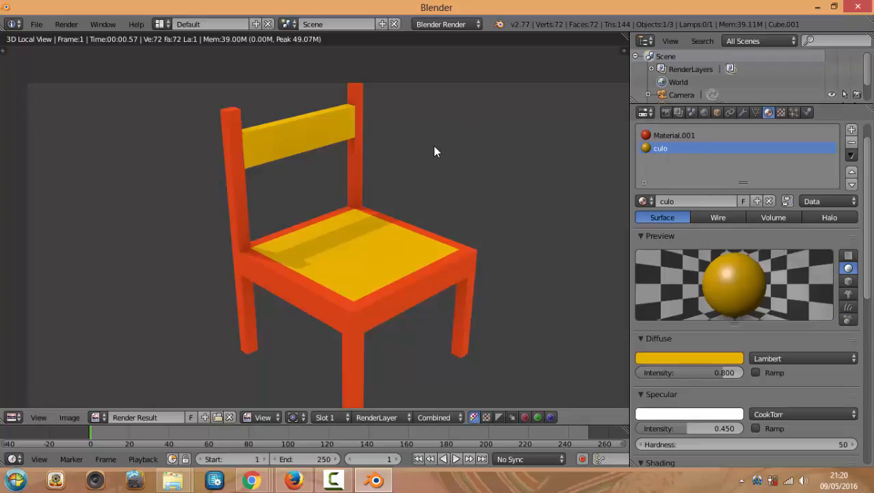
scroll(420, 147, up, 2)
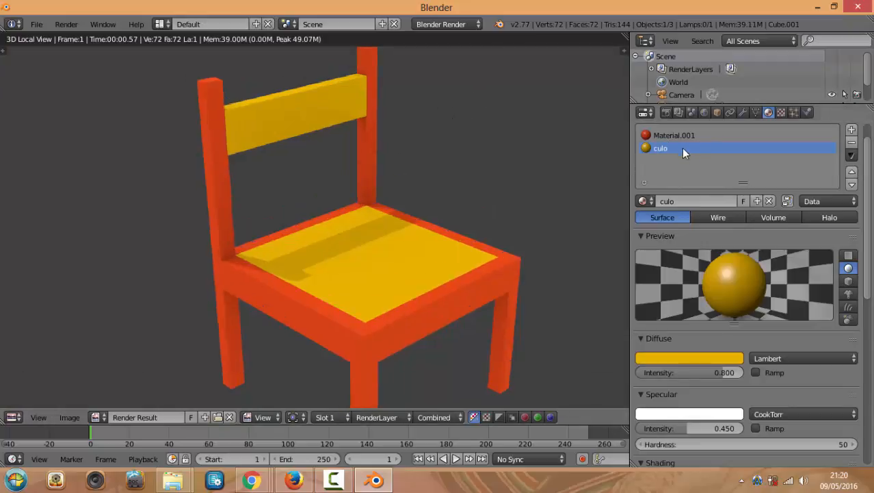
Compare the culo and orange Material.001 slots, then shift the chair view right and up
click(678, 135)
click(663, 148)
click(665, 131)
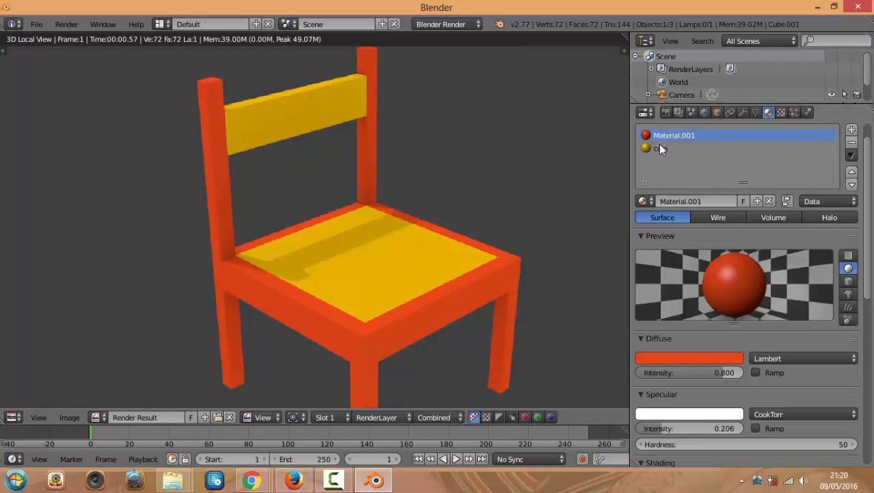
click(661, 148)
click(660, 134)
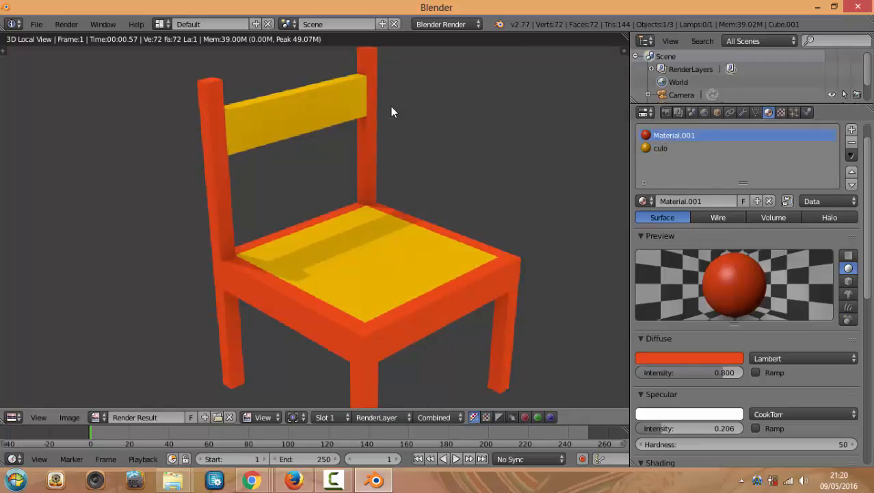
scroll(361, 146, down, 2)
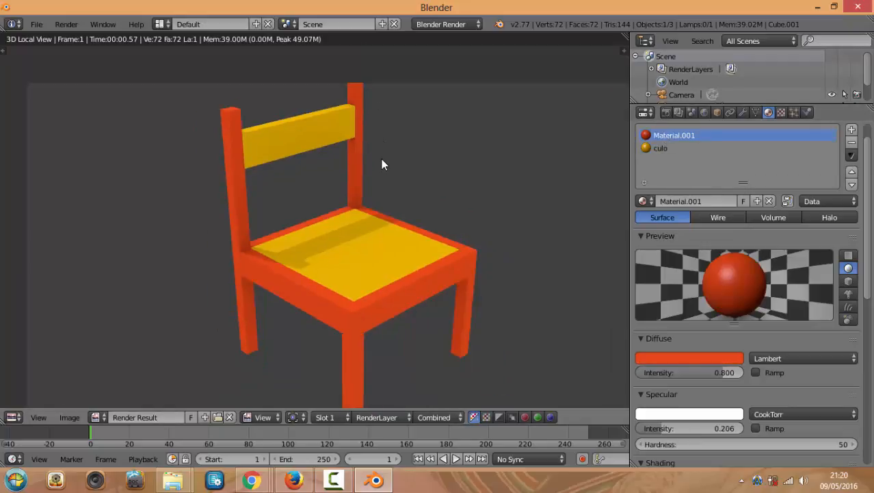
shift+middle_drag(381, 164, 414, 159)
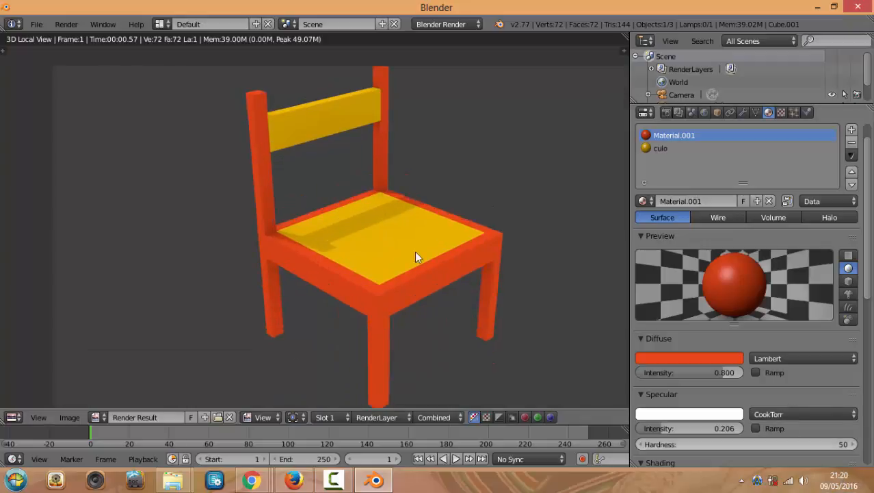
Glance at the Hangouts video call, then switch to the Chrome window with SIBL Archivo and Hangouts chat
mouse_move(251, 481)
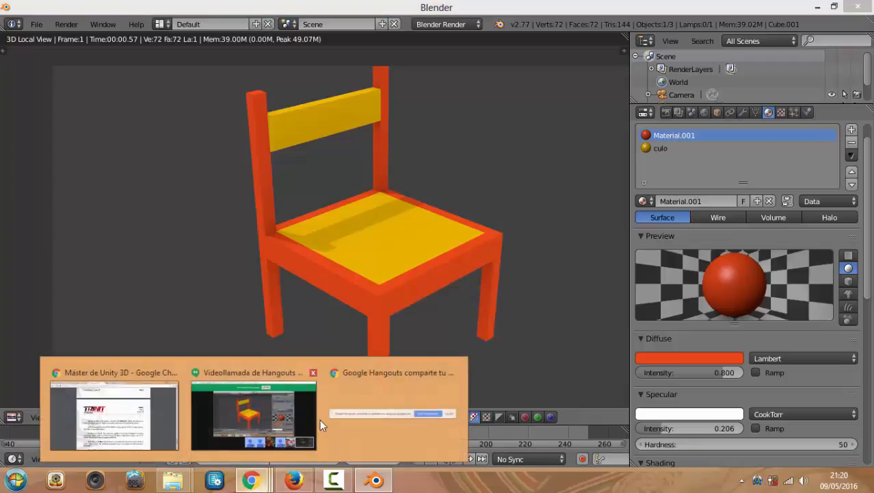
click(241, 411)
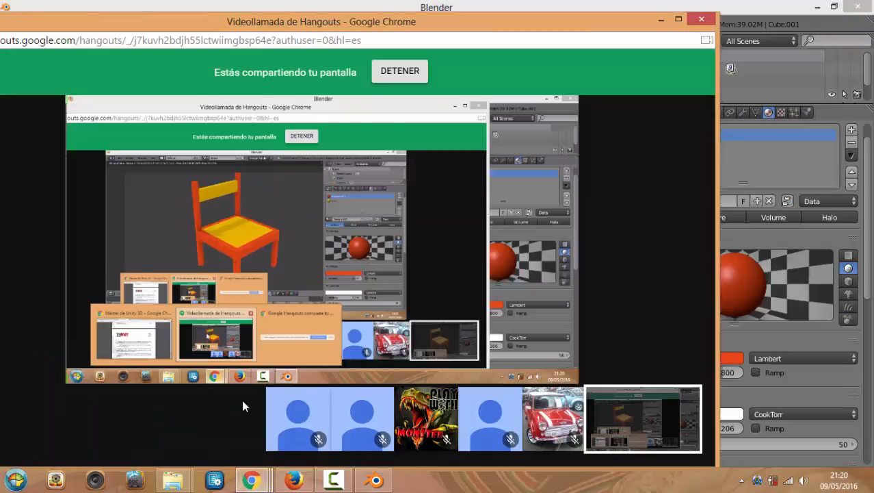
mouse_move(251, 481)
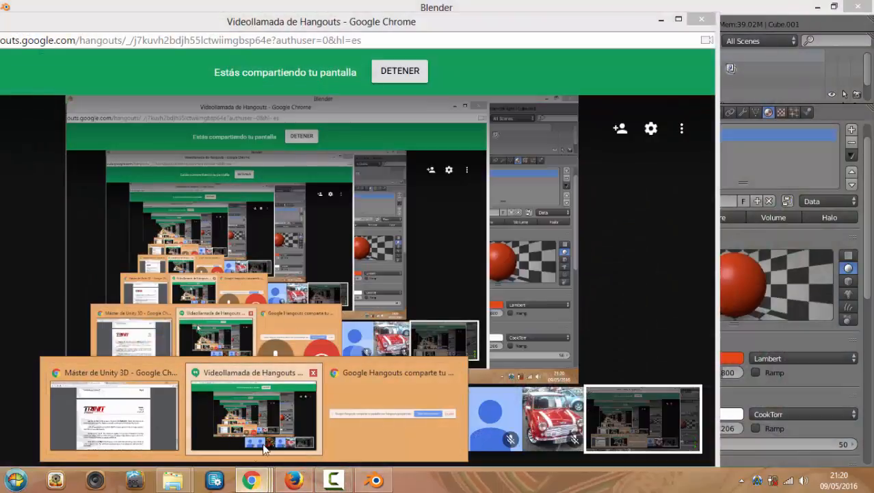
click(137, 387)
click(199, 9)
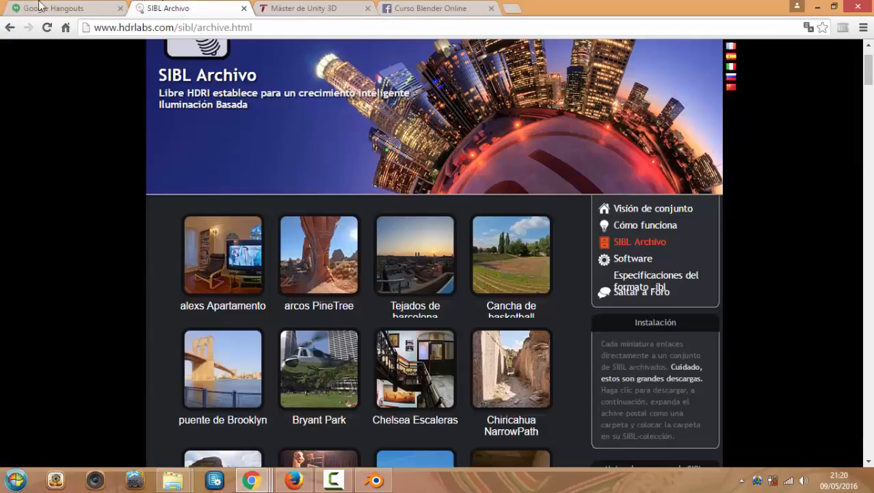
Read the latest Hangouts messages and flip through the SIBL Archivo, course PDF and Facebook group tabs
click(42, 8)
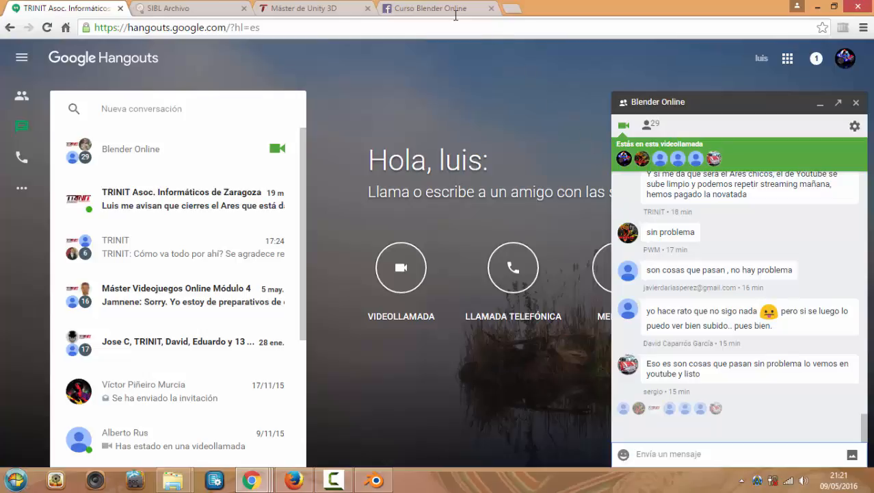
click(209, 8)
click(320, 8)
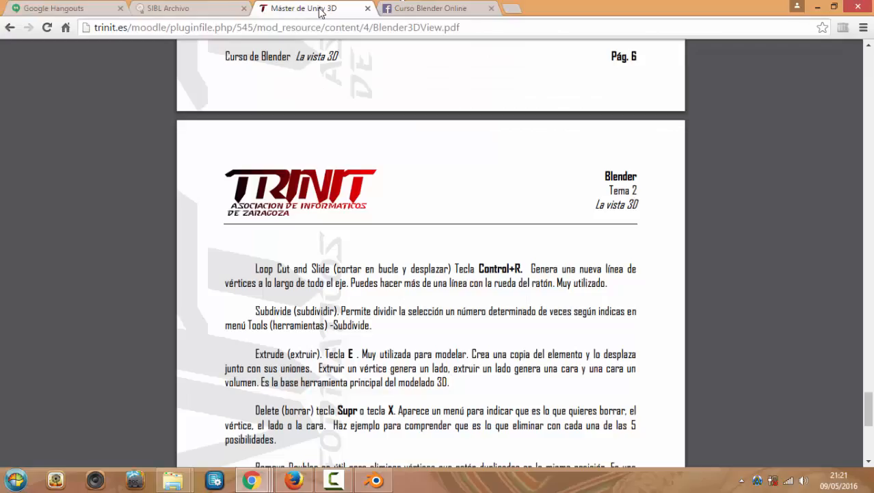
click(433, 10)
click(322, 8)
click(213, 8)
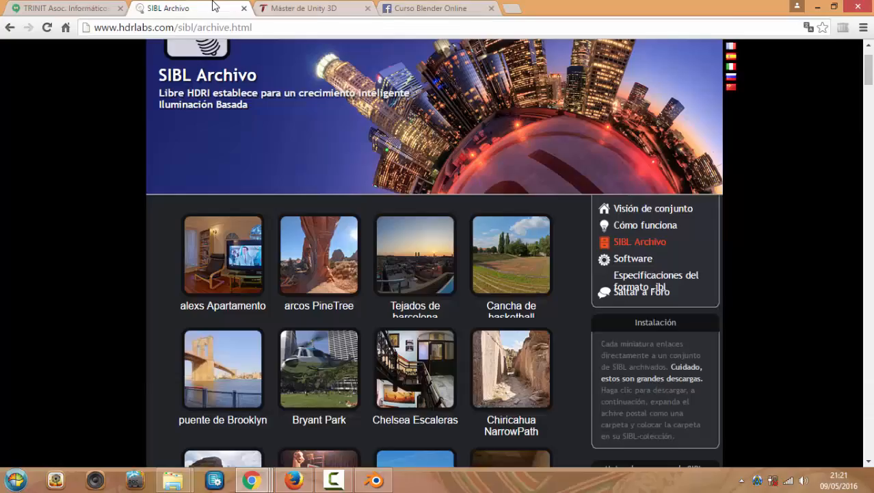
click(108, 7)
Cycle through the tabs once more and return to the Blender window with the rendered chair
click(130, 7)
click(319, 7)
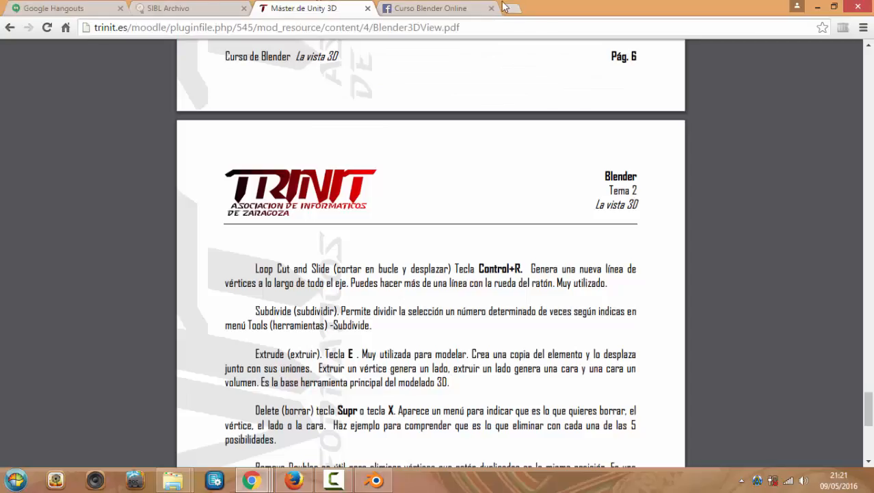
click(438, 7)
click(311, 7)
click(198, 7)
click(86, 6)
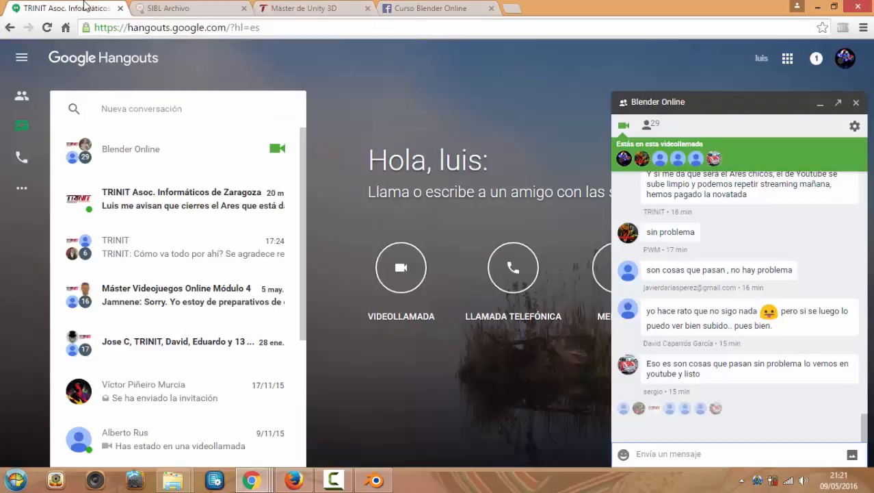
click(375, 481)
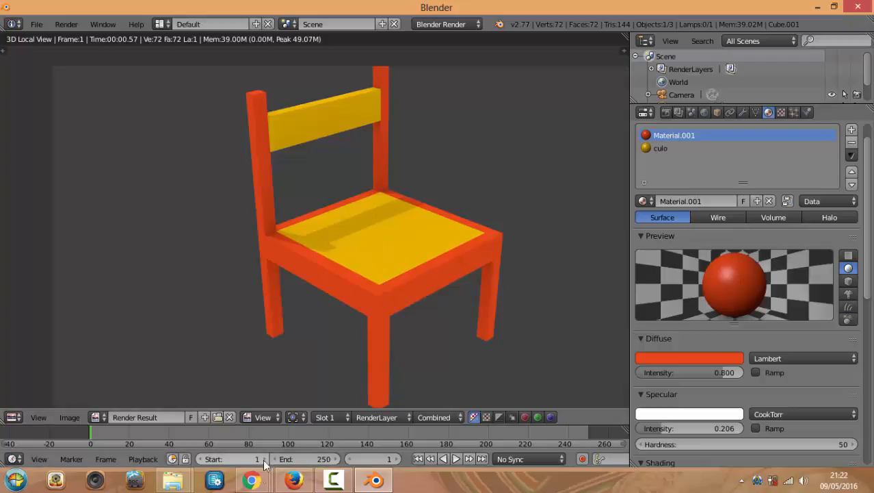
Check the Hangouts video call, return to Blender and zoom the Render Result in and out
click(252, 480)
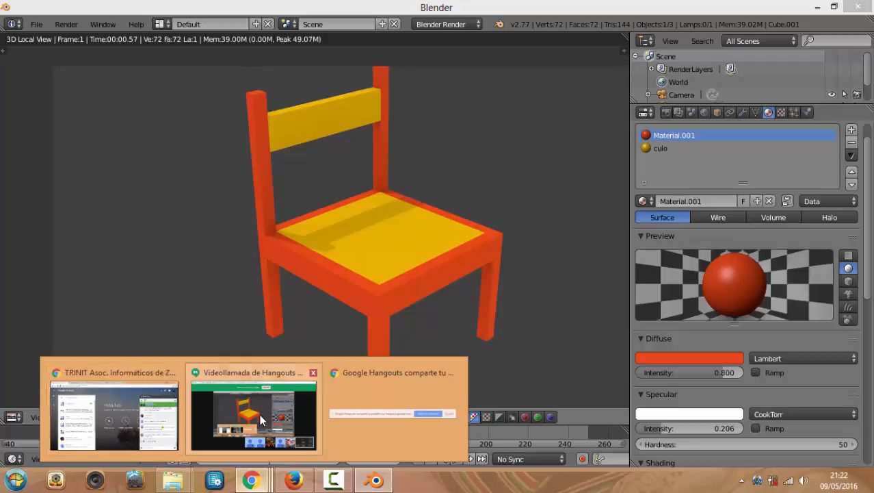
click(254, 414)
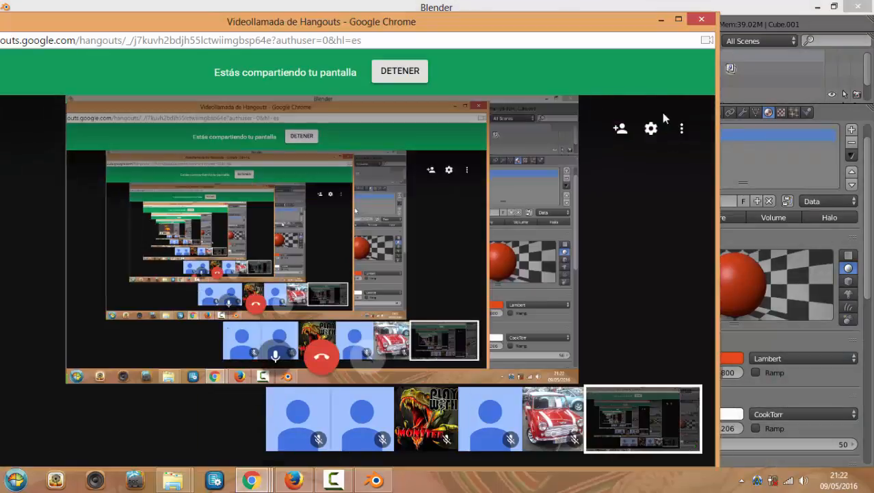
click(614, 2)
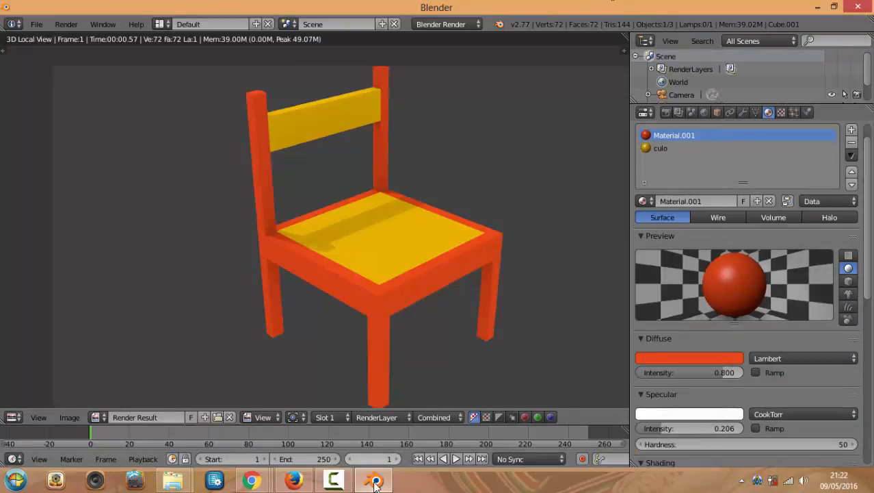
mouse_move(374, 483)
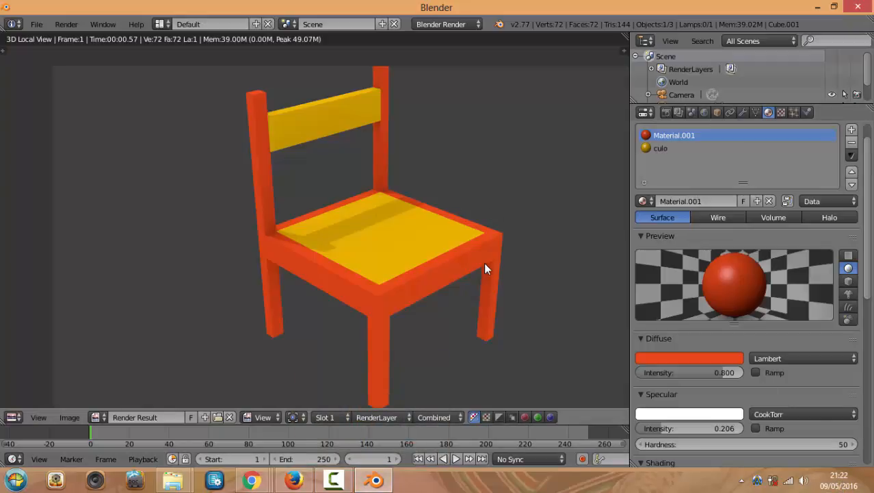
scroll(481, 263, down, 3)
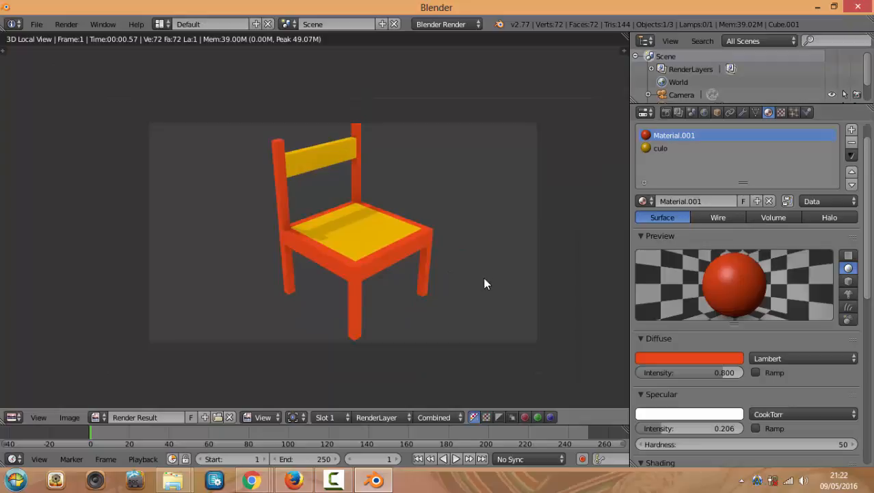
scroll(484, 283, up, 3)
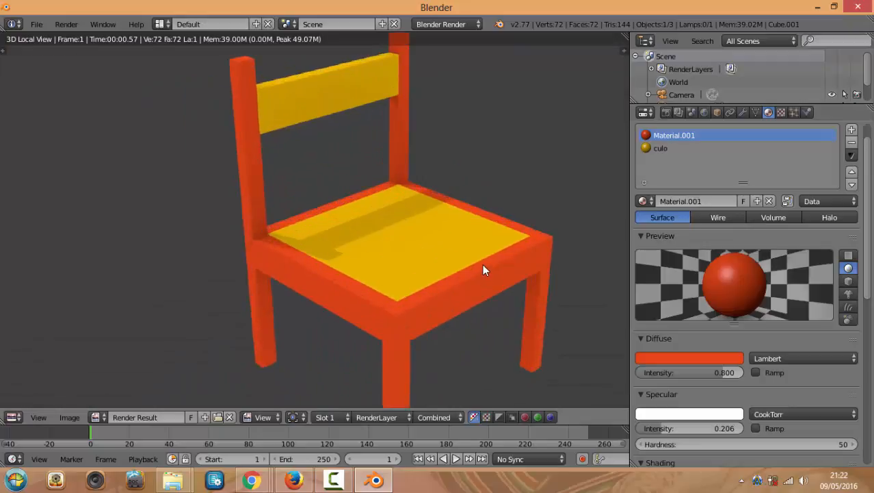
scroll(483, 267, down, 1)
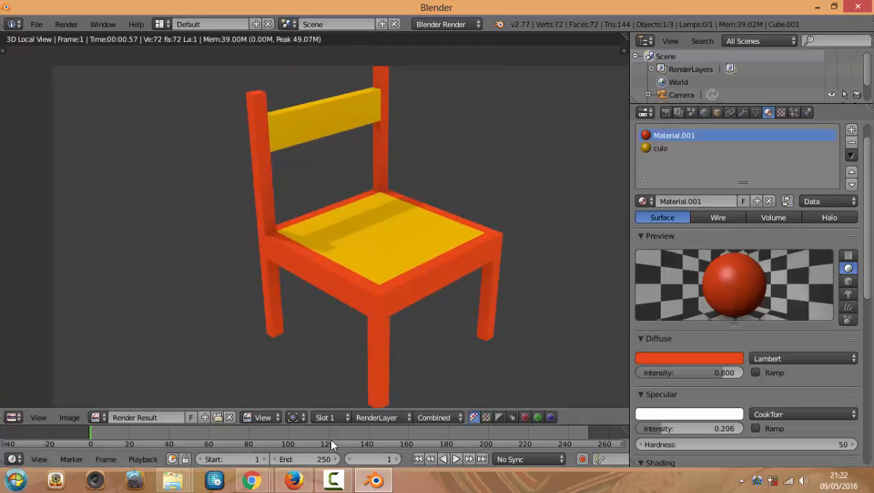
Open and dismiss Chrome's most-visited list and window previews from the taskbar
mouse_move(252, 480)
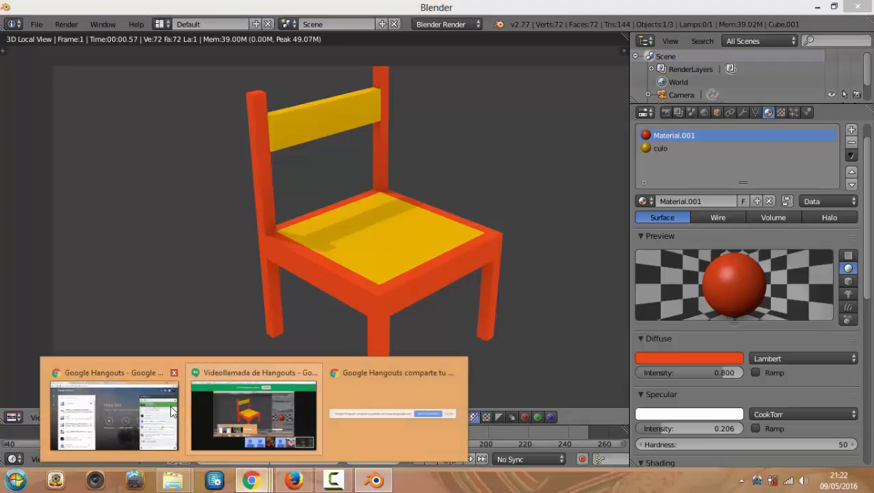
right_click(253, 478)
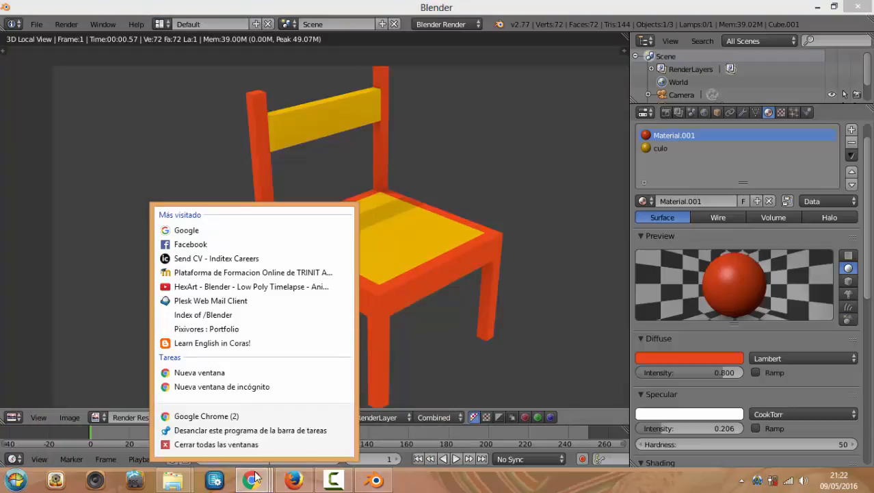
click(254, 478)
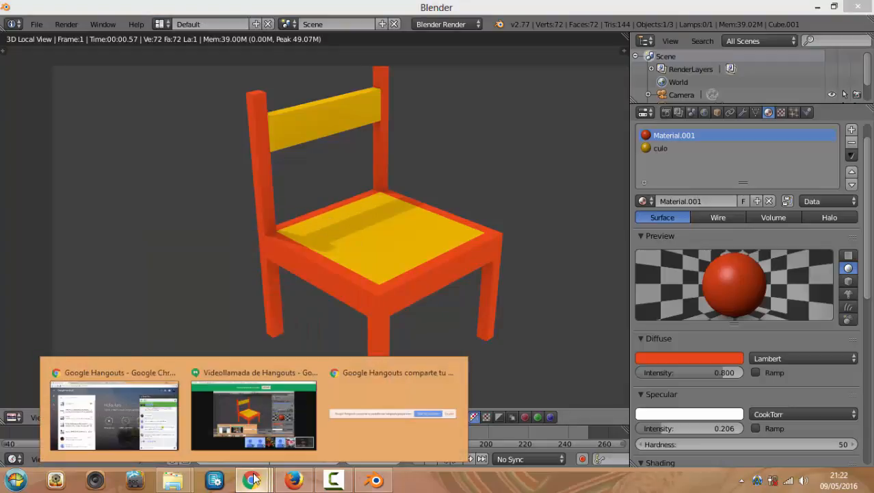
click(253, 483)
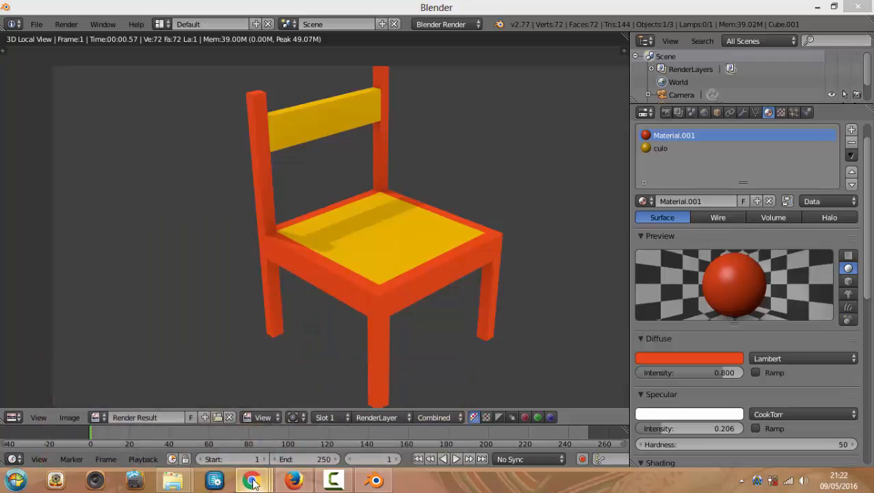
click(253, 483)
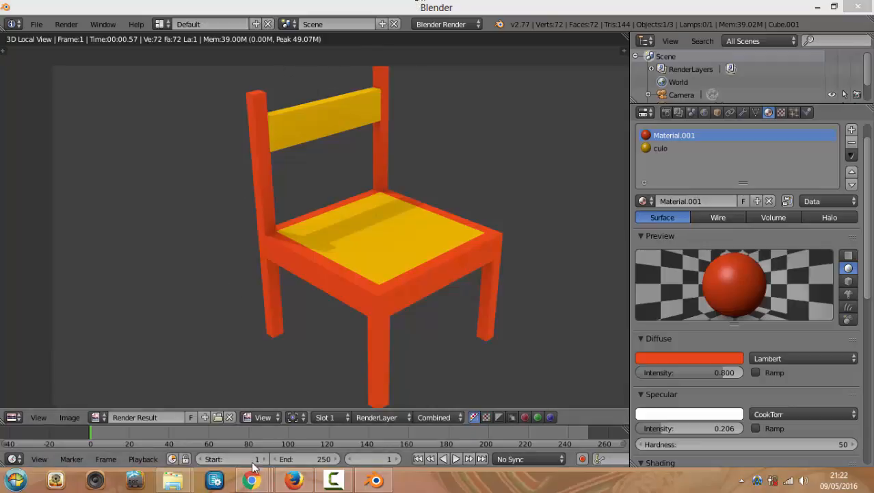
mouse_move(252, 479)
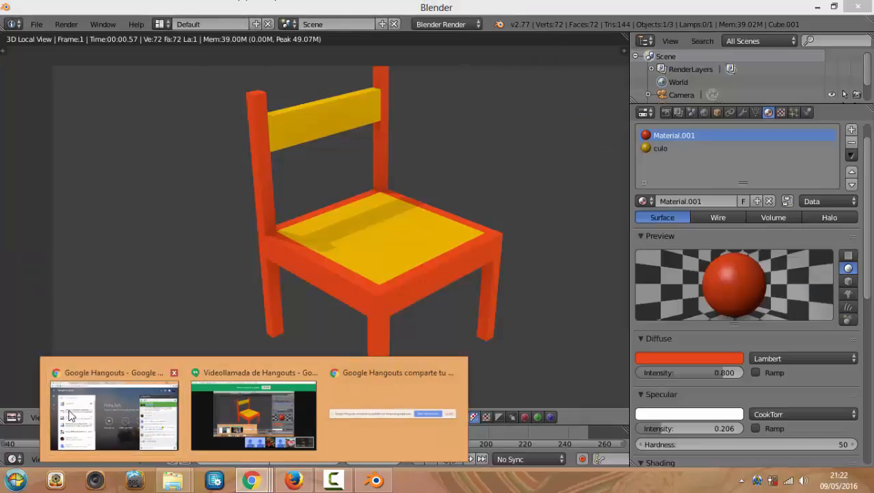
click(248, 482)
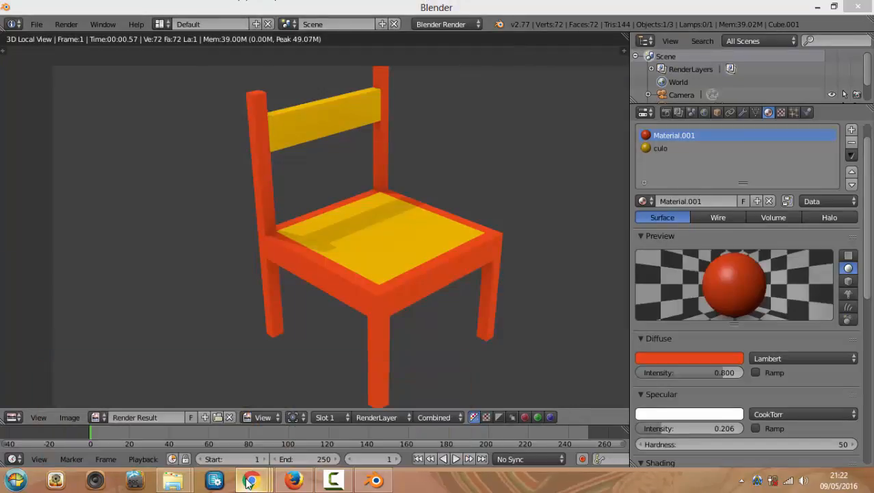
Bring the Hangouts window forward and move across the tabs to the Curso Blender Online group page
mouse_move(252, 483)
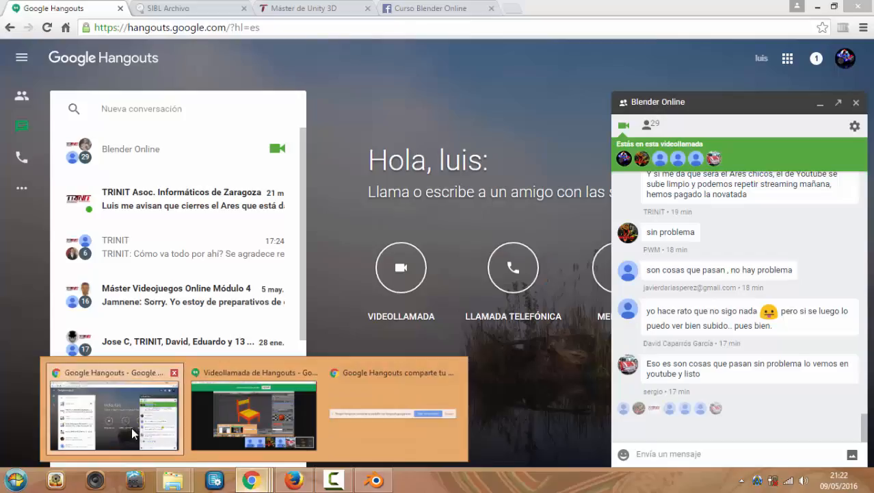
click(132, 427)
click(175, 8)
click(316, 7)
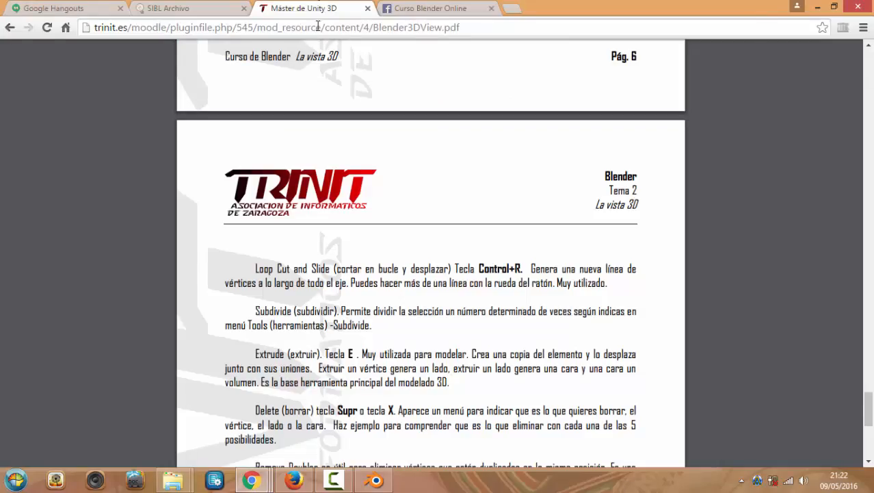
click(461, 10)
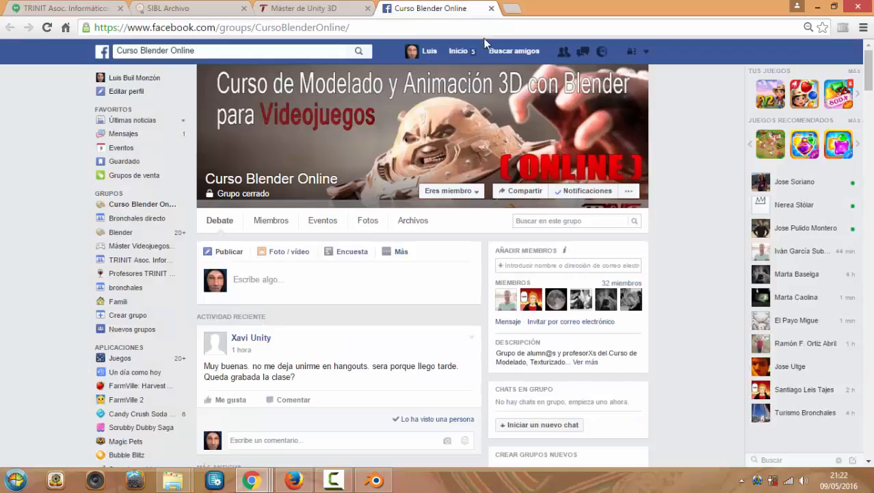
Go to google.es and search for 'blueprint character'
click(468, 27)
text(google.es)
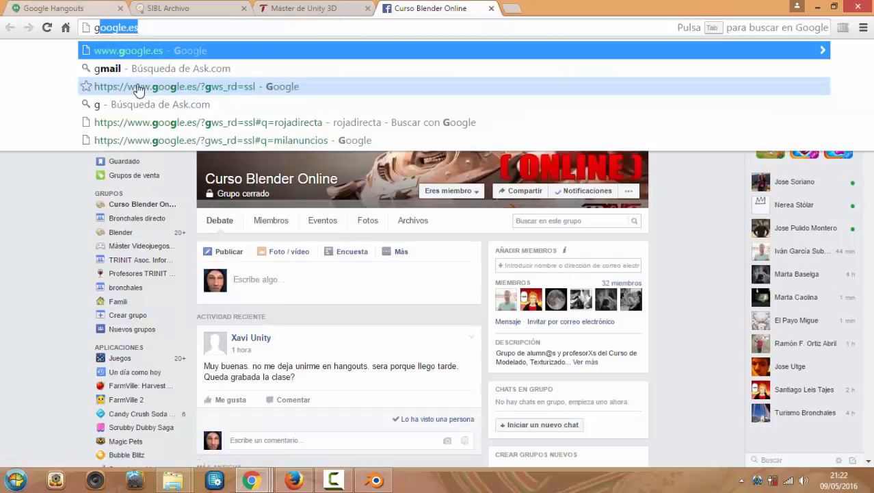
key(Return)
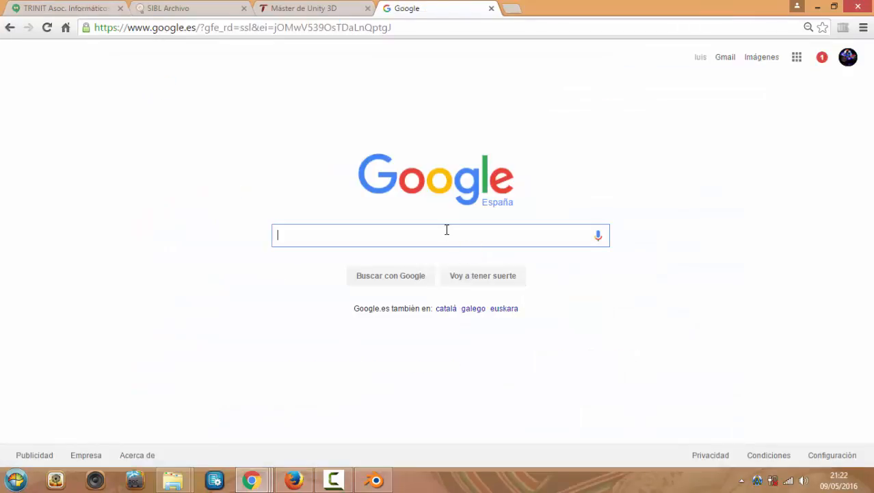
text(blue)
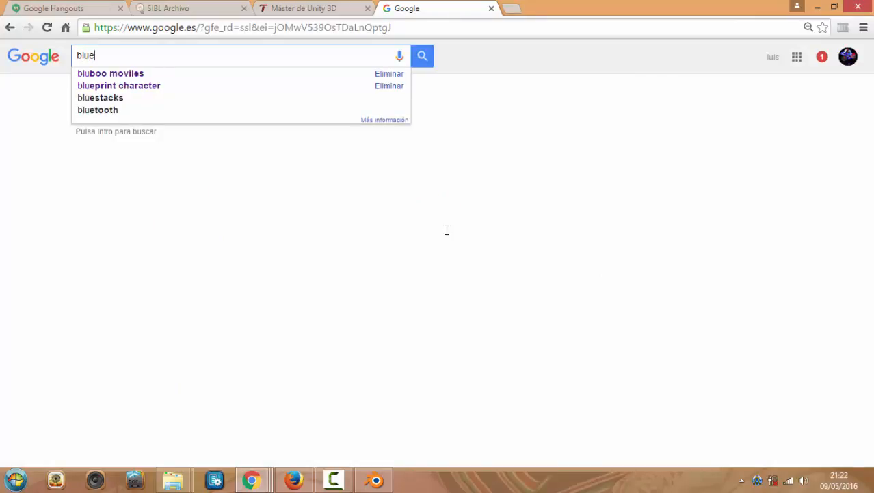
text(print)
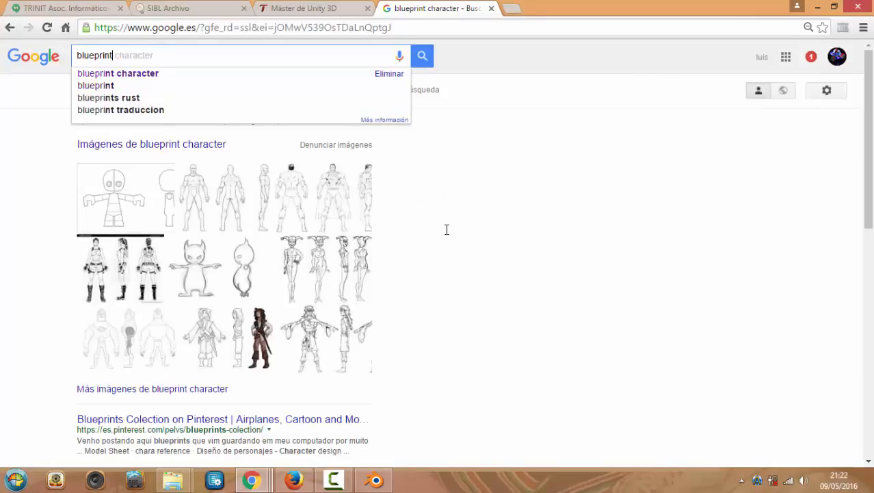
click(162, 76)
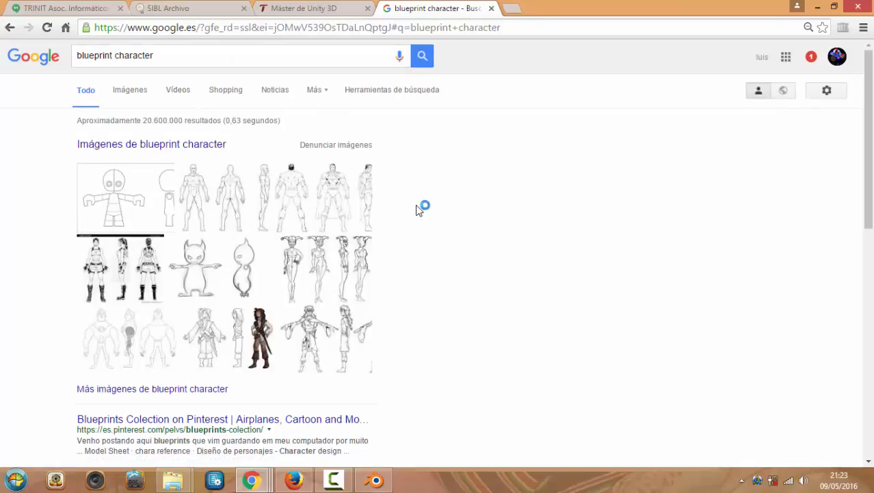
Open the Images results for 'blueprint character' and scroll through the thumbnails
click(190, 145)
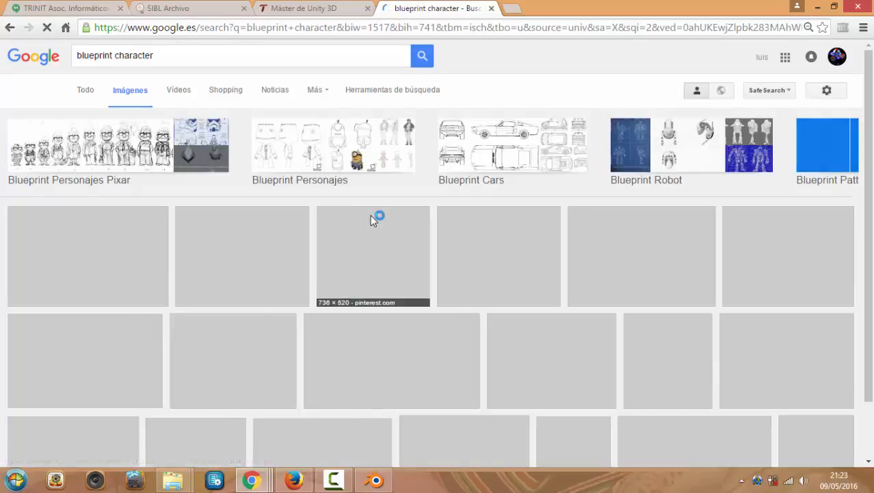
scroll(186, 171, down, 2)
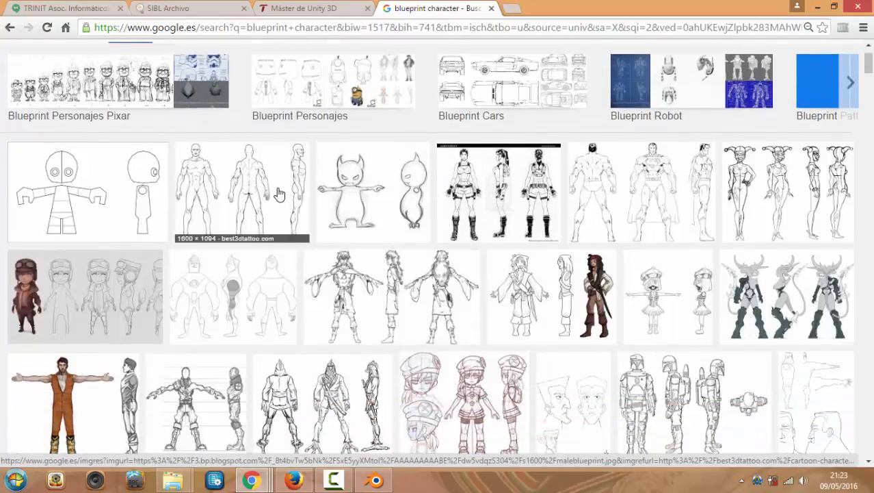
scroll(242, 182, down, 1)
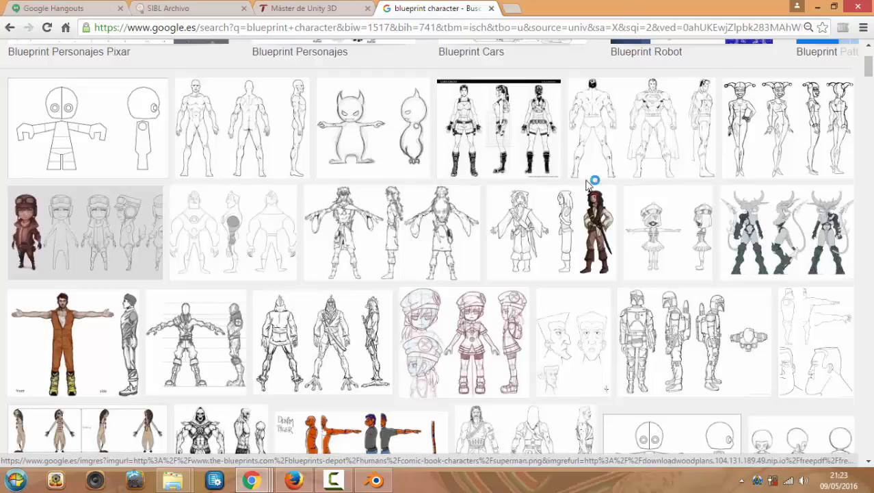
scroll(382, 182, down, 2)
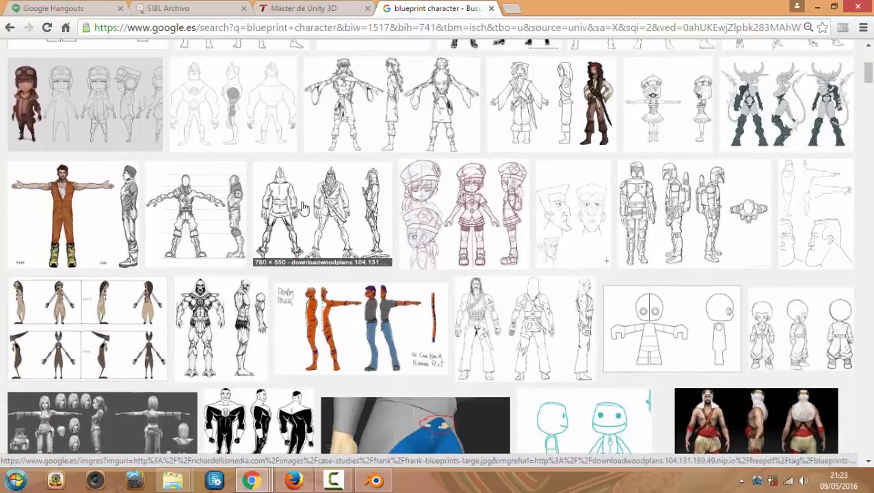
scroll(299, 199, down, 3)
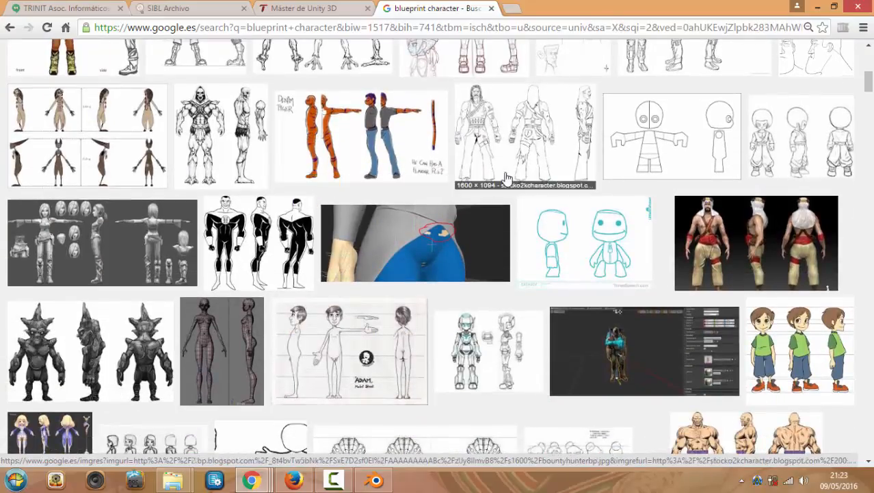
scroll(533, 163, up, 2)
scroll(532, 163, up, 4)
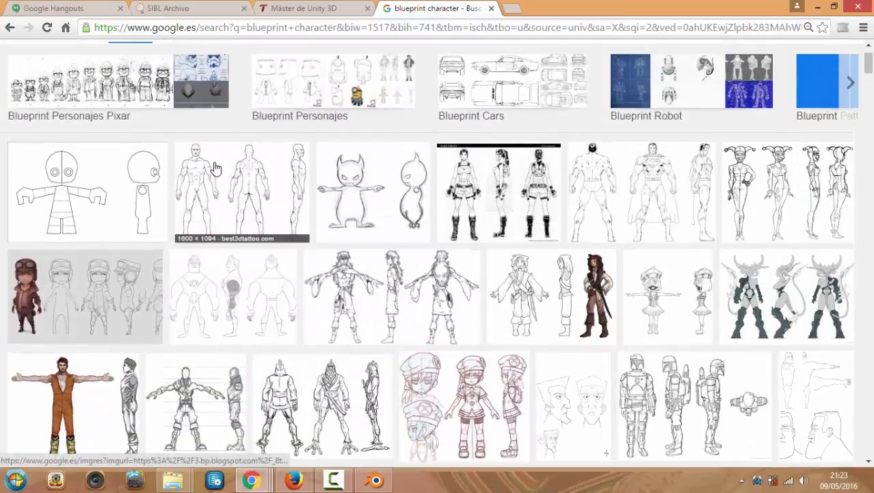
scroll(363, 206, down, 6)
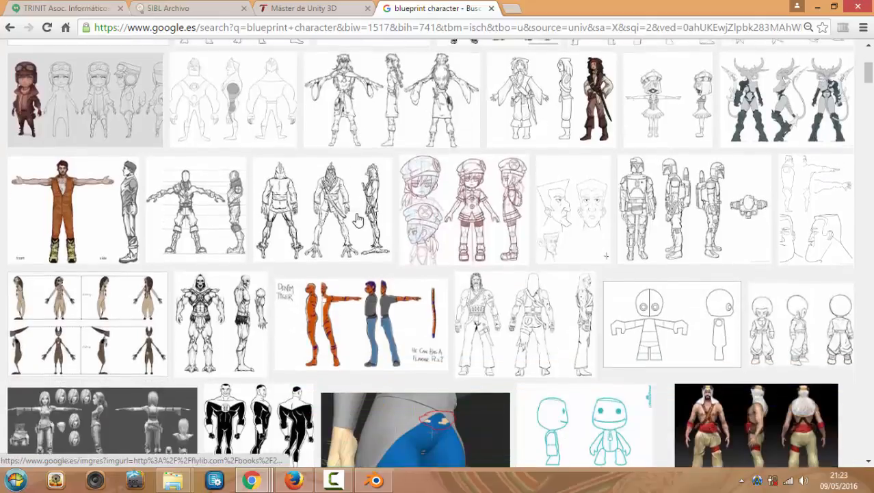
scroll(369, 226, down, 3)
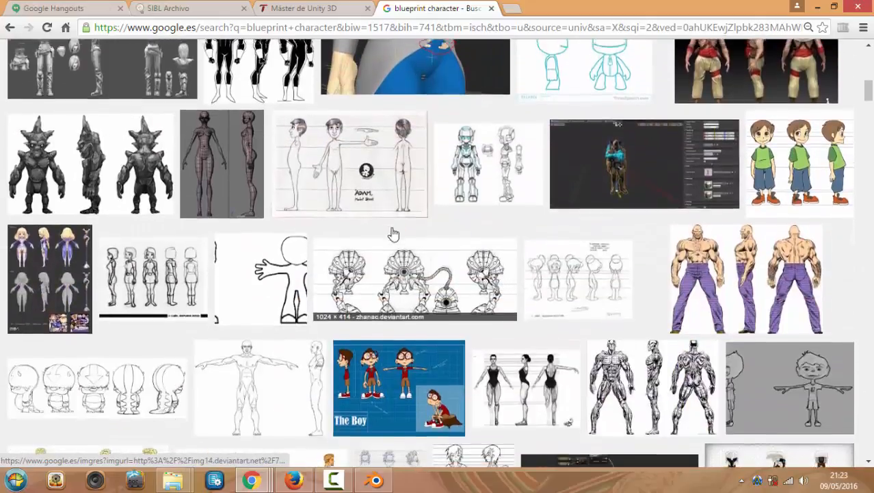
scroll(391, 232, up, 5)
scroll(391, 230, up, 2)
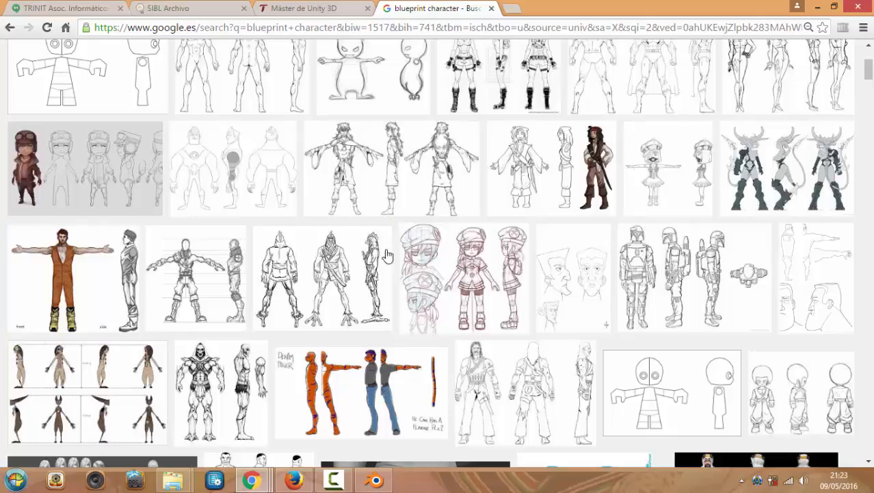
scroll(387, 217, up, 3)
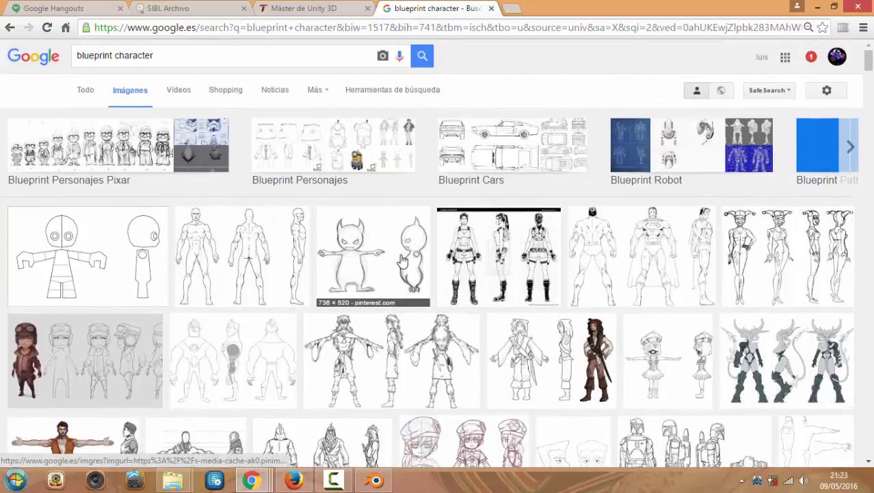
scroll(387, 230, down, 1)
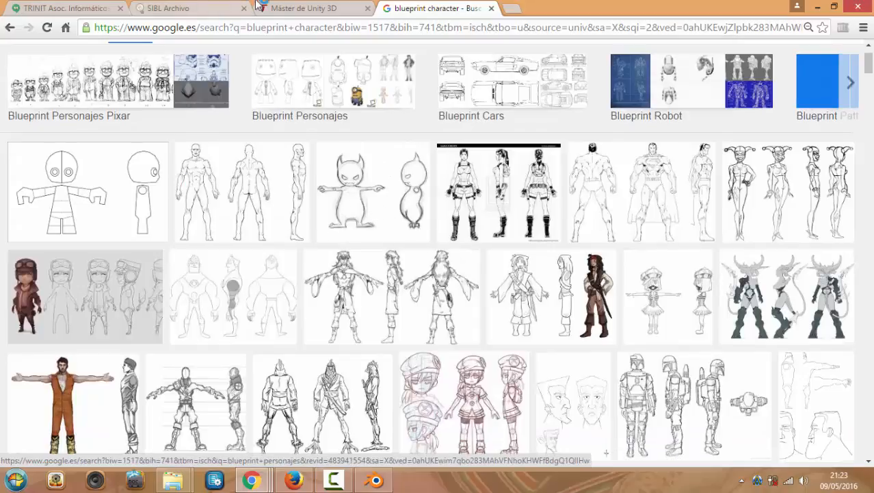
Switch through the Máster de Unity 3D and SIBL Archivo tabs back to Google Hangouts
click(290, 8)
click(171, 8)
click(96, 8)
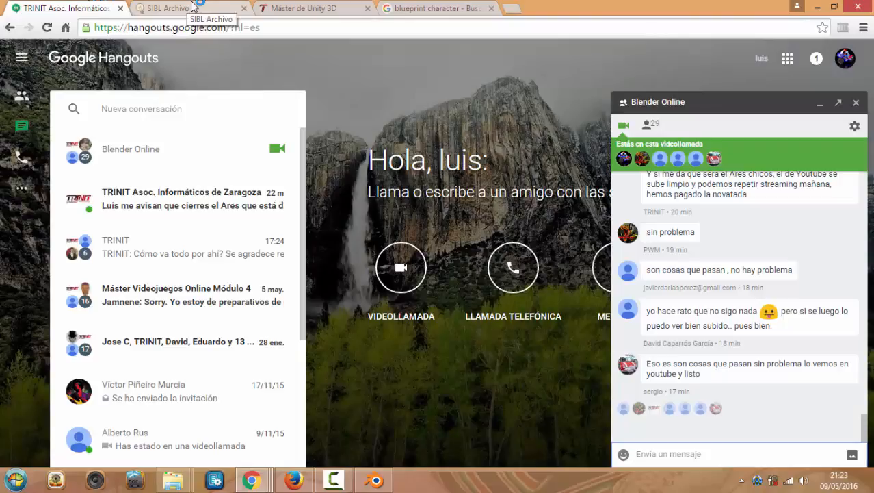
Bring Blender forward and leave the Render Result for the 3D view
click(376, 480)
key(Escape)
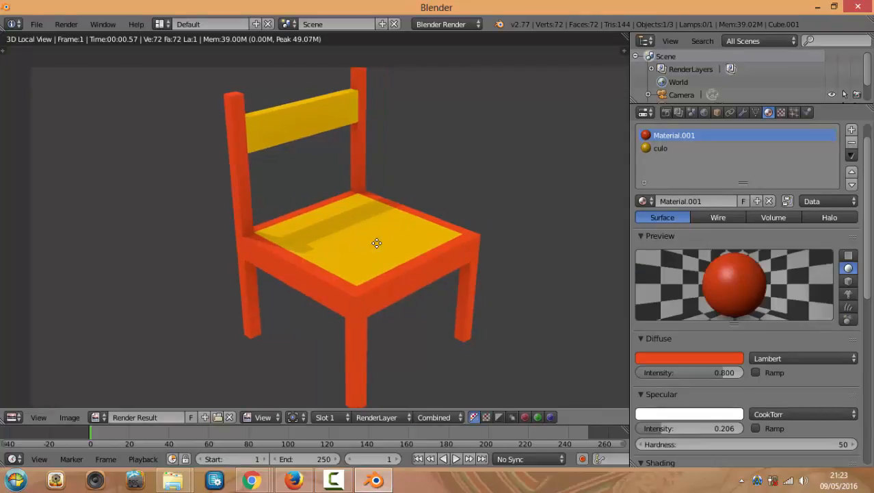
key(Escape)
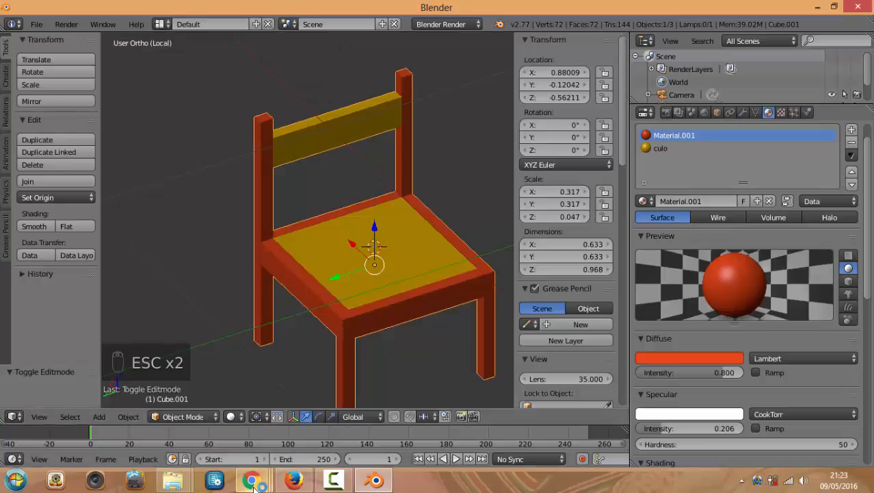
Bring the Google Hangouts window back from Chrome's taskbar previews
mouse_move(253, 481)
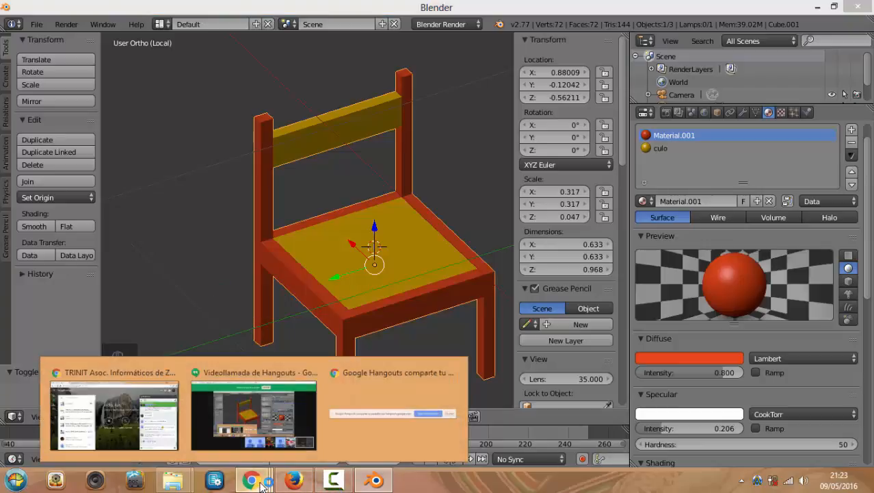
mouse_move(253, 409)
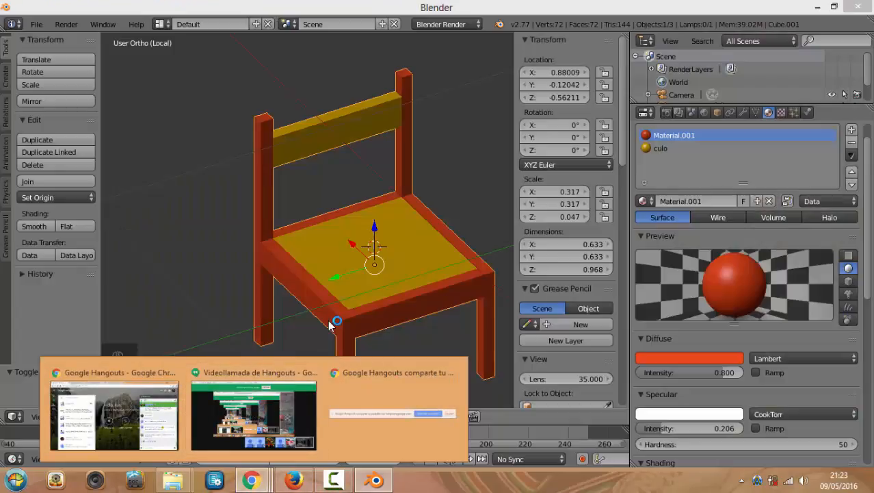
click(121, 438)
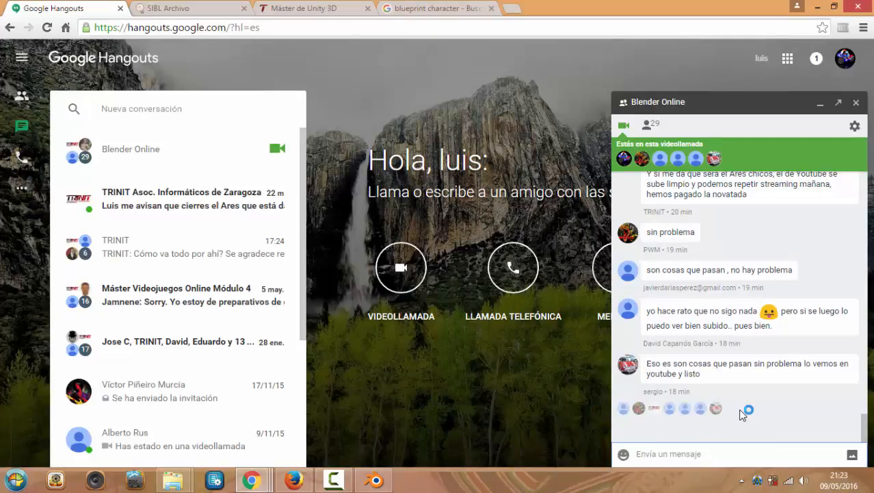
Send 'mi correo' followed by your e-mail address to the Blender Online chat, fixing typos first
text(mi corre)
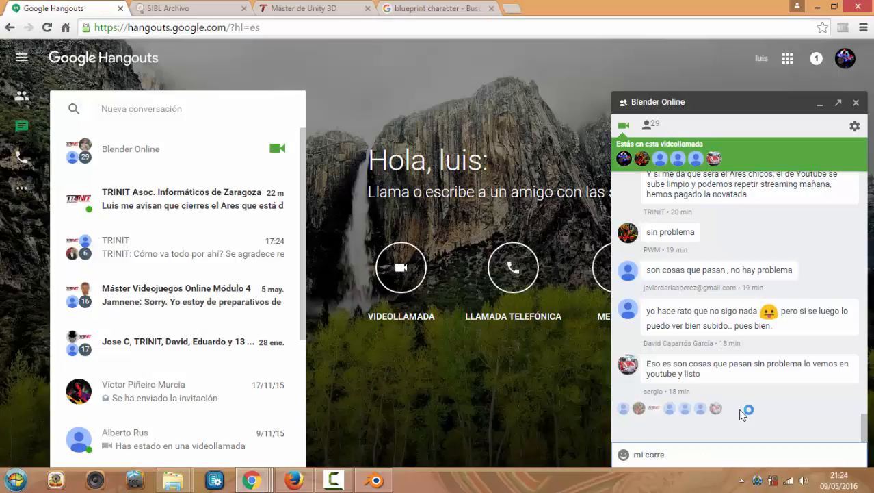
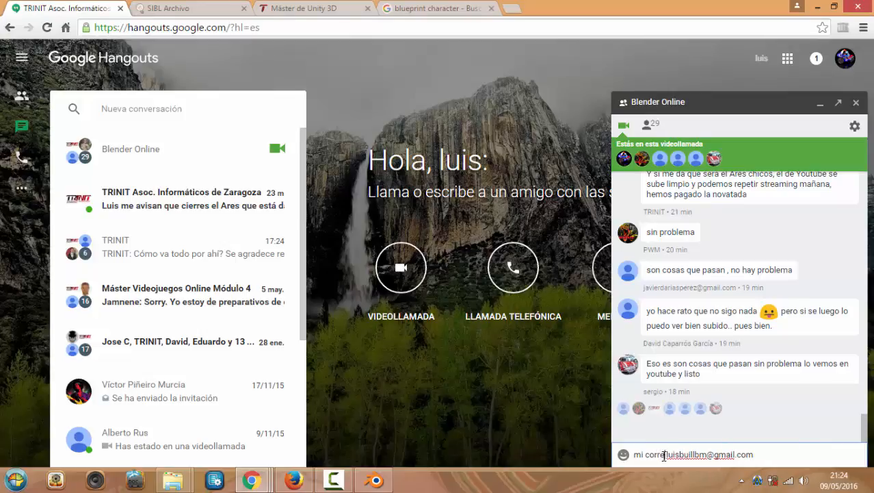
text(o)
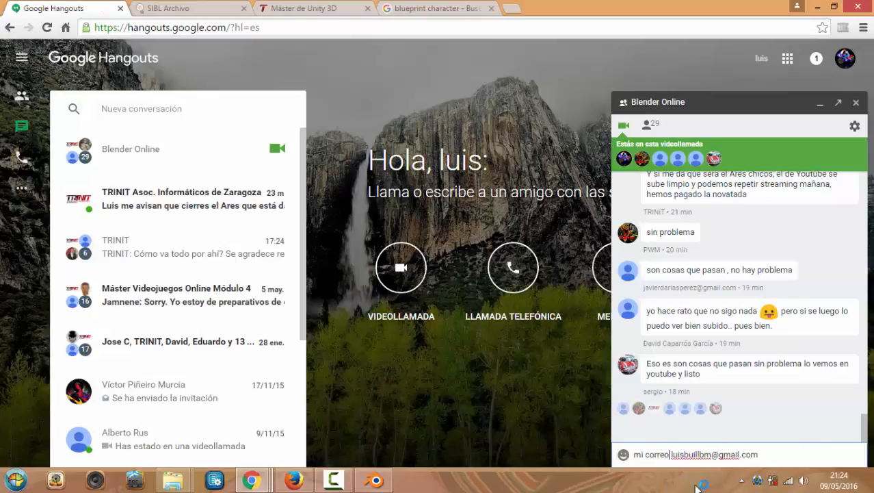
key(Return)
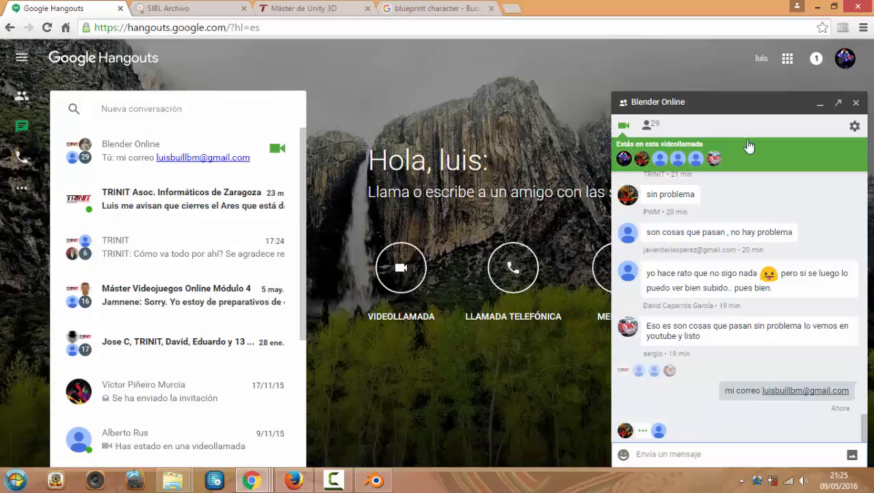
Open the group's video call window, move it down, return to the Hangouts tab and restore the recorder
click(624, 131)
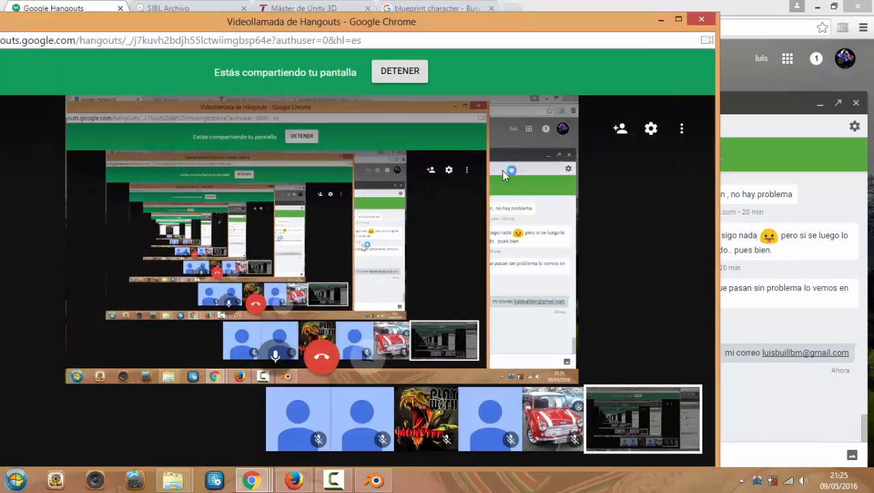
drag(588, 27, 730, 381)
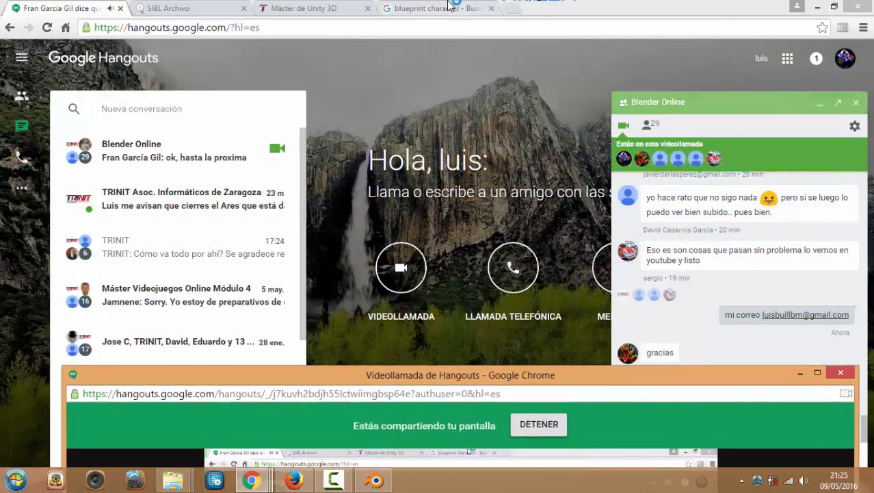
click(431, 8)
click(262, 7)
click(171, 9)
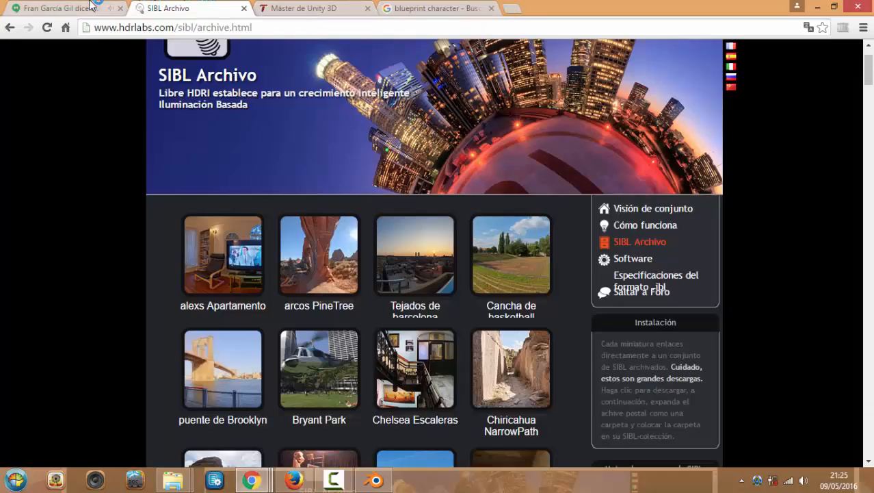
click(61, 9)
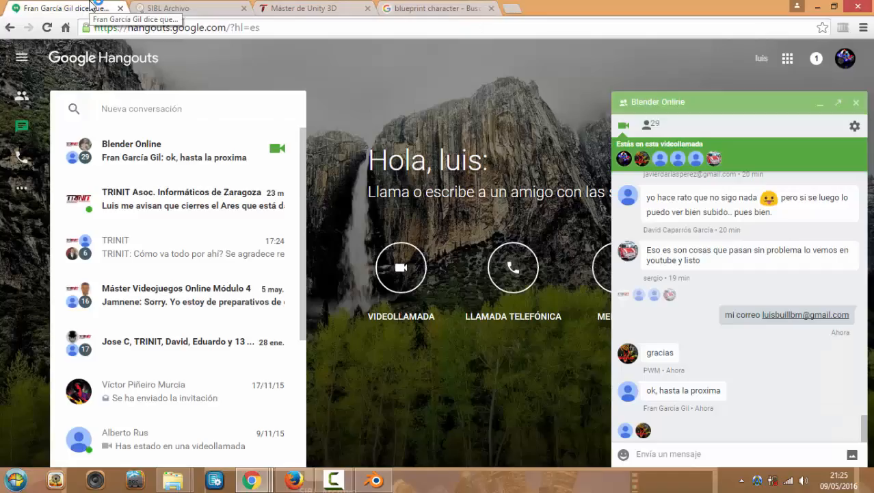
click(335, 484)
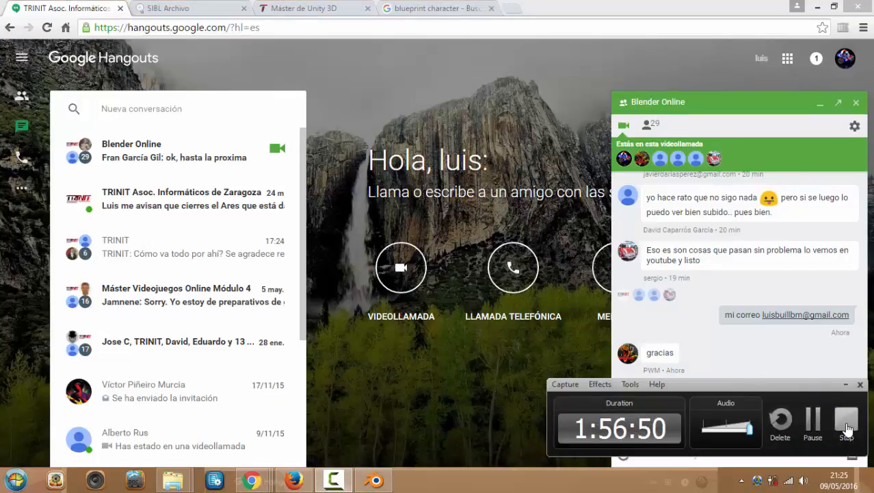